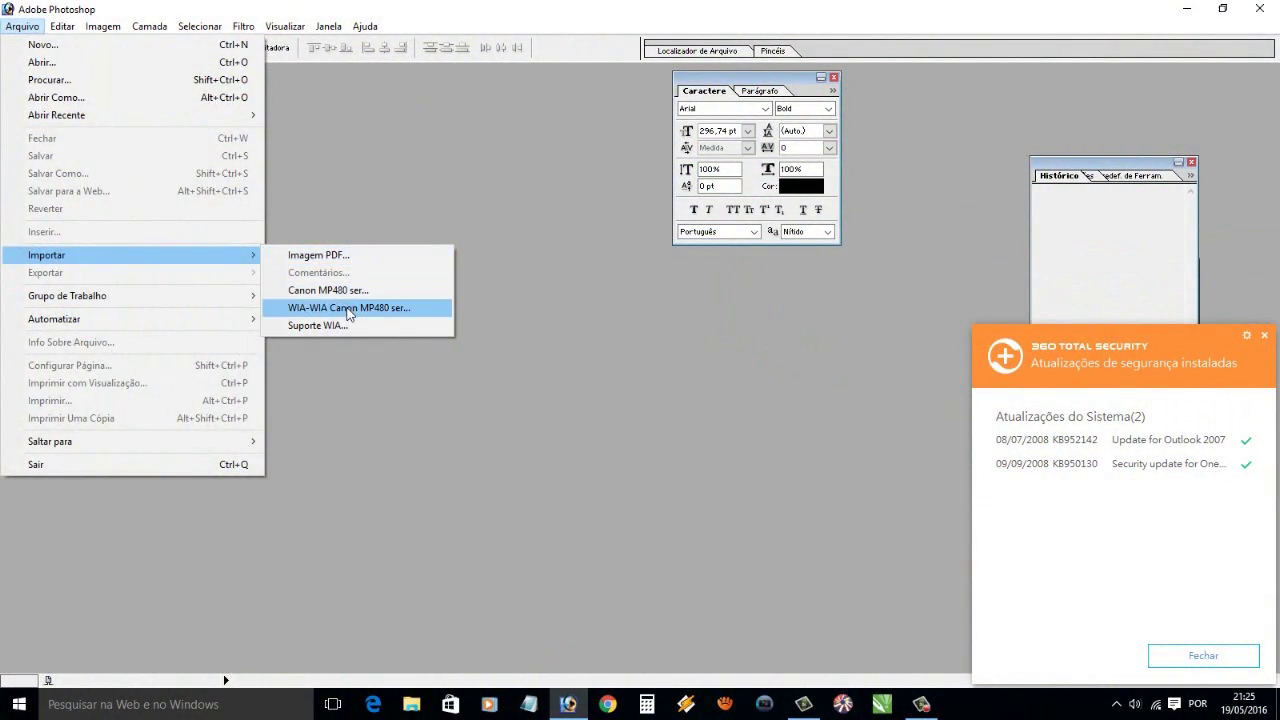
Start a WIA Canon MP480 scan import with custom quality: 300 ppi, black-and-white text or image type
left_click(348, 308)
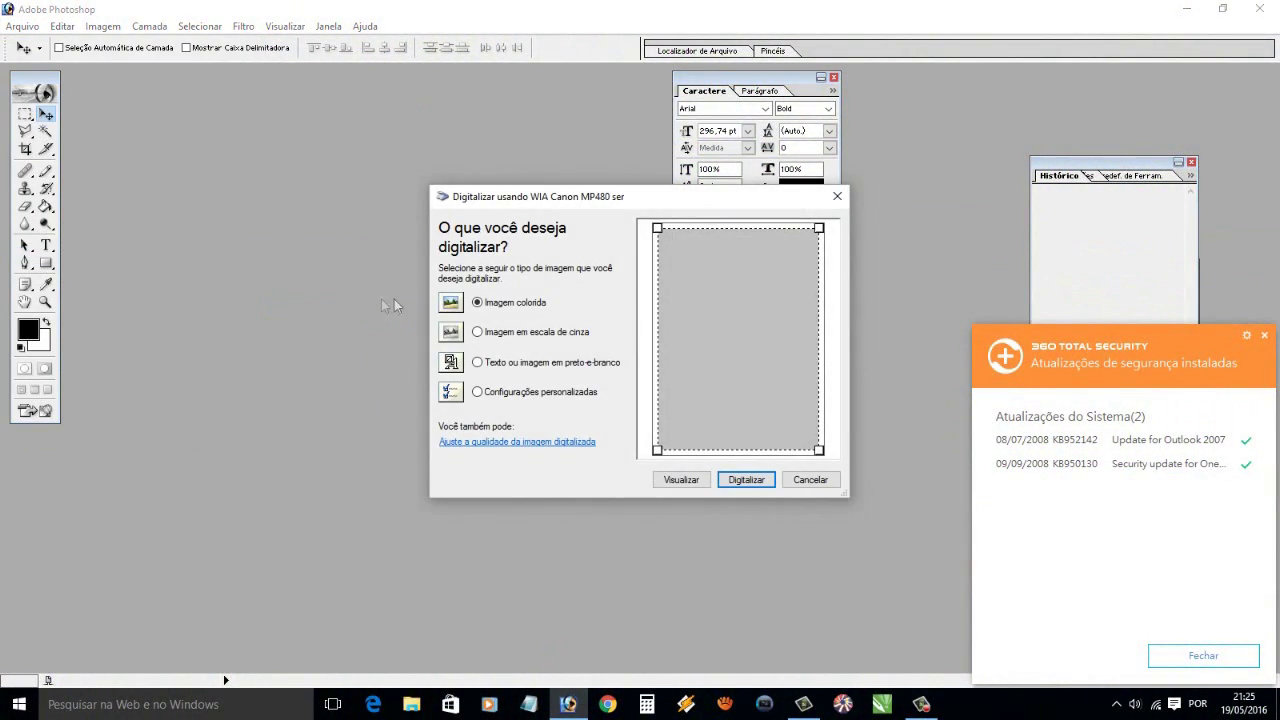
left_click(493, 442)
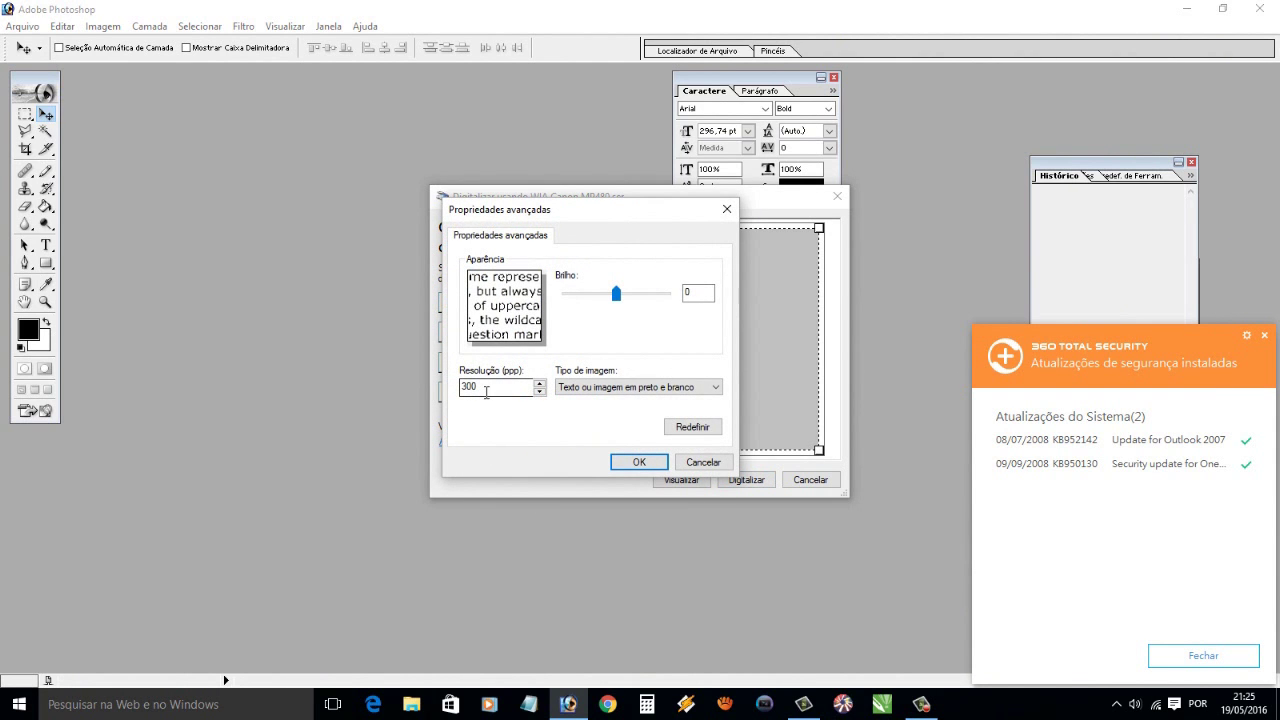
left_click(591, 389)
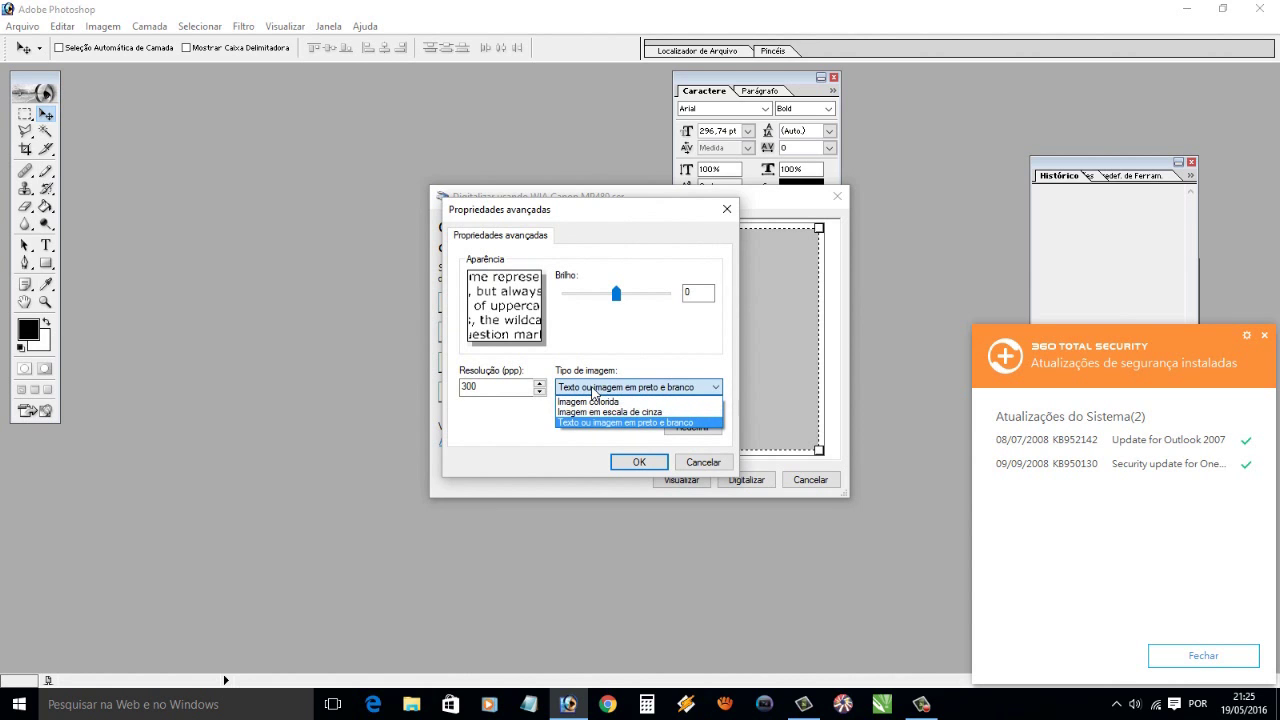
left_click(594, 423)
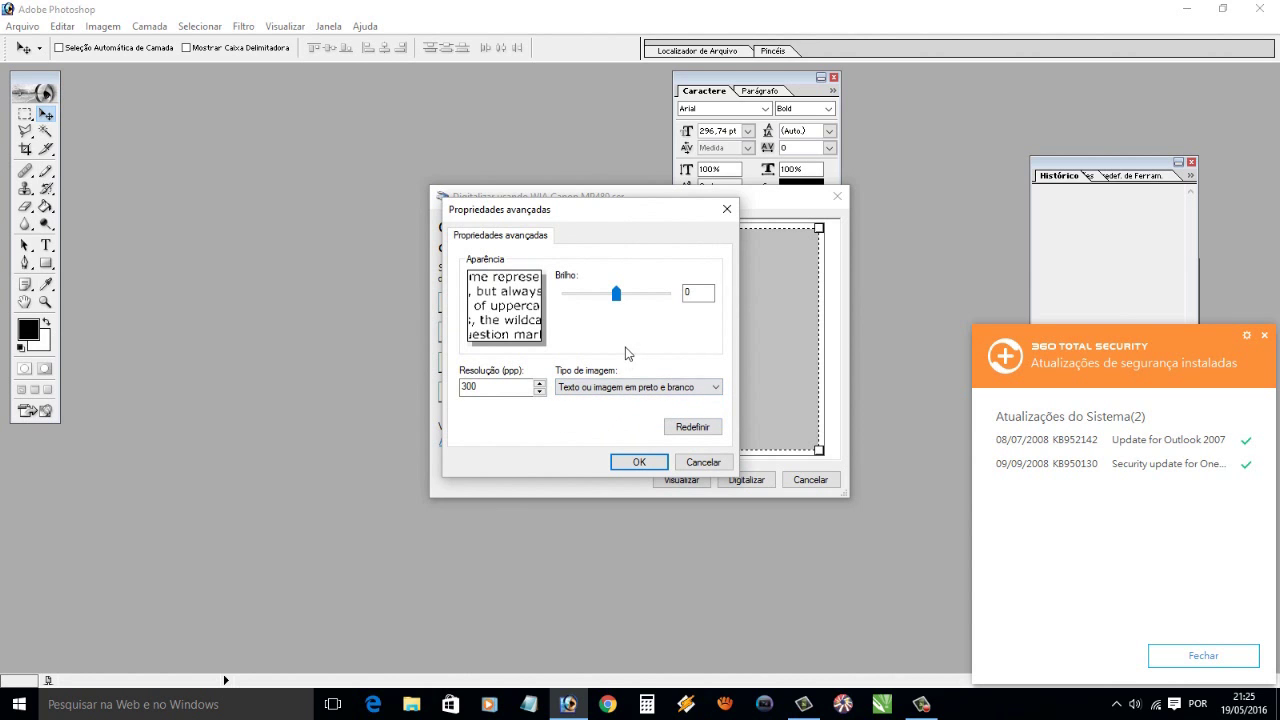
left_click(641, 462)
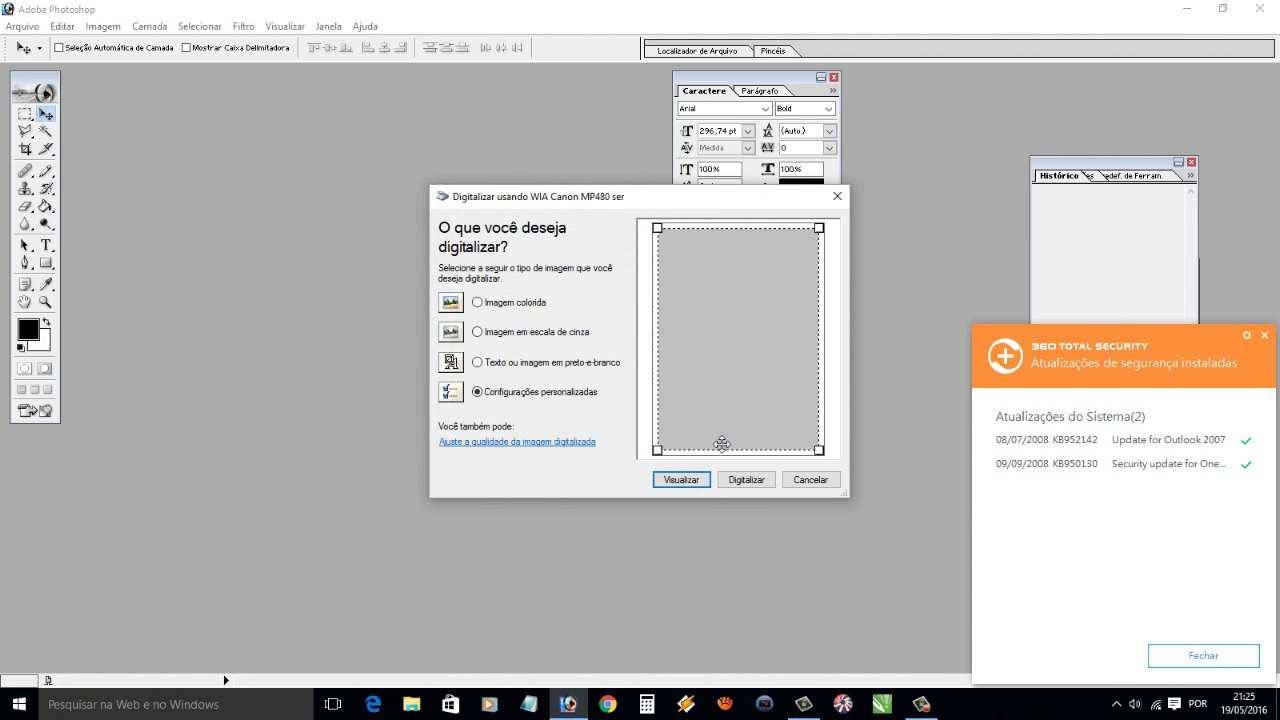
Preview the scan, fit the crop frame around the comic page, and scan it into Photoshop
left_click(694, 484)
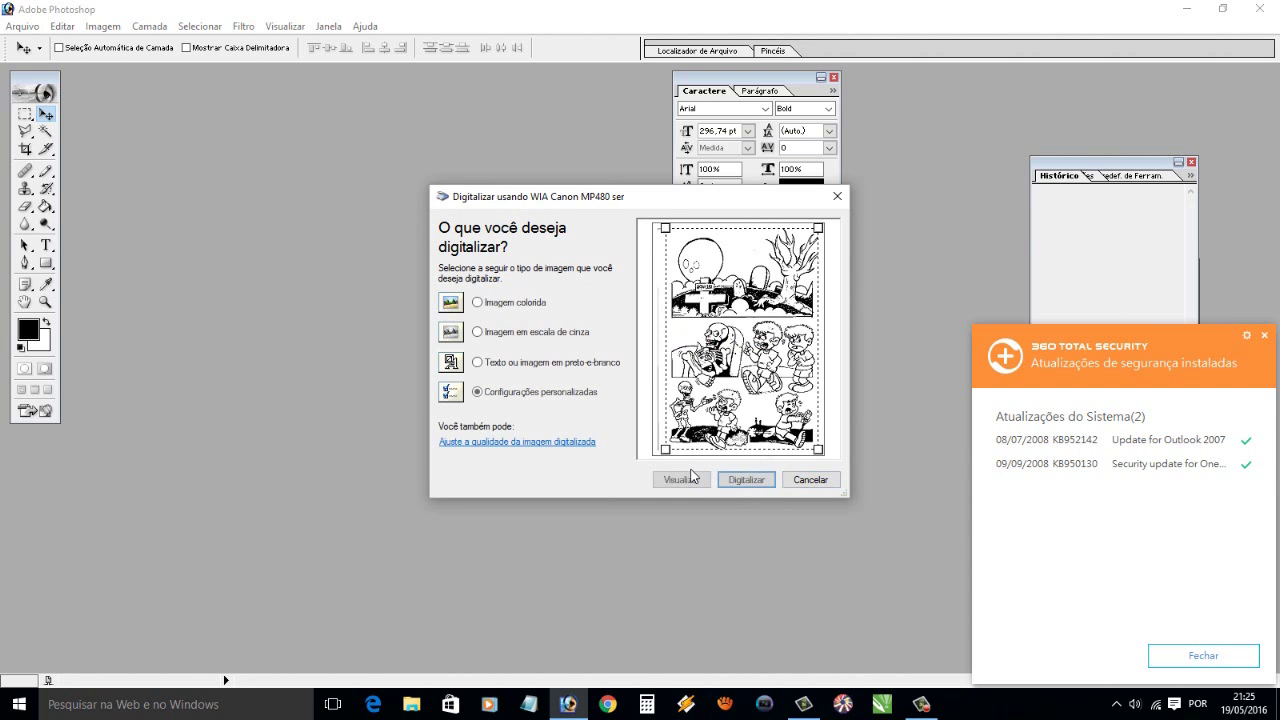
left_click(826, 281)
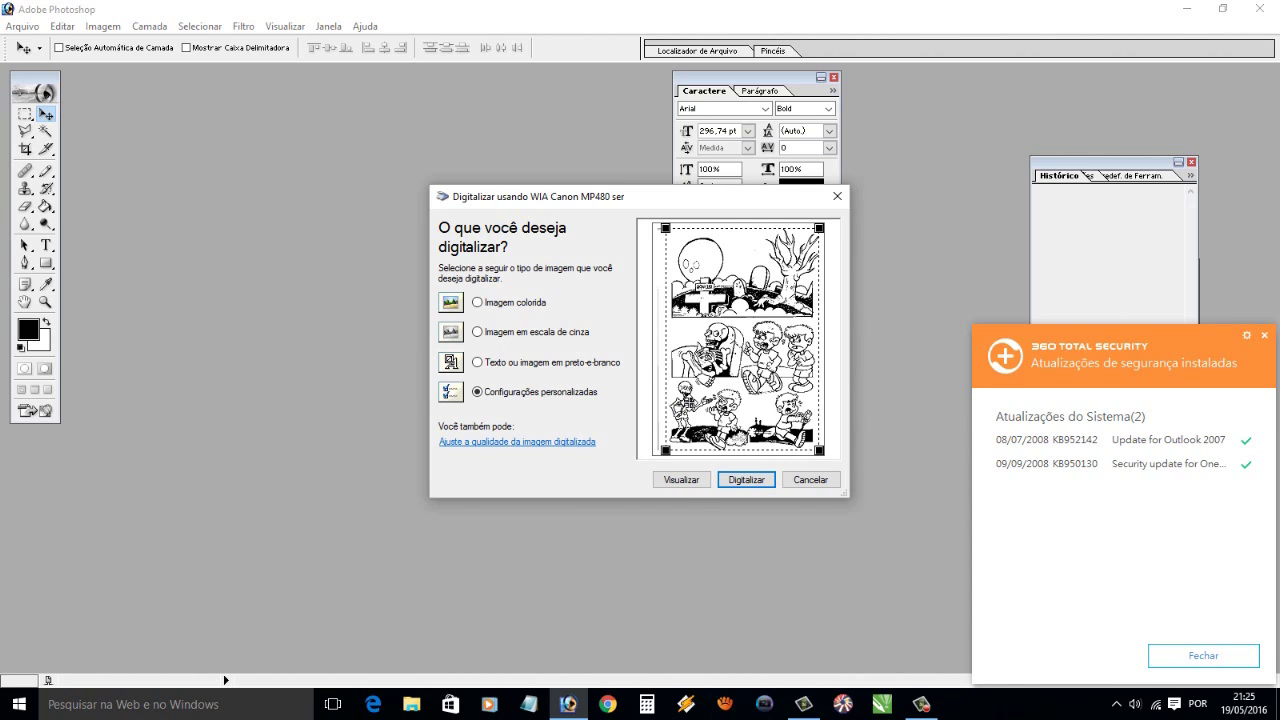
left_click(684, 480)
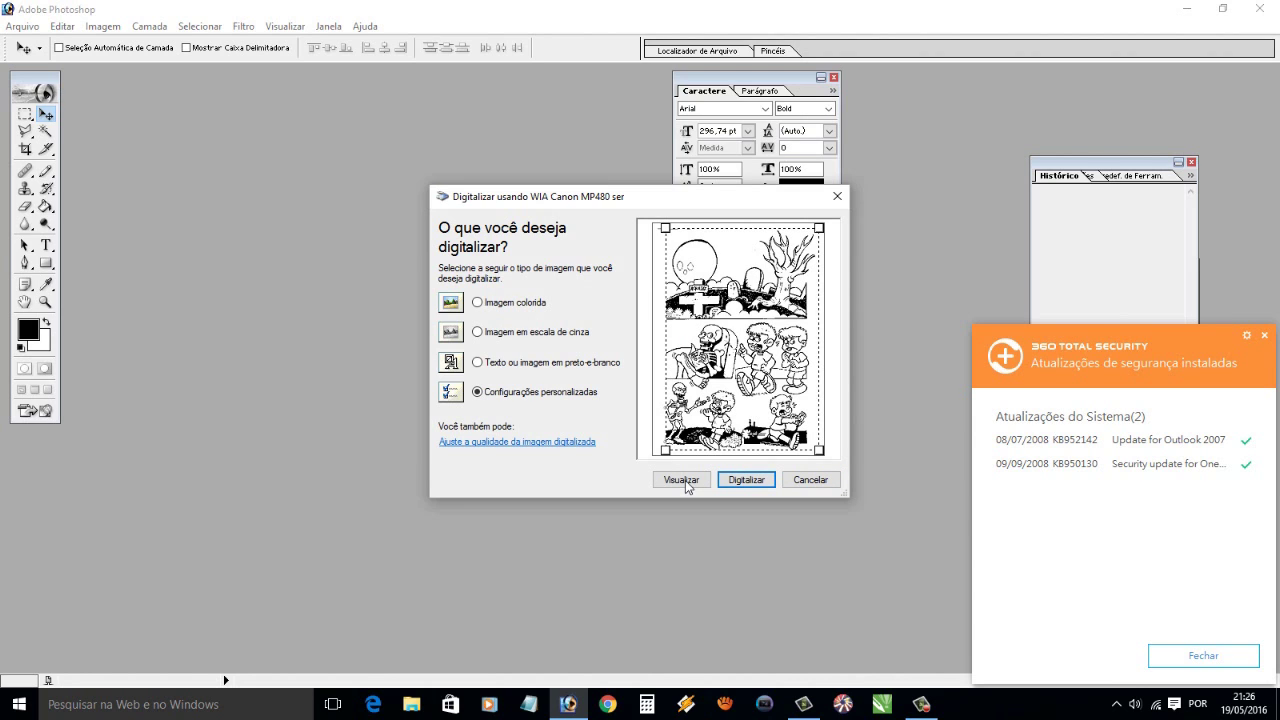
left_click_drag(665, 422, 651, 424)
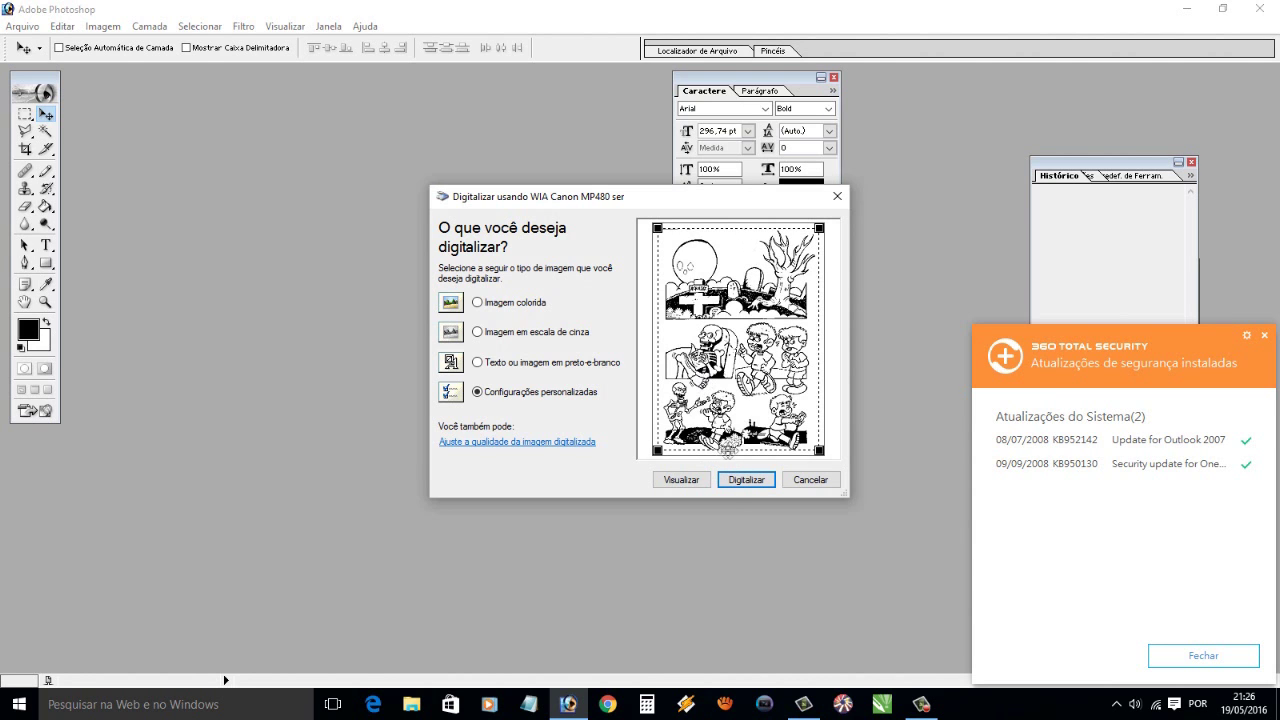
left_click(738, 481)
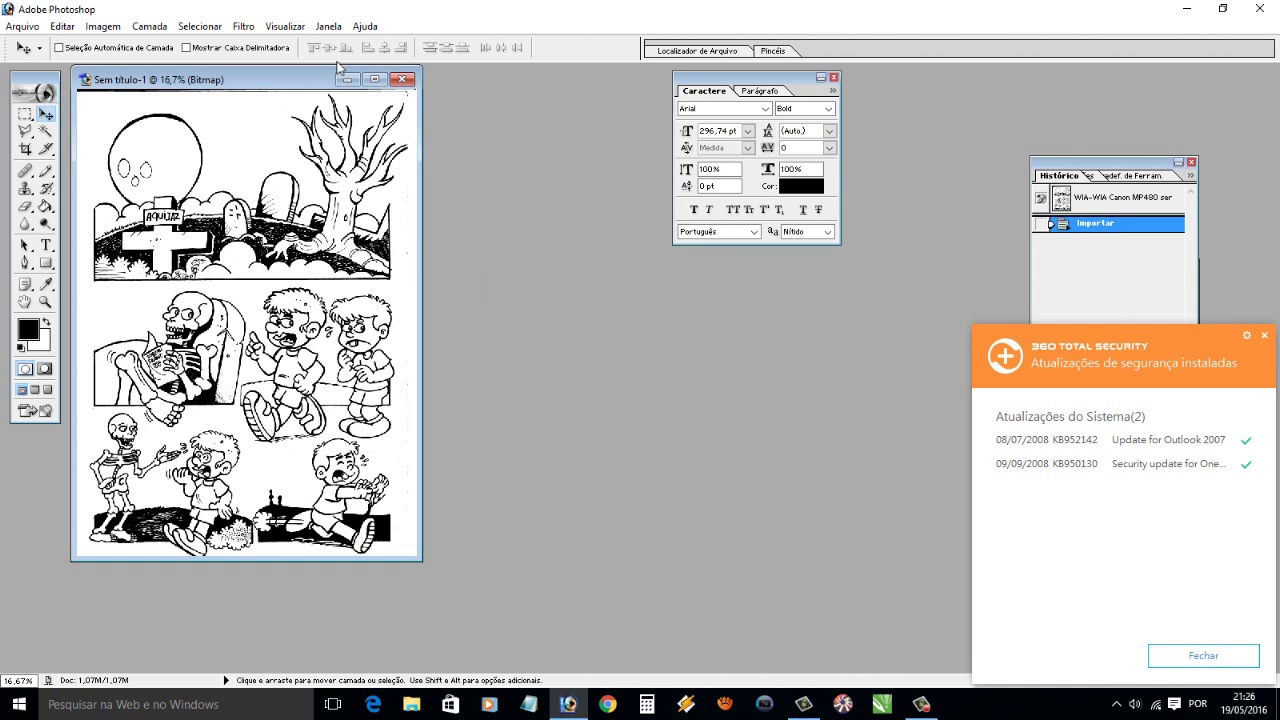
Maximize the scanned page's window, move the Caractere palette aside, and zoom to inspect the line art
left_click(374, 79)
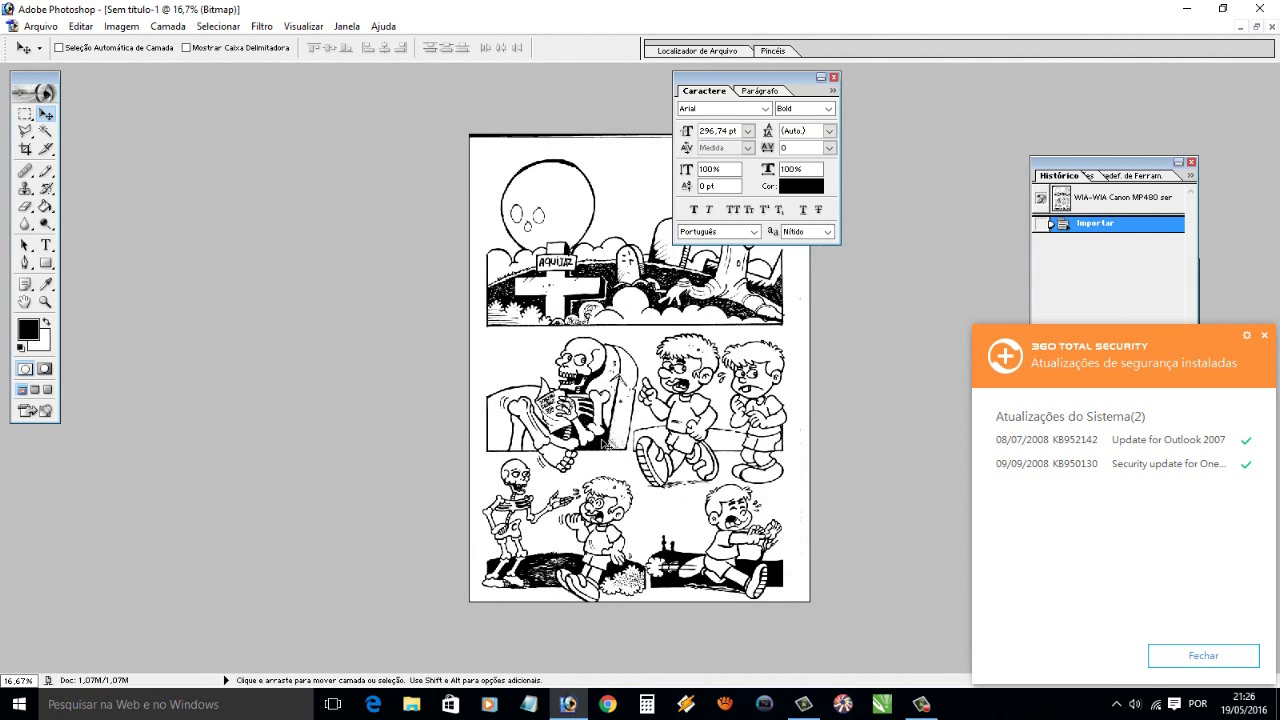
left_click_drag(712, 100, 955, 112)
scroll(570, 203, "up", 2)
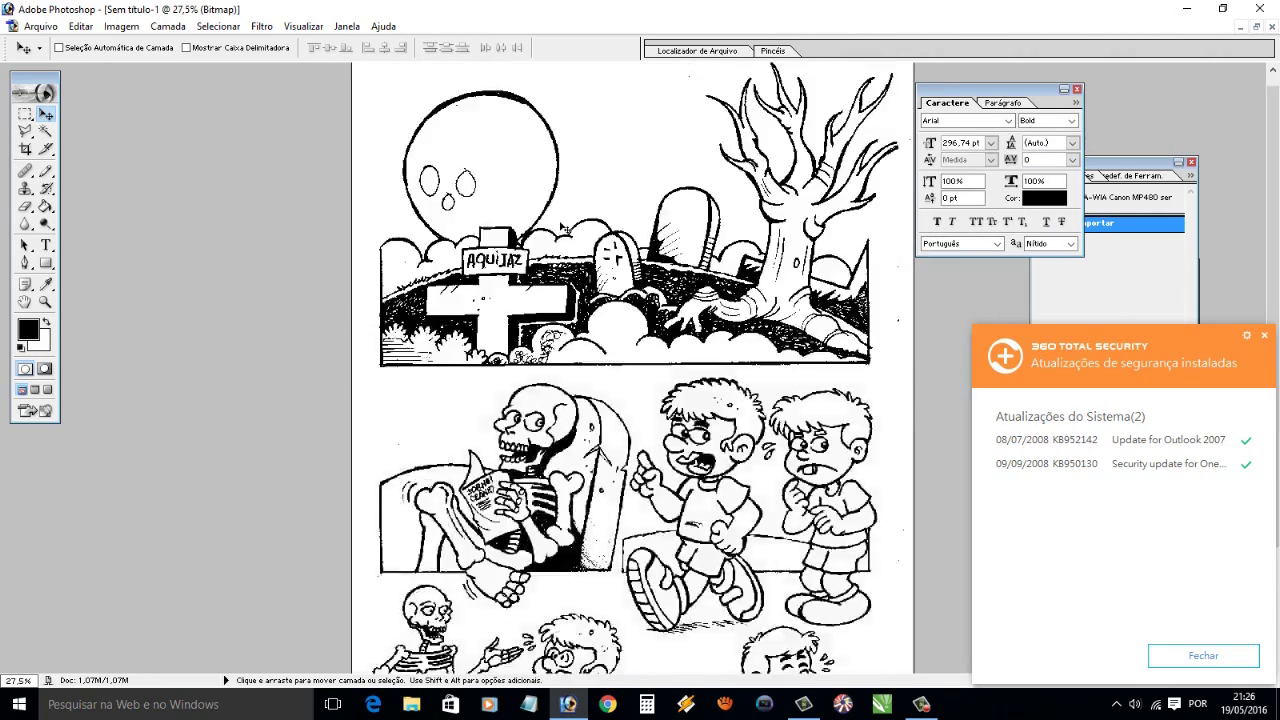
scroll(565, 228, "down", 1)
scroll(566, 229, "down", 1)
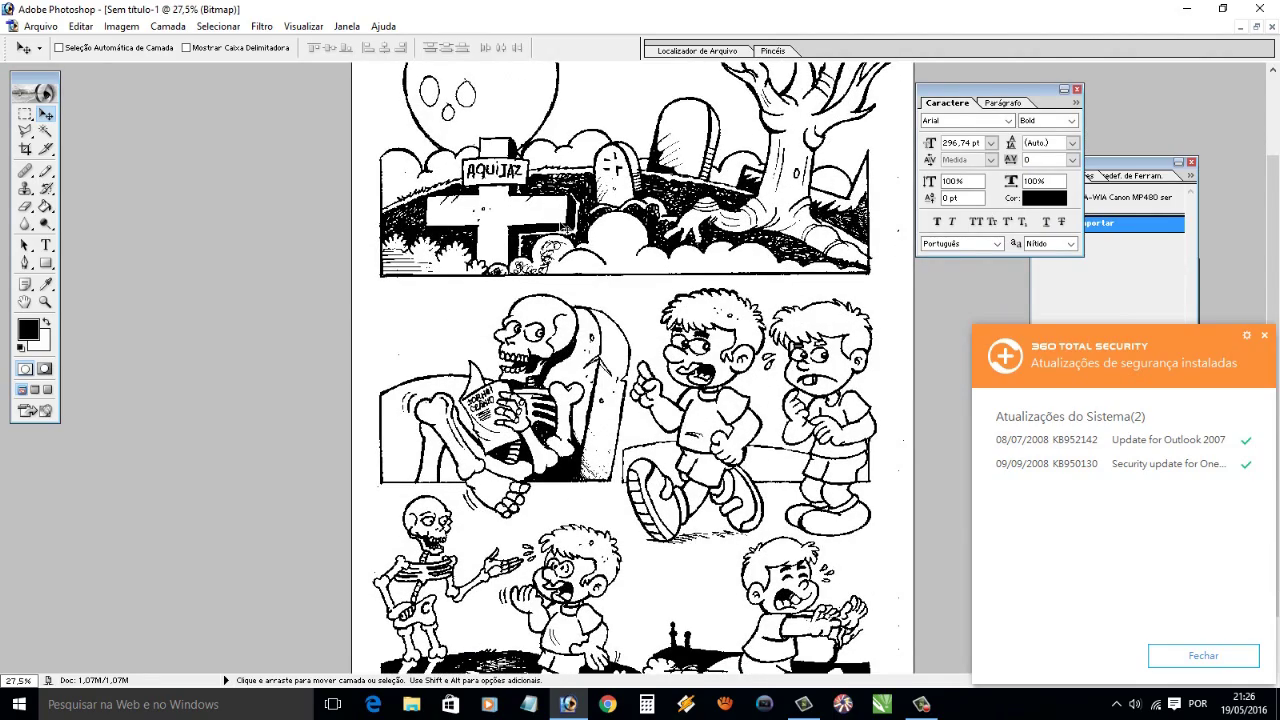
scroll(565, 228, "up", 3)
scroll(565, 228, "up", 2)
scroll(565, 228, "down", 1)
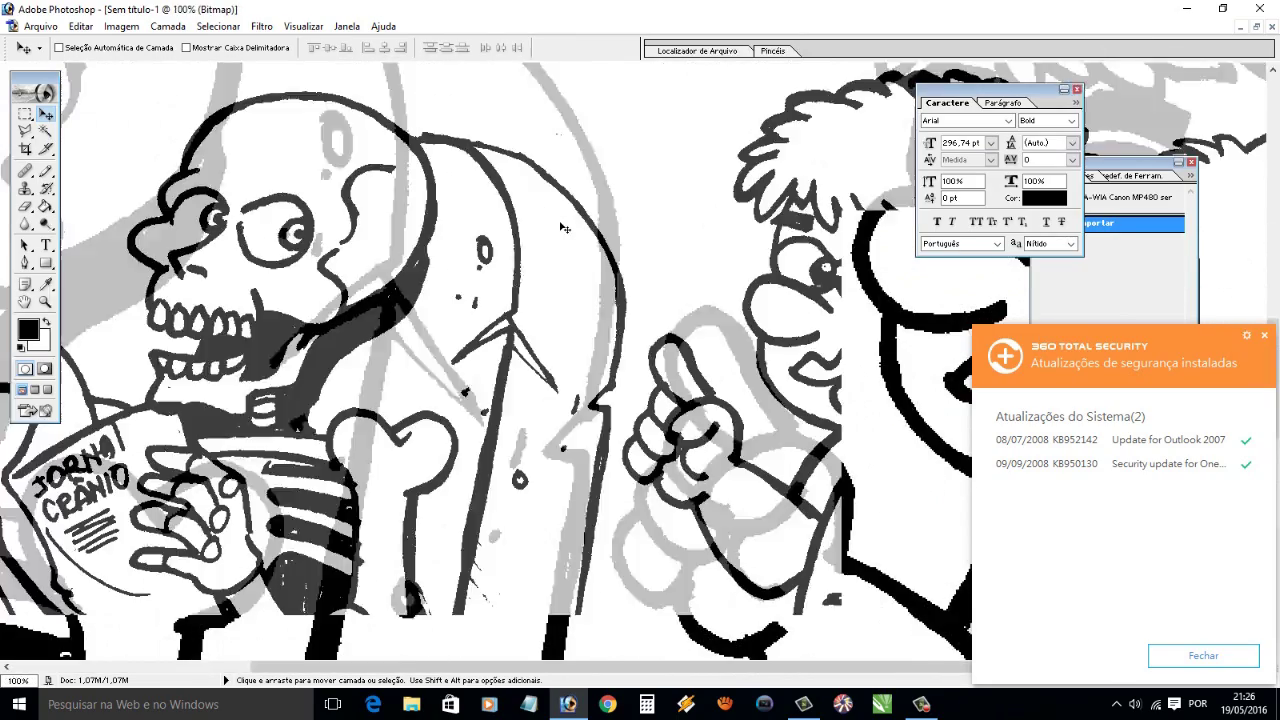
scroll(565, 228, "down", 3)
scroll(565, 228, "down", 1)
scroll(565, 228, "down", 1)
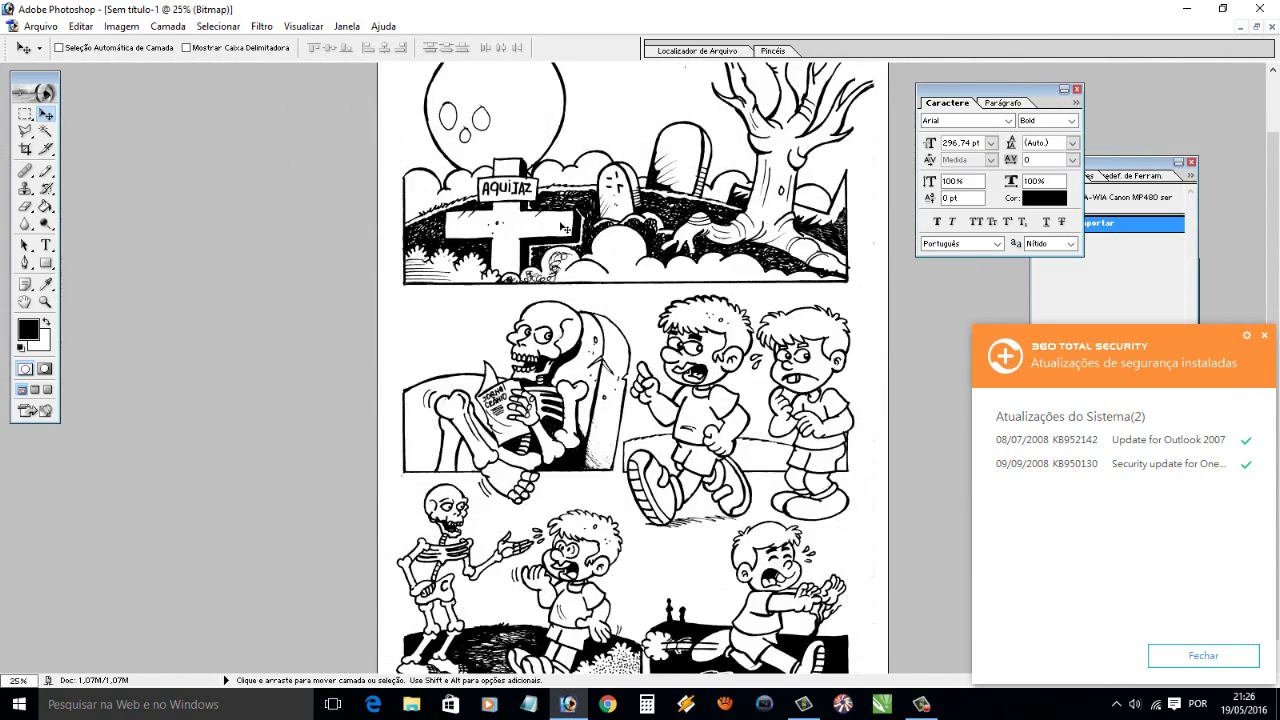
scroll(565, 228, "down", 1)
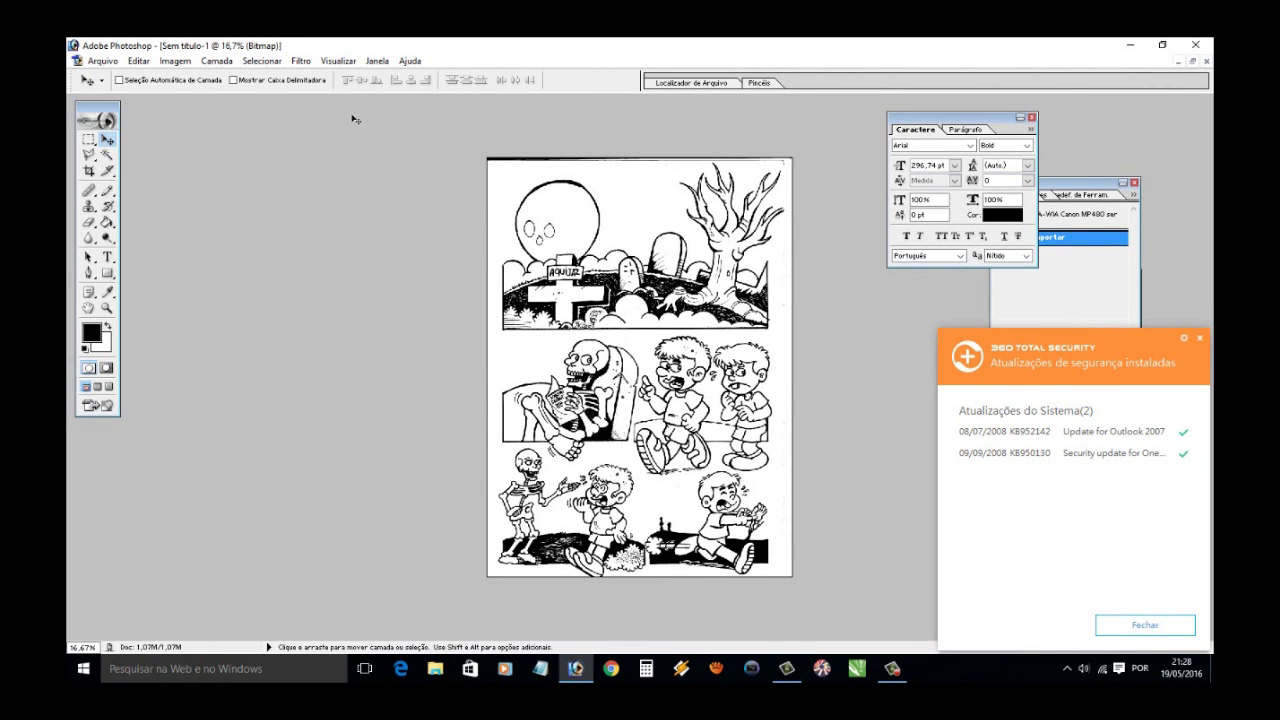
Sample white and paint over the dark scan line along the page's top edge with the Pencil
left_click(107, 308)
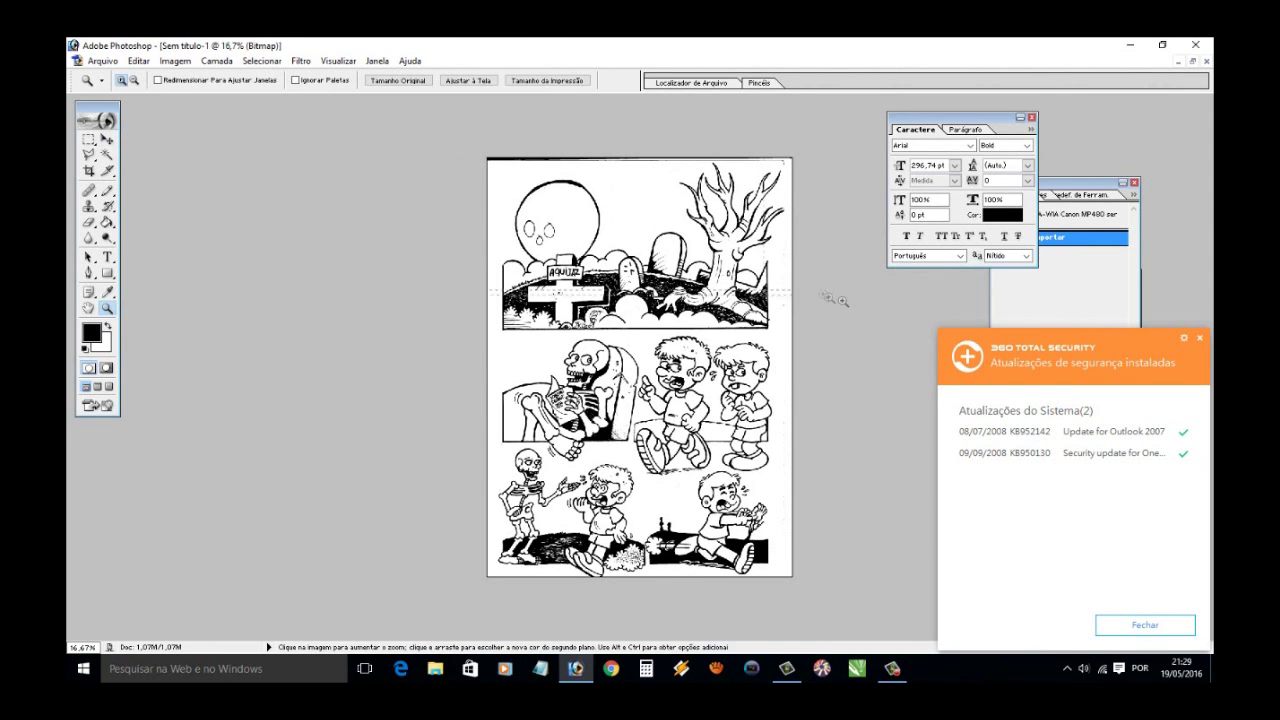
right_click(607, 240)
left_click(628, 251)
left_click(107, 291)
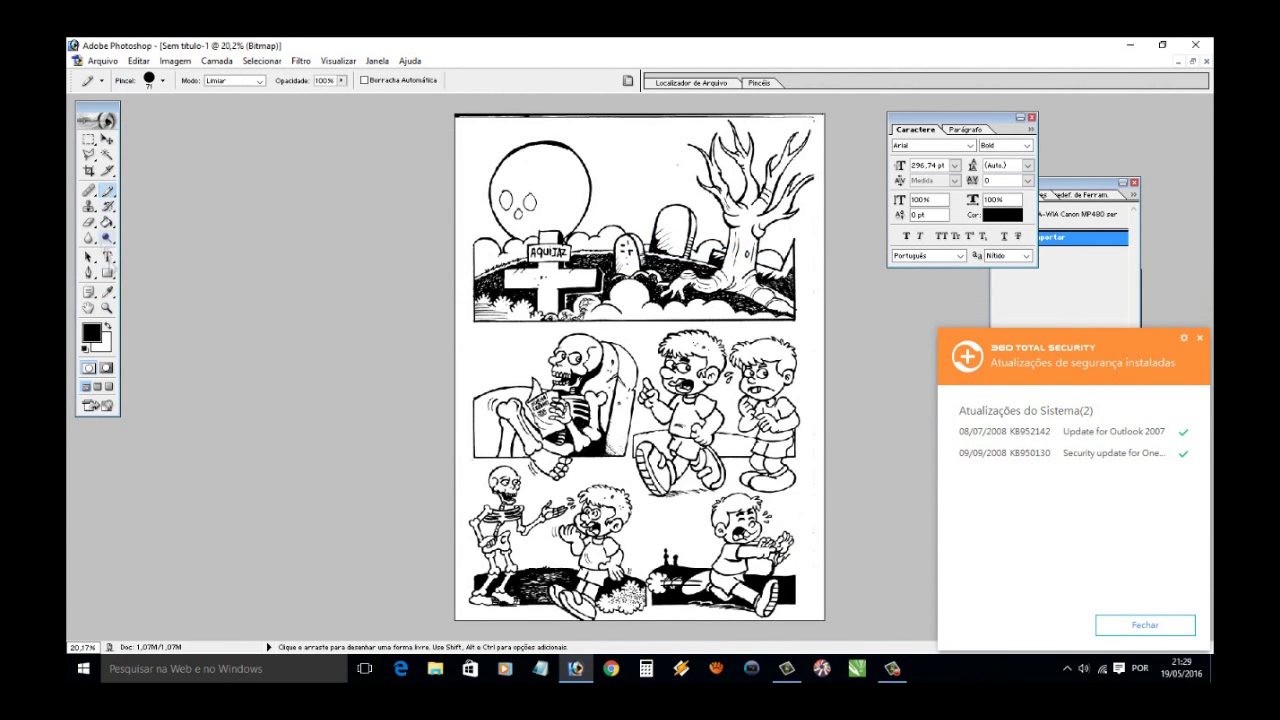
left_click(478, 158)
key("b")
left_click_drag(472, 115, 818, 117)
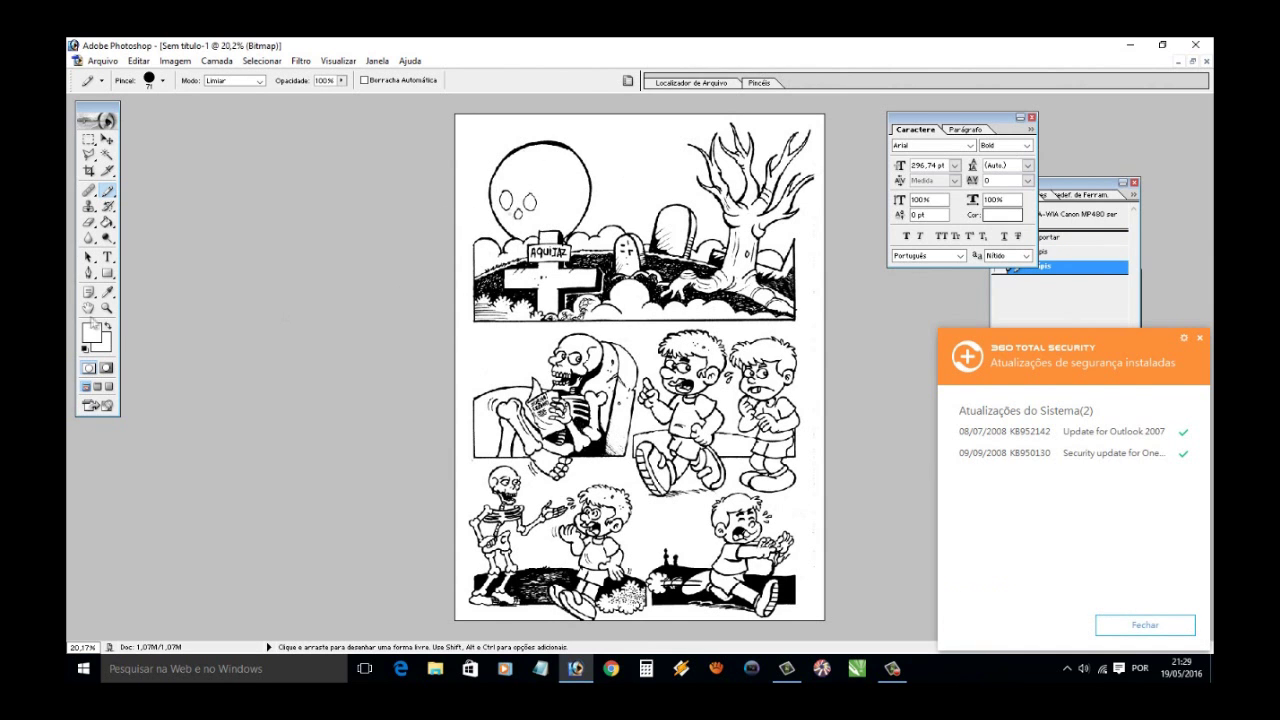
Zoom into the bottom-left panel and begin tracing the boy with the Magnetic Lasso
key("z")
left_click_drag(463, 172, 686, 373)
key("ctrl+0")
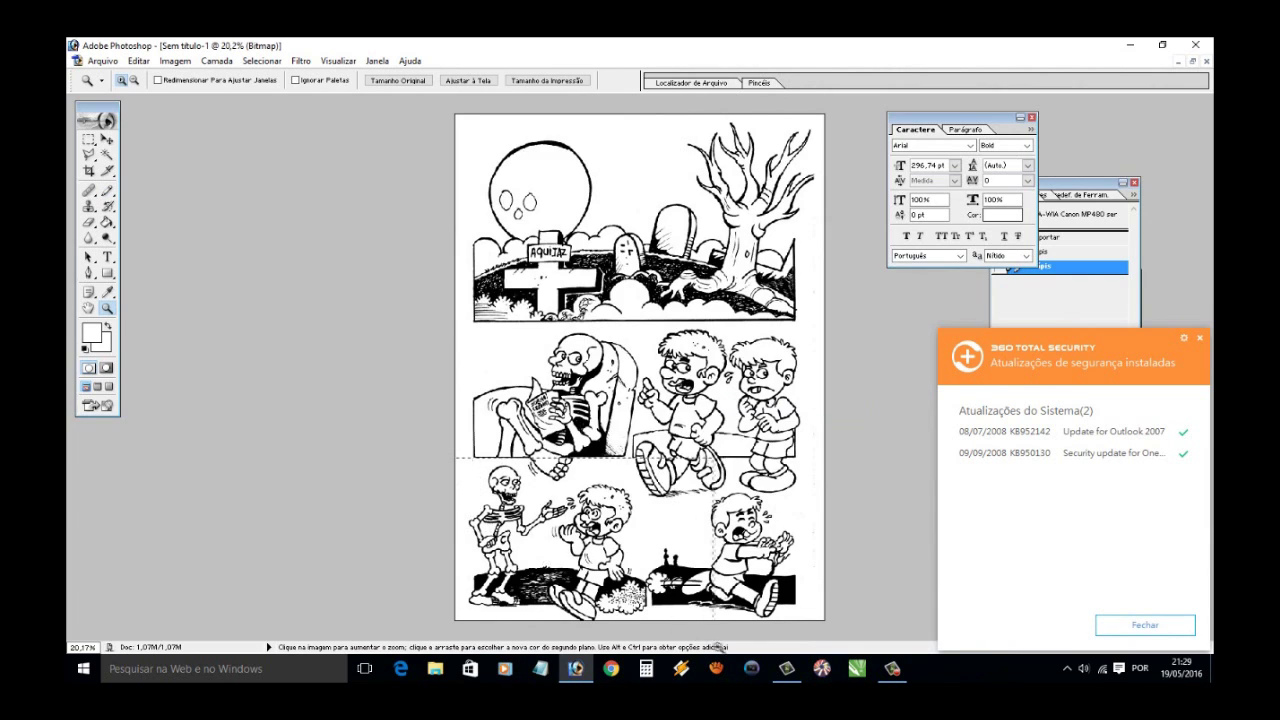
left_click_drag(460, 466, 710, 590)
key("ctrl+0")
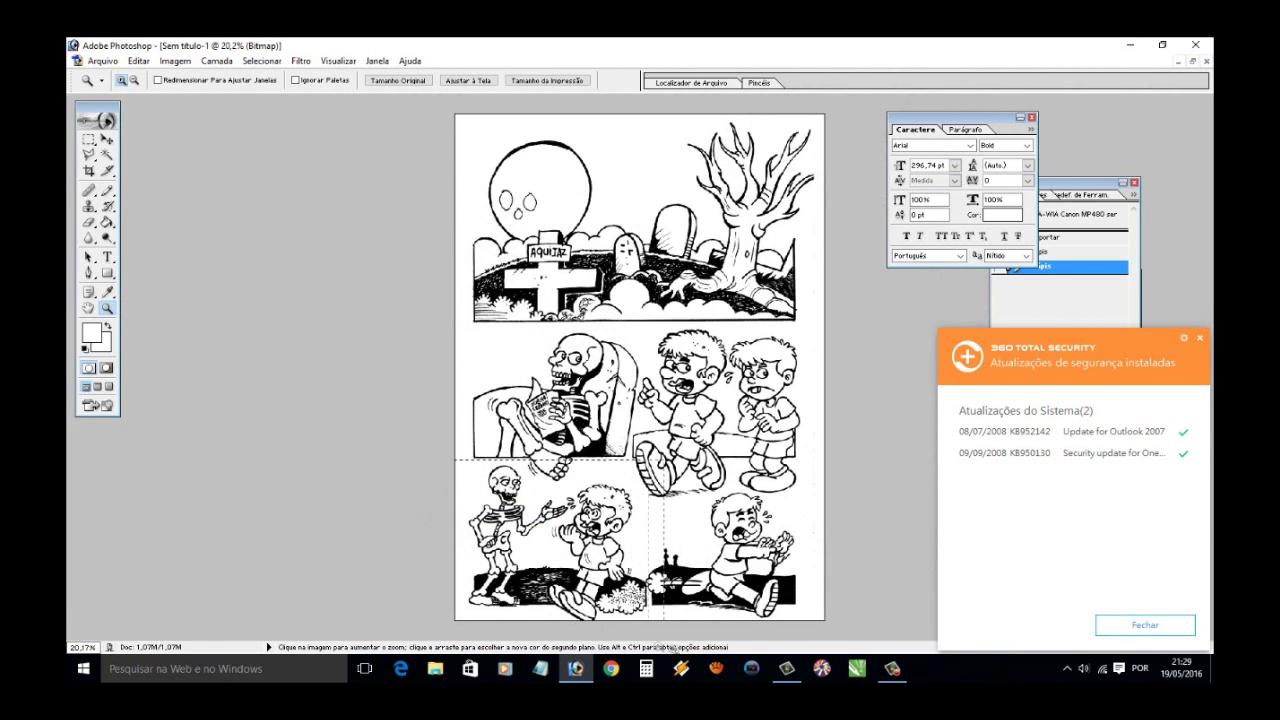
left_click_drag(460, 466, 700, 590)
key("l")
left_click(430, 300)
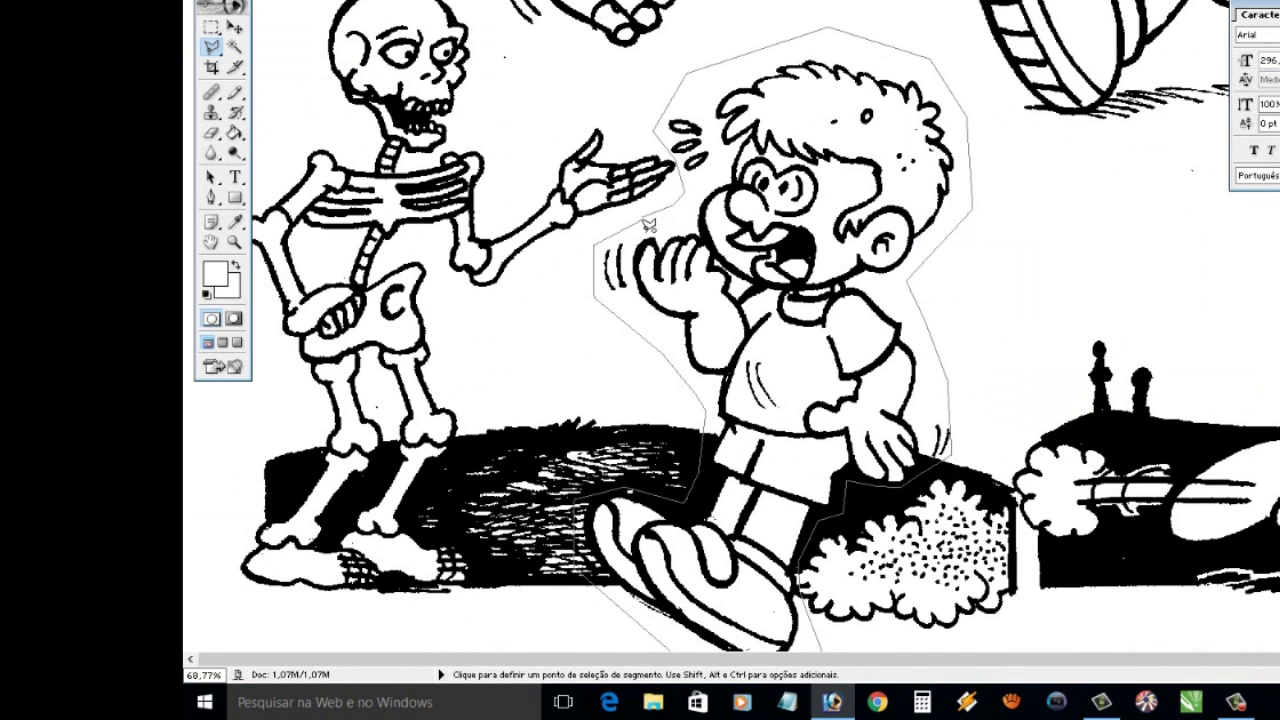
Close the selection around the frightened boy, copy it, and zoom out
left_click(648, 224)
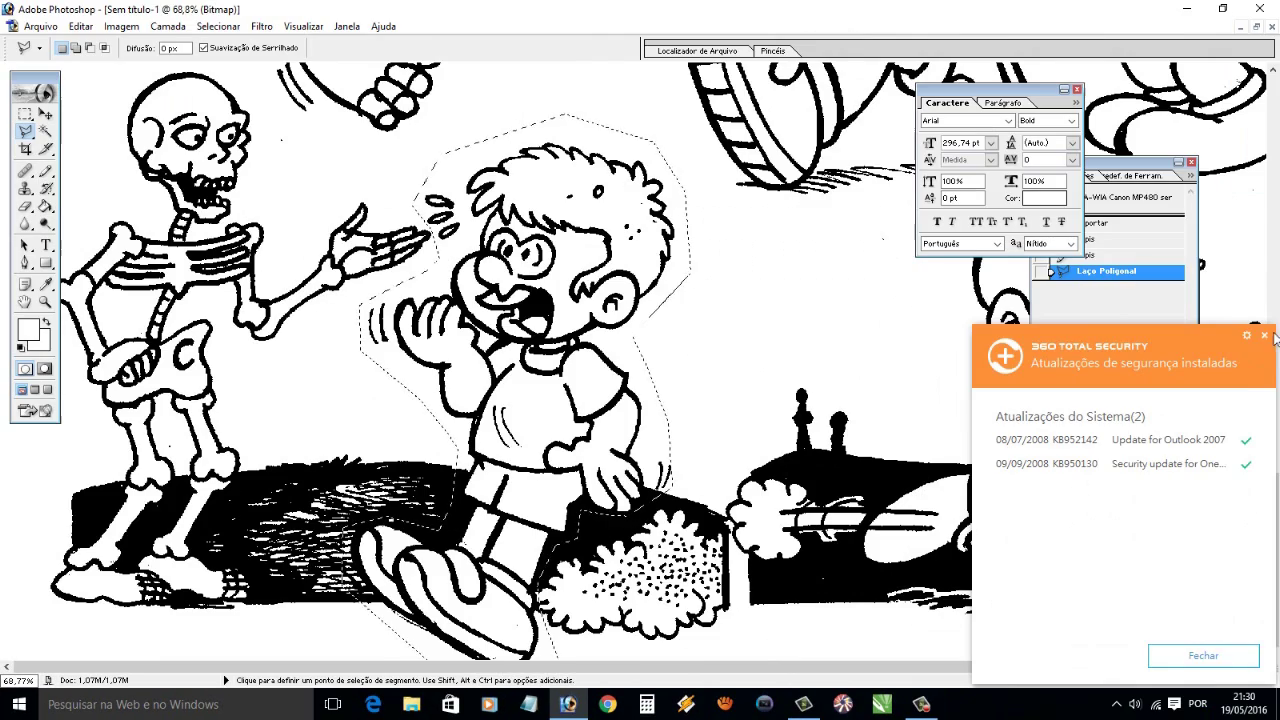
left_click(1165, 655)
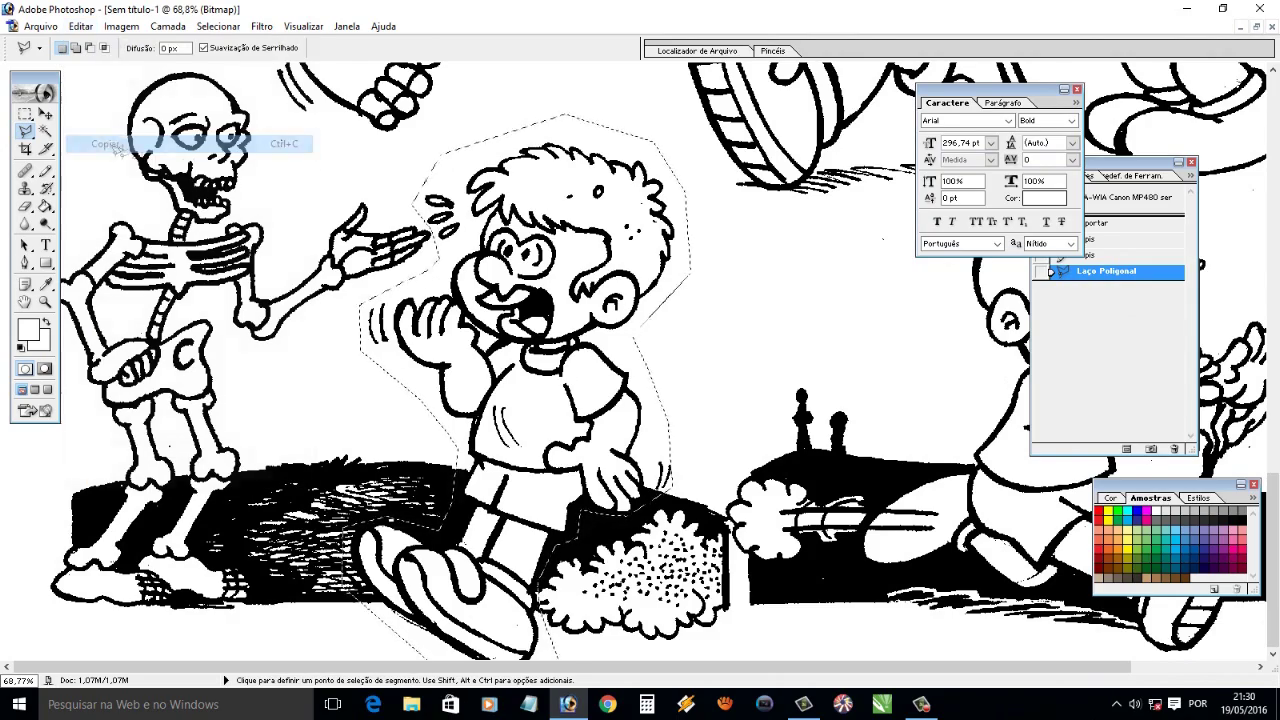
key("ctrl+minus")
key("ctrl+minus")
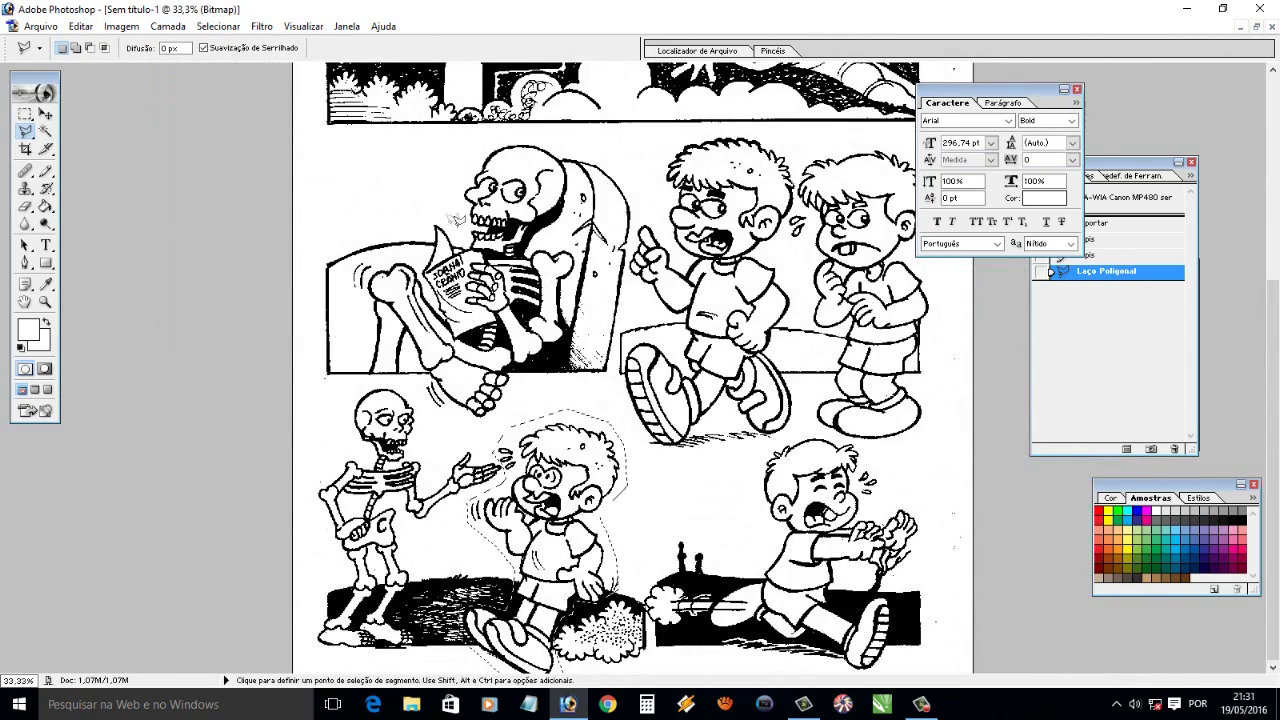
left_click_drag(1046, 104, 1110, 60)
left_click(1150, 170)
left_click(347, 26)
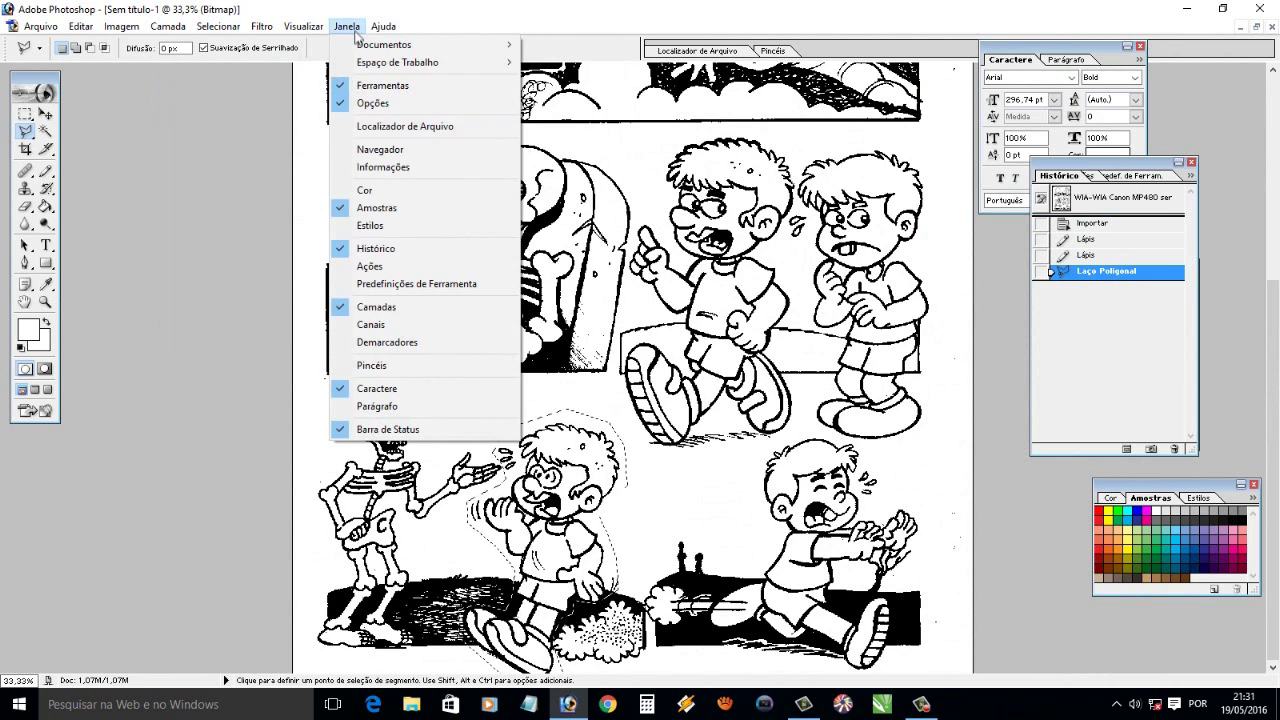
Convert the page to Grayscale mode (Imagem > Modo > Tons de Cinza)
left_click(1095, 180)
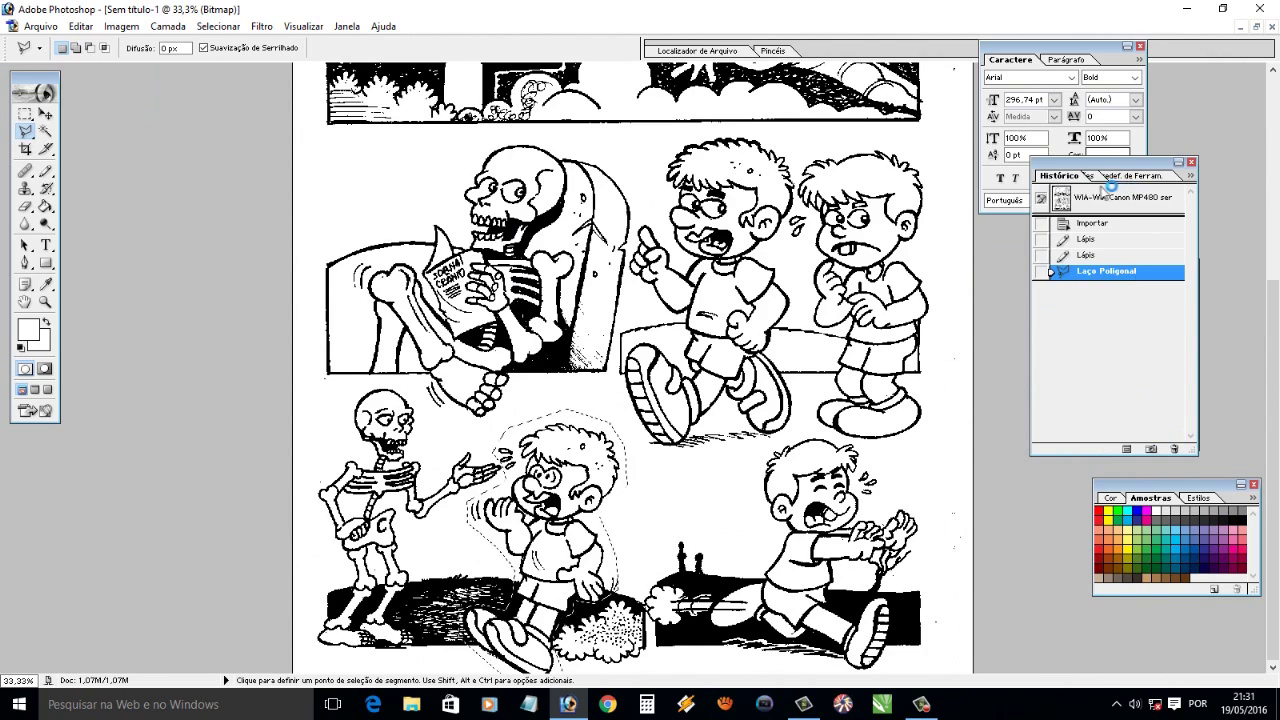
left_click(1084, 176)
left_click(121, 26)
left_click(330, 62)
left_click(715, 328)
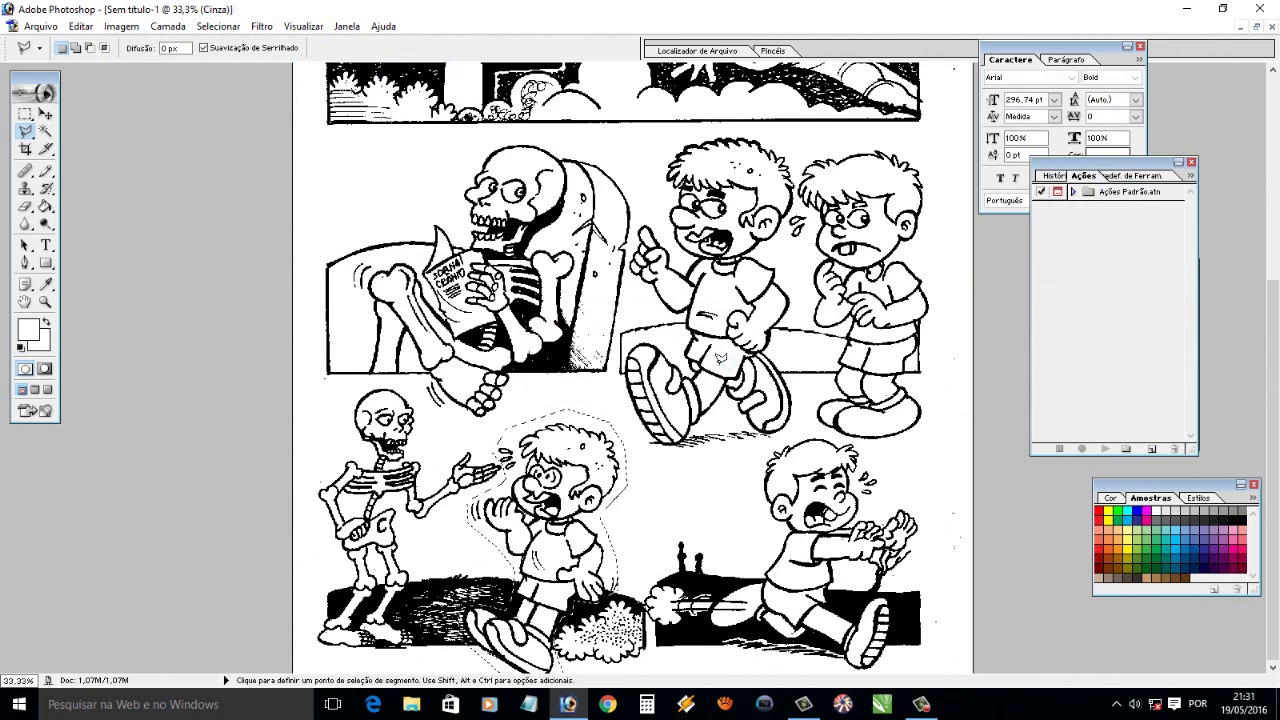
Show the Camadas panel, add a new layer, and paste the copied boy onto it
left_click(346, 26)
left_click(346, 26)
left_click(371, 386)
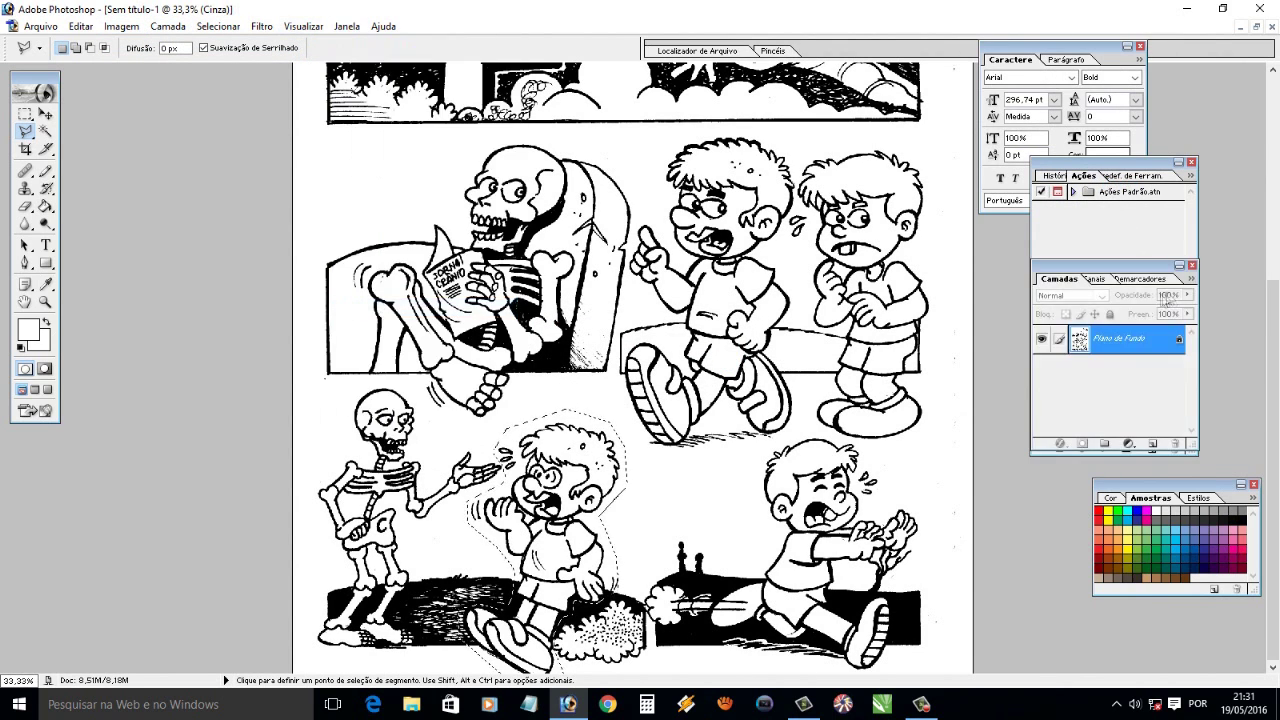
left_click(1152, 443)
left_click(80, 26)
left_click(115, 180)
Move the pasted boy up over the right-hand boys, then reselect the background layer
left_click(45, 114)
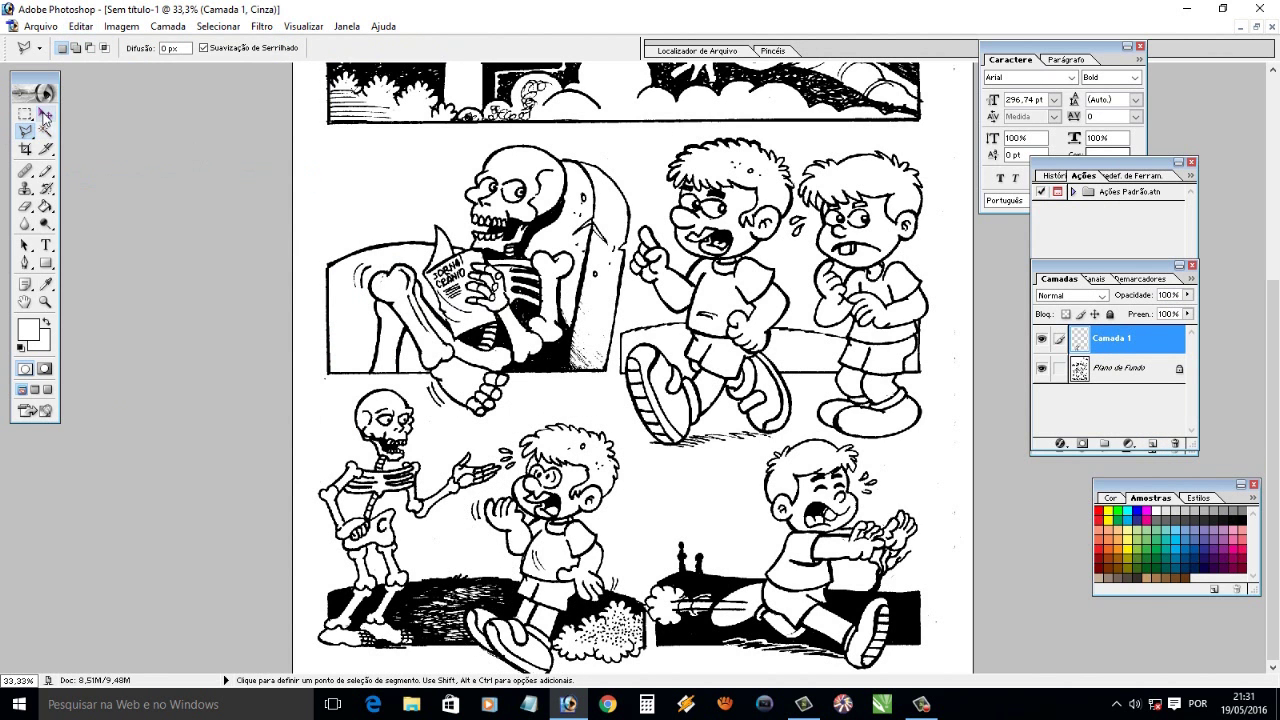
left_click_drag(549, 506, 830, 405)
left_click(1118, 368)
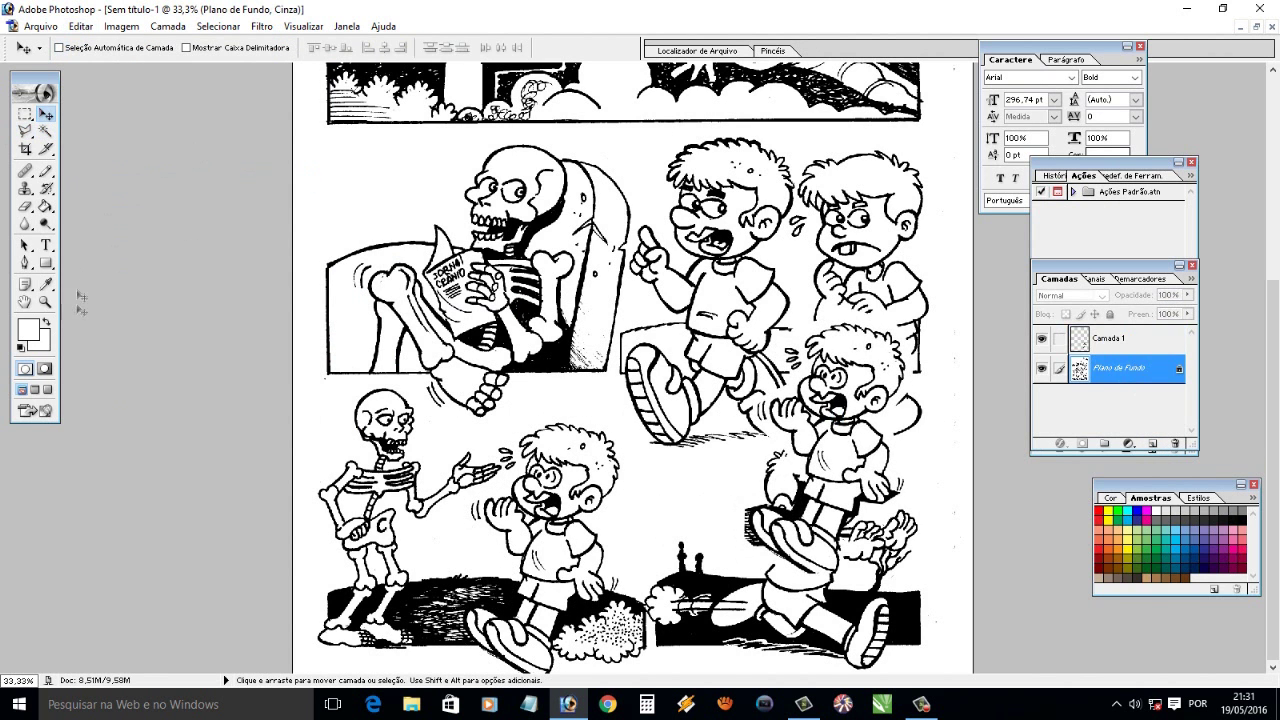
left_click(45, 301)
left_click_drag(402, 392, 686, 676)
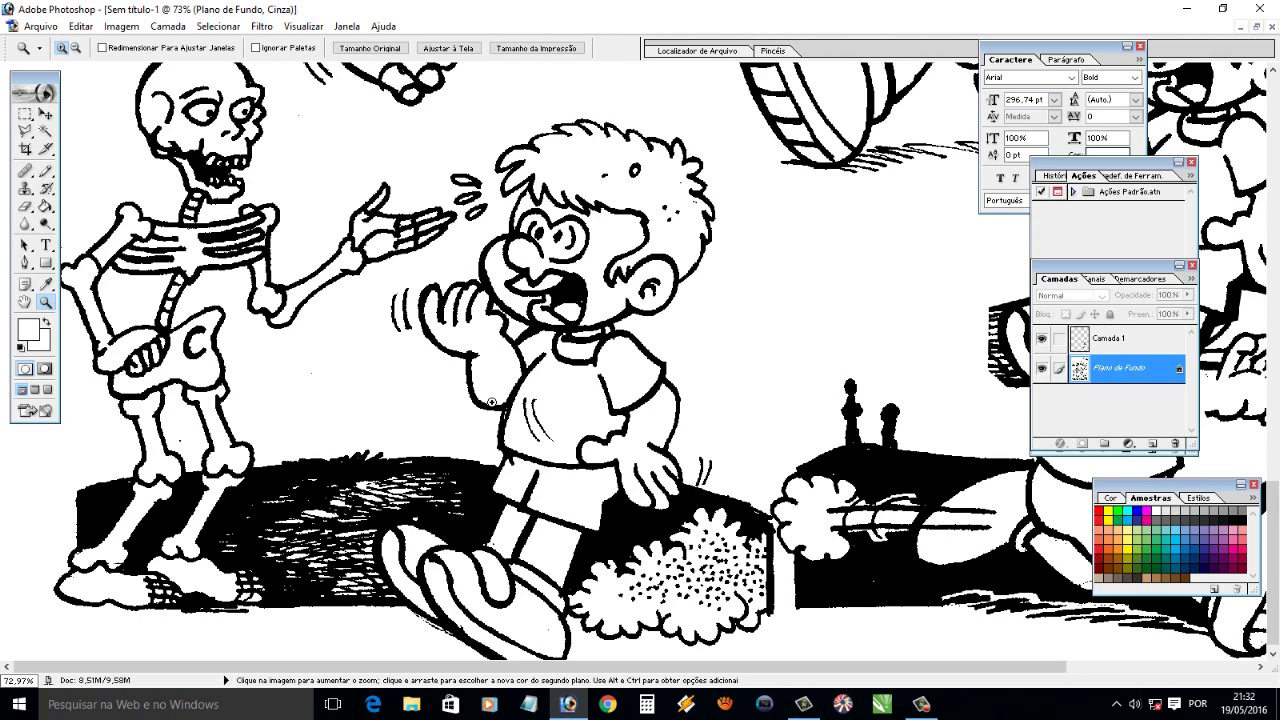
Paint out the kneeling boy's head, hand, splash marks and shoe outline in white
left_click(45, 171)
mouse_move(500, 330)
left_mouse_down()
mouse_move(408, 286)
mouse_move(545, 135)
mouse_move(694, 251)
mouse_move(497, 366)
mouse_move(429, 336)
mouse_move(500, 229)
mouse_move(592, 186)
left_mouse_up()
mouse_move(526, 411)
left_mouse_down()
mouse_move(503, 437)
mouse_move(674, 446)
mouse_move(660, 423)
mouse_move(548, 436)
left_mouse_up()
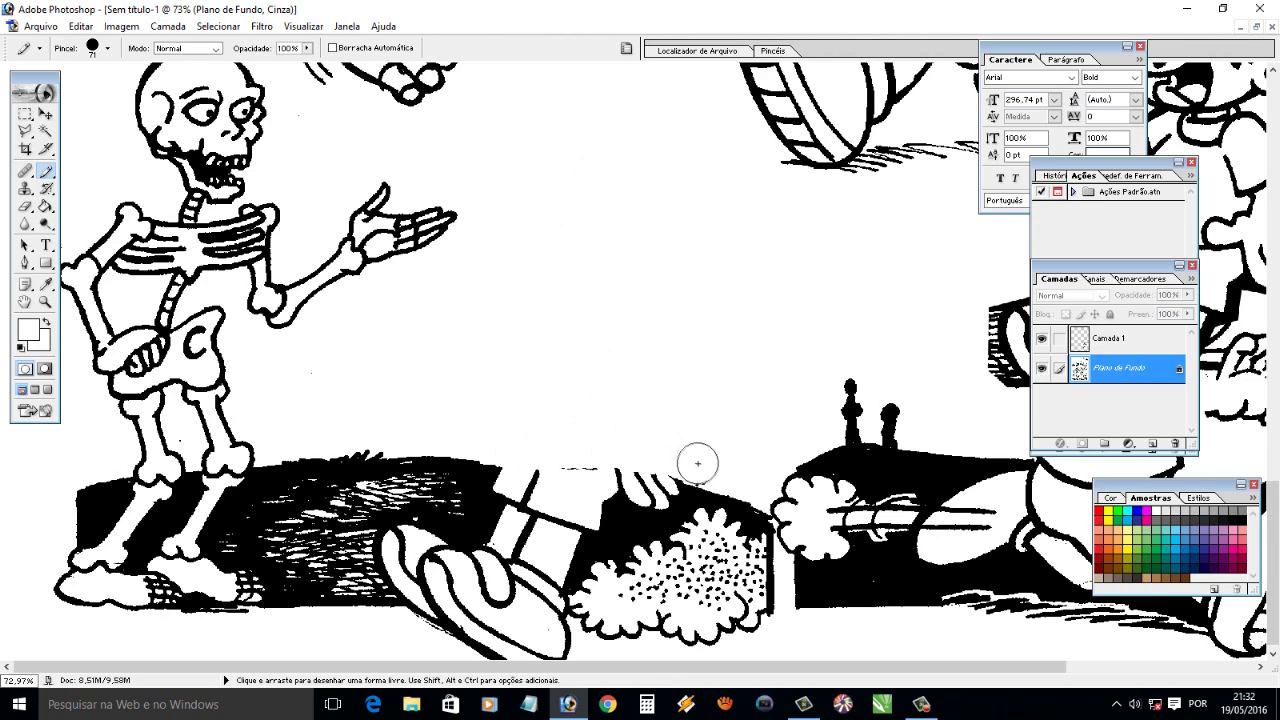
mouse_move(400, 629)
left_mouse_down()
mouse_move(550, 636)
mouse_move(463, 623)
mouse_move(551, 623)
left_mouse_up()
Sample black from the ground and fill the old shoe area solid black with a 27 px brush
key("i")
left_click(464, 482)
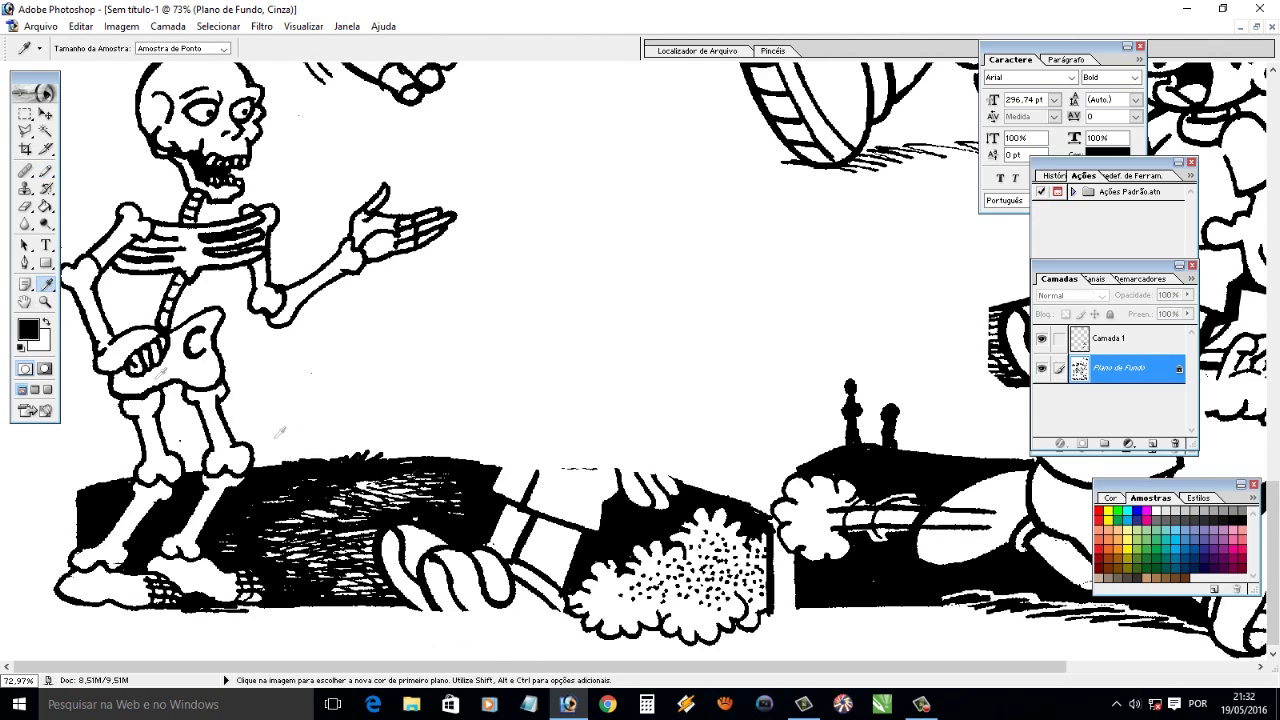
key("b")
mouse_move(390, 535)
left_mouse_down()
mouse_move(465, 550)
mouse_move(491, 541)
mouse_move(514, 486)
mouse_move(571, 509)
mouse_move(660, 505)
left_mouse_up()
left_click(107, 48)
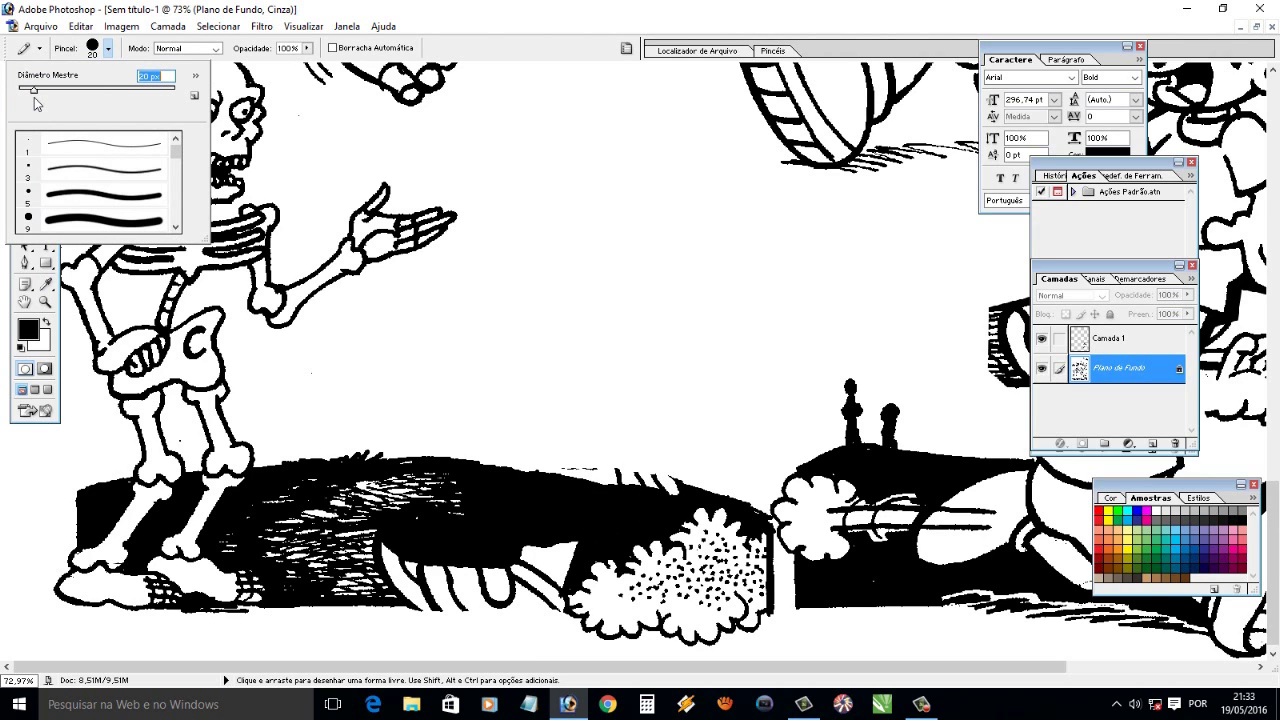
type("27")
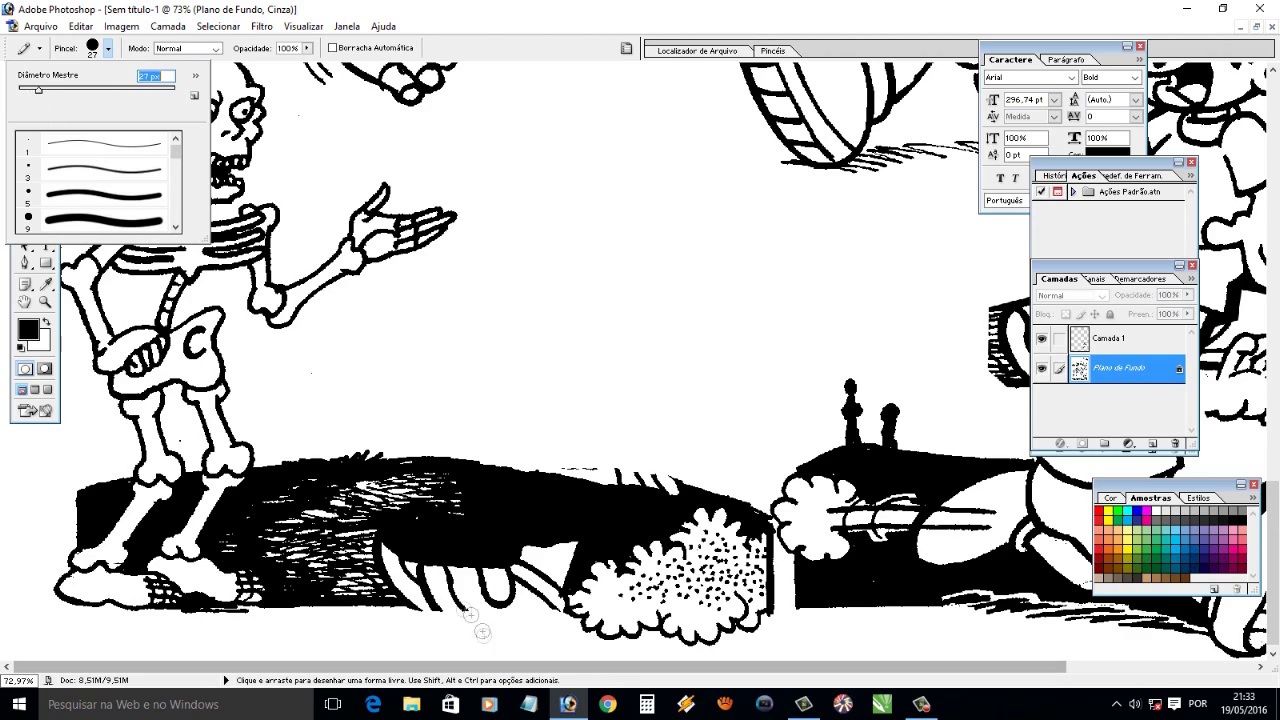
key("Return")
mouse_move(430, 585)
left_mouse_down()
mouse_move(399, 550)
mouse_move(450, 597)
mouse_move(560, 602)
mouse_move(558, 555)
mouse_move(442, 585)
mouse_move(550, 555)
mouse_move(533, 577)
mouse_move(669, 495)
mouse_move(519, 479)
mouse_move(670, 486)
left_mouse_up()
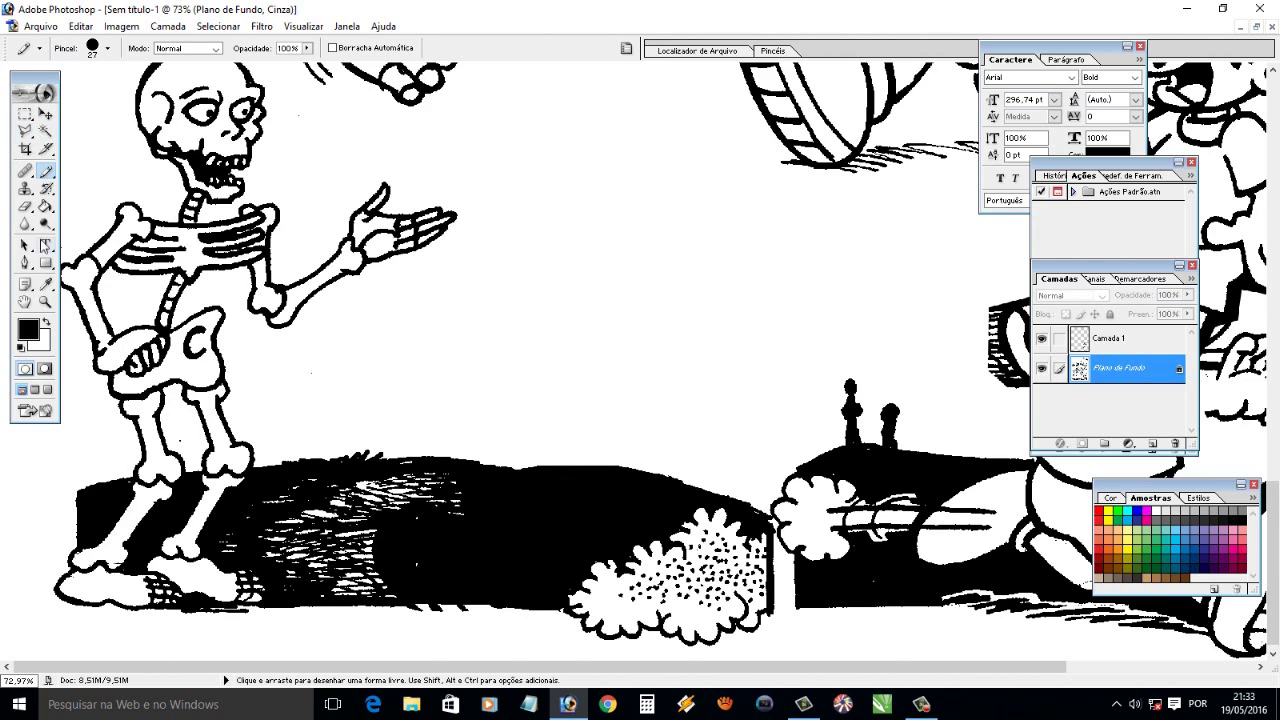
Clean the ground's bottom edge and the bush's last black dots in white, then fit the page
left_click(48, 185, "alt")
mouse_move(318, 612)
left_mouse_down()
mouse_move(560, 617)
mouse_move(666, 568)
mouse_move(670, 598)
mouse_move(700, 585)
mouse_move(714, 570)
mouse_move(693, 557)
mouse_move(745, 585)
mouse_move(757, 552)
left_mouse_up()
left_click_drag(754, 600, 702, 597)
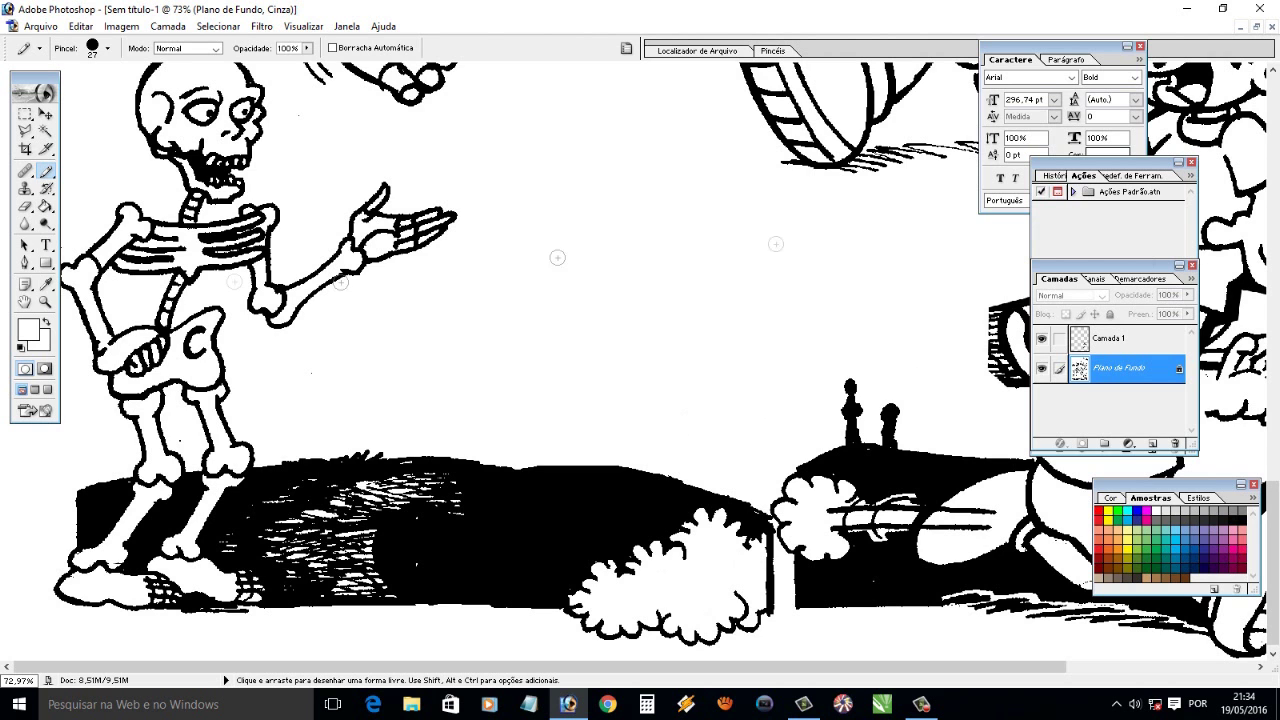
key("z")
key("ctrl+0")
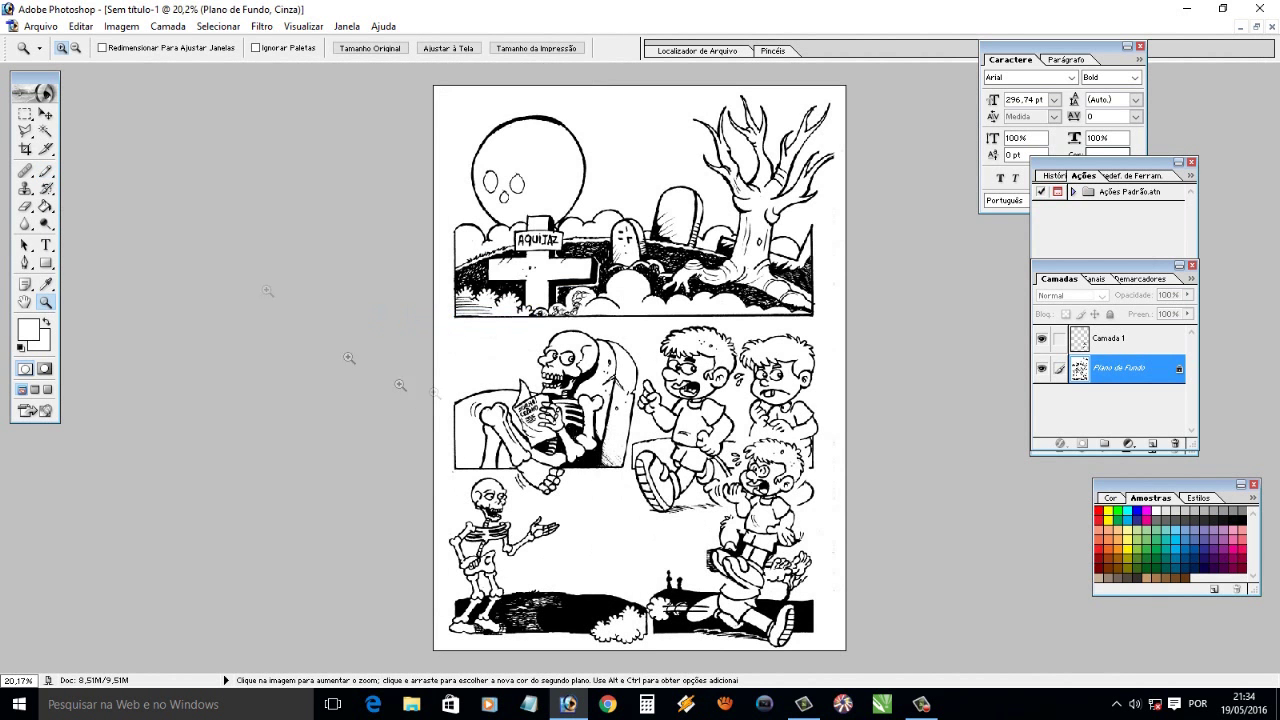
Drag the Camada 1 running boy into the empty lower-left panel
key("v")
key("Return")
key("alt+bracketright")
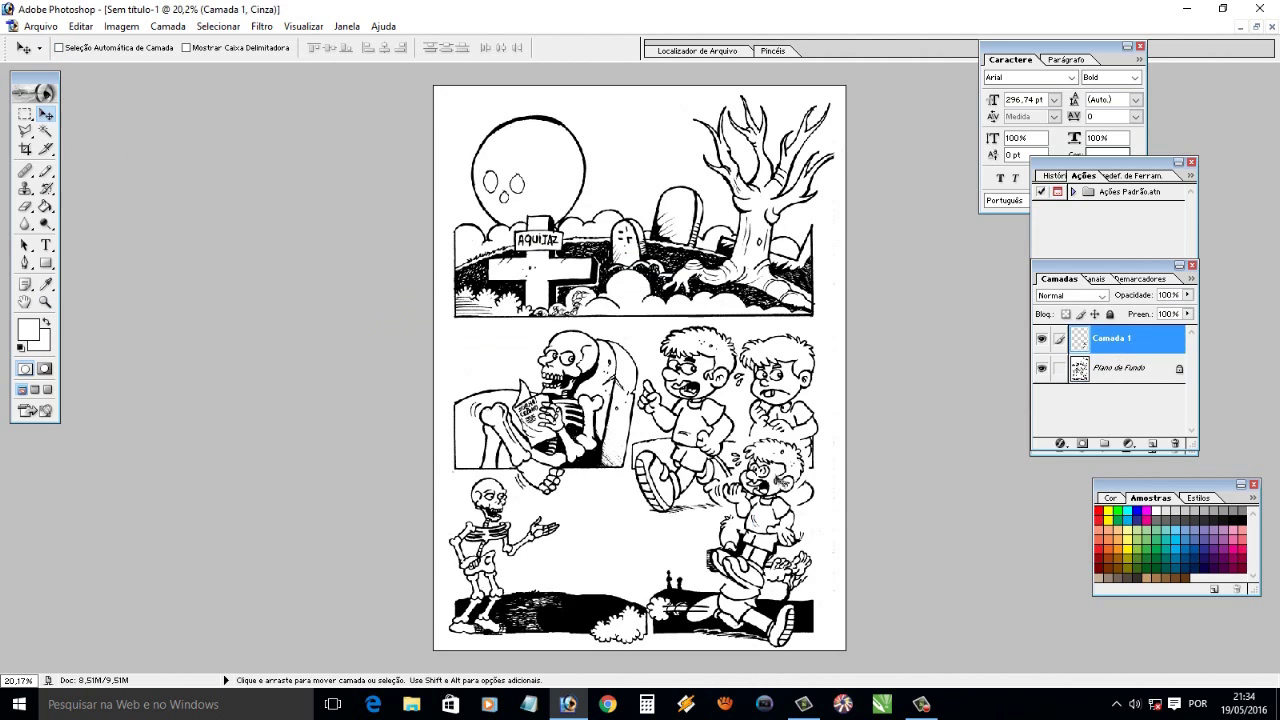
left_click_drag(765, 500, 595, 530)
Scale the boy to about 78% x 70% beside the skeleton and nudge him into place
left_click(80, 26)
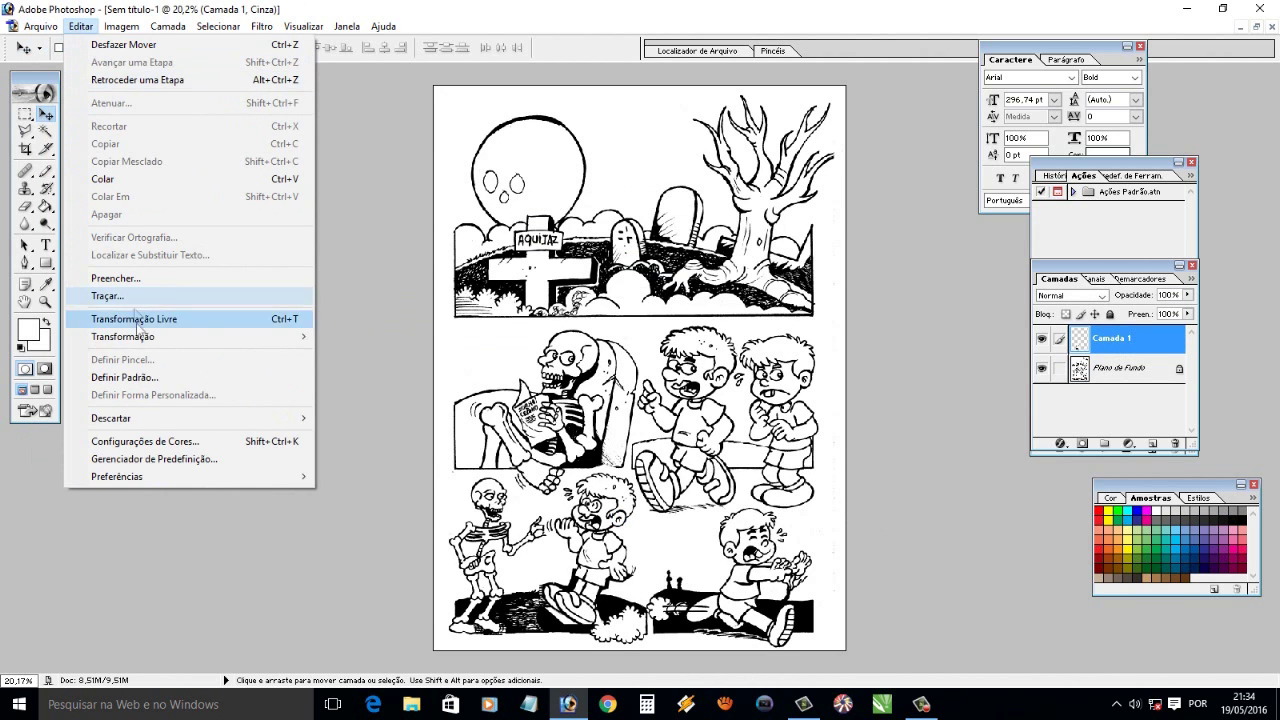
left_click(371, 363)
left_click_drag(656, 460, 620, 511)
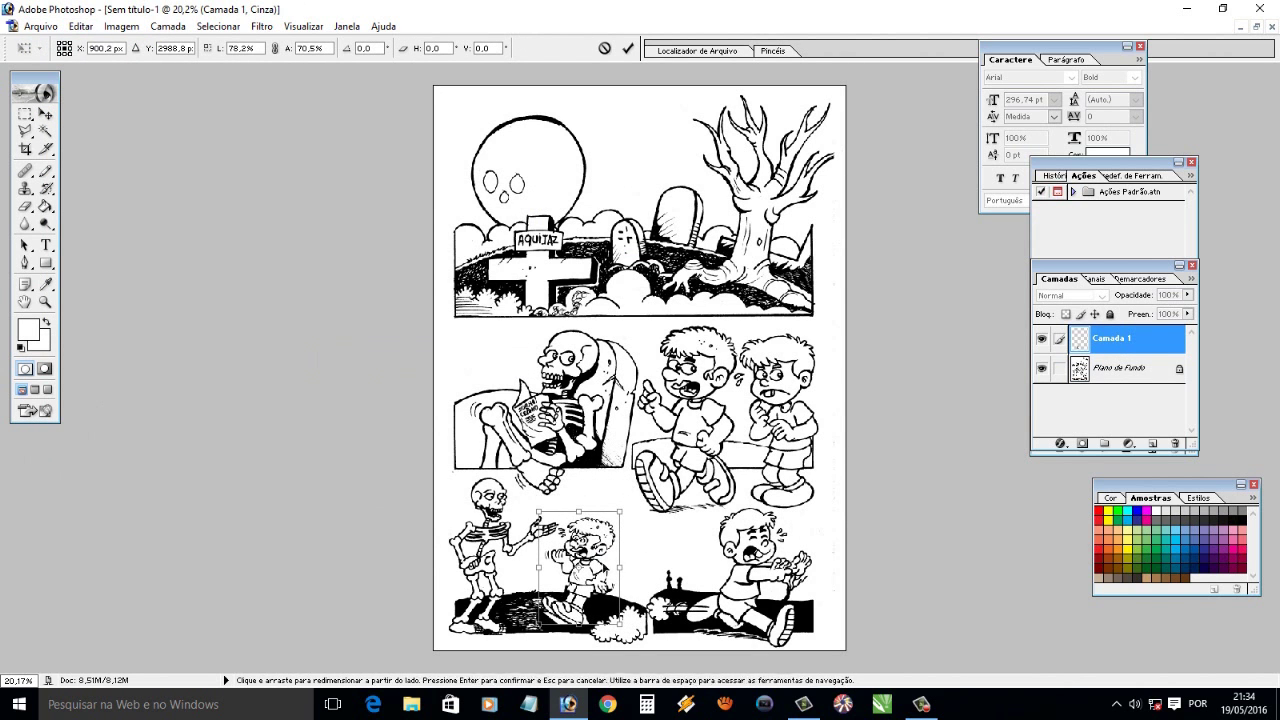
left_click(45, 114)
key("Return")
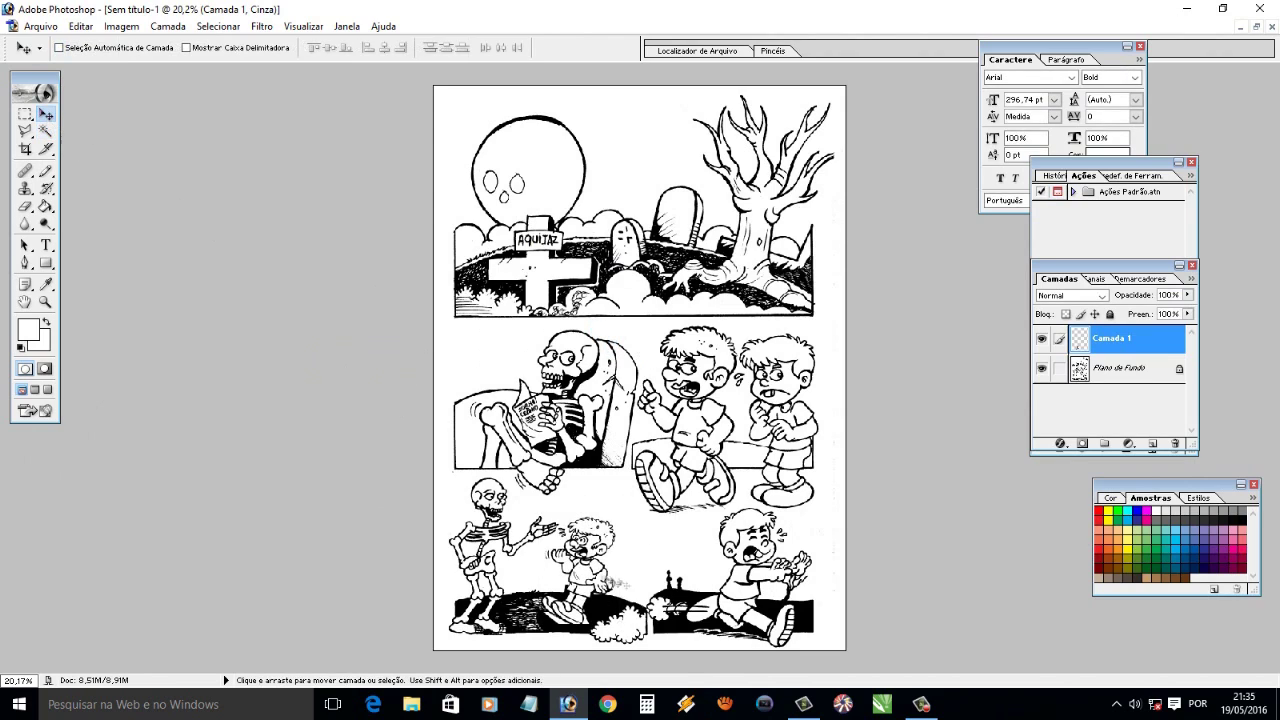
key("Left")
key("Left")
left_click(45, 301)
left_click_drag(440, 495, 770, 640)
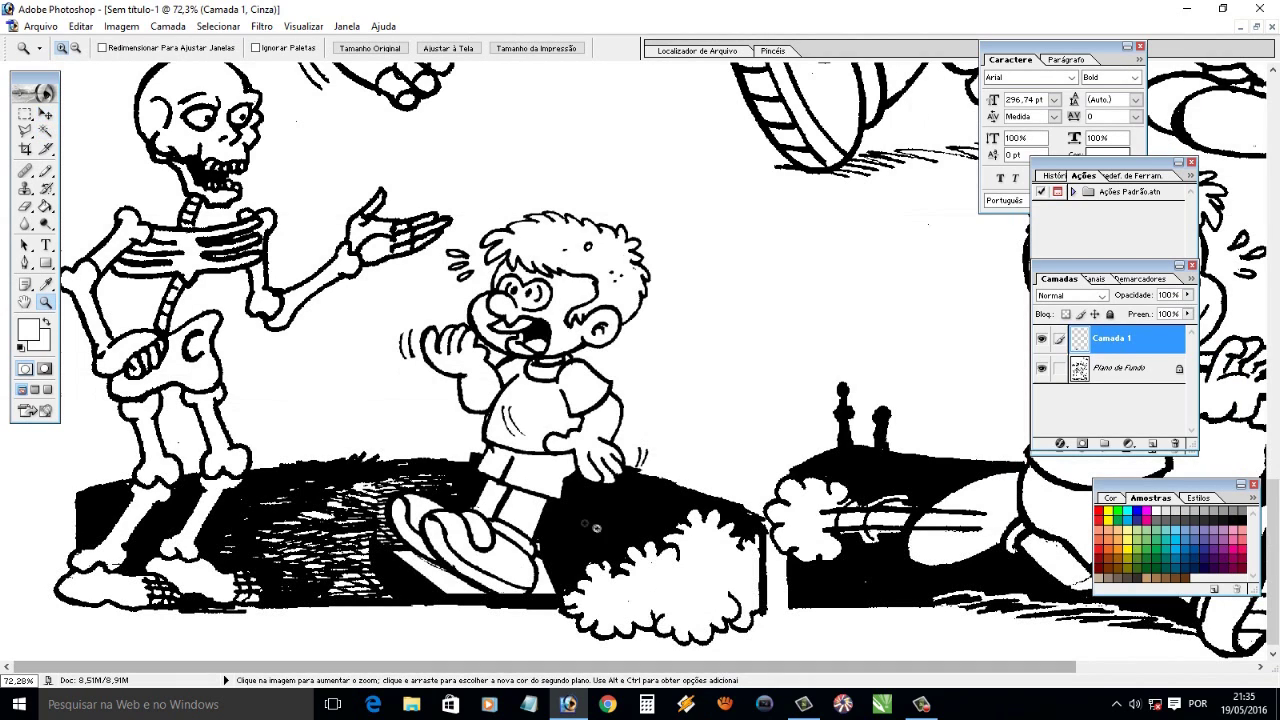
Hide Plano de Fundo and delete the boy's white halo, including under the shoe, with the Magic Wand
left_click(1043, 369)
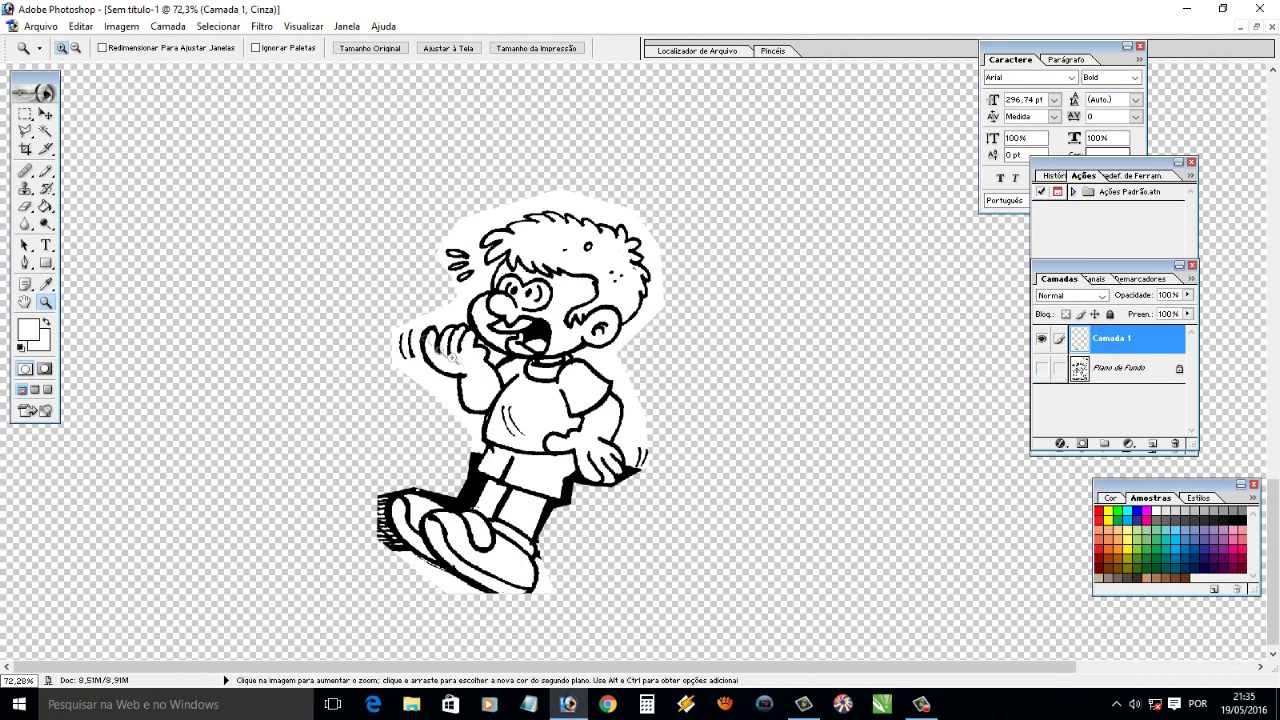
key("w")
key("Delete")
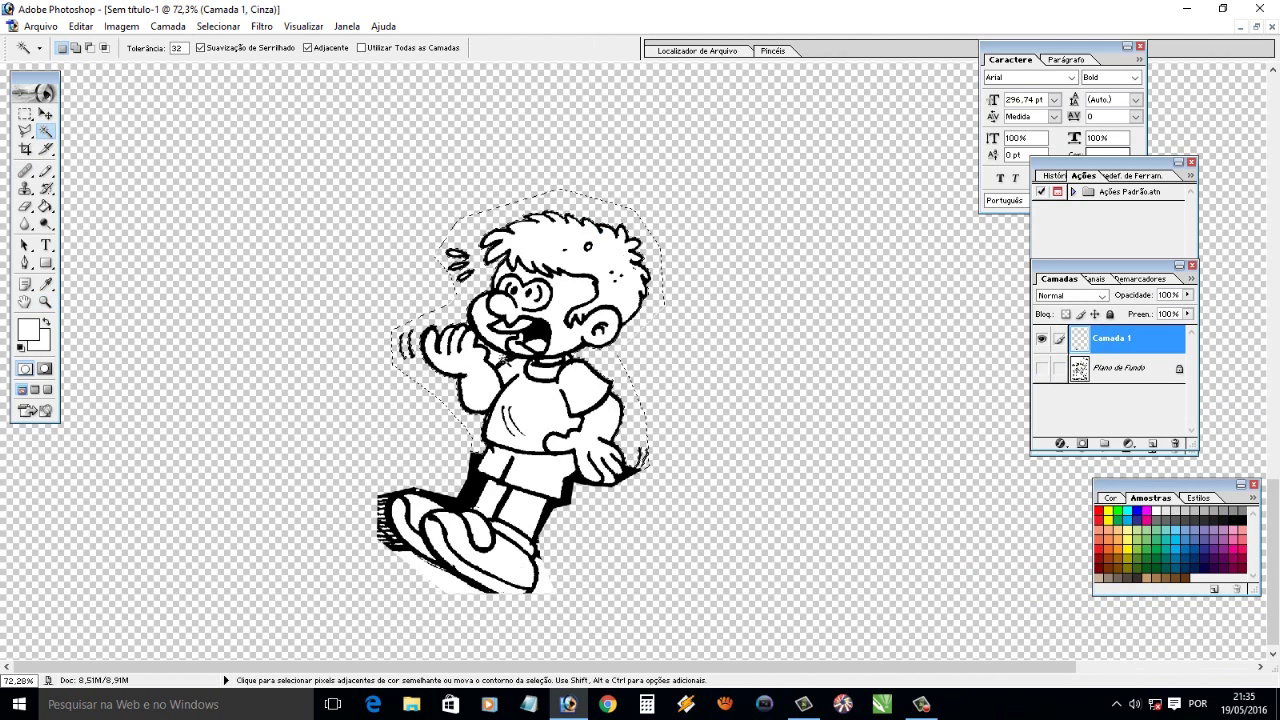
left_click(450, 588)
key("ctrl+d")
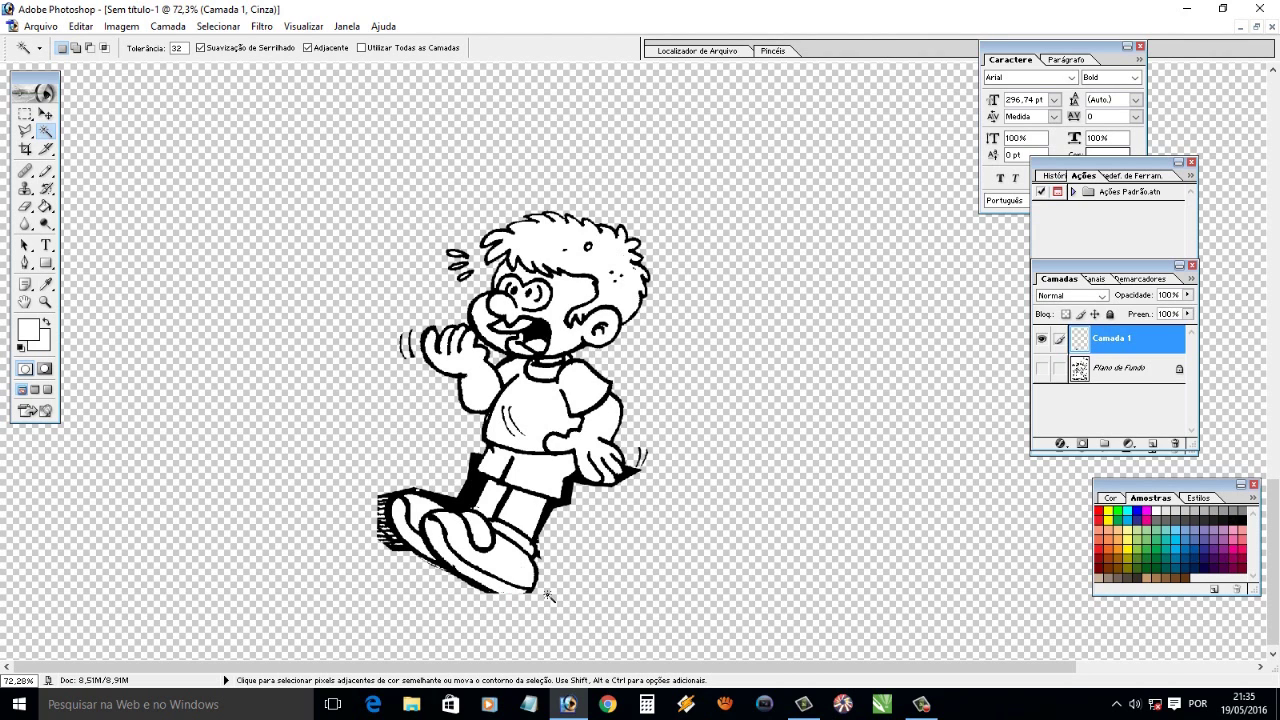
left_click(44, 301)
left_click_drag(352, 450, 692, 626)
left_click(25, 131)
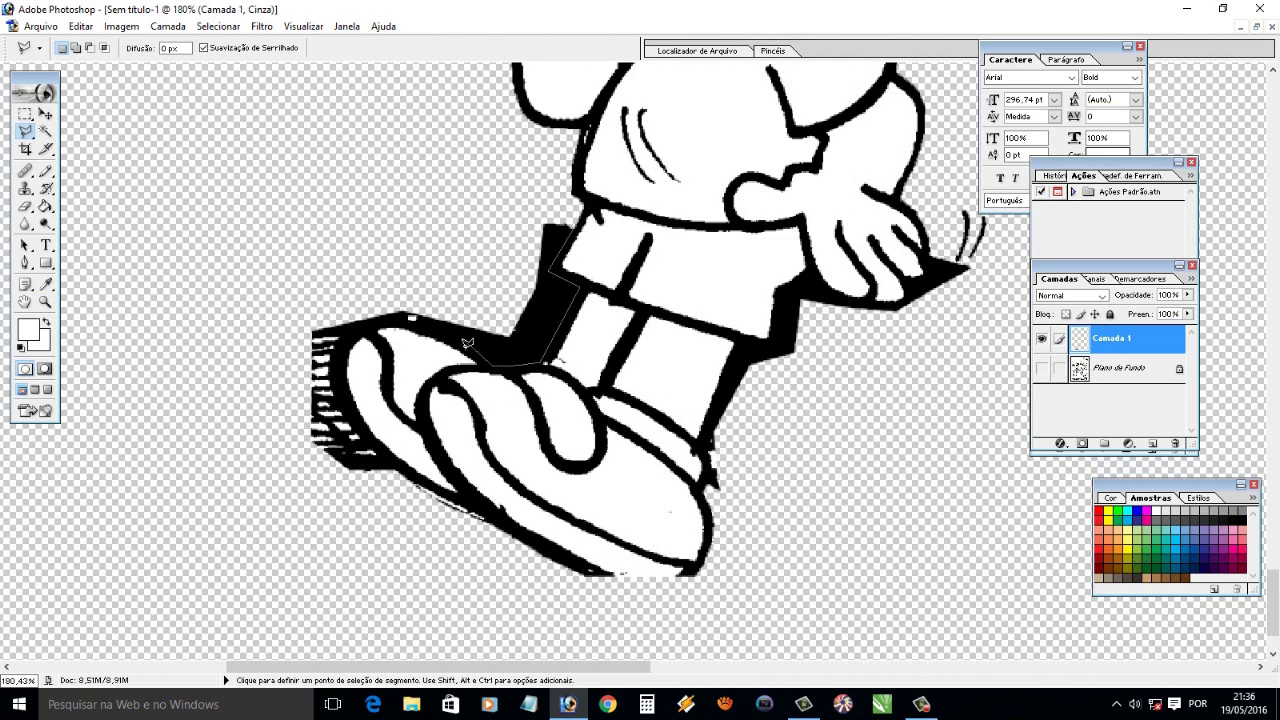
Delete the stray black hatching above and left of the boy's shoe with the Polygonal Lasso
left_click(352, 316)
left_click(520, 203)
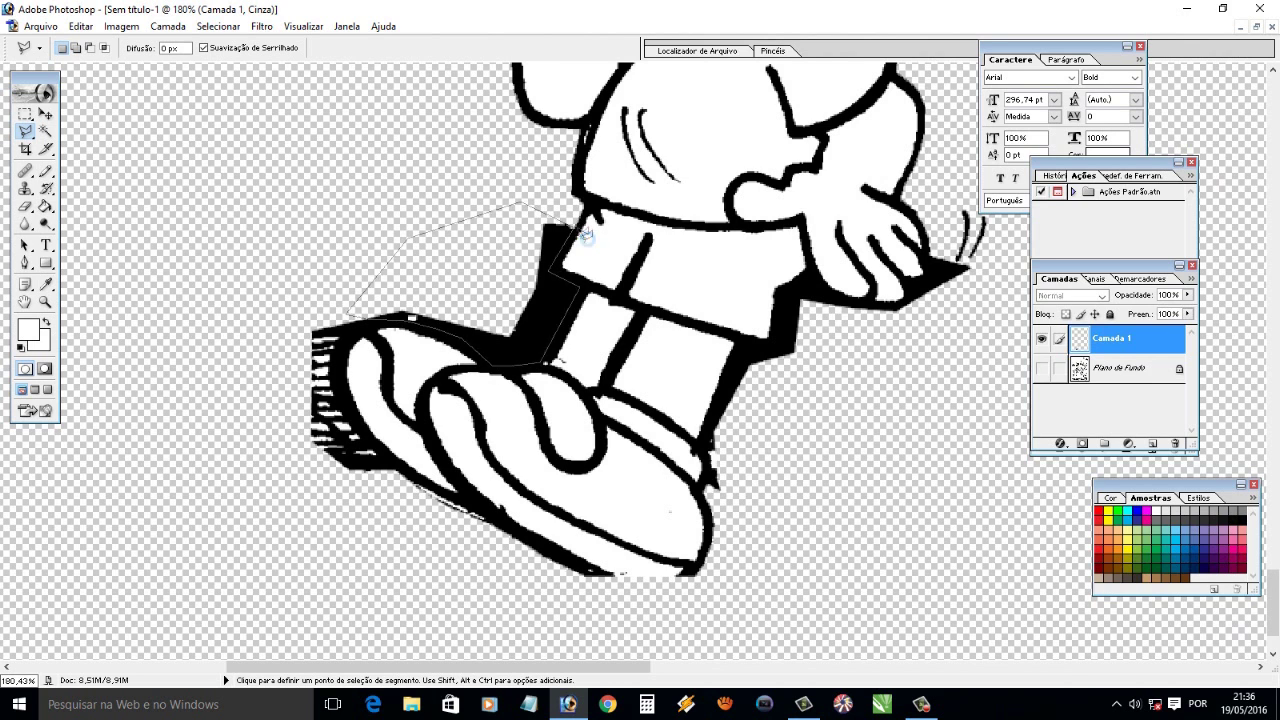
left_click(580, 228)
left_click(362, 325)
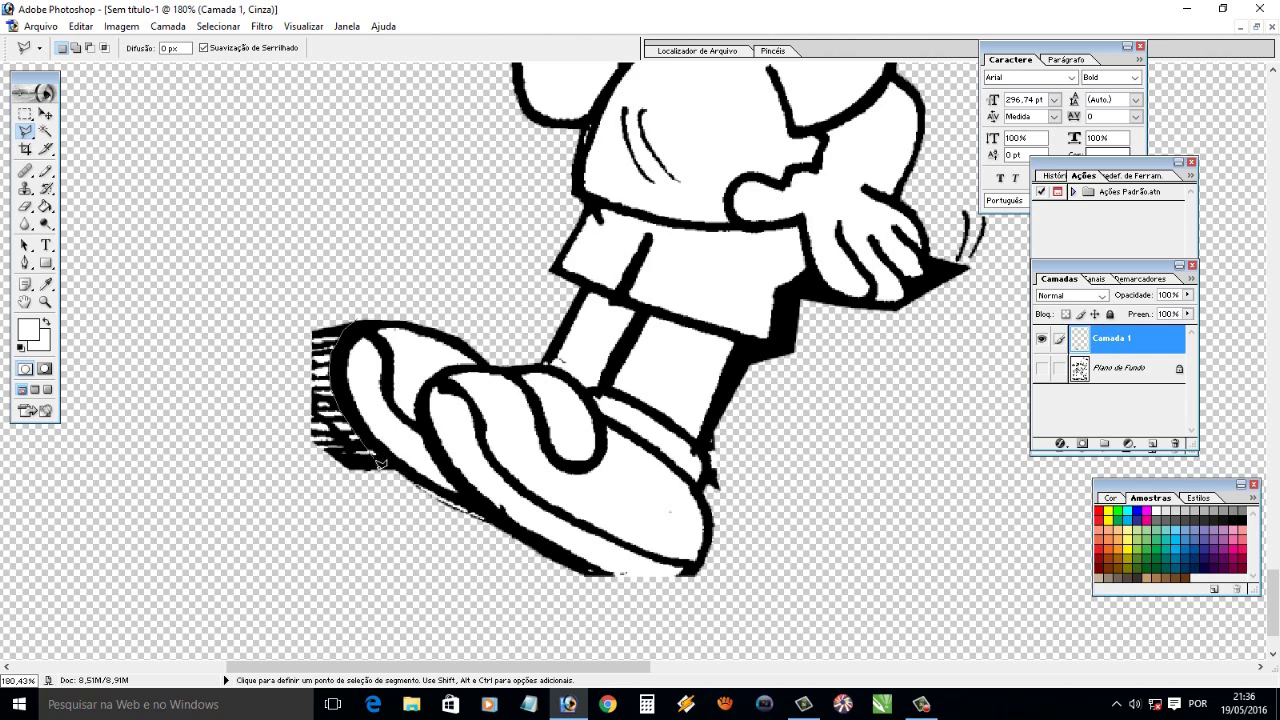
left_click(498, 527)
left_click(463, 568)
left_click(245, 478)
left_click(272, 312)
left_click(368, 332)
key("Delete")
key("ctrl+d")
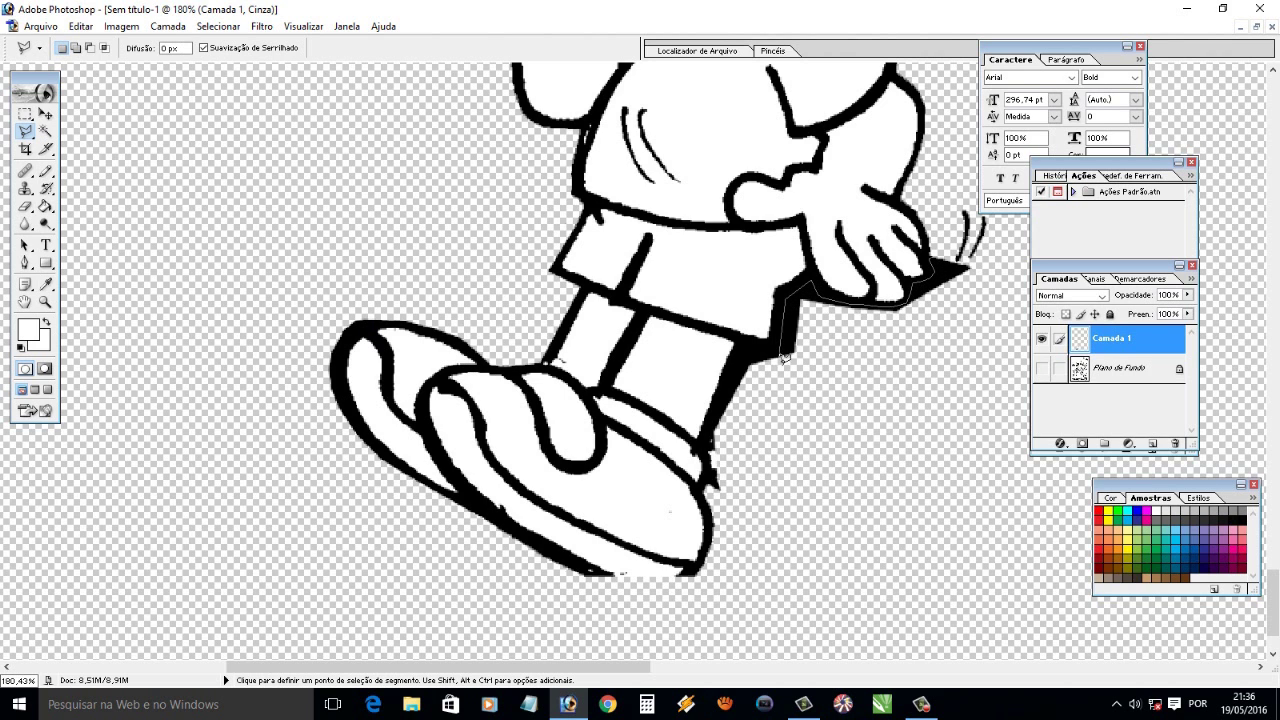
Remove the black shading beside the boy's hand and leg, abandoning a partial selection under the shoe
left_click(750, 353)
left_click(822, 490)
left_click(990, 330)
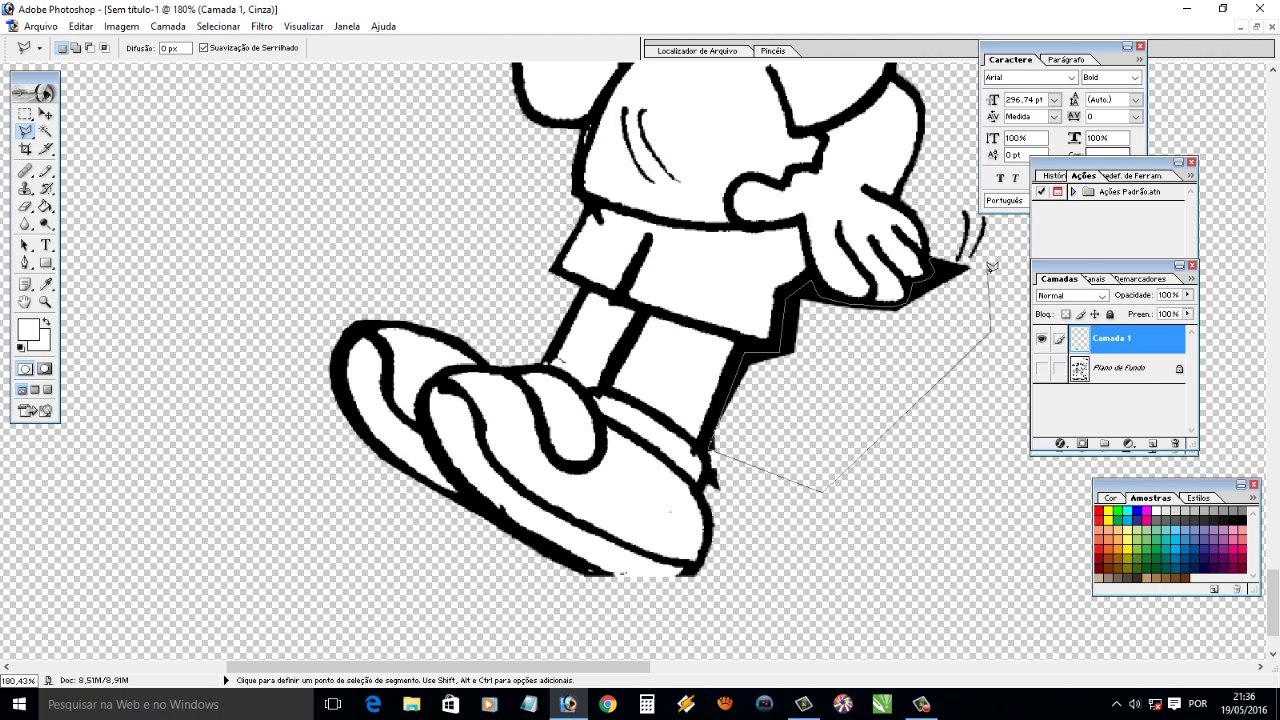
left_click(940, 262)
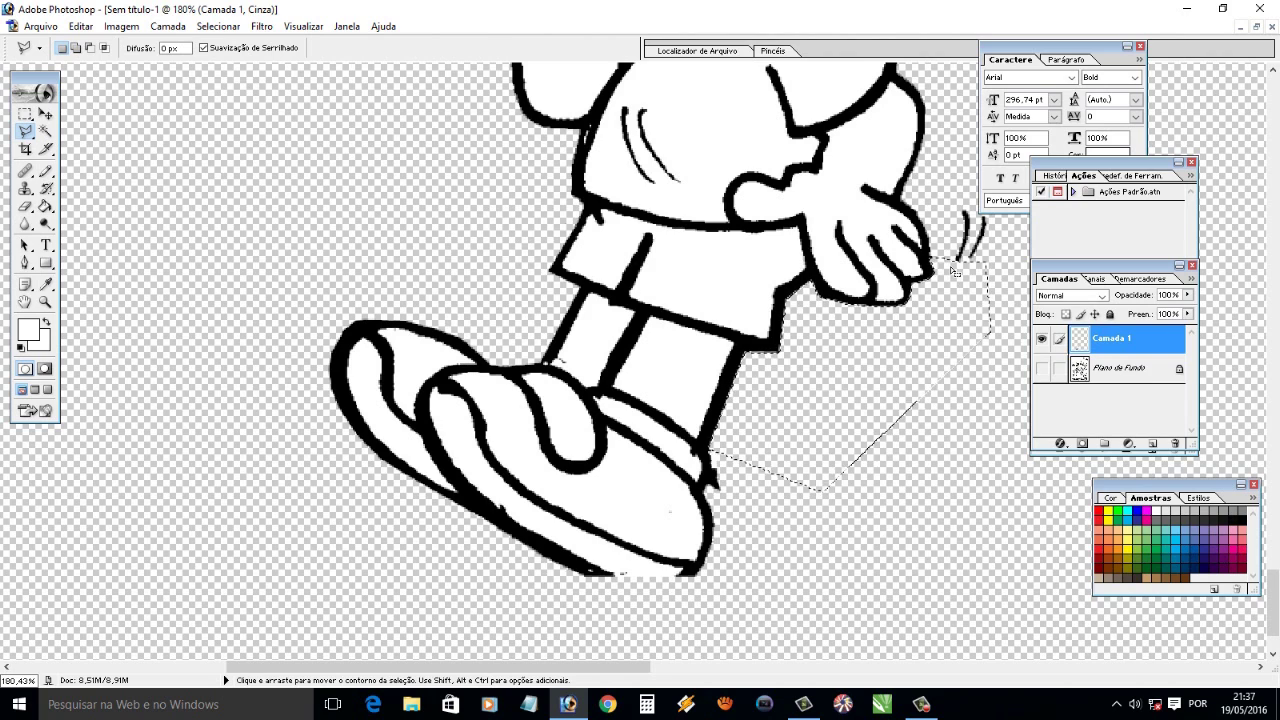
key("ctrl+d")
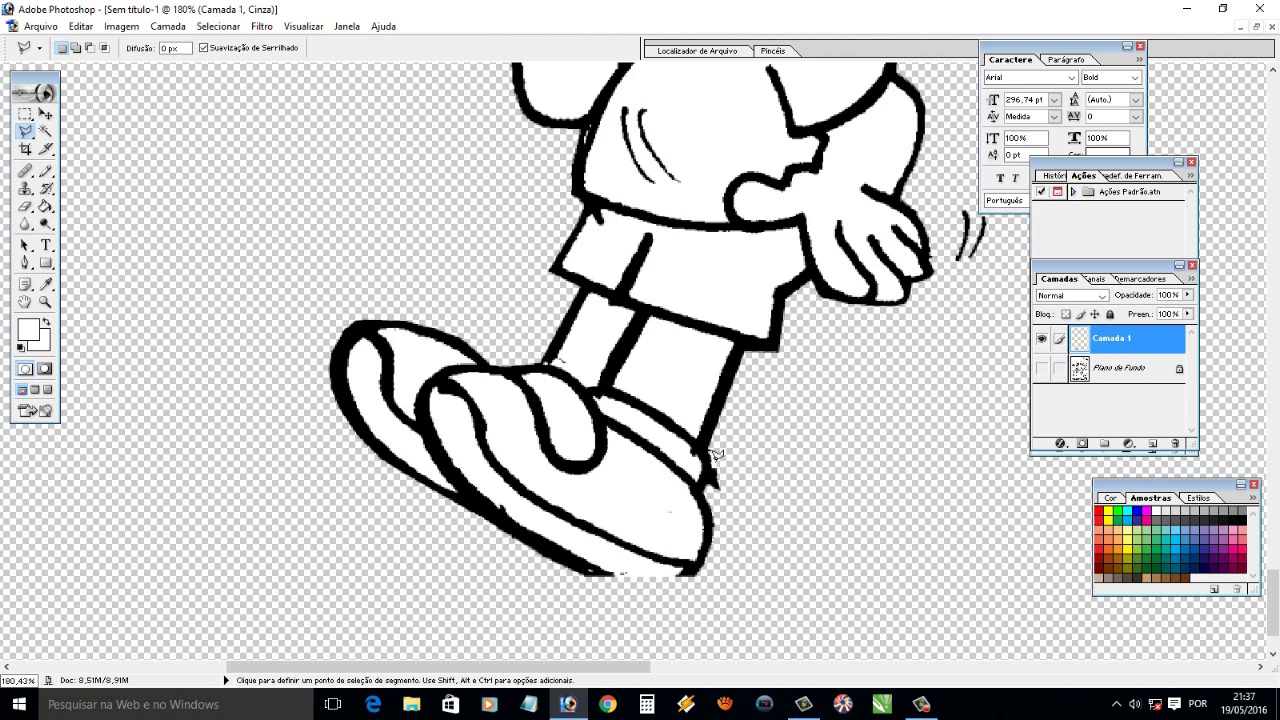
left_click(707, 497)
left_click(739, 500)
key("Escape")
Draw a 9 px black brush line along the bottom edge of the boy's shoe
key("i")
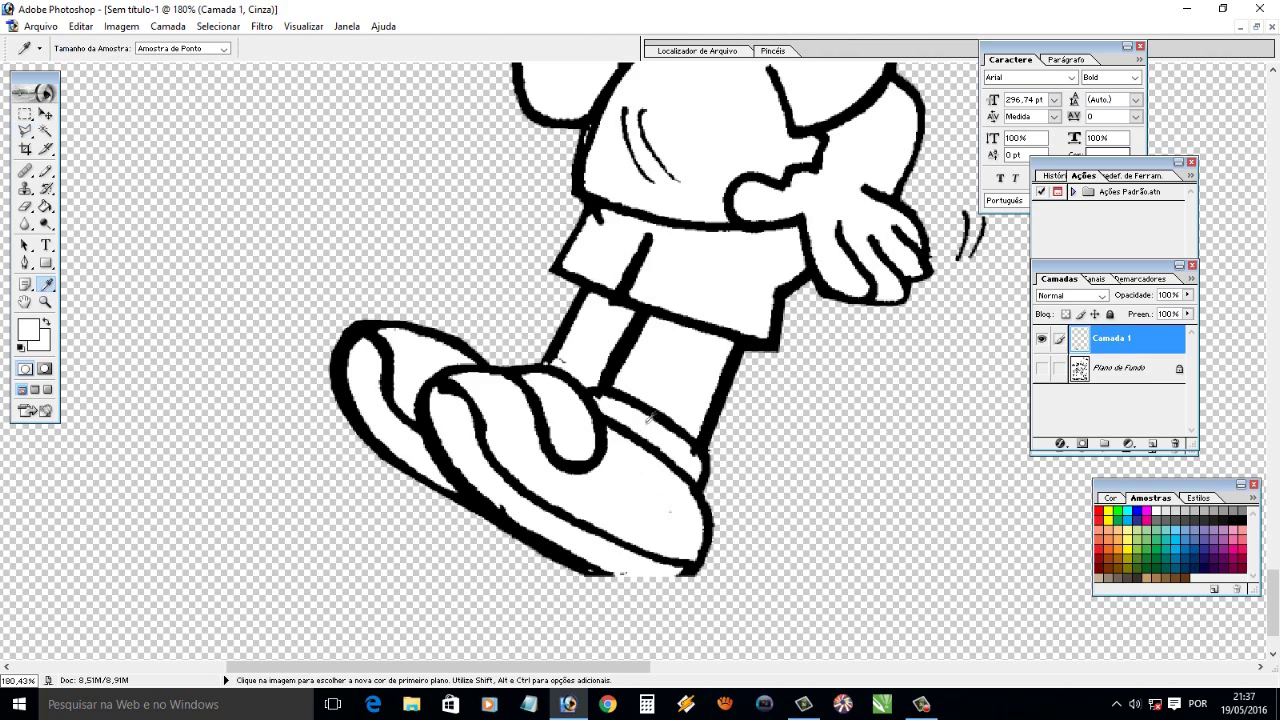
key("d")
key("b")
left_click(107, 48)
left_click_drag(36, 88, 25, 91)
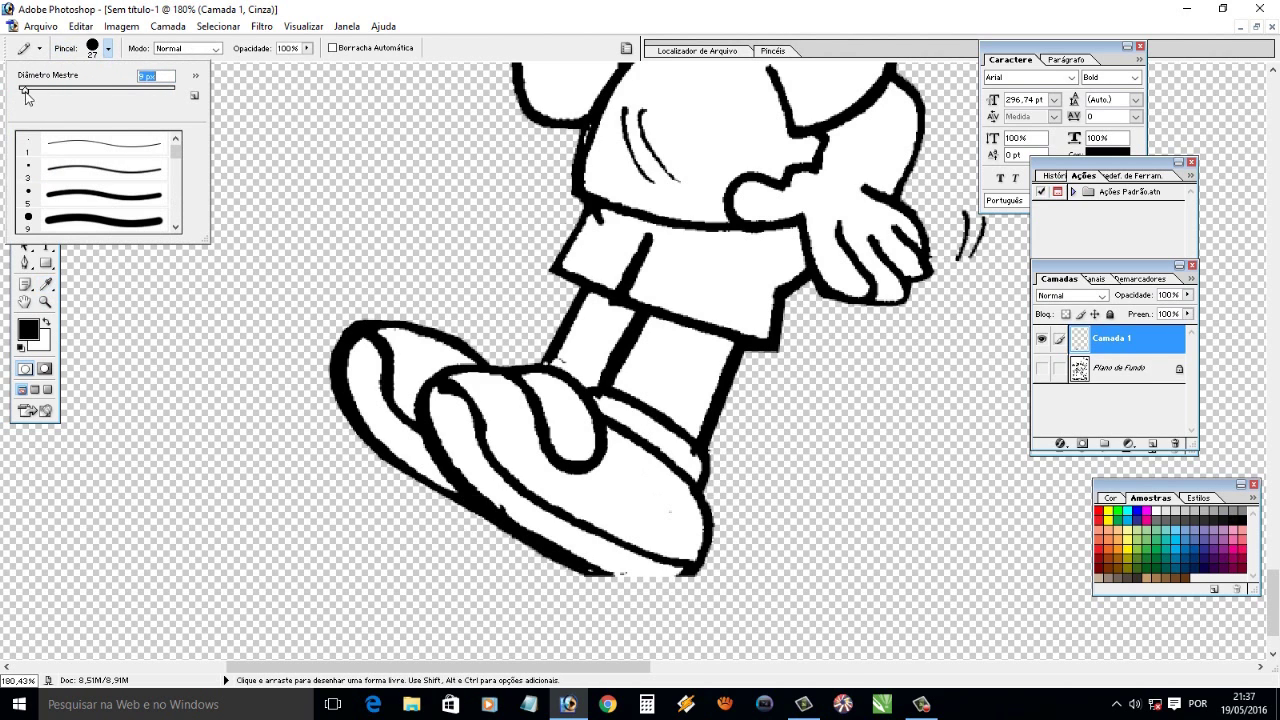
left_click_drag(592, 569, 660, 589)
Sample white from the shoe to patch gaps along the sole with the pencil
key("i")
left_click(675, 572)
key("g")
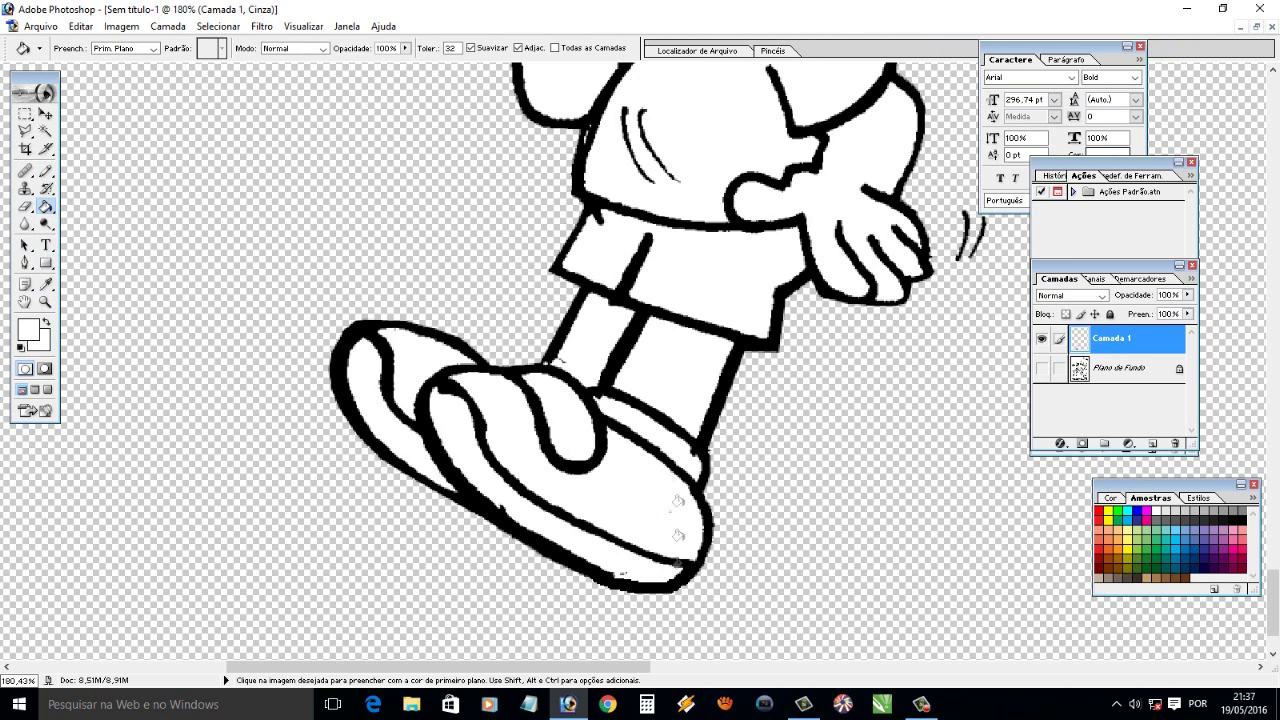
key("i")
key("shift+b")
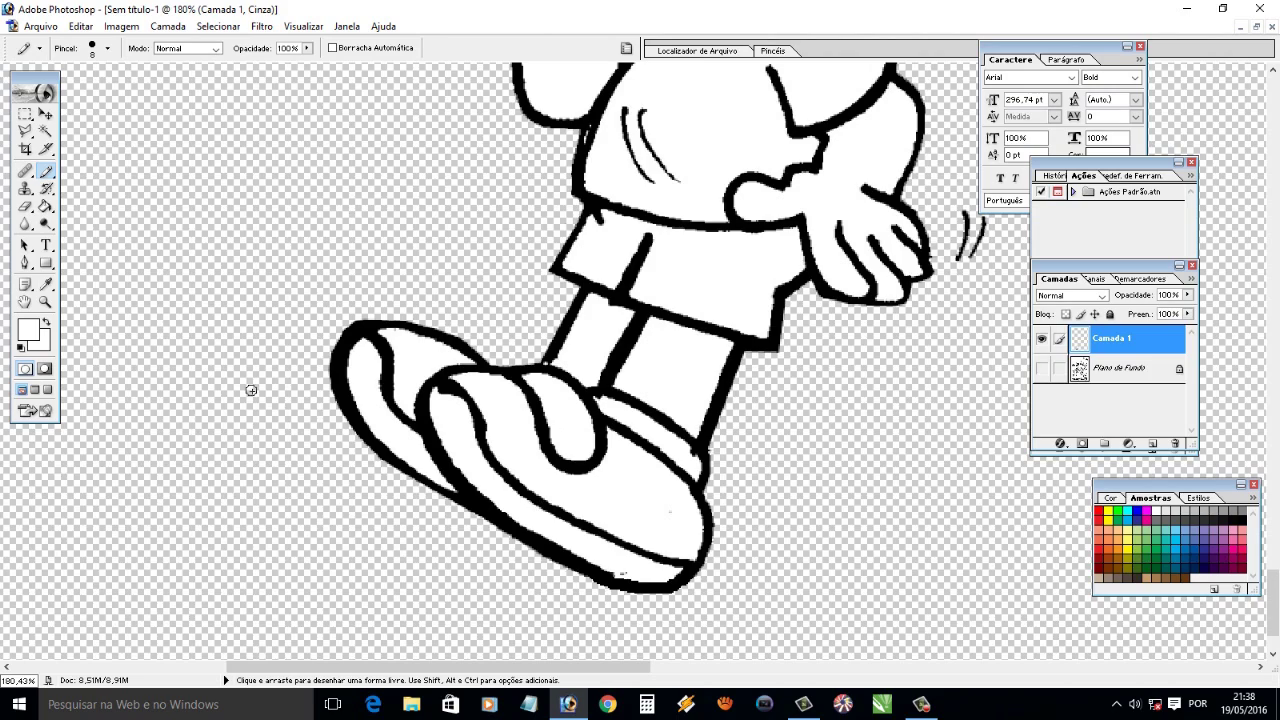
Zoom out to the whole boy and begin saving the file under a new name
key("ctrl+0")
left_click(40, 26)
left_click(170, 173)
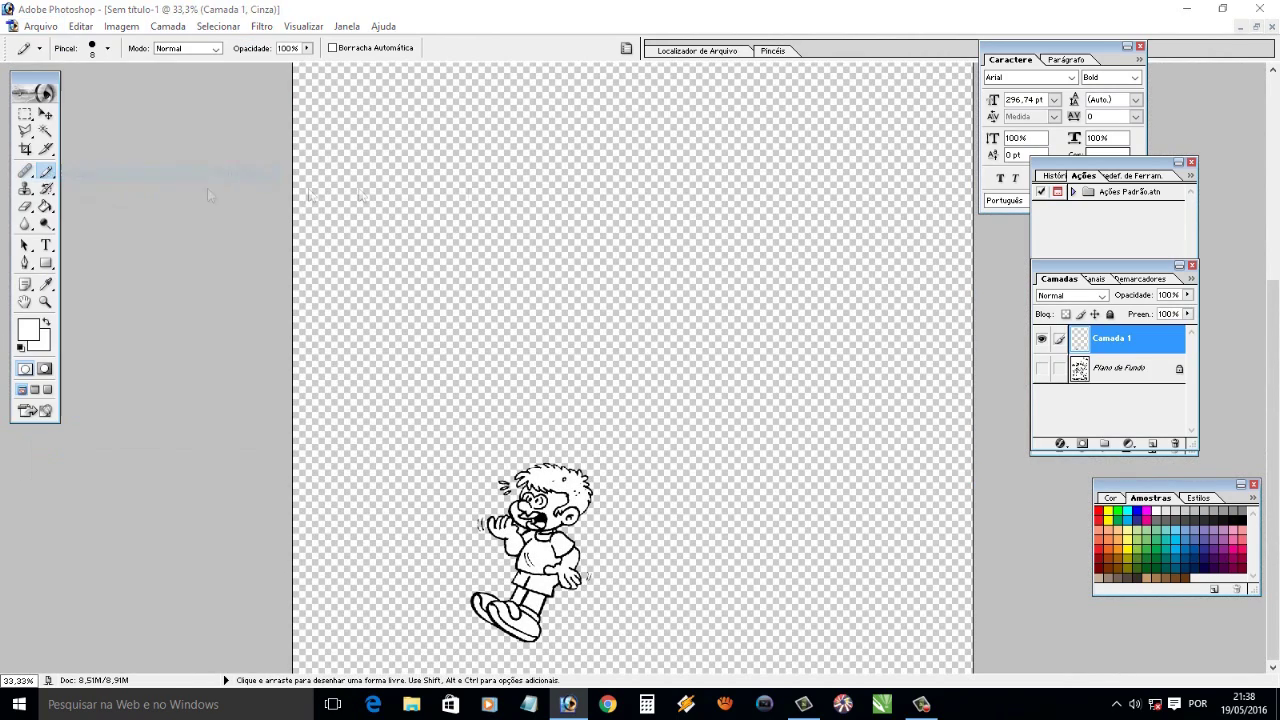
Discard an unwanted new folder and navigate to the HD 500 GB (D:) drive
left_click(718, 98)
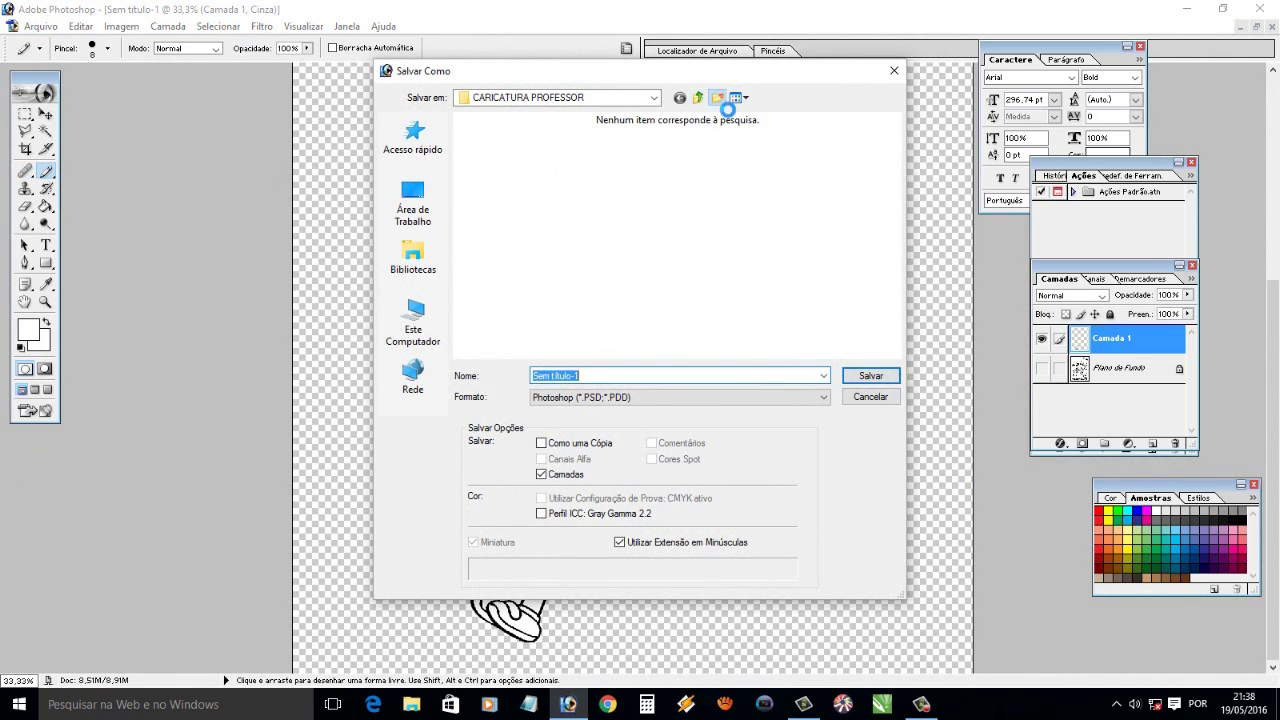
key("Return")
key("Delete")
key("Return")
left_click(560, 97)
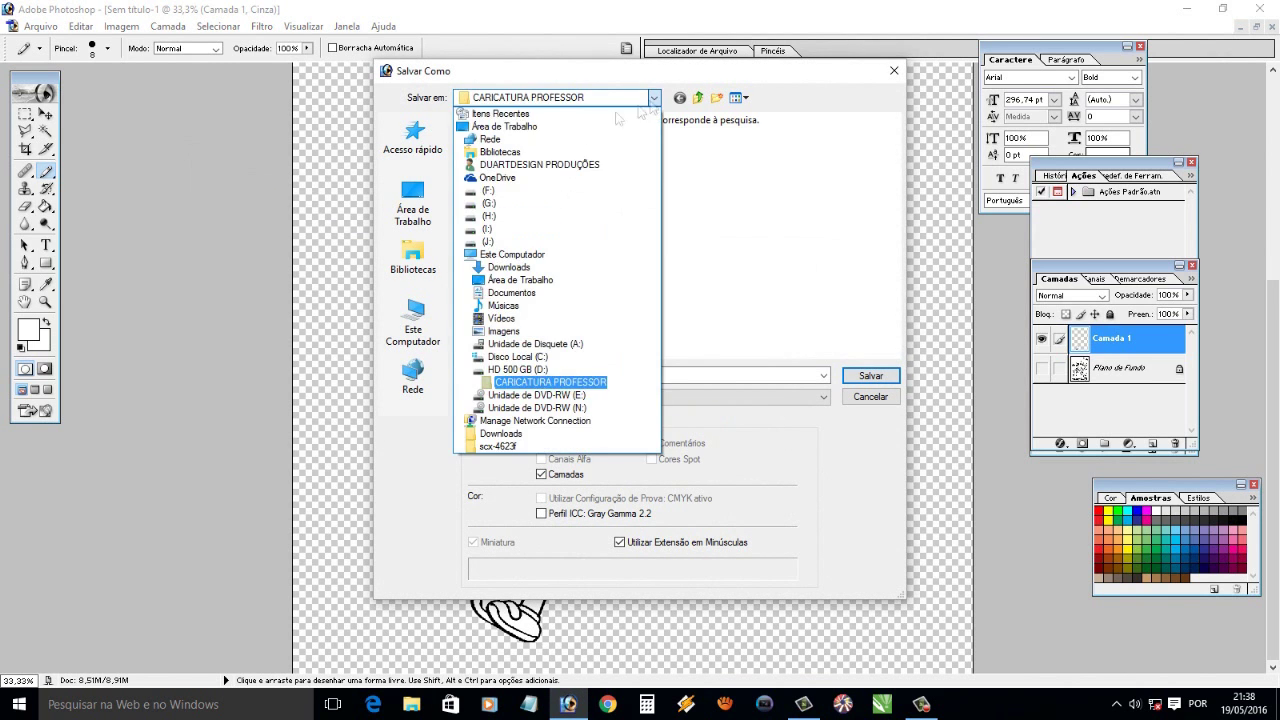
left_click(520, 378)
Create the 'hq kaique 2016' folder on D: and save the file inside it as hq.psd
left_click(717, 98)
type("hq kaique 201")
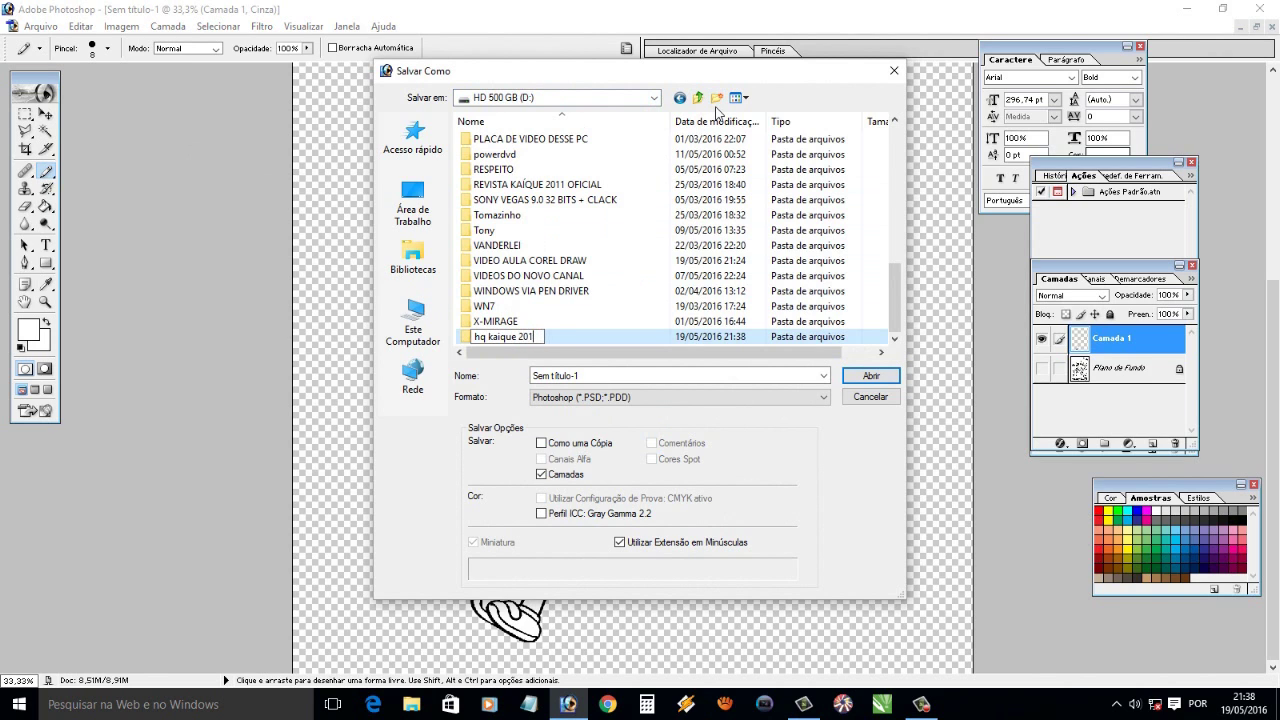
key("Return")
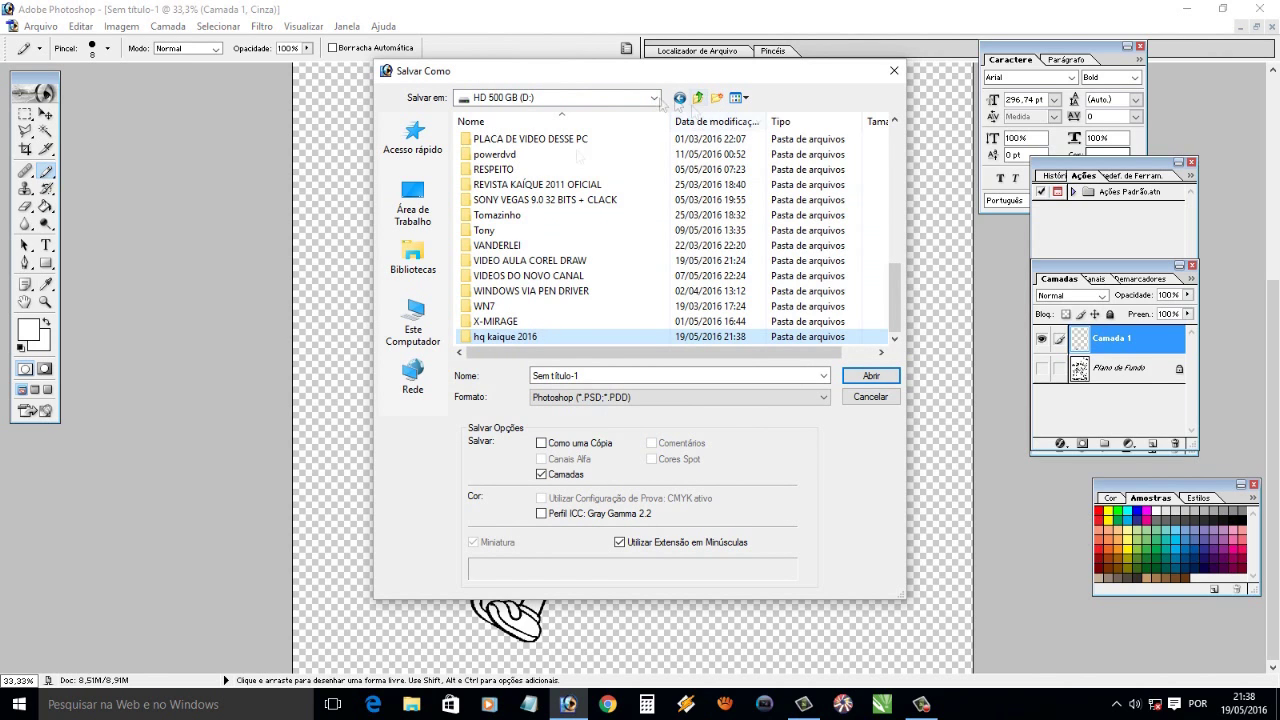
key("Return")
type("hq")
key("Return")
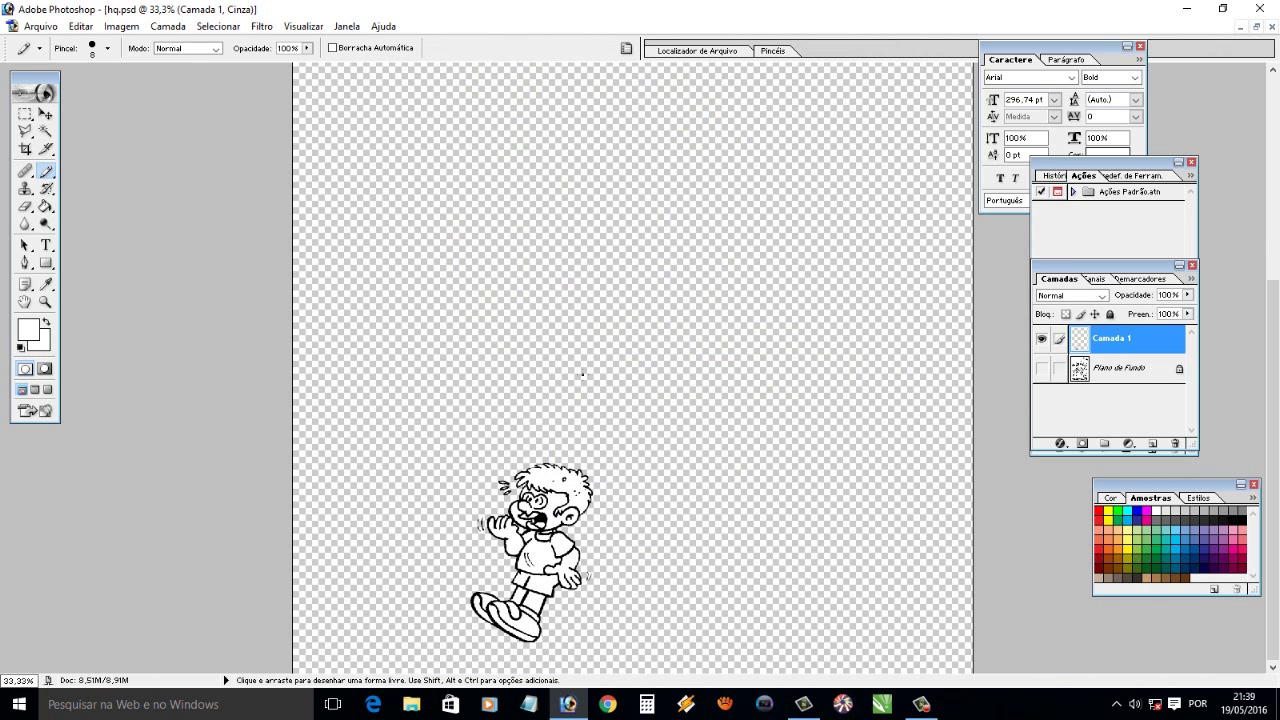
left_click(45, 301)
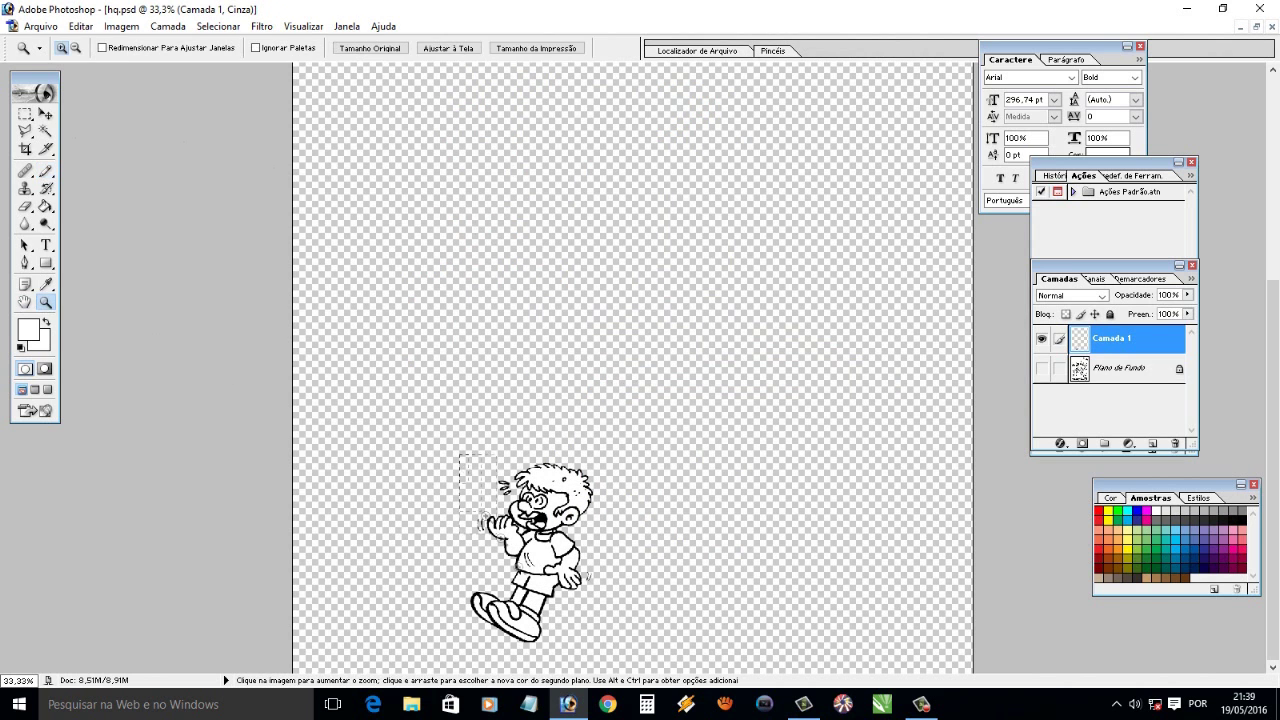
Show the Plano de Fundo layer again, sample black from the drawing and make that layer active
left_click_drag(471, 462, 635, 663)
right_click(610, 416)
left_click(640, 424)
left_click(1041, 368)
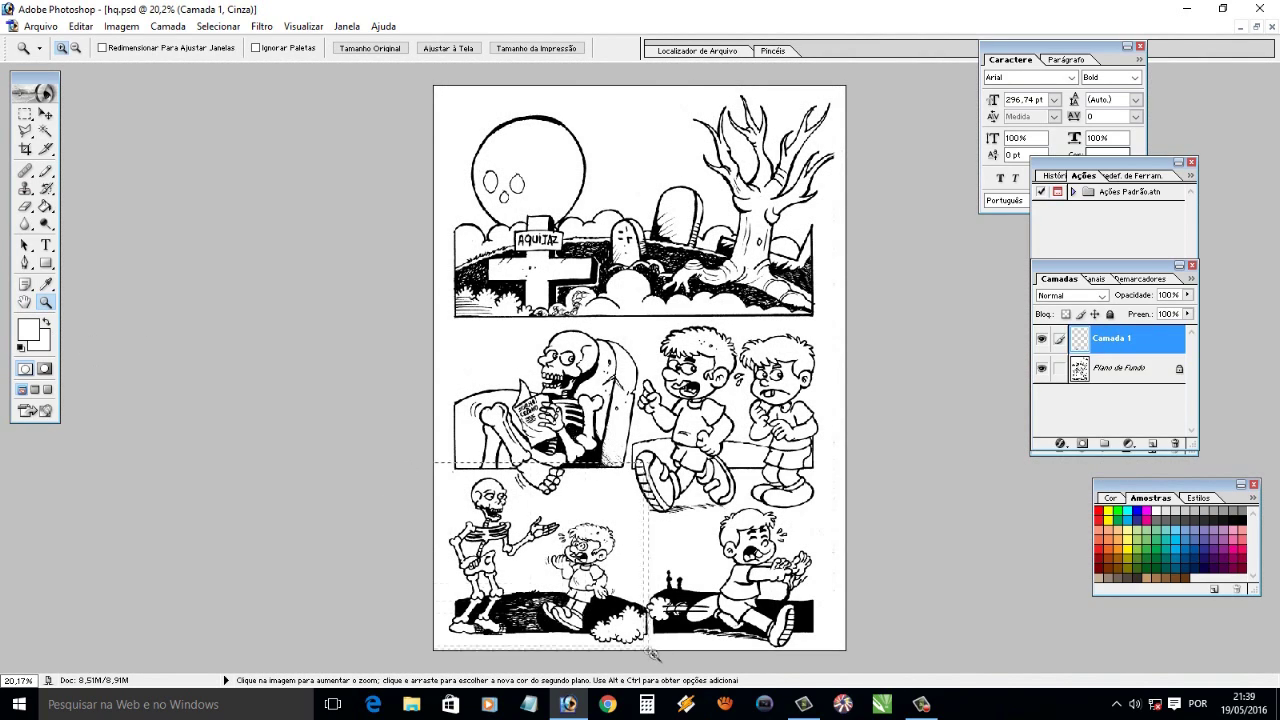
left_click_drag(435, 470, 825, 645)
left_click(45, 283)
left_click(287, 526)
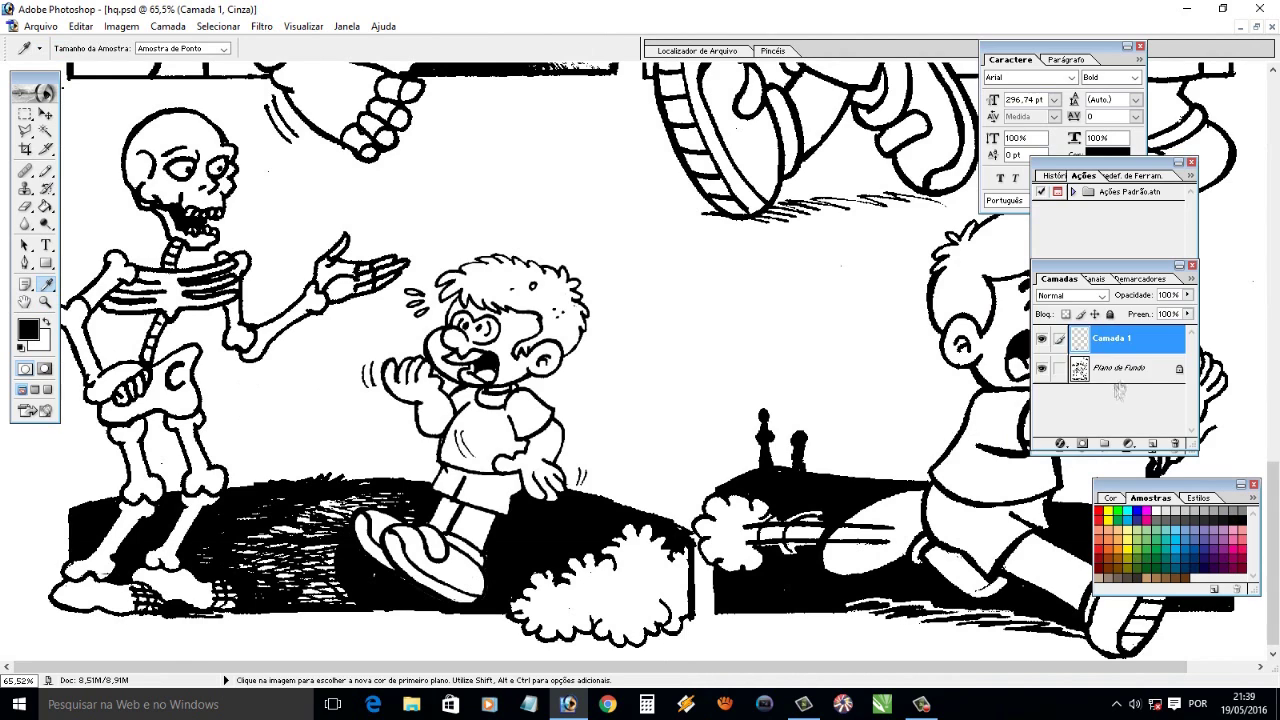
left_click(1118, 368)
Paint the hatched lower-left ground solid black with a 36 px pencil
key("b")
left_click(107, 47)
left_click_drag(30, 92, 50, 92)
left_click(295, 540)
mouse_move(215, 540)
left_mouse_down()
mouse_move(310, 515)
mouse_move(240, 560)
mouse_move(290, 595)
mouse_move(255, 550)
mouse_move(410, 495)
mouse_move(408, 519)
mouse_move(341, 519)
mouse_move(380, 570)
mouse_move(365, 575)
left_mouse_up()
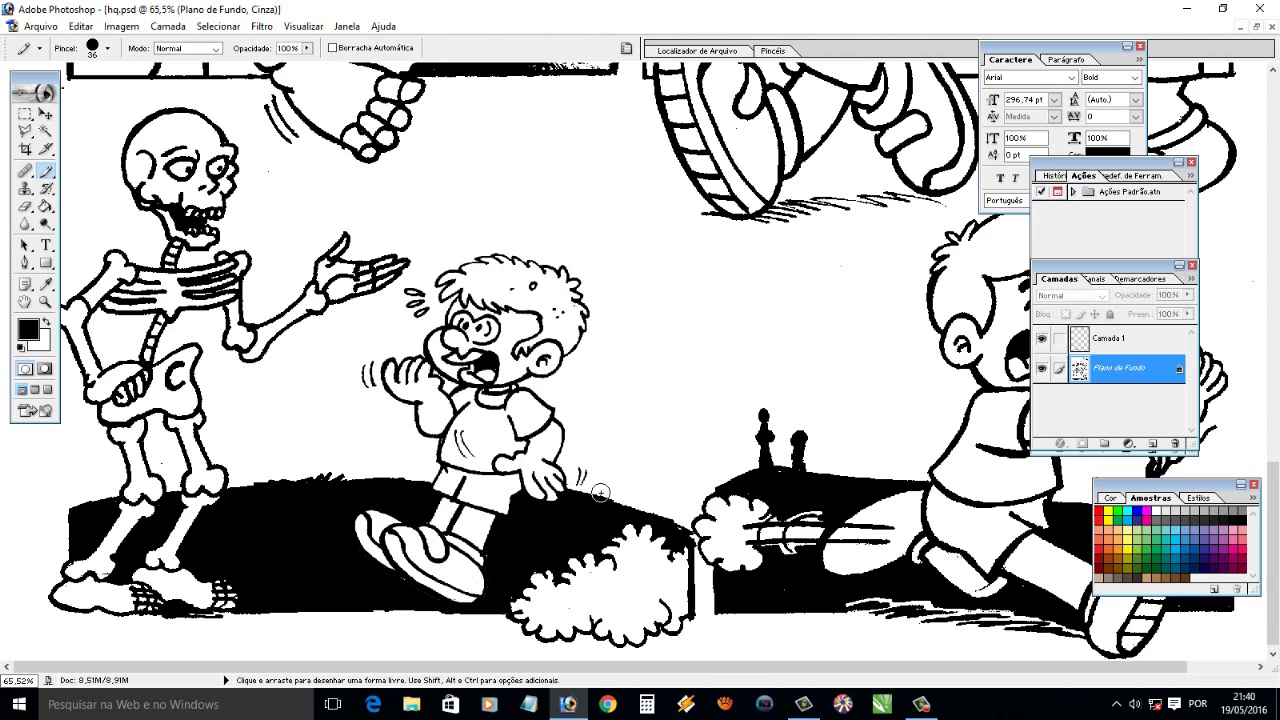
Zoom out to the whole page, then zoom in on the newspaper-reading skeleton
left_click(45, 301)
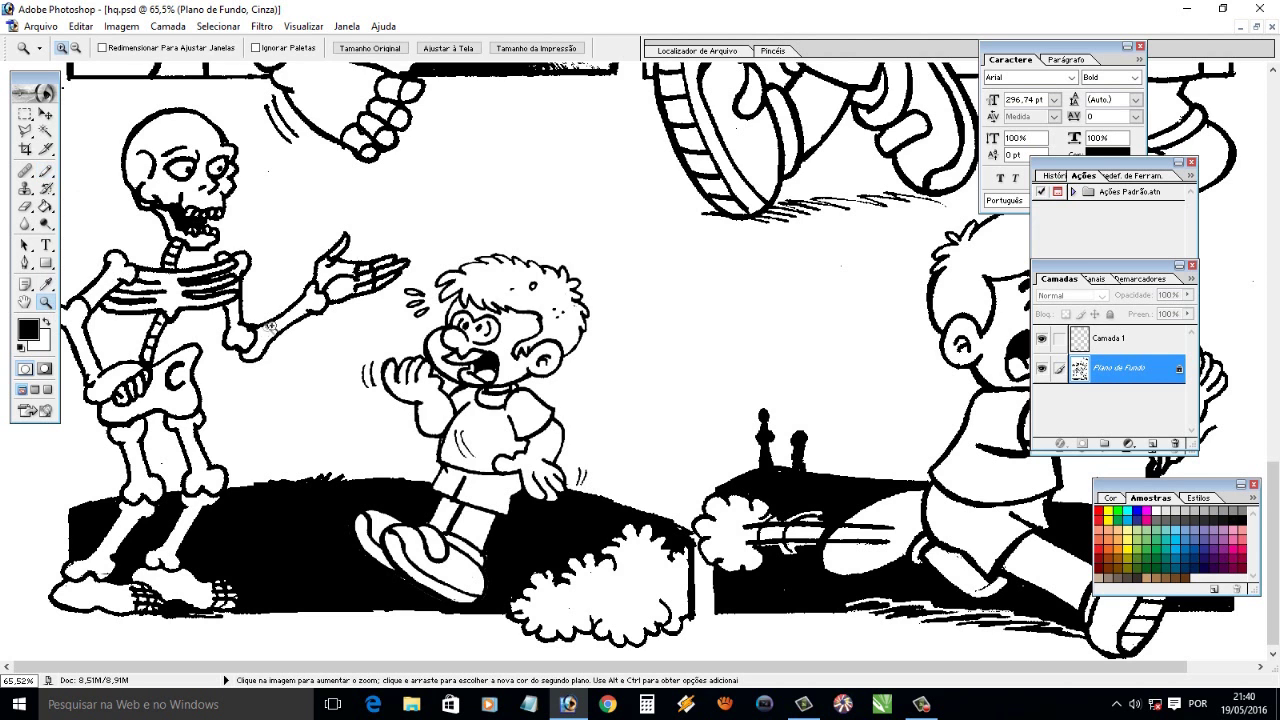
key("ctrl+0")
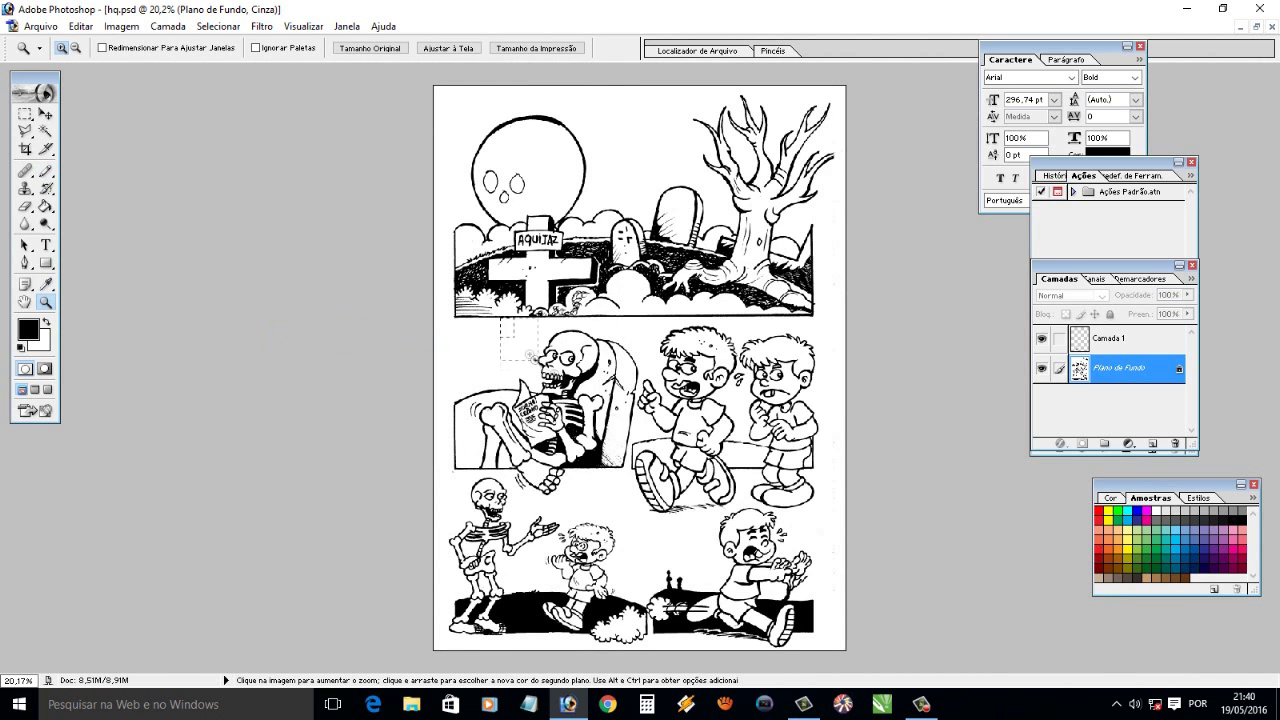
left_click_drag(532, 354, 538, 358)
key("l")
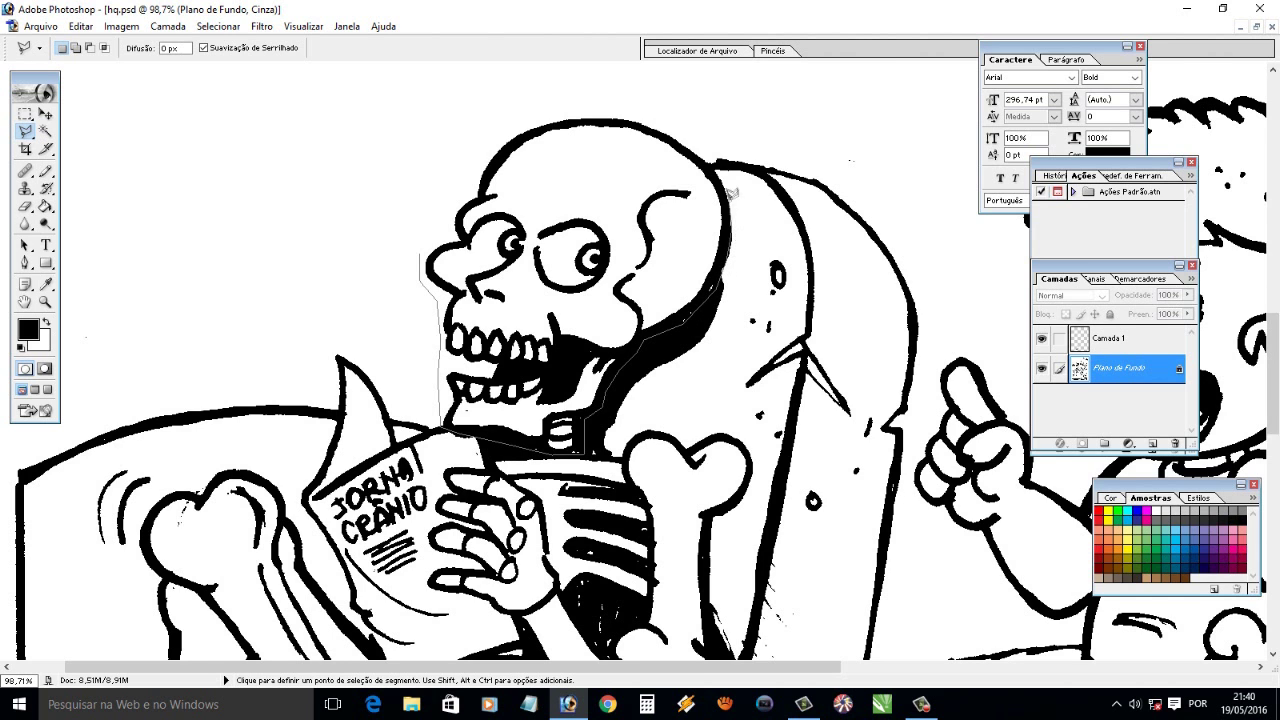
Lasso around the reading skeleton's skull and copy it
left_click(630, 108)
left_click(545, 108)
left_click(485, 130)
left_click(452, 205)
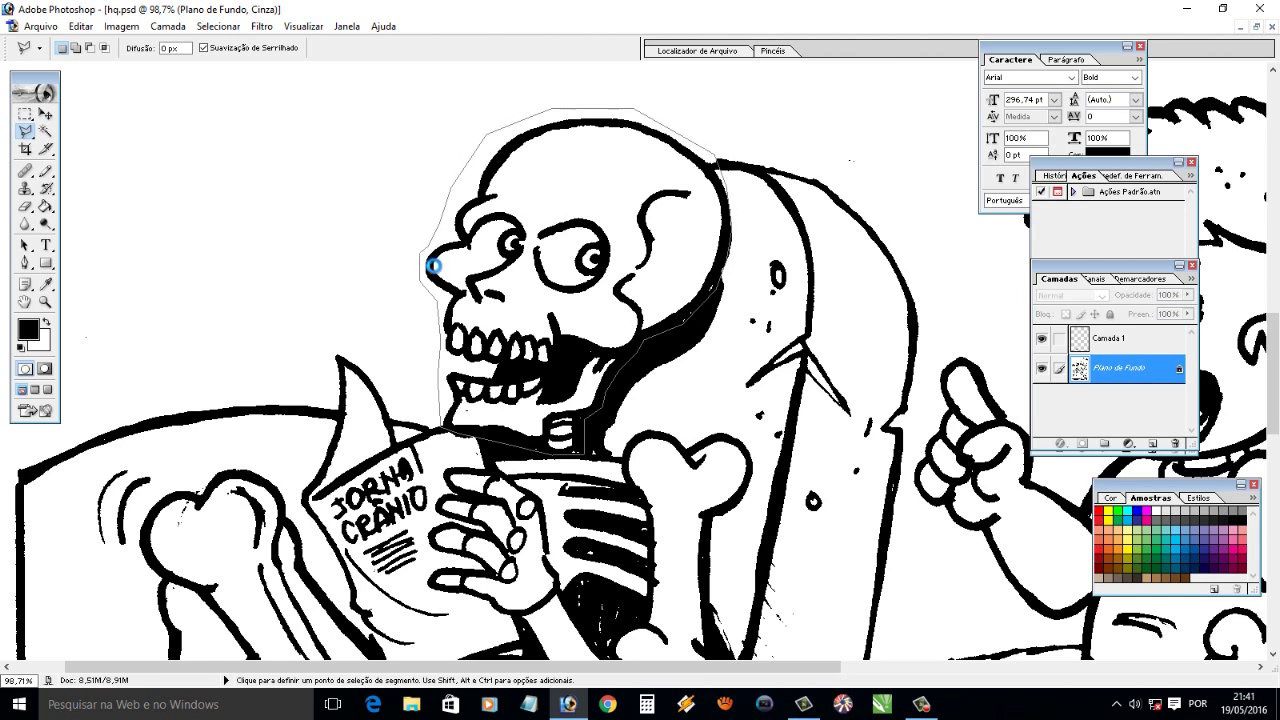
left_click(420, 255)
left_click(80, 26)
left_click(100, 150)
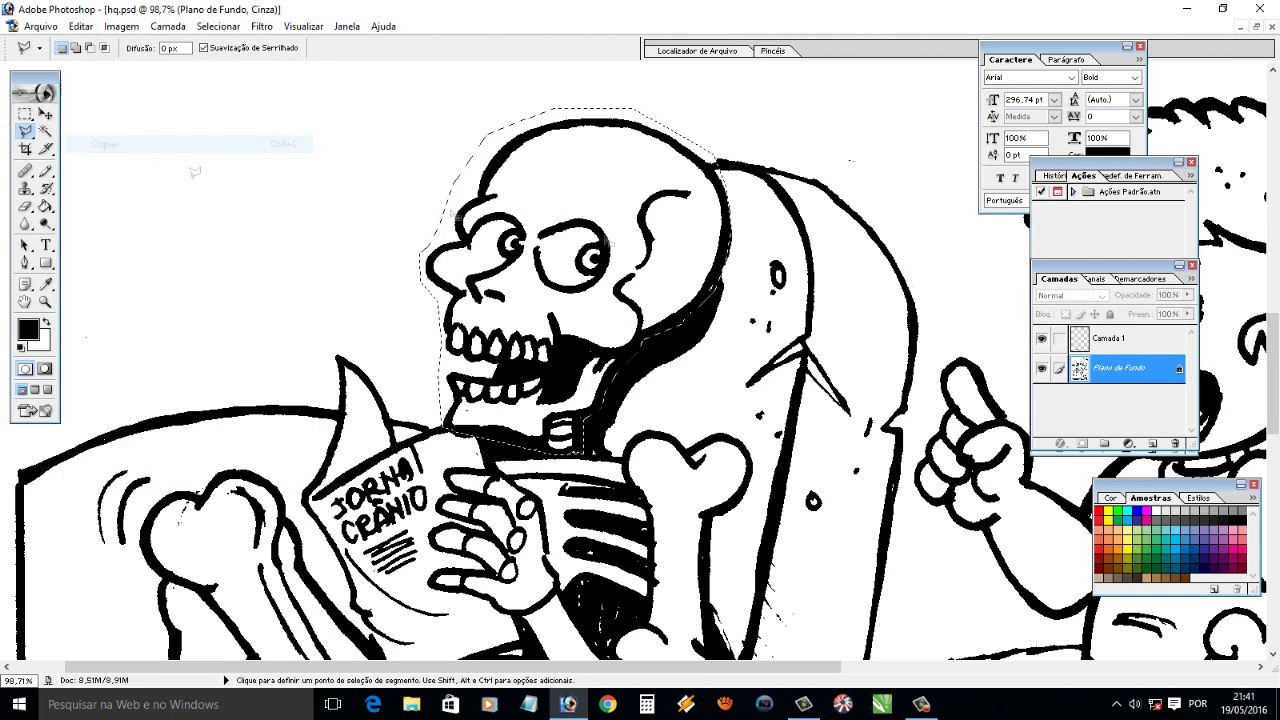
Paste the skull onto a new layer and move it onto the bottom-left panel
left_click(1152, 443)
left_click(80, 26)
left_click(90, 177)
left_click(45, 301)
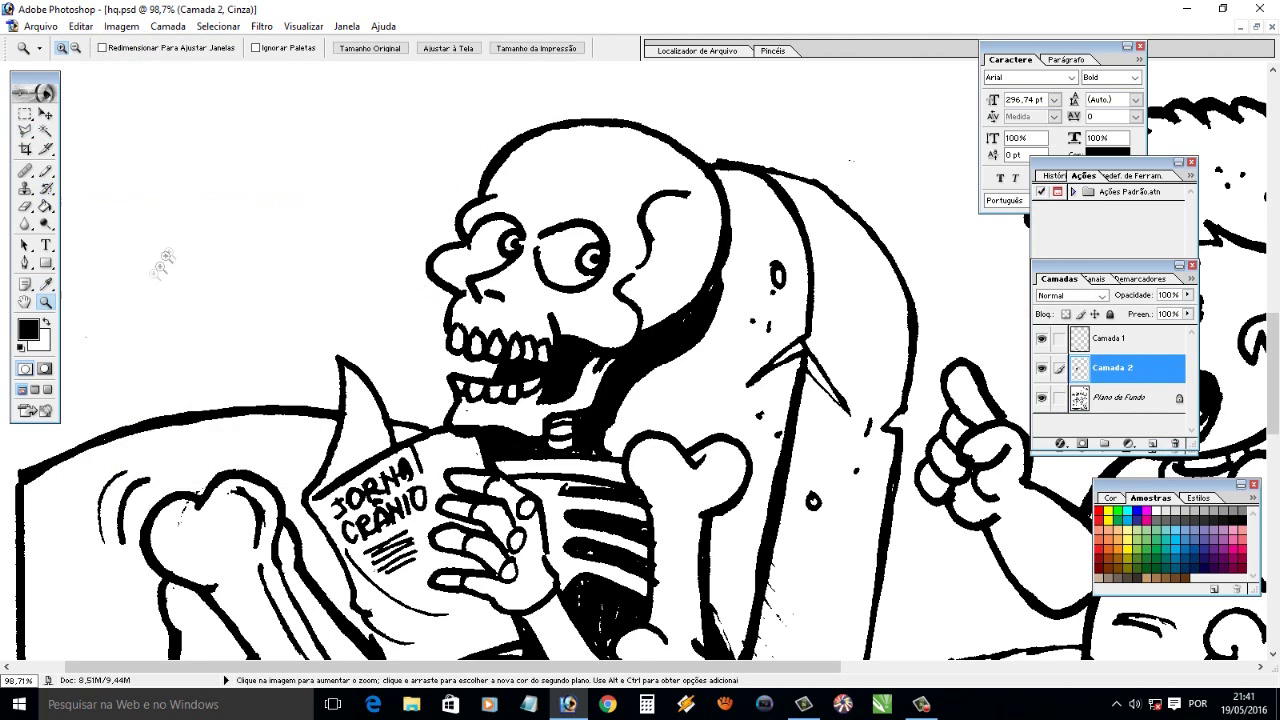
key("ctrl+0")
left_click(45, 114)
left_click_drag(565, 370, 470, 505)
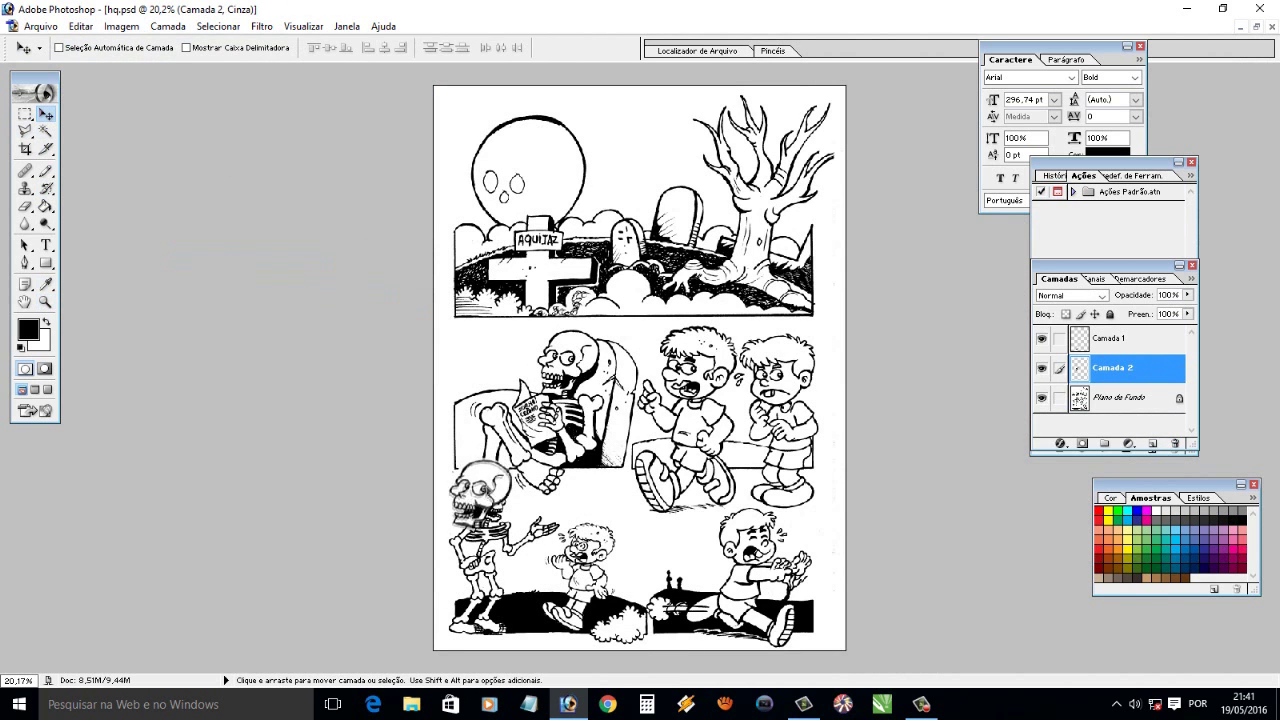
Flip the pasted skull horizontally and position it near the skeleton's hand
left_click(45, 301)
left_click(600, 545)
left_click(80, 26)
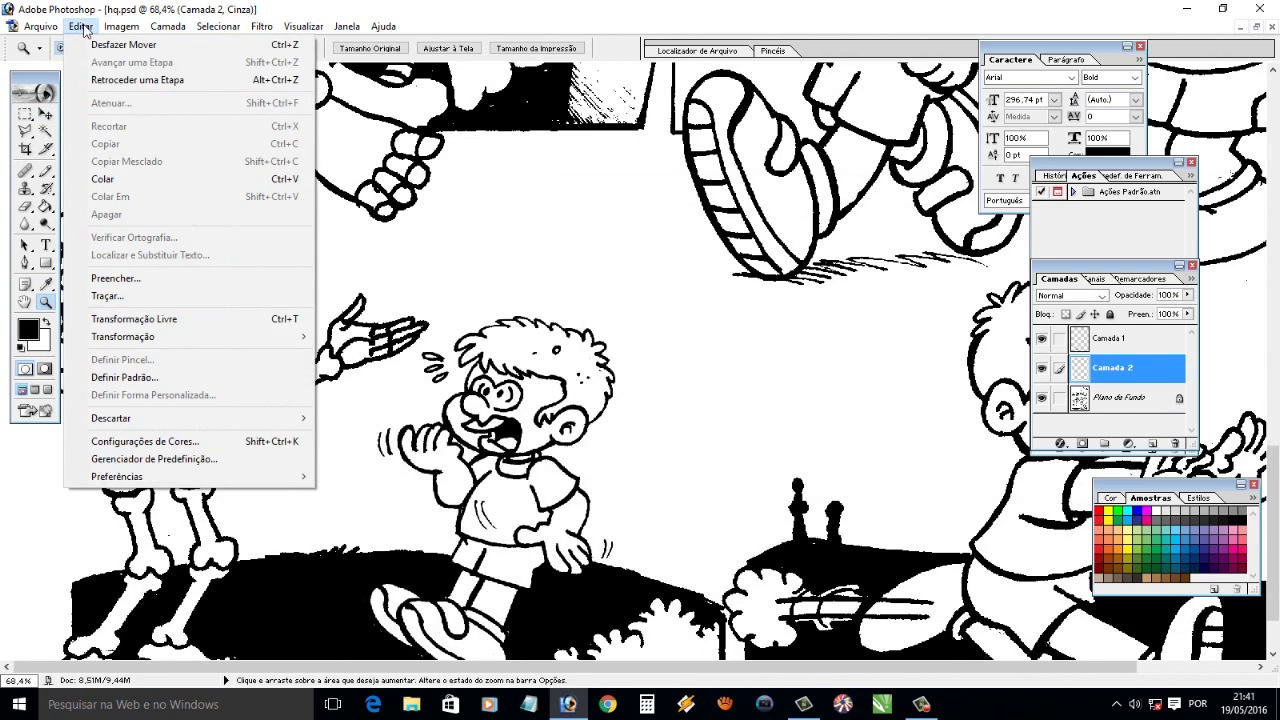
left_click(384, 511)
left_click(45, 114)
left_click_drag(187, 203, 560, 228)
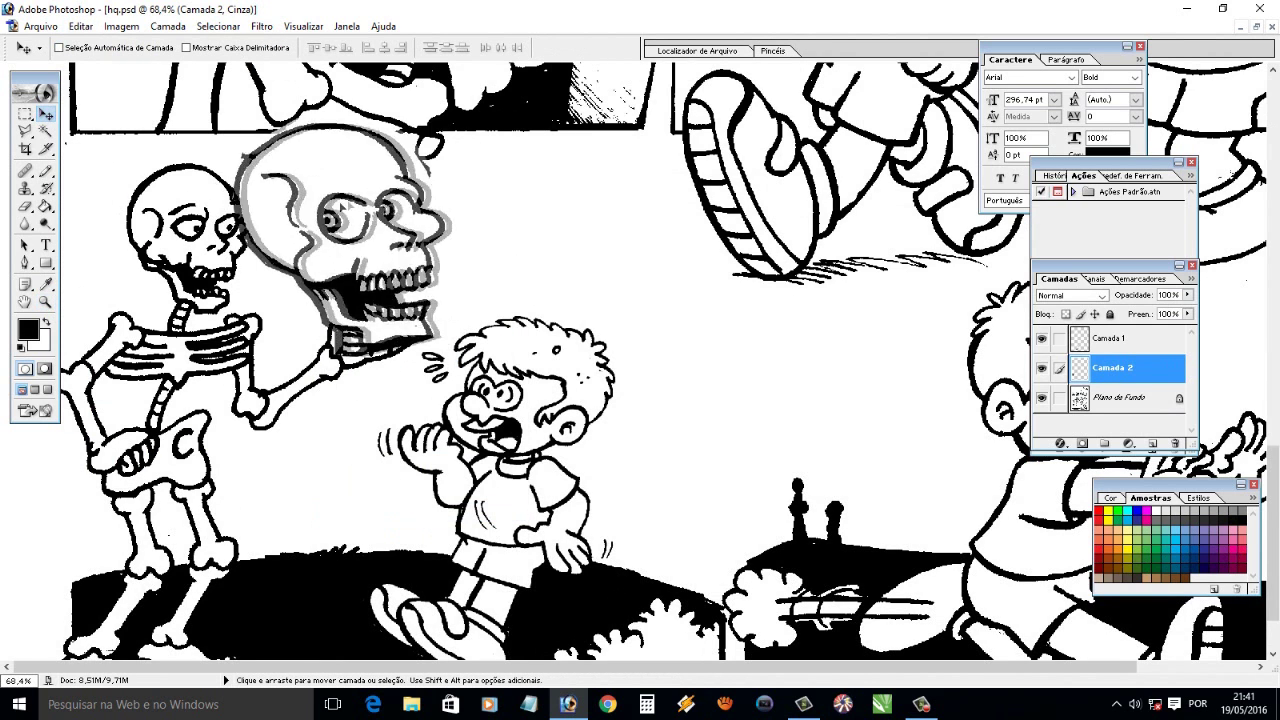
Hide the scanned page and move the skull up and right, off the boy's head
left_click(1045, 399)
left_click(45, 131)
left_click(636, 197)
key("v")
left_click_drag(636, 197, 768, 181)
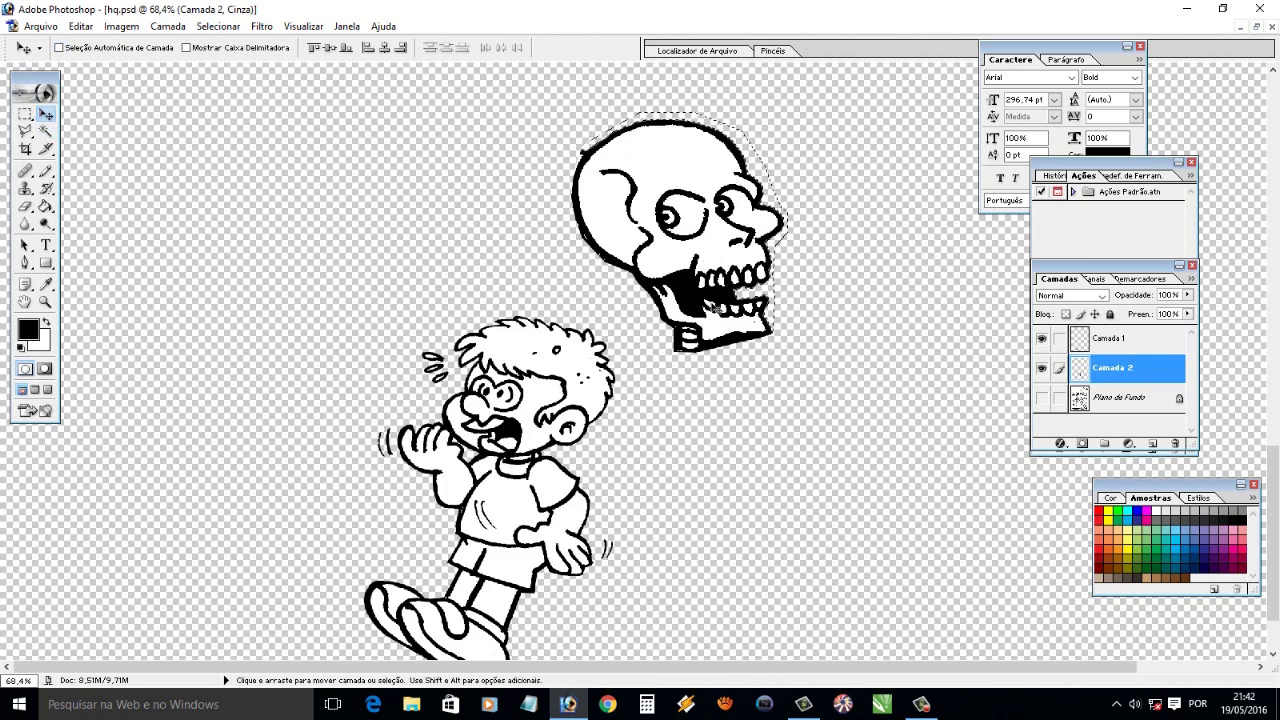
left_click(45, 301)
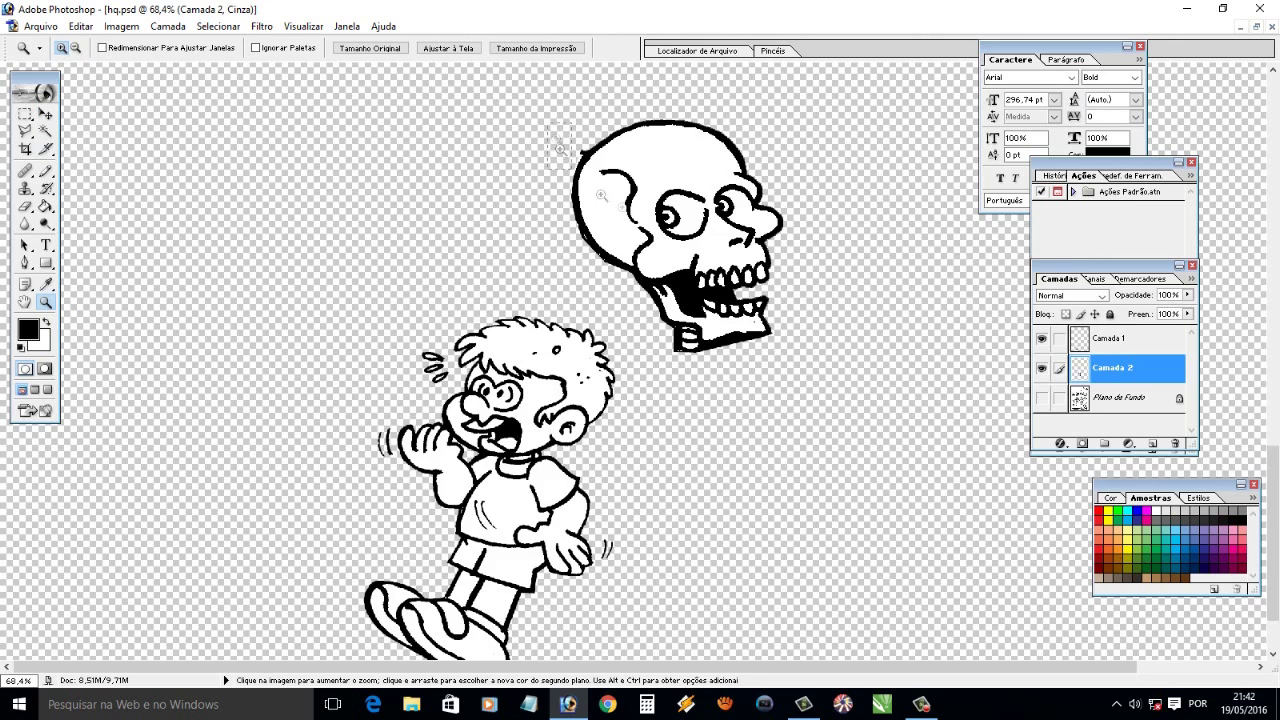
Try a black stroke on the skull outline, undo it, and switch to white and the Eraser
left_click_drag(560, 134, 695, 228)
key("w")
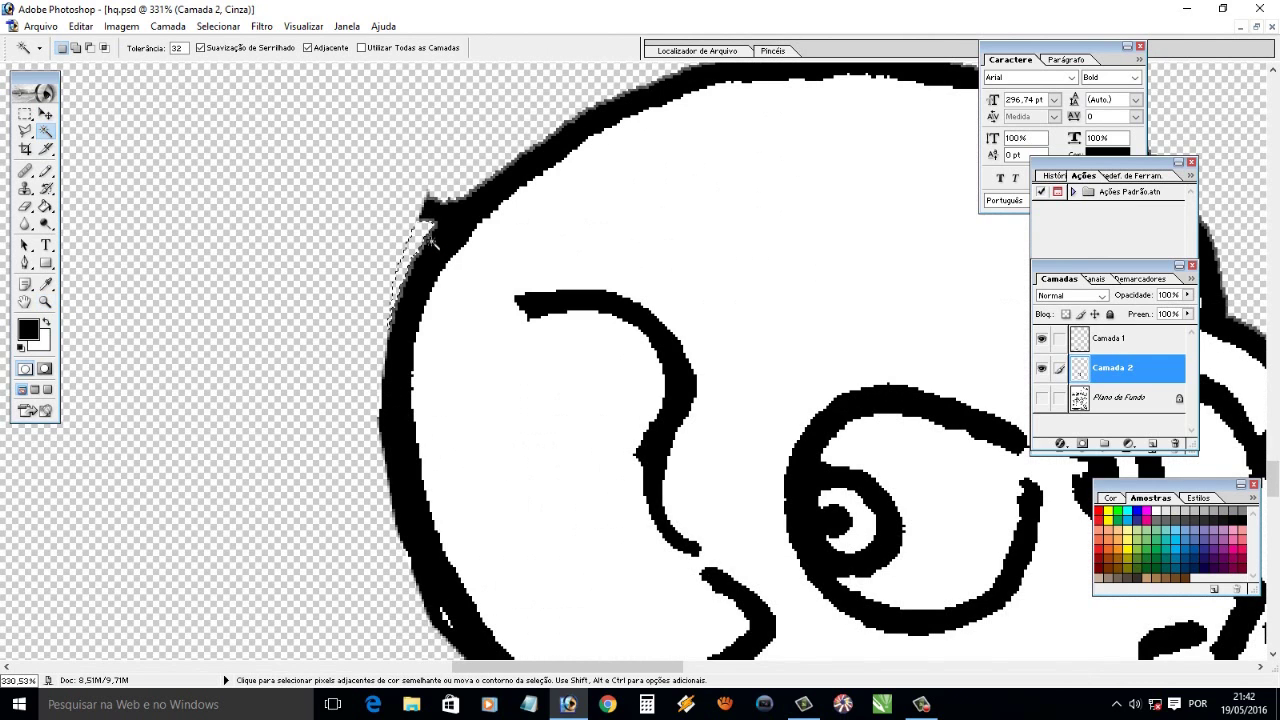
key("b")
left_click(107, 47)
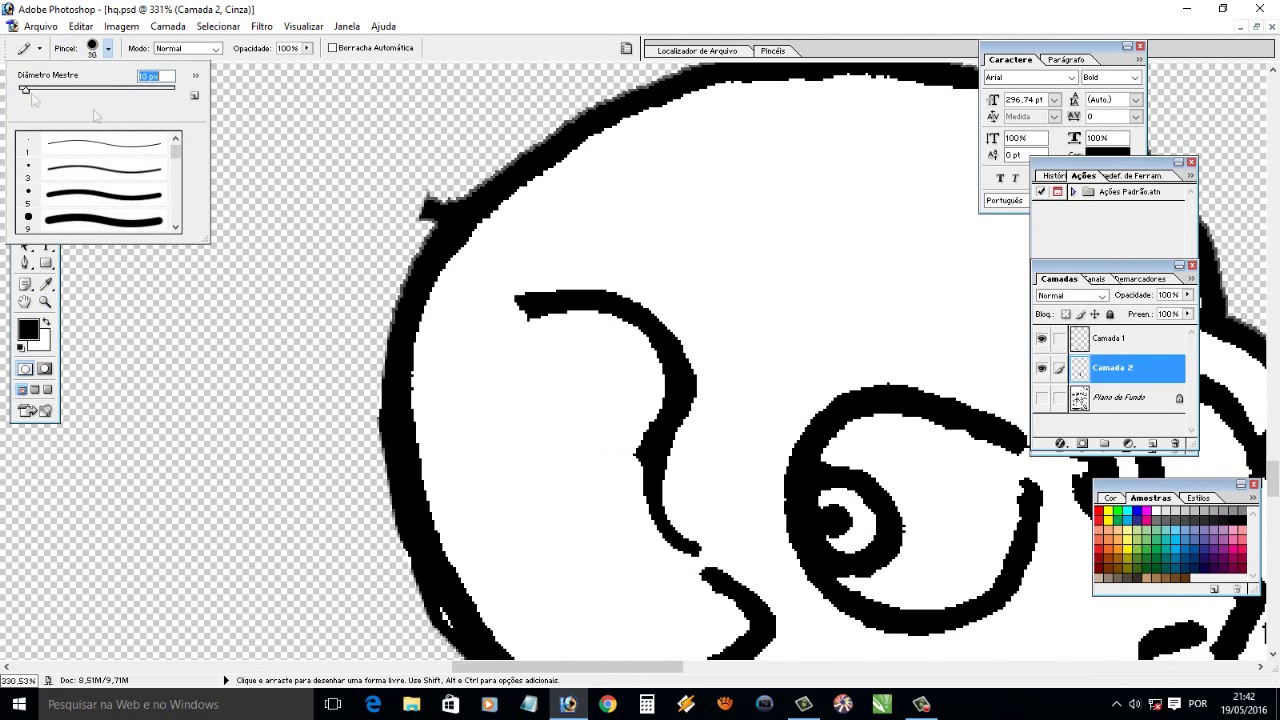
left_click_drag(424, 182, 420, 215)
key("ctrl+z")
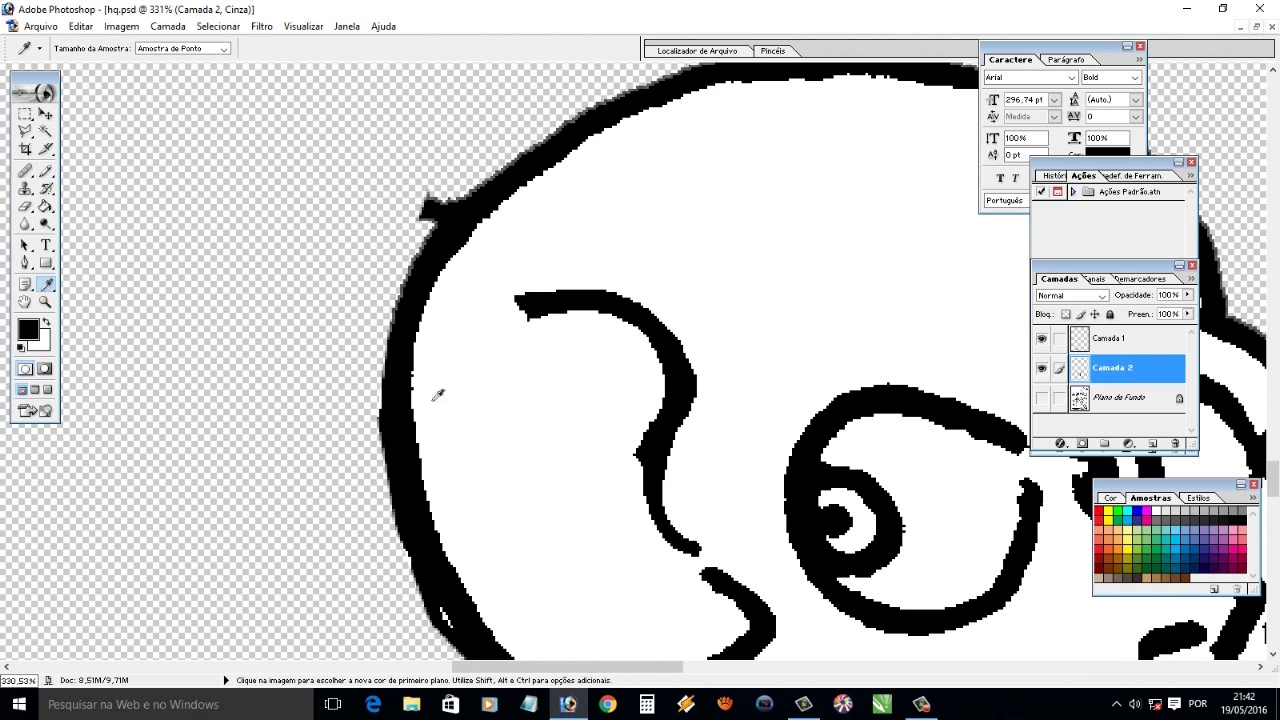
key("x")
key("e")
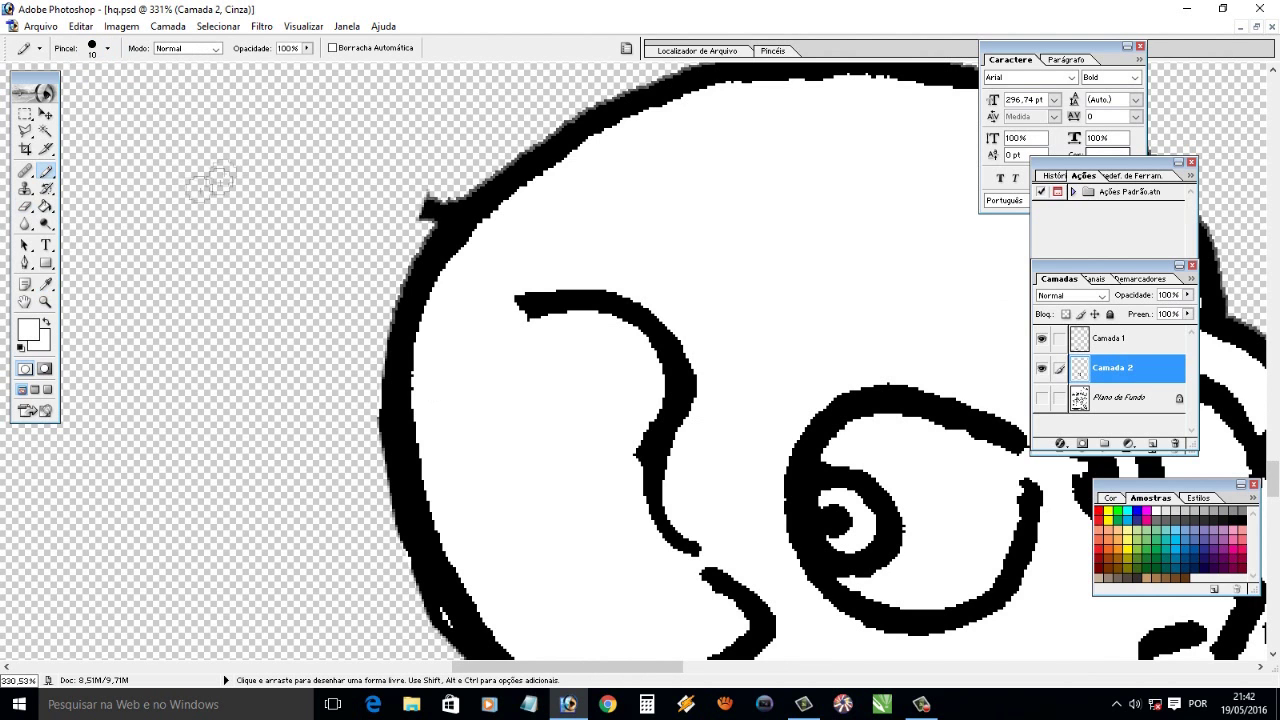
Outline the area below the skull's jaw with a polygonal lasso selection
key("ctrl+minus")
key("ctrl+minus")
key("ctrl+minus")
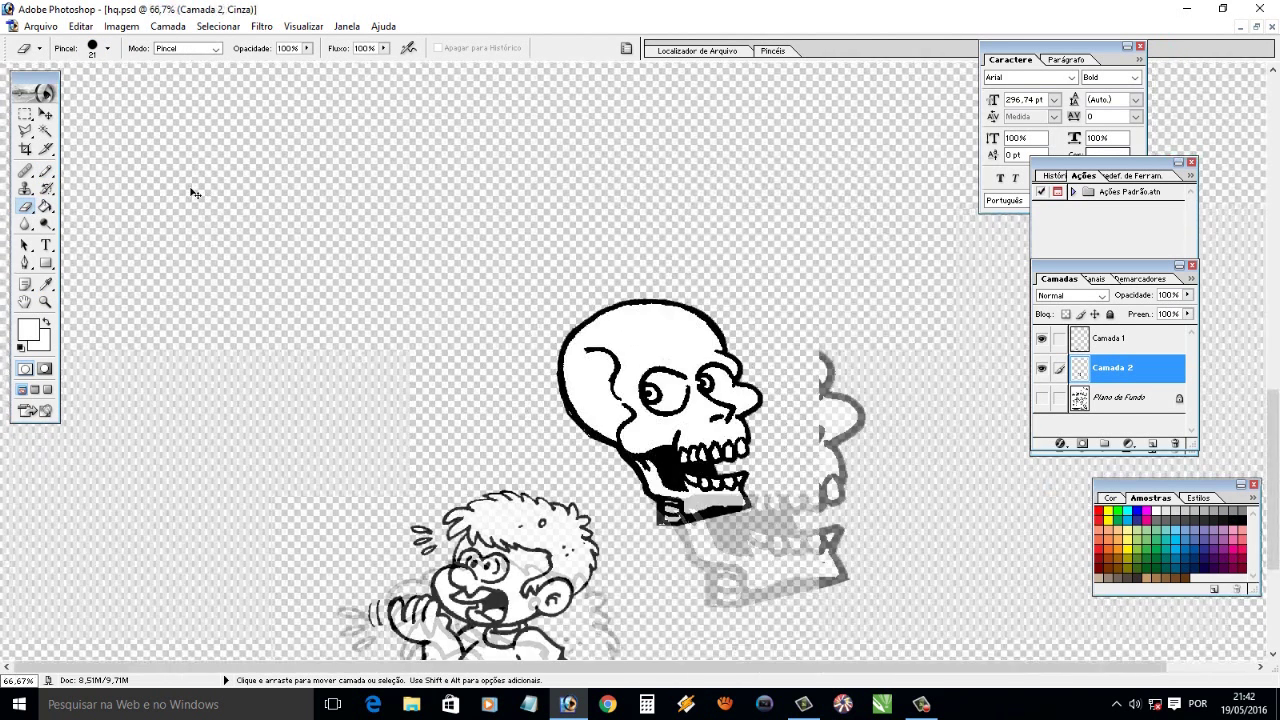
key("z")
left_click_drag(665, 465, 765, 549)
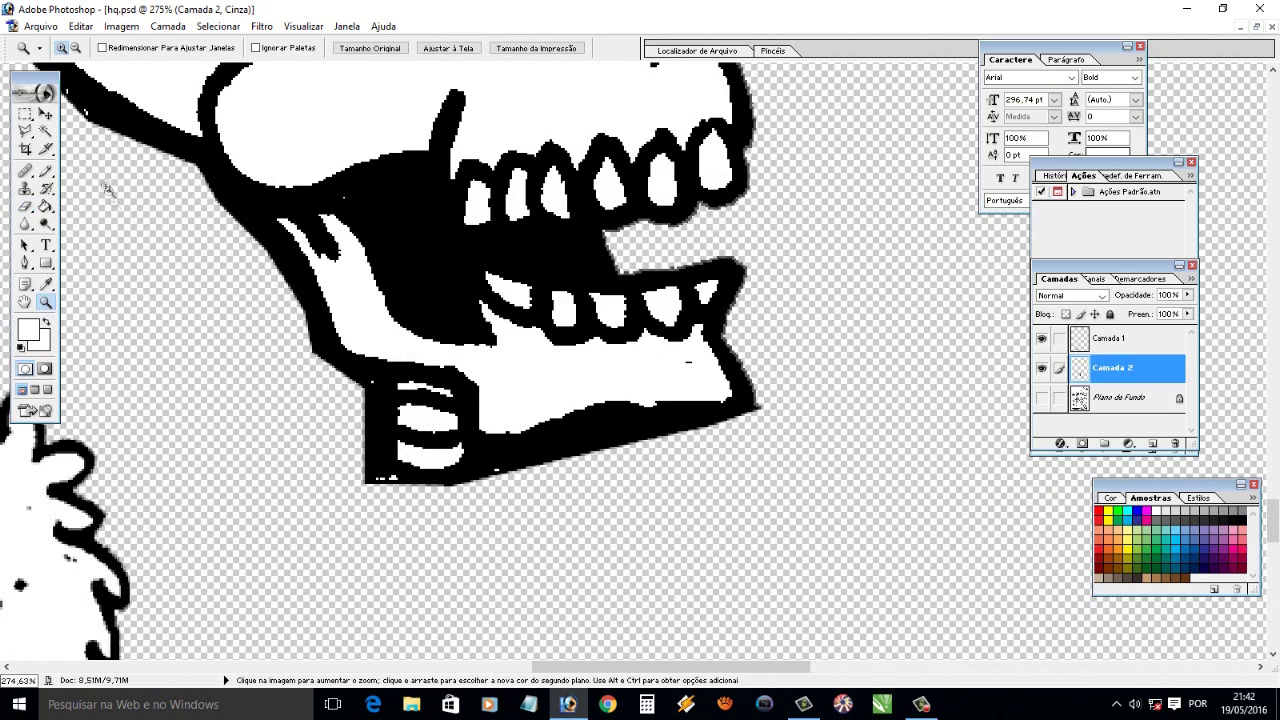
key("l")
left_click(385, 379)
left_click(385, 487)
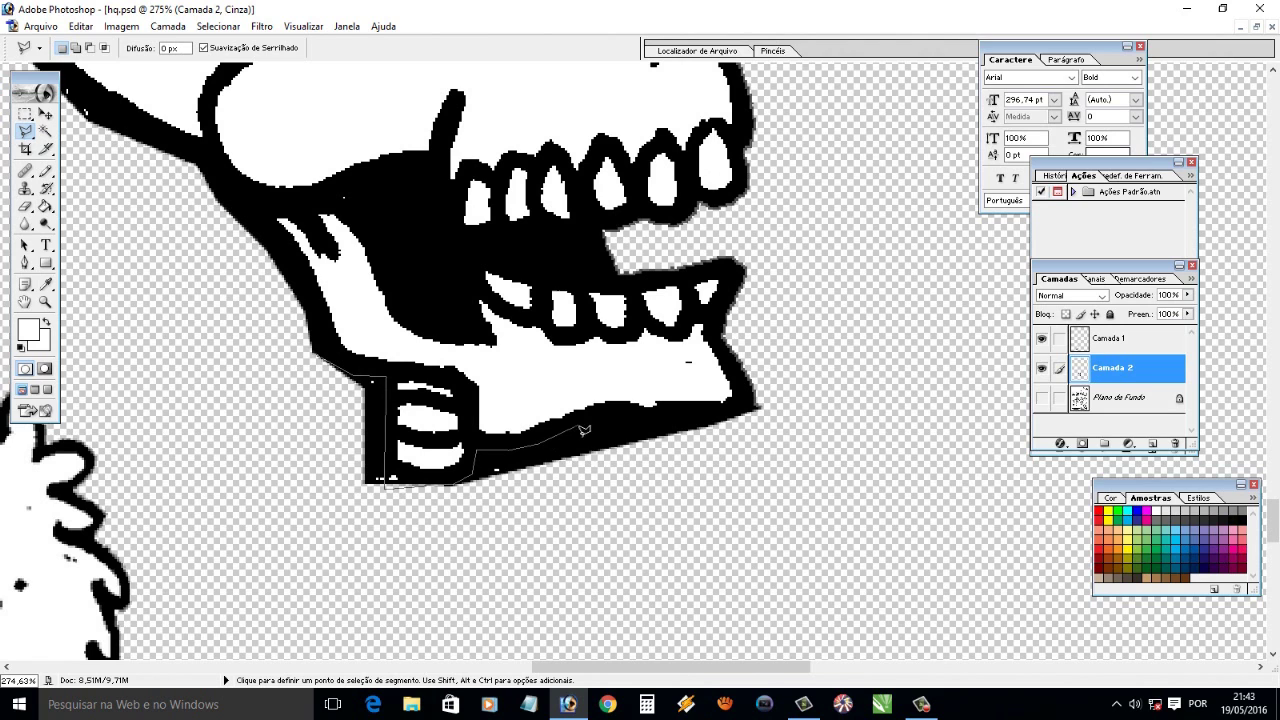
left_click(775, 425)
left_click(683, 521)
left_click(363, 524)
left_click(318, 495)
left_click(318, 357)
Delete the stray black pixels below the jaw and deselect
key("Delete")
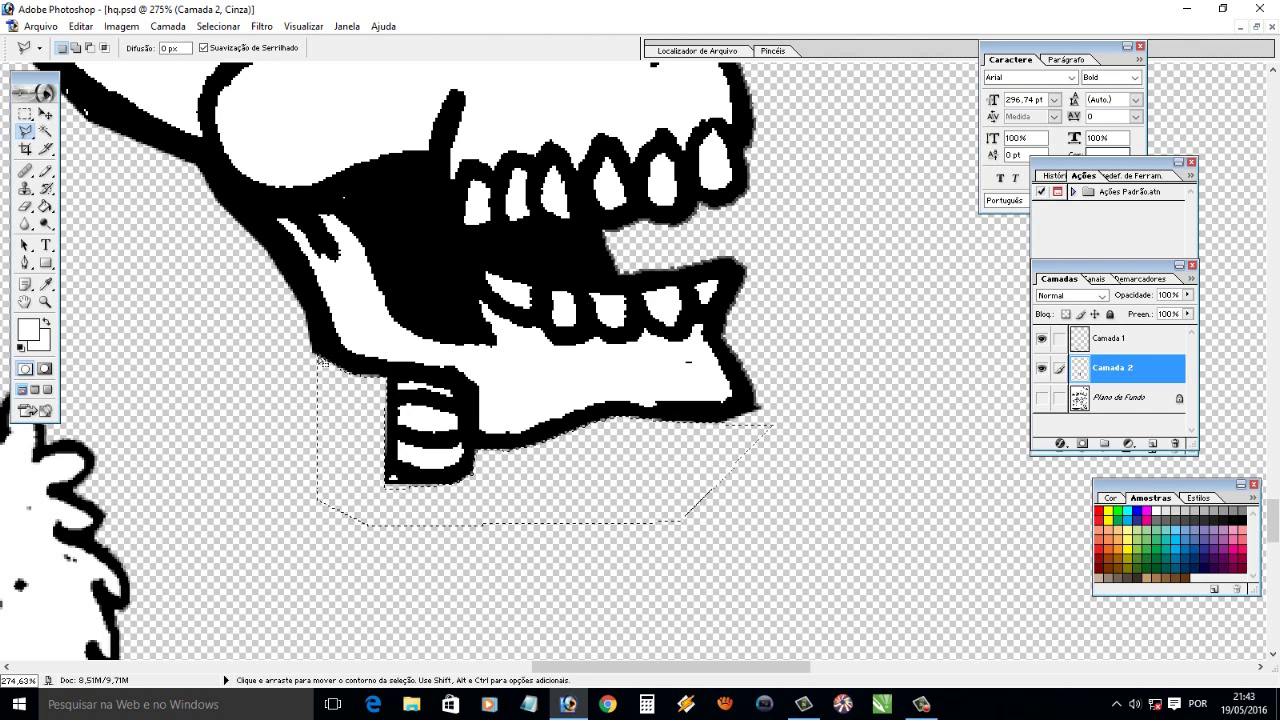
key("ctrl+d")
left_click(25, 206)
scroll(831, 300, "up", 1)
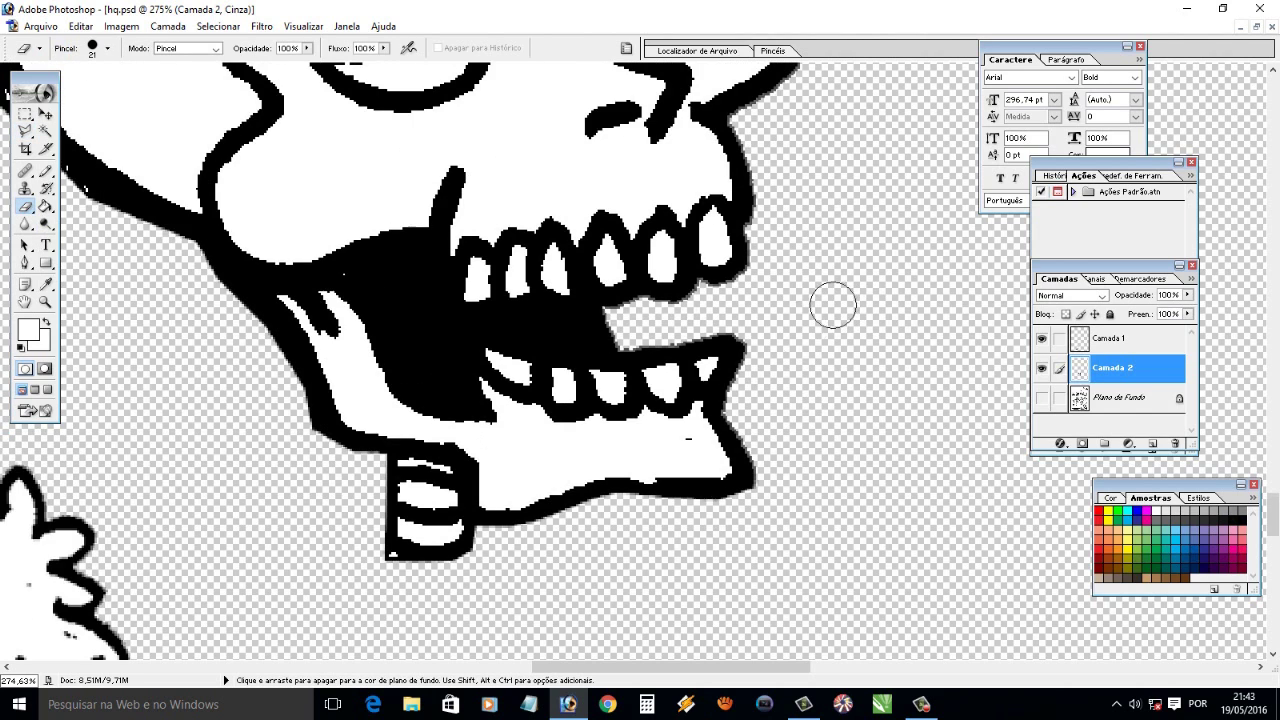
Paint over the old marks in both eye sockets with white using the pencil
scroll(335, 297, "up", 4)
scroll(330, 298, "up", 1)
key("b")
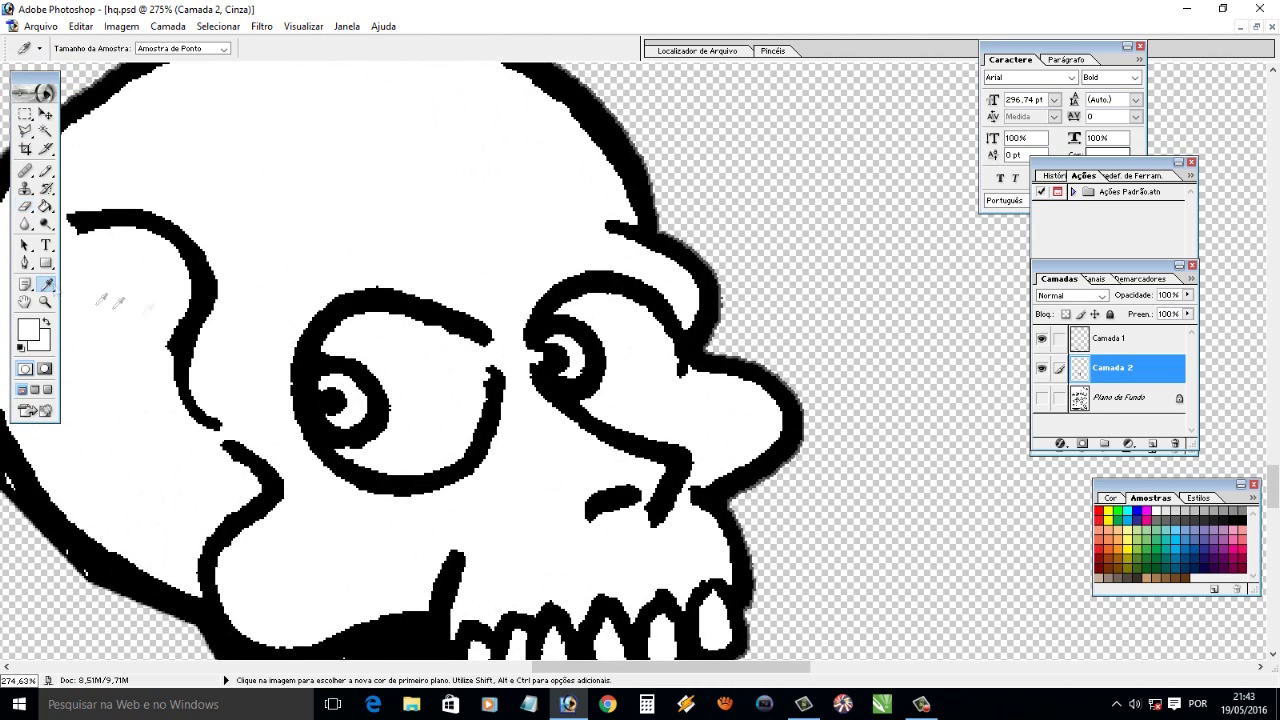
key("shift+b")
mouse_move(370, 362)
left_mouse_down()
mouse_move(380, 420)
mouse_move(340, 428)
mouse_move(328, 385)
mouse_move(355, 374)
left_mouse_up()
left_click_drag(350, 425, 368, 427)
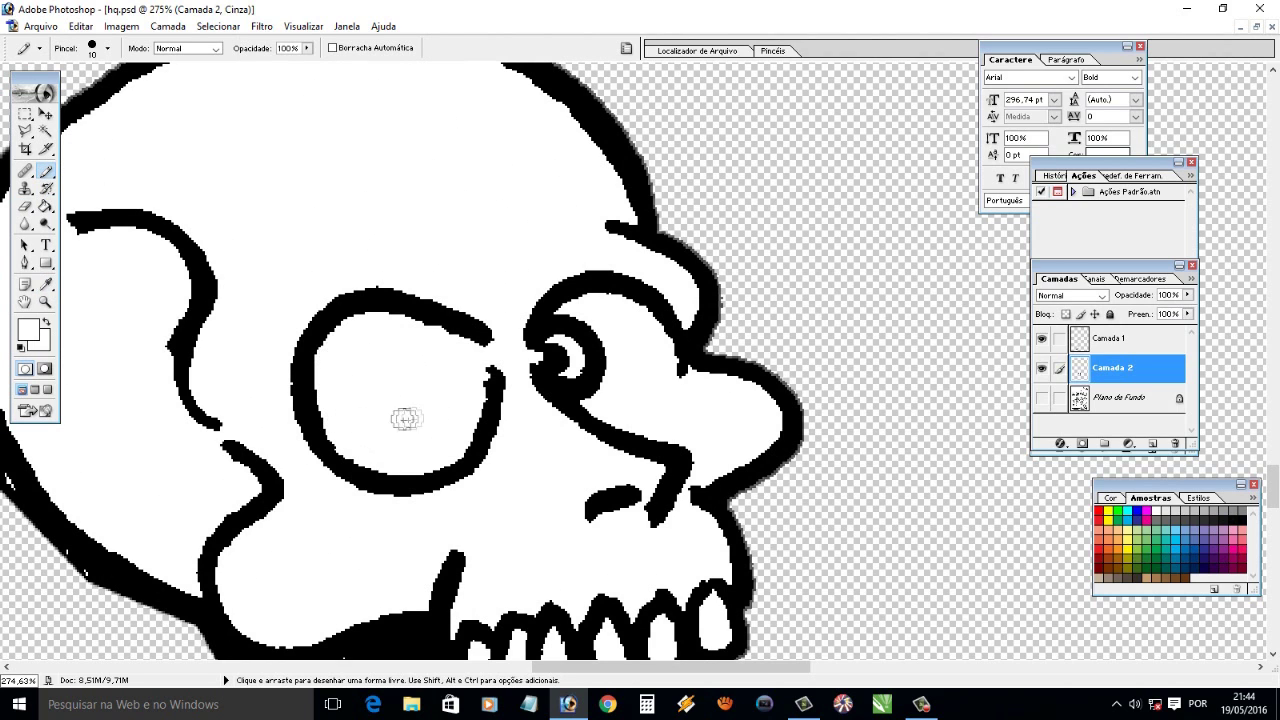
mouse_move(586, 343)
left_mouse_down()
mouse_move(594, 389)
mouse_move(563, 370)
mouse_move(568, 318)
left_mouse_up()
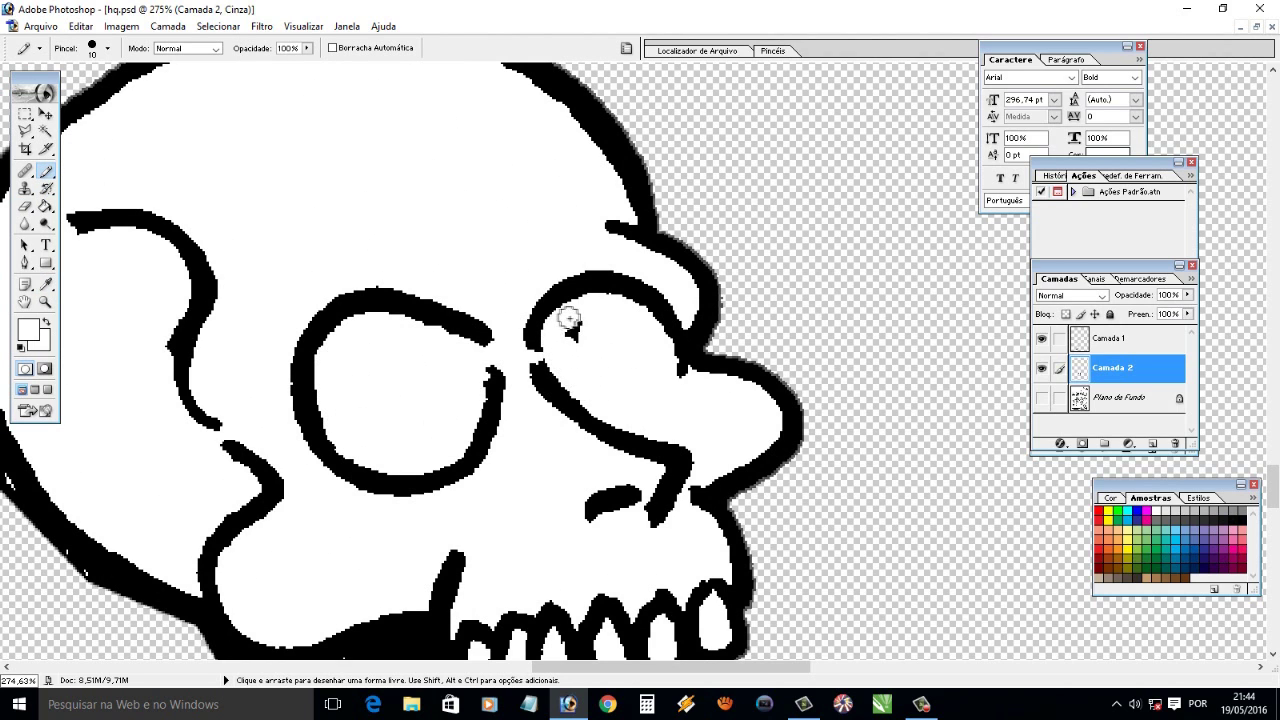
Close the right eye socket outline with an 8 px black pencil and resample black
key("x")
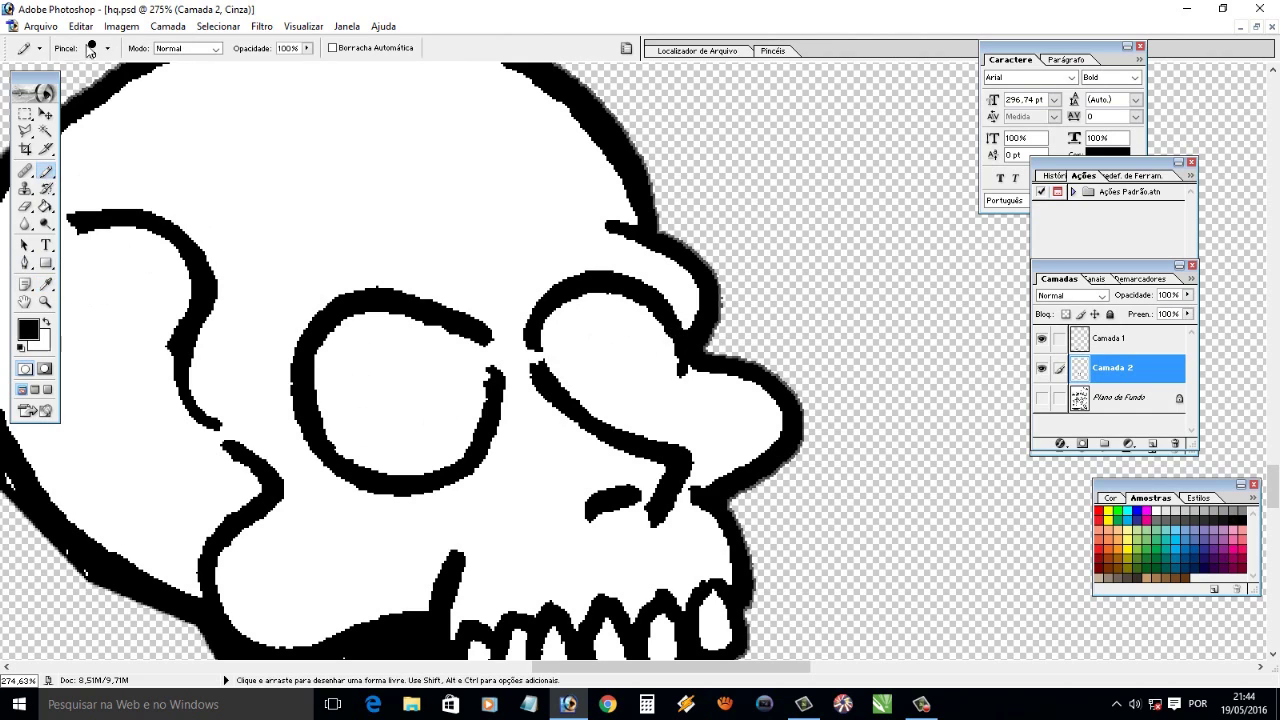
left_click(90, 48)
type("8")
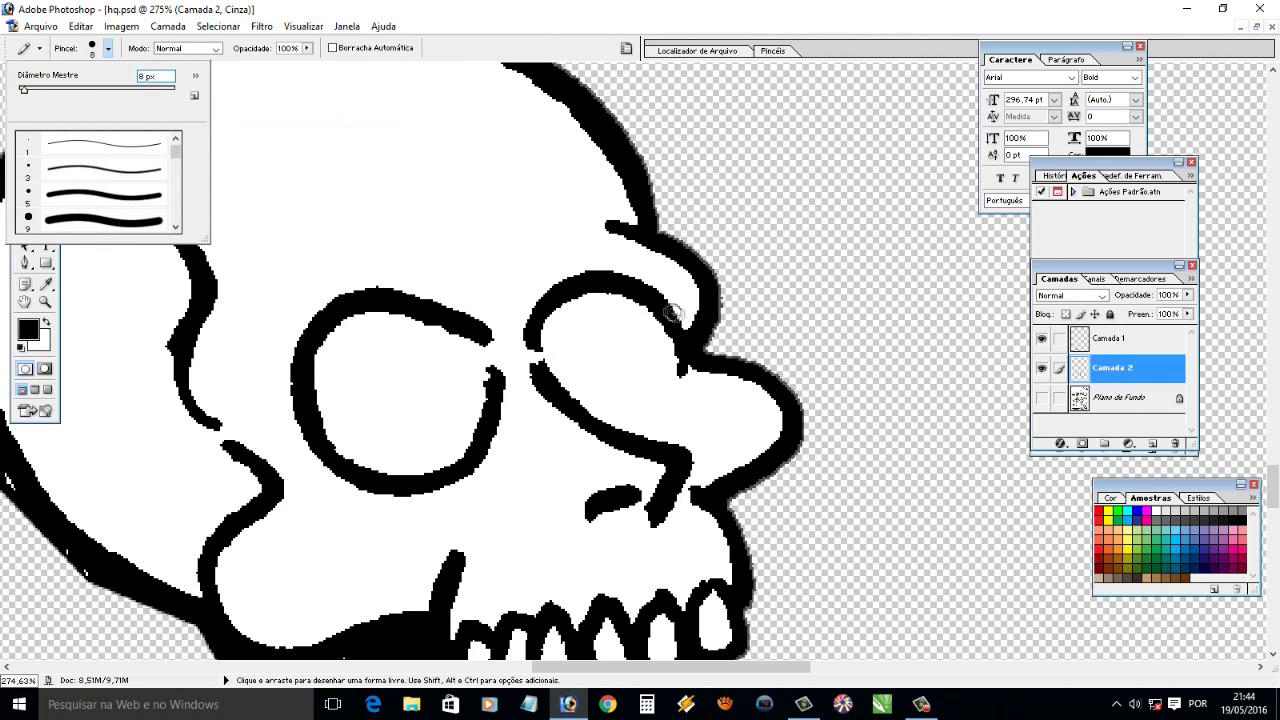
key("Return")
left_click_drag(683, 380, 660, 436)
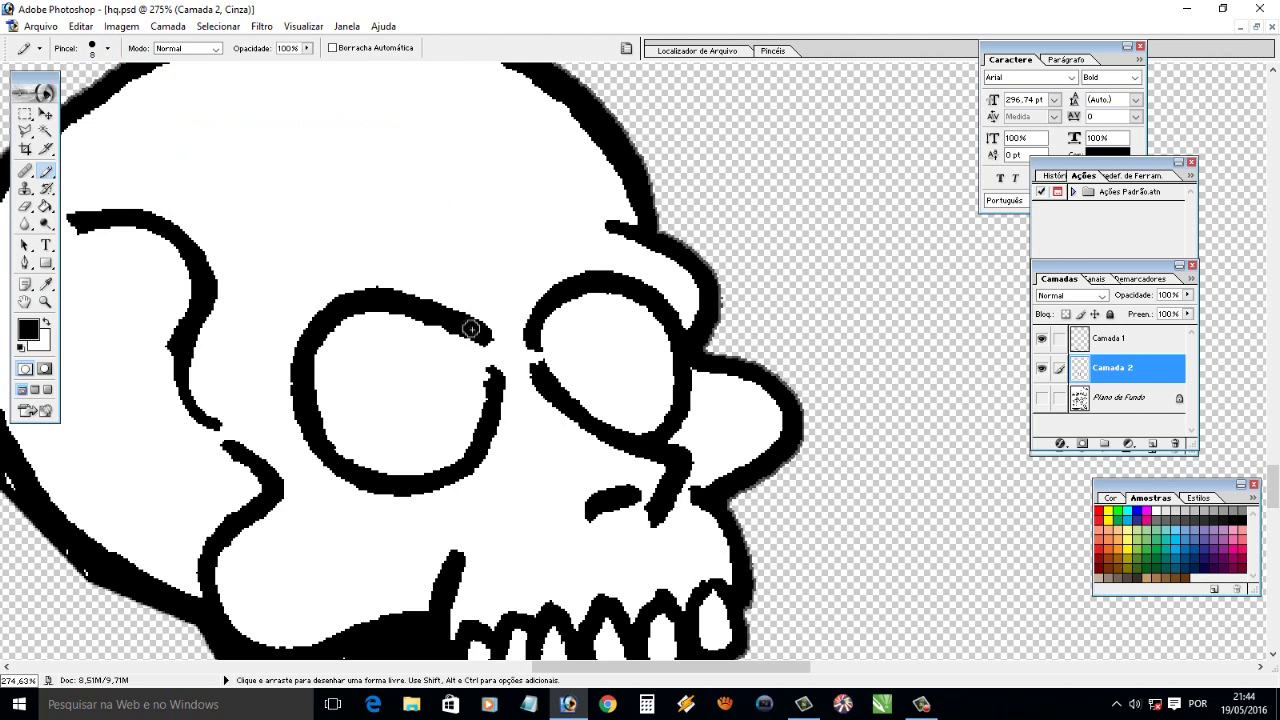
key("x")
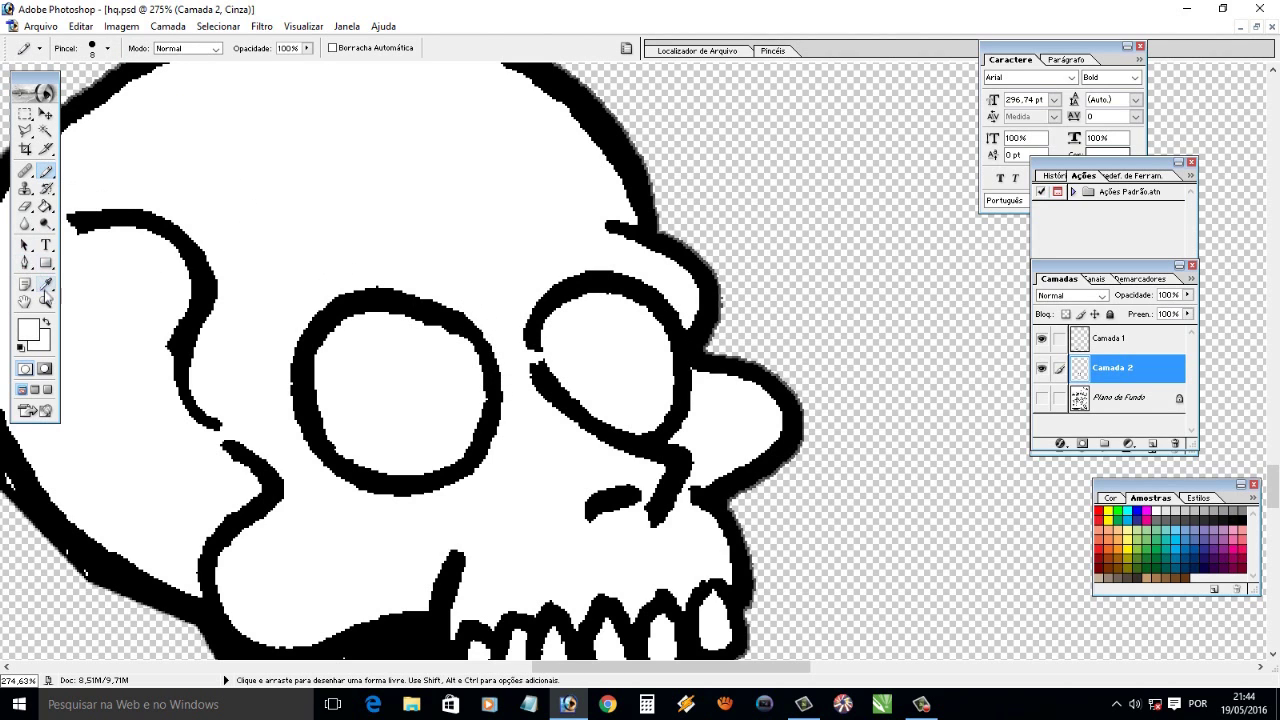
left_click(72, 212, "alt")
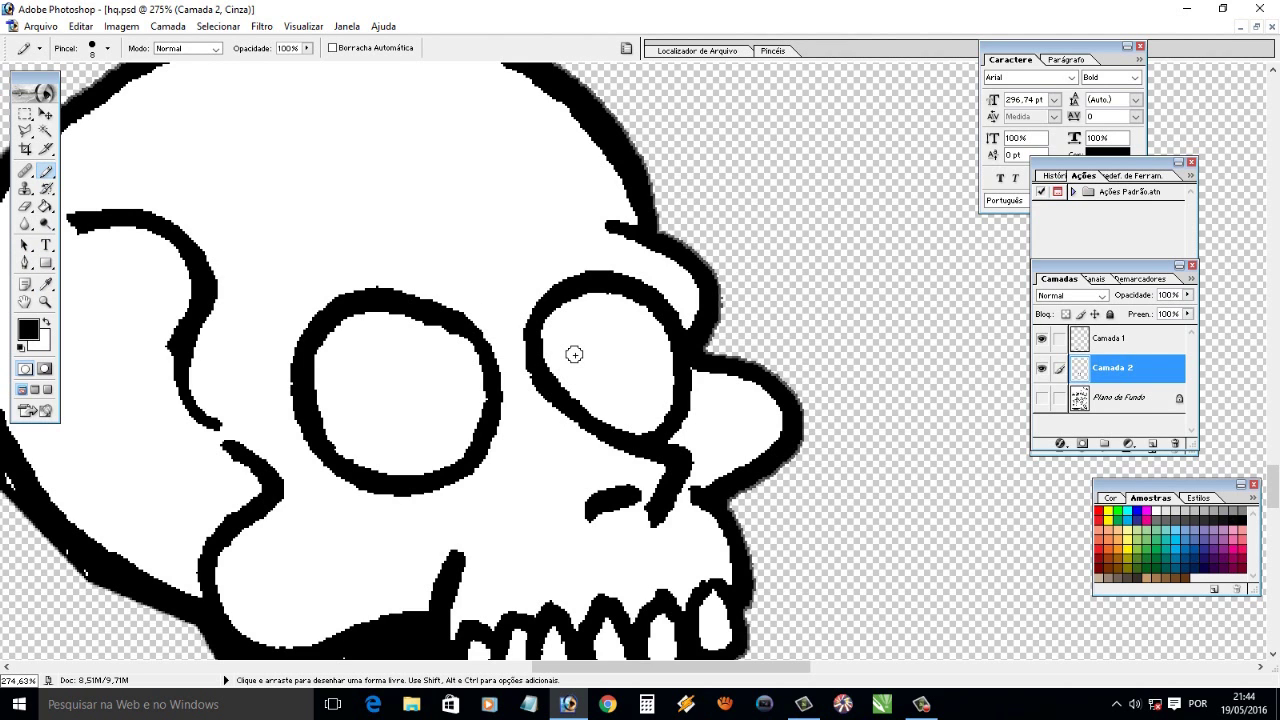
Zoom in on the skull, draw the pupils with the pencil, then fit the whole page
key("ctrl+minus")
key("ctrl+minus")
key("ctrl+minus")
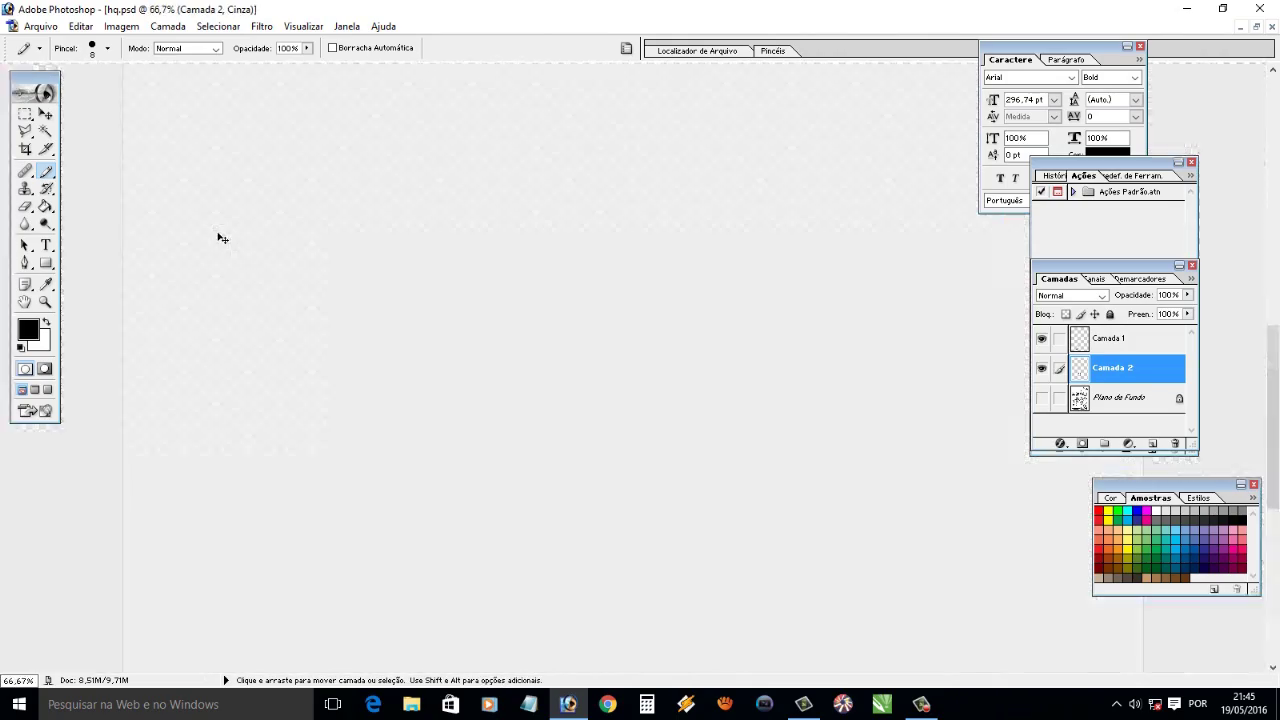
left_click(45, 301)
left_click_drag(514, 286, 714, 500)
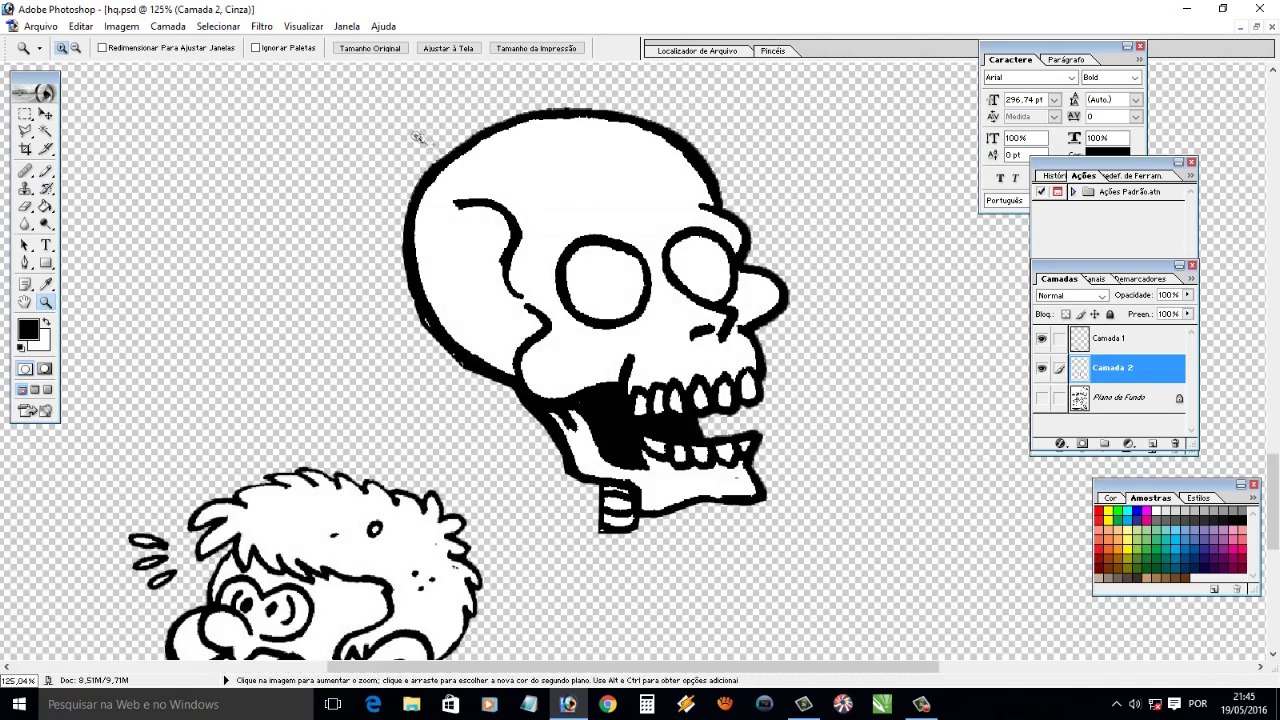
left_click_drag(400, 120, 865, 571)
left_click(45, 171)
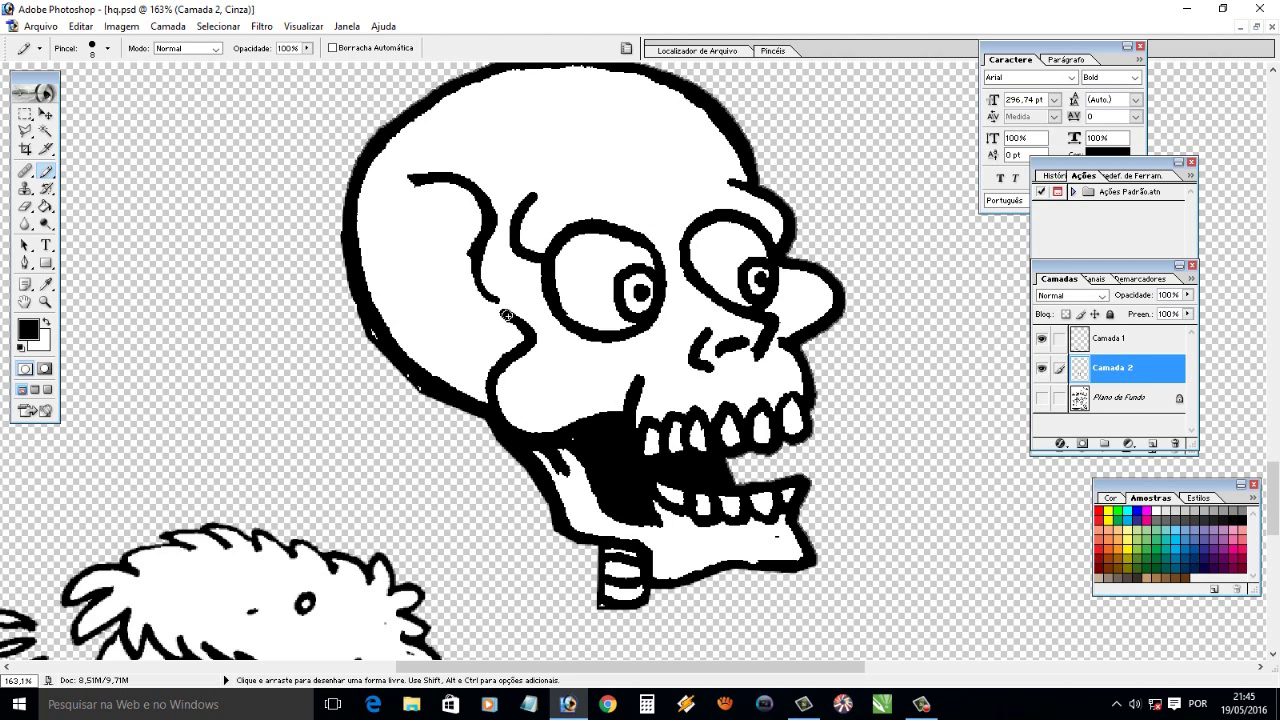
key("z")
key("ctrl+0")
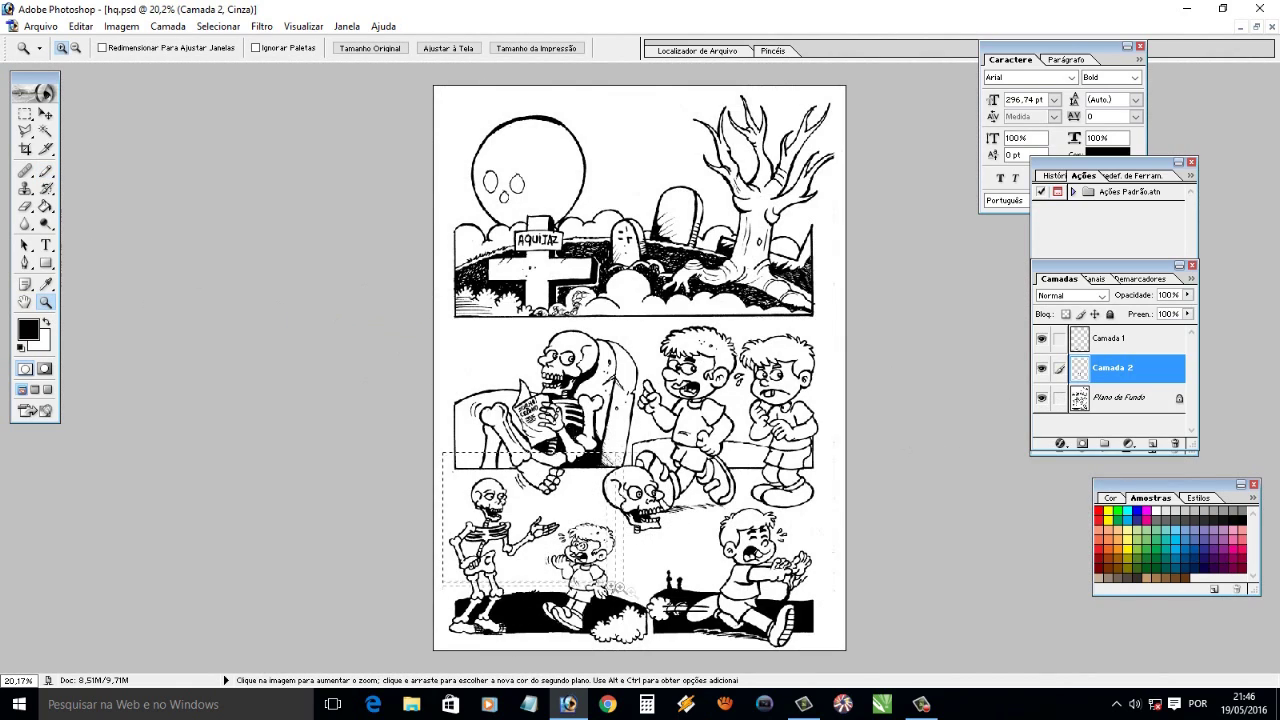
On the background layer, paint white over the skeleton's original skull with a size-58 brush
left_click_drag(440, 455, 660, 560)
key("alt+bracketleft")
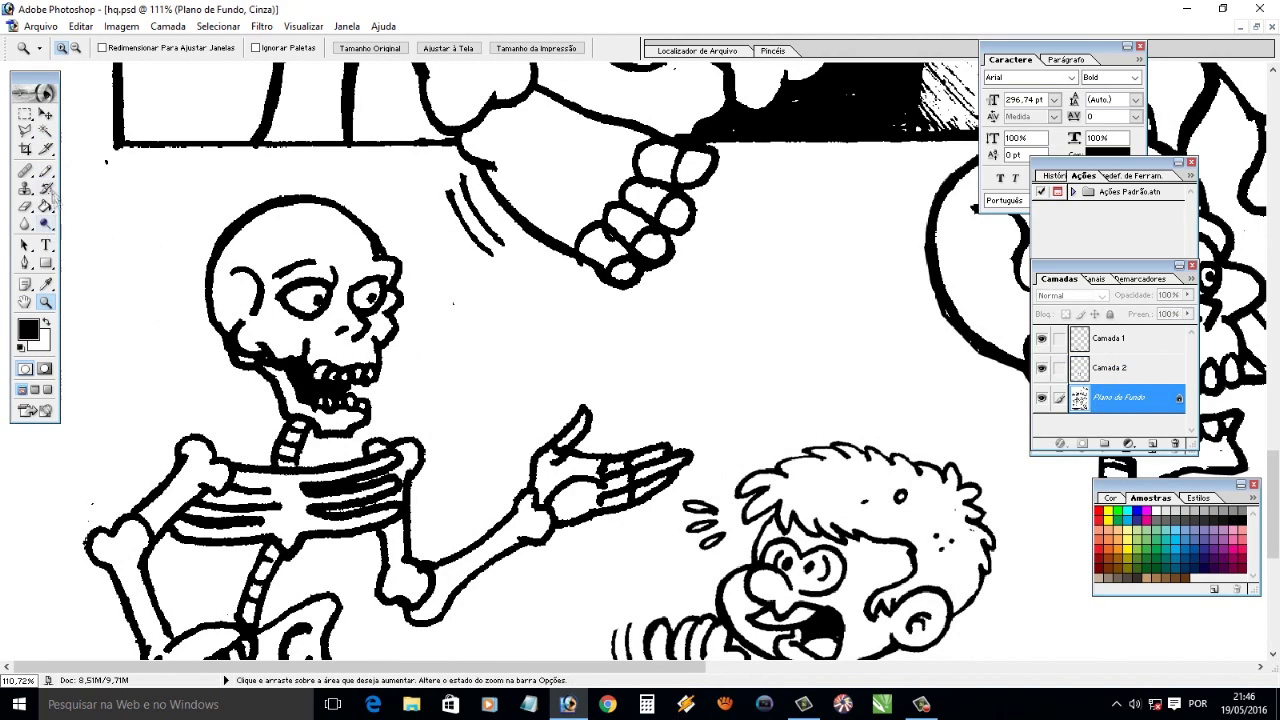
key("x")
key("b")
left_click(107, 47)
key("Return")
mouse_move(257, 214)
left_mouse_down()
mouse_move(271, 380)
mouse_move(284, 255)
mouse_move(360, 372)
mouse_move(320, 402)
mouse_move(325, 414)
mouse_move(307, 404)
left_mouse_up()
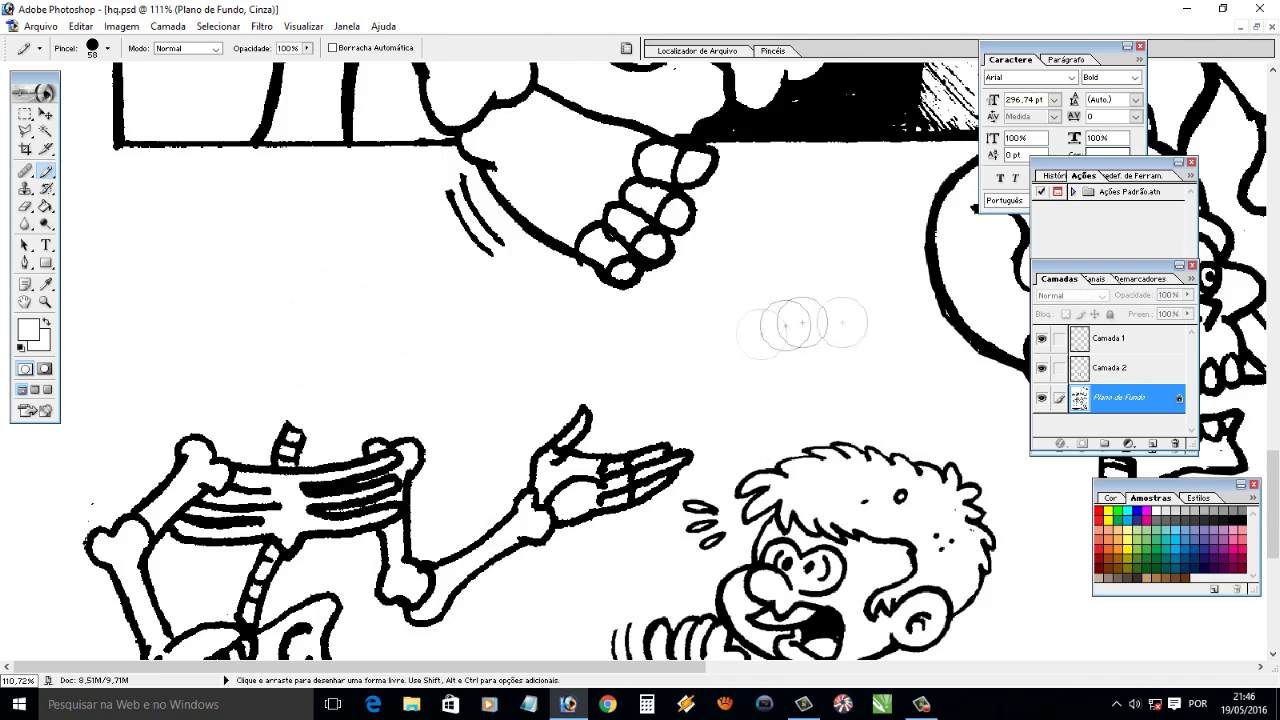
Move the redrawn Camada 2 skull onto the left skeleton's neck and scale it down
key("ctrl+minus")
key("ctrl+minus")
key("ctrl+minus")
key("v")
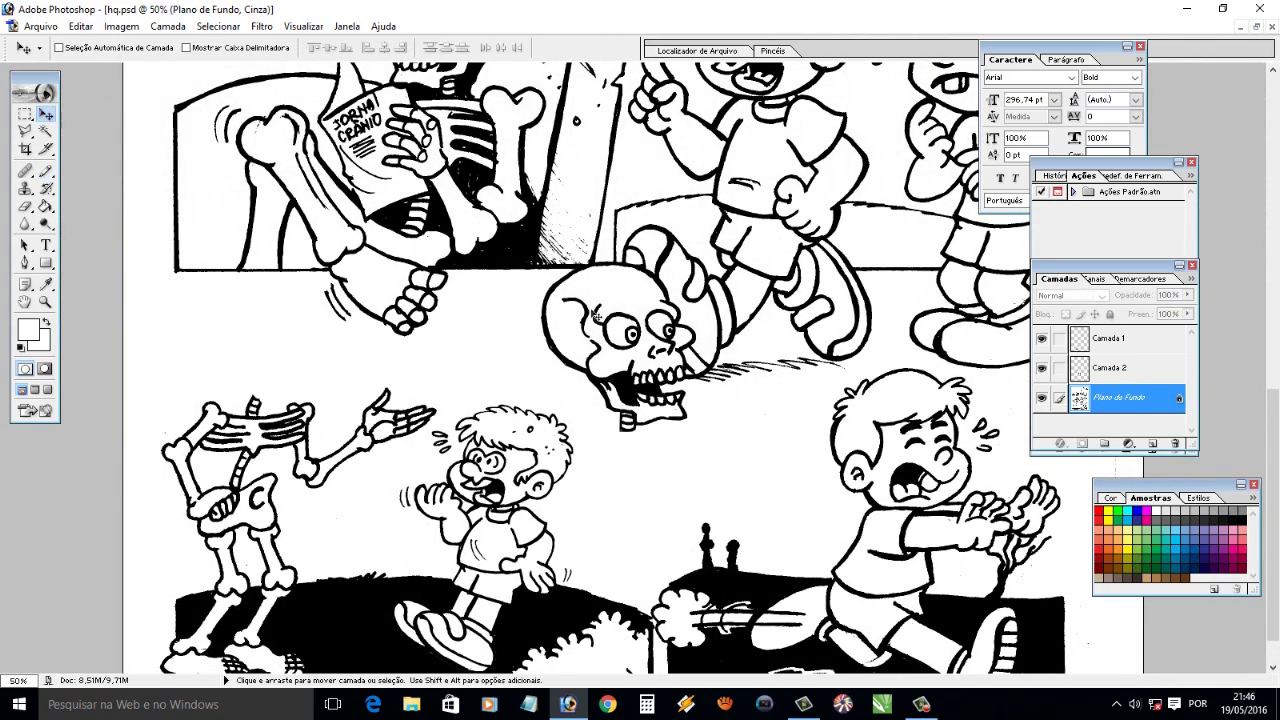
left_click(620, 320, "ctrl")
left_click_drag(620, 320, 228, 296)
left_click(80, 26)
left_click(110, 323)
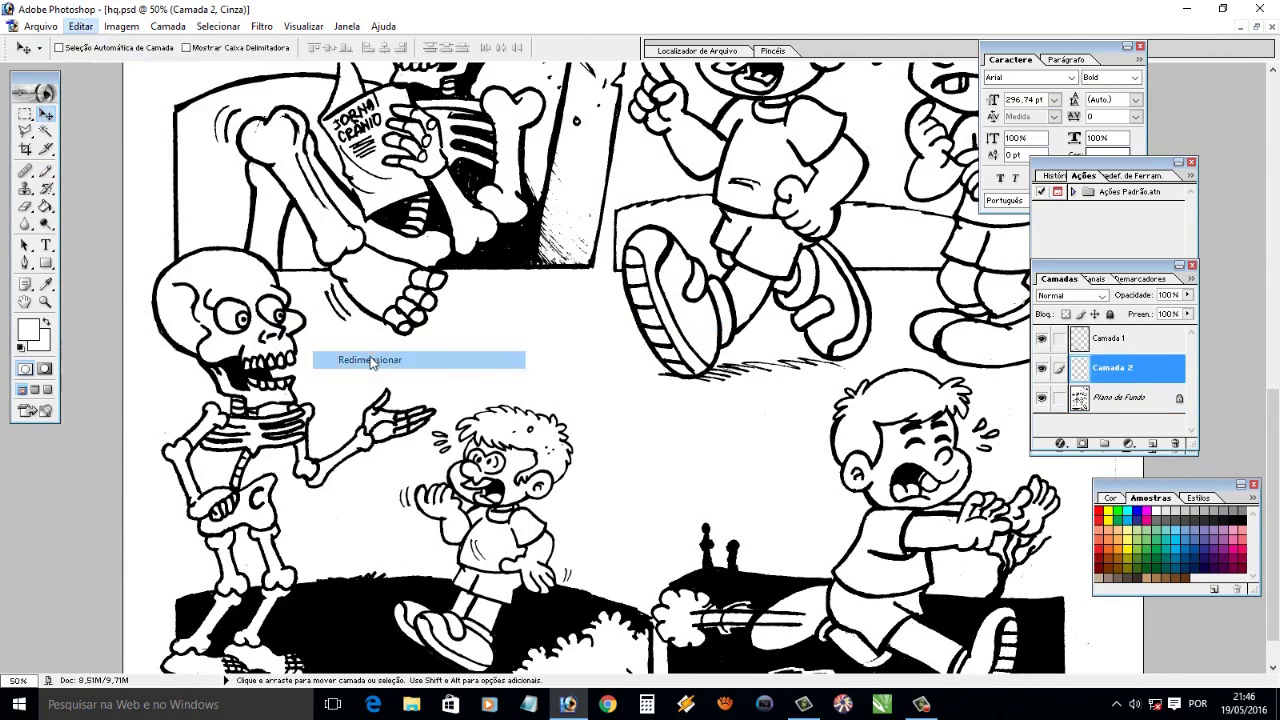
left_click_drag(303, 249, 238, 322)
left_click(45, 114)
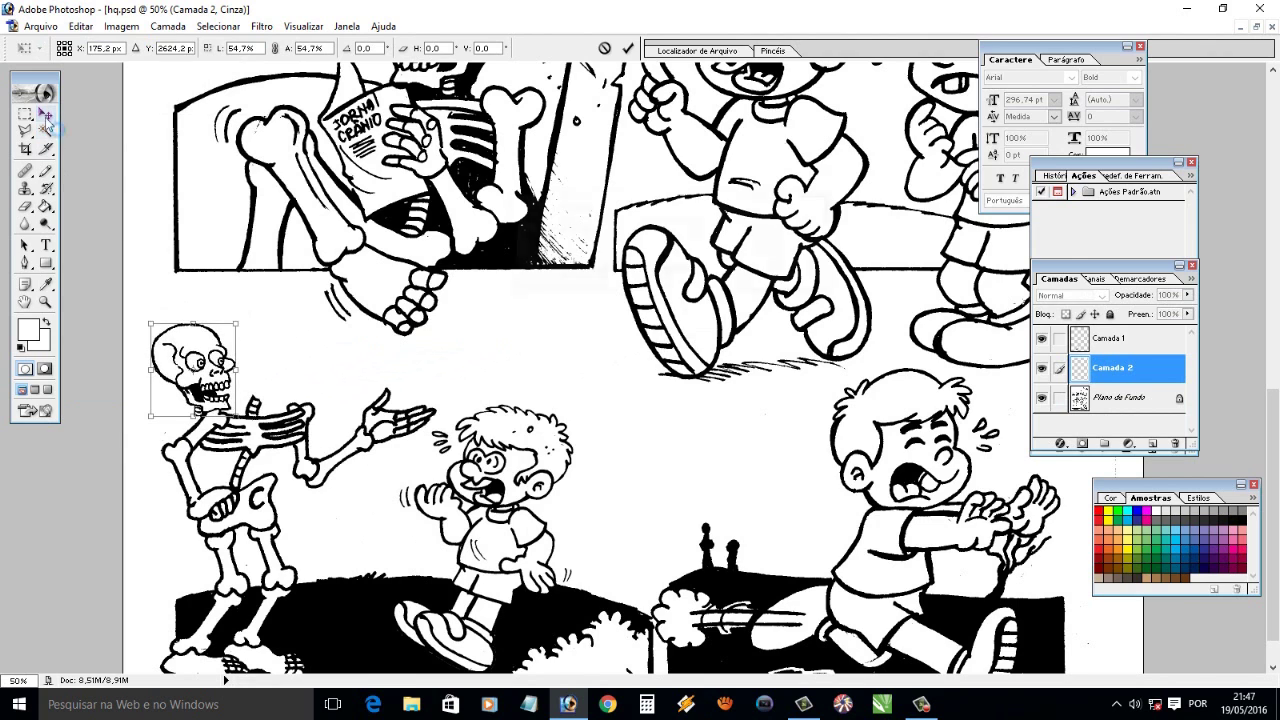
left_click(586, 273)
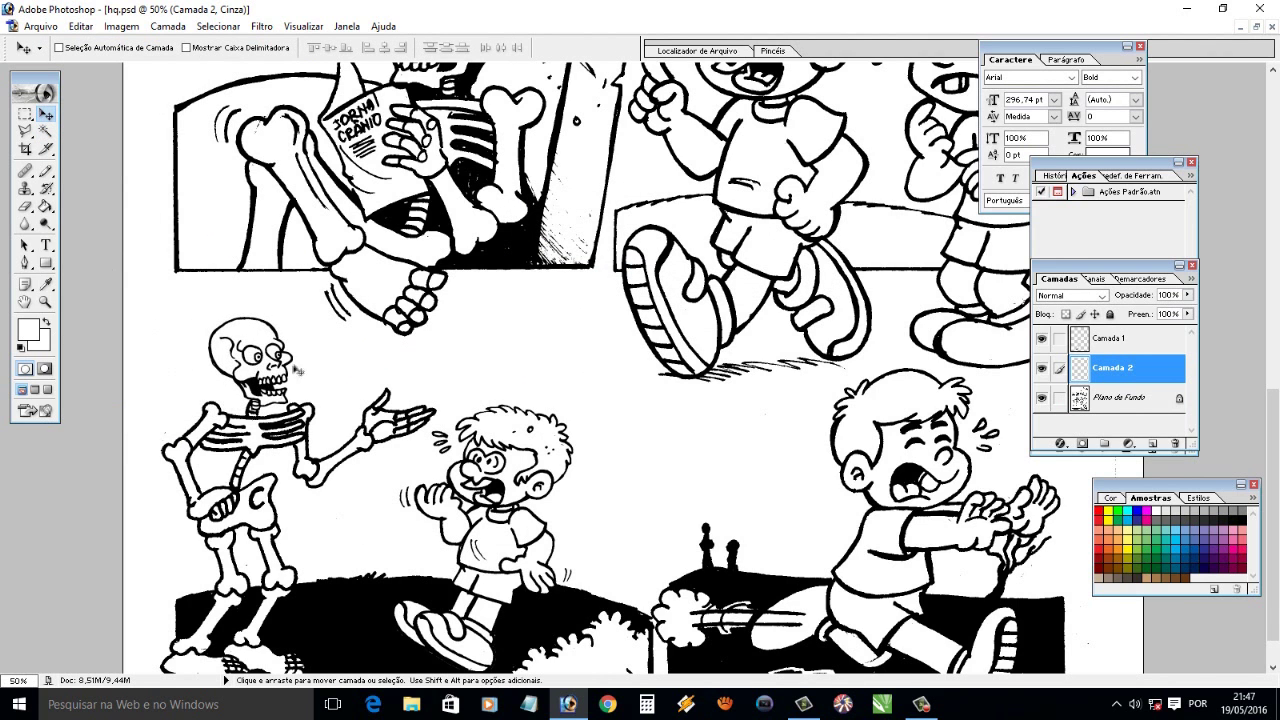
Rotate the skull about 15 degrees to tilt it on the neck
left_click(80, 26)
left_click(340, 372)
left_click_drag(320, 300, 330, 340)
left_click(594, 271)
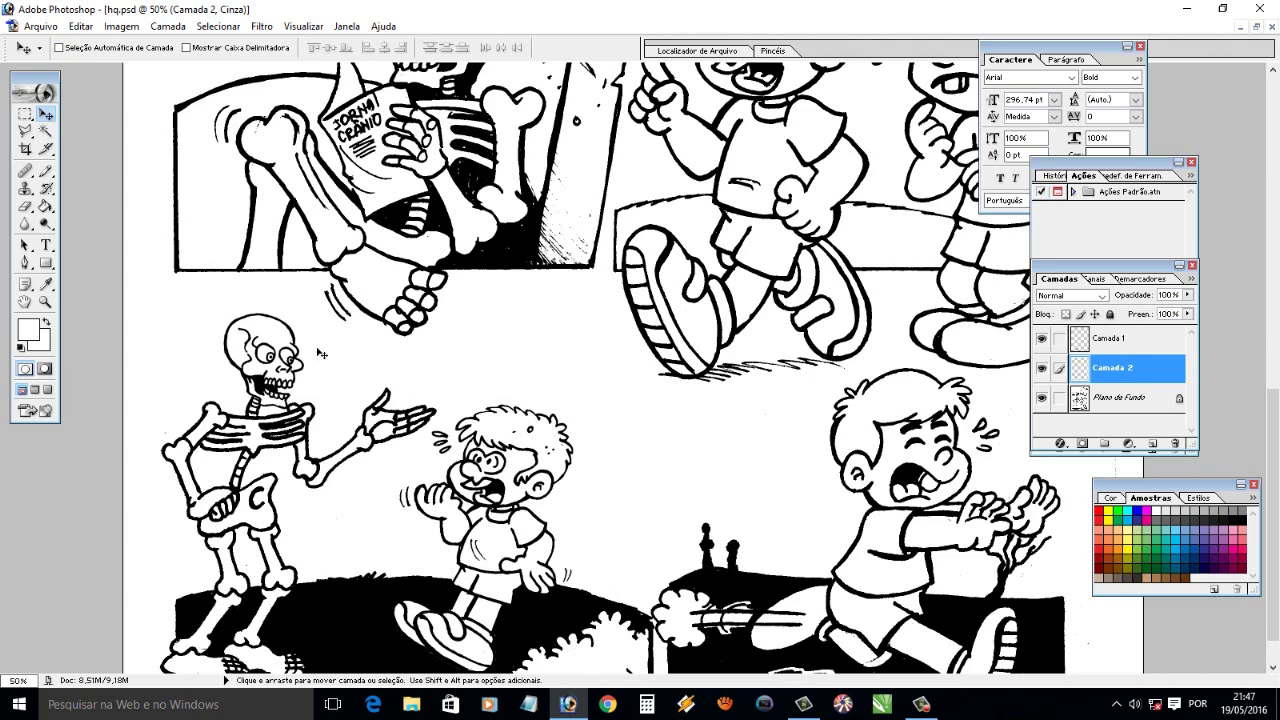
Erase the stray vertebra under the skull's jaw with a size-14 eraser
left_click(46, 303)
left_click_drag(190, 370, 305, 430)
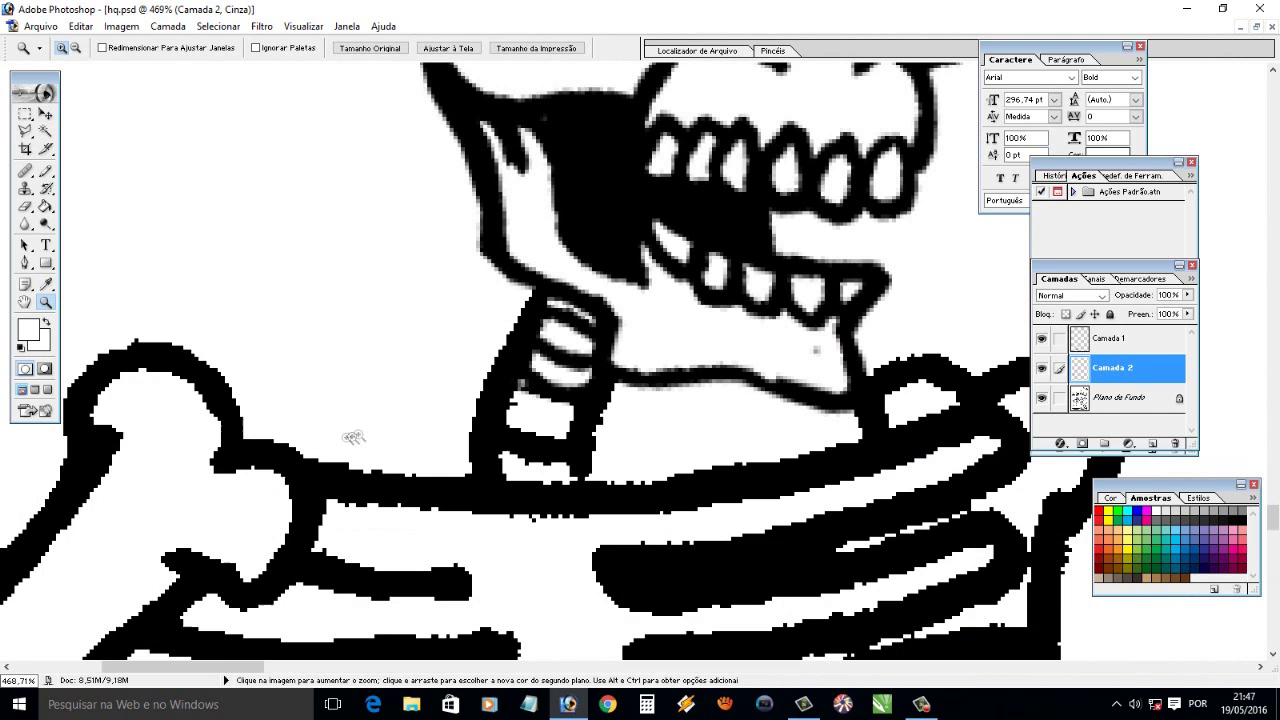
left_click(33, 207)
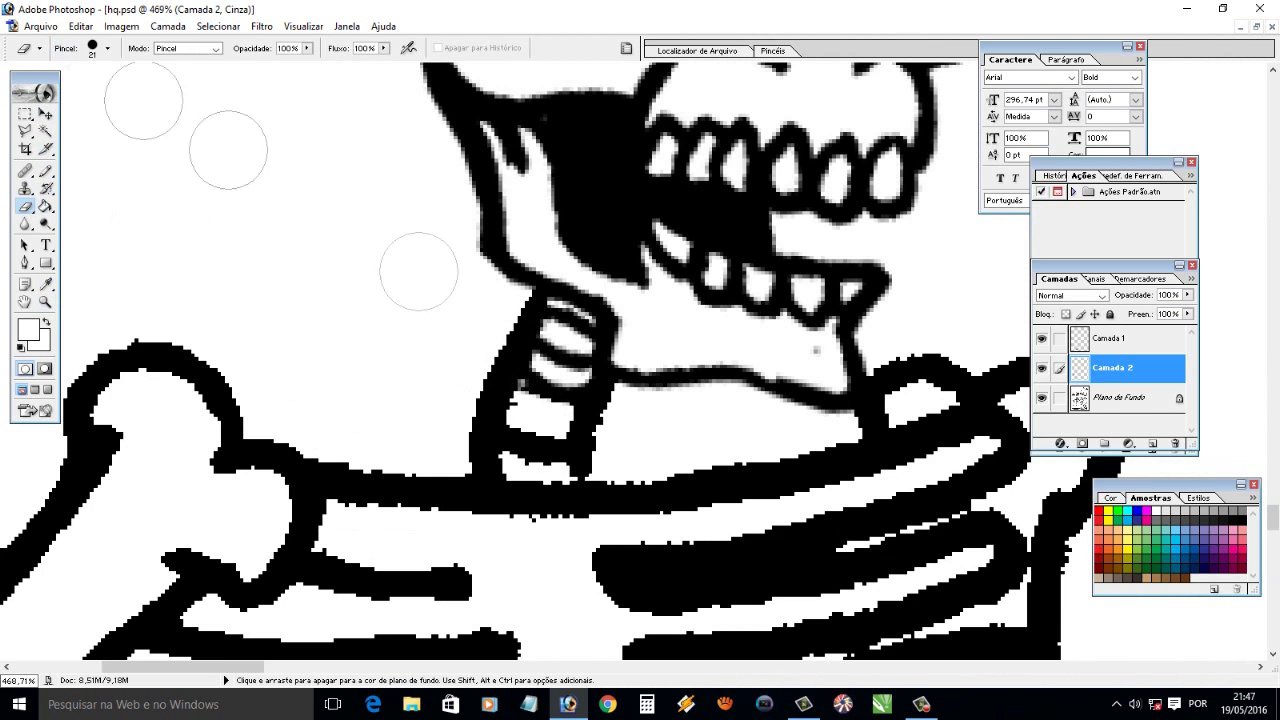
left_click(107, 48)
left_click_drag(44, 97, 31, 97)
mouse_move(545, 320)
left_mouse_down()
mouse_move(563, 342)
mouse_move(535, 355)
left_mouse_up()
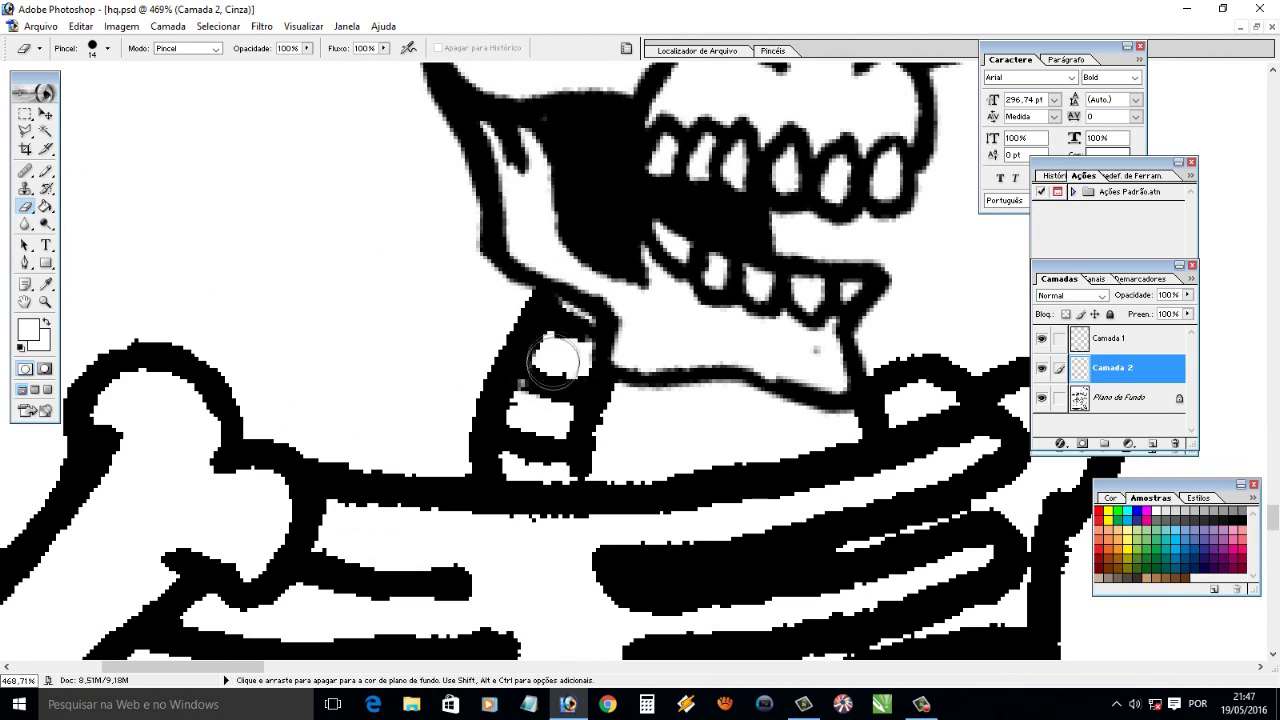
left_click(46, 303)
key("ctrl+0")
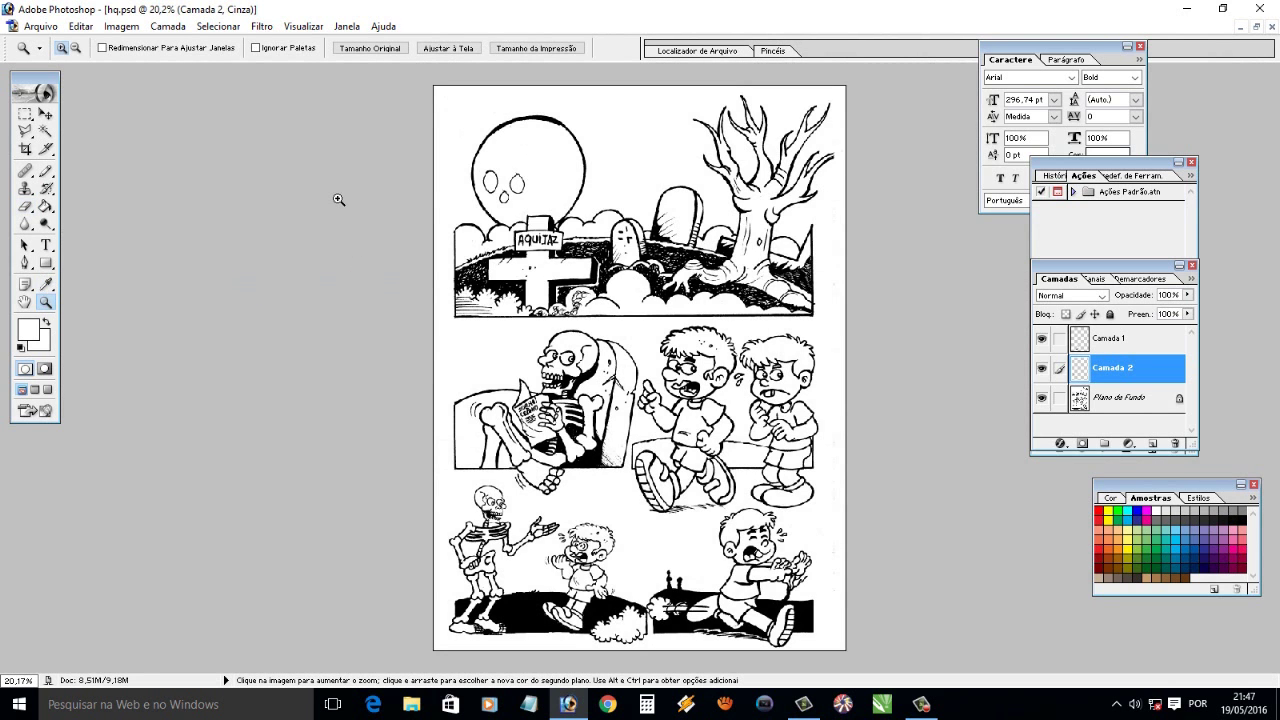
left_click_drag(484, 498, 546, 568)
right_click(350, 292)
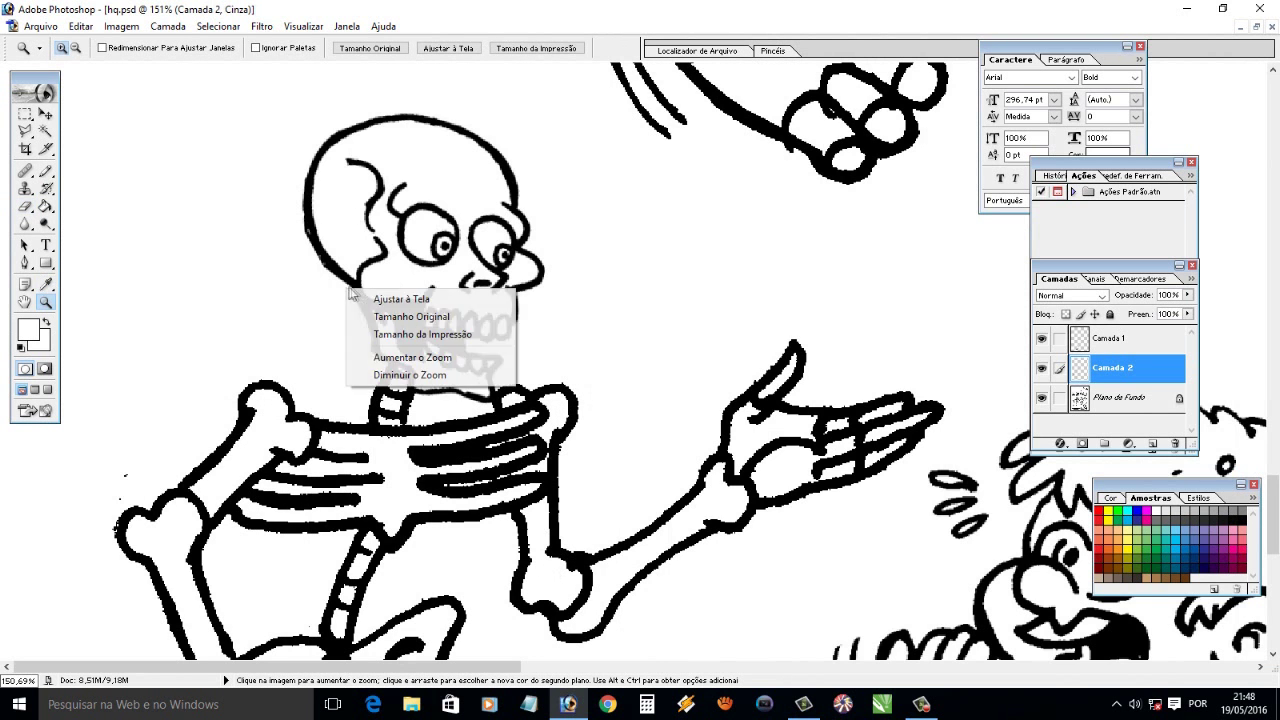
Paint out the moon's outline, eye and right arc in white on the background layer
left_click(380, 298)
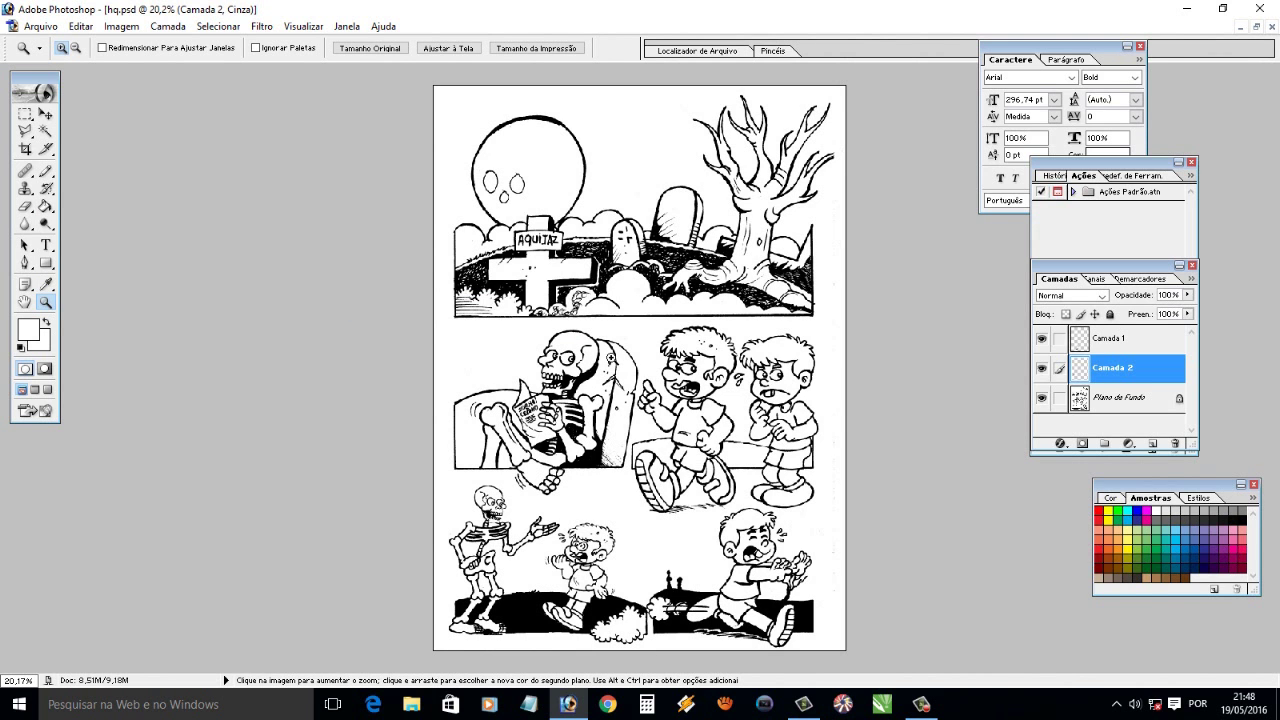
left_click_drag(459, 112, 636, 268)
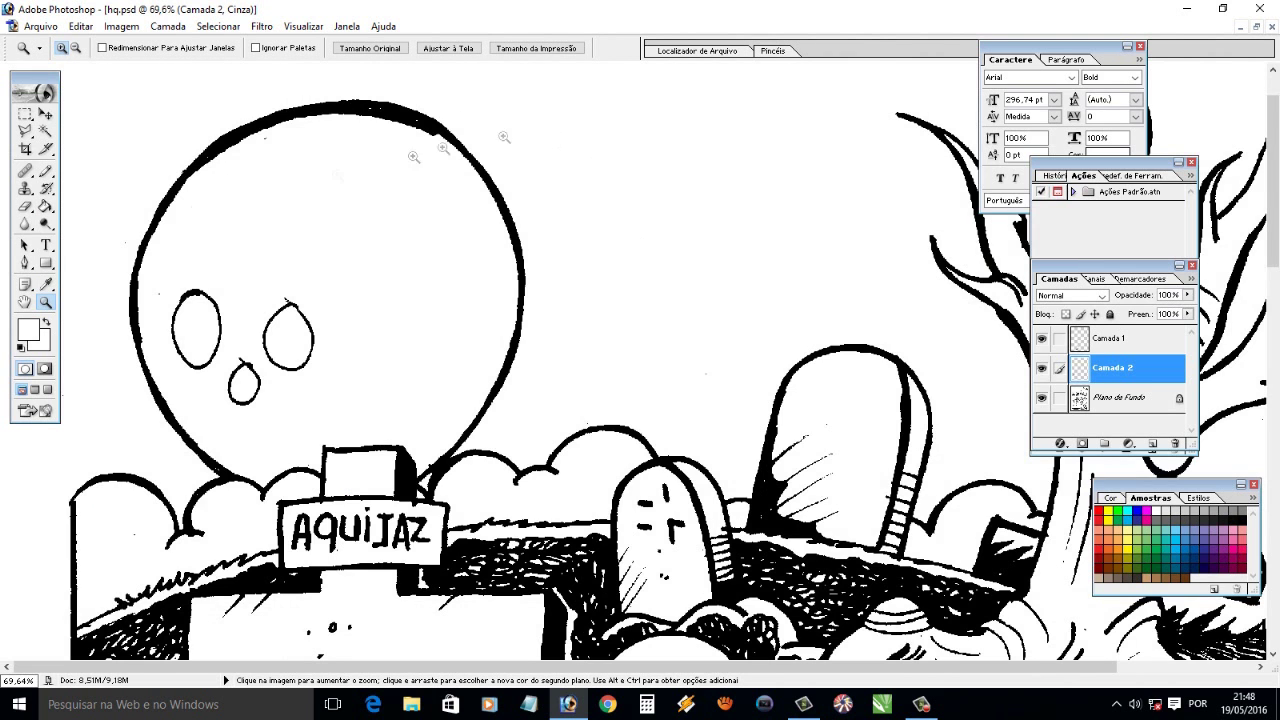
left_click(1120, 397)
key("b")
mouse_move(195, 168)
left_mouse_down()
mouse_move(180, 177)
mouse_move(143, 371)
mouse_move(228, 300)
mouse_move(243, 371)
mouse_move(220, 451)
mouse_move(162, 274)
mouse_move(254, 124)
left_mouse_up()
mouse_move(380, 106)
left_mouse_down()
mouse_move(451, 134)
mouse_move(477, 414)
mouse_move(425, 470)
left_mouse_up()
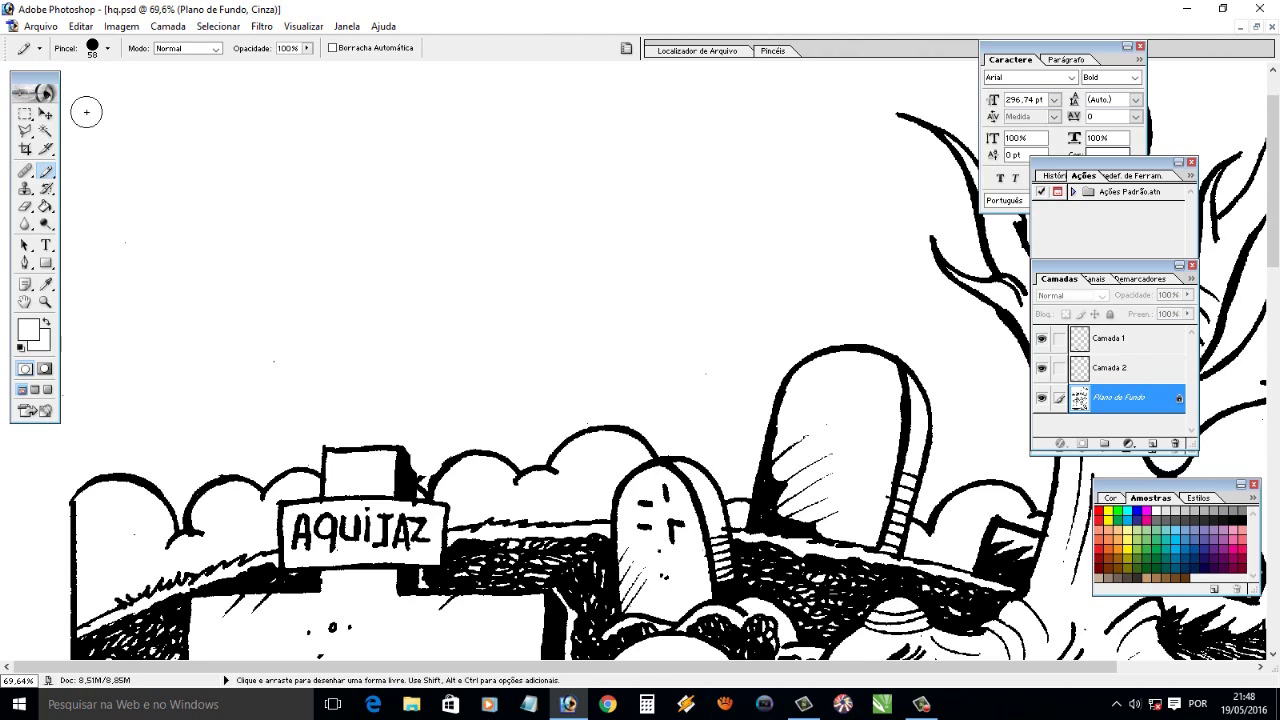
Outline the sign box's top edge with a polygonal lasso selection, then drop it
left_click(45, 301)
left_click_drag(266, 406, 551, 572)
left_click(22, 132)
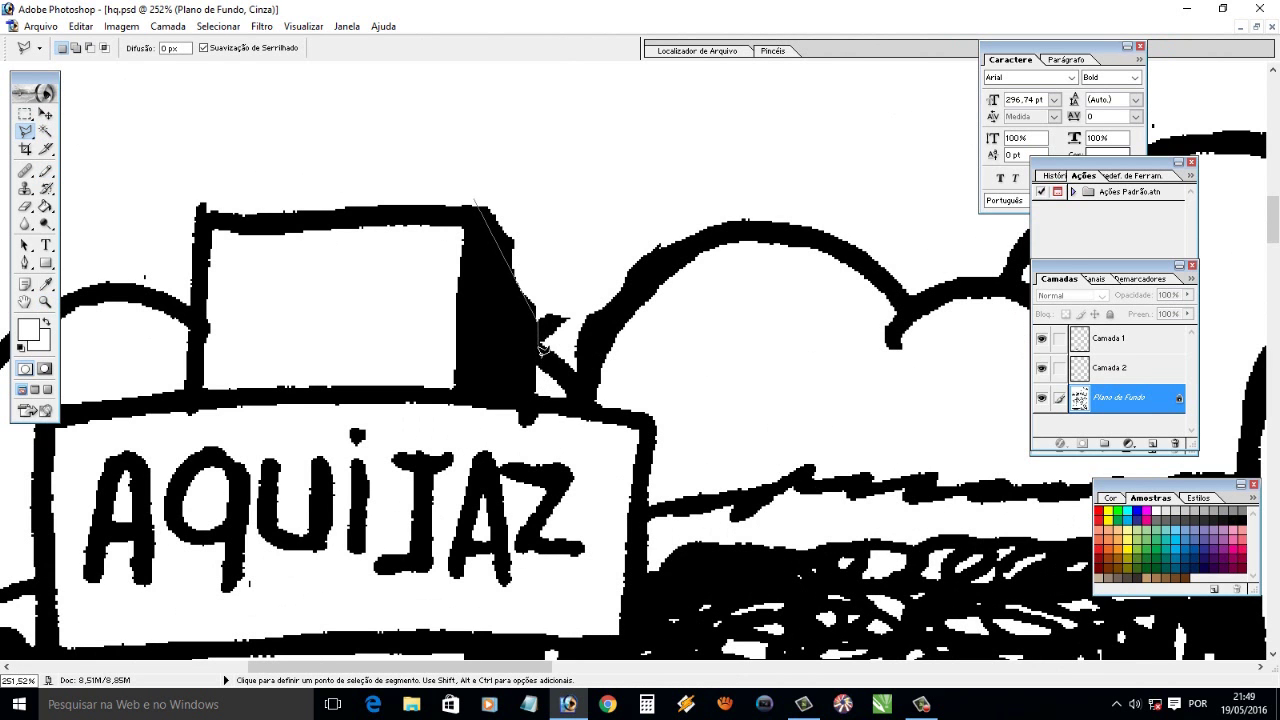
key("Escape")
left_click(199, 214)
left_click(492, 208)
left_click(204, 172)
left_click(200, 217)
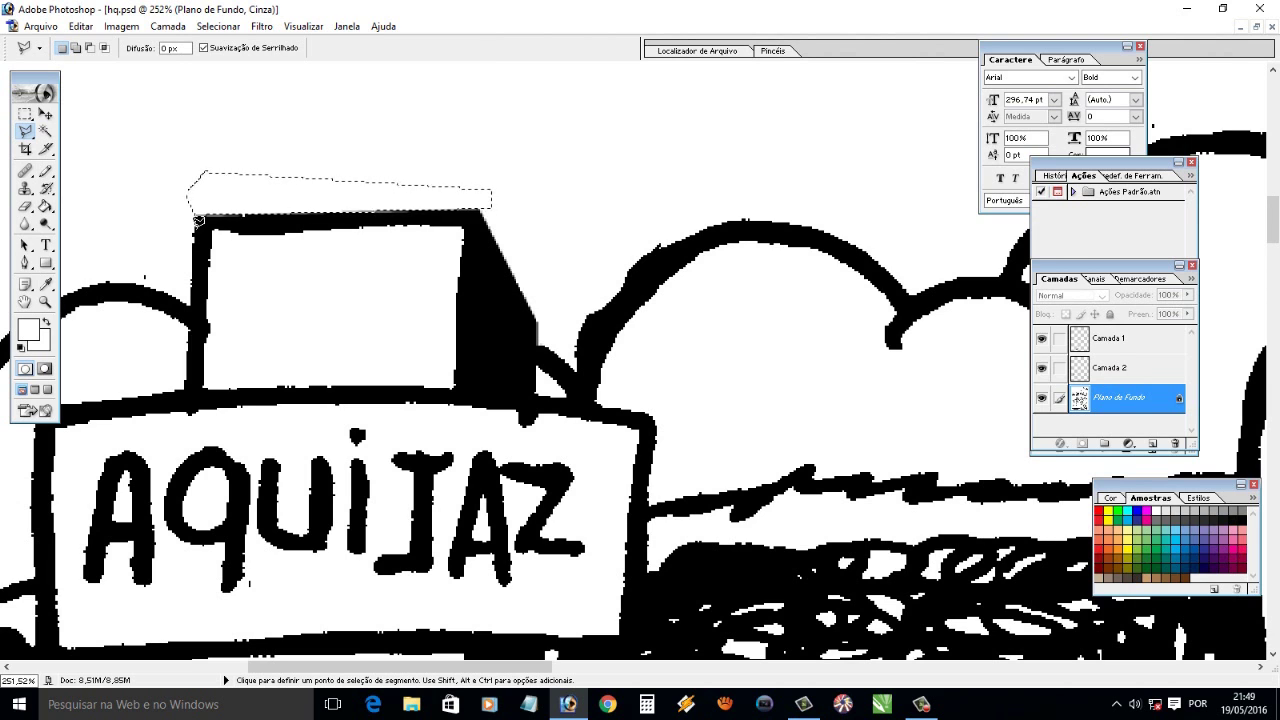
key("ctrl+d")
Paint out the AQUIJAZ lettering on the sign in white, brush size 17
key("b")
left_click_drag(133, 490, 492, 551)
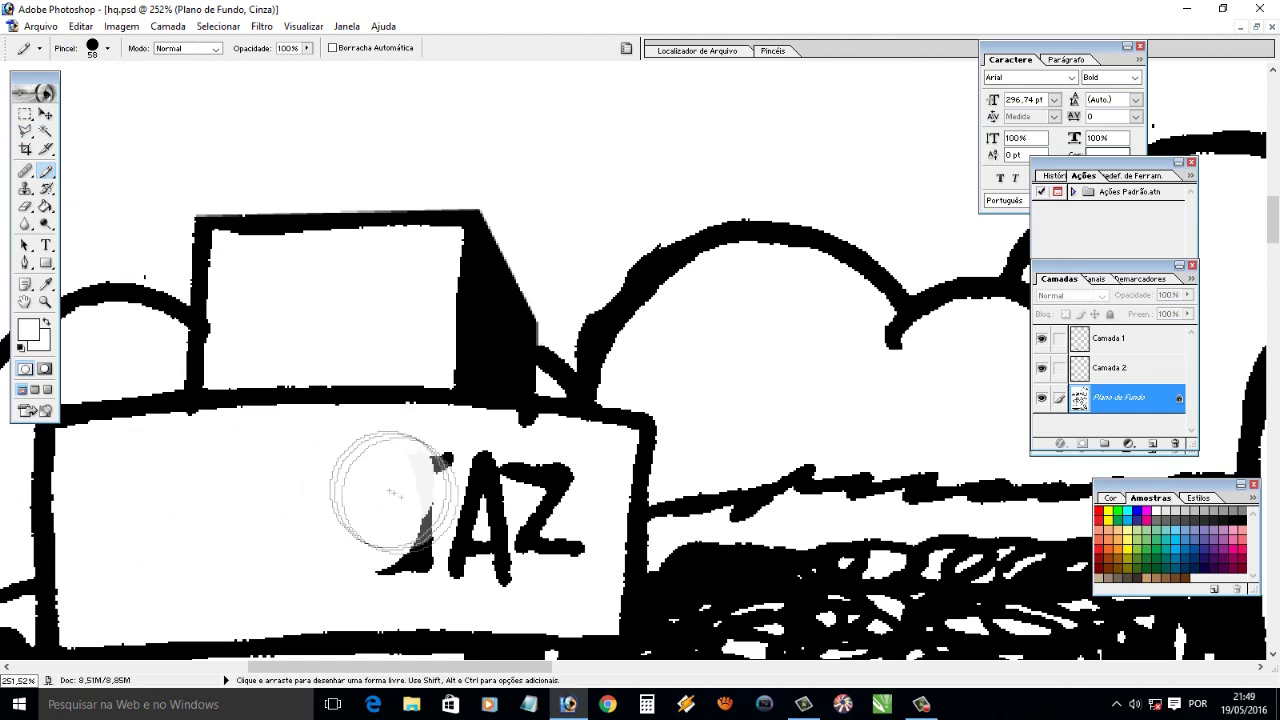
left_click(107, 48)
left_click(527, 432)
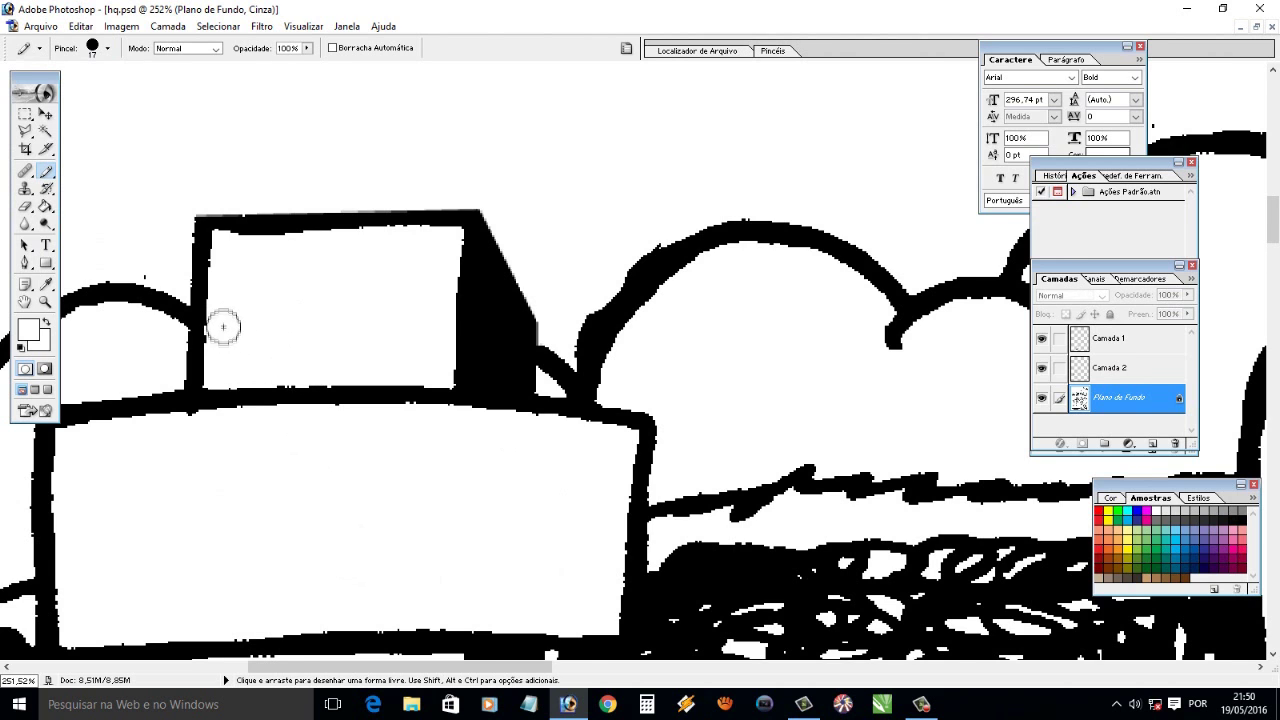
key("ctrl+minus")
key("ctrl+minus")
key("ctrl+minus")
key("ctrl+minus")
key("ctrl+minus")
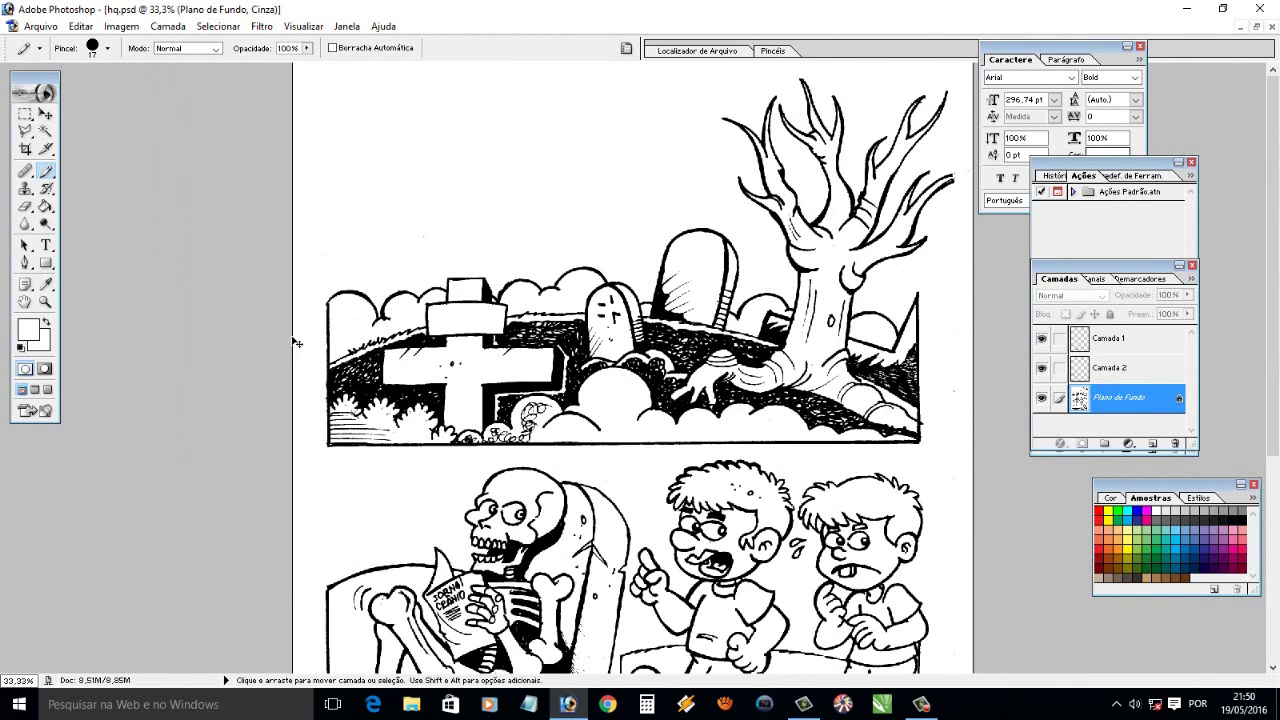
Add a new empty layer and set the foreground colour to K 100
left_click(40, 26)
key("Escape")
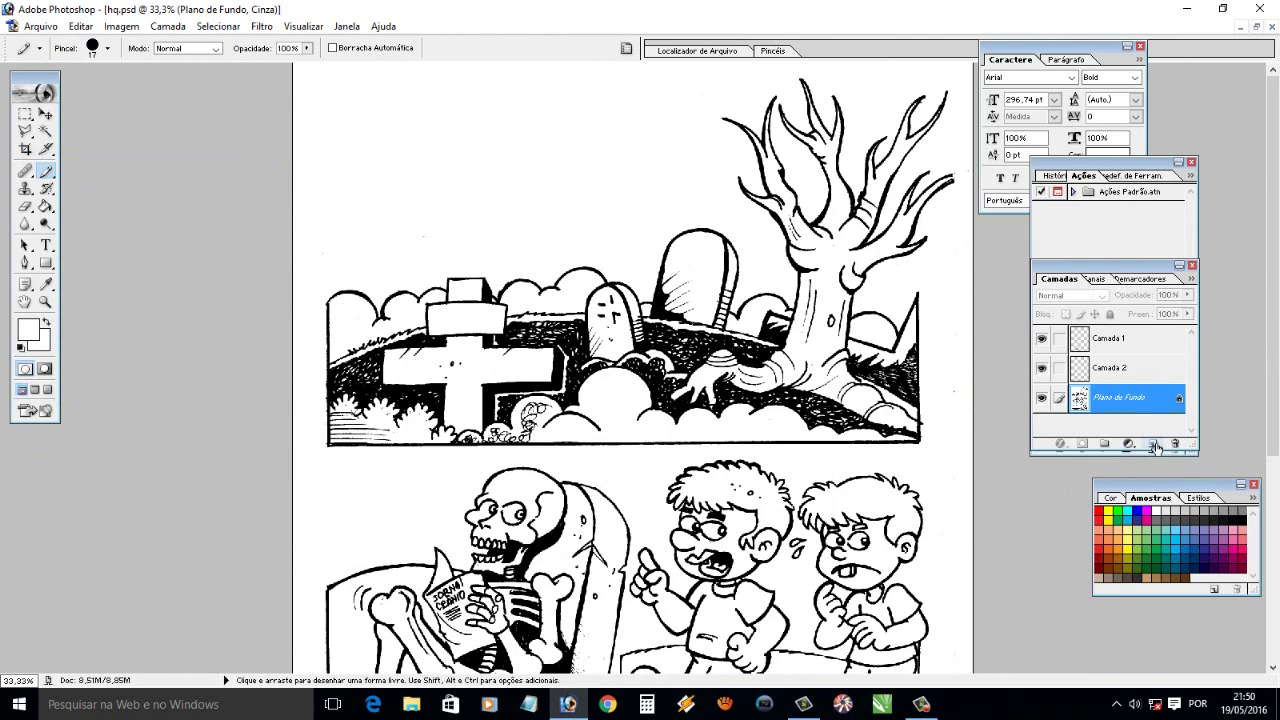
left_click(1156, 444)
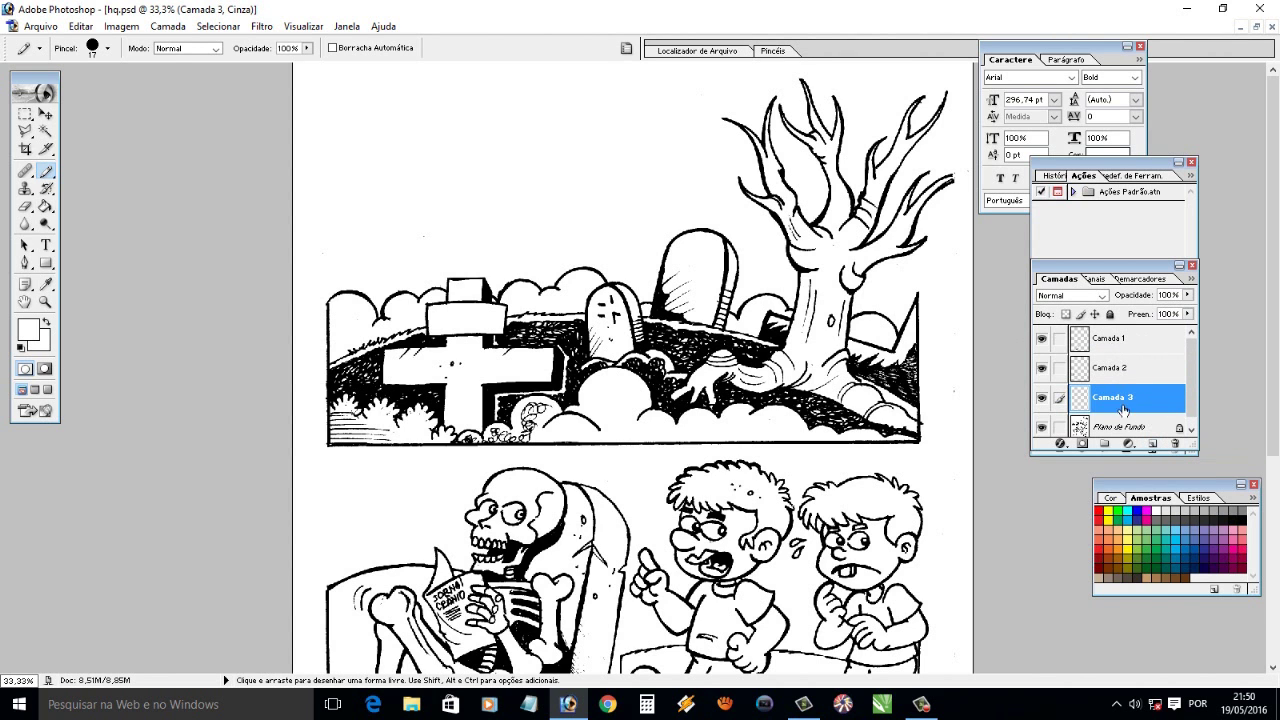
left_click(27, 328)
double_click(797, 454)
type("100")
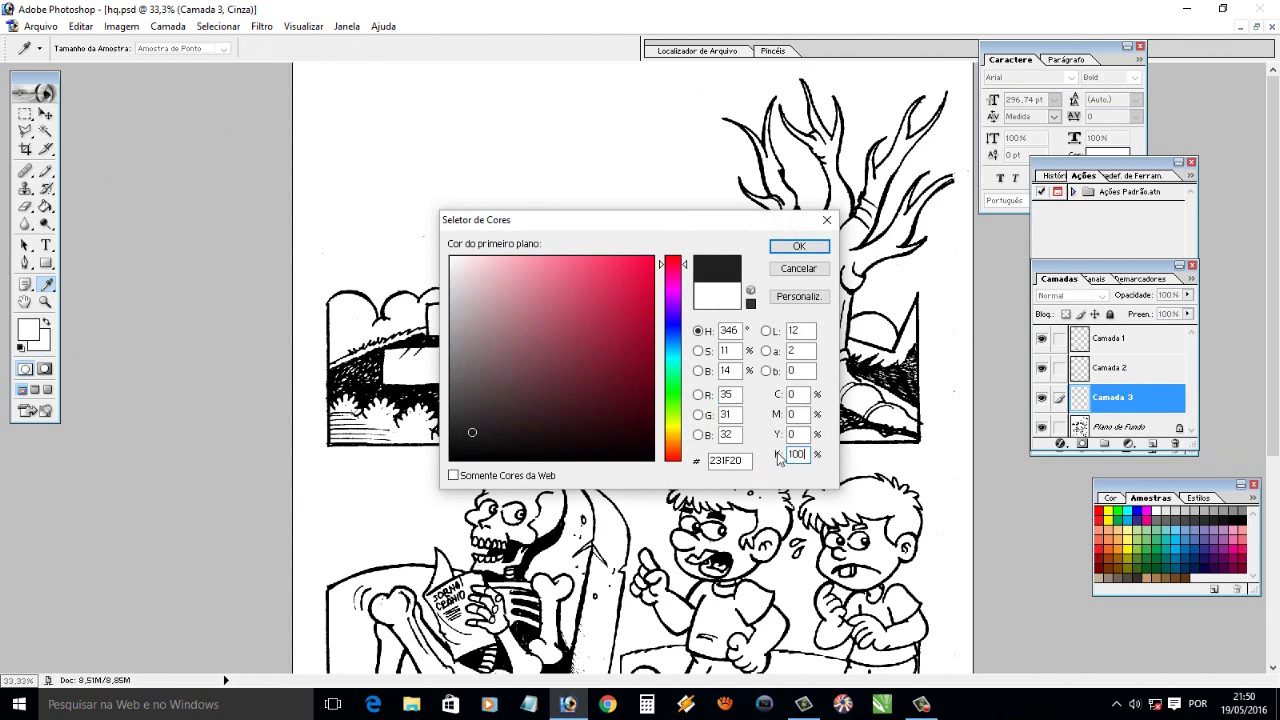
left_click(799, 247)
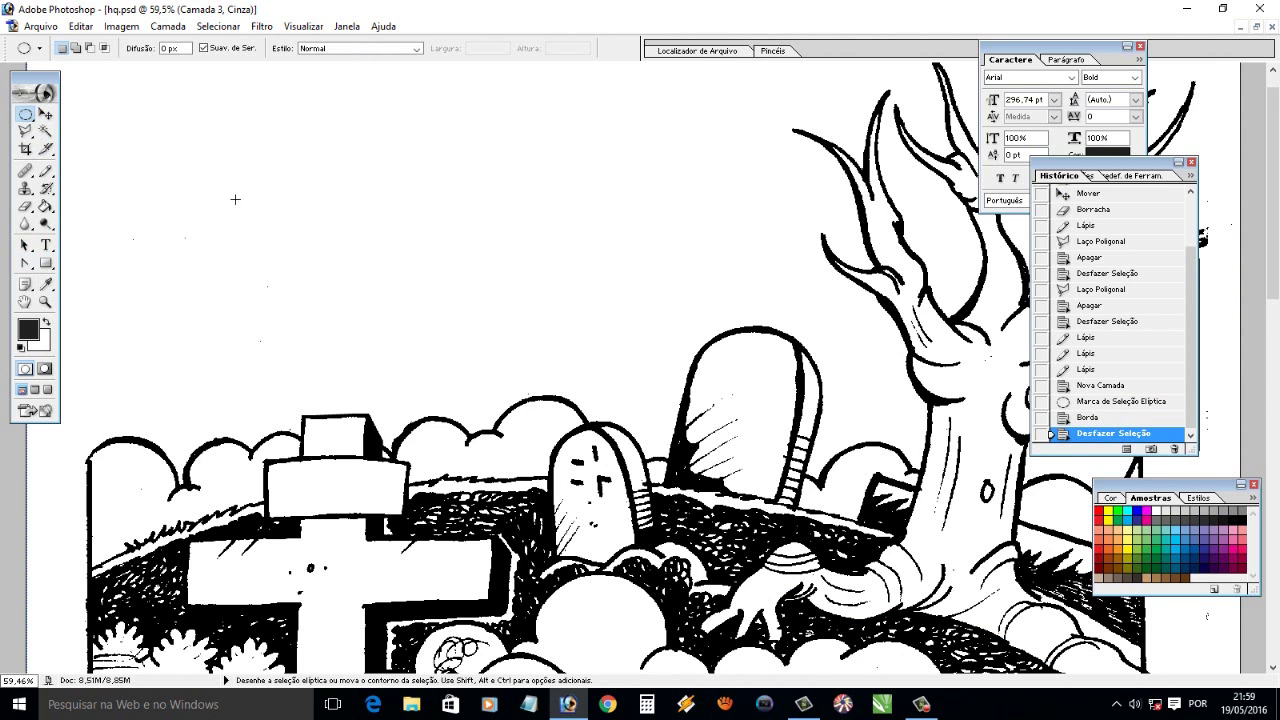
Draw a large circular moon selection in the sky and pick a light swatch colour
key("ctrl+minus")
key("ctrl+minus")
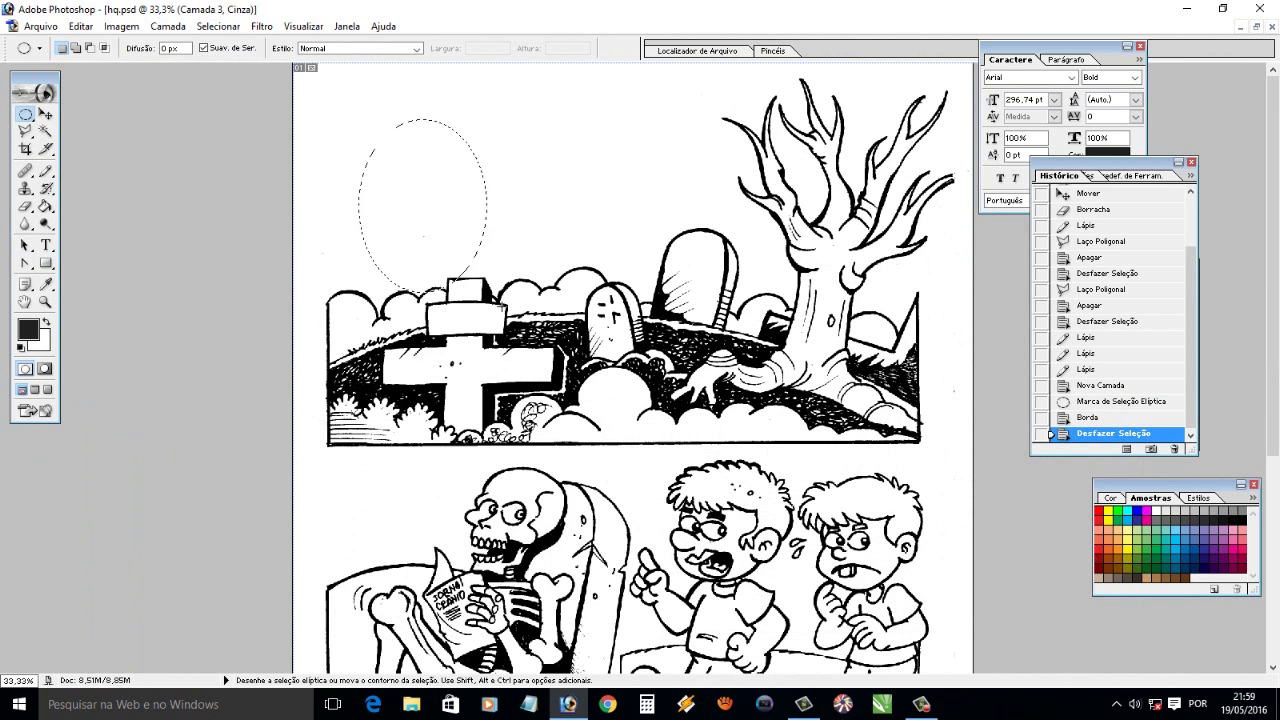
left_click_drag(385, 146, 636, 398)
left_click_drag(563, 236, 565, 293)
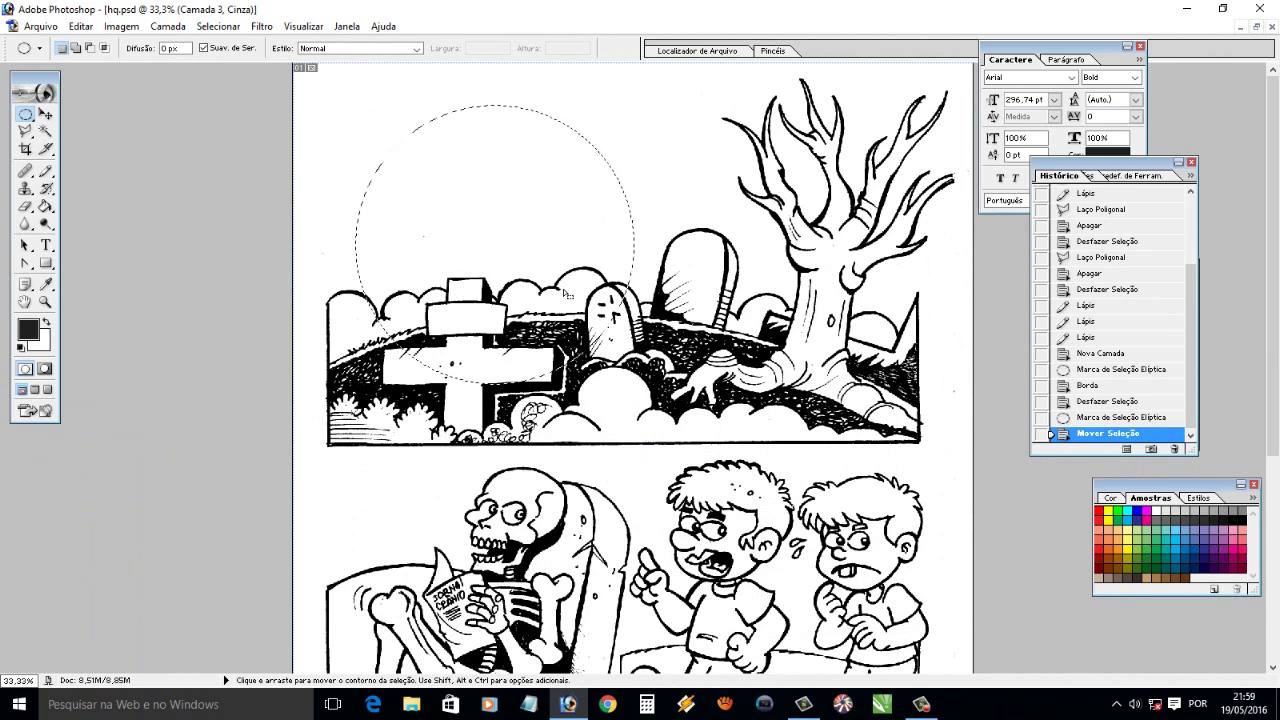
left_click(122, 26)
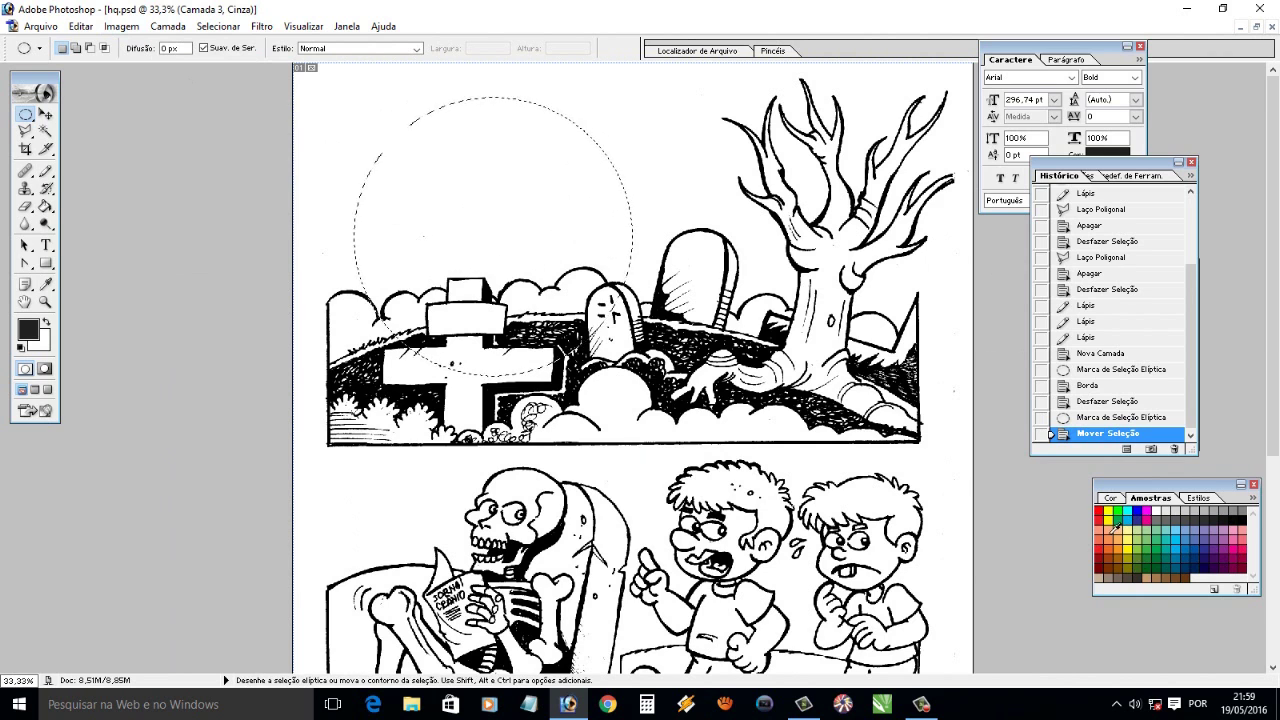
left_click(1115, 520)
key("g")
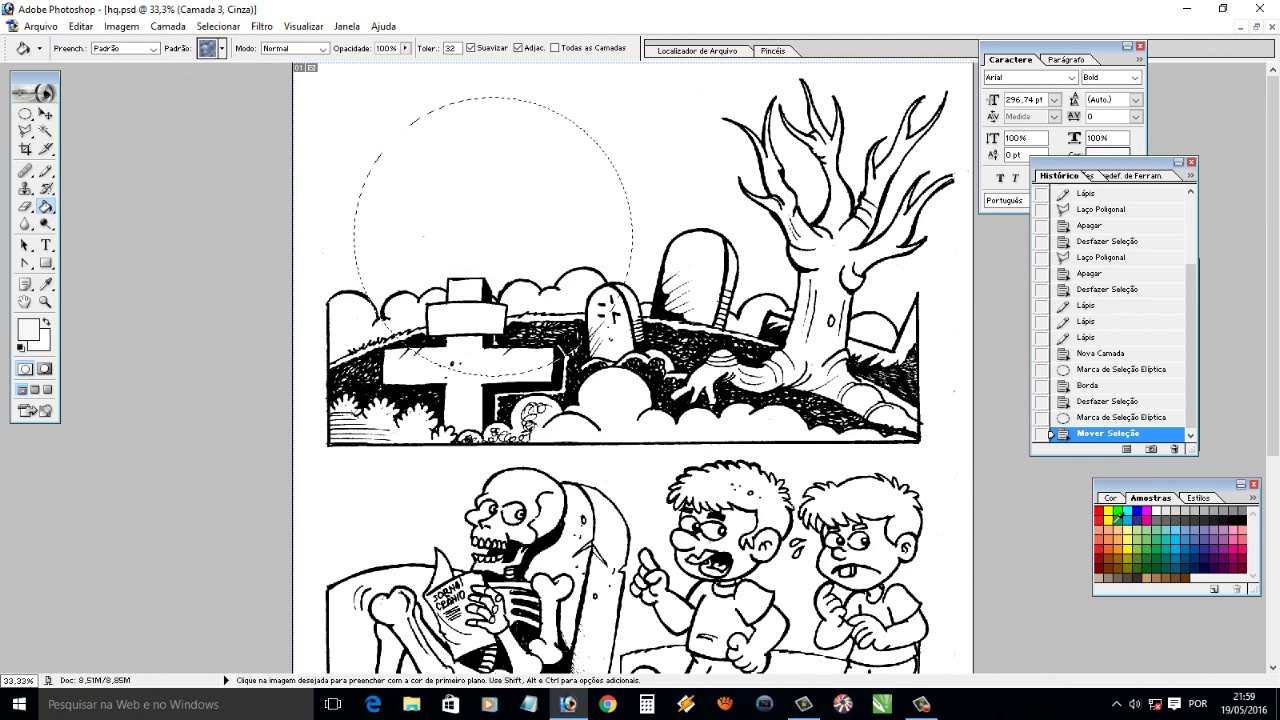
Convert the image to RGB without flattening, then fill the circle with yellow foreground colour
left_click(122, 26)
left_click(420, 114)
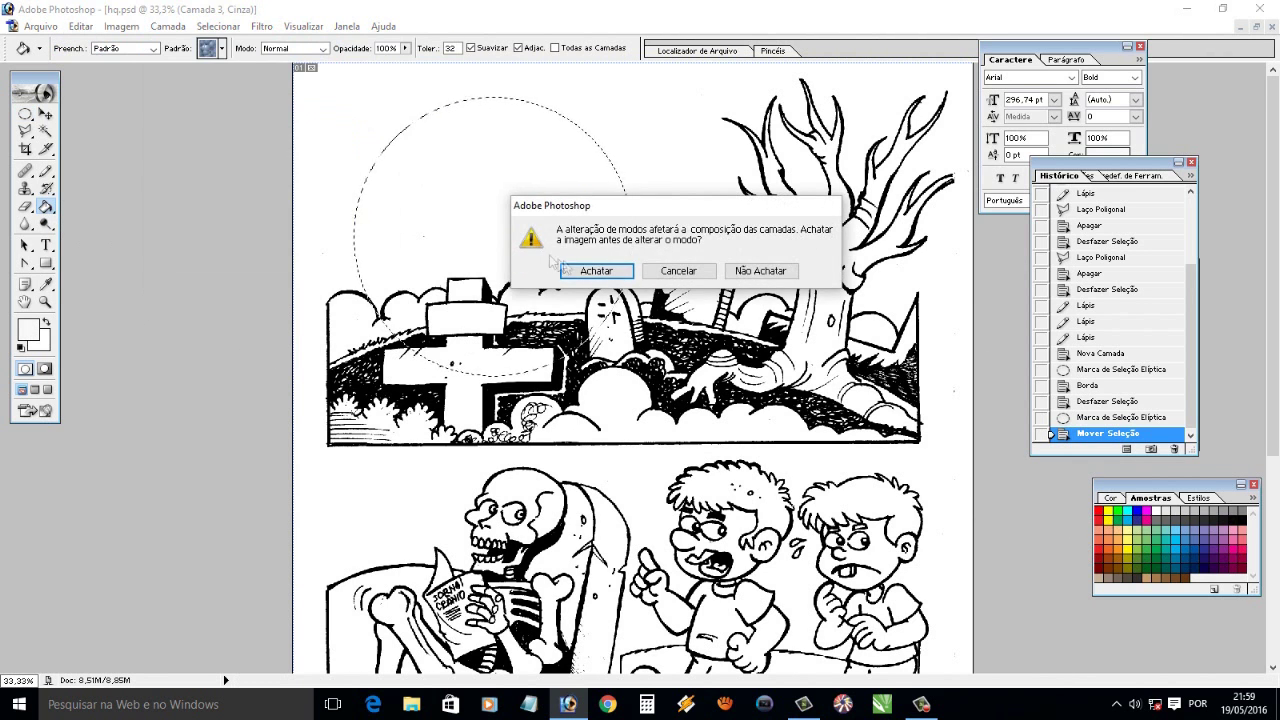
left_click(762, 272)
left_click(490, 213)
key("ctrl+z")
left_click(125, 48)
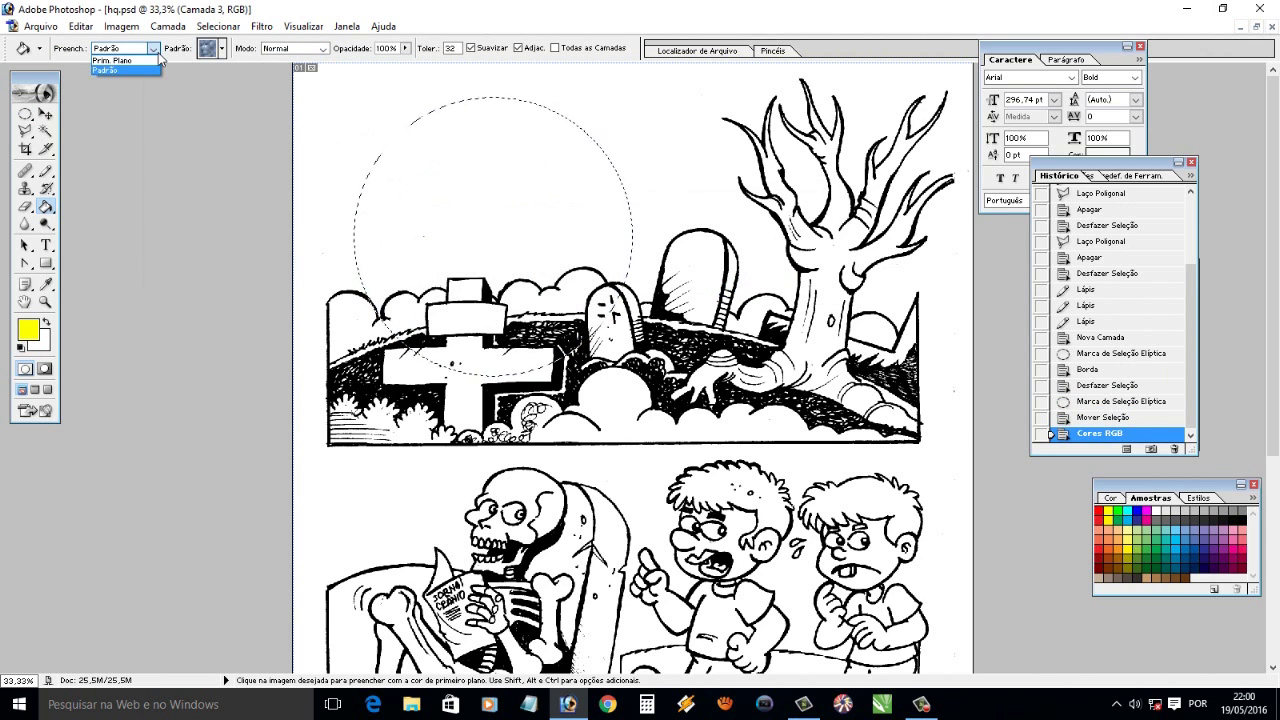
left_click(455, 189)
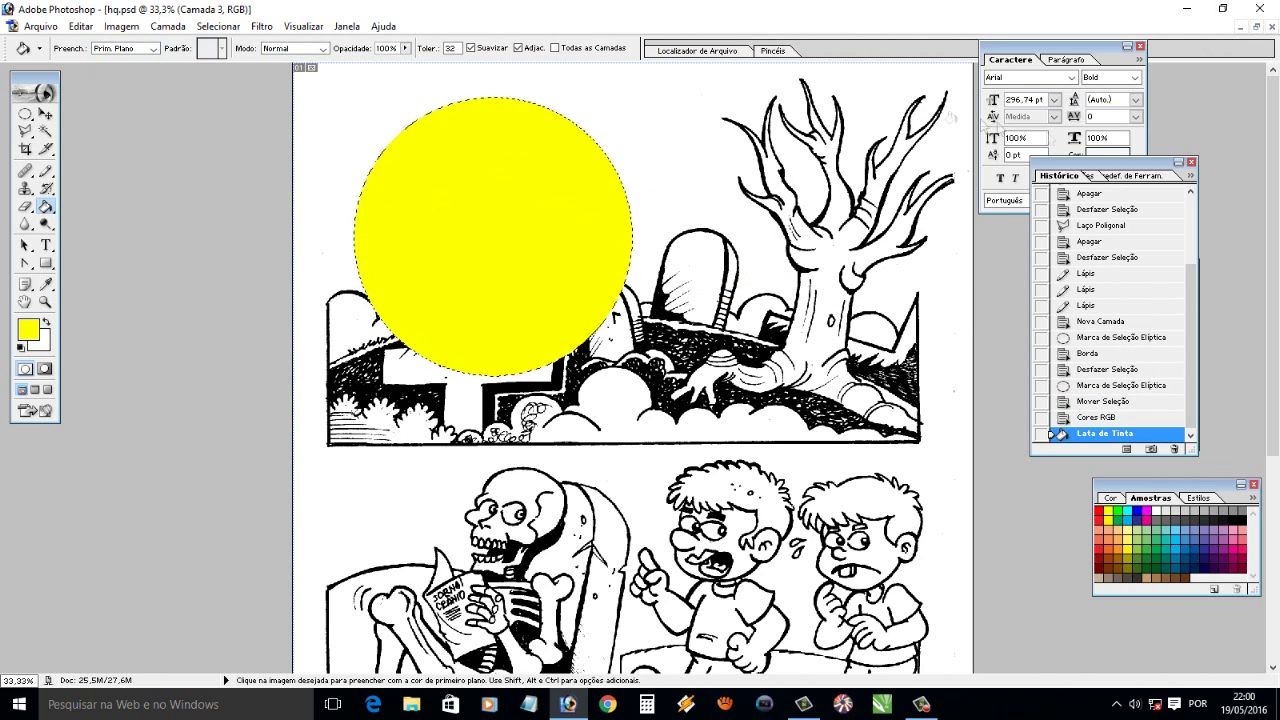
key("alt+j")
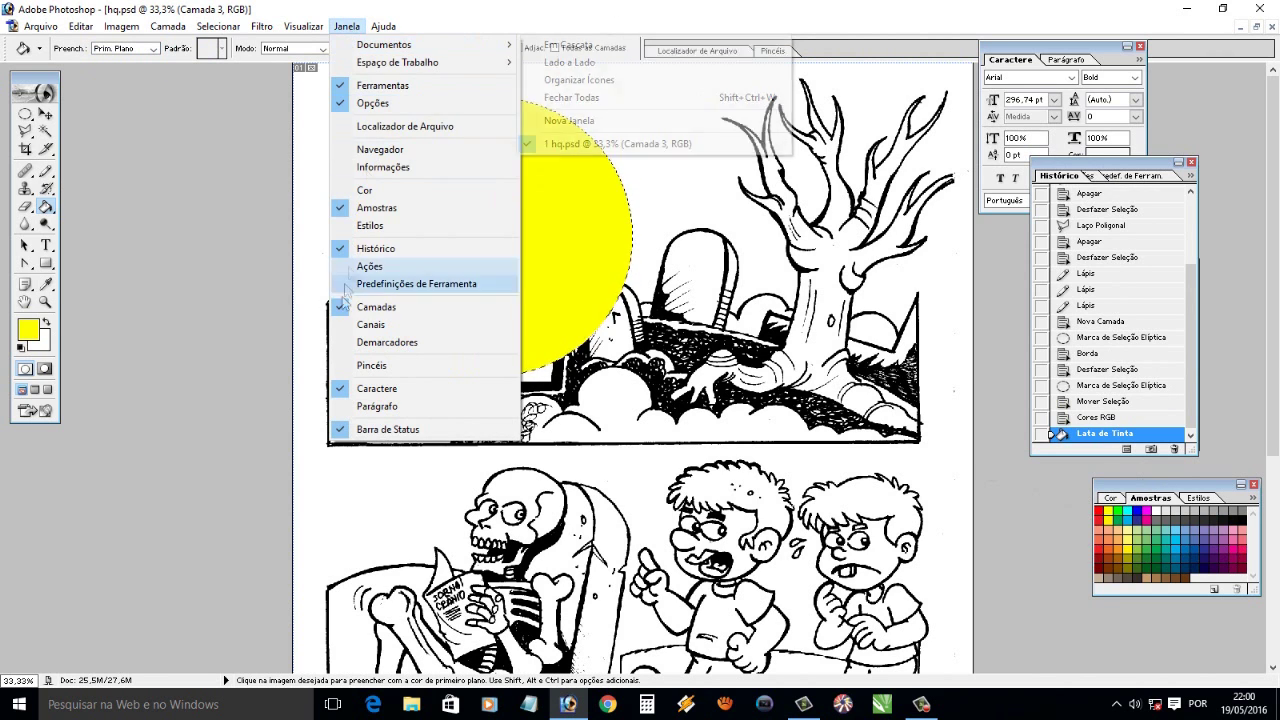
Clear the circle selection and switch to the Magic Wand
left_click(1130, 176)
left_click(1058, 176)
left_click(1130, 176)
left_click(1058, 176)
left_click(48, 116)
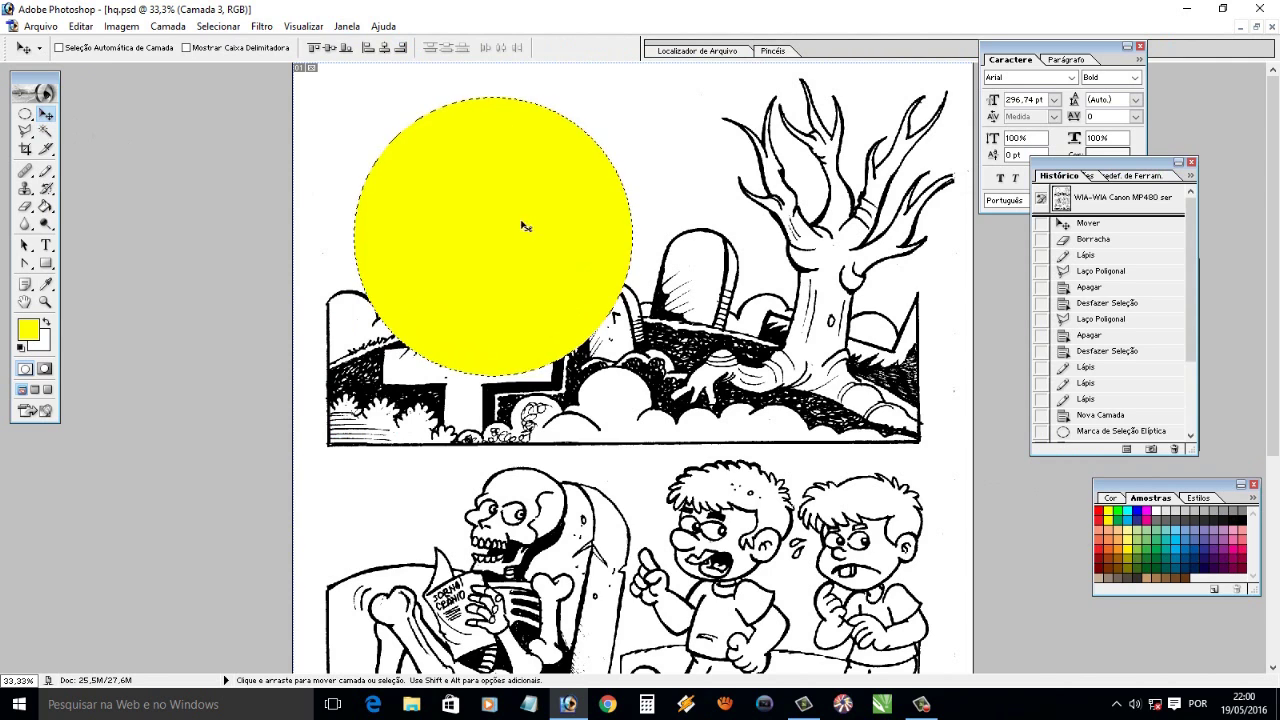
left_click(45, 131)
key("ctrl+d")
Show the Layers panel and place the page drawing layer above the moon
left_click(347, 26)
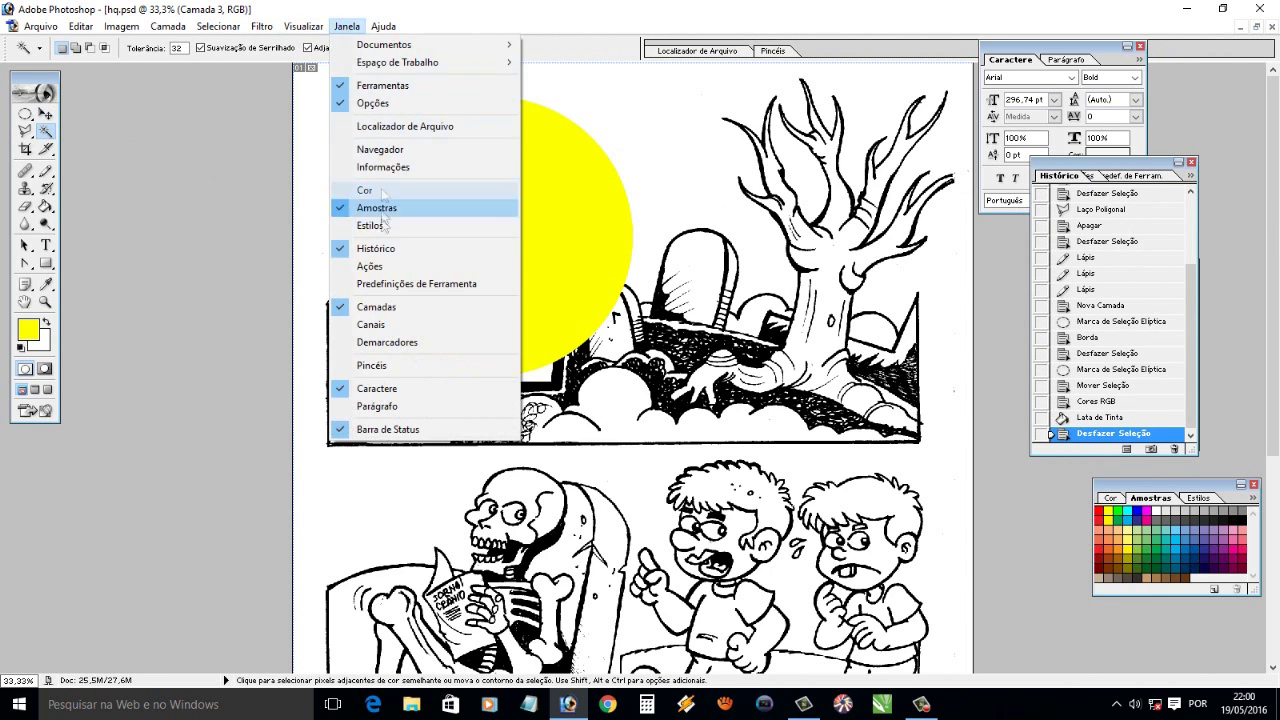
left_click(347, 26)
left_click(380, 309)
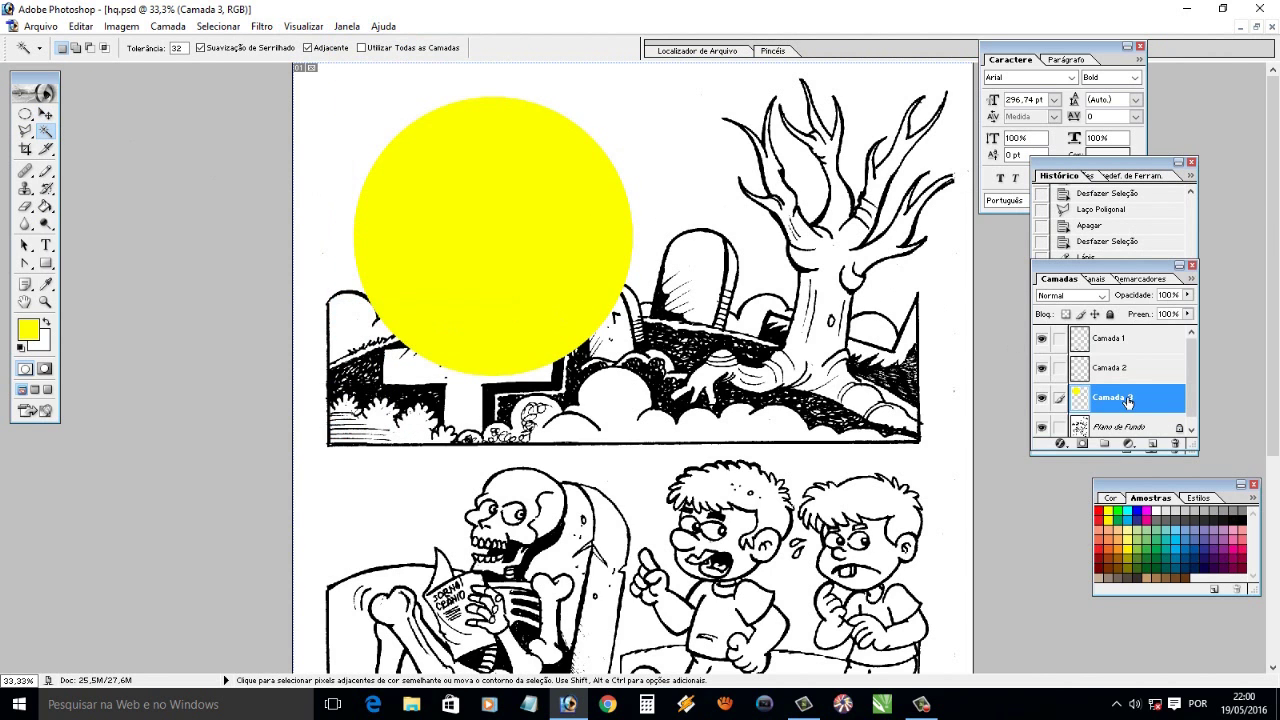
double_click(1125, 427)
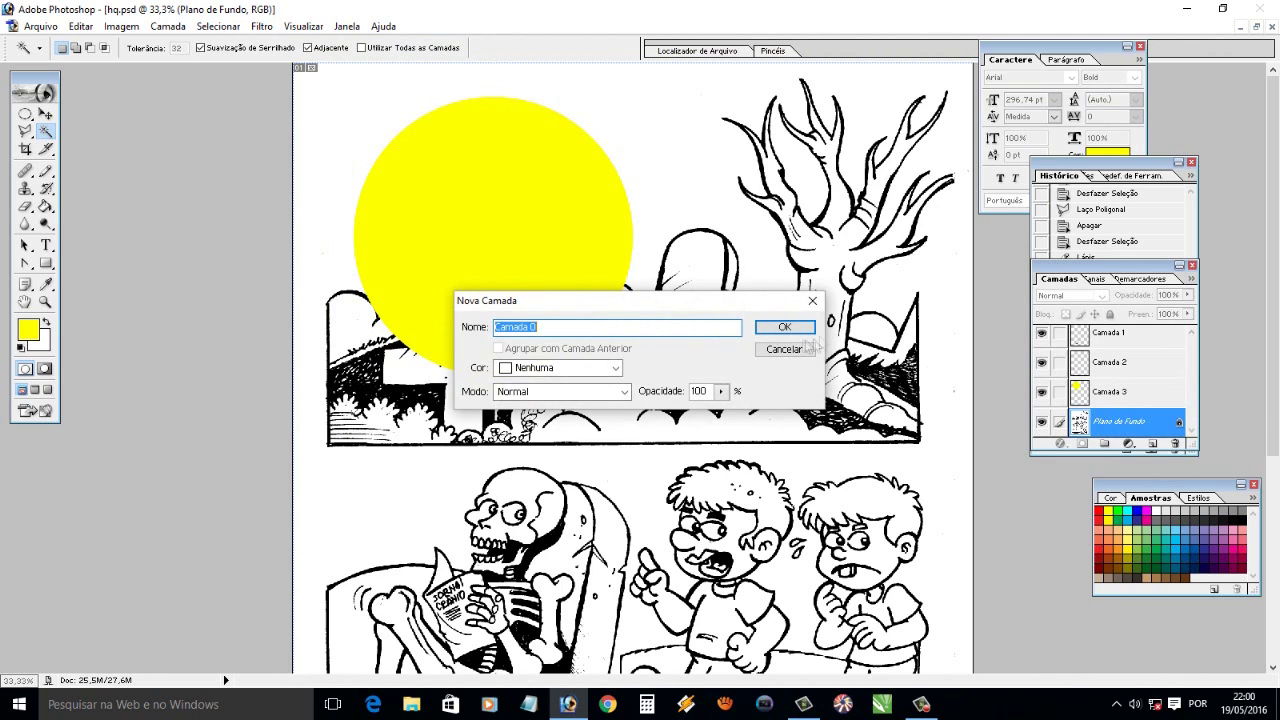
key("Escape")
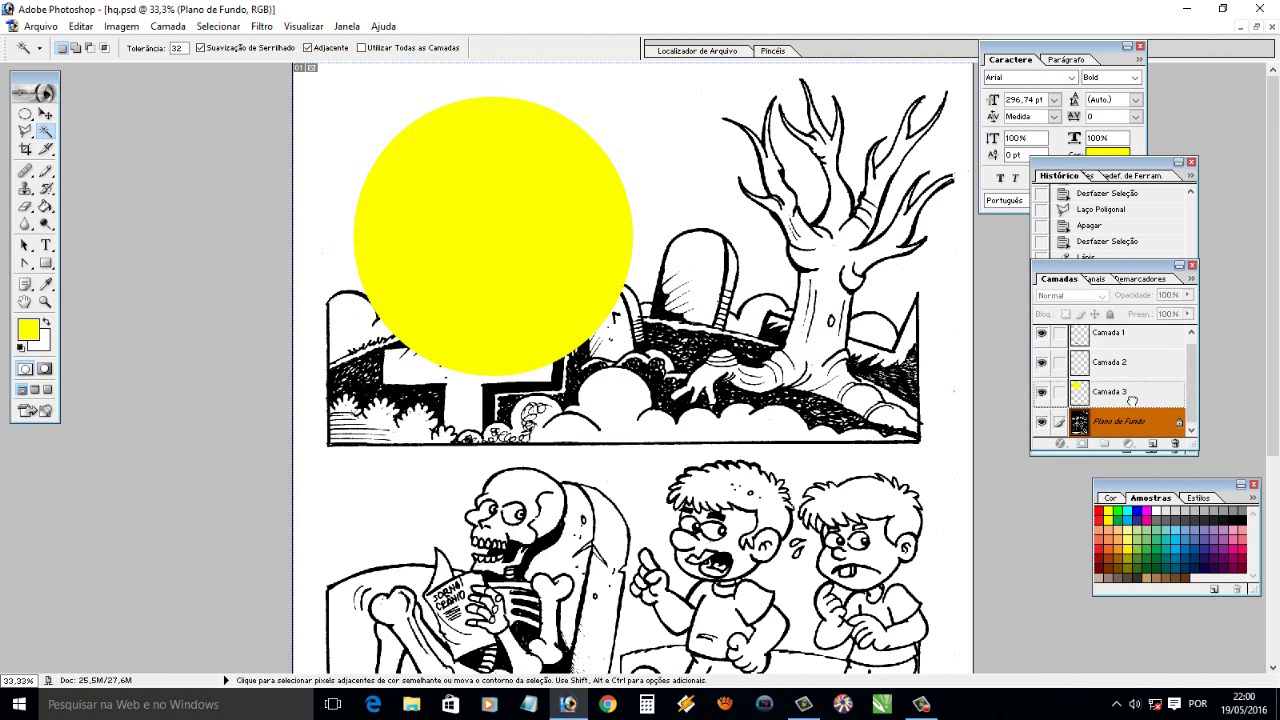
right_click(1130, 425)
key("Escape")
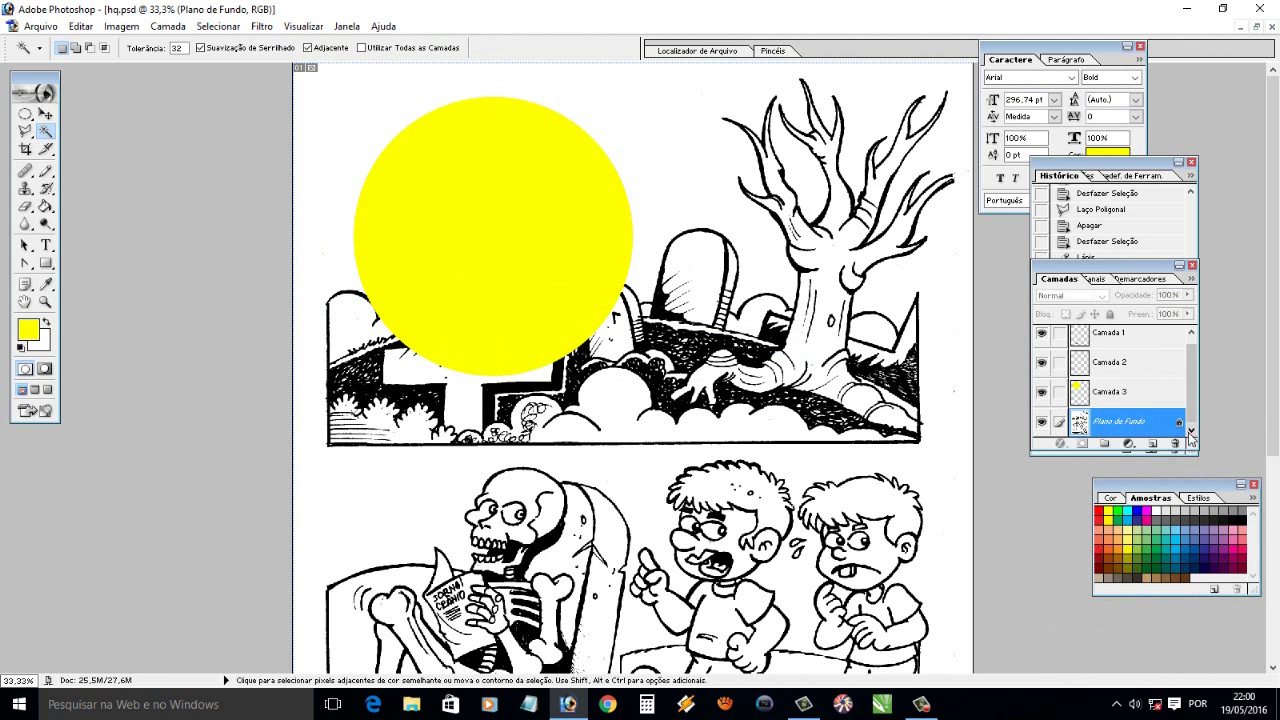
left_click_drag(1128, 425, 1135, 410)
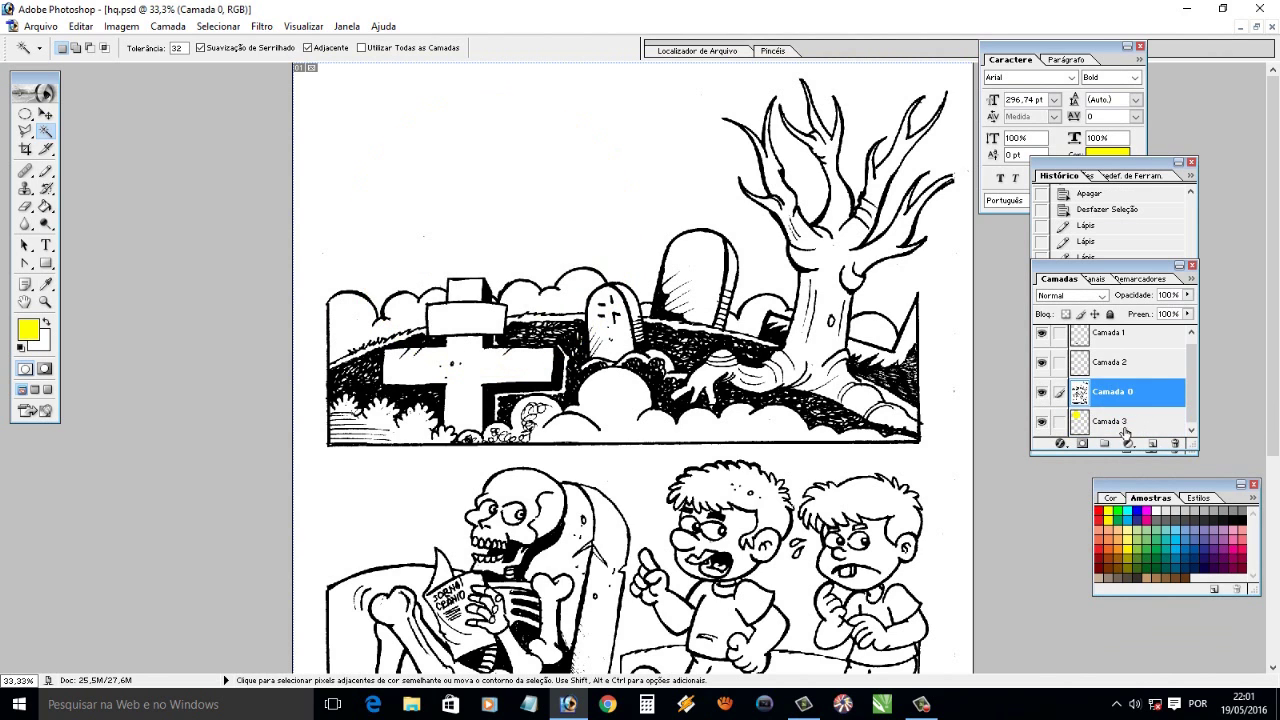
Select the line art's white areas and delete the old white page layer
left_click(203, 26)
left_click(228, 45)
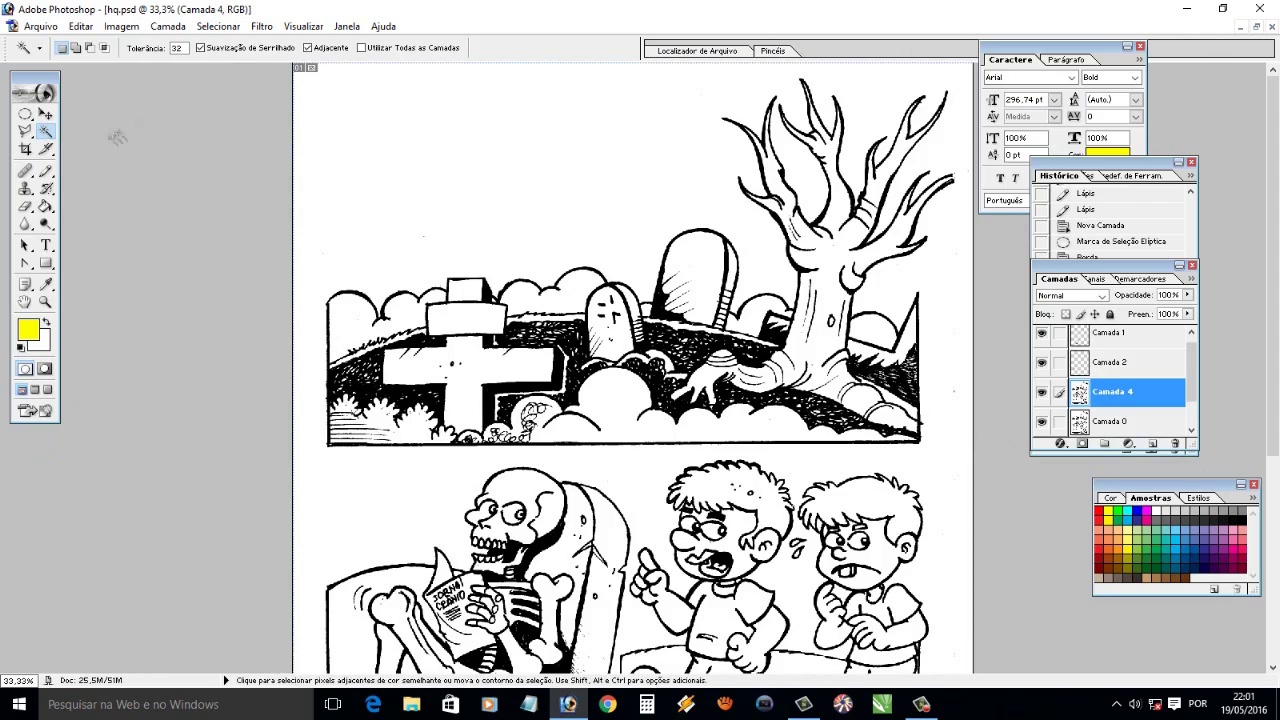
left_click(402, 191)
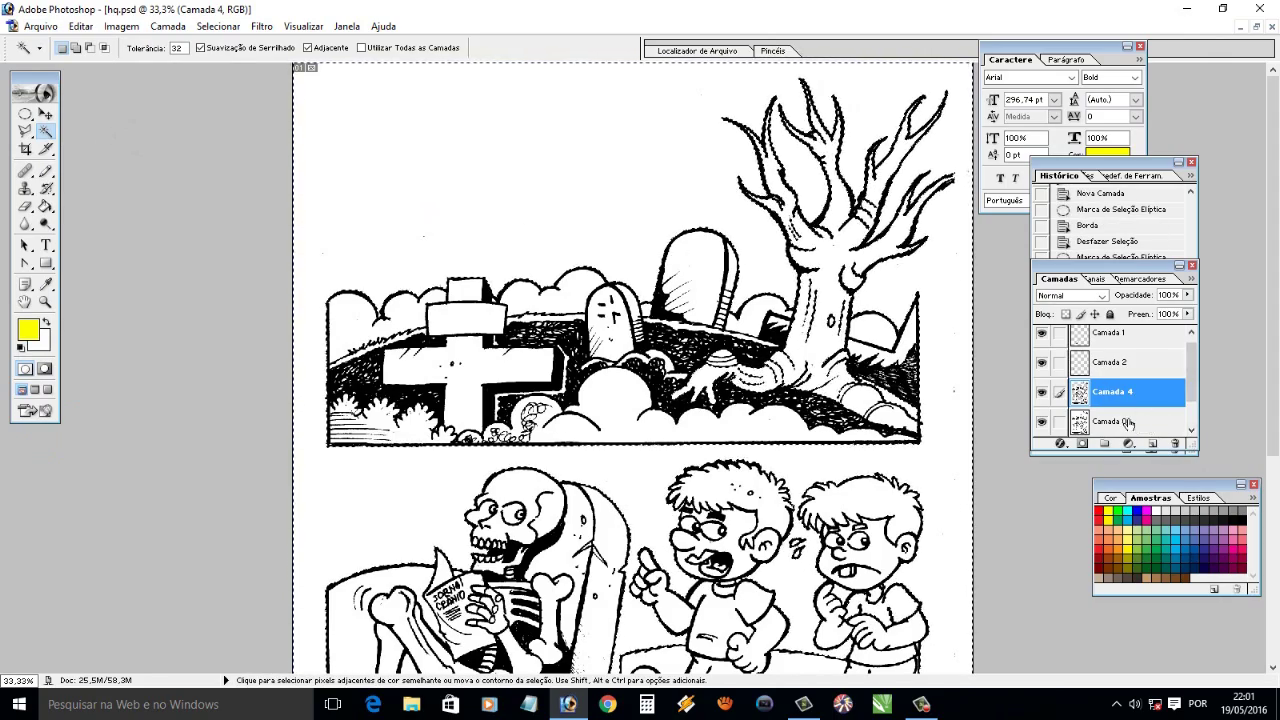
right_click(1110, 421)
left_click(1100, 491)
key("Return")
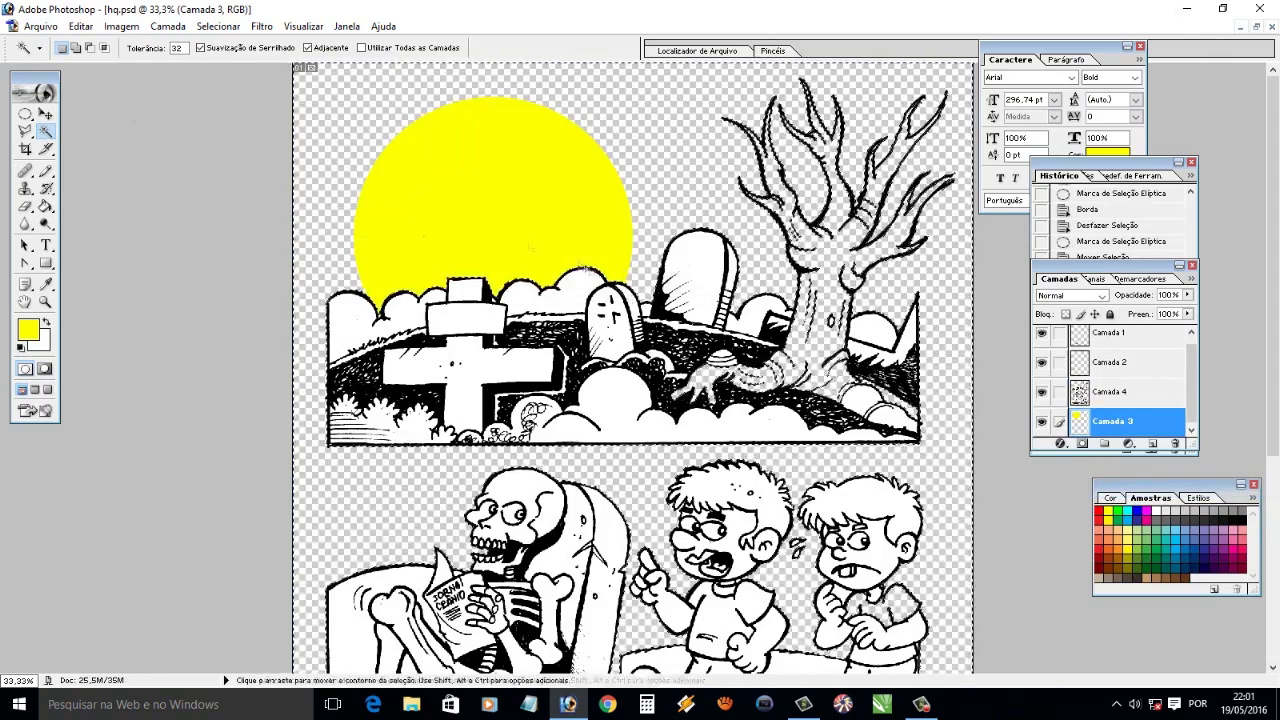
Nudge the yellow moon slightly right and down
key("v")
left_click_drag(508, 209, 532, 229)
key("z")
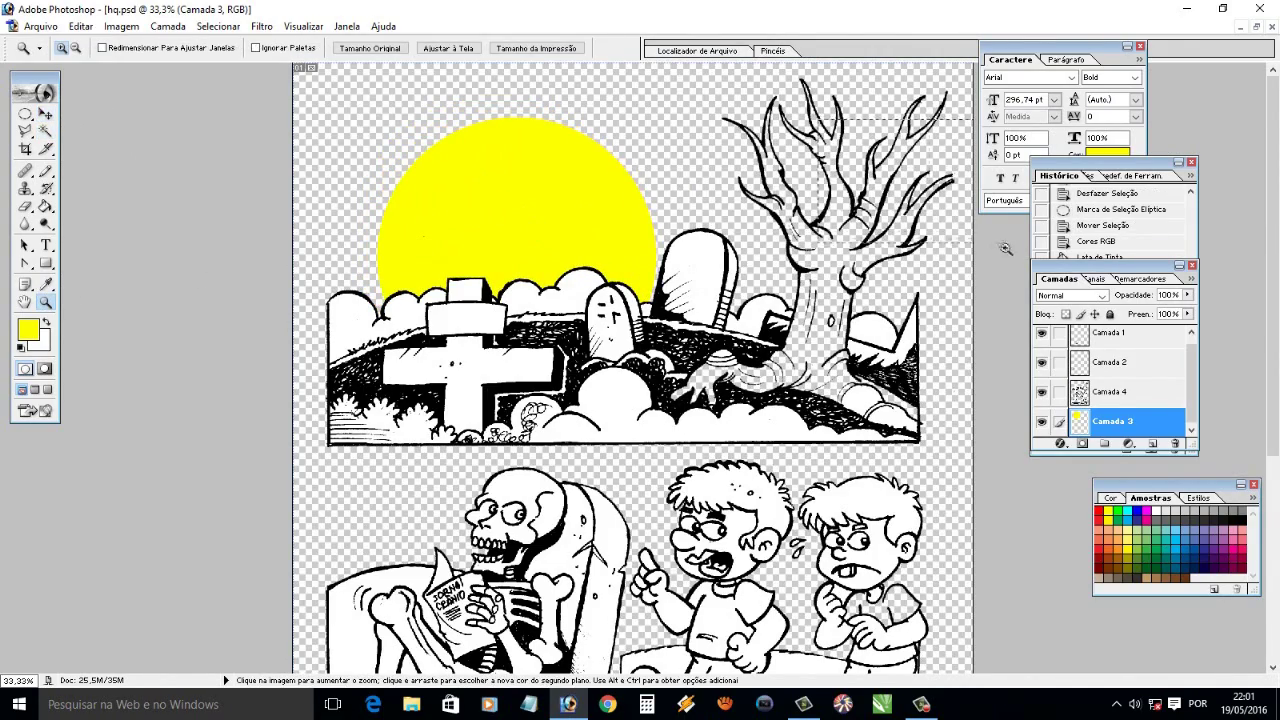
left_click(827, 143)
key("ctrl+0")
left_click(762, 125)
key("ctrl+0")
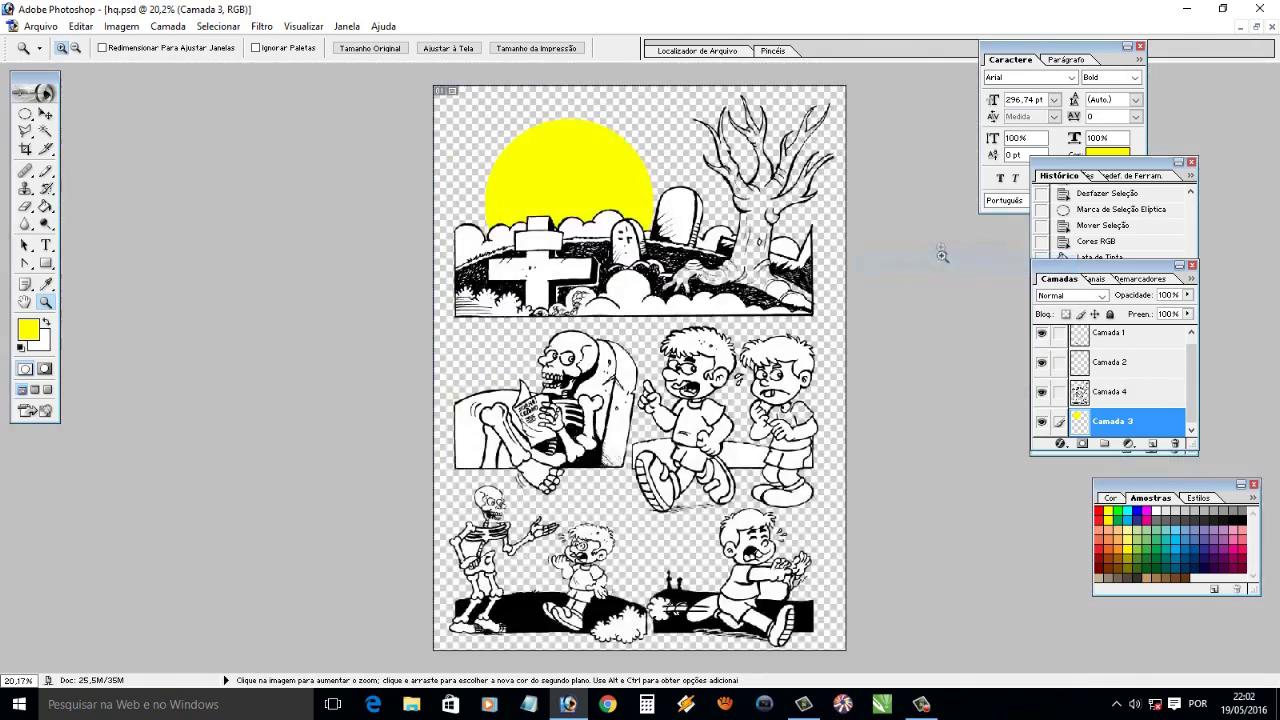
left_click(797, 135)
key("ctrl+0")
left_click_drag(440, 106, 908, 332)
left_click_drag(1152, 163, 950, 244)
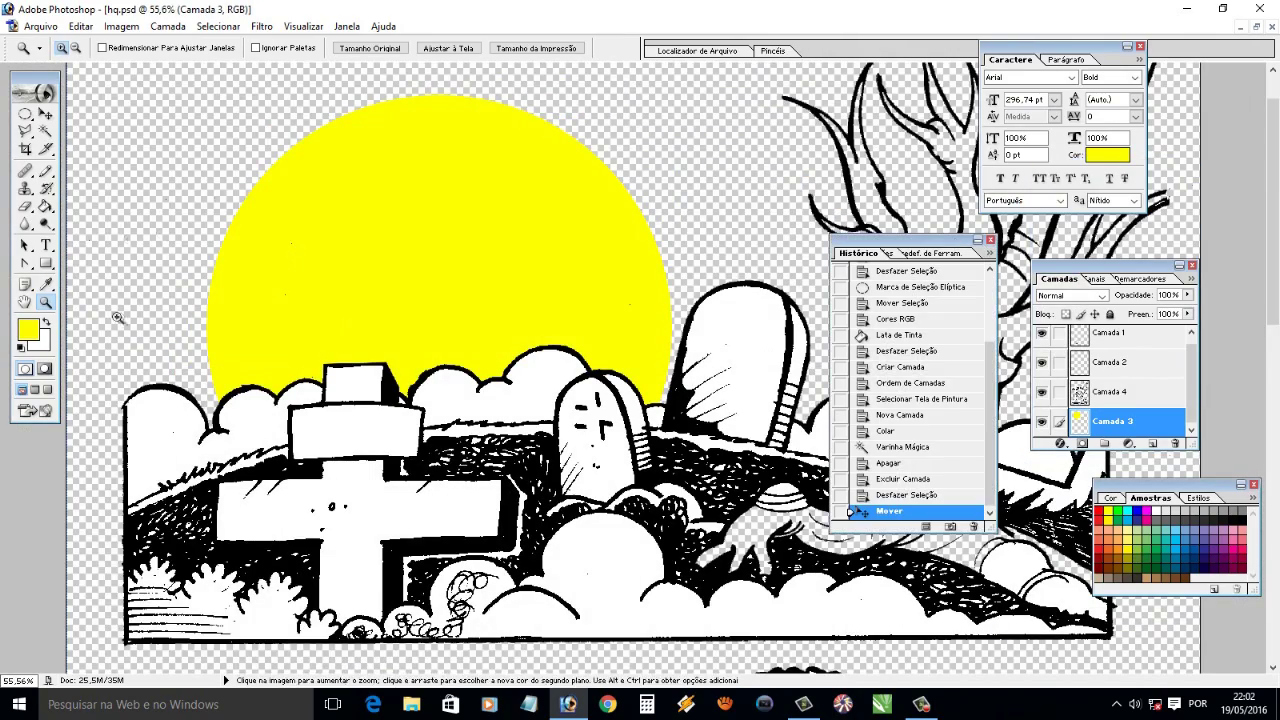
Touch up the line art layer with a black 10 px brush
left_click(1110, 391)
key("d")
key("b")
left_click(107, 48)
left_click(40, 203)
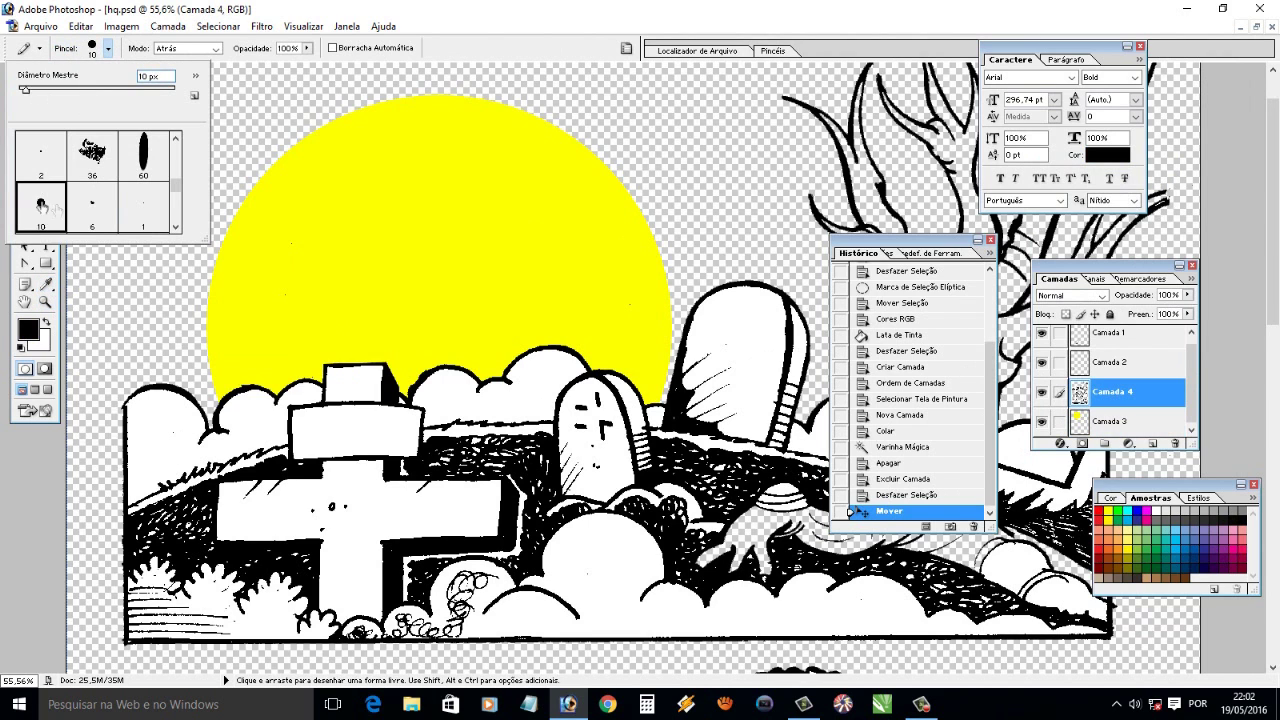
left_click(1166, 196)
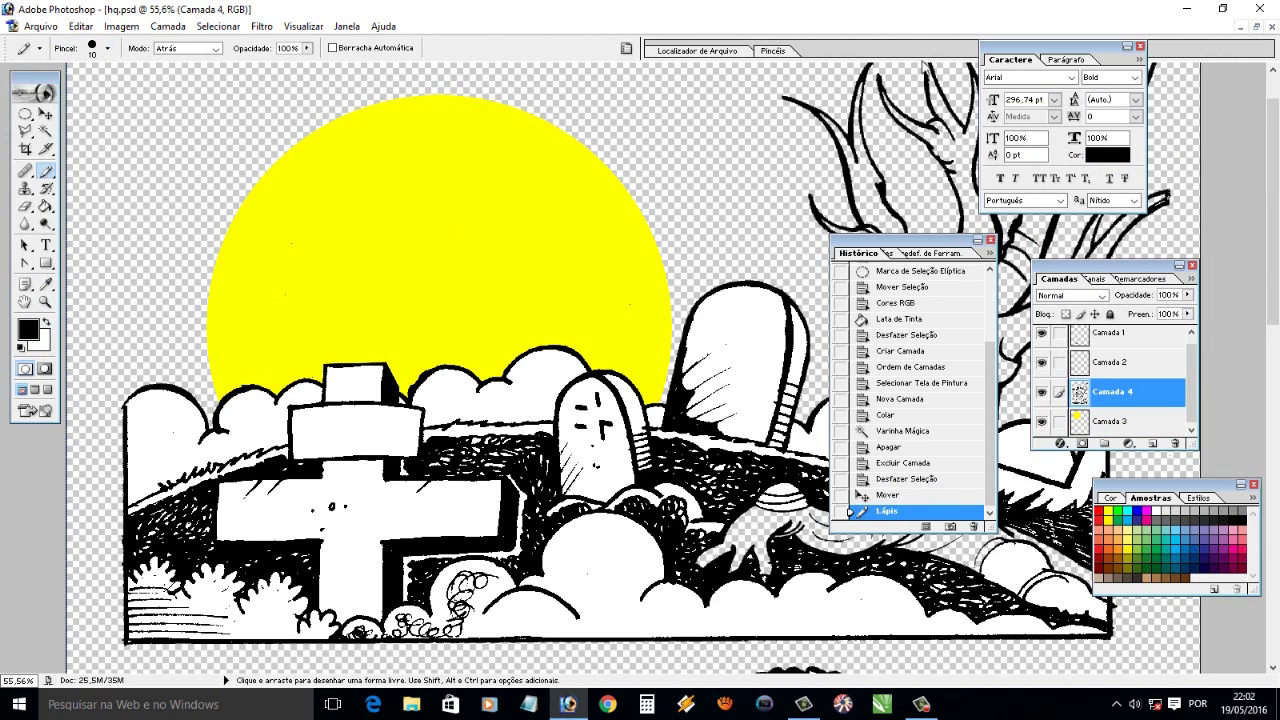
Add new empty layer Camada 5 and order it beneath the moon's Camada 3
key("ctrl+minus")
key("ctrl+minus")
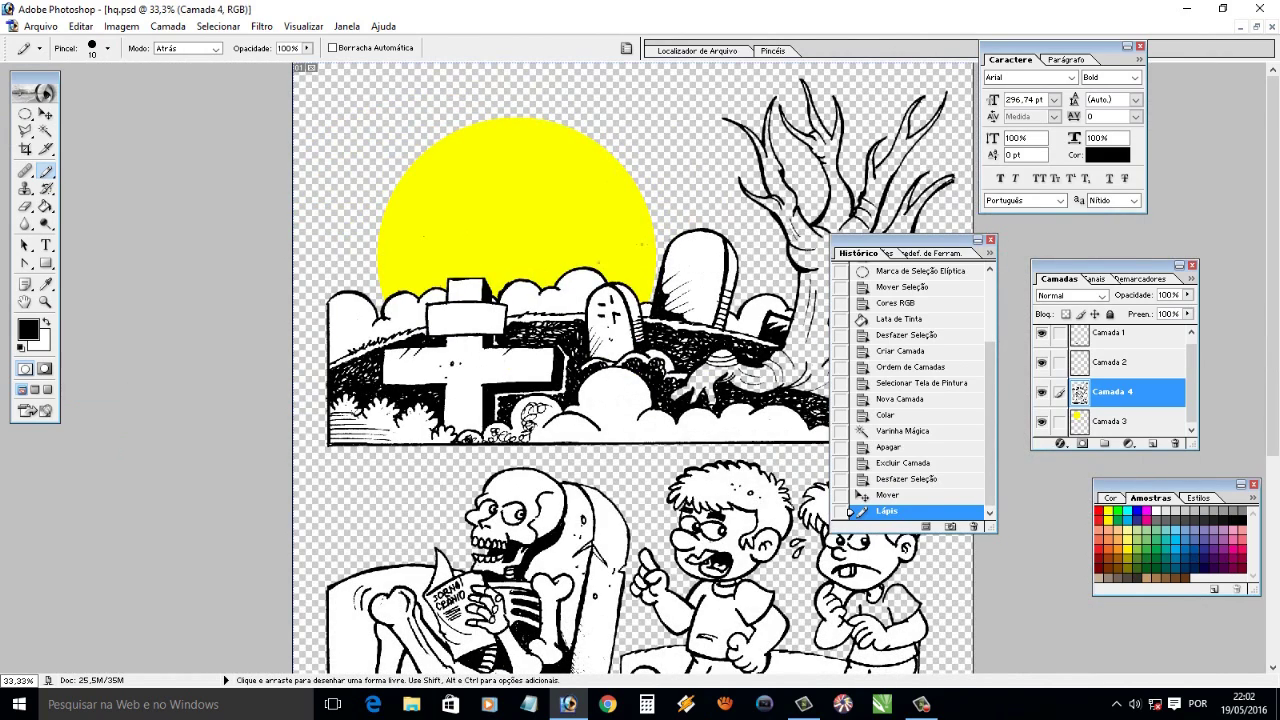
key("ctrl+minus")
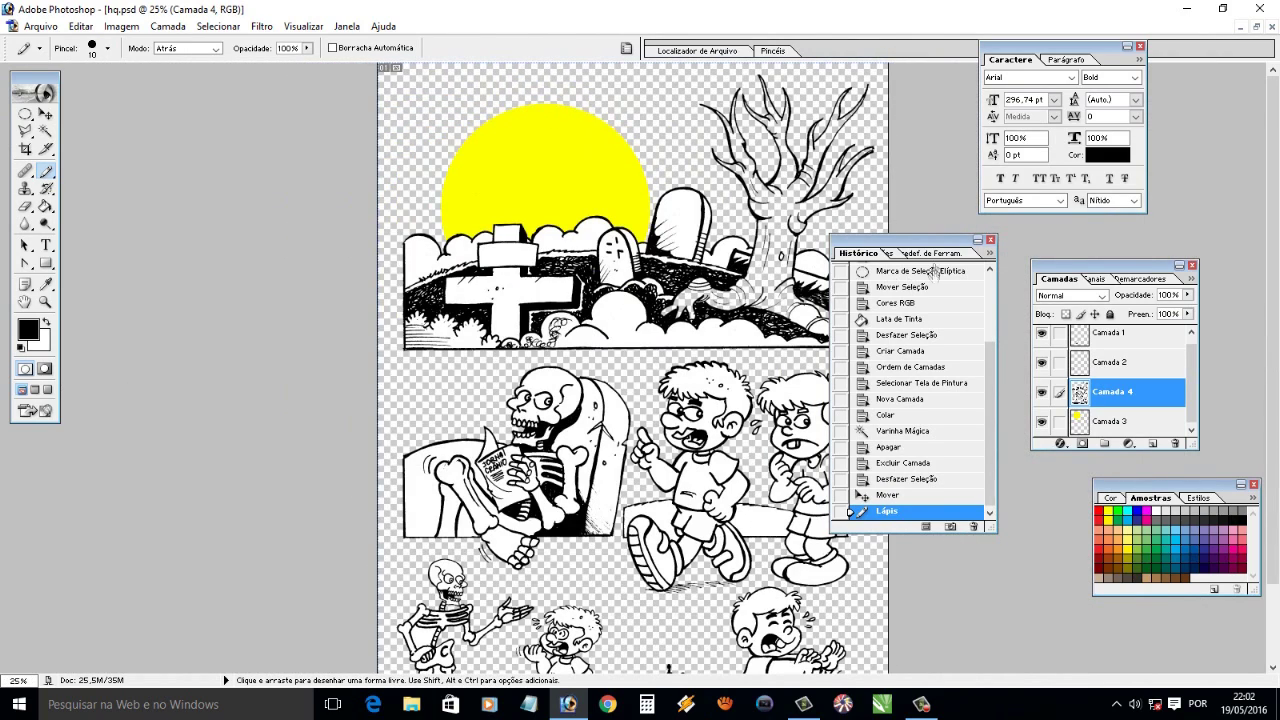
left_click_drag(890, 258, 239, 269)
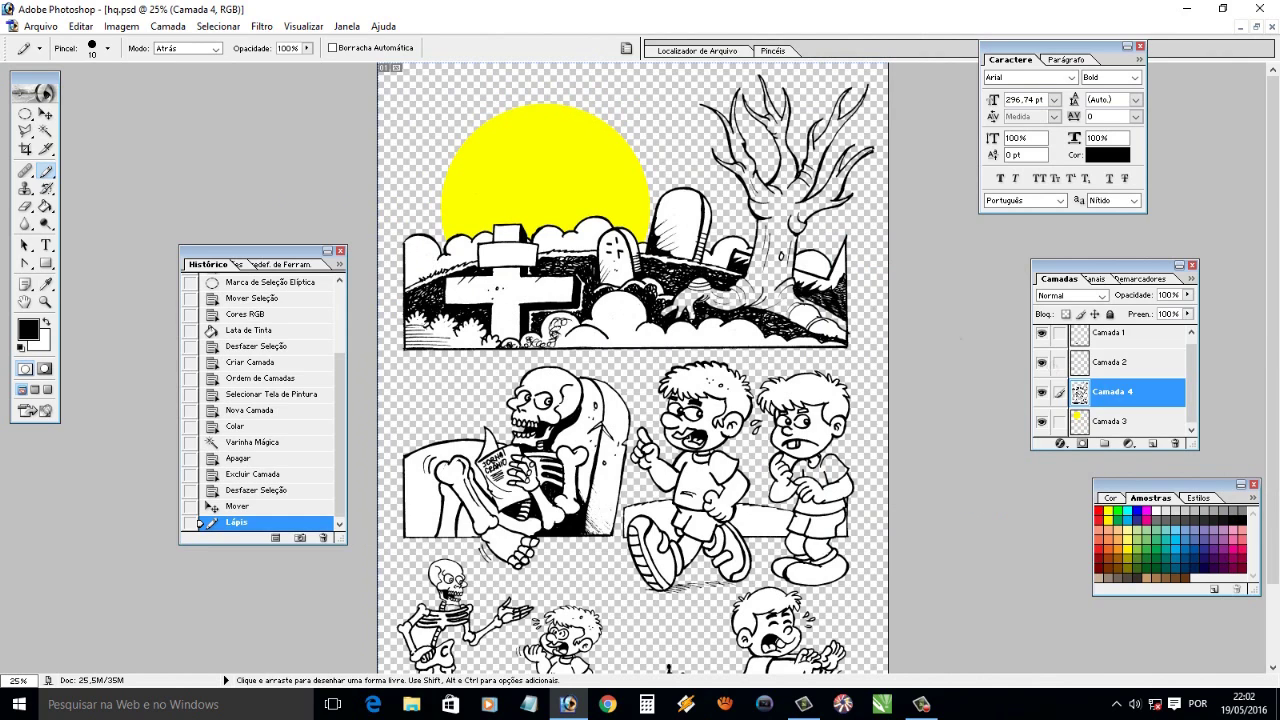
left_click(1152, 443)
left_click_drag(1133, 398, 1130, 440)
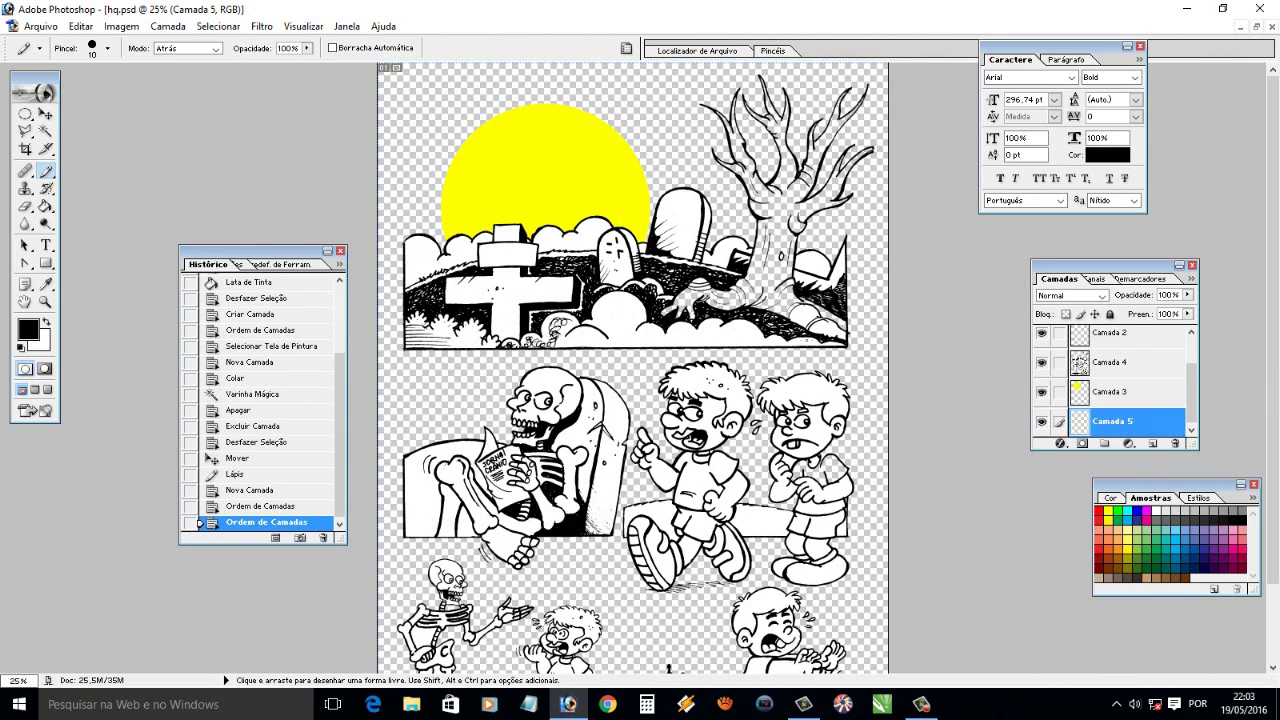
Select the top panel's sky with a rectangle and fill it dark navy blue
left_click_drag(25, 114, 110, 113)
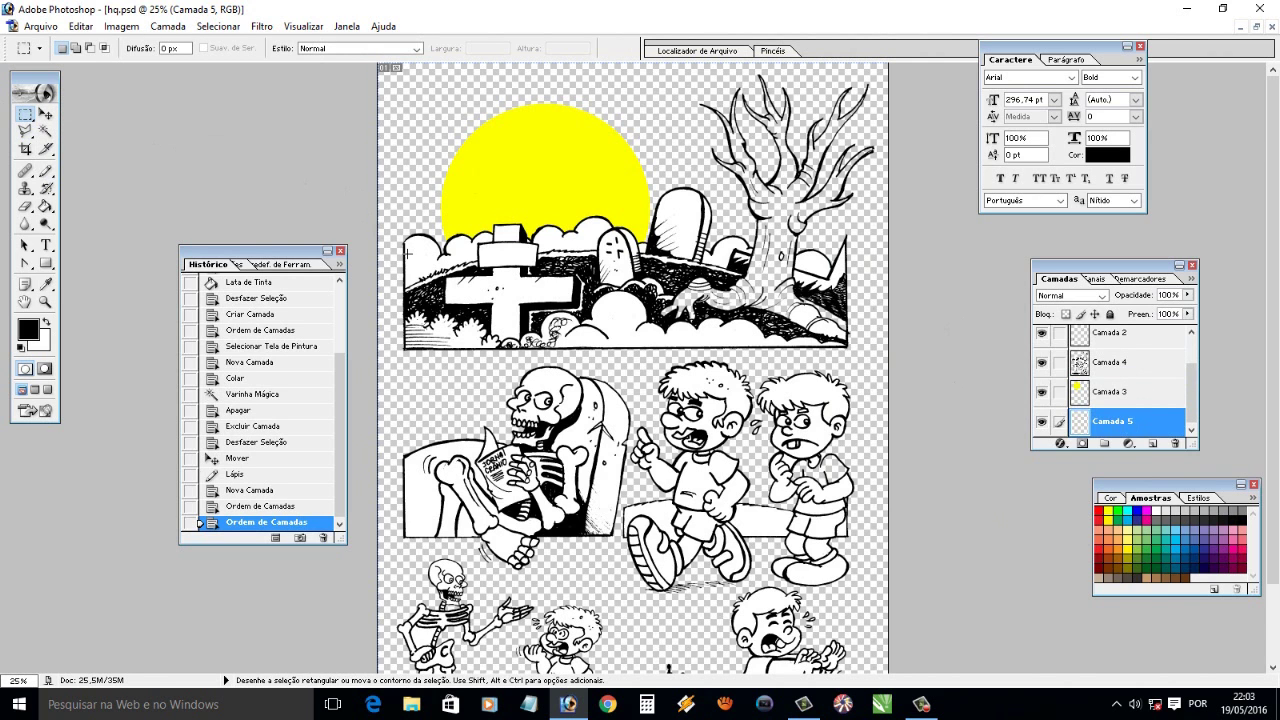
left_click_drag(405, 249, 848, 77)
key("Down")
key("Down")
key("Down")
key("Down")
key("Down")
key("Down")
key("Down")
key("Down")
left_click(1160, 566)
left_click(45, 206)
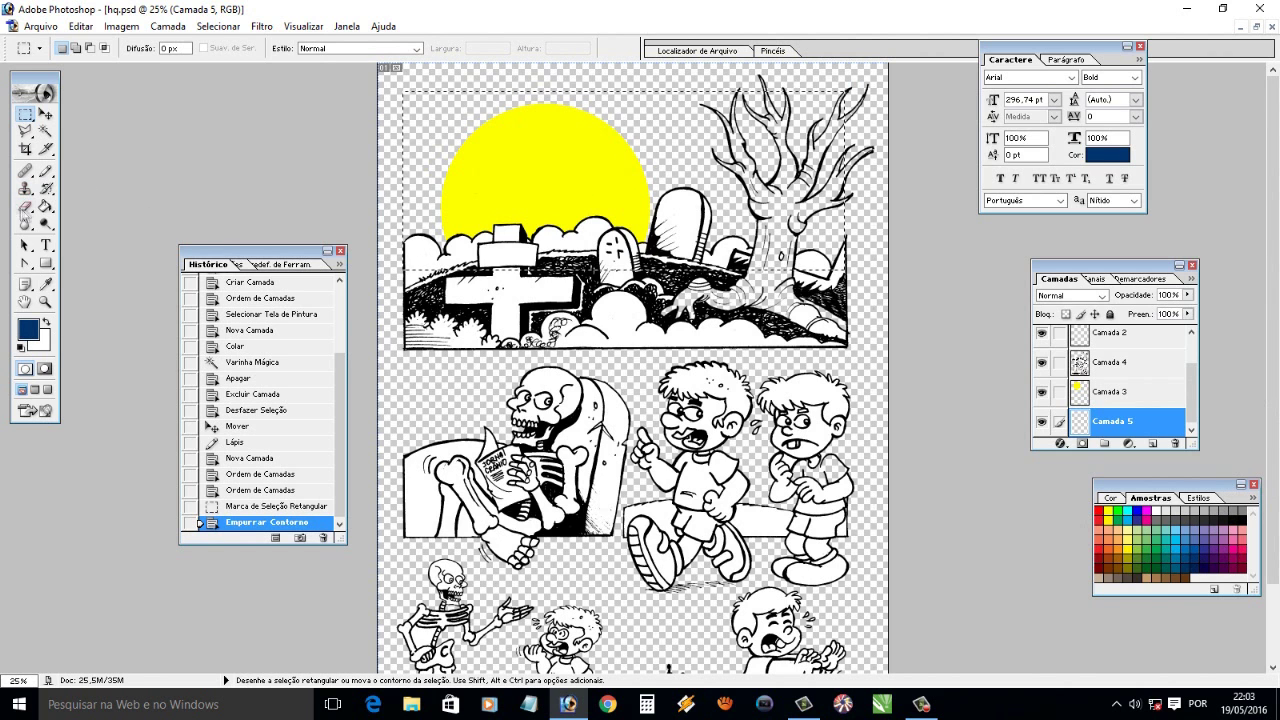
left_click(438, 176)
Dot a white star into the sky with the Pencil, enlarging it to 27 px
left_click(45, 131)
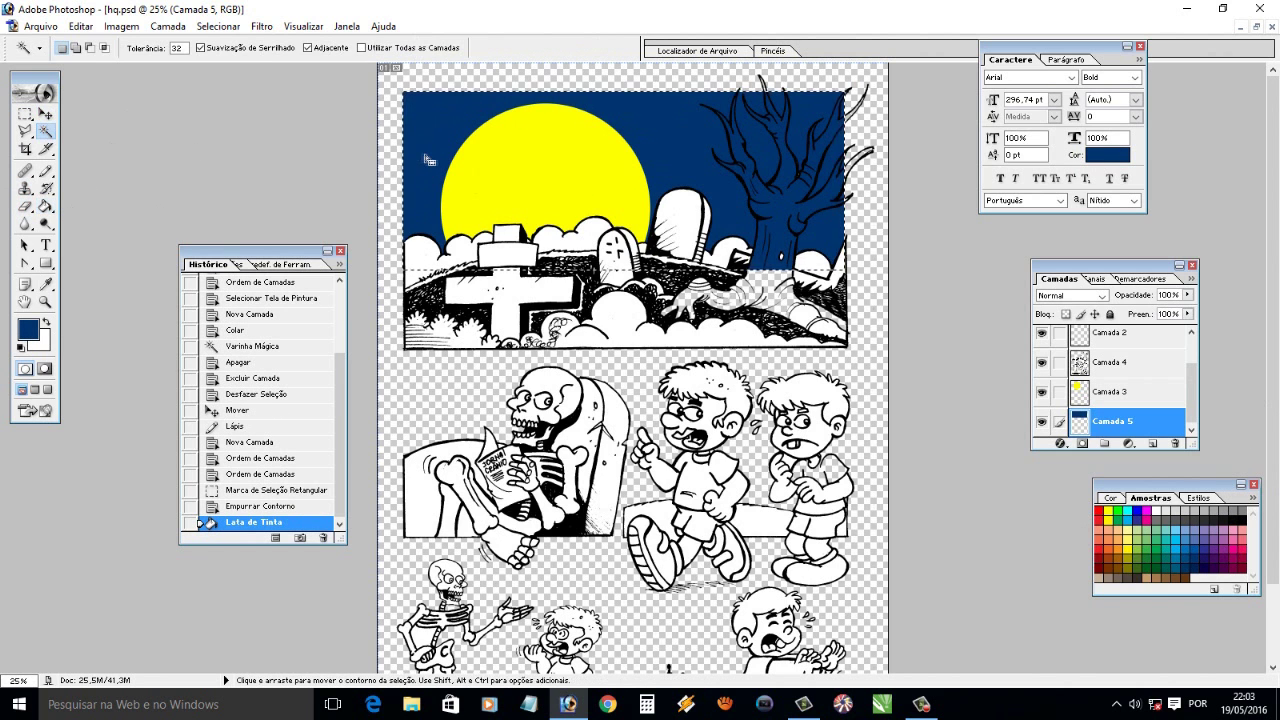
left_click(45, 170)
left_click(1157, 512)
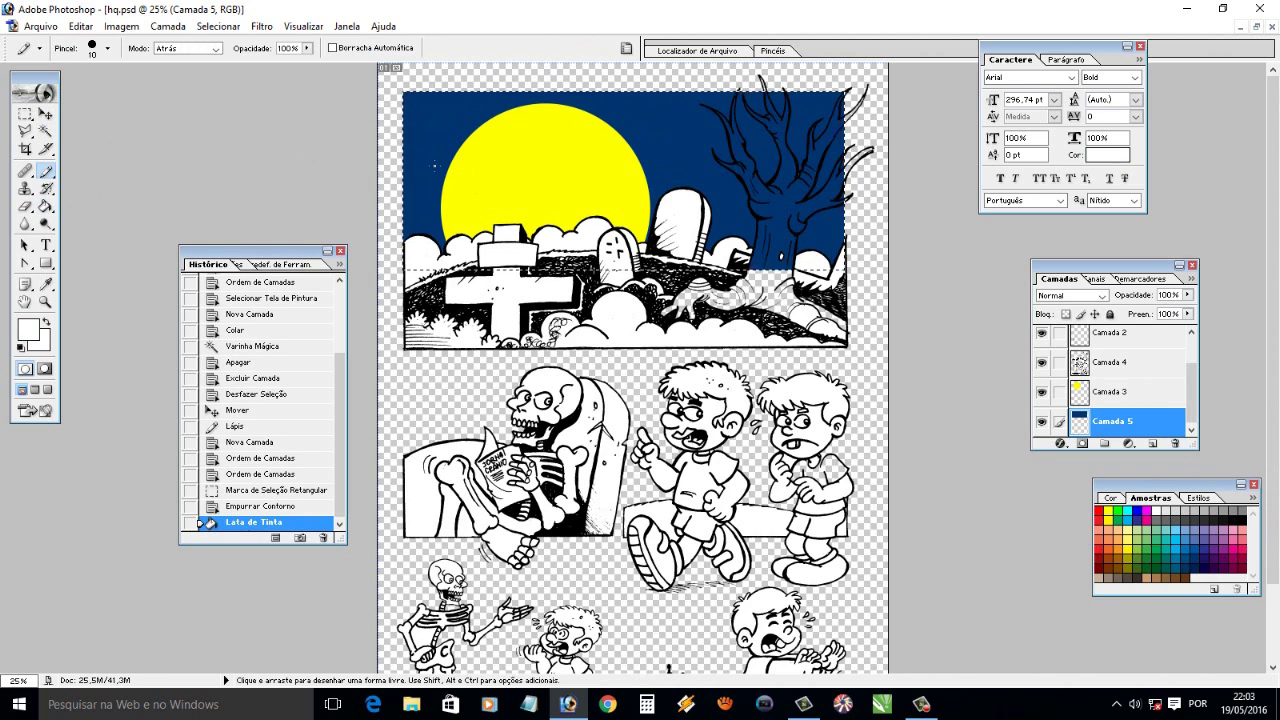
left_click_drag(416, 270, 512, 270)
left_click(107, 47)
left_click_drag(32, 89, 38, 89)
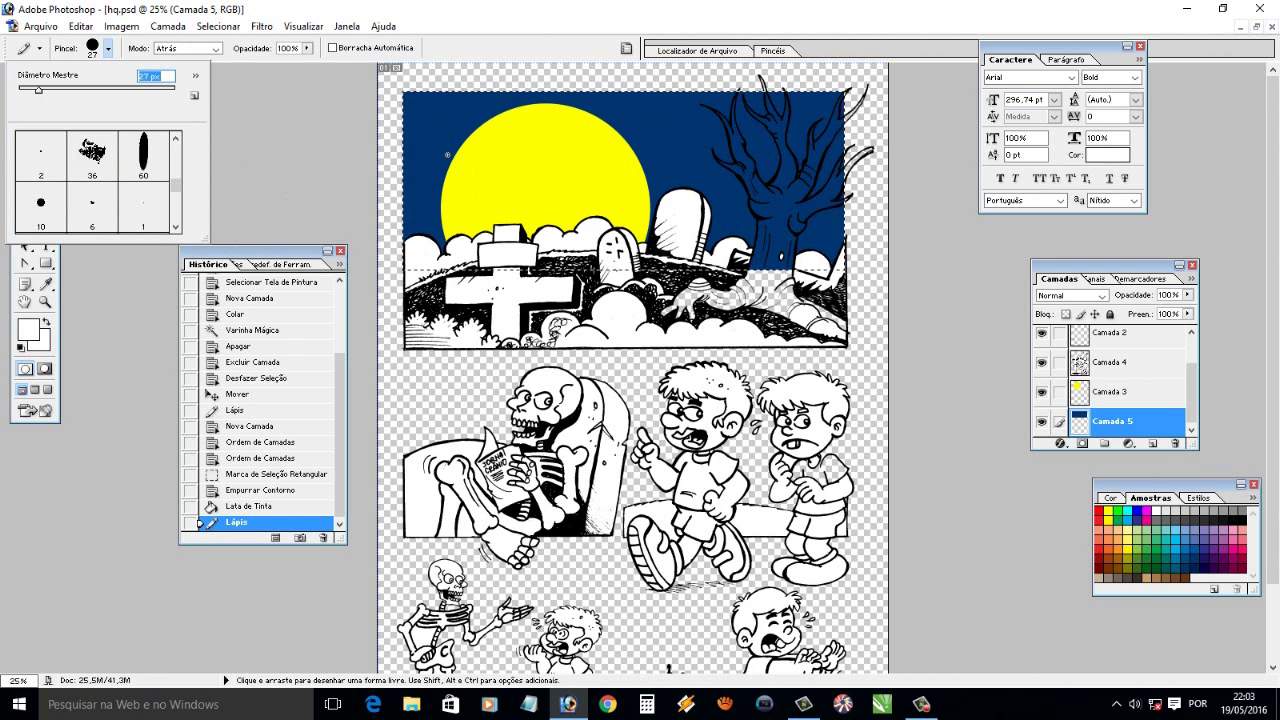
Switch to the Brush tool and restore the default brush set after trying other brush sets
left_click(441, 151)
key("shift+b")
left_click(107, 47)
mouse_move(175, 185)
left_mouse_down()
mouse_move(180, 157)
mouse_move(180, 213)
left_mouse_up()
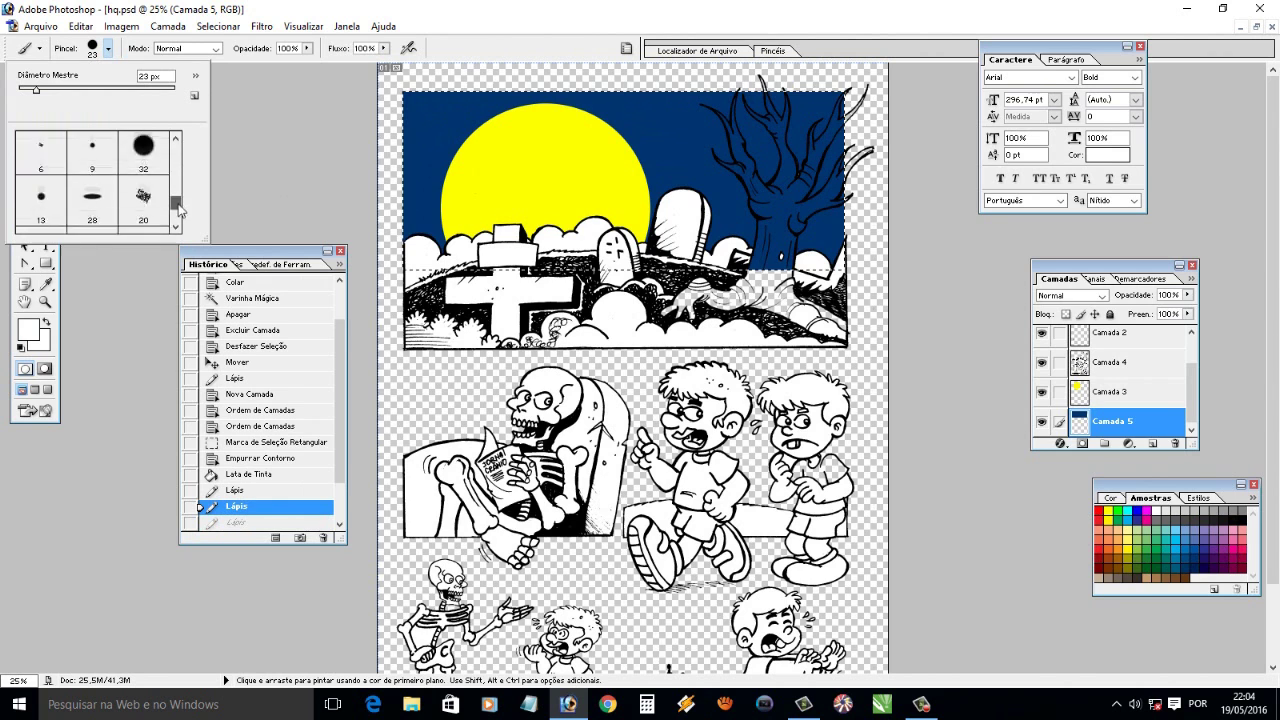
left_click(196, 76)
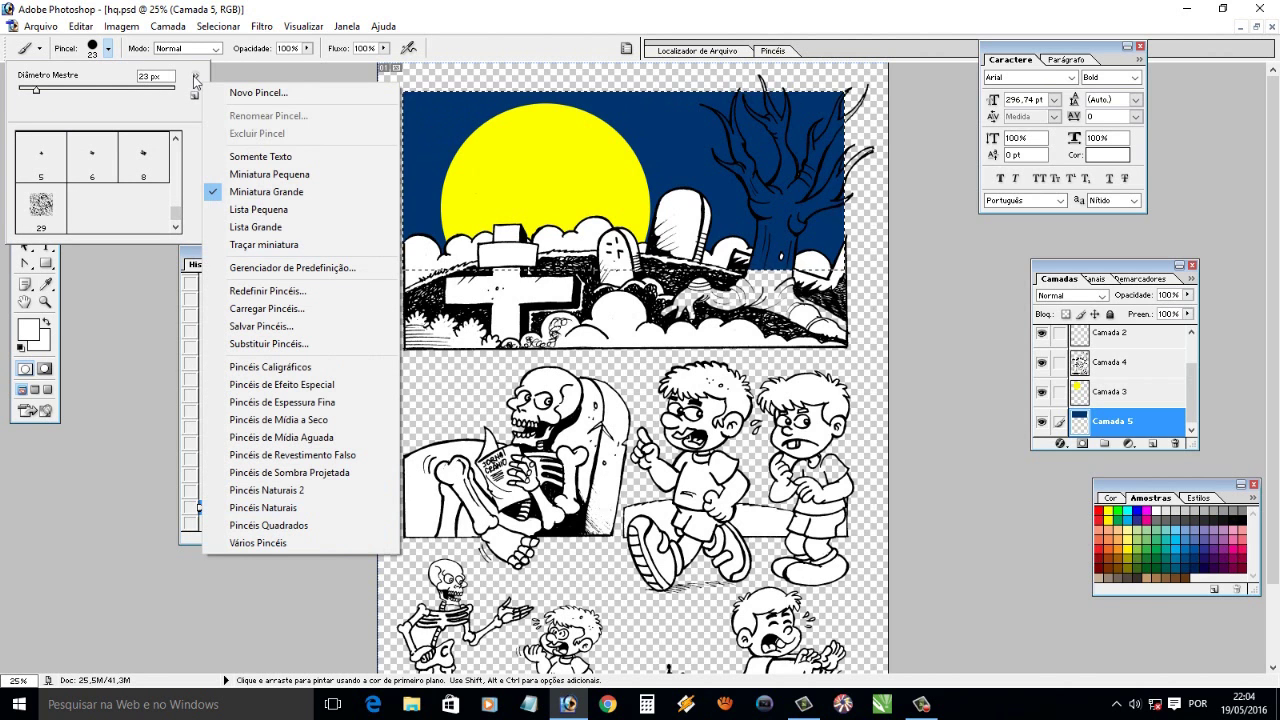
left_click(267, 308)
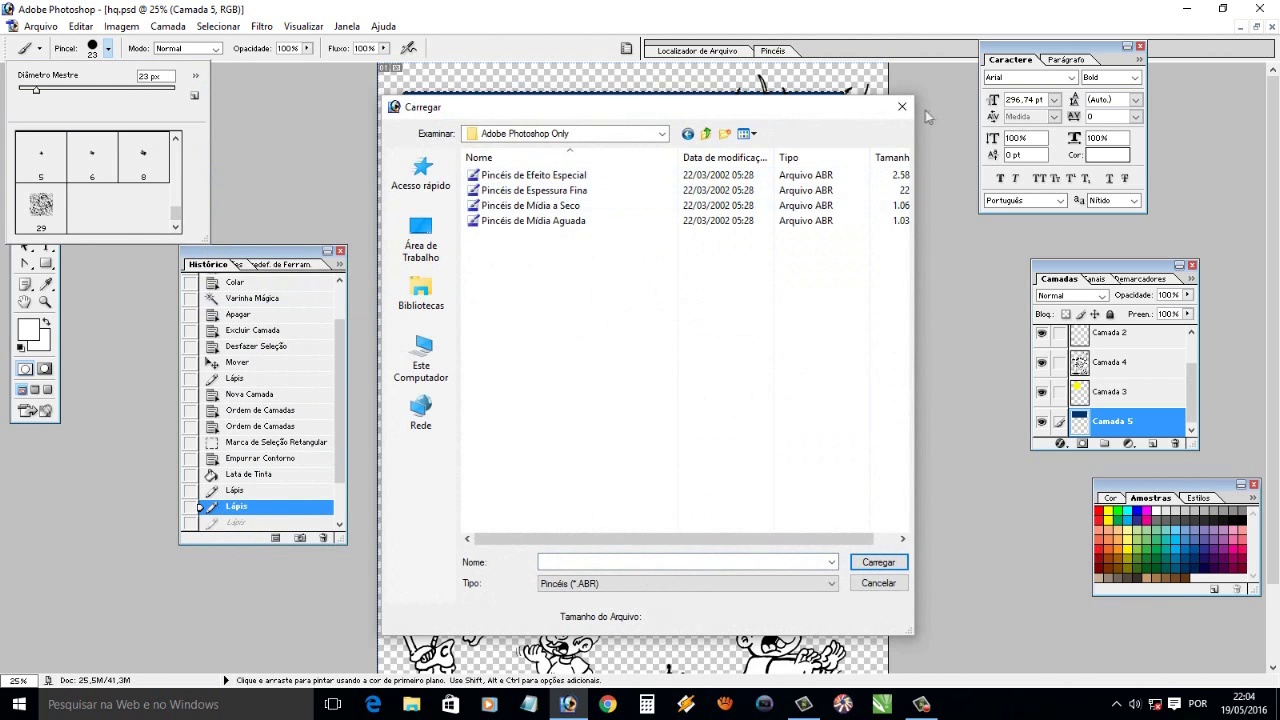
left_click(896, 102)
left_click(194, 77)
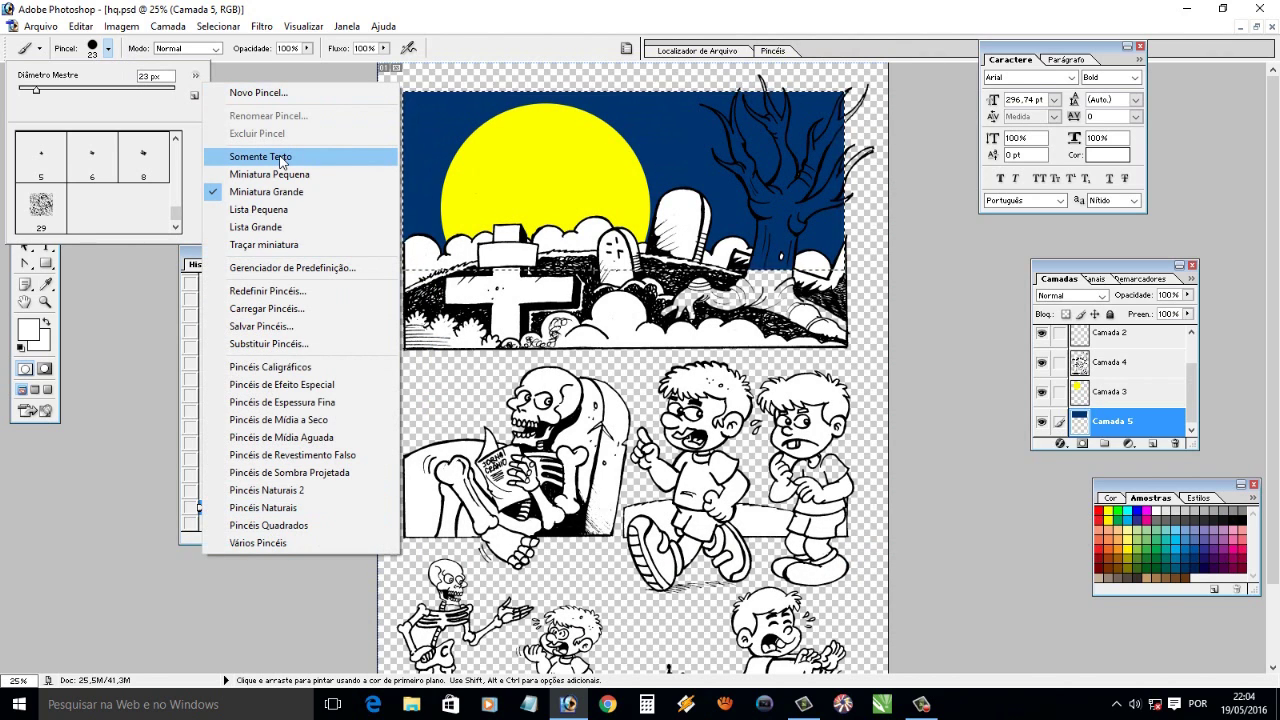
left_click(290, 472)
key("Return")
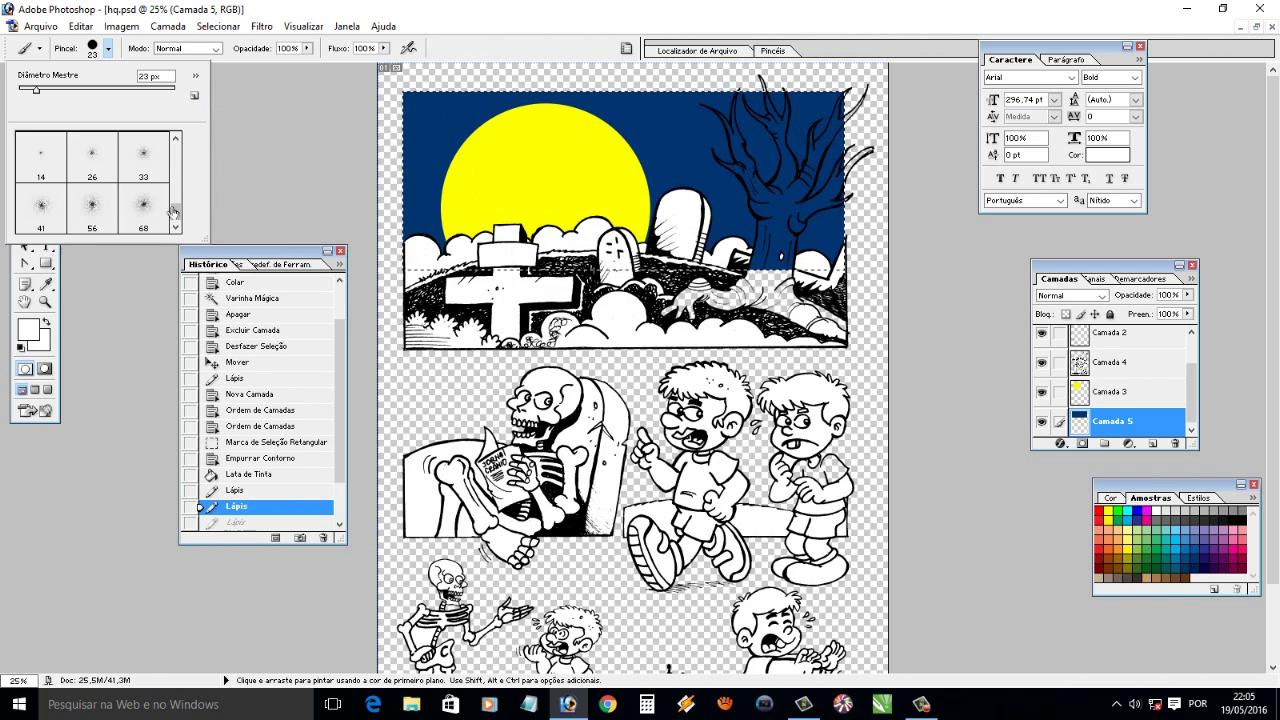
left_click(195, 76)
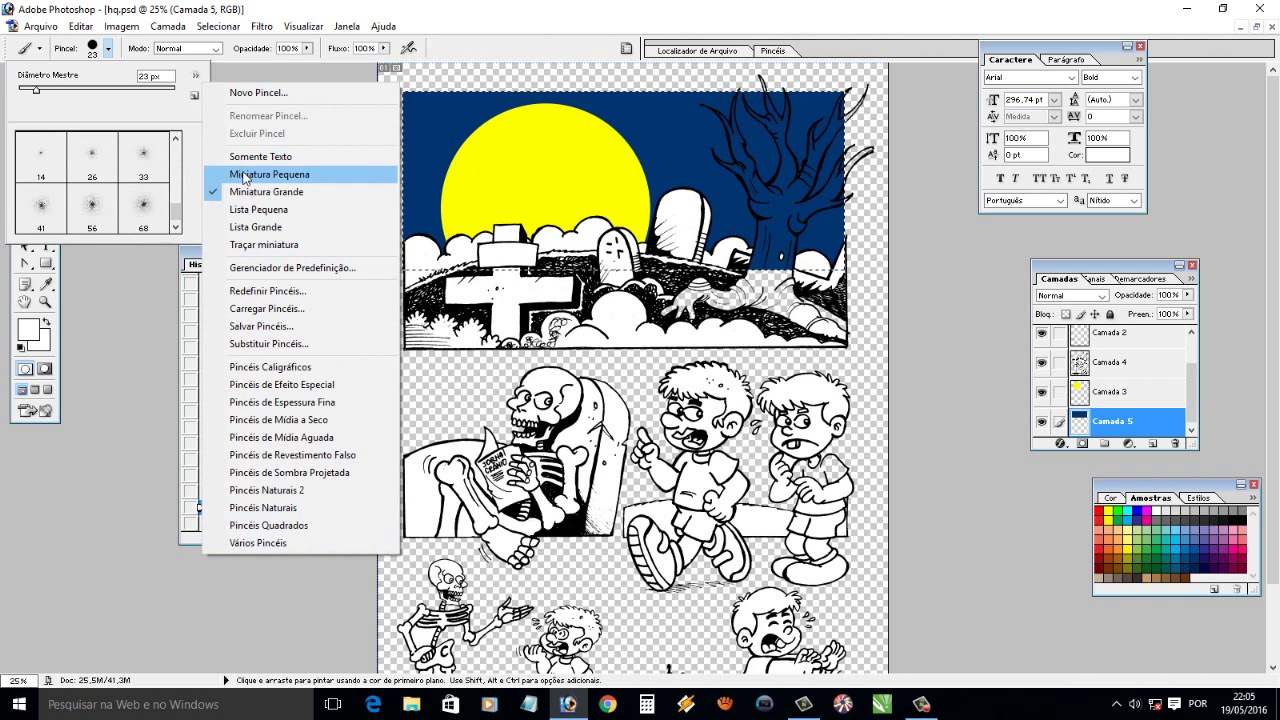
left_click(263, 290)
left_click(571, 296)
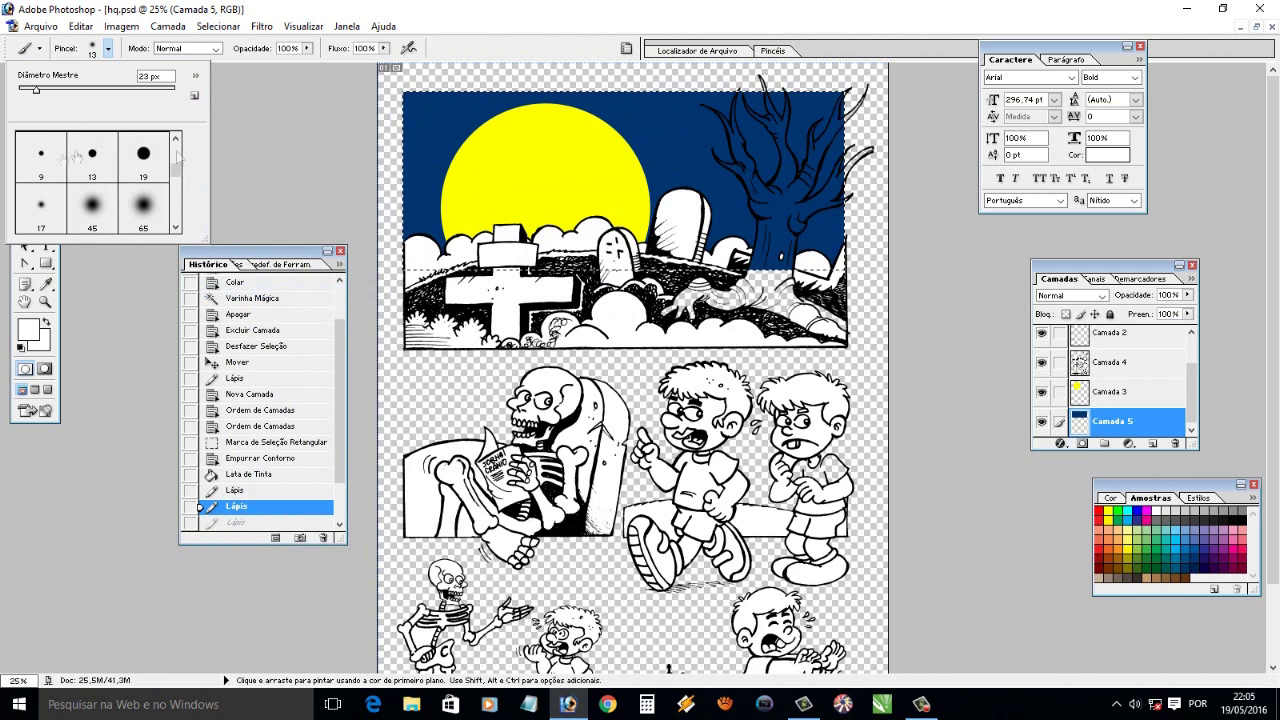
Dab white stars across the navy sky with a small round brush tip
left_click(420, 208)
left_click(432, 180)
left_click(428, 160)
left_click(438, 147)
left_click(445, 121)
left_click(425, 118)
left_click(470, 102)
left_click(490, 104)
left_click(633, 118)
left_click(639, 123)
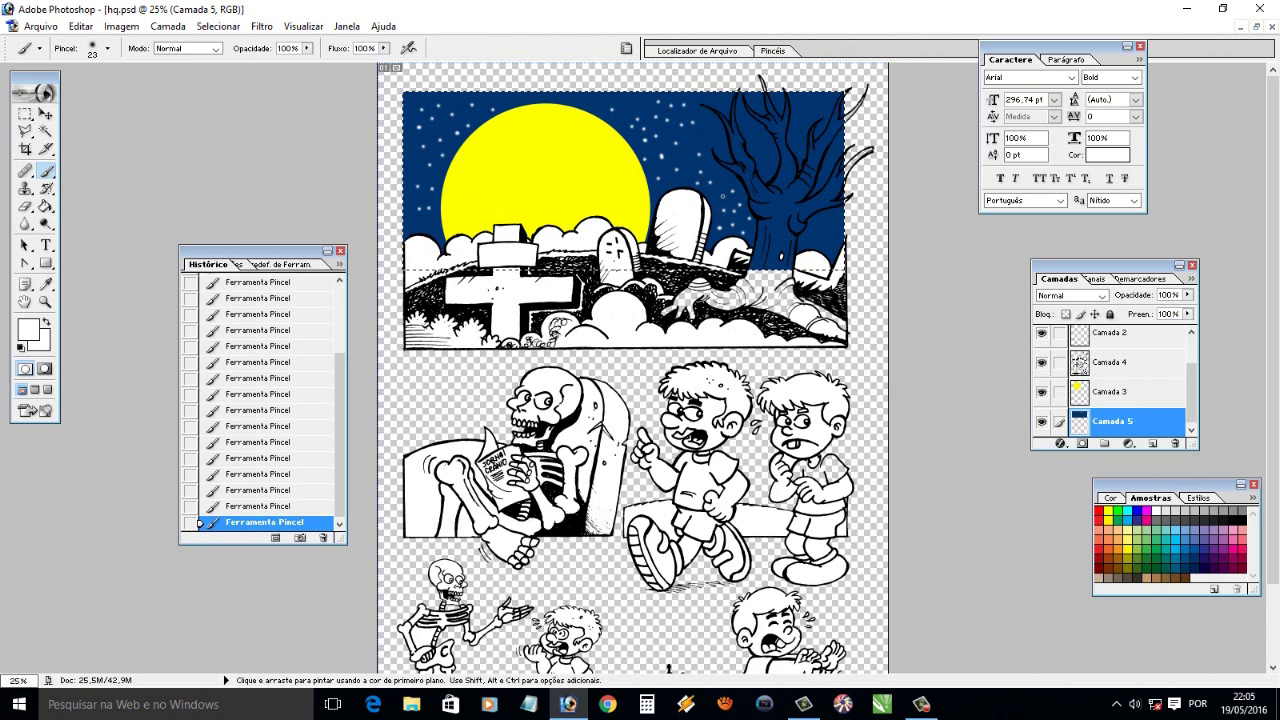
left_click(772, 169)
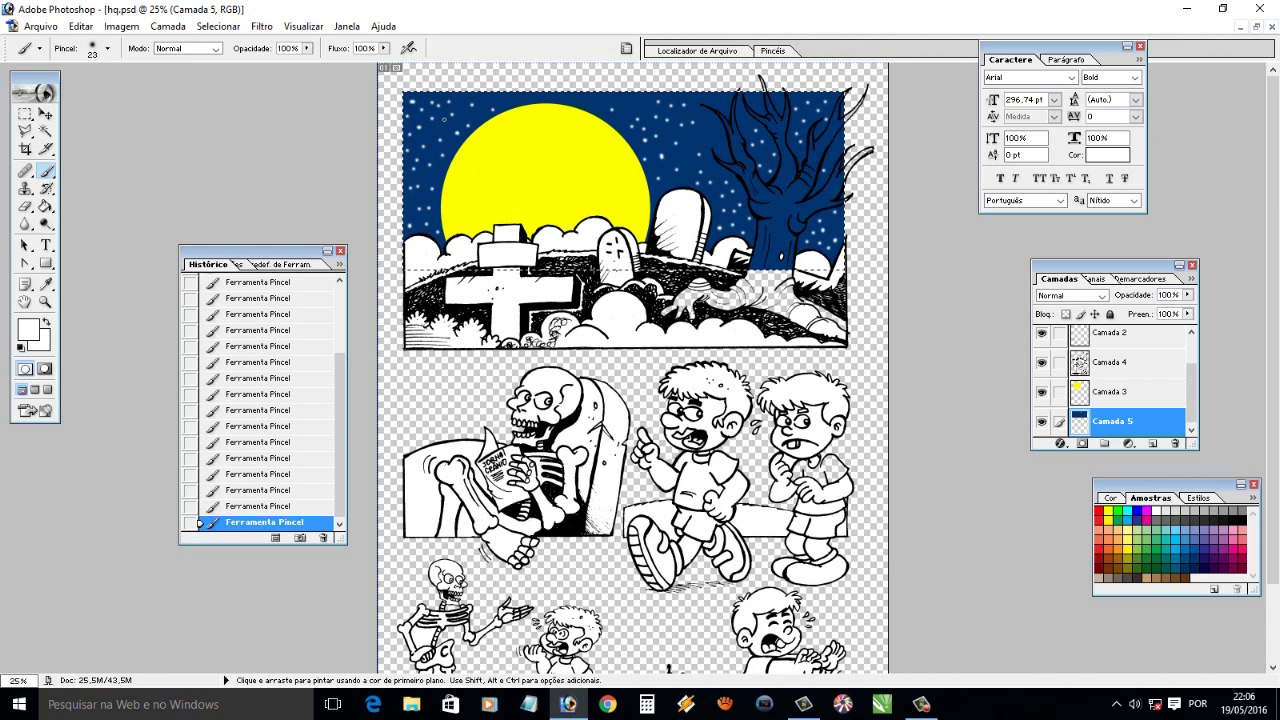
left_click(508, 102)
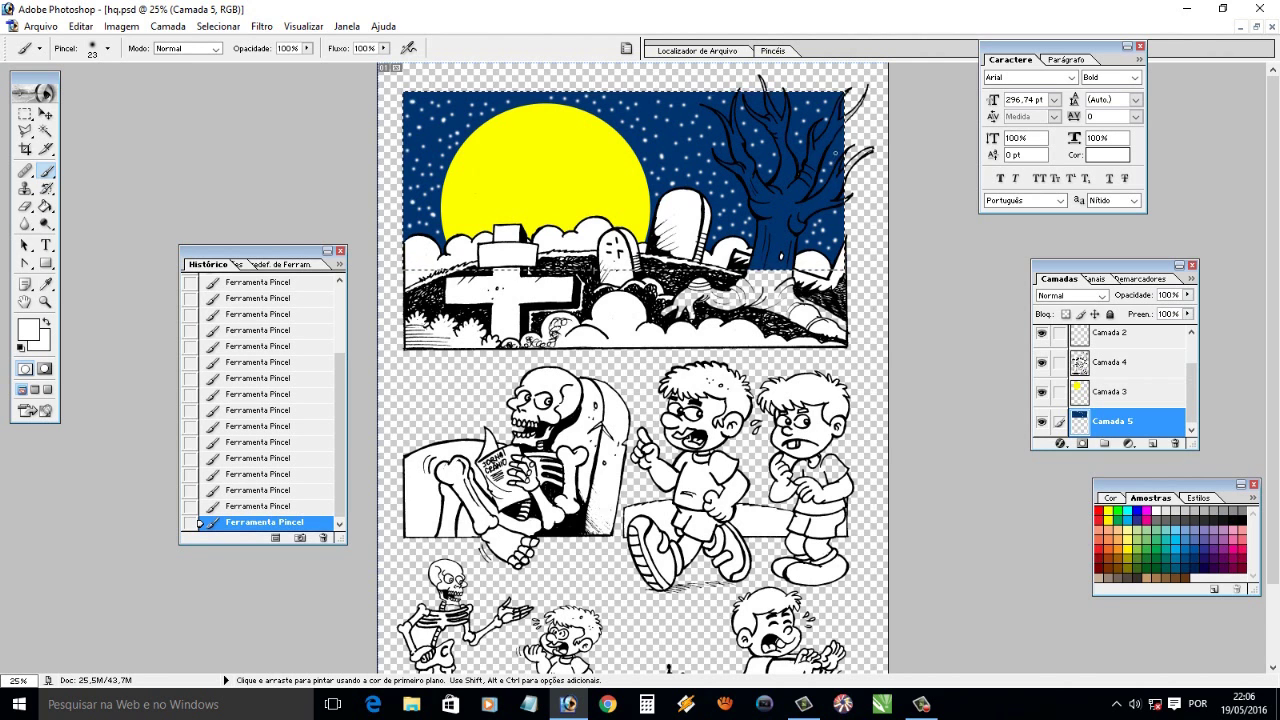
left_click(1112, 391)
Give the moon on Camada 3 a widened Outer Glow style, then deselect
right_click(1112, 391)
left_click(1085, 375)
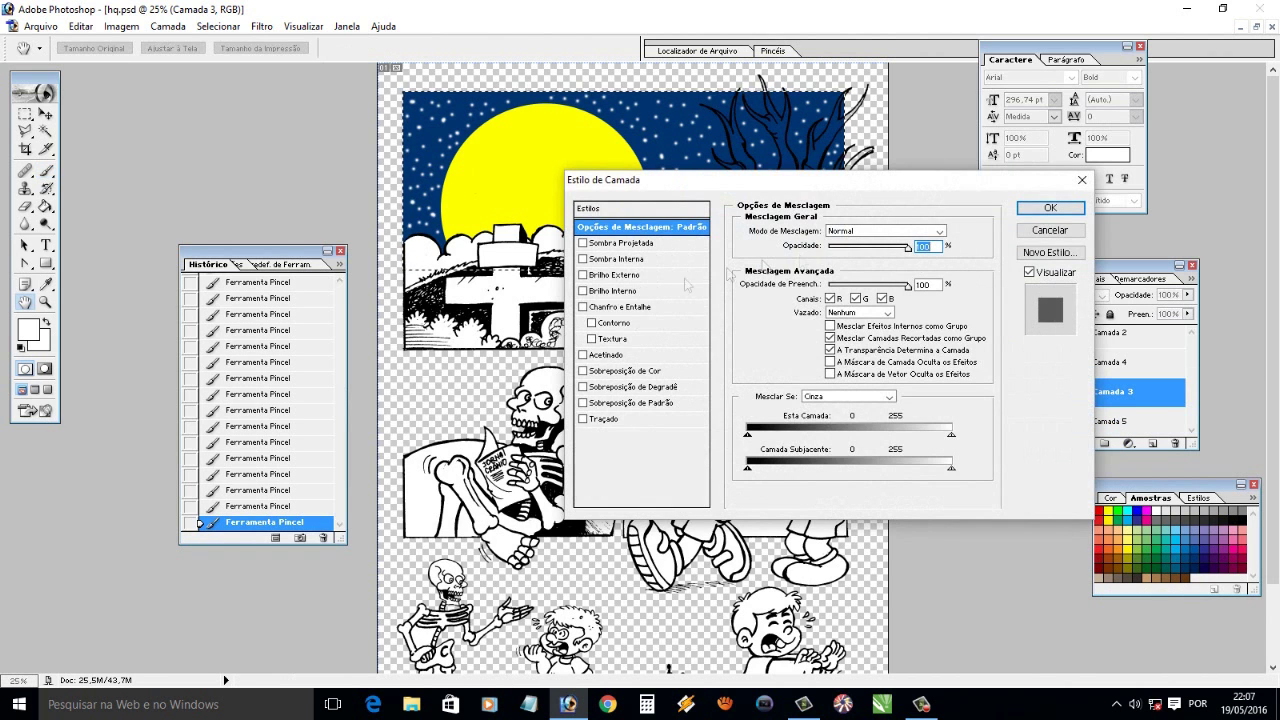
left_click(594, 276)
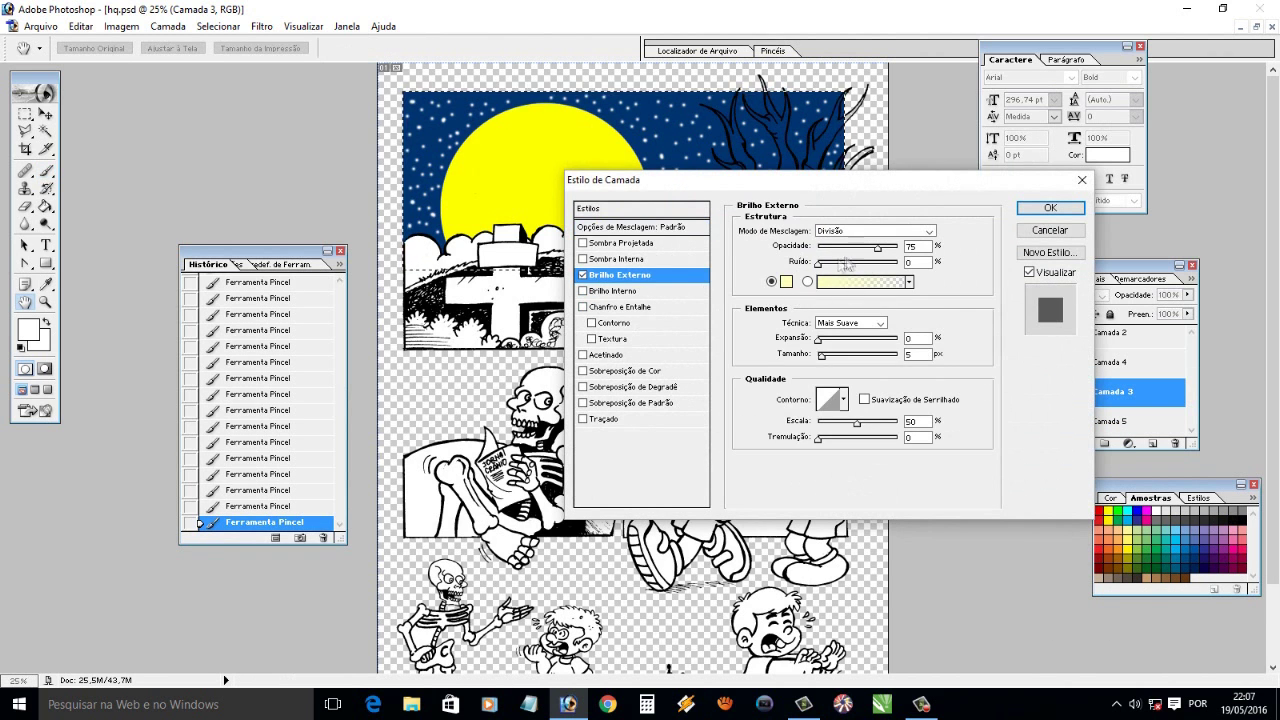
left_click_drag(821, 354, 872, 364)
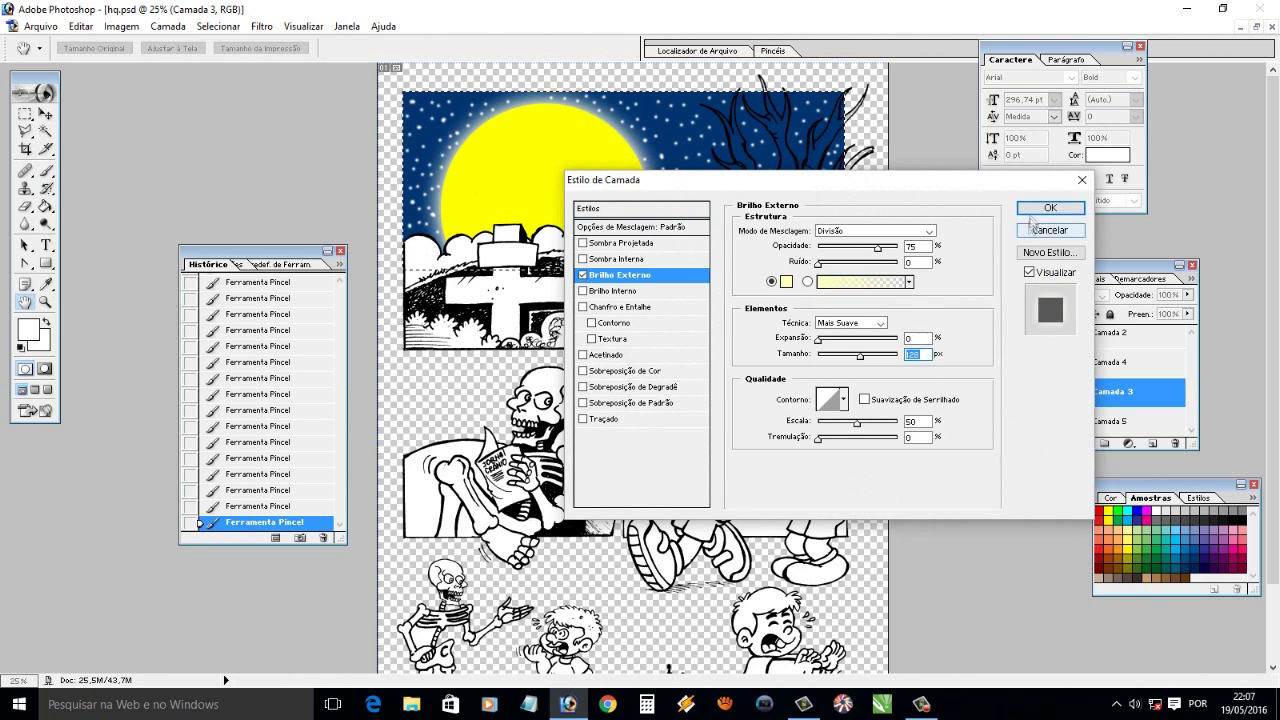
left_click(1050, 208)
left_click(45, 131)
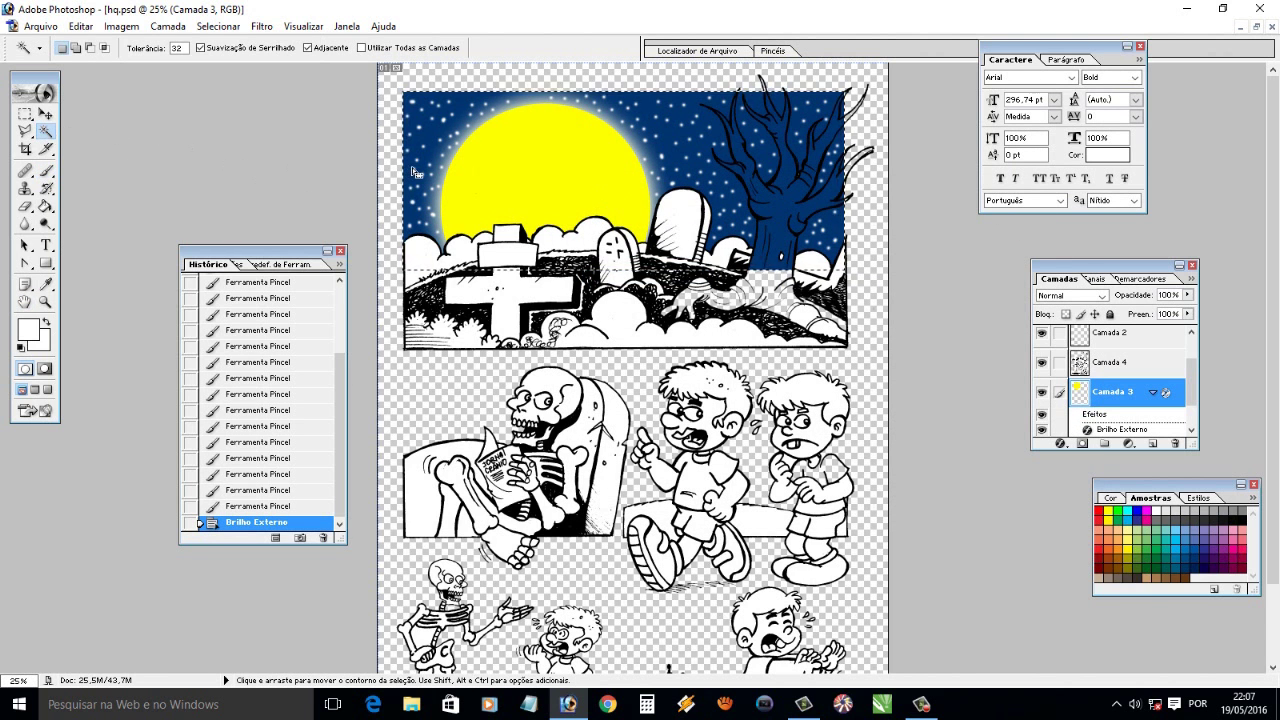
key("ctrl+d")
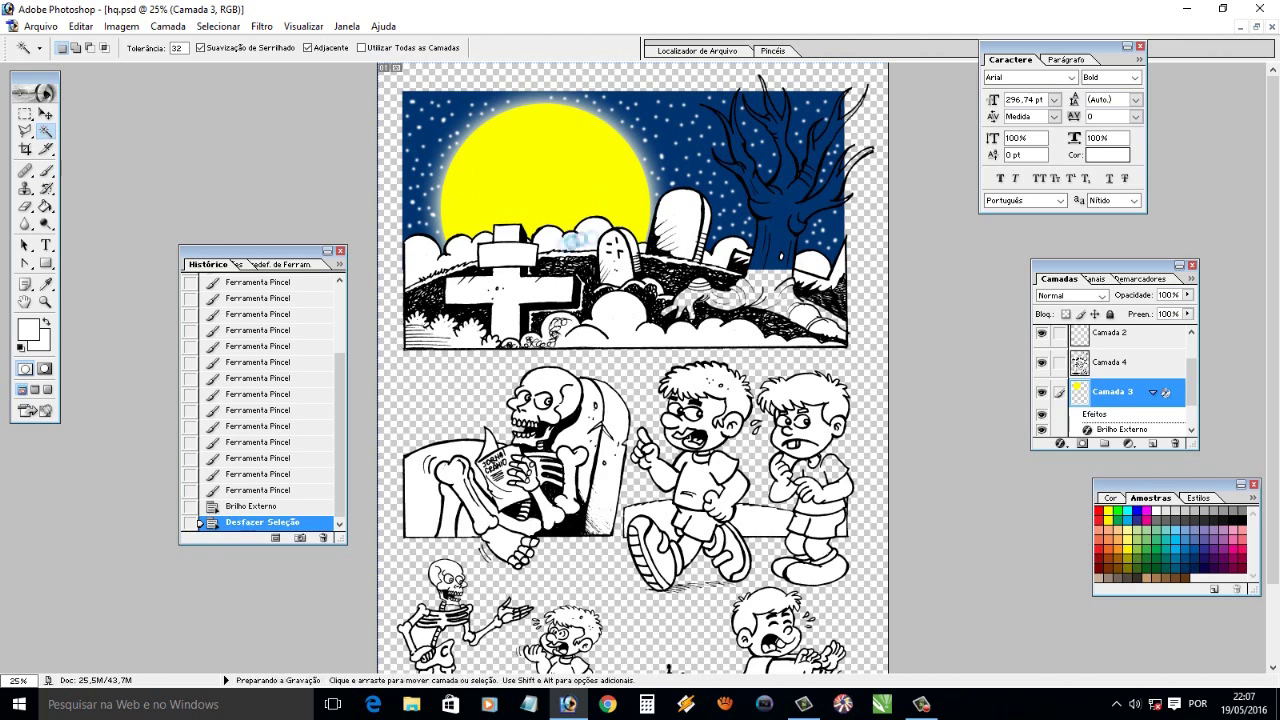
Zoom into the top panel and bucket-fill the cross and small tombstone grey on Camada 4
key("z")
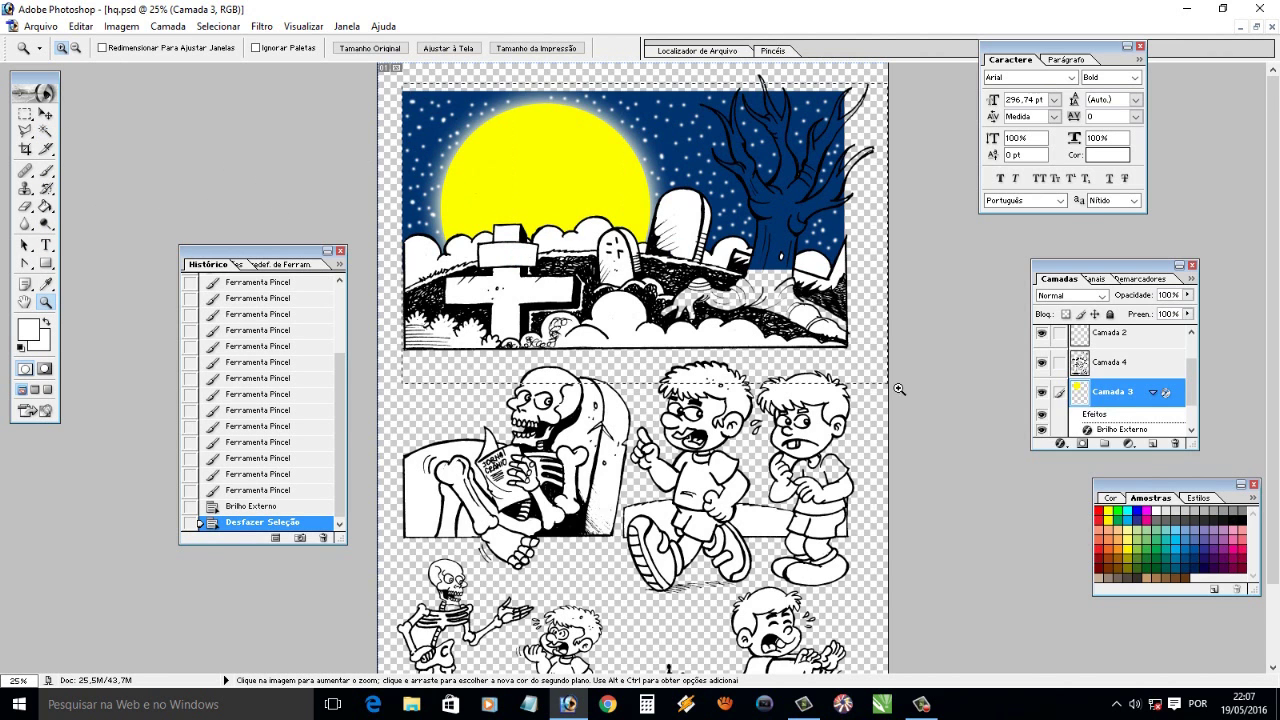
left_click_drag(407, 89, 900, 389)
left_click(340, 251)
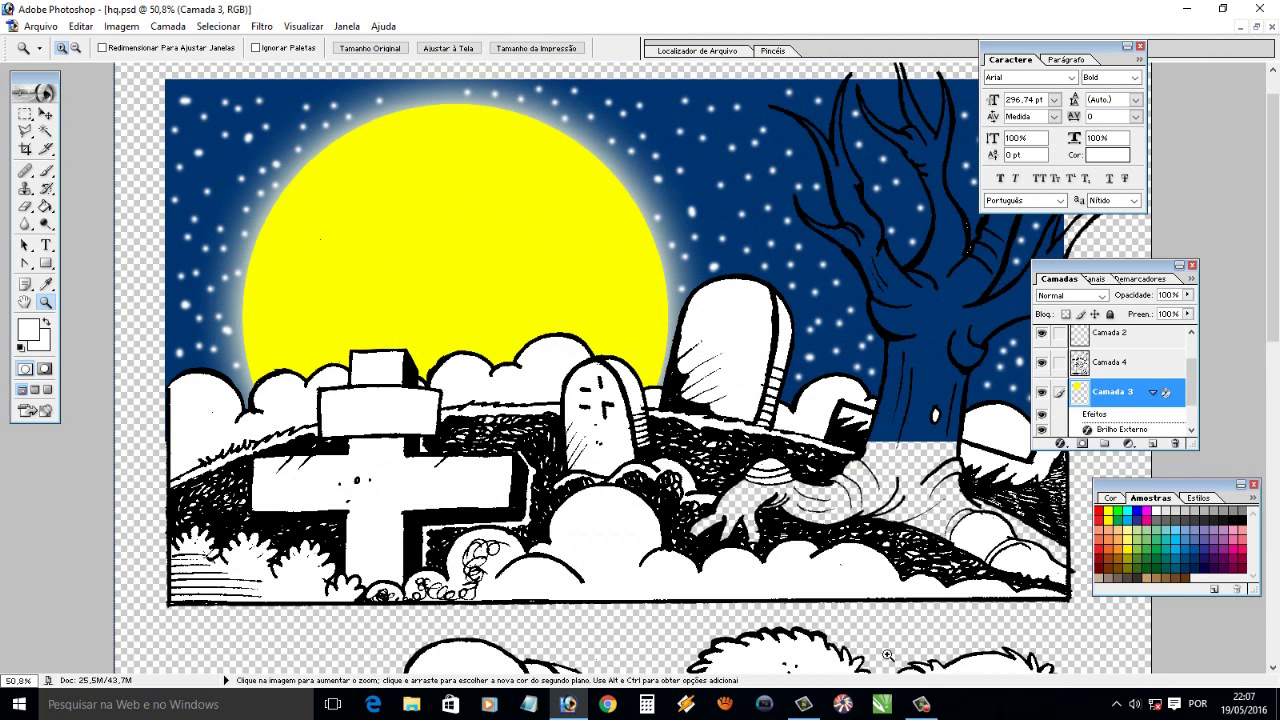
left_click(1122, 362)
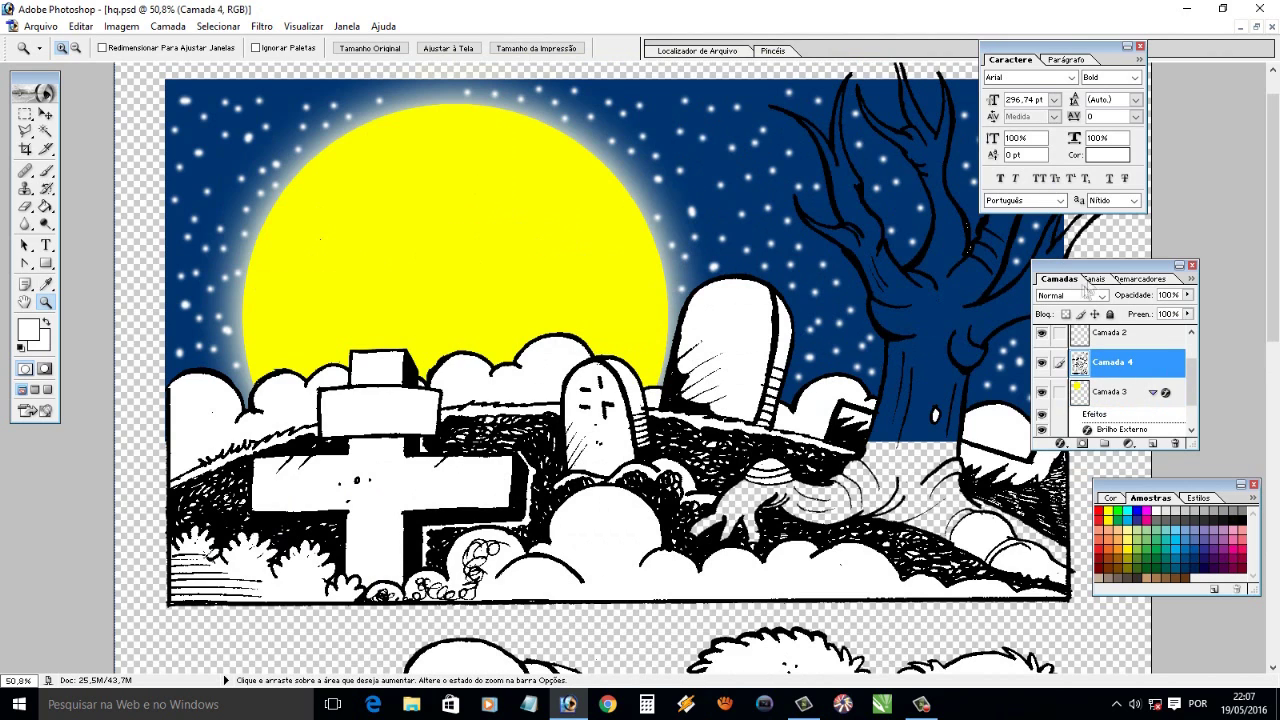
left_click(1204, 556)
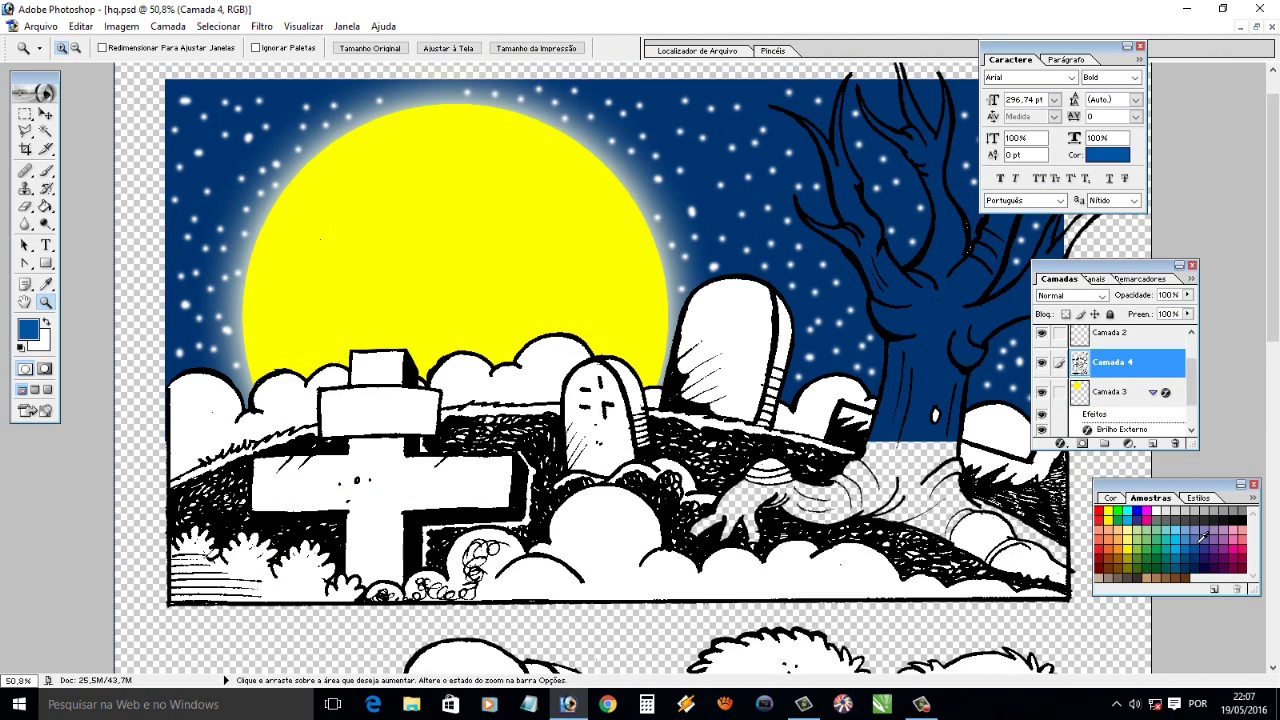
left_click(1242, 518)
left_click(45, 206)
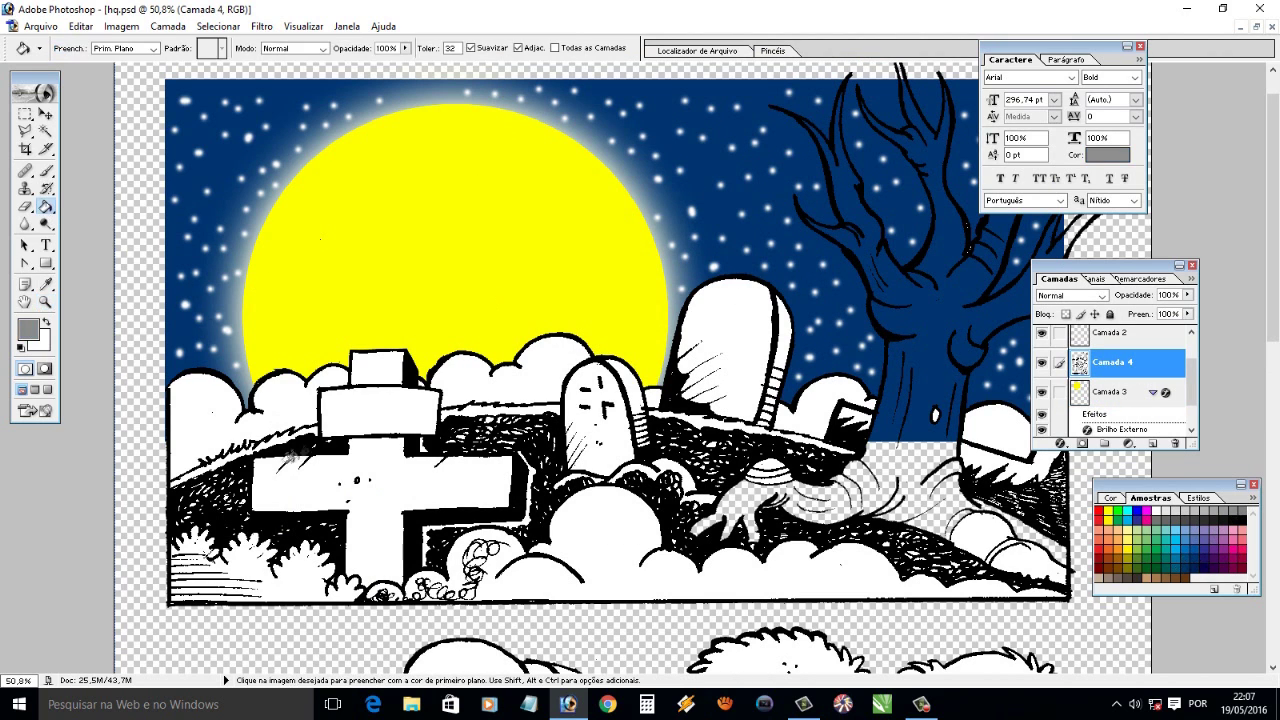
left_click(348, 430)
left_click(377, 370)
left_click(376, 526)
left_click(588, 425)
left_click(638, 405)
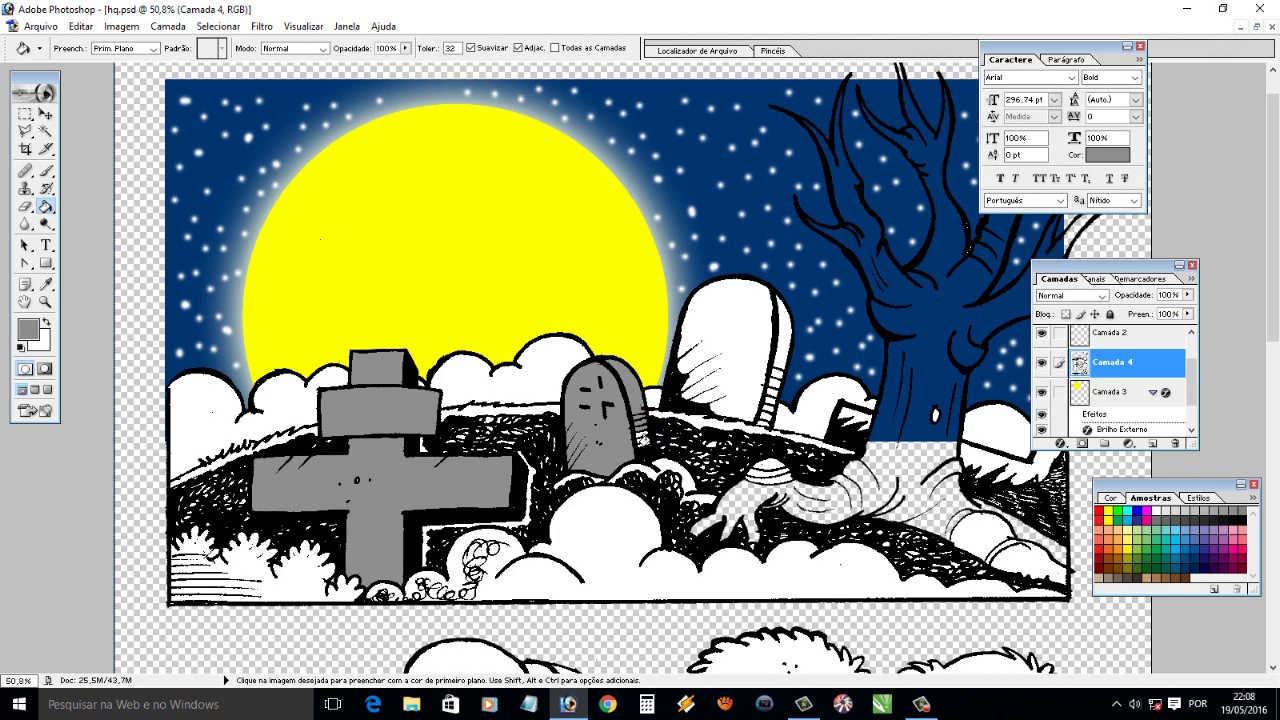
Fill the shapes by the tree grey and shade the large tombstone in lighter and darker greys
left_click(751, 343)
key("ctrl+z")
left_click(1000, 452)
left_click(868, 424)
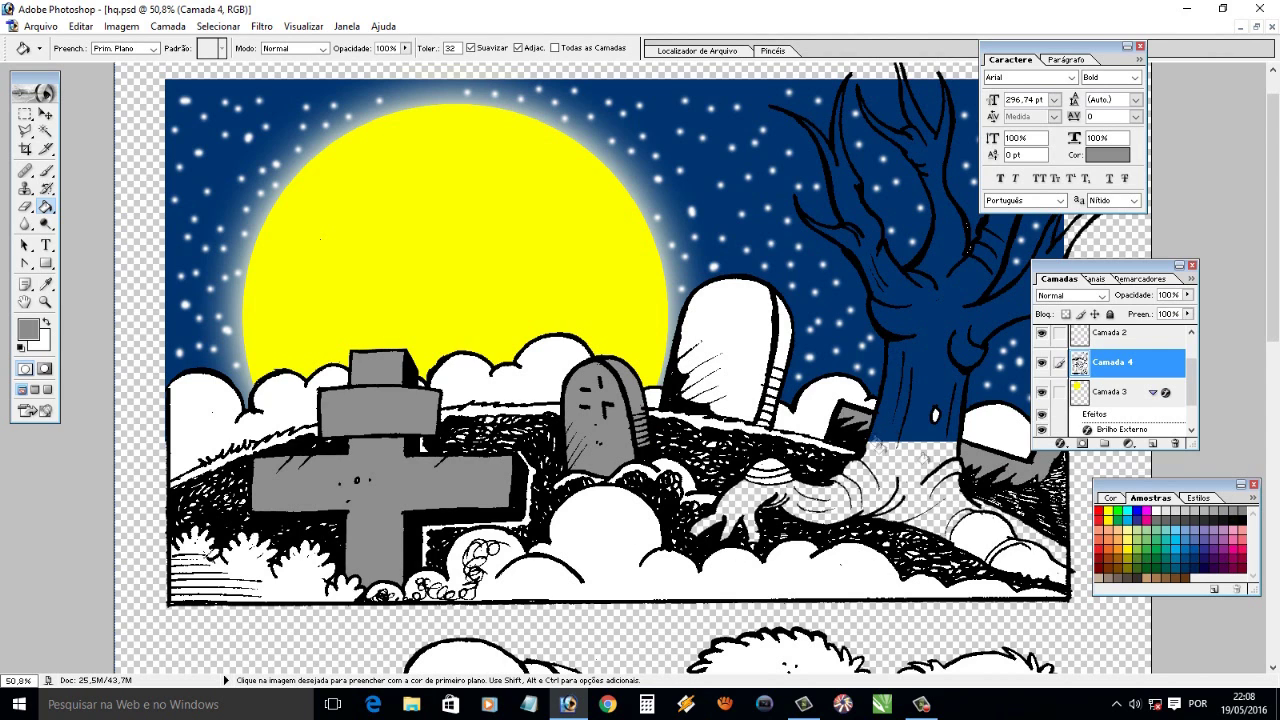
left_click(1207, 517)
left_click(720, 330)
left_click(752, 390)
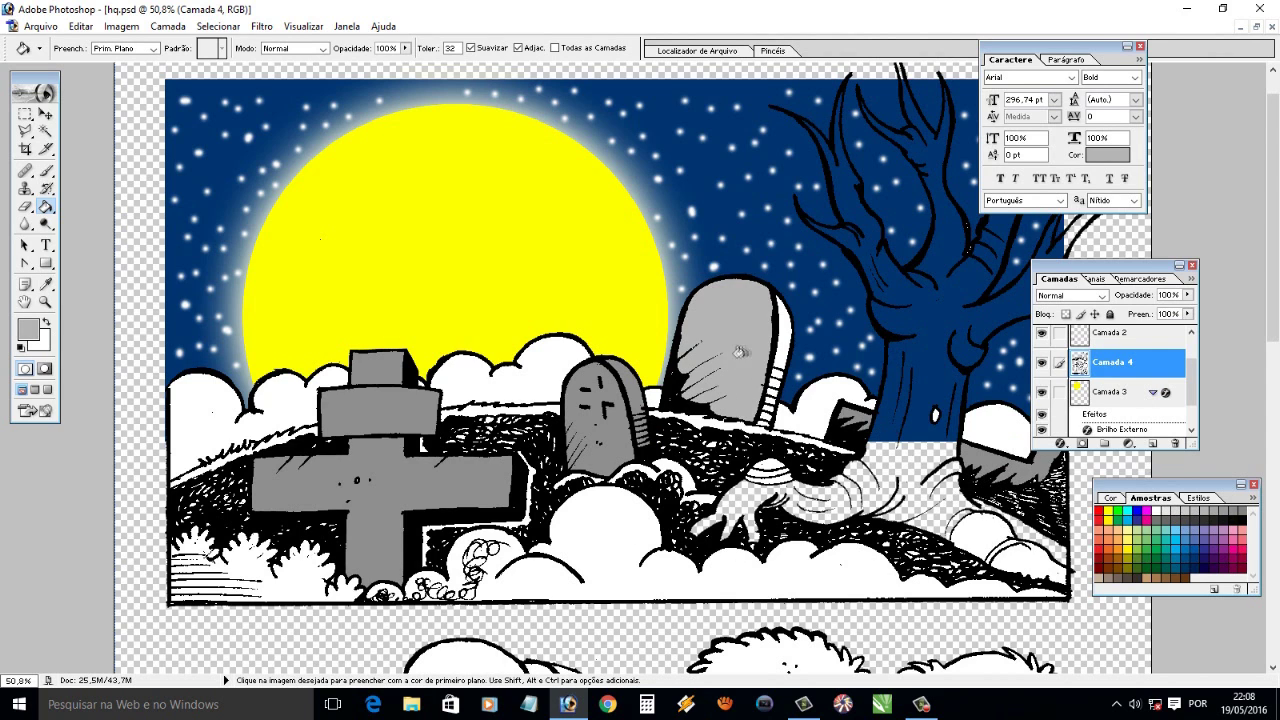
left_click(1222, 517)
left_click(783, 378)
left_click(777, 406)
left_click(771, 424)
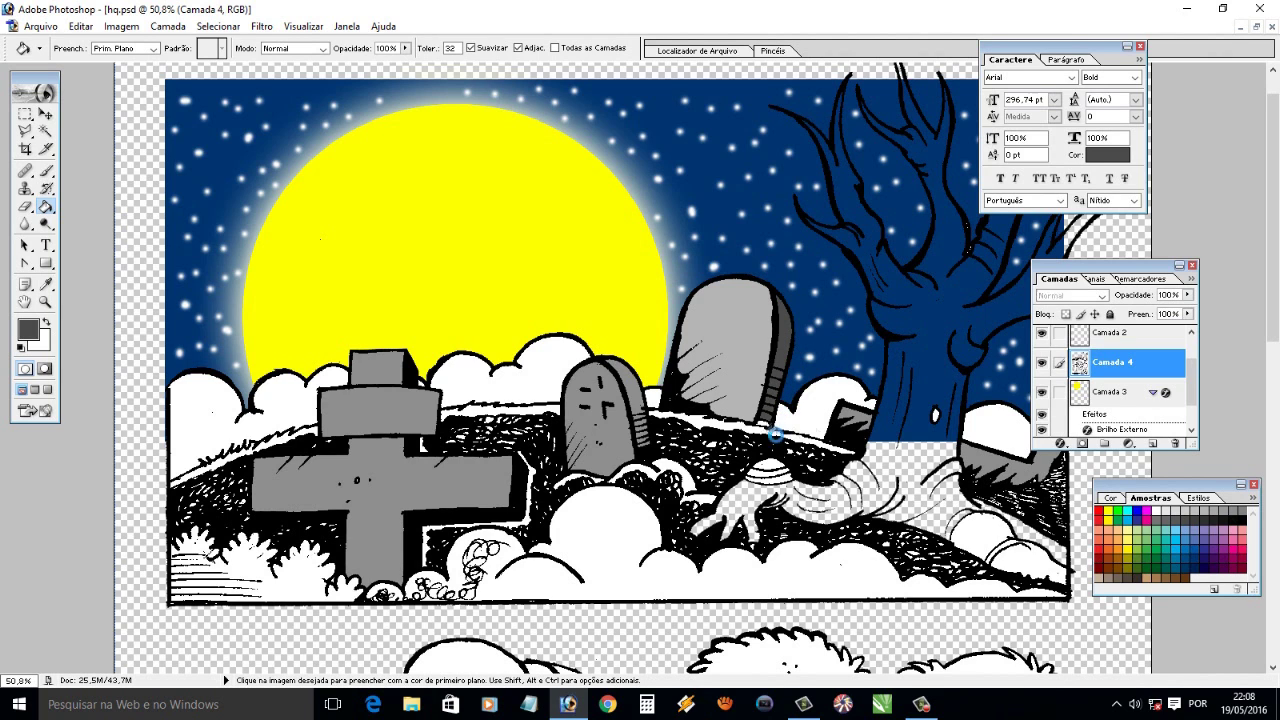
Fill the foreground clouds and lower-left bushes with blue
left_click(1190, 541)
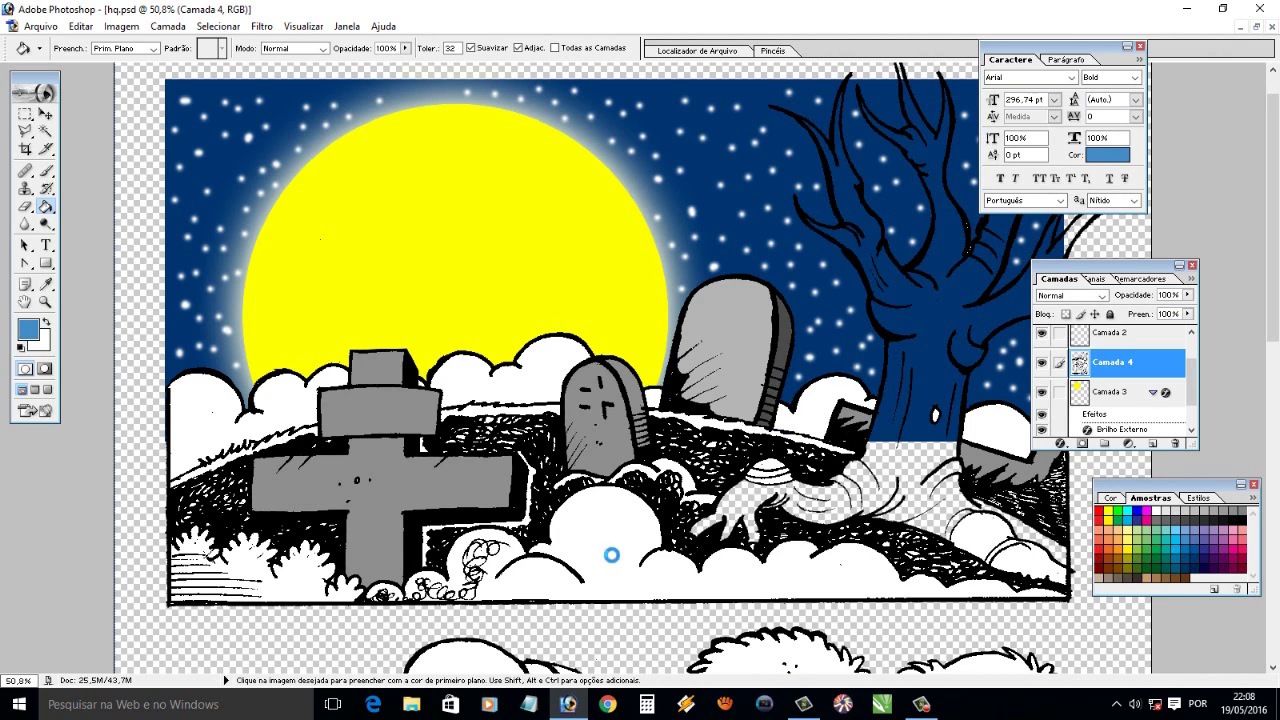
left_click(608, 552)
left_click(390, 594)
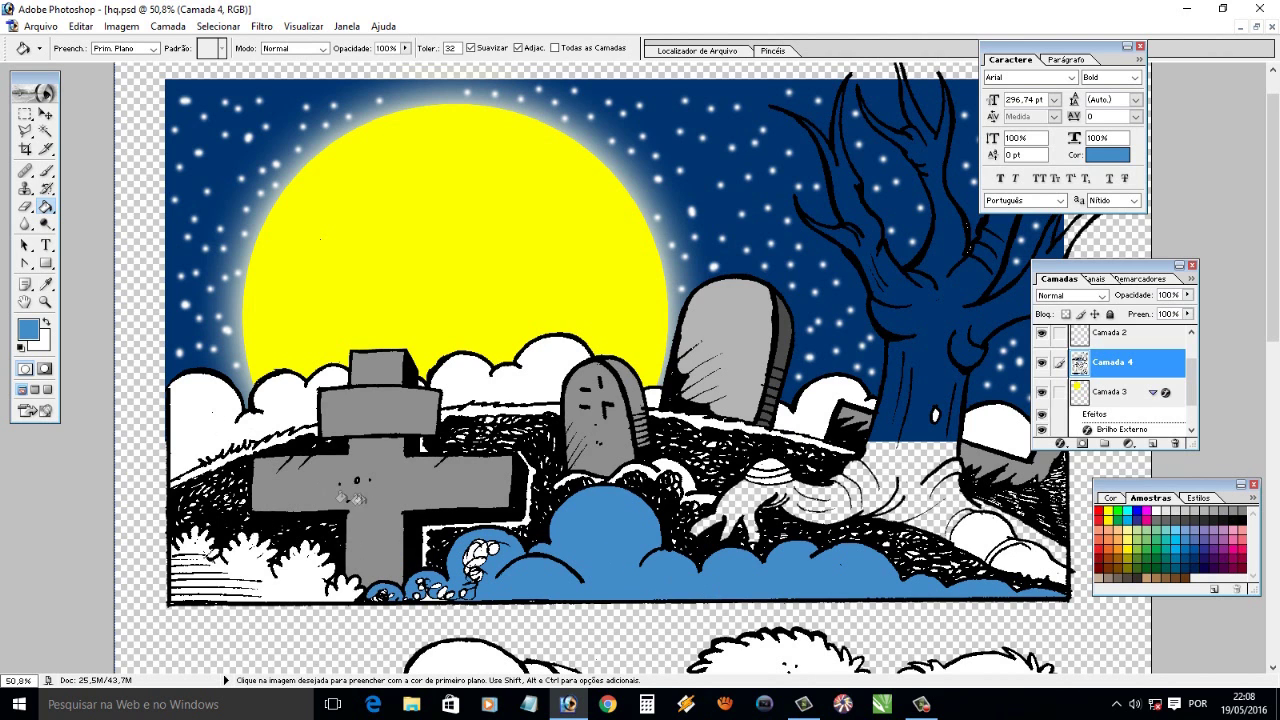
left_click(304, 574)
Zoom in on the small figure in the bush and fill around its face blue
key("i")
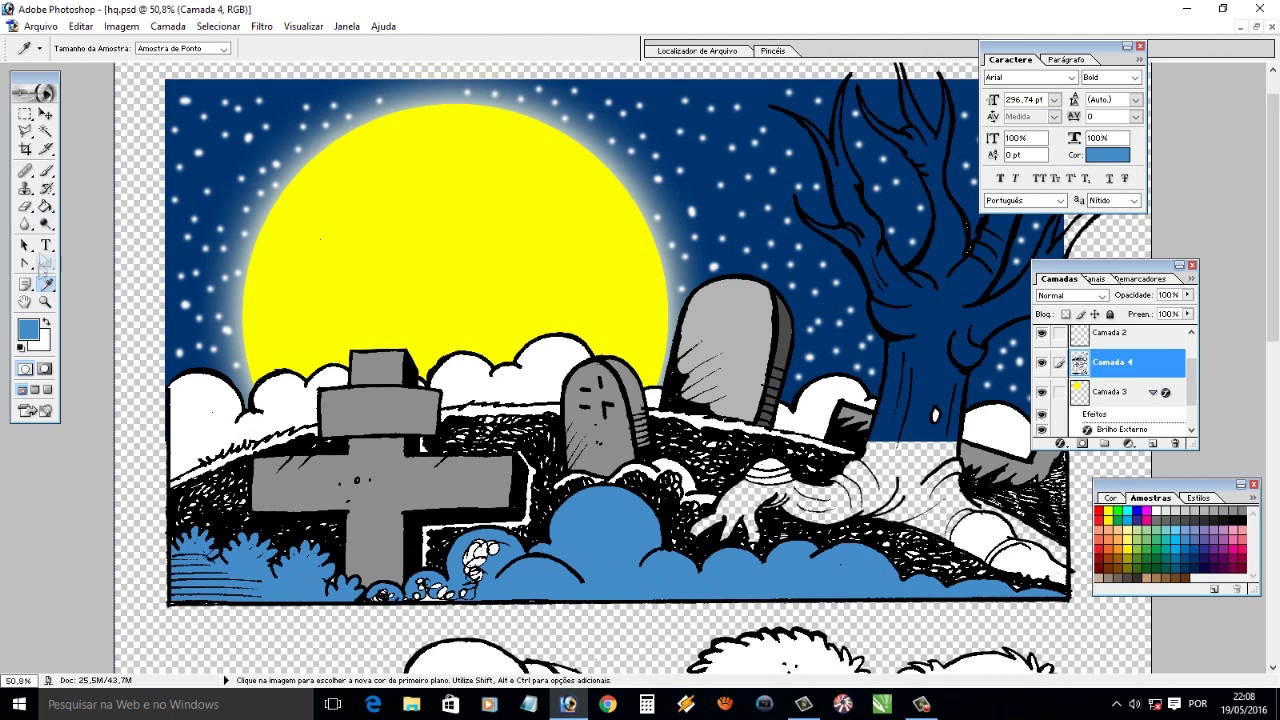
left_click(45, 301)
left_click_drag(323, 521, 604, 654)
key("g")
left_click(712, 195)
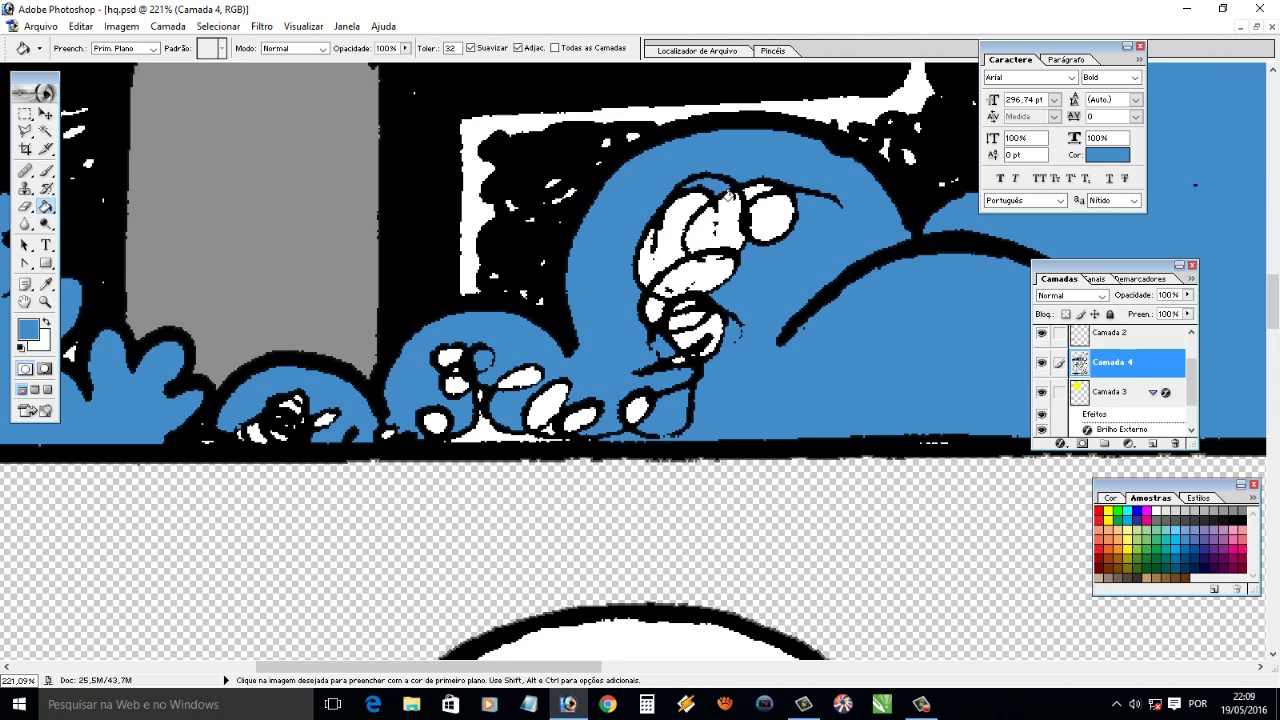
Draw a Polygonal Lasso selection around the figure, undoing an accidental delete
key("l")
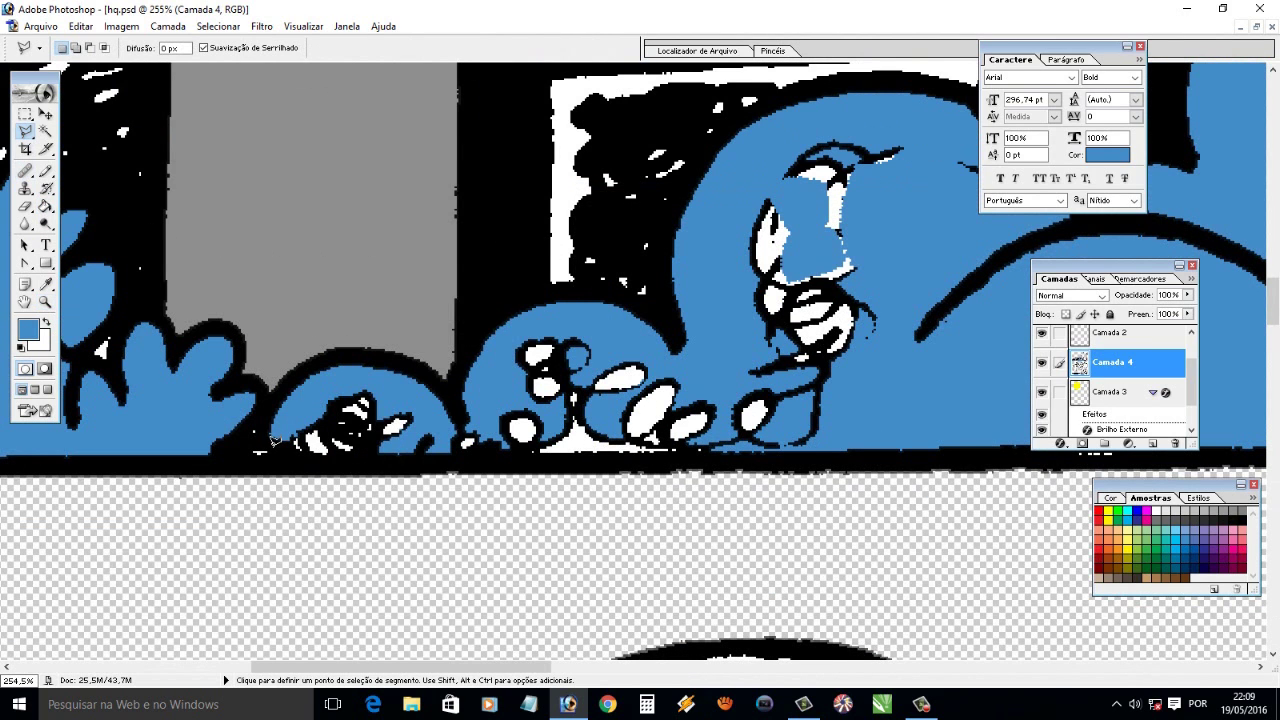
left_click(263, 452)
left_click(835, 452)
left_click(908, 305)
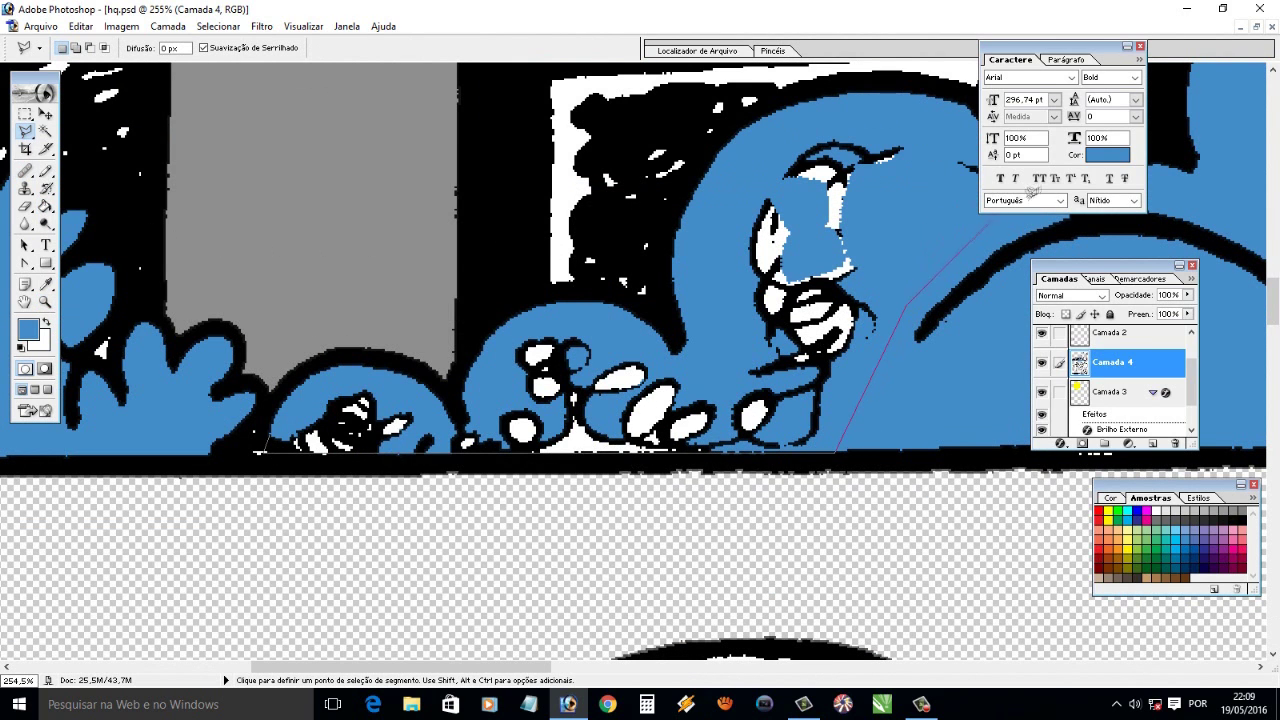
left_click(928, 143)
left_click(815, 118)
left_click(738, 170)
left_click(697, 374)
left_click(270, 440)
key("Delete")
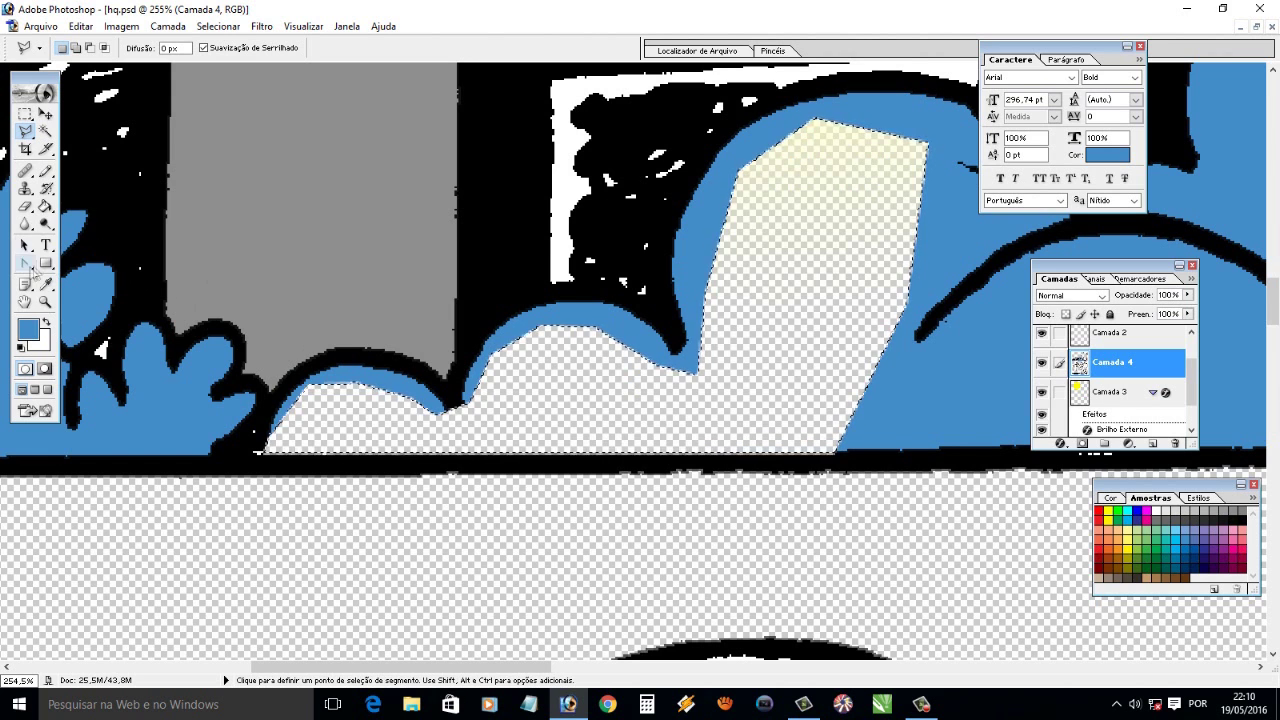
key("ctrl+z")
Paint blue over the figure and the remaining pale line with a 13 px Normal brush
left_click(45, 131)
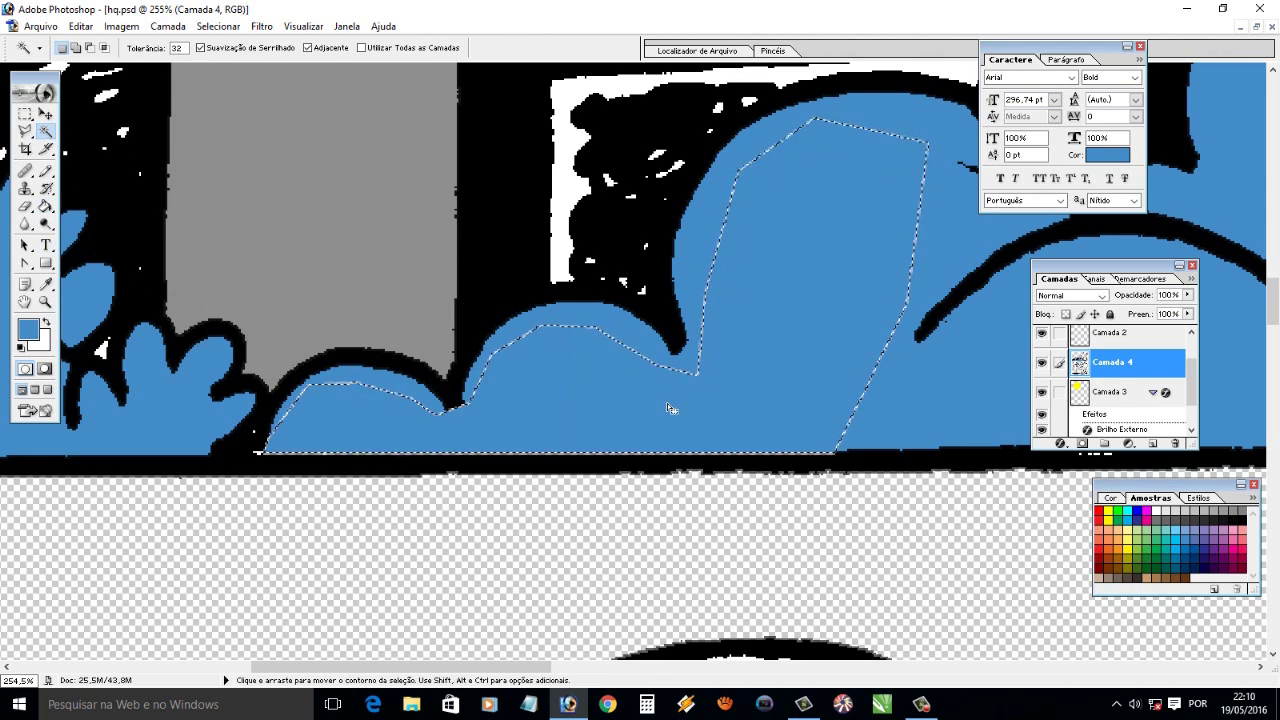
left_click(45, 171)
left_click(107, 47)
left_click(40, 100)
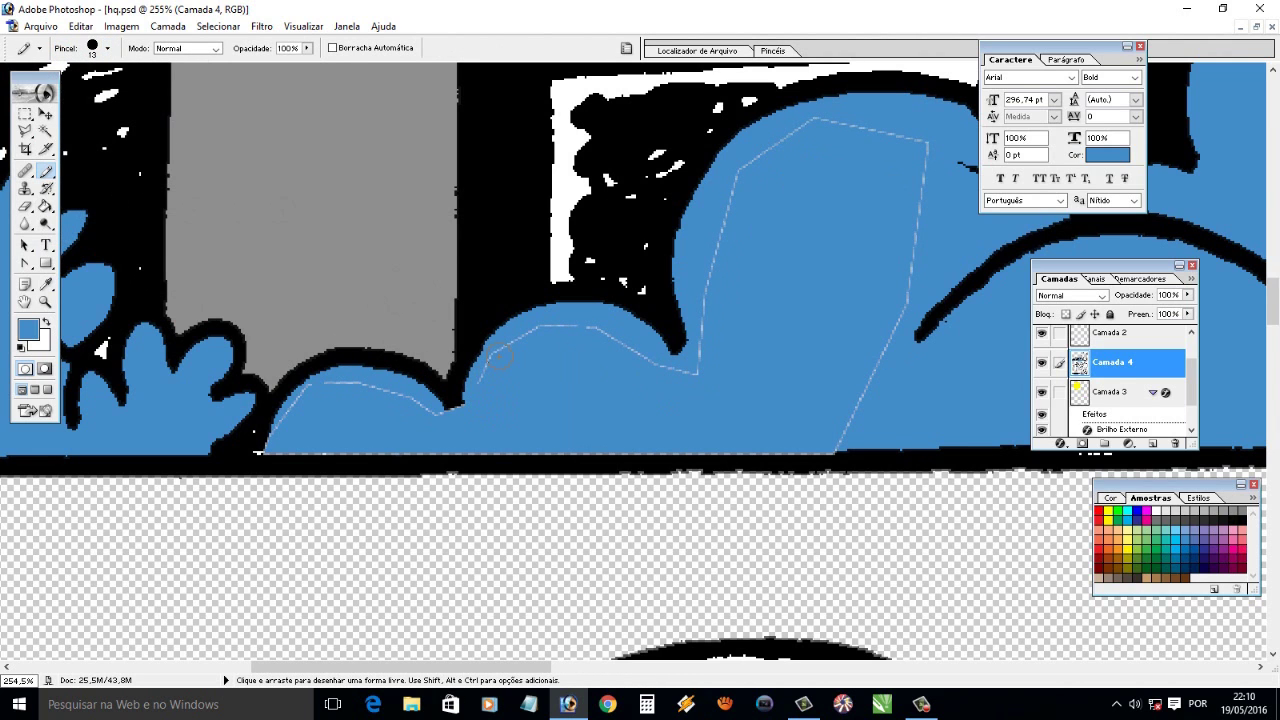
mouse_move(533, 330)
left_mouse_down()
mouse_move(564, 343)
mouse_move(587, 330)
mouse_move(660, 364)
mouse_move(702, 325)
mouse_move(740, 178)
left_mouse_up()
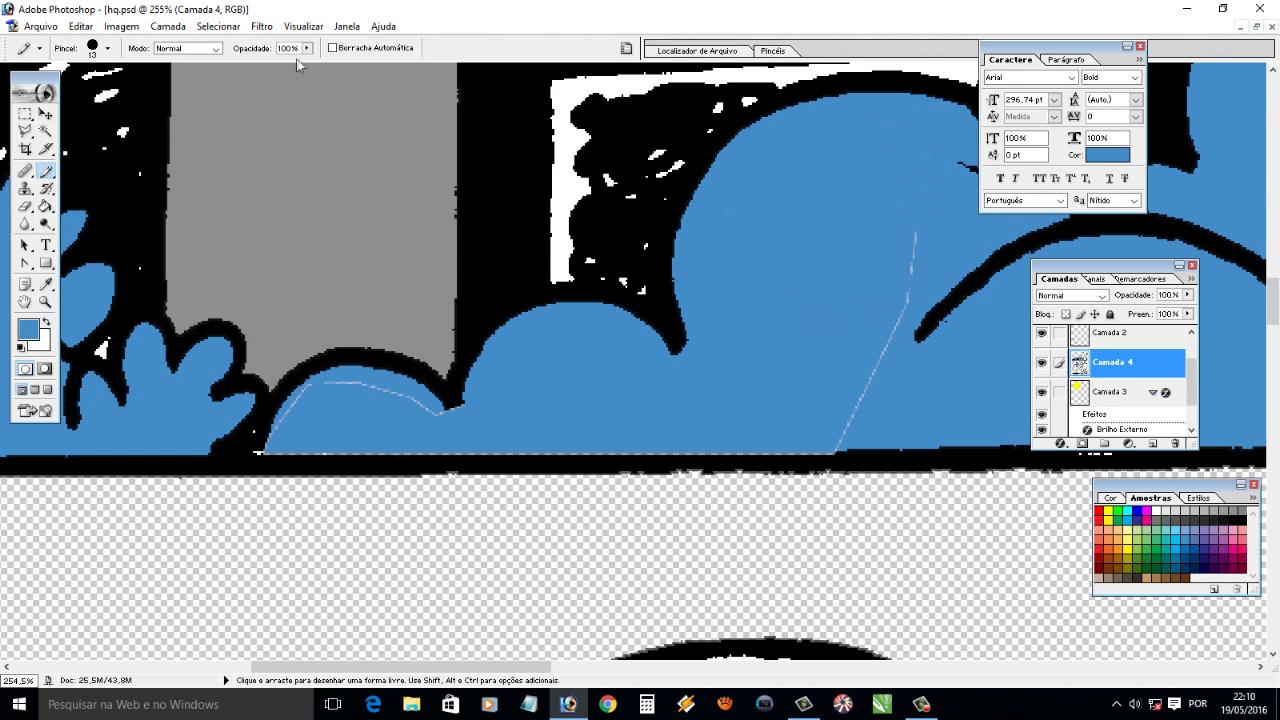
left_click(190, 48)
left_click(250, 70)
left_click(893, 300)
left_click_drag(268, 440, 292, 405)
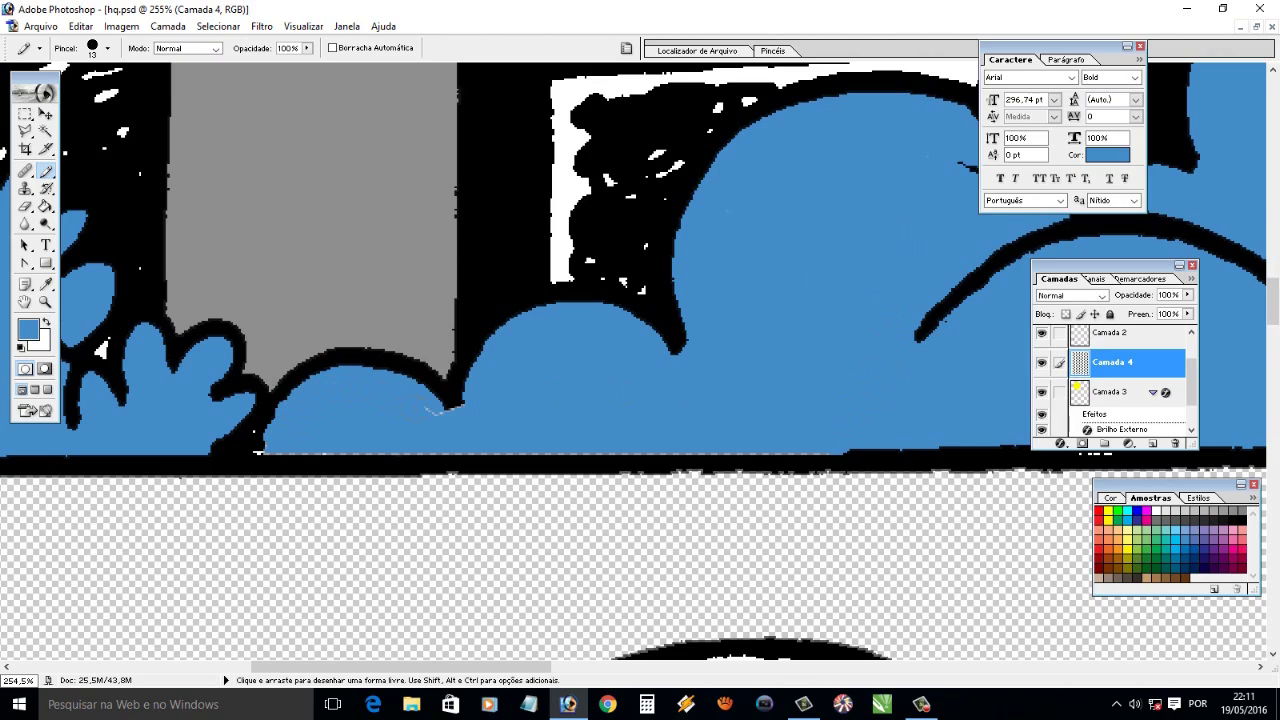
key("ctrl+minus")
key("ctrl+minus")
key("ctrl+minus")
key("ctrl+minus")
key("ctrl+minus")
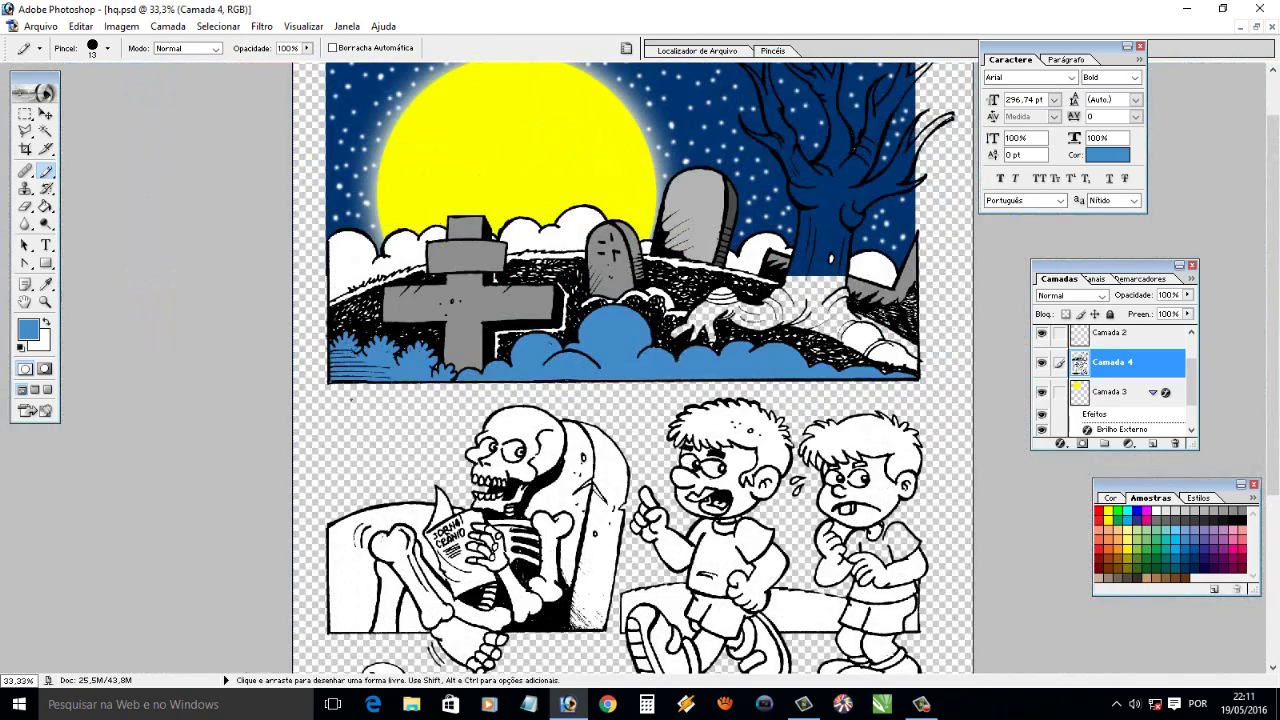
Zoom the view in on the graveyard panel at the top of the page
key("z")
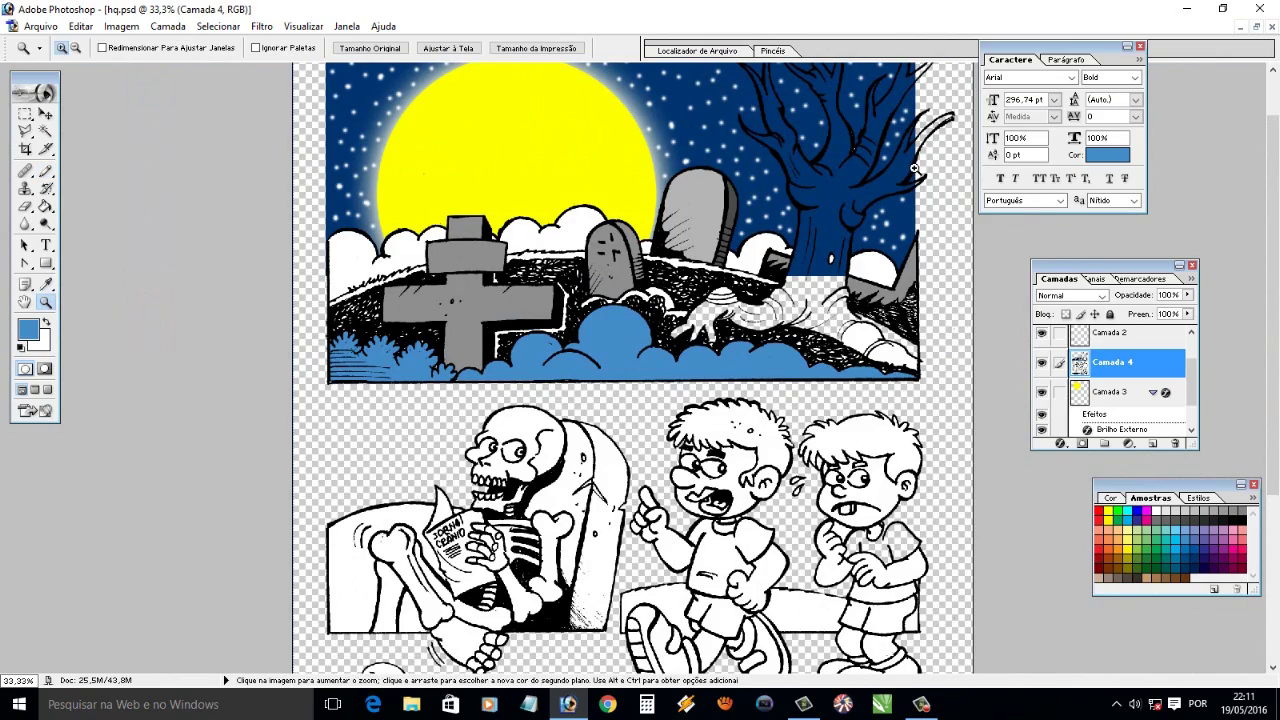
mouse_move(1273, 147)
left_mouse_down()
mouse_move(1273, 313)
mouse_move(1272, 150)
left_mouse_up()
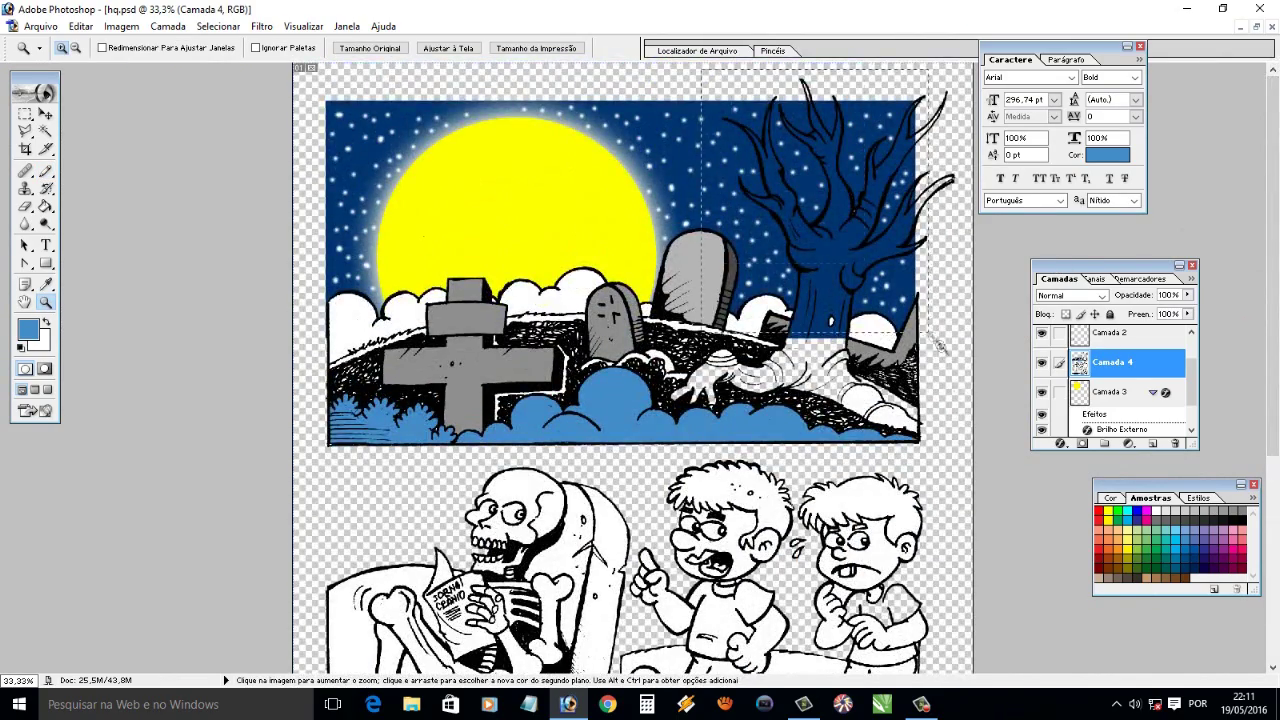
left_click_drag(257, 89, 1005, 455)
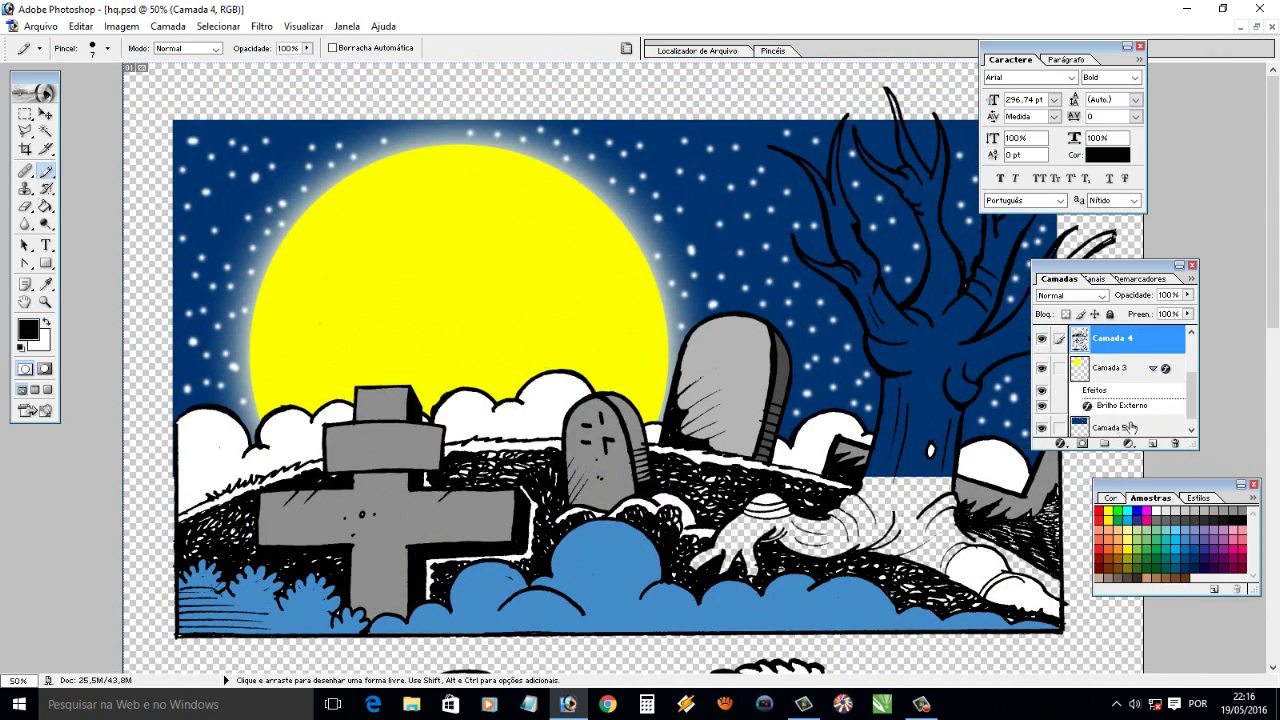
scroll(1184, 378, "up", 2)
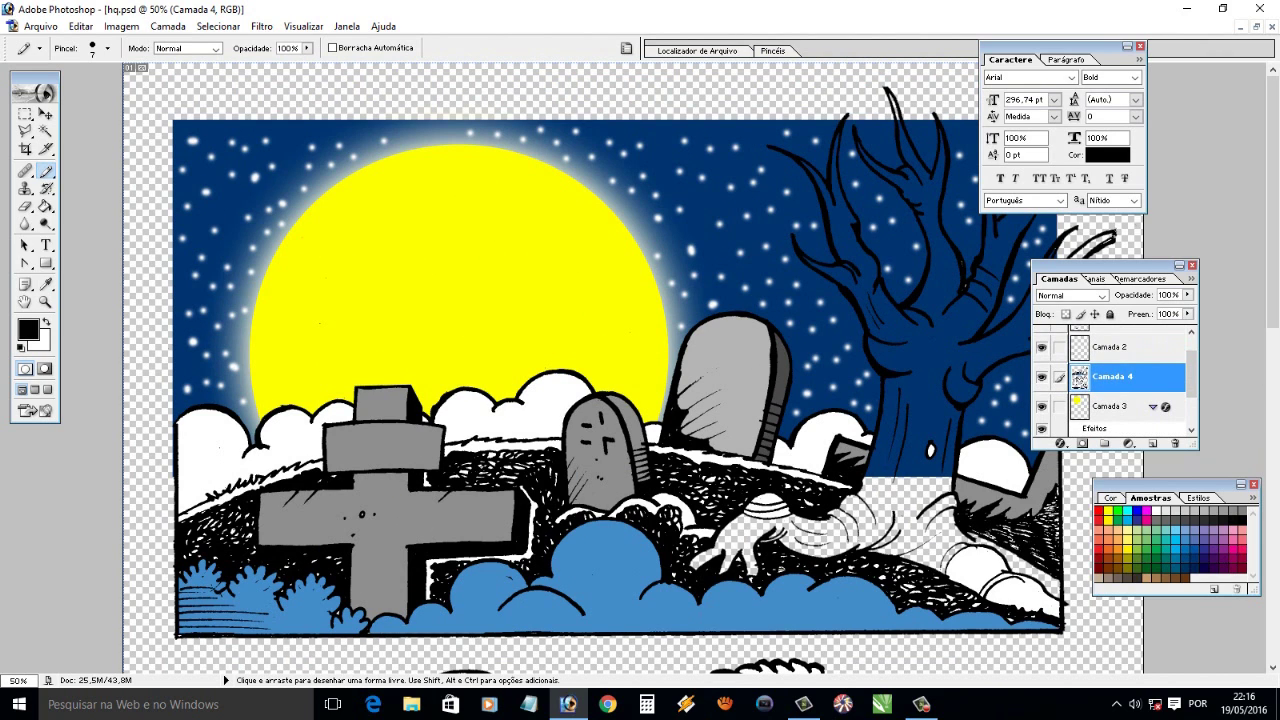
left_click(45, 284)
Sample the bush blue, fill the clouds behind the cross blue, and fill the tree white
left_click(210, 575)
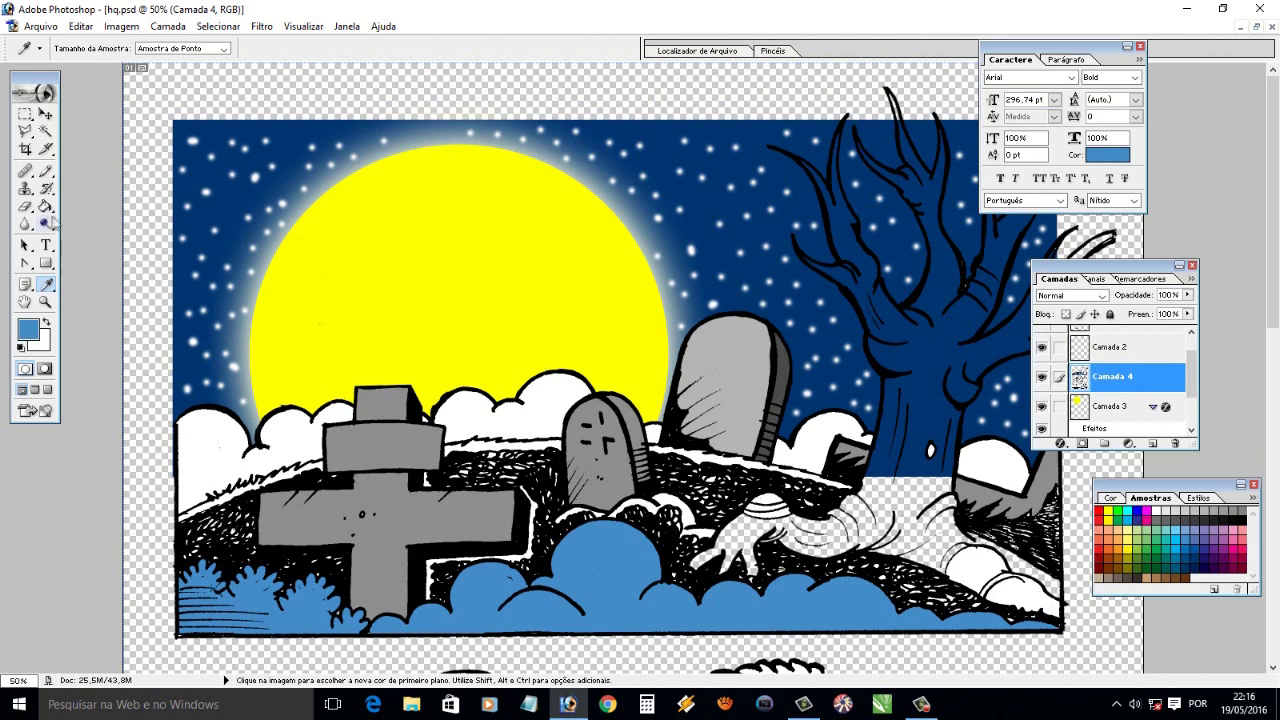
left_click(45, 206)
left_click(290, 418)
left_click(500, 398)
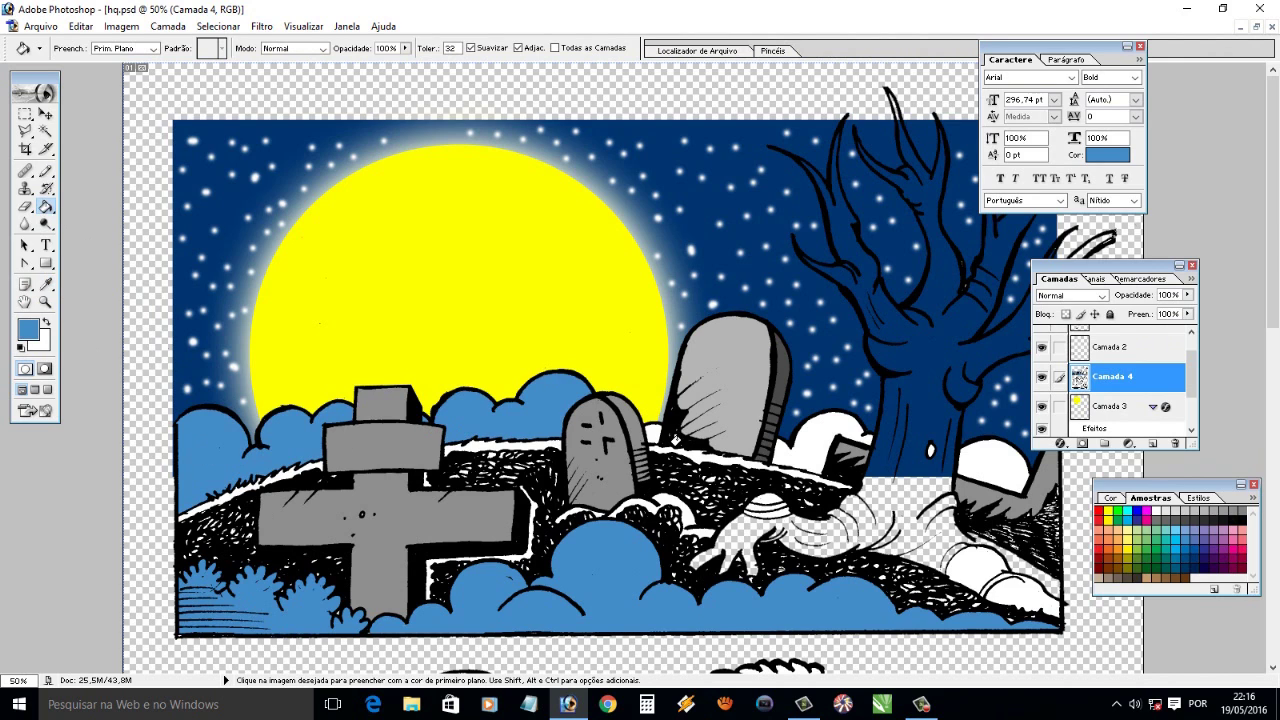
left_click(45, 284)
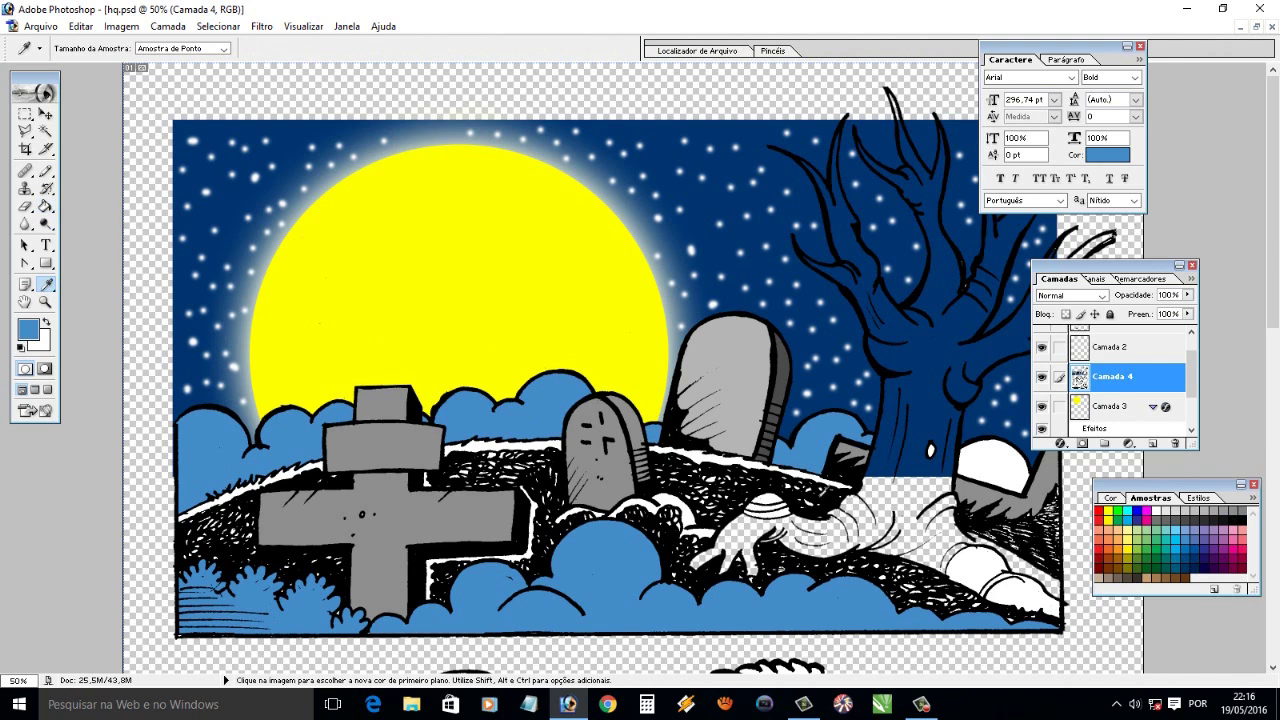
left_click(45, 206)
left_click(908, 508)
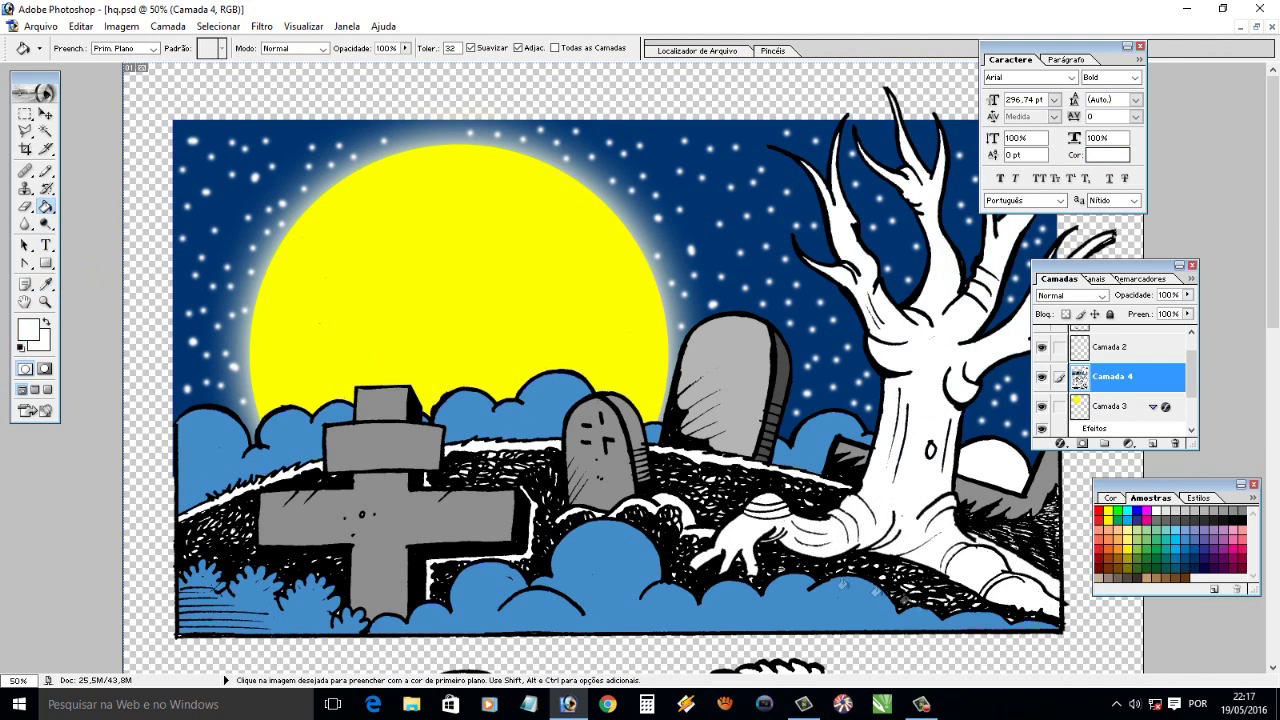
Bucket-fill the tree with brown from Swatches, undoing and retrying, then zoom to its base
left_click(1005, 472, "alt")
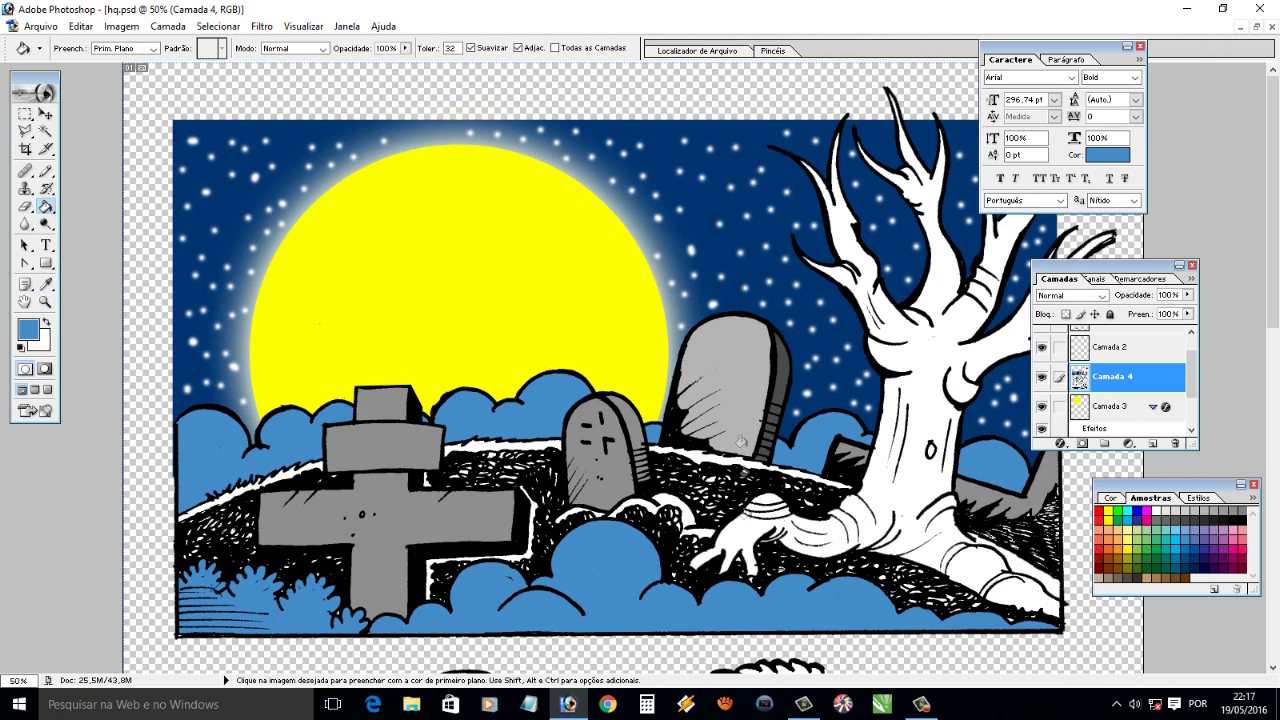
left_click(1189, 580)
left_click(939, 381)
key("ctrl")
key("ctrl+z")
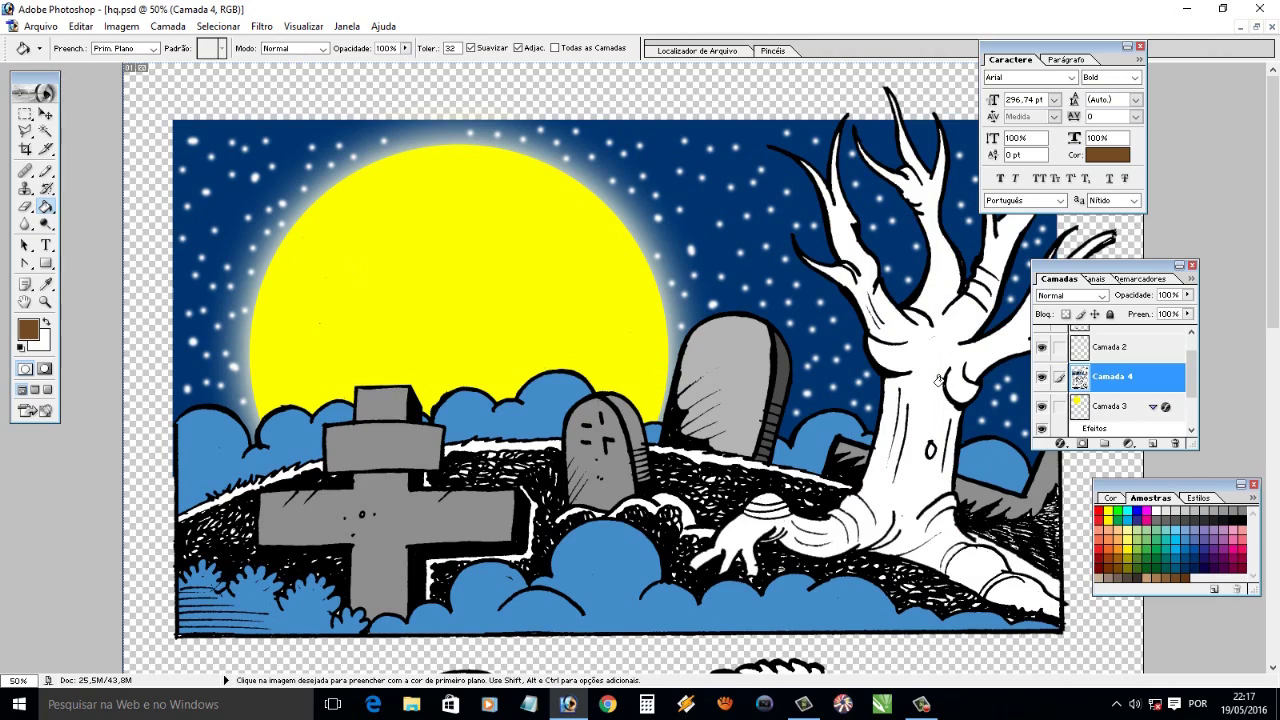
left_click(939, 381)
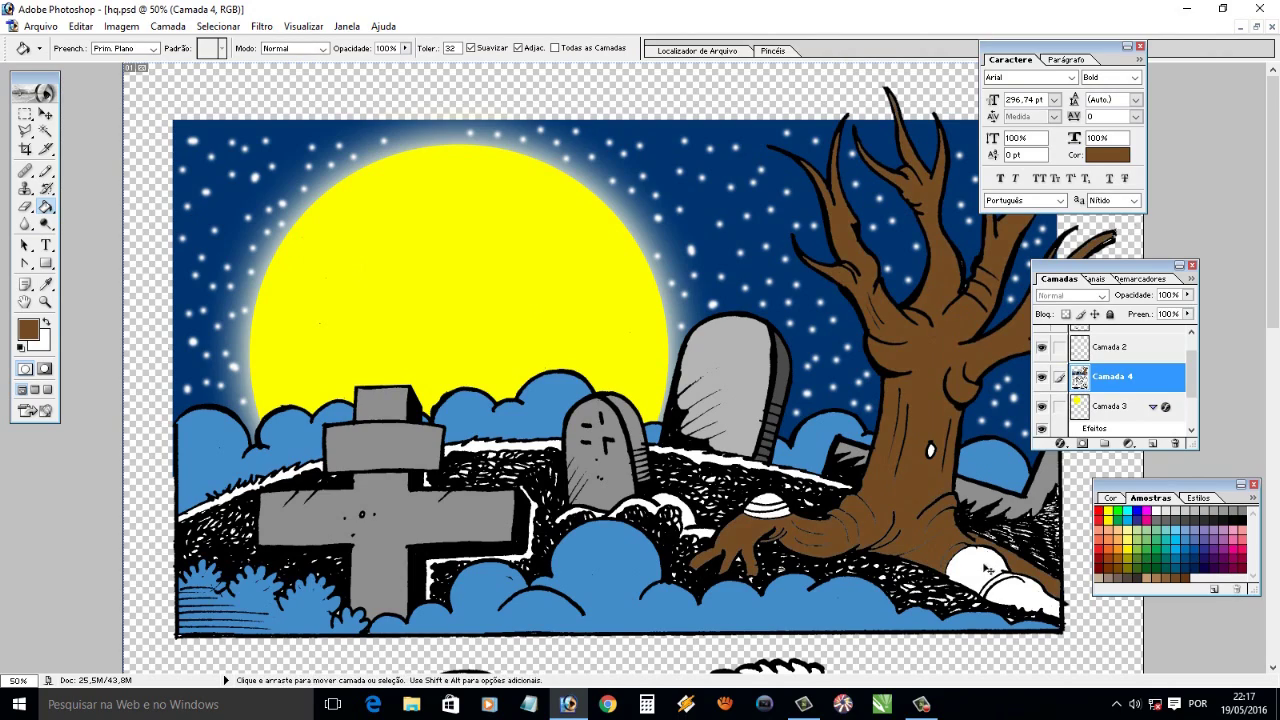
key("ctrl+z")
key("z")
left_click_drag(892, 487, 1040, 598)
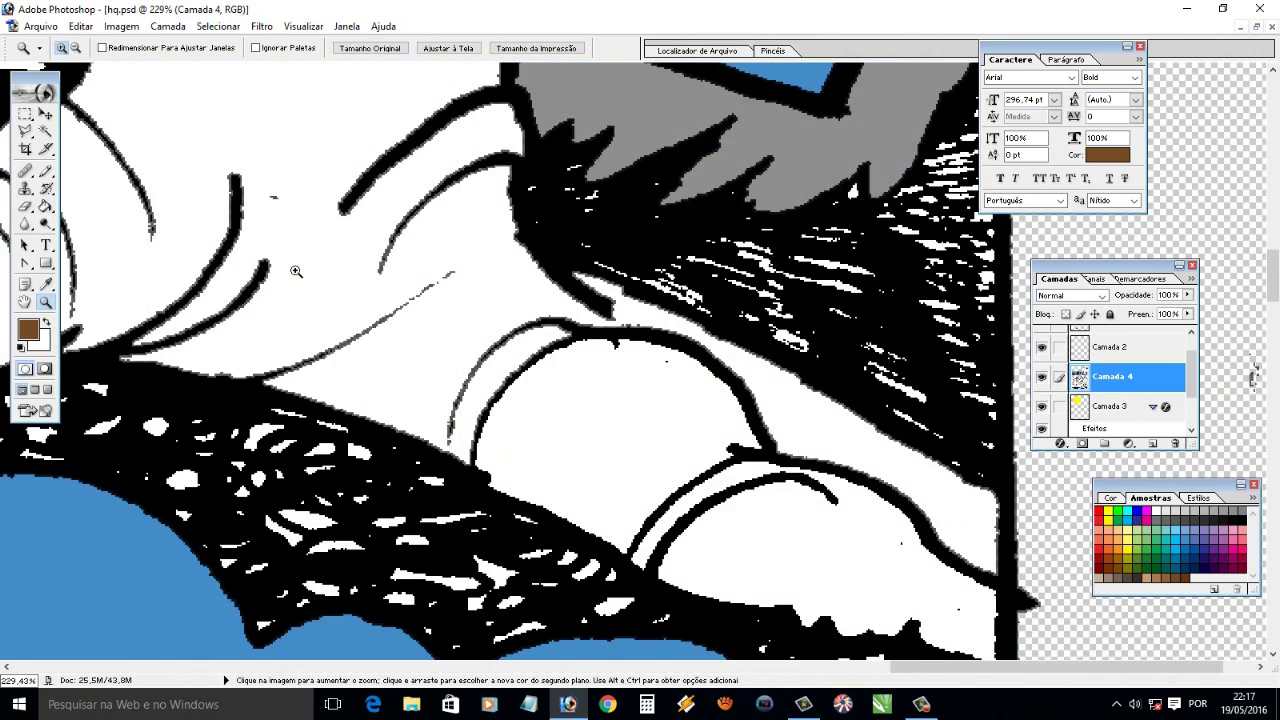
Inspect the tree base and the cloud edge by the moon, then frame the graveyard panel
key("ctrl+minus")
key("ctrl+minus")
key("ctrl+minus")
left_click_drag(334, 183, 250, 228)
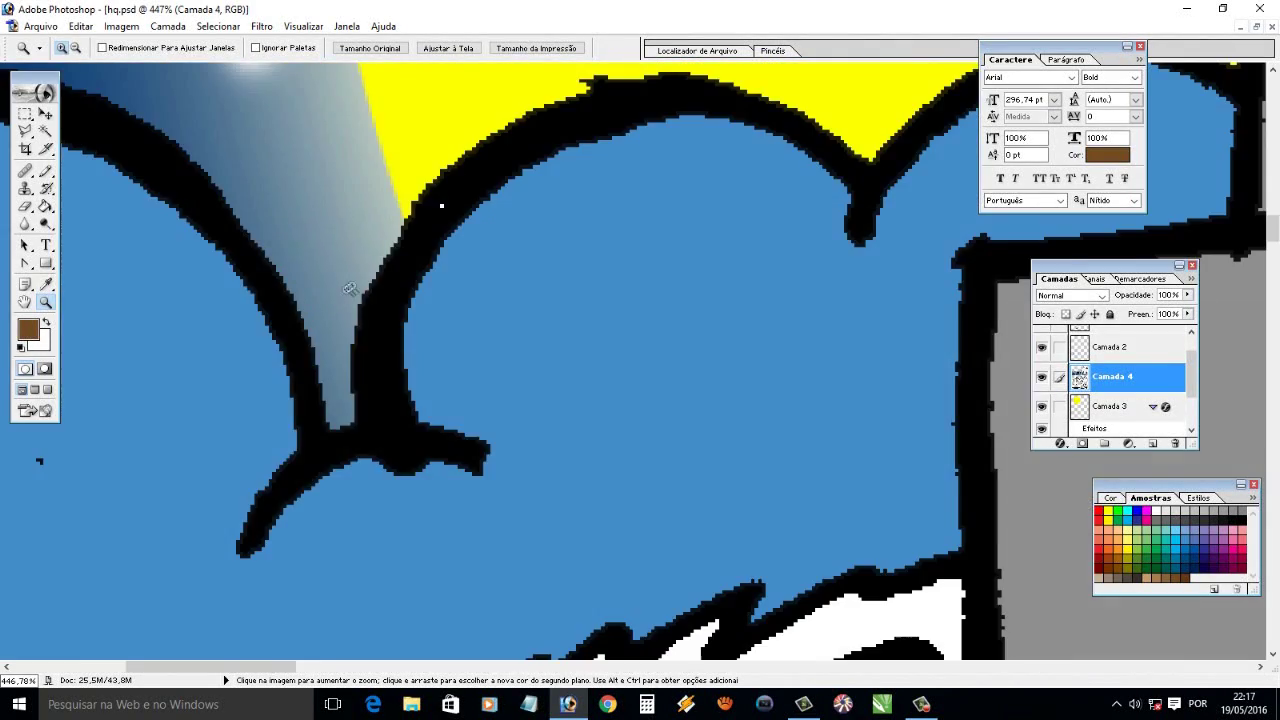
key("ctrl+0")
left_click_drag(440, 106, 909, 336)
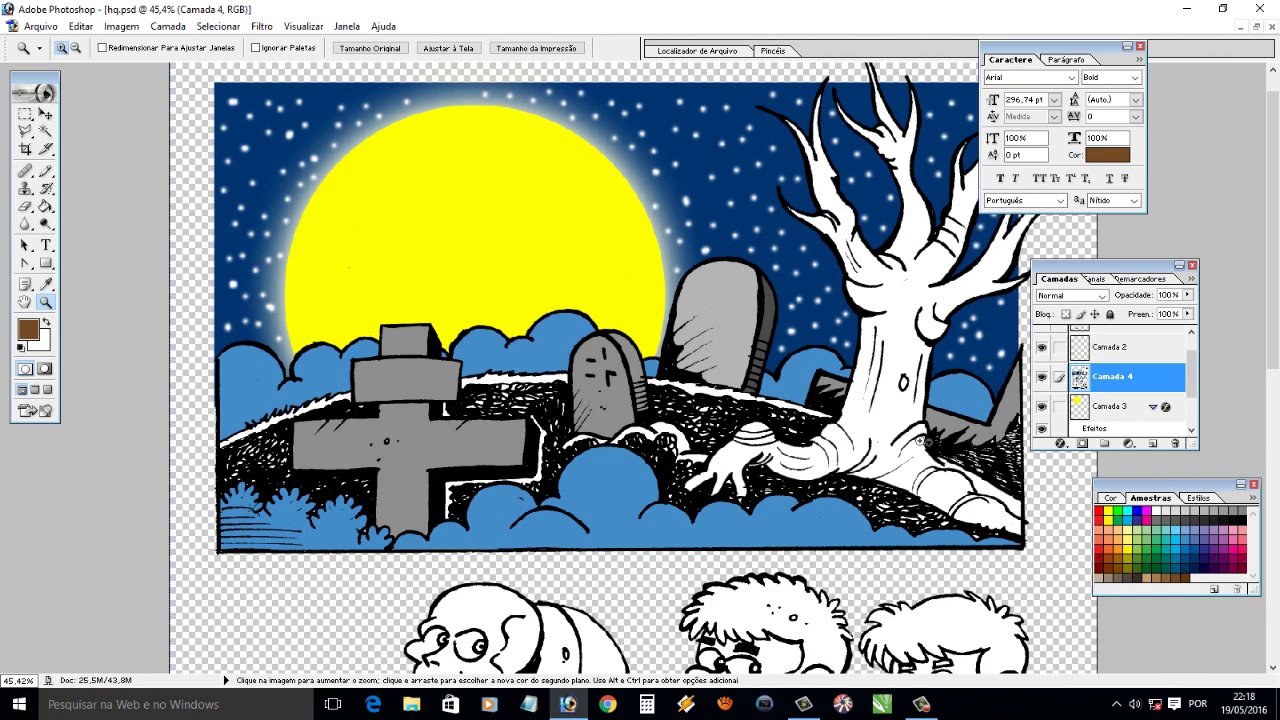
Show the History panel, step back and forward through fills, and zoom onto the graveyard panel
left_click(370, 48)
left_click(448, 48)
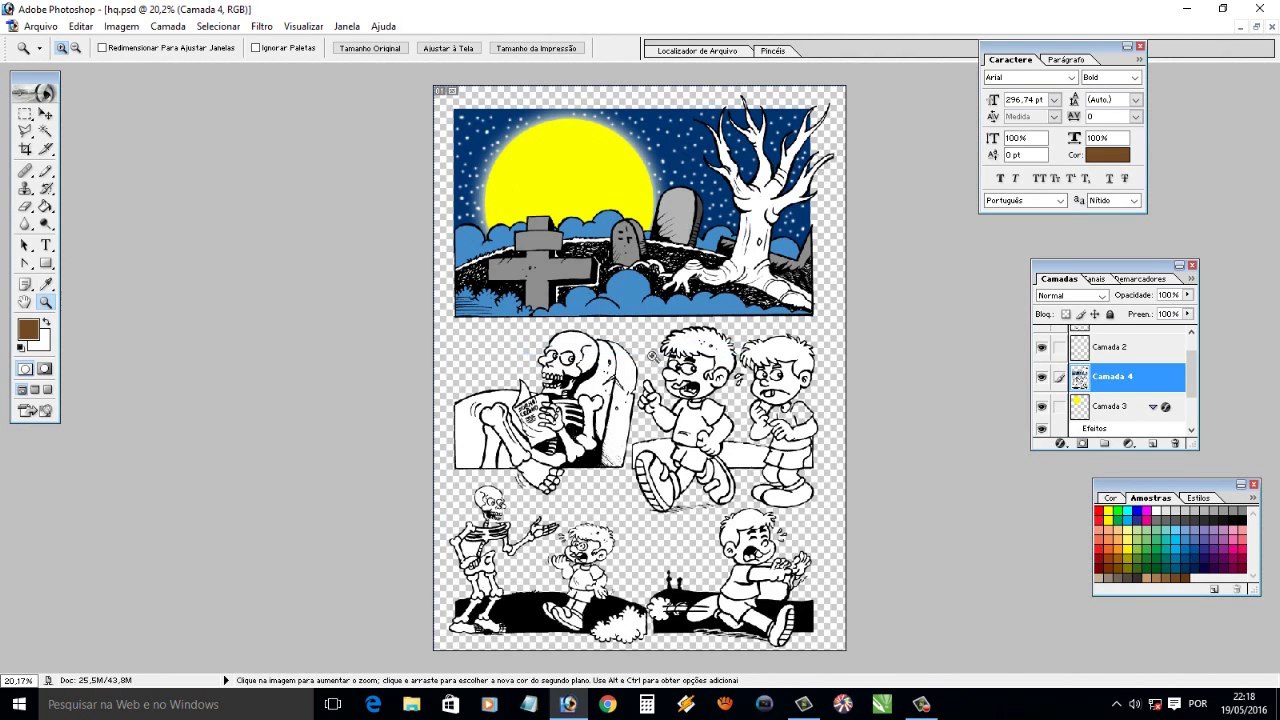
left_click(347, 26)
left_click(365, 249)
left_click(260, 471)
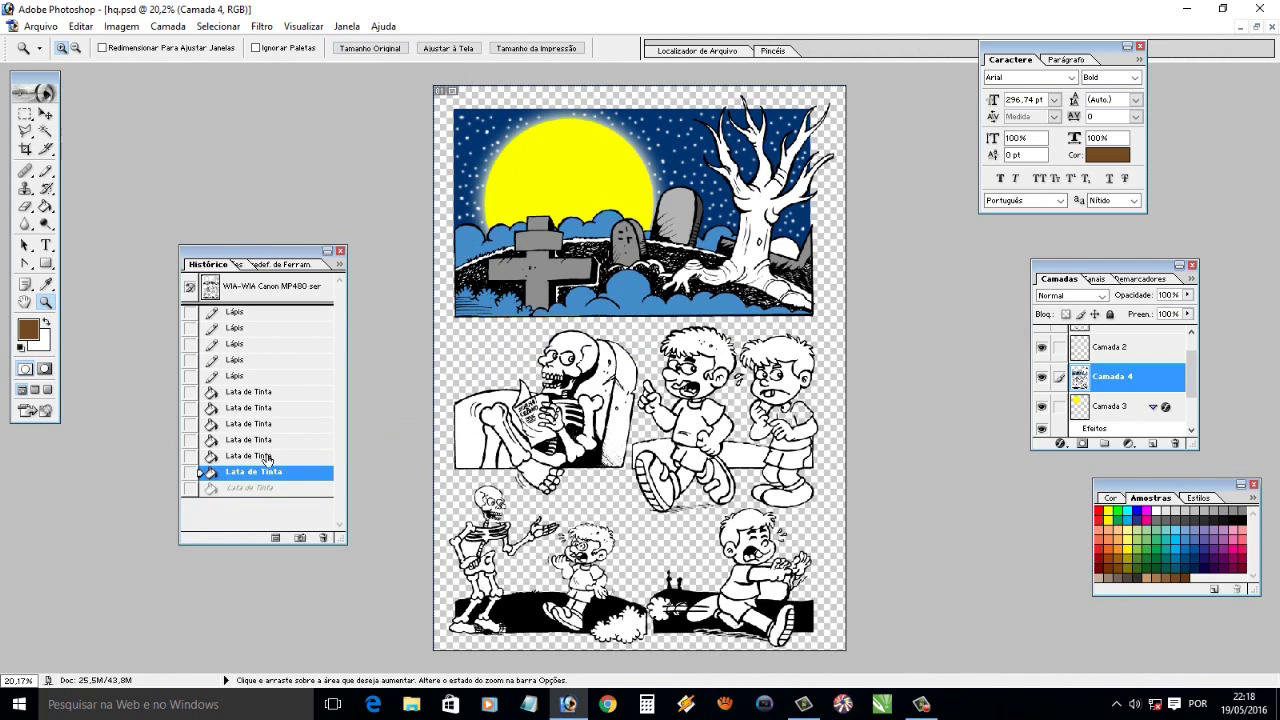
left_click(262, 488)
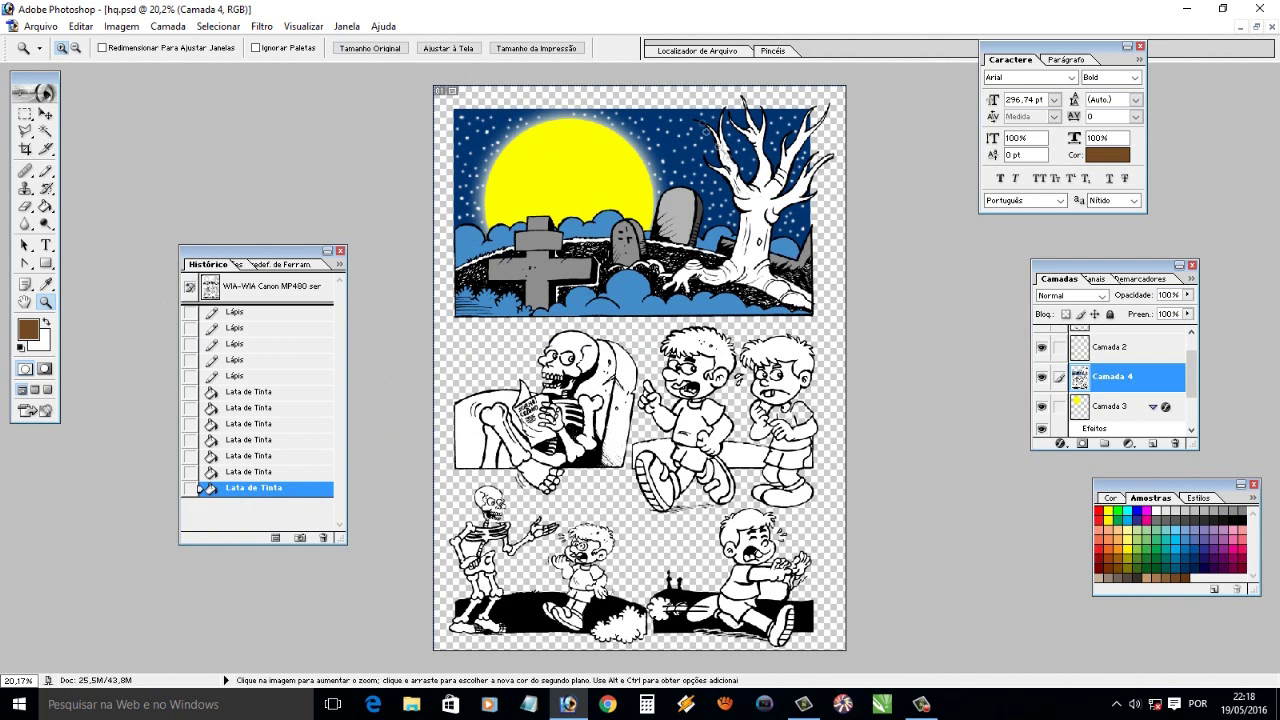
left_click_drag(450, 100, 840, 340)
Sample the gravestone grey and fill the tree trunk, root gaps and area by the hand
left_click(45, 284)
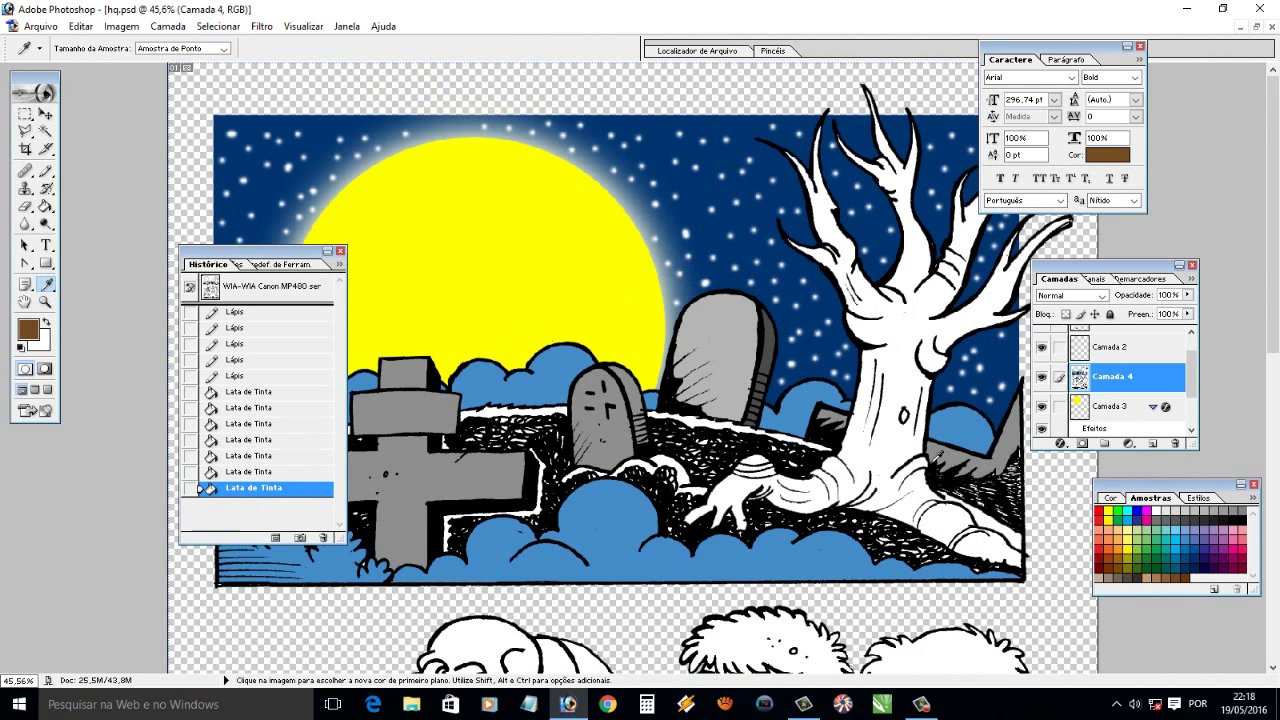
left_click(720, 340)
left_click(45, 206)
left_click(900, 330)
left_click(950, 525)
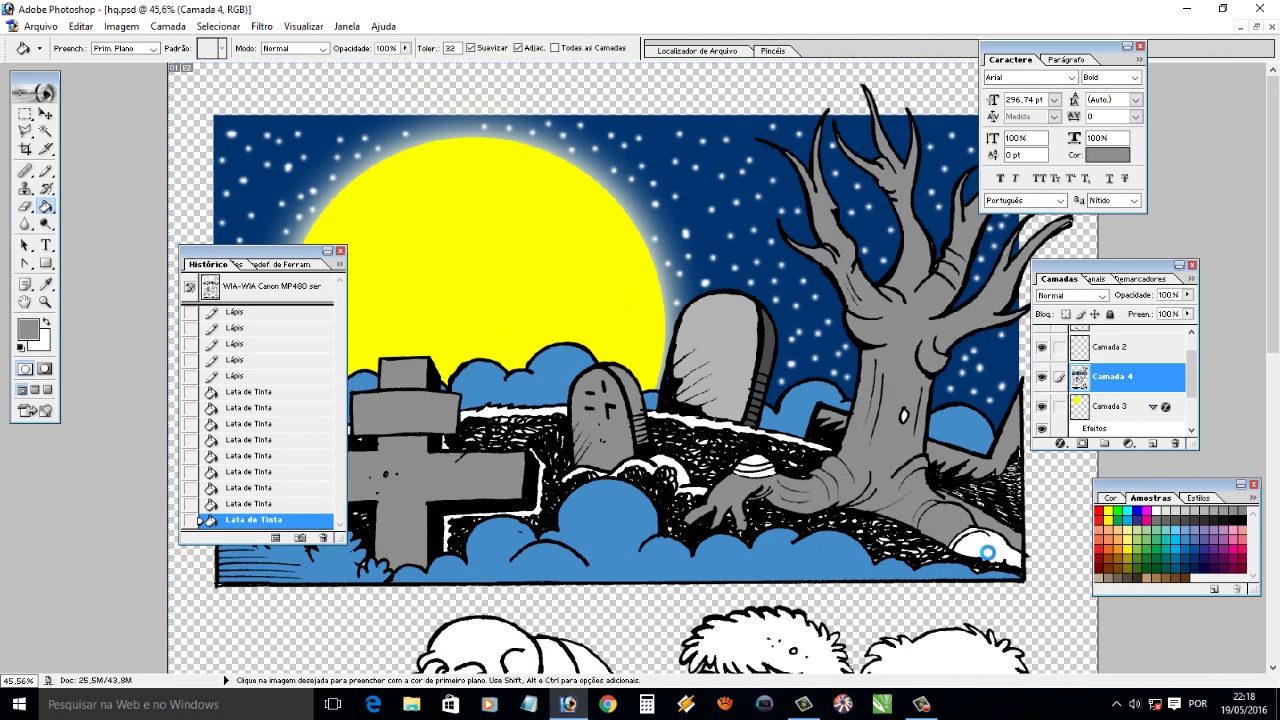
left_click(985, 548)
left_click(760, 472)
left_click(905, 415)
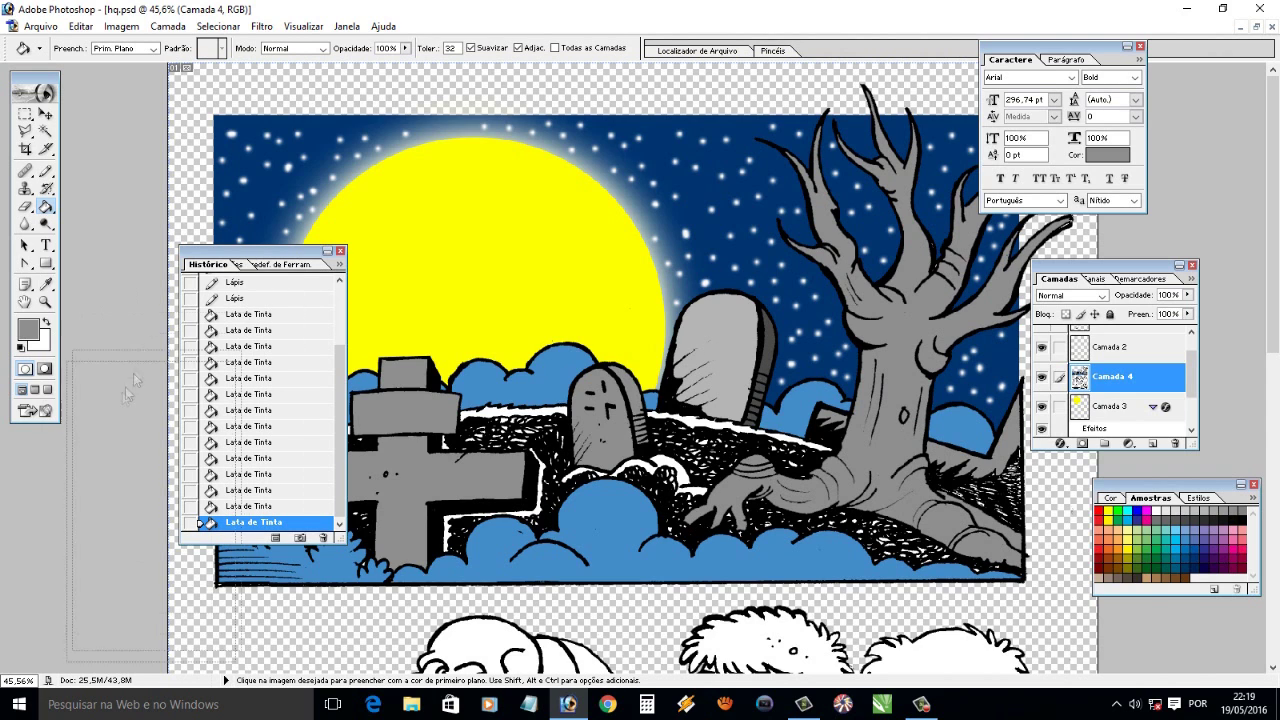
left_click_drag(252, 252, 74, 435)
Magic Wand-select all the blue bushes and sample their blue as the paint colour
left_click(45, 131)
left_click(260, 395)
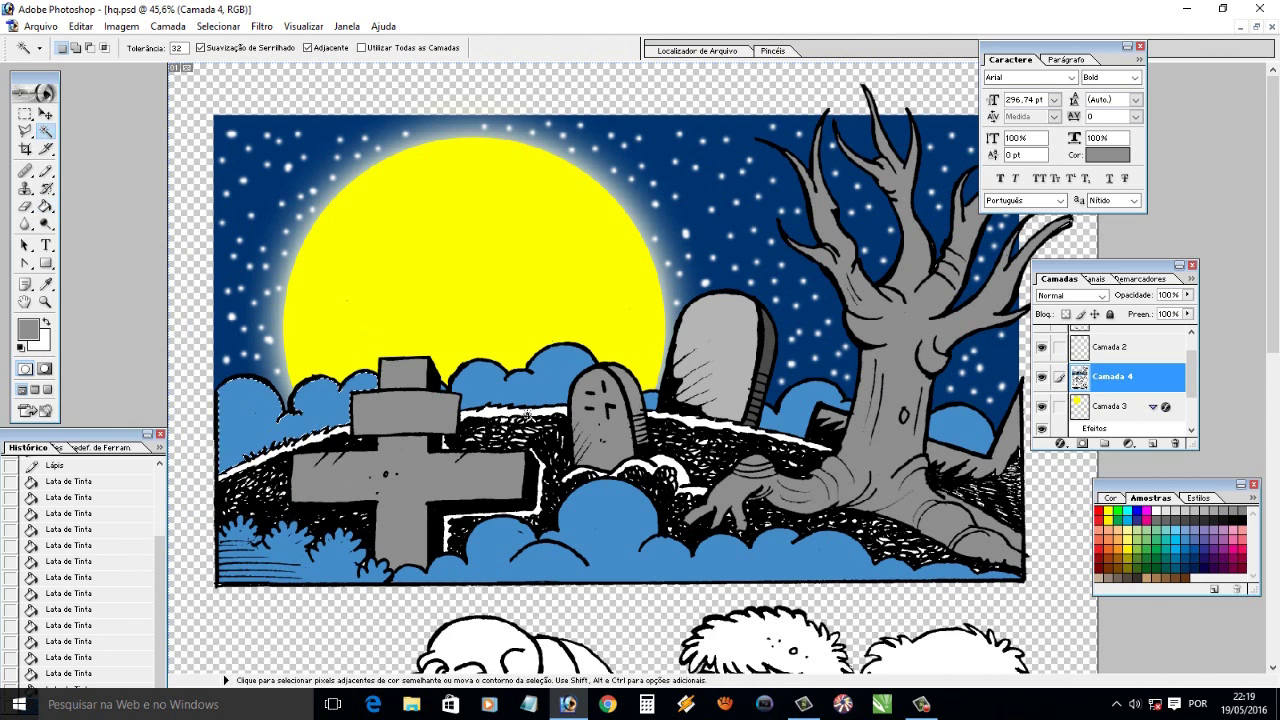
left_click(450, 392, "shift")
left_click(505, 365, "shift")
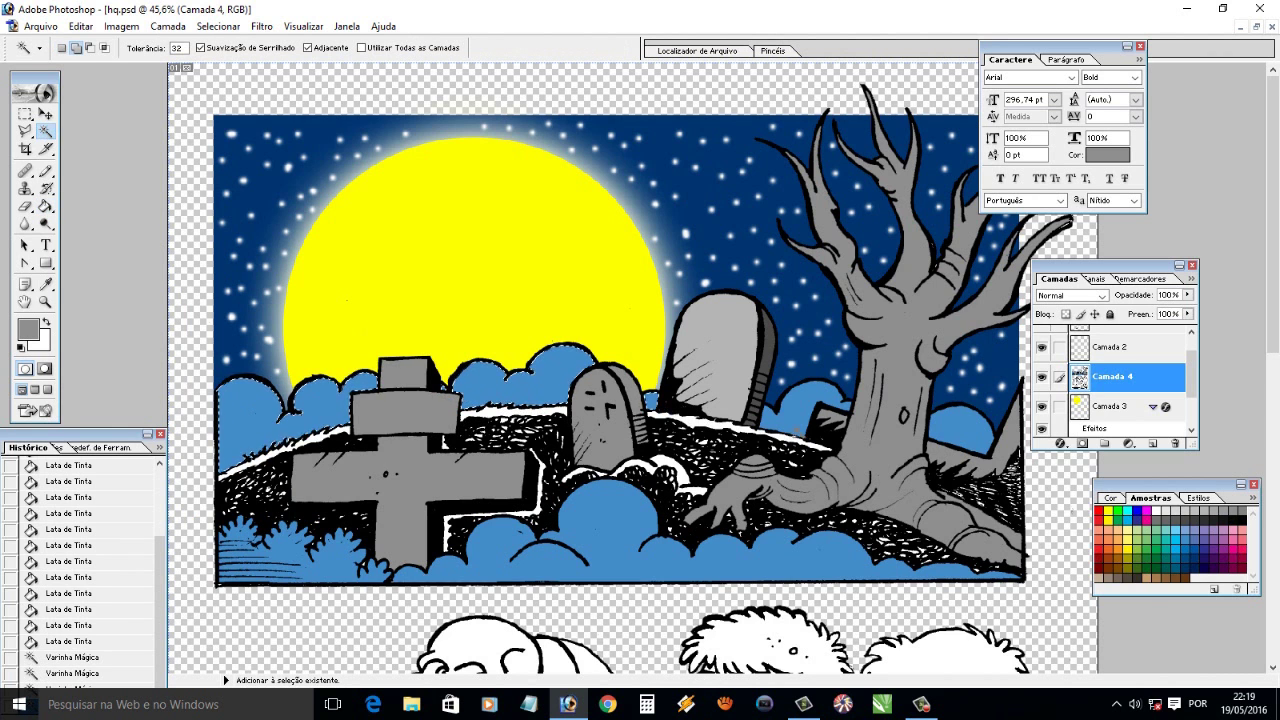
key("i")
left_click(327, 410)
left_click(28, 329)
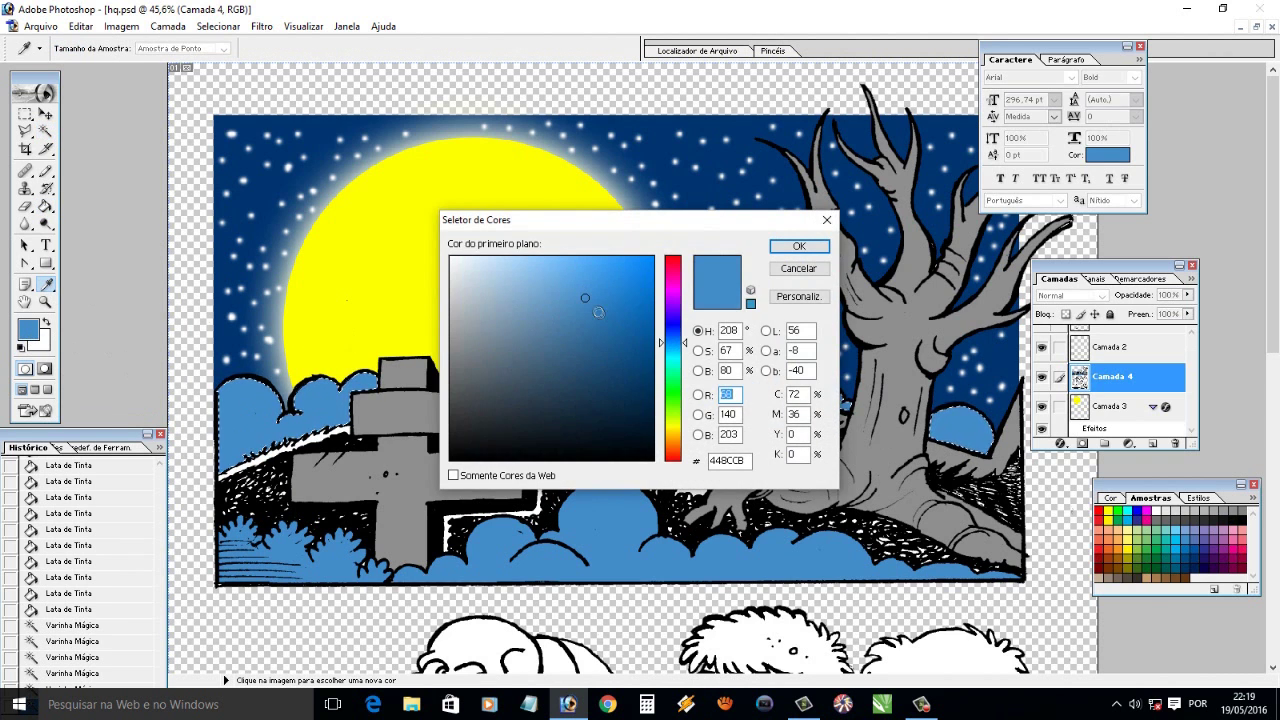
left_click(791, 254)
Set the brush to 101 px and paint darker blue strokes across the bushes
left_click(45, 170)
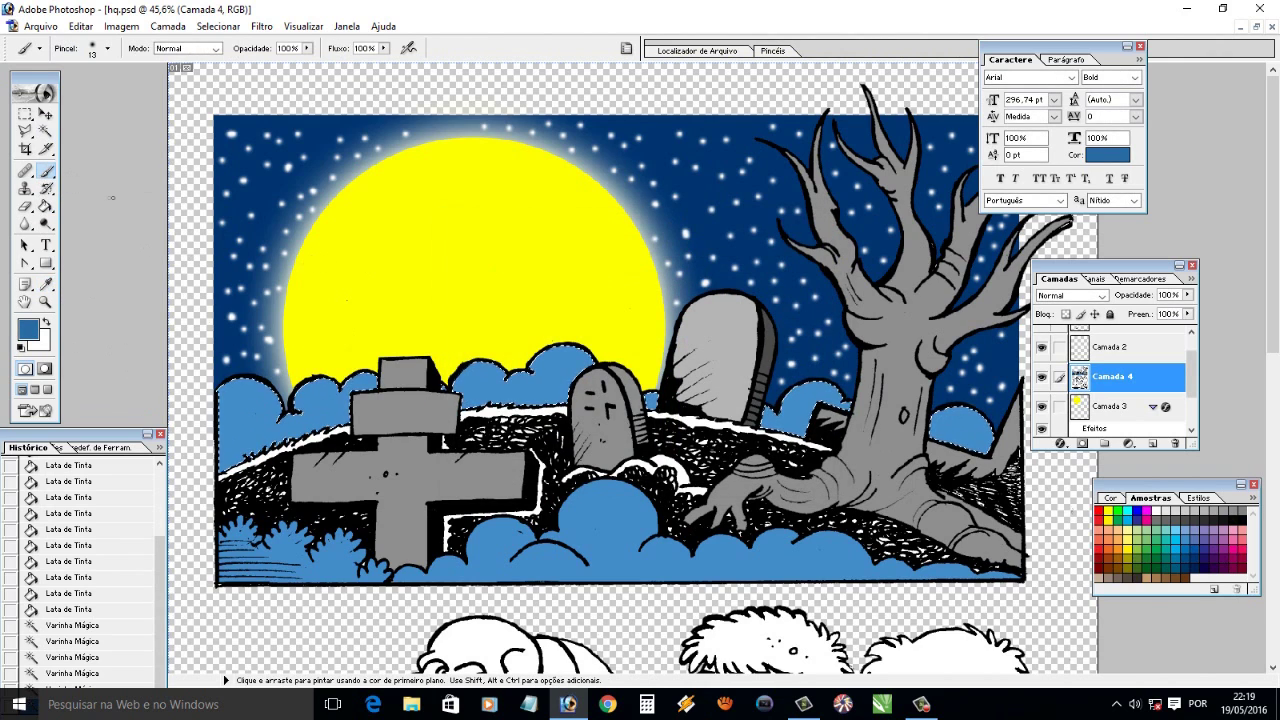
left_click(107, 48)
left_click_drag(59, 89, 97, 89)
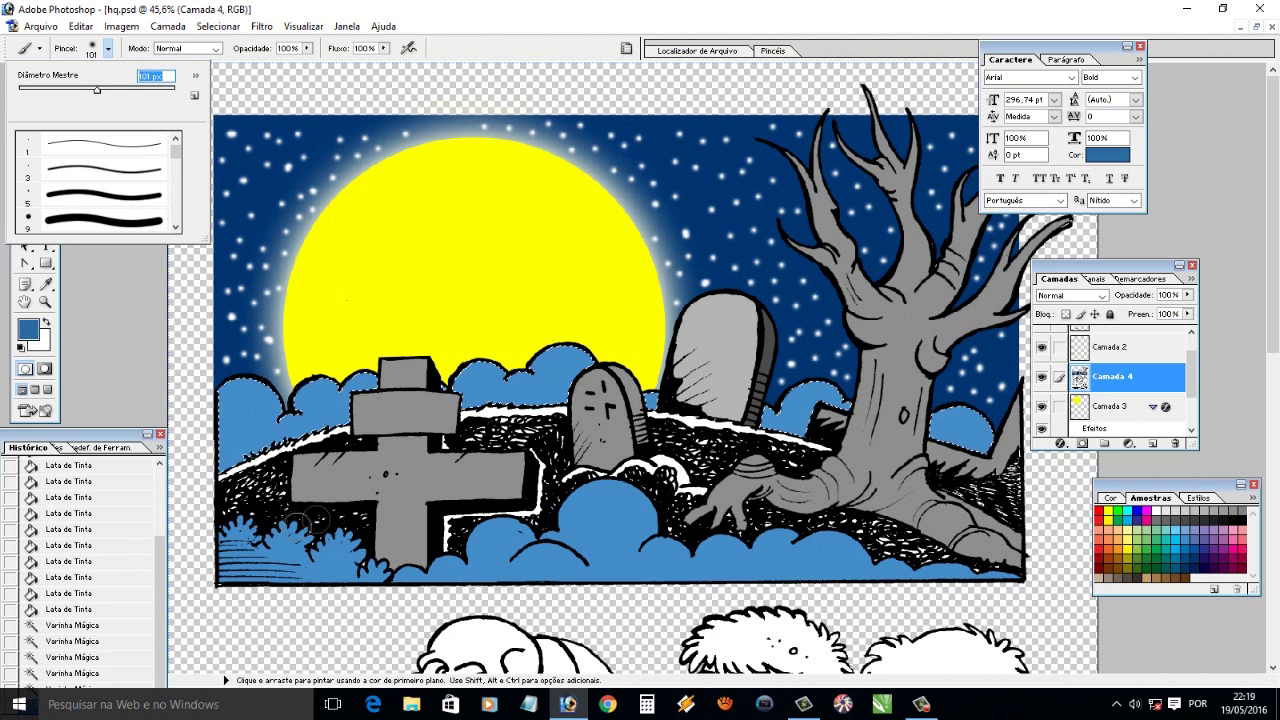
key("Return")
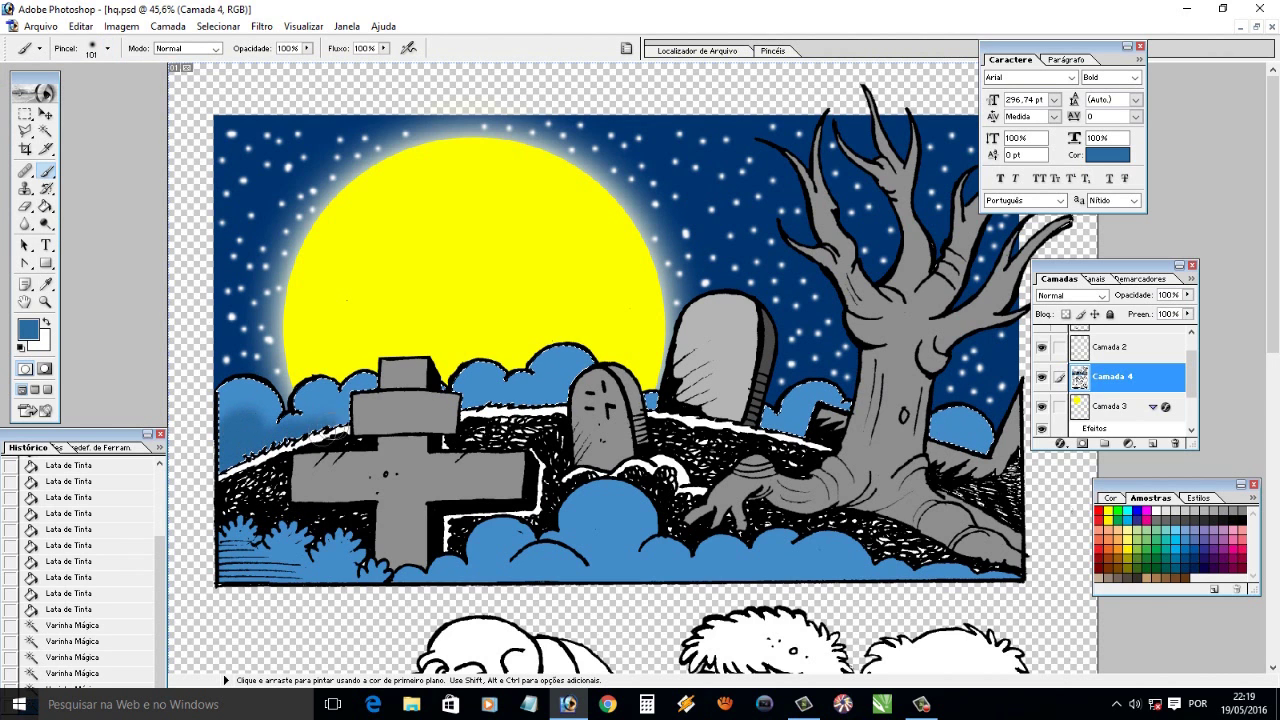
left_click_drag(380, 406, 700, 422)
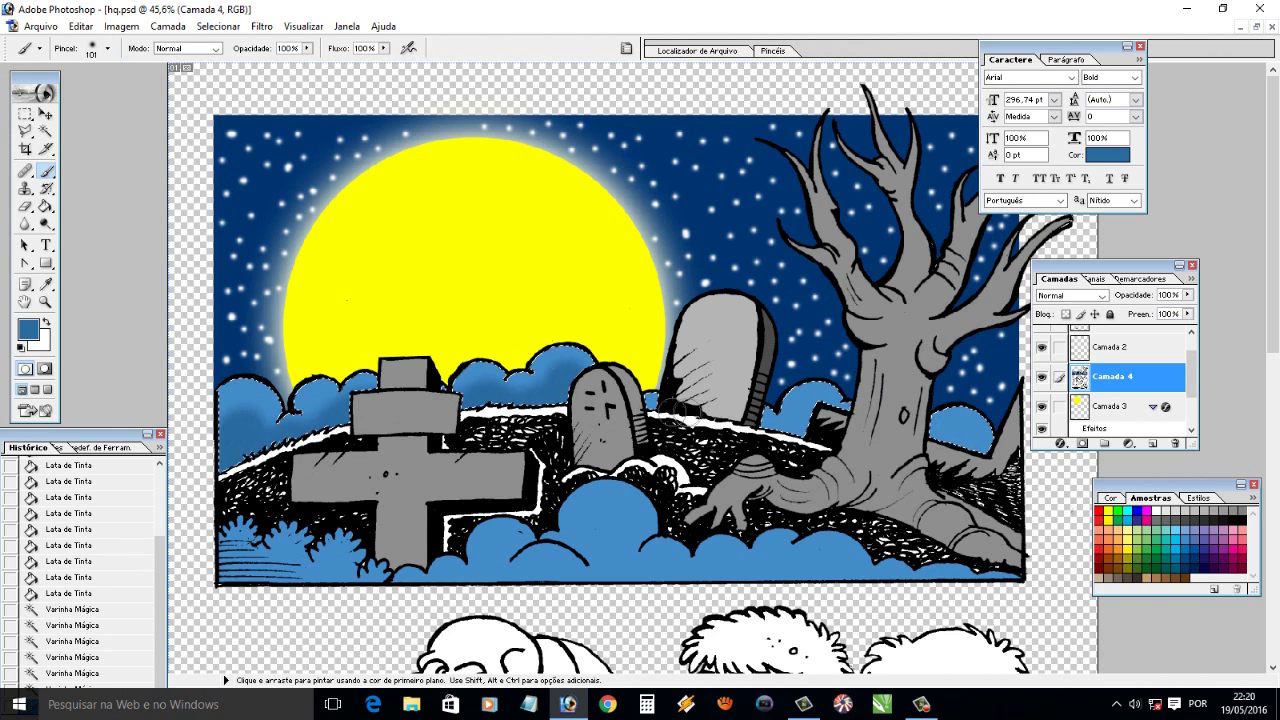
left_click_drag(700, 422, 830, 420)
left_click_drag(930, 432, 985, 434)
Shade the bottom bushes darker blue and start Magic Wand-selecting the top of the cross
left_click(45, 131)
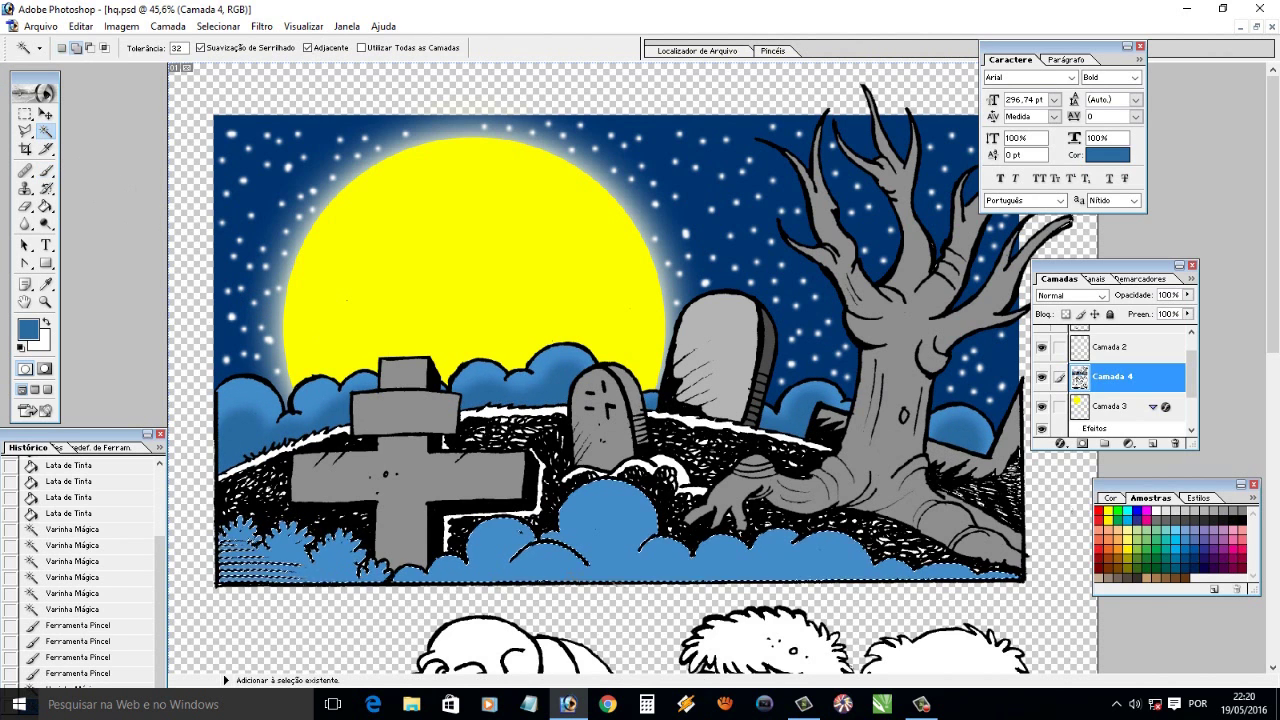
left_click(45, 170)
mouse_move(225, 555)
left_mouse_down()
mouse_move(410, 596)
mouse_move(557, 570)
mouse_move(735, 578)
left_mouse_up()
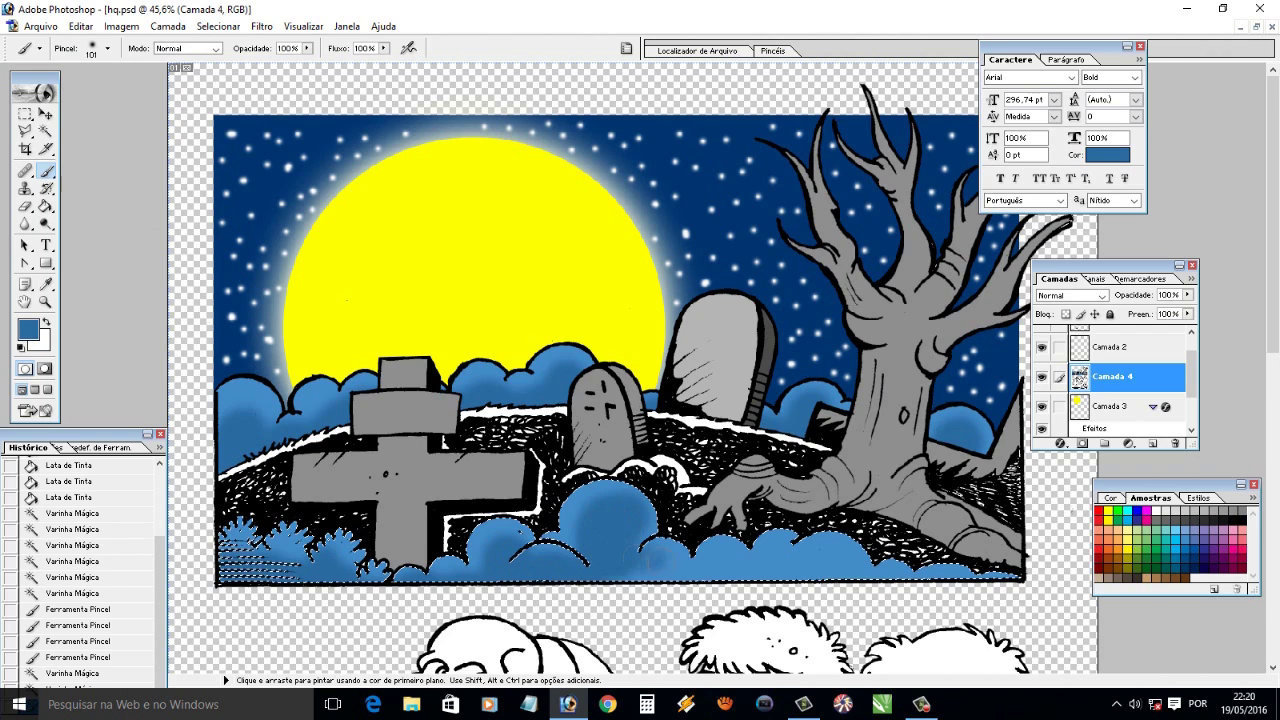
left_click_drag(735, 578, 945, 578)
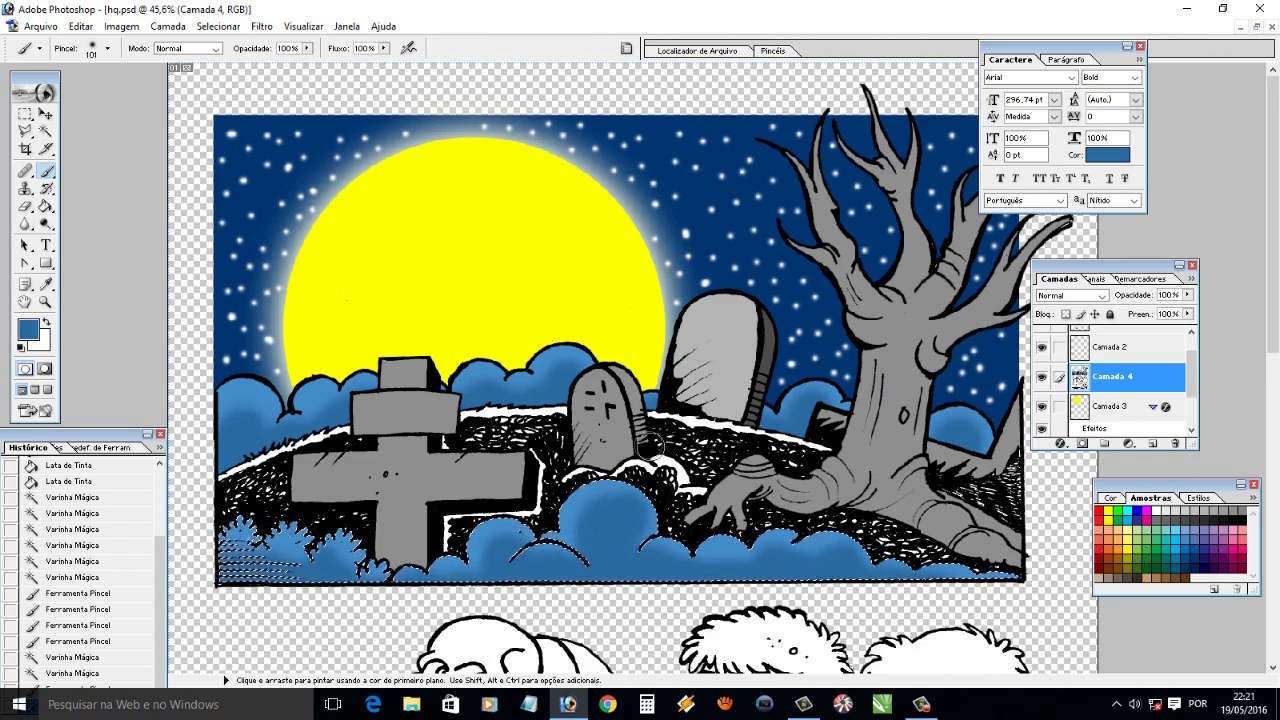
key("w")
left_click(432, 470)
Add the cross's lower body to the selection and sample its grey as paint colour
left_click(411, 380, "shift")
key("i")
left_click(427, 472)
left_click(28, 328)
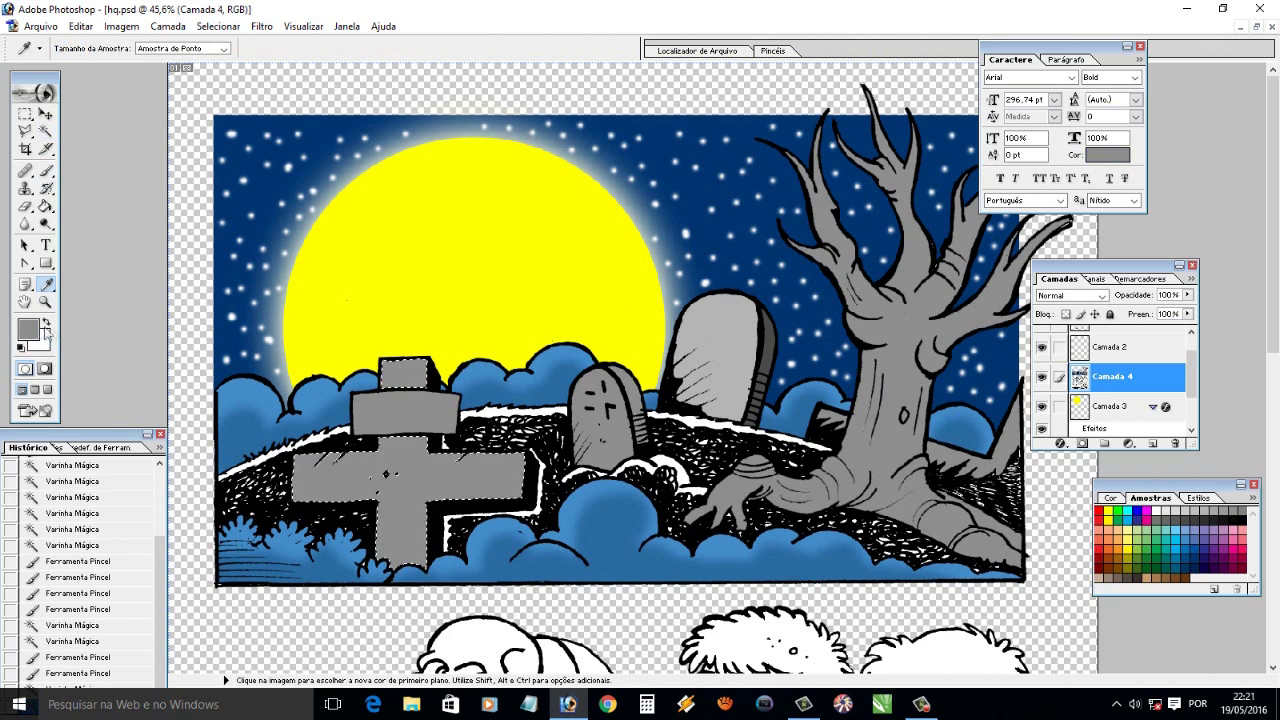
left_click(799, 246)
Brush darker grey shading across the cross's right and left arms
key("b")
left_click(107, 48)
key("Return")
left_click_drag(420, 452, 520, 500)
left_click(28, 328)
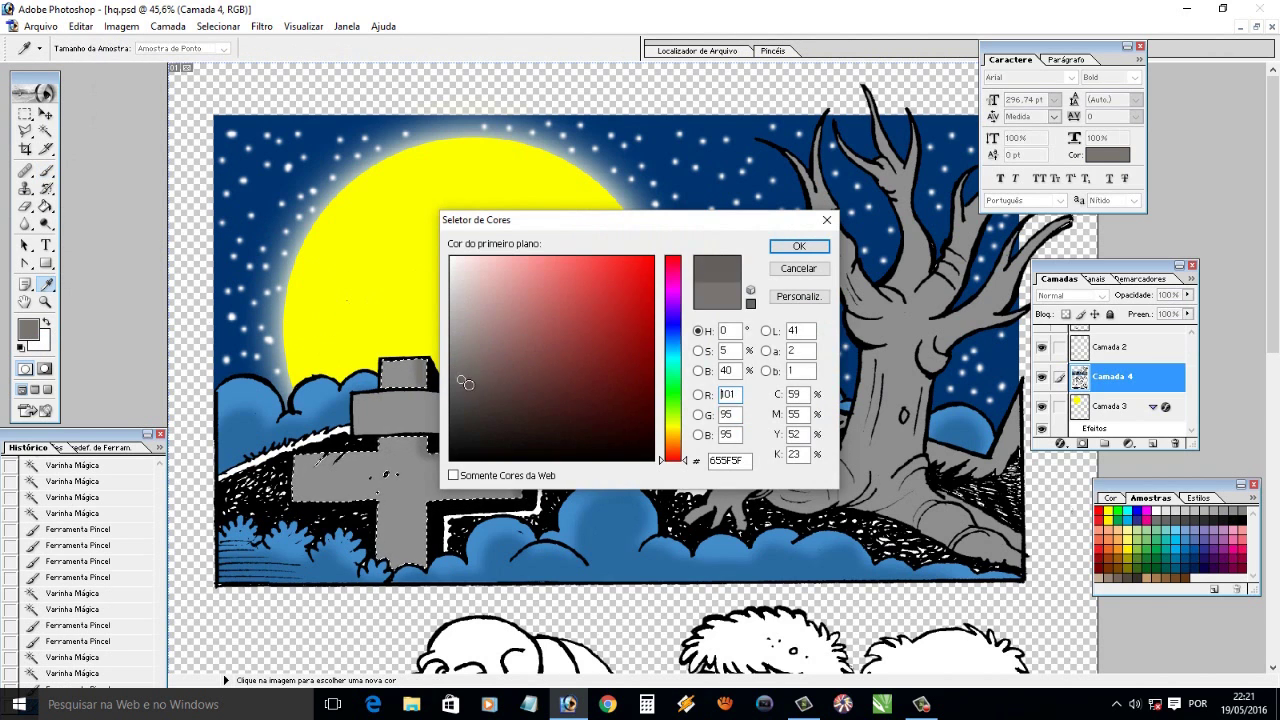
left_click(791, 240)
mouse_move(385, 473)
left_mouse_down()
mouse_move(372, 505)
mouse_move(500, 470)
left_mouse_up()
mouse_move(330, 460)
left_mouse_down()
mouse_move(395, 550)
mouse_move(380, 490)
left_mouse_up()
Magic Wand-select the small tombstone and brush grey shading inside it
left_click(45, 131)
left_click(600, 410)
left_click(46, 170)
left_click_drag(585, 395, 605, 455)
left_click_drag(580, 390, 610, 445)
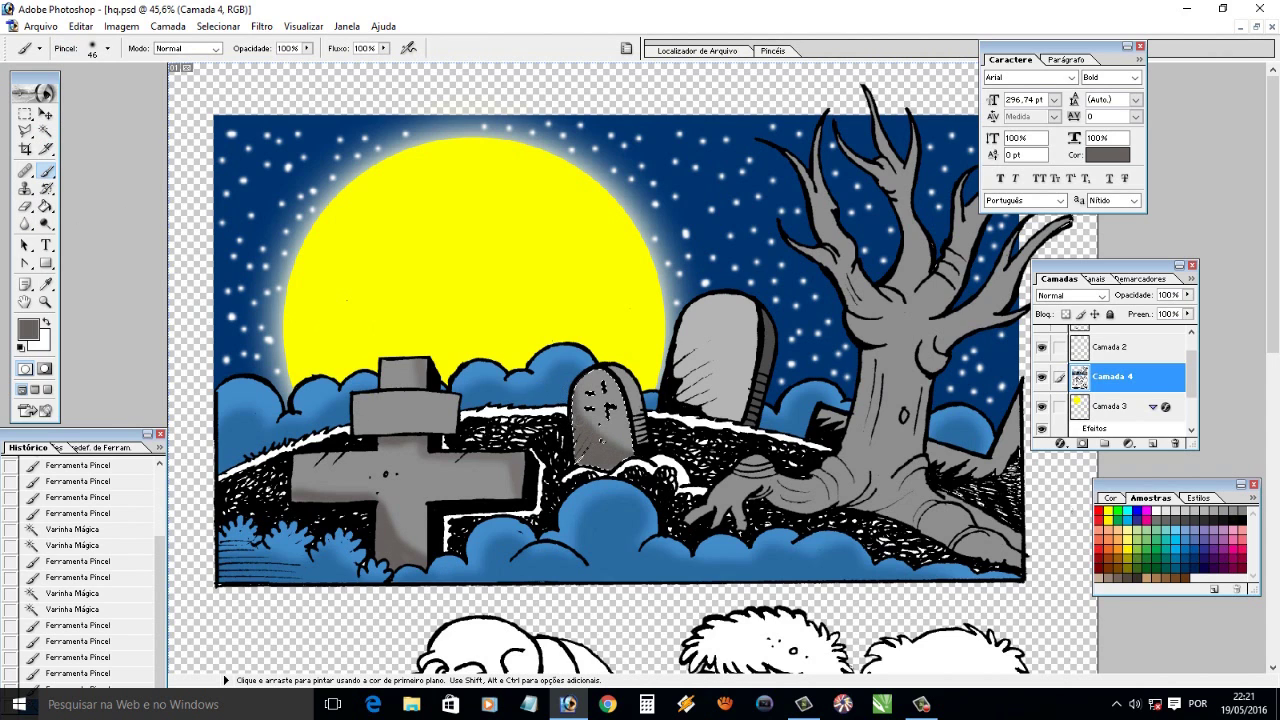
Select the big tombstone and brush grey shading inside it
left_click(45, 131)
left_click(718, 338)
left_click(46, 170)
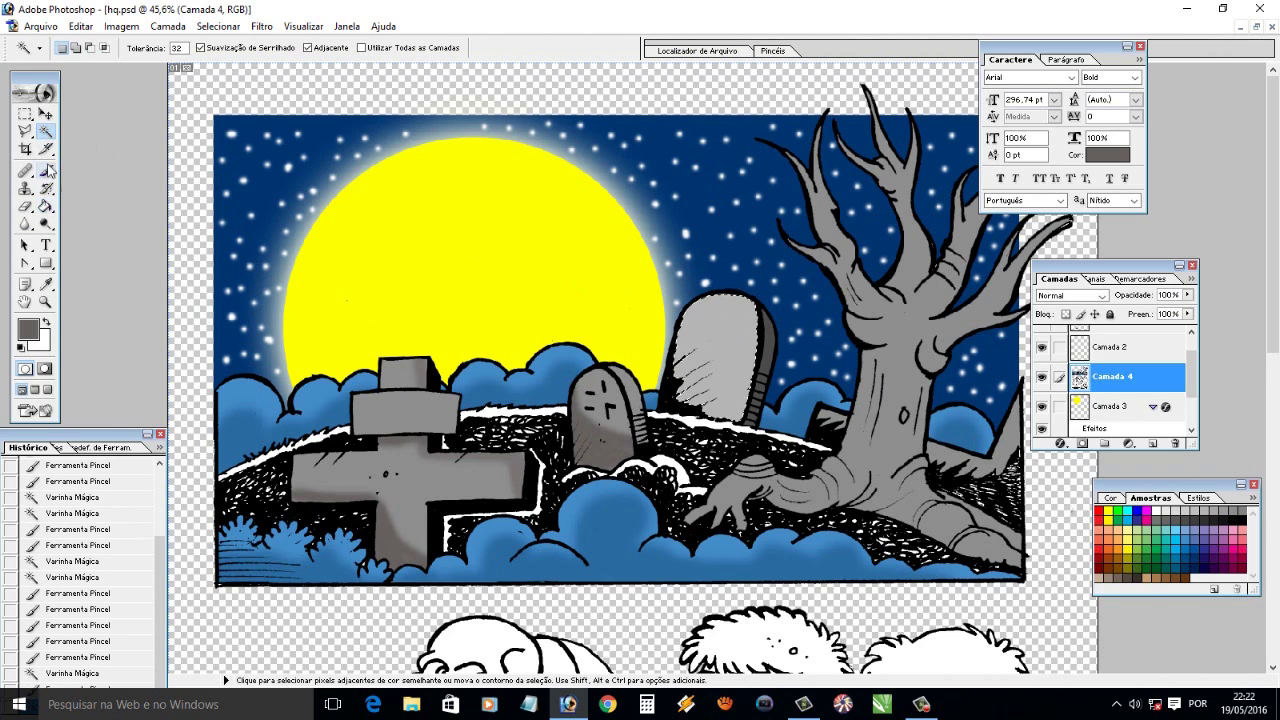
mouse_move(690, 300)
left_mouse_down()
mouse_move(745, 420)
mouse_move(750, 300)
mouse_move(704, 420)
mouse_move(734, 344)
left_mouse_up()
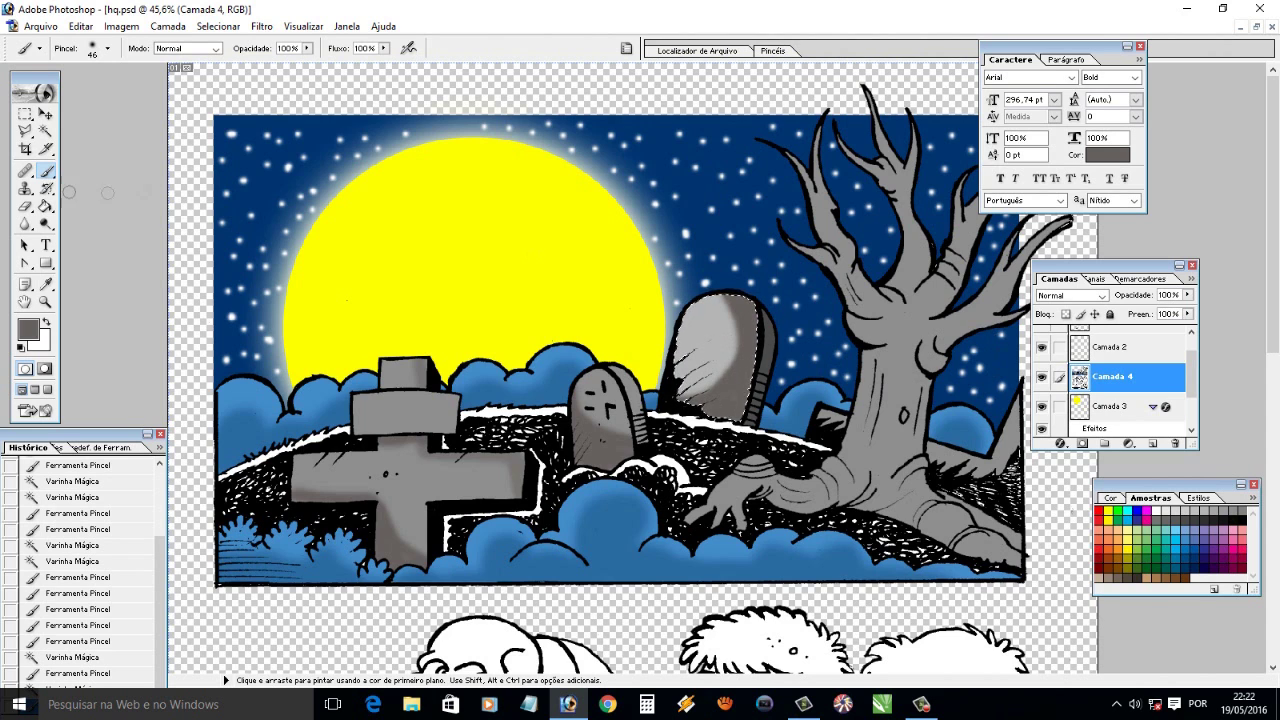
Magic Wand-select the dead tree together with its hand and roots
left_click(45, 131)
left_click(840, 490)
left_click(765, 490, "shift")
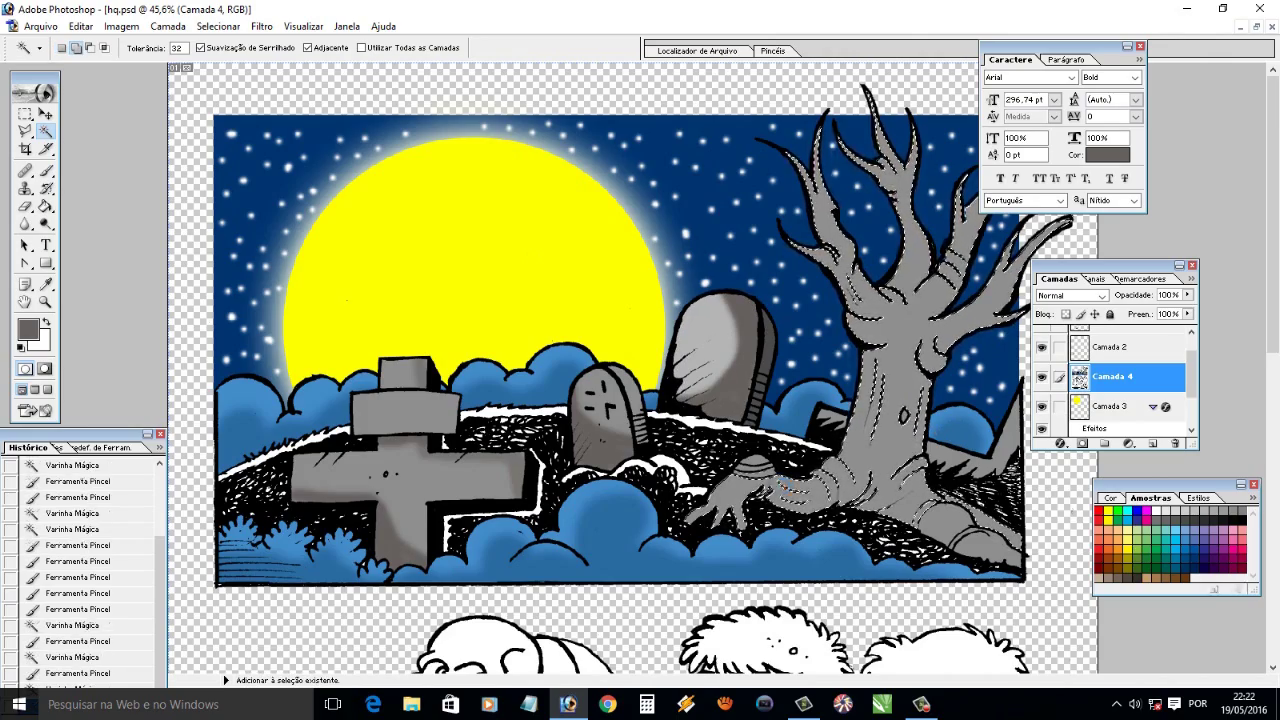
left_click(760, 470, "shift")
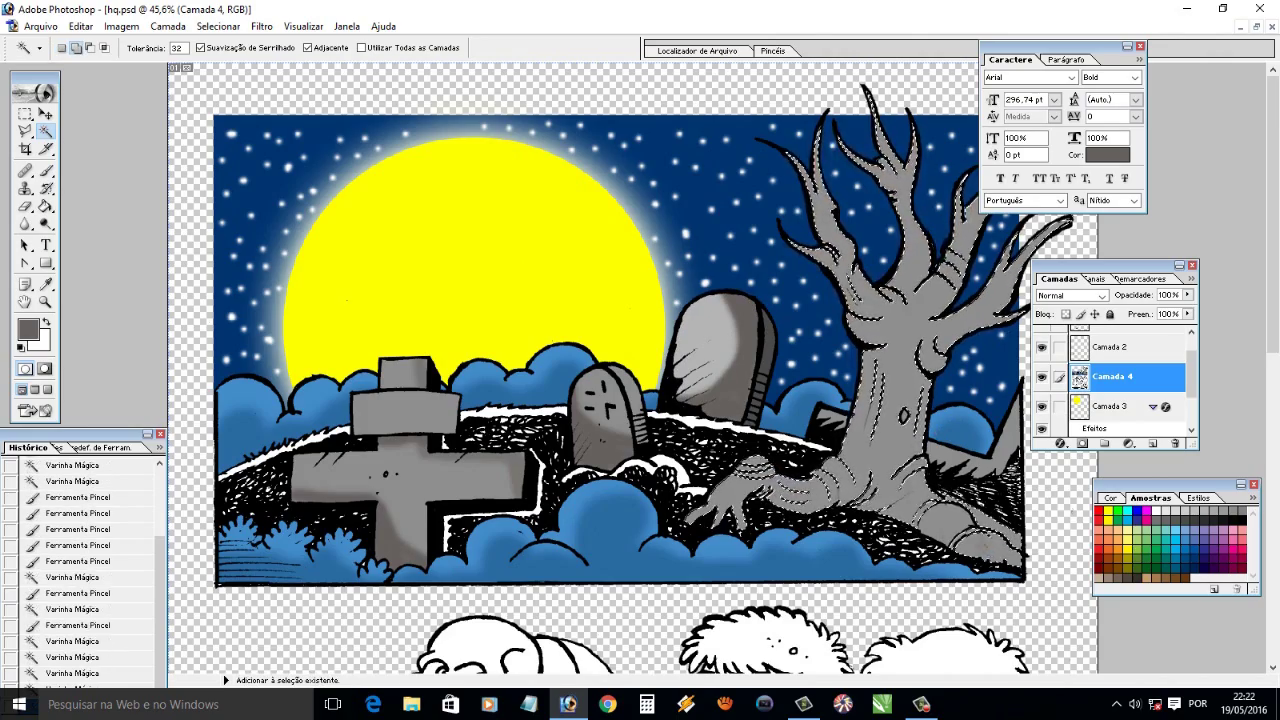
left_click(940, 500, "shift")
left_click_drag(1060, 46, 1179, 82)
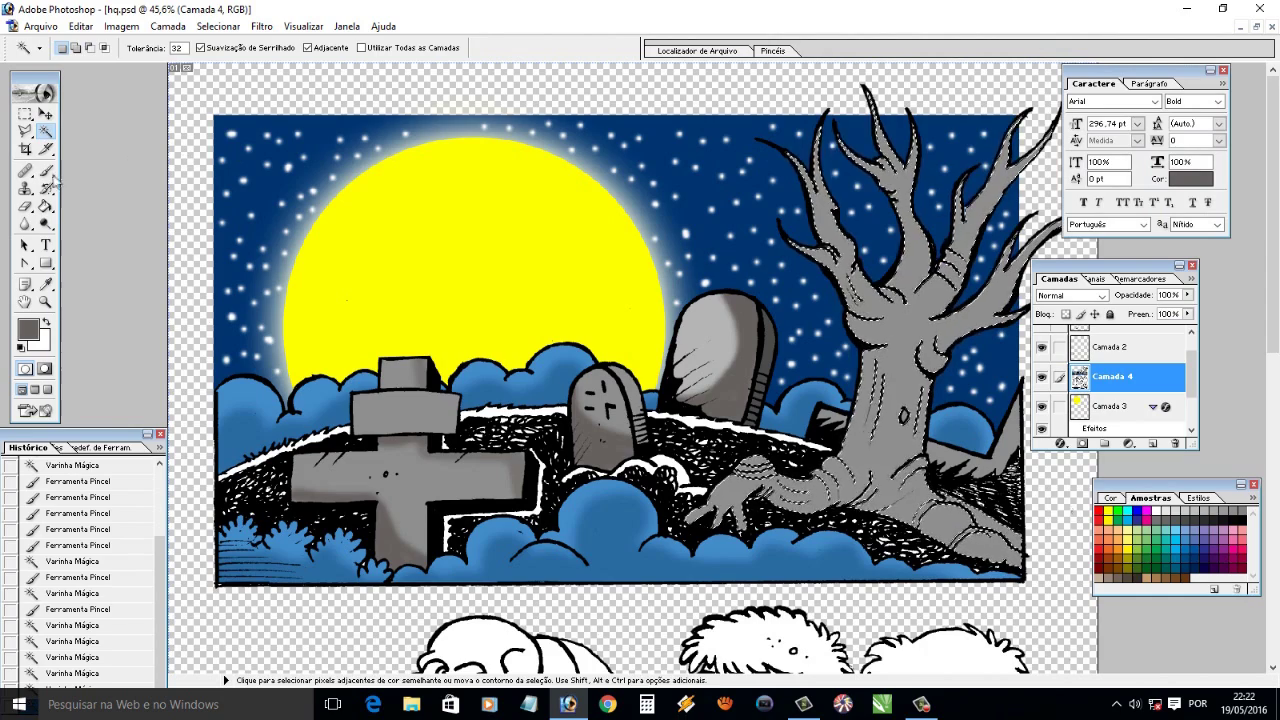
key("b")
left_click_drag(1100, 265, 1178, 272)
Brush darker grey onto the upper branches, roots and branch tips, then deselect
mouse_move(1050, 232)
left_mouse_down()
mouse_move(950, 340)
mouse_move(1000, 322)
left_mouse_up()
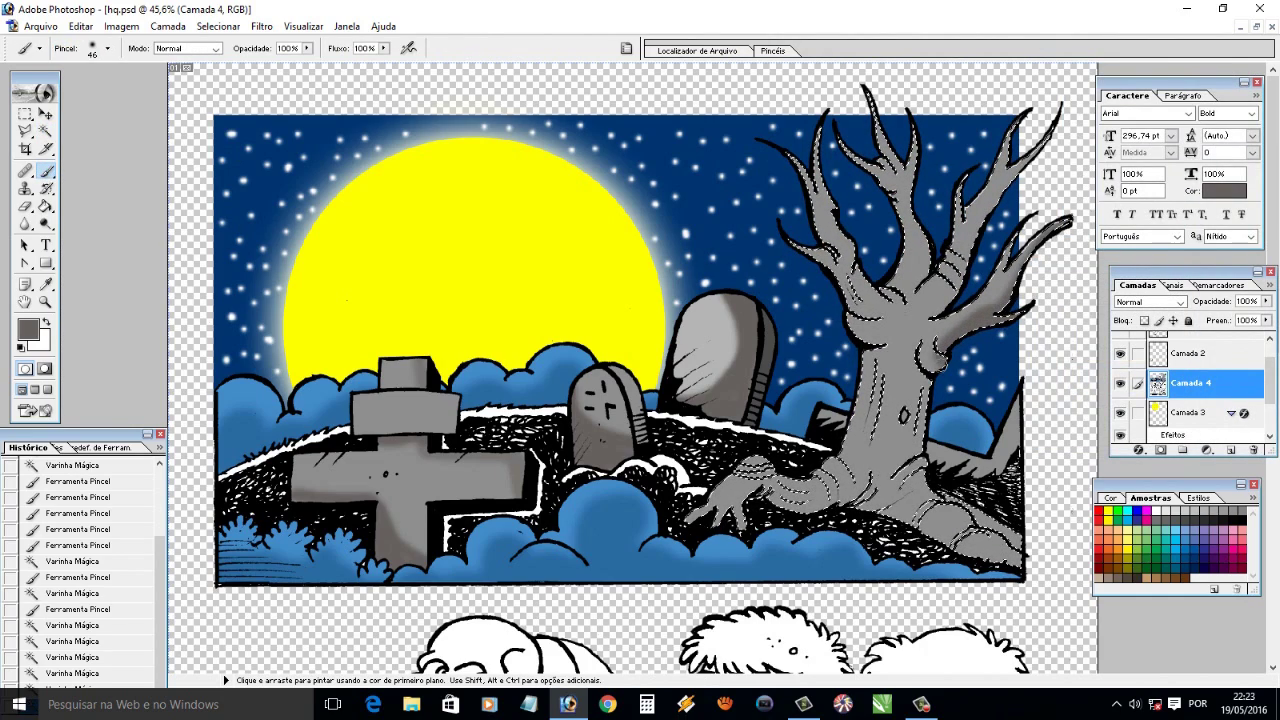
mouse_move(1000, 495)
left_mouse_down()
mouse_move(945, 540)
mouse_move(990, 535)
left_mouse_up()
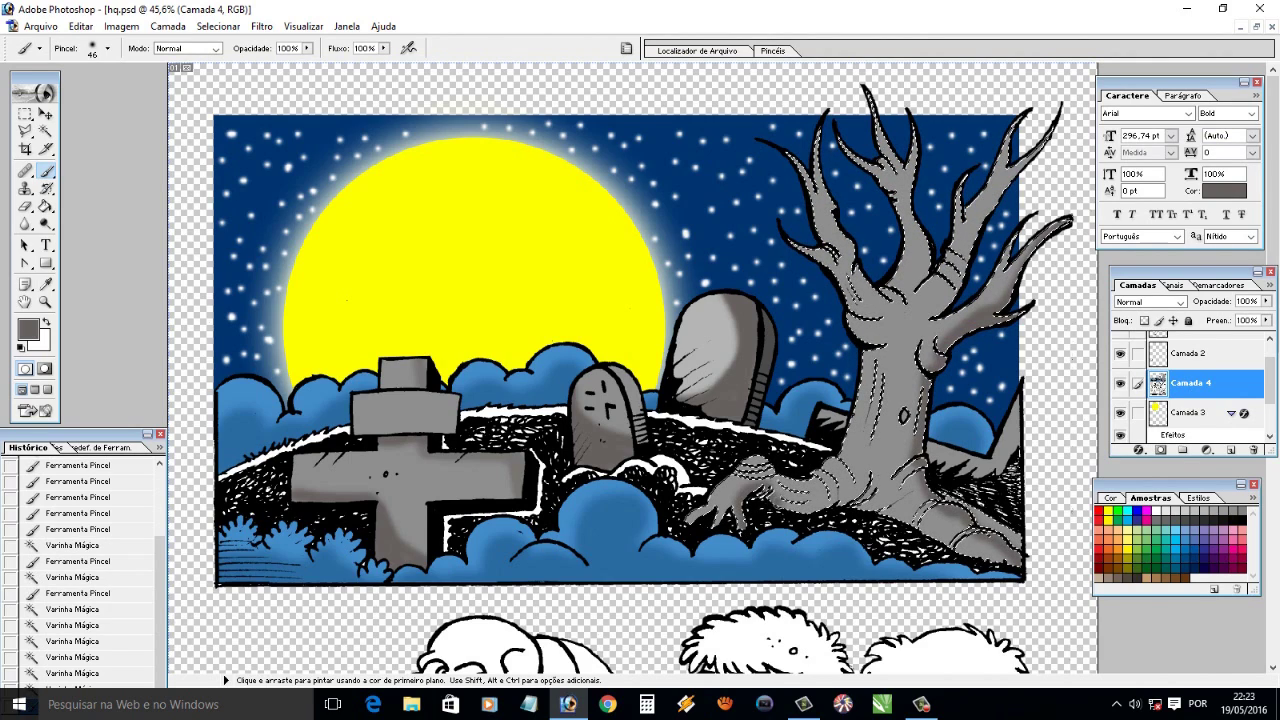
left_click_drag(945, 500, 1000, 548)
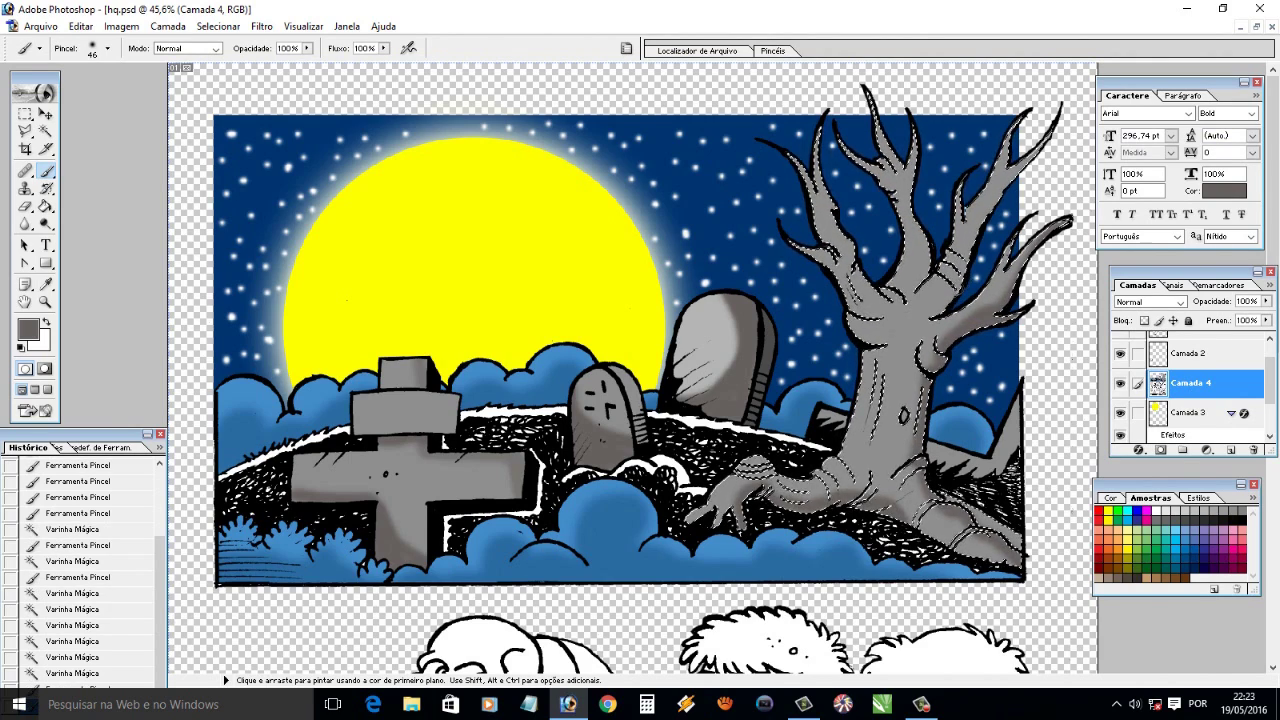
left_click(1063, 115)
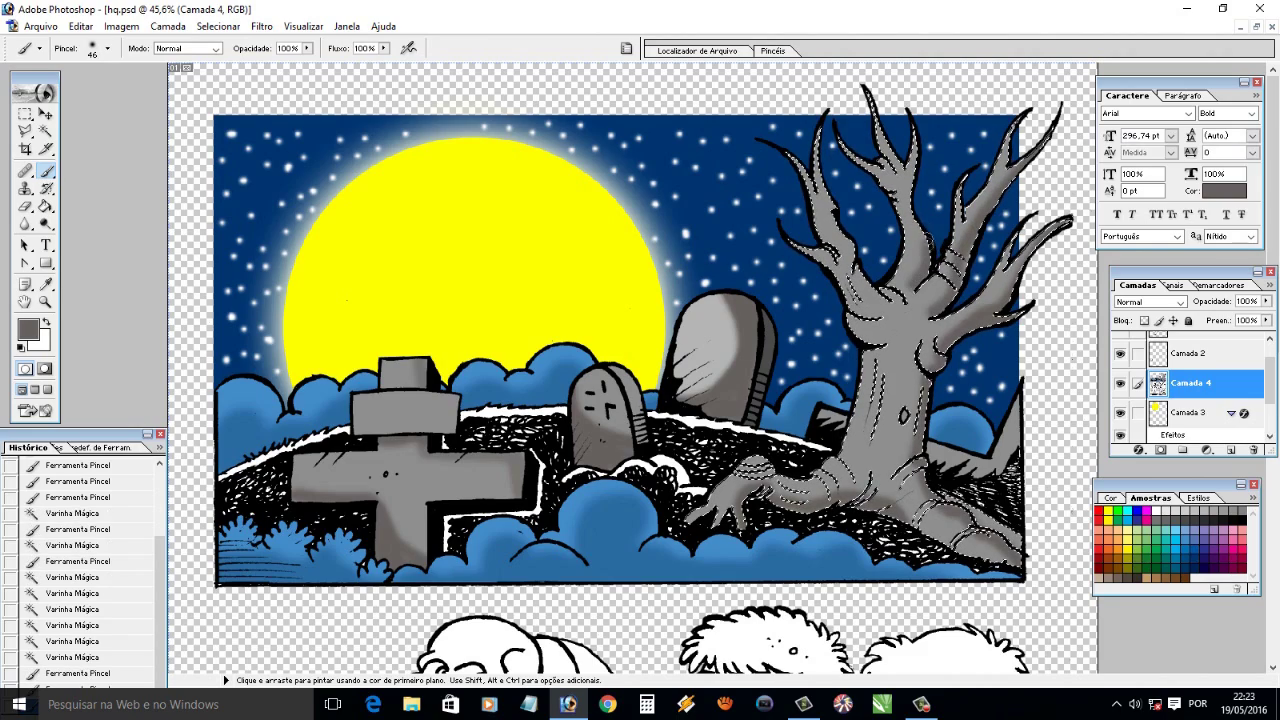
left_click(1063, 224)
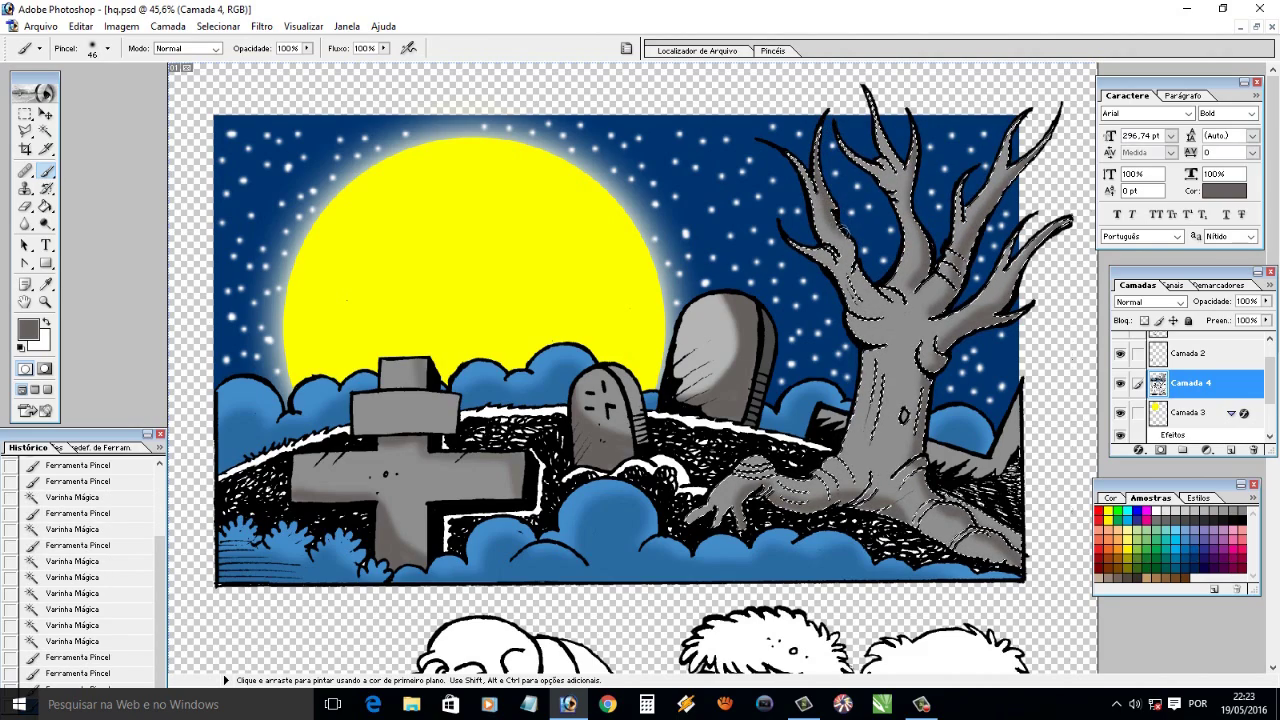
left_click(792, 162)
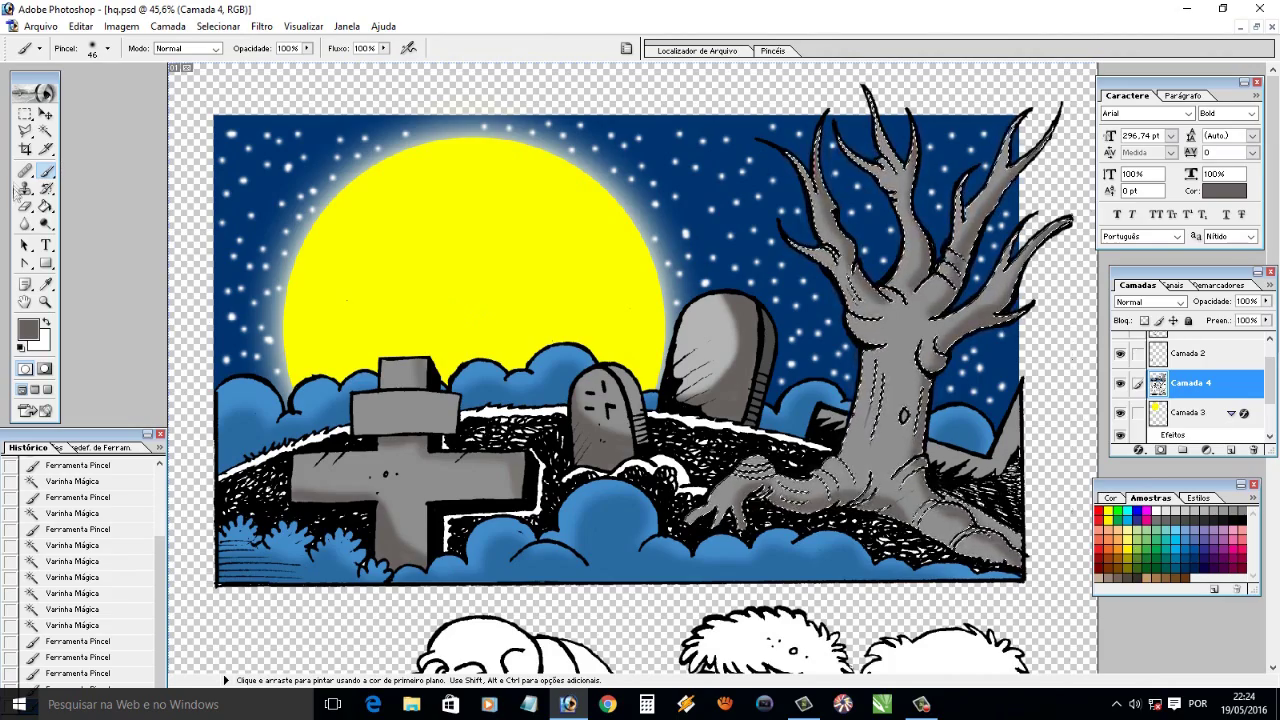
key("w")
key("ctrl+d")
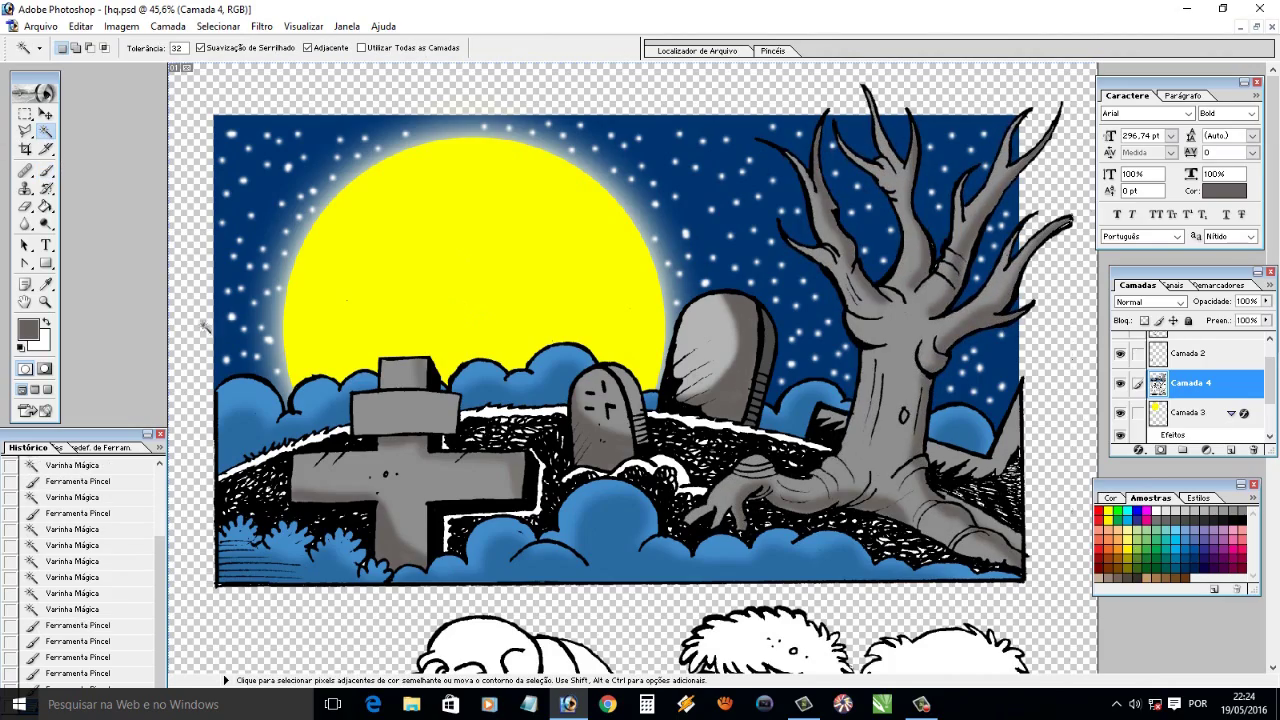
Paint Bucket-fill the three grass strips along the hill dark green
left_click(1153, 558)
left_click(45, 206)
left_click(318, 444)
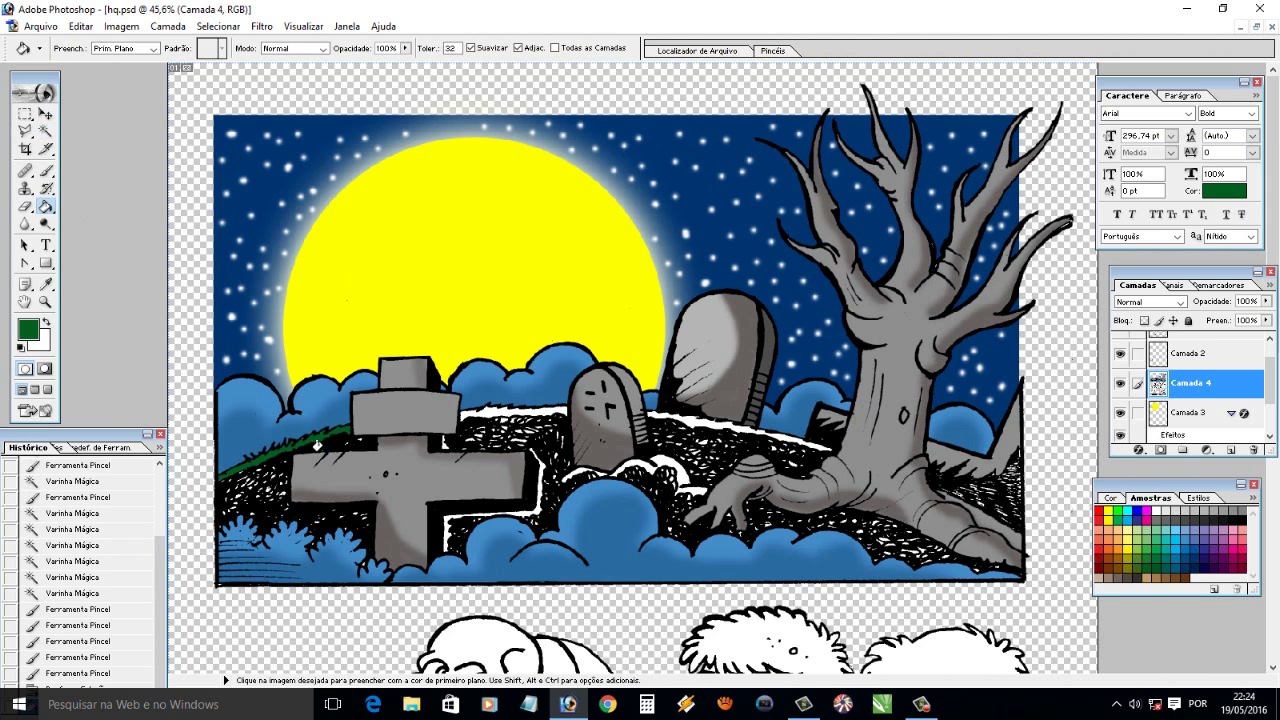
left_click(484, 427)
left_click(700, 431)
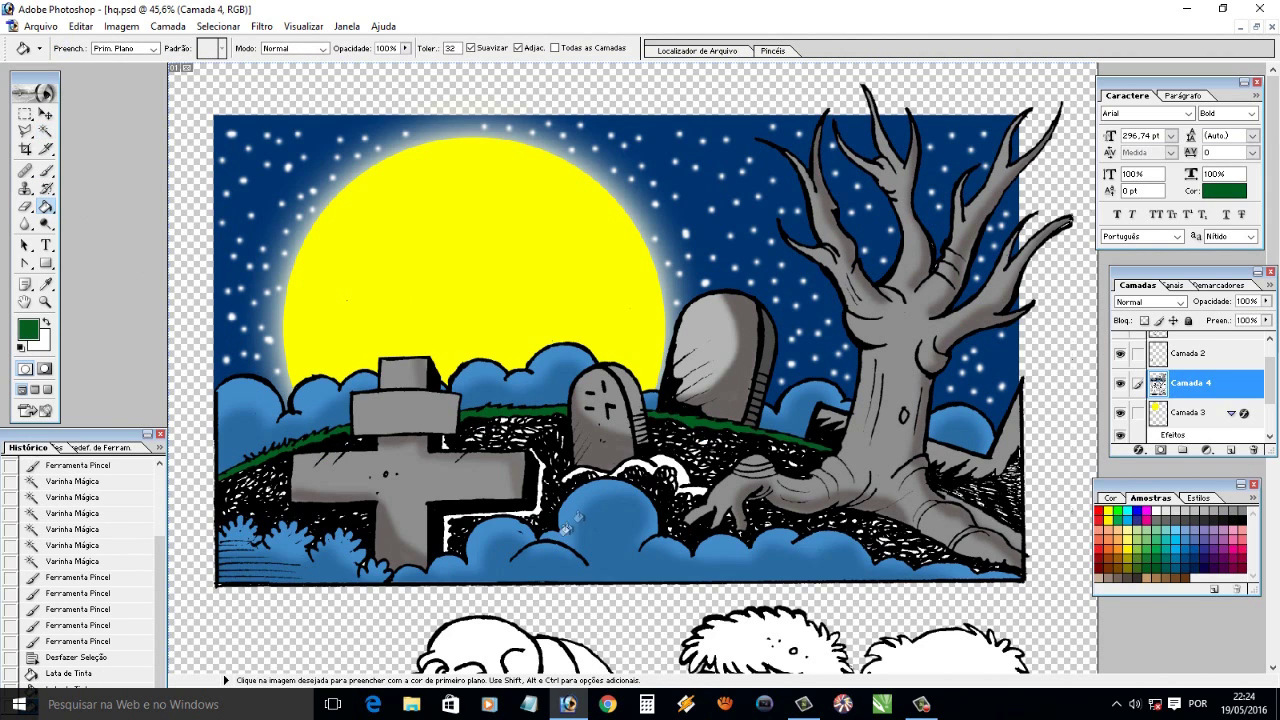
Bucket-fill the white gaps behind the tombstone and beside the cross dark navy
left_click(800, 340, "alt")
left_click(676, 465)
left_click(590, 476)
left_click(545, 497)
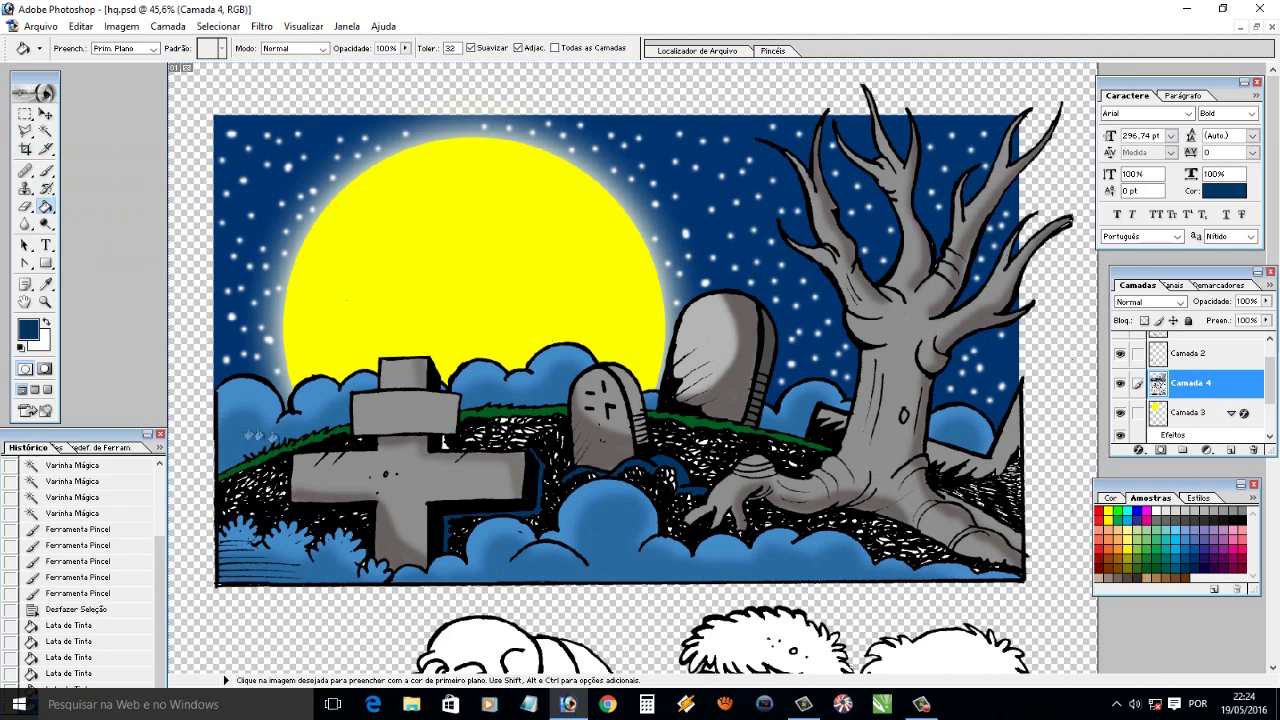
Set the foreground to black and the Pencil to 33 px
left_click(46, 285)
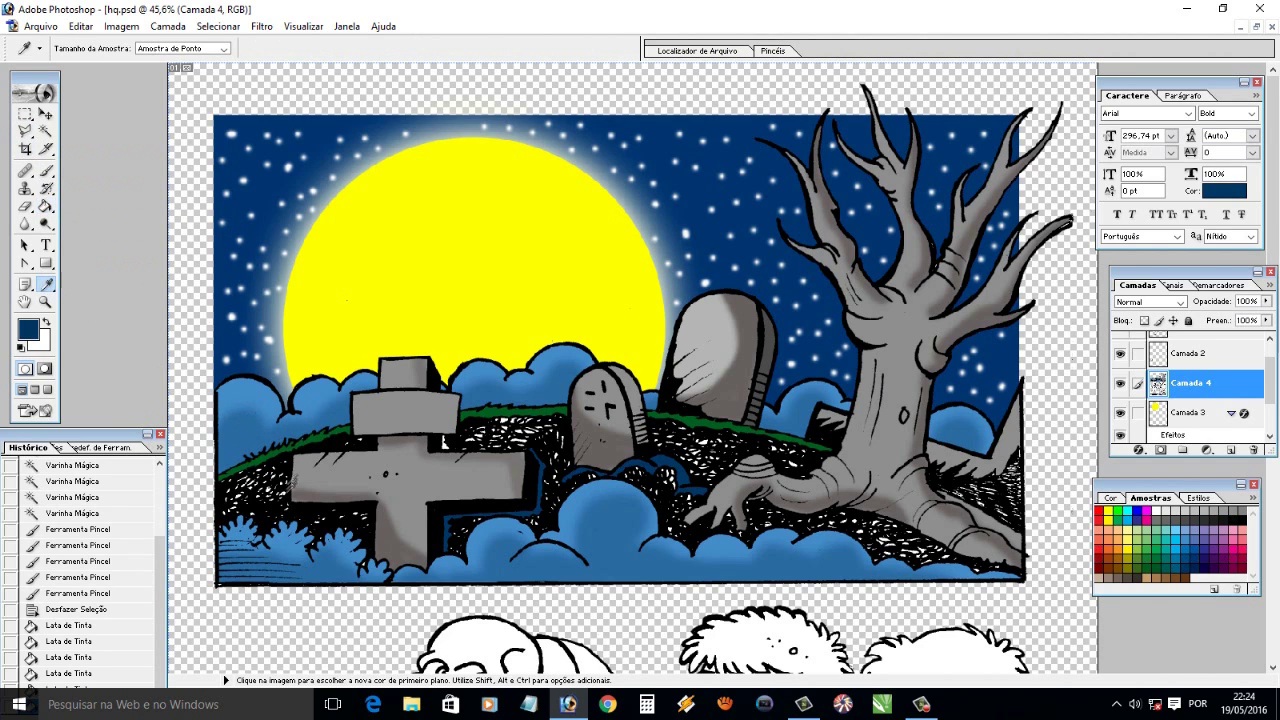
left_click(293, 470)
left_click(46, 171)
left_click(95, 172)
left_click(107, 48)
left_click_drag(24, 94, 44, 94)
left_click(280, 498)
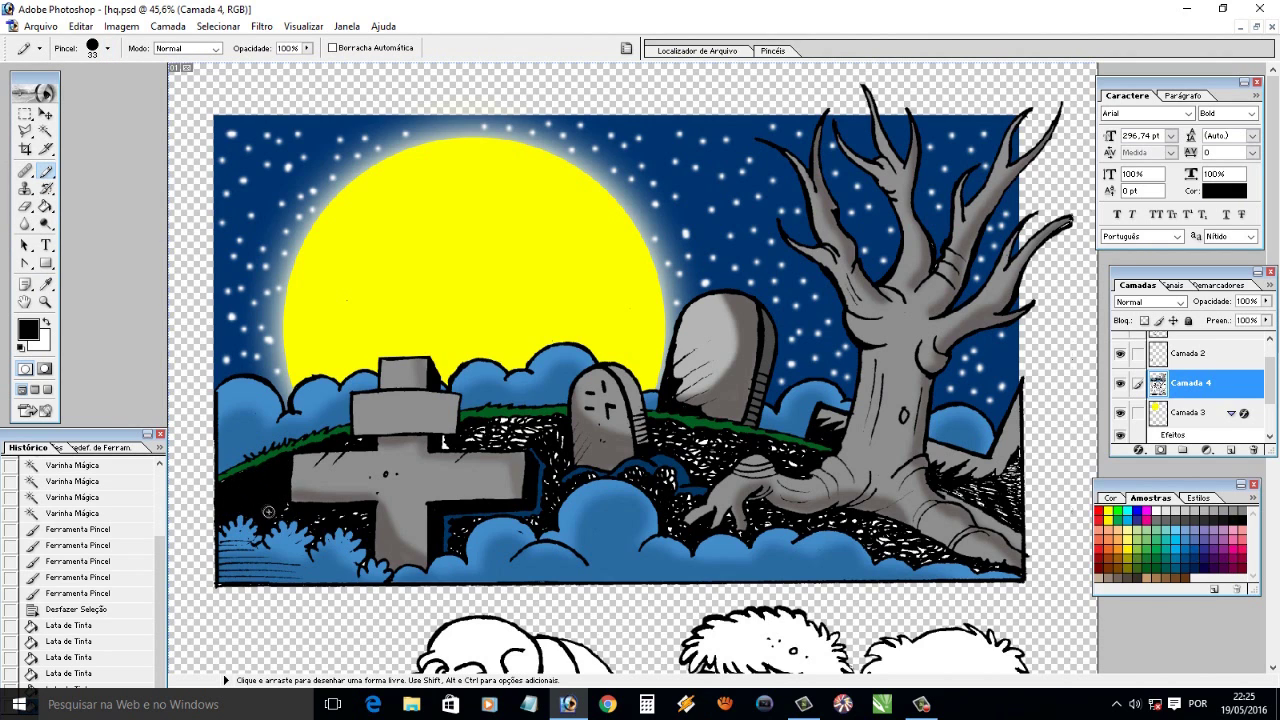
Paint black over the white speckles on the ground around the cross and tombstones
left_click_drag(281, 511, 298, 513)
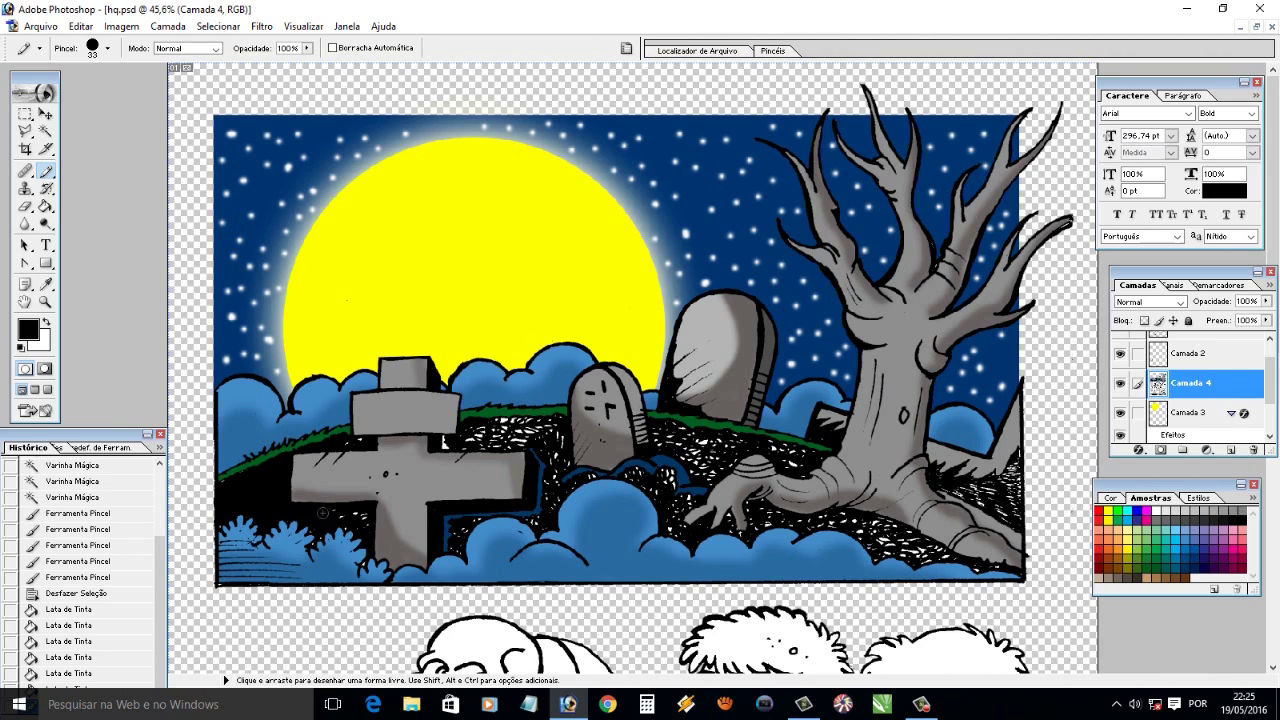
left_click(348, 522)
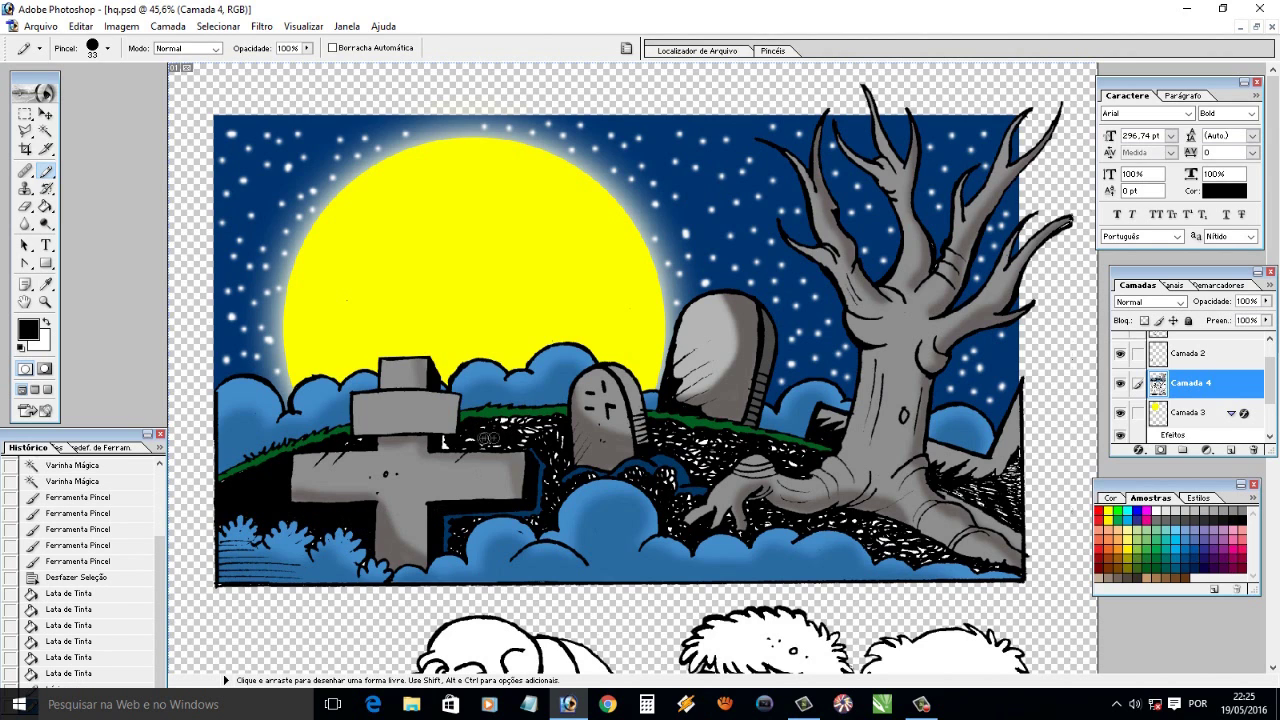
left_click_drag(530, 425, 524, 431)
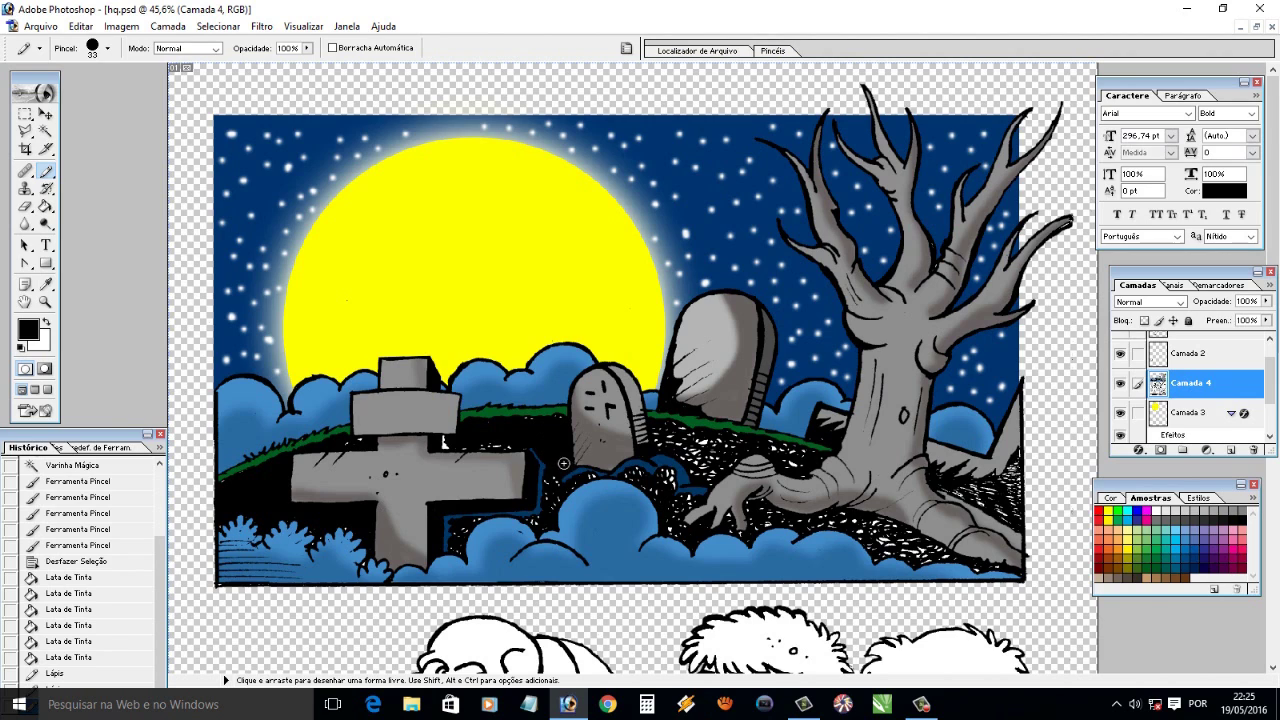
left_click_drag(542, 524, 464, 527)
left_click(455, 547)
left_click_drag(460, 445, 525, 424)
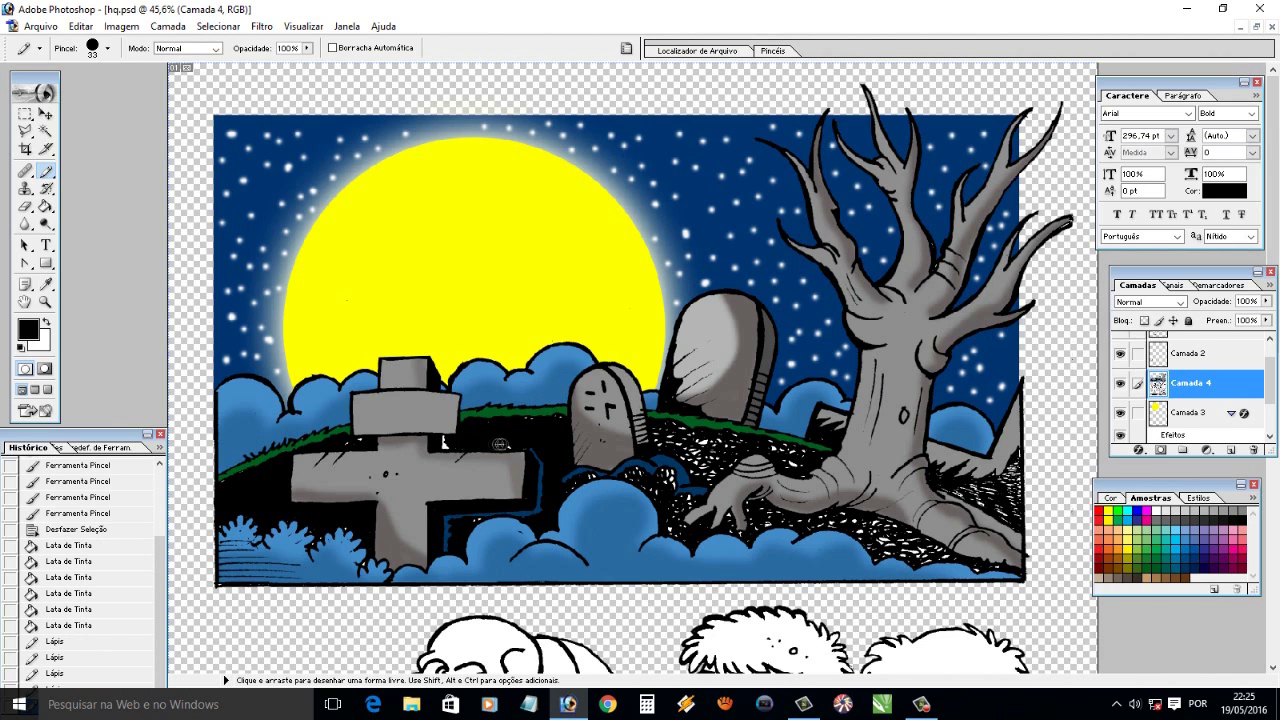
left_click(347, 443)
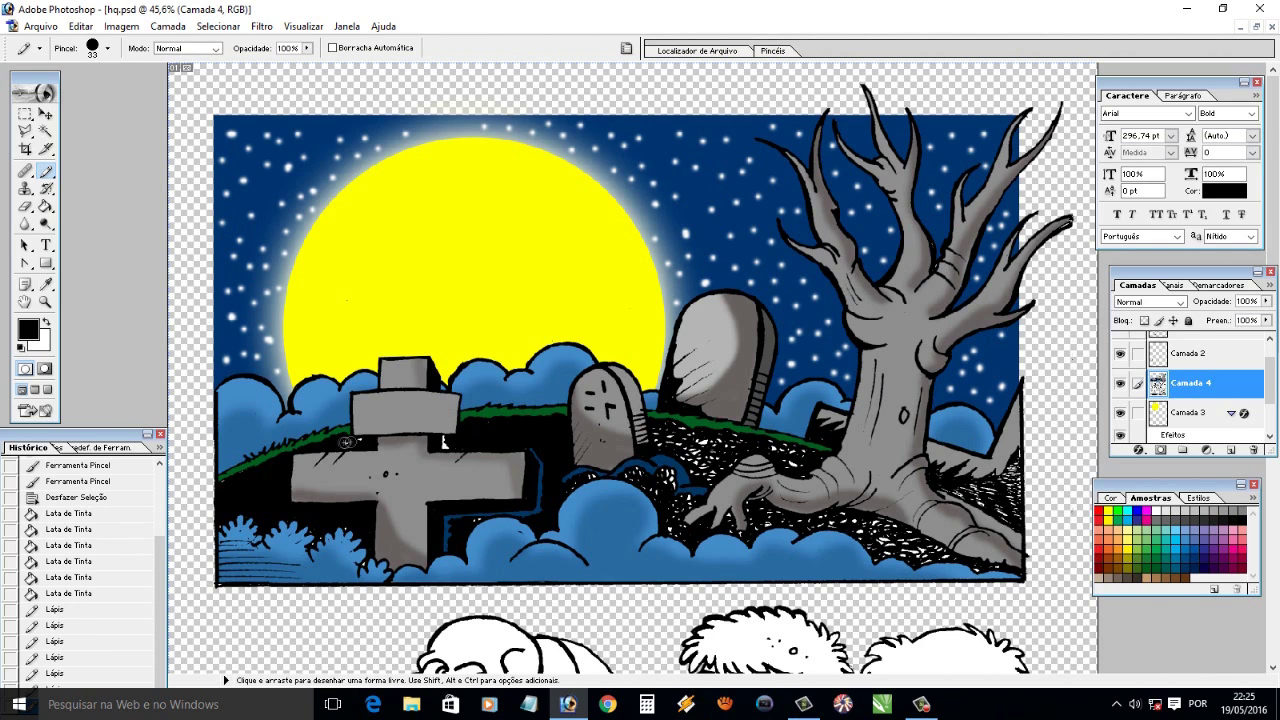
left_click(449, 445)
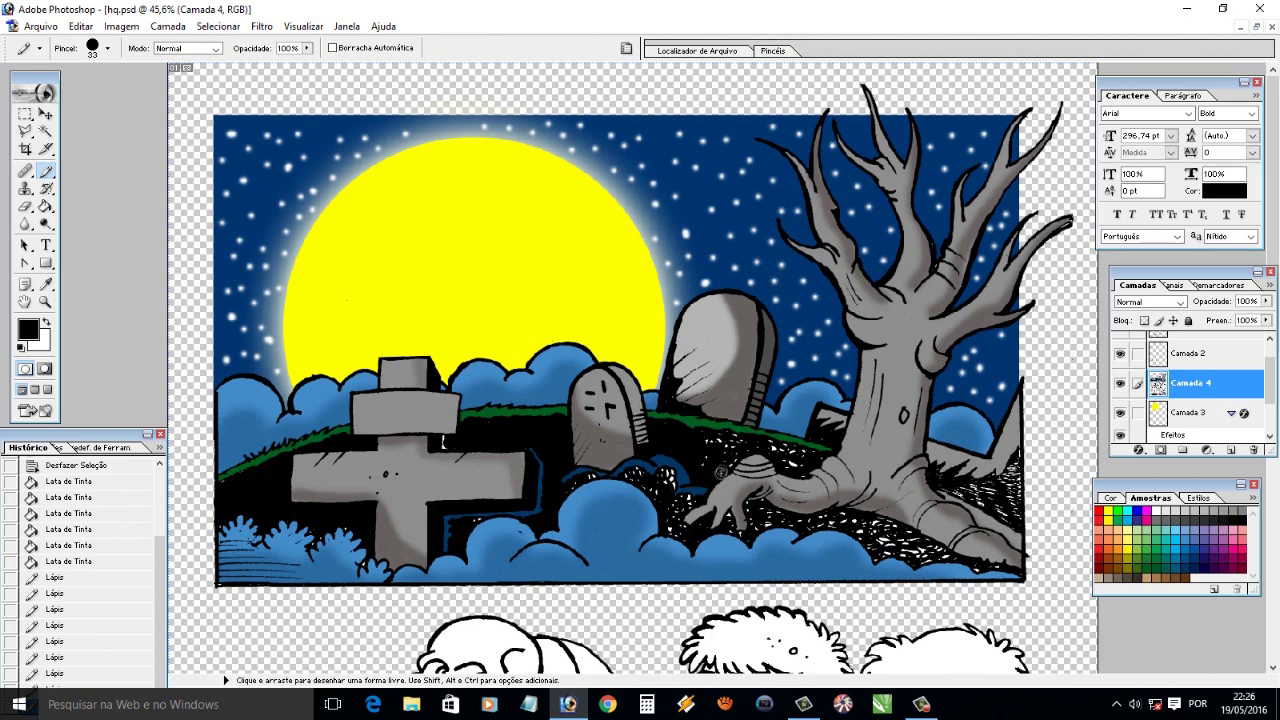
left_click_drag(753, 443, 780, 458)
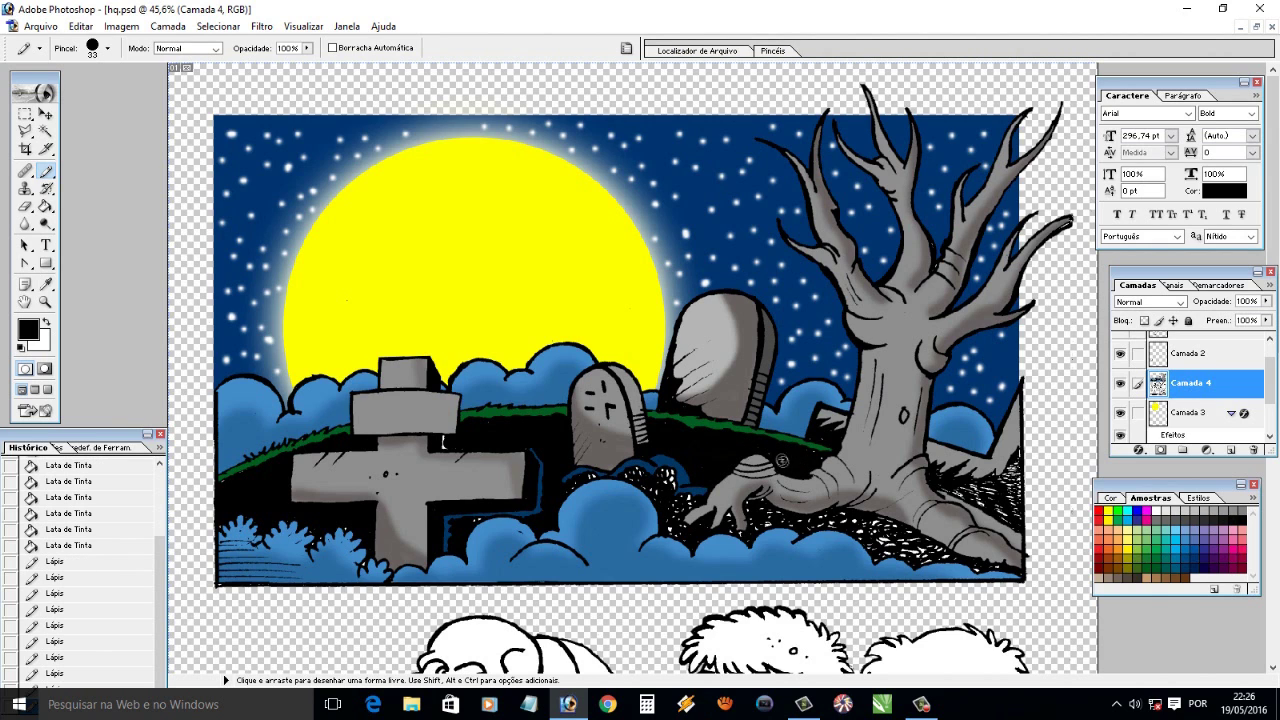
left_click(45, 301)
left_click_drag(510, 420, 840, 630)
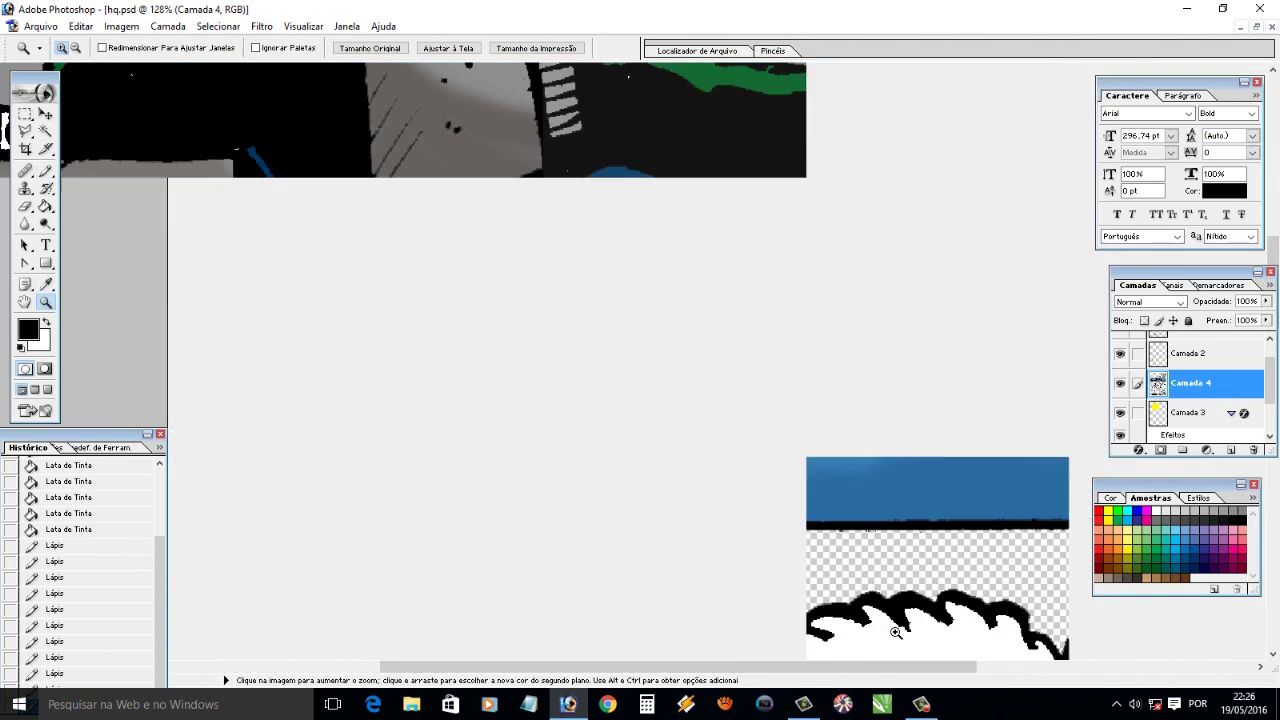
Set a smaller Pencil size and dab black over white specks in the dark area
left_click(45, 170)
left_click(105, 48)
left_click(363, 259)
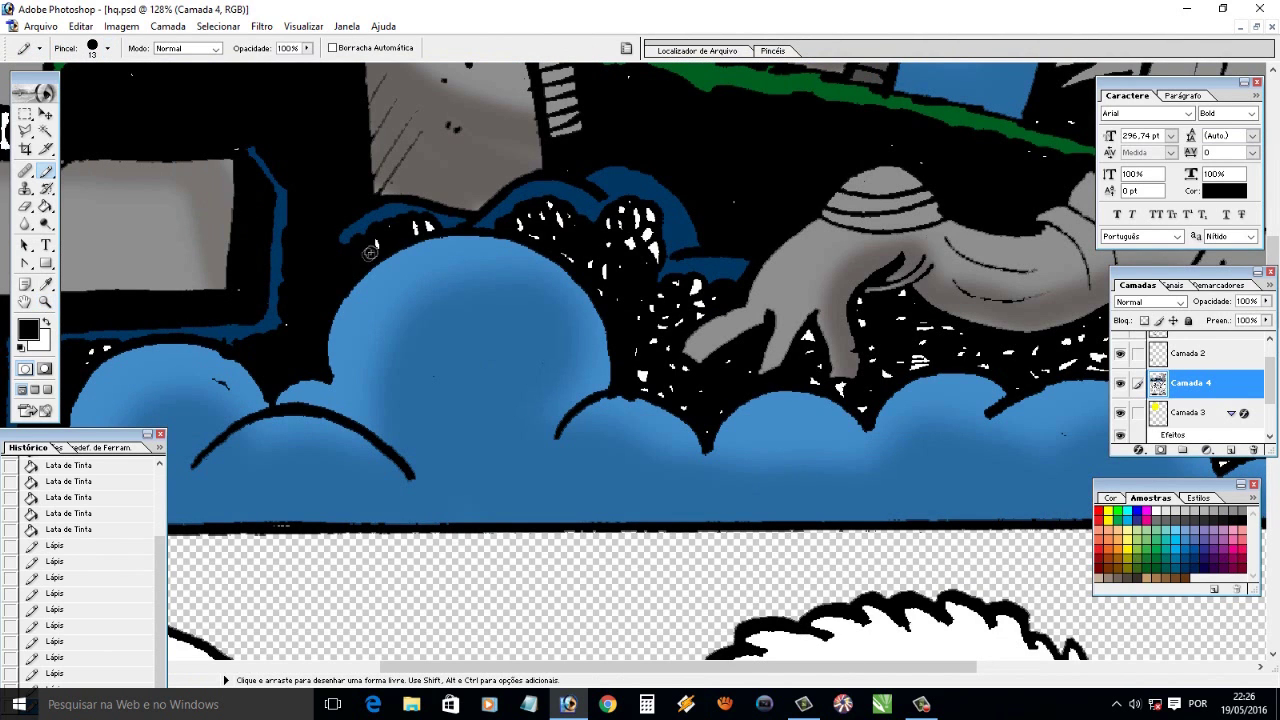
left_click(96, 356)
left_click(230, 136)
left_click(512, 224)
mouse_move(512, 224)
left_mouse_down()
mouse_move(570, 250)
mouse_move(540, 215)
mouse_move(652, 246)
mouse_move(605, 298)
mouse_move(625, 232)
mouse_move(648, 309)
mouse_move(704, 296)
mouse_move(675, 331)
mouse_move(648, 329)
mouse_move(689, 293)
mouse_move(697, 380)
left_mouse_up()
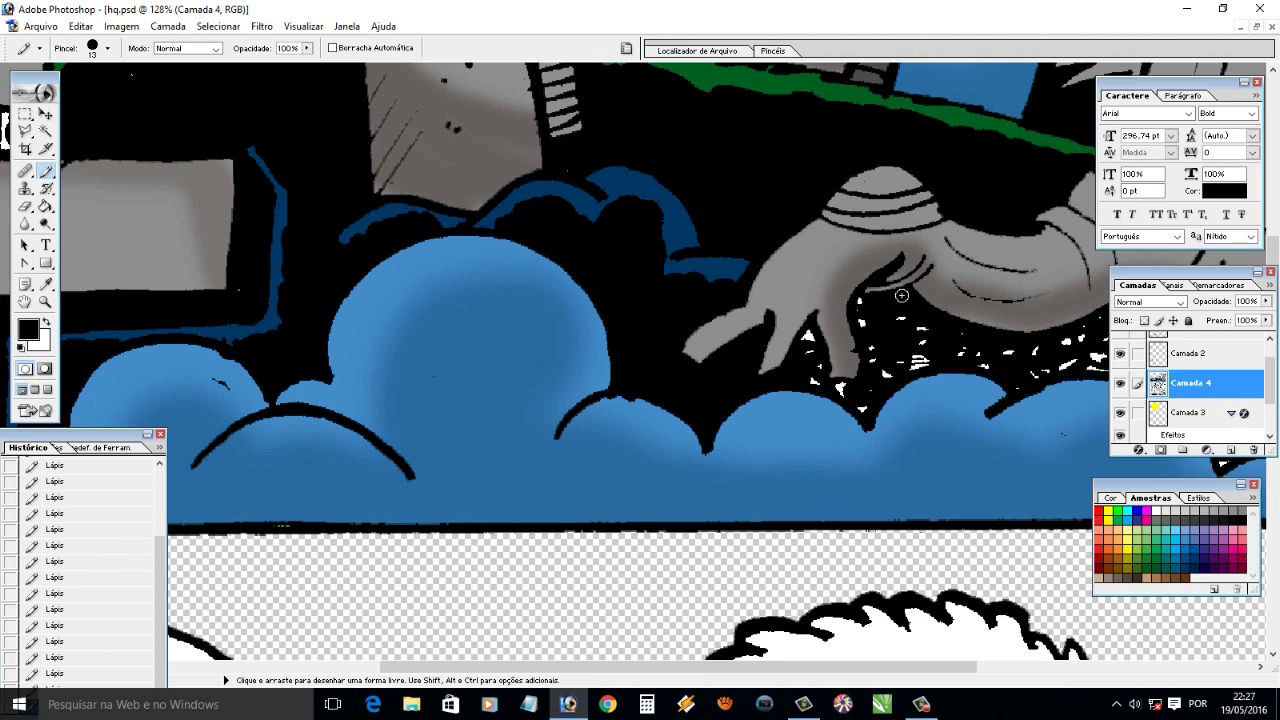
Blacken remaining specks below the hand, along the dark band and near the tree's foot
left_click_drag(862, 305, 890, 317)
mouse_move(833, 382)
left_mouse_down()
mouse_move(817, 361)
mouse_move(385, 356)
left_mouse_up()
mouse_move(516, 354)
left_mouse_down()
mouse_move(505, 342)
mouse_move(540, 327)
mouse_move(513, 357)
mouse_move(705, 362)
mouse_move(720, 400)
mouse_move(740, 380)
mouse_move(655, 410)
mouse_move(690, 445)
mouse_move(641, 463)
left_mouse_up()
mouse_move(622, 418)
left_mouse_down()
mouse_move(602, 400)
mouse_move(603, 366)
mouse_move(745, 435)
mouse_move(680, 443)
mouse_move(800, 465)
mouse_move(840, 442)
mouse_move(763, 463)
mouse_move(831, 434)
mouse_move(920, 483)
mouse_move(995, 486)
left_mouse_up()
mouse_move(832, 254)
left_mouse_down()
mouse_move(890, 280)
mouse_move(955, 272)
mouse_move(918, 236)
mouse_move(863, 220)
left_mouse_up()
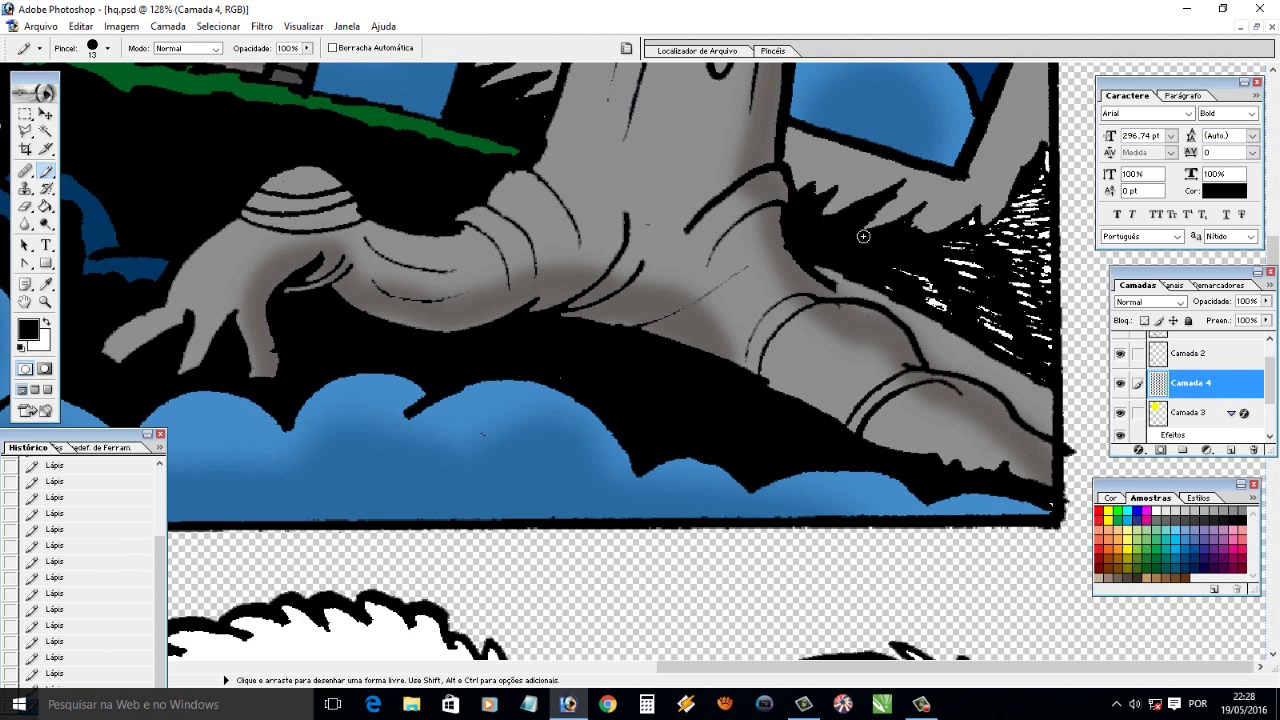
mouse_move(1048, 160)
left_mouse_down()
mouse_move(1038, 378)
mouse_move(926, 287)
mouse_move(962, 278)
mouse_move(951, 249)
mouse_move(970, 225)
mouse_move(1000, 231)
mouse_move(1030, 190)
mouse_move(1020, 290)
mouse_move(1034, 334)
left_mouse_up()
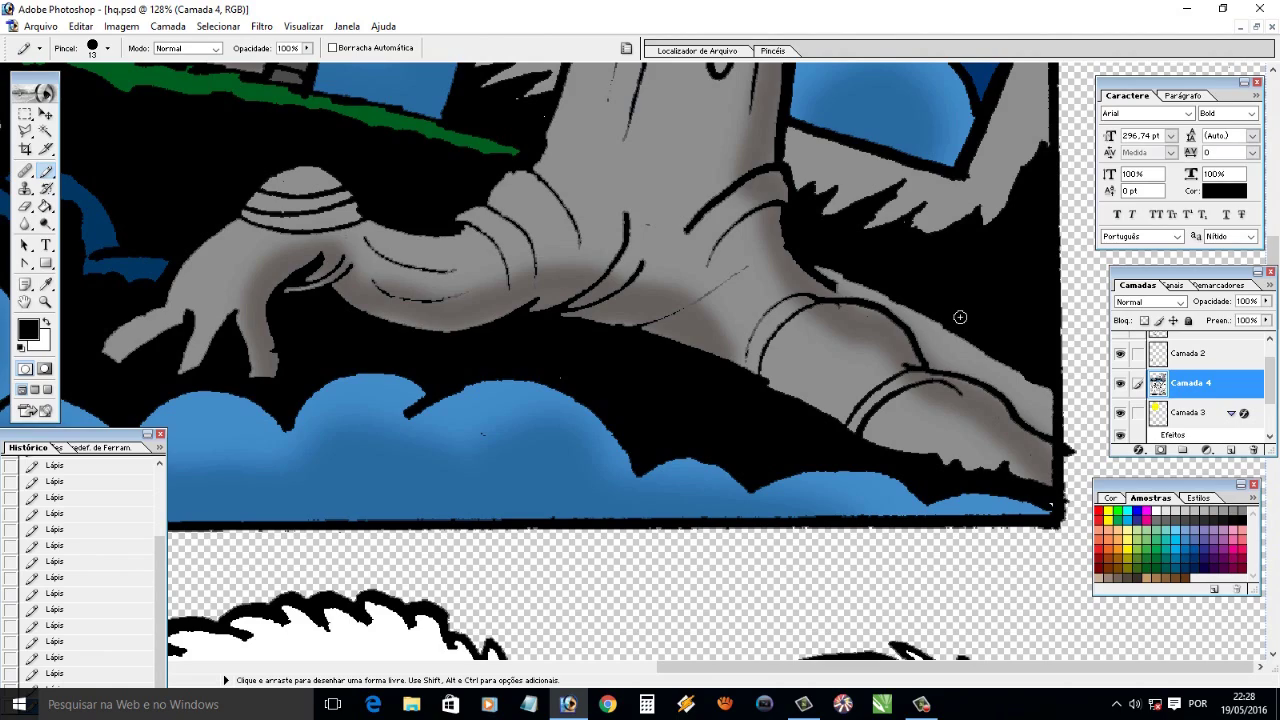
Blacken the blue outline around the lower part of the cross
key("ctrl+minus")
key("ctrl+minus")
key("ctrl+minus")
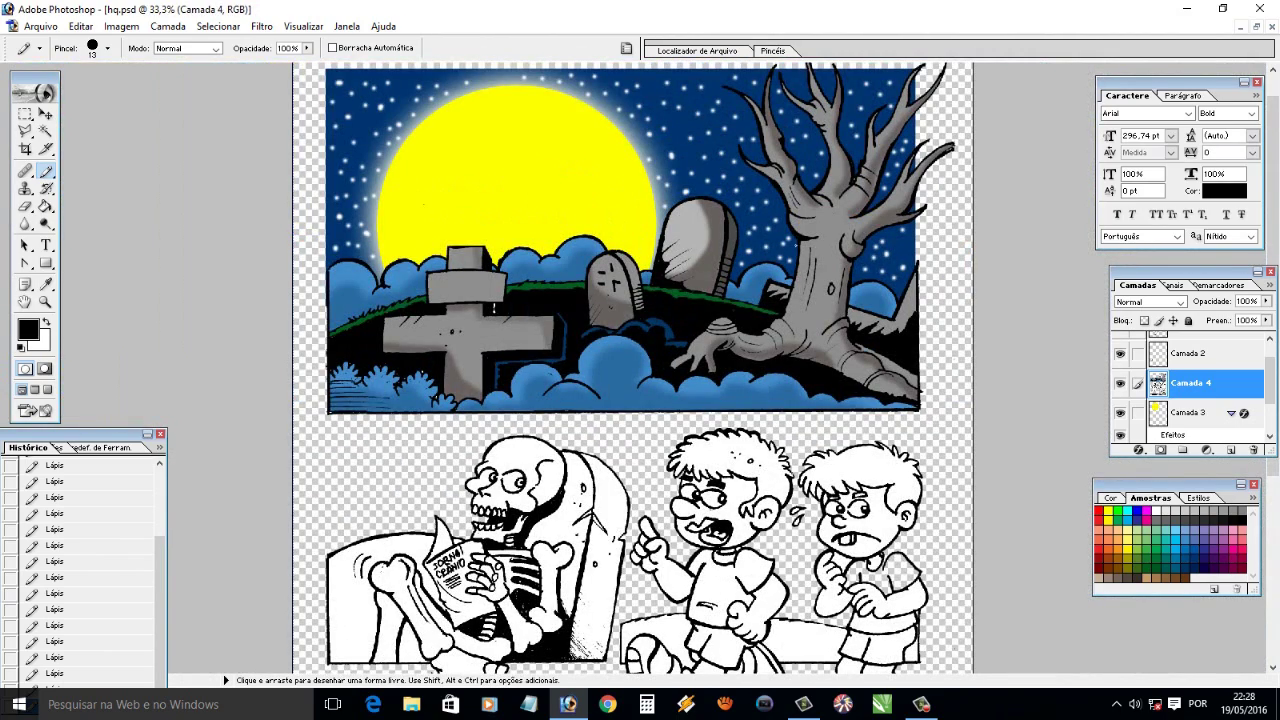
key("z")
mouse_move(470, 250)
left_mouse_down()
mouse_move(572, 298)
mouse_move(524, 277)
mouse_move(530, 245)
left_mouse_up()
key("b")
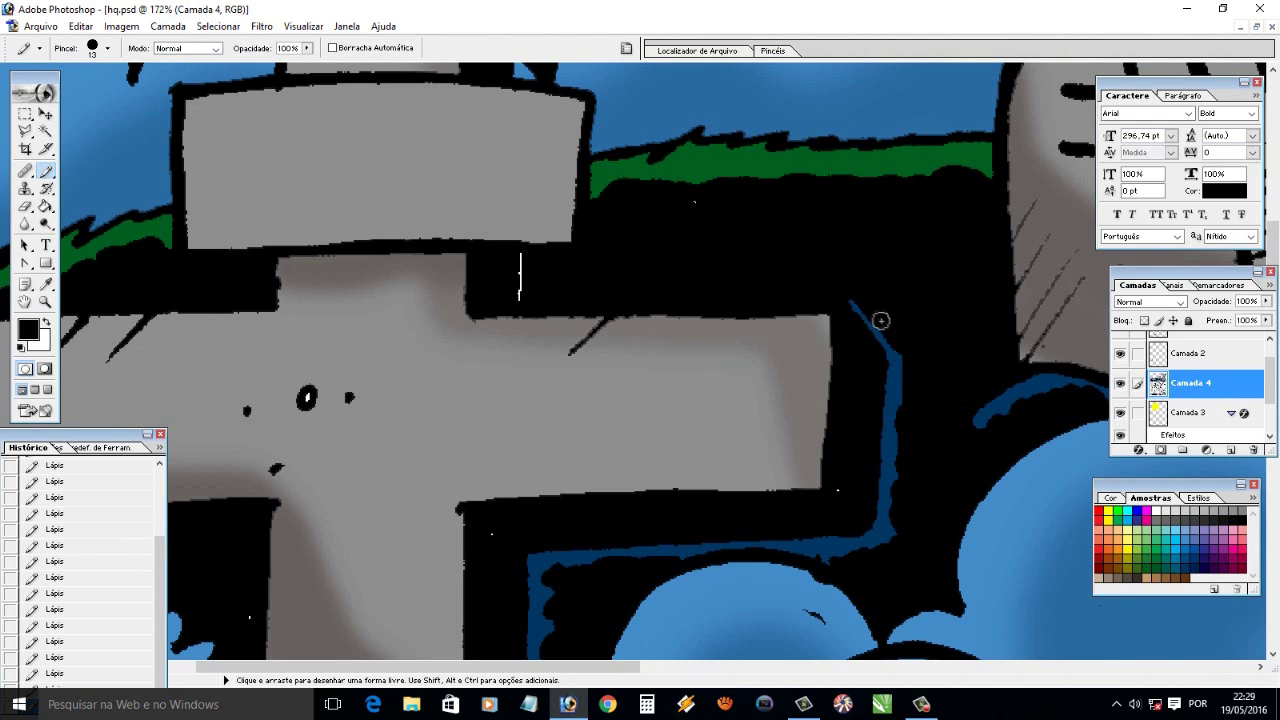
left_click_drag(908, 368, 890, 548)
left_click_drag(560, 568, 885, 551)
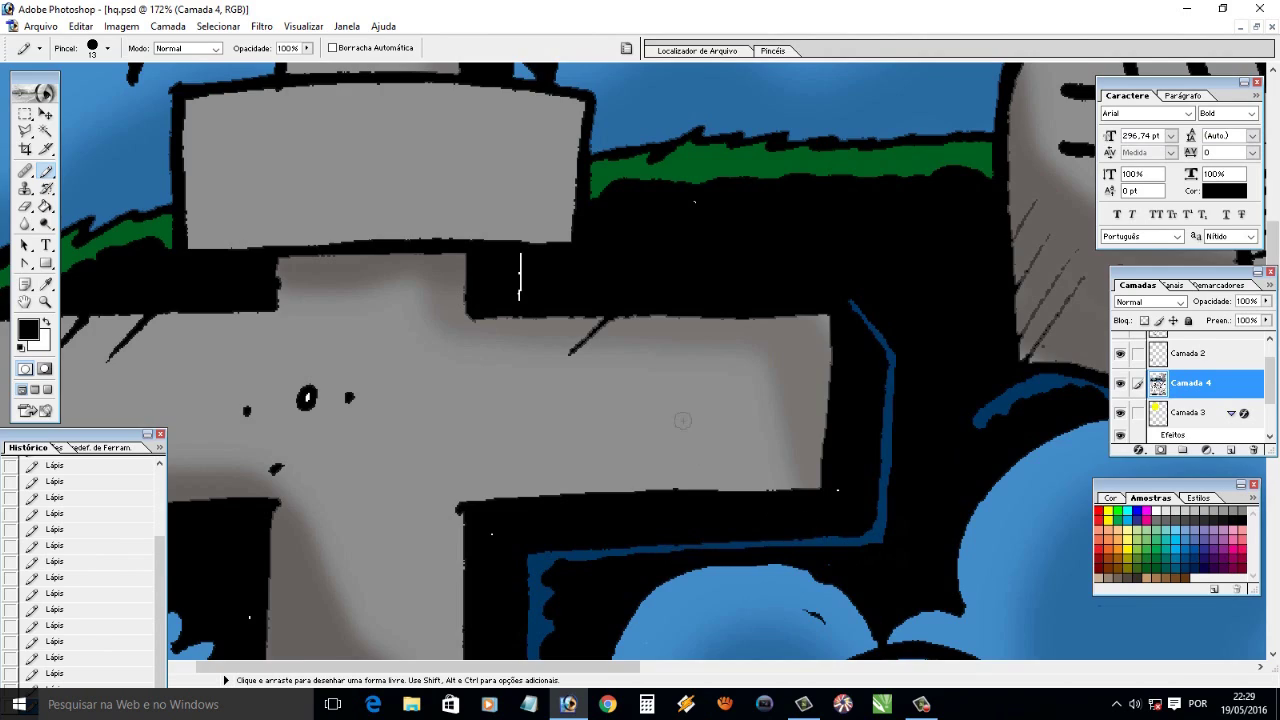
key("ctrl+minus")
key("ctrl+minus")
key("ctrl+minus")
key("ctrl+minus")
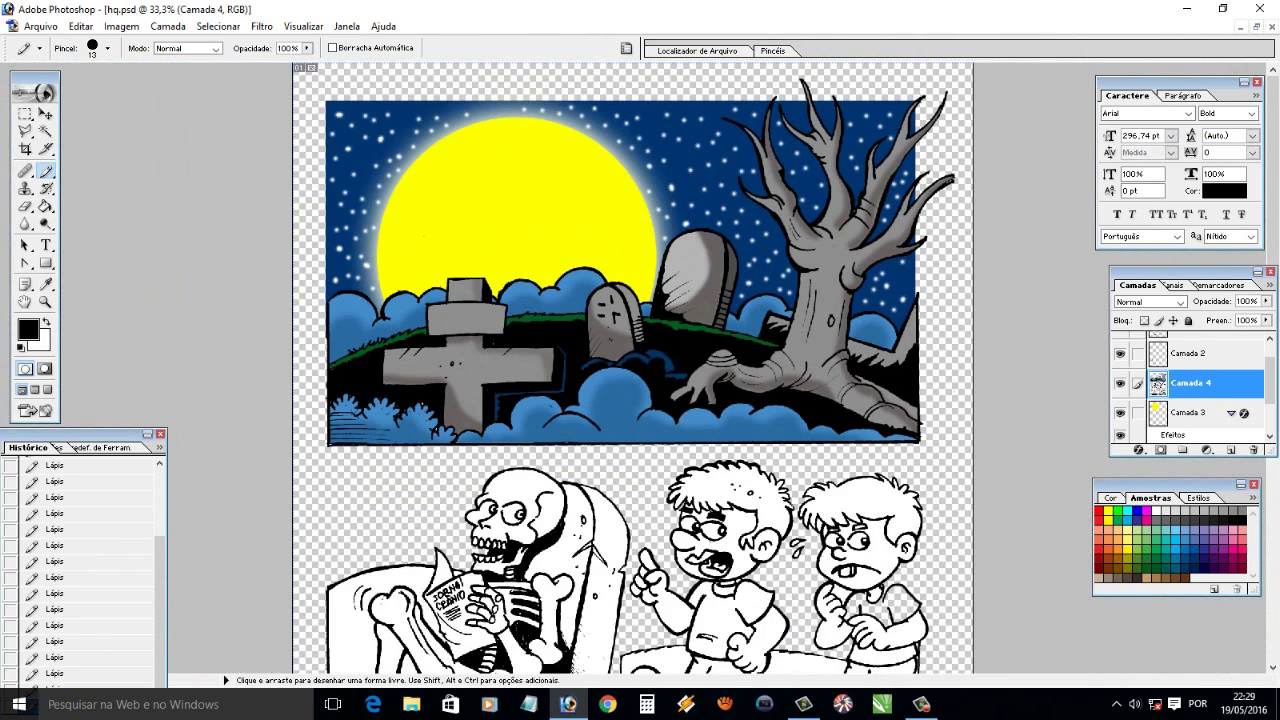
left_click(1194, 416)
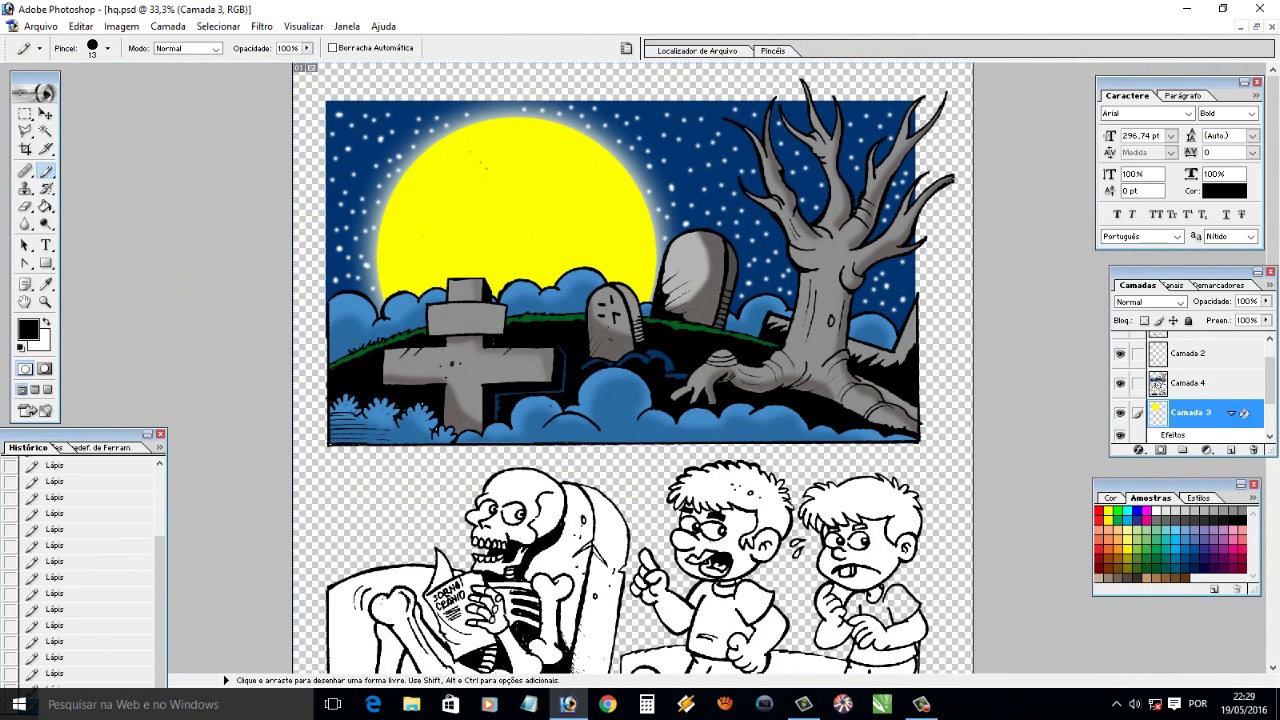
Load a soft 124 px orange brush, undoing a trial stroke painted directly on the moon
left_click(45, 171)
left_click(100, 168)
left_click(107, 48)
left_click_drag(66, 90, 107, 90)
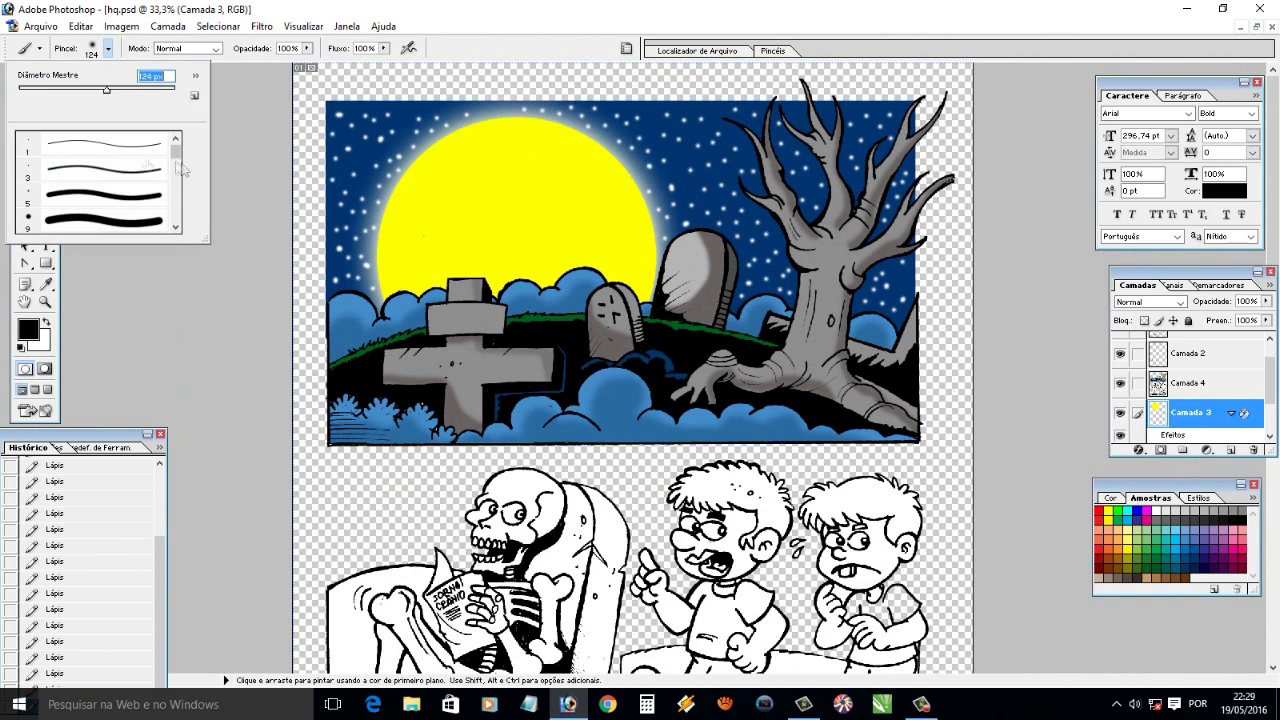
left_click(1107, 535)
mouse_move(440, 283)
left_mouse_down()
mouse_move(420, 245)
mouse_move(495, 285)
left_mouse_up()
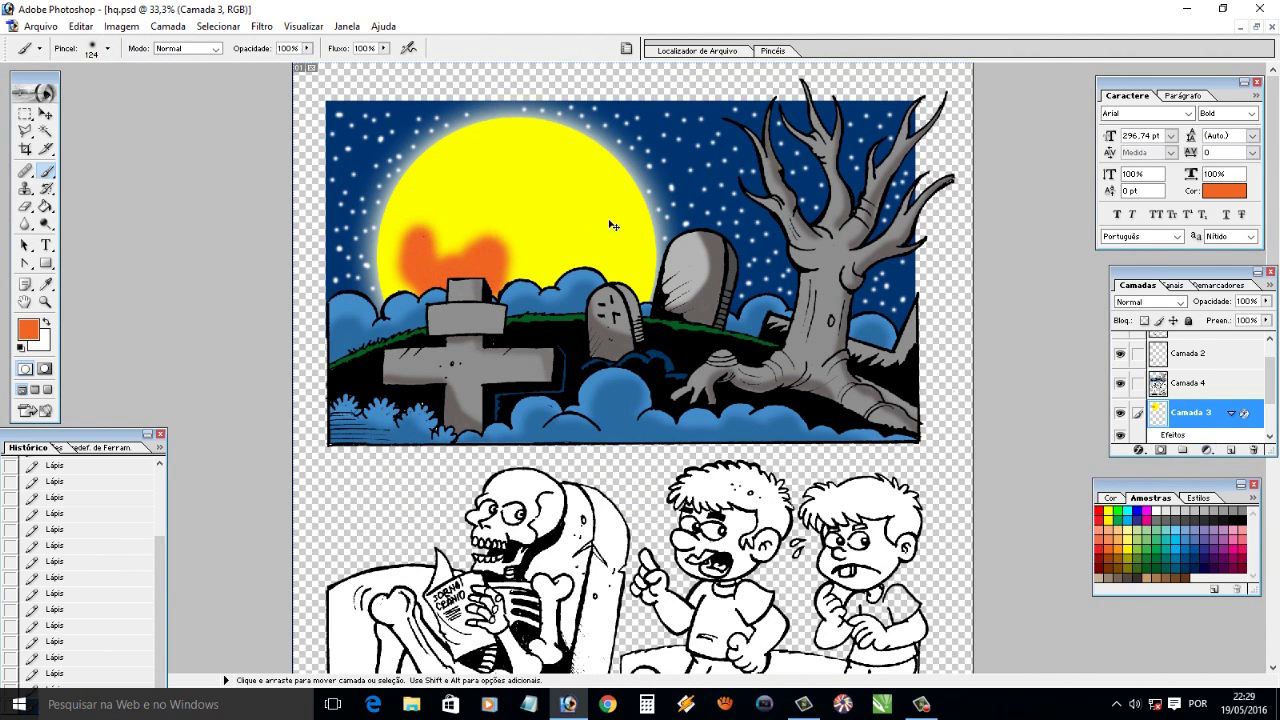
key("ctrl+z")
Paint orange blotches over the moon on a new layer above Camada 3
left_click(1230, 450)
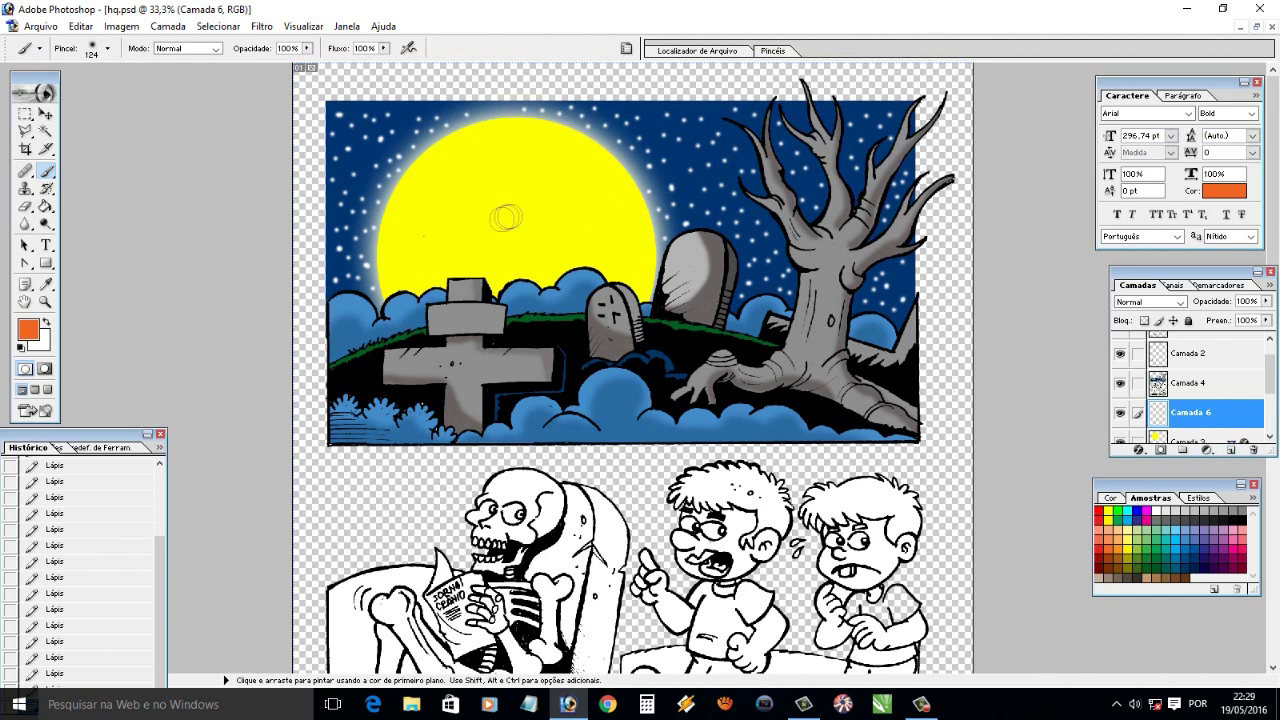
left_click(420, 276)
mouse_move(420, 276)
left_mouse_down()
mouse_move(530, 228)
mouse_move(570, 268)
mouse_move(635, 258)
mouse_move(585, 170)
mouse_move(533, 262)
mouse_move(465, 205)
mouse_move(531, 189)
mouse_move(560, 240)
mouse_move(490, 156)
left_mouse_up()
left_click(1266, 301)
left_click_drag(1266, 317, 1214, 328)
Apply a 118-pixel Motion Blur to the orange layer and set its opacity to 58%
left_click(261, 27)
left_click(540, 194)
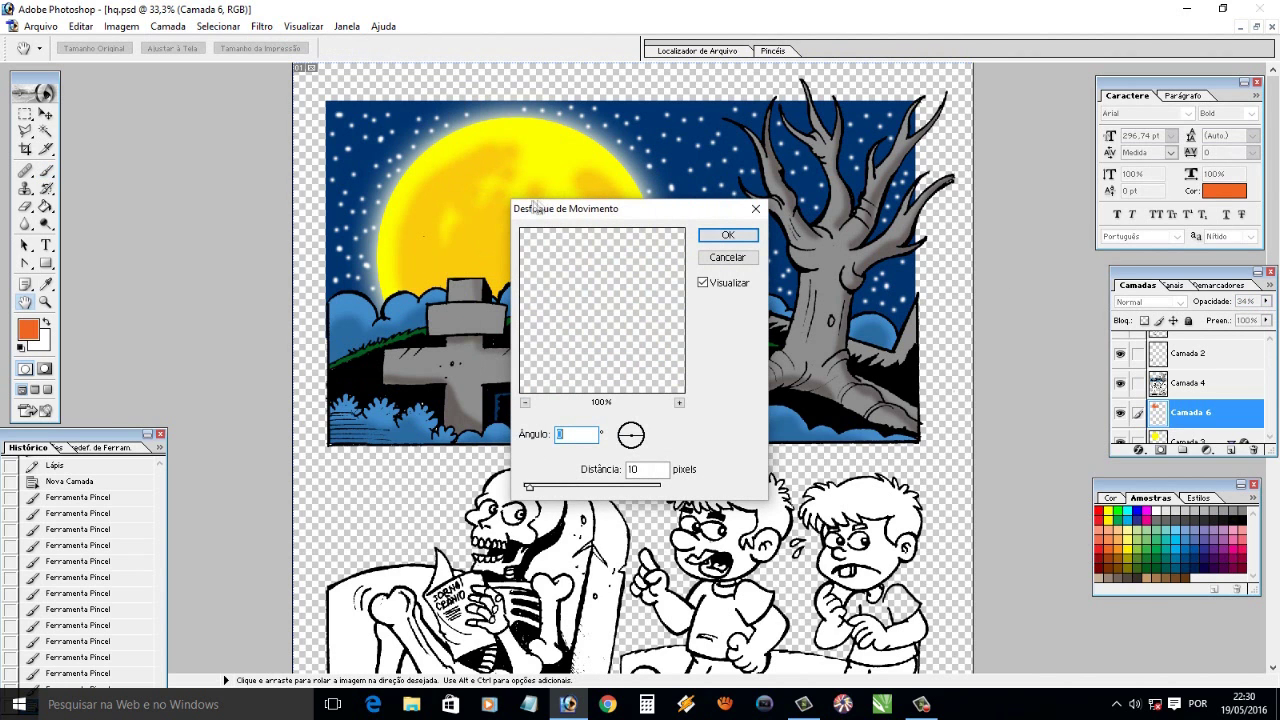
left_click_drag(533, 490, 583, 489)
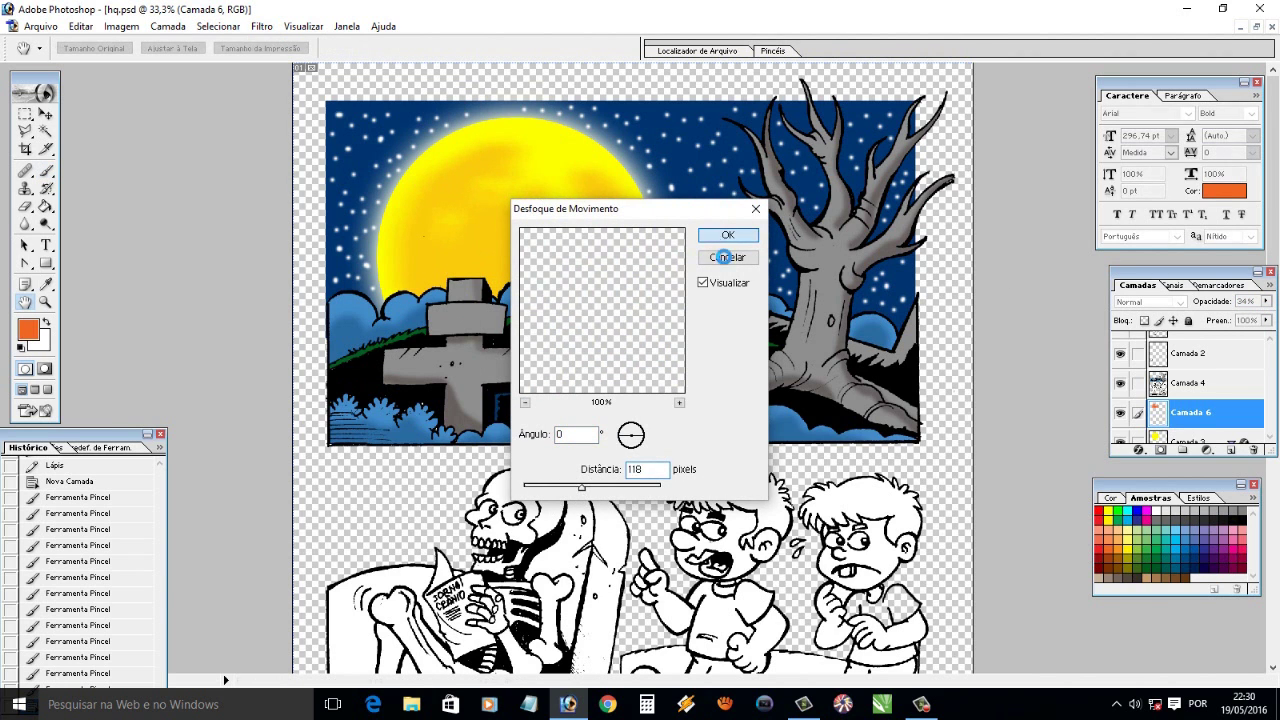
left_click(727, 235)
left_click(1265, 301)
left_click_drag(1218, 318, 1232, 318)
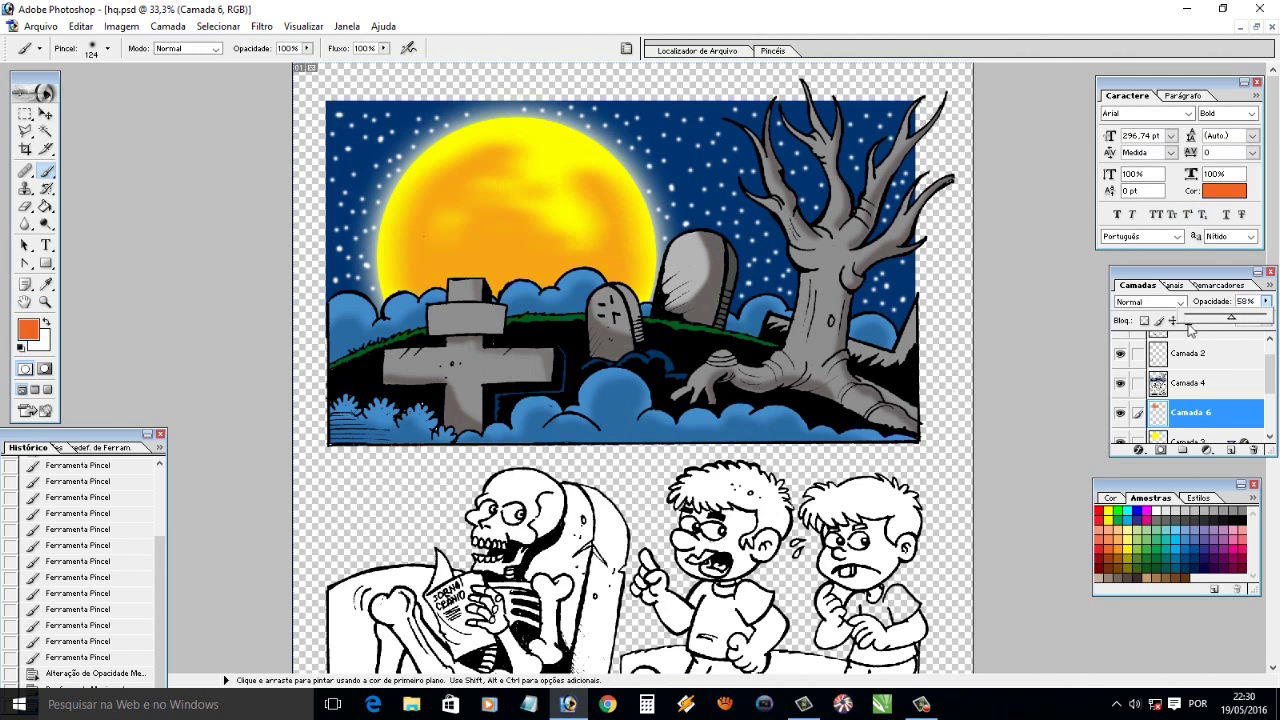
Switch to the Magic Wand and pick light grey as the paint colour
left_click(45, 131)
left_click(41, 26)
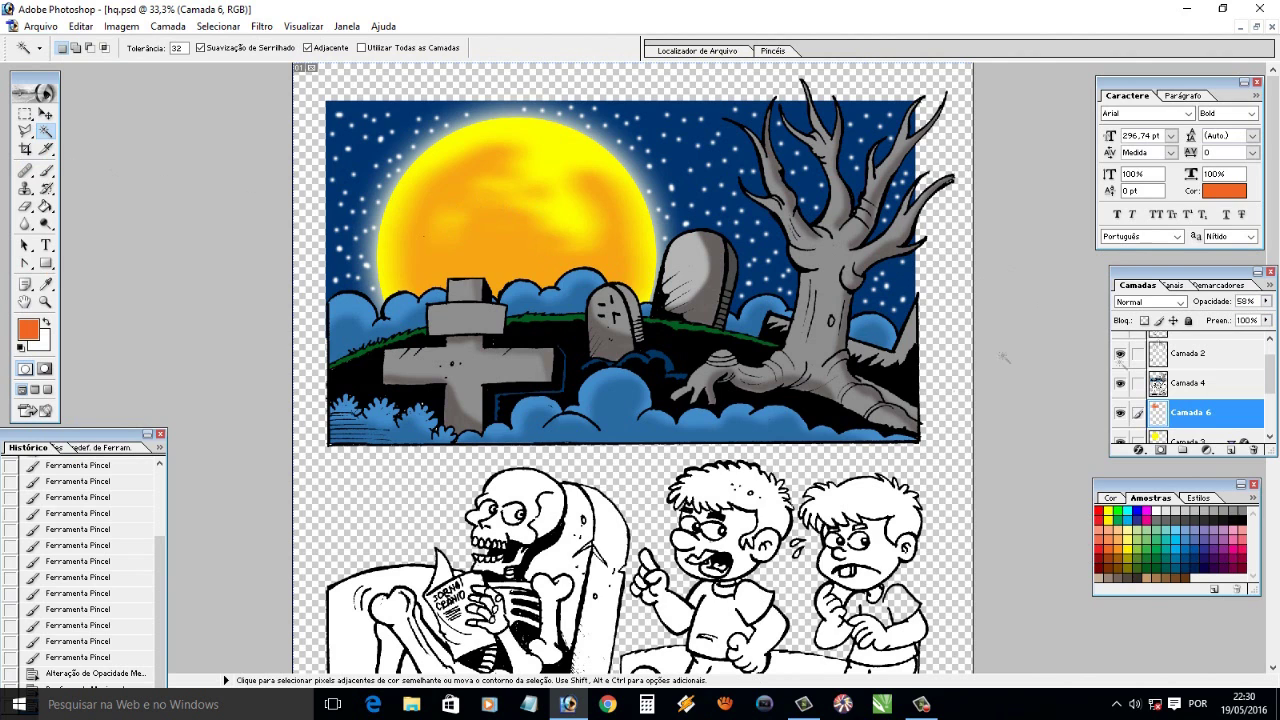
left_click(1160, 517)
On Camada 4, brush light highlights onto the dead tree's trunk, knots and hand-like root
left_click(1190, 382)
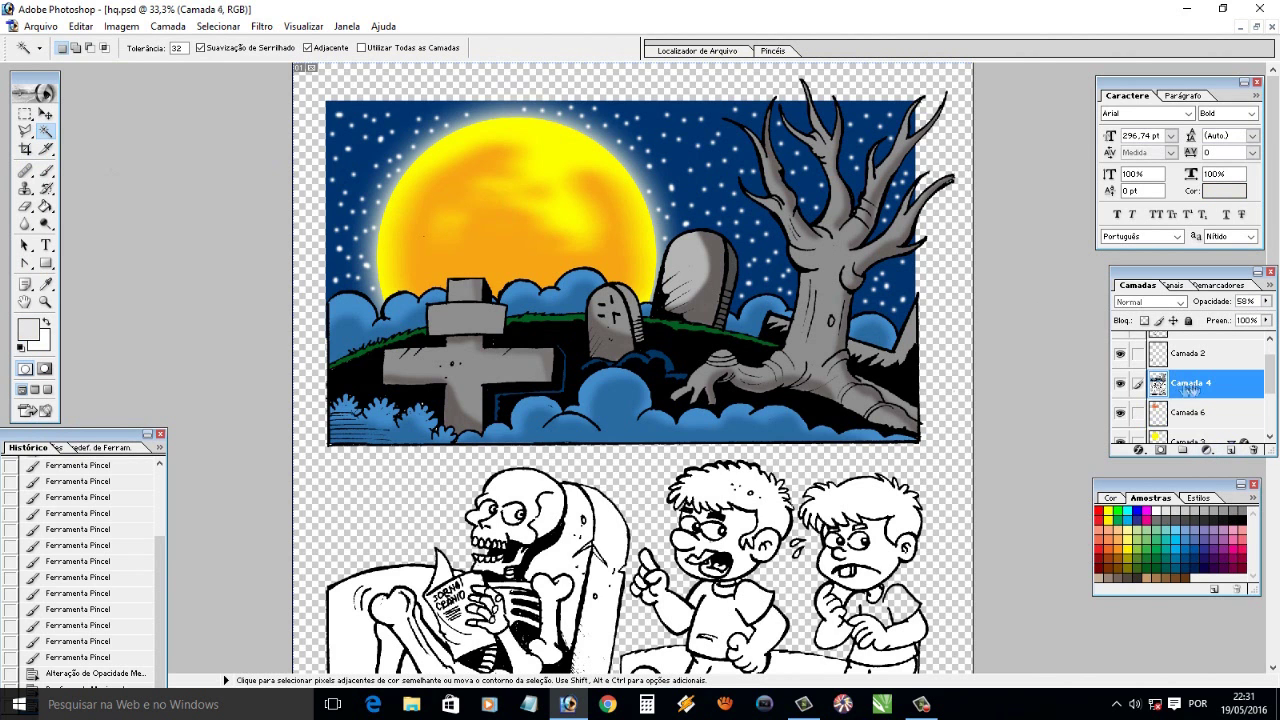
left_click(44, 301)
left_click_drag(497, 145, 973, 337)
left_click(45, 170)
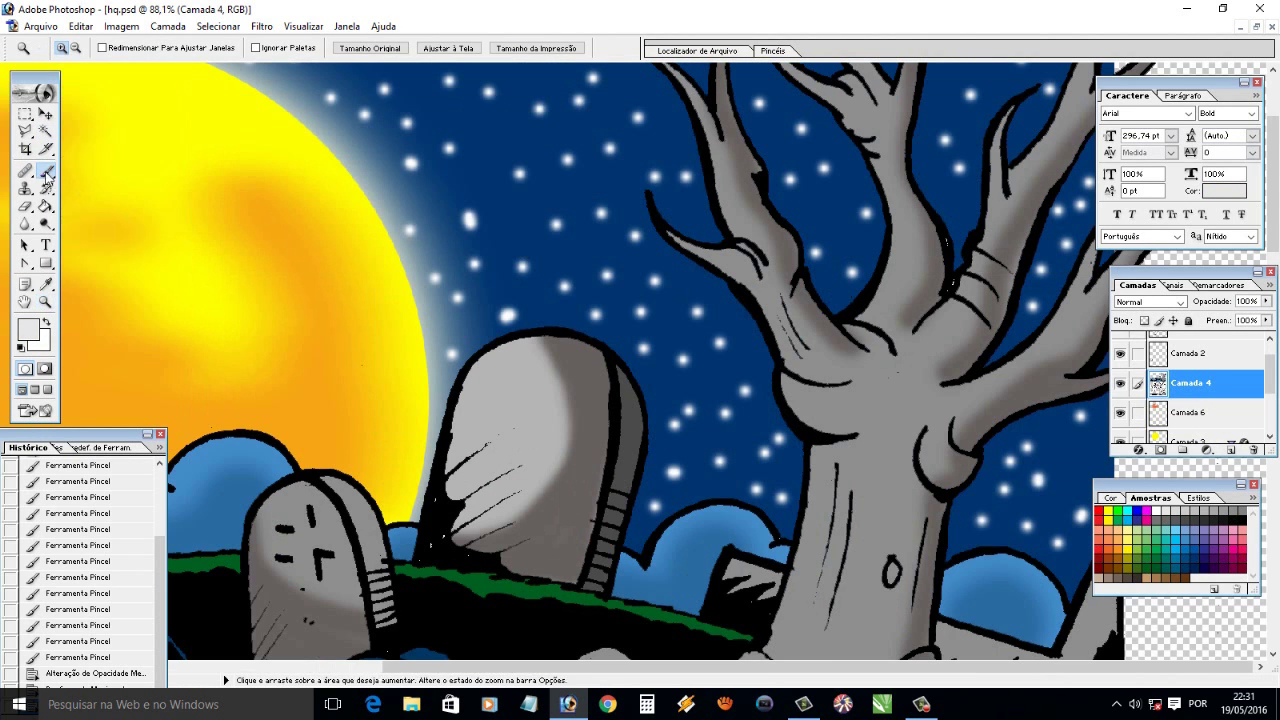
left_click(86, 47)
mouse_move(786, 382)
left_mouse_down()
mouse_move(832, 428)
mouse_move(776, 655)
left_mouse_up()
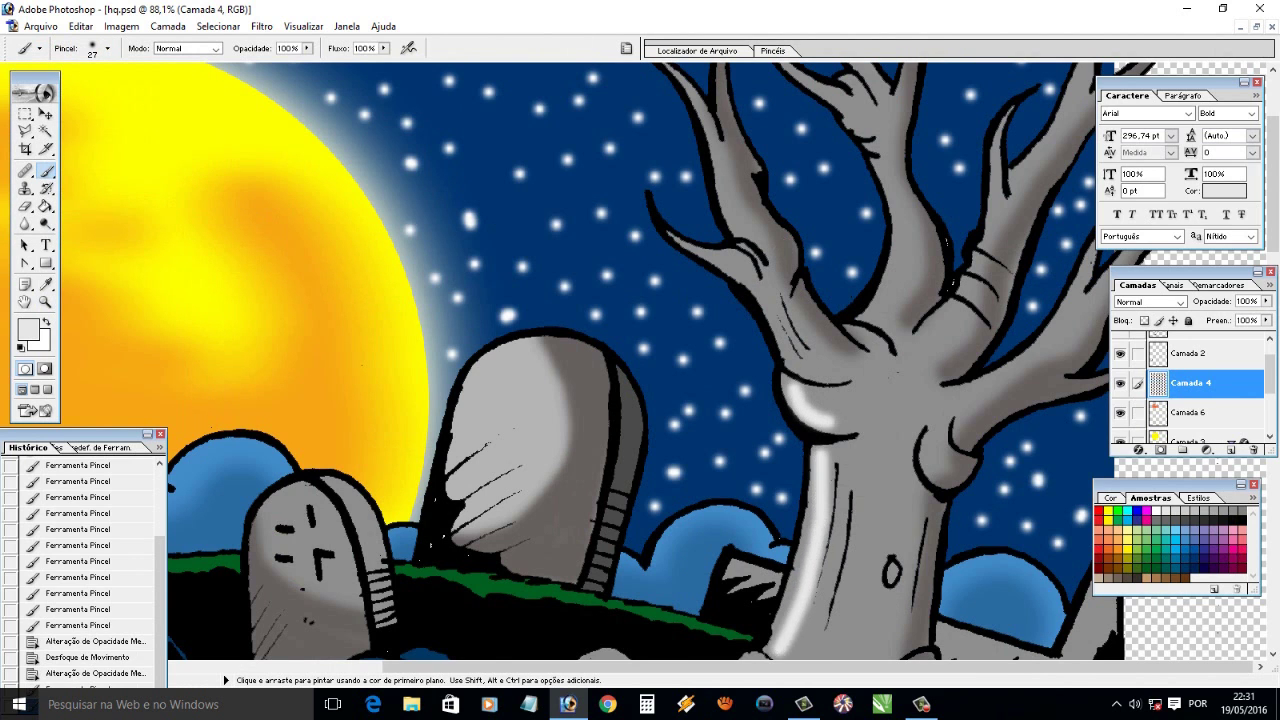
scroll(776, 650, "down", 5)
mouse_move(596, 422)
left_mouse_down()
mouse_move(614, 412)
mouse_move(472, 537)
left_mouse_up()
left_click_drag(929, 188, 926, 230)
scroll(749, 237, "up", 7)
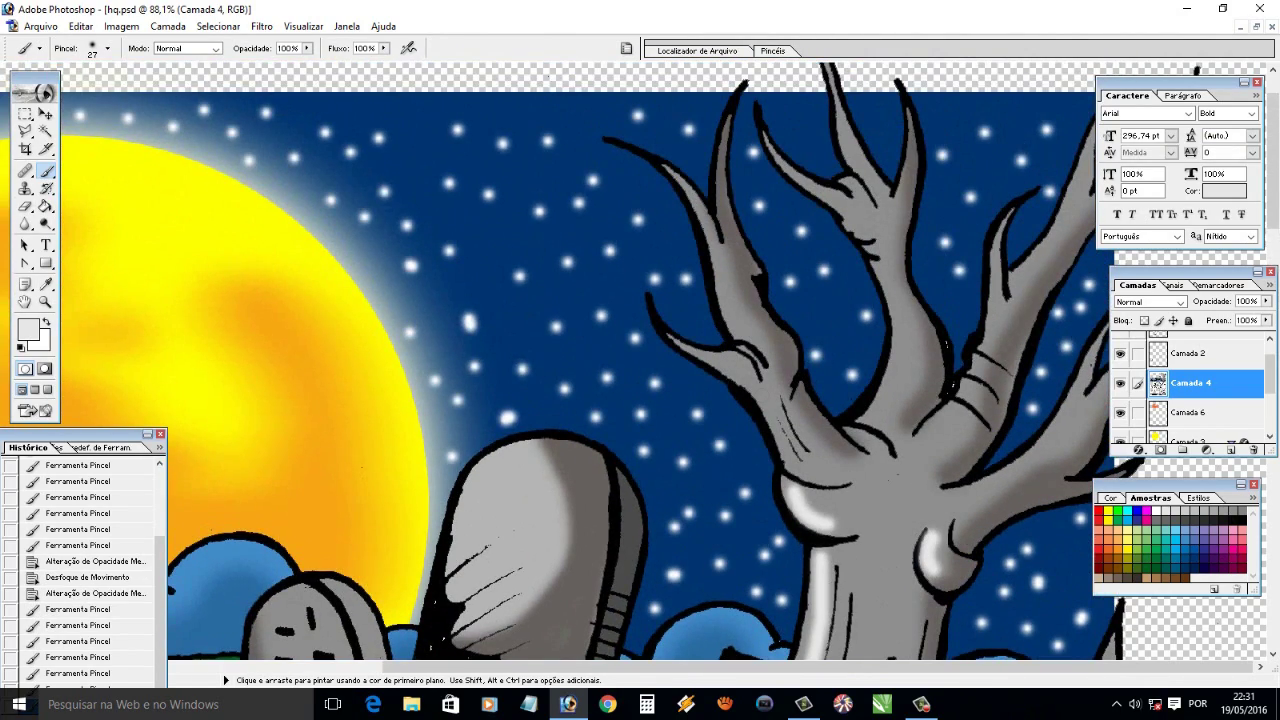
scroll(640, 360, "down", 3)
Fill the cross's top plank with brown
key("ctrl+minus")
key("ctrl+minus")
key("ctrl+minus")
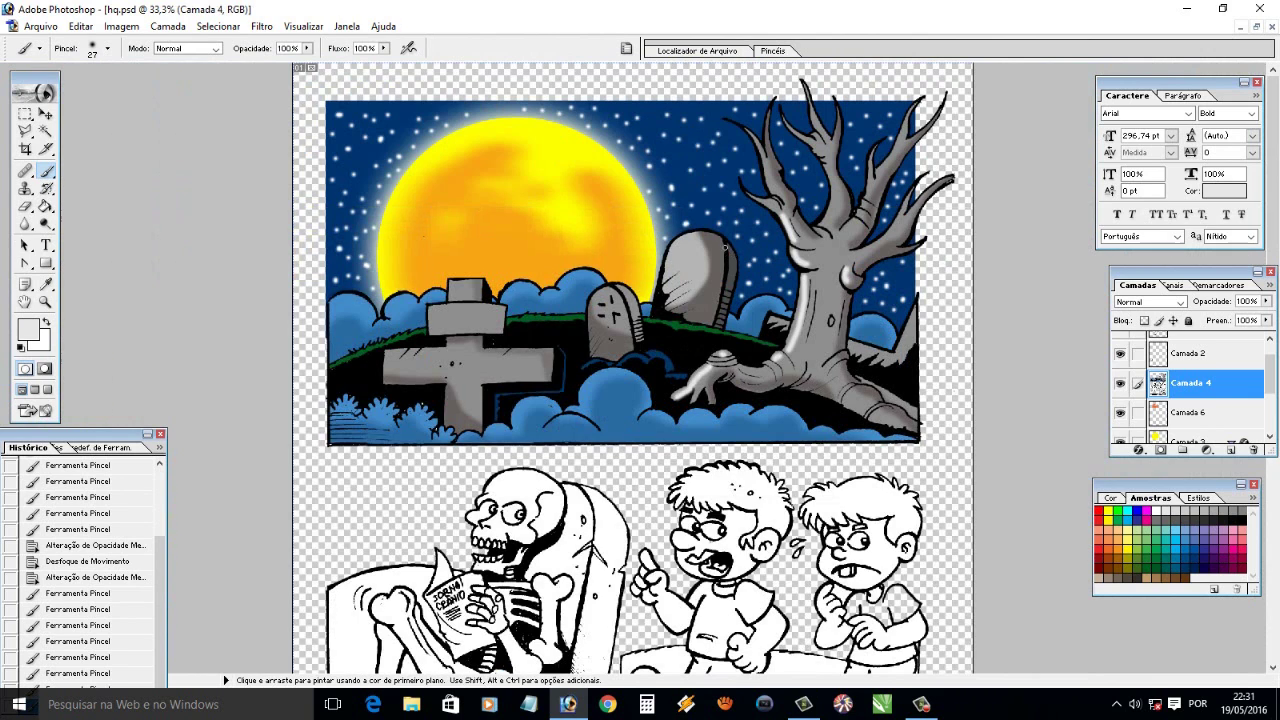
left_click(1187, 578)
key("g")
left_click(465, 318)
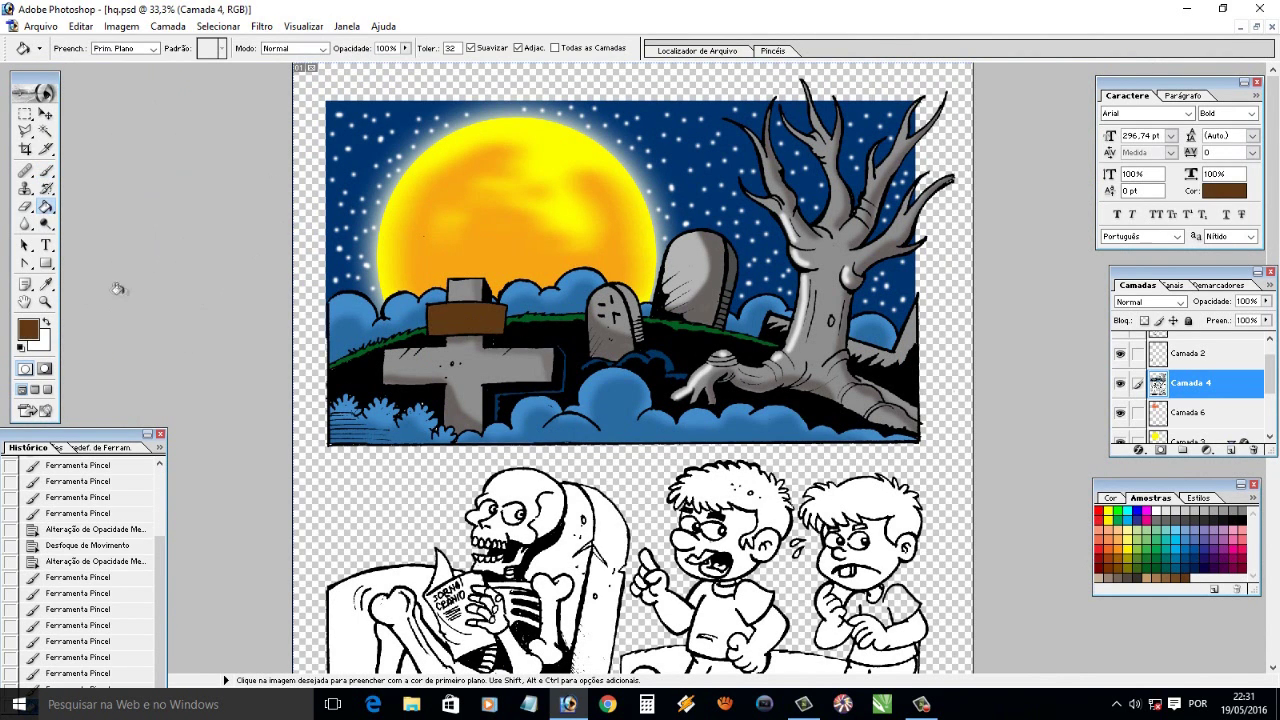
Paint a black edge along the brown plank's right side with an 8 px brush
left_click(45, 301)
left_click_drag(650, 405, 386, 282)
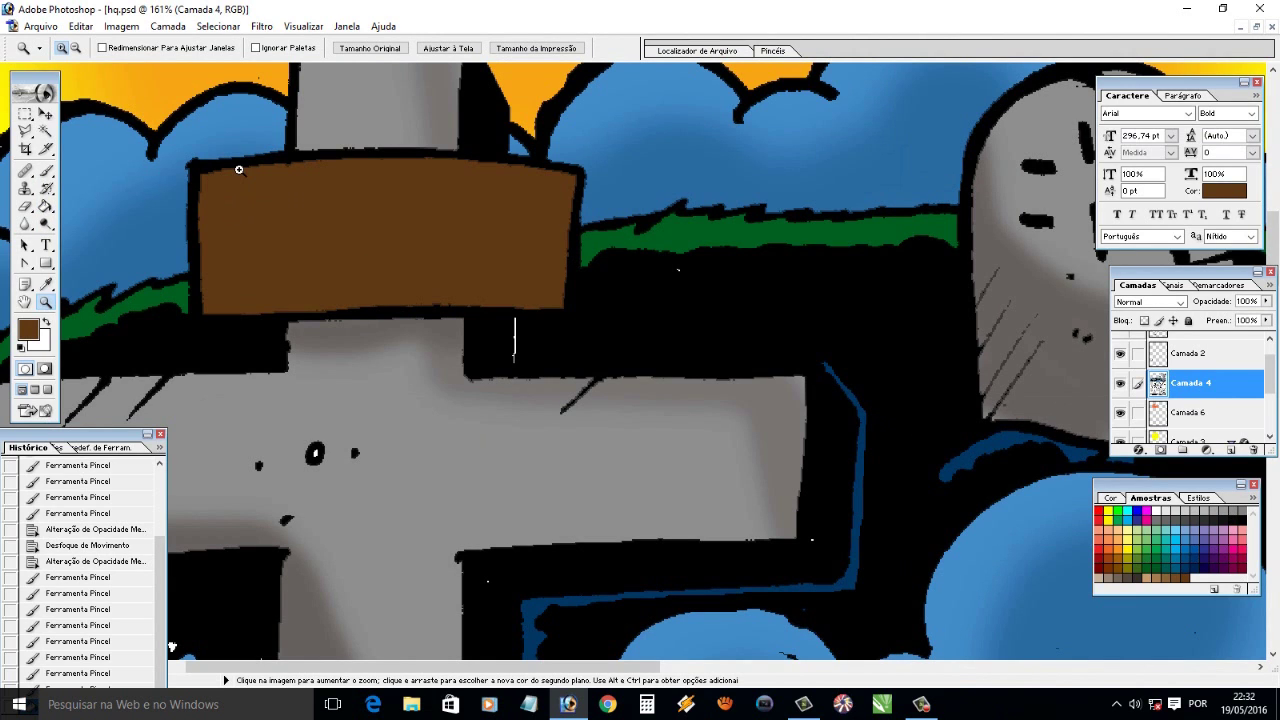
key("b")
key("d")
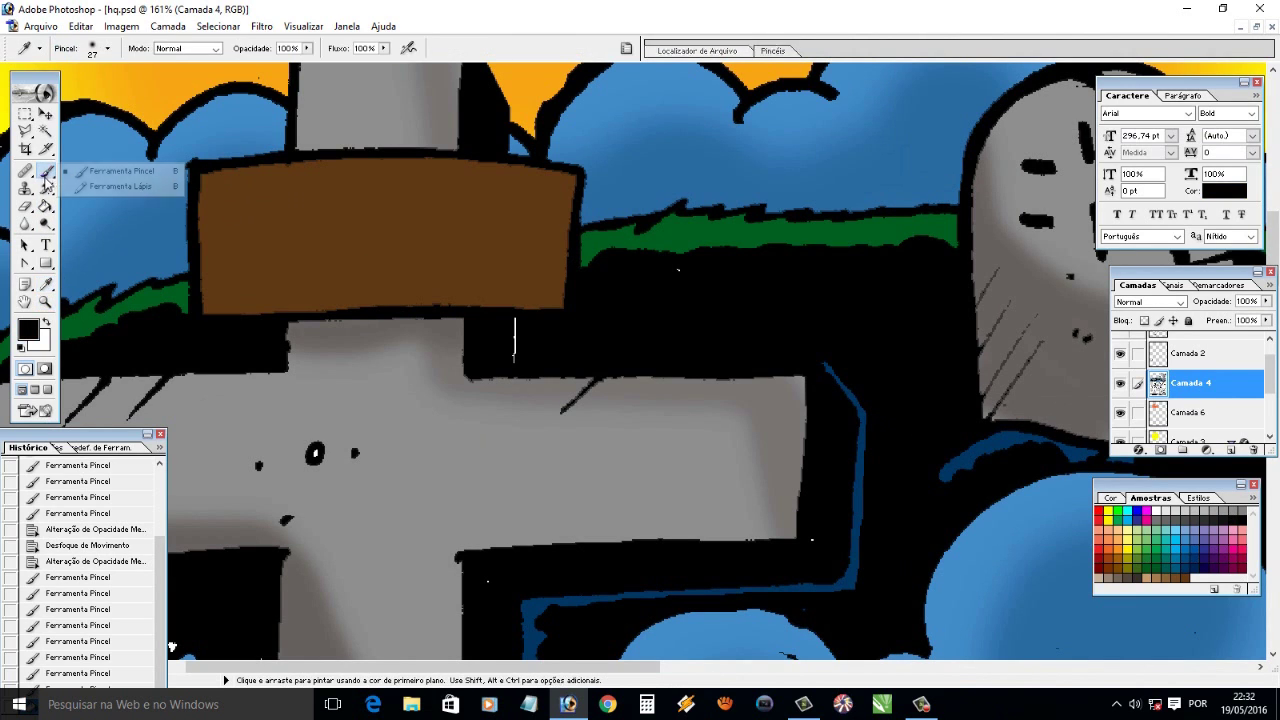
left_click(107, 48)
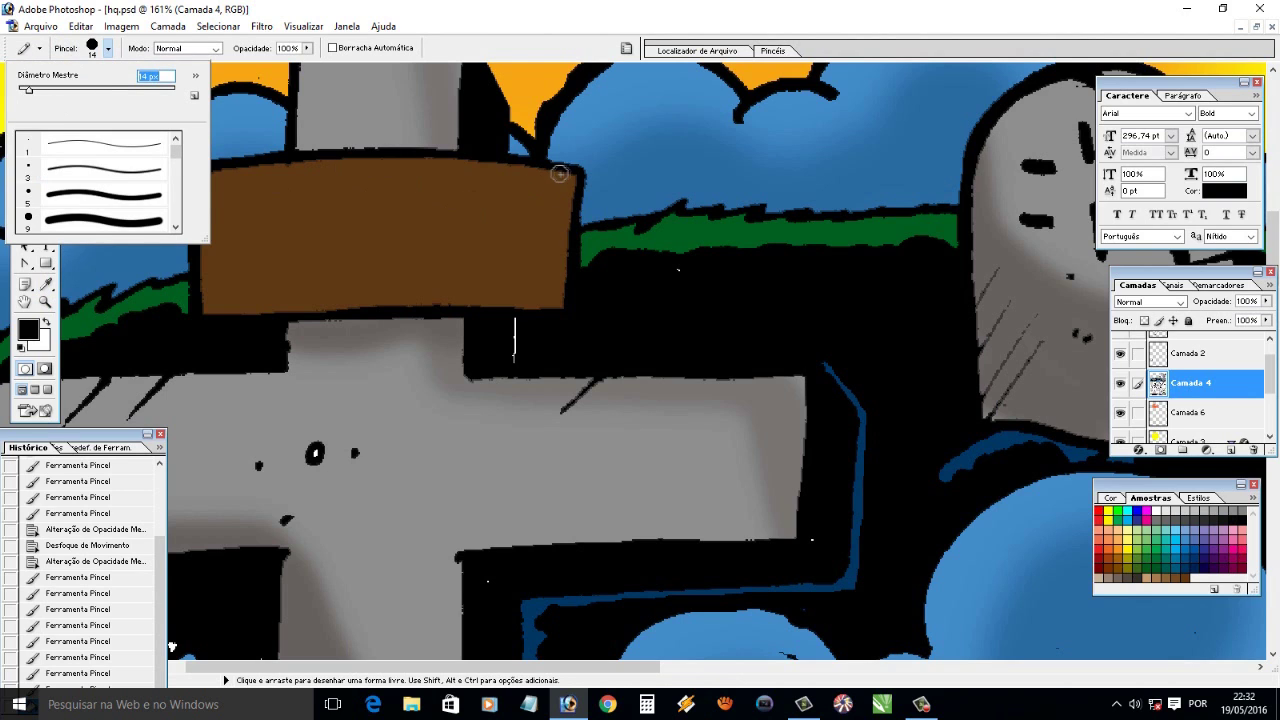
left_click_drag(30, 108, 25, 108)
left_click(574, 194)
left_click_drag(574, 170, 548, 295)
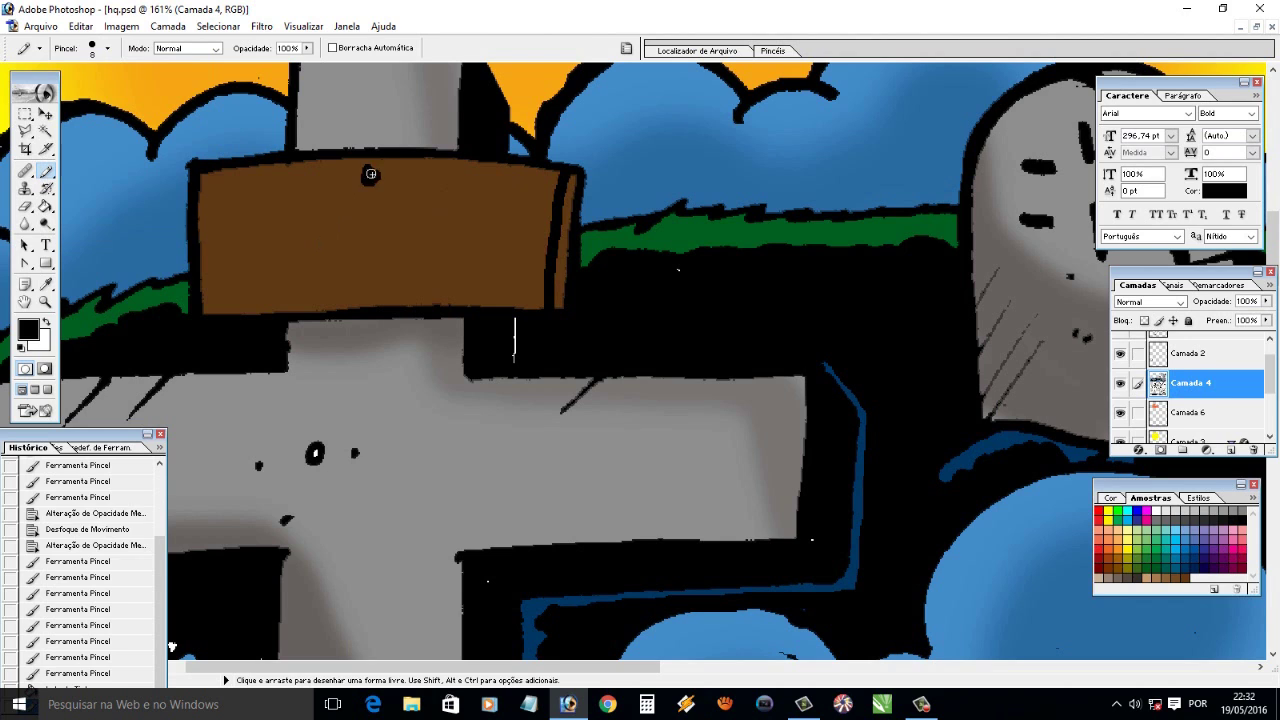
Add a small black nail on the plank with a white 4 px pencil glint
left_click_drag(24, 114, 80, 133)
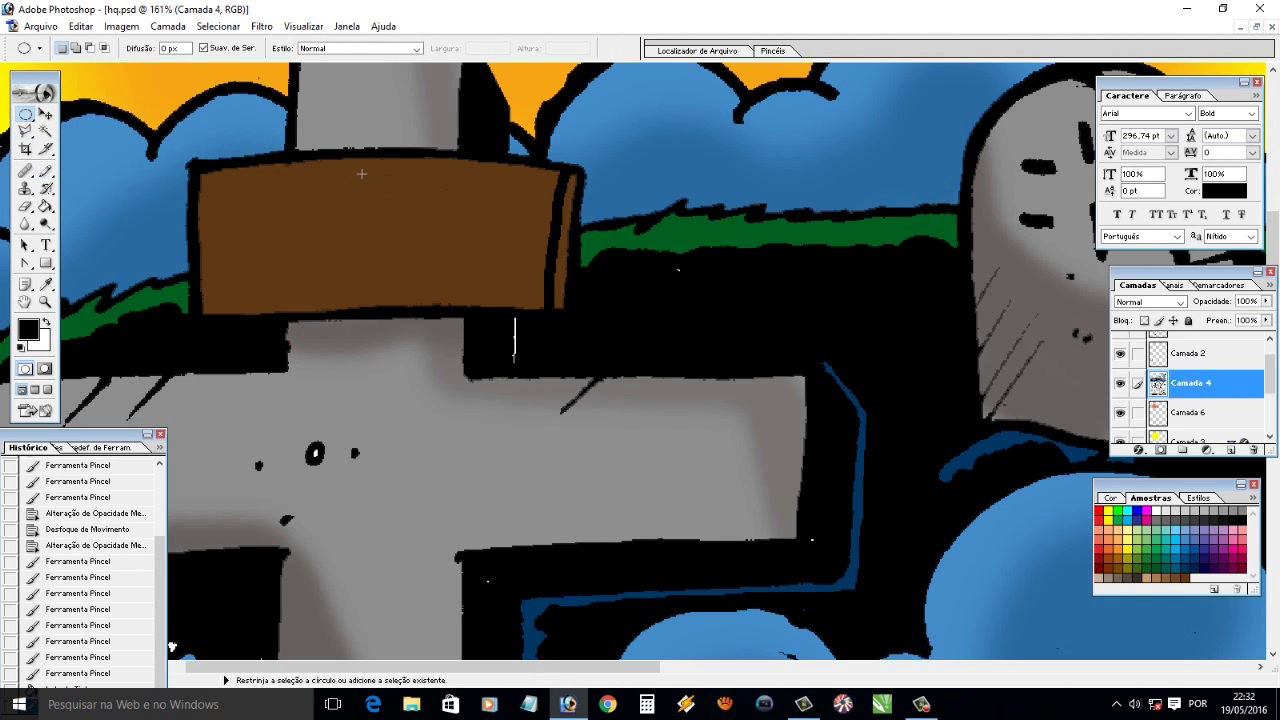
key("g")
left_click(361, 174)
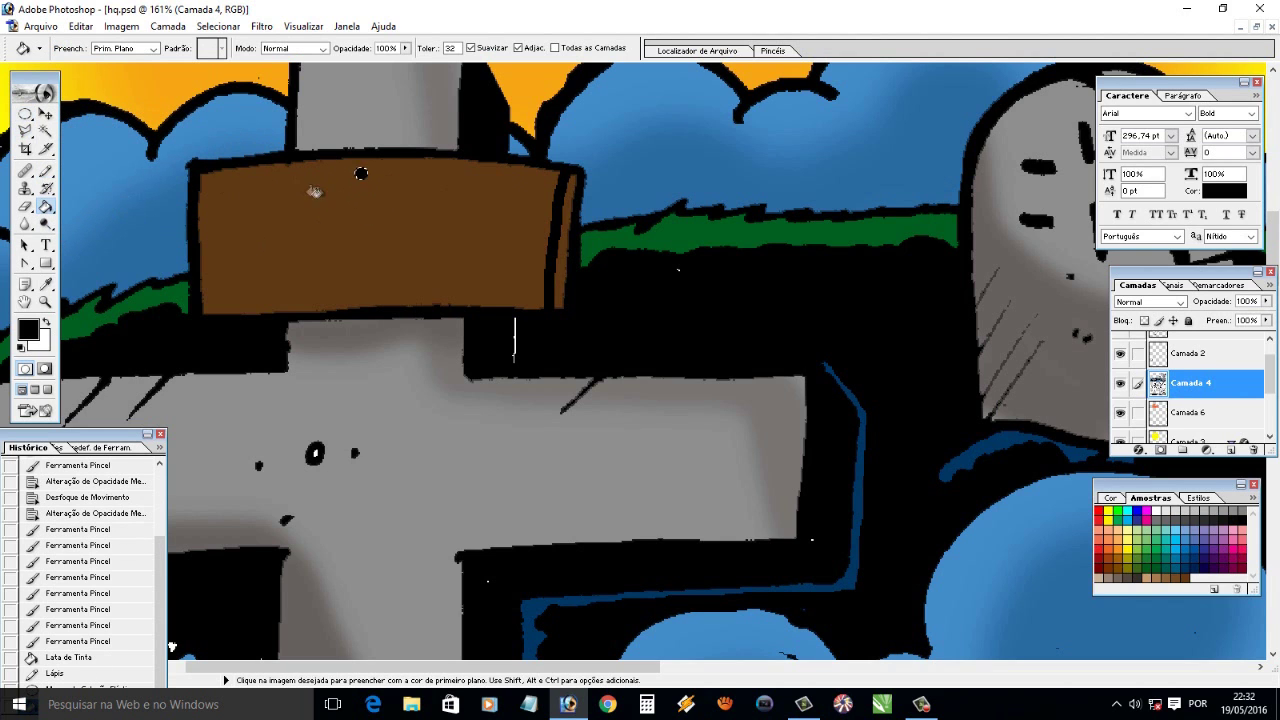
key("z")
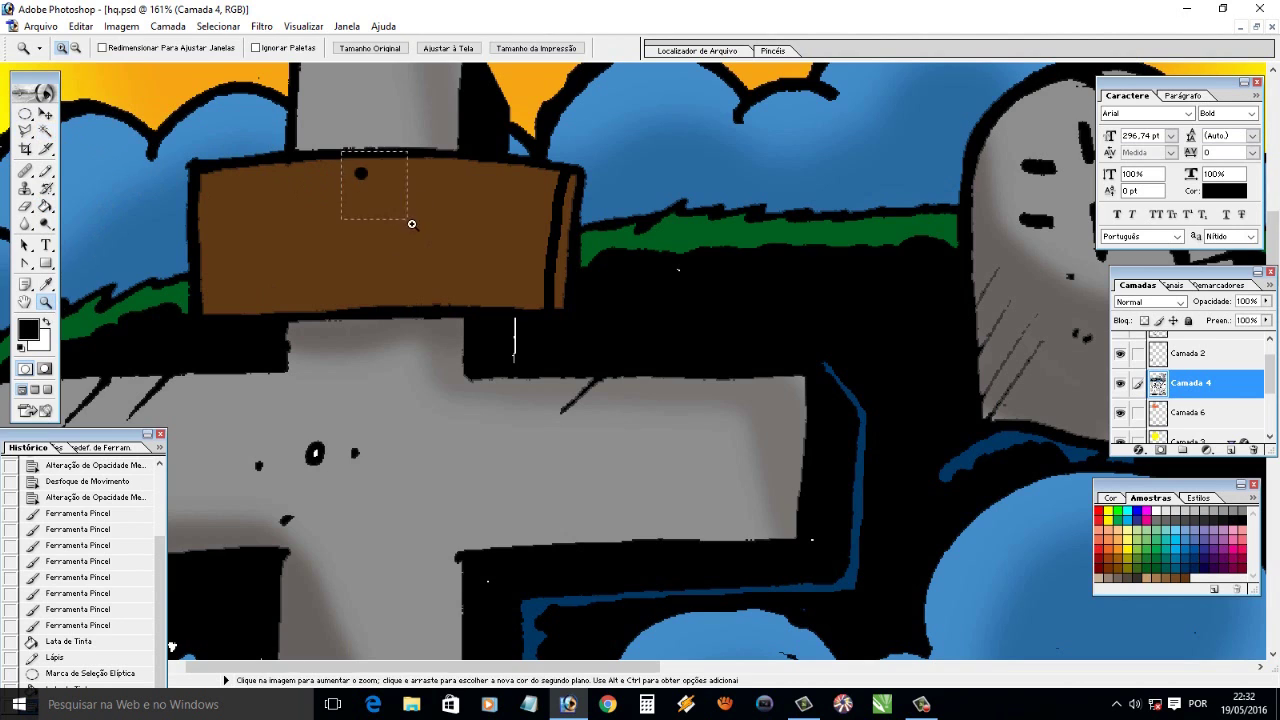
left_click_drag(343, 157, 409, 220)
left_click(45, 171)
left_click(100, 47)
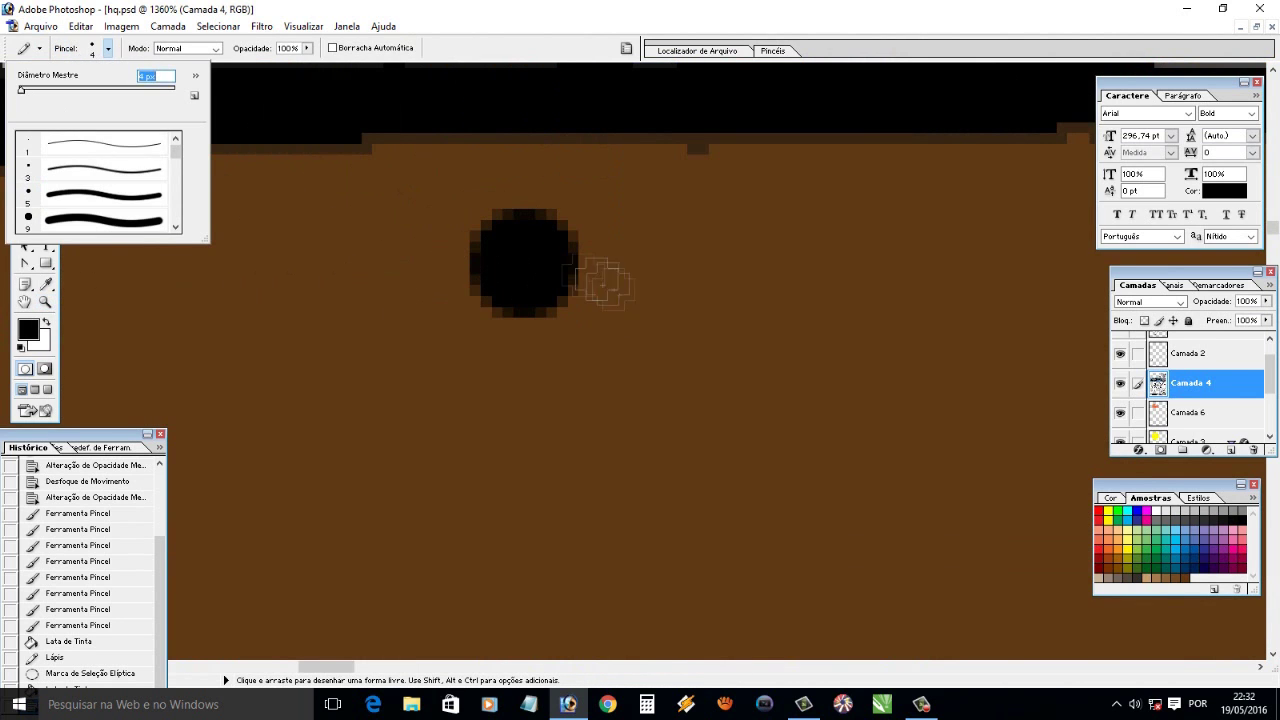
left_click(548, 272)
key("x")
left_click(500, 251)
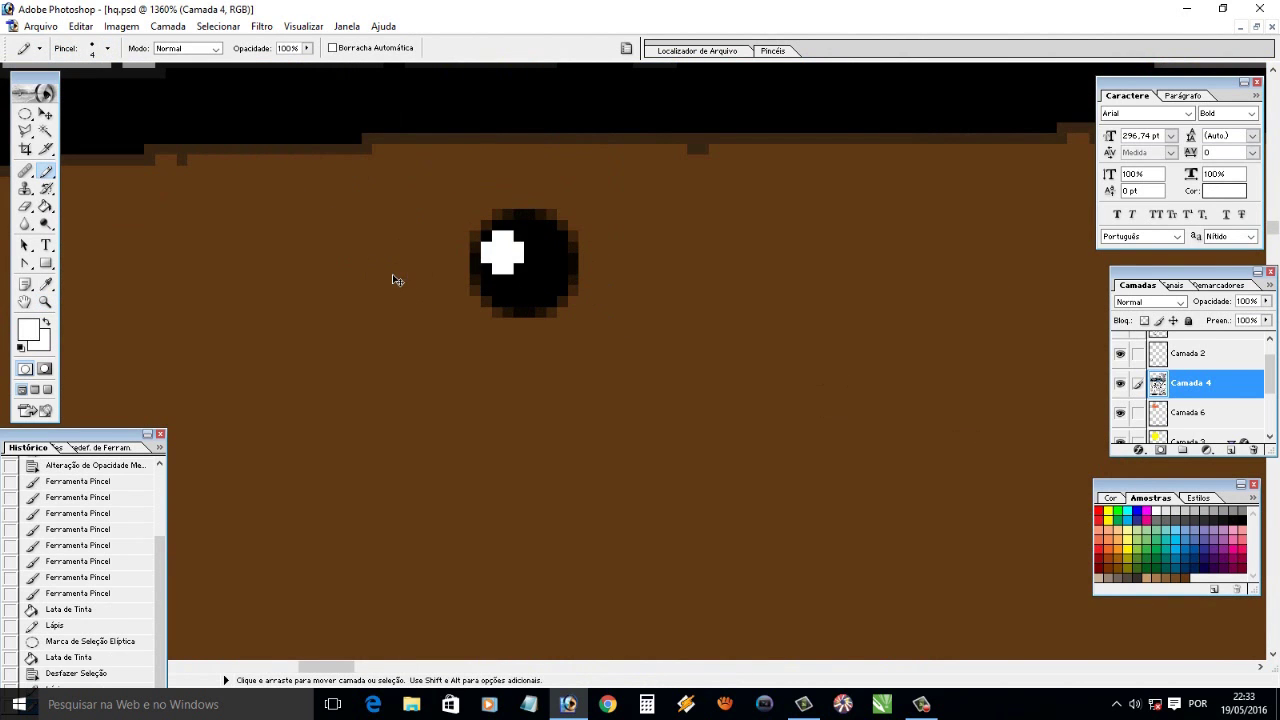
key("ctrl+minus")
key("ctrl+minus")
key("ctrl+minus")
key("ctrl+minus")
key("ctrl+minus")
key("ctrl+minus")
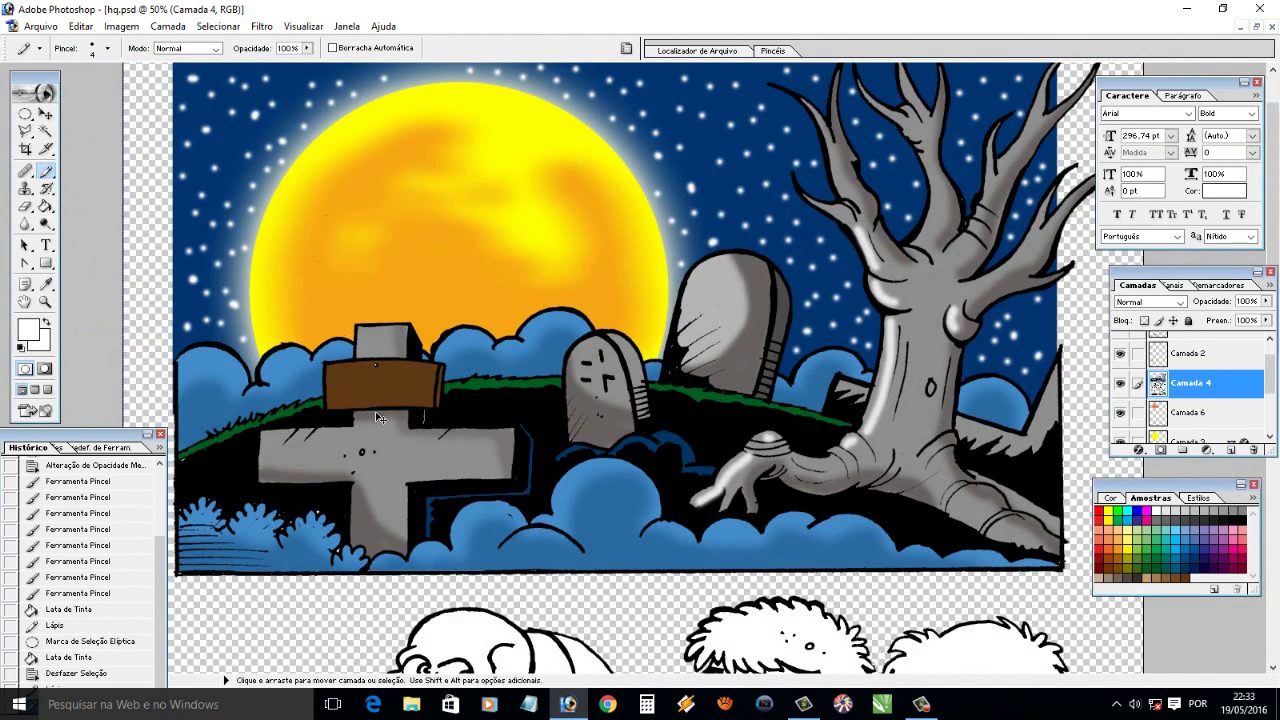
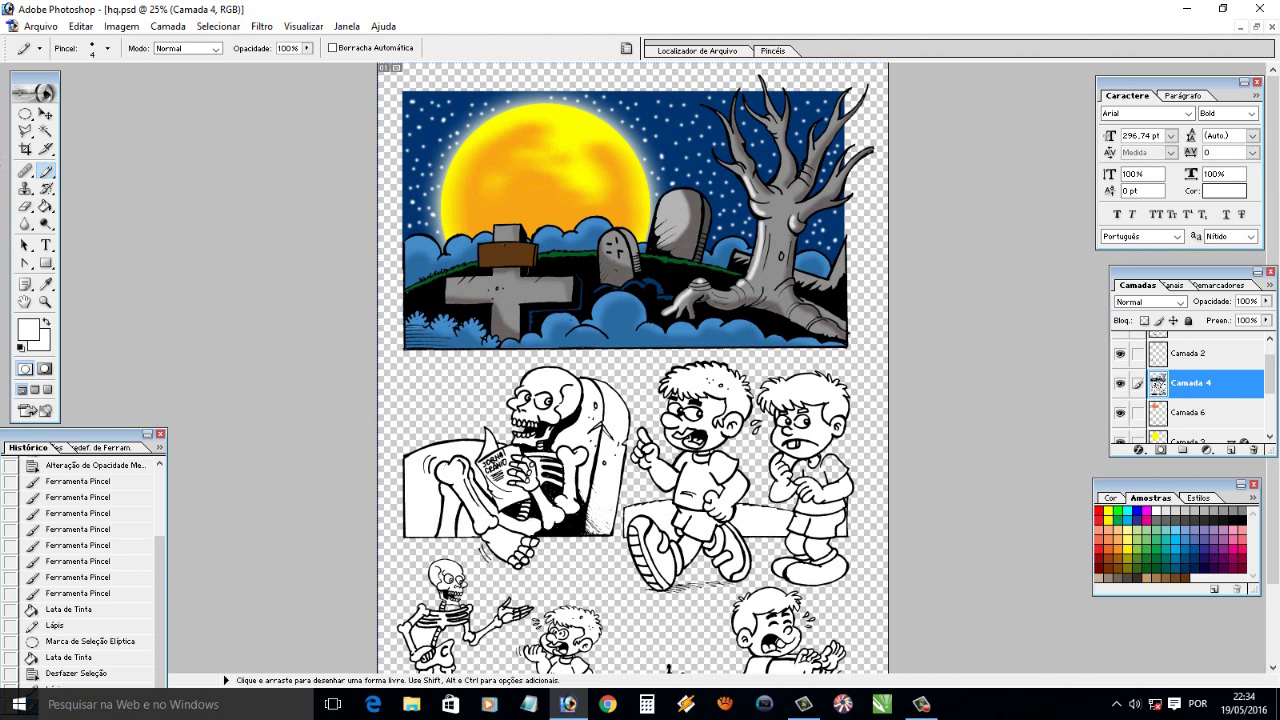
Add a new empty layer and move it just below Camada 4
scroll(286, 227, "down", 3)
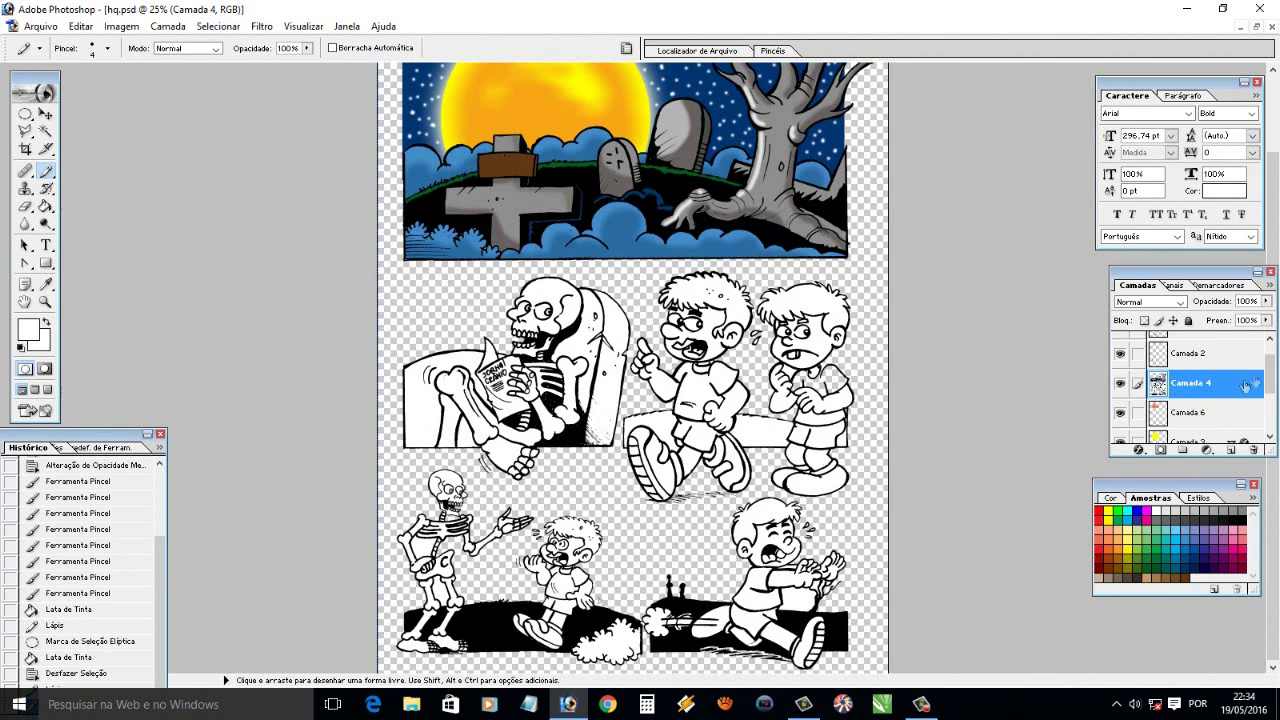
left_click(1230, 449)
left_click_drag(1237, 355, 1225, 401)
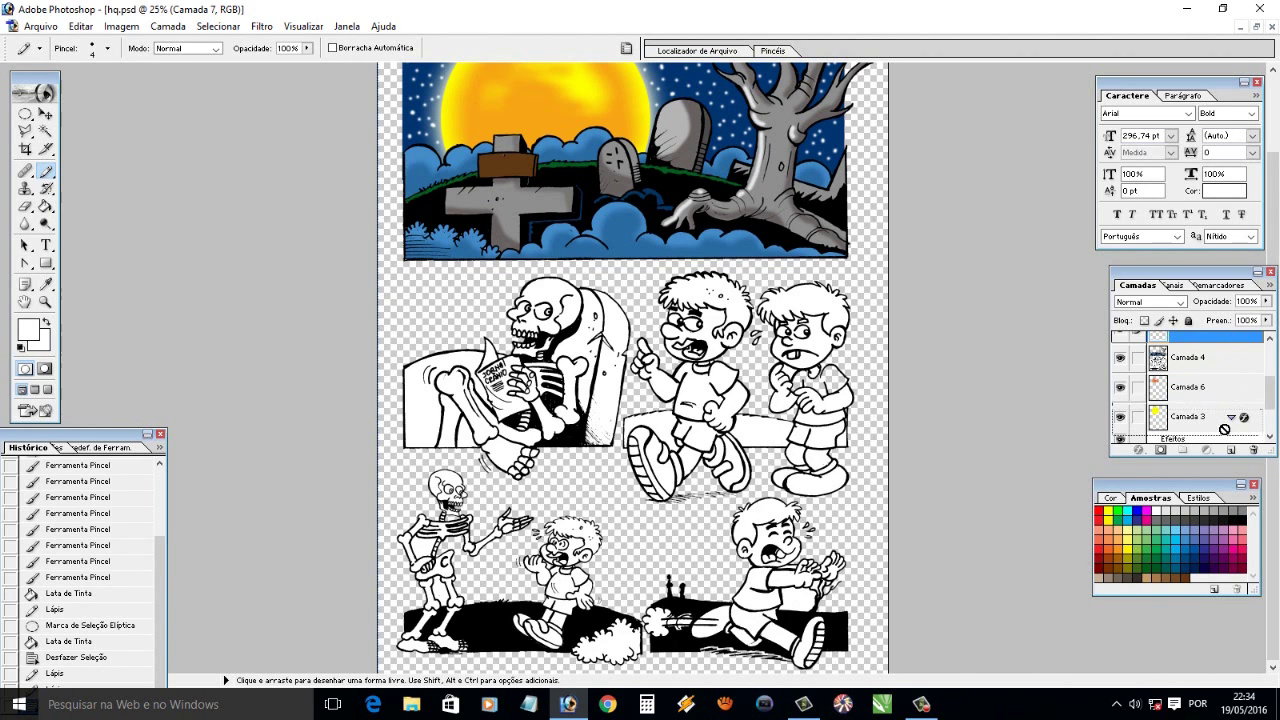
mouse_move(1225, 403)
left_mouse_down()
mouse_move(1215, 366)
mouse_move(1220, 390)
left_mouse_up()
Set the foreground painting colour to black in the Color Picker
left_click(45, 284)
left_click(28, 330)
type("100")
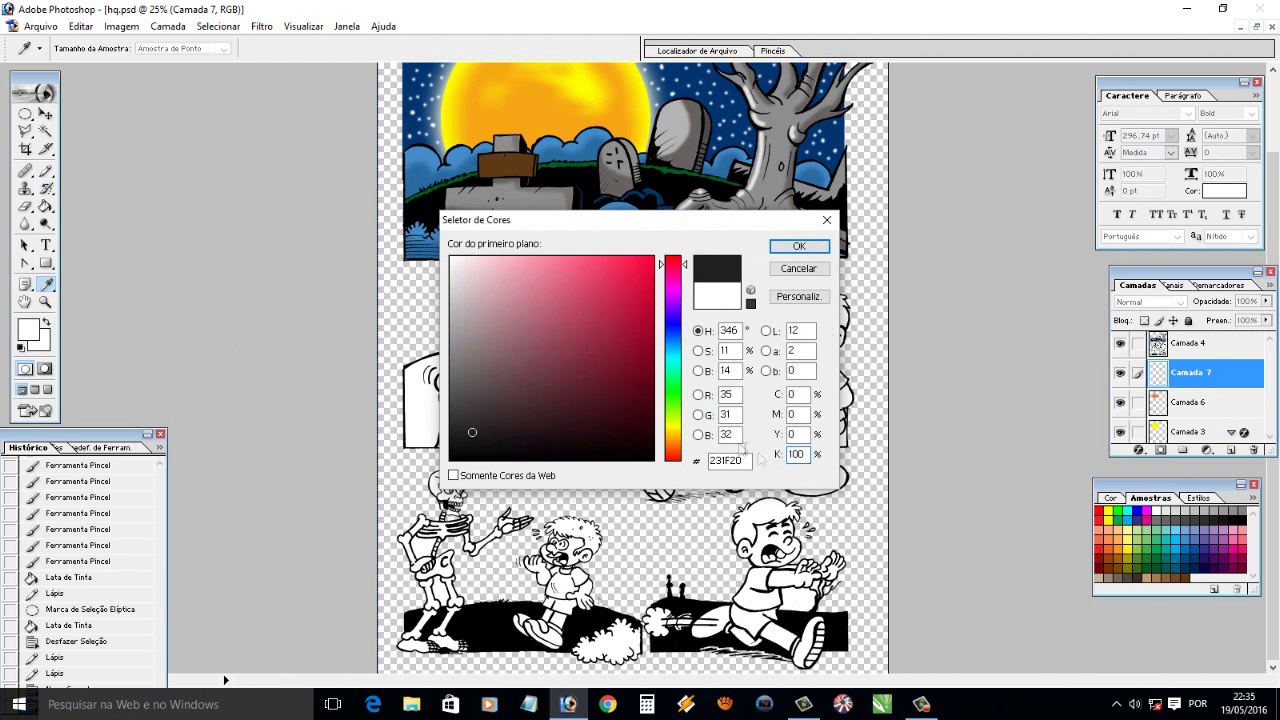
left_click(799, 246)
Draw a rectangular marquee over the skeleton panel
left_click(25, 116)
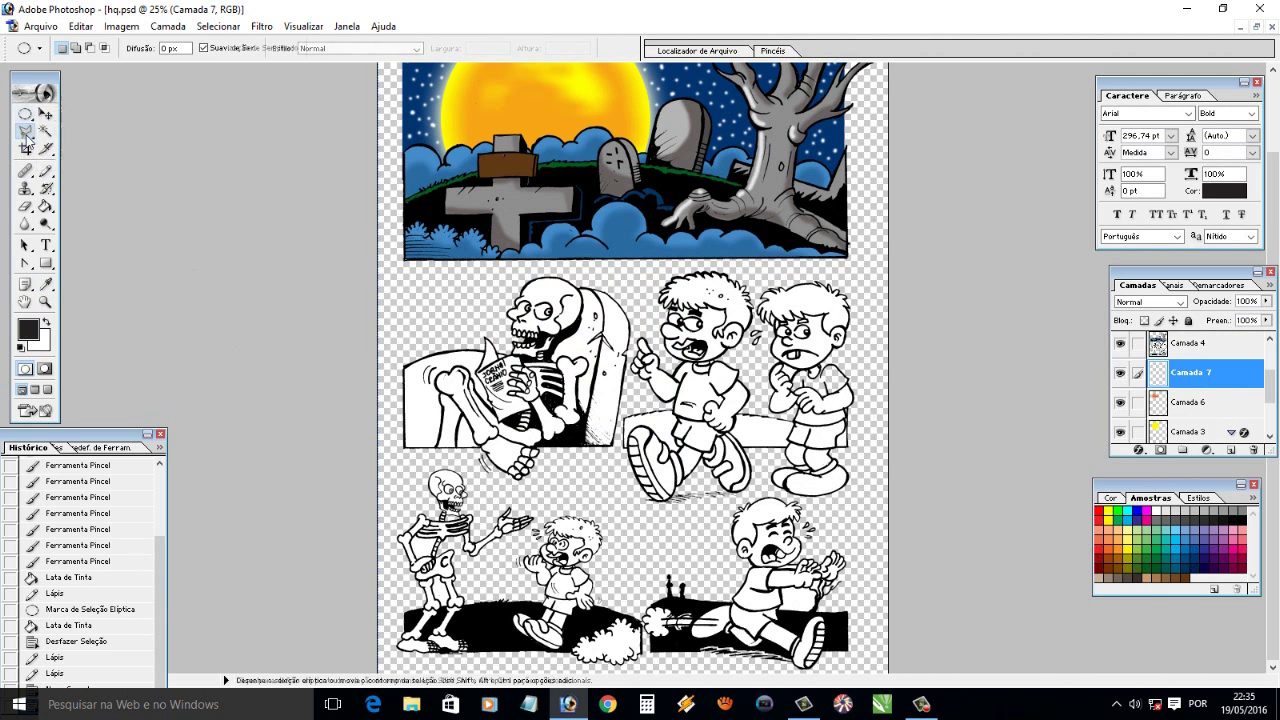
left_click(25, 263)
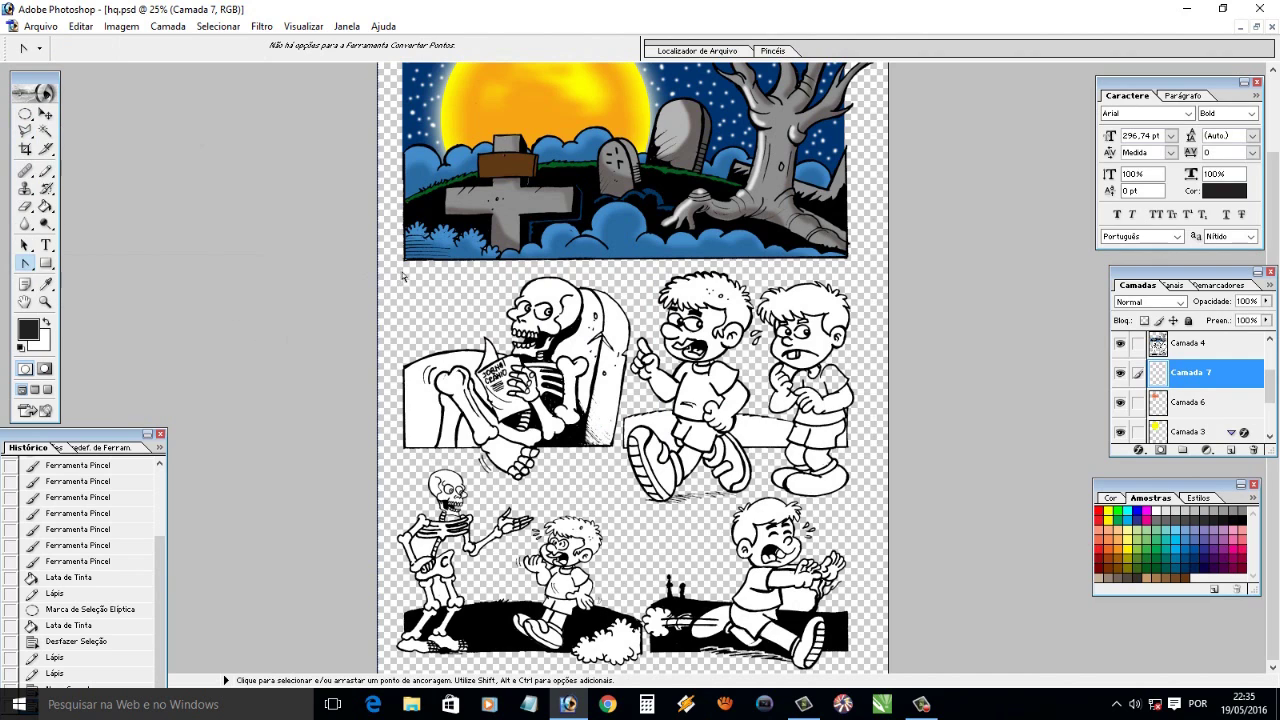
left_click_drag(406, 273, 617, 453)
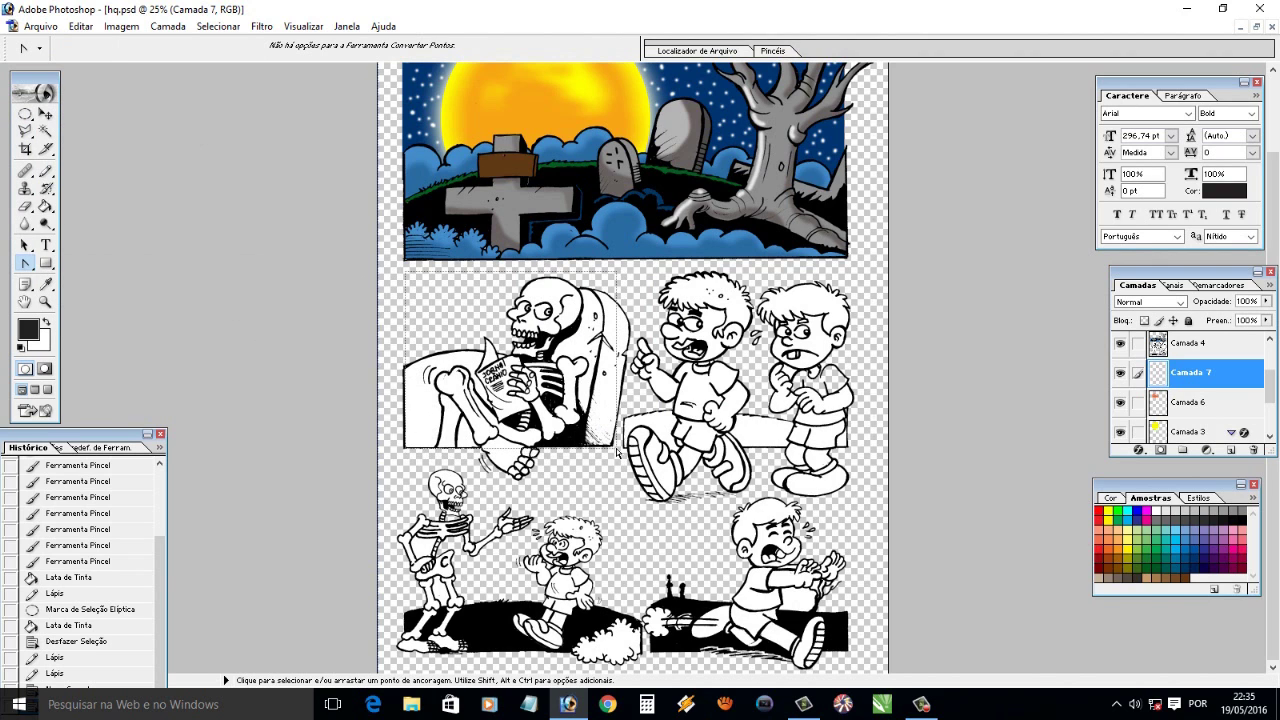
With a 23 px Pencil, draw the skeleton panel's left, top and right border lines
left_click(43, 172)
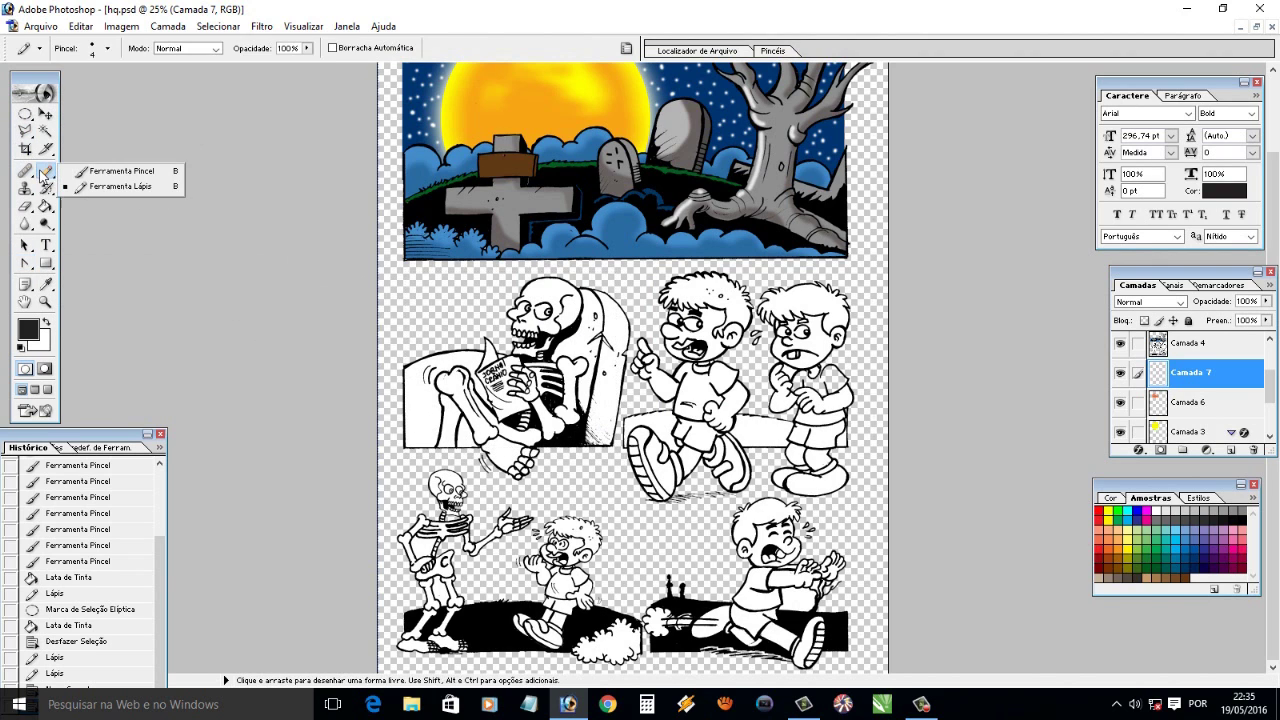
left_click(120, 186)
left_click(107, 48)
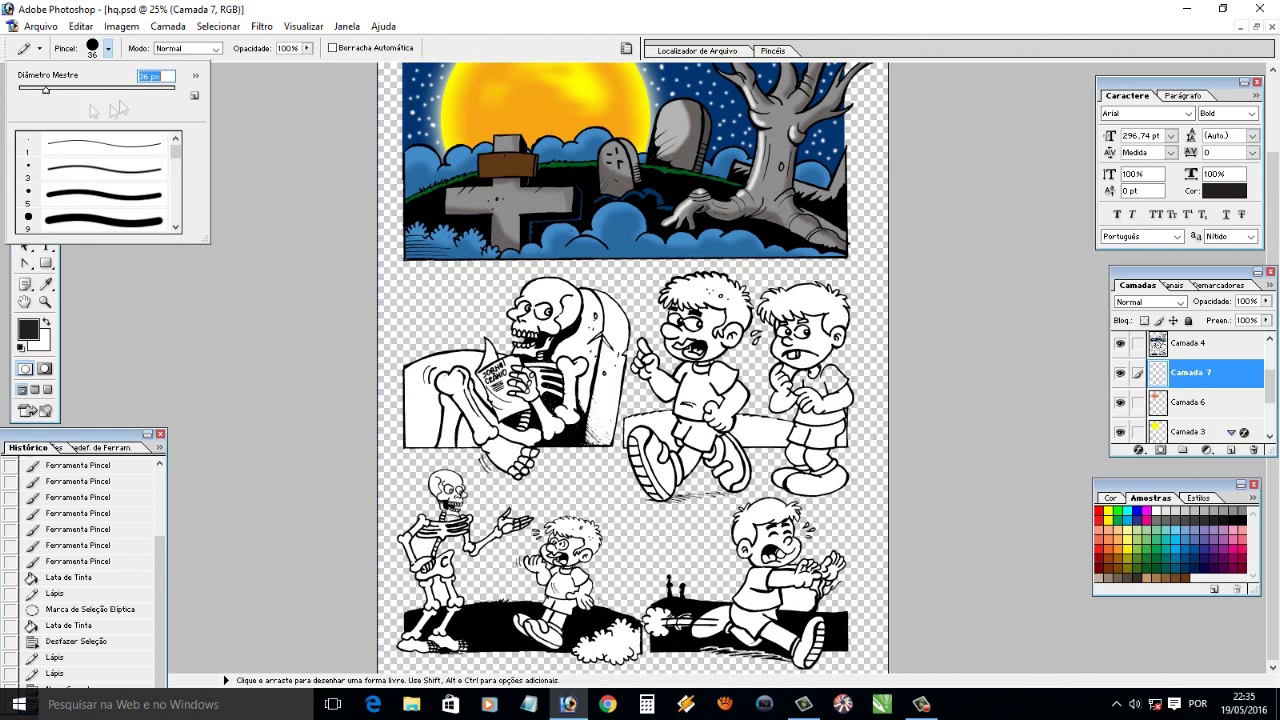
left_click_drag(45, 90, 36, 90)
key("Return")
left_click_drag(406, 270, 406, 366)
left_click_drag(406, 270, 622, 287)
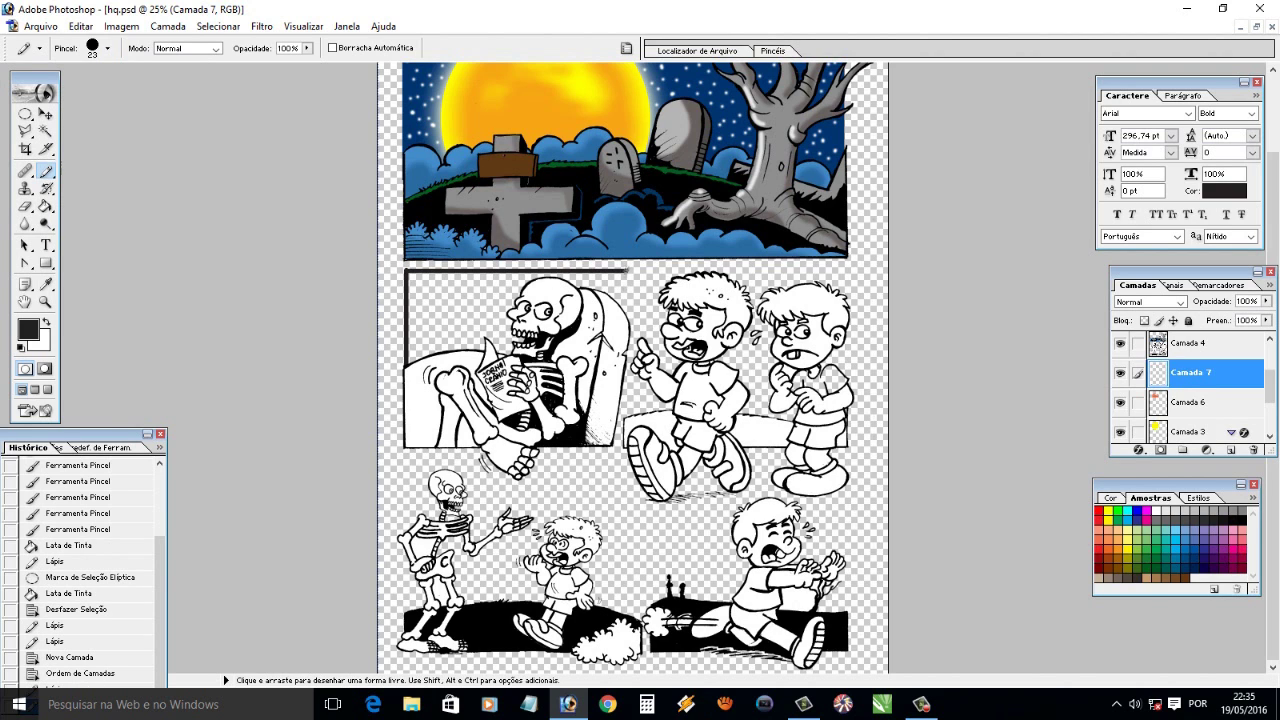
left_click_drag(627, 342, 627, 420)
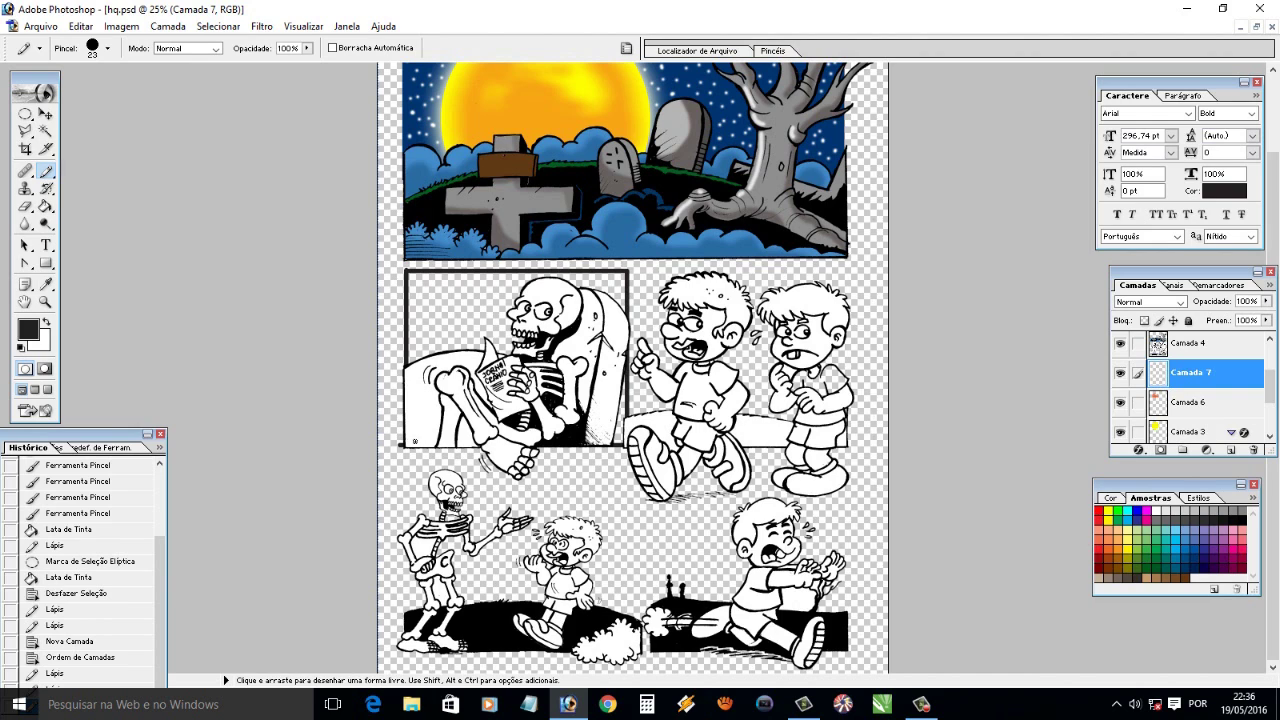
Marquee a small rectangle at the panel's lower-left corner, then clear it
left_click(25, 113)
left_click(70, 114)
left_click_drag(380, 423, 413, 461)
left_click(408, 453)
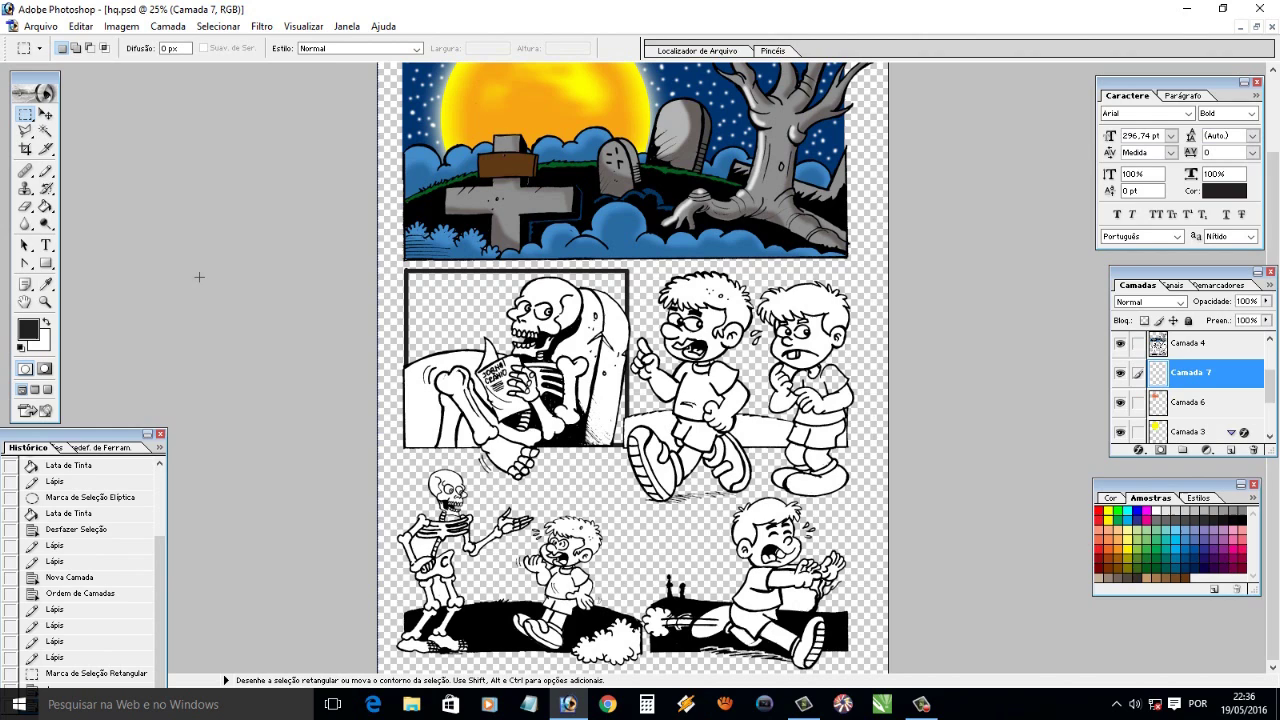
Choose mint green as the painting colour and keep the new border layer active
left_click(1210, 537)
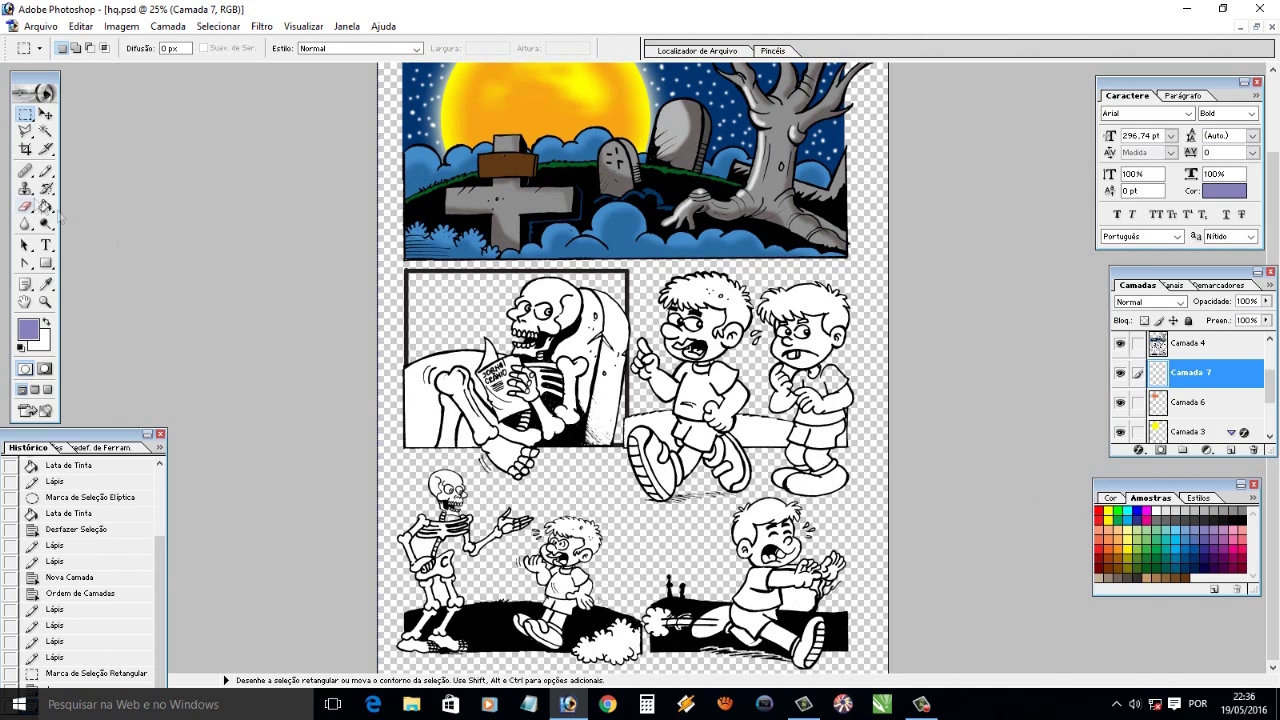
left_click(1165, 548)
left_click(1190, 345)
left_click(1195, 375)
Test a mint green Paint Bucket fill inside the skeleton panel twice, undoing each
key("g")
left_click(442, 316)
key("ctrl+z")
key("v")
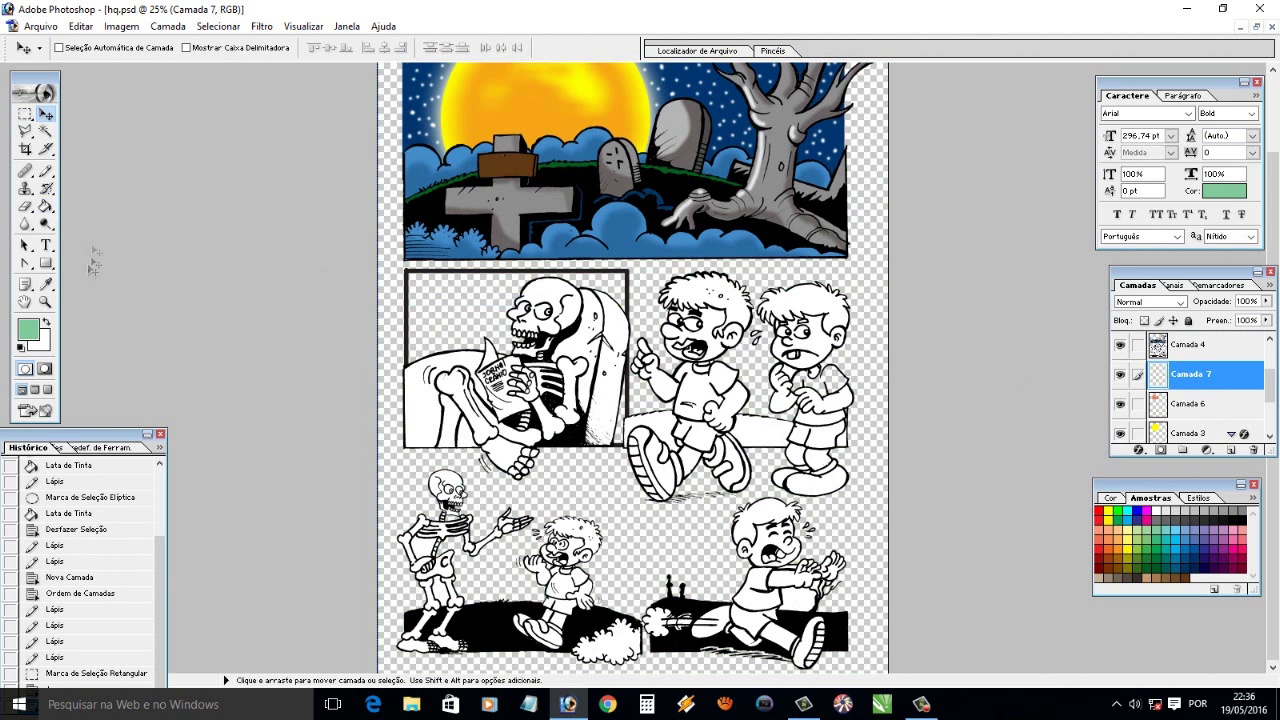
key("g")
left_click(484, 316)
key("ctrl+z")
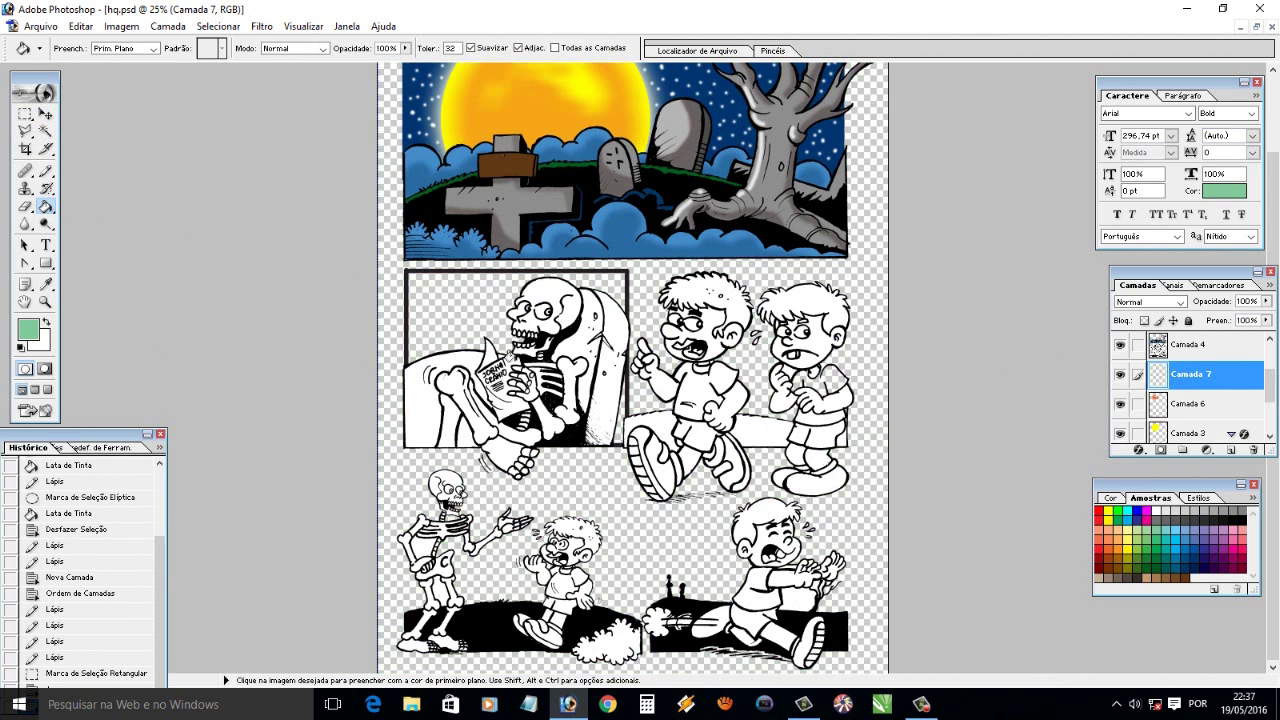
Erase the thick border inside the marquee and deselect
key("m")
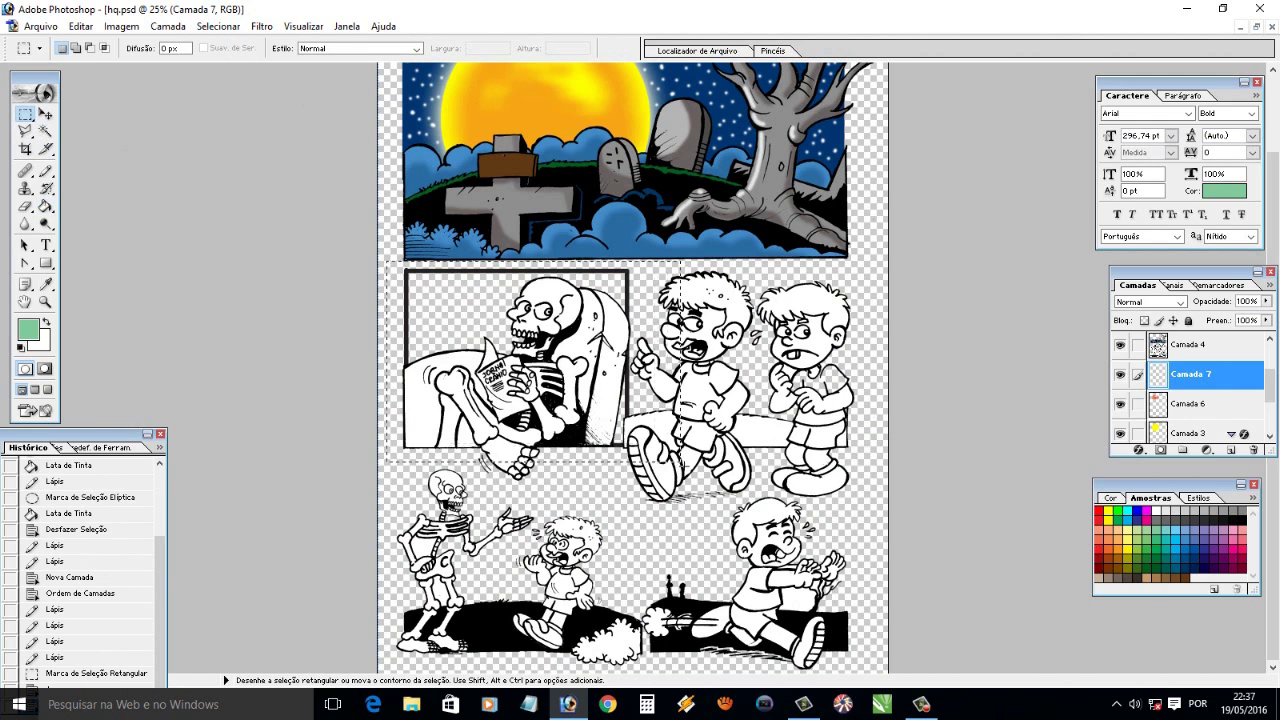
key("Delete")
key("ctrl+d")
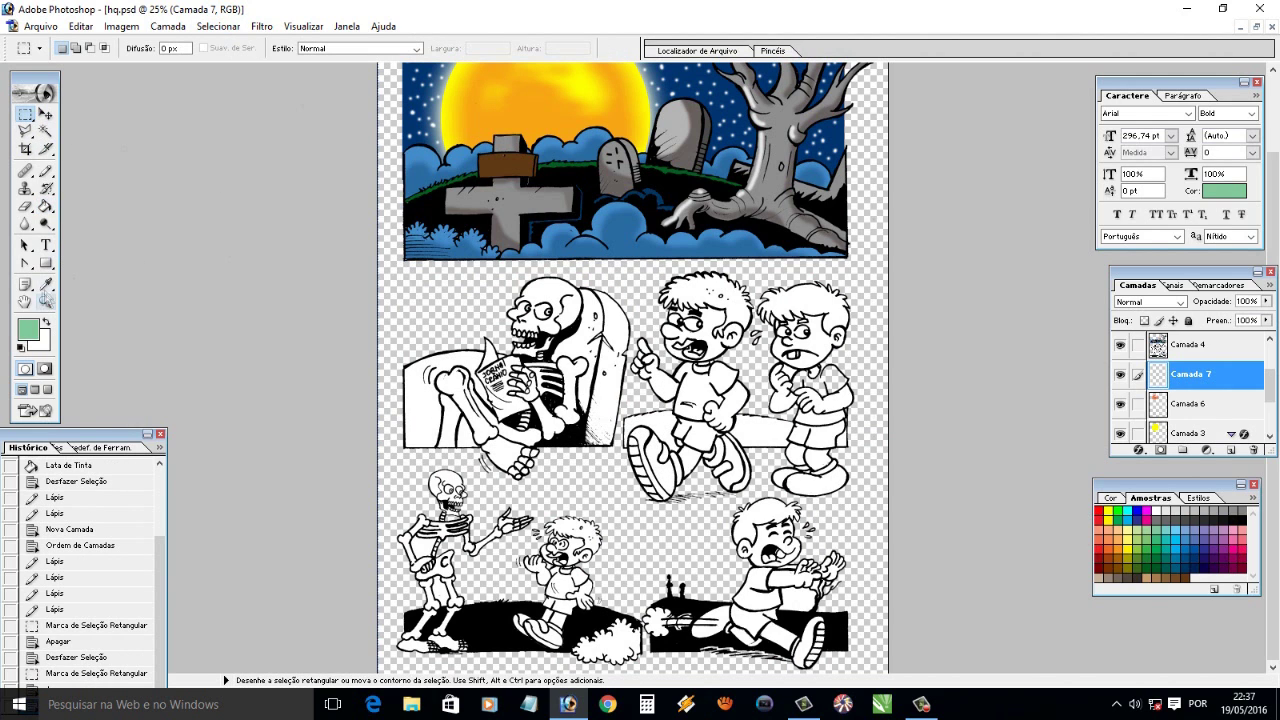
Redraw the skeleton panel's left and top borders with a finer black Pencil
key("d")
key("b")
left_click(92, 47)
left_click_drag(37, 88, 25, 88)
left_click_drag(405, 272, 405, 372)
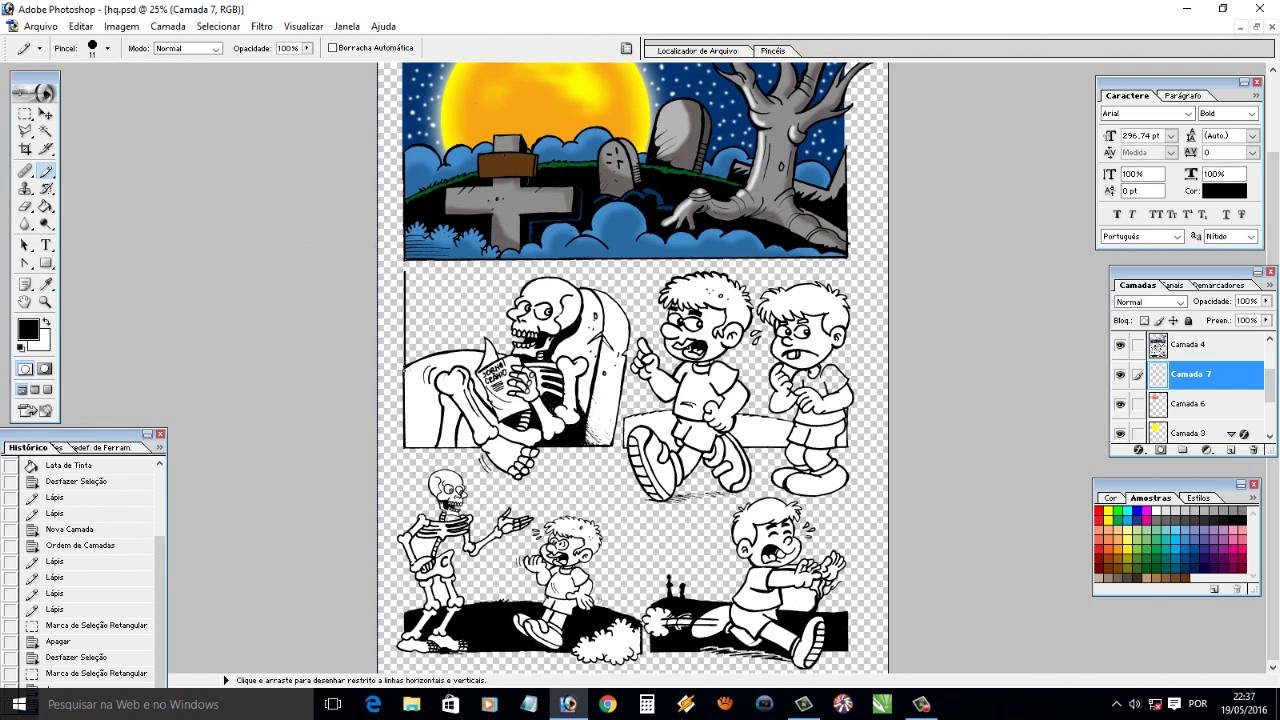
key("ctrl+z")
left_click(107, 47)
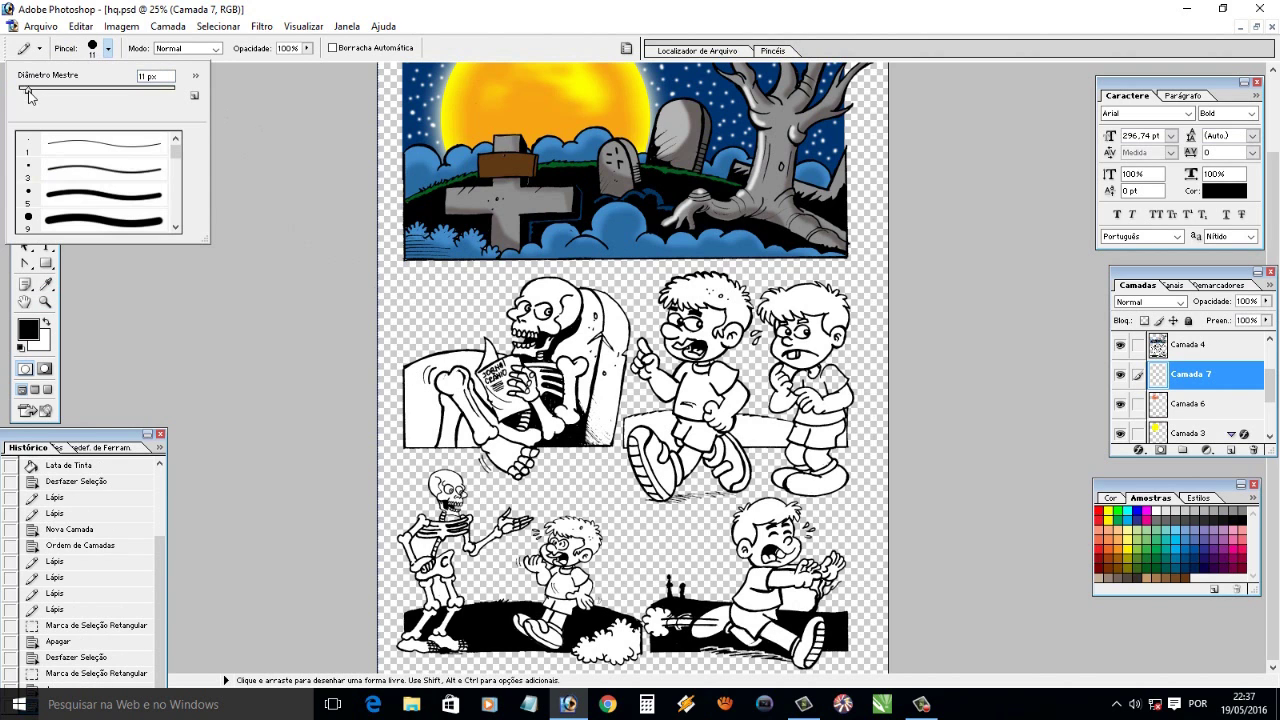
left_click_drag(405, 276, 405, 447)
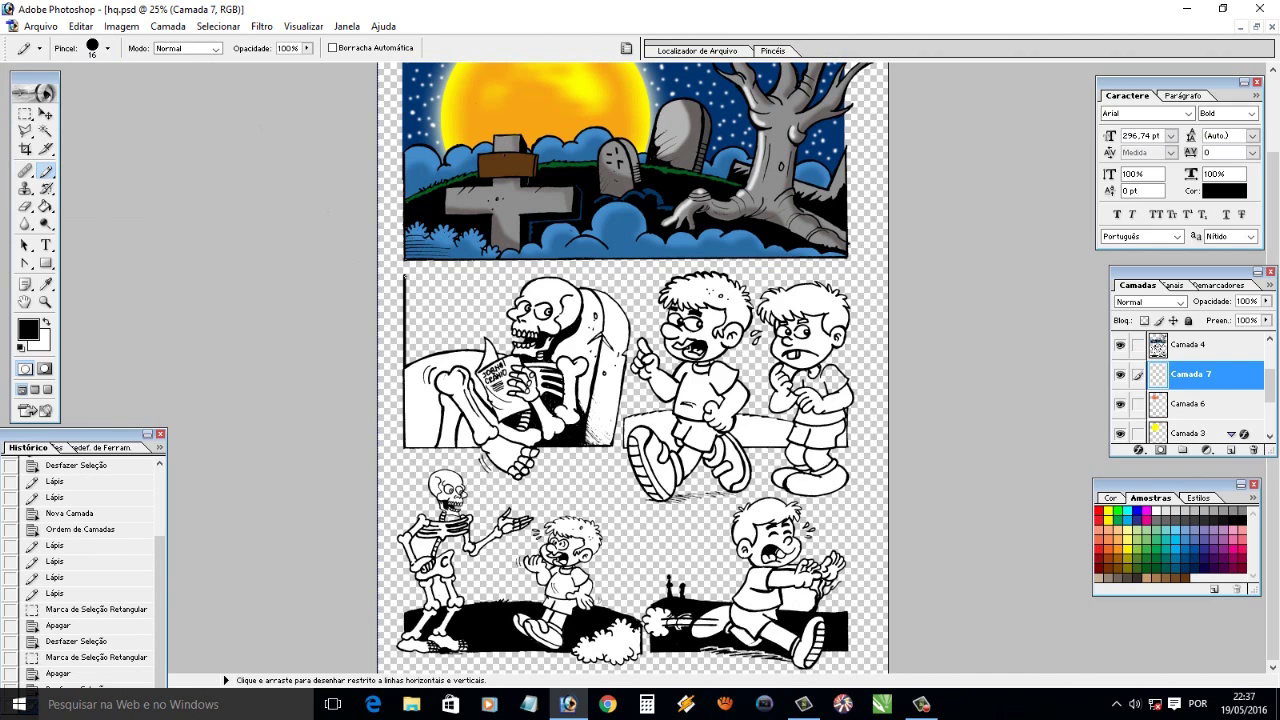
left_click_drag(405, 277, 626, 277)
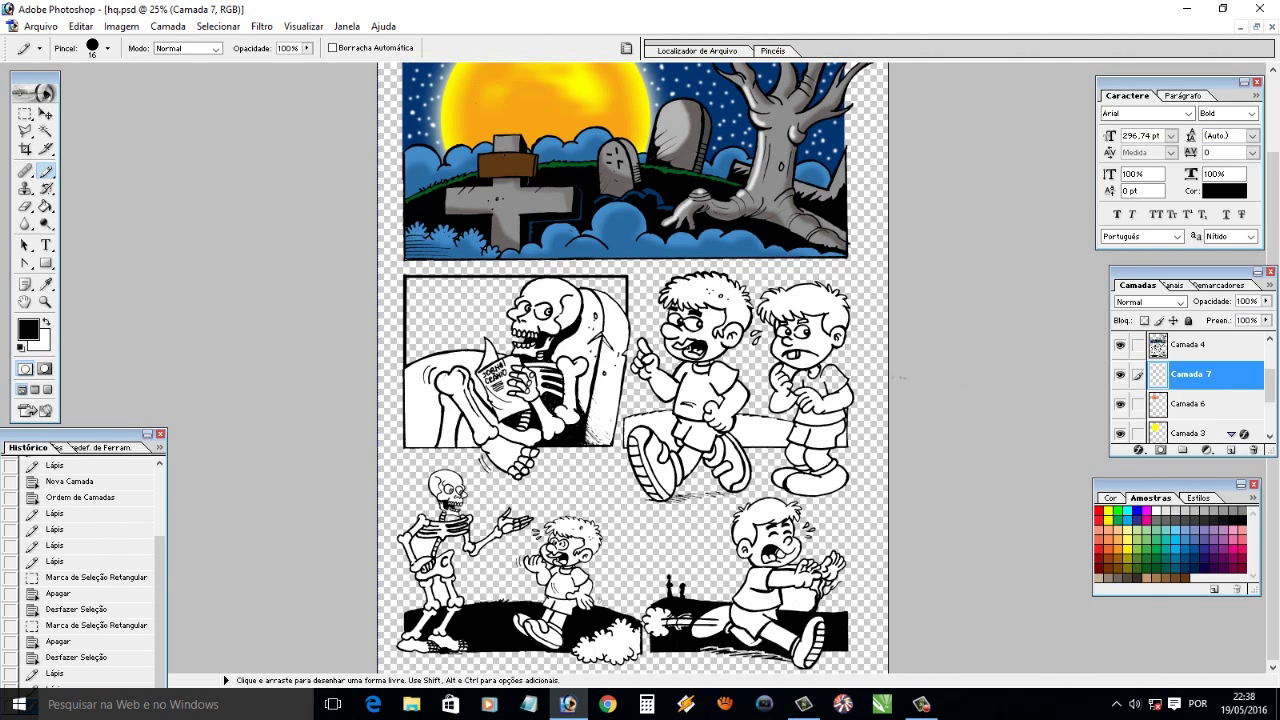
Magic Wand a white area on Camada 4 and delete it
left_click(45, 131)
left_click(1190, 344)
left_click(796, 379)
key("Delete")
key("ctrl+d")
Delete three small white patches around the lower-right boy's hand
left_click(808, 602)
key("Delete")
key("ctrl+d")
left_click(829, 598)
key("Delete")
left_click(836, 591)
key("Delete")
key("ctrl+d")
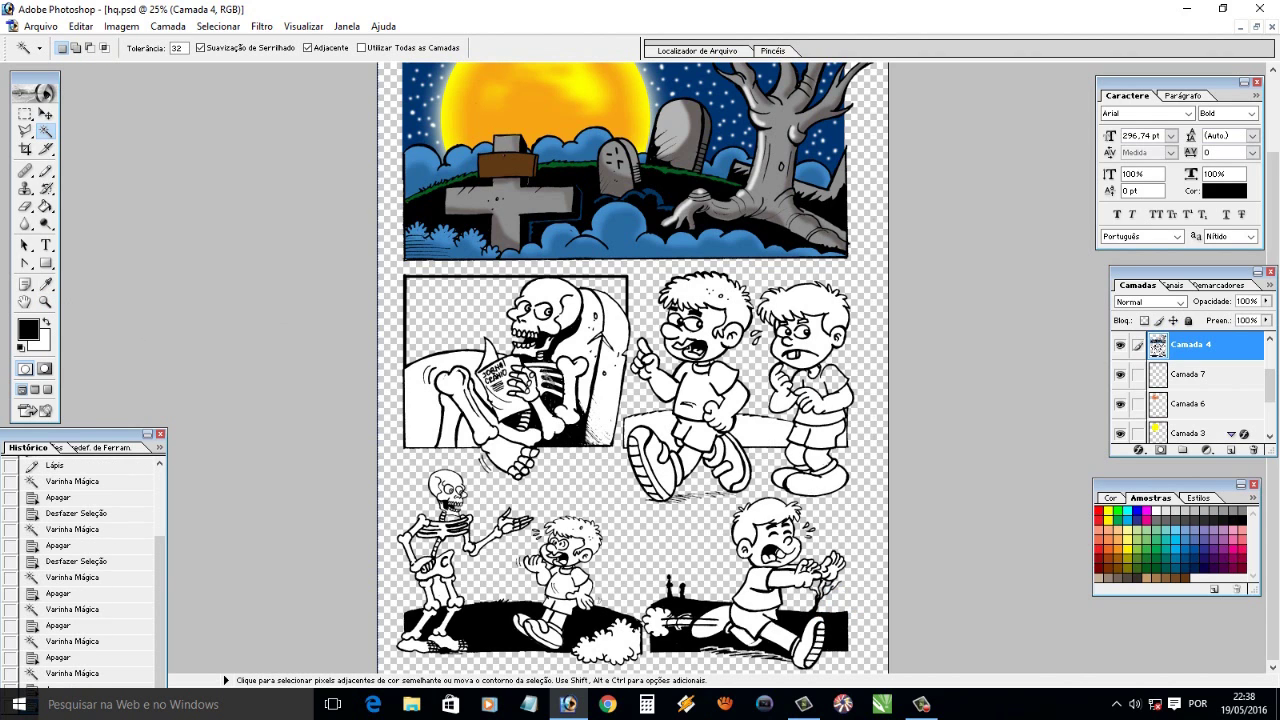
Zoom in to inspect the second boy's teeth and hand, then zoom back out to 50%
left_click(45, 300)
left_click_drag(365, 262, 907, 487)
left_click_drag(1000, 280, 1170, 402)
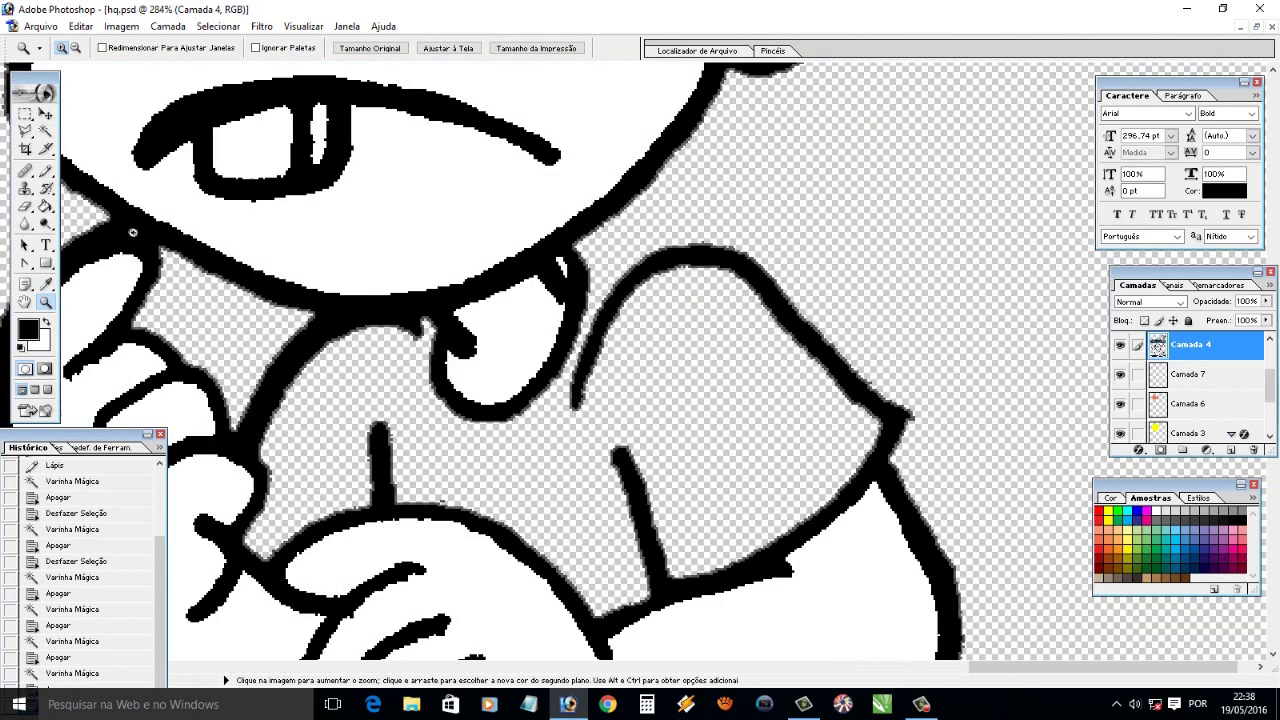
key("b")
left_click(107, 48)
key("Return")
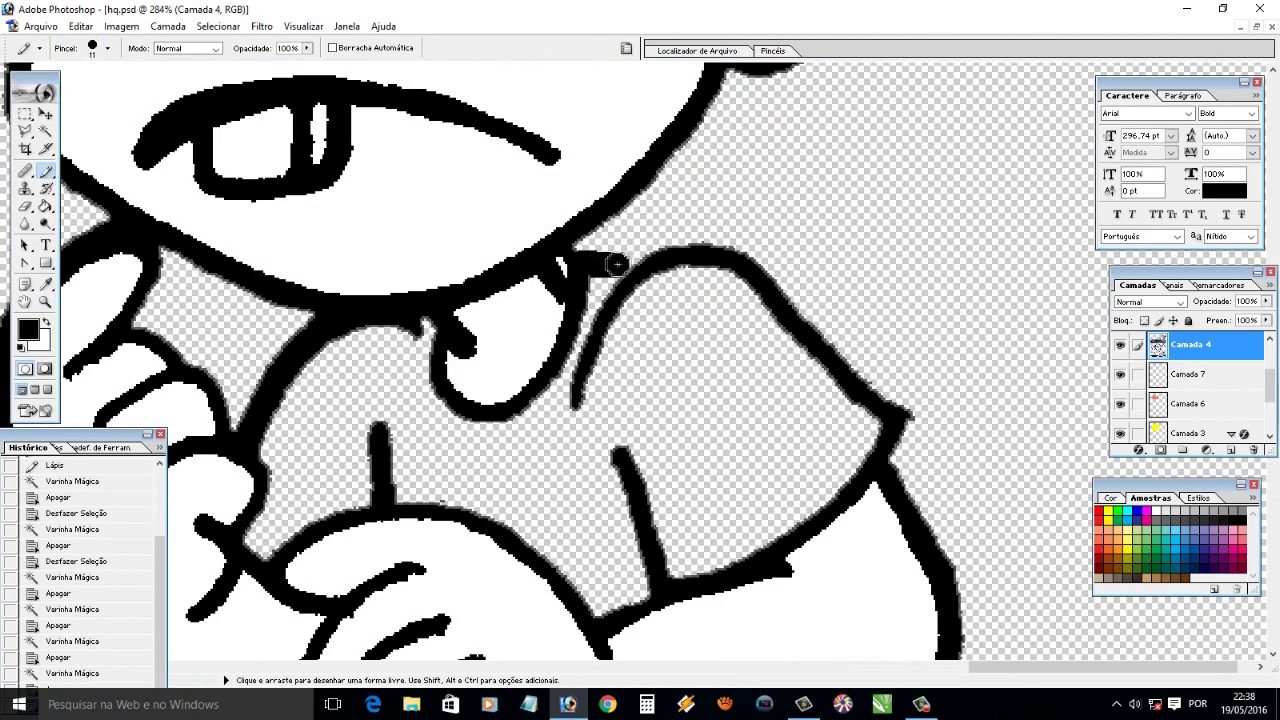
key("ctrl+minus")
key("ctrl+minus")
key("ctrl+minus")
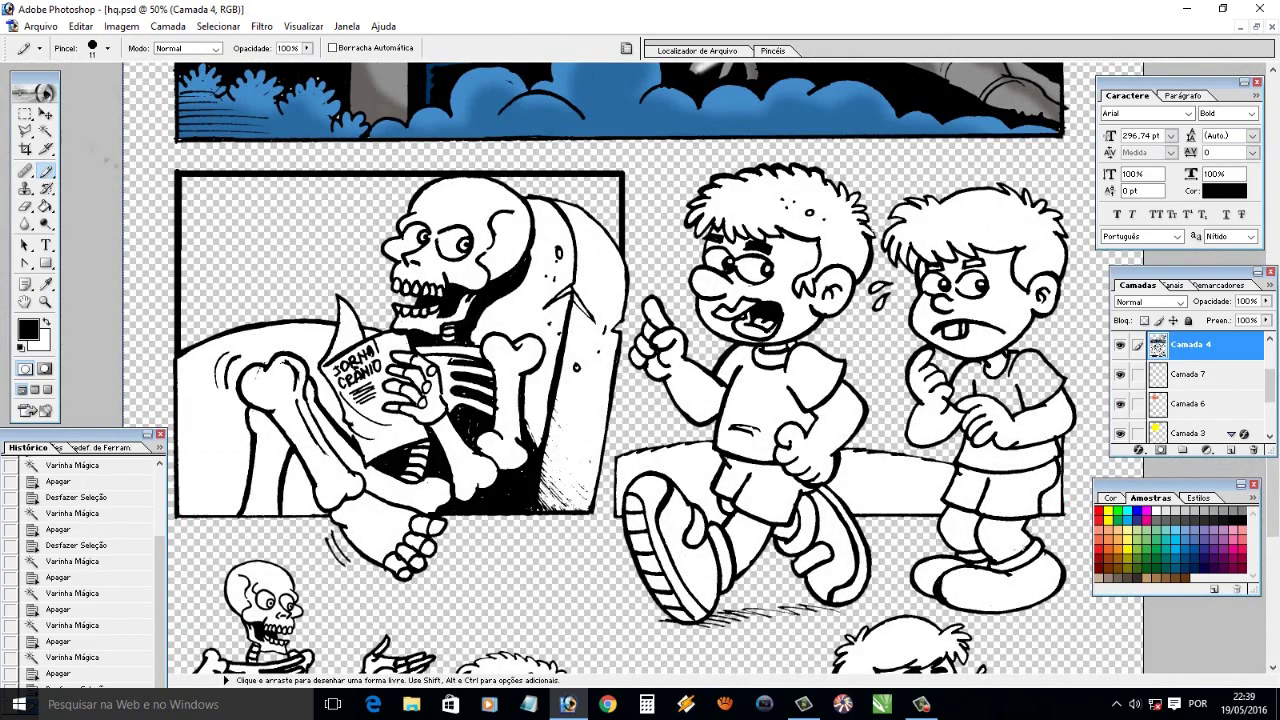
Lasso the two boys, cut them from Camada 4 and paste them onto a new layer
key("l")
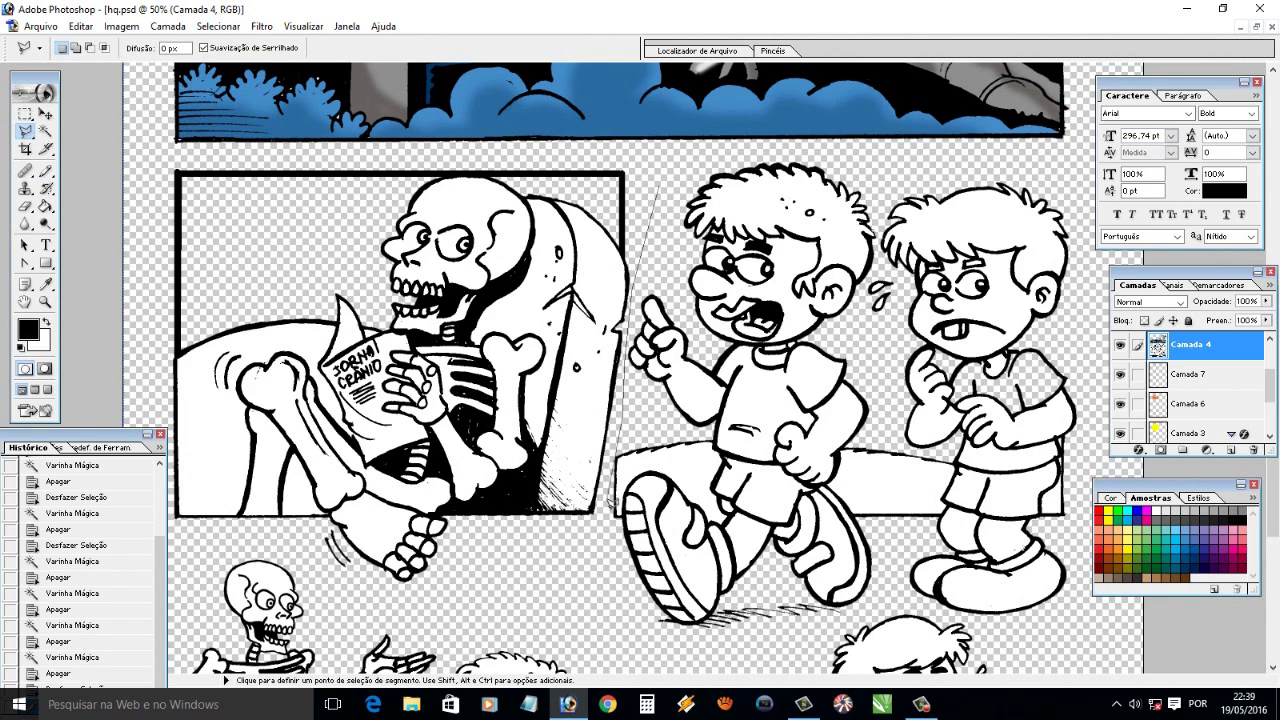
left_click(639, 654)
mouse_move(1040, 637)
left_mouse_down()
mouse_move(1090, 370)
mouse_move(1050, 174)
mouse_move(738, 156)
left_mouse_up()
left_click(665, 189)
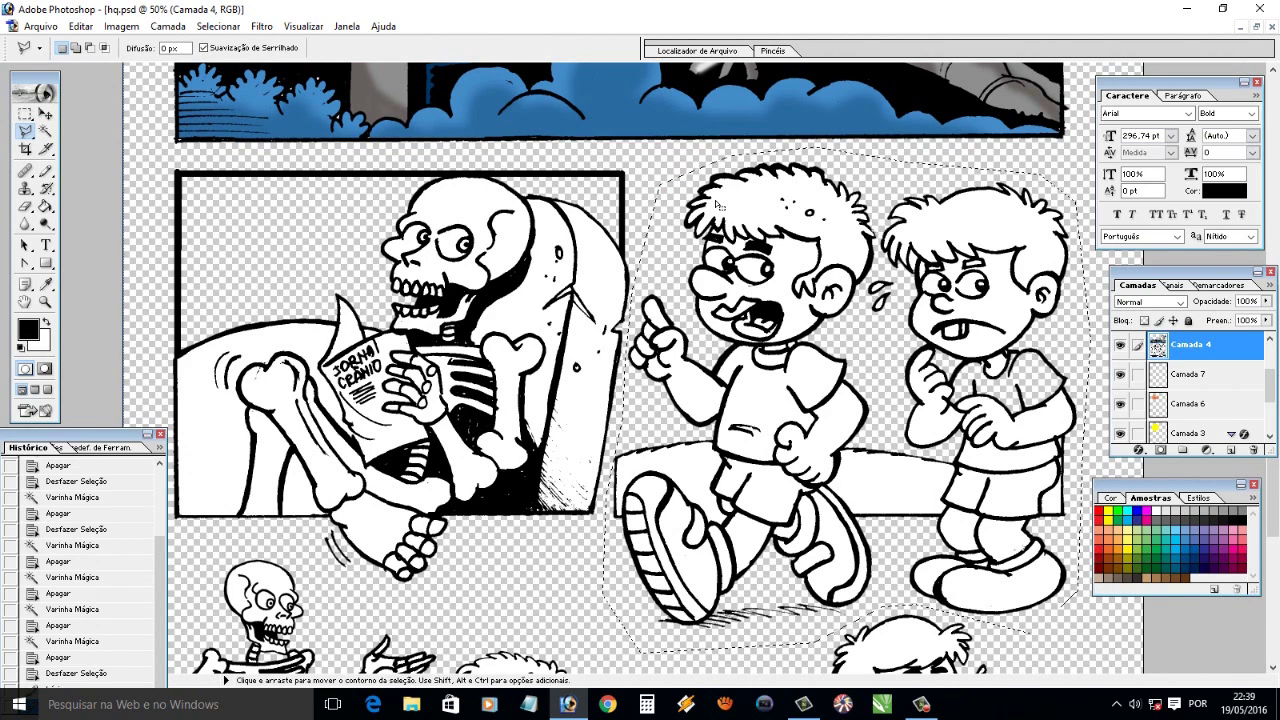
key("Delete")
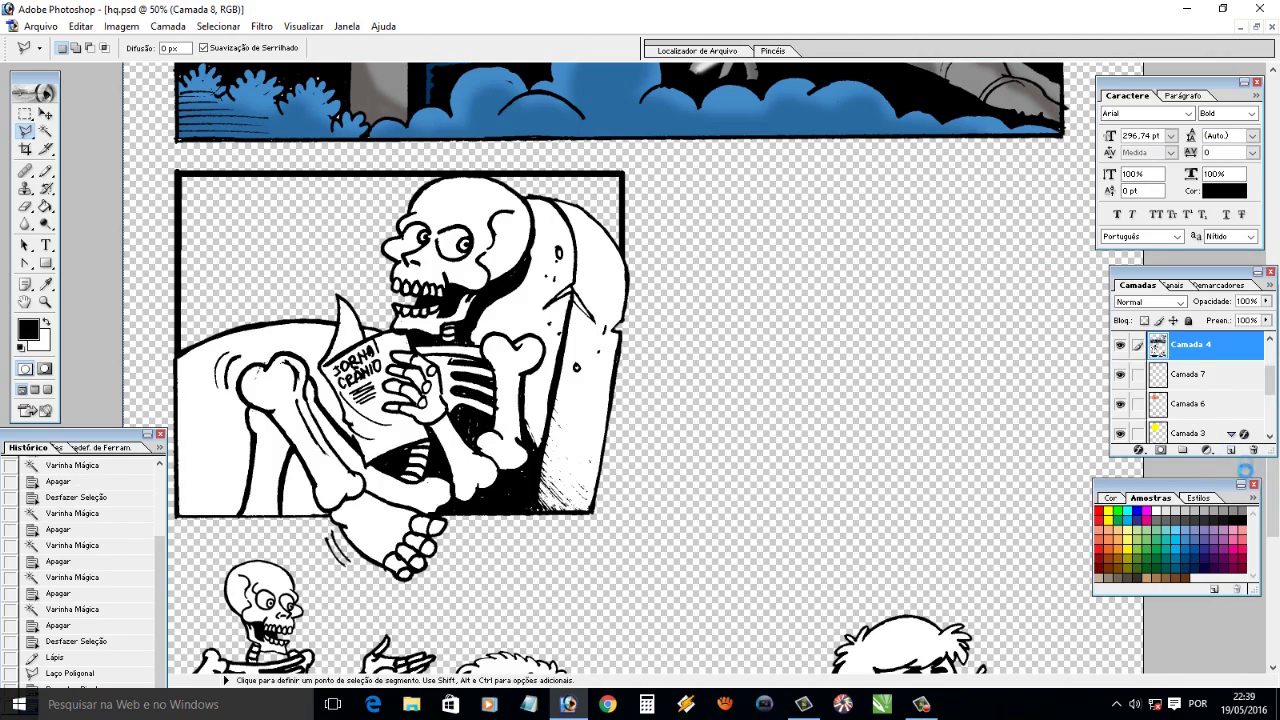
key("ctrl+v")
Scale the pasted boys smaller and position them beside the skeleton panel
key("v")
left_click_drag(770, 400, 1000, 405)
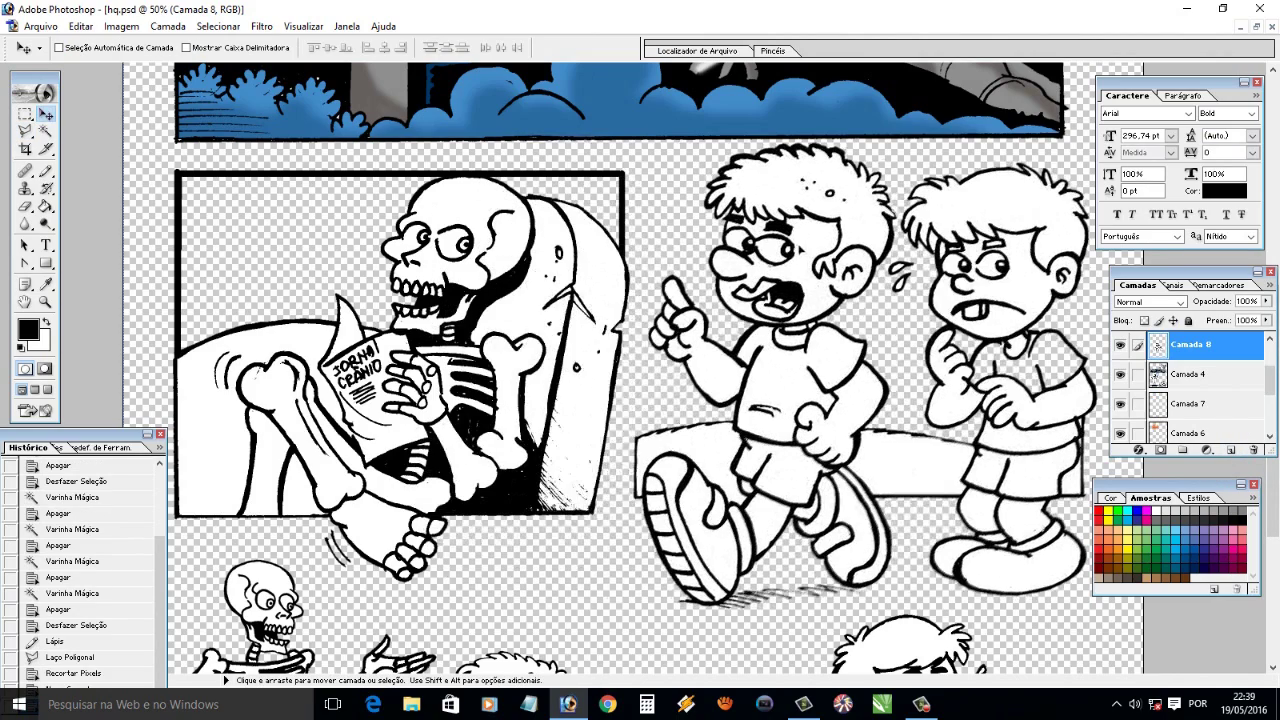
left_click(80, 26)
left_click(400, 360)
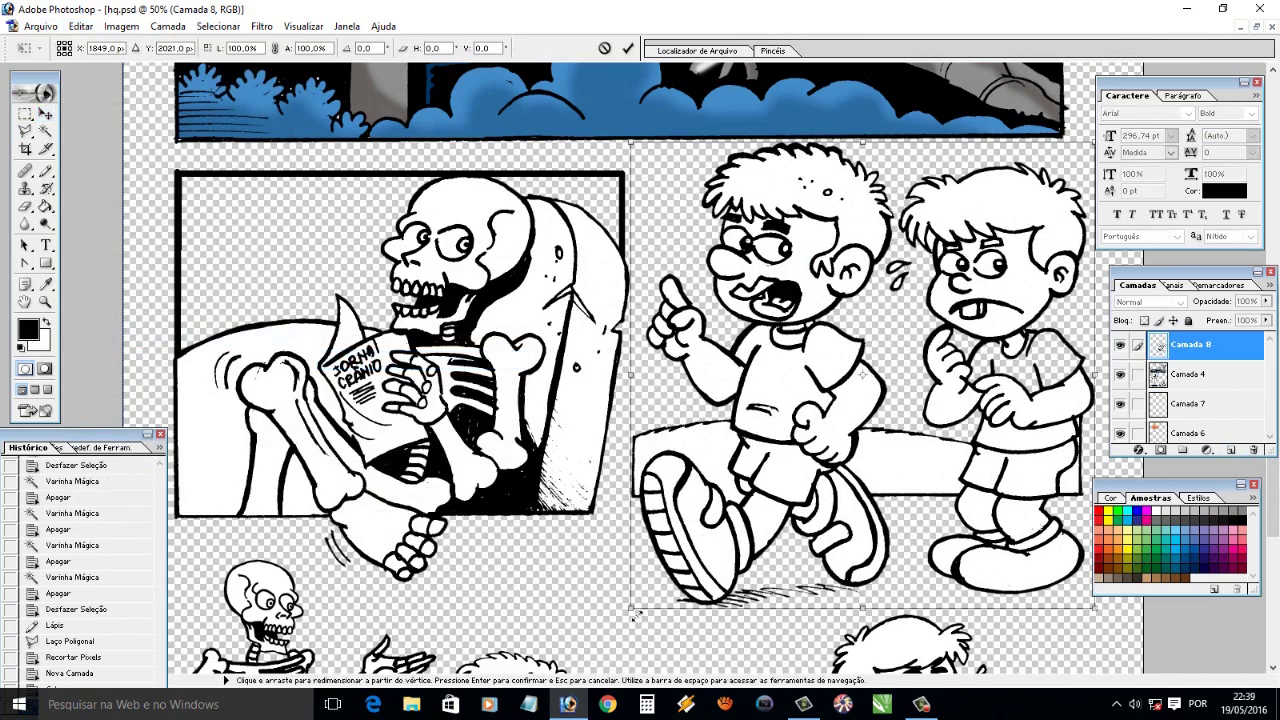
left_click_drag(632, 608, 720, 518)
left_click(45, 114)
left_click(595, 271)
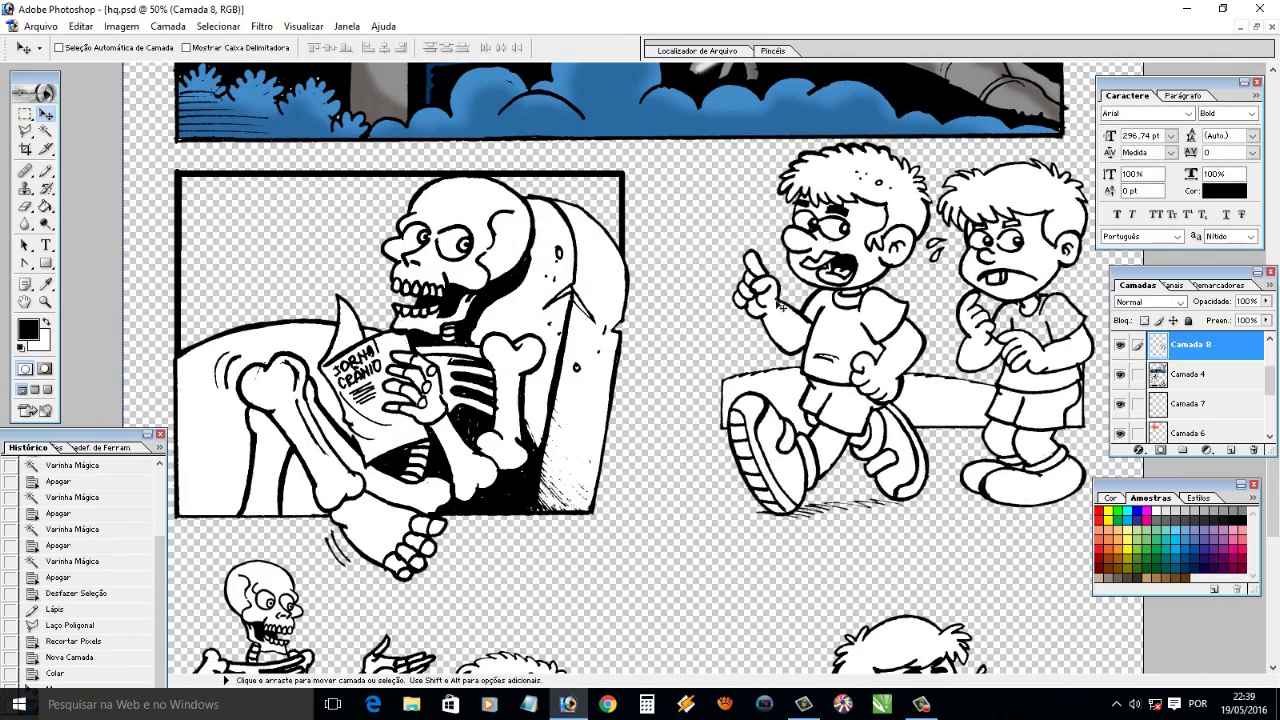
left_click_drag(608, 272, 560, 280)
Fit the page in the window, then zoom in on the skeleton and boys panels
key("z")
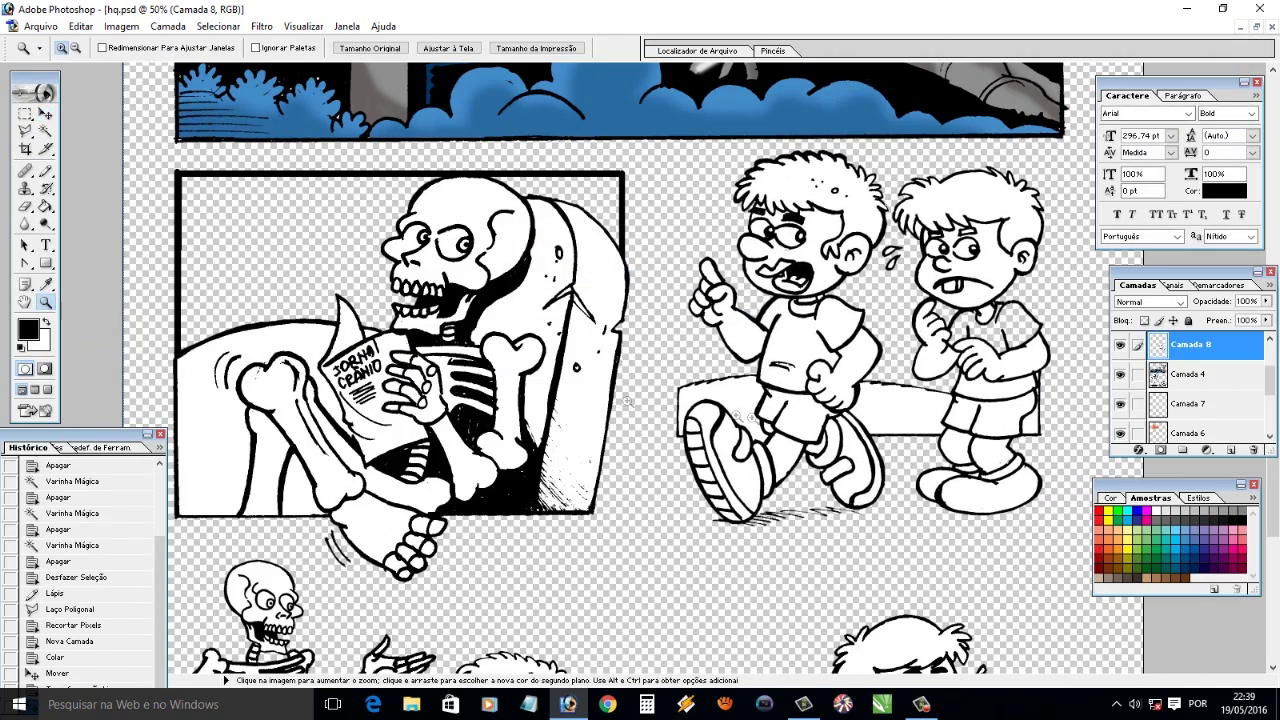
left_click(692, 396)
right_click(456, 337)
left_click(480, 343)
left_click_drag(684, 358, 758, 442)
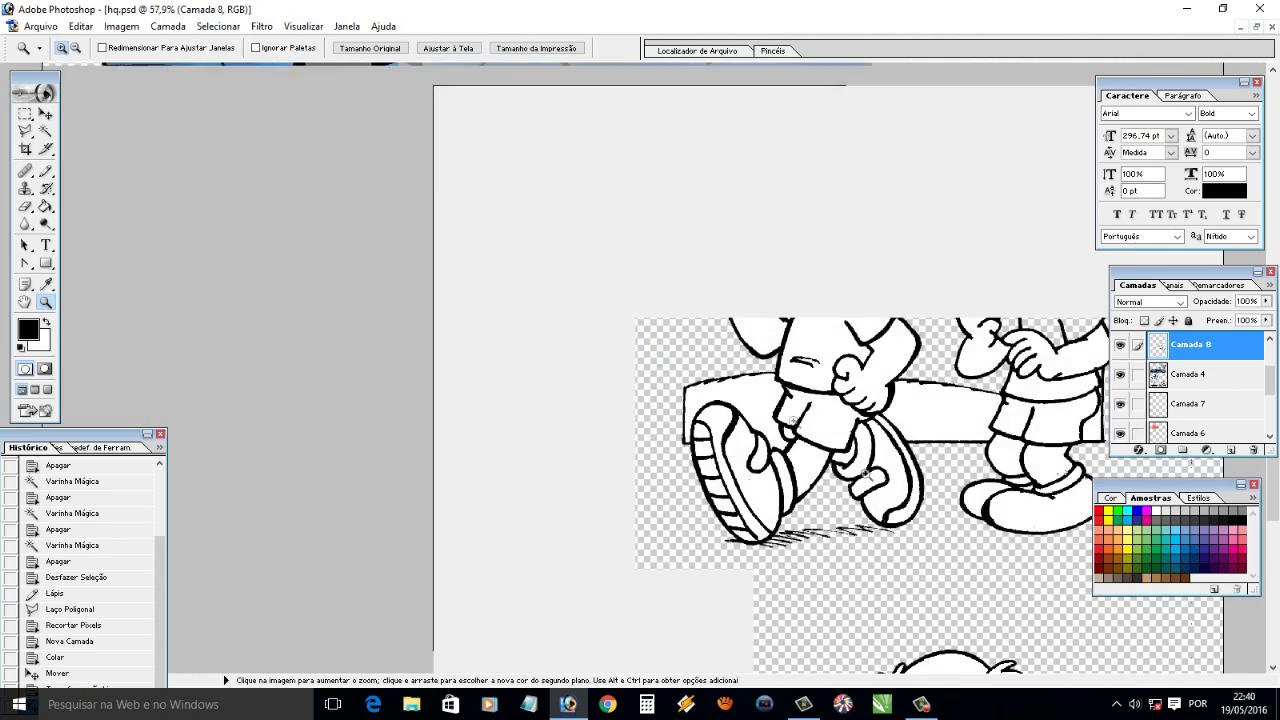
Nudge the boys into place and Magic Wand-delete the bench behind them
key("v")
left_click_drag(700, 366, 696, 380)
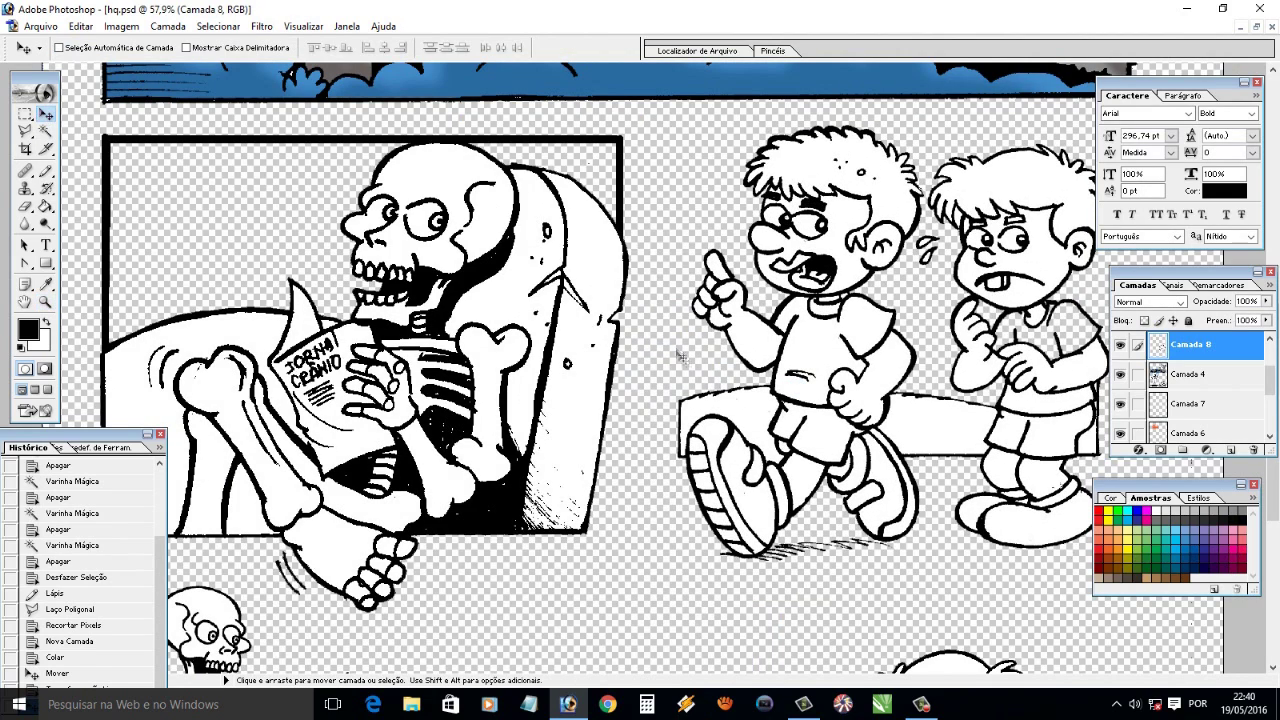
left_click(45, 131)
left_click(940, 425)
key("Delete")
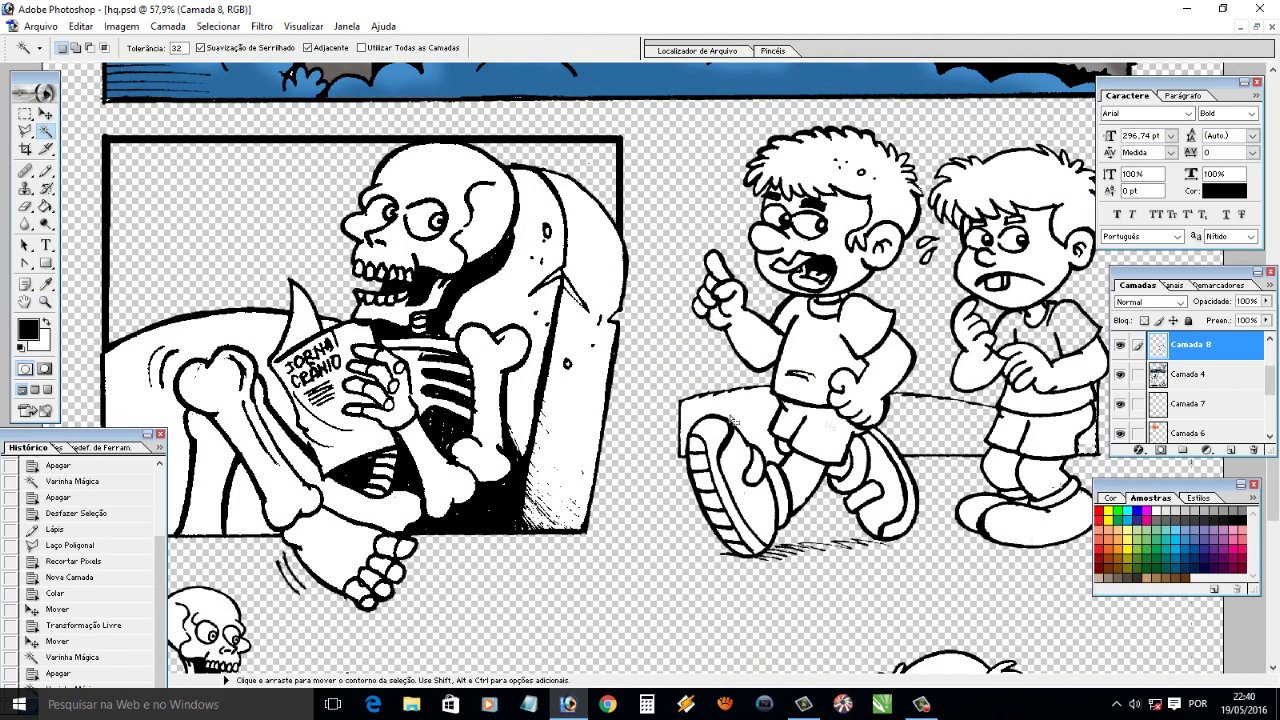
left_click(757, 427)
Erase the leftover bench lines near the hand, shirt and shoe
key("z")
left_click_drag(630, 362, 930, 515)
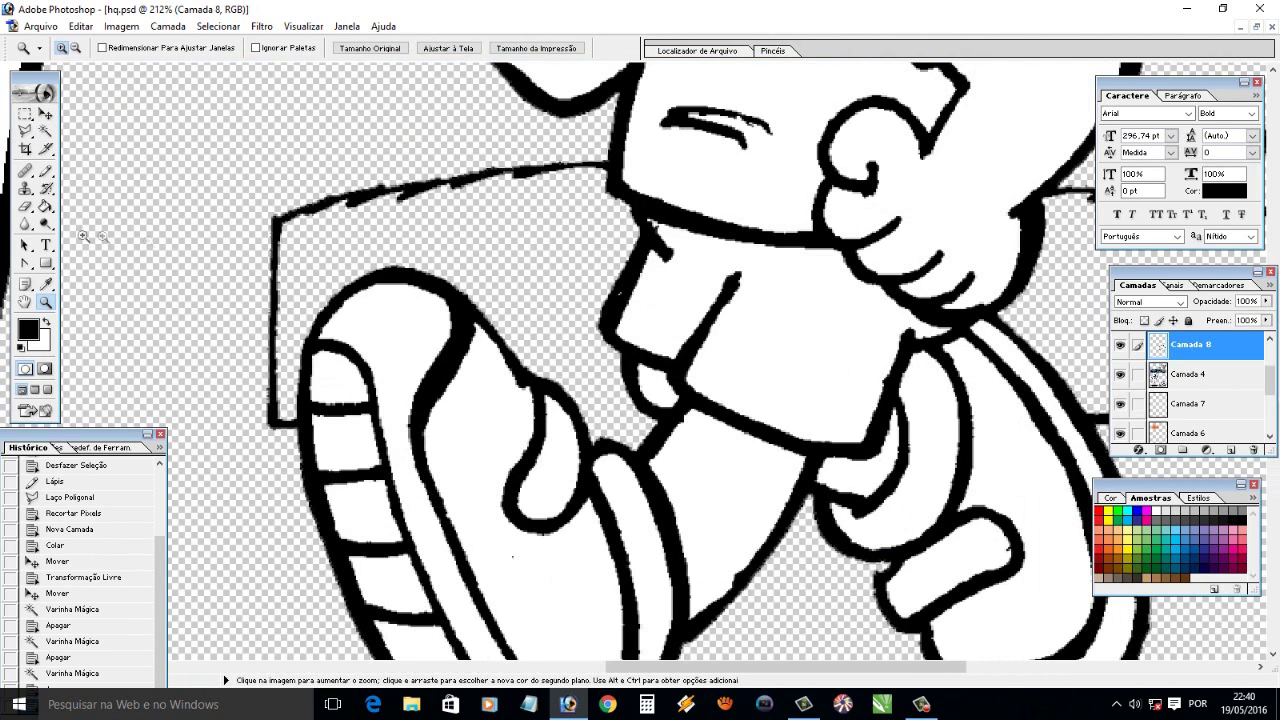
key("e")
mouse_move(302, 214)
left_mouse_down()
mouse_move(600, 160)
mouse_move(270, 278)
mouse_move(272, 410)
mouse_move(298, 424)
left_mouse_up()
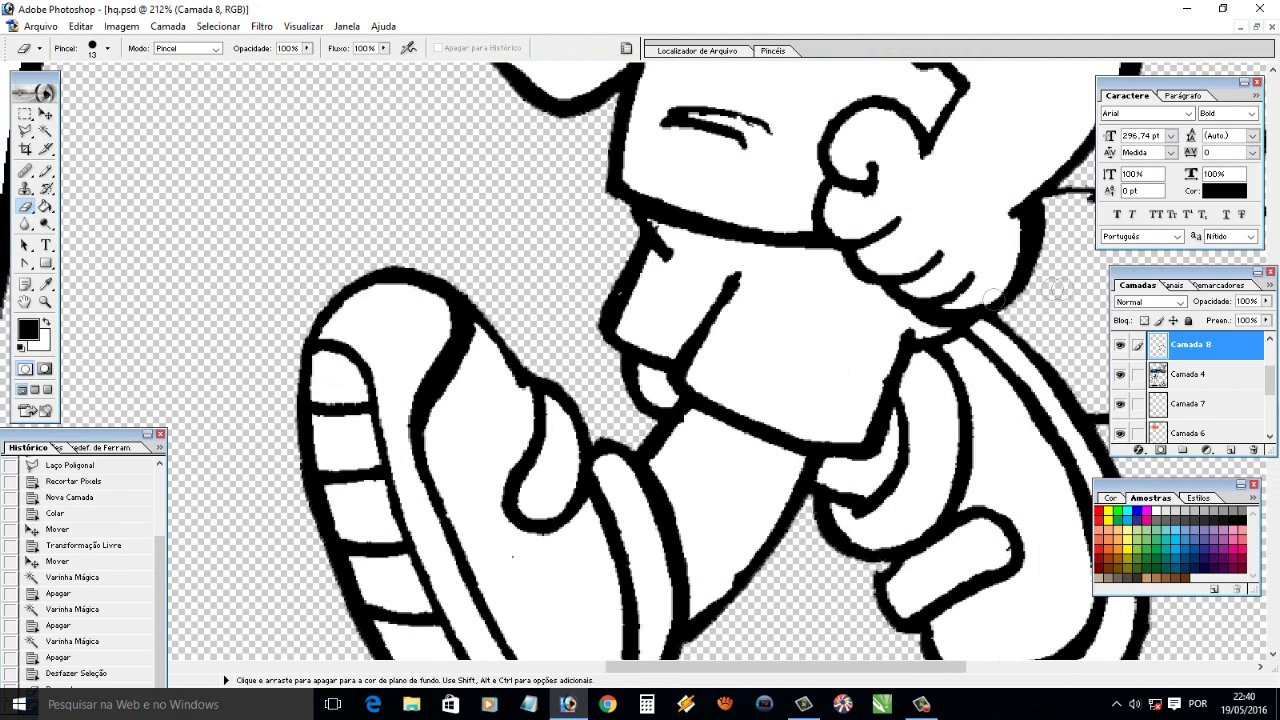
left_click_drag(886, 667, 1086, 667)
mouse_move(405, 197)
left_mouse_down()
mouse_move(376, 196)
mouse_move(514, 202)
mouse_move(740, 240)
left_mouse_up()
left_click_drag(700, 418, 395, 418)
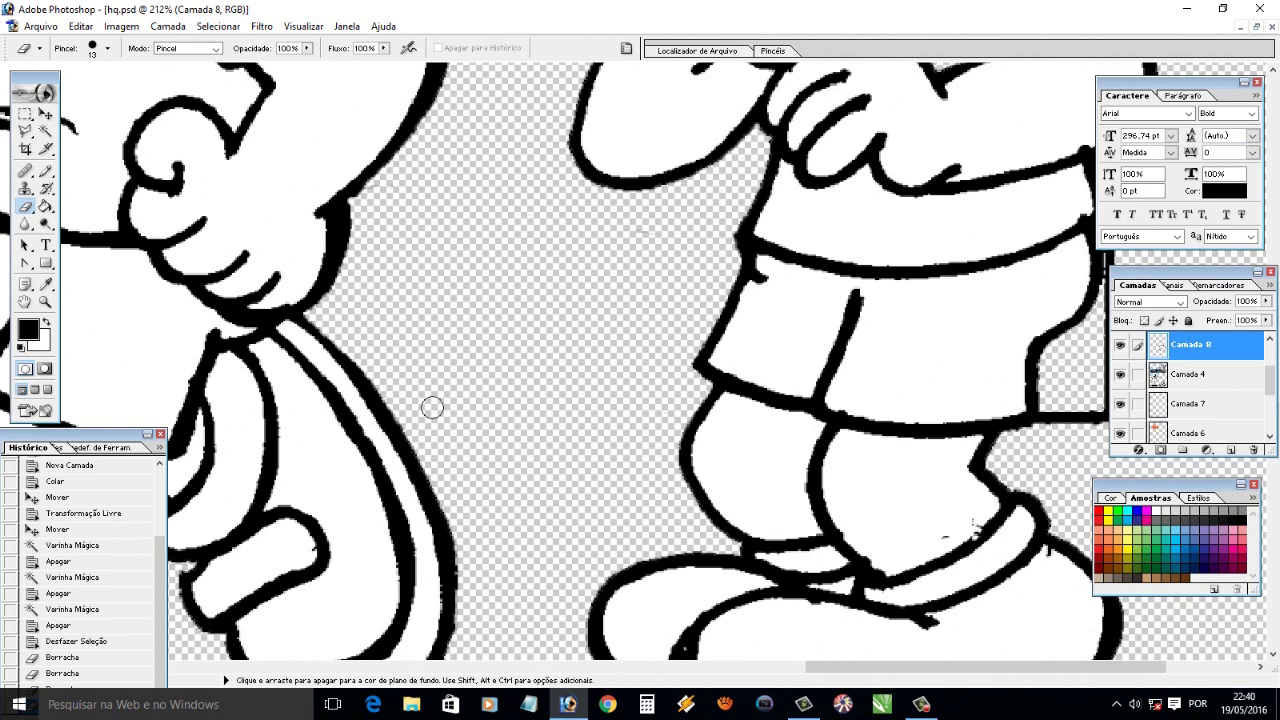
scroll(790, 498, "right", 5)
mouse_move(810, 160)
left_mouse_down()
mouse_move(806, 425)
mouse_move(735, 415)
left_mouse_up()
Paint over stray marks near the legs and shirt edge with a white Pencil
key("x")
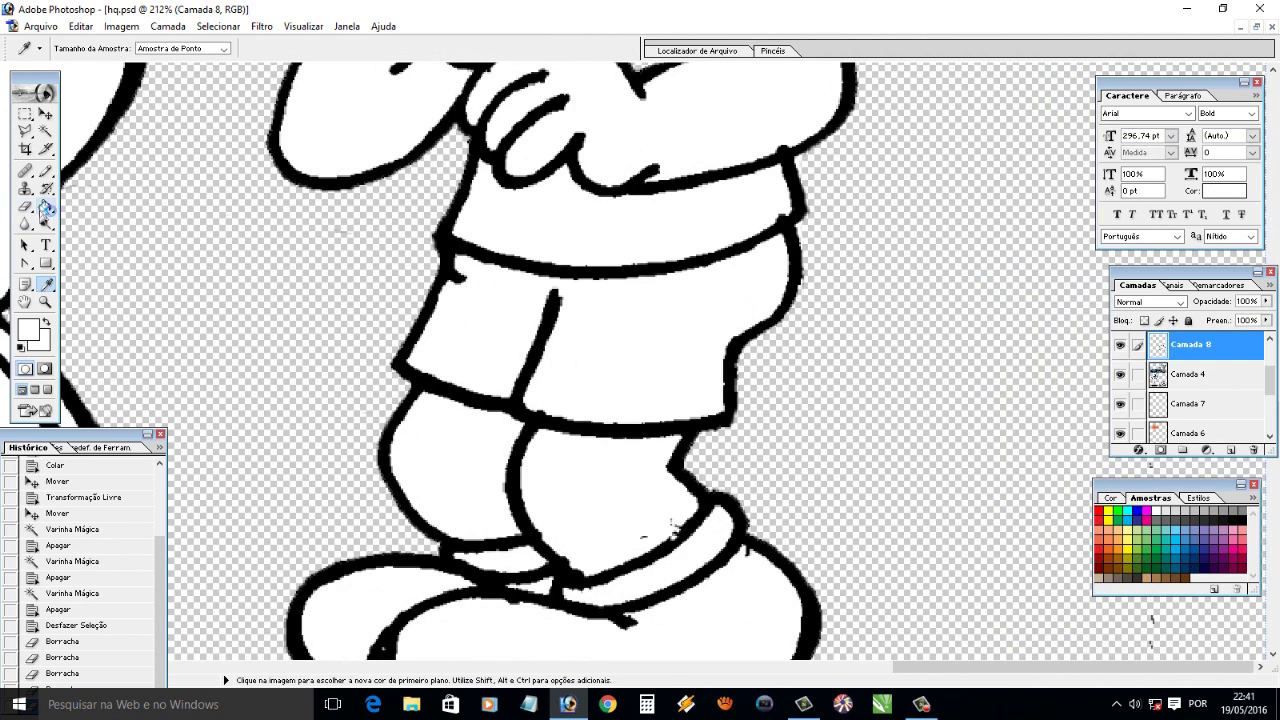
left_click(45, 171)
left_click(670, 522)
left_click(750, 556)
left_click(805, 220)
left_click(773, 197)
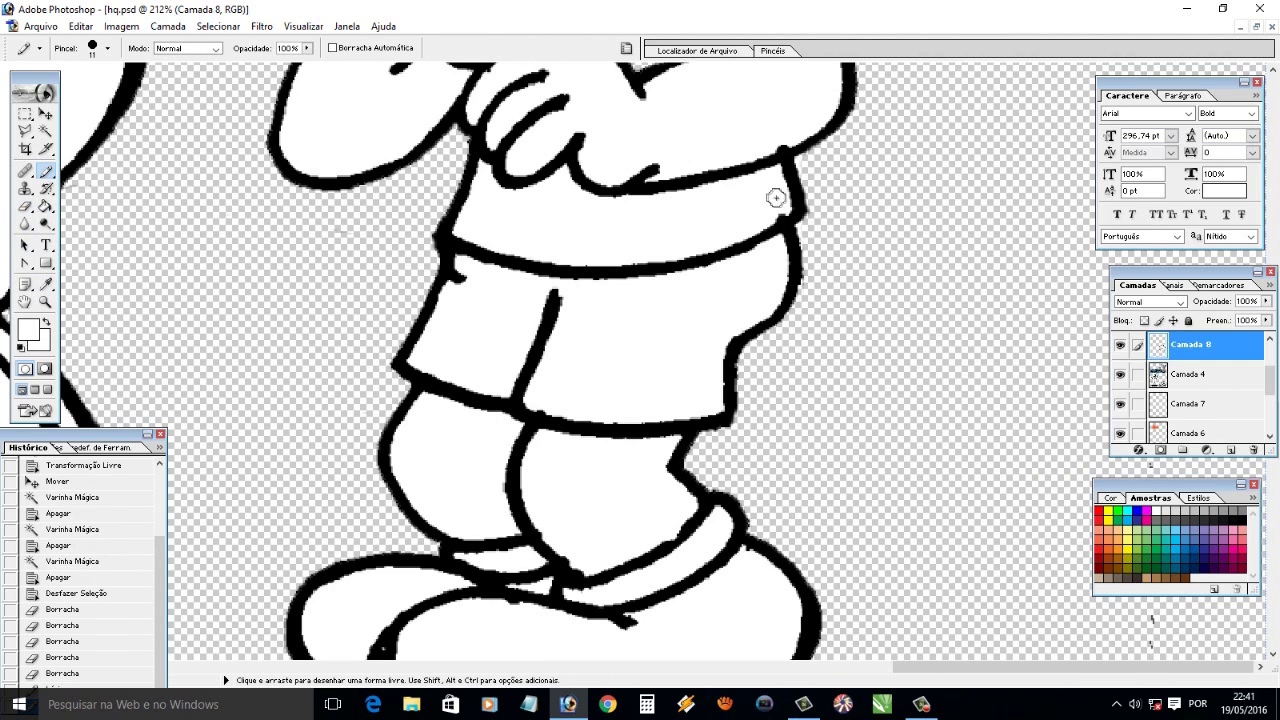
Clean a small spot at the walking boy's collar with a smaller eraser and Magic Wand
key("e")
key("ctrl+minus")
key("ctrl+minus")
key("ctrl+minus")
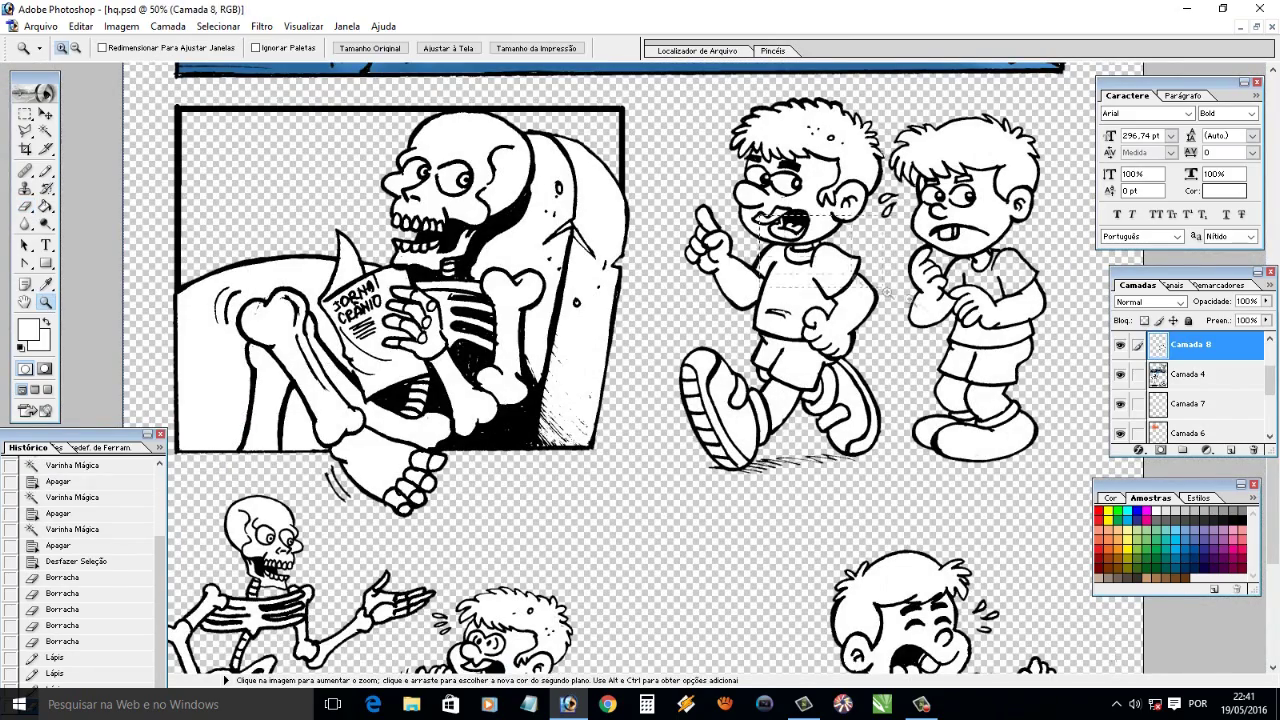
left_click_drag(722, 205, 902, 291)
left_click(107, 48)
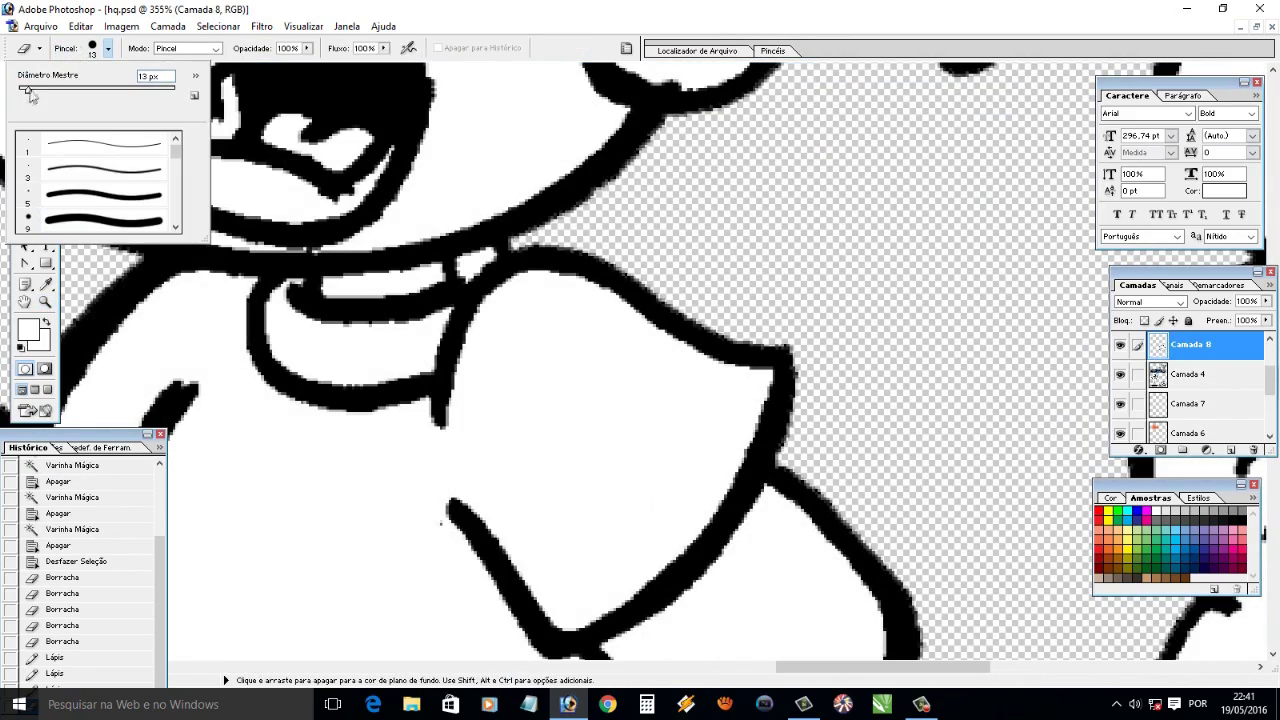
key("Return")
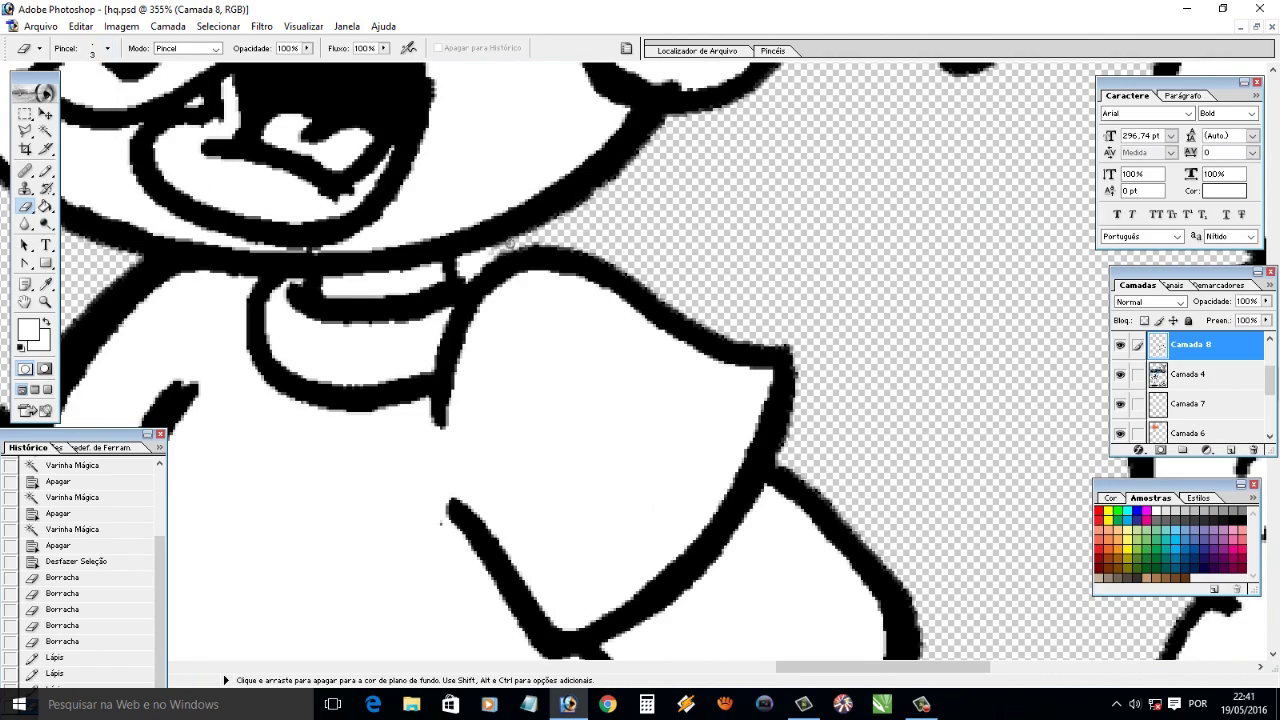
left_click(497, 250)
key("w")
left_click(484, 281)
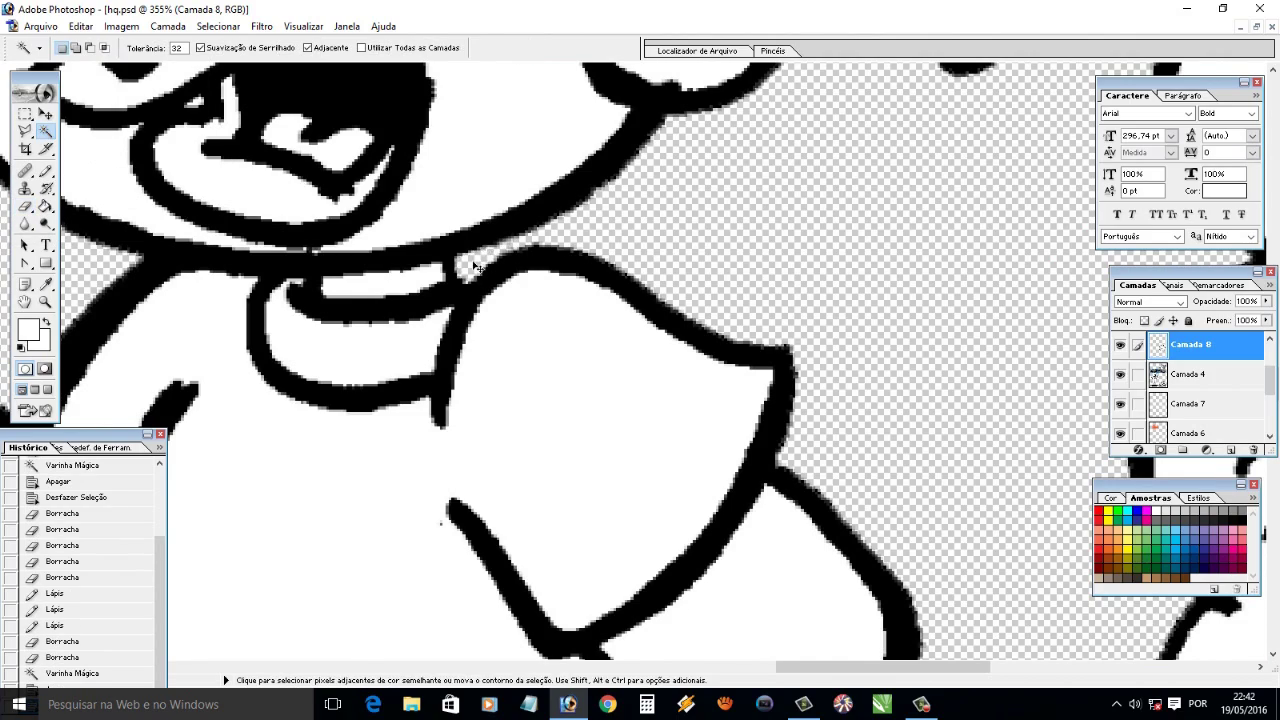
key("ctrl+minus")
key("ctrl+minus")
key("ctrl+minus")
key("ctrl+minus")
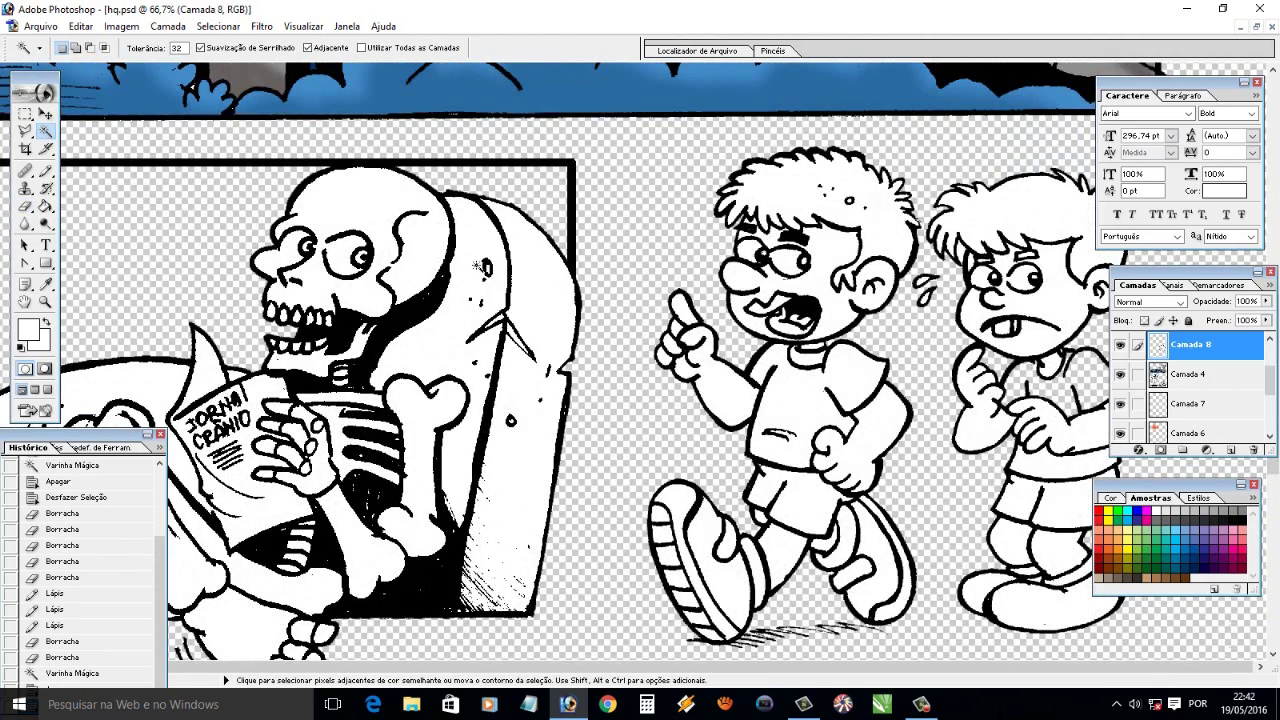
left_click(45, 301)
right_click(384, 318)
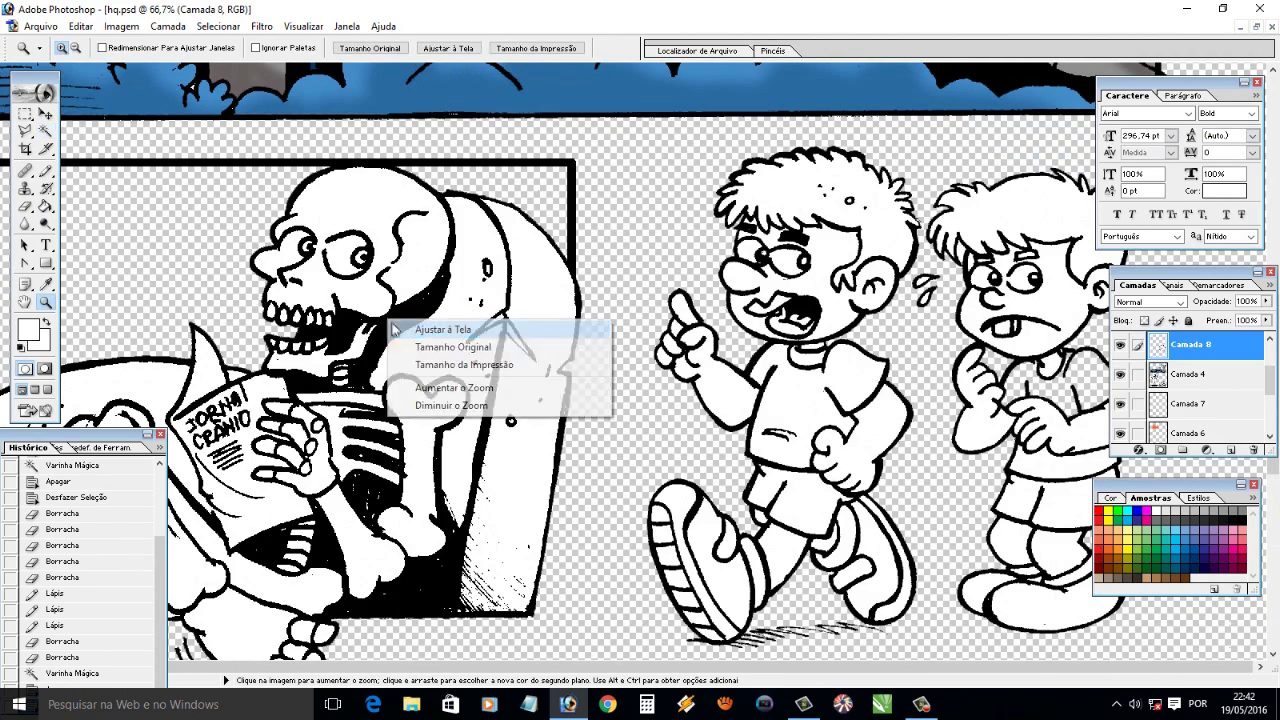
Zoom in on the middle panels and ready a black Pencil on Camada 7
left_click(420, 328)
left_click_drag(438, 258, 846, 536)
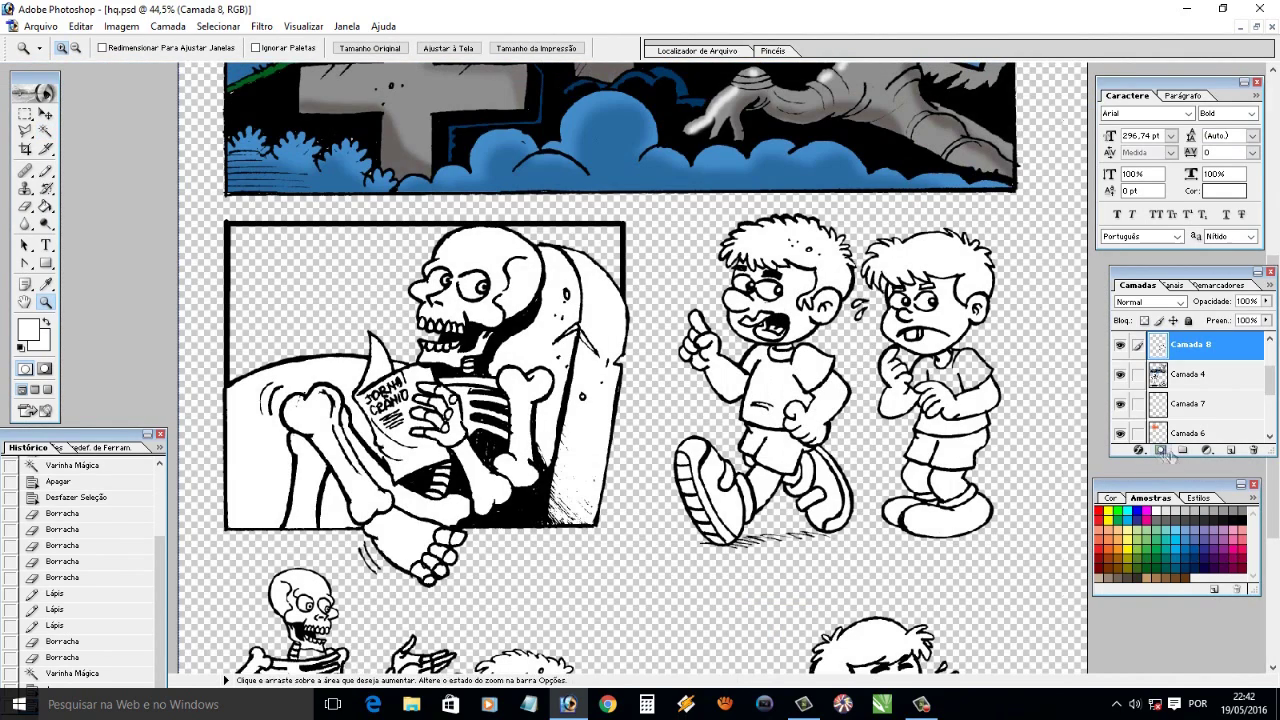
key("v")
right_click(290, 226)
left_click(330, 242)
key("b")
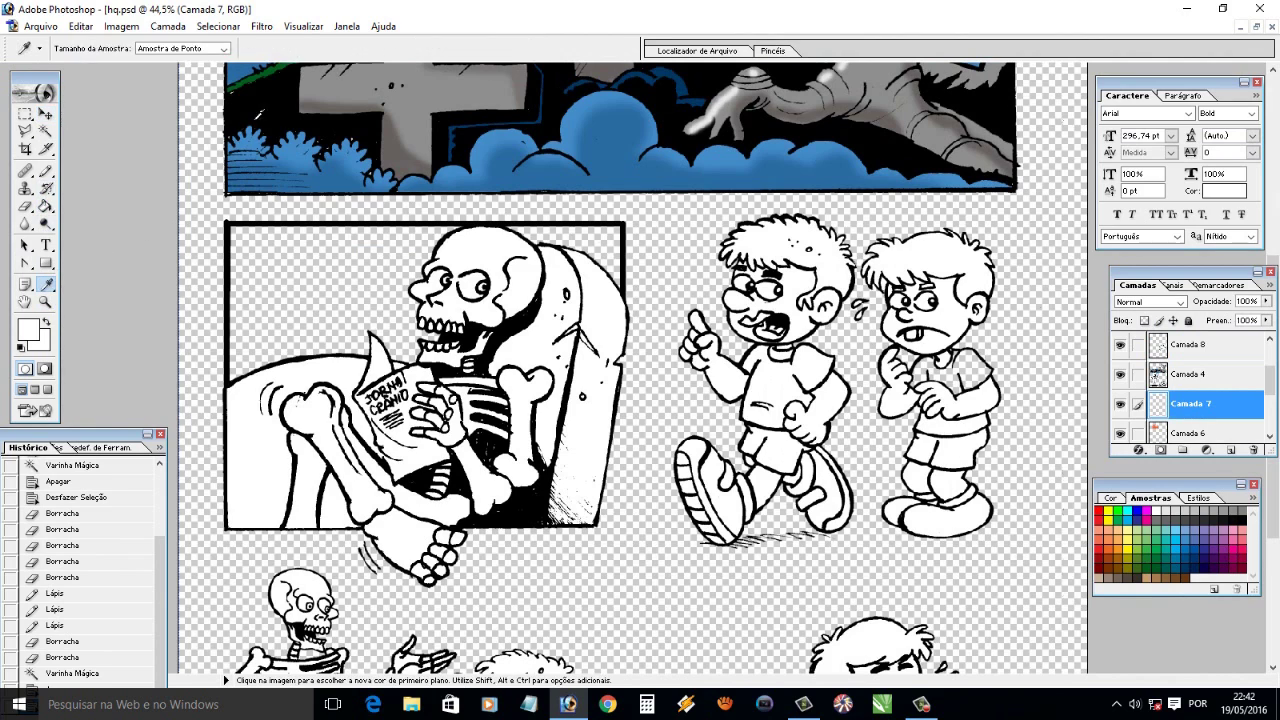
key("d")
Draw the boys panel's left, bottom and top borders and marquee the overhanging corner stub
mouse_move(642, 223)
left_mouse_down()
mouse_move(642, 526)
mouse_move(1012, 536)
mouse_move(1012, 289)
left_mouse_up()
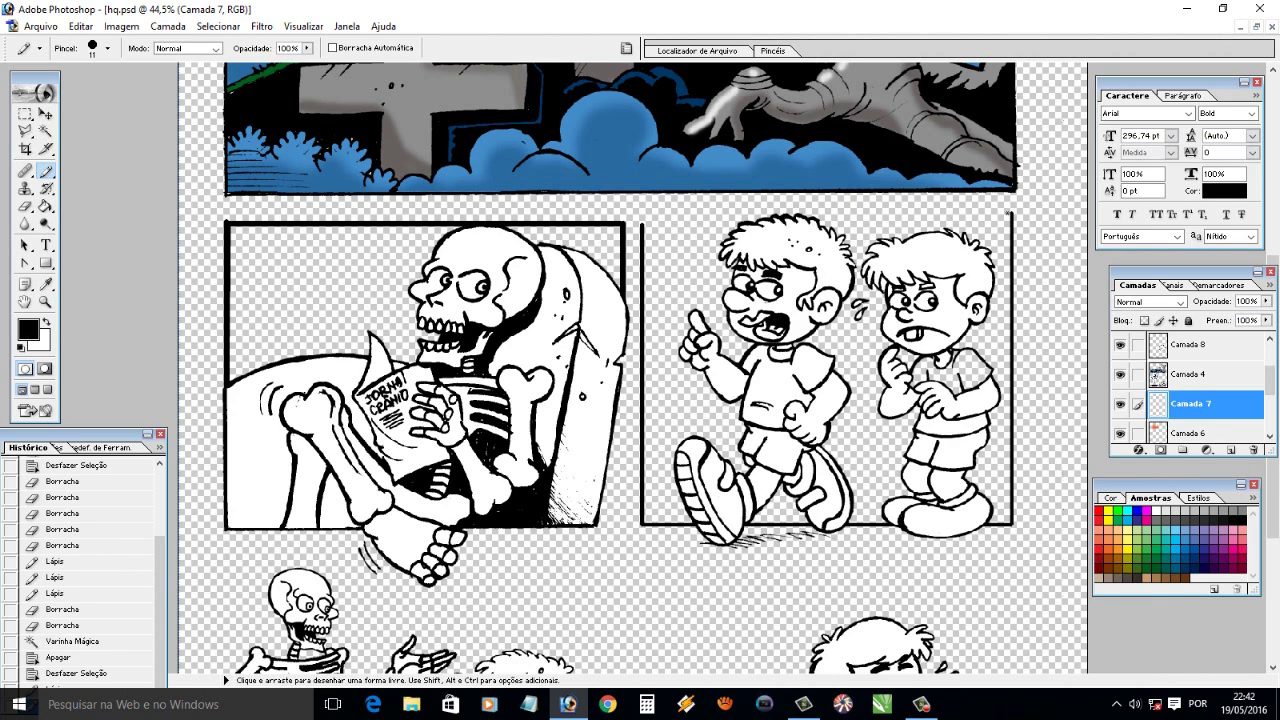
mouse_move(1010, 209)
left_mouse_down()
mouse_move(646, 208)
mouse_move(905, 222)
left_mouse_up()
key("ctrl+z")
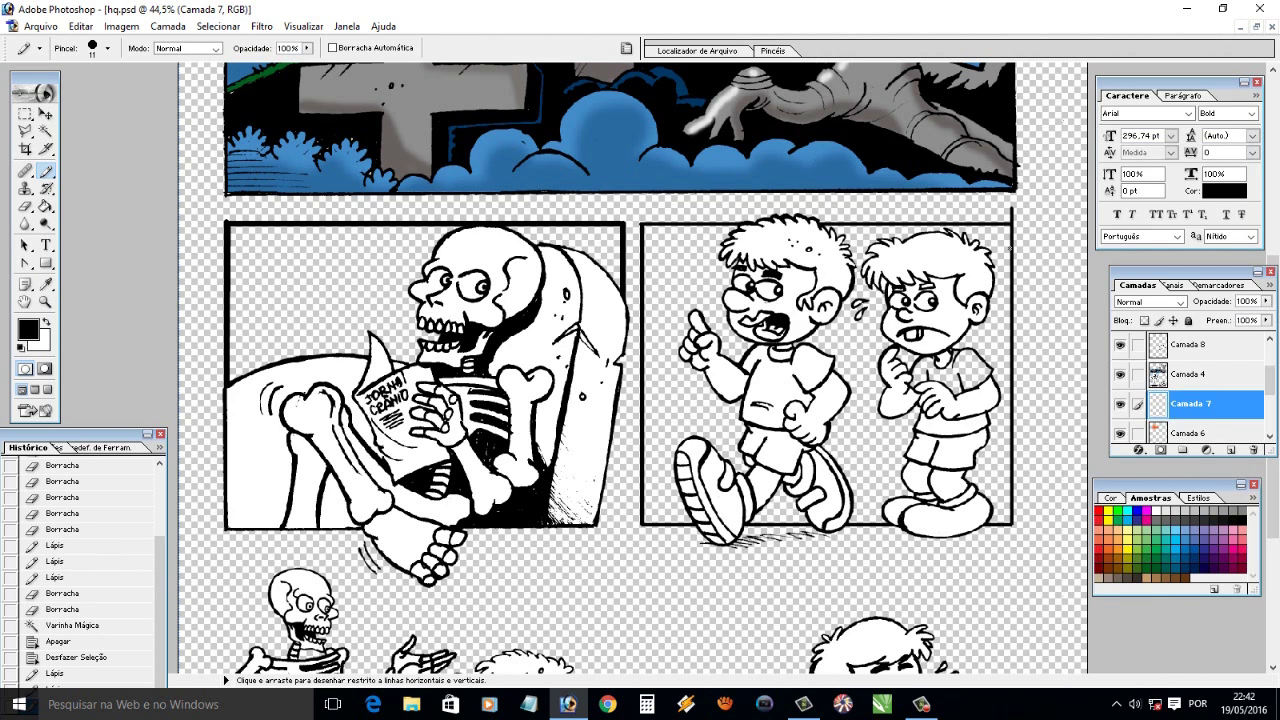
key("m")
left_click_drag(1025, 224, 975, 234)
key("ctrl+minus")
key("ctrl+minus")
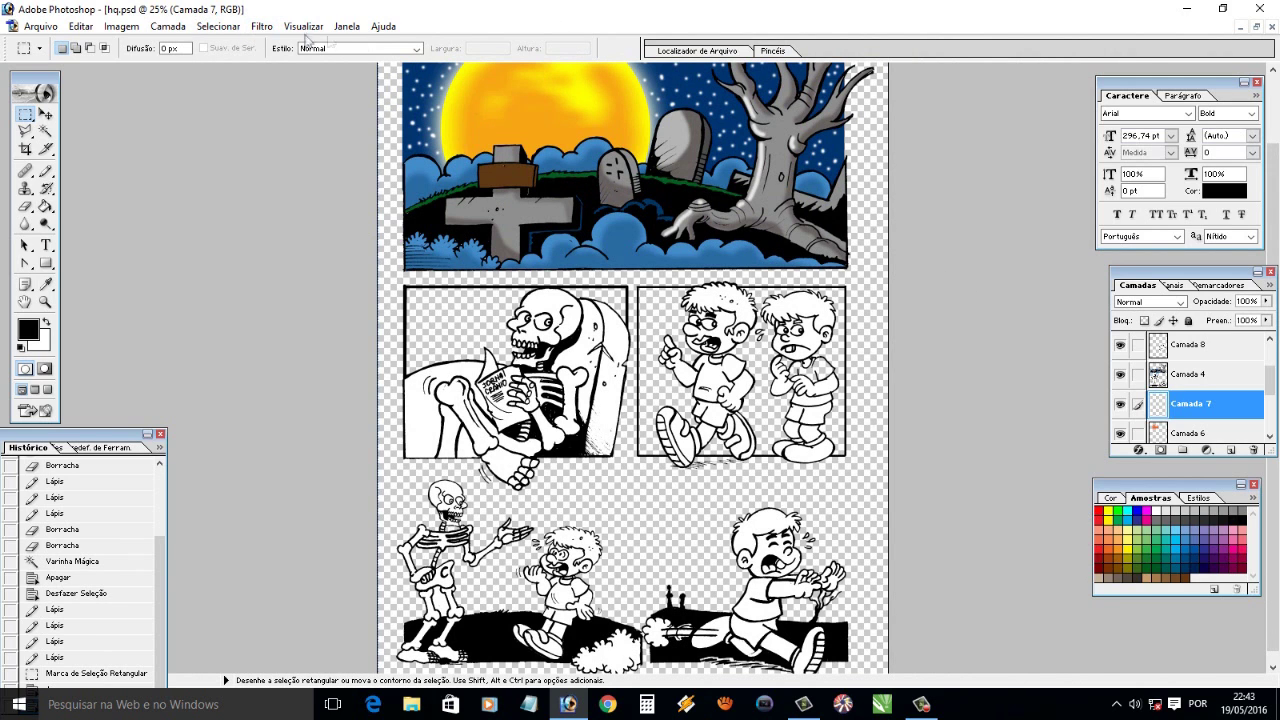
Flatten the image and fill the boys panel background light cyan, including small gaps
left_click(347, 26)
left_click(215, 520)
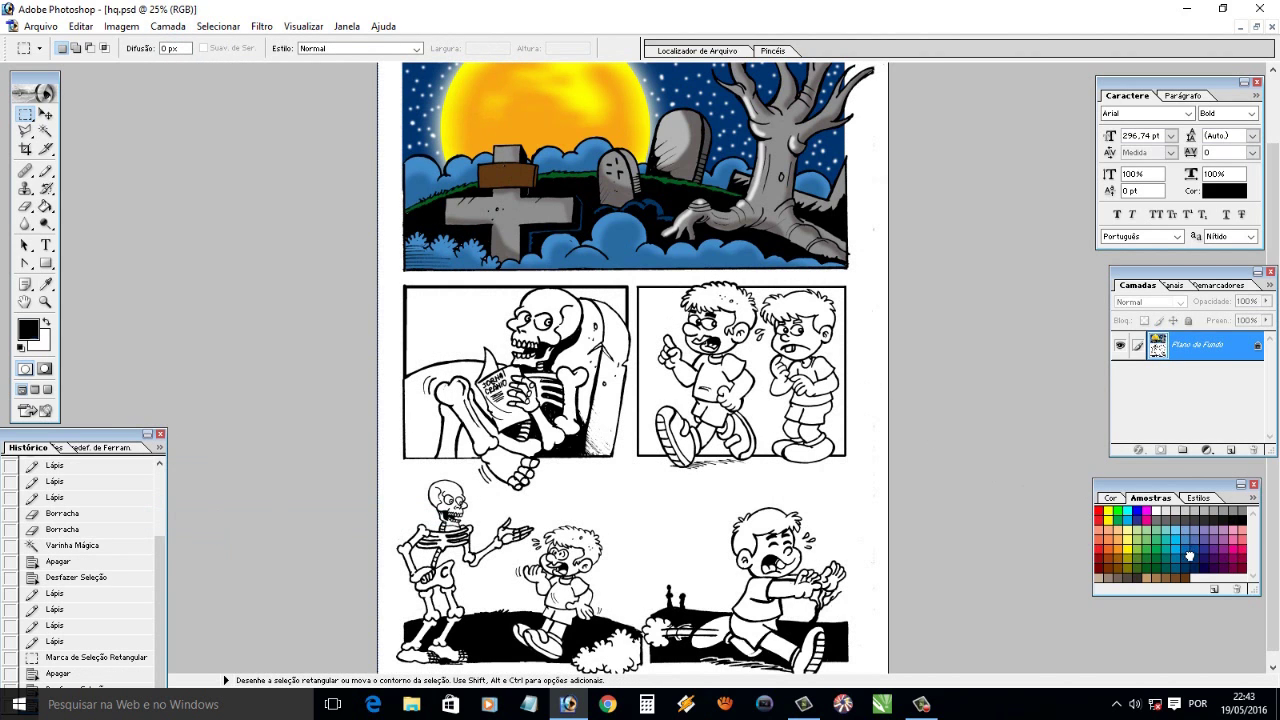
left_click(1189, 556)
left_click(1181, 558)
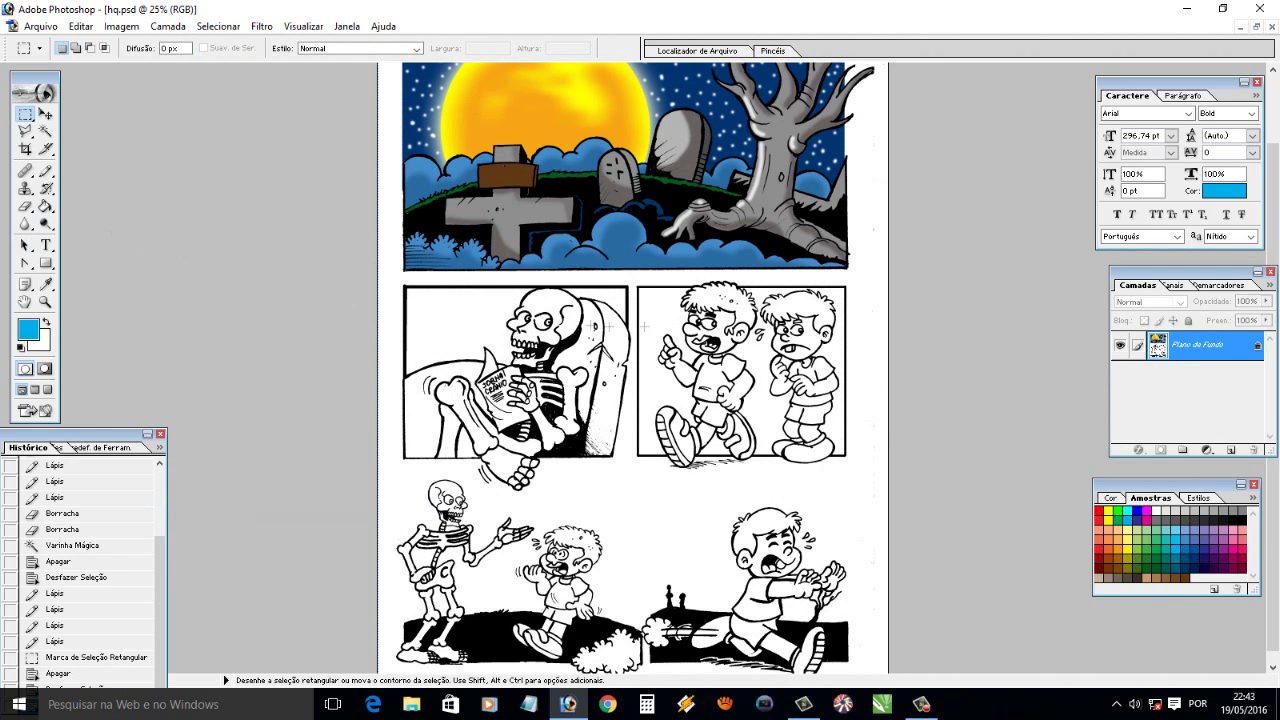
left_click(45, 206)
left_click(664, 332)
left_click(760, 378)
left_click(720, 455)
left_click(788, 382)
Fill the skeleton panel background violet and the coffin tan
left_click(1215, 545)
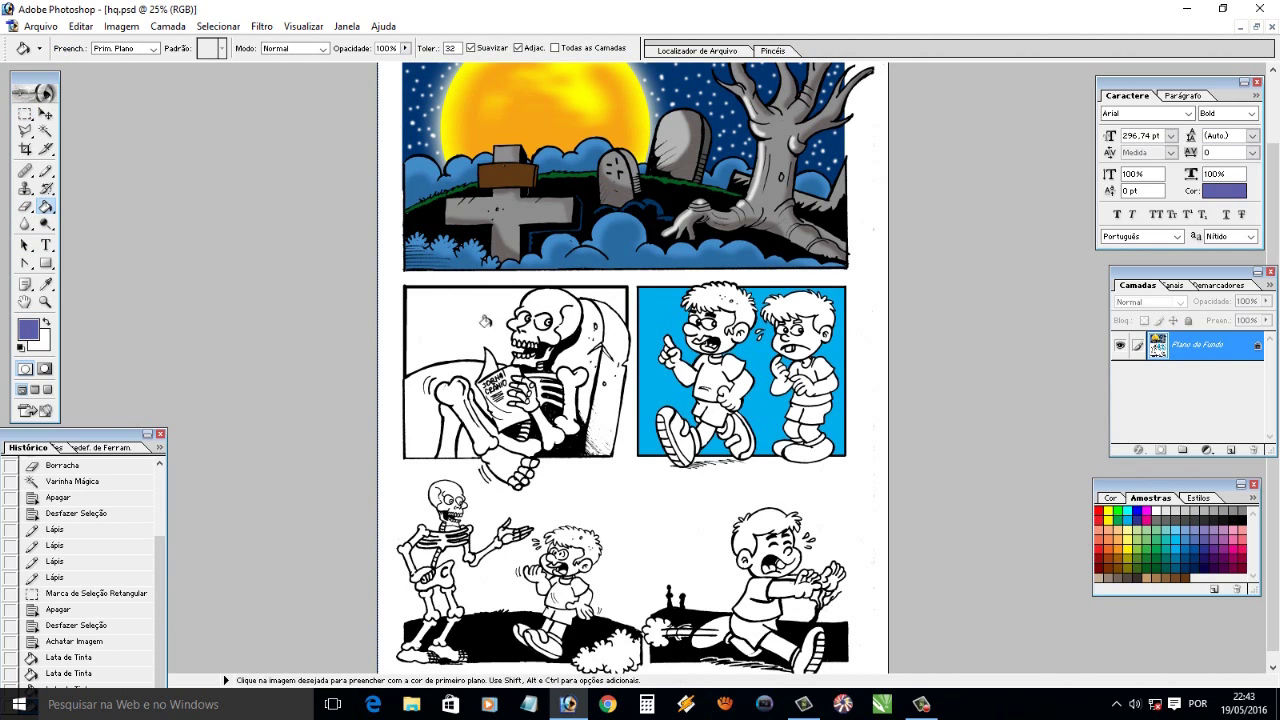
left_click(480, 320)
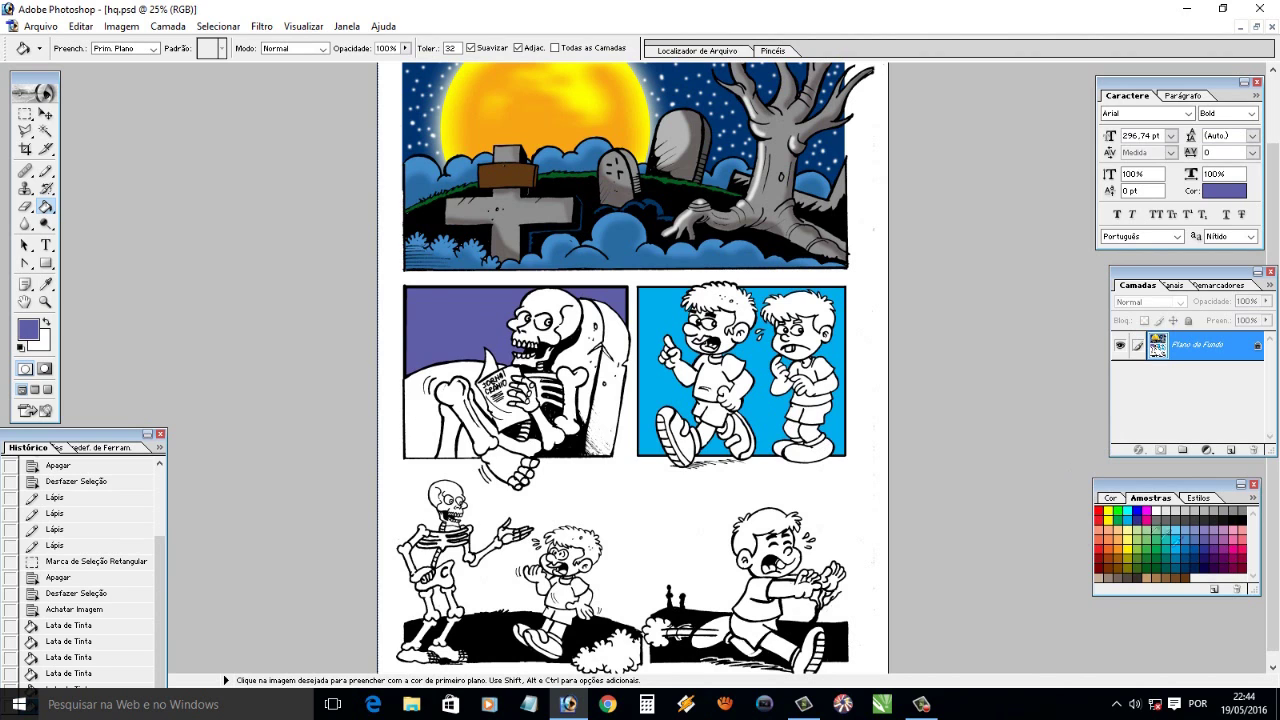
left_click(1164, 585)
left_click(612, 365)
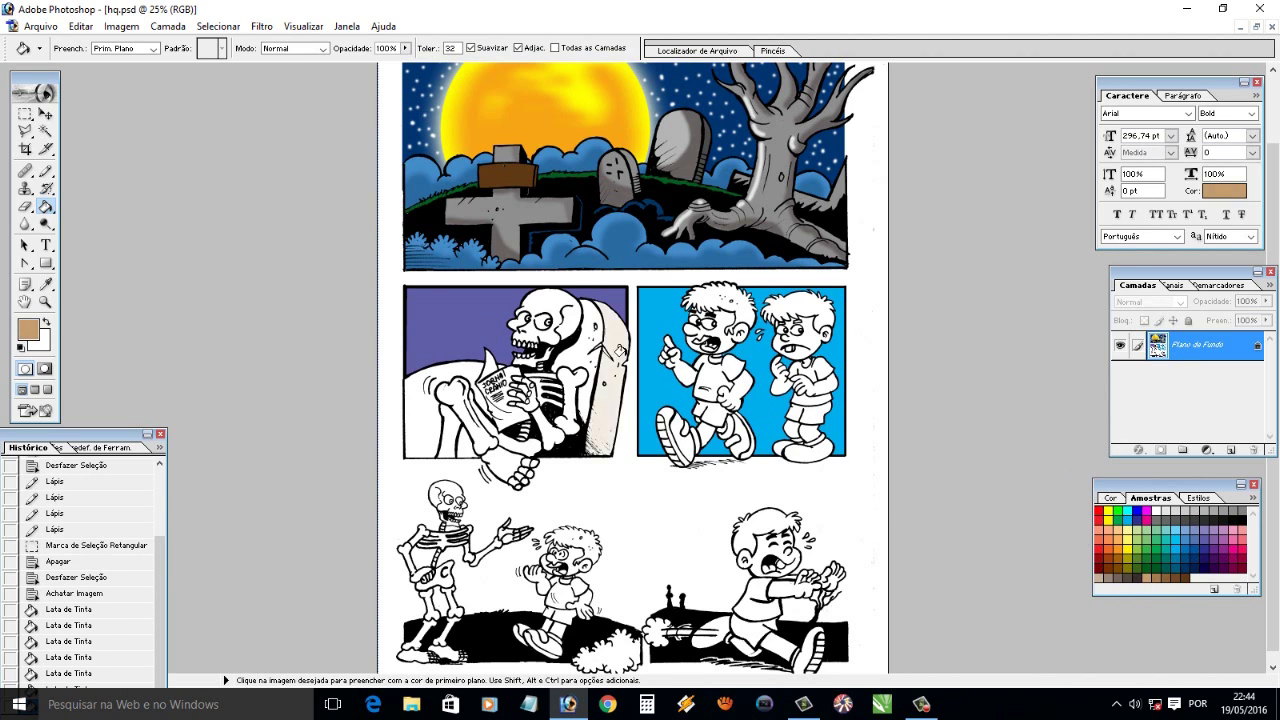
Pick a darker brown in the Color Picker and refill the coffin with it
left_click(29, 328)
left_click(568, 346)
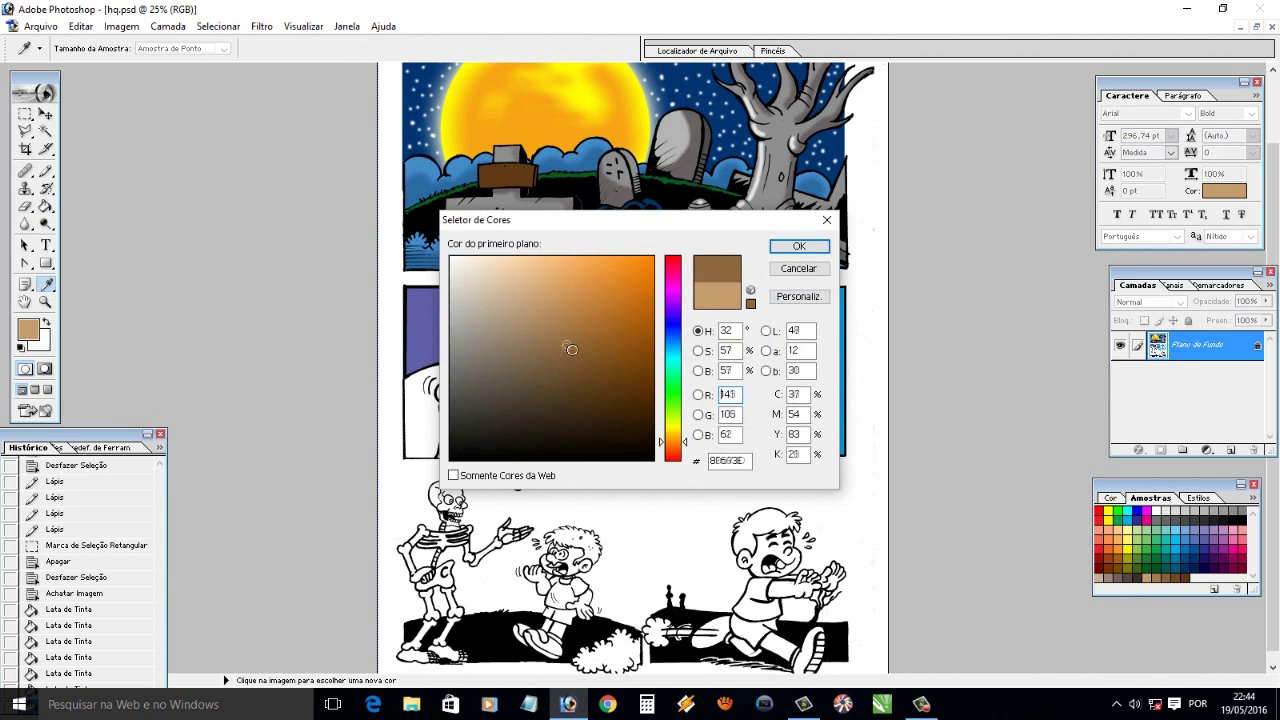
left_click(559, 366)
left_click(799, 246)
left_click(575, 370)
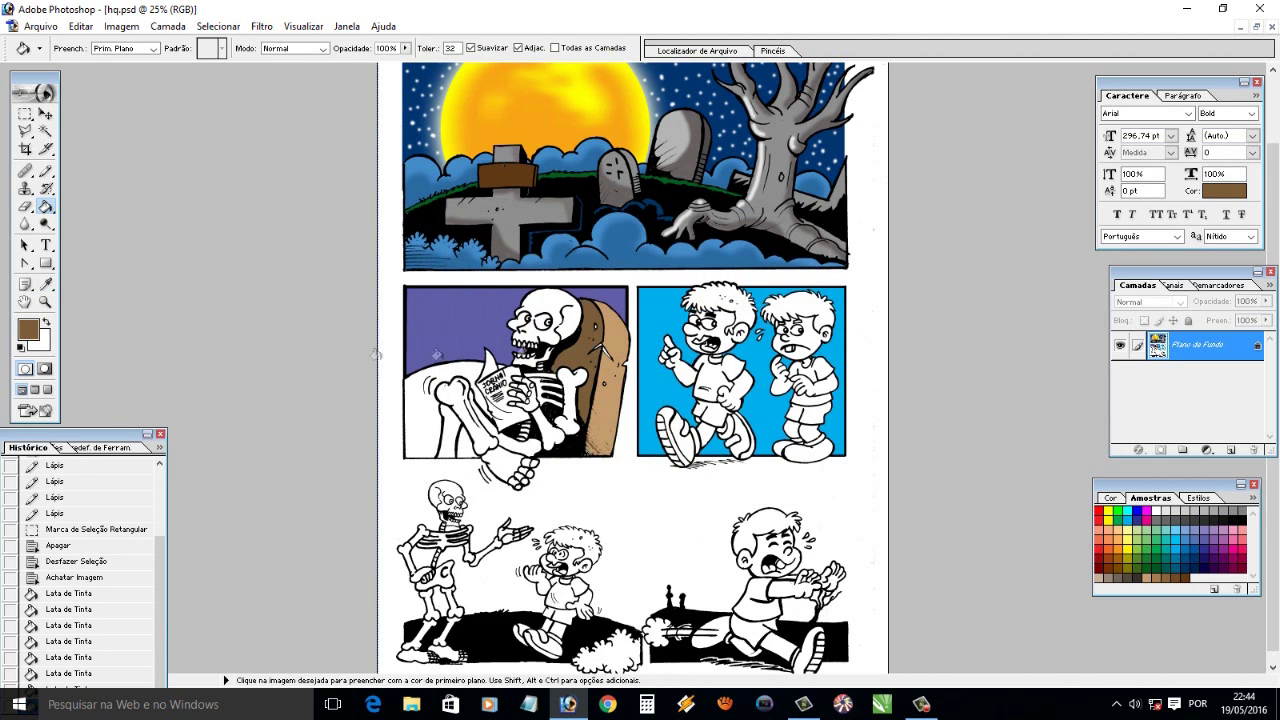
Zoom into the skeleton panel and fill both white slivers of the coffin crack tan
left_click(45, 301)
left_click_drag(445, 275, 815, 445)
key("g")
left_click(548, 324)
left_click(1105, 580)
left_click(562, 345)
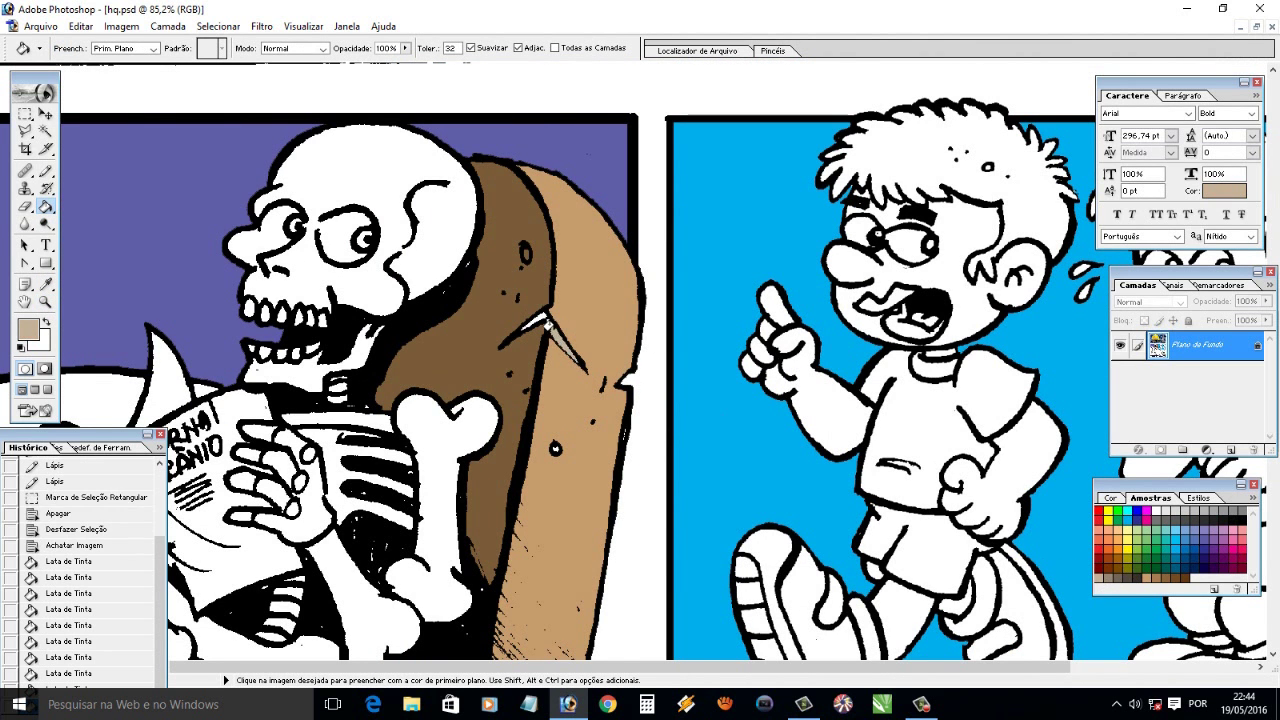
left_click(540, 322)
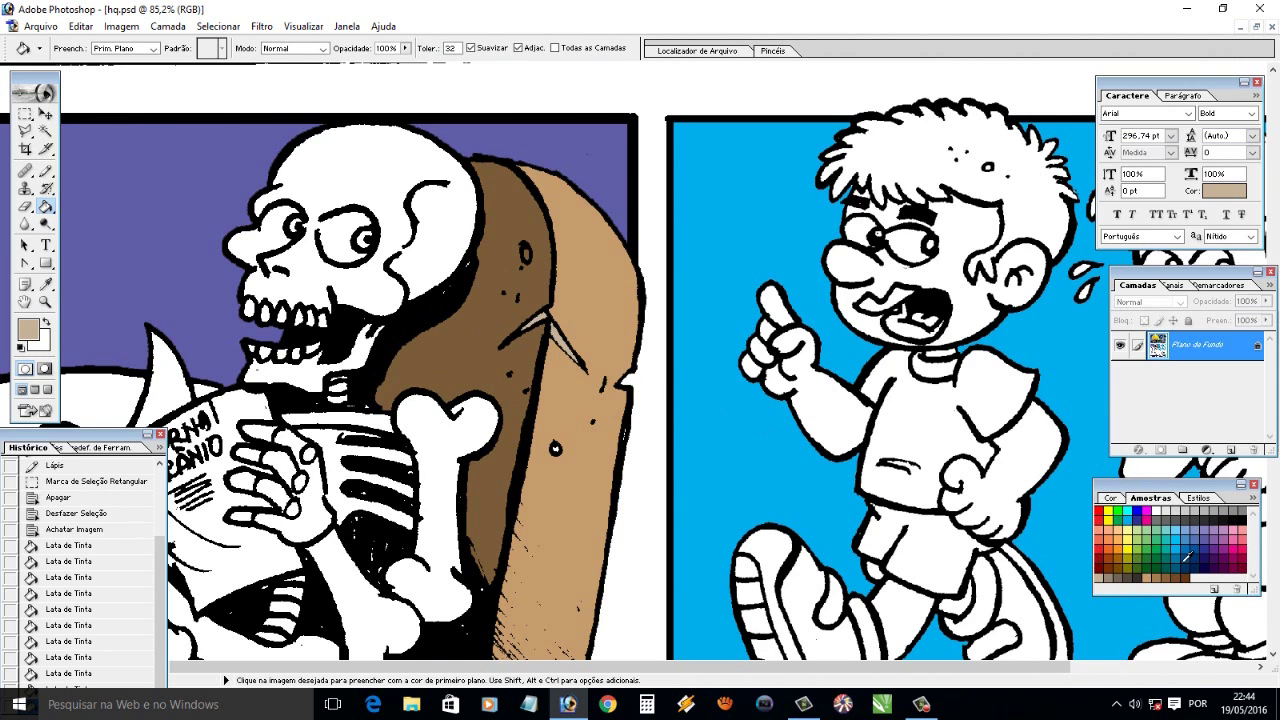
Fill both of the skeleton's eye whites blue and zoom back out
left_click(1128, 521)
left_click(295, 230)
left_click(366, 240)
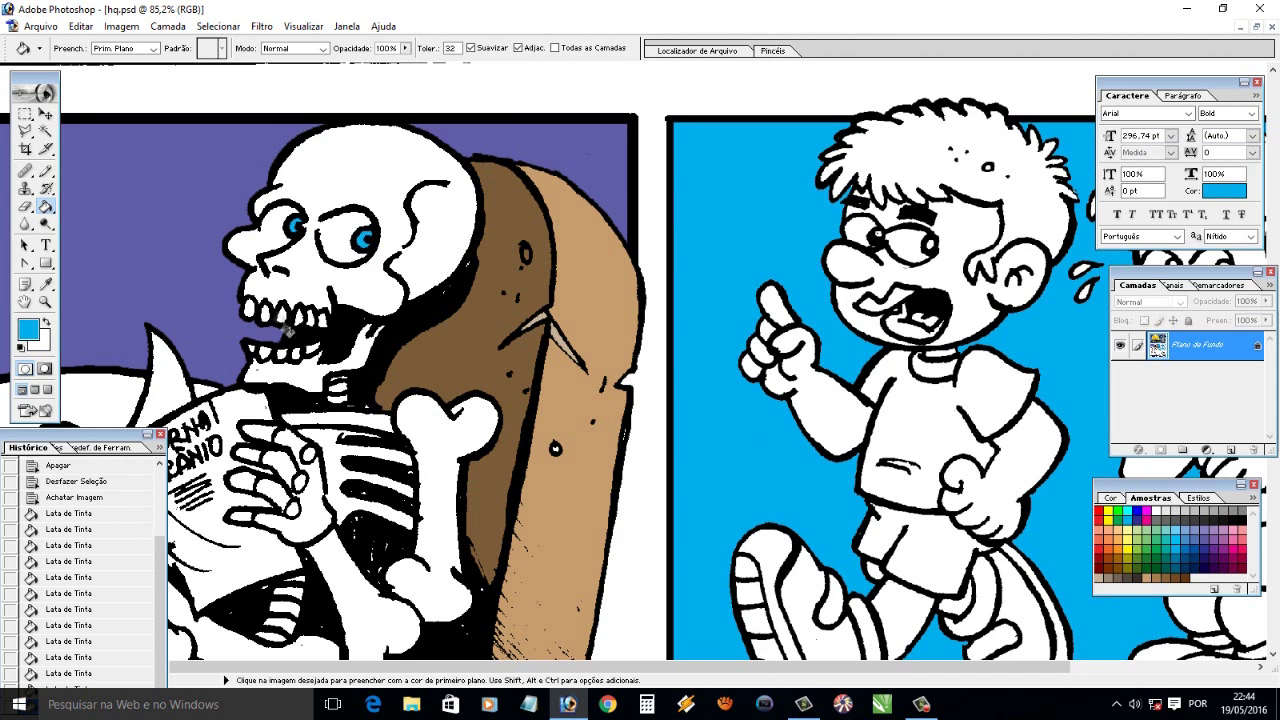
key("ctrl+minus")
key("ctrl+minus")
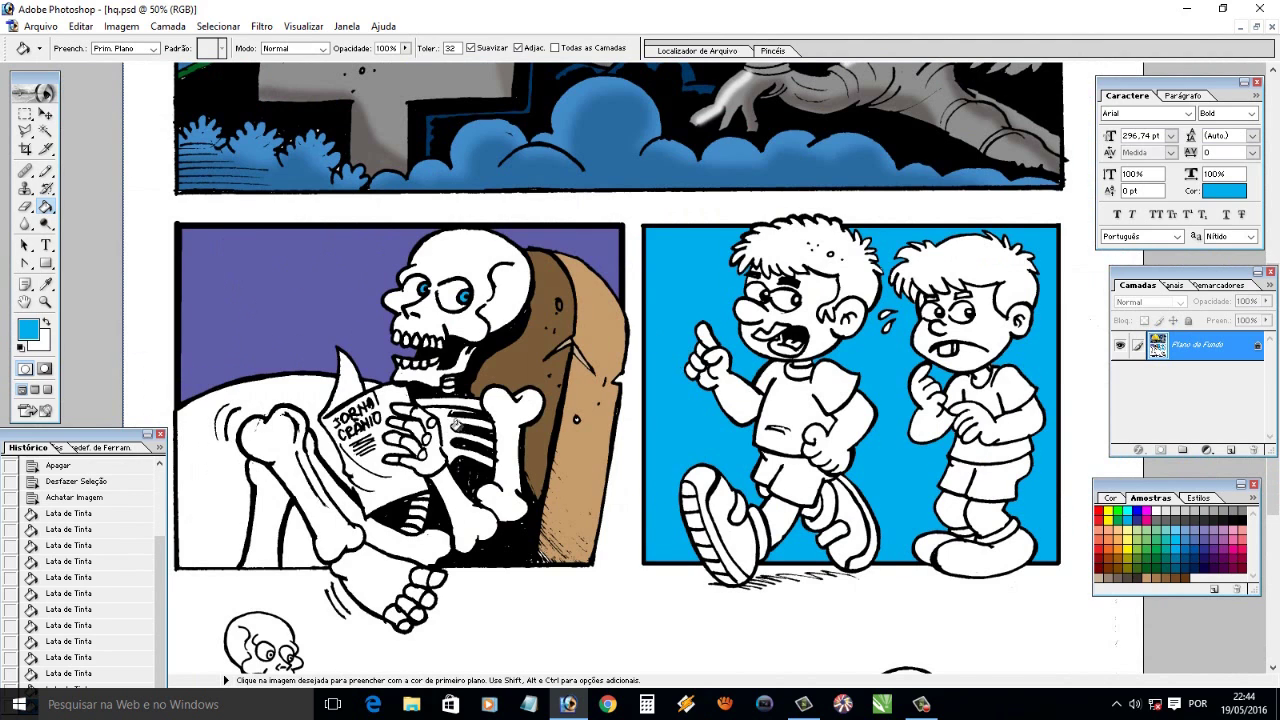
Sample the panel background purple with the Eyedropper as the fill colour
left_click(45, 285)
left_click(250, 270)
left_click(28, 330)
left_click(814, 249)
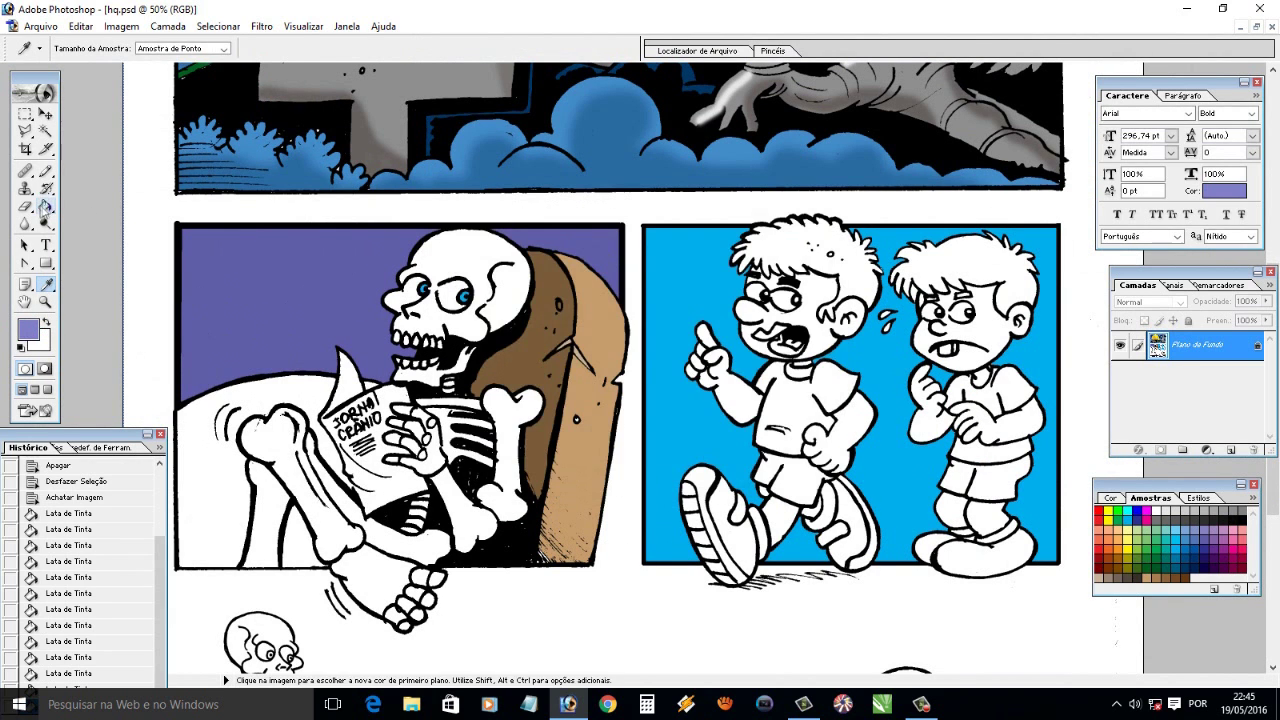
left_click(45, 207)
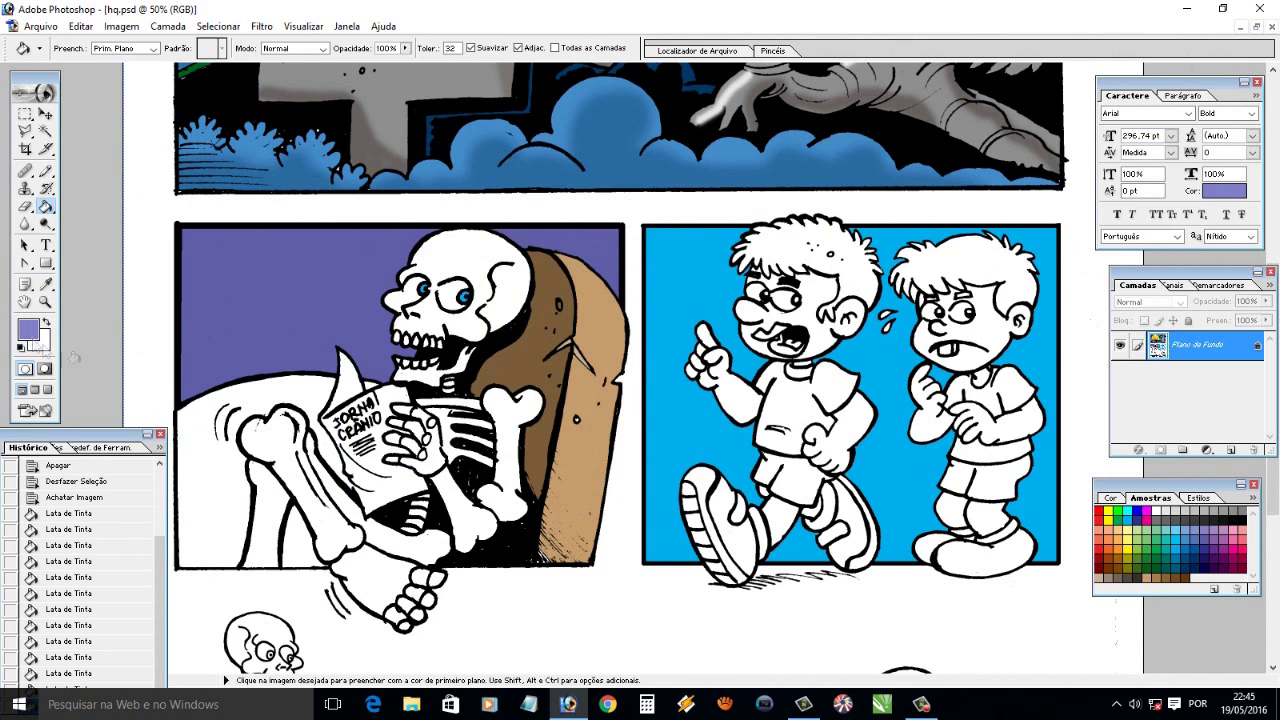
Zoom in on the skeleton's mouth, sample black from the outline and set up the Pencil
left_click(45, 301)
left_click_drag(275, 285, 552, 422)
left_click(45, 285)
left_click(95, 190)
left_click(47, 171)
left_click(107, 48)
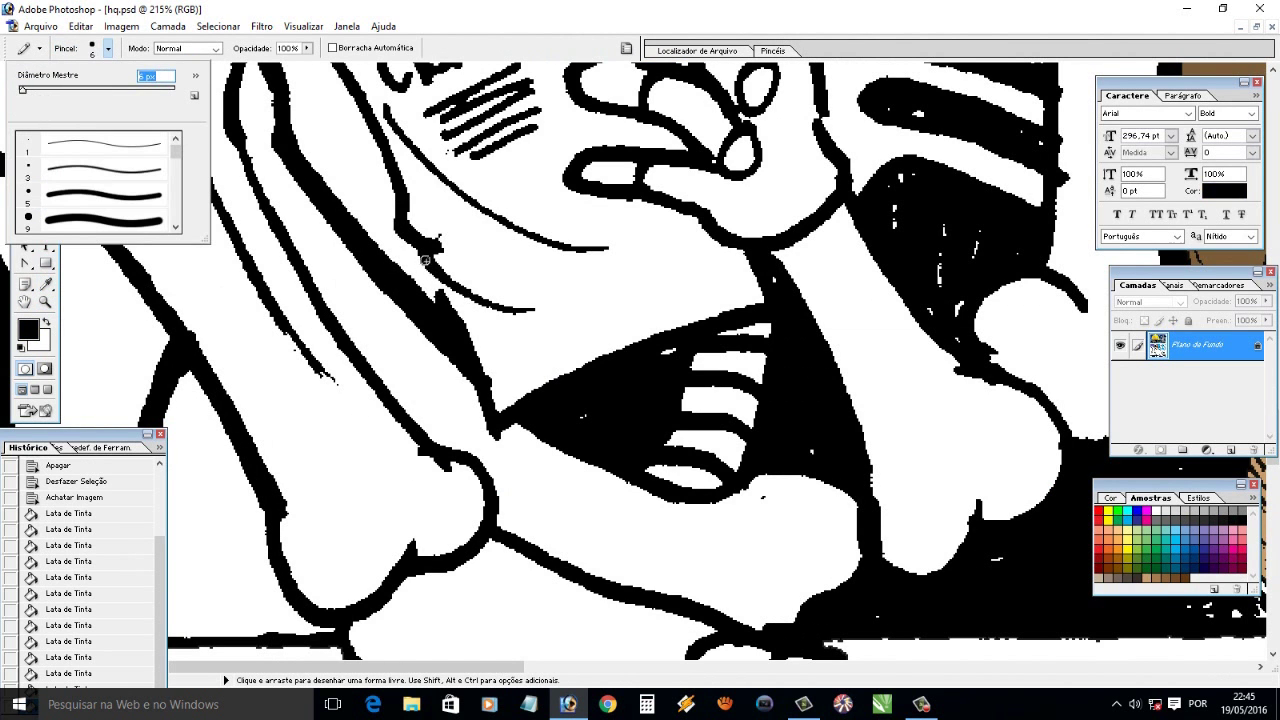
key("Return")
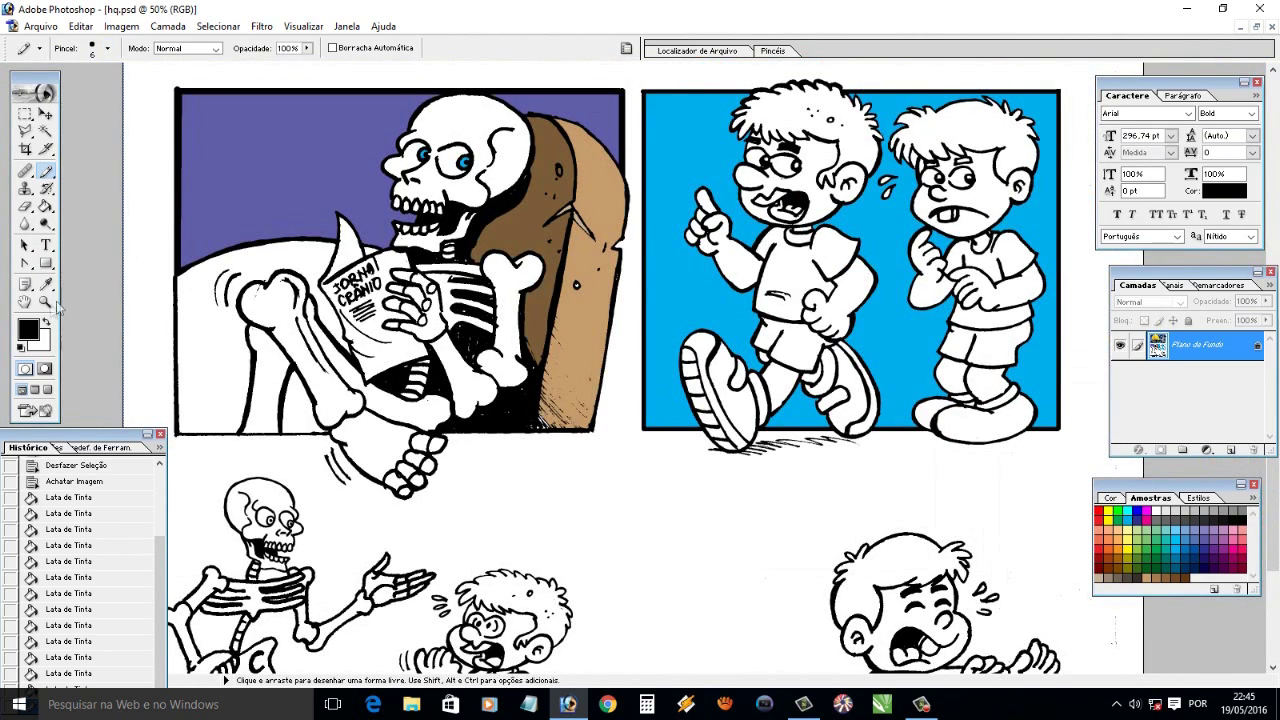
Paint out stray black specks and an inner curve near the skeleton's hand in white
left_click(45, 301)
mouse_move(200, 243)
left_mouse_down()
mouse_move(377, 343)
mouse_move(370, 278)
left_mouse_up()
key("x")
key("b")
left_click(507, 271)
left_click(308, 615)
left_click_drag(527, 275, 561, 254)
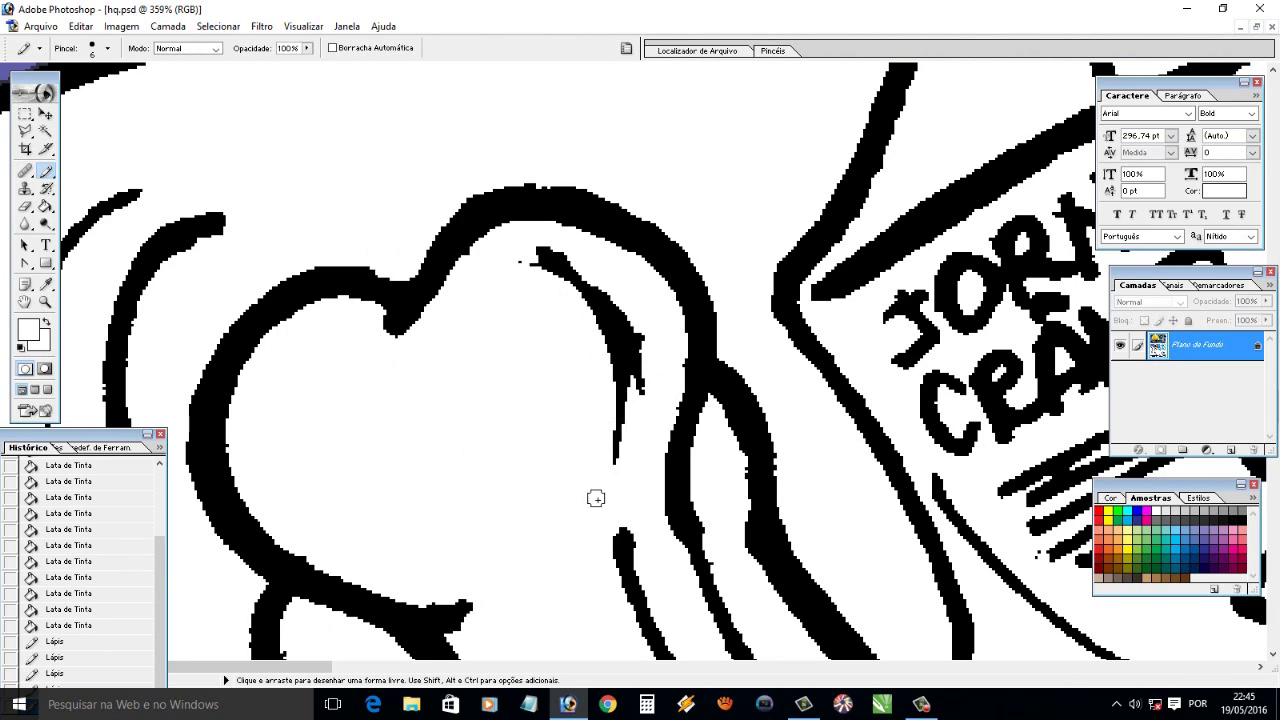
key("ctrl+minus")
key("ctrl+minus")
key("ctrl+minus")
key("ctrl+minus")
key("ctrl+minus")
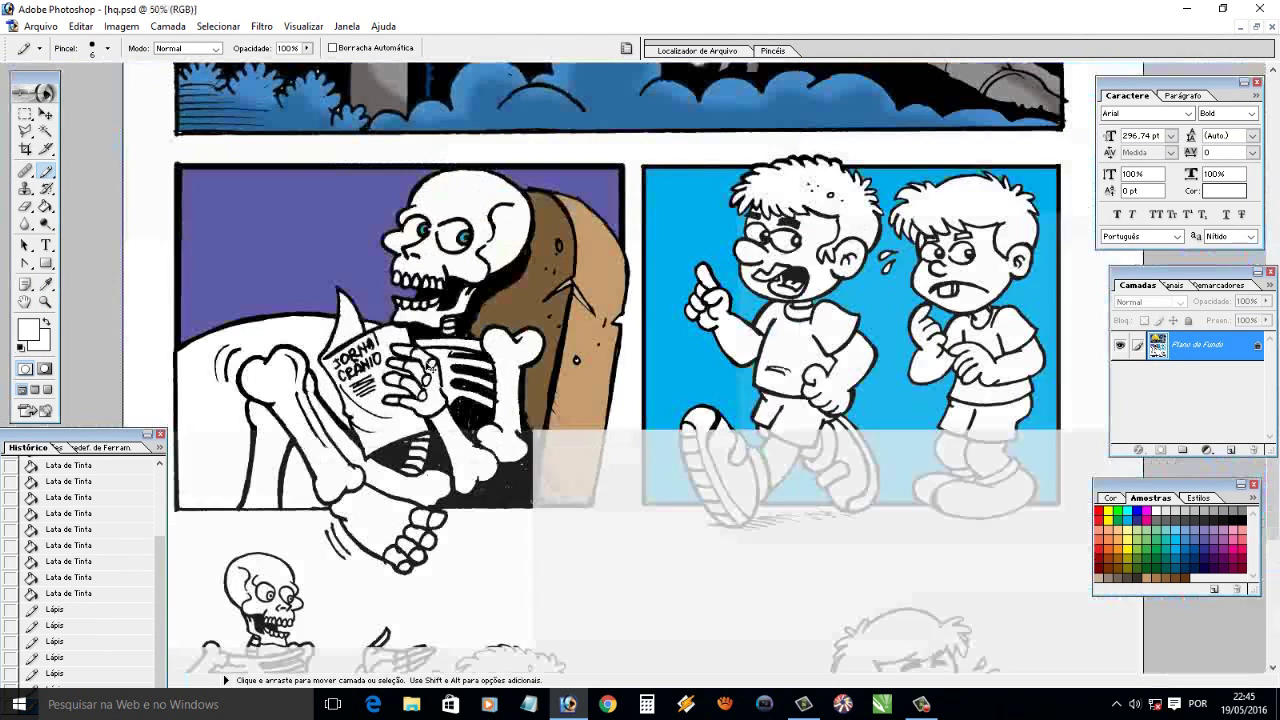
Fill the sofa beside the skeleton and a leftover gap with the sampled panel purple
left_click(46, 285)
left_click(250, 240)
left_click(28, 330)
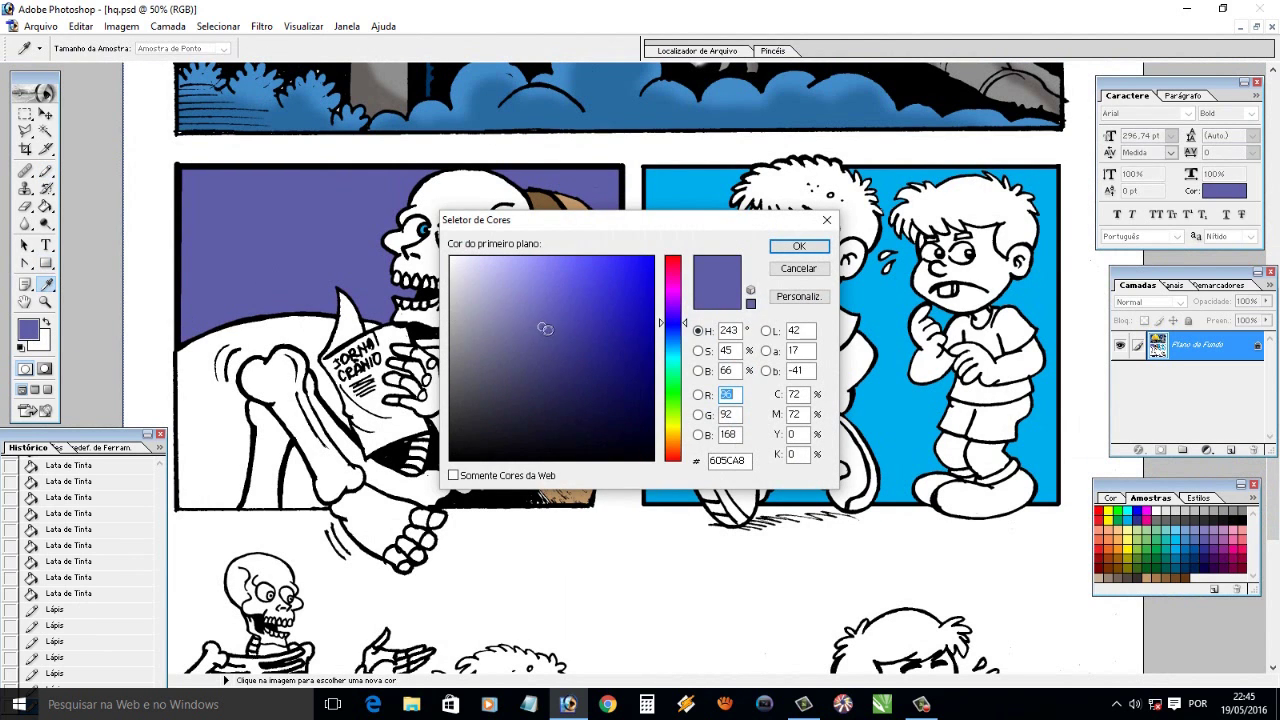
left_click(806, 247)
left_click(46, 207)
left_click(325, 358)
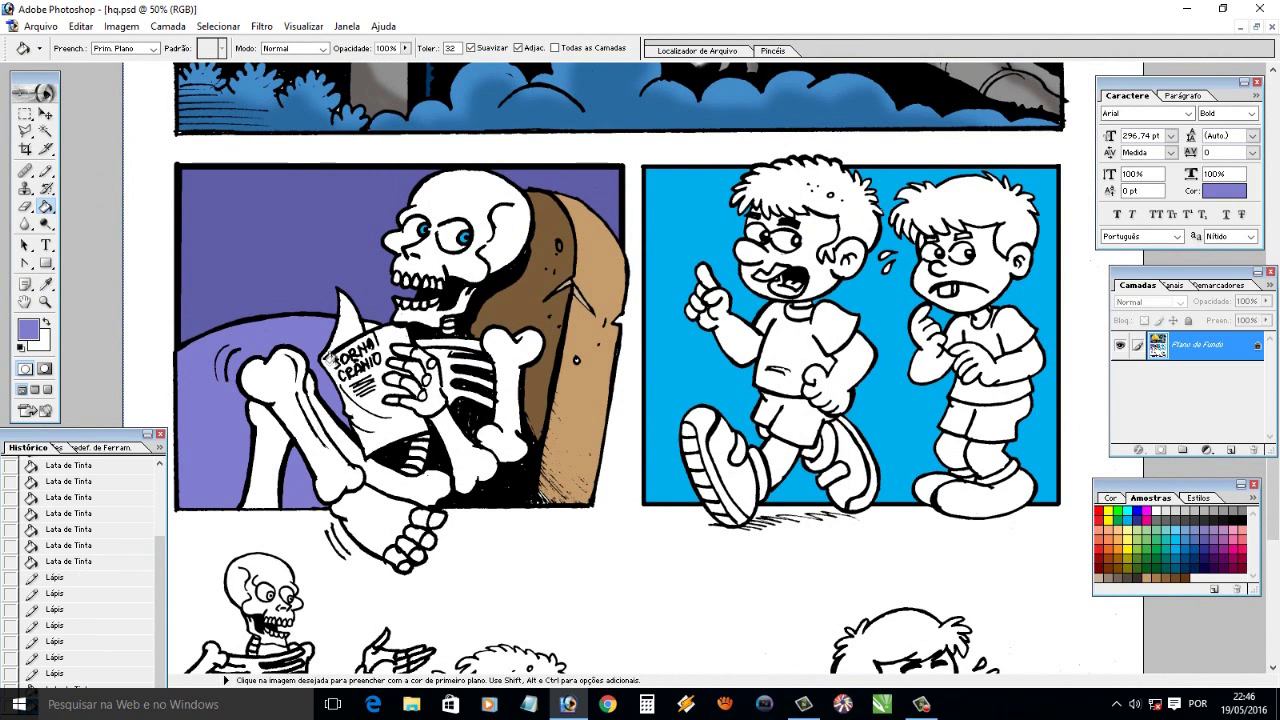
left_click(45, 301)
left_click_drag(190, 270, 590, 460)
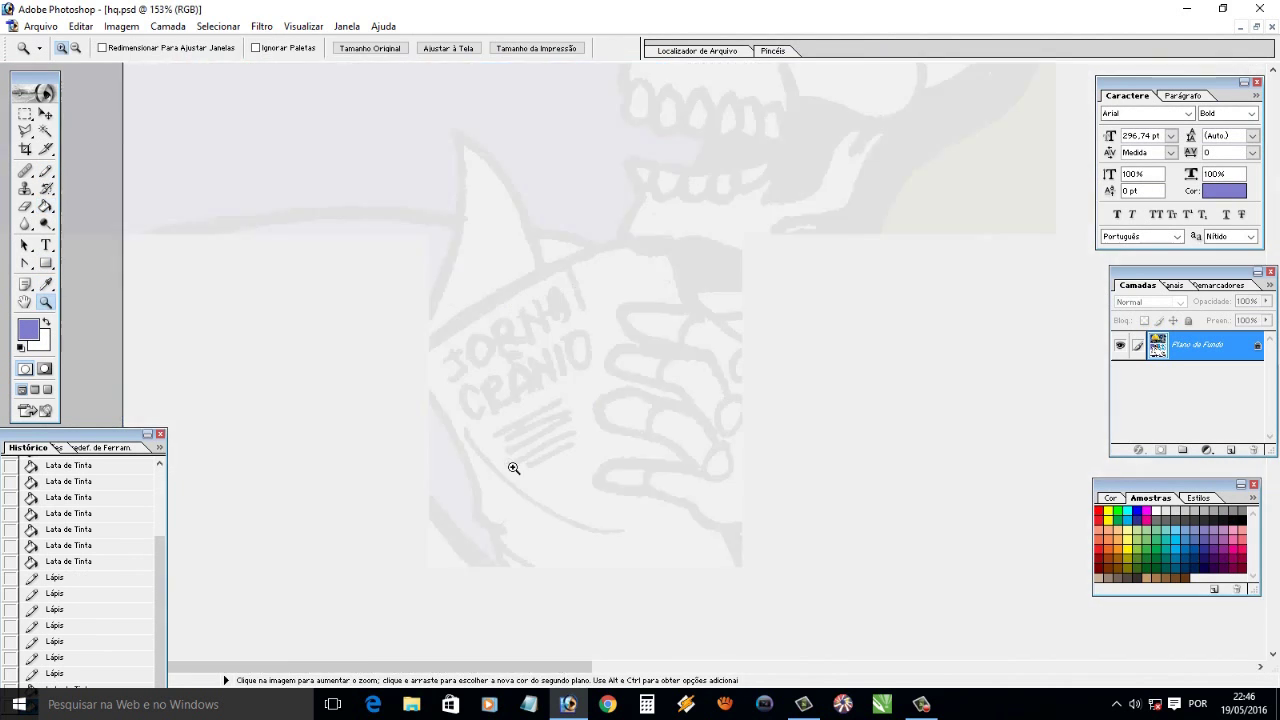
key("g")
left_click(563, 253)
Enlarge the brush to 21 px and paint over the newspaper's JORNAL title in white
key("b")
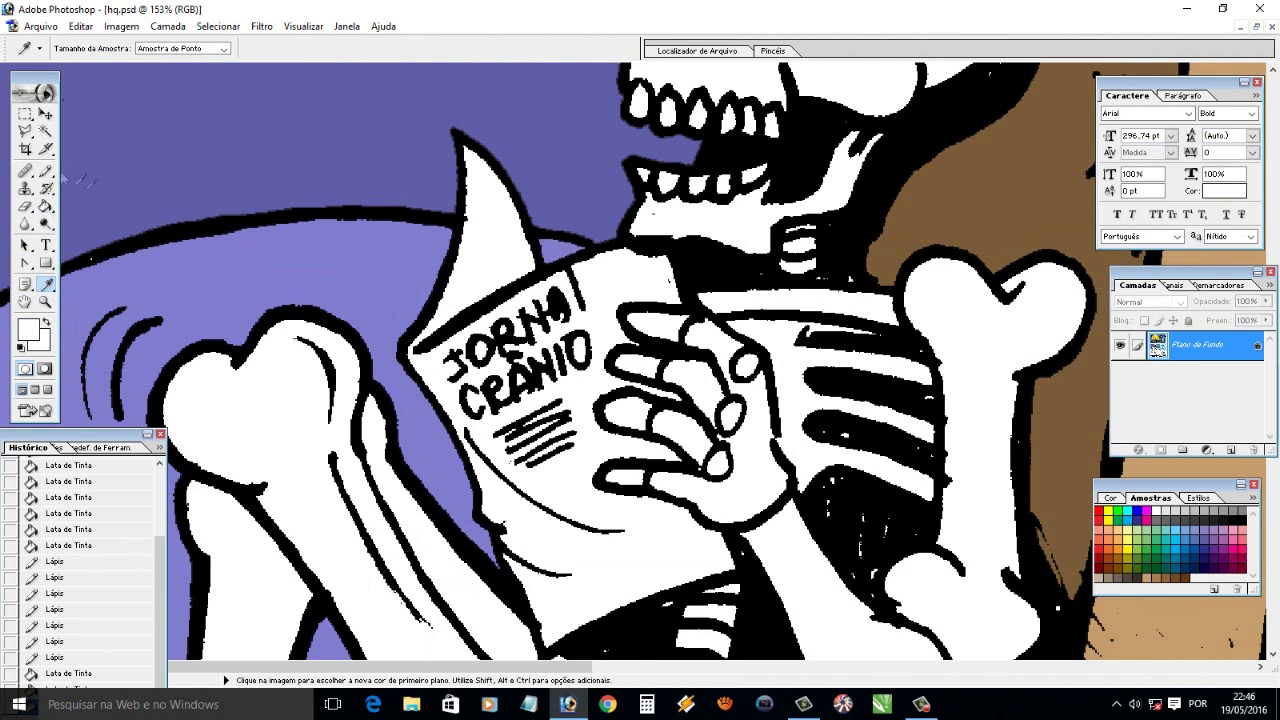
left_click(598, 289, "alt")
left_click(107, 48)
left_click_drag(26, 94, 31, 89)
mouse_move(575, 305)
left_mouse_down()
mouse_move(580, 277)
mouse_move(451, 366)
mouse_move(476, 409)
mouse_move(571, 363)
mouse_move(474, 380)
mouse_move(523, 334)
left_mouse_up()
left_click_drag(659, 280, 471, 440)
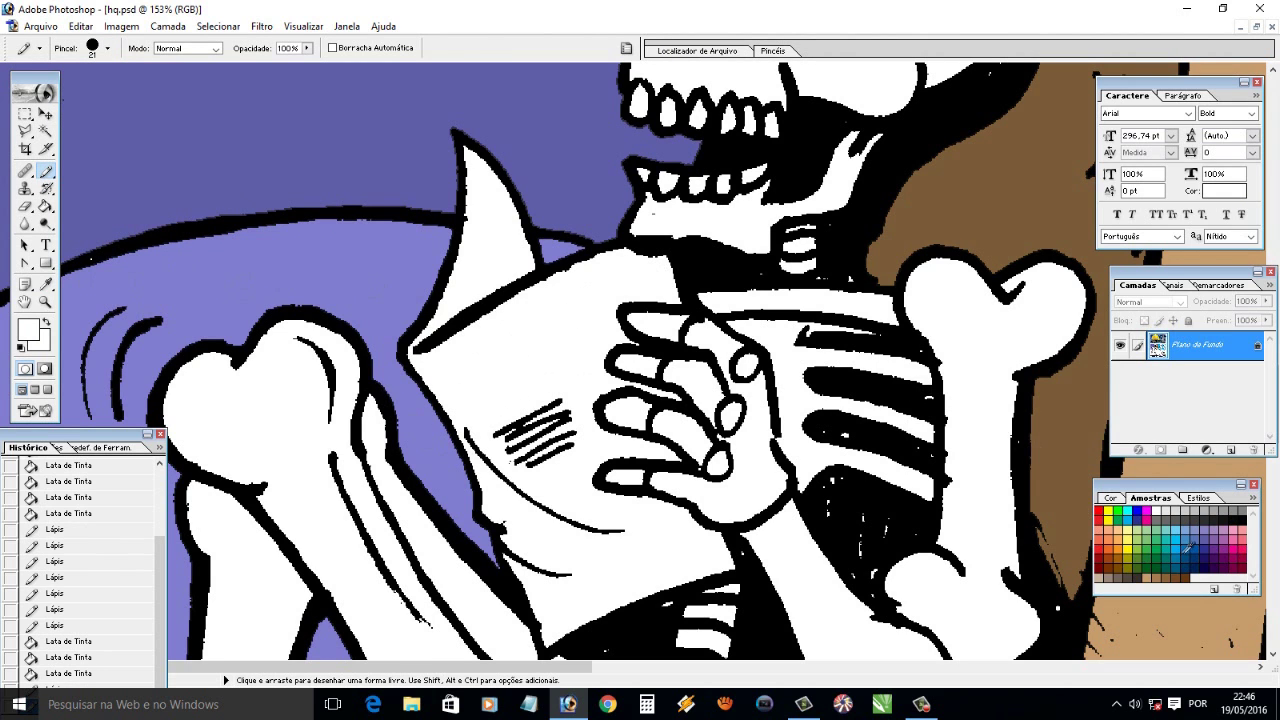
Fill the newspaper's hatch lines and curved stroke blue, undoing an accidental page fill
left_click(1138, 528)
key("g")
left_click(560, 410)
left_click(569, 443)
key("ctrl+z")
left_click(560, 437)
left_click(555, 462)
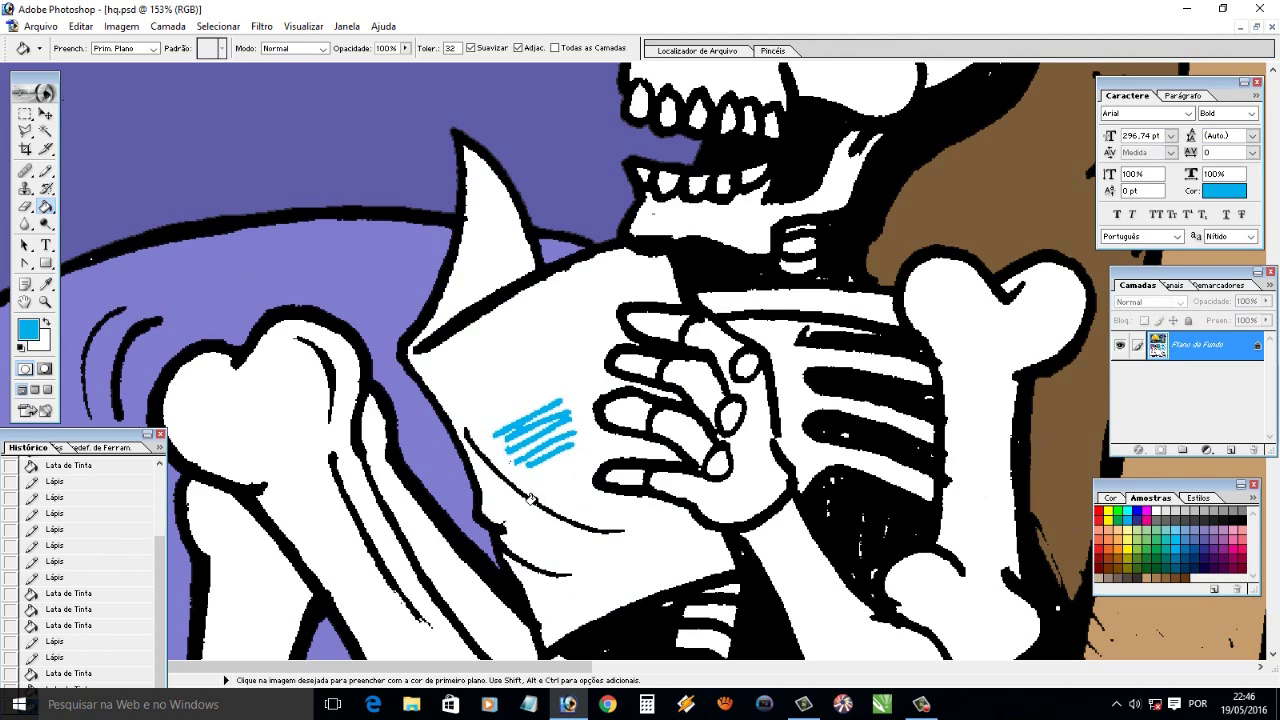
left_click(536, 500)
Zoom to the coffin's lower corner and fill its three white slivers tan
key("ctrl+minus")
key("ctrl+minus")
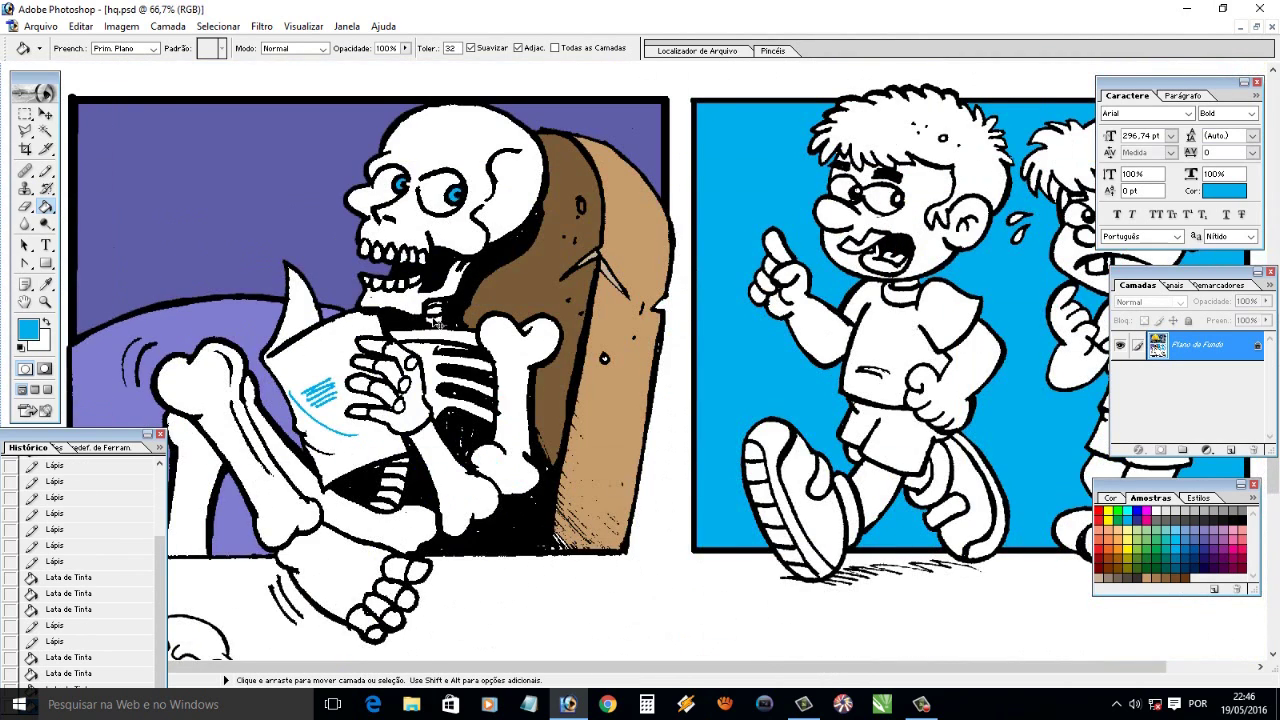
key("ctrl+minus")
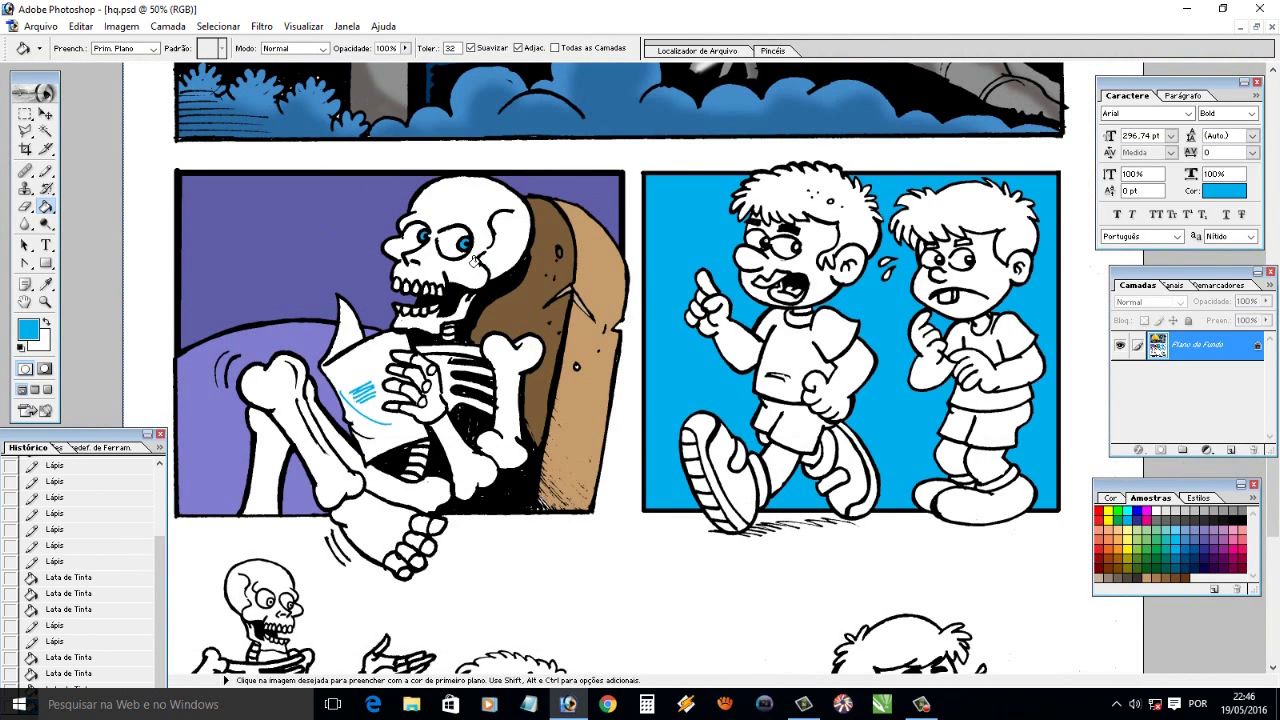
left_click_drag(580, 519, 639, 550)
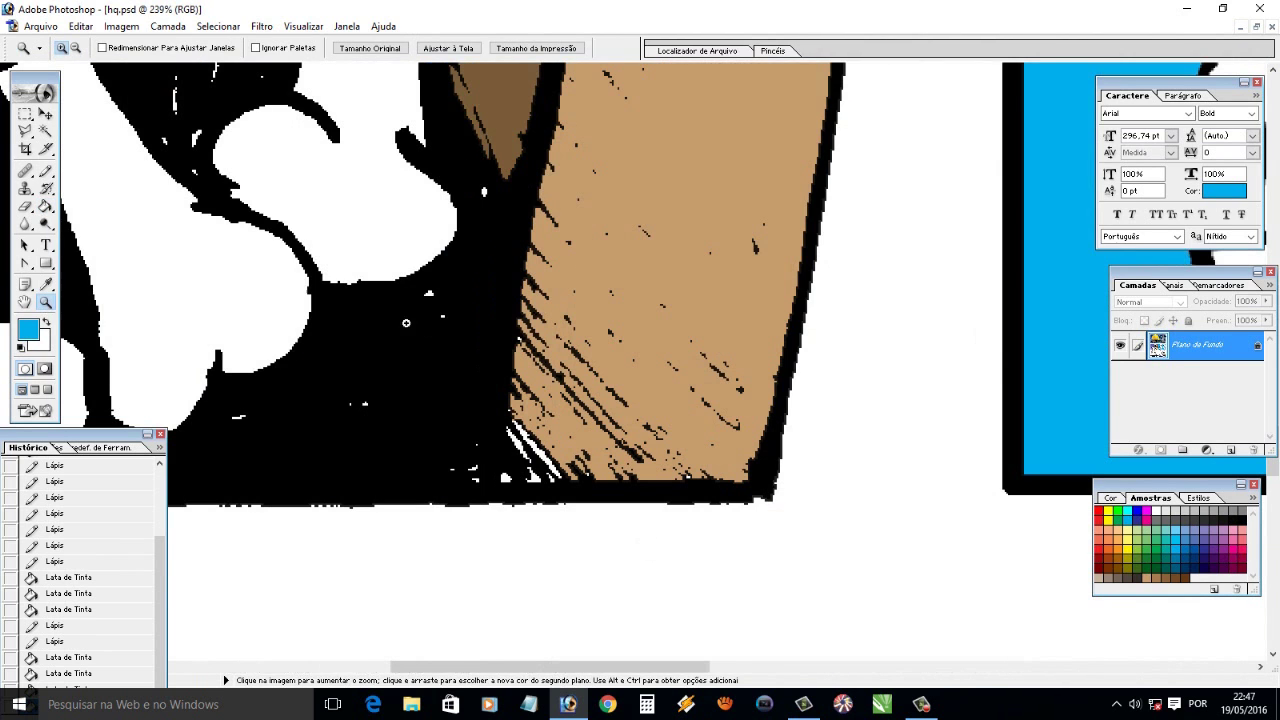
left_click(600, 300, "alt")
left_click(545, 460)
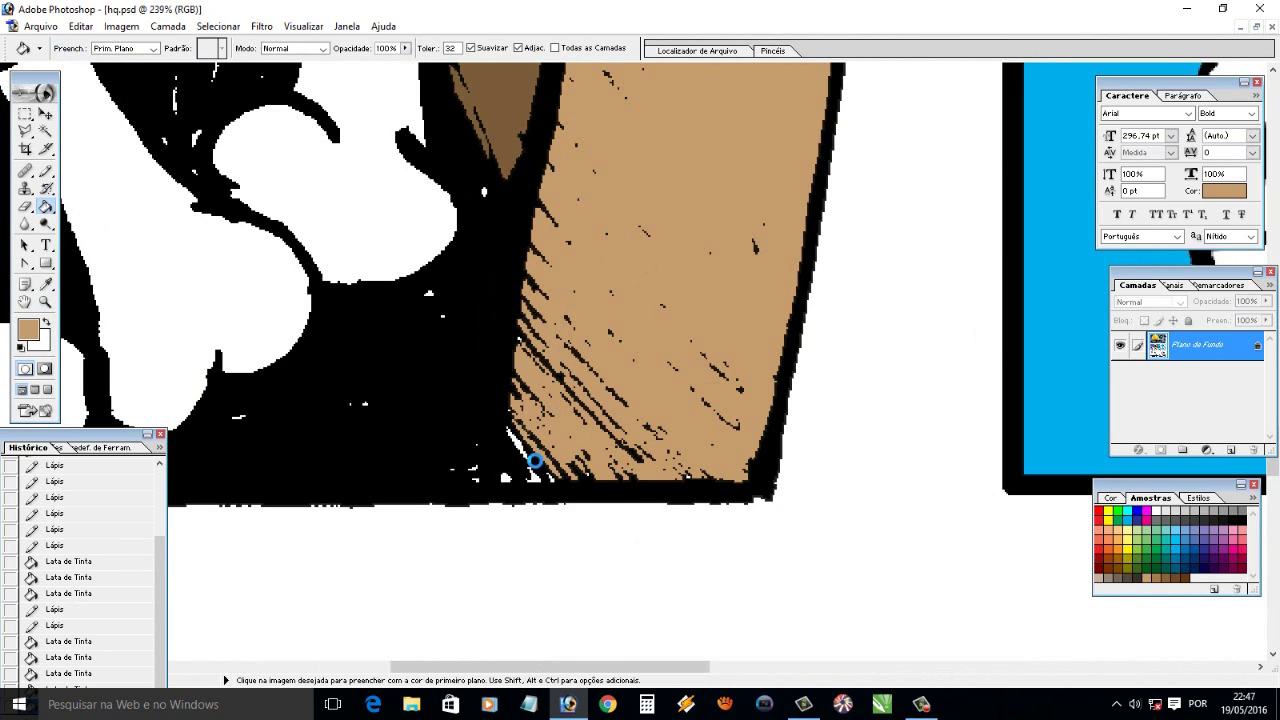
left_click(510, 484)
left_click(555, 480)
Black out white specks along the coffin's base and fit the page on screen
key("b")
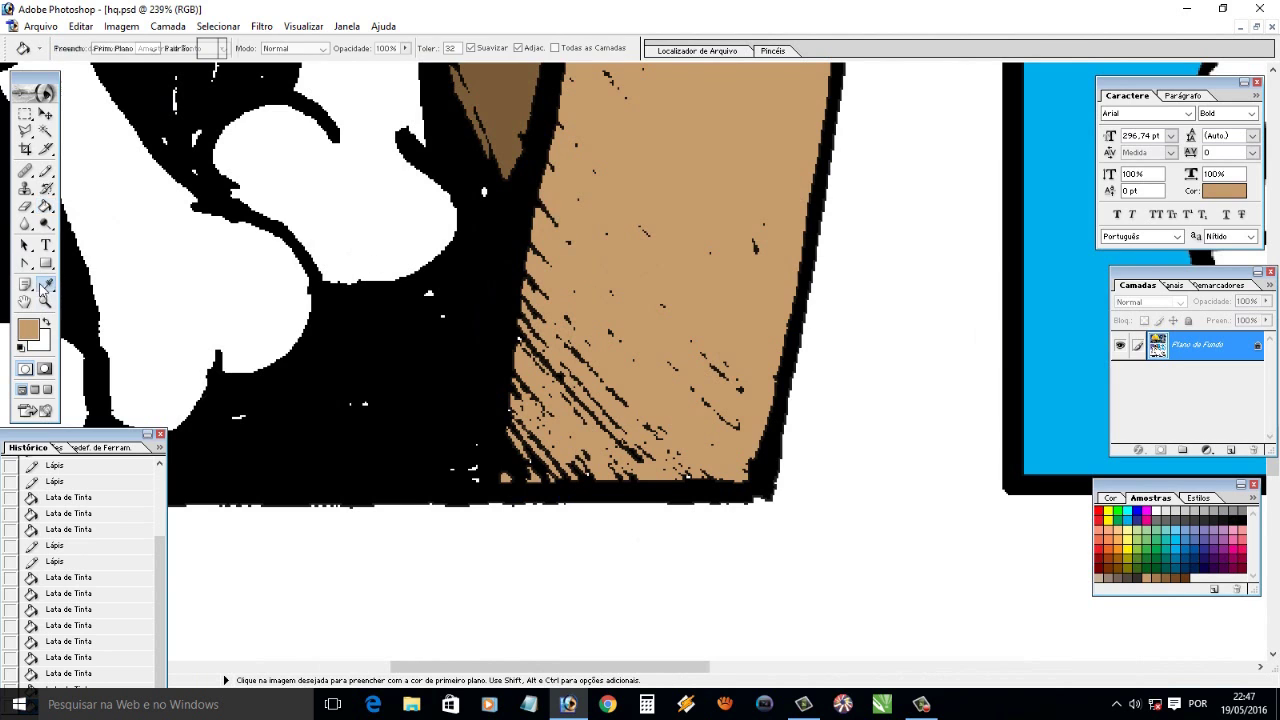
key("d")
left_click_drag(420, 429, 466, 471)
left_click(45, 301)
right_click(402, 325)
left_click(430, 332)
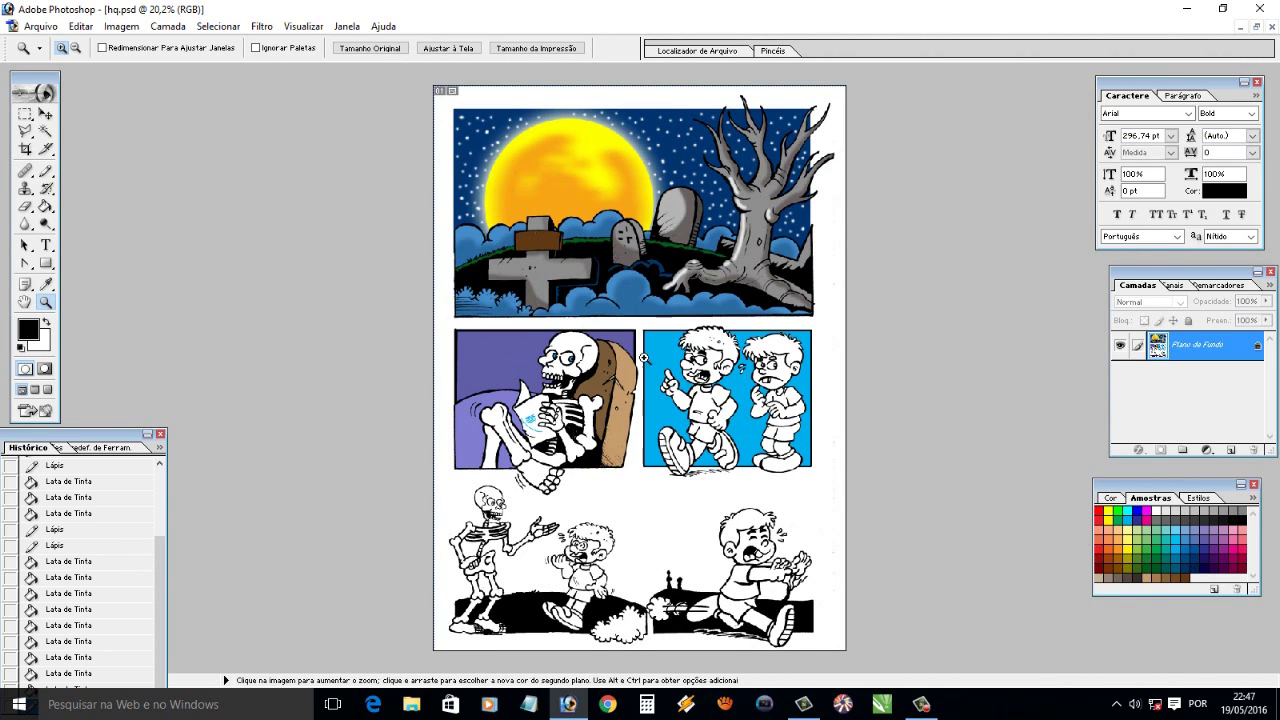
Shade the skull's right side grey with a soft brush, whitening a stray patch on top
left_click(639, 439)
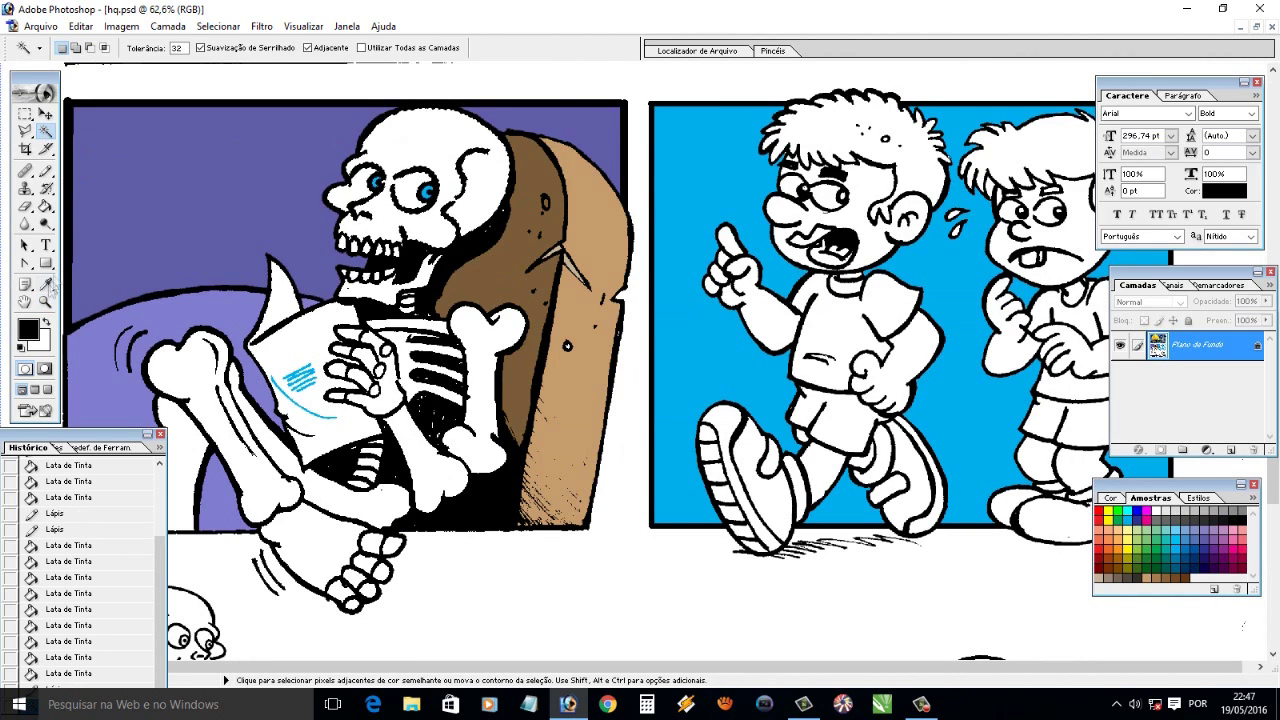
key("i")
left_click(1203, 522)
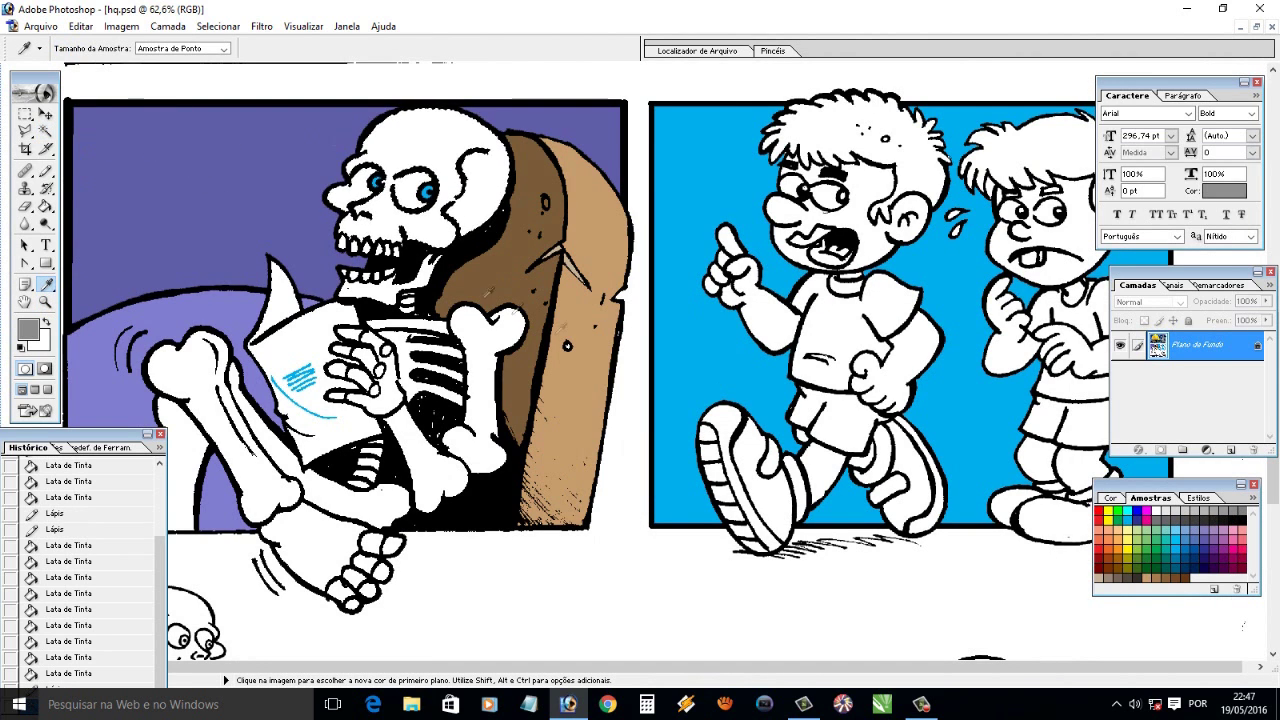
right_click(46, 171)
left_click(90, 171)
left_click_drag(466, 158, 478, 175)
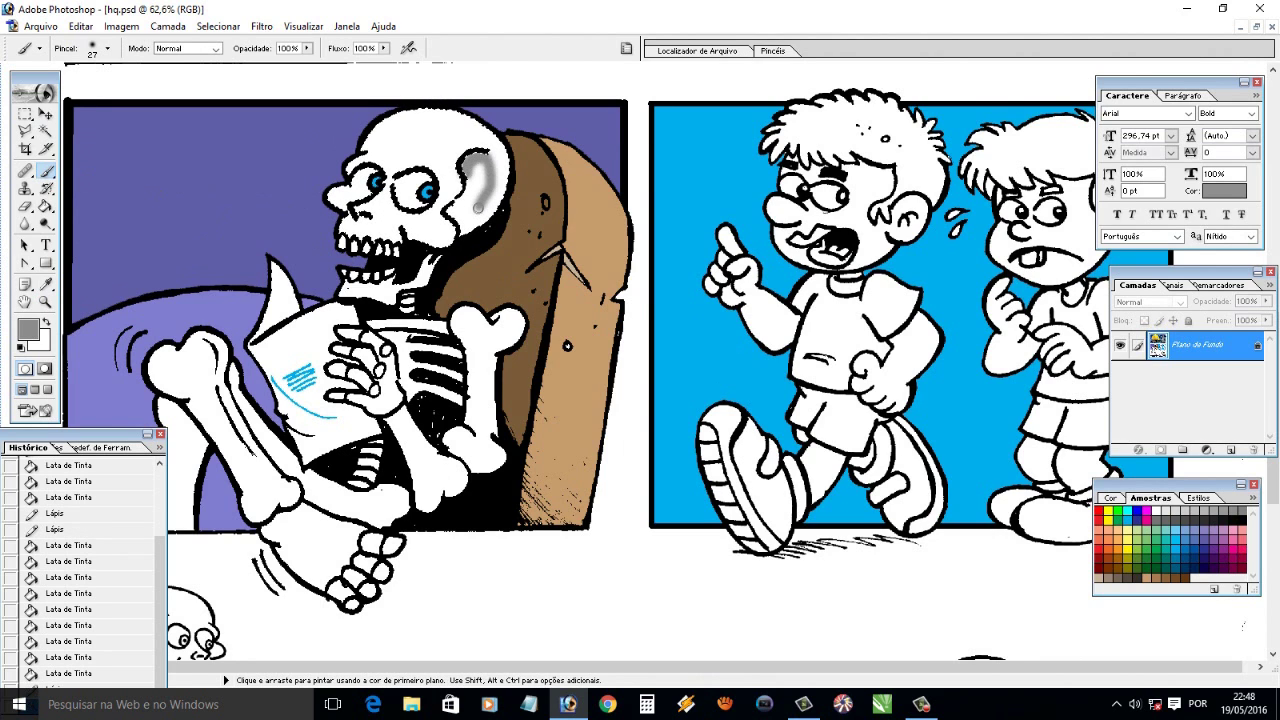
left_click_drag(472, 170, 470, 208)
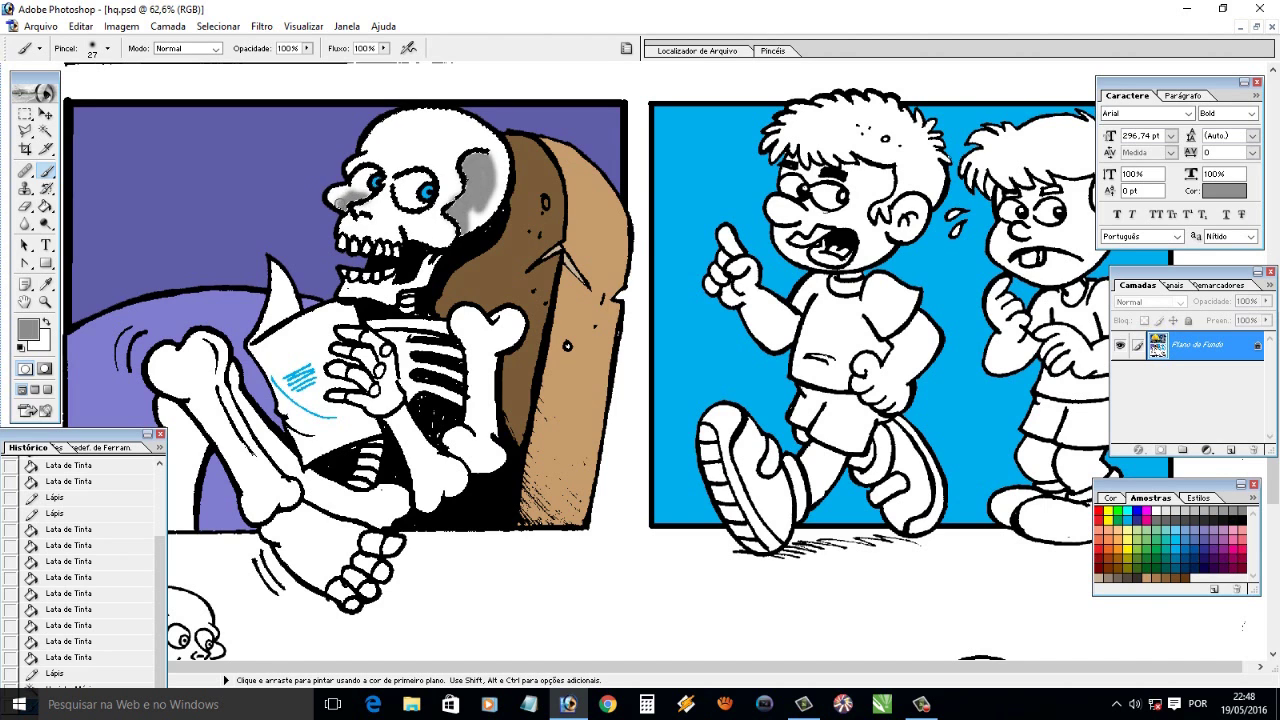
left_click(432, 165, "alt")
left_click_drag(400, 152, 428, 155)
Magic-wand select the white bones and shade the leg bone grey with a 58 px brush
key("w")
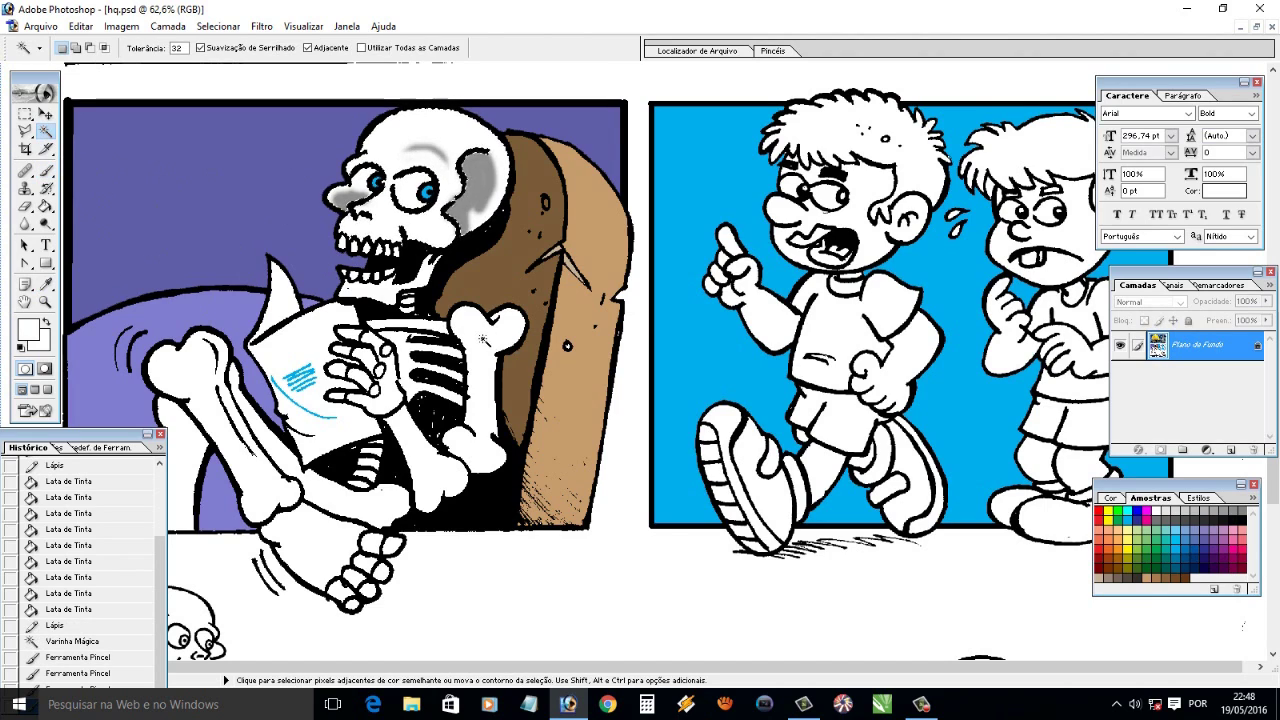
left_click(386, 301)
left_click(400, 405)
left_click(355, 497)
key("i")
left_click(478, 180)
key("b")
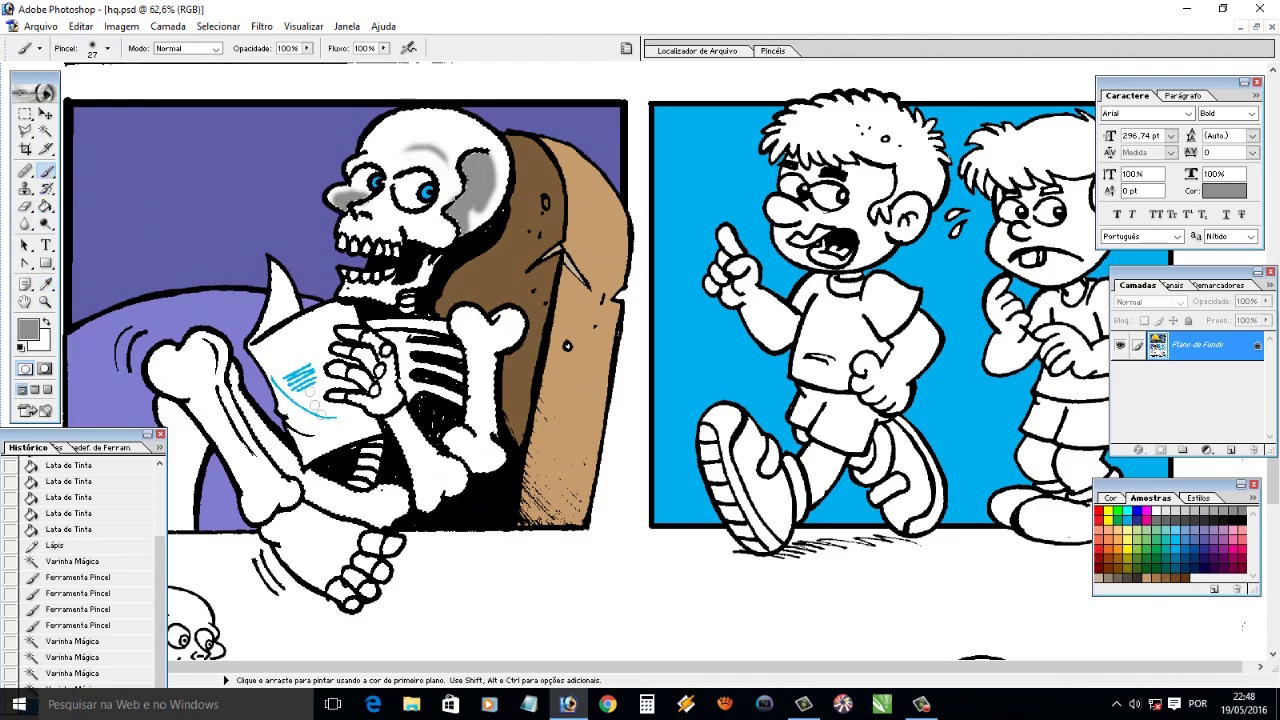
right_click(78, 90)
left_click(78, 90)
left_click_drag(240, 418, 392, 515)
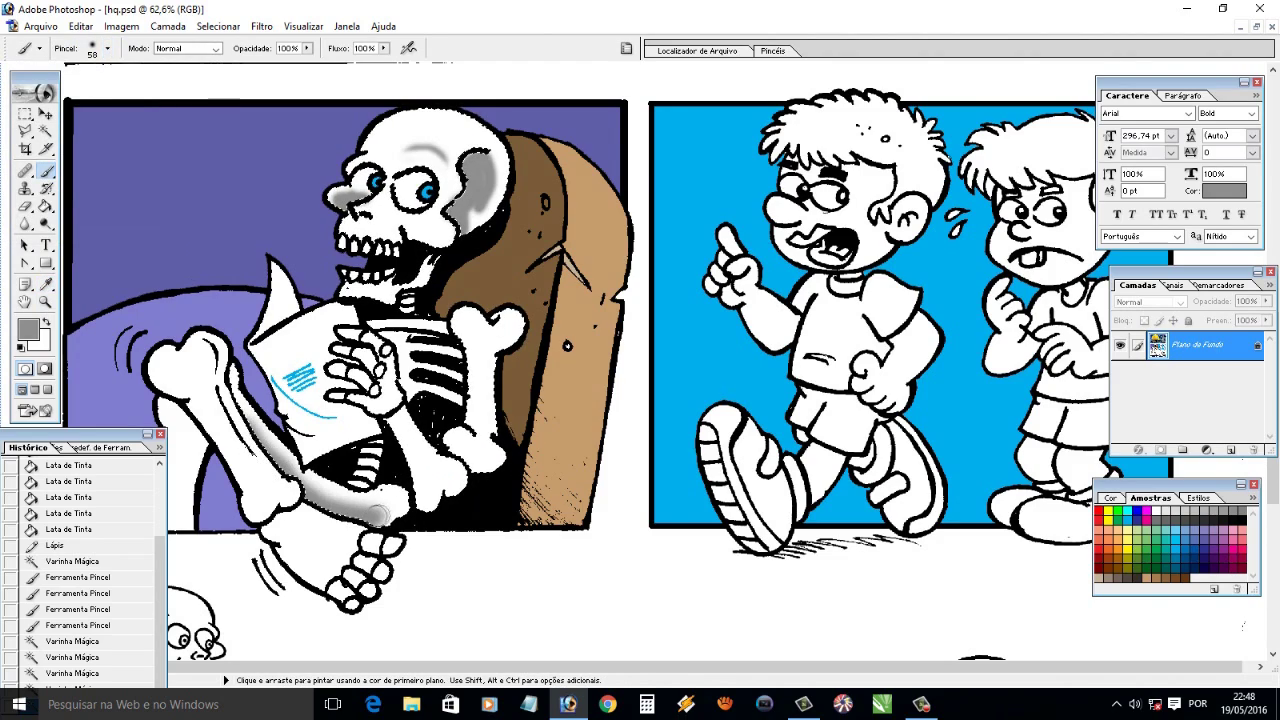
Switch to a 36 px brush and shade the bone tip and arm bone grey
left_click(107, 48)
left_click_drag(150, 77, 130, 77)
mouse_move(480, 335)
left_mouse_down()
mouse_move(505, 318)
mouse_move(490, 446)
left_mouse_up()
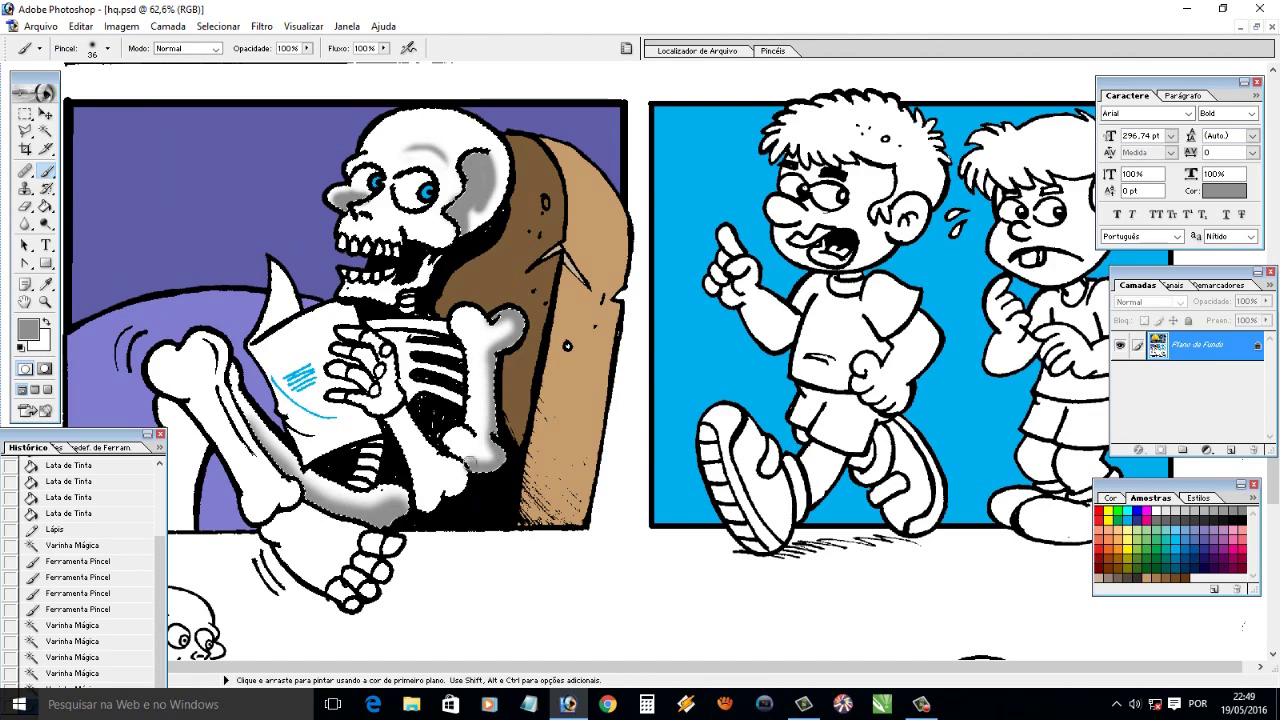
mouse_move(490, 446)
left_mouse_down()
mouse_move(425, 490)
mouse_move(400, 430)
left_mouse_up()
left_click(45, 130)
Add the hand bones to the selection and shade the hand, foot bones and bone knob grey
left_click(330, 565)
left_click(366, 591)
left_click(356, 612)
key("b")
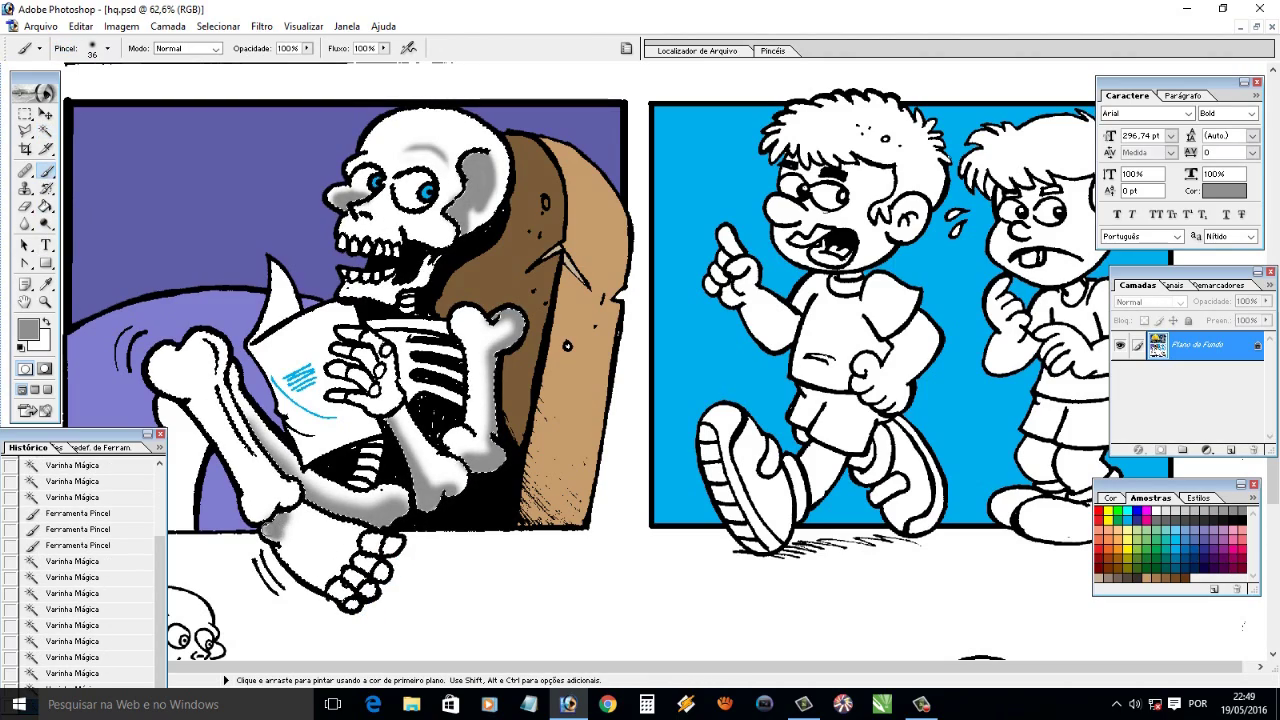
left_click_drag(265, 528, 342, 587)
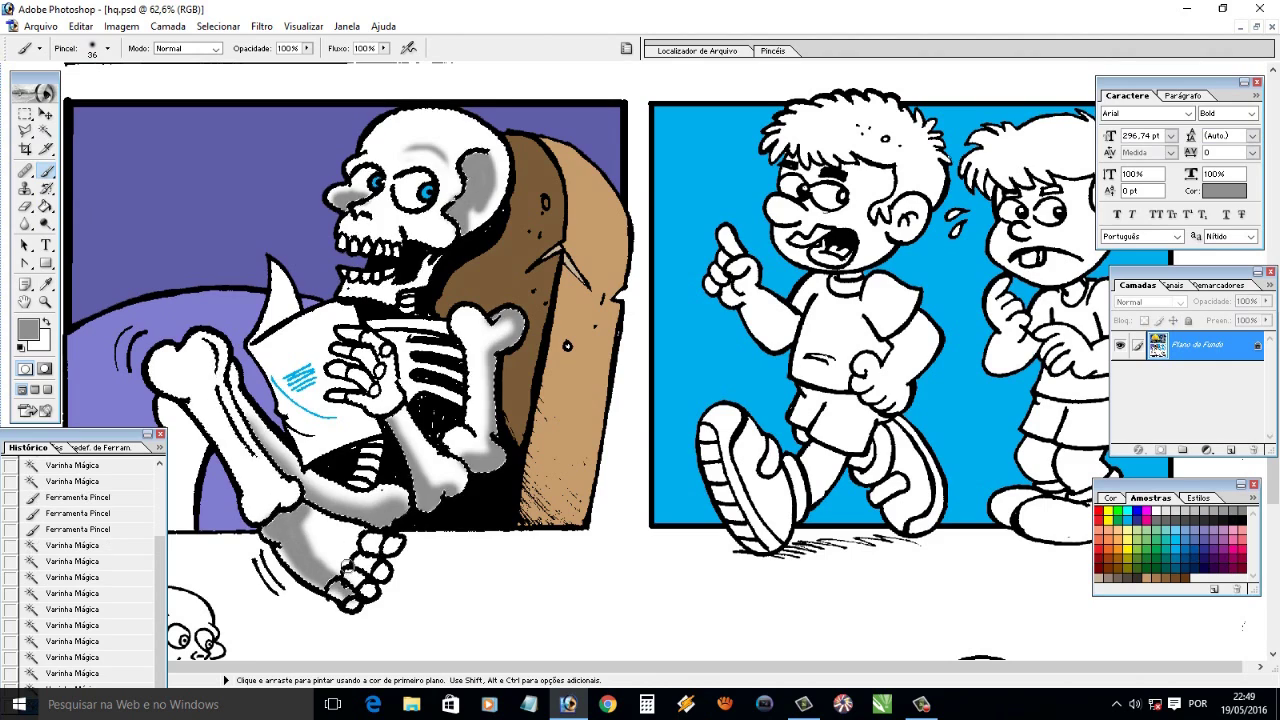
mouse_move(174, 352)
left_mouse_down()
mouse_move(163, 378)
mouse_move(195, 410)
left_mouse_up()
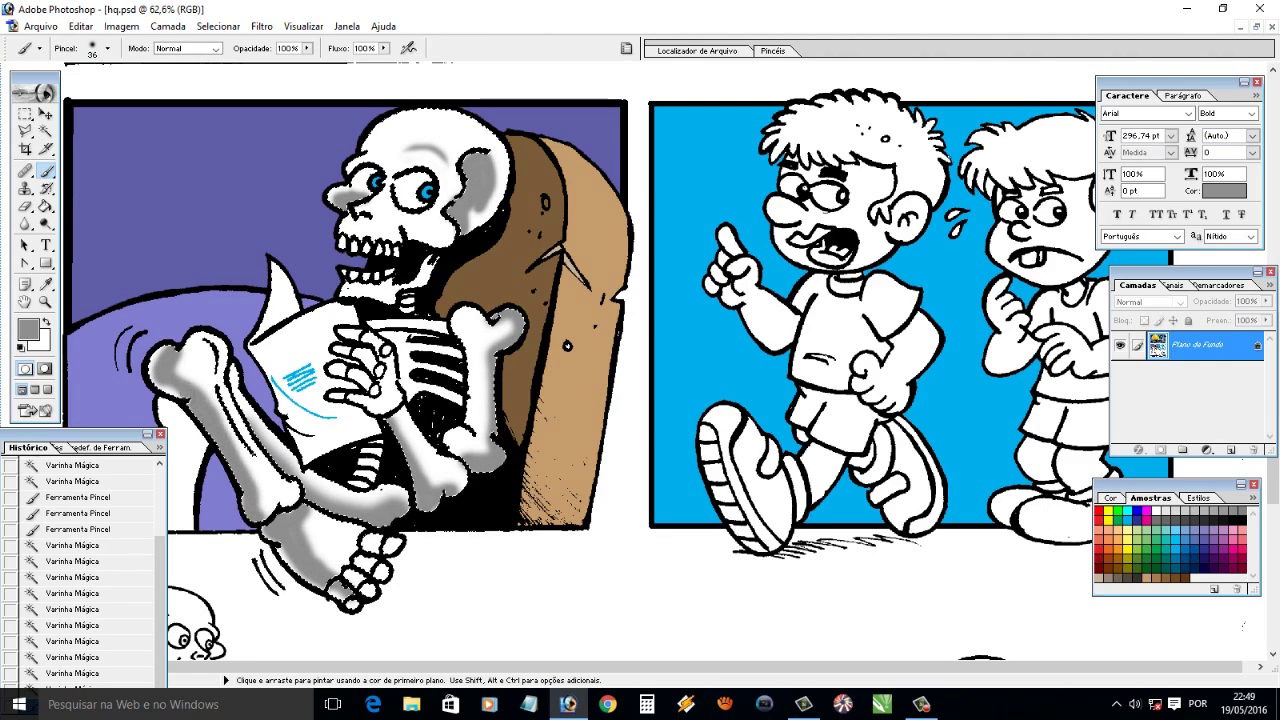
left_click_drag(140, 434, 108, 498)
Select another bone with the Magic Wand, shade its left side grey, then zoom on the skull
key("w")
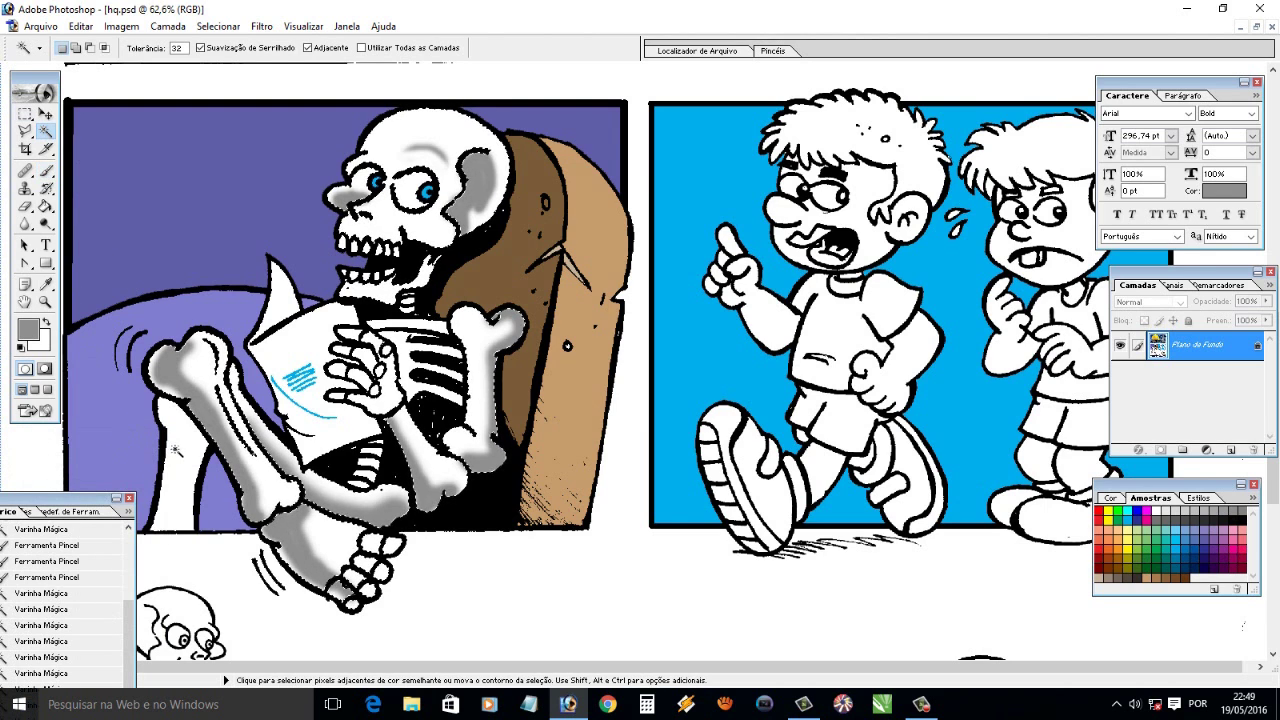
left_click(172, 449)
key("b")
mouse_move(175, 405)
left_mouse_down()
mouse_move(195, 465)
mouse_move(188, 530)
left_mouse_up()
mouse_move(185, 470)
left_mouse_down()
mouse_move(160, 400)
mouse_move(205, 450)
left_mouse_up()
key("w")
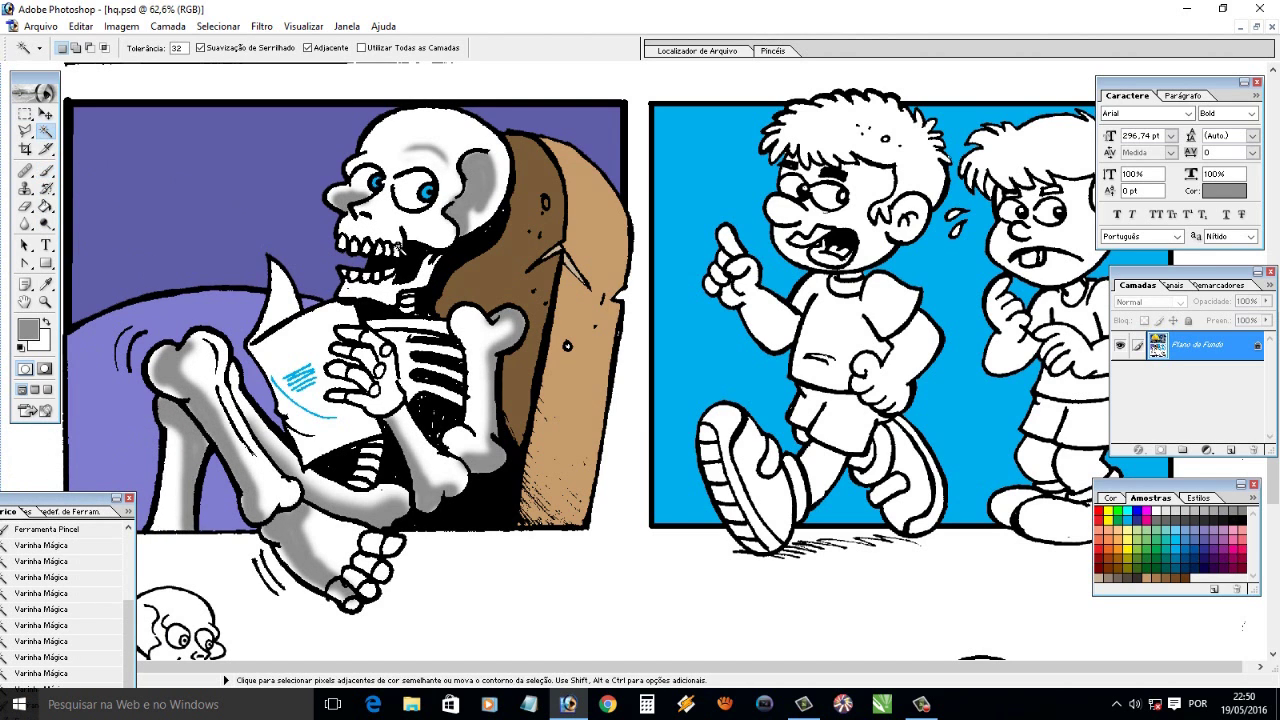
key("z")
left_click_drag(330, 160, 480, 258)
Close the skeleton's eye outlines with a small black brush, adding a lower lid under the left eye
key("i")
key("d")
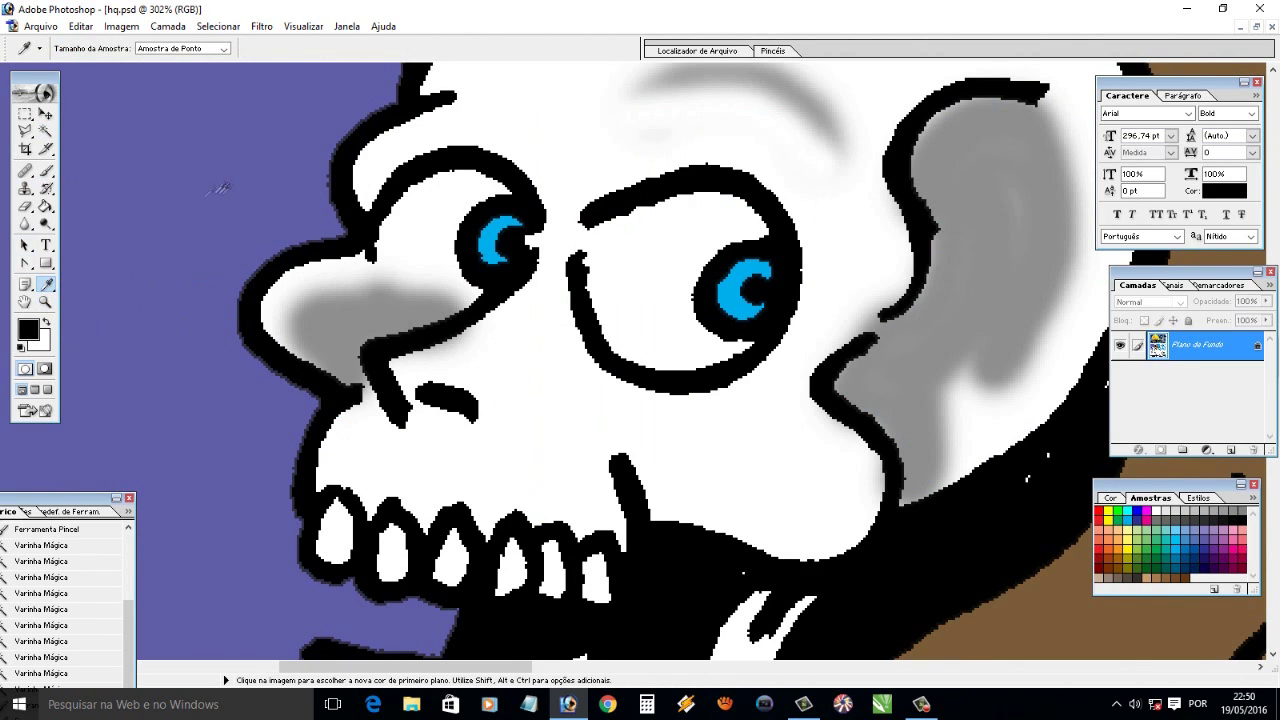
left_click_drag(46, 171, 110, 169)
right_click(604, 229)
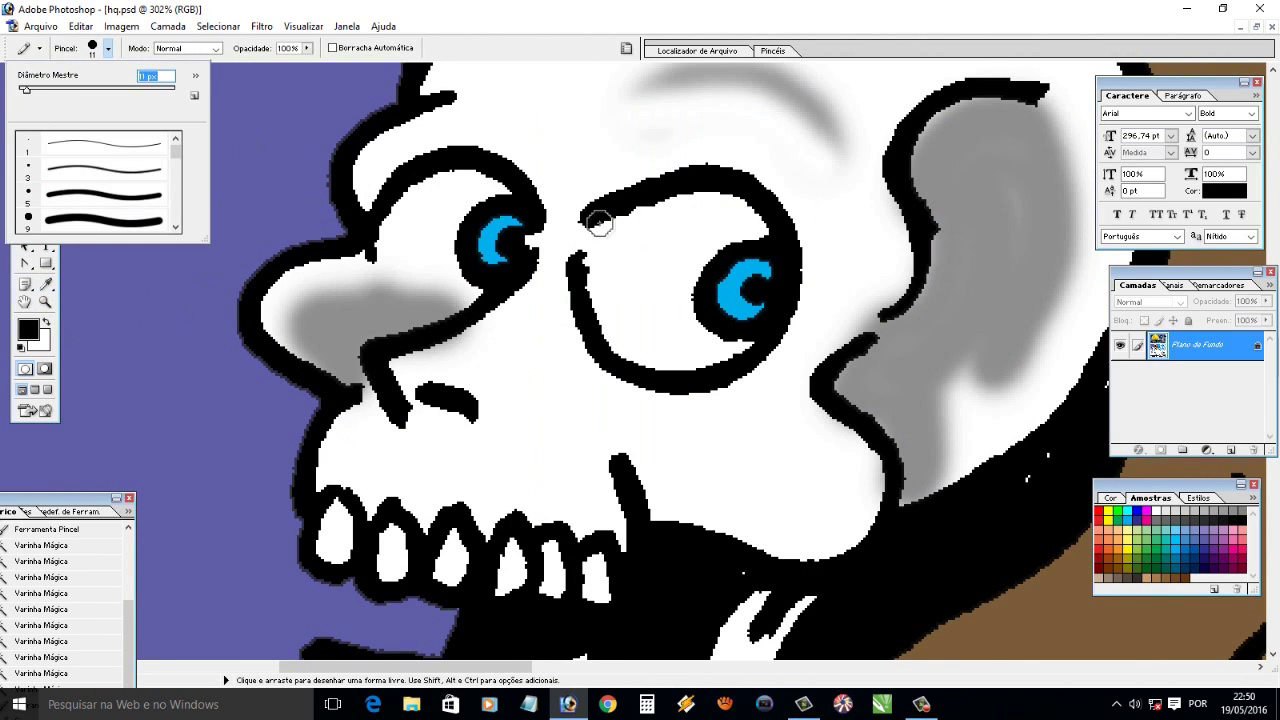
left_click_drag(604, 229, 572, 262)
left_click_drag(395, 252, 482, 300)
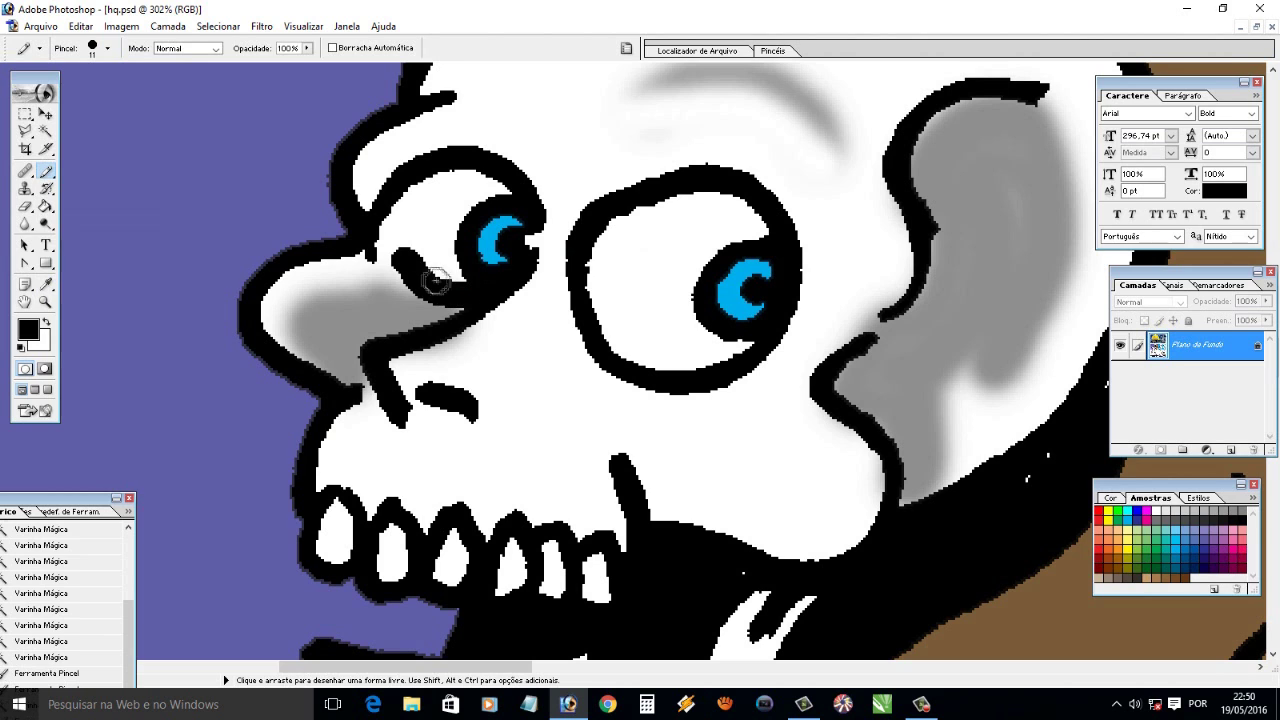
Select the skeleton's eyes and paint both eye whites yellow around the blue pupils
left_click(45, 131)
left_click(340, 318)
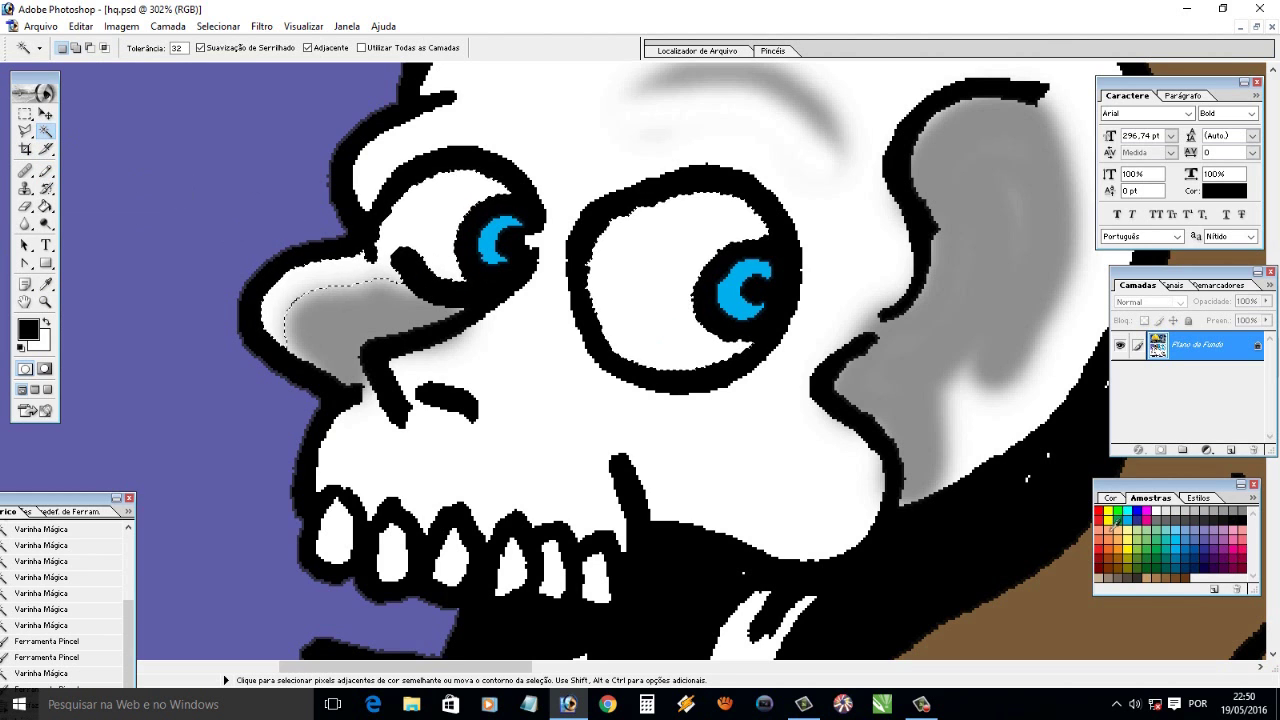
left_click(1108, 512)
key("b")
left_click_drag(655, 212, 592, 290)
mouse_move(600, 240)
left_mouse_down()
mouse_move(731, 228)
mouse_move(720, 355)
mouse_move(609, 323)
mouse_move(657, 286)
mouse_move(648, 336)
left_mouse_up()
mouse_move(420, 250)
left_mouse_down()
mouse_move(480, 185)
mouse_move(400, 250)
mouse_move(395, 225)
left_mouse_up()
Deselect and zoom back out to show the whole comic page
key("ctrl+d")
key("w")
key("ctrl+minus")
key("ctrl+minus")
key("ctrl+minus")
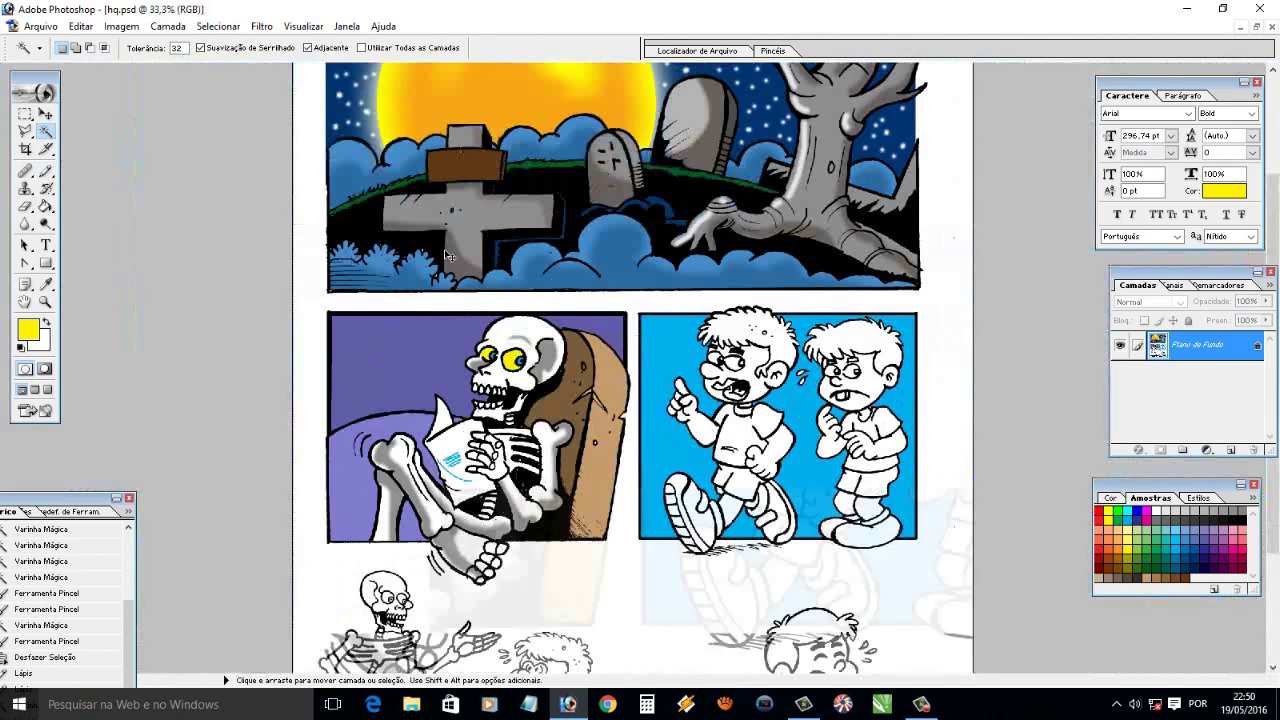
key("z")
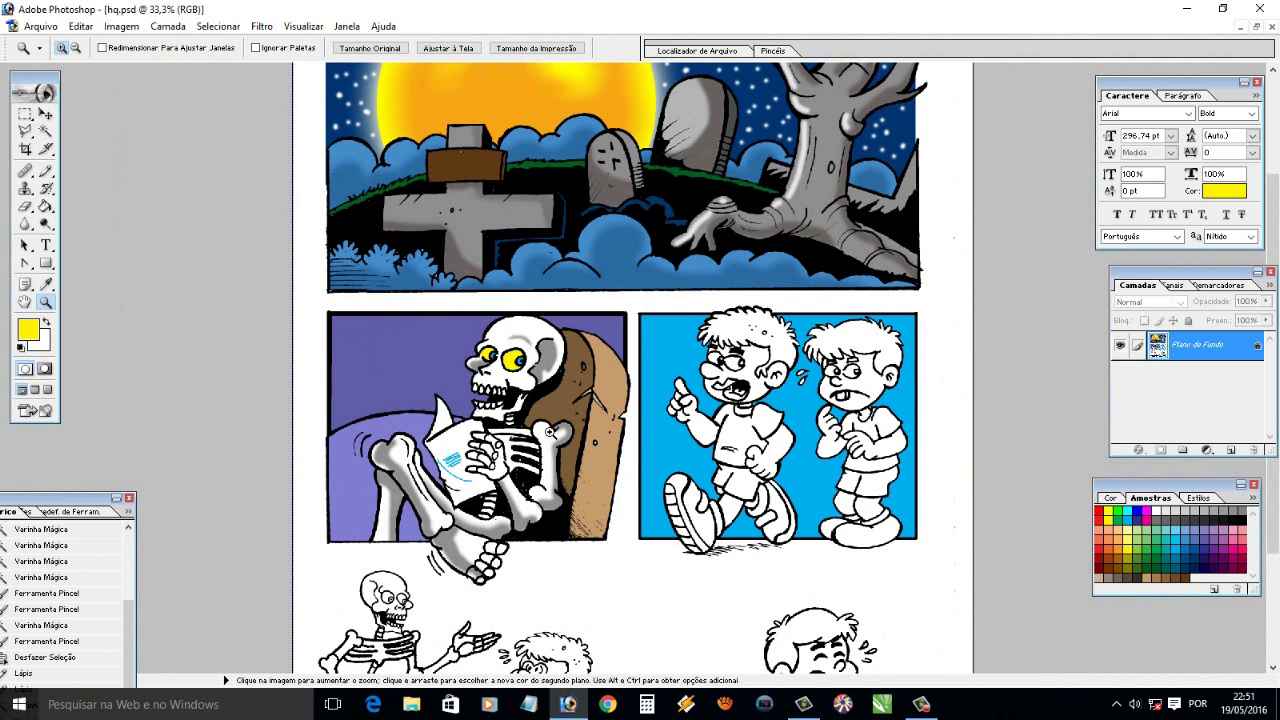
Fill the pointing boy's shirt red and his shorts navy with the Paint Bucket
left_click(1099, 512)
key("g")
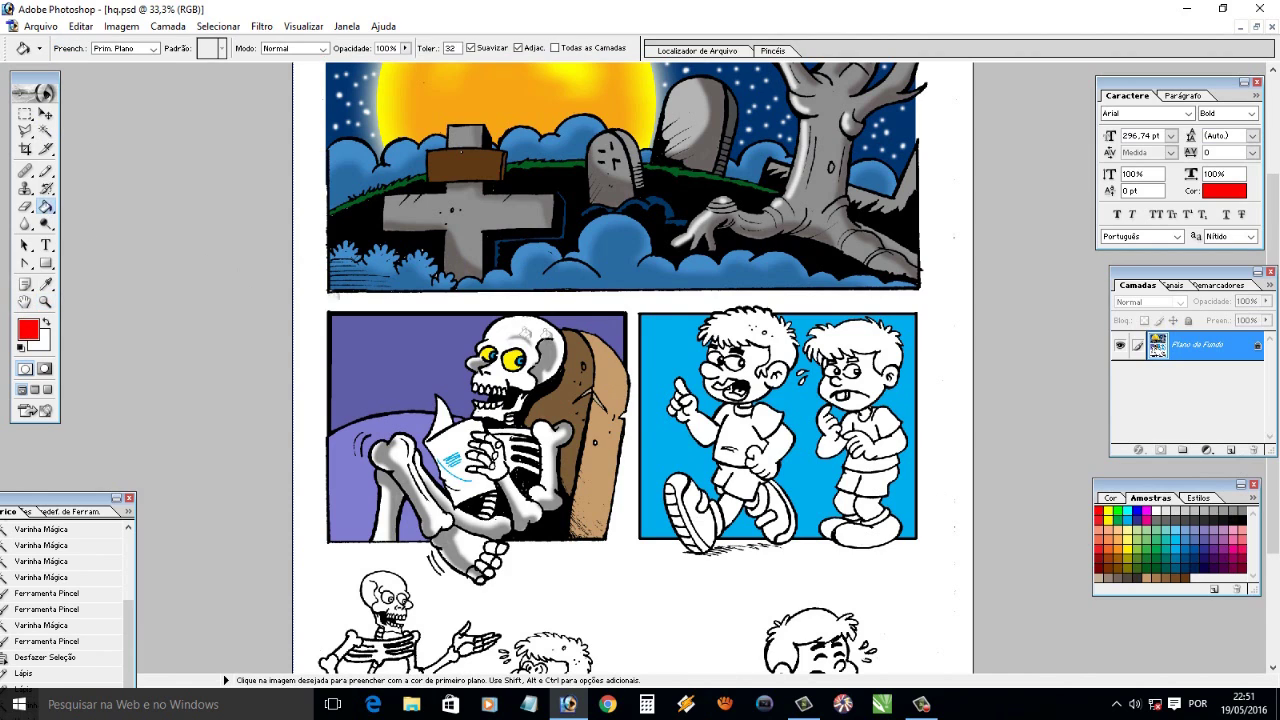
left_click(752, 430)
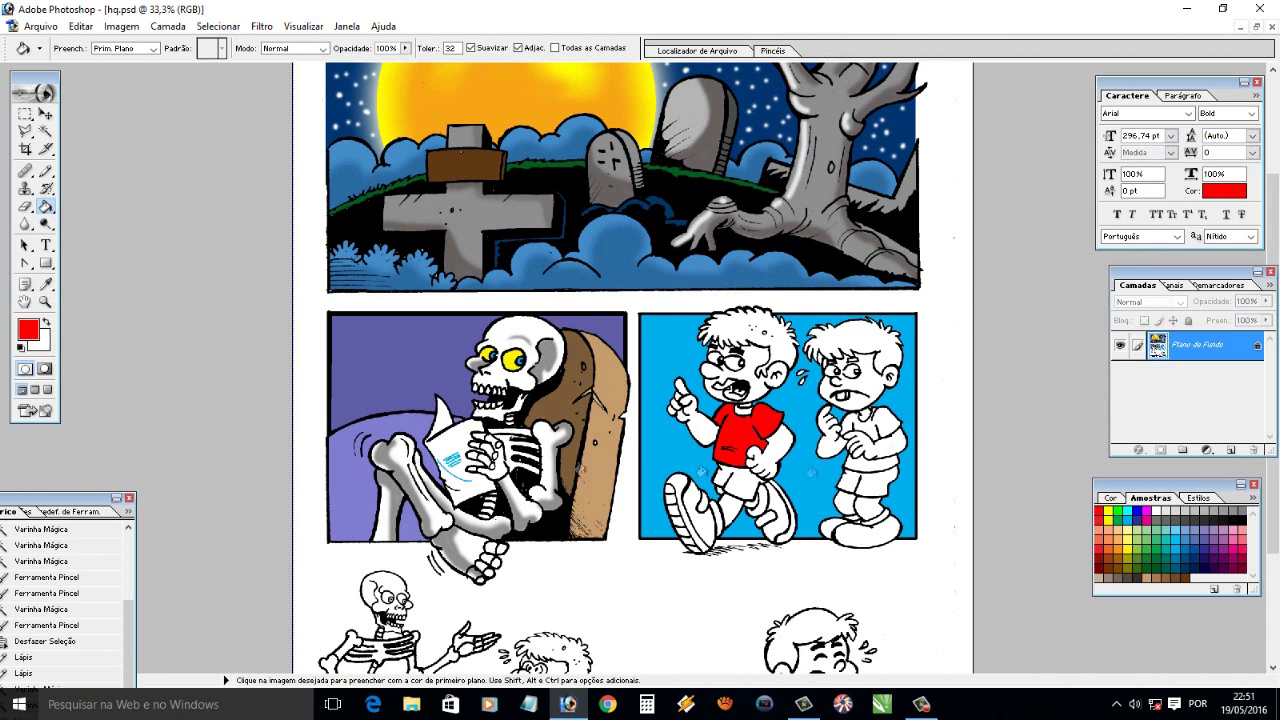
left_click(1140, 566)
left_click(740, 485)
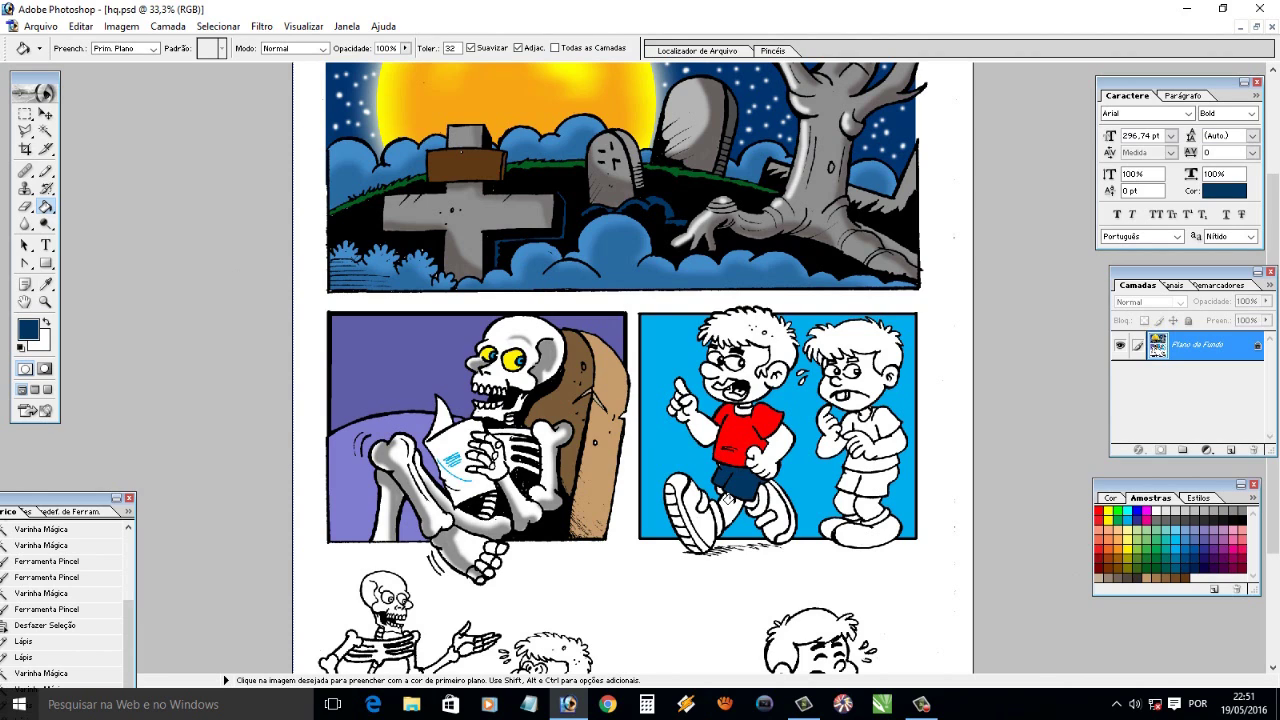
Fill both of the boy's shoes navy
key("i")
key("g")
left_click(710, 507)
left_click(762, 510)
Sample the shirt's red and fill the shoe areas and leftover gaps red
key("i")
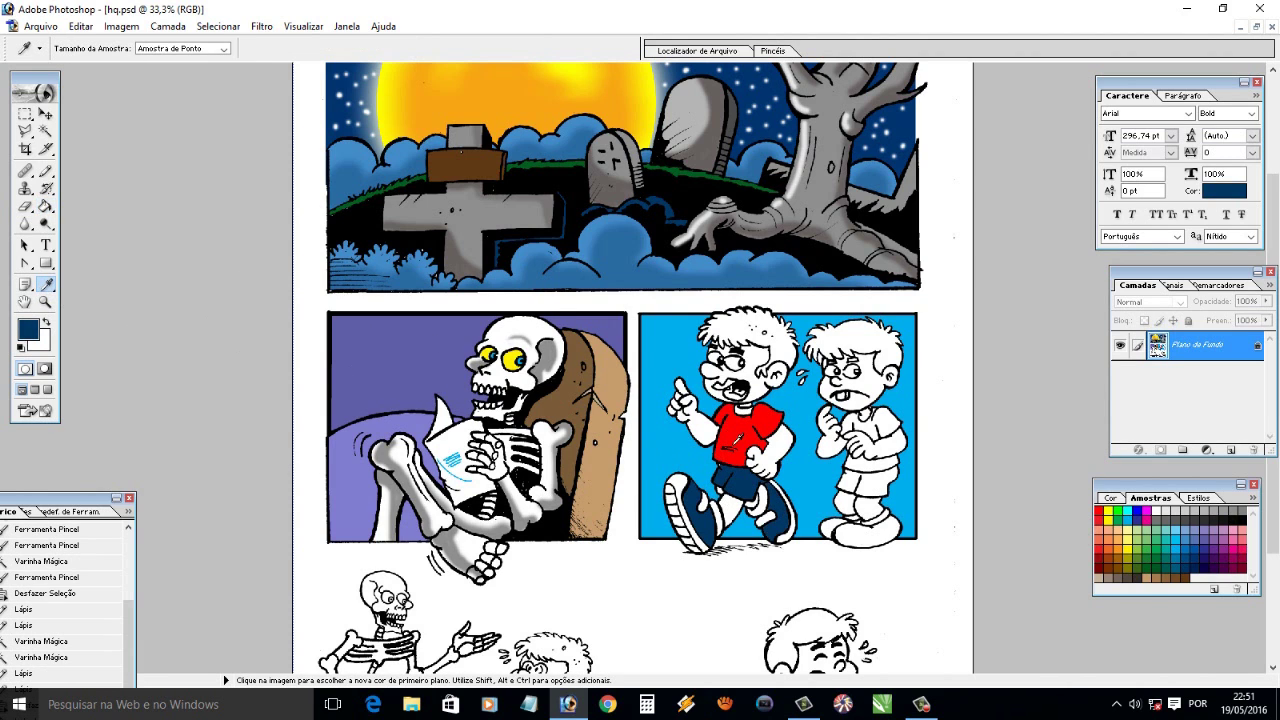
left_click(745, 430)
key("g")
left_click(690, 505)
left_click(790, 535)
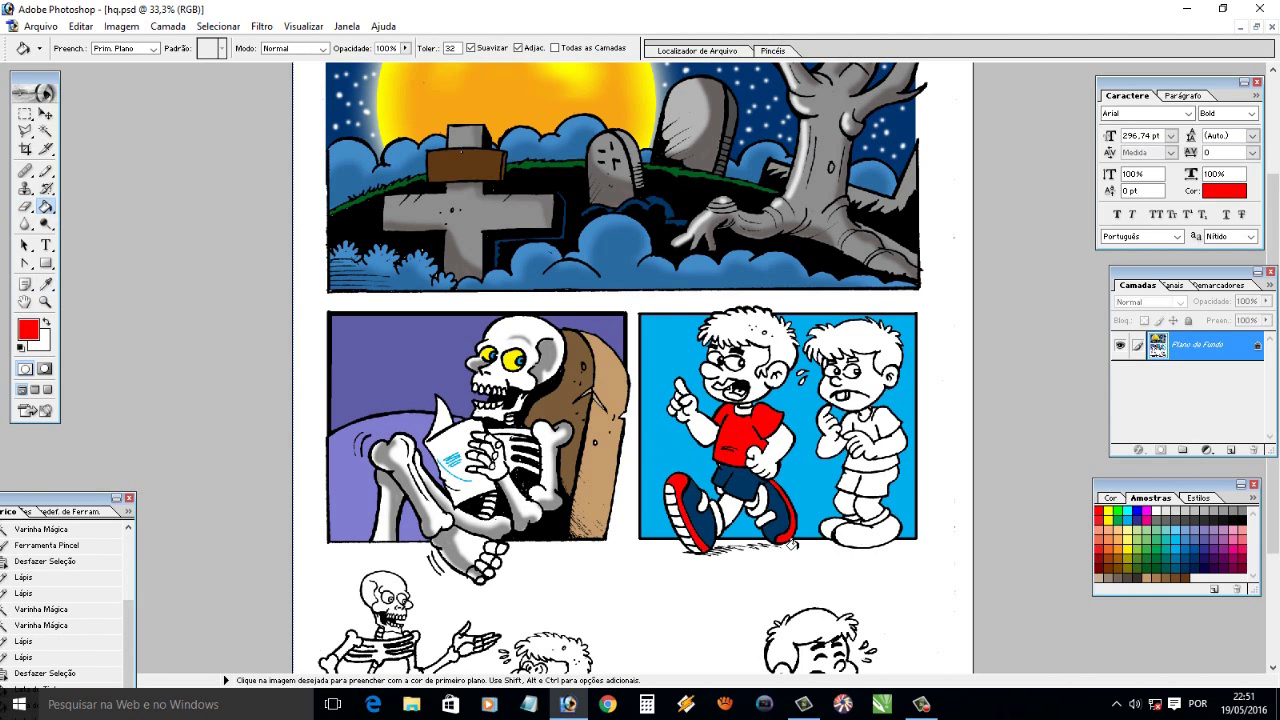
left_click(676, 501)
left_click(680, 520)
left_click(686, 532)
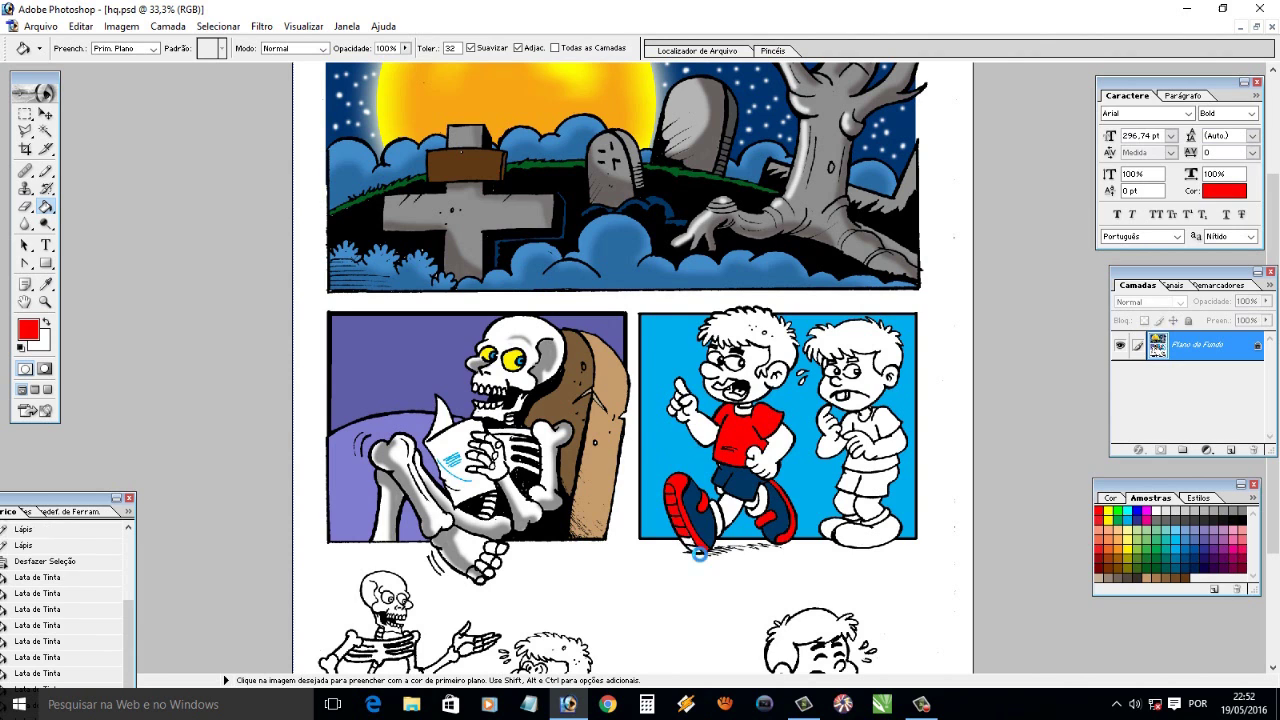
Mix a pinkish skin tone (value 25) in the Color Picker and fill the boy's face
left_click(27, 329)
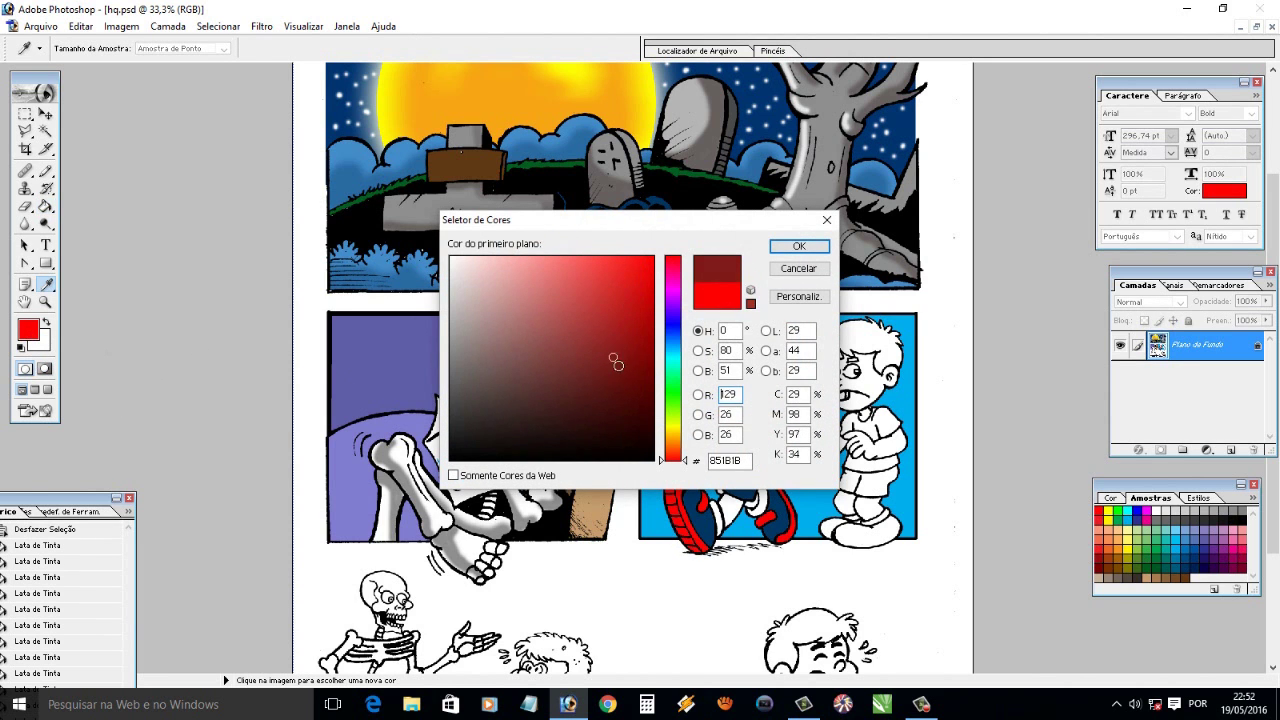
left_click(799, 246)
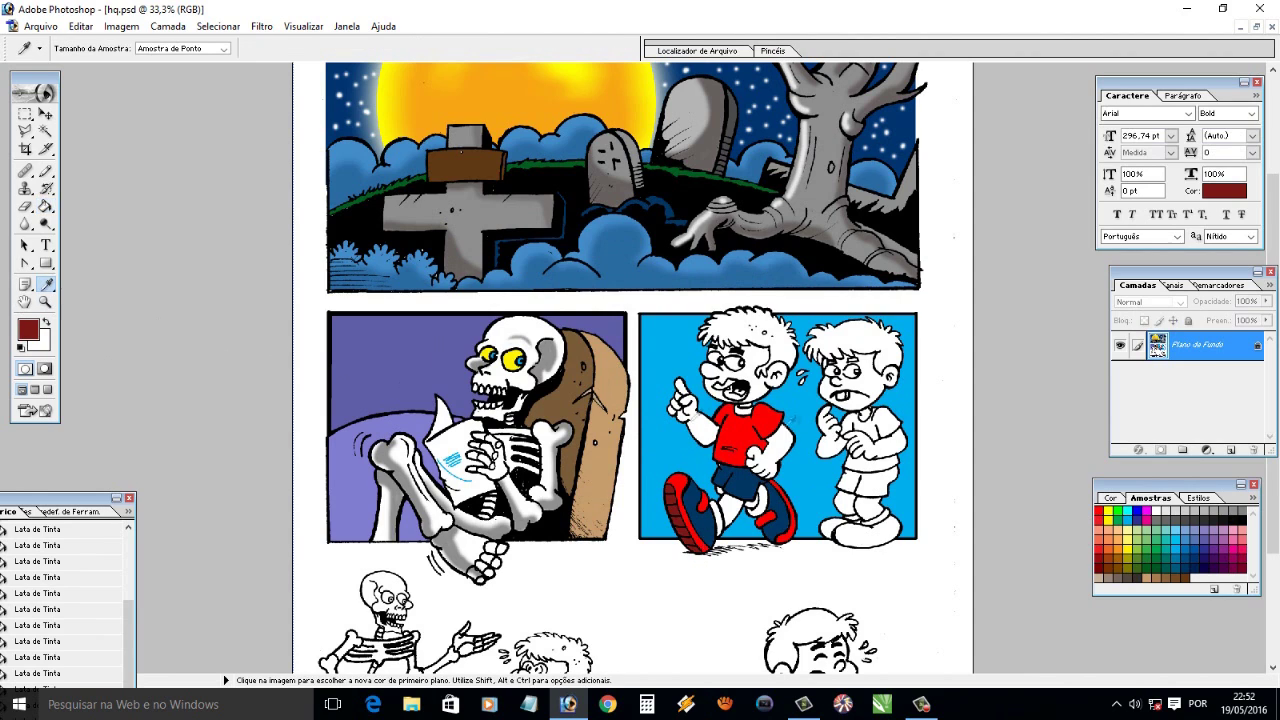
left_click(752, 434, "alt")
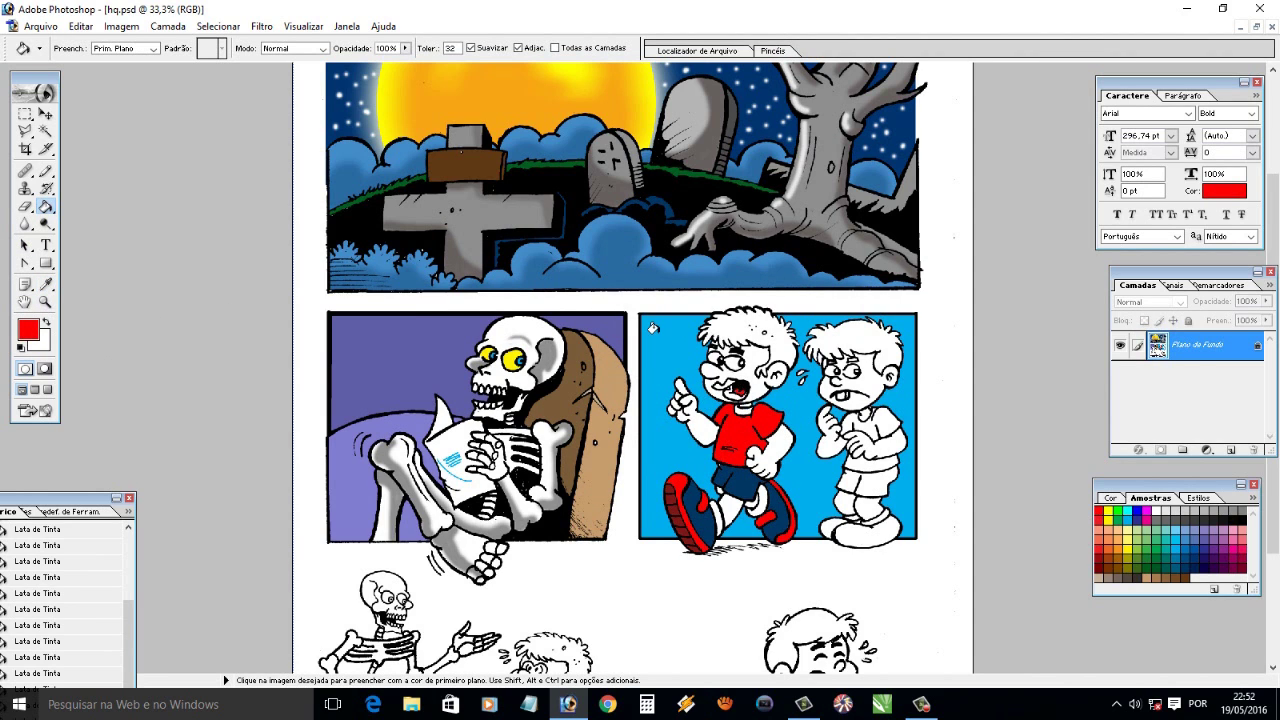
left_click(1163, 583)
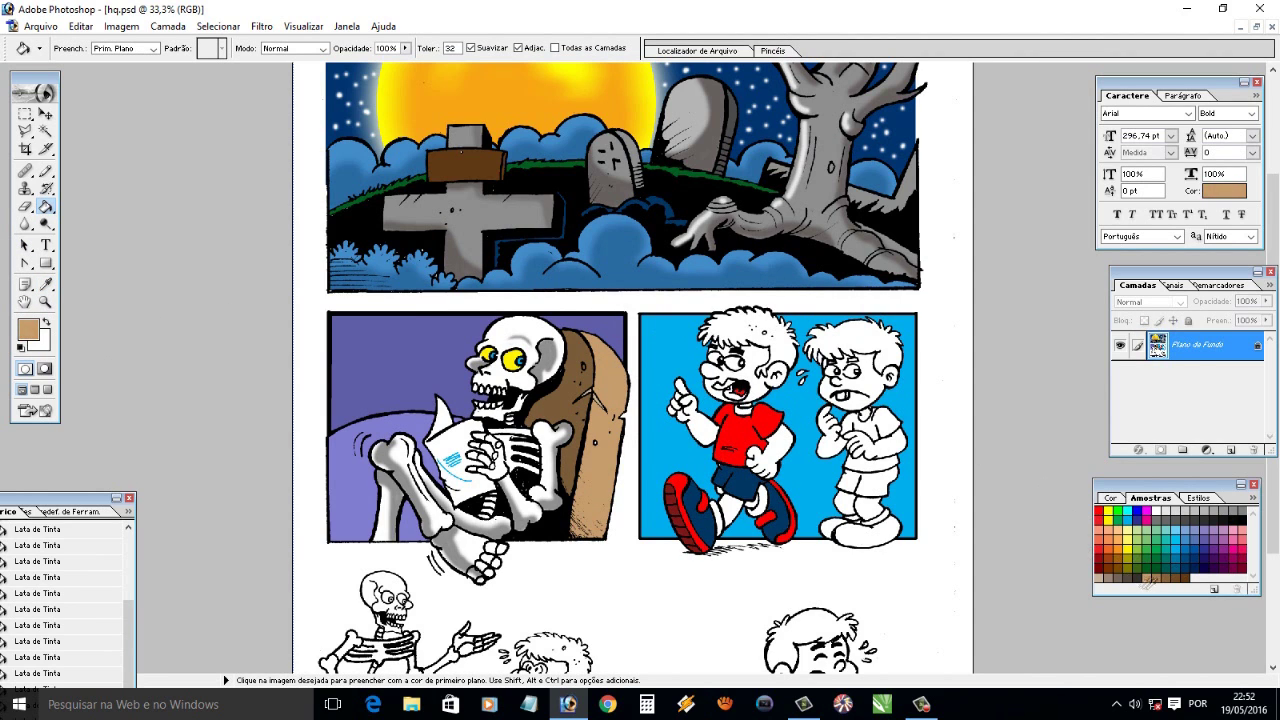
left_click(30, 330)
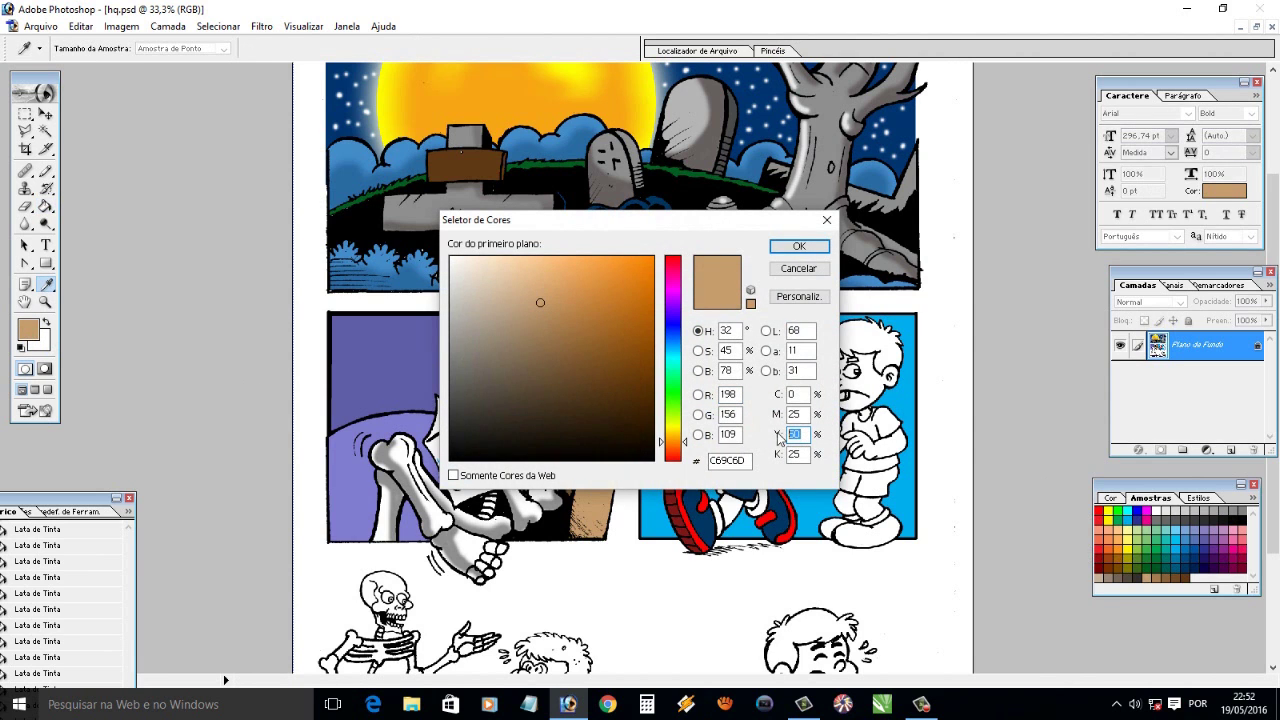
type("25")
left_click(799, 246)
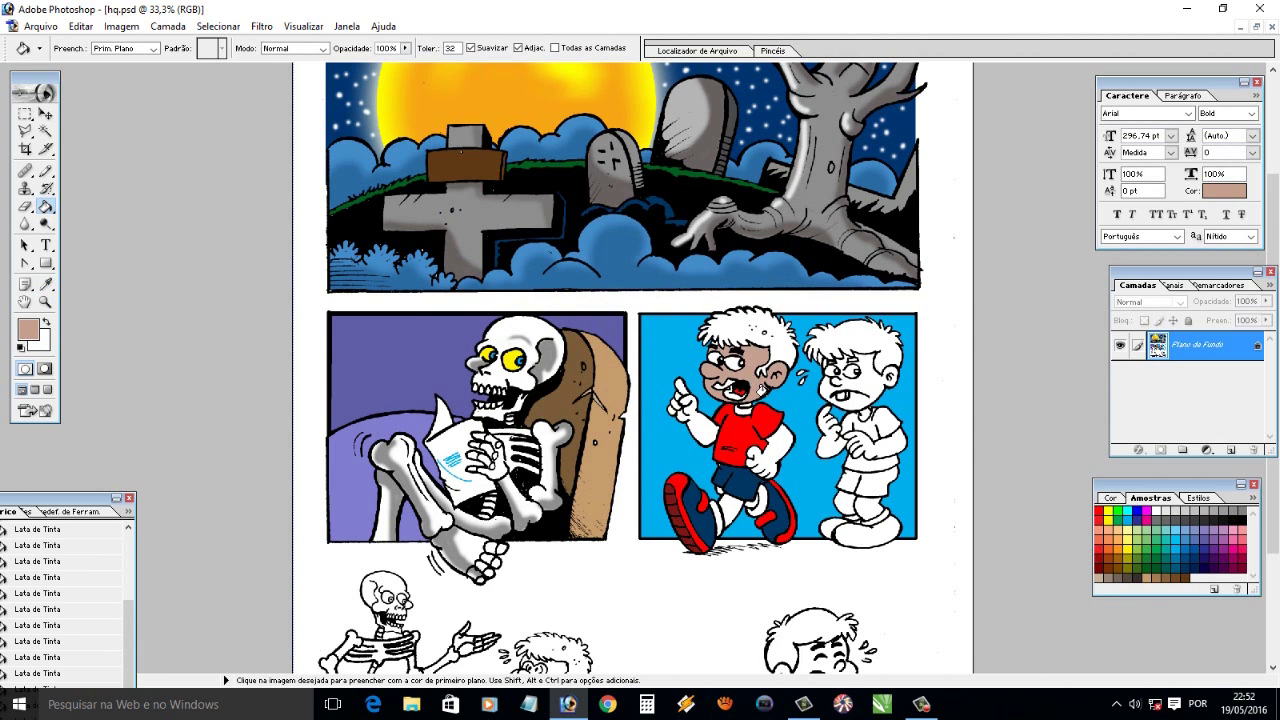
left_click(762, 386)
Recolour the boy's face and both hands a lighter peach, then zoom in on the two-boy panel
left_click(1114, 537)
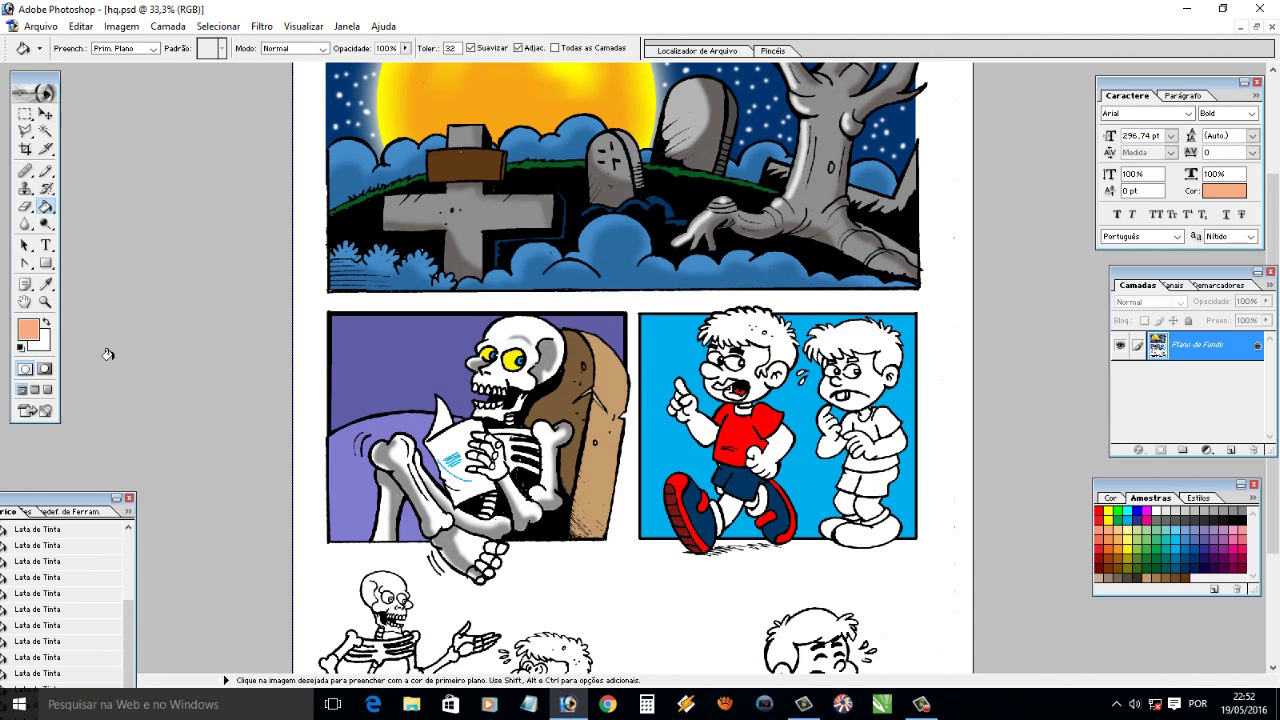
left_click(752, 378)
left_click(779, 456)
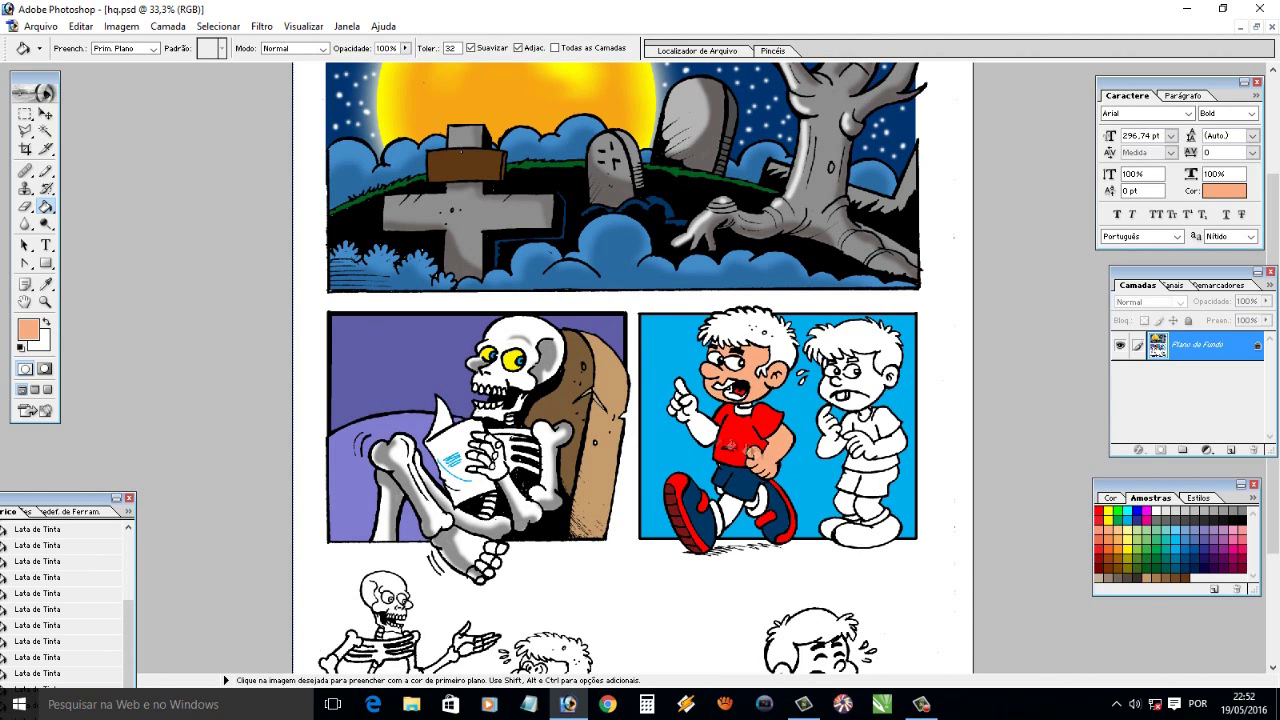
left_click(698, 426)
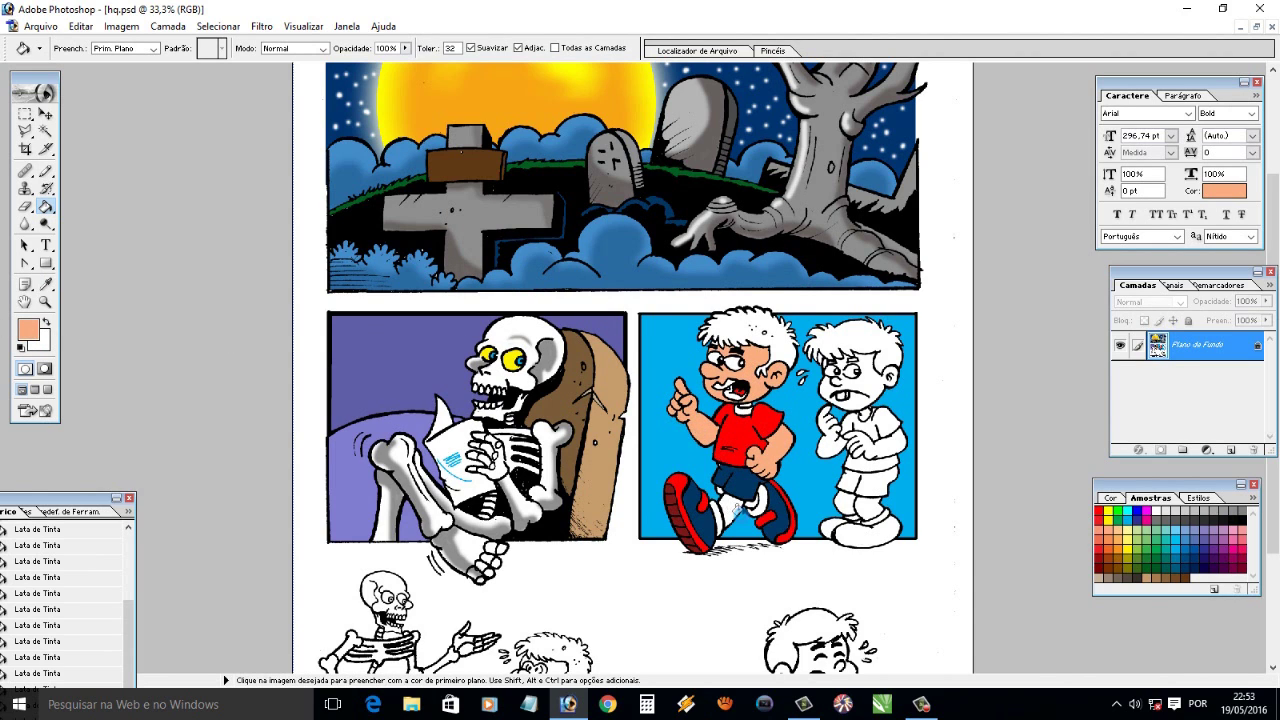
left_click(45, 300)
left_click_drag(630, 292, 977, 580)
left_click(45, 206)
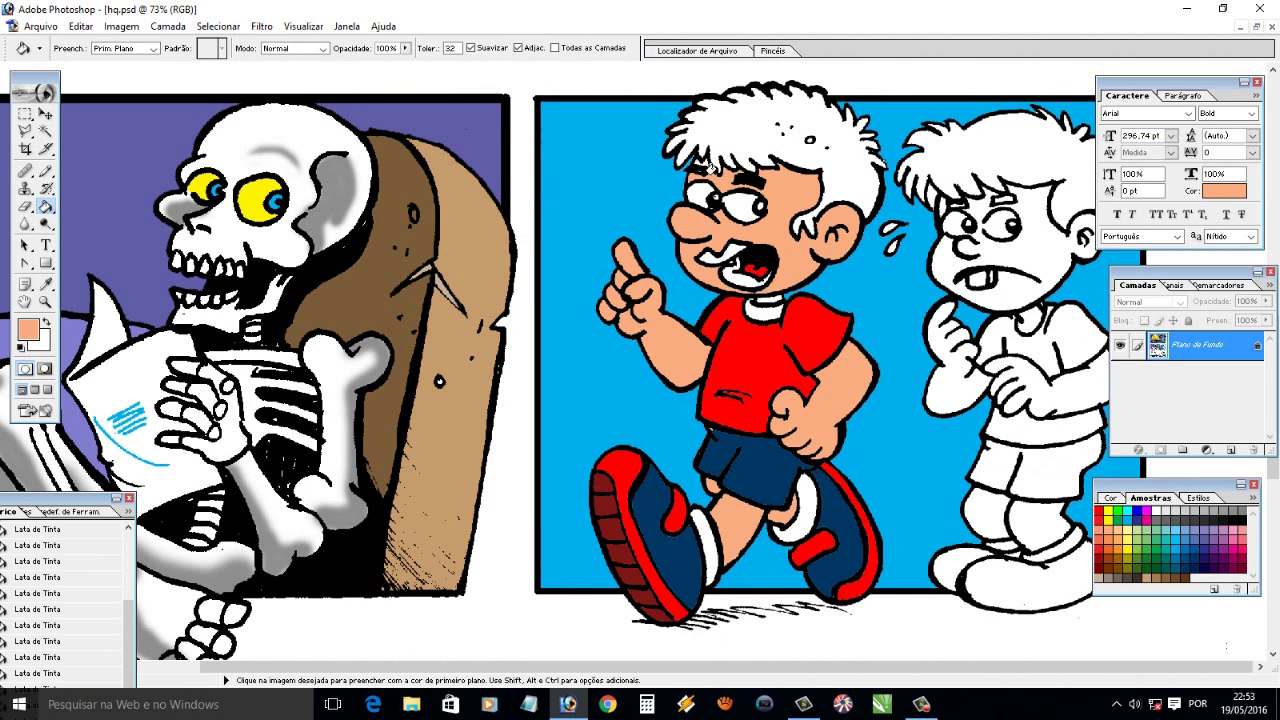
Zoom in on the boy's mouth and fill his upper and lower lips with a darker peach
left_click_drag(705, 230, 835, 340)
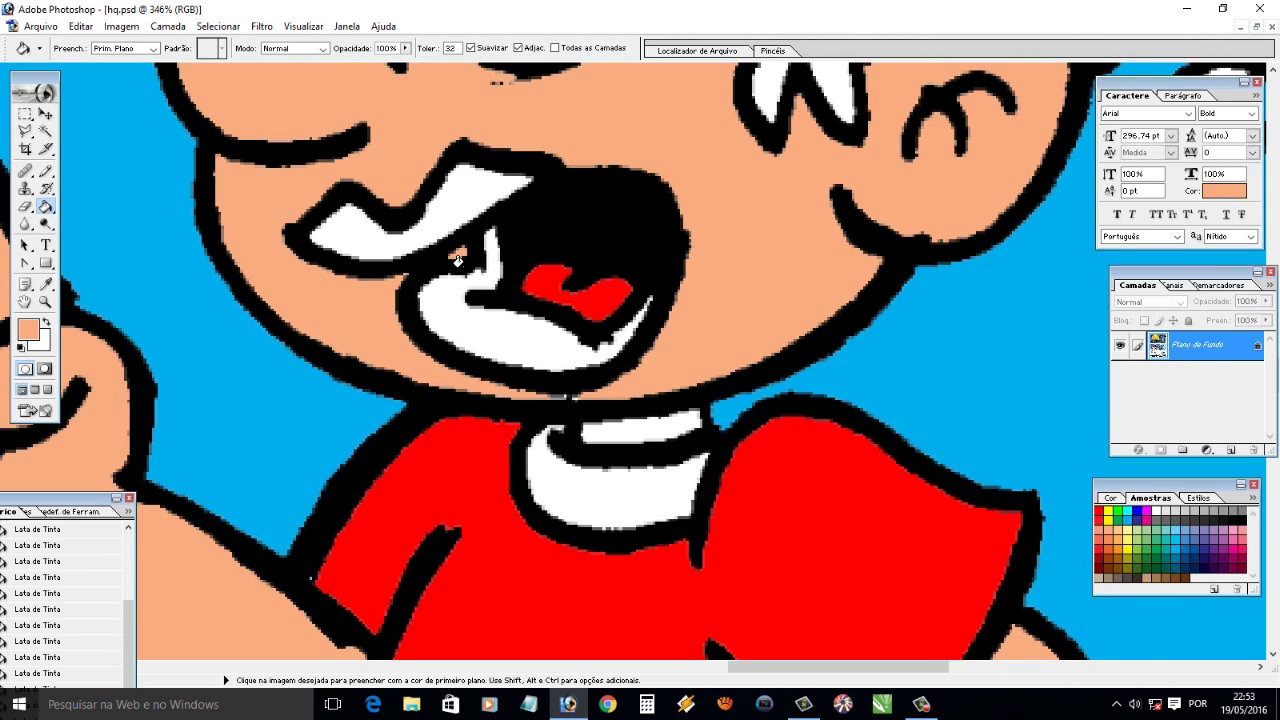
left_click(46, 285)
left_click(28, 328)
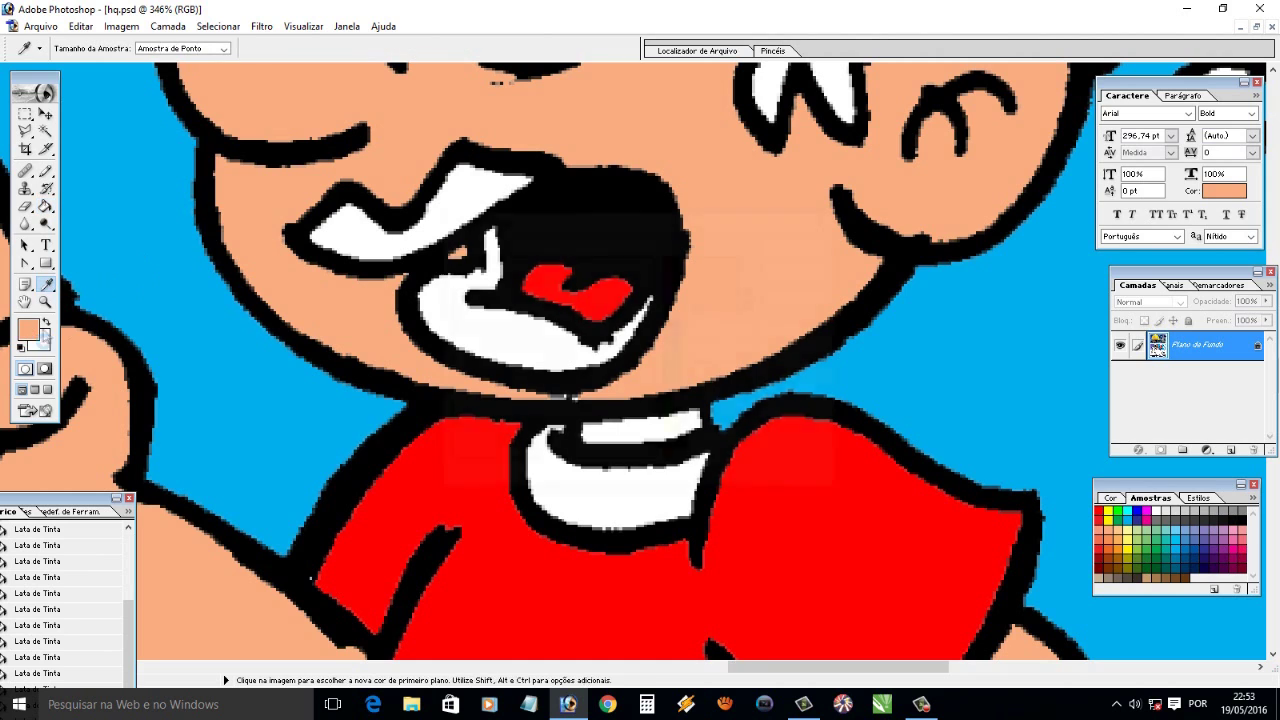
key("Return")
left_click(46, 207)
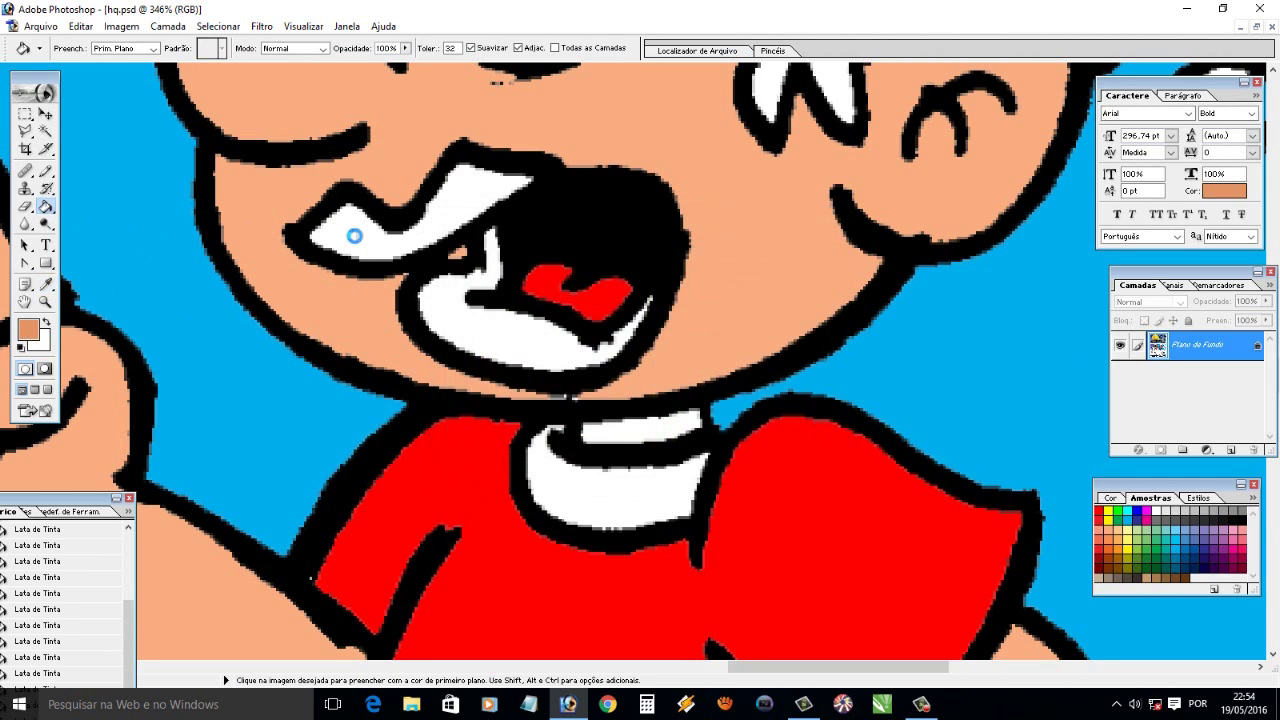
left_click(354, 229)
left_click(476, 328)
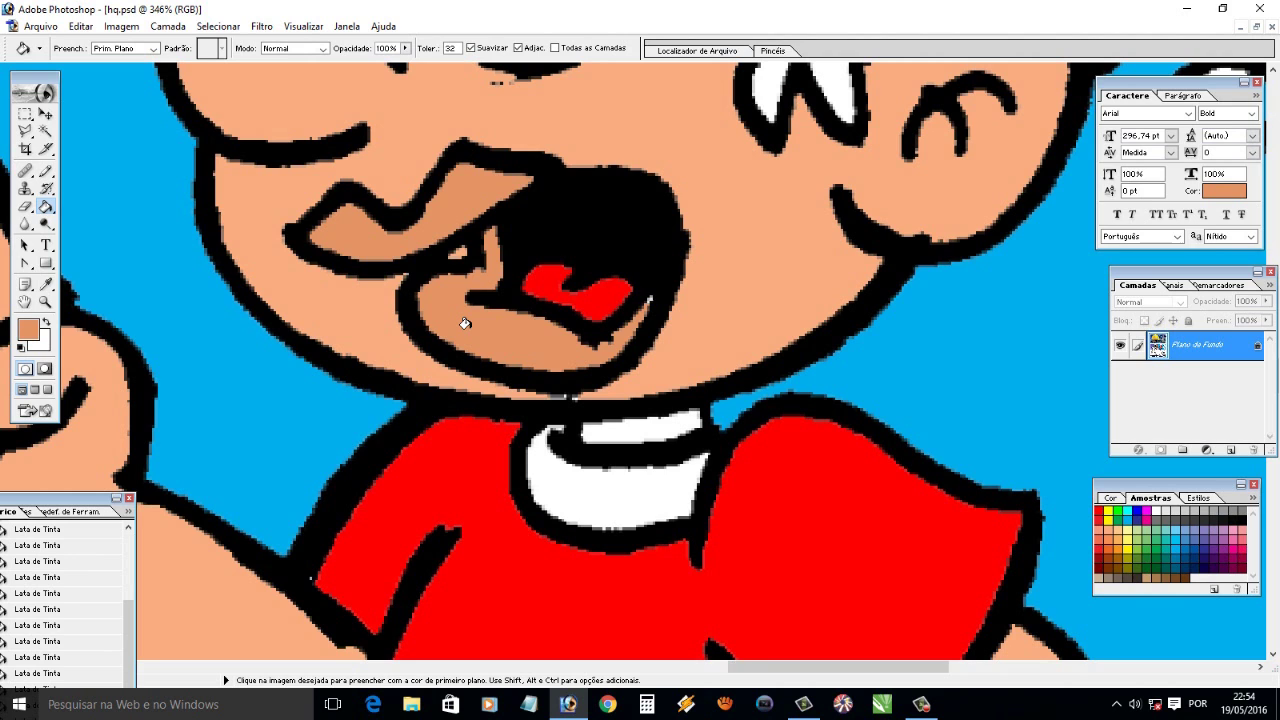
Sample brown from the coffin chair and fill the boy's hair brown, then fit the page in view
key("i")
left_click(255, 260)
left_click(46, 207)
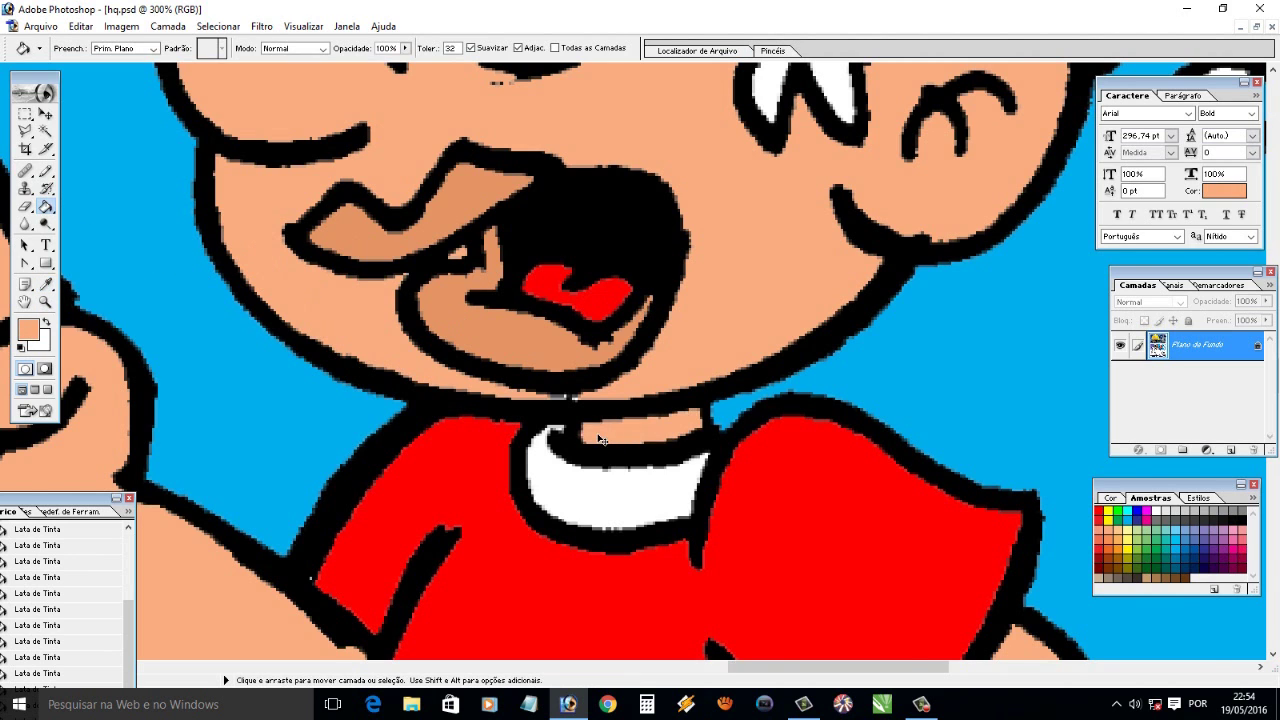
key("ctrl+minus")
key("ctrl+minus")
key("ctrl+minus")
left_click(515, 311, "alt")
left_click(814, 227)
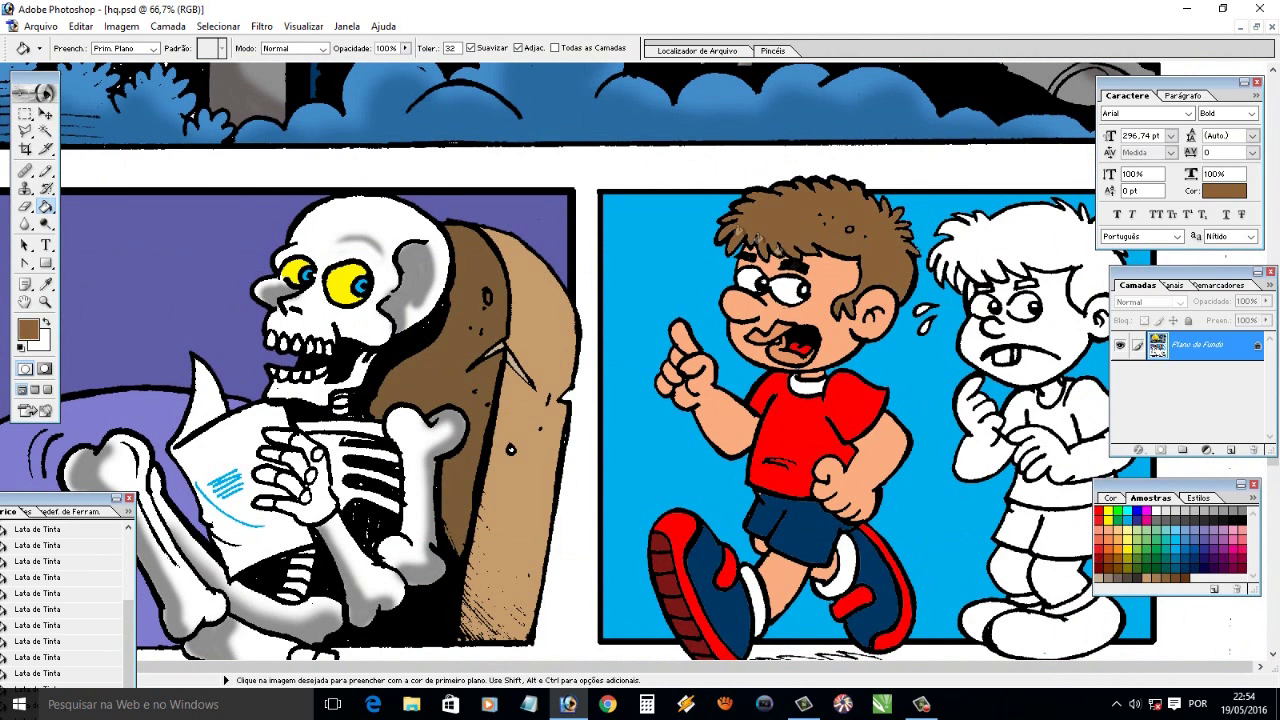
key("z")
key("ctrl+0")
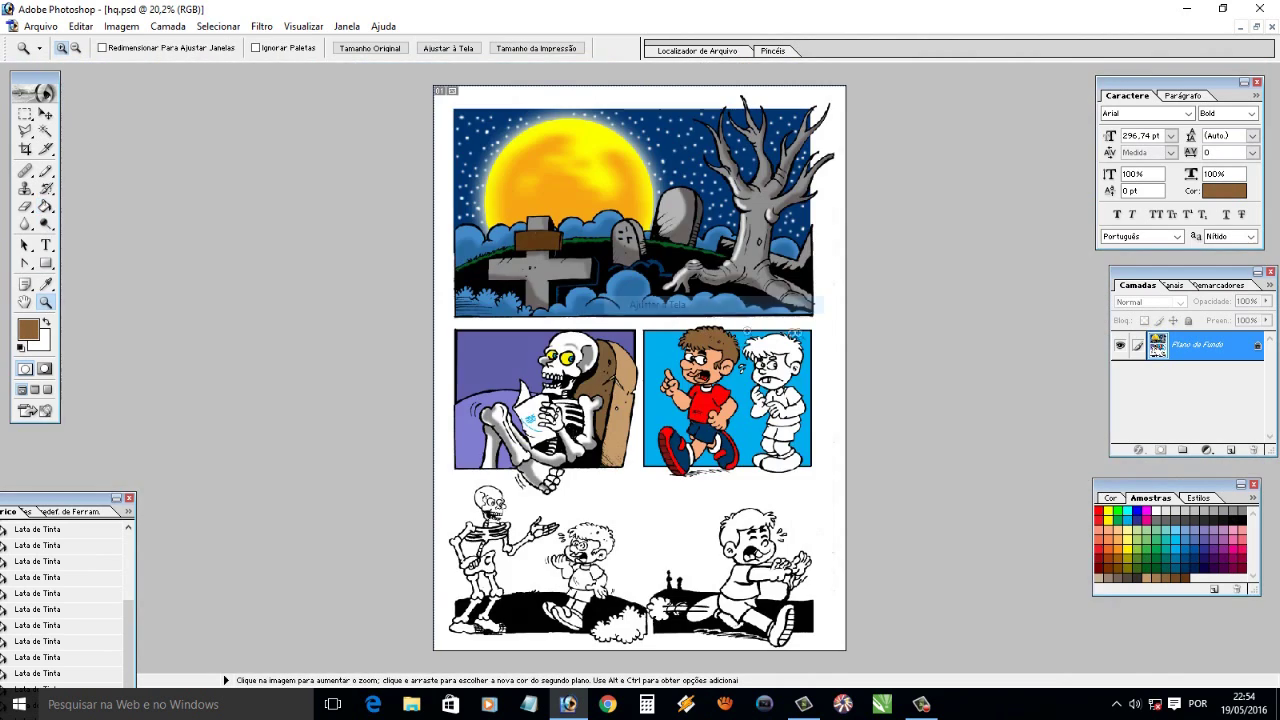
Fill the blond boy's hair yellow and both parts of his shirt dark green
left_click_drag(455, 320, 850, 509)
left_click(1108, 511)
key("g")
left_click(1000, 162)
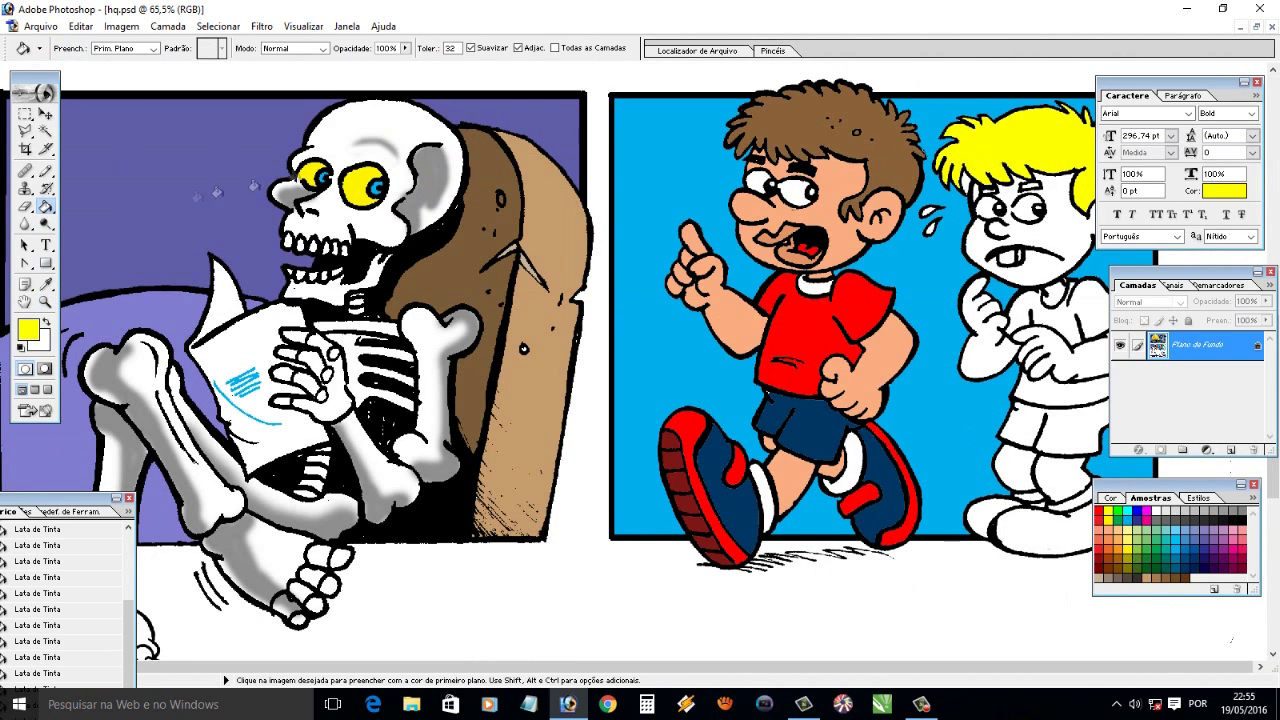
key("i")
left_click(912, 310)
key("g")
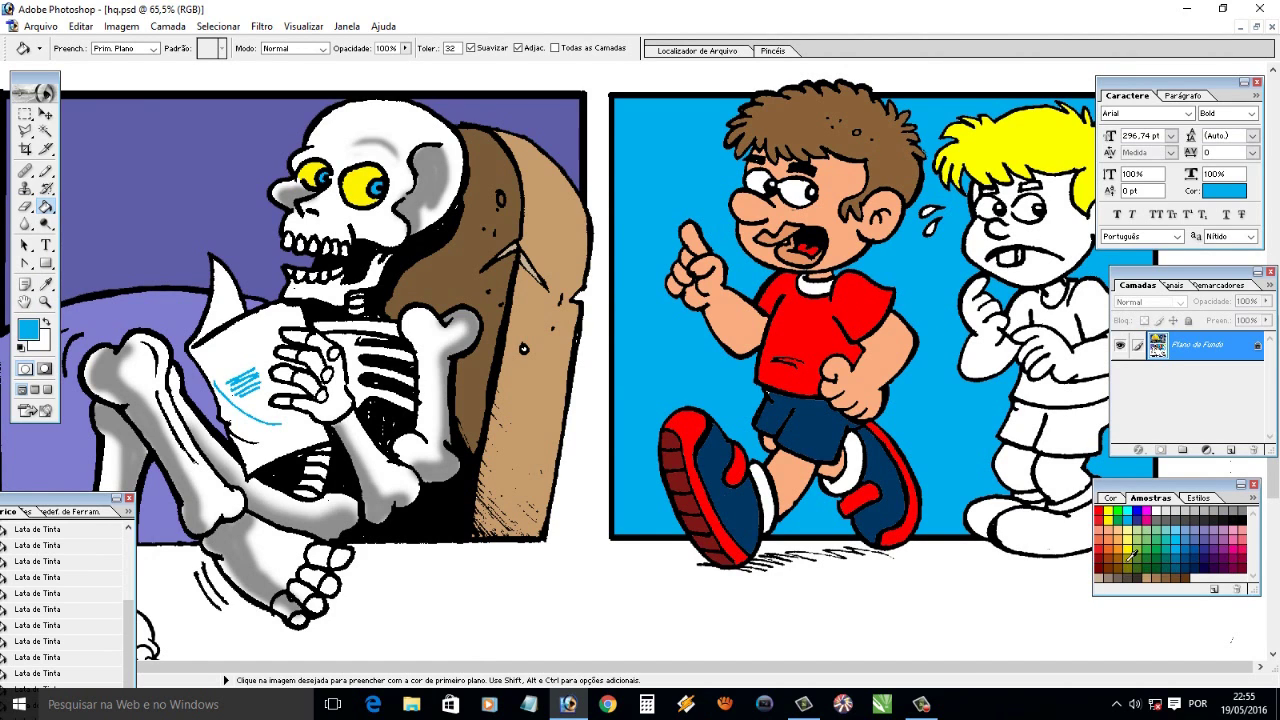
left_click(1150, 565)
left_click(1050, 310)
left_click(1068, 398)
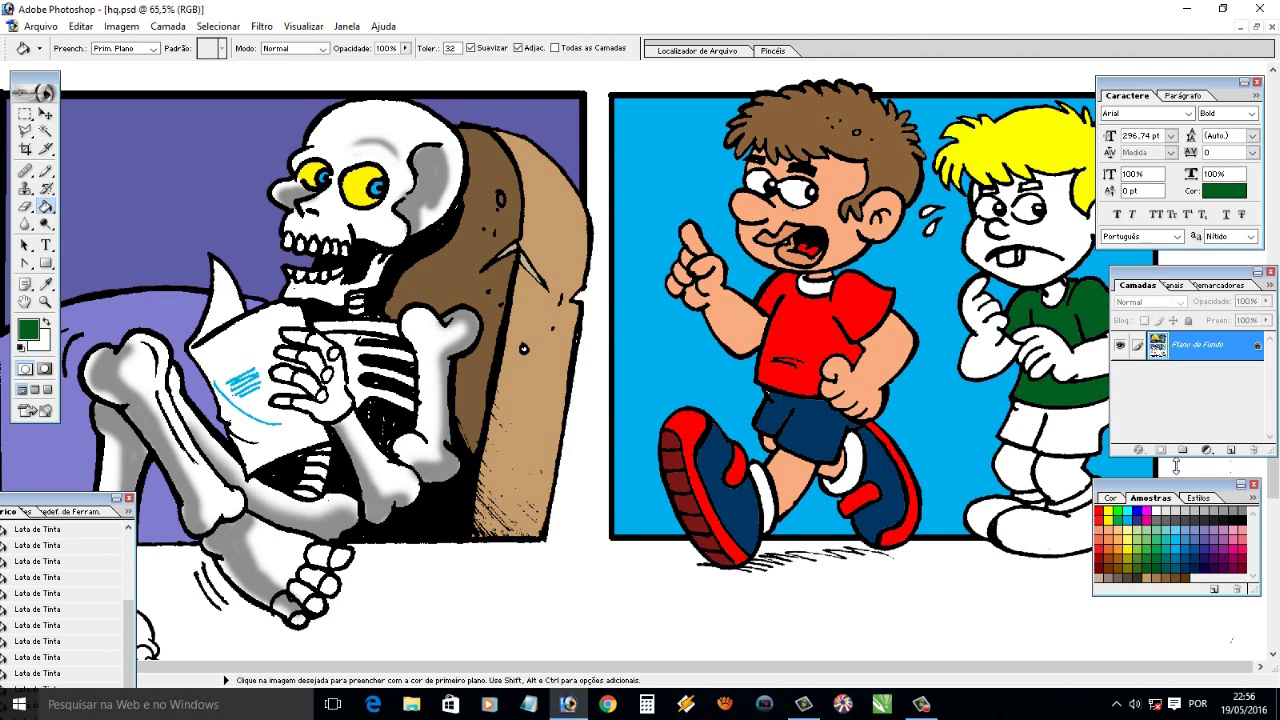
Set the skin colour to magenta 25, yellow 30 and fill the boy's hands and legs
left_click(1112, 532)
left_click(27, 328)
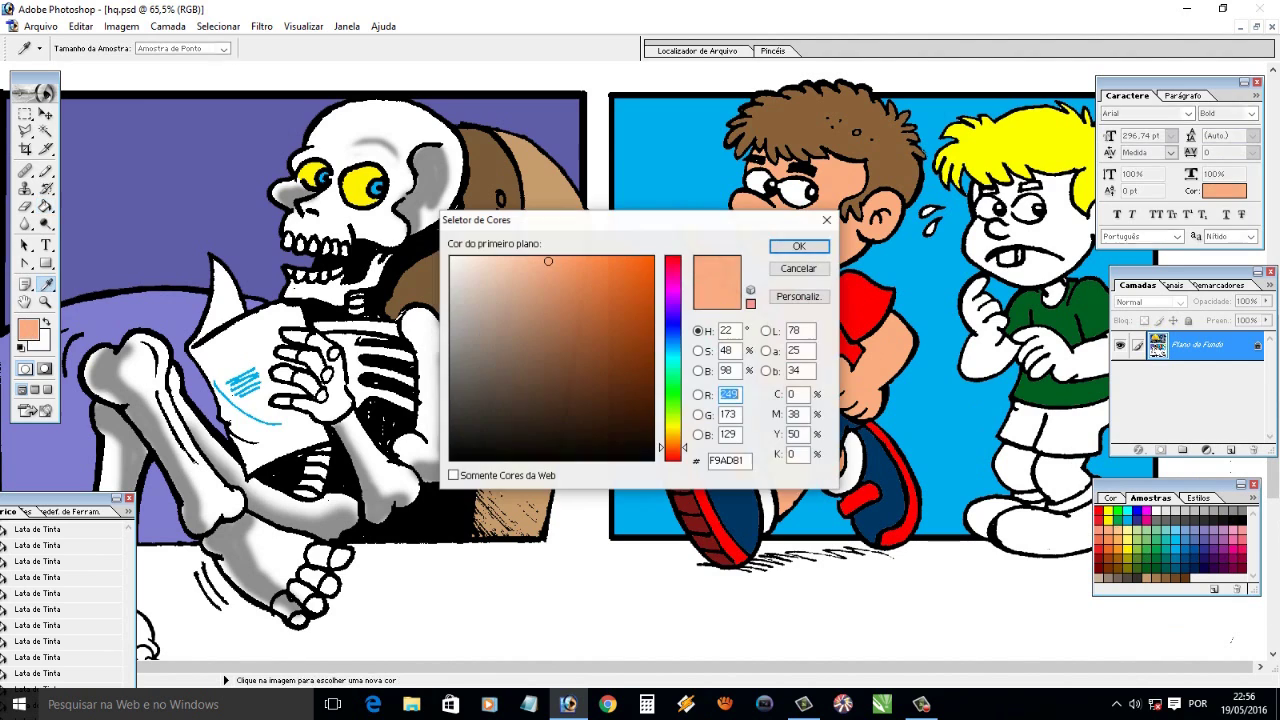
double_click(795, 414)
type("25")
key("Tab")
type("30")
key("Return")
key("g")
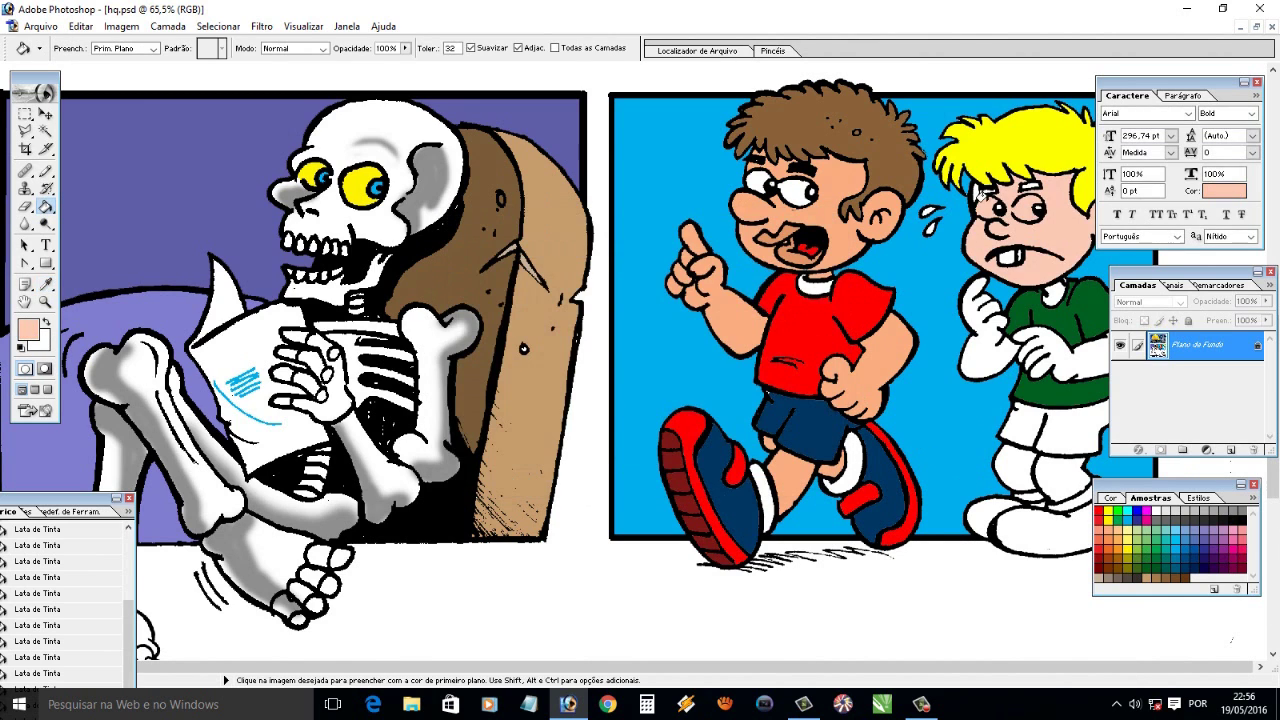
left_click(985, 320)
left_click(1060, 350)
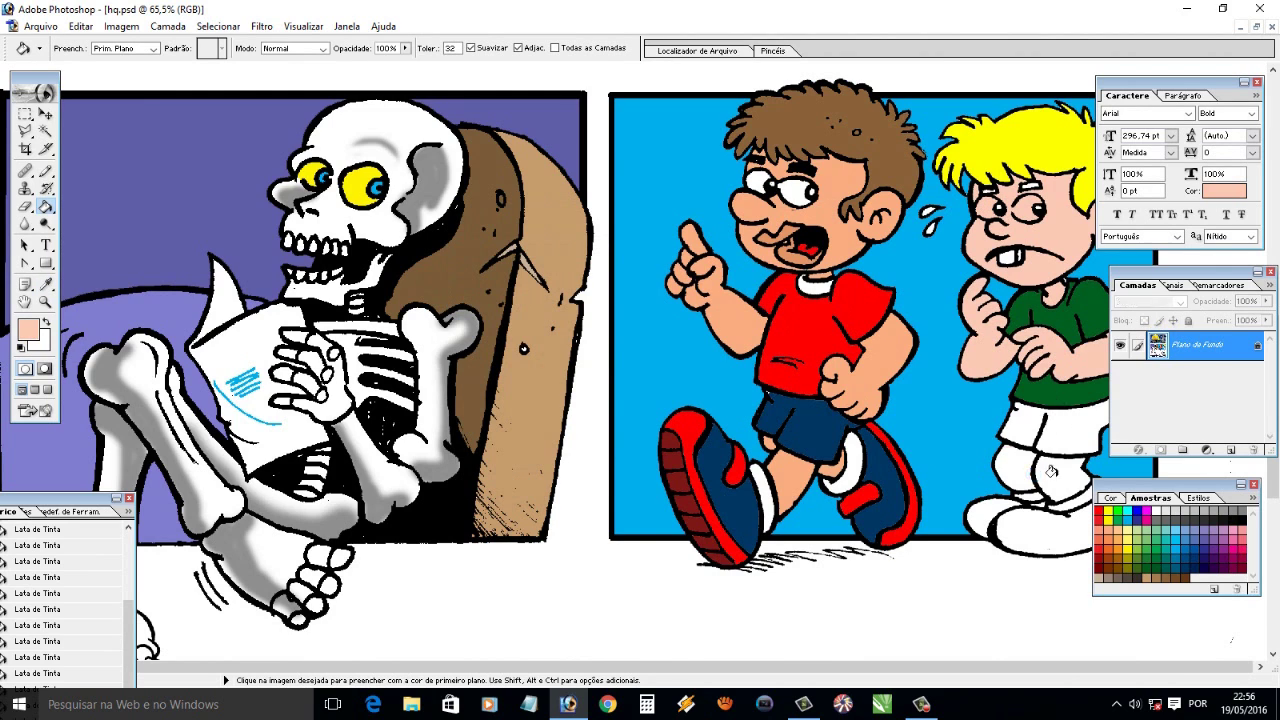
left_click(1035, 475)
Fill the blond boy's shorts orange and both shoes brown, then zoom in on his face
left_click(1173, 557)
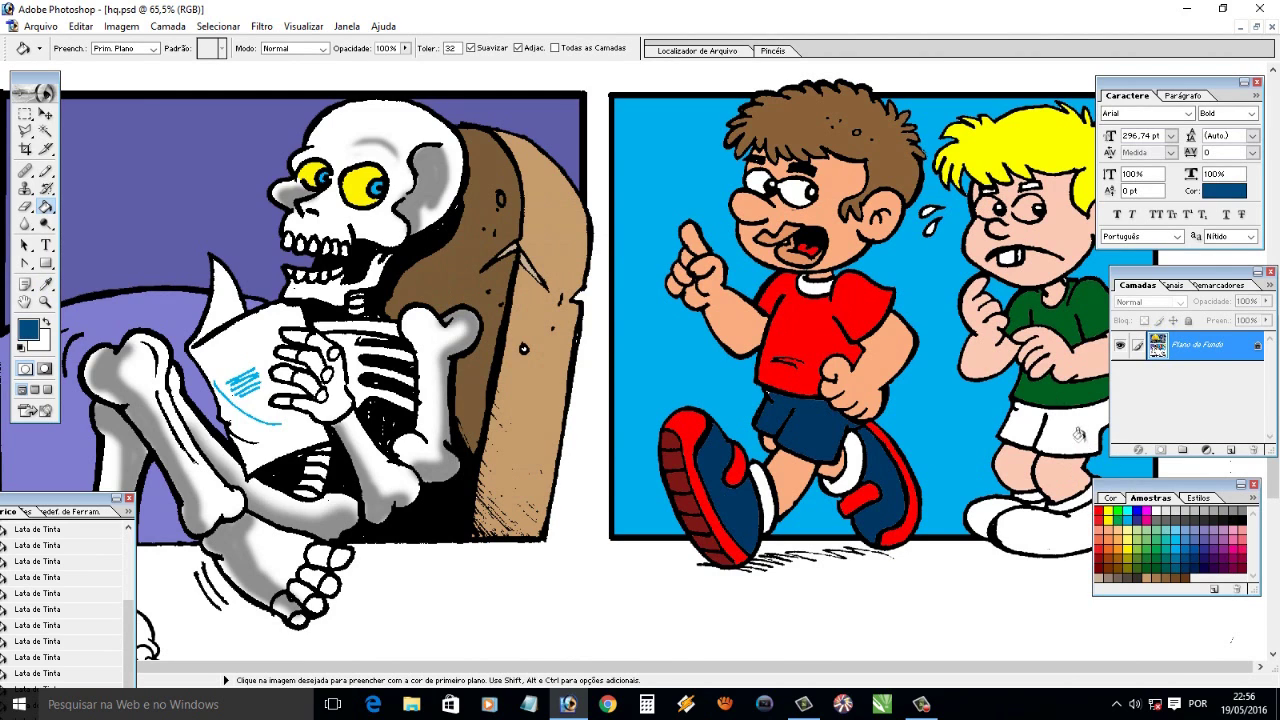
left_click(1110, 553)
left_click(1062, 439)
left_click(1115, 570)
left_click(1050, 530)
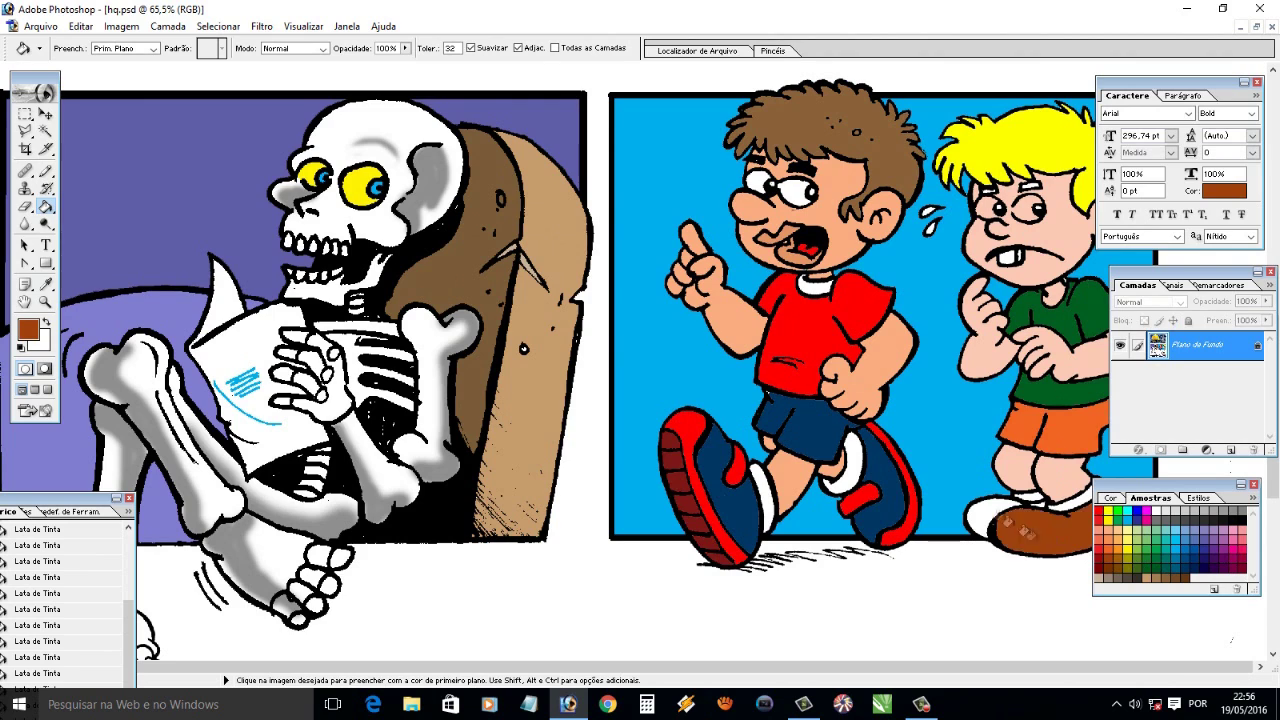
left_click(990, 518)
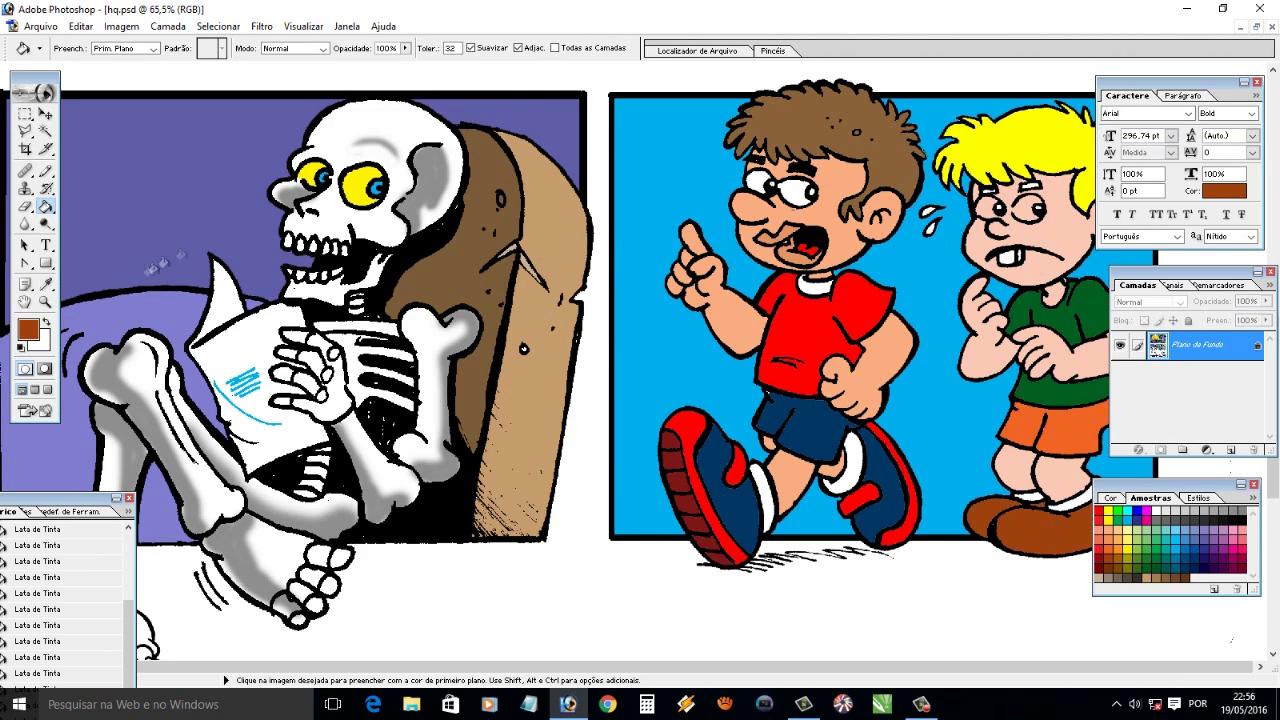
left_click(958, 208, "alt")
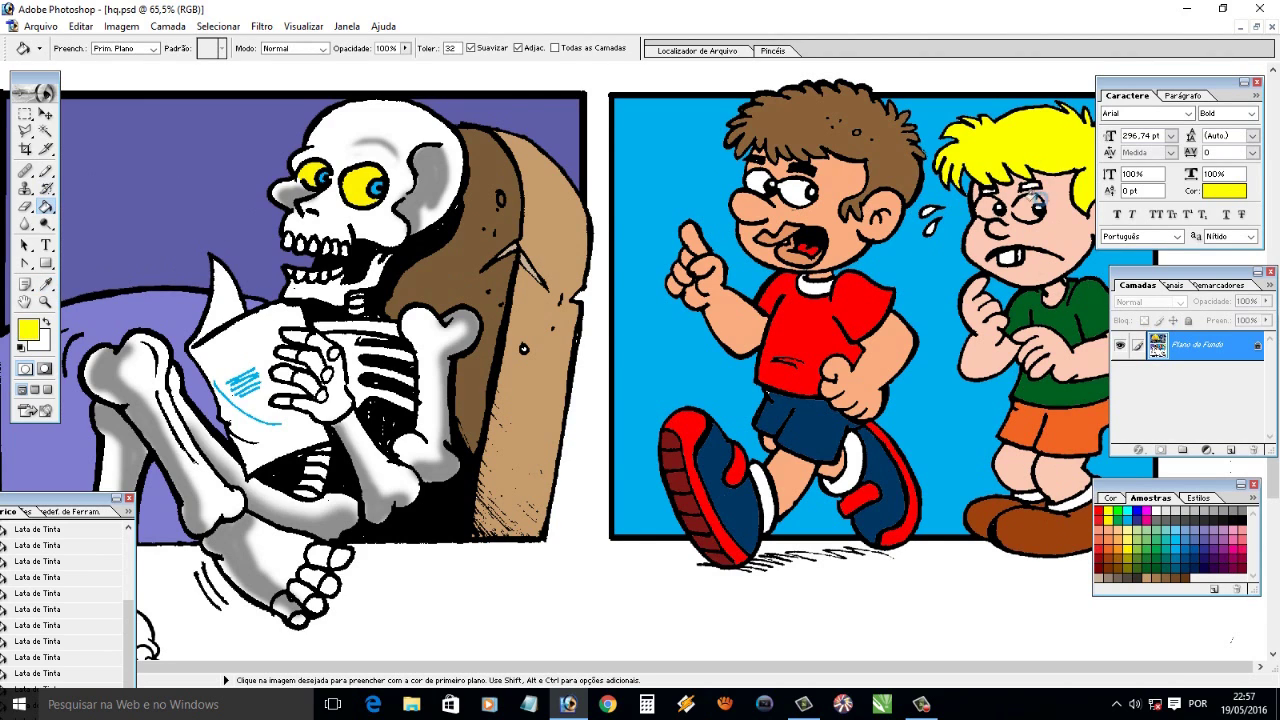
key("z")
left_click_drag(995, 170, 1090, 305)
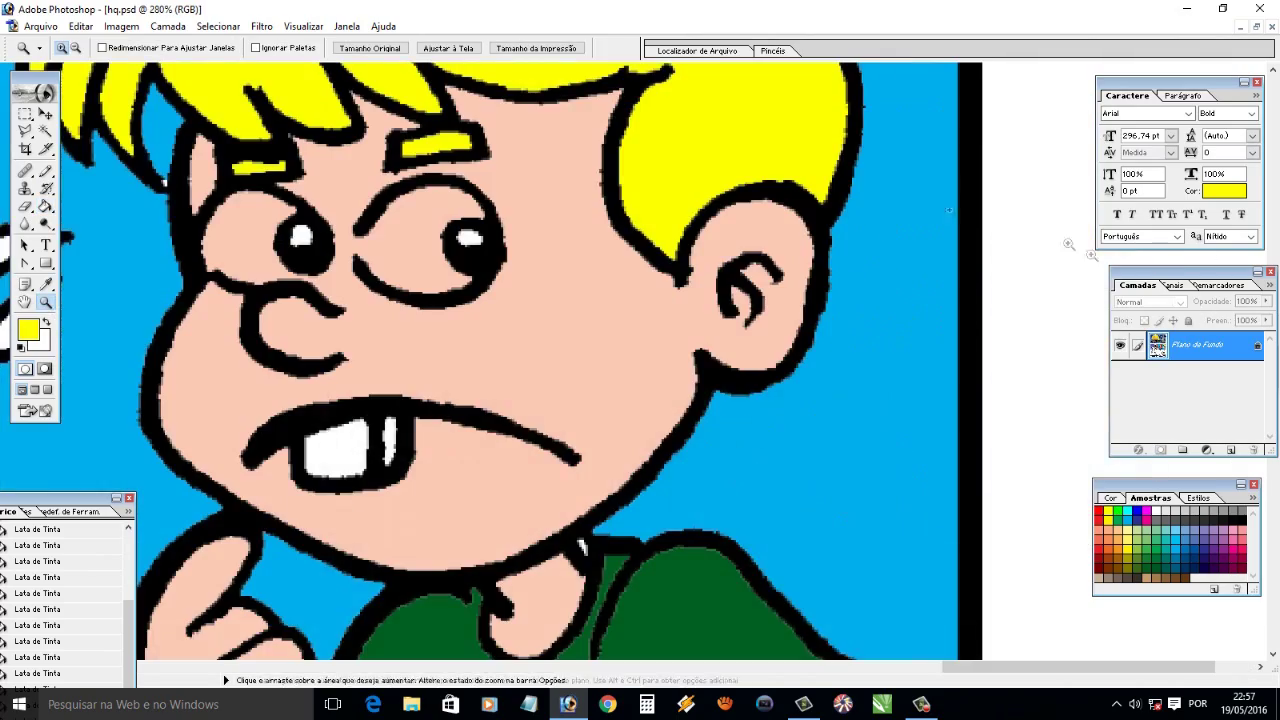
Brush white over the blond boy's left eye where skin colour had spilled in
key("w")
key("b")
left_click(400, 251)
key("ctrl+z")
left_click(470, 238, "alt")
mouse_move(385, 255)
left_mouse_down()
mouse_move(471, 211)
mouse_move(423, 214)
mouse_move(430, 240)
mouse_move(414, 265)
mouse_move(408, 238)
left_mouse_up()
mouse_move(280, 205)
left_mouse_down()
mouse_move(234, 206)
mouse_move(225, 262)
mouse_move(251, 241)
mouse_move(235, 248)
left_mouse_up()
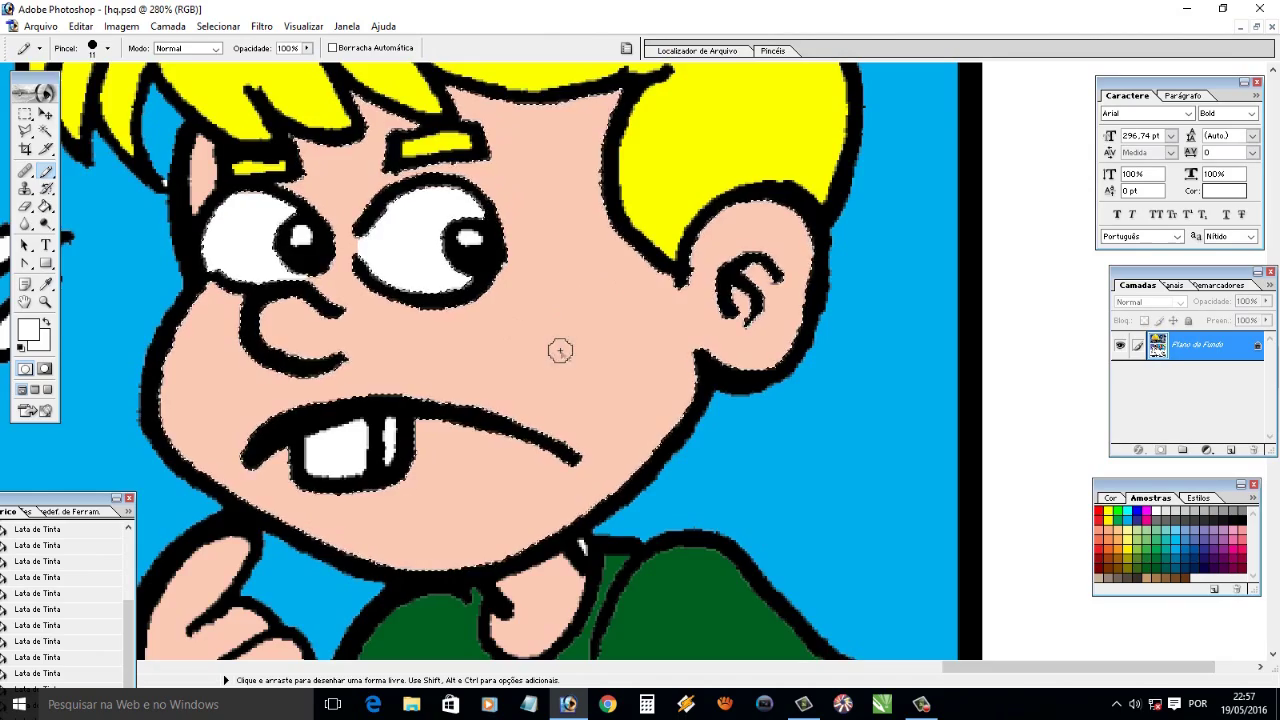
Zoom back out to 25% and sample yellow from the blond boy's hair
key("ctrl+0")
left_click(44, 131)
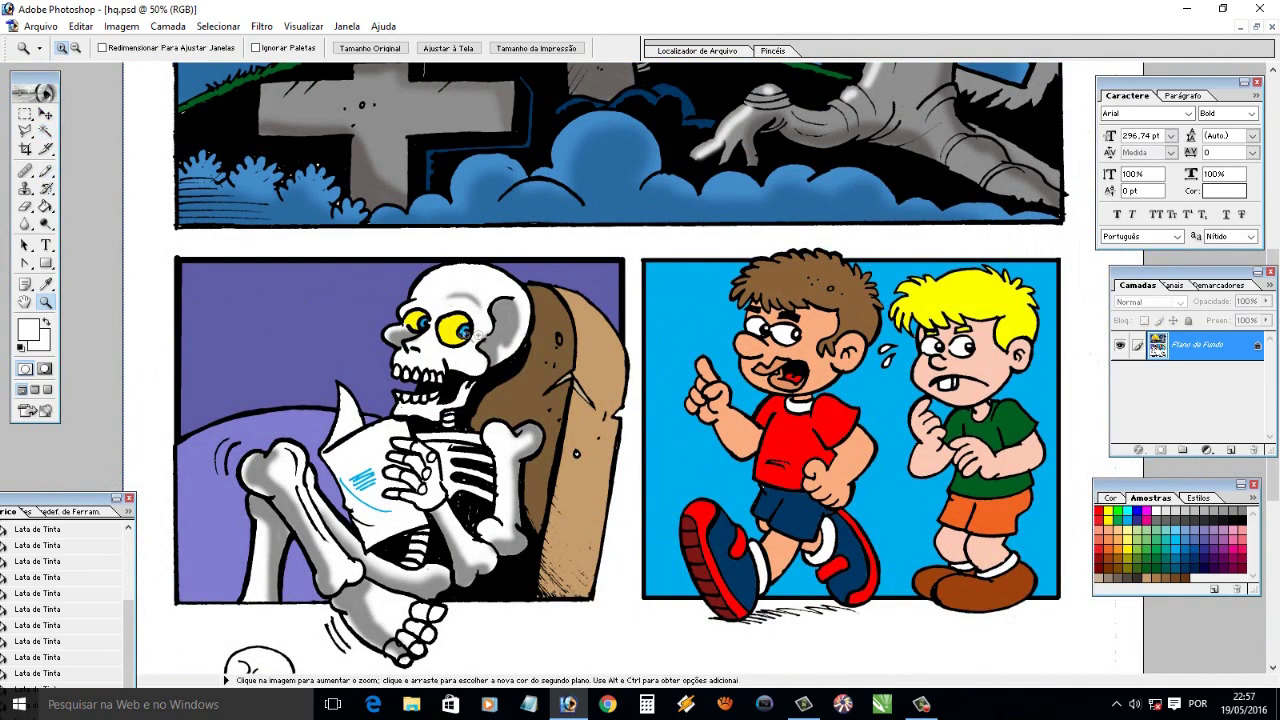
left_click(783, 423, "alt")
left_click(740, 400, "alt")
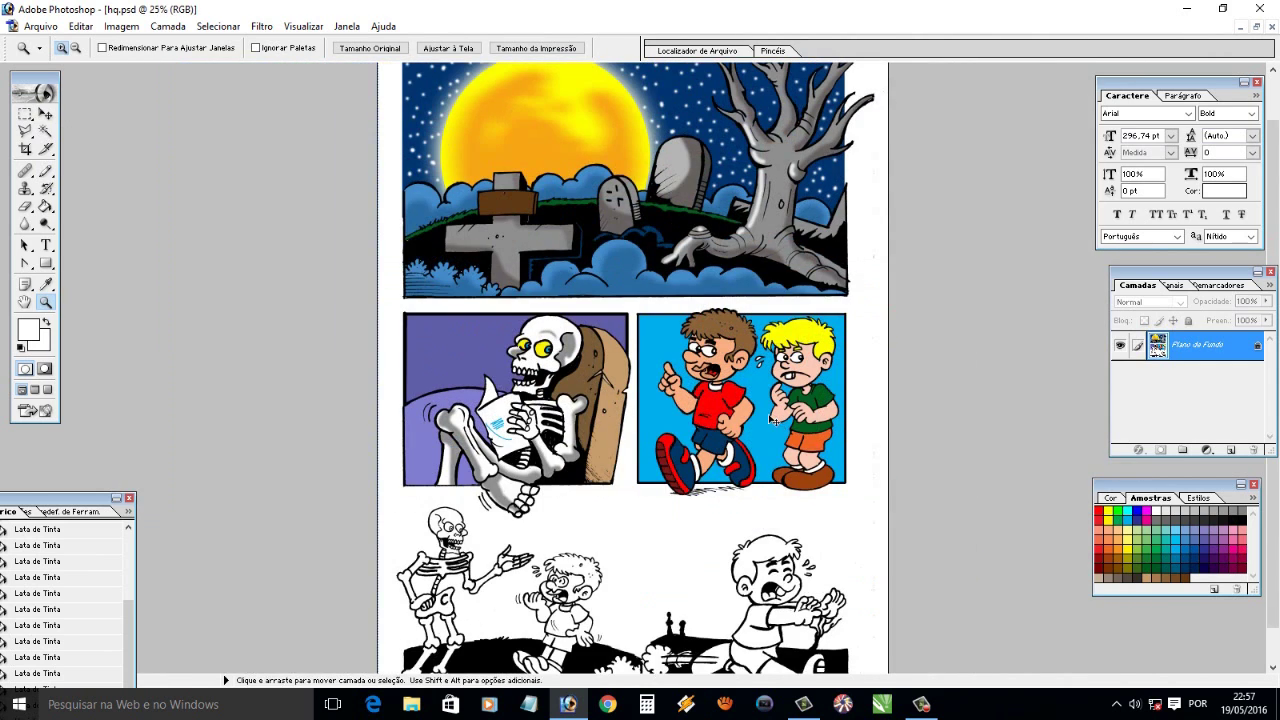
scroll(680, 366, "down", 1)
key("i")
left_click(810, 305)
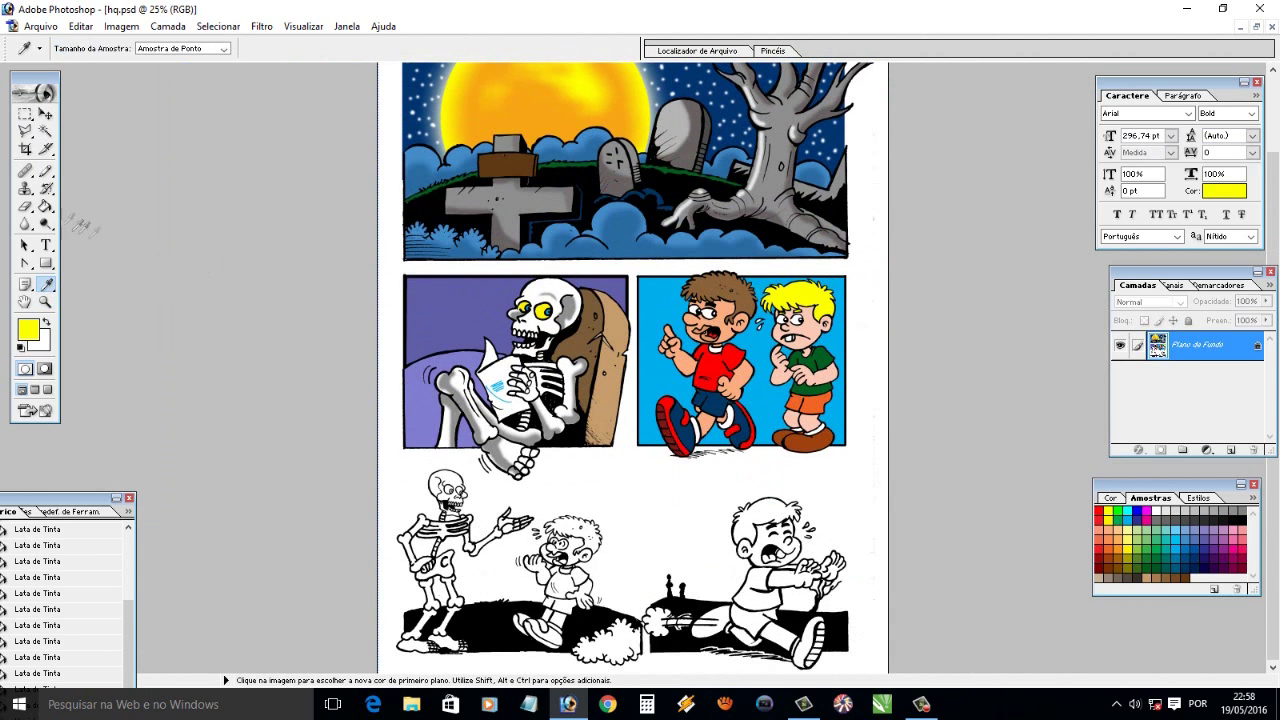
Fill the lower-right boy's hair yellow and his face with the sampled skin tone
key("g")
left_click(767, 517)
left_click(1099, 511)
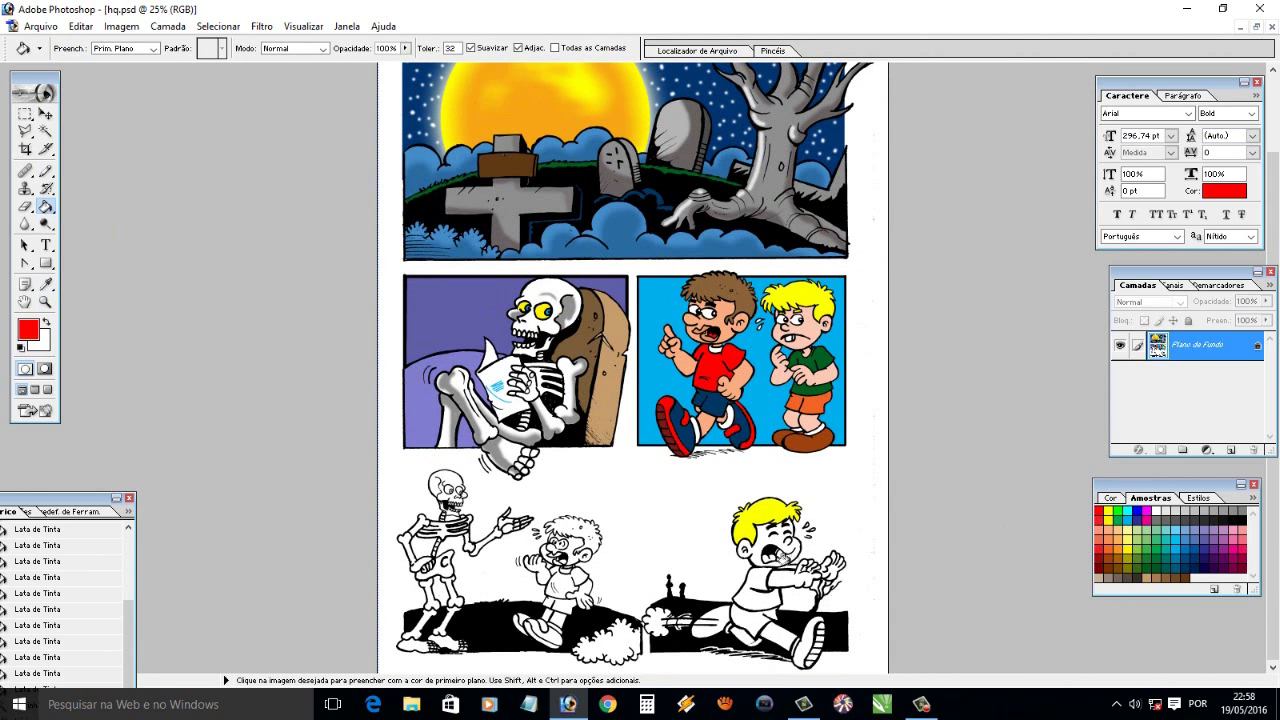
key("i")
left_click(815, 348)
key("g")
left_click(769, 541)
left_click(790, 575)
left_click(835, 570)
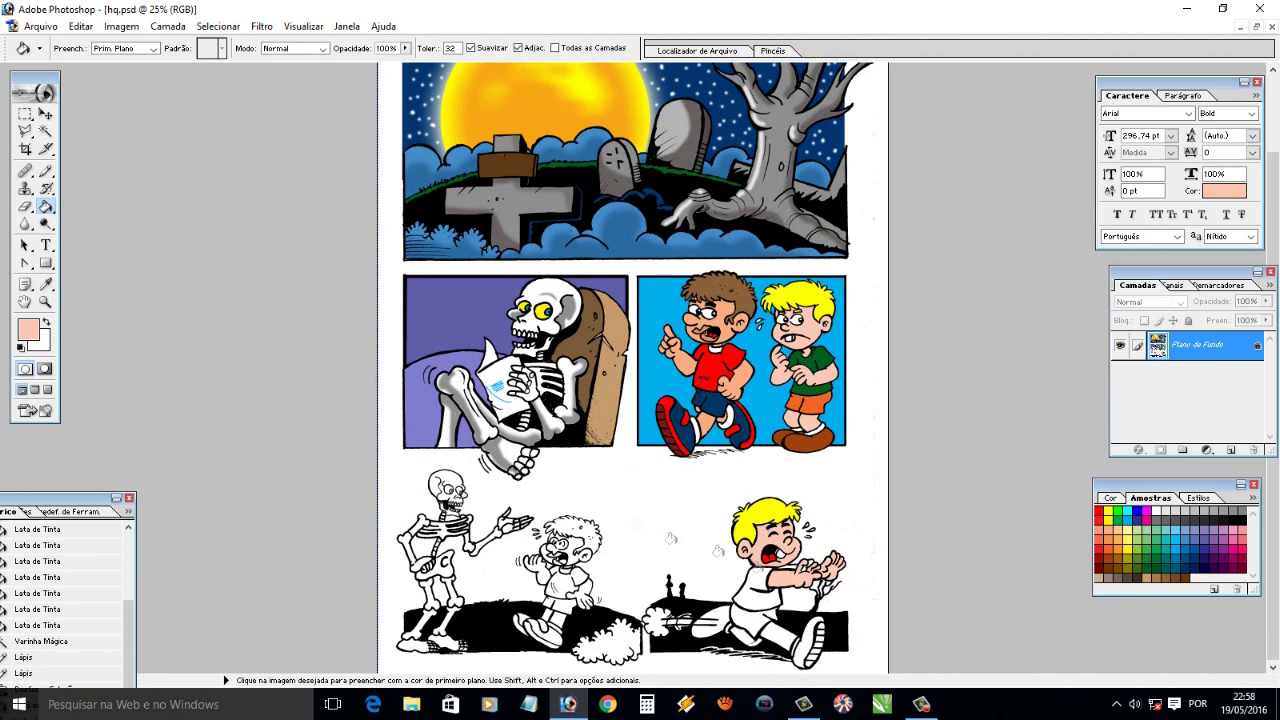
Fill the boy's hands, arm, shin and knee with the skin tone
key("z")
left_click_drag(620, 530, 780, 640)
key("g")
left_click(1008, 296)
left_click(965, 318)
left_click(925, 545)
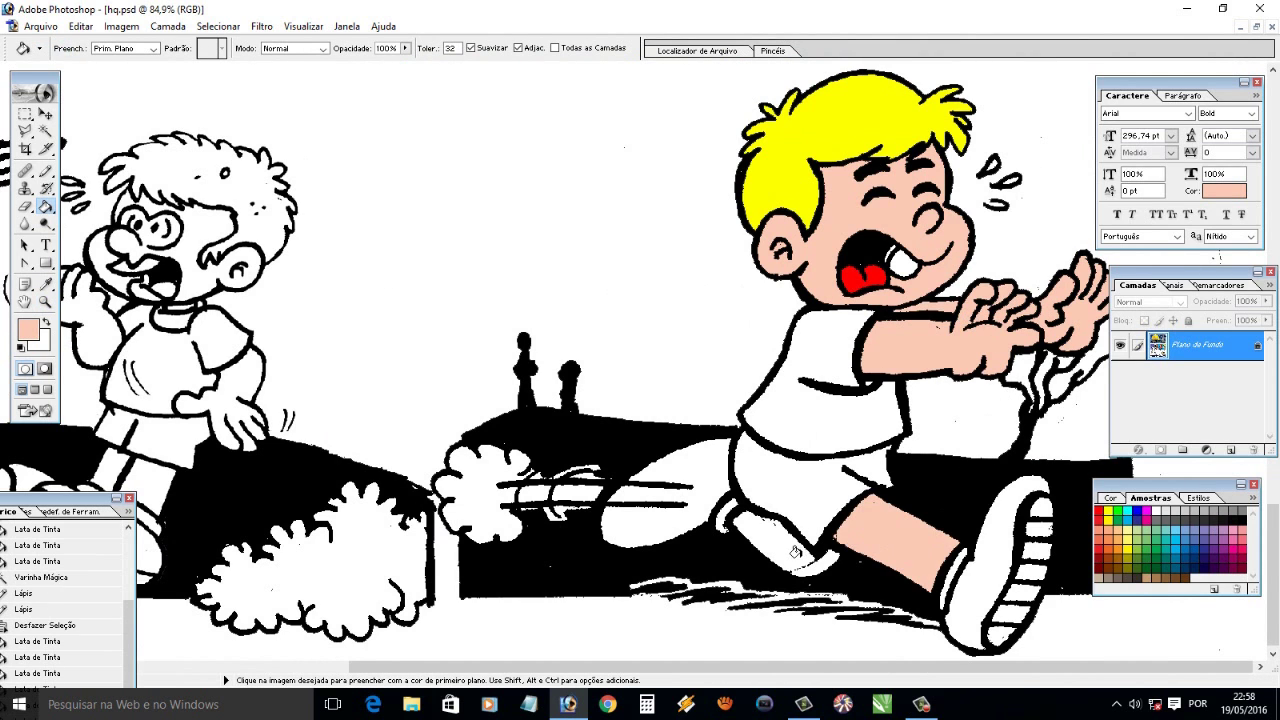
left_click(795, 552)
Brush over the black specks on the boy's shin and near the knee
key("z")
left_click_drag(815, 493, 960, 617)
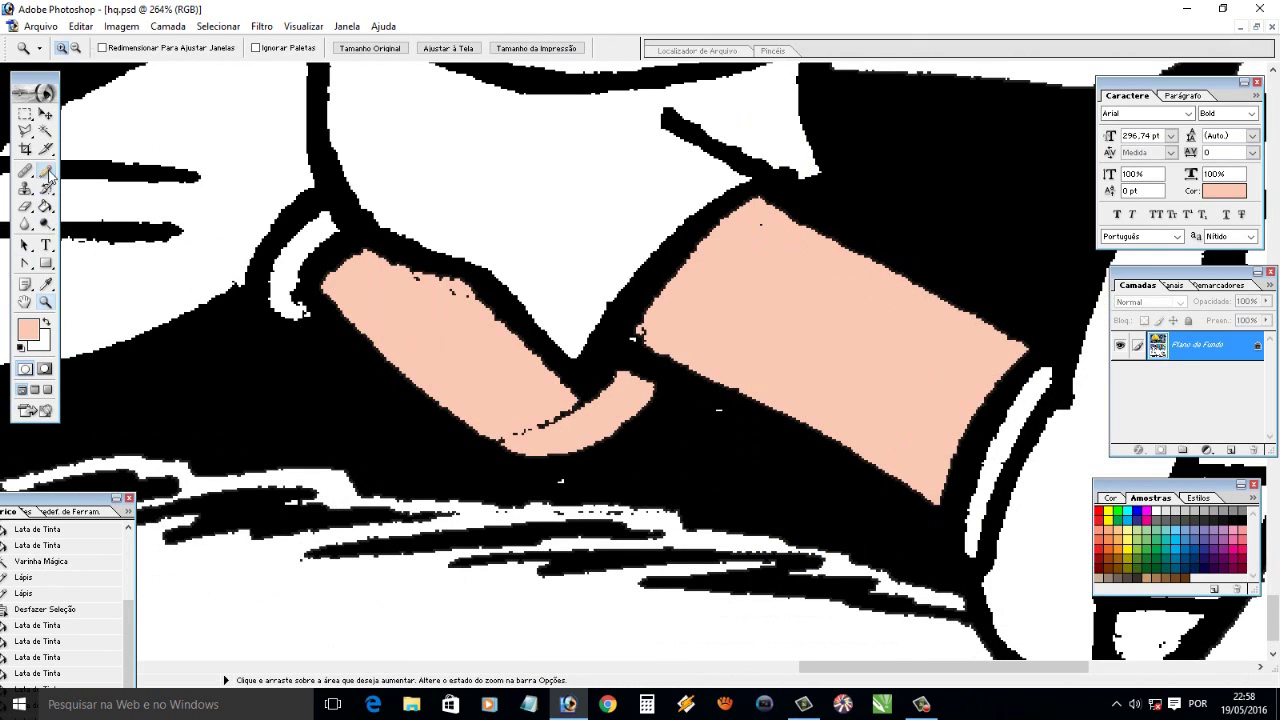
key("b")
left_click_drag(500, 432, 585, 400)
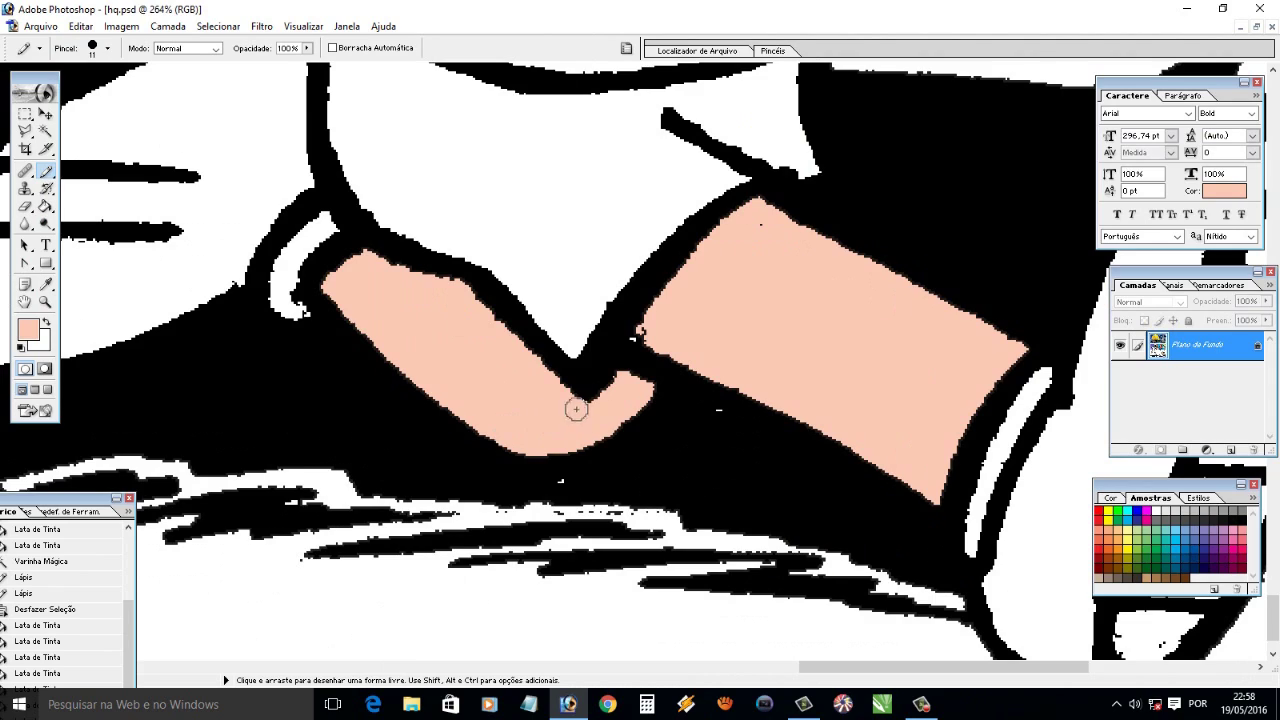
left_click(645, 335)
scroll(829, 338, "up", 5)
scroll(900, 290, "up", 5)
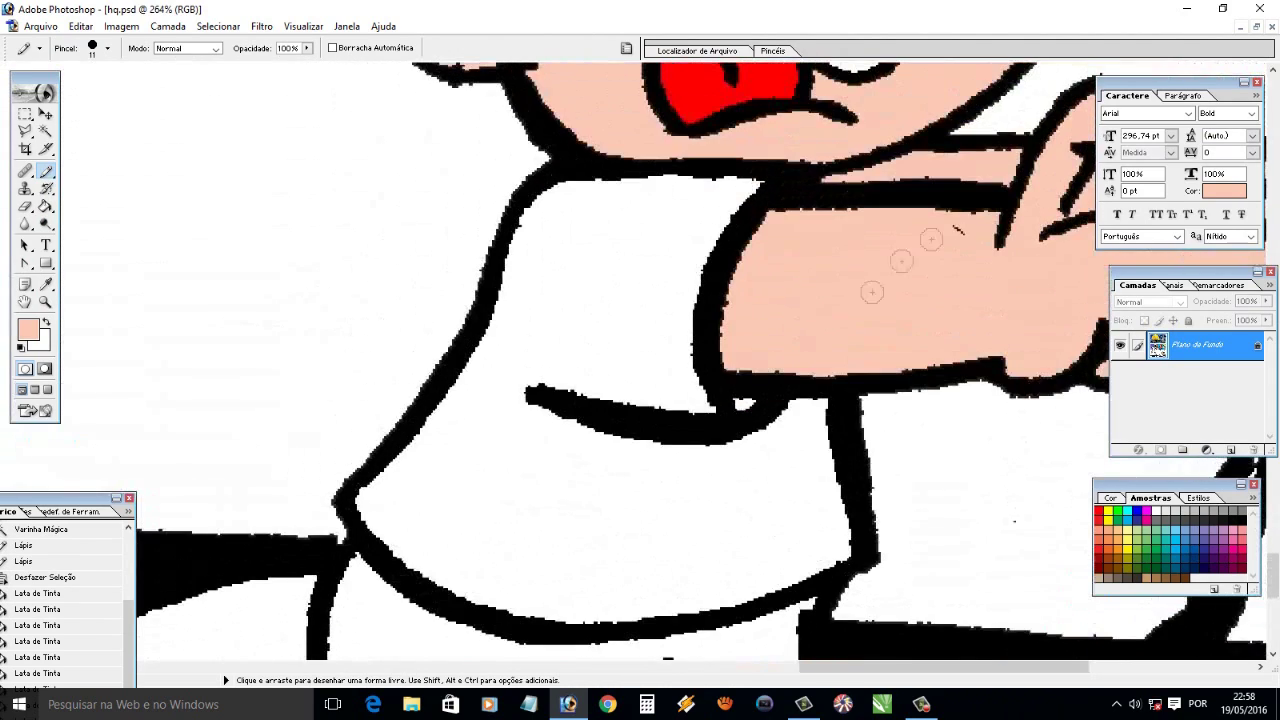
scroll(1047, 607, "right", 10)
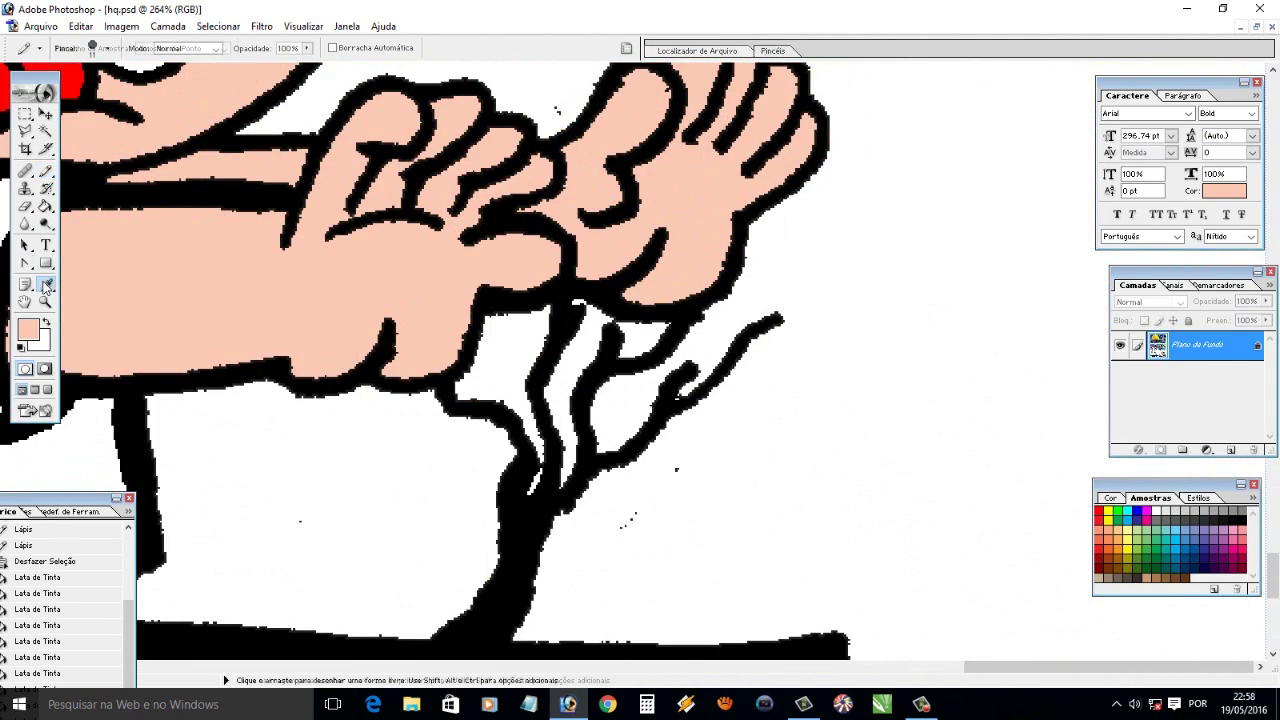
Paint out stray black specks on the background in white
left_click(683, 474, "alt")
left_click(290, 519)
scroll(690, 490, "up", 4)
scroll(600, 380, "up", 3)
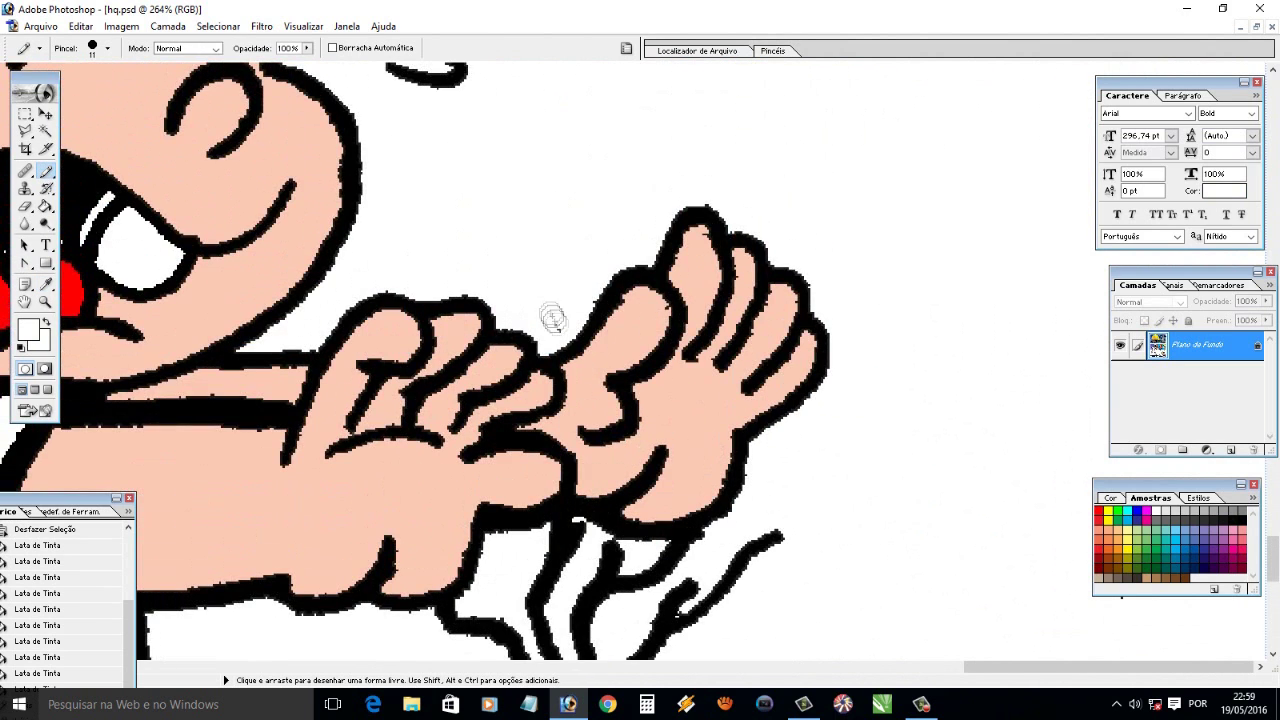
scroll(560, 200, "up", 4)
scroll(570, 90, "up", 1)
left_click_drag(828, 198, 388, 264)
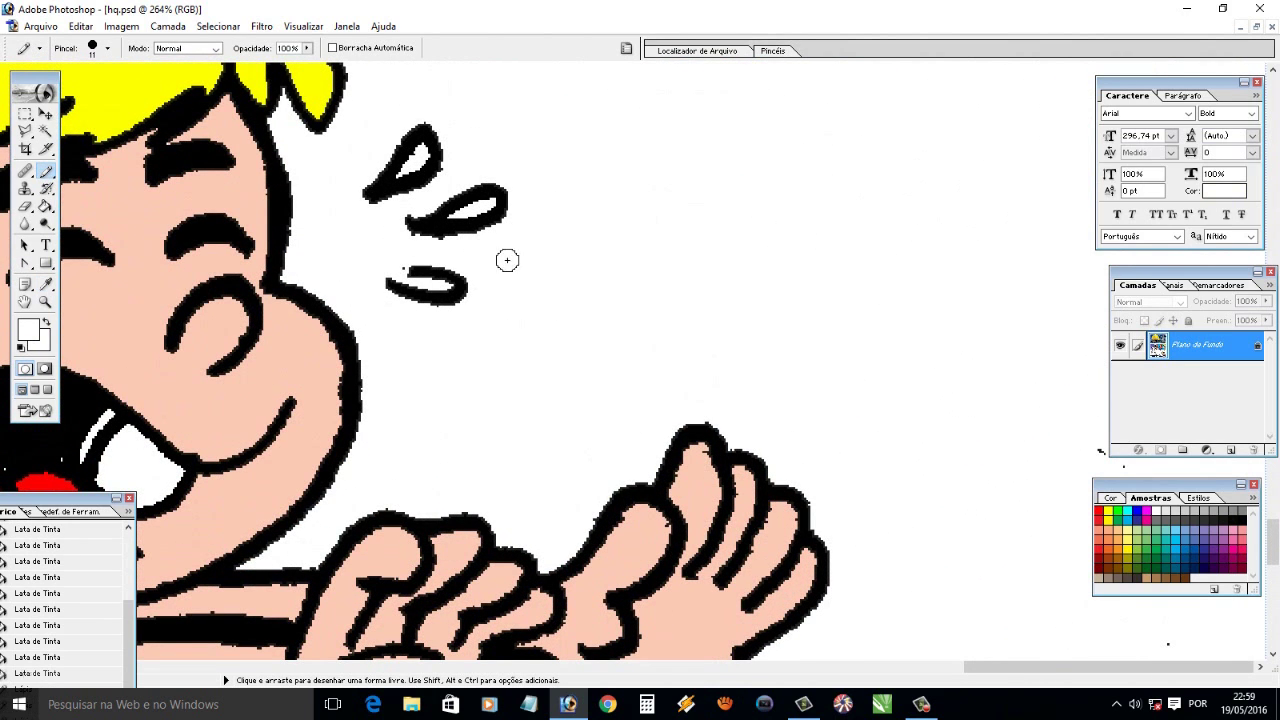
Set a 5 px pencil in the peach skin colour and zoom out
key("d")
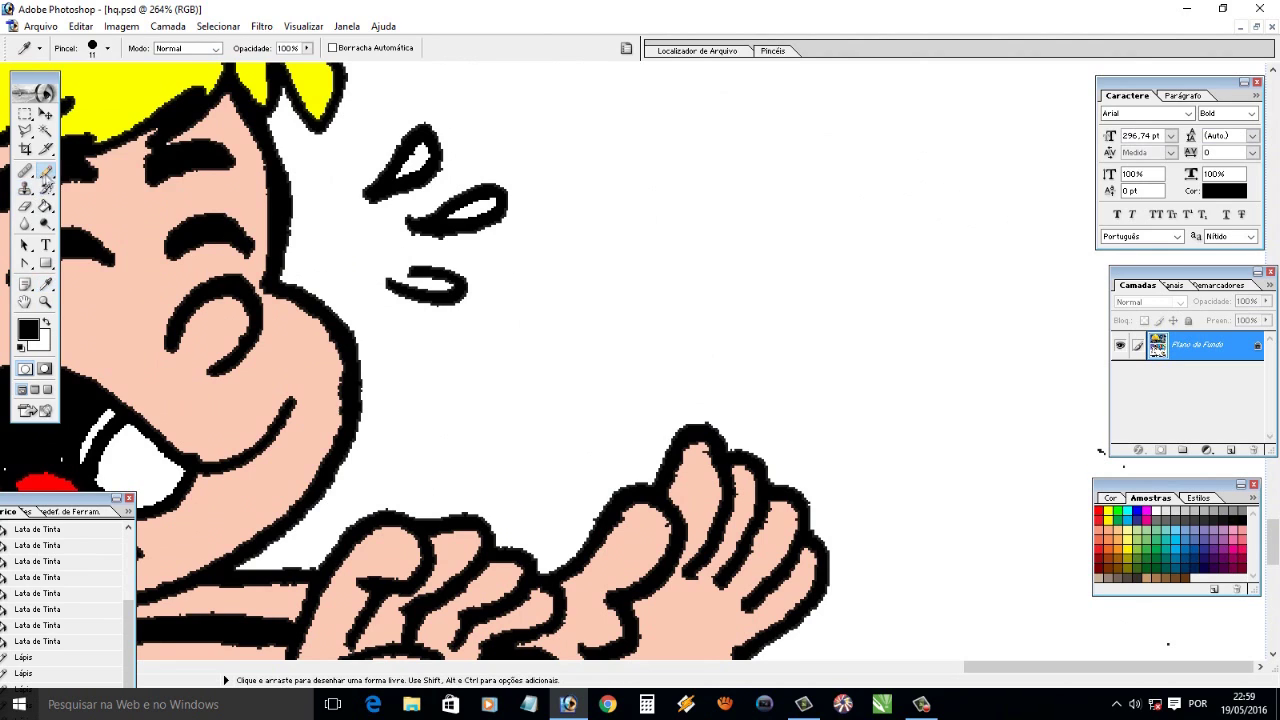
left_click(107, 48)
left_click(406, 272)
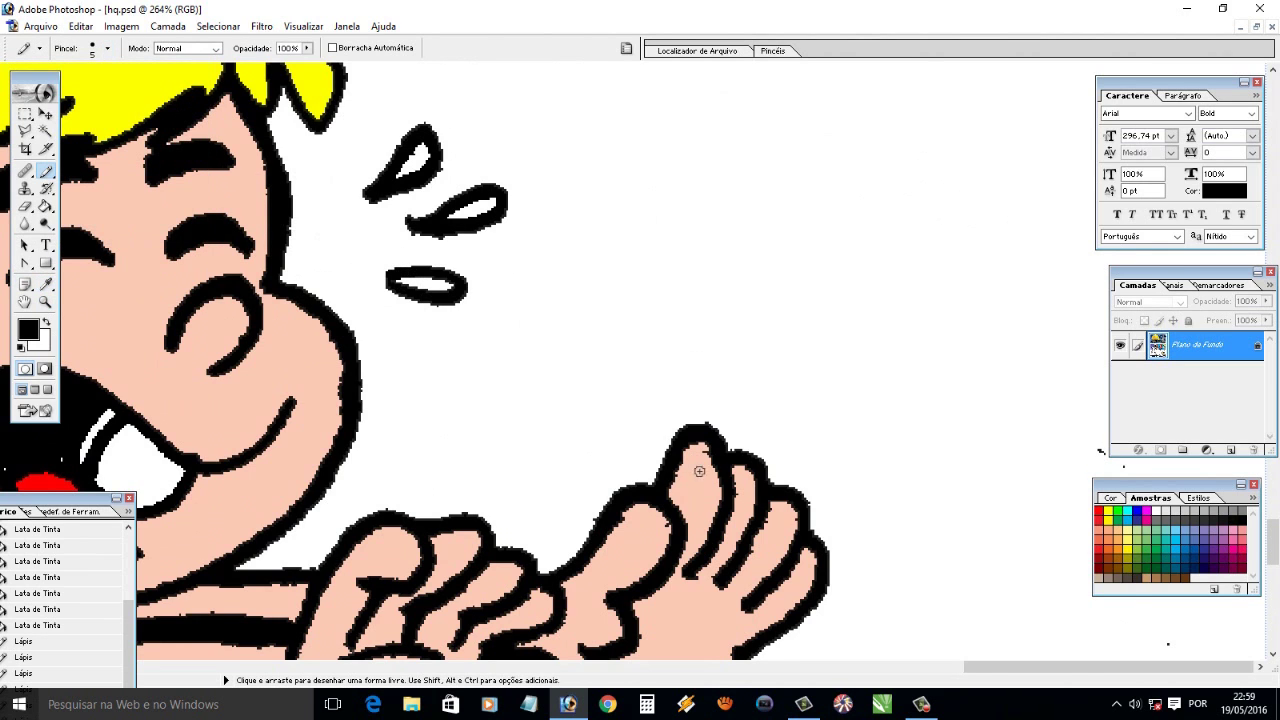
left_click(655, 505, "alt")
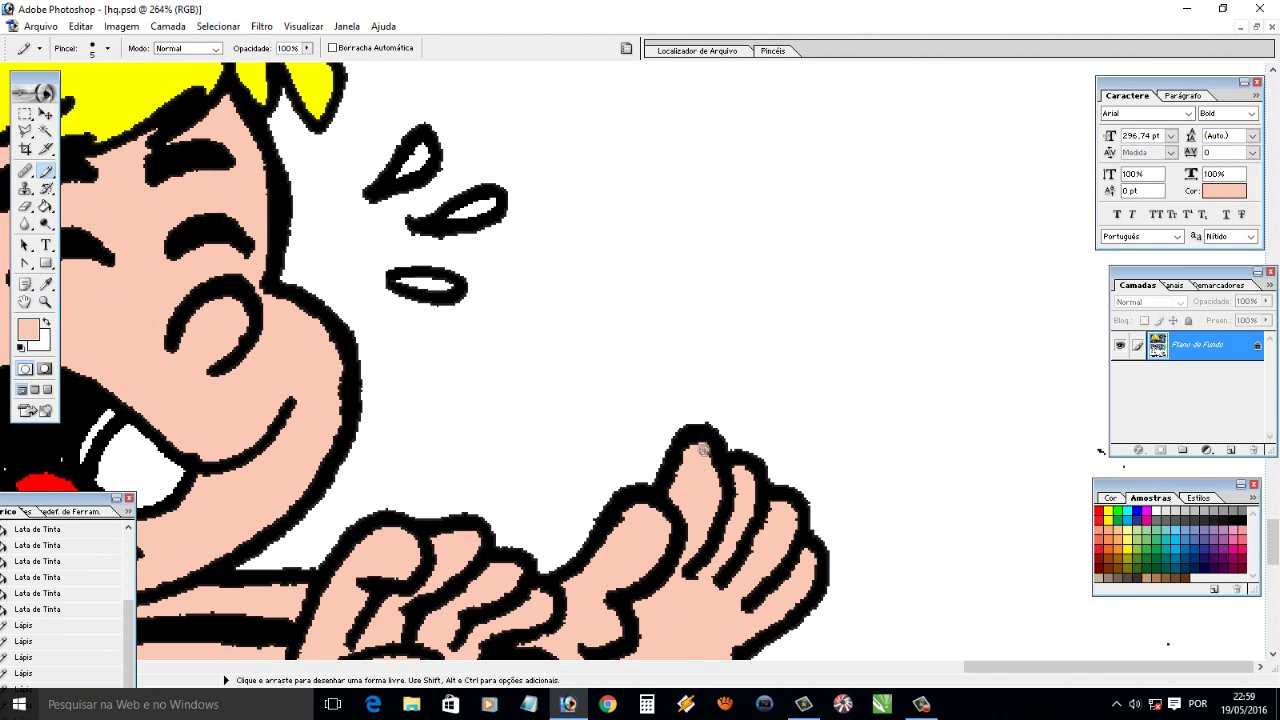
key("ctrl+minus")
key("ctrl+minus")
key("ctrl+minus")
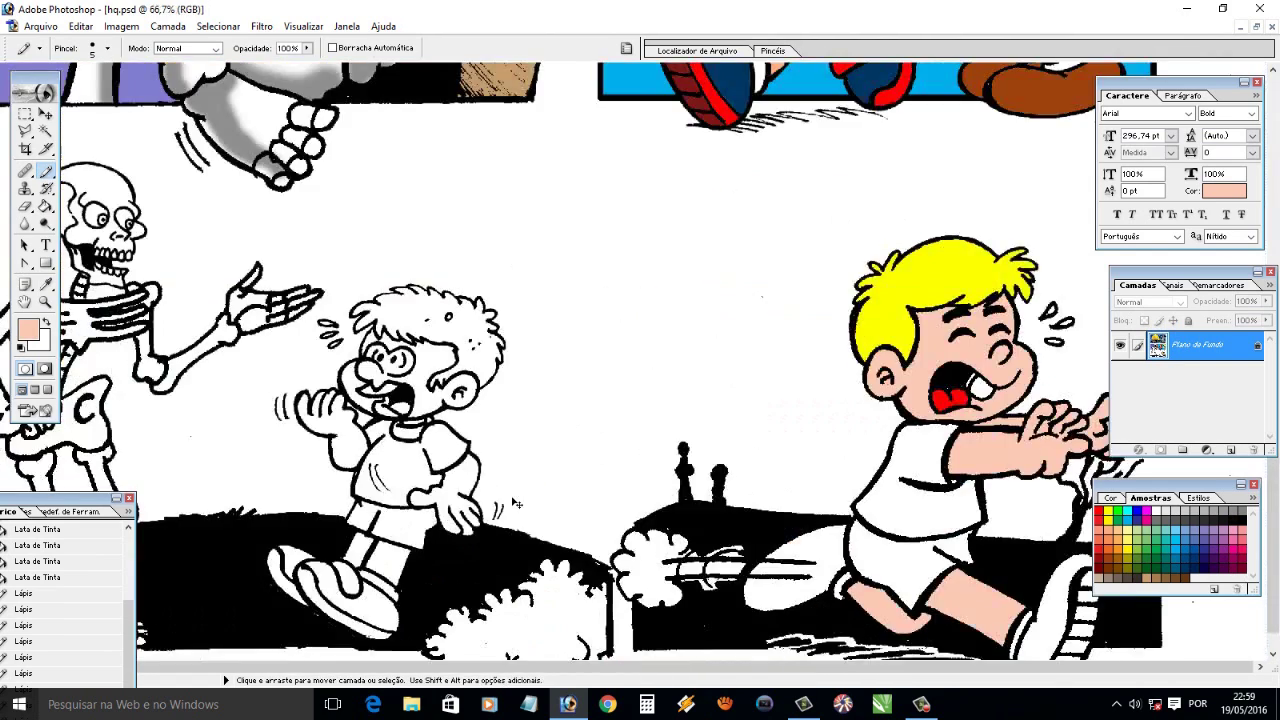
Sample dark green from the top panel and fill the running boy's shirt with it
key("ctrl+minus")
key("i")
left_click(1010, 112)
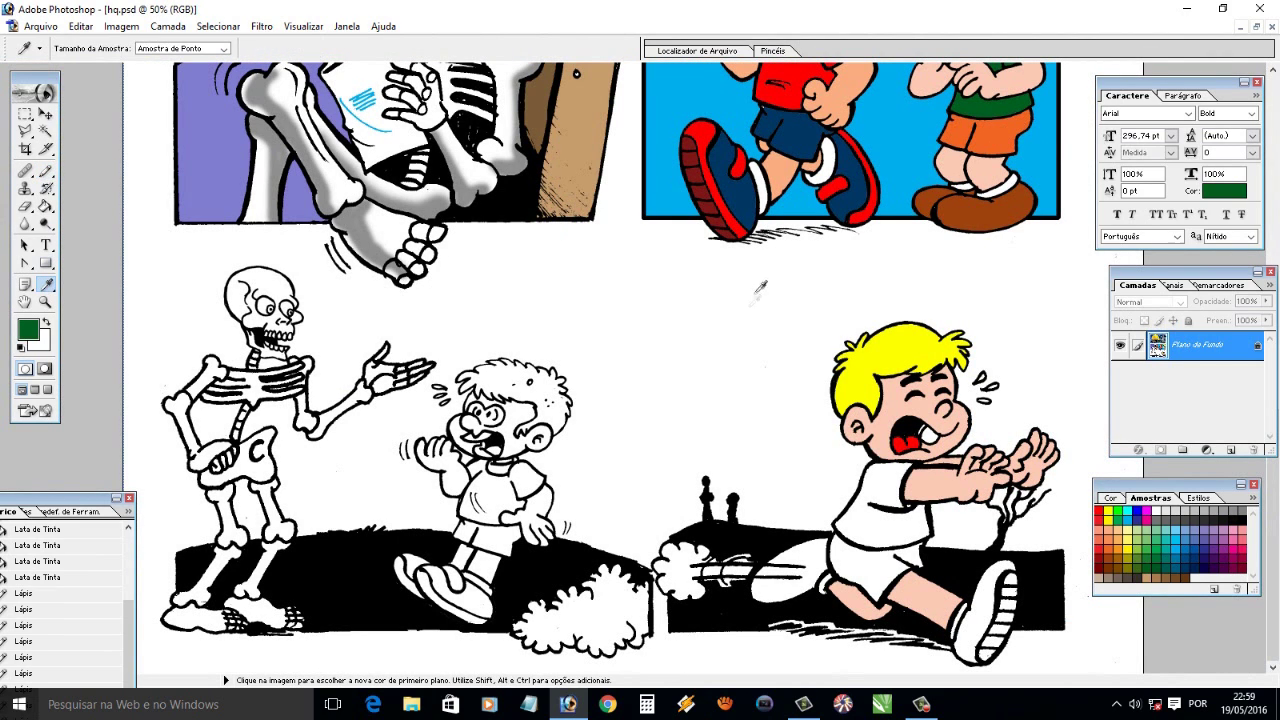
left_click(44, 208)
left_click(888, 494)
left_click(914, 510)
Fill the shorts with sampled orange, and the shoe and shape behind the leg brown
key("i")
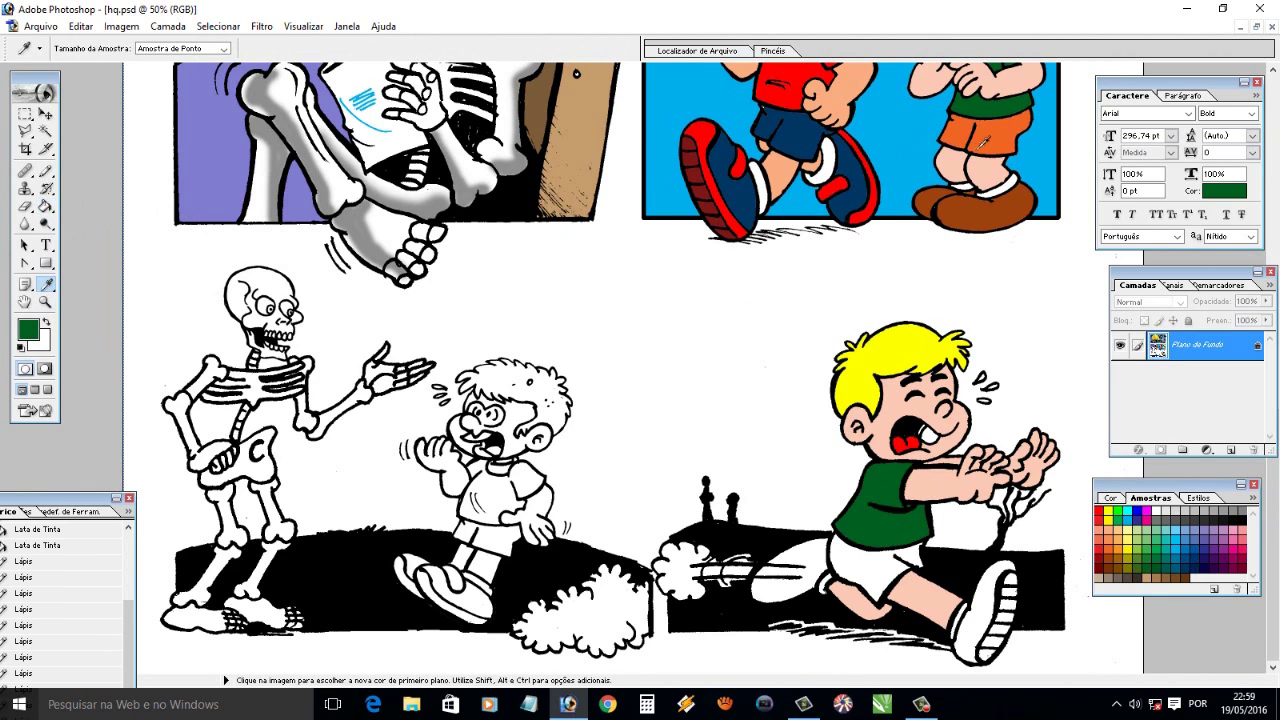
left_click(978, 145)
left_click(44, 208)
left_click(868, 552)
left_click(975, 205, "alt")
left_click(958, 608)
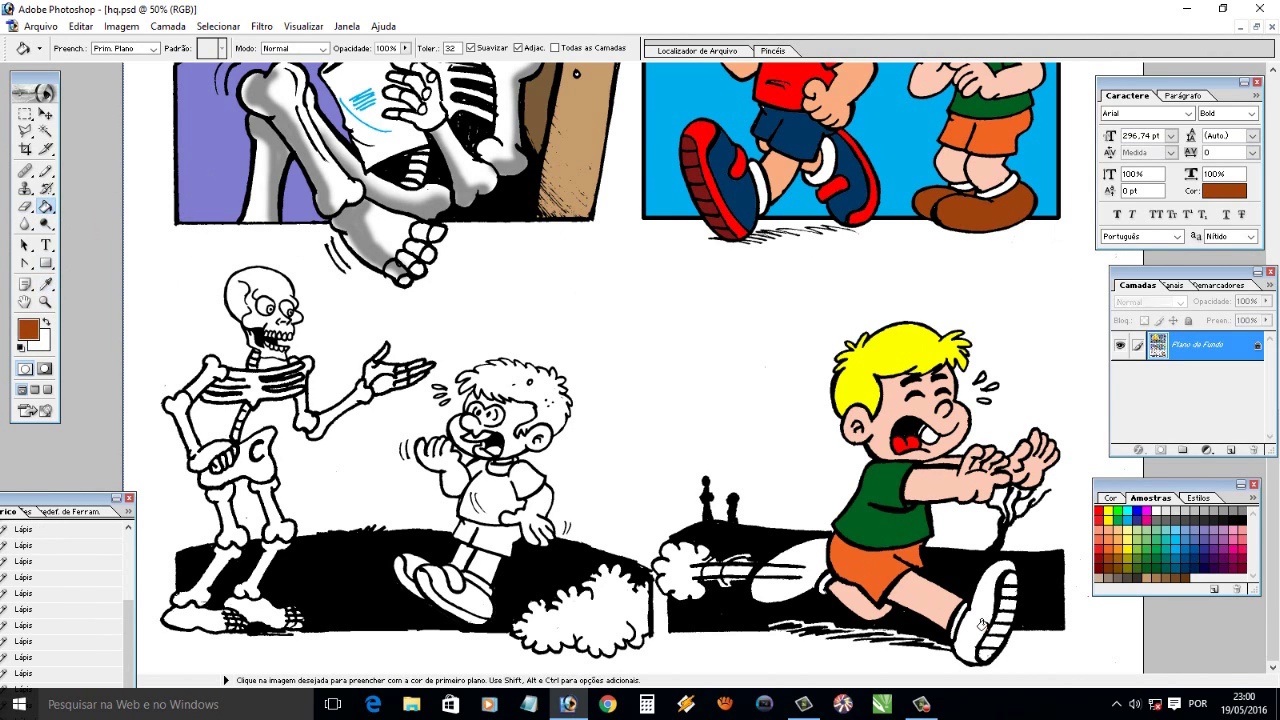
left_click(815, 568)
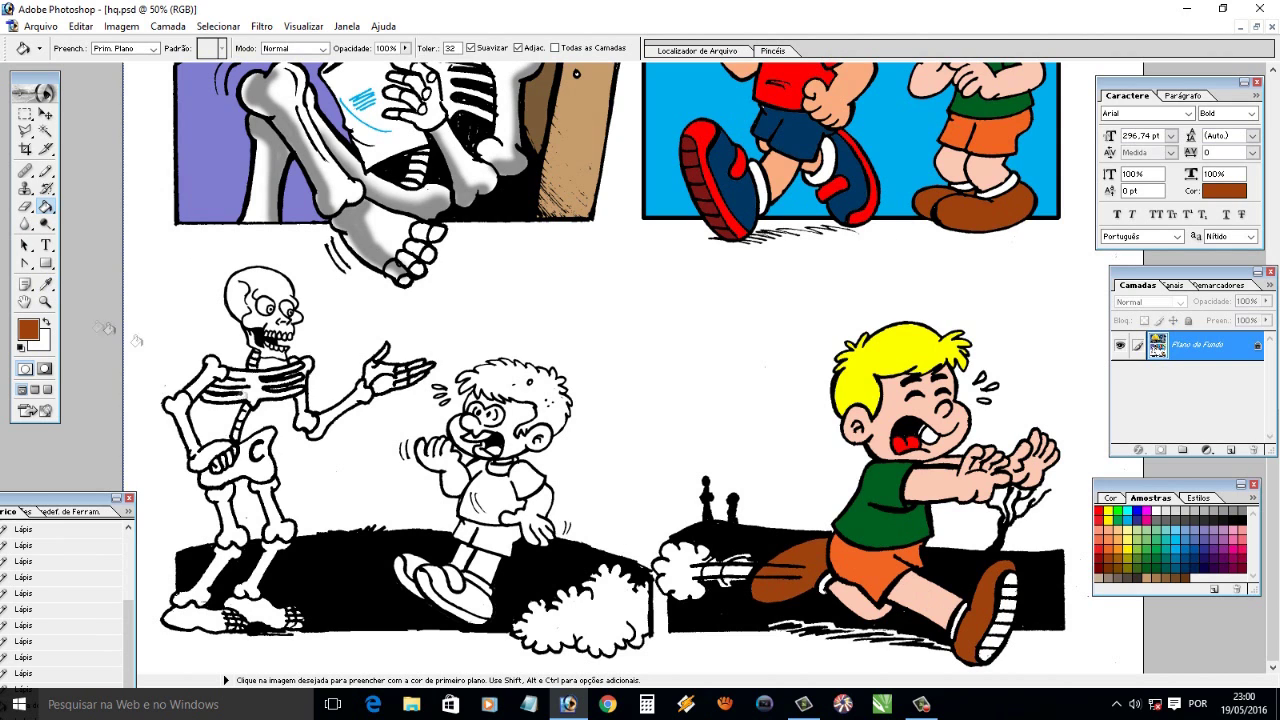
Choose a lighter tan brown and fill a small area with it
key("i")
left_click(28, 328)
left_click(537, 306)
left_click(811, 246)
key("g")
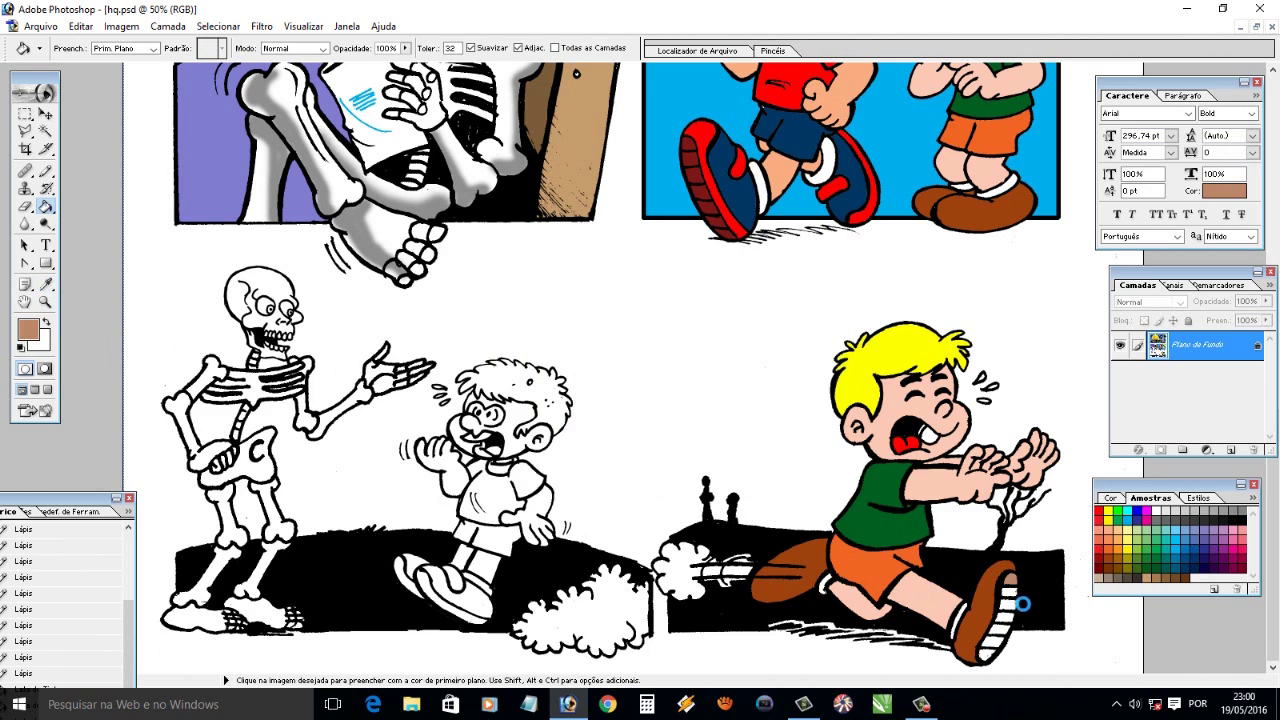
left_click(1000, 635)
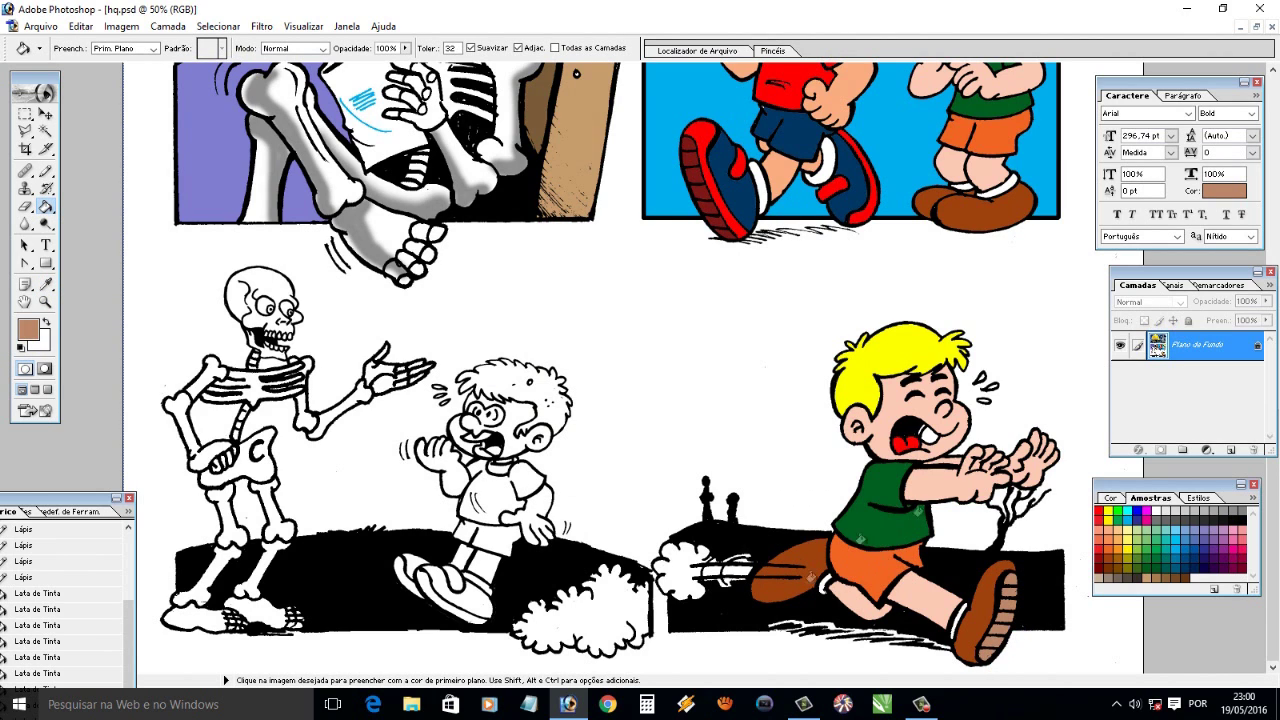
left_click(45, 130)
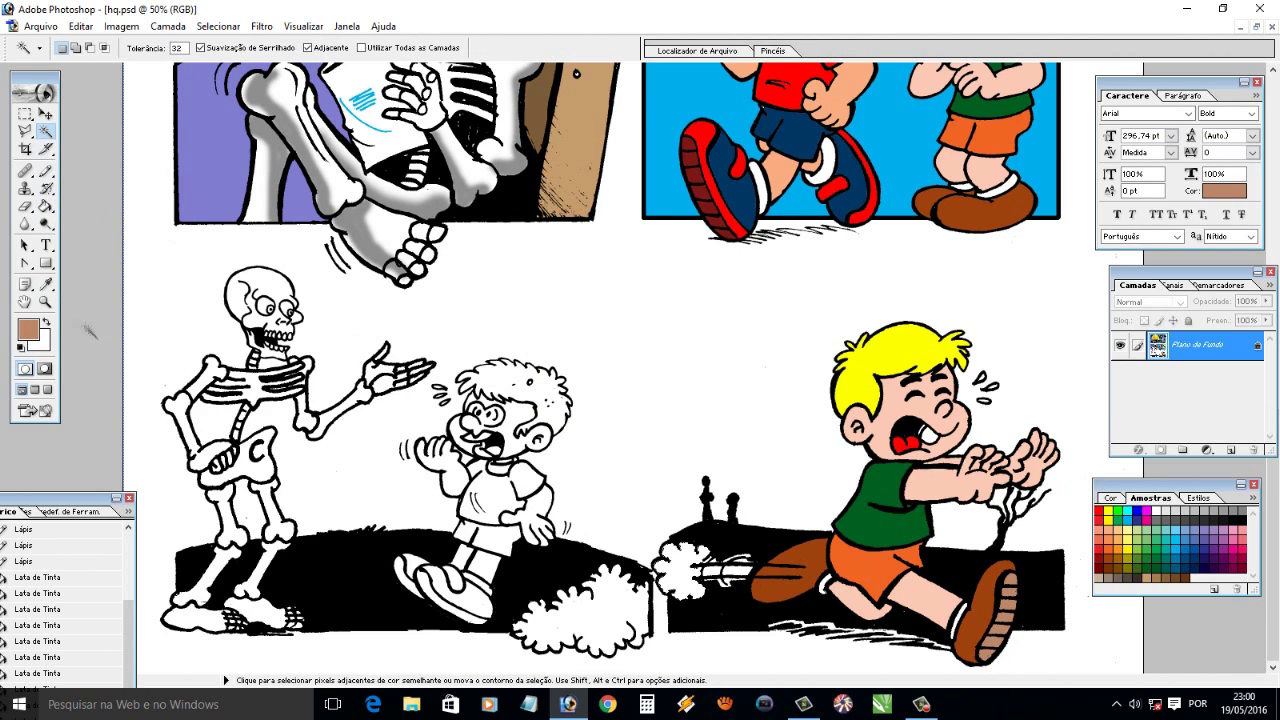
Select the white smoke puff and streak and paint them light cyan with a 34 px soft brush
left_click_drag(632, 486, 852, 604)
left_click(473, 447)
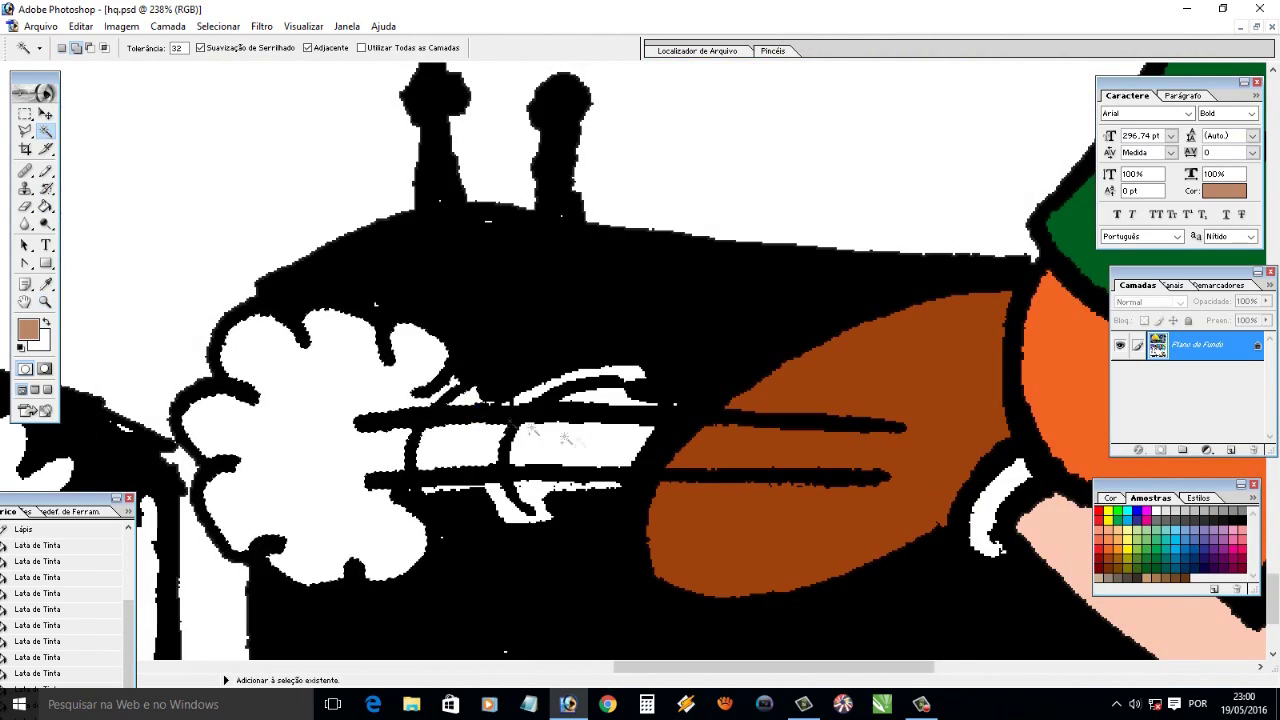
left_click(510, 511)
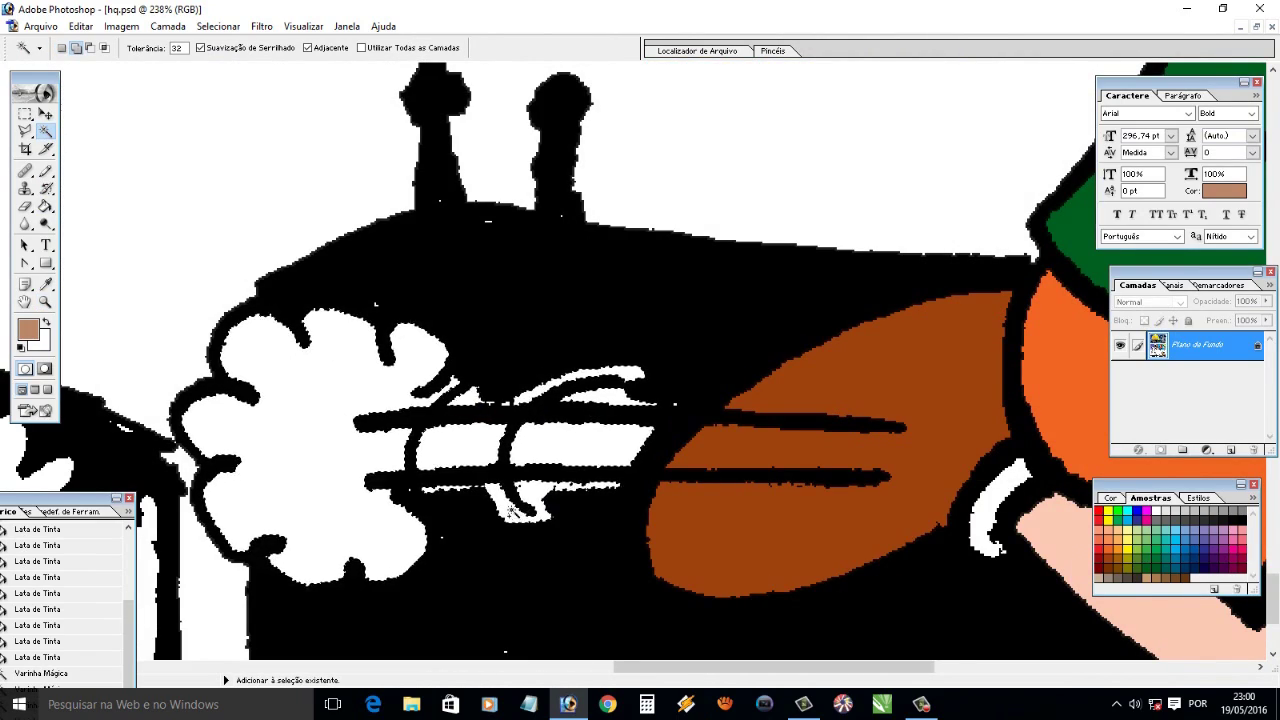
left_click(1135, 525)
left_click(45, 170)
left_click(92, 48)
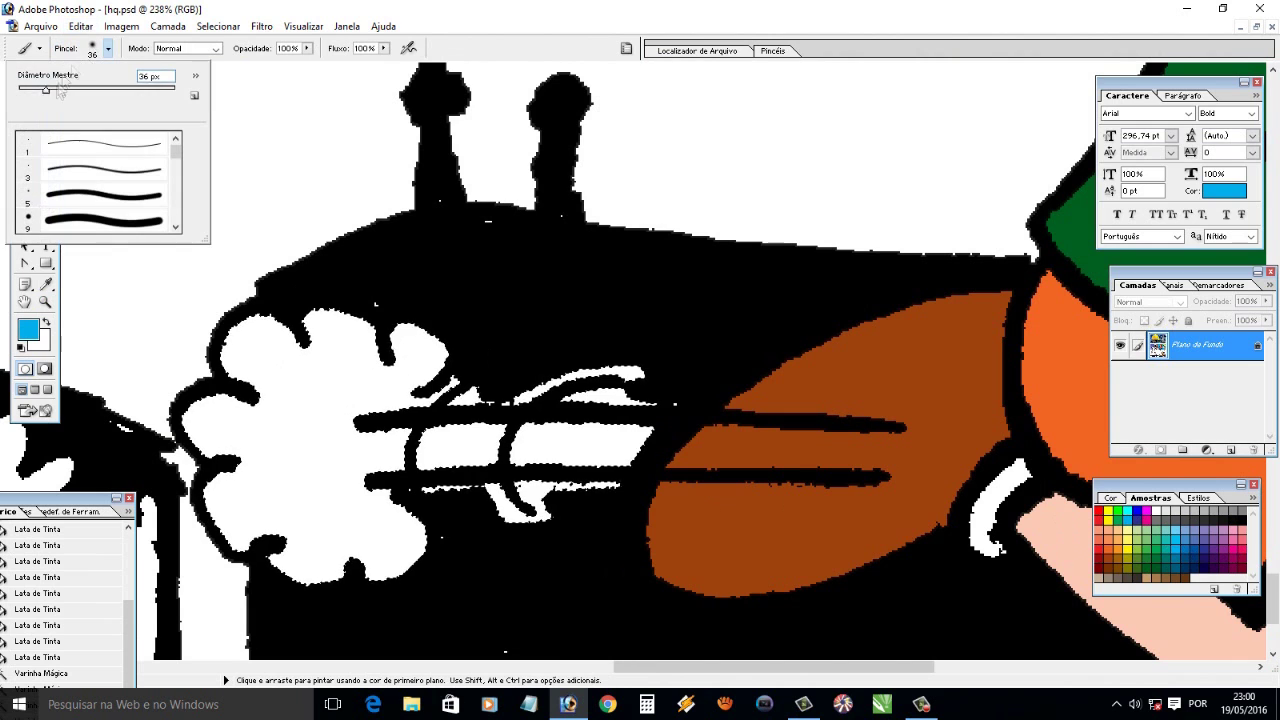
mouse_move(395, 380)
left_mouse_down()
mouse_move(418, 352)
mouse_move(250, 322)
mouse_move(192, 440)
mouse_move(270, 565)
mouse_move(645, 440)
left_mouse_up()
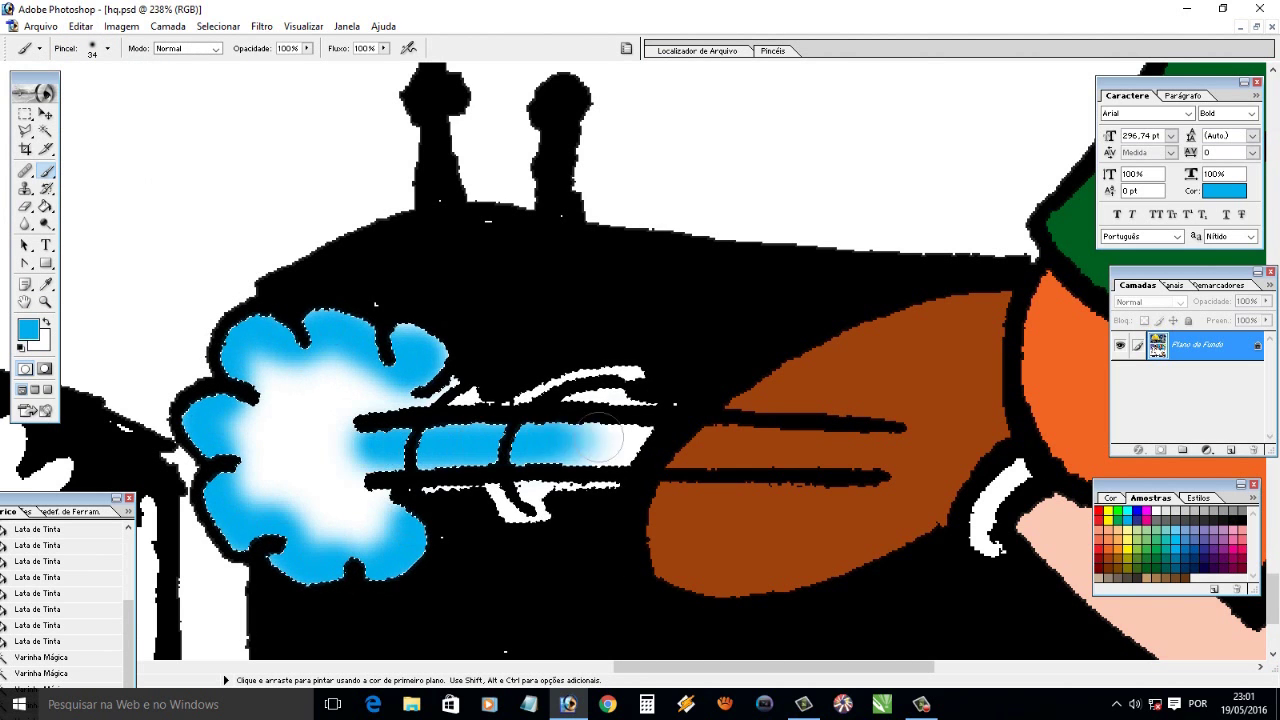
Select the strip inside the brown shape, paint it cyan, then deselect
key("w")
left_click(676, 450, "shift")
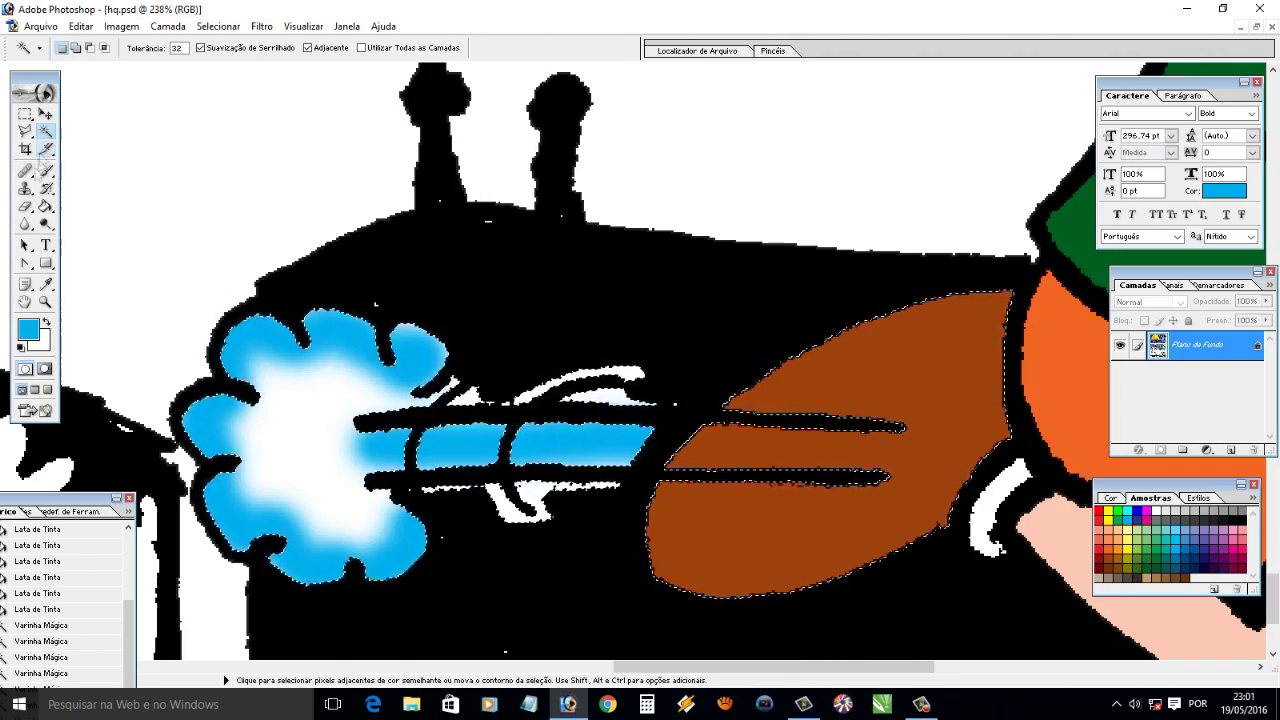
key("b")
left_click_drag(829, 443, 680, 432)
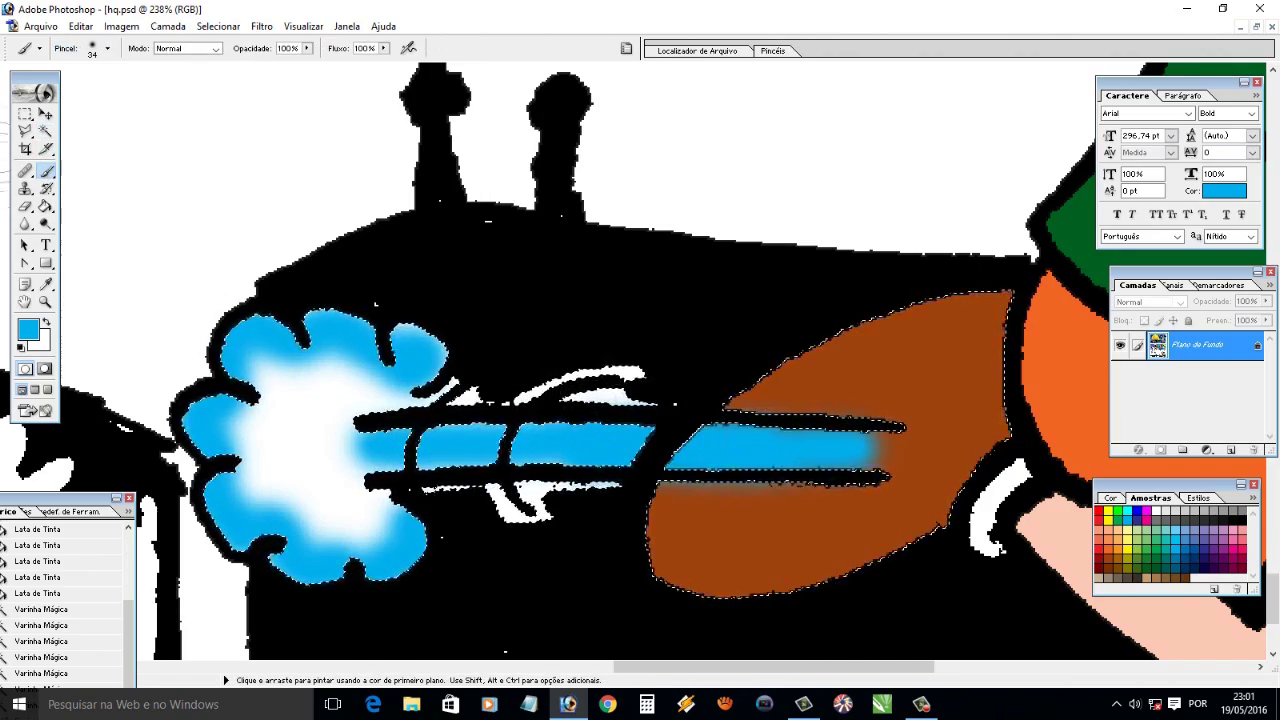
key("w")
key("ctrl+d")
key("b")
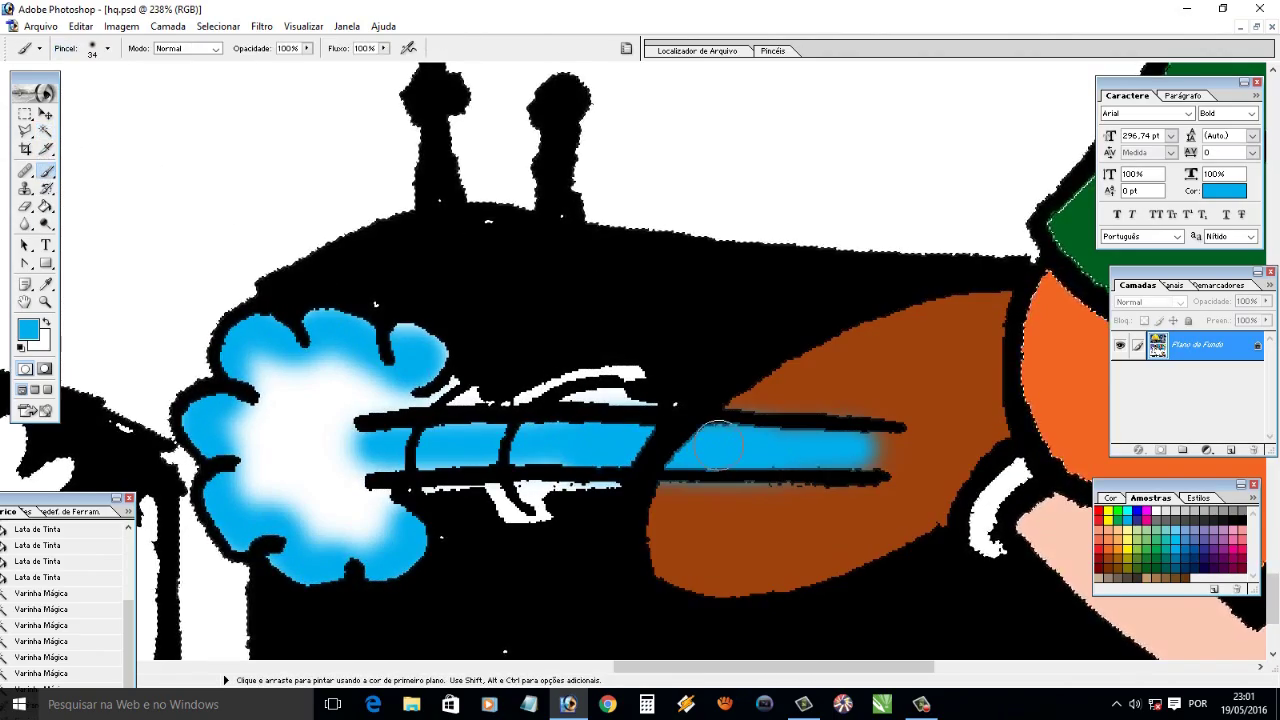
Extend the cyan streak across the brown shape with a 19 px brush, then zoom out
left_click(107, 48)
mouse_move(521, 373)
left_mouse_down()
mouse_move(690, 440)
mouse_move(690, 465)
left_mouse_up()
mouse_move(610, 470)
left_mouse_down()
mouse_move(700, 428)
mouse_move(675, 447)
left_mouse_up()
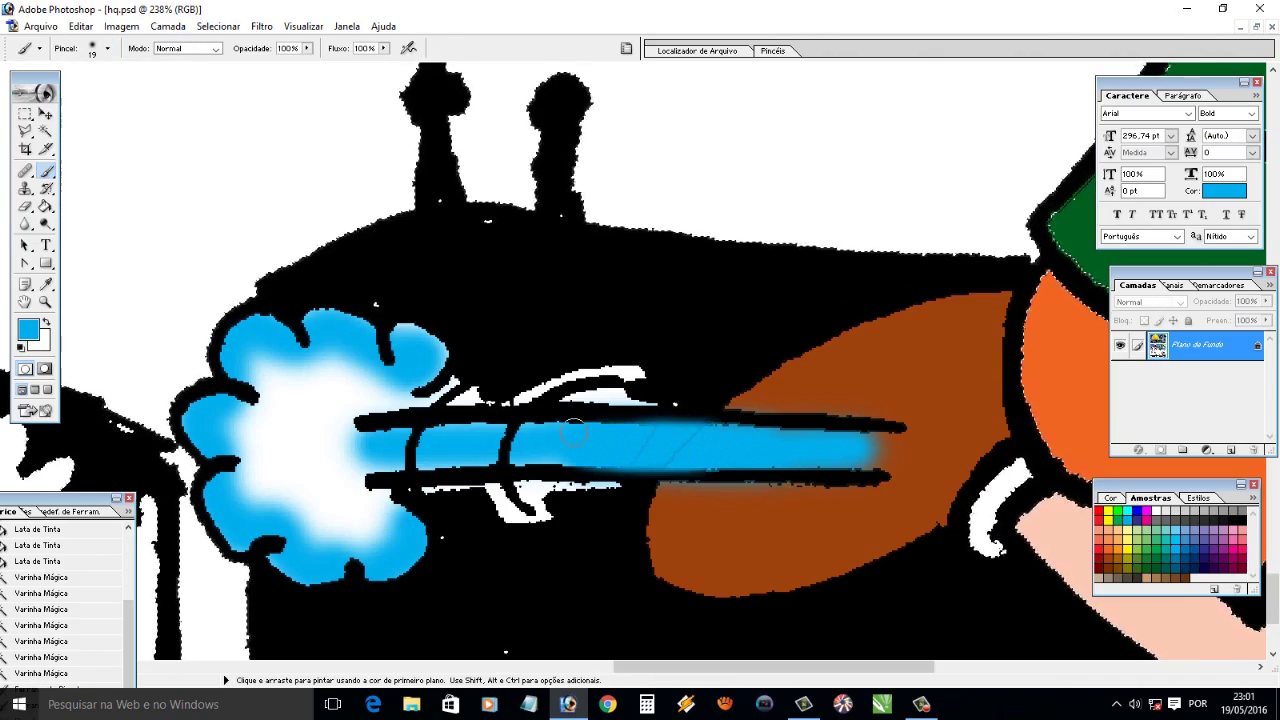
key("ctrl+minus")
key("ctrl+minus")
key("ctrl+minus")
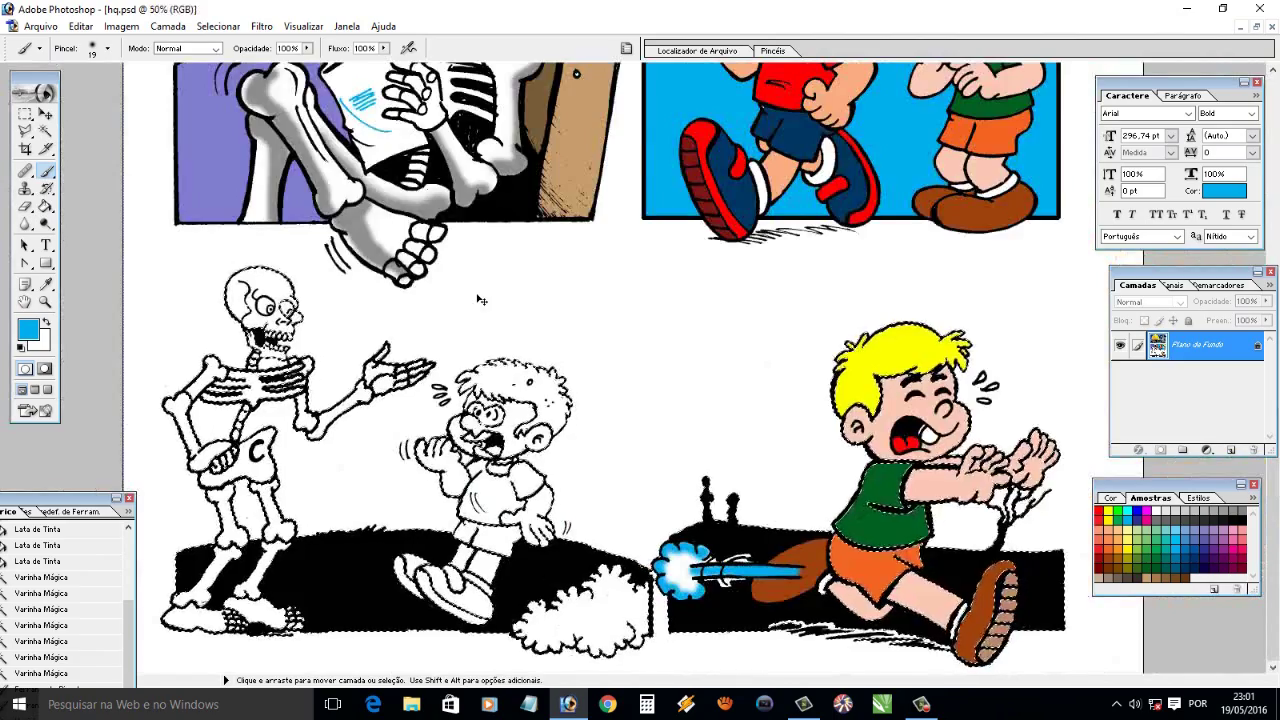
key("ctrl+minus")
key("w")
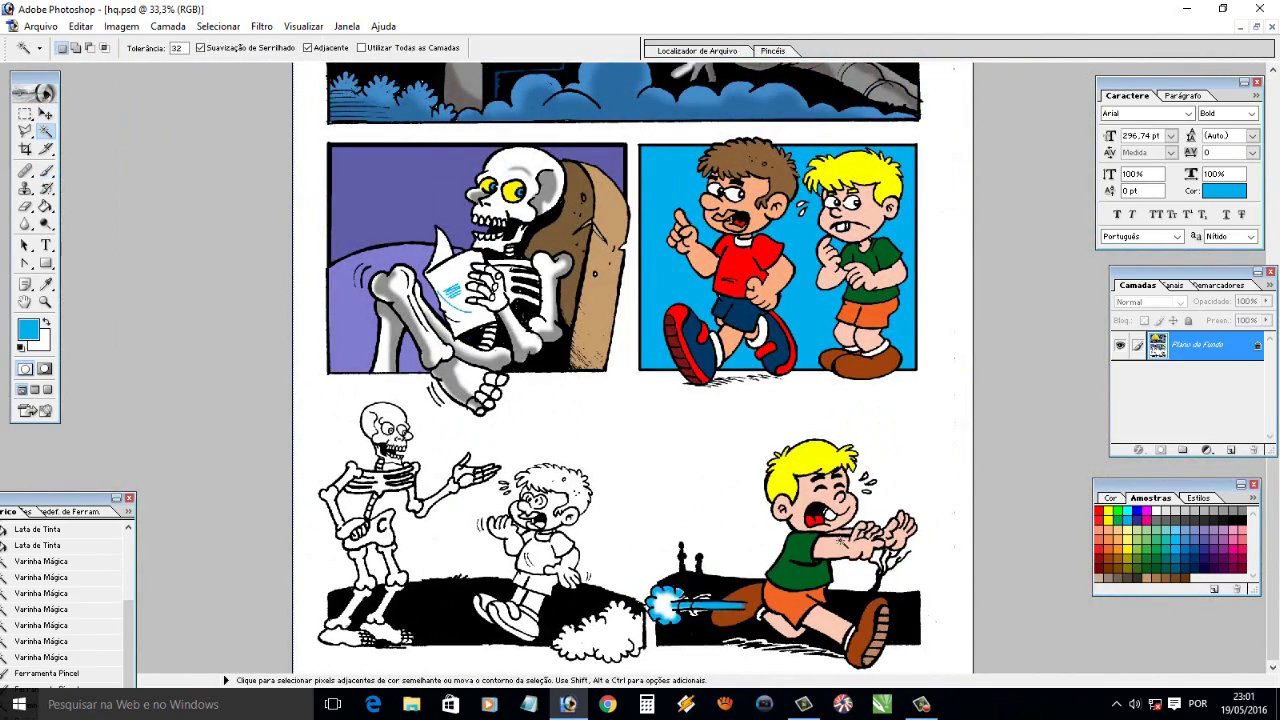
Draw a vertical black pencil border left of the boy's panel
left_click(45, 171)
key("d")
left_click_drag(45, 171, 110, 181)
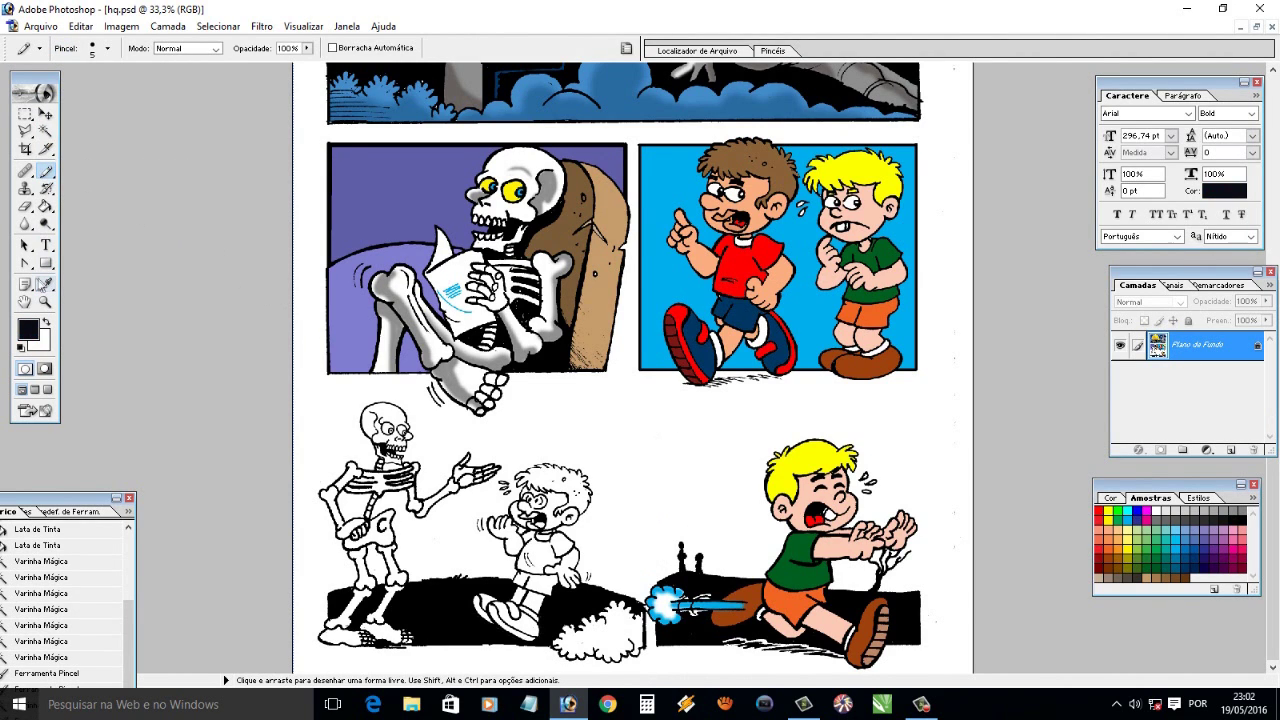
left_click(107, 48)
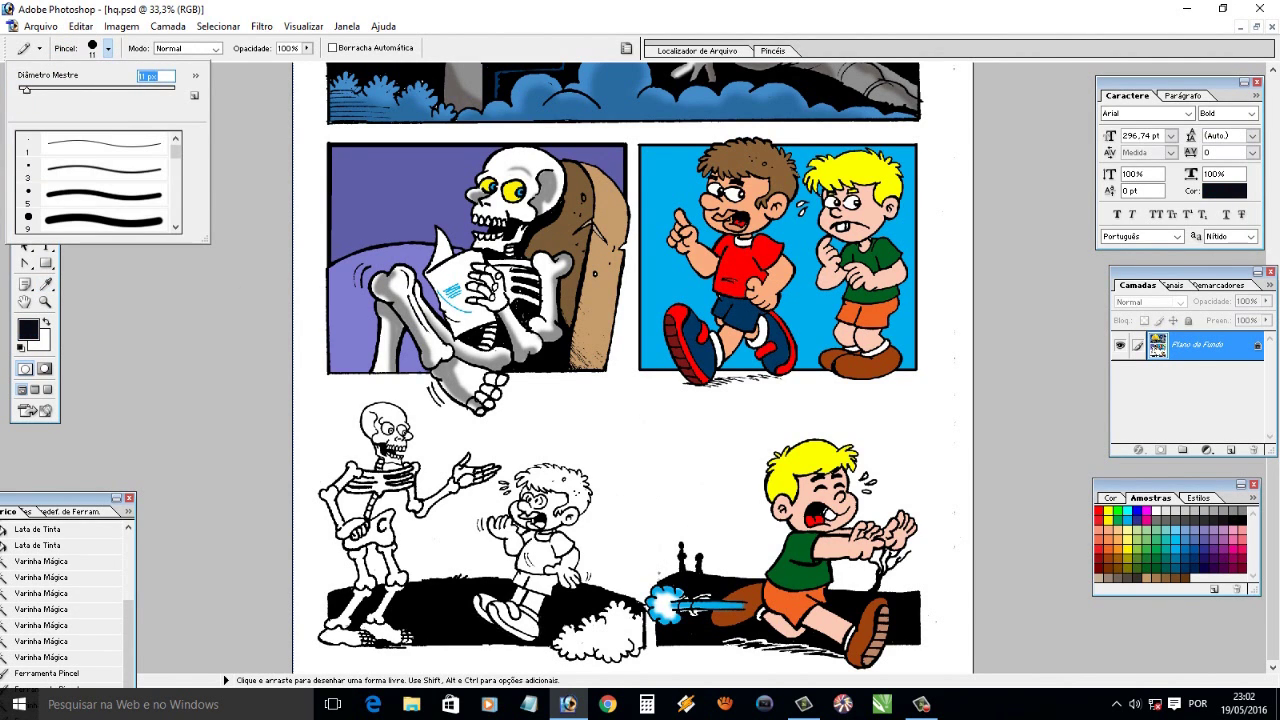
key("Return")
left_click_drag(656, 424, 656, 554)
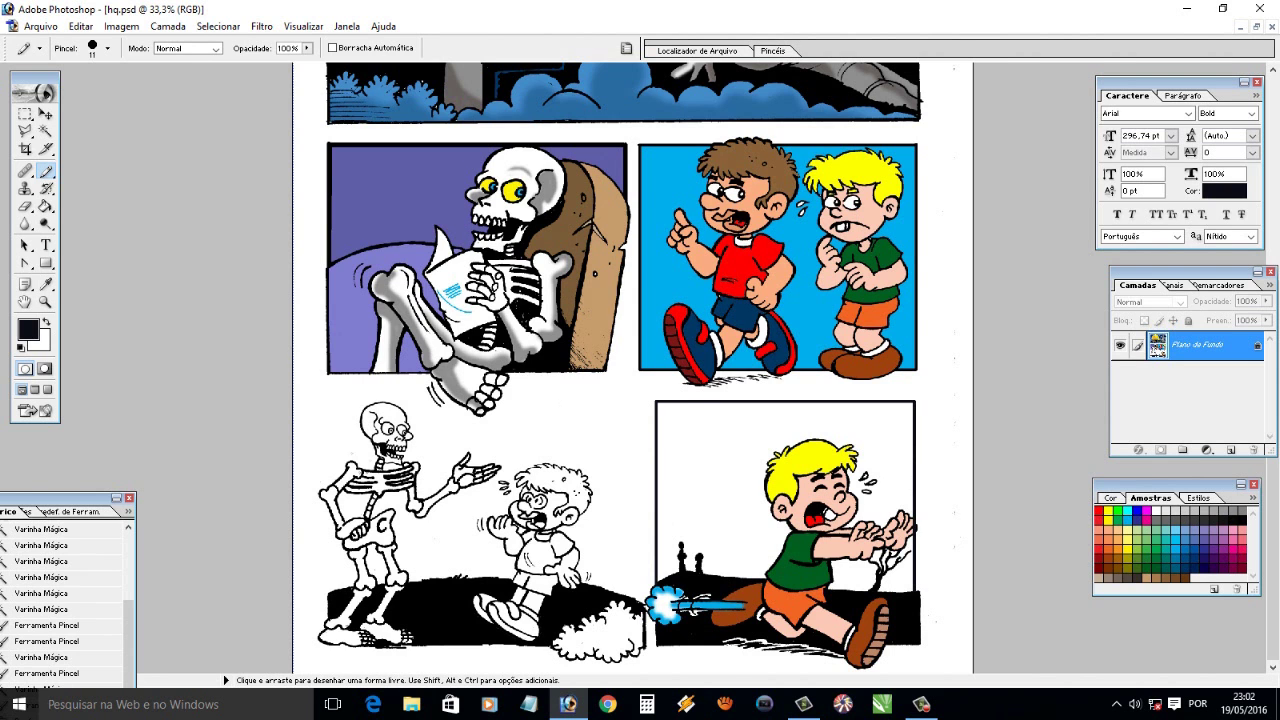
Fit the page on screen and step back in History to before the border lines
left_click(45, 301)
left_click_drag(966, 592, 966, 592)
right_click(762, 430)
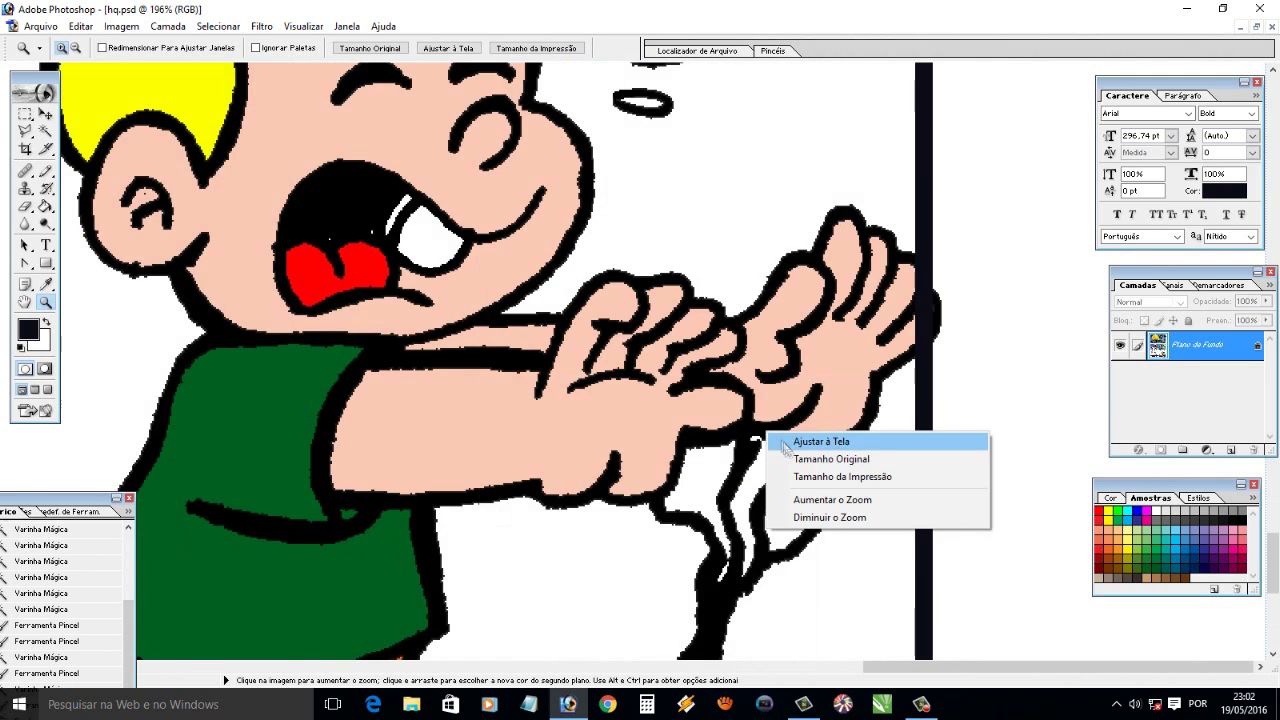
left_click(829, 440)
left_click(80, 26)
key("Escape")
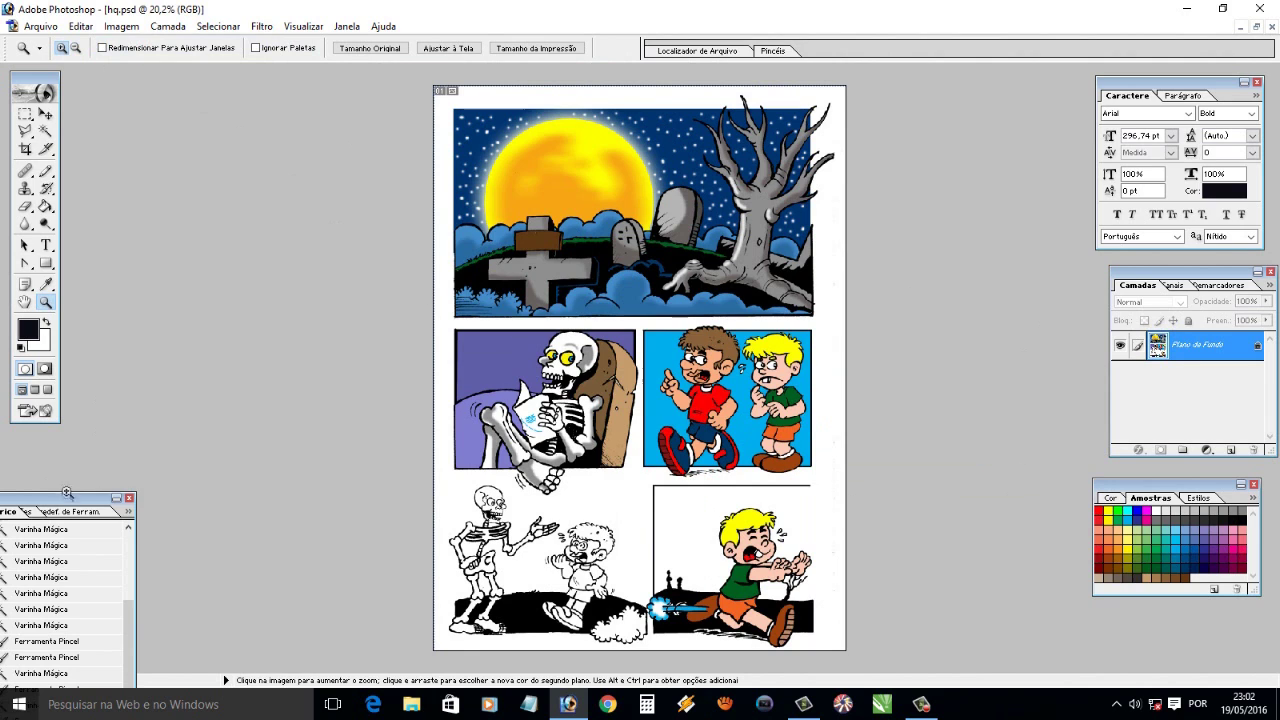
left_click_drag(66, 492, 240, 203)
left_click(220, 462)
left_click(222, 447)
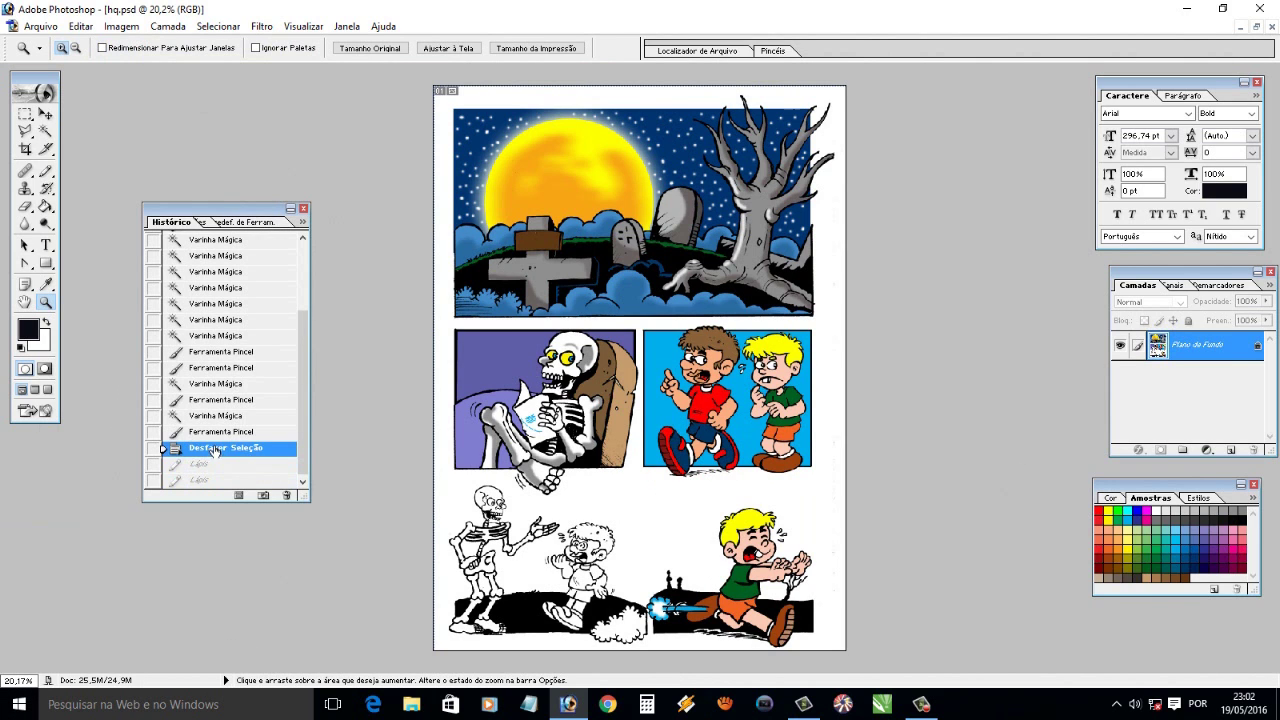
Redraw the vertical border for the boy's panel and a short line at its bottom
left_click(45, 171)
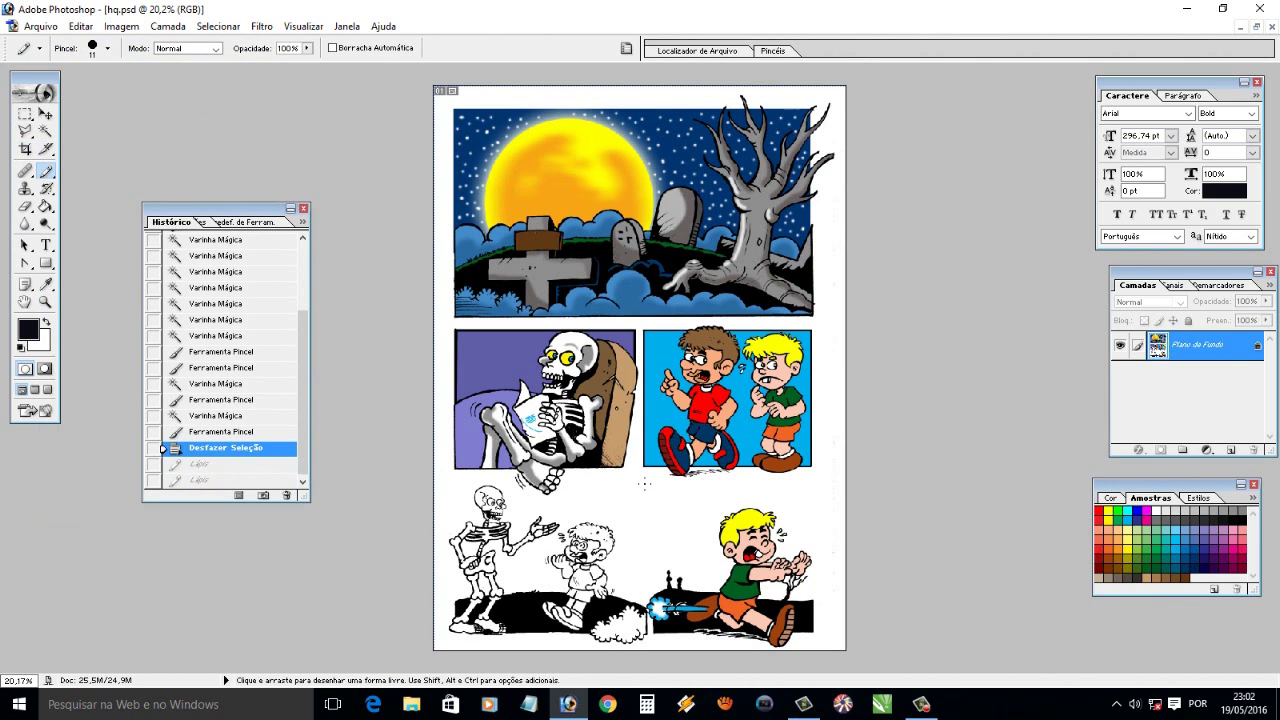
left_click_drag(644, 484, 644, 580)
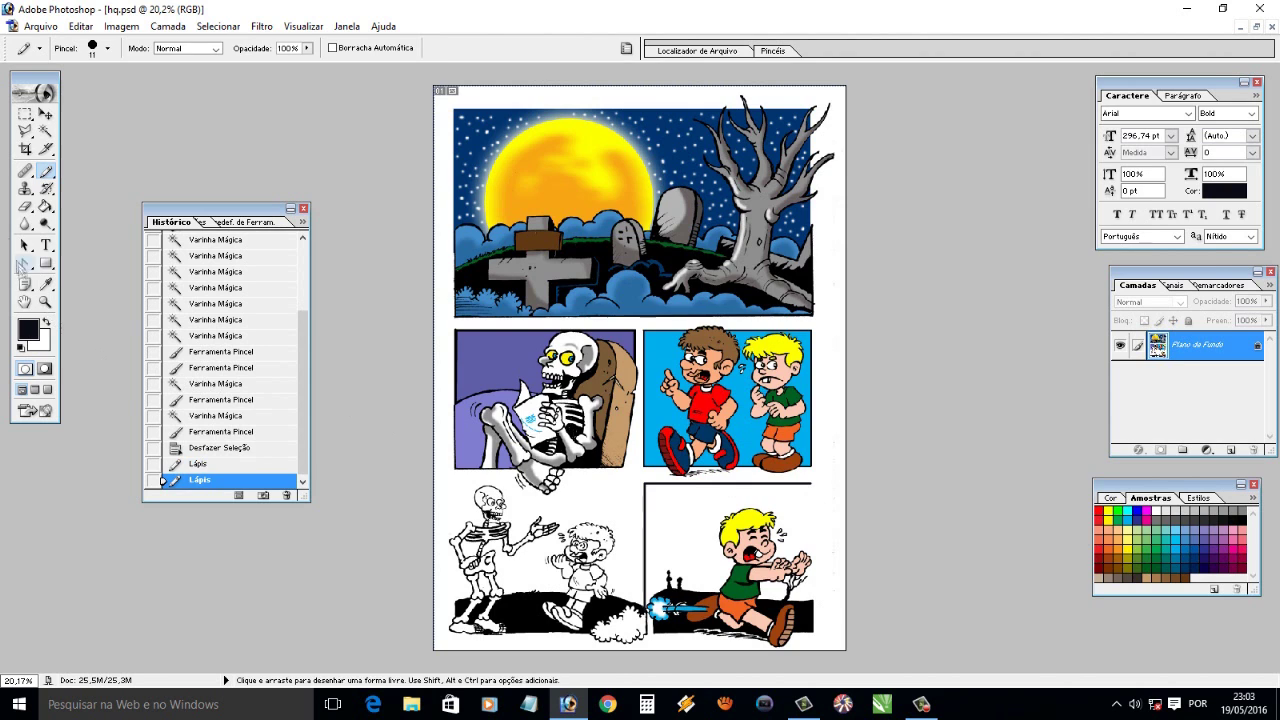
left_click(45, 301)
left_click_drag(692, 442, 917, 669)
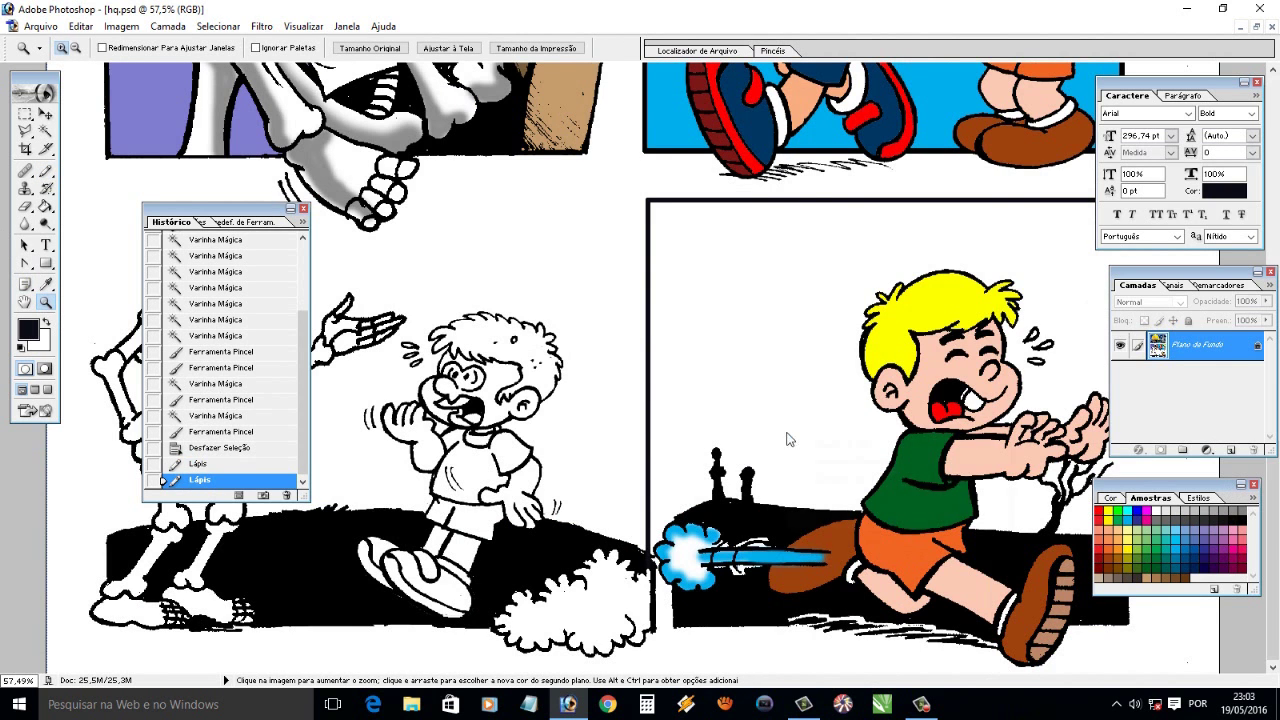
key("ctrl+0")
key("b")
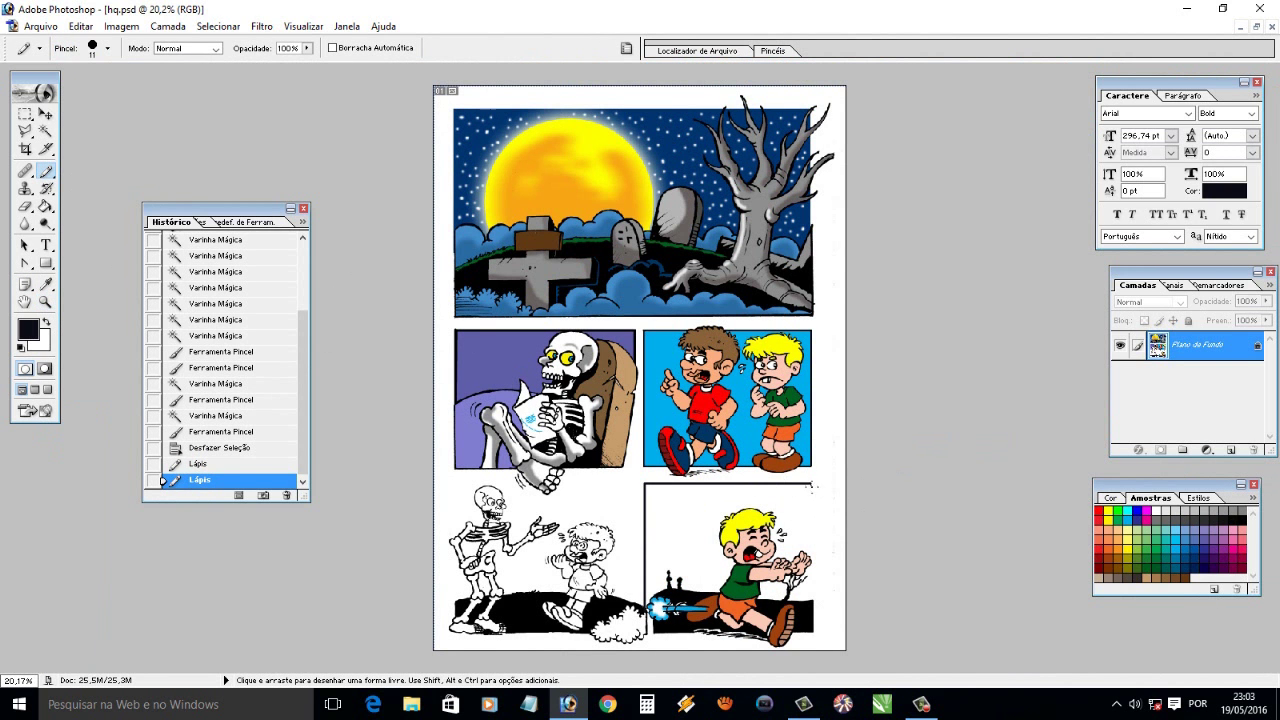
key("shift")
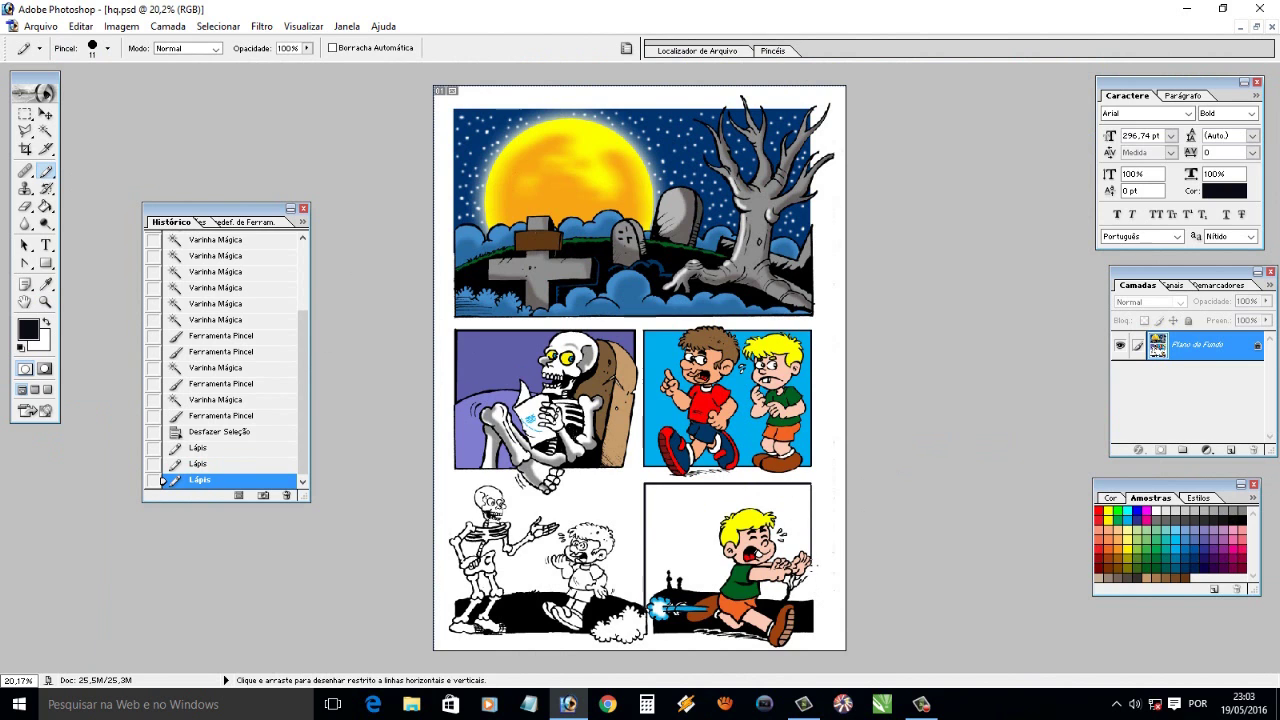
left_click(812, 600, "shift")
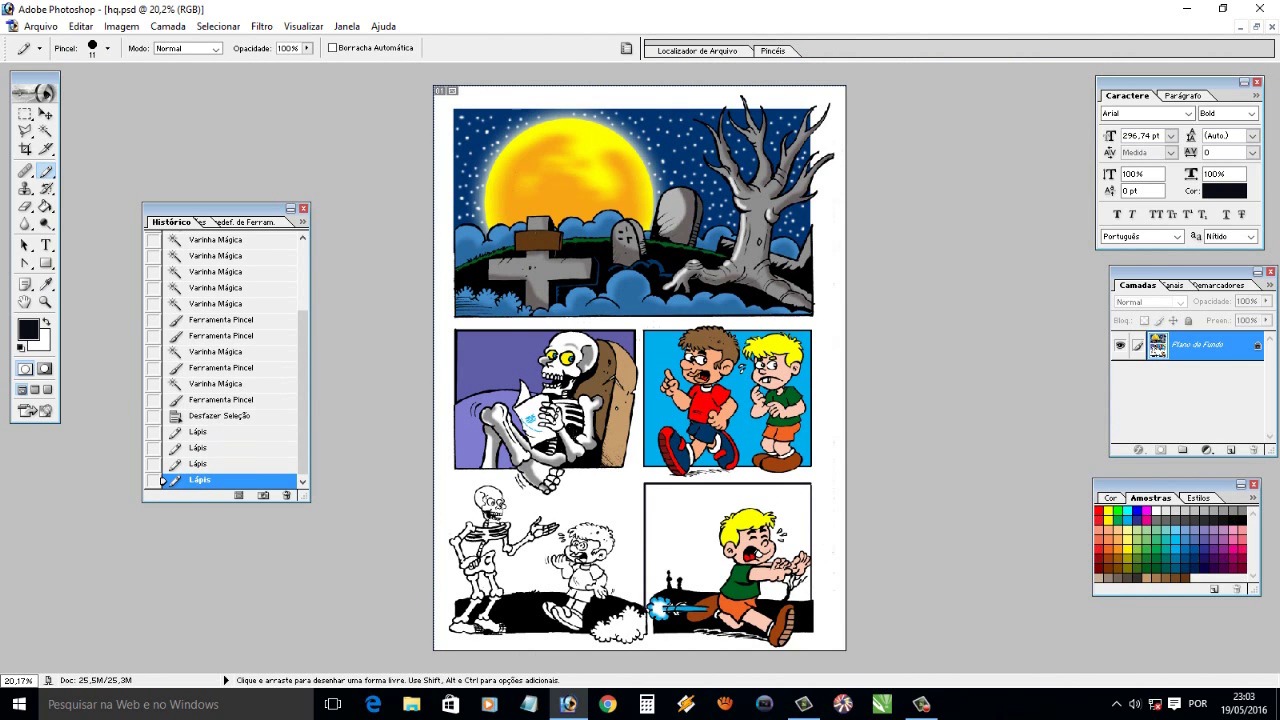
Draw straight black lines along the dark ground's top and left edge
key("z")
left_click_drag(632, 565, 820, 618)
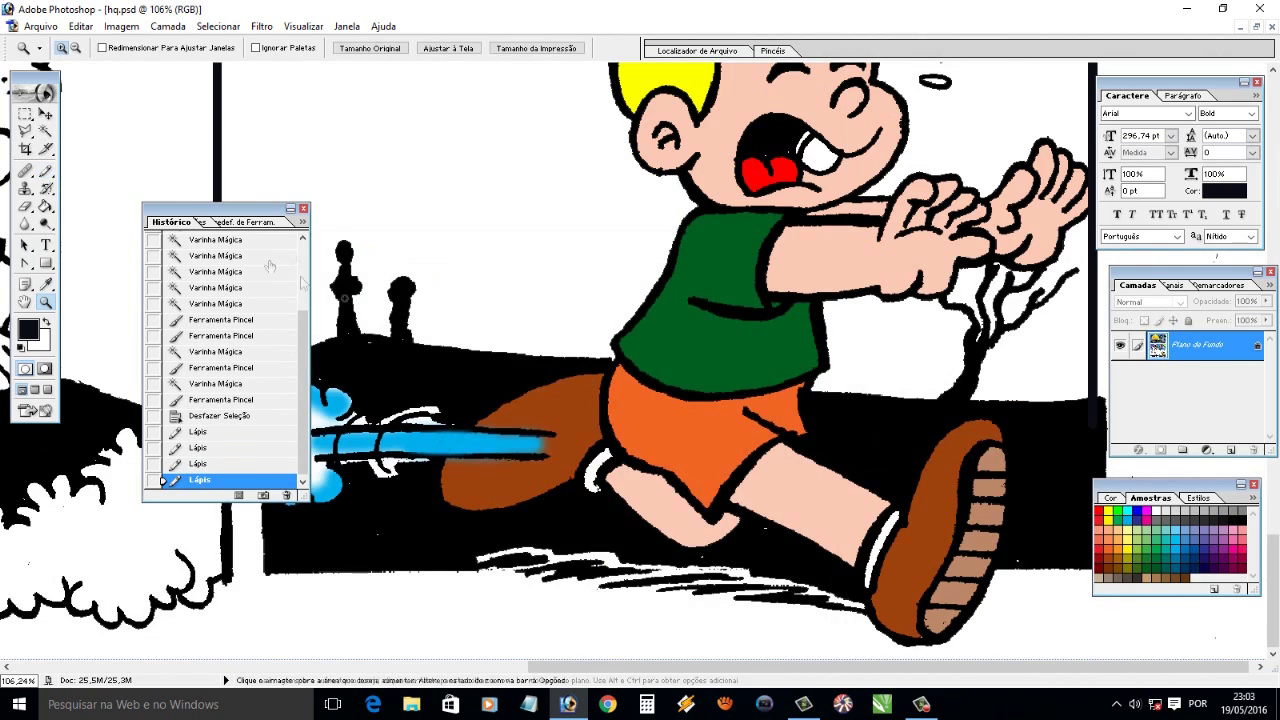
left_click_drag(240, 208, 571, 189)
key("b")
left_click(338, 337)
left_click(236, 356, "shift")
left_click_drag(226, 409, 294, 352)
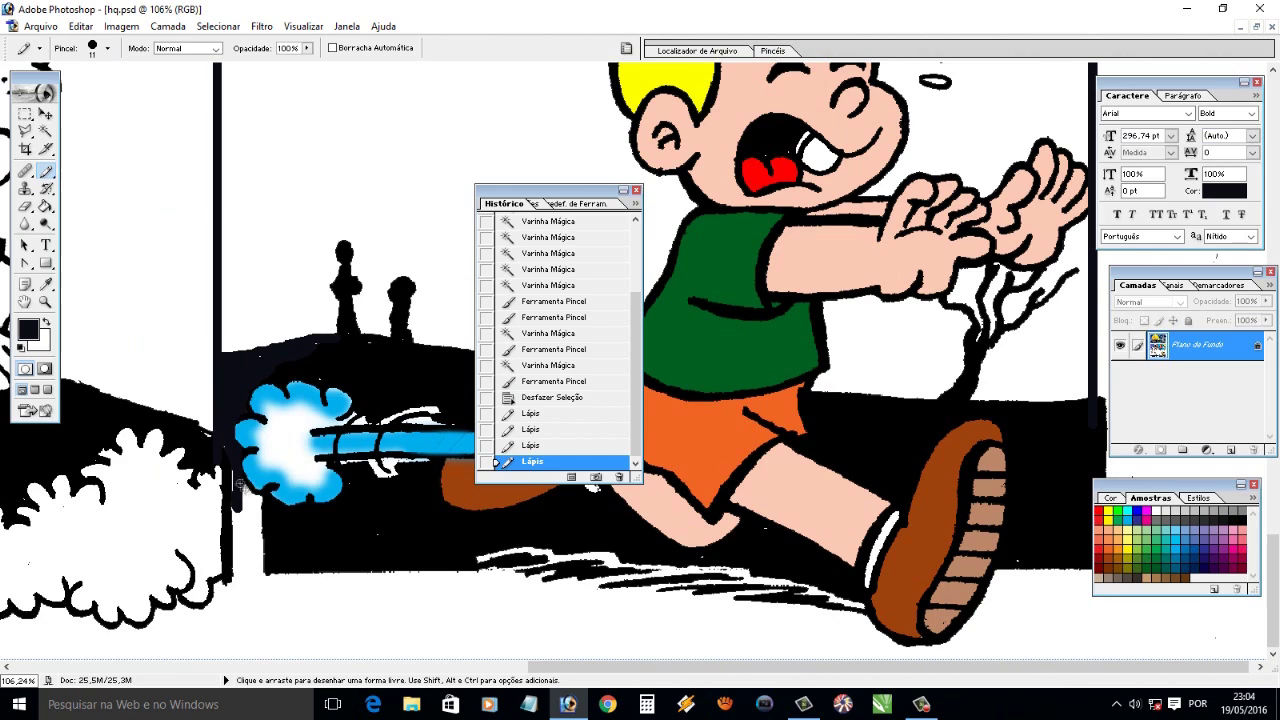
Trace and thicken the panel's bottom edge and touch up gaps in the dark ground
mouse_move(478, 568)
left_mouse_down()
mouse_move(224, 574)
mouse_move(600, 582)
left_mouse_up()
key("ctrl+z")
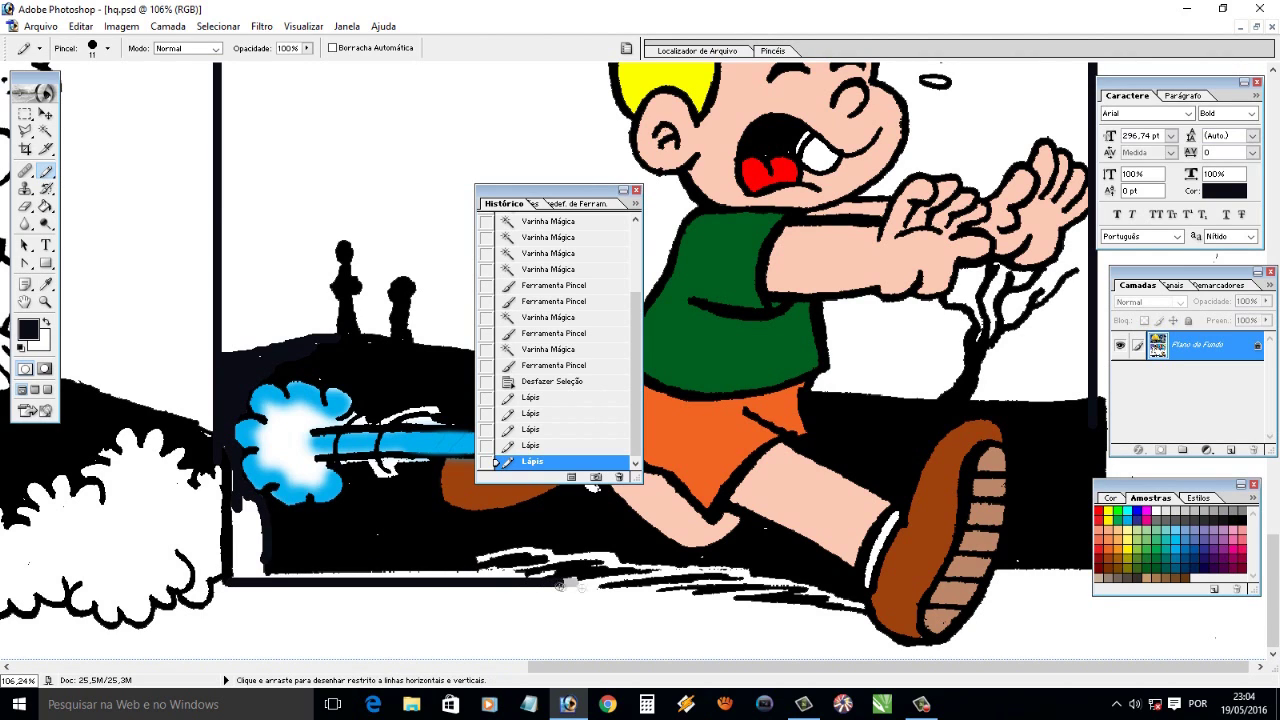
left_click_drag(490, 576, 370, 574)
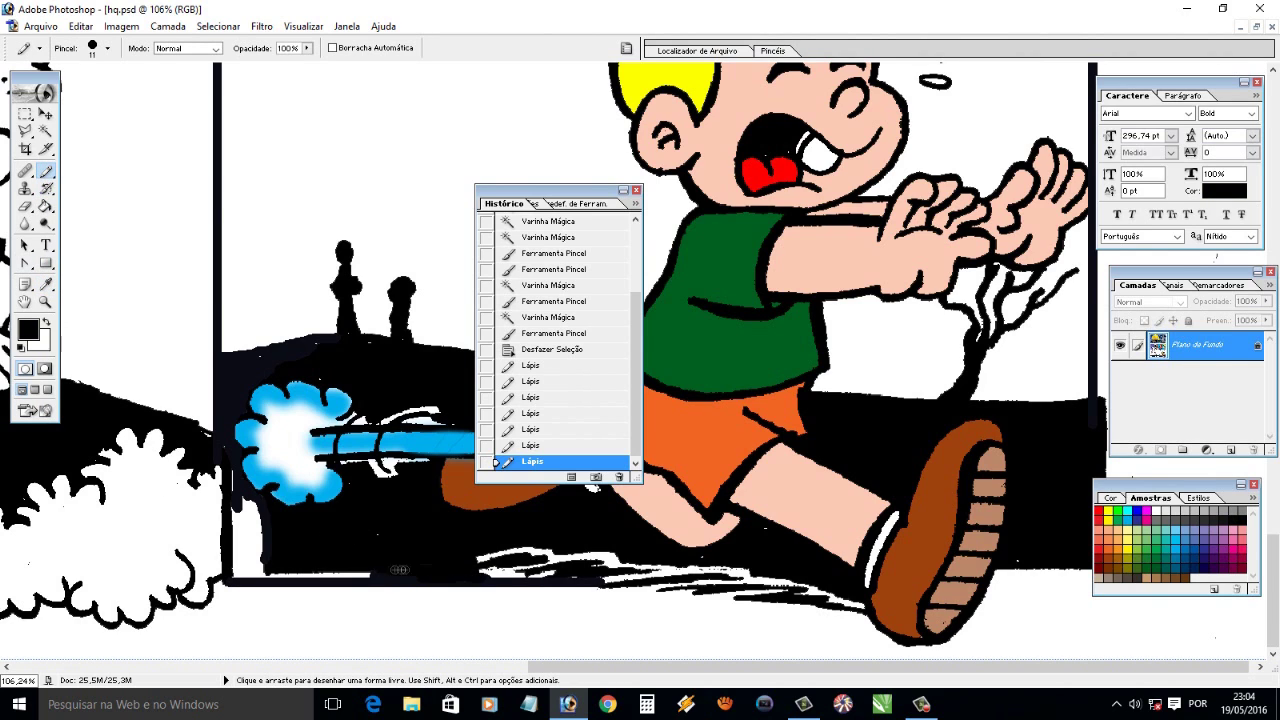
left_click_drag(409, 570, 243, 573)
left_click_drag(231, 490, 249, 498)
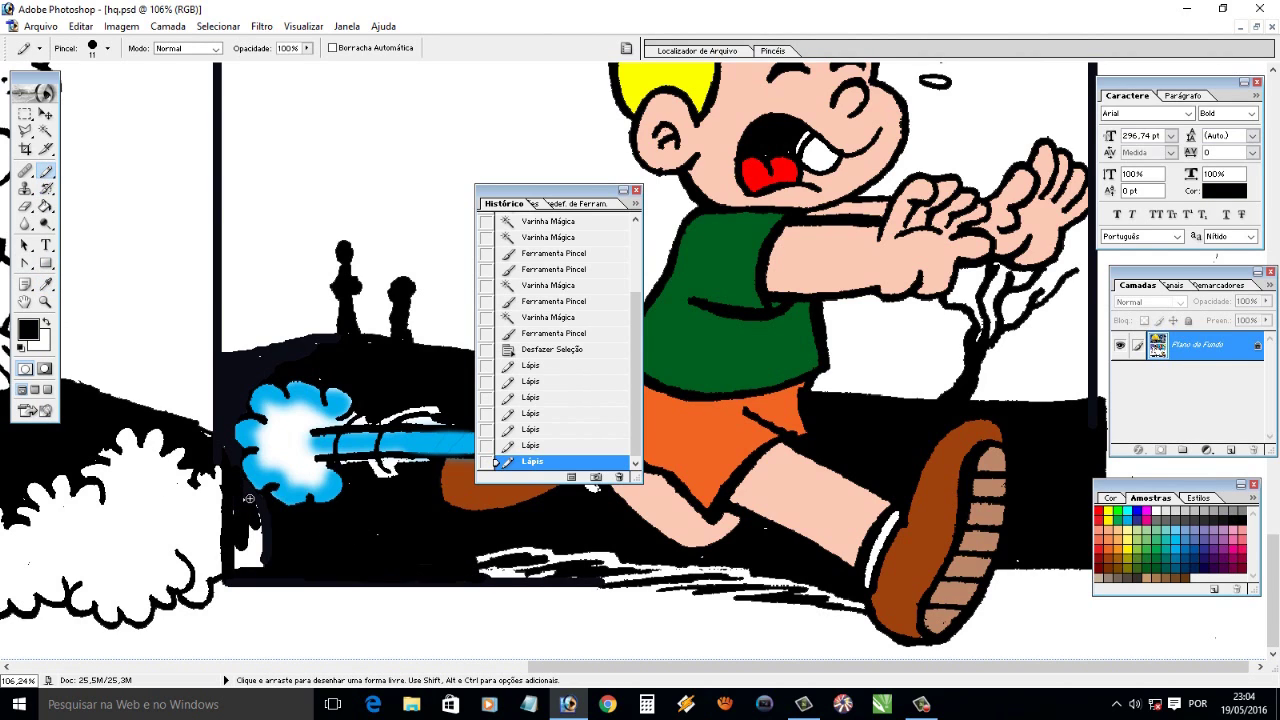
mouse_move(262, 372)
left_mouse_down()
mouse_move(264, 356)
mouse_move(320, 336)
mouse_move(226, 341)
left_mouse_up()
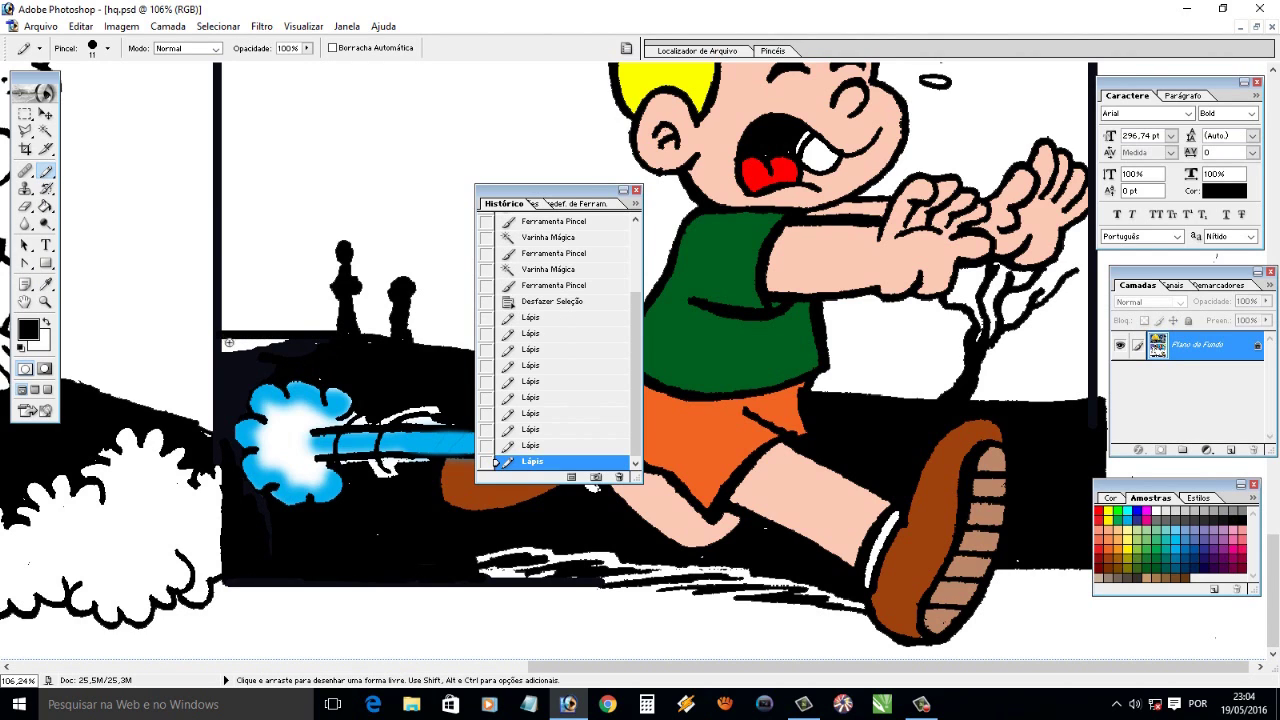
left_click_drag(334, 343, 368, 344)
left_click_drag(399, 412, 389, 489)
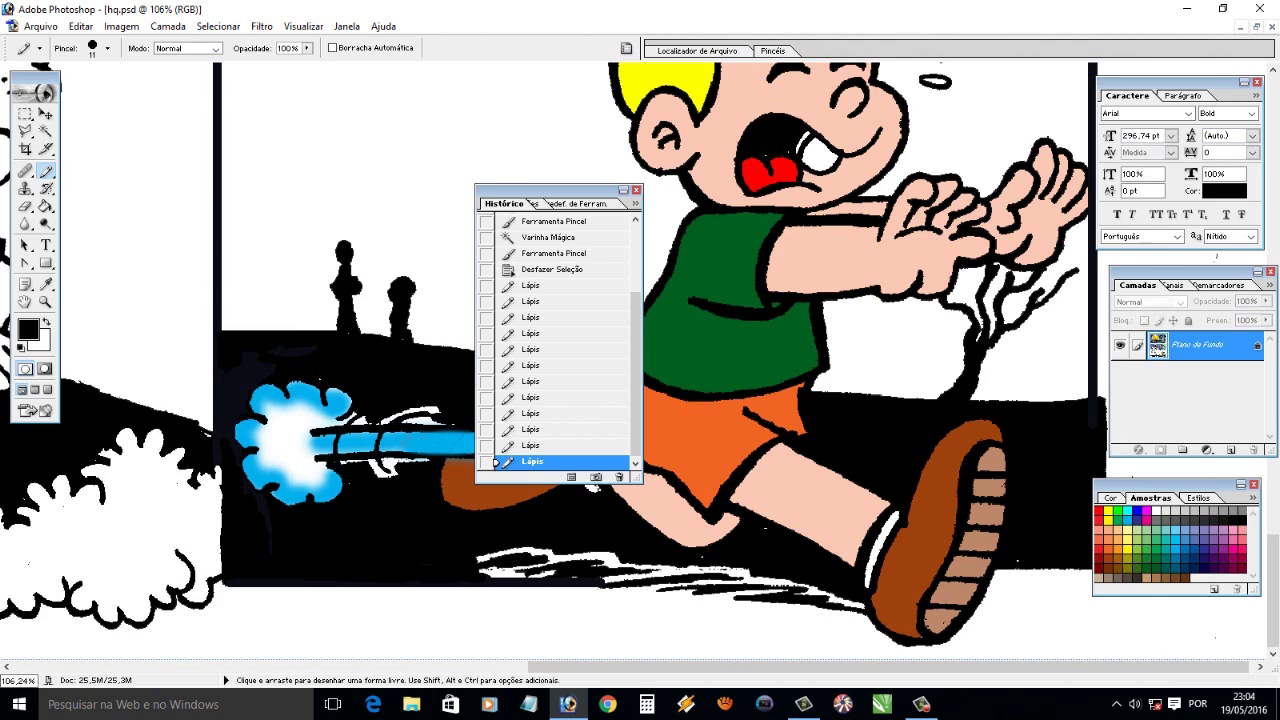
key("ctrl+minus")
key("ctrl+minus")
key("ctrl+minus")
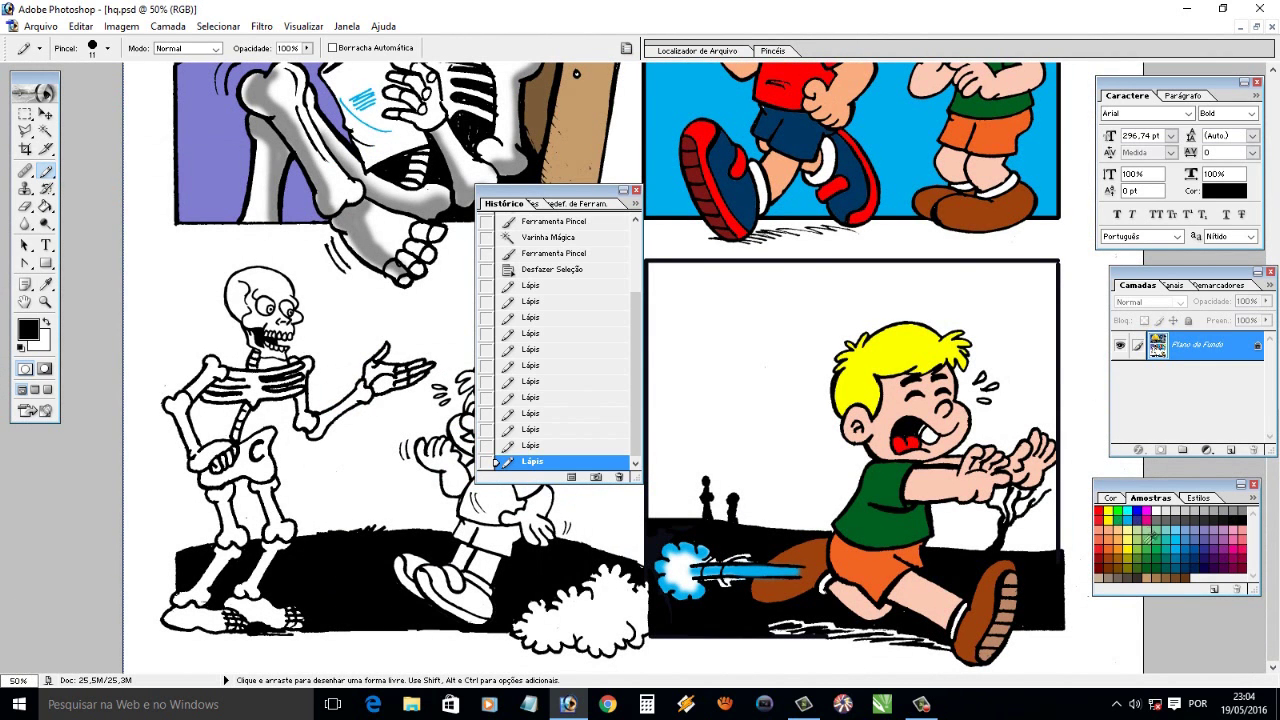
Pick a light cyan foreground colour, undoing a premature first fill
left_click(1169, 538)
key("g")
left_click(755, 334)
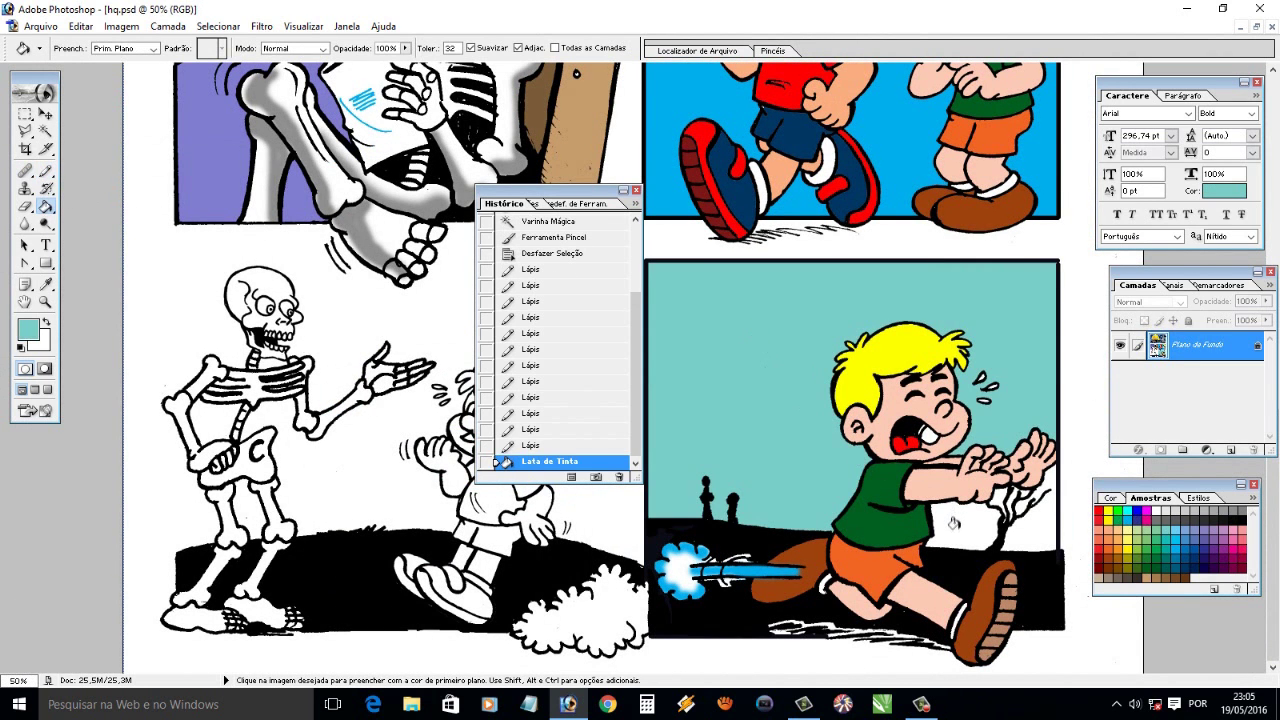
key("ctrl+z")
left_click(28, 328)
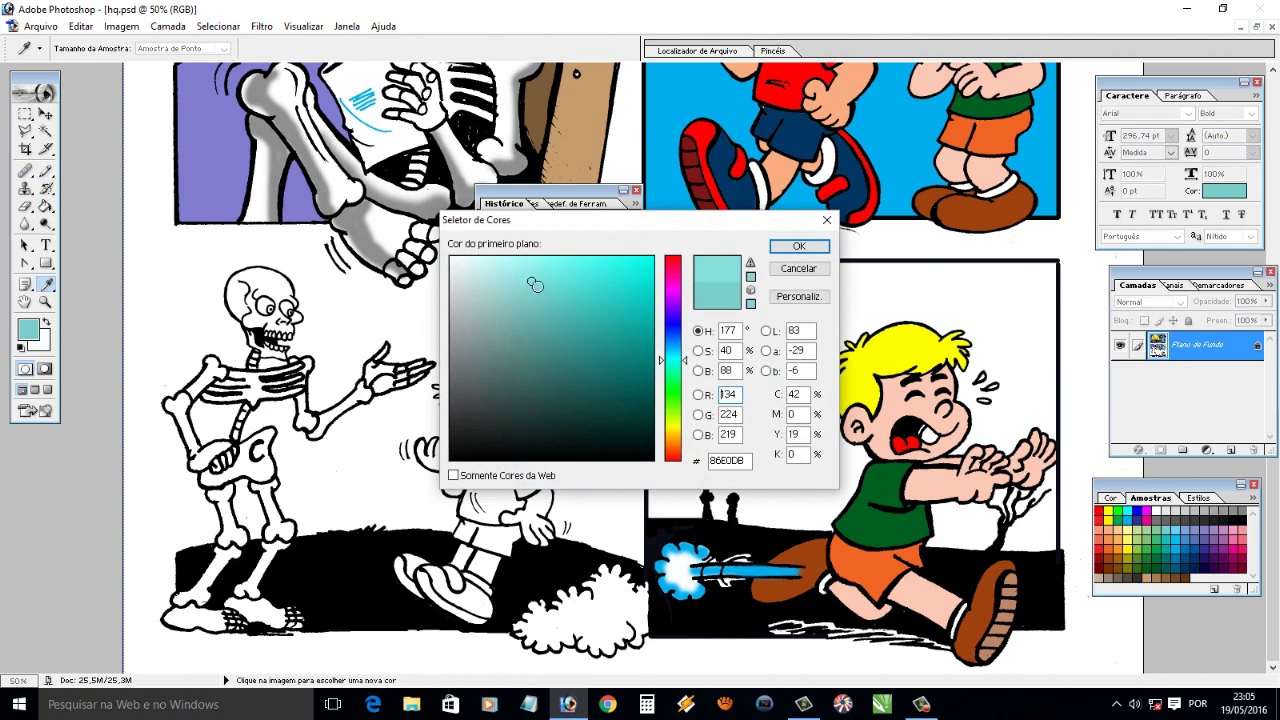
left_click(805, 250)
Fill the panel's white sky and the small gaps near the hand with light cyan
left_click(773, 314)
left_click(978, 522)
left_click(1010, 505)
left_click(1020, 507)
left_click(1030, 505)
Clear a stray strip beside the skeleton panel with the marquee, then deselect
key("m")
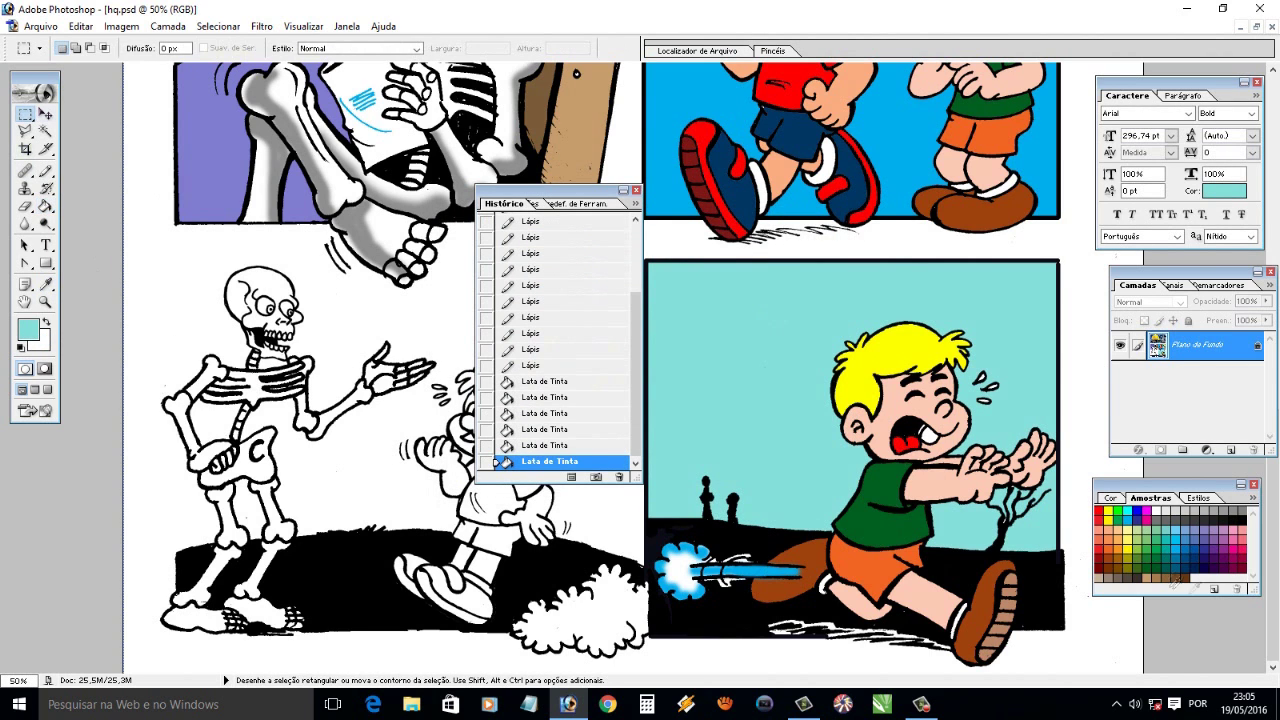
left_click_drag(1067, 655, 1064, 654)
key("Delete")
left_click_drag(1081, 603, 1074, 600)
key("Delete")
key("ctrl+d")
left_click_drag(575, 195, 103, 275)
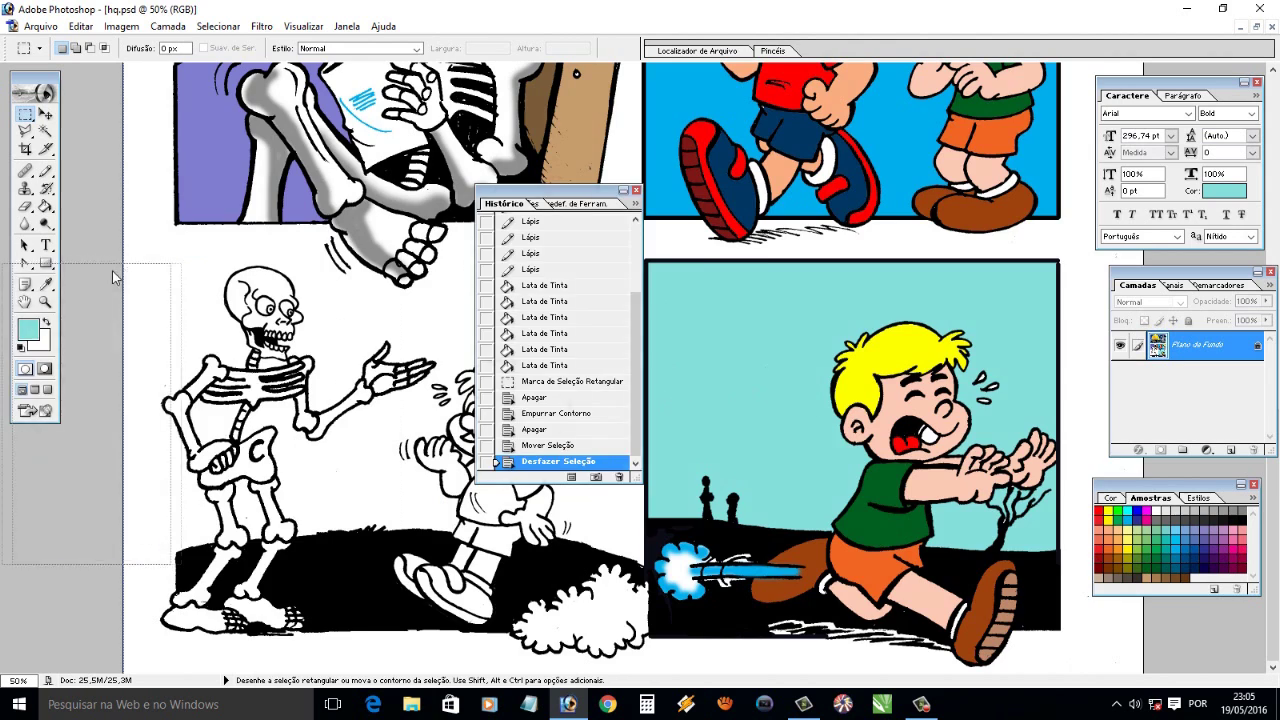
key("ctrl+minus")
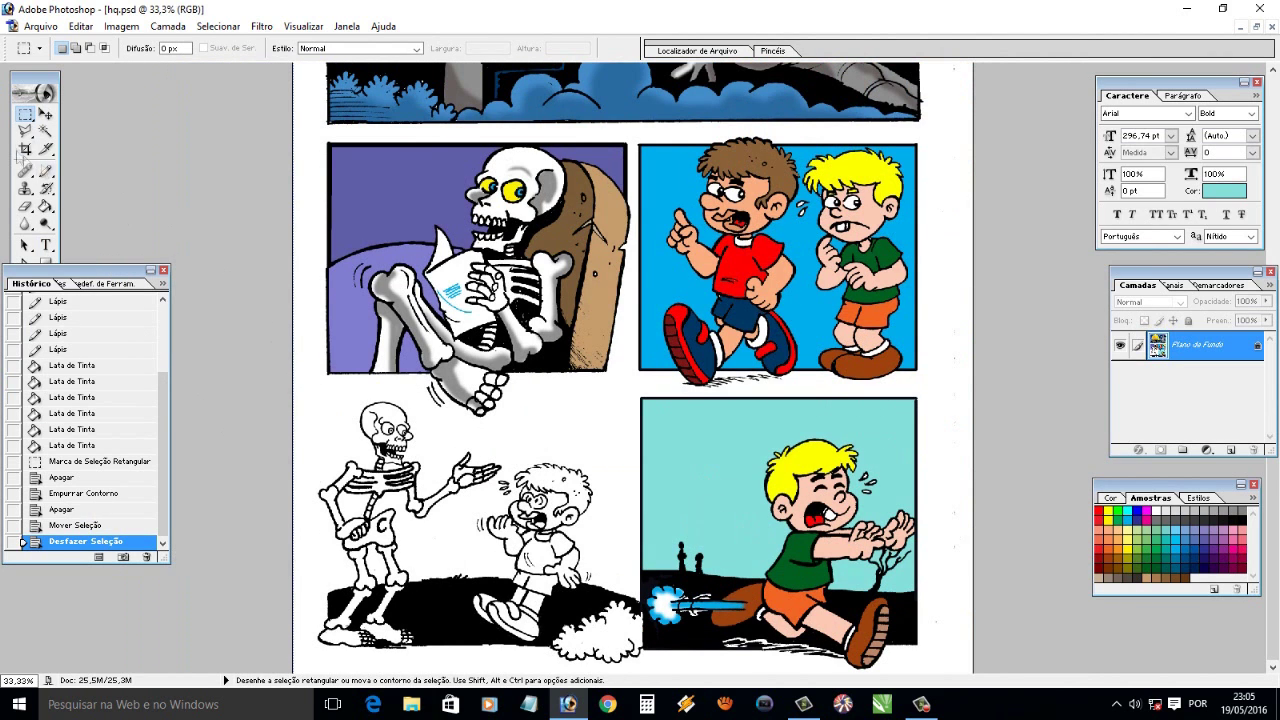
Outline the lower-left skeleton panel with the Polygonal Lasso and cut it out
left_click(25, 131)
left_click(333, 407)
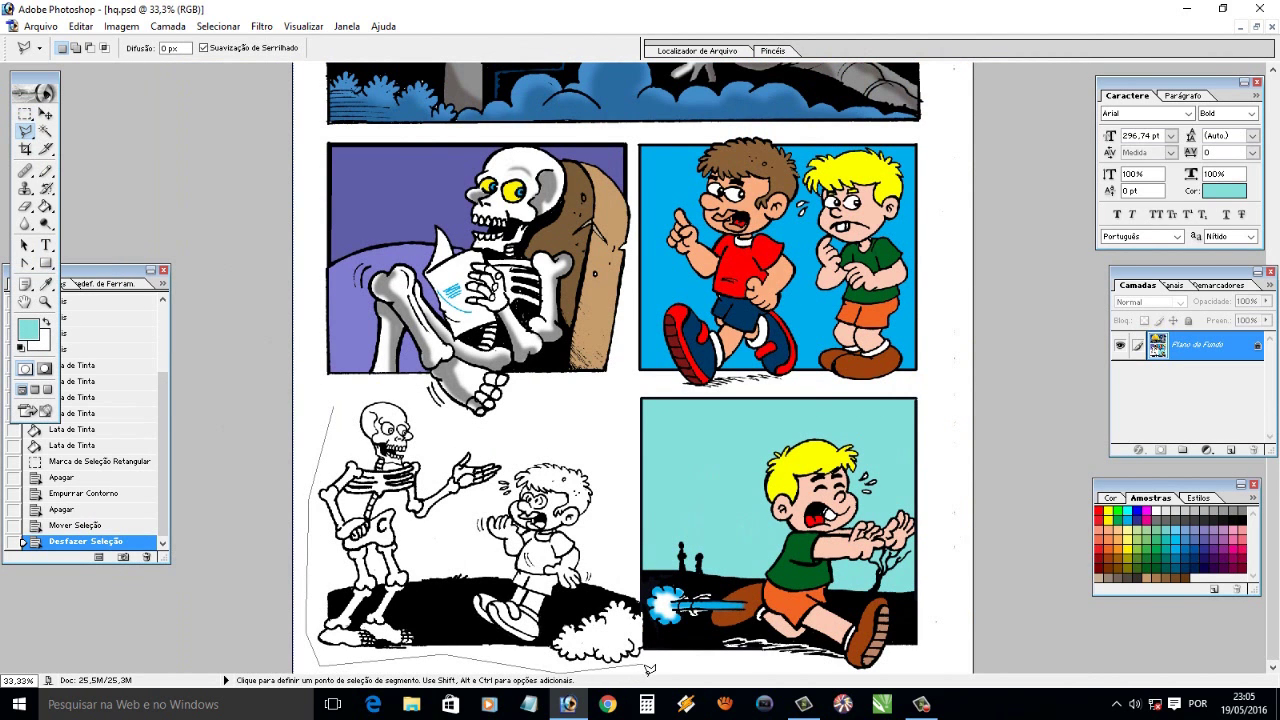
left_click(638, 667)
left_click(348, 410)
key("ctrl+x")
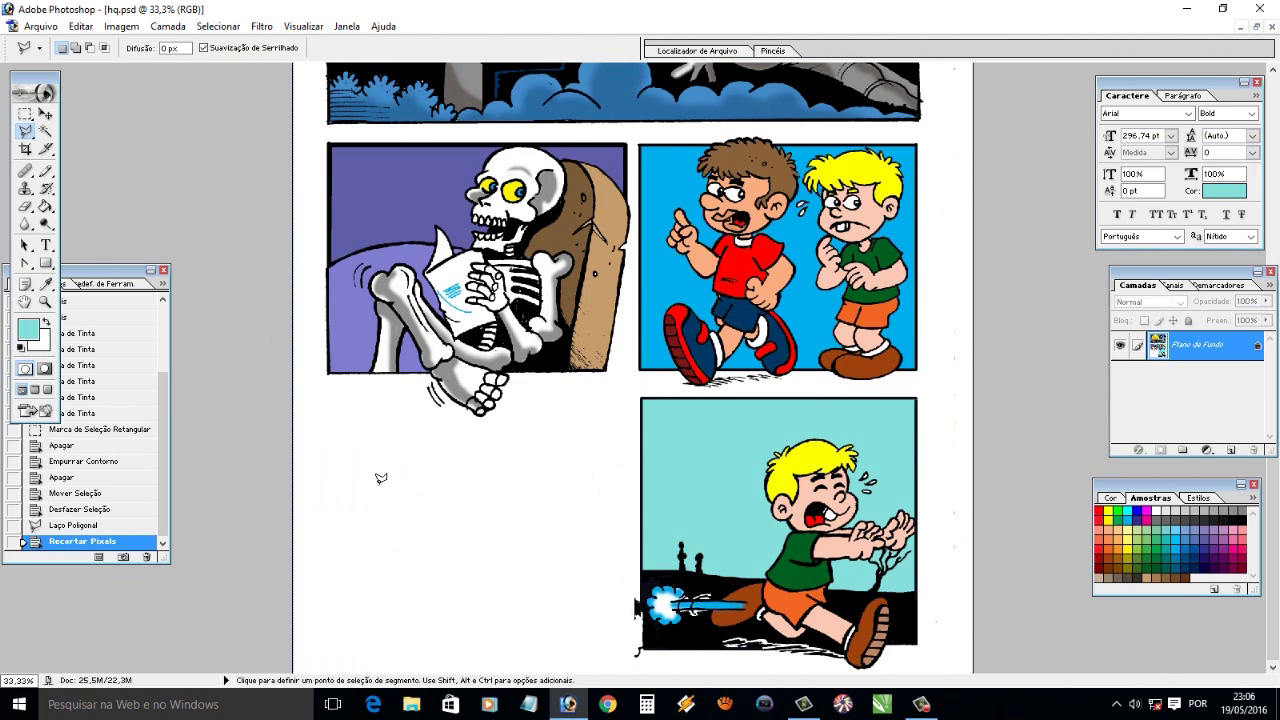
Zoom in on the boy panel's left edge, delete stray black pixels, and select a narrow edge strip
key("z")
left_click_drag(571, 543, 797, 675)
key("m")
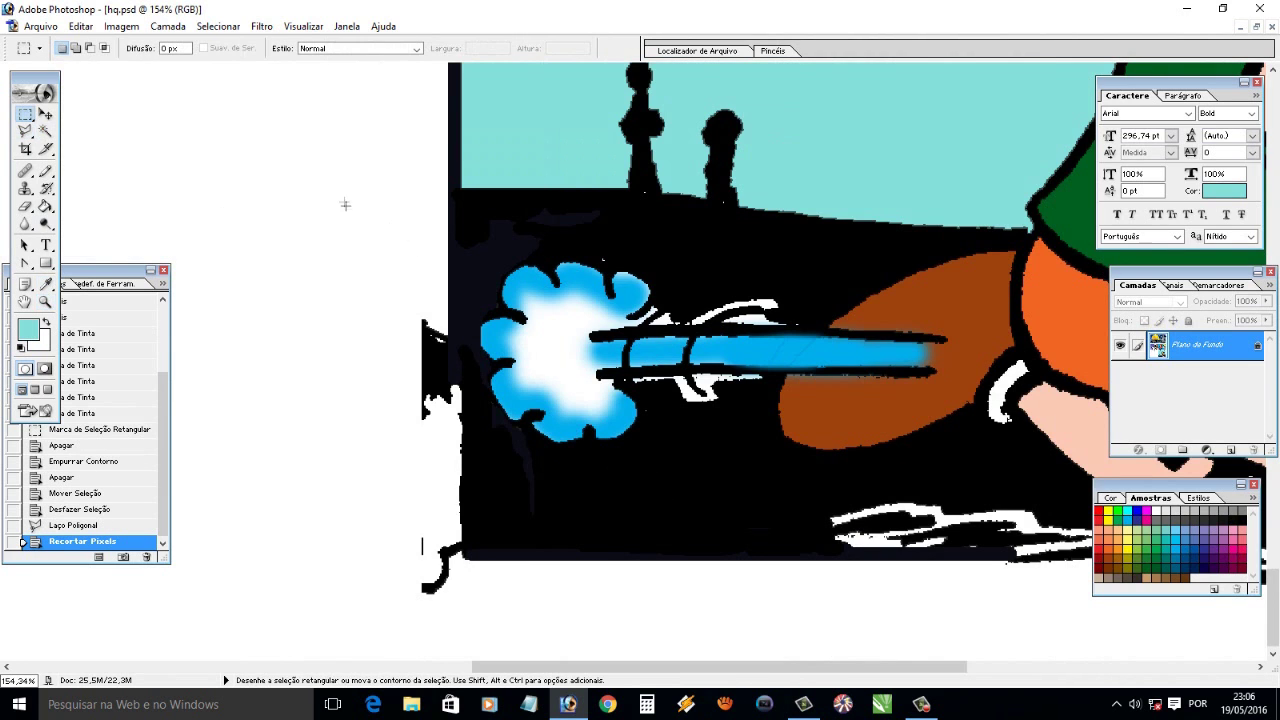
key("Delete")
key("ctrl+d")
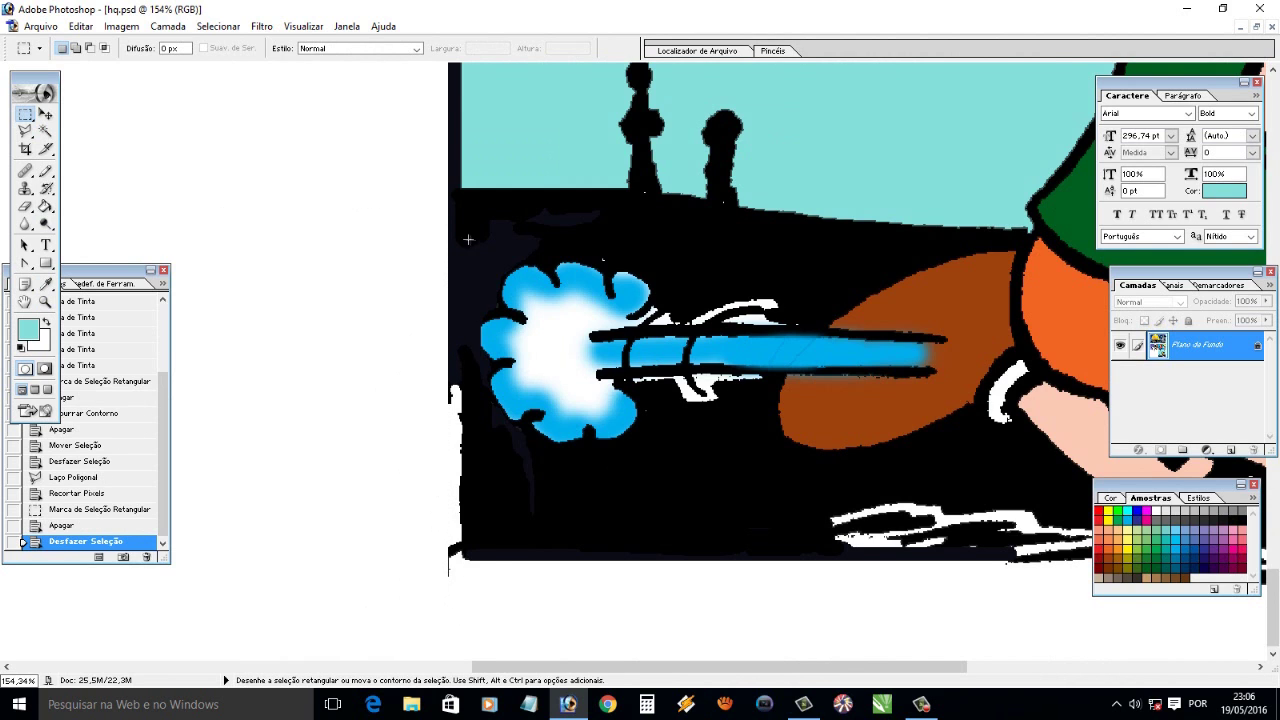
left_click_drag(454, 248, 473, 560)
key("Left")
Pencil a black border along the boy panel's left edge and touch it up
key("b")
key("d")
left_click_drag(448, 365, 453, 513)
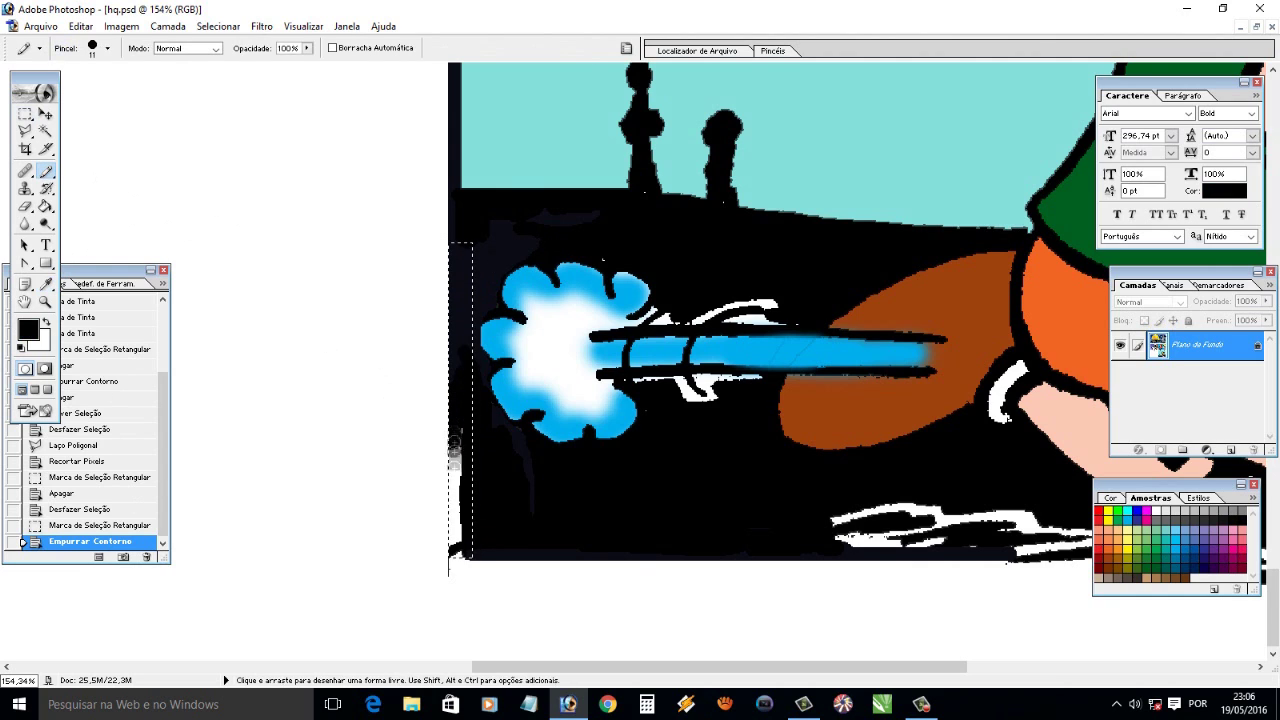
left_click(453, 537)
key("ctrl+d")
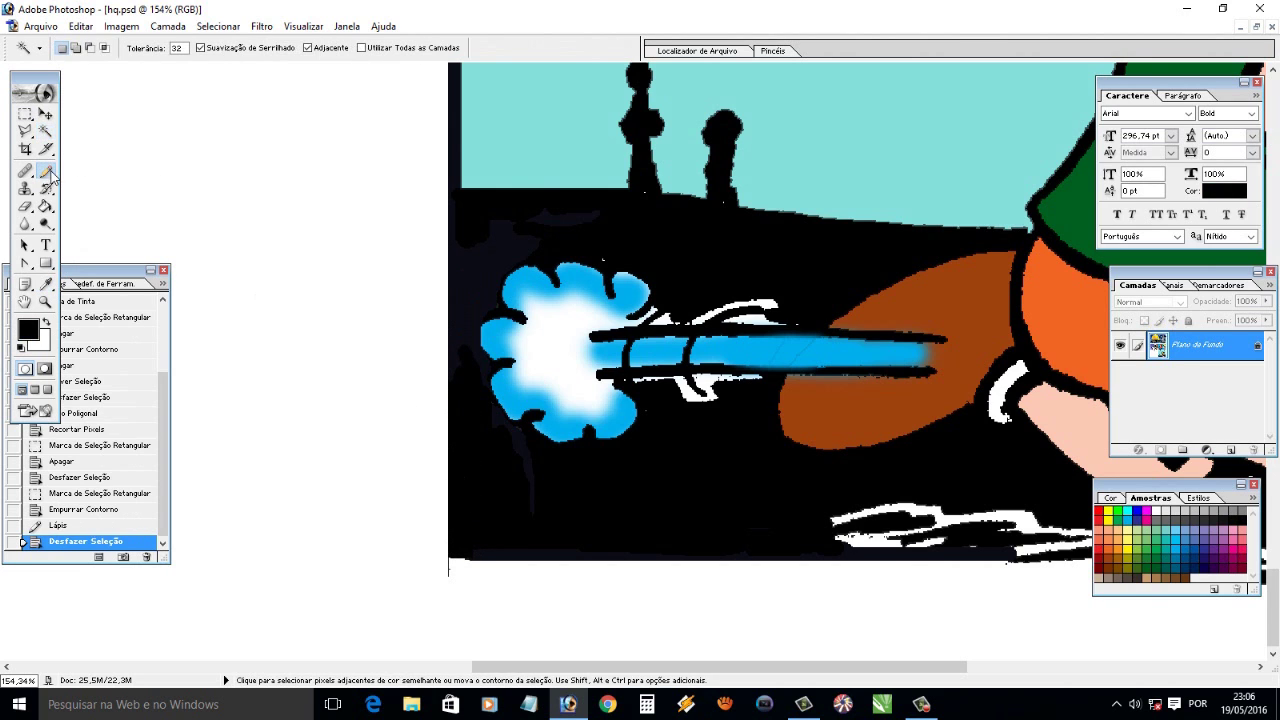
left_click_drag(524, 449, 530, 515)
left_click_drag(471, 543, 660, 554)
Touch up the boy panel's left edge with white and black pencil marks
key("i")
left_click(350, 445)
key("b")
left_click(448, 566)
key("m")
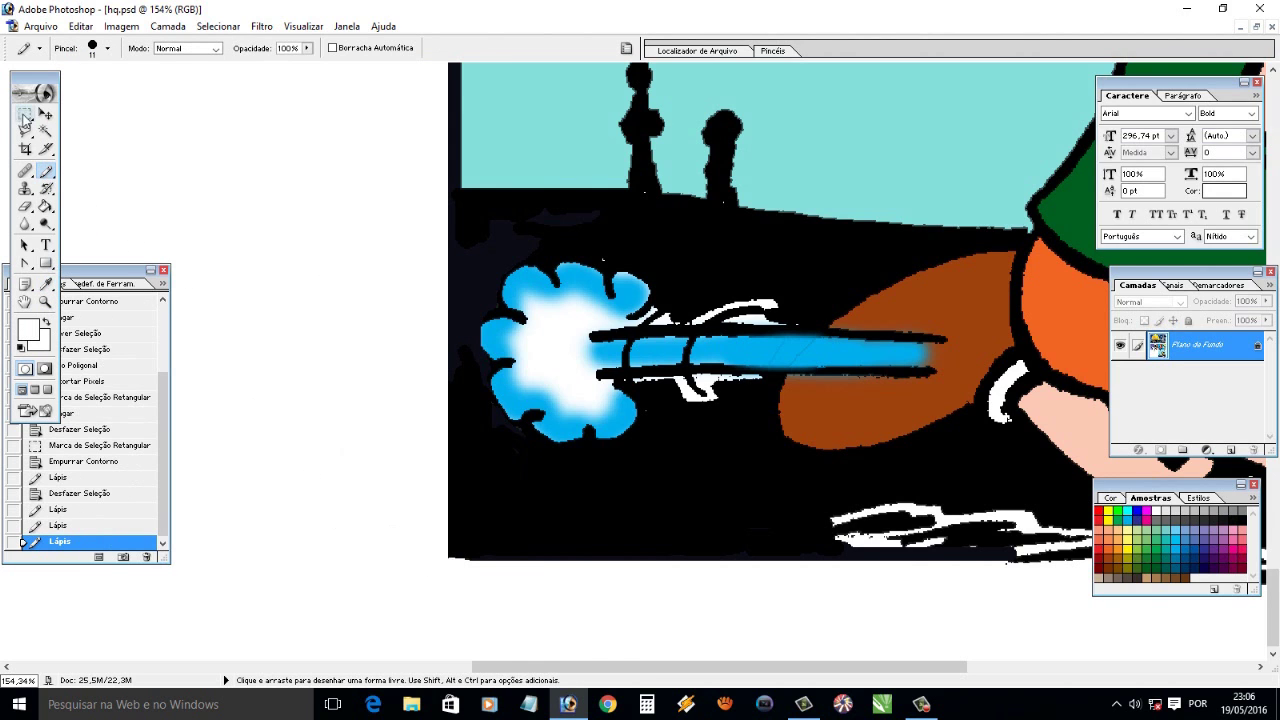
left_click_drag(645, 563, 783, 559)
key("i")
key("d")
key("b")
left_click(466, 552)
key("ctrl+d")
Paste the skeleton panel onto a new layer and move it into the bottom-left space
key("w")
key("ctrl+minus")
key("ctrl+minus")
key("ctrl+minus")
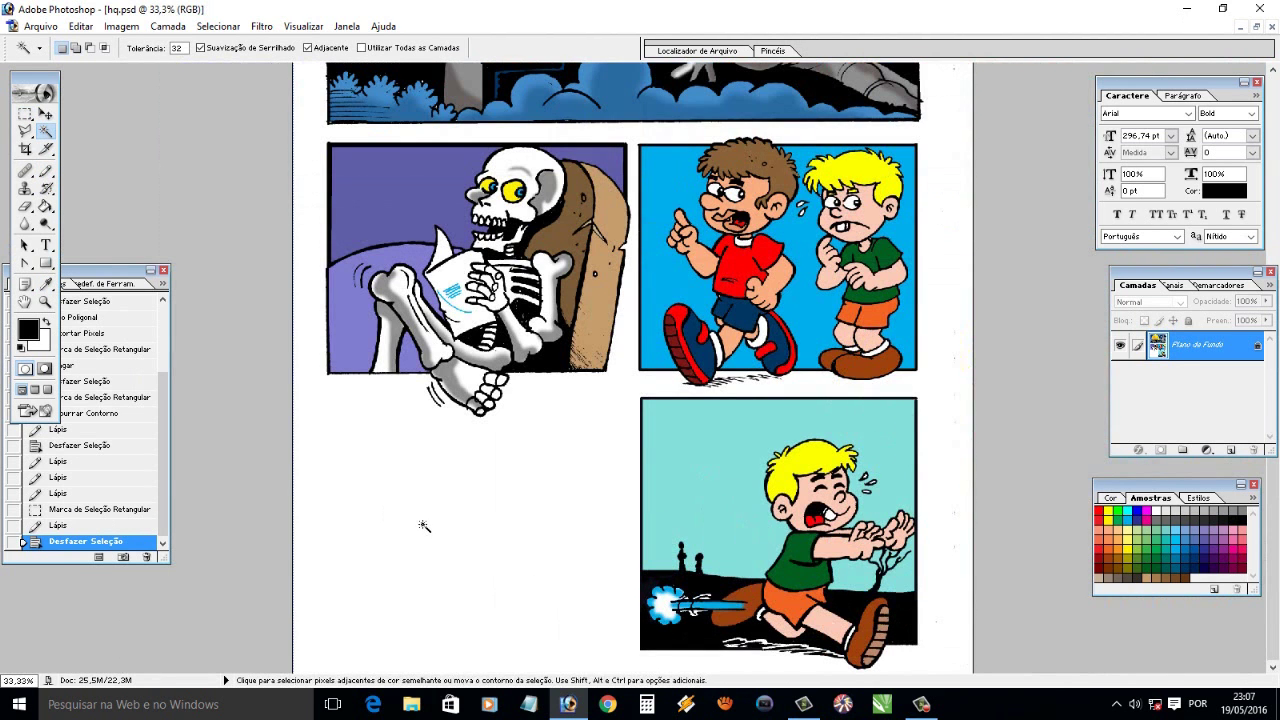
left_click(1231, 450)
key("ctrl+v")
left_click(30, 114)
left_click_drag(523, 300, 355, 452)
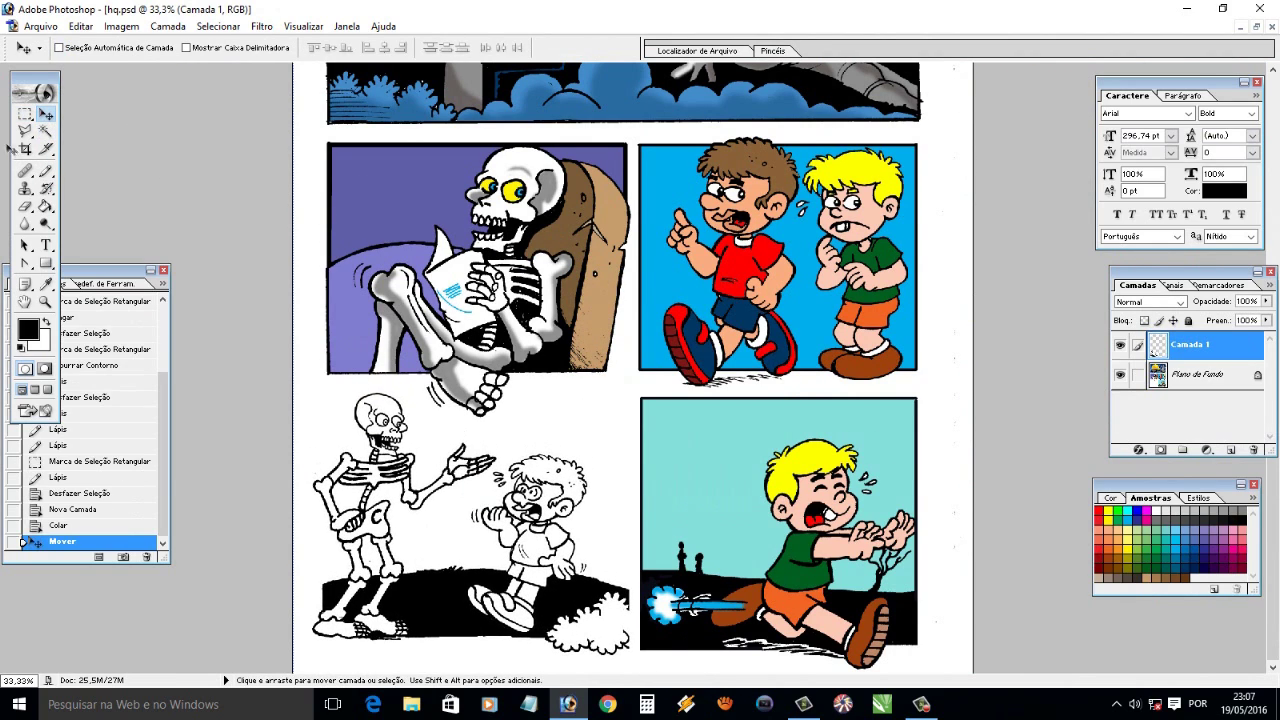
Magic Wand select several areas of the pasted skeleton panel
key("w")
left_click(355, 452)
left_click(500, 480, "shift")
left_click(477, 516, "shift")
left_click(393, 463, "shift")
On the background layer with the skeleton layer hidden, discard a trial line and delete the selected area
left_click(1200, 374)
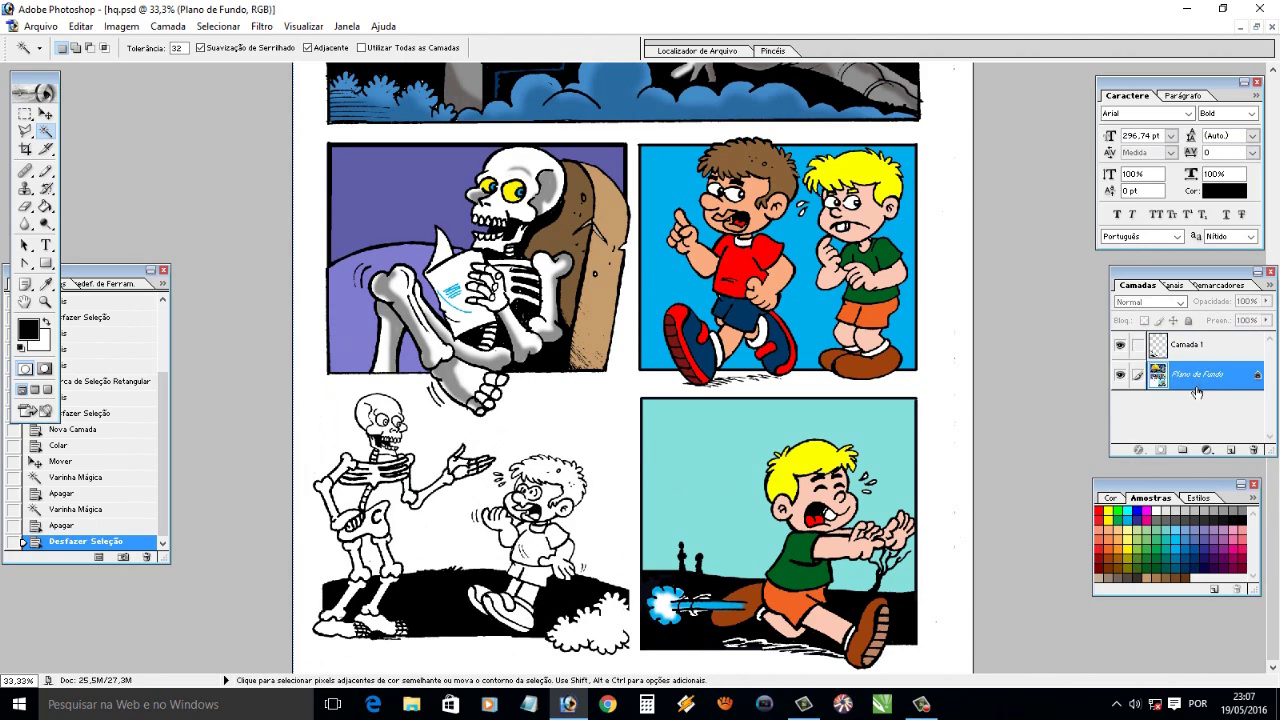
left_click(1120, 344)
left_click(45, 170)
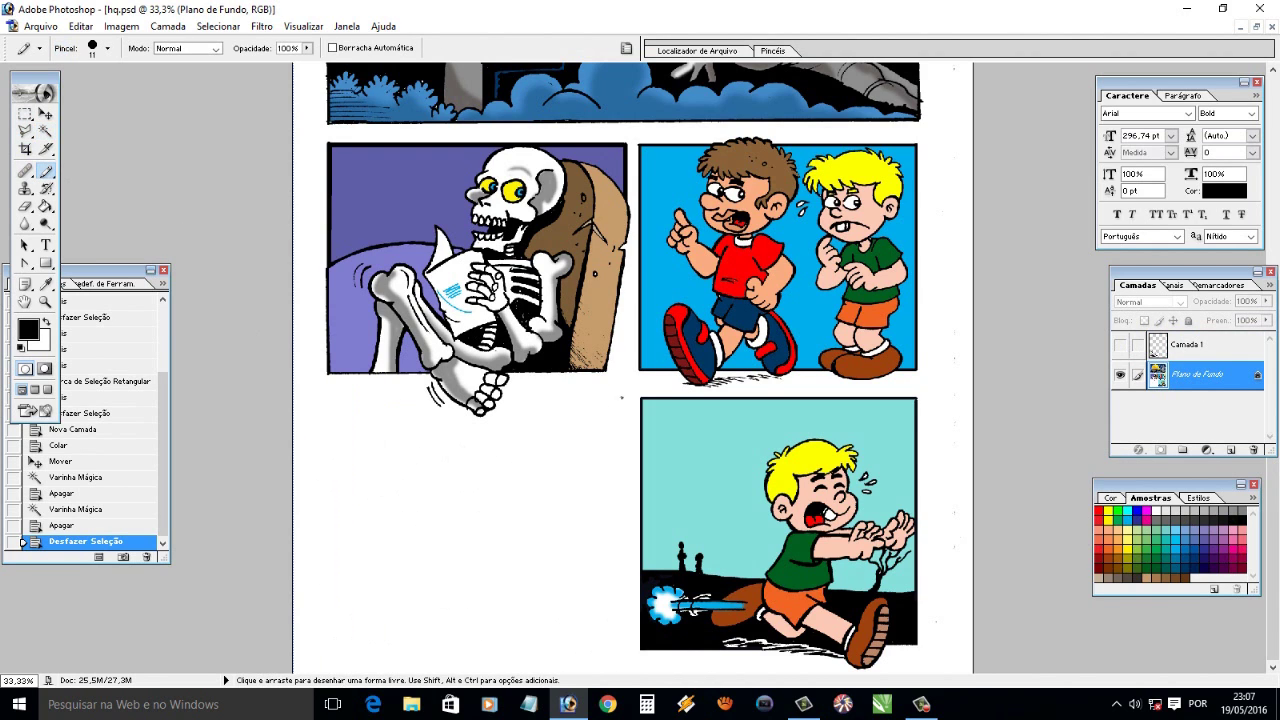
left_click_drag(514, 400, 626, 400)
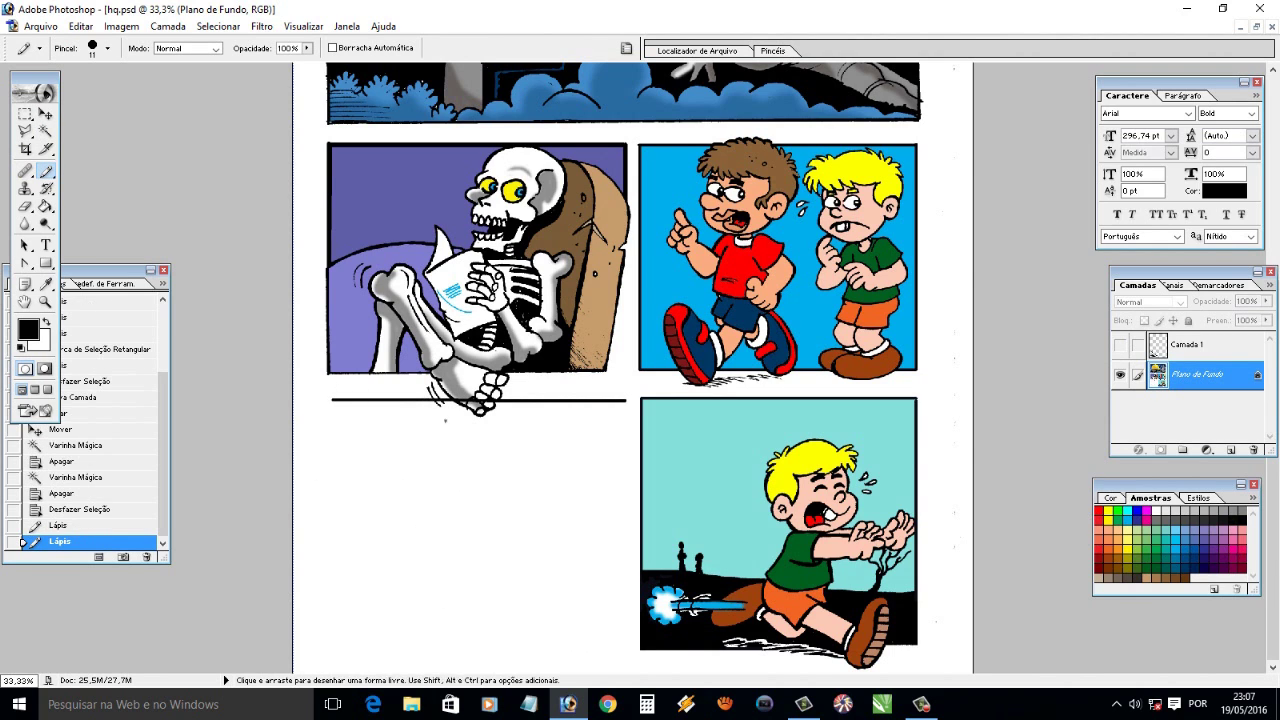
left_click(64, 525)
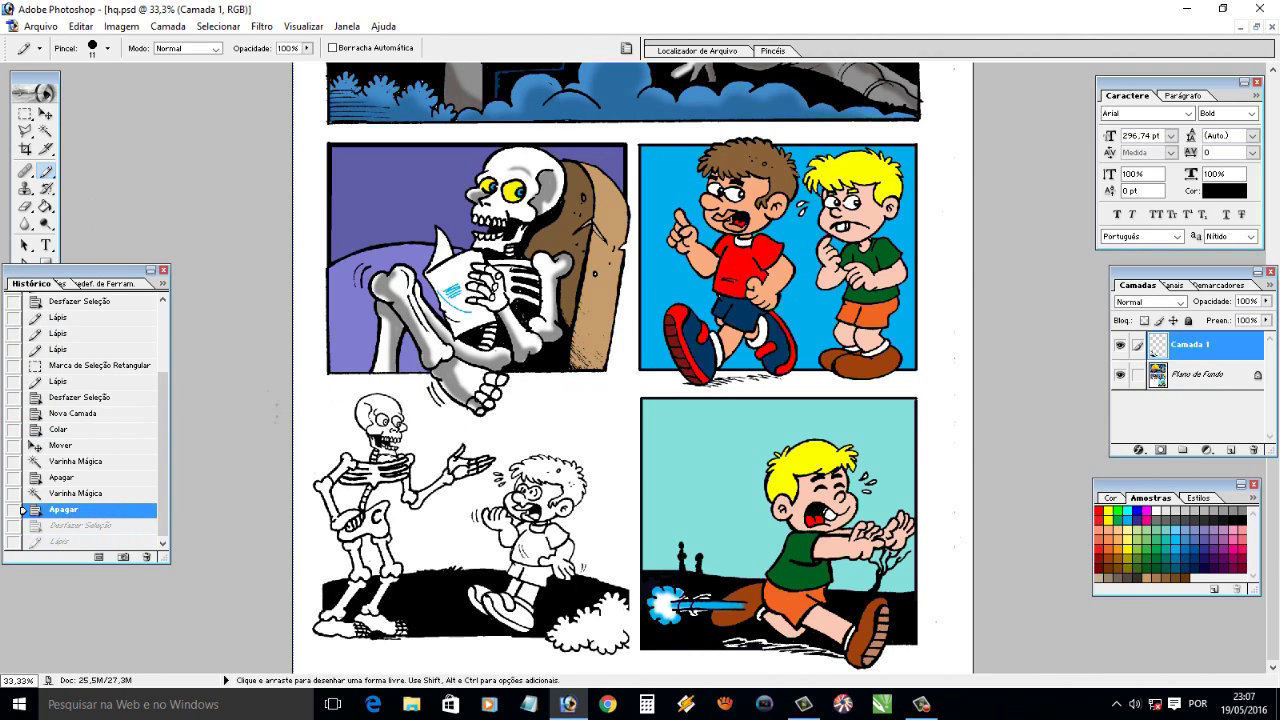
key("Delete")
key("ctrl+d")
left_click(45, 131)
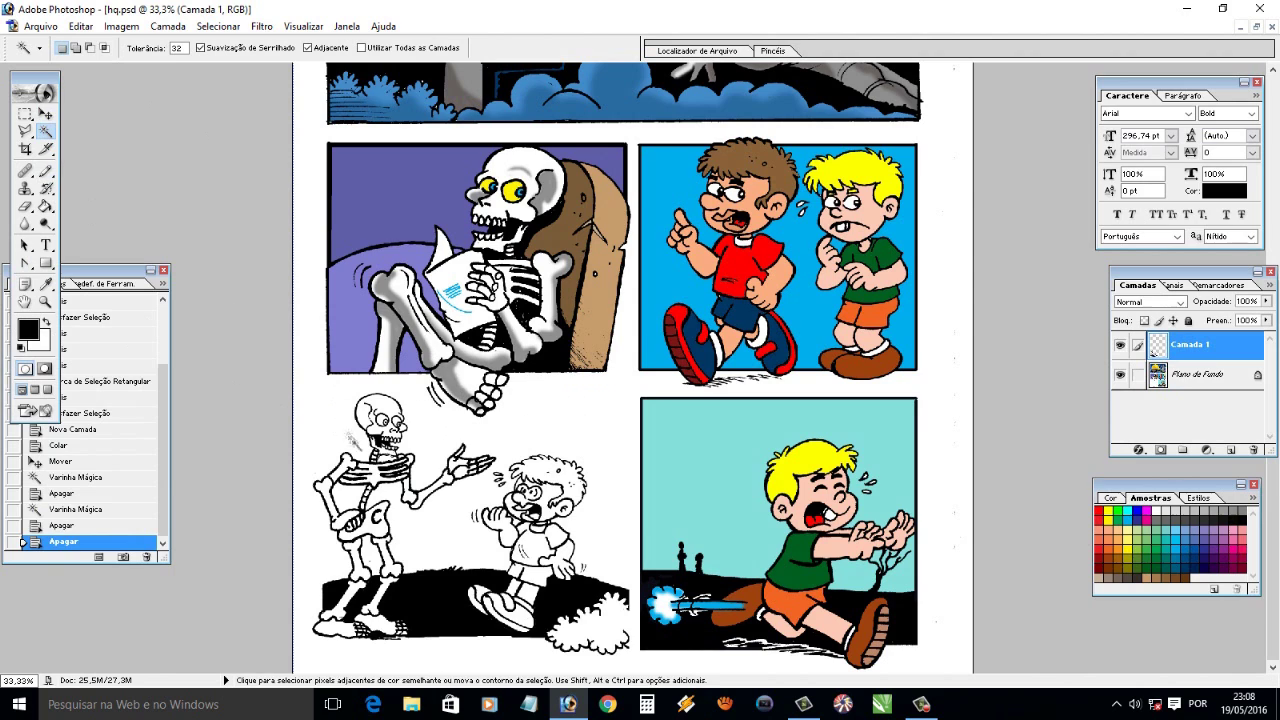
Add a new layer beneath hidden Camada 1 and try several top-border pencil strokes
left_click(1120, 344)
left_click(1231, 450)
left_click_drag(1191, 340, 1186, 381)
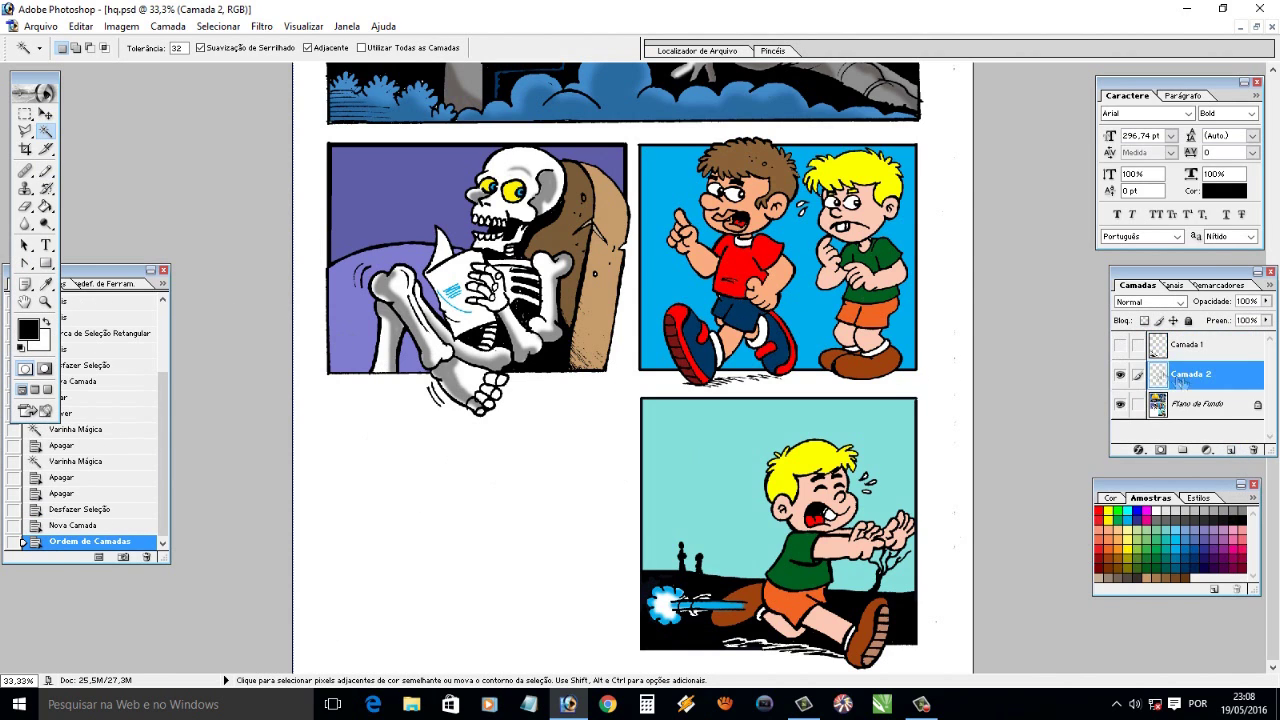
left_click(45, 170)
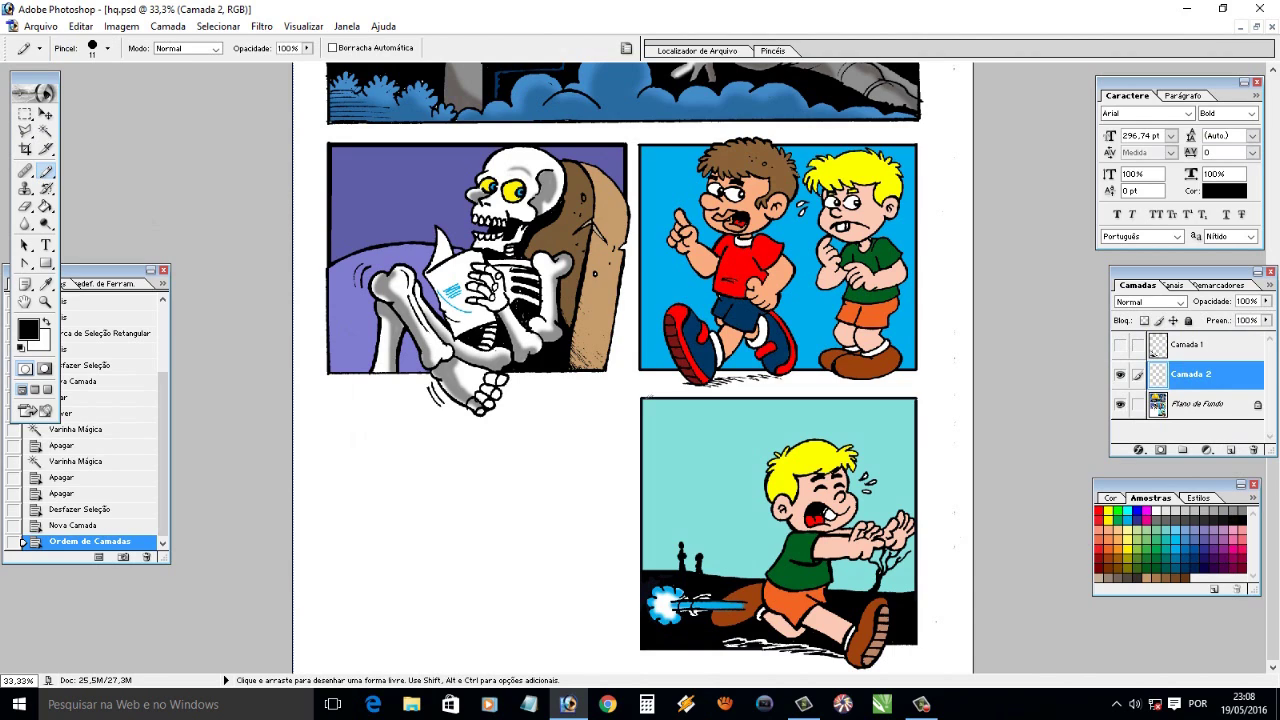
left_click_drag(618, 398, 332, 397)
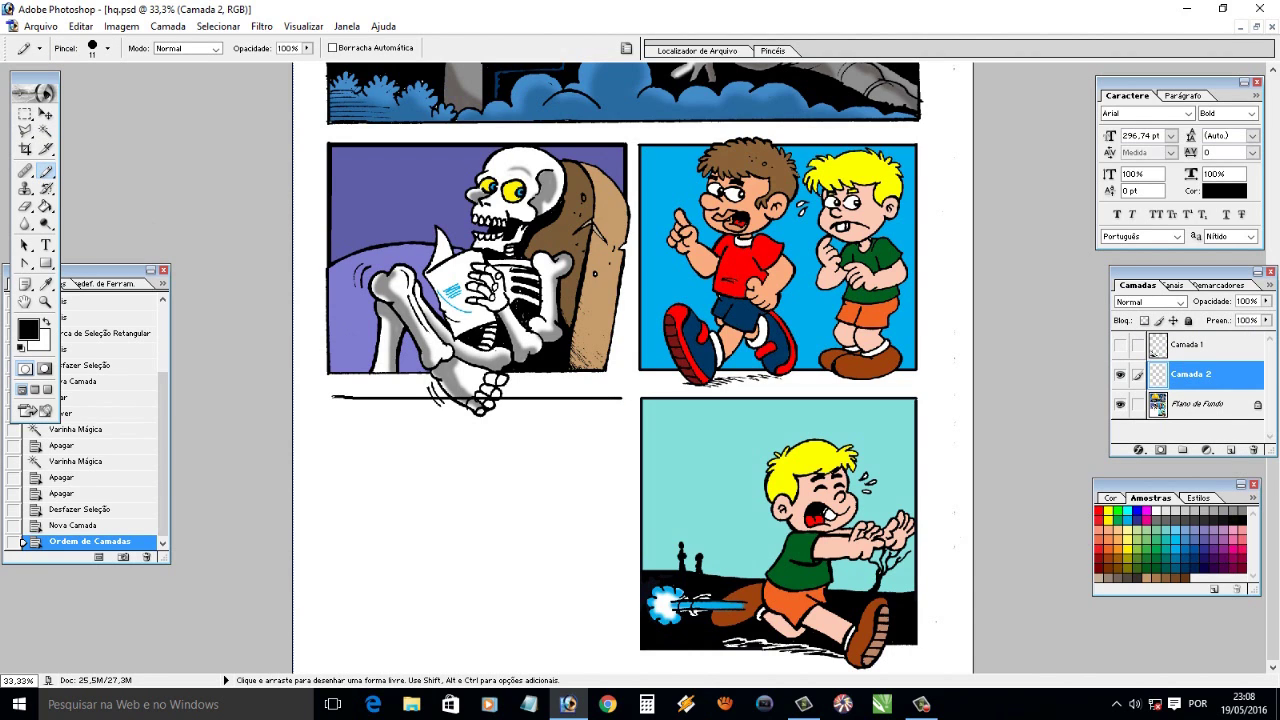
key("ctrl+z")
left_click_drag(590, 398, 352, 397)
key("ctrl+z")
left_click_drag(621, 398, 318, 399)
key("ctrl+z")
Pencil straight black border edges for the lower-left panel and delete a stray corner mark
mouse_move(618, 399)
left_mouse_down()
mouse_move(325, 399)
mouse_move(327, 656)
mouse_move(623, 656)
left_mouse_up()
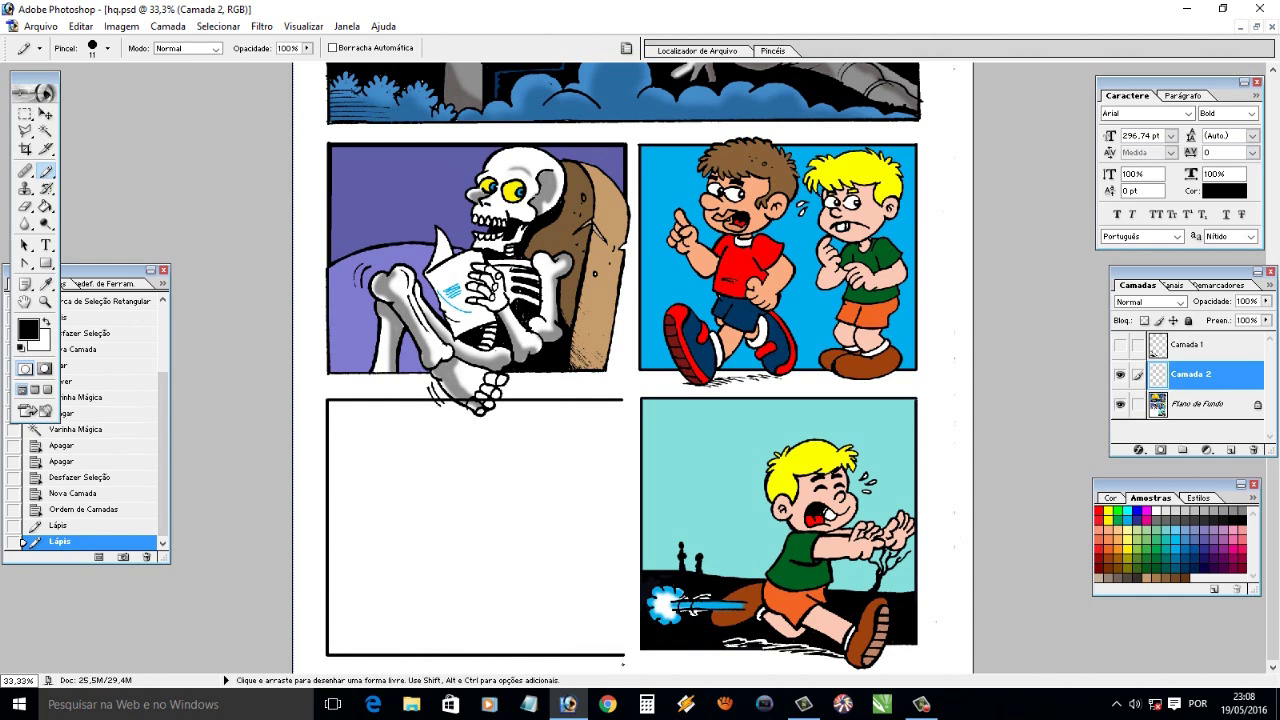
left_click(626, 656)
left_click_drag(622, 466, 630, 664)
left_click(26, 113)
key("Left")
key("Delete")
key("ctrl+d")
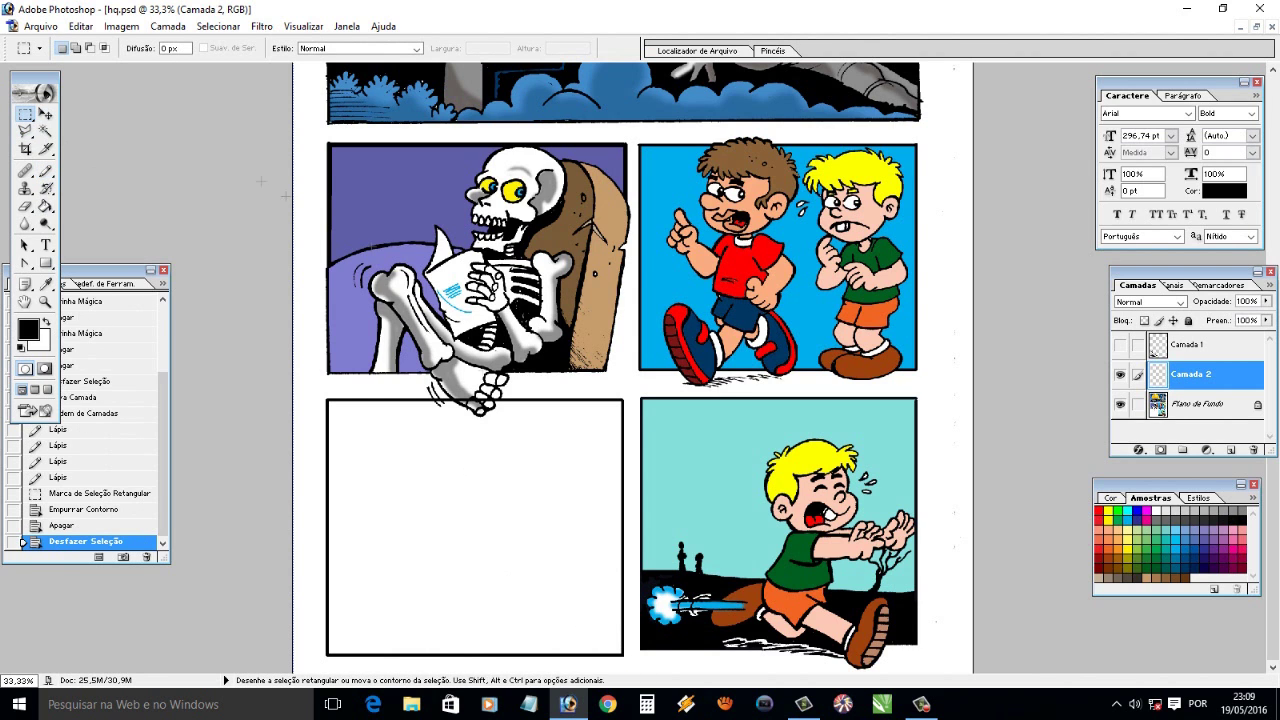
Scale the border layer with Edit > Transform to fit the panel
left_click(80, 26)
left_click(371, 357)
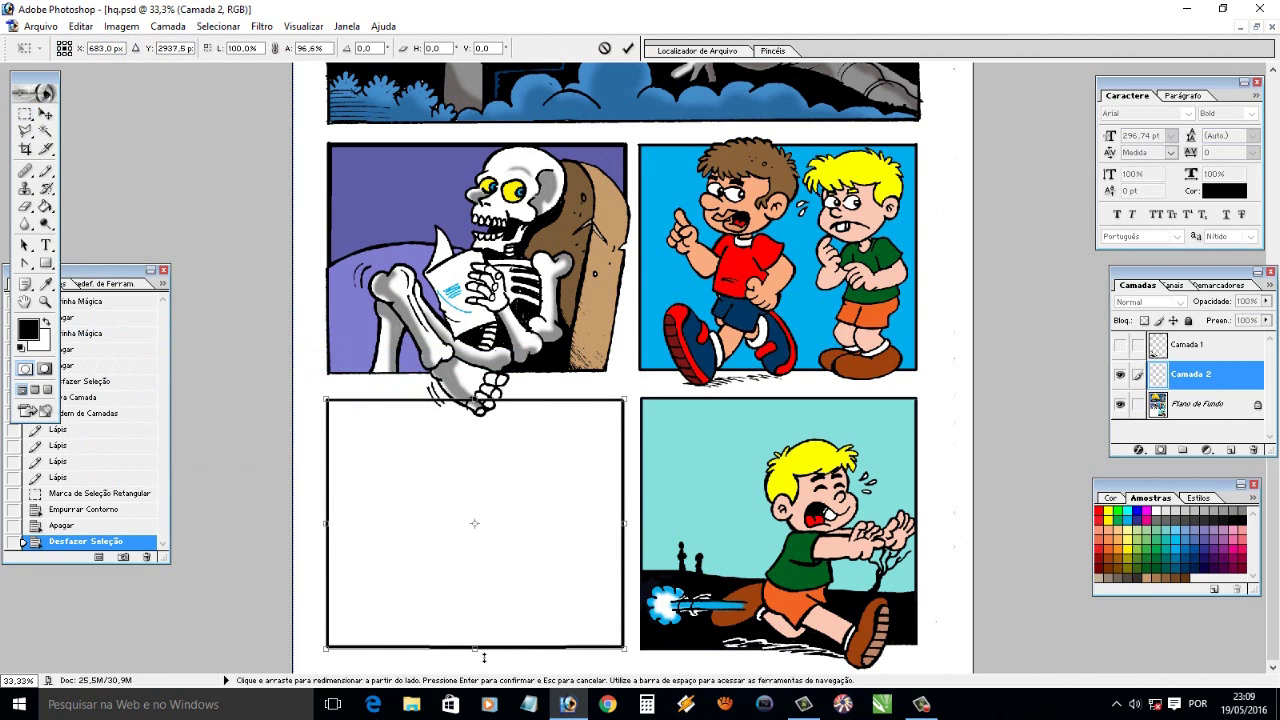
left_click(45, 131)
left_click(624, 283)
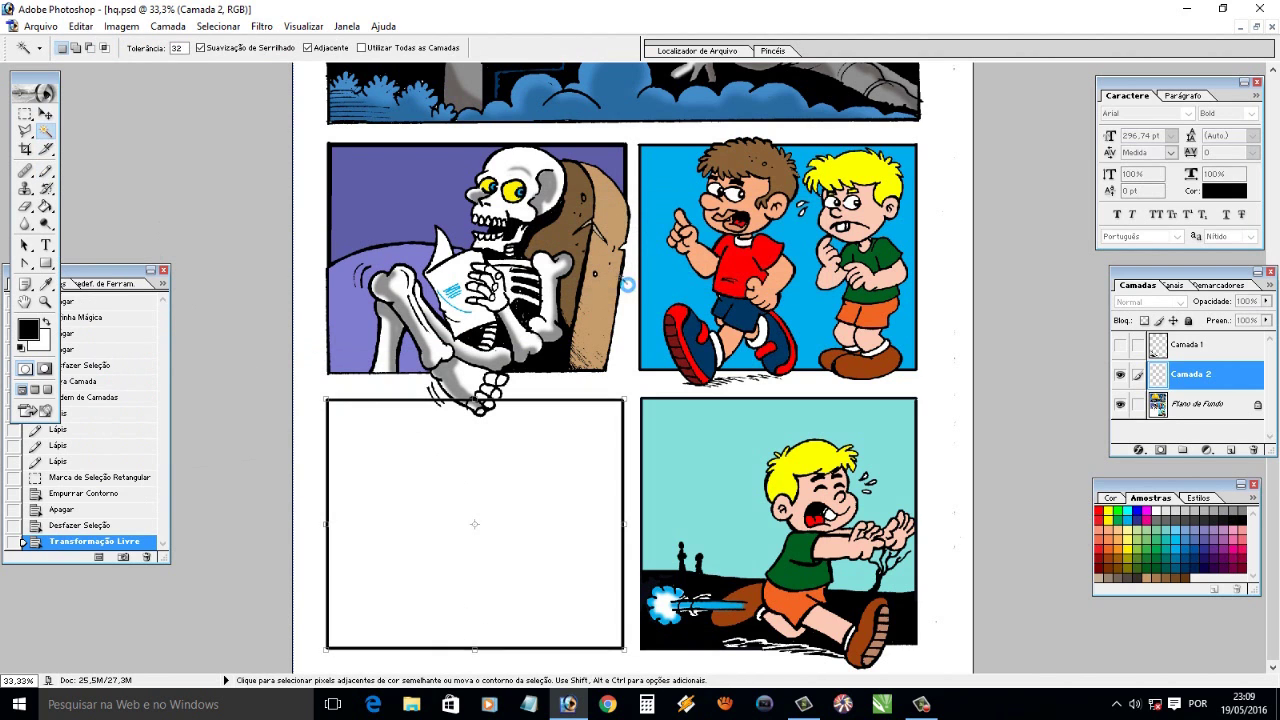
Show Camada 1 again and delete the stray scribble at the panel's right edge
left_click(45, 301)
left_click(1120, 344)
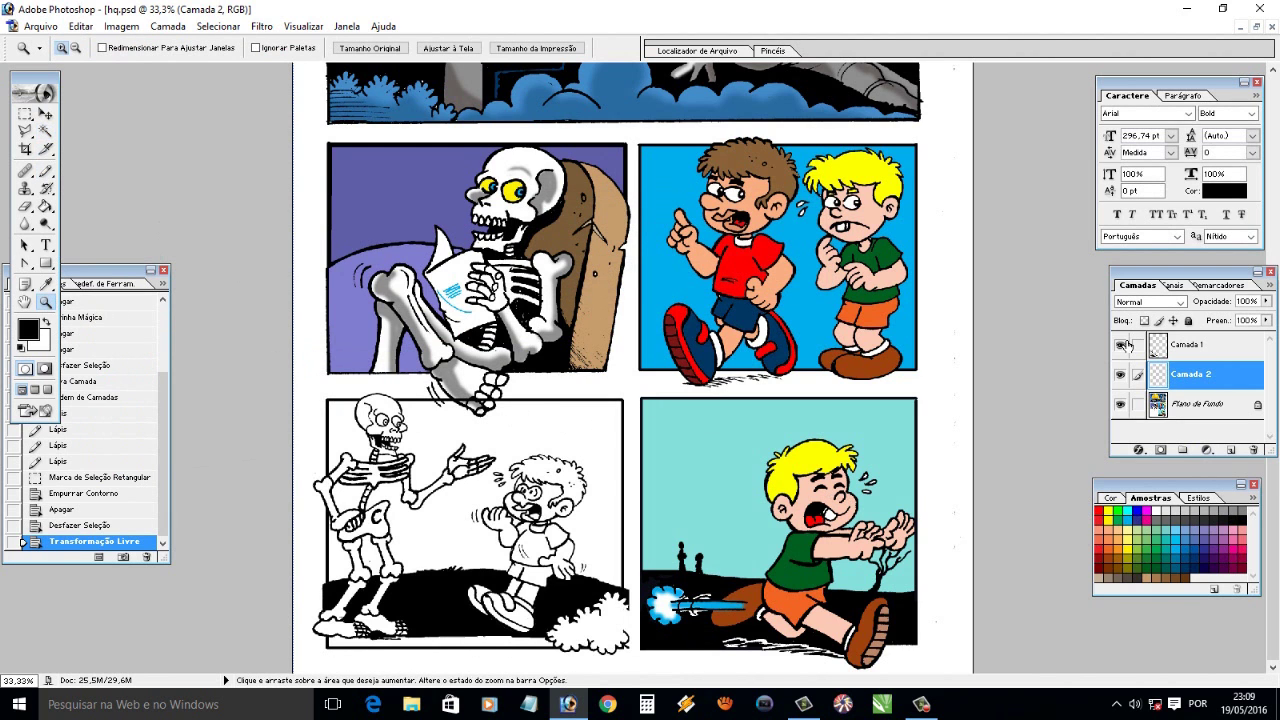
left_click(1190, 344)
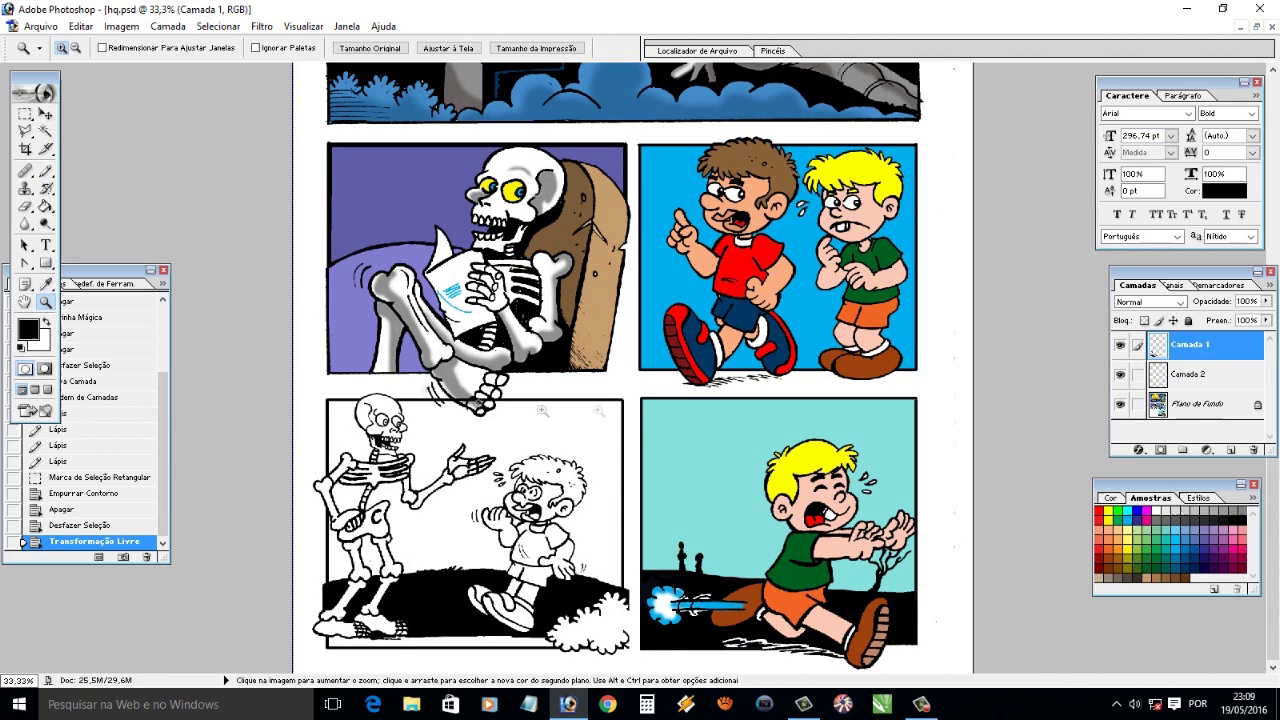
key("m")
key("Delete")
key("ctrl+d")
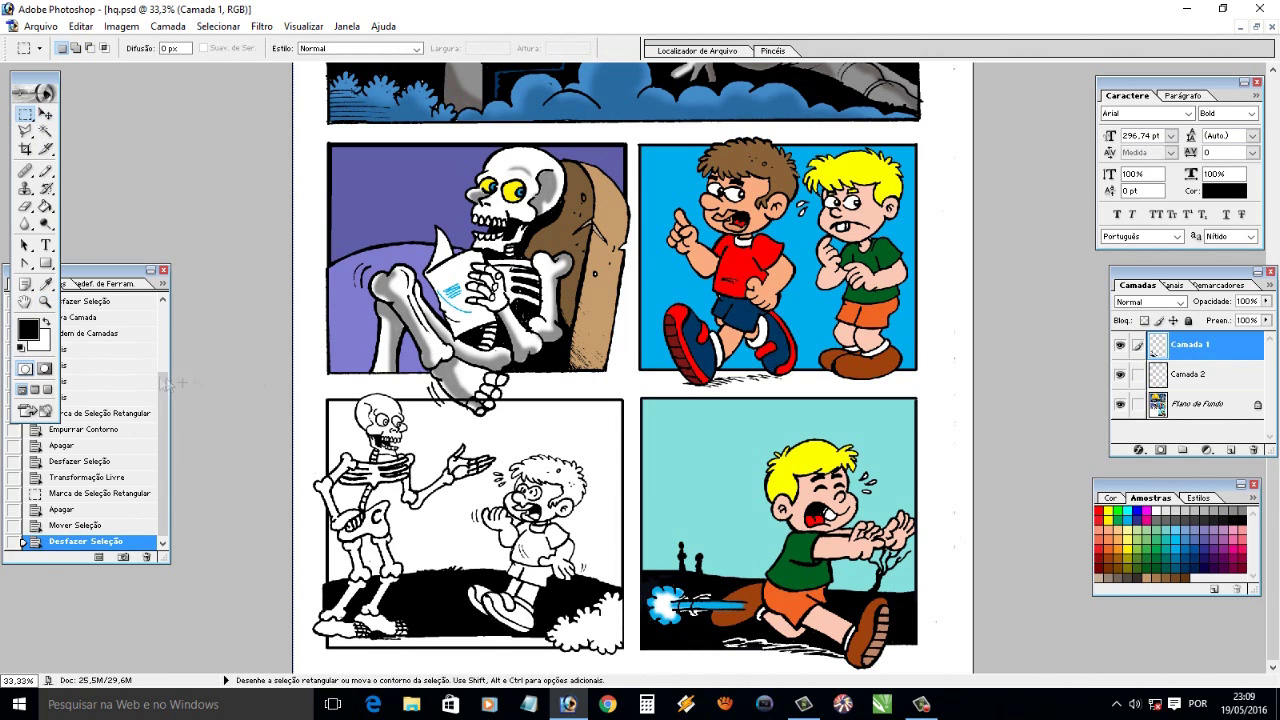
Erase the Camada 2 border line crossing the upper skeleton's hand, then fit the page in view
key("z")
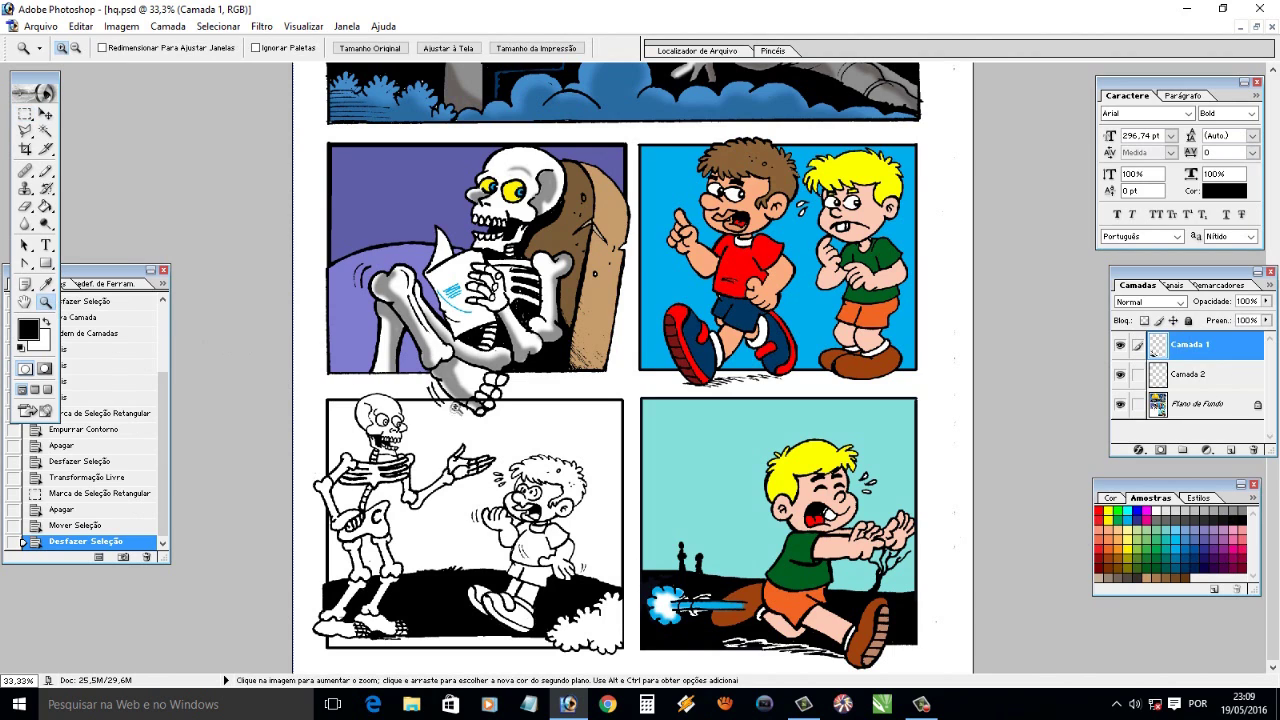
left_click_drag(553, 425, 556, 428)
key("alt+bracketleft")
left_click(27, 208)
left_click(107, 48)
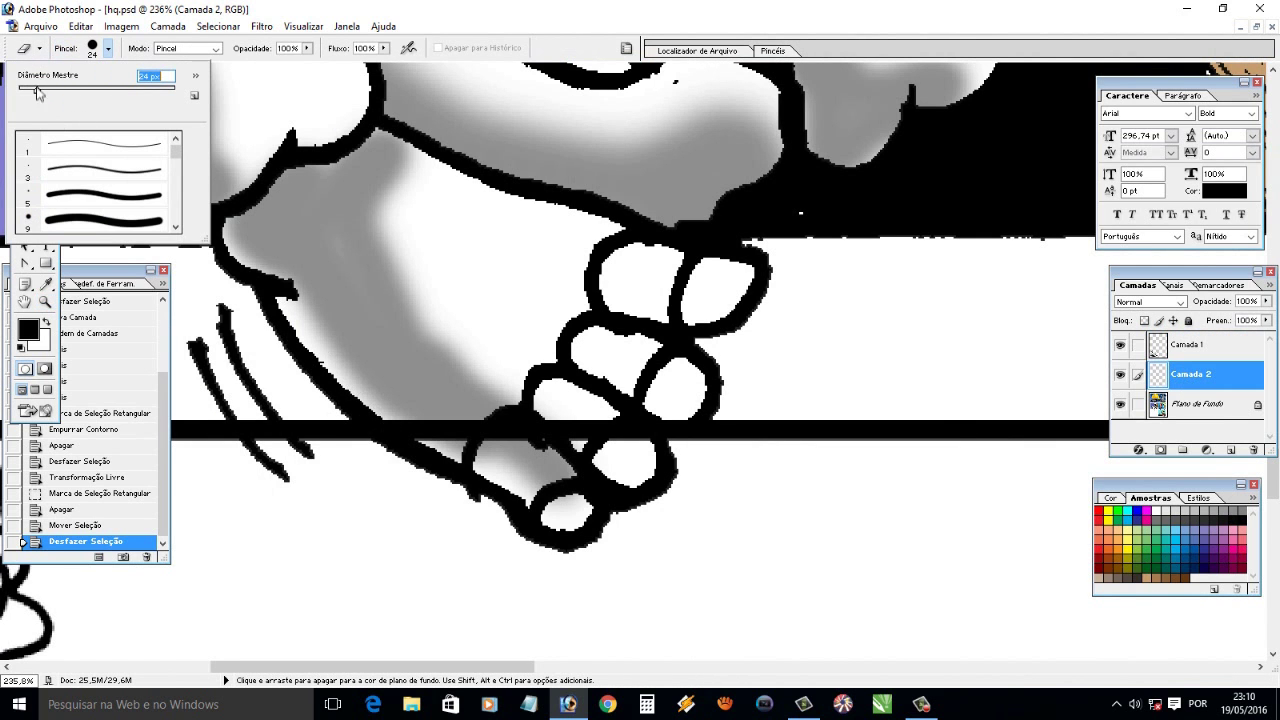
mouse_move(362, 410)
left_mouse_down()
mouse_move(450, 430)
mouse_move(650, 437)
mouse_move(665, 415)
left_mouse_up()
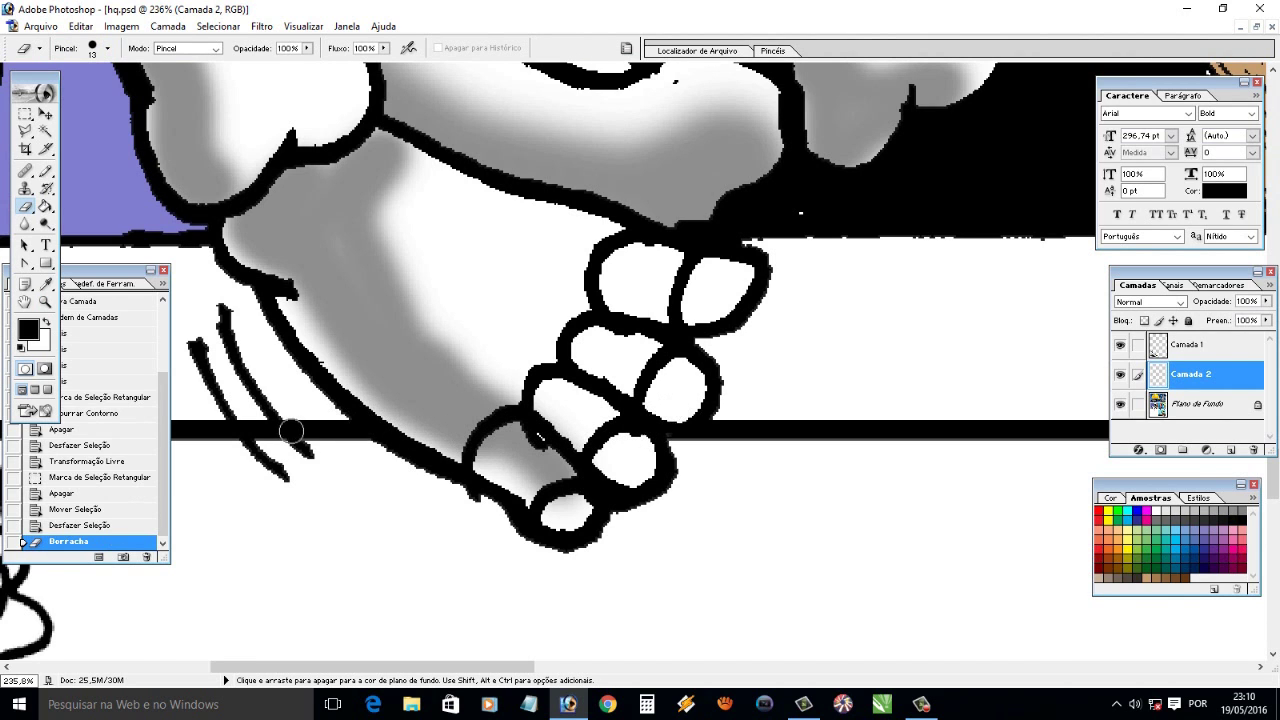
key("ctrl+0")
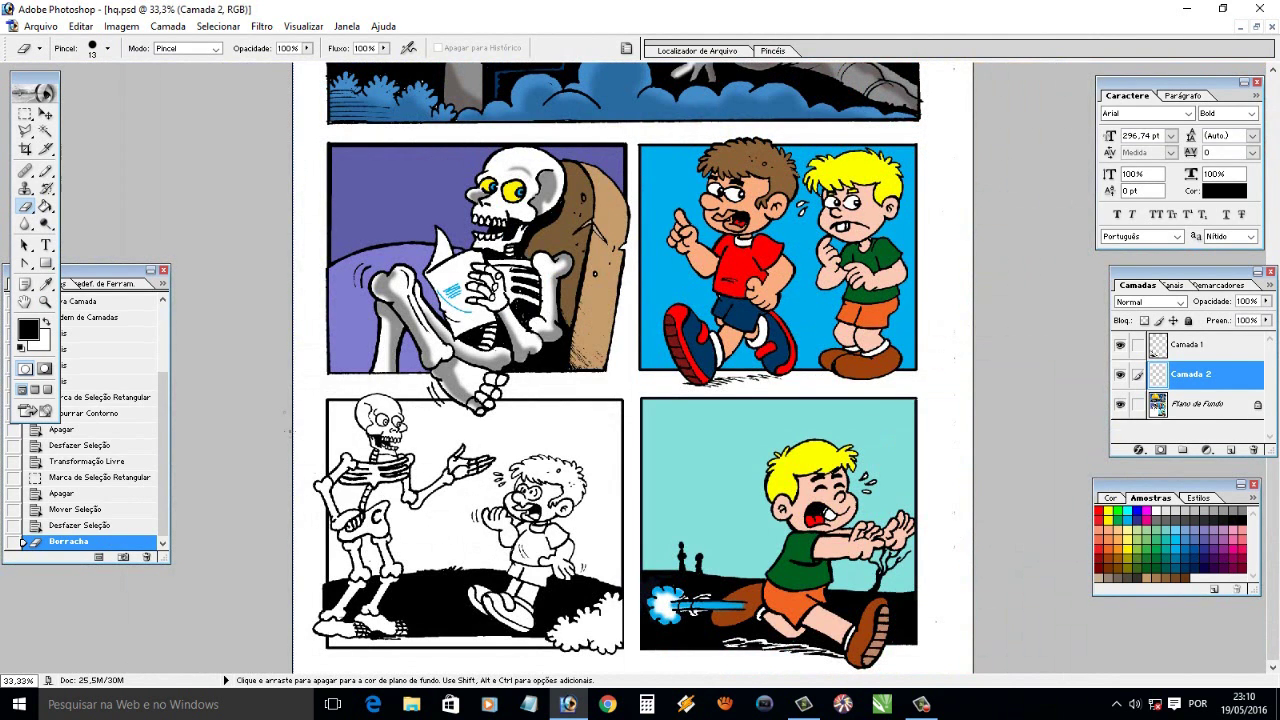
key("m")
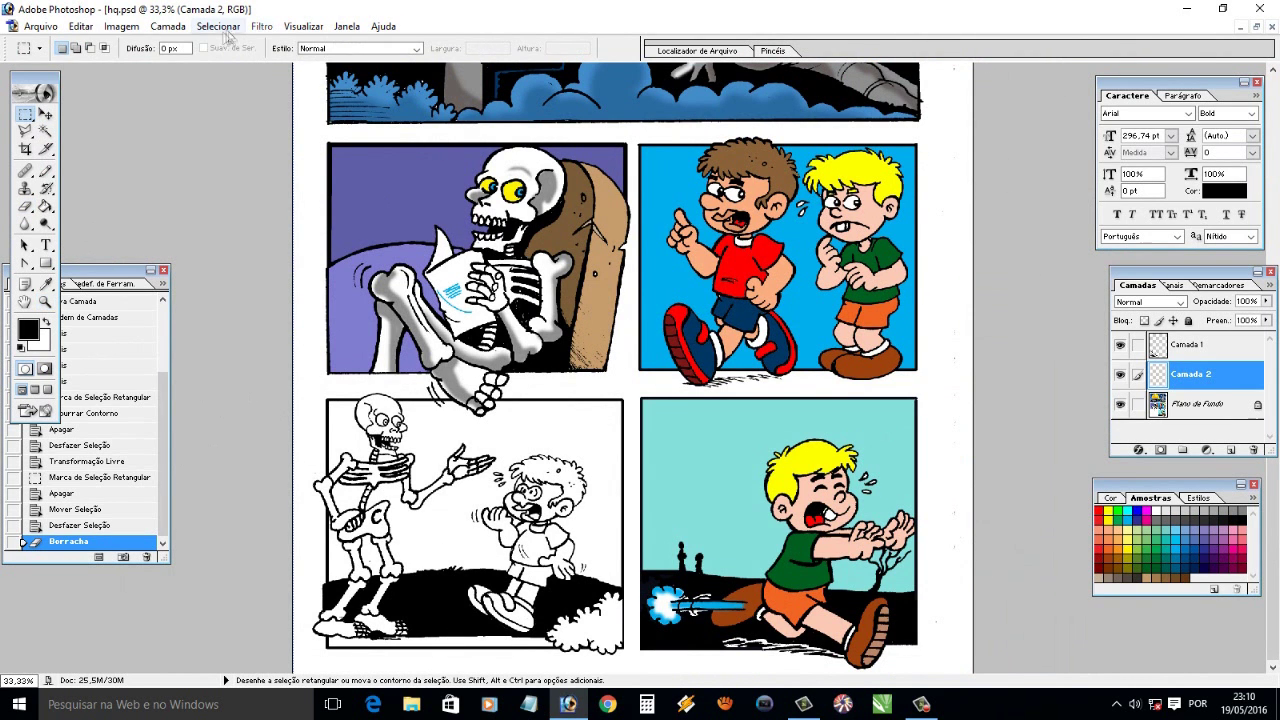
left_click(168, 26)
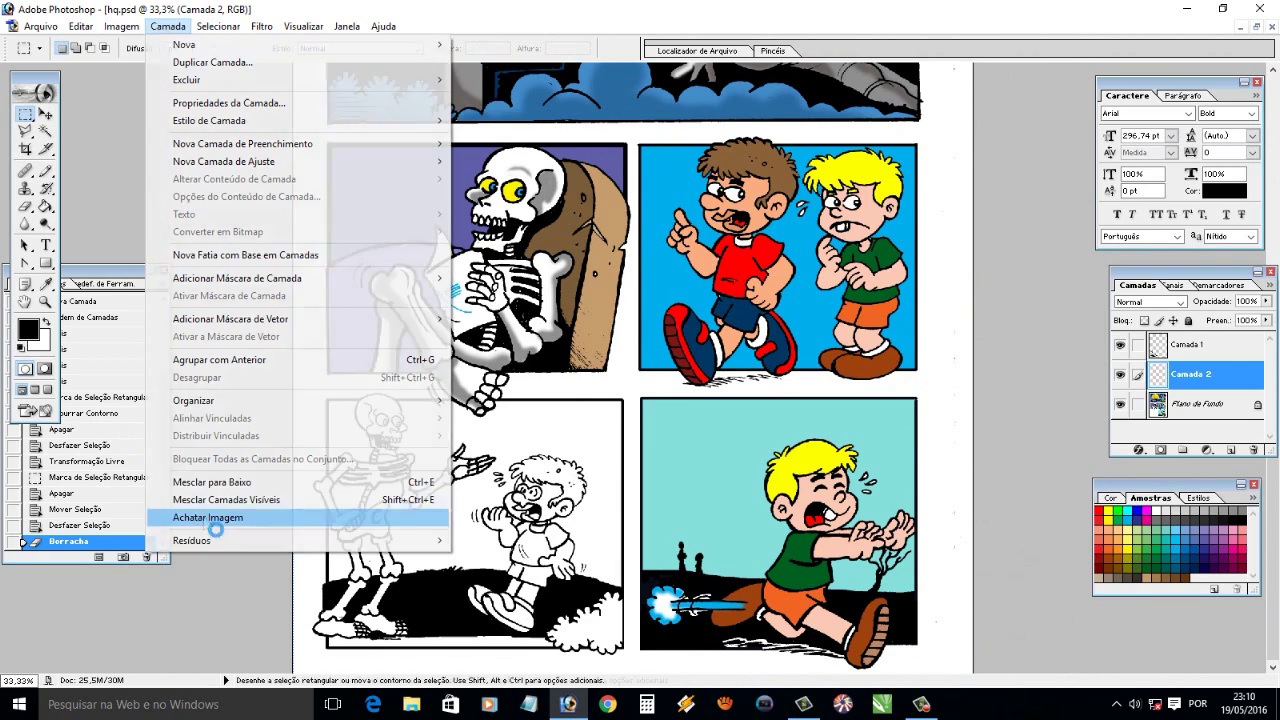
Flatten the image and pencil black over the white gaps along the skeleton panel's bottom ground
left_click(208, 517)
key("z")
left_click_drag(597, 654, 600, 650)
key("b")
left_click_drag(555, 541, 757, 545)
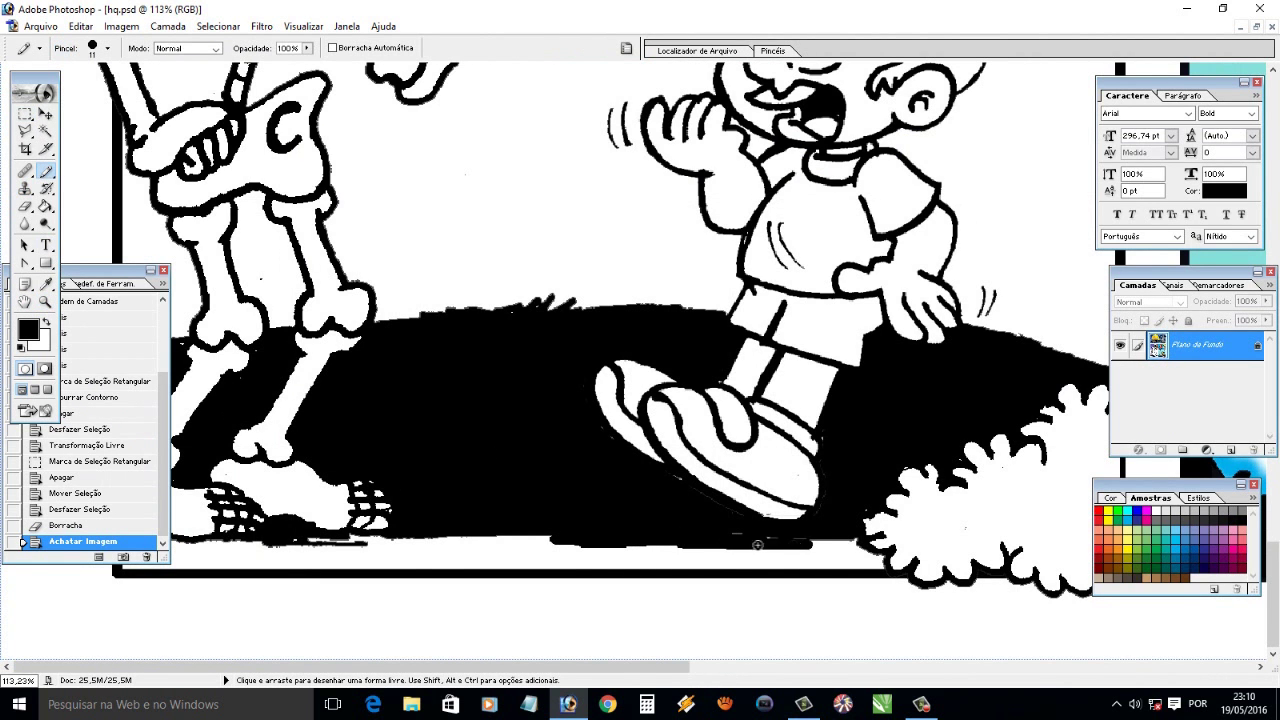
left_click_drag(851, 564, 460, 540)
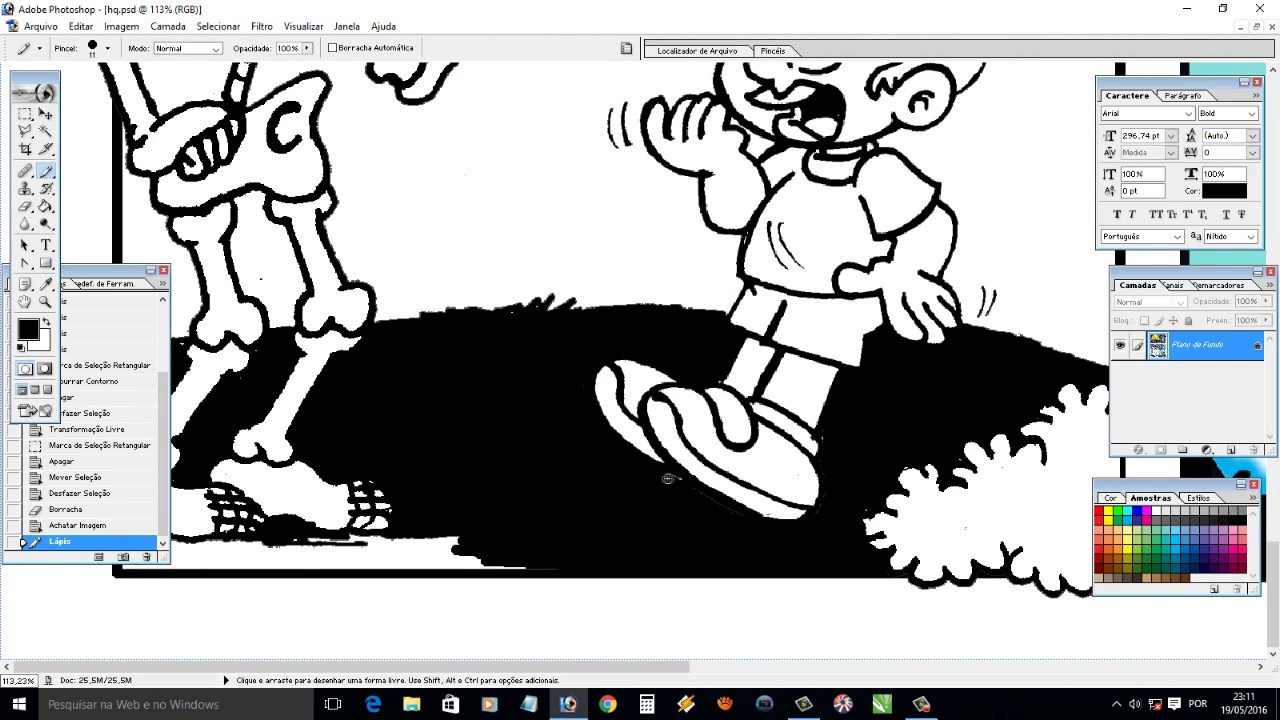
left_click(810, 468)
left_click(834, 445)
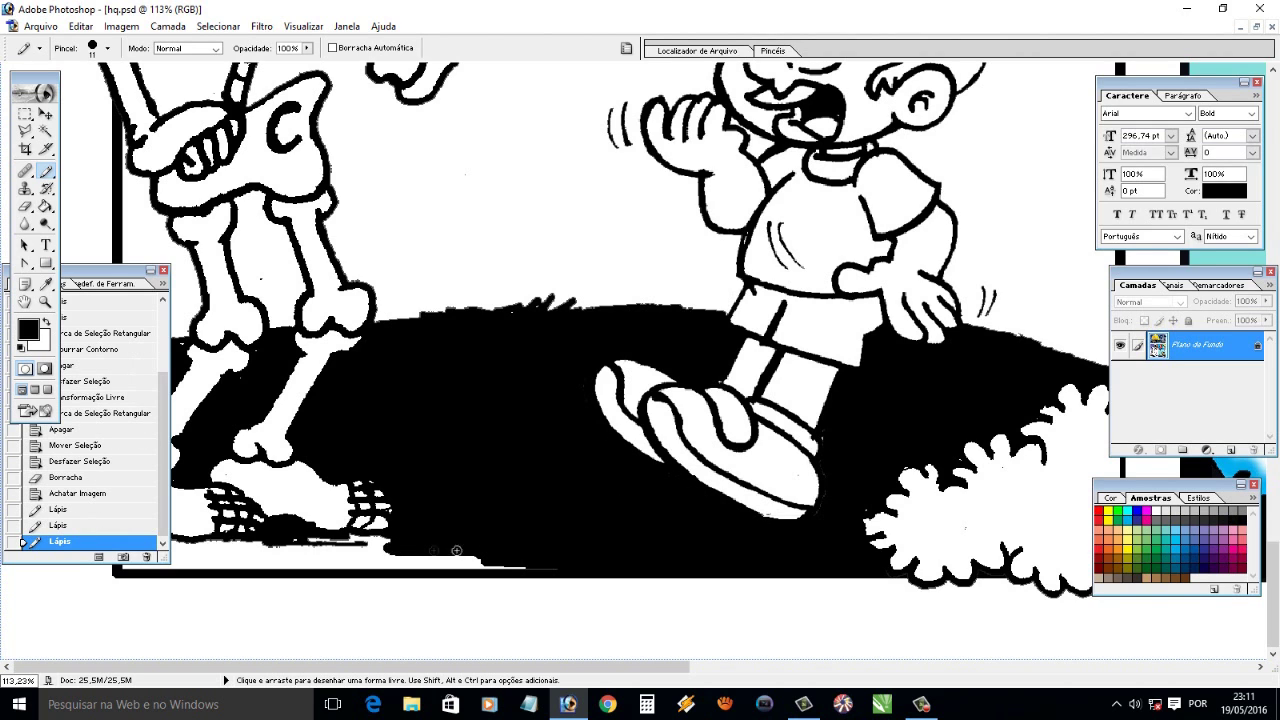
left_click_drag(455, 530, 558, 570)
left_click_drag(420, 565, 477, 563)
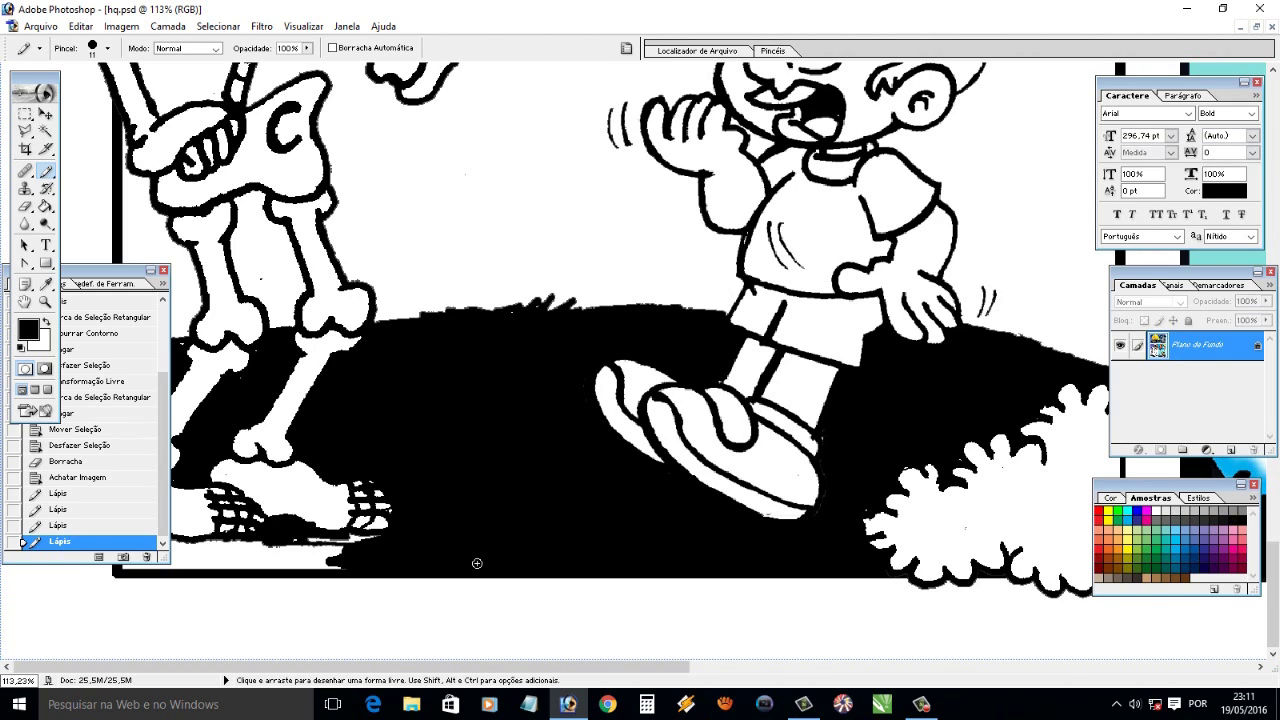
Pencil black along the ground strip, then dab white touch-ups around the skeleton's foot
left_click_drag(85, 271, 500, 421)
left_click_drag(127, 556, 328, 561)
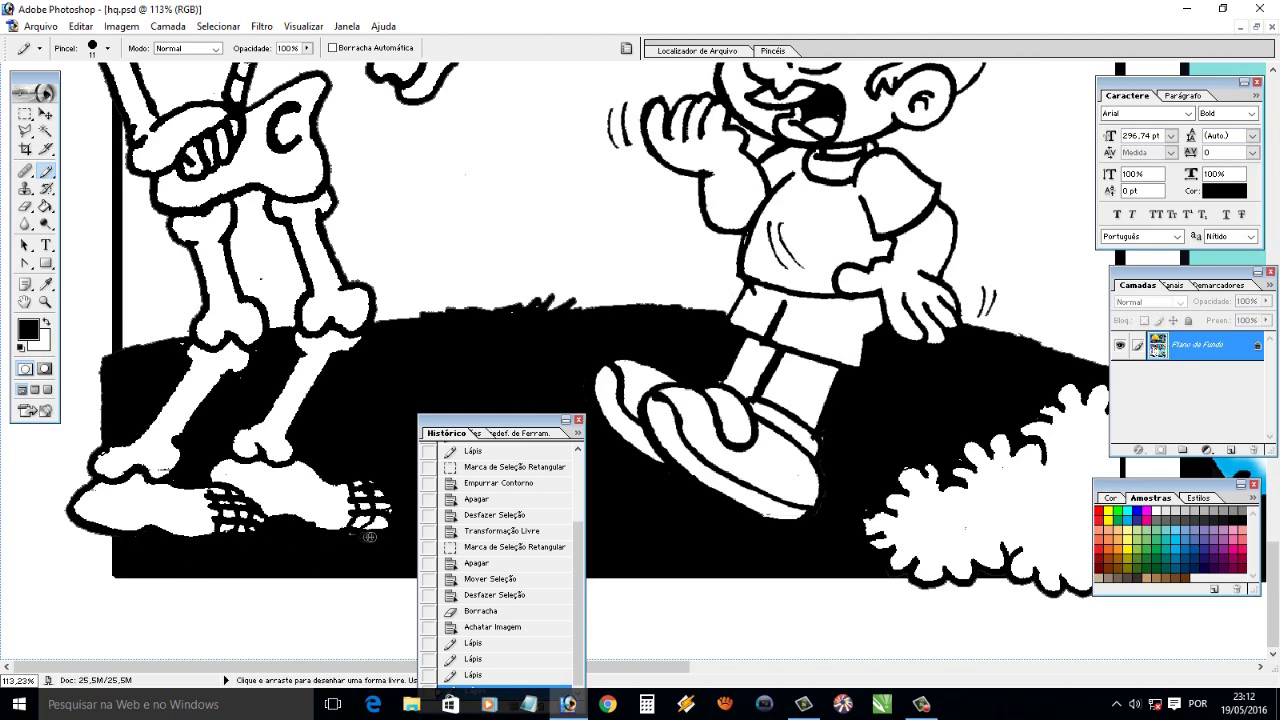
left_click(369, 537)
left_click(164, 474, "alt")
left_click(153, 468)
left_click(220, 465)
left_click(285, 462)
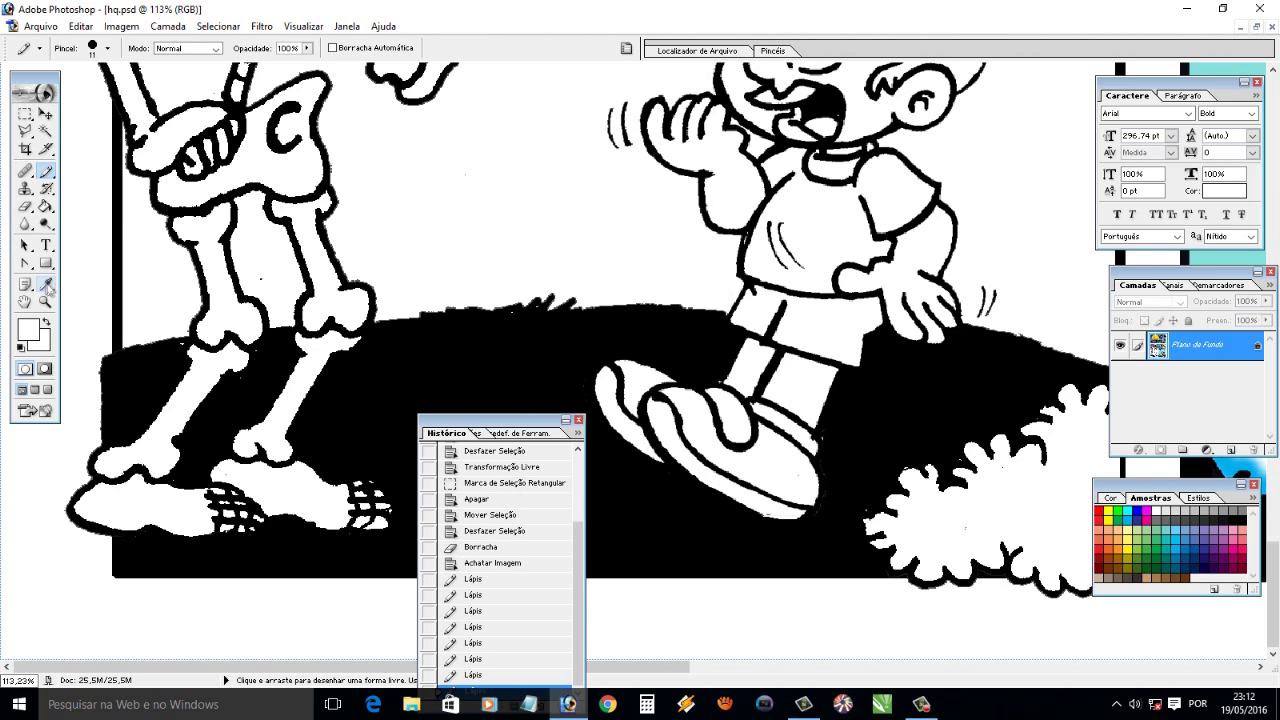
left_click(258, 283)
Zoom out to the whole comic page and sample the brown hair colour
key("ctrl+minus")
key("ctrl+minus")
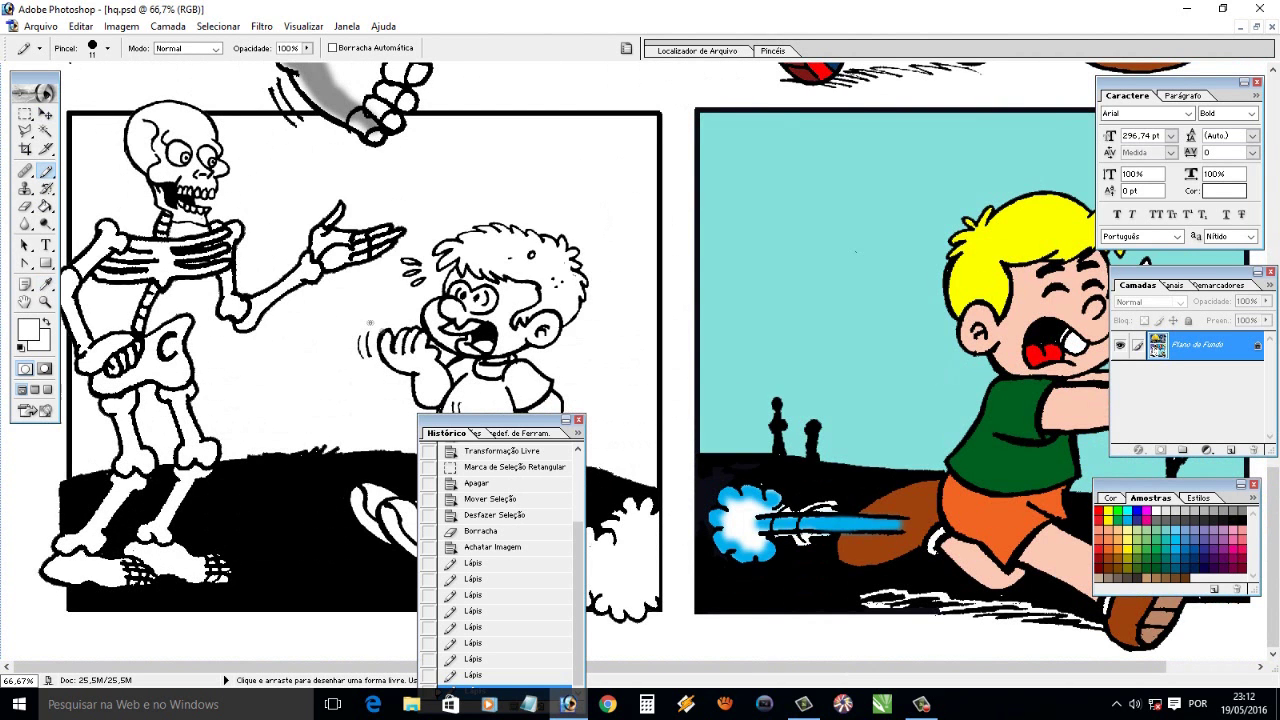
left_click_drag(520, 420, 434, 635)
scroll(119, 313, "up", 1)
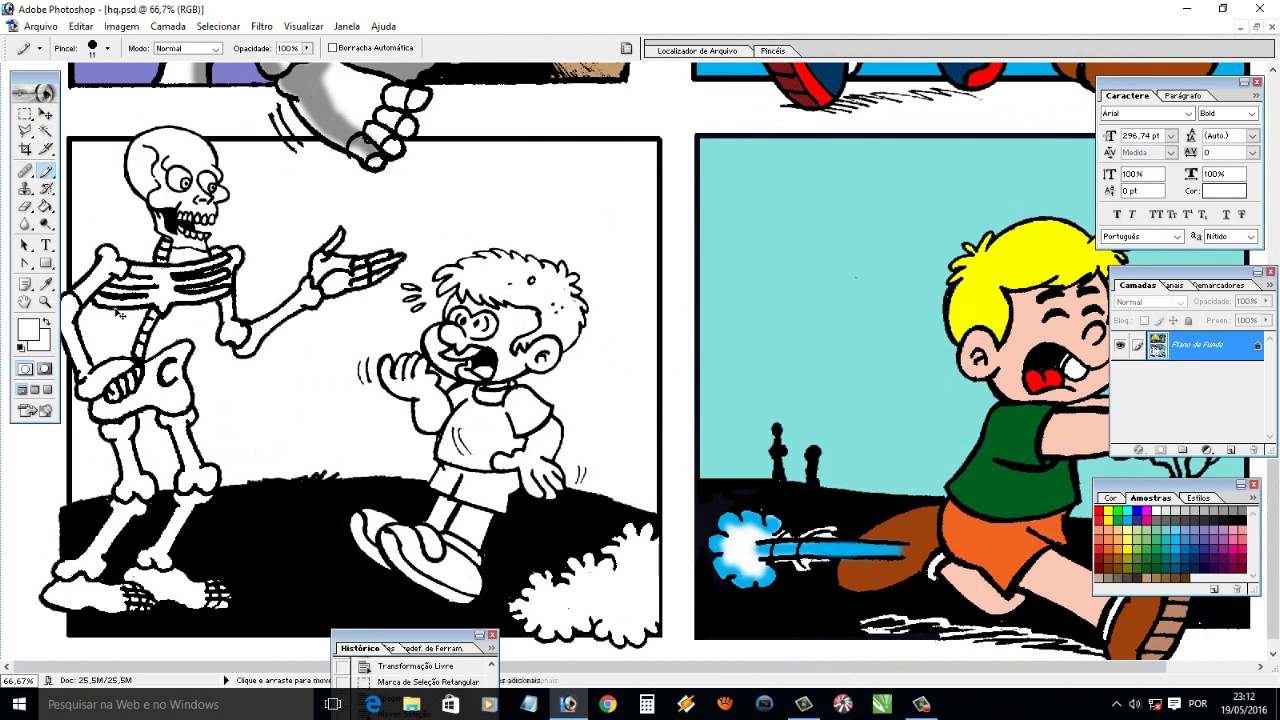
key("ctrl+minus")
key("ctrl+minus")
left_click(714, 186, "alt")
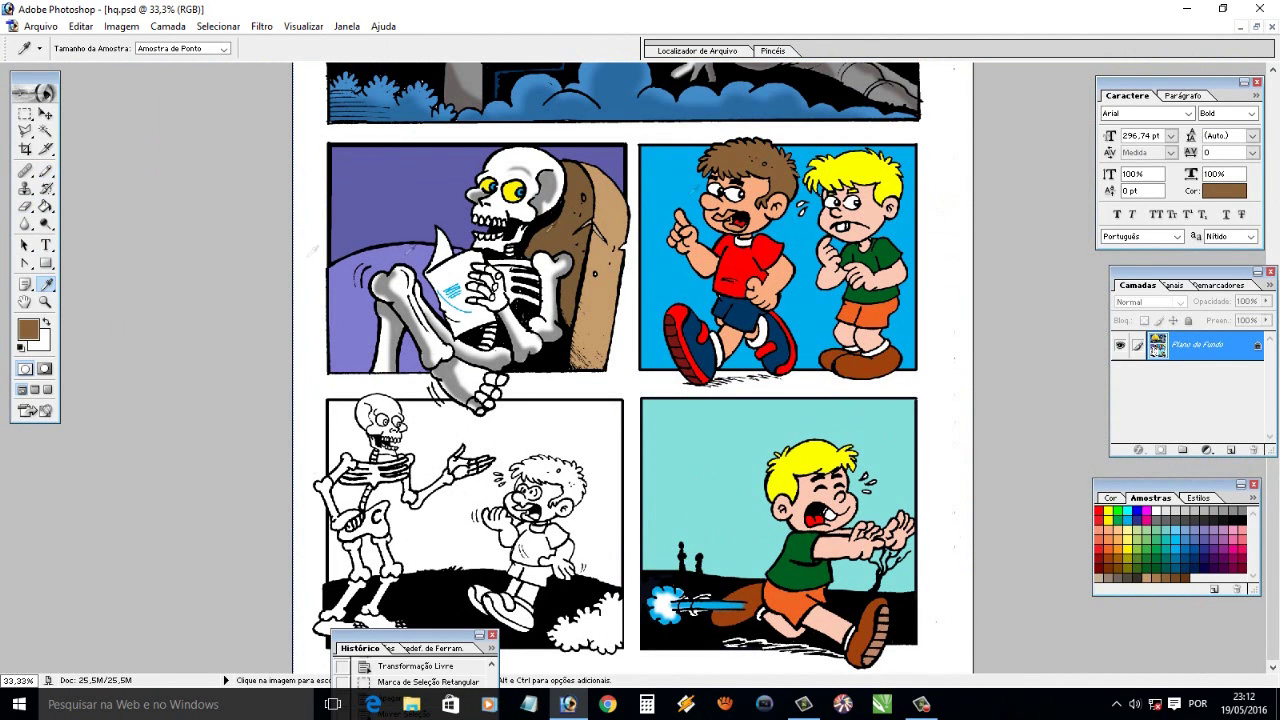
Bucket-fill the boy's hair brown and his face, hands and leg peach
key("g")
left_click(549, 474)
left_click(780, 284, "alt")
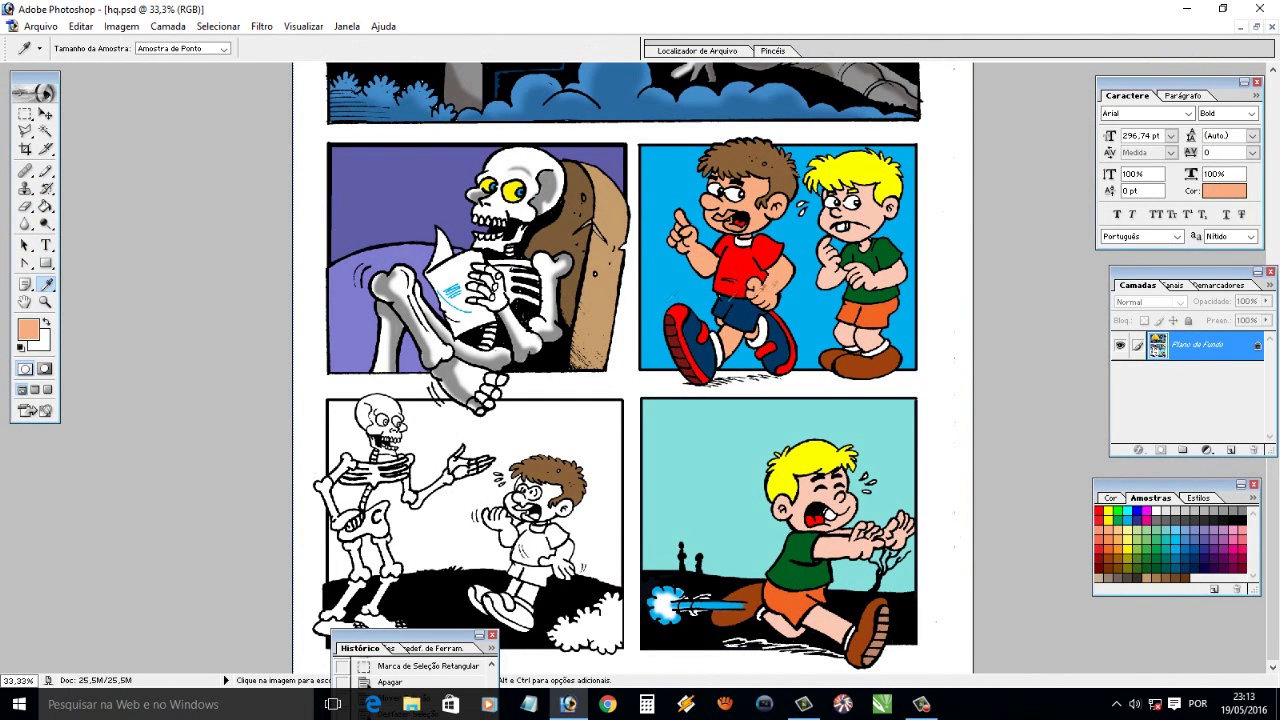
left_click(530, 500)
left_click(515, 508)
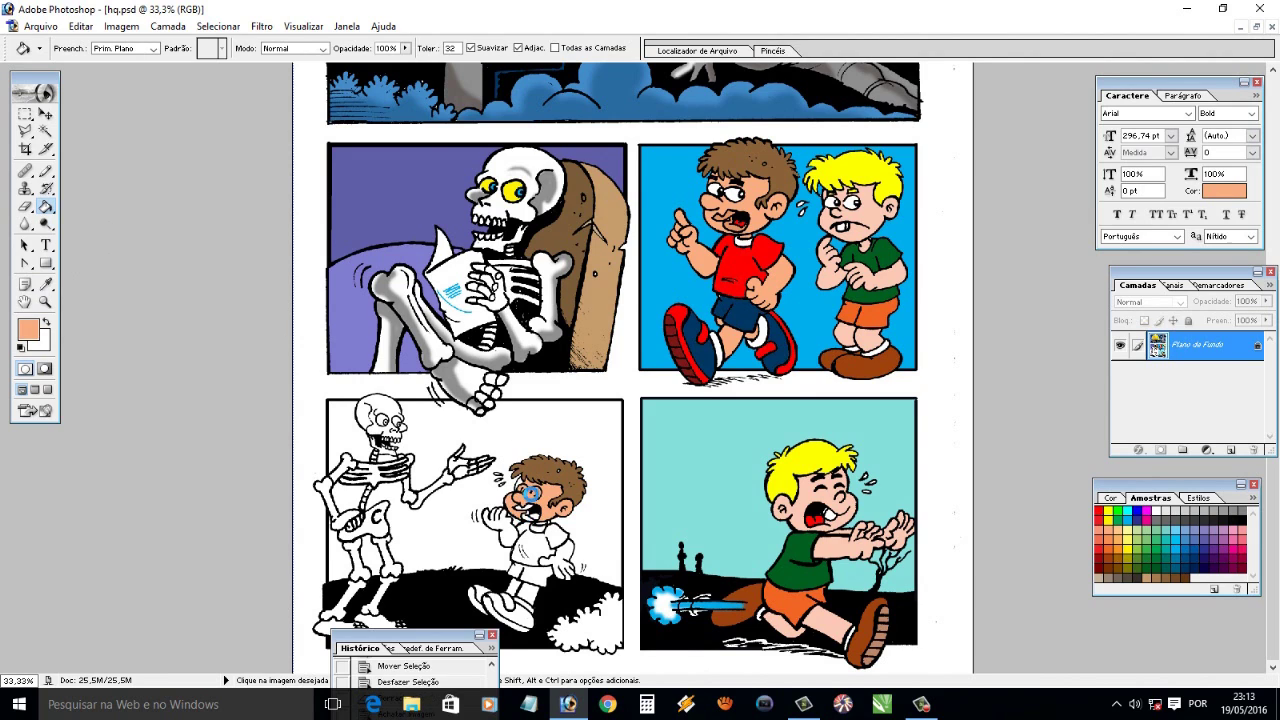
left_click(558, 562)
left_click(500, 522)
left_click(528, 597)
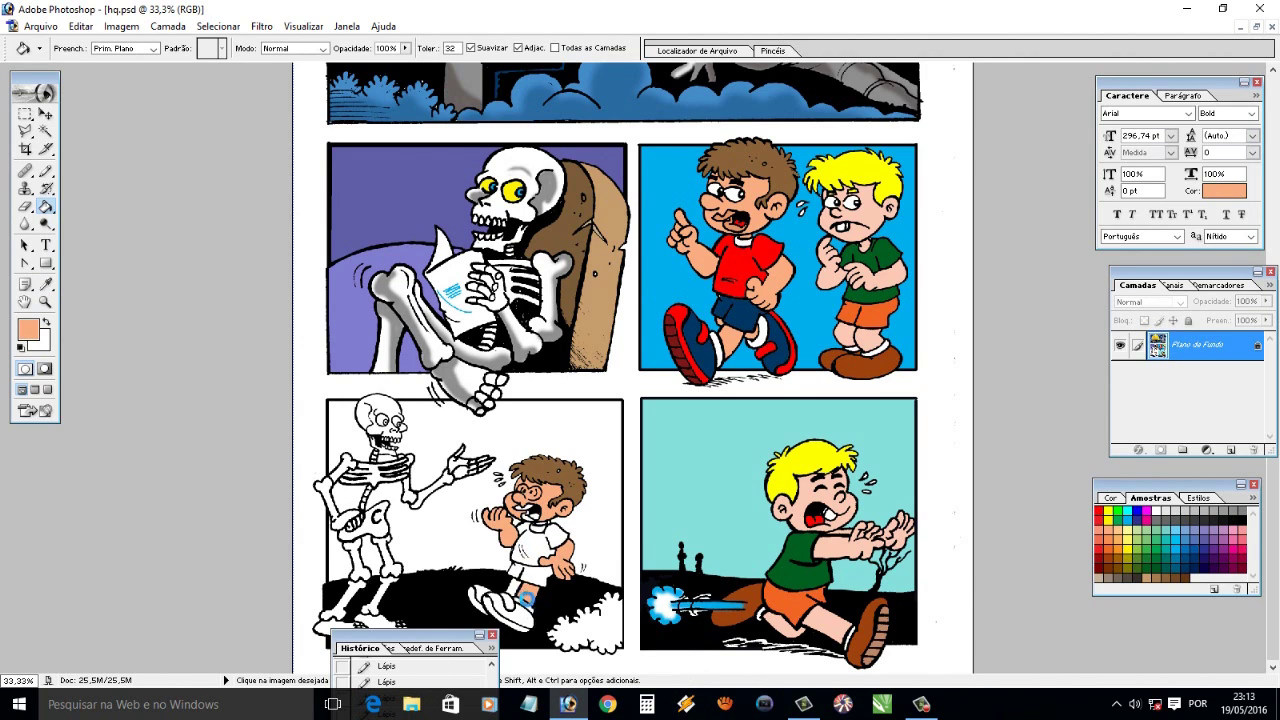
Fill the boy's shirt red and his shorts navy
left_click(45, 284)
left_click(700, 268)
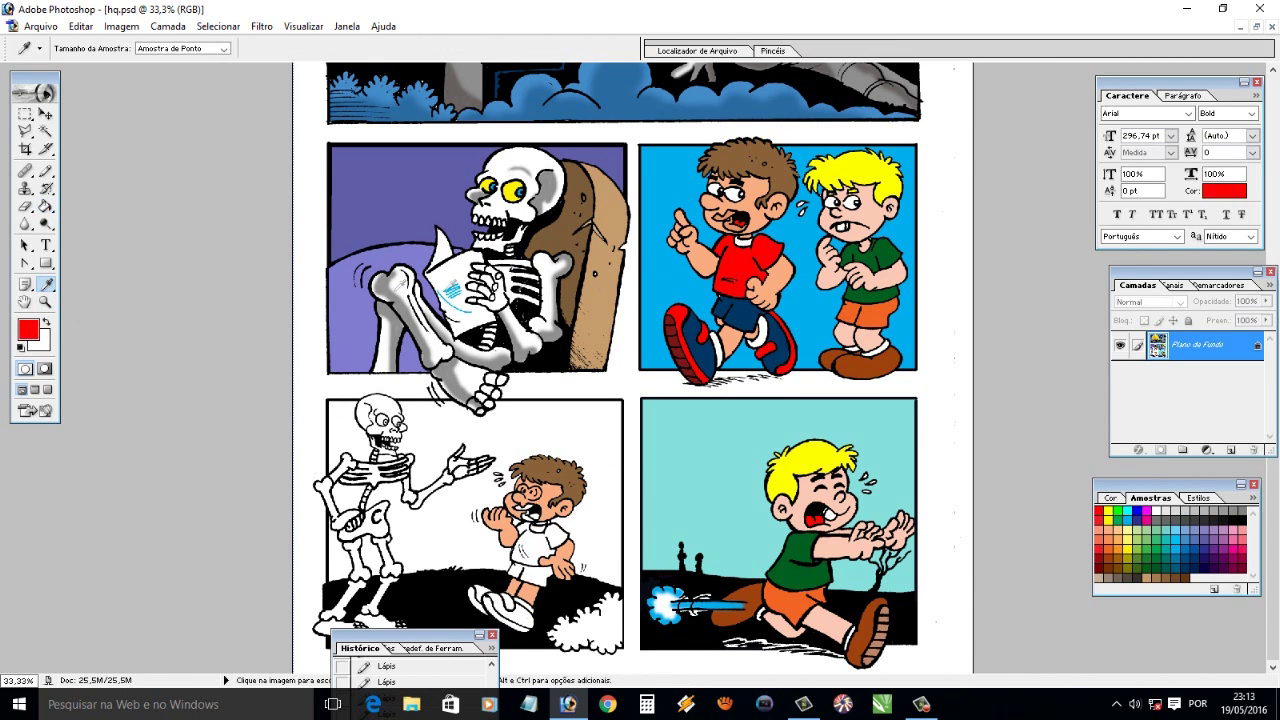
left_click(45, 206)
left_click(545, 552)
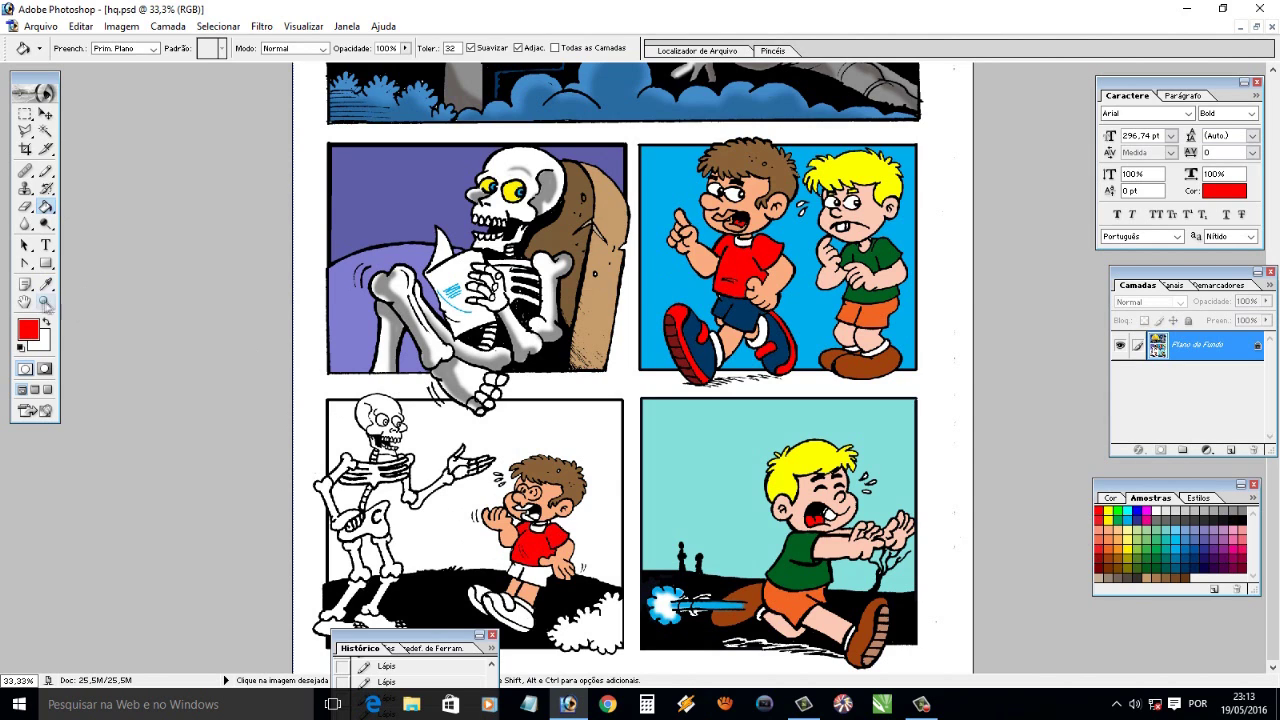
left_click(45, 284)
left_click(755, 320)
left_click(45, 206)
left_click(528, 576)
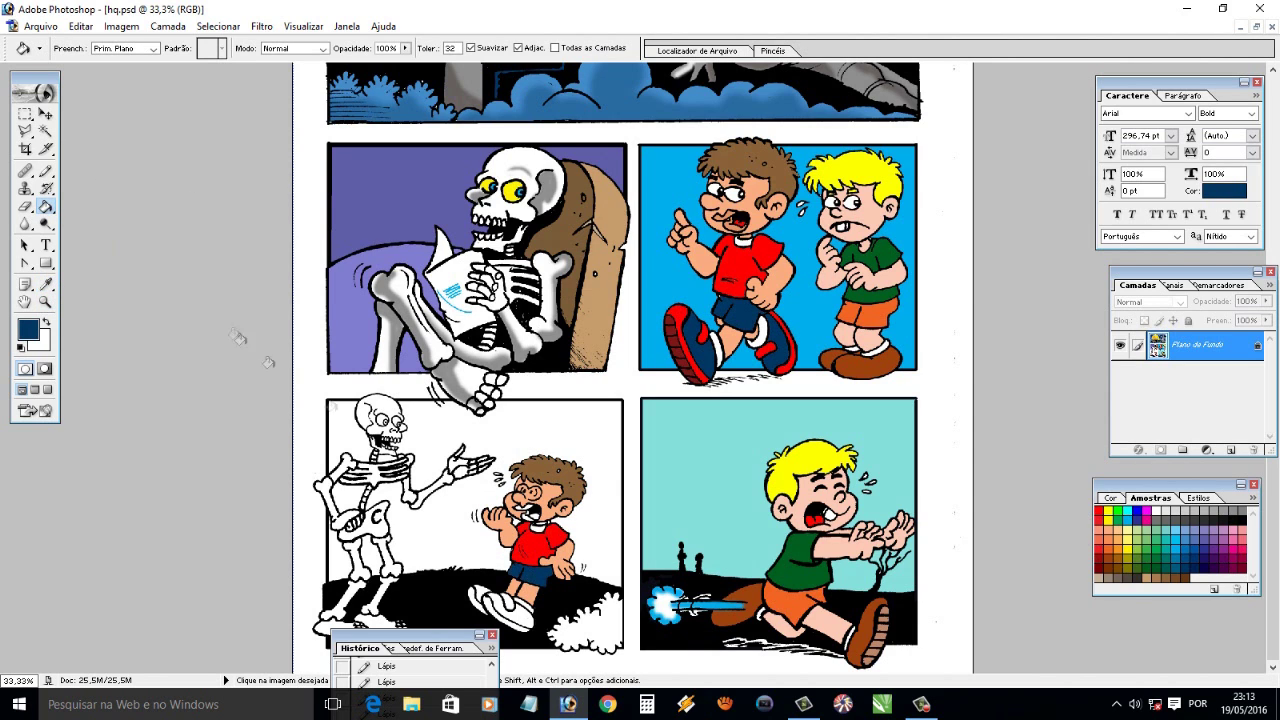
Colour the boy's shoes with red and navy fills
left_click(45, 284)
left_click(544, 550)
left_click(45, 206)
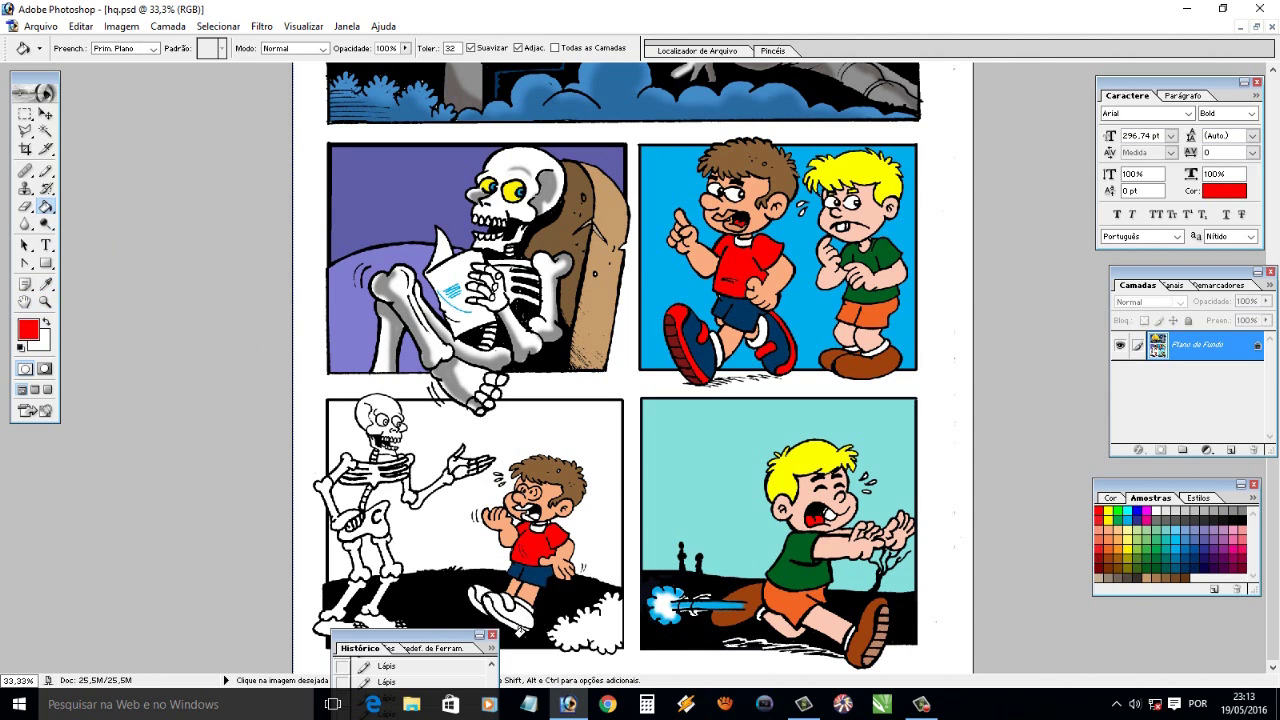
left_click(45, 284)
left_click(746, 320)
left_click(45, 206)
left_click(484, 598)
Fill the missed patches of the boy's hair brown and skin peach
left_click(45, 301)
left_click(552, 495)
left_click(45, 284)
left_click(610, 215)
left_click(45, 206)
left_click(574, 224)
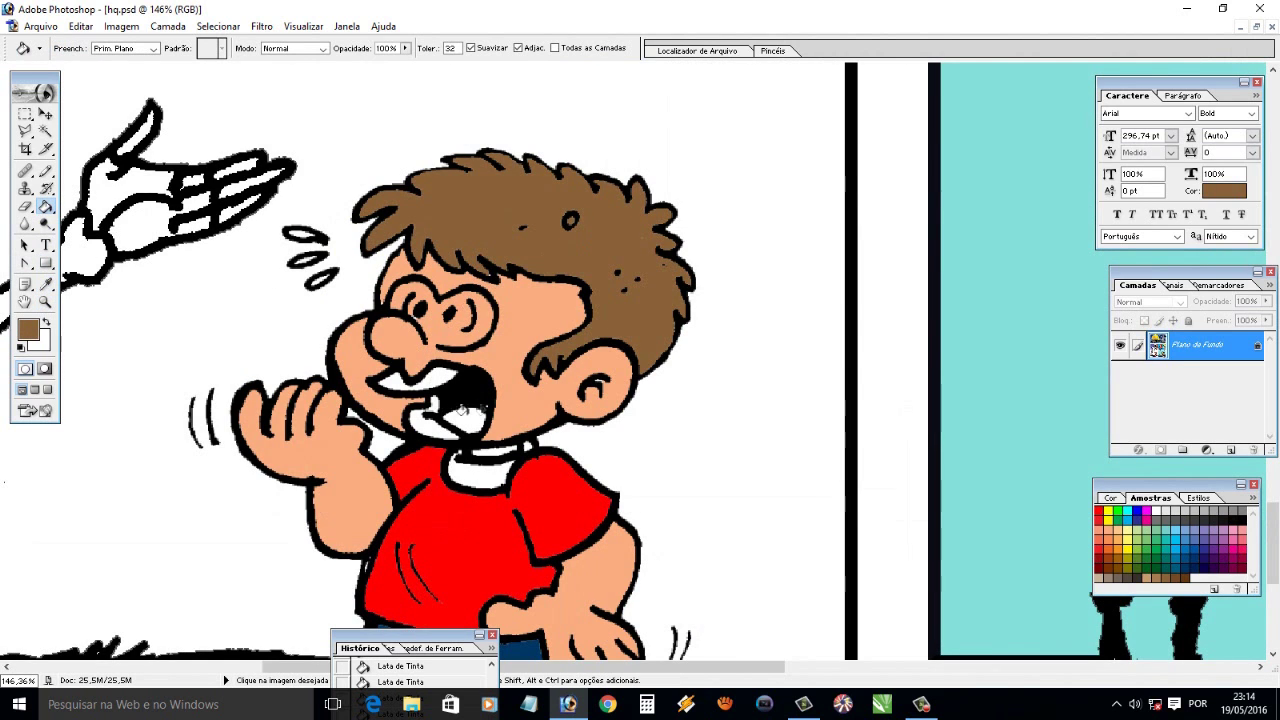
left_click(45, 284)
left_click(290, 440)
left_click(45, 206)
Brush the boy's eye whites in white with a size 8 brush
left_click(45, 301)
left_click_drag(355, 265, 600, 385)
key("w")
left_click(322, 232)
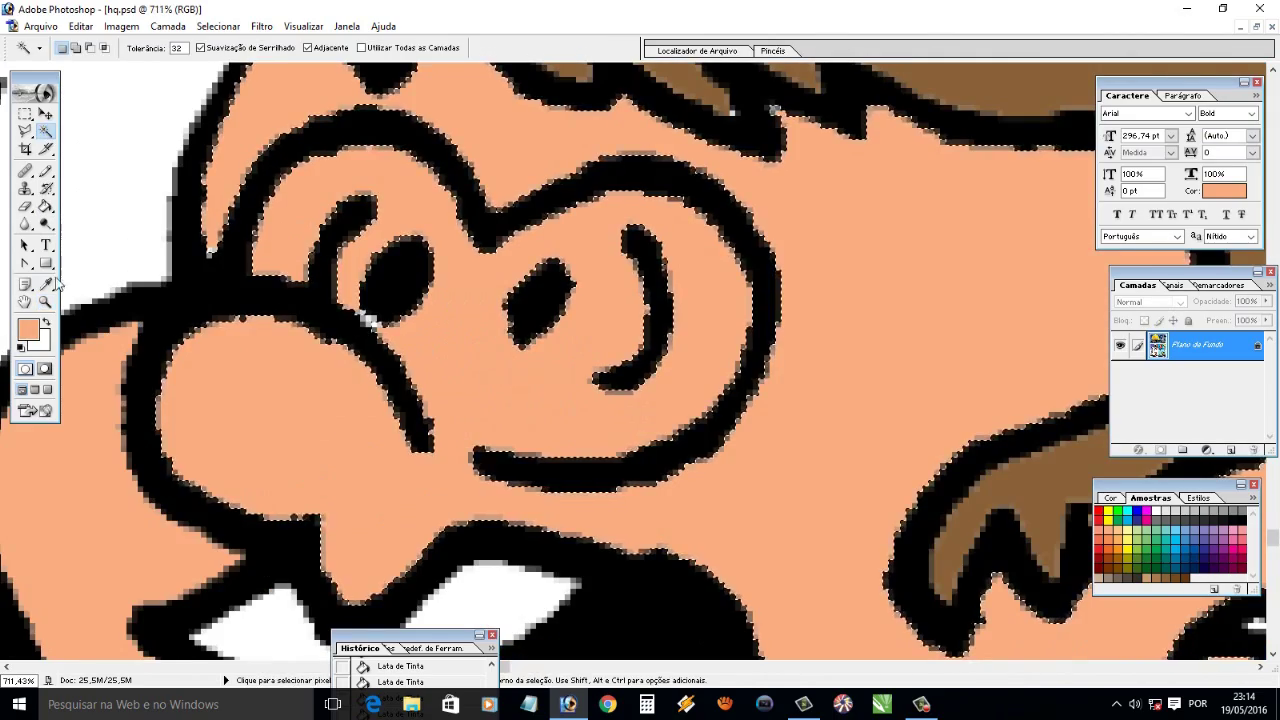
left_click(45, 284)
left_click(120, 230)
left_click(45, 171)
left_click(107, 48)
left_click(30, 110)
mouse_move(314, 200)
left_mouse_down()
mouse_move(260, 265)
mouse_move(365, 190)
mouse_move(370, 315)
mouse_move(620, 215)
mouse_move(690, 420)
mouse_move(438, 350)
mouse_move(594, 286)
mouse_move(623, 329)
mouse_move(680, 360)
mouse_move(530, 360)
mouse_move(394, 337)
mouse_move(343, 271)
mouse_move(575, 220)
left_mouse_up()
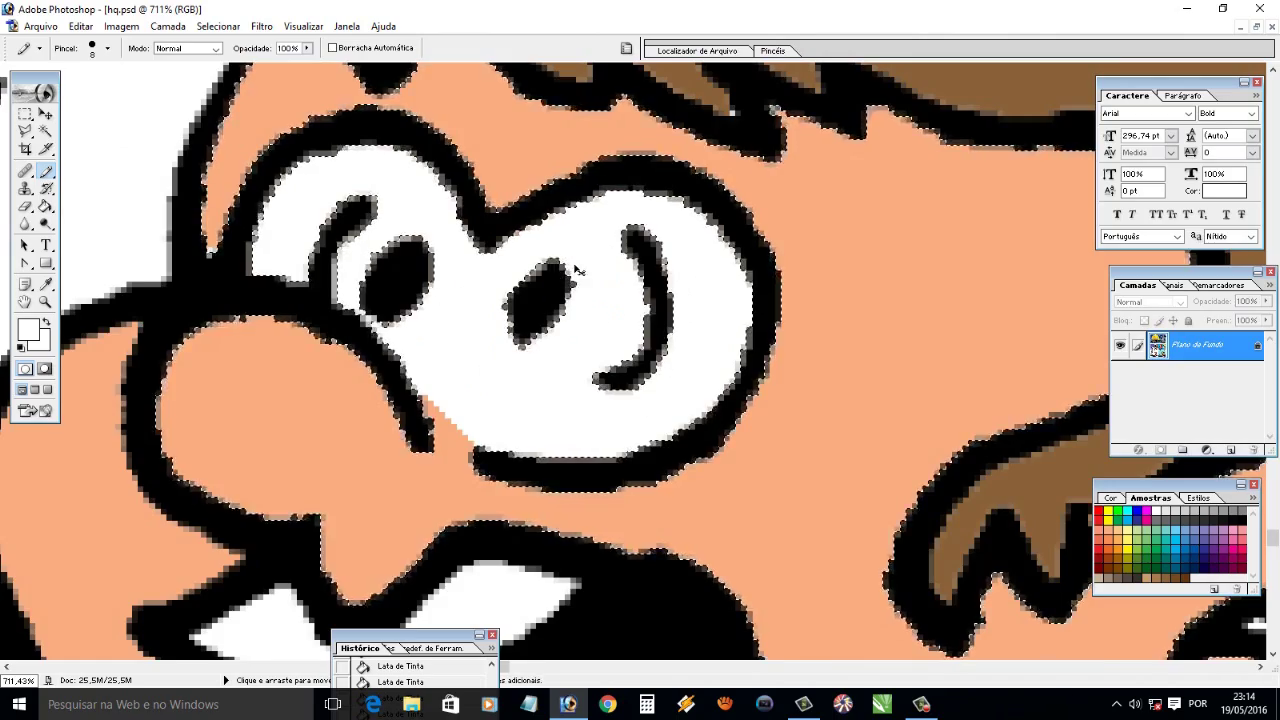
key("ctrl+0")
Fill the lower-left panel's bush dark green
key("w")
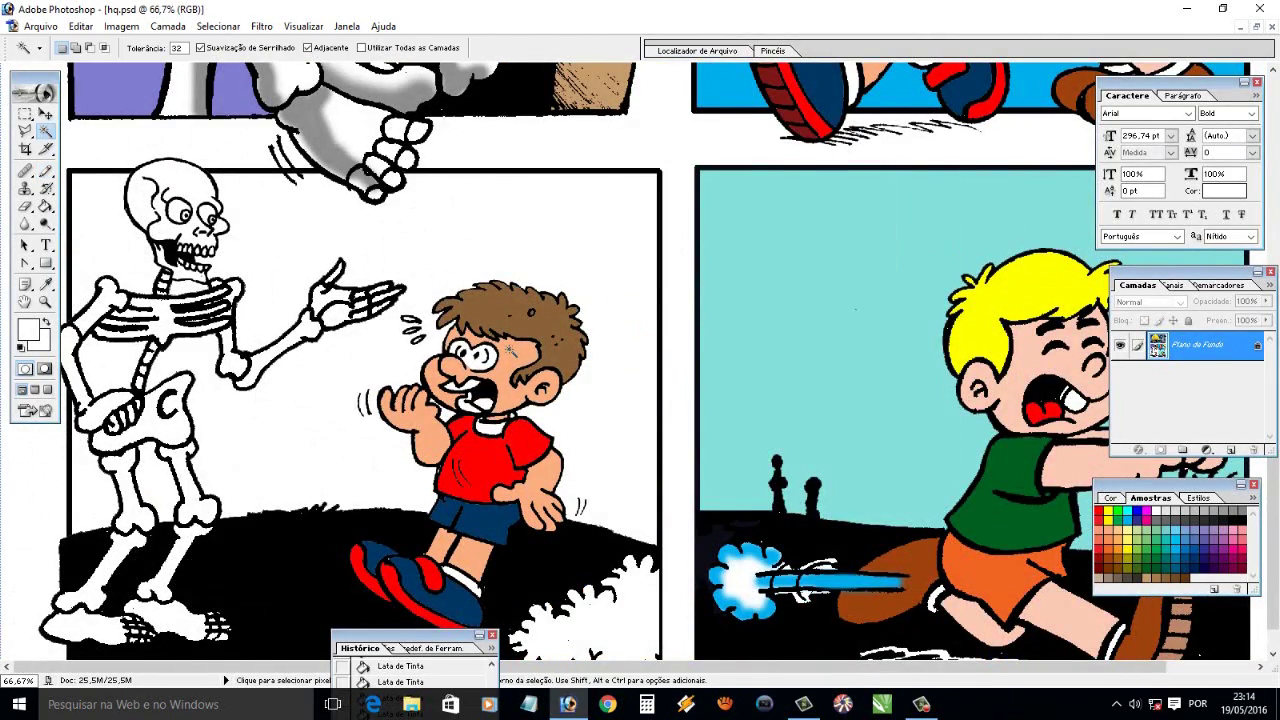
key("i")
left_click(472, 425)
key("g")
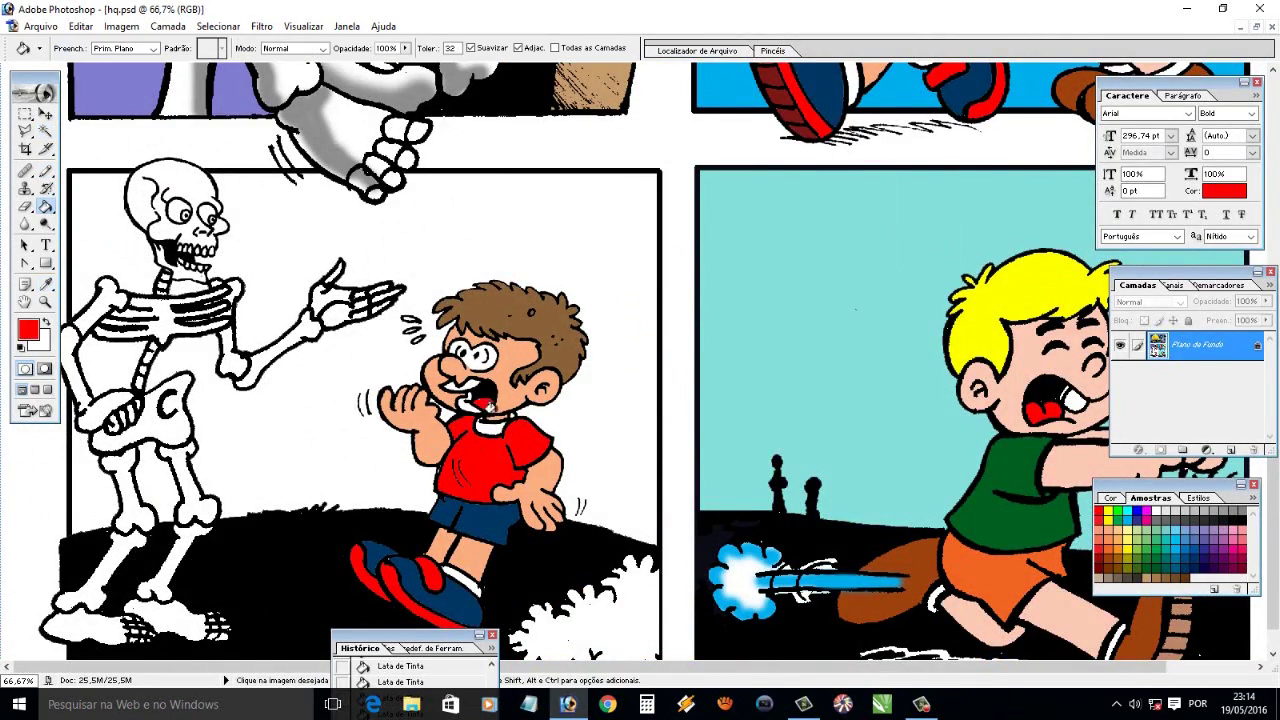
scroll(812, 455, "down", 1)
scroll(812, 455, "down", 1)
left_click(995, 430, "alt")
left_click(644, 558)
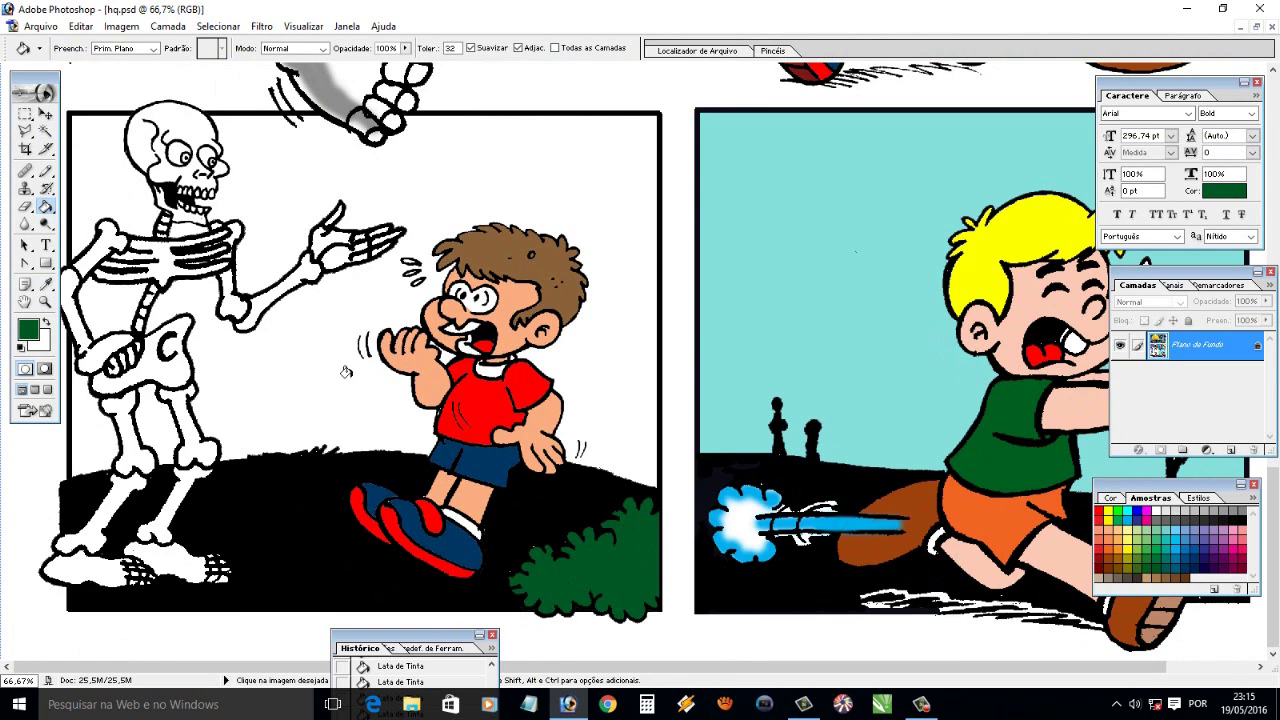
Fill both of the skeleton's pupils light blue
left_click(1135, 527)
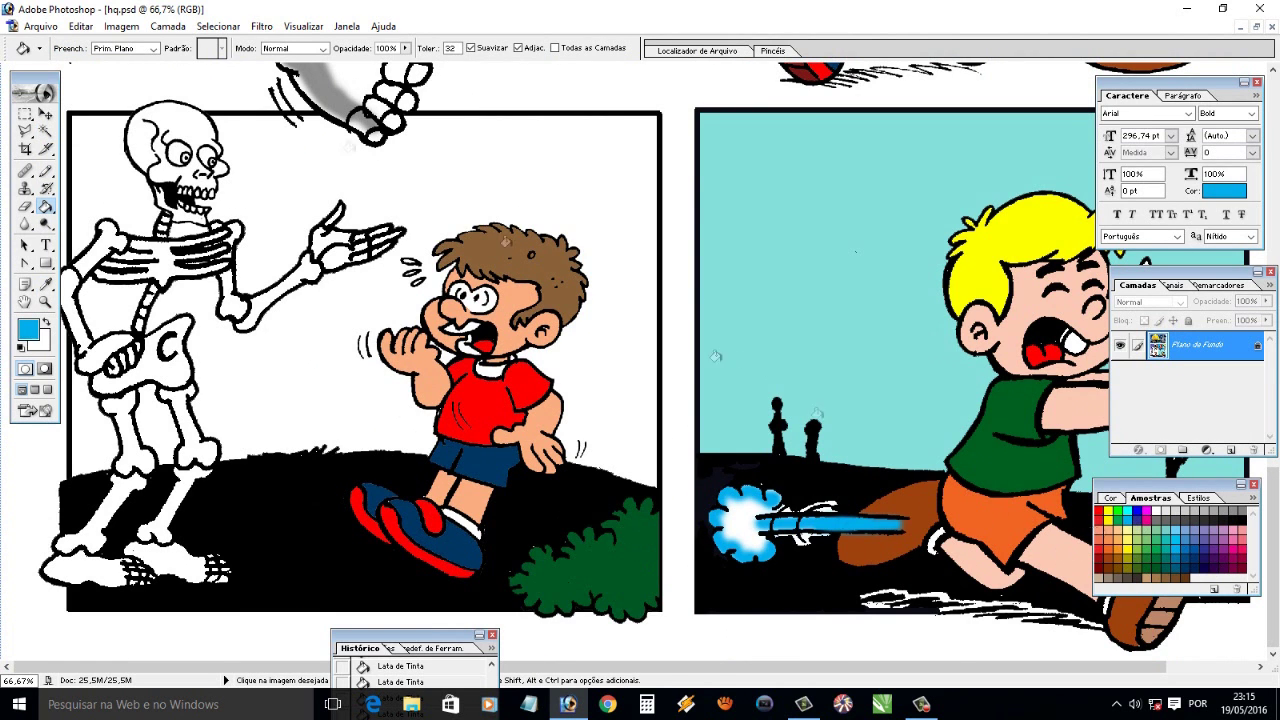
left_click(44, 302)
left_click_drag(150, 132, 250, 225)
left_click(45, 206)
left_click(535, 243)
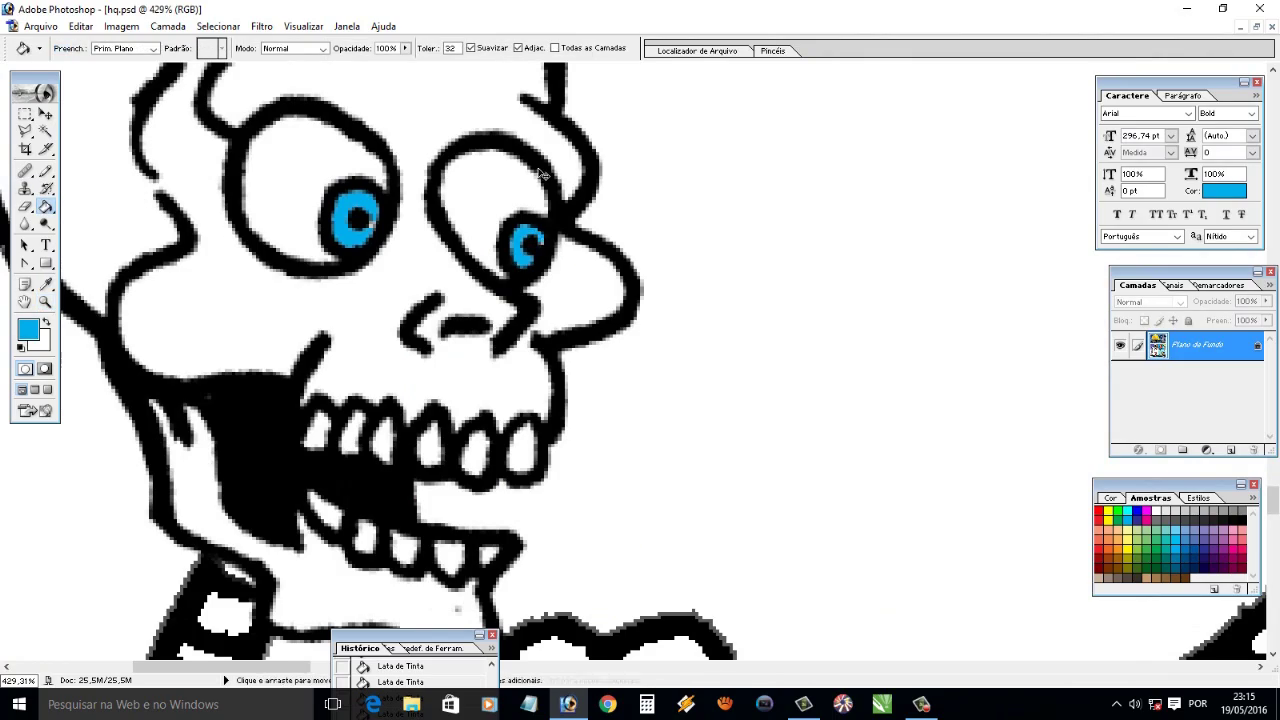
key("ctrl+minus")
key("ctrl+minus")
key("ctrl+minus")
key("ctrl+minus")
key("ctrl+minus")
key("ctrl+minus")
key("ctrl+minus")
key("ctrl+minus")
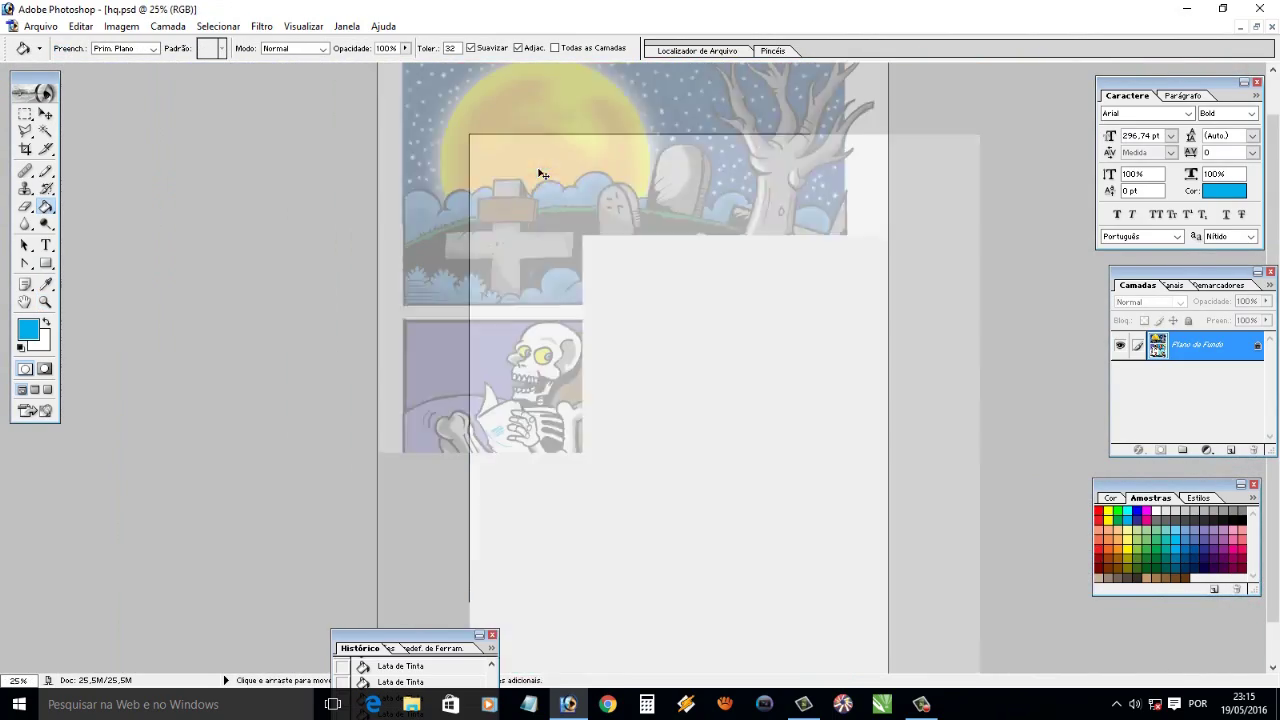
Fill the lower-left panel background yellow and fit the page in view
scroll(716, 533, "down", 2)
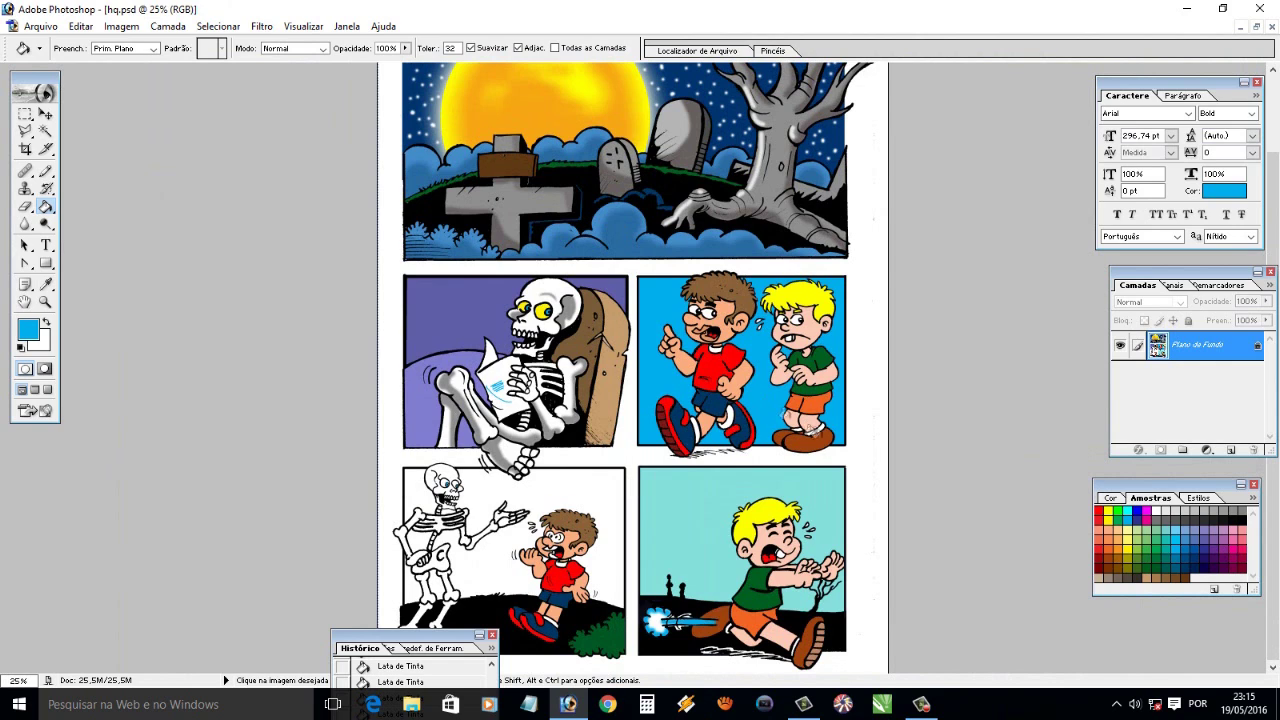
left_click(1108, 511)
left_click(576, 504)
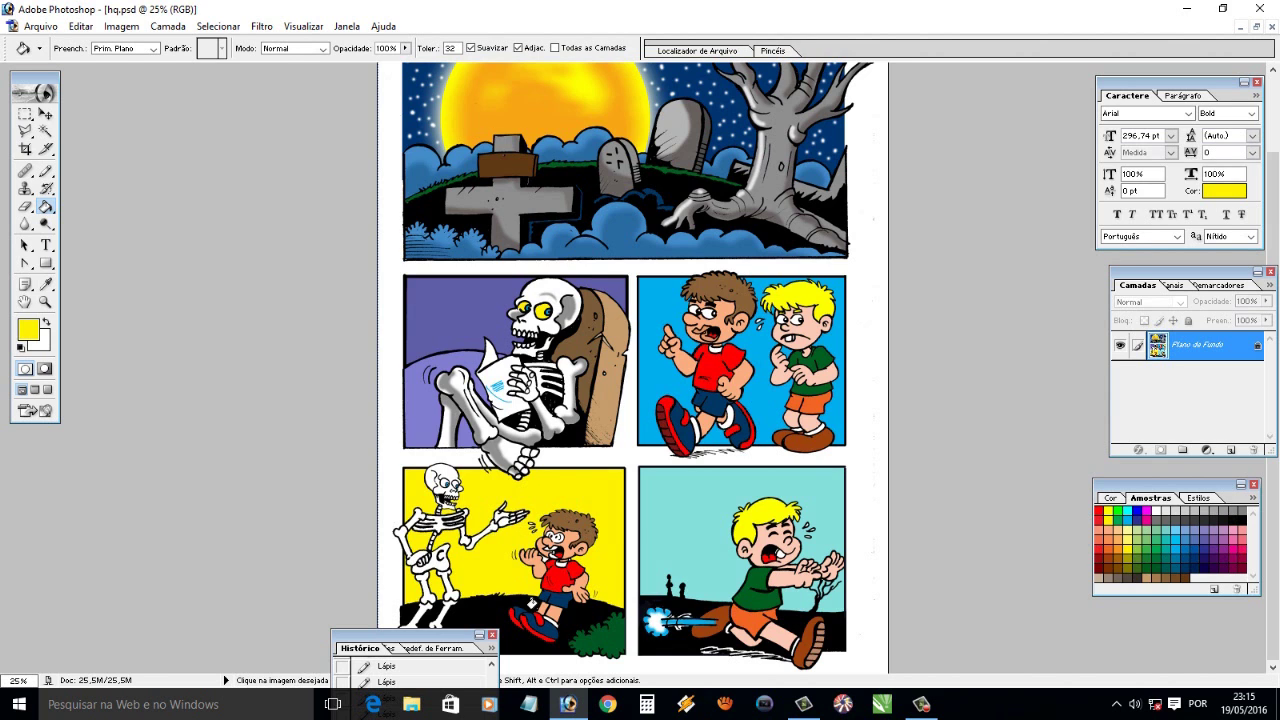
key("ctrl+minus")
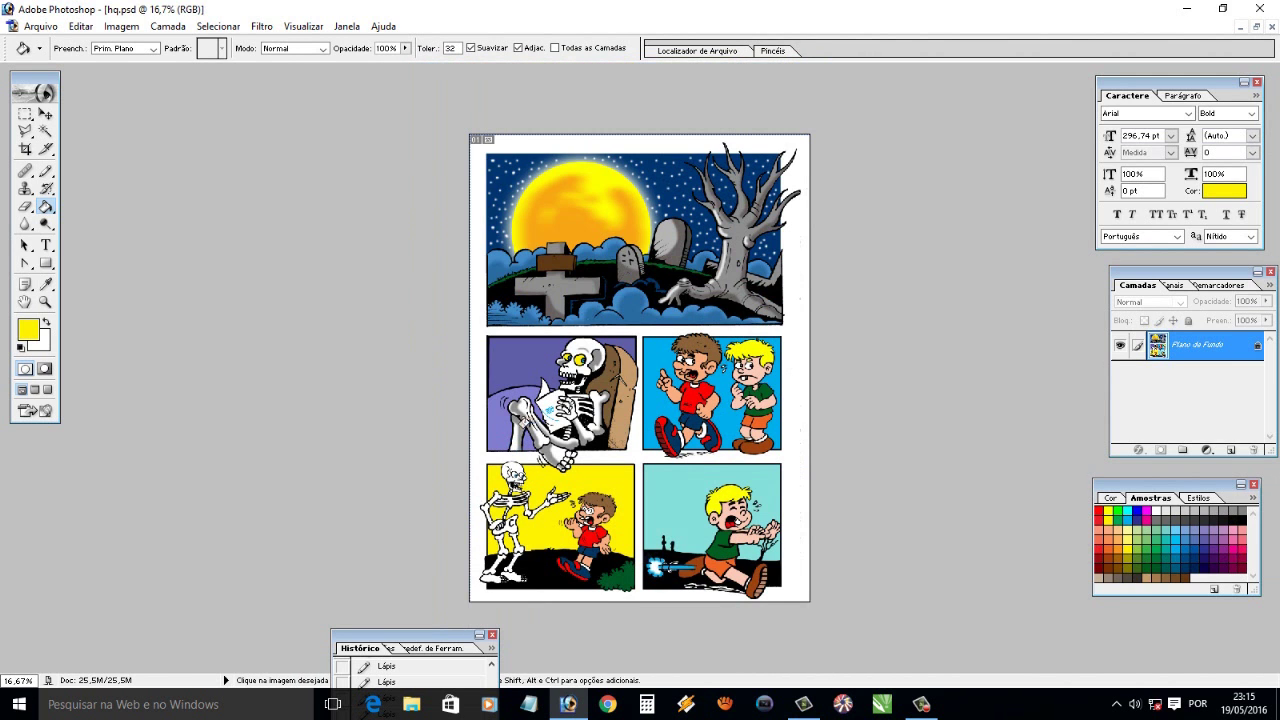
Clear the stray black strip beside the skeleton's bones to white
key("z")
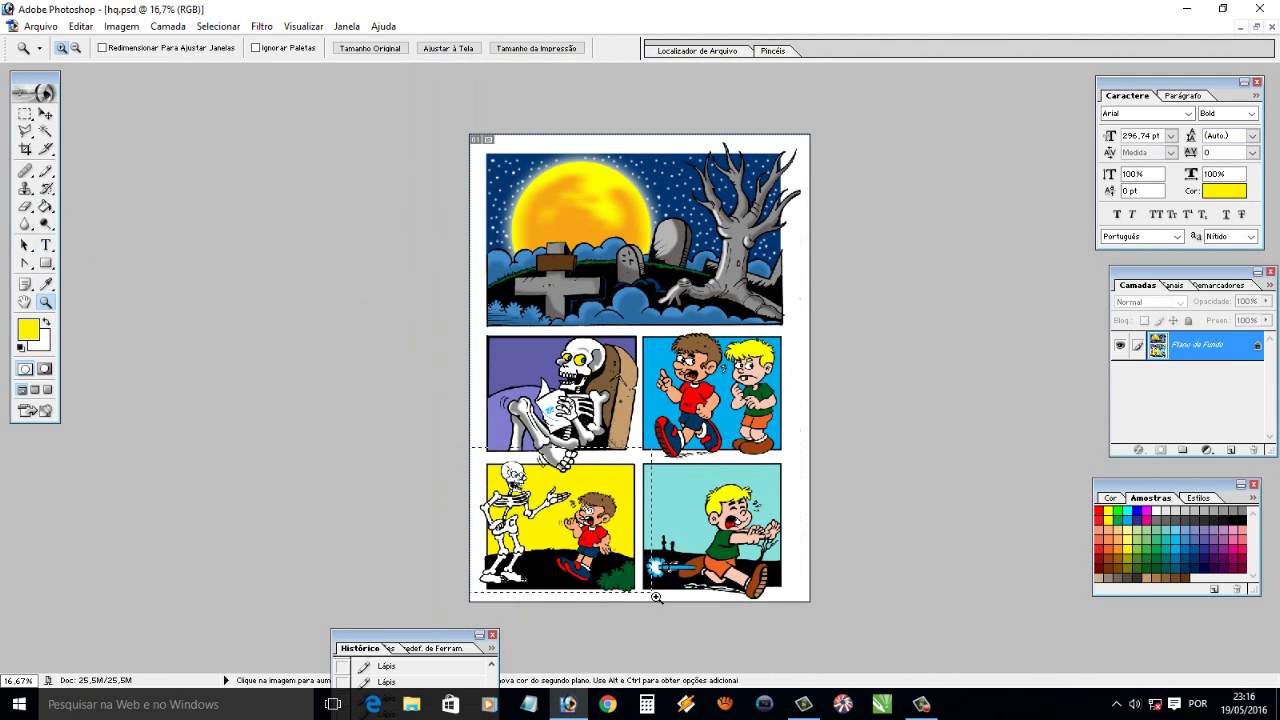
left_click_drag(656, 597, 656, 597)
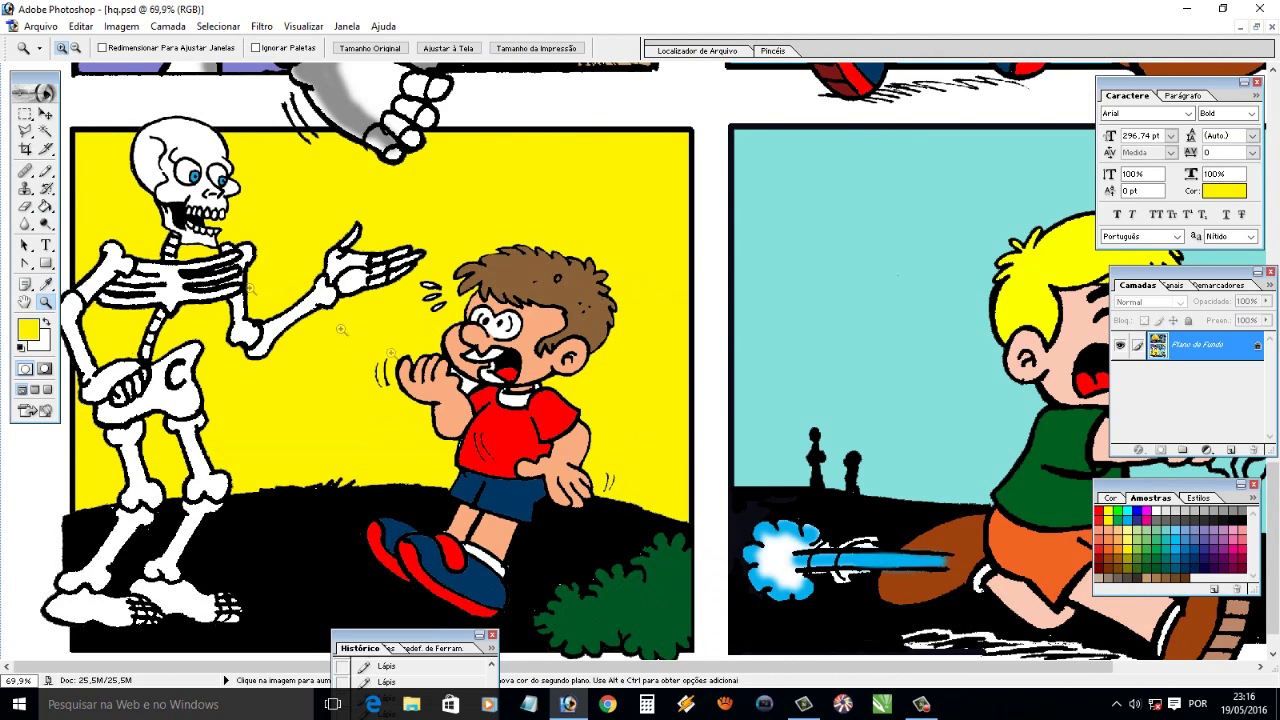
key("g")
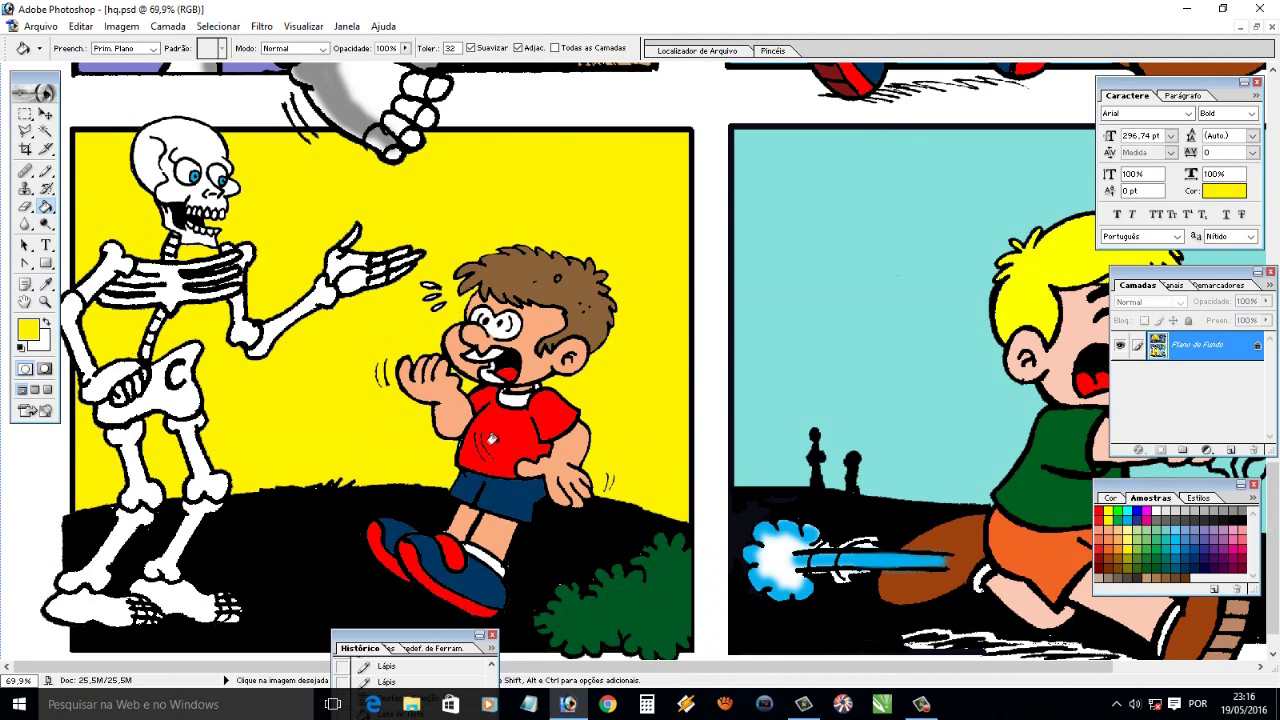
key("z")
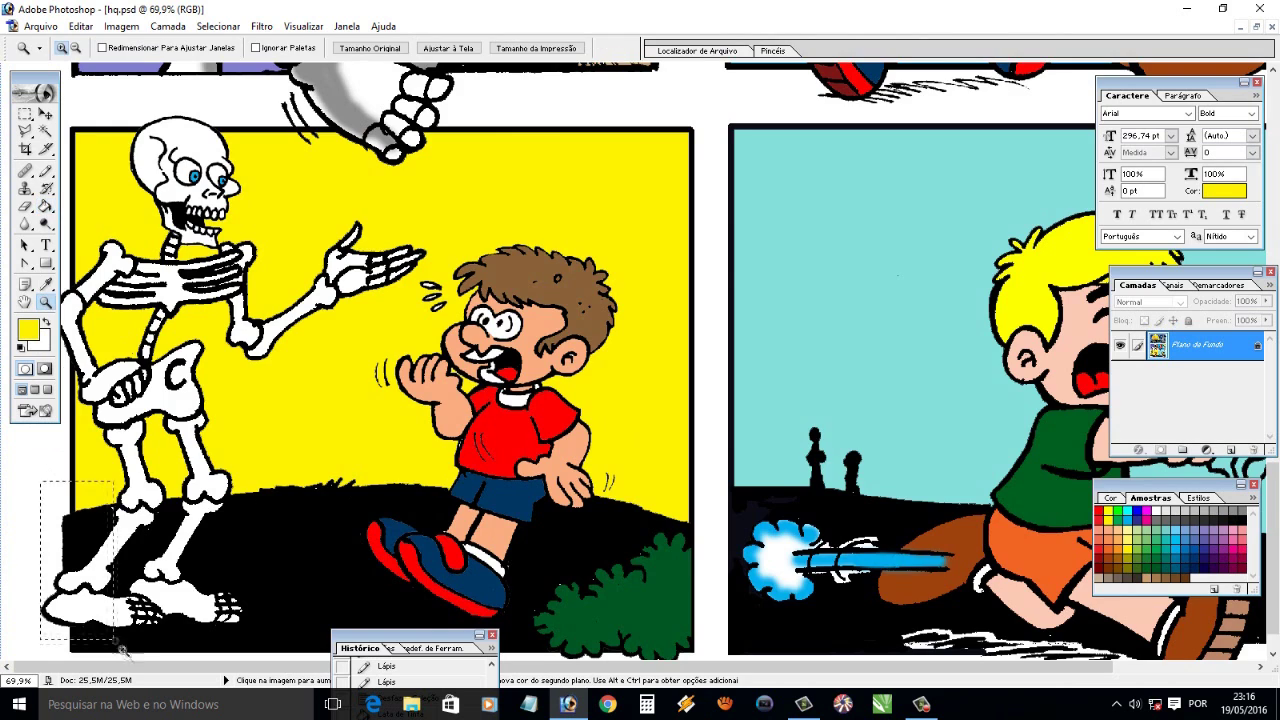
left_click_drag(75, 500, 110, 635)
key("m")
left_click_drag(161, 152, 198, 286)
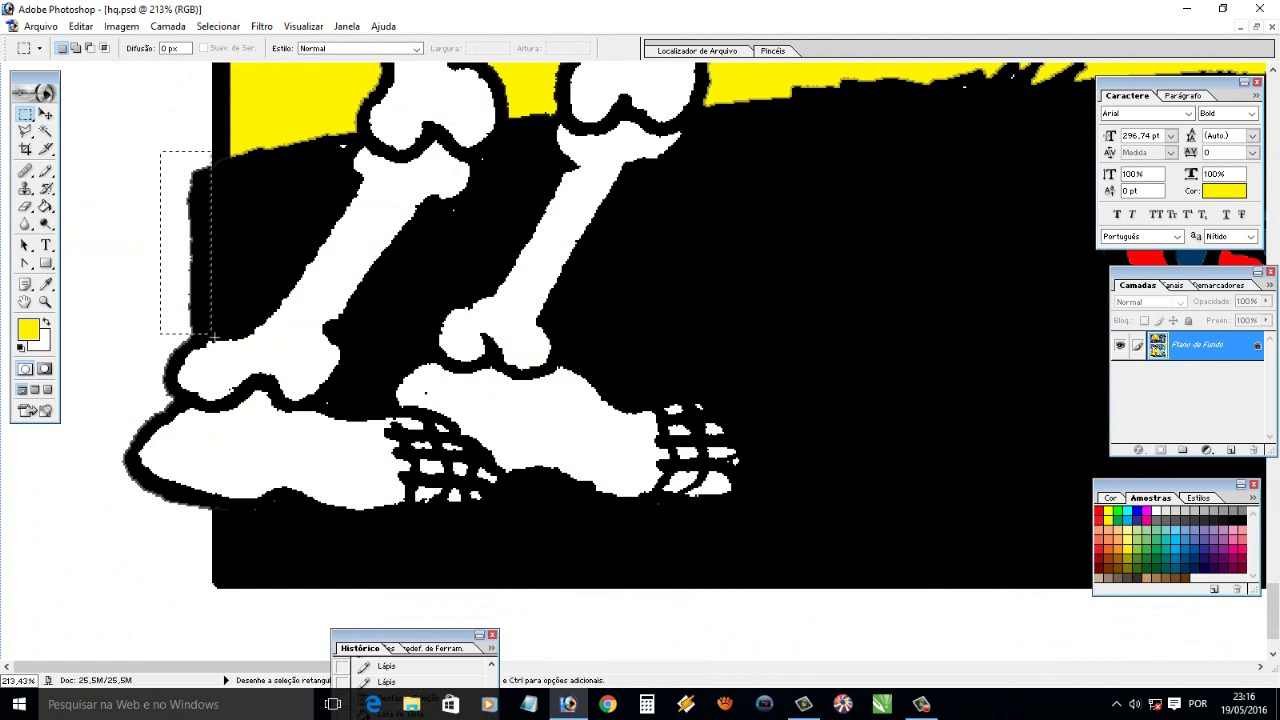
key("Delete")
key("ctrl+d")
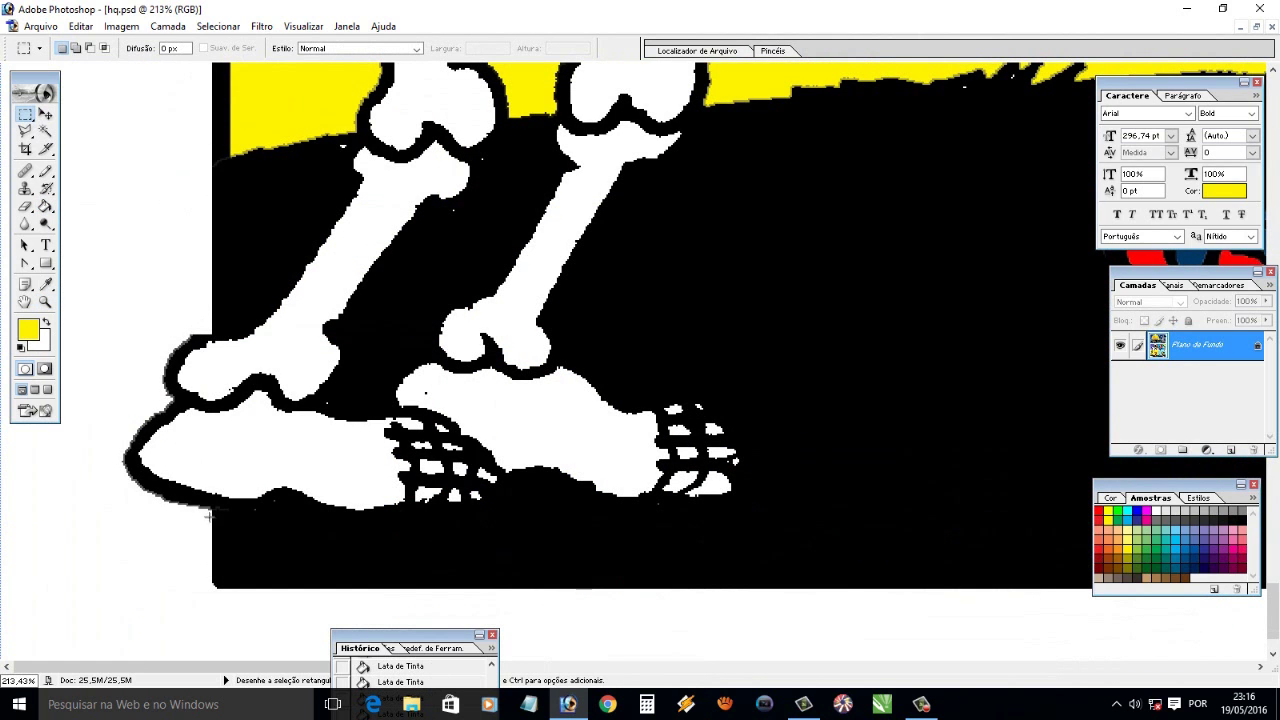
left_click(48, 171)
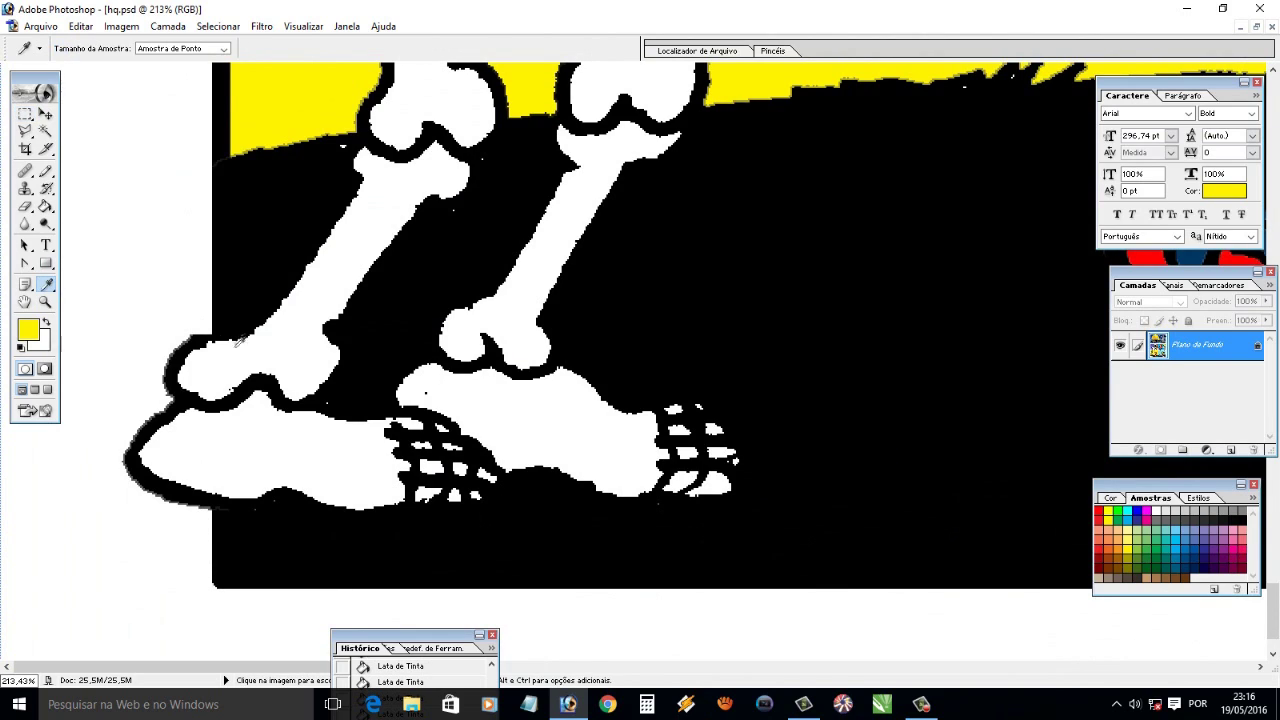
key("d")
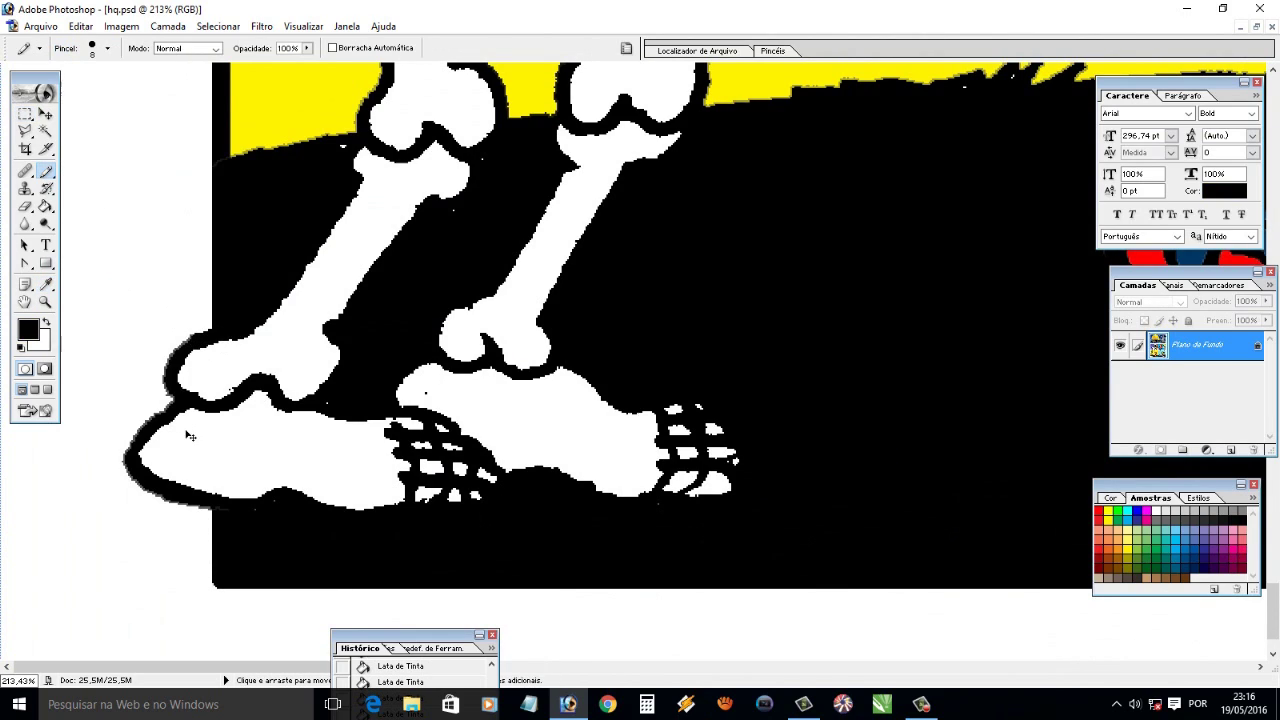
key("ctrl+minus")
key("ctrl+minus")
key("ctrl+minus")
key("ctrl+minus")
key("ctrl+minus")
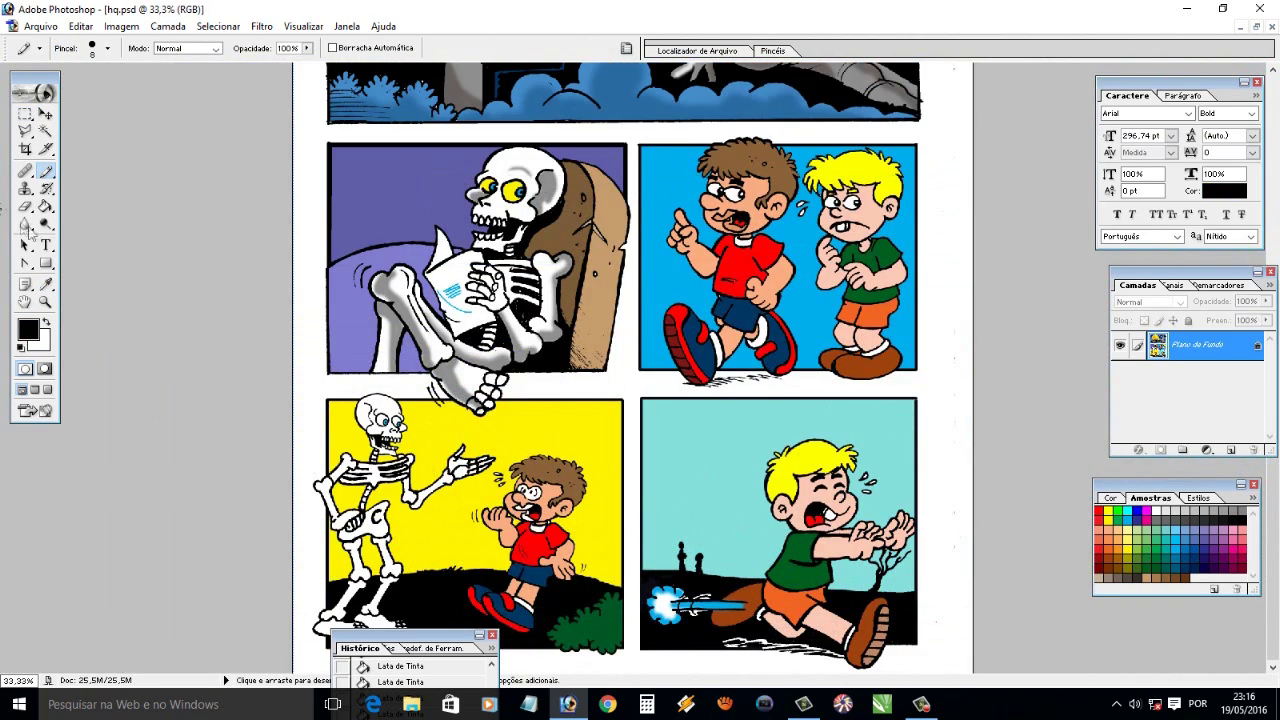
Fill the two white patches by the shouting boy's mouth with his skin tone
left_click(45, 284)
left_click(530, 495)
left_click(45, 206)
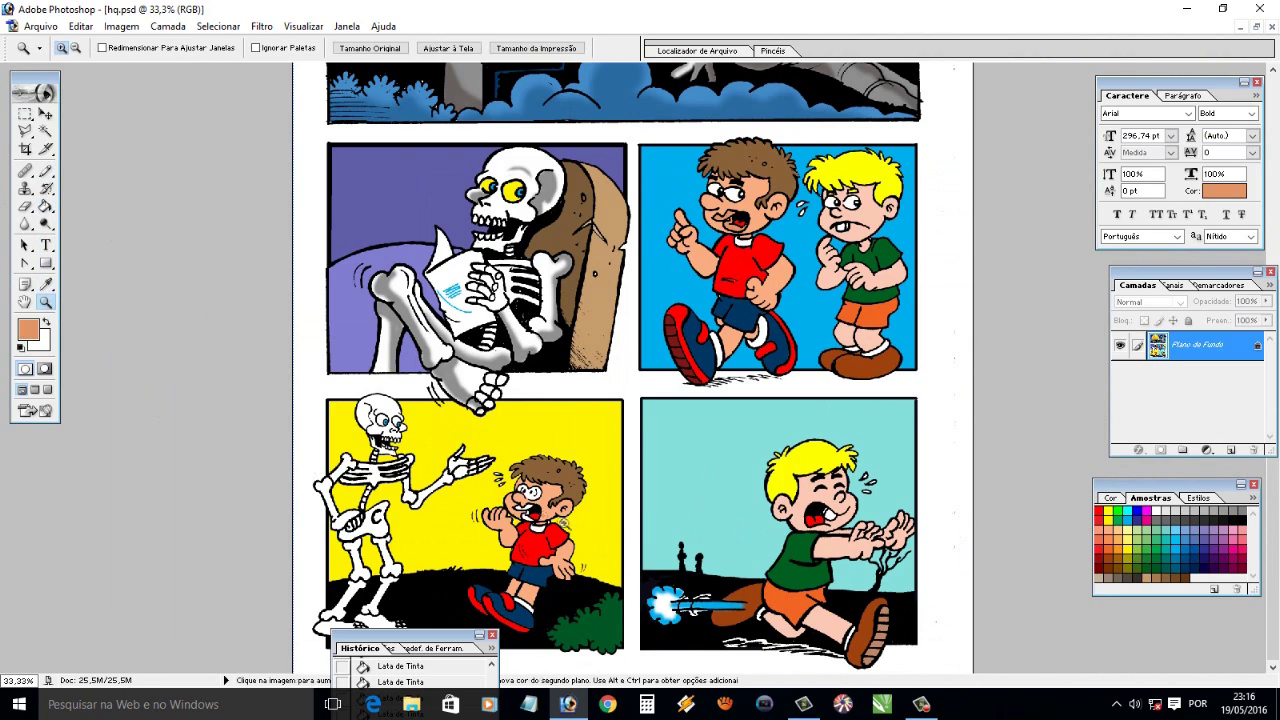
left_click_drag(470, 490, 620, 565)
left_click(500, 322)
left_click(525, 375)
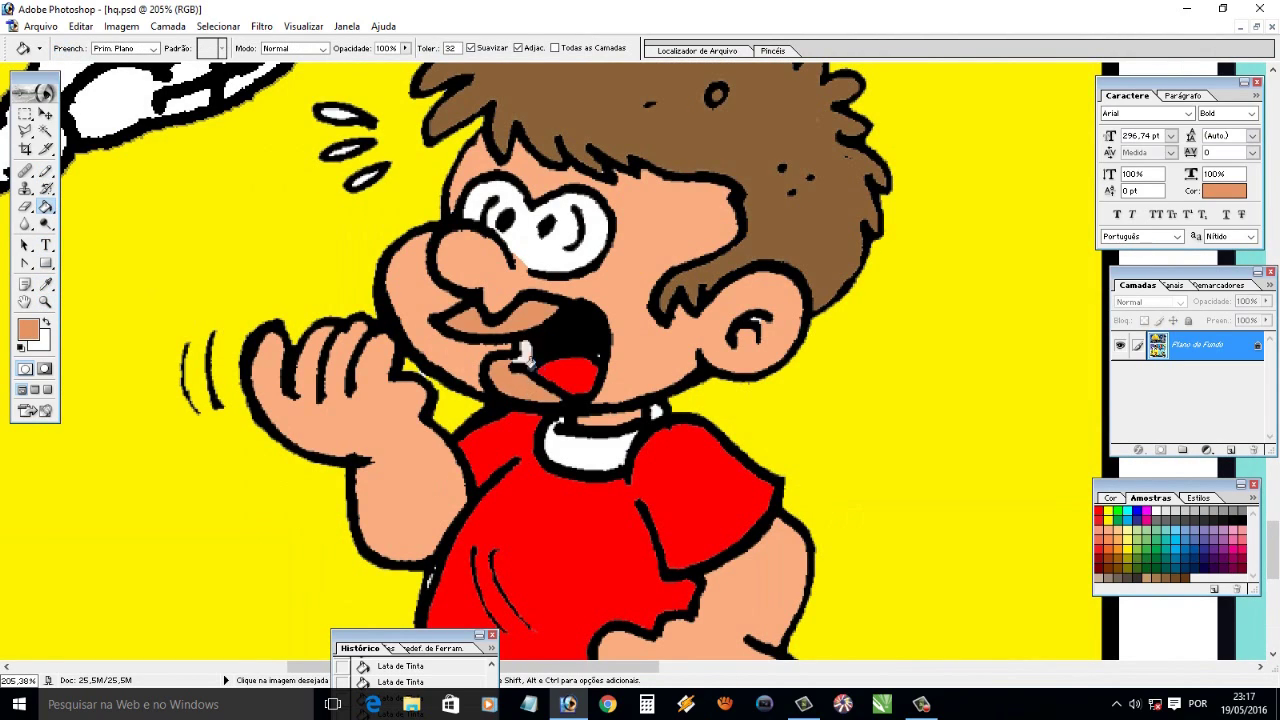
key("ctrl+alt+0")
key("ctrl+0")
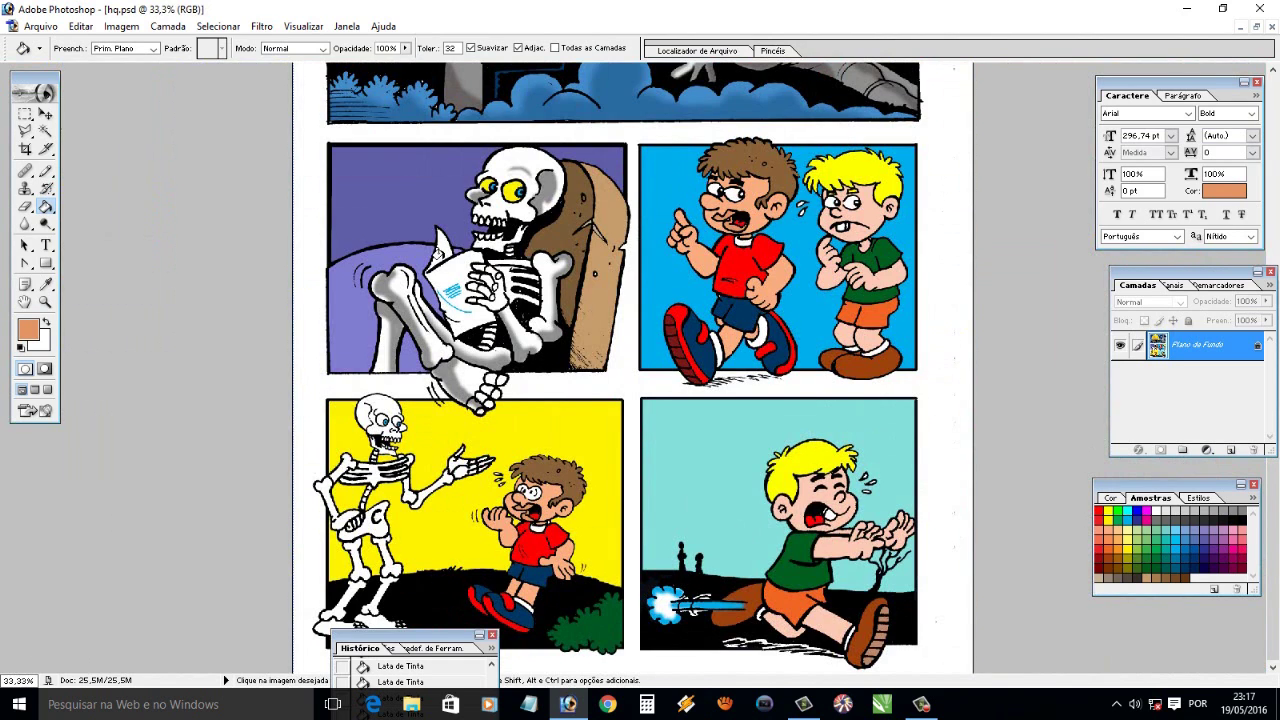
key("ctrl+minus")
key("m")
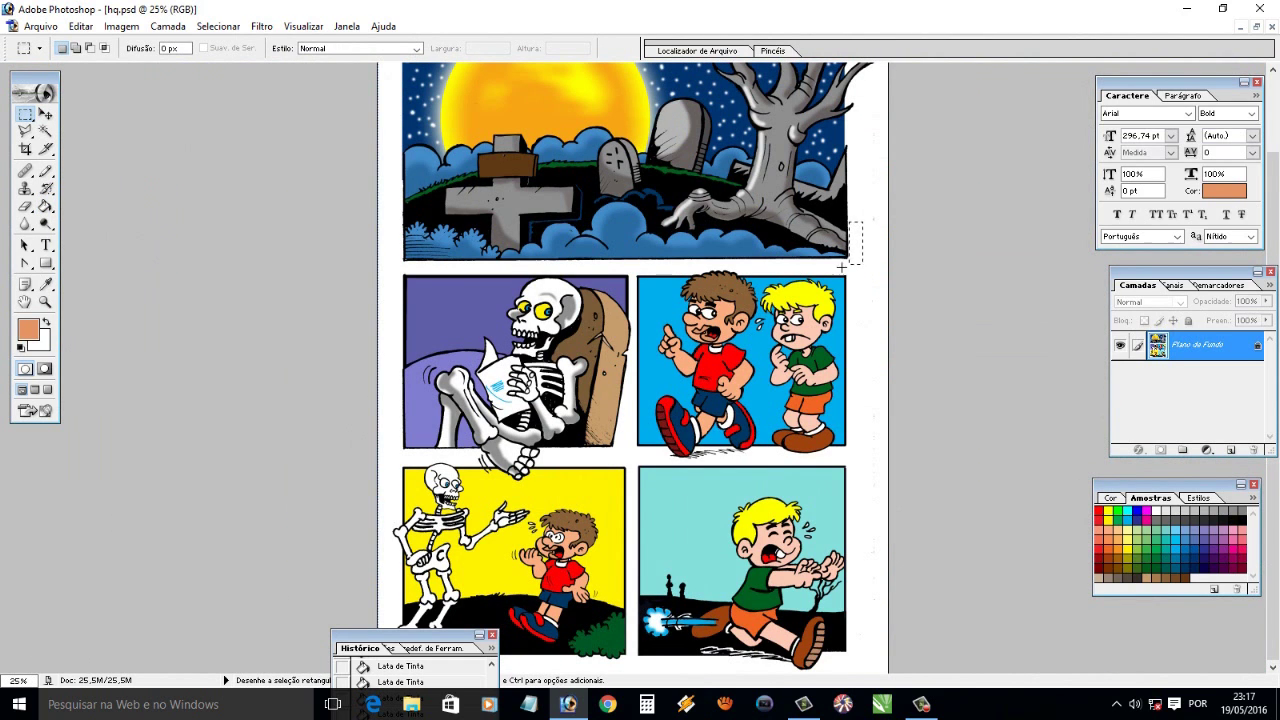
left_click(977, 296)
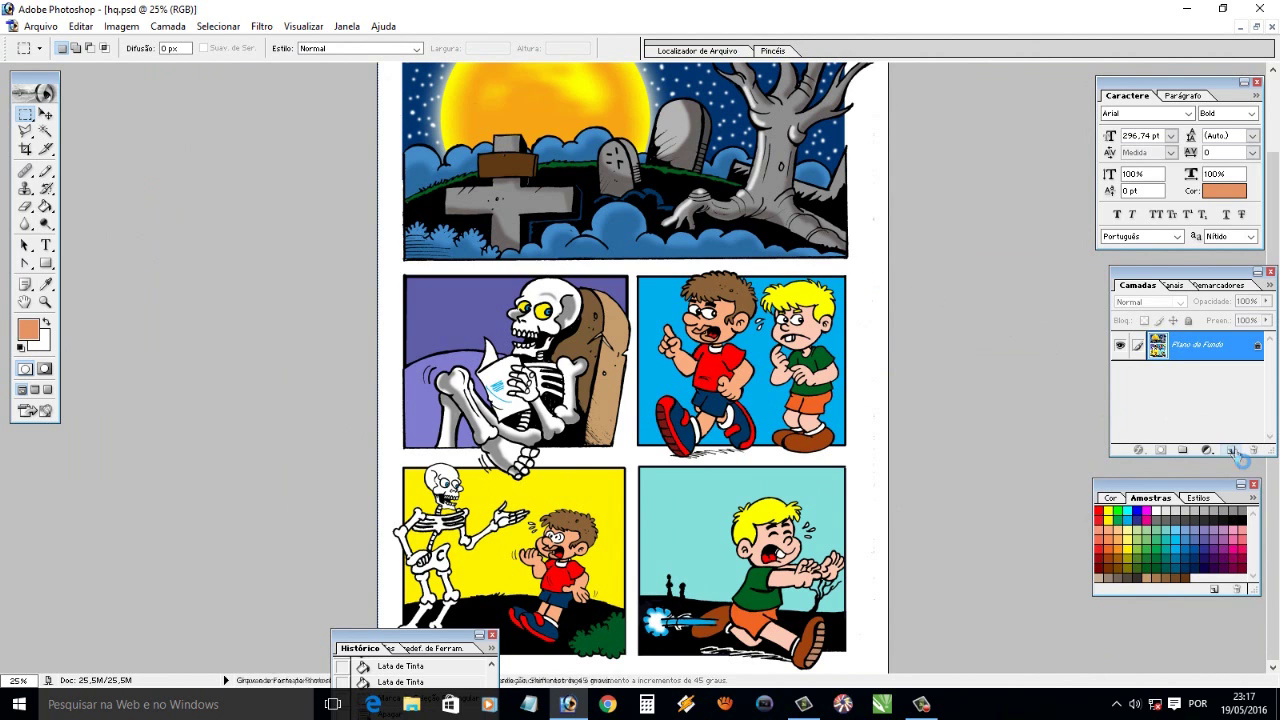
Fill both skeleton eyes with yellow sampled from the panel background
key("z")
left_click_drag(430, 460, 635, 550)
key("i")
left_click(360, 300)
key("g")
left_click(270, 260)
left_click(318, 264)
Pencil white over the grey fringe along the skeleton's bone outline
key("z")
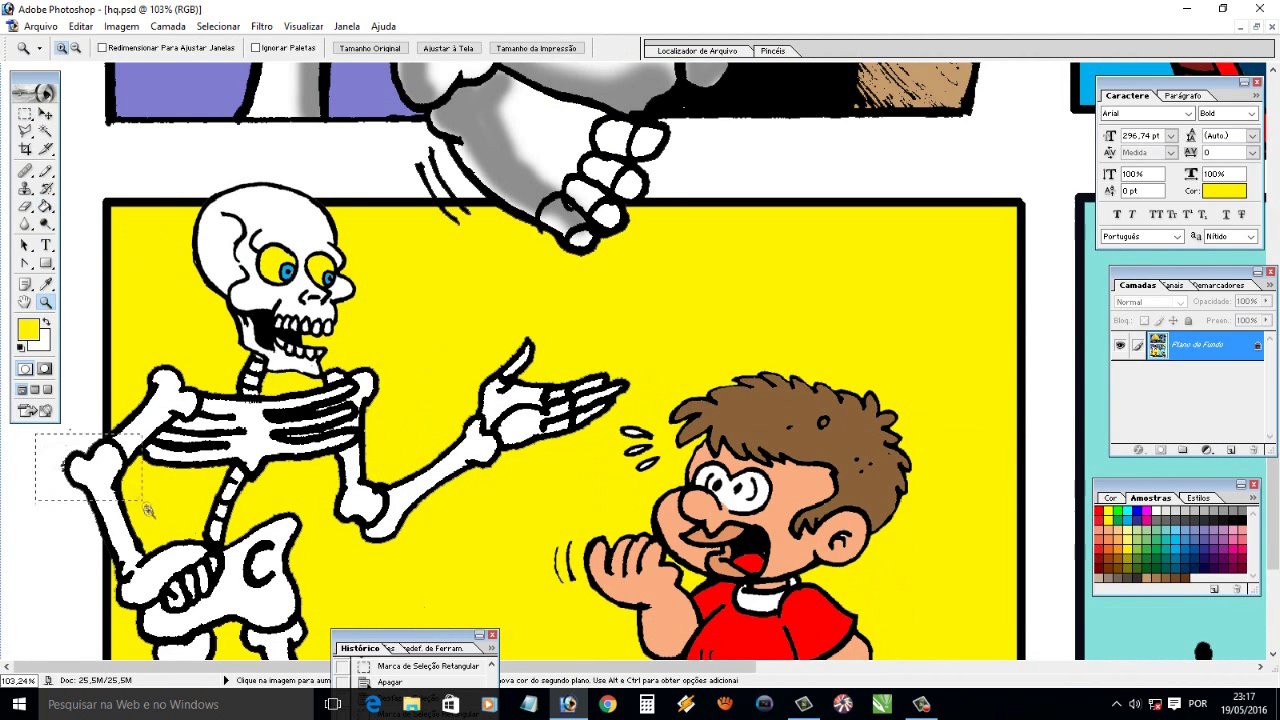
left_click_drag(145, 510, 42, 432)
key("b")
left_click(437, 160, "alt")
left_click_drag(410, 288, 400, 386)
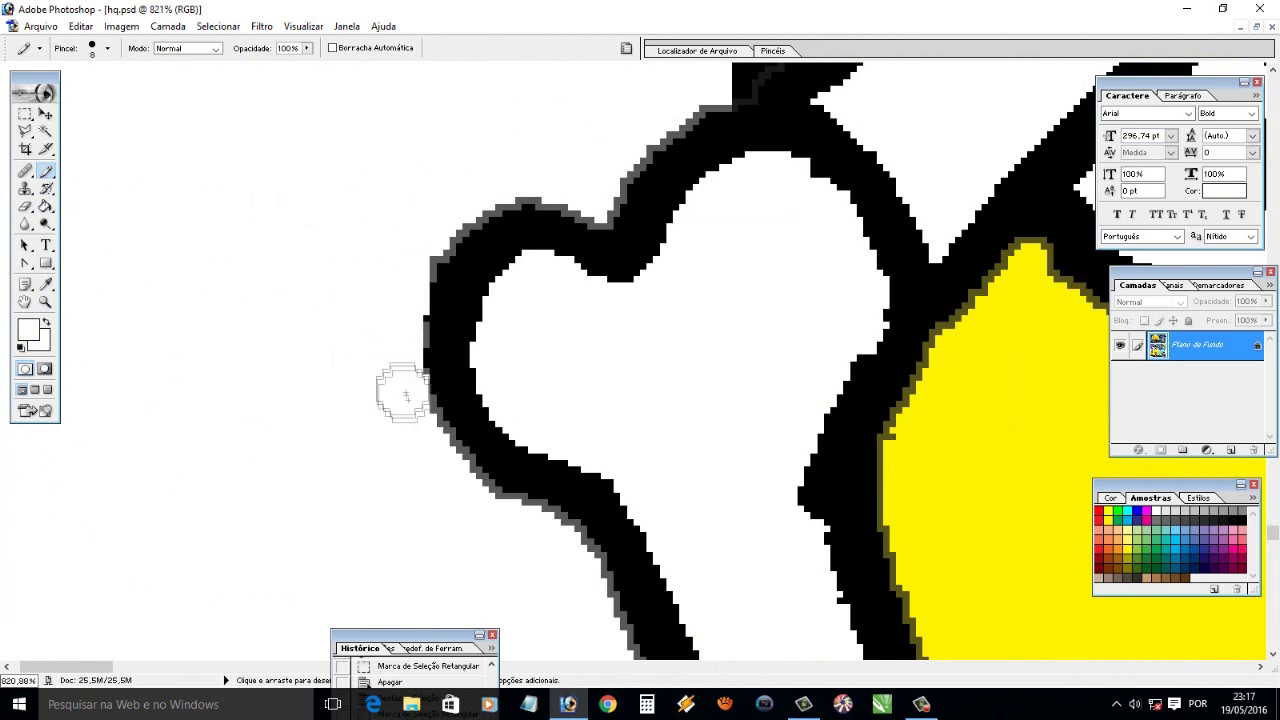
mouse_move(460, 477)
left_mouse_down()
mouse_move(423, 251)
mouse_move(594, 191)
mouse_move(700, 102)
left_mouse_up()
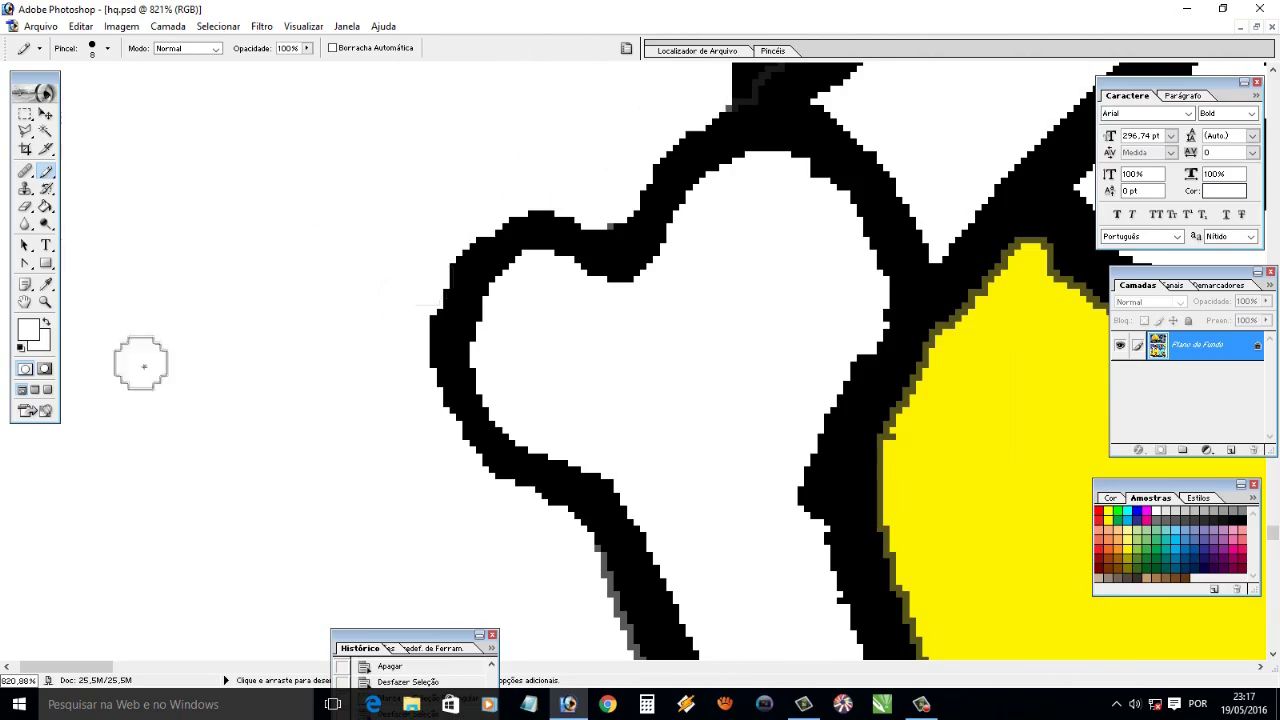
key("ctrl+alt+0")
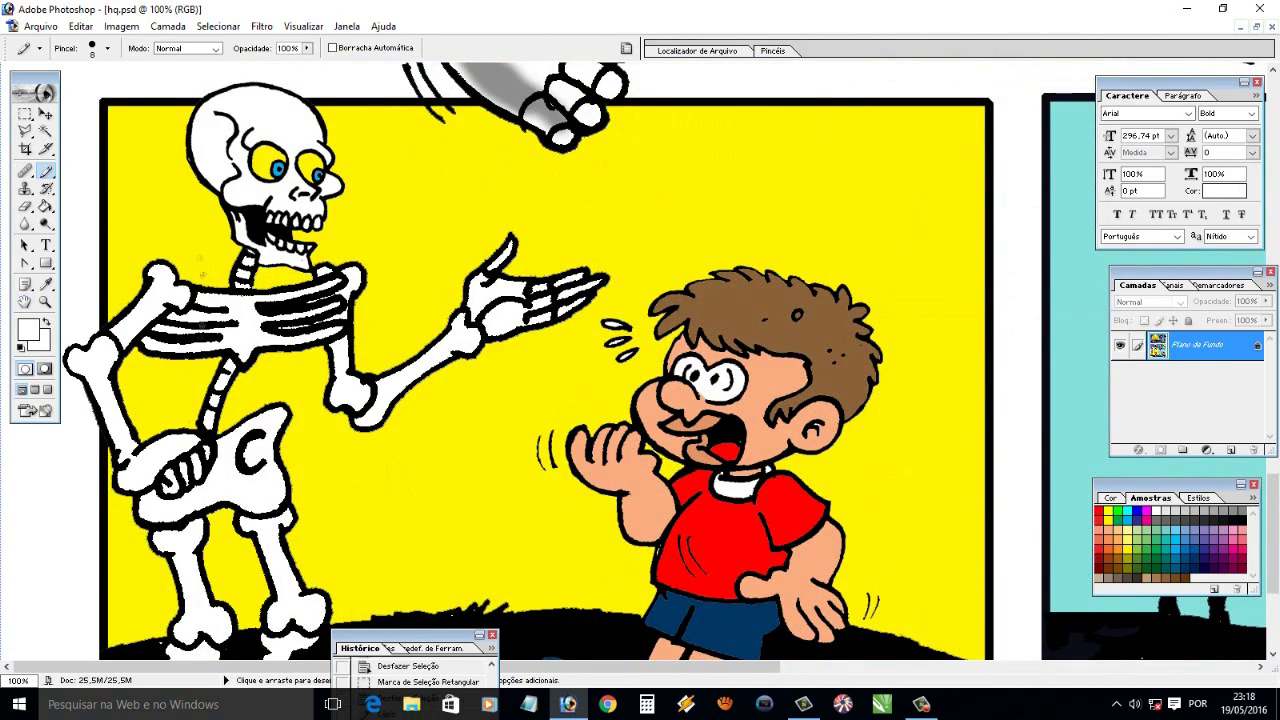
key("ctrl+minus")
key("ctrl+minus")
key("ctrl+minus")
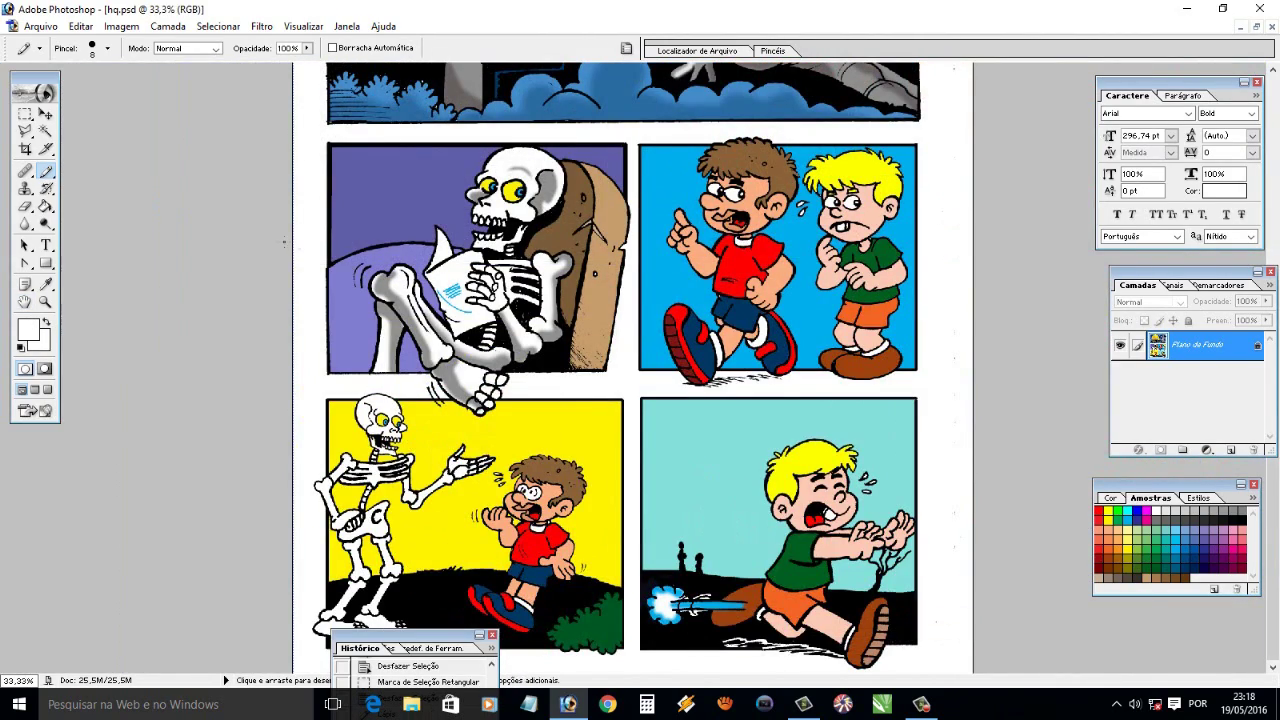
On a new layer, write 'Duartdesign 2016' in white 10 pt Arial Bold on the moon
scroll(632, 368, "up", 1)
scroll(632, 368, "up", 4)
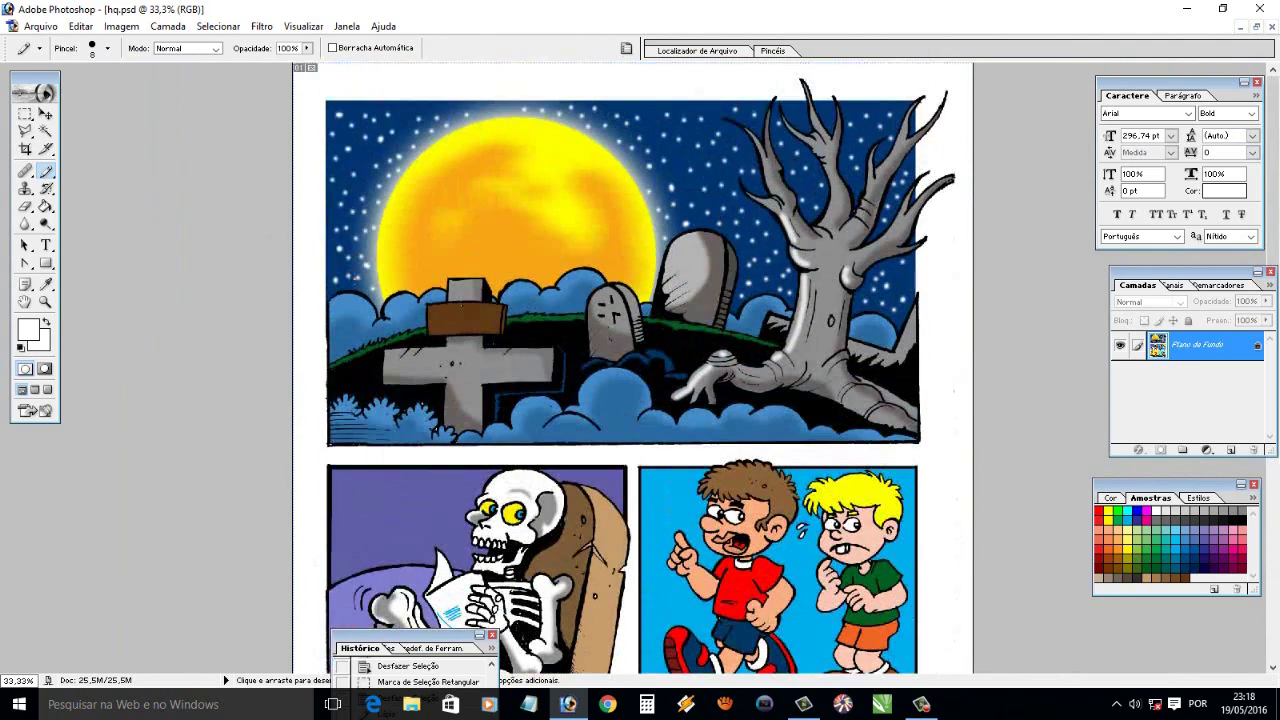
left_click(1231, 449)
left_click(45, 245)
left_click(455, 260)
left_click(319, 48)
left_click(310, 148)
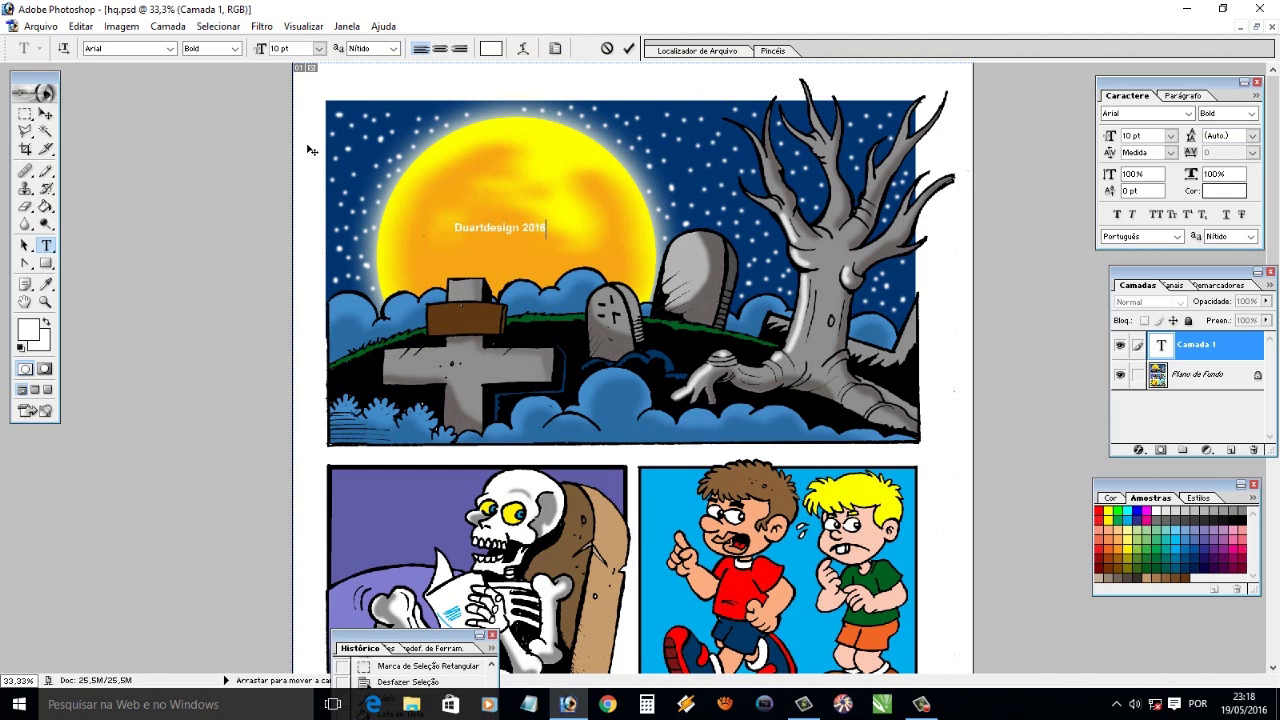
left_click(45, 114)
Try moving and rotating the credit, then revert it to horizontal on the moon
left_click_drag(500, 228, 830, 422)
key("ctrl+z")
left_click(80, 26)
left_click(343, 374)
left_click_drag(475, 248, 440, 190)
key("Escape")
left_click(45, 131)
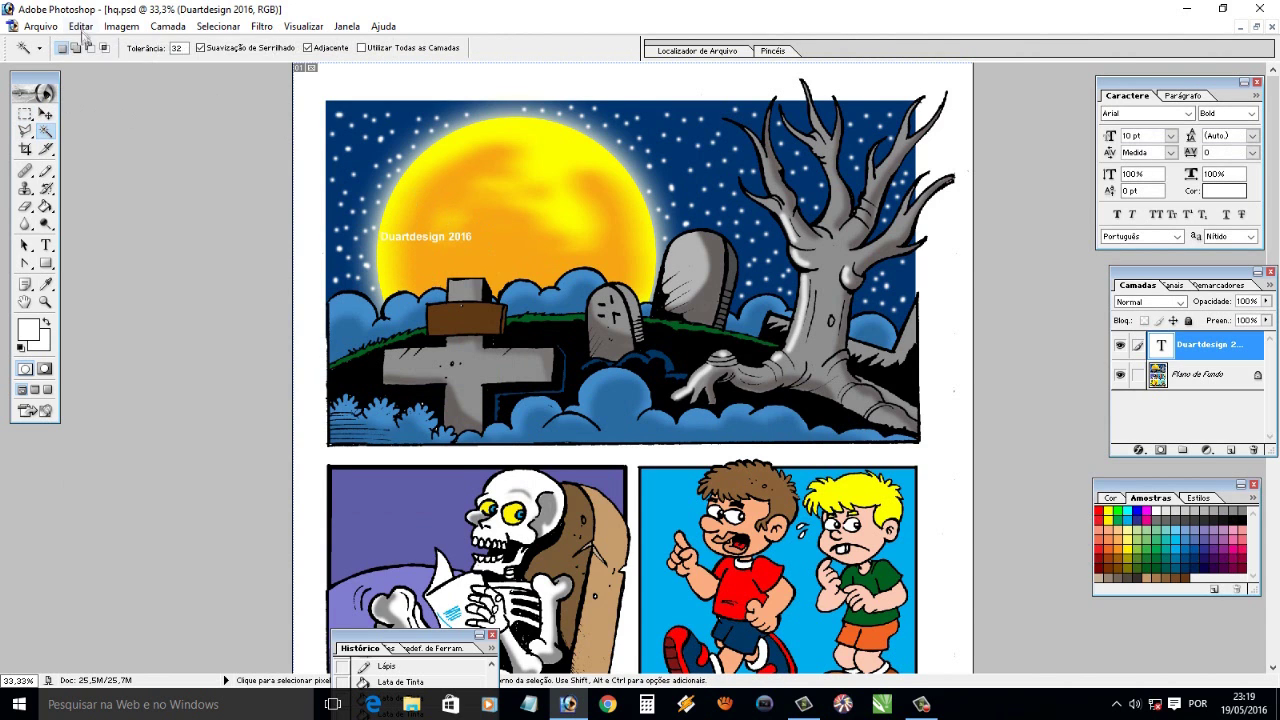
Rotate the Duartdesign 2016 credit 90° counter-clockwise and move it to the panel's left edge
left_click(80, 26)
mouse_move(122, 336)
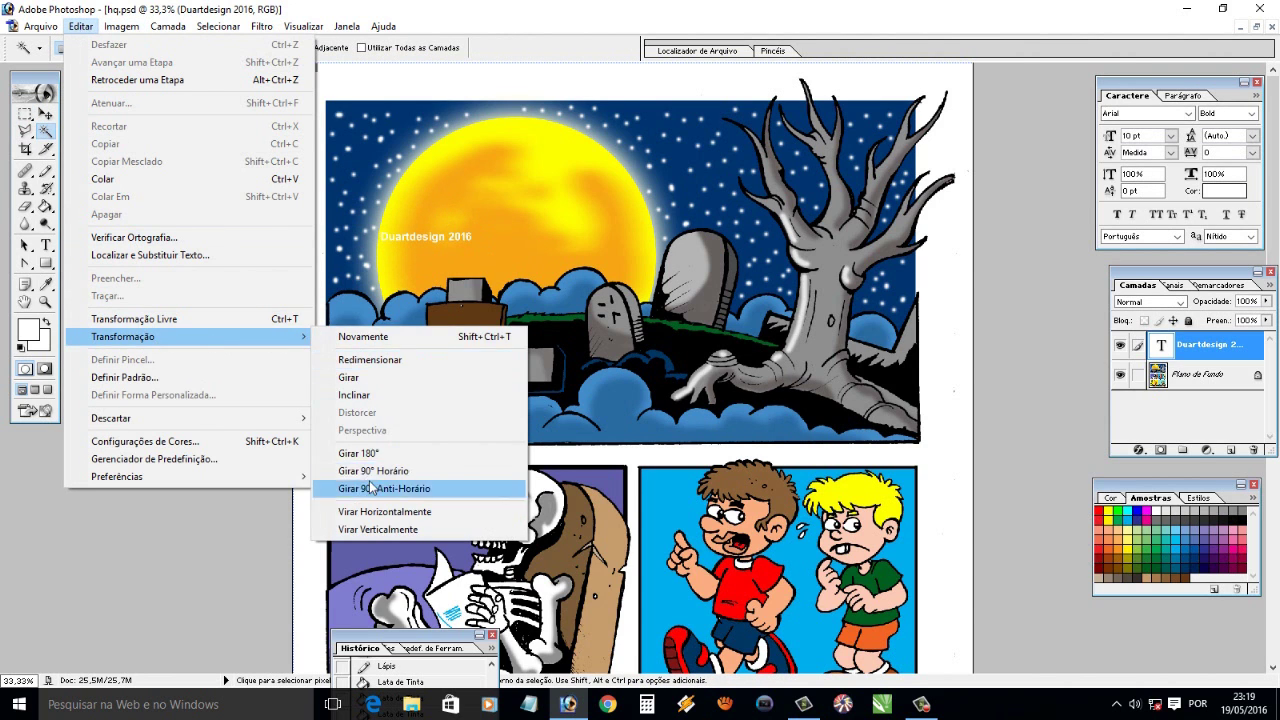
left_click(370, 487)
left_click(121, 26)
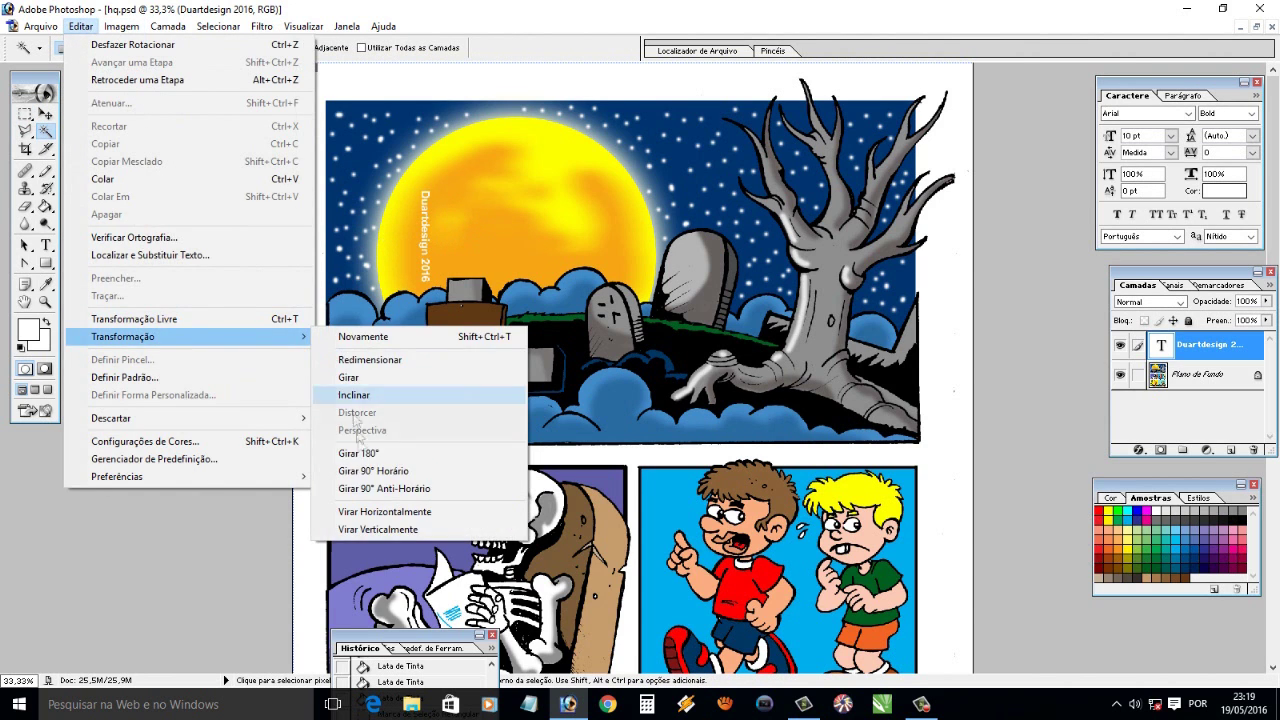
left_click(370, 488)
left_click(80, 26)
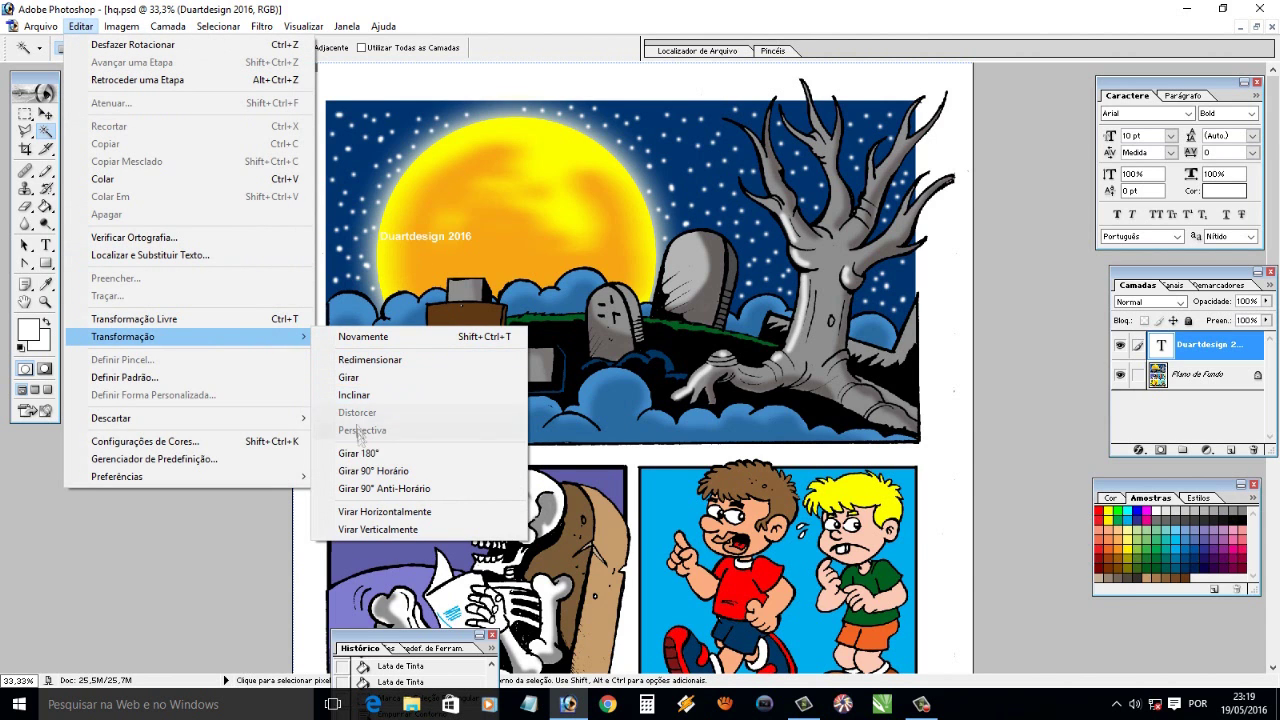
left_click(377, 529)
key("ctrl+z")
left_click(80, 26)
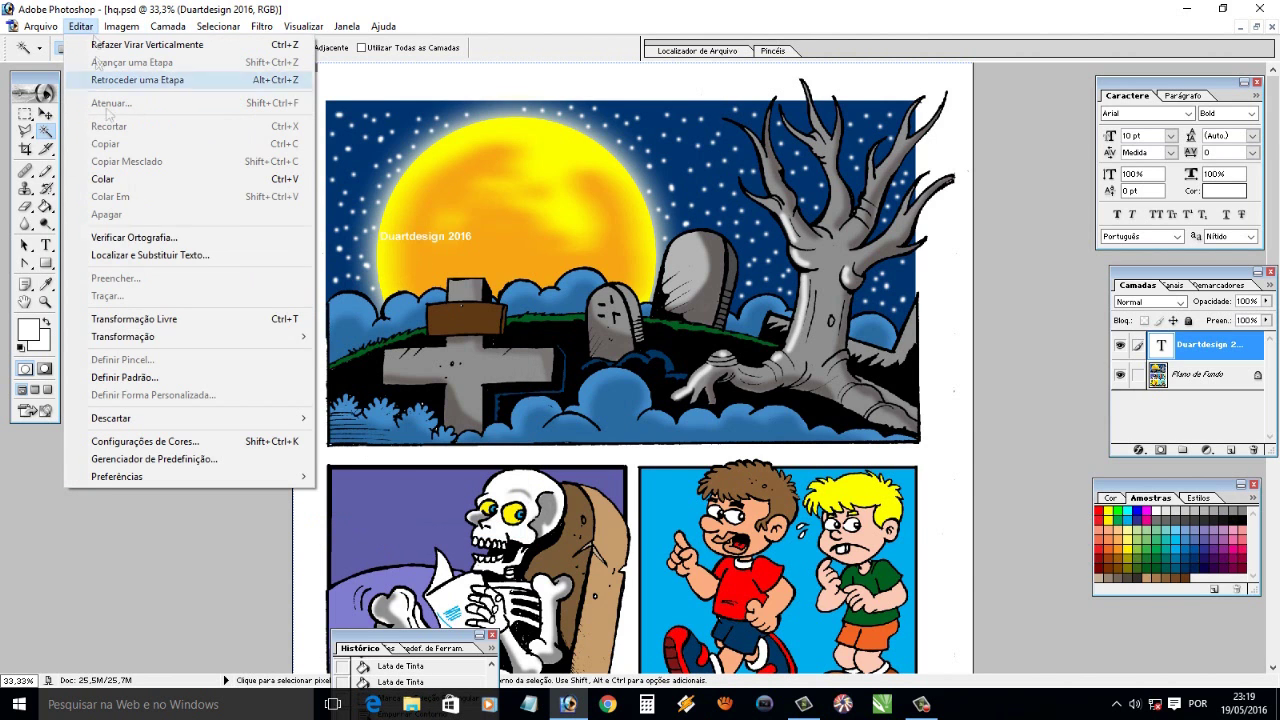
mouse_move(122, 336)
left_click(370, 488)
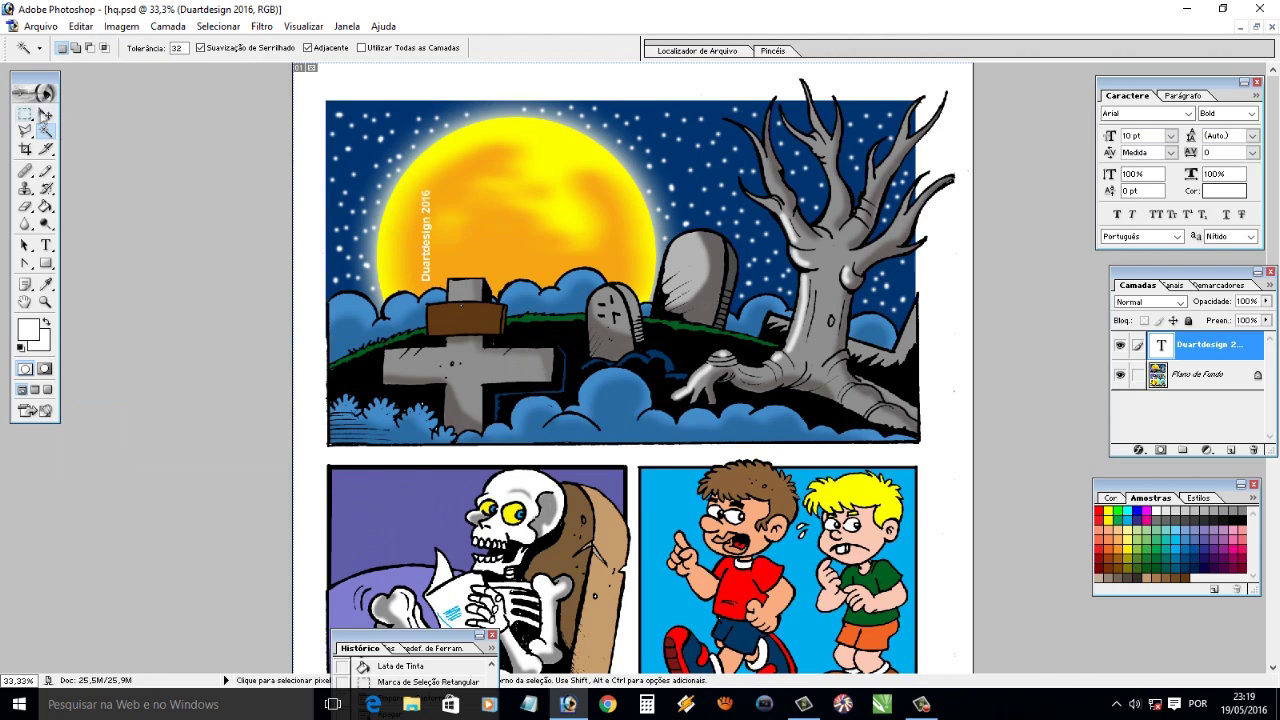
left_click(45, 114)
left_click_drag(431, 236, 341, 236)
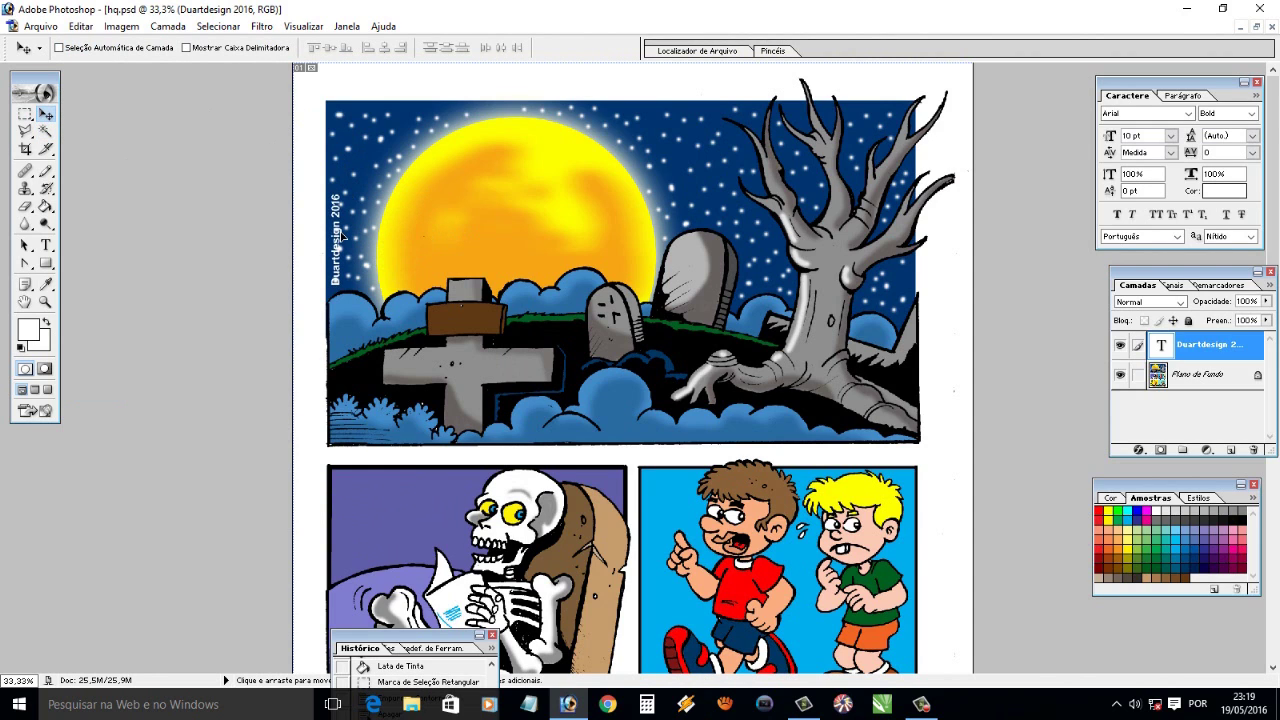
Clear the background pixels behind the credit and zoom in on the moon and credit
left_click(1200, 374)
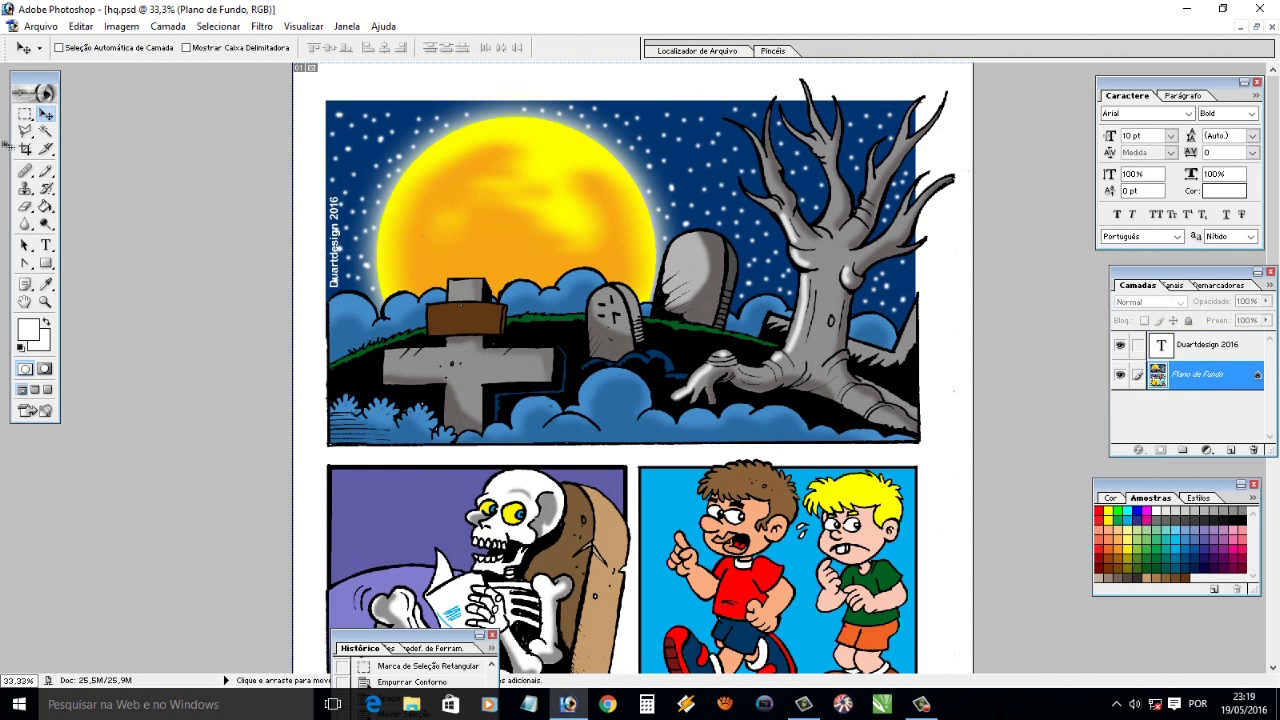
key("m")
key("Delete")
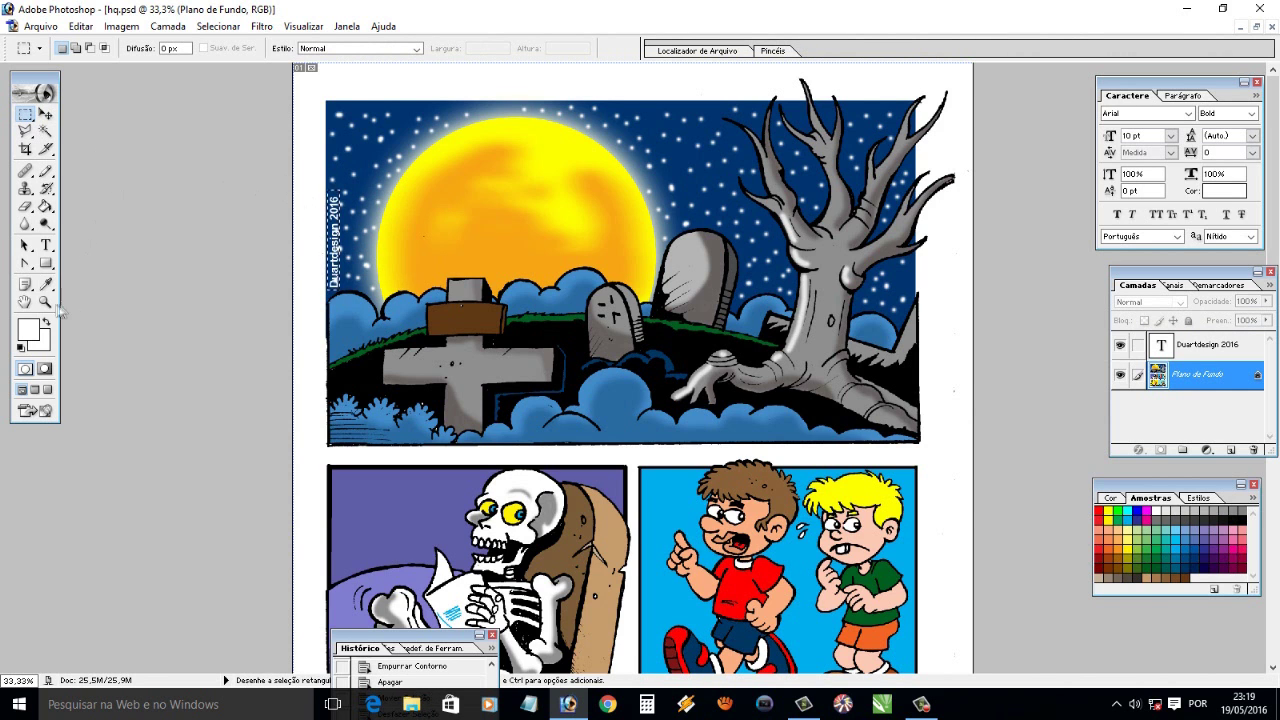
left_click(45, 301)
left_click_drag(330, 165, 645, 330)
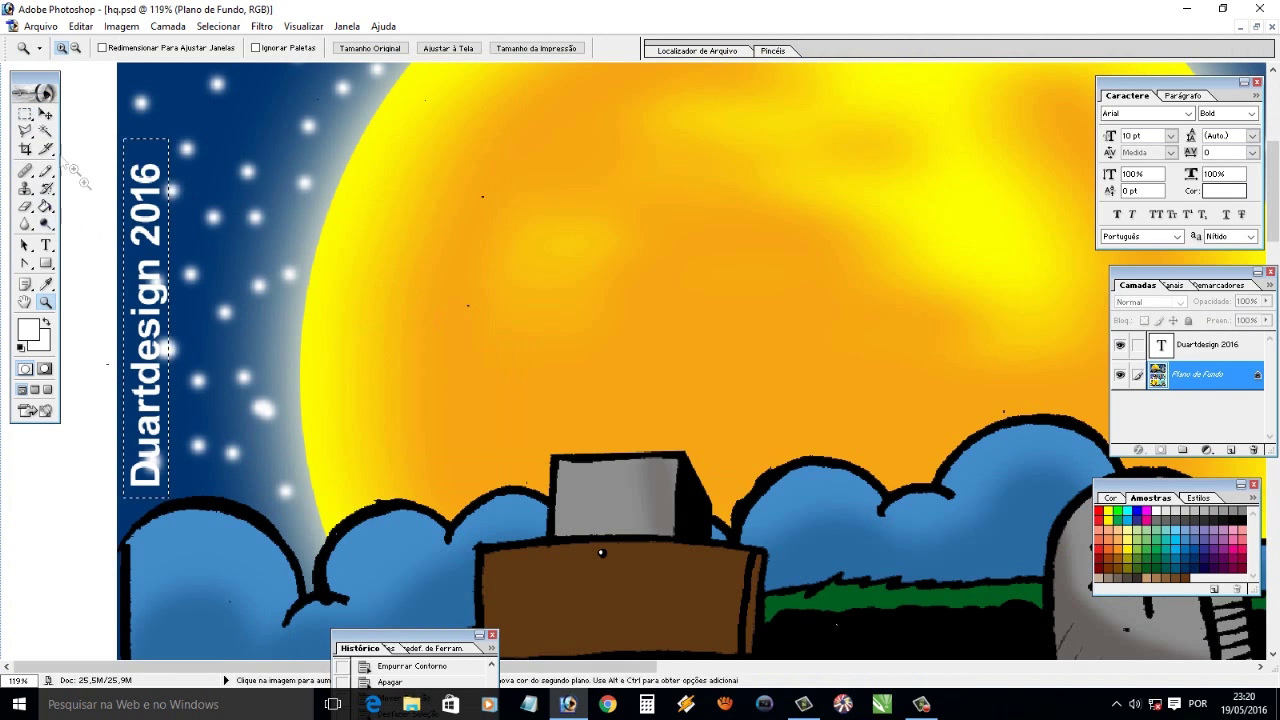
key("w")
left_click_drag(148, 172, 152, 165)
key("b")
left_click(230, 130, "alt")
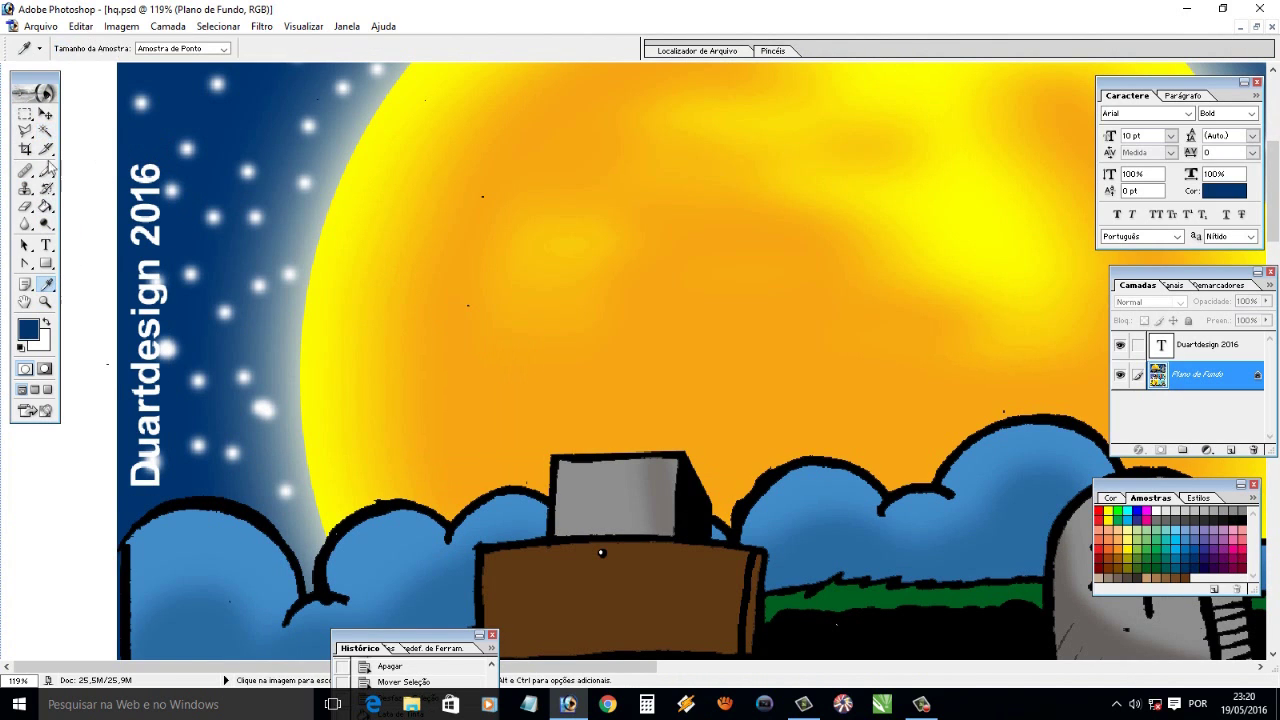
key("ctrl+d")
Set the brush size to 16 px
left_click(107, 48)
left_click(275, 86)
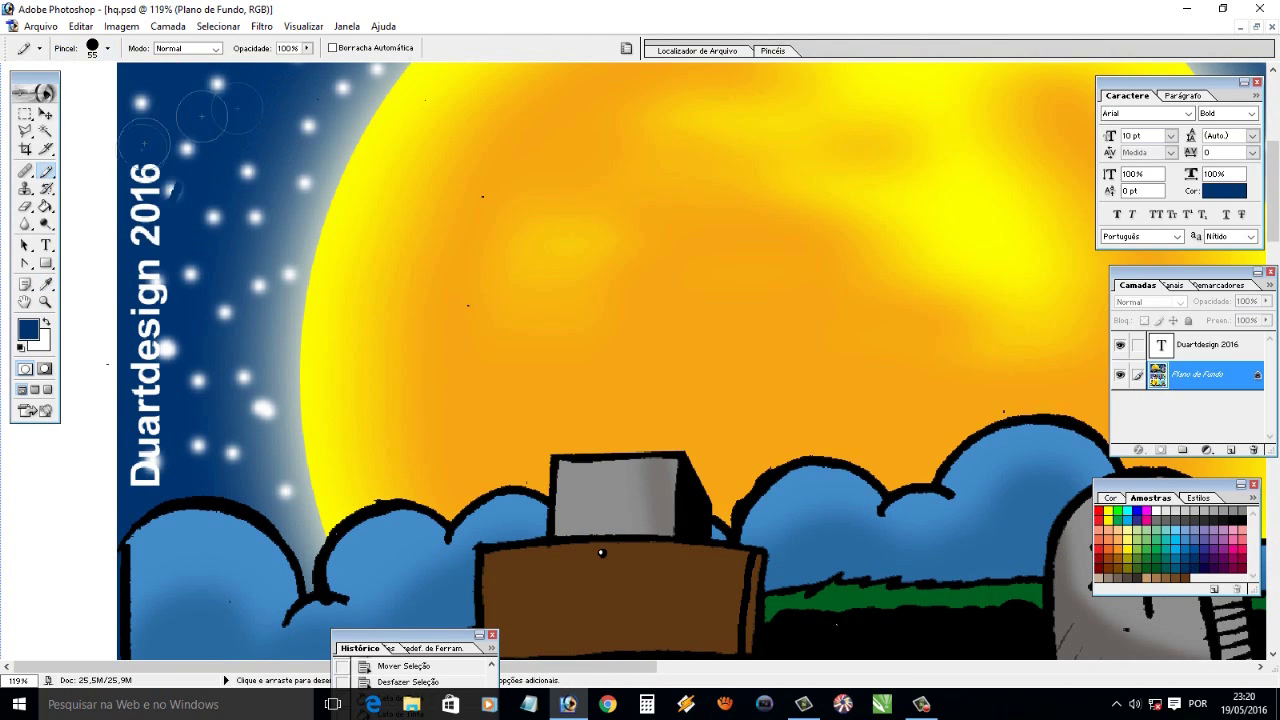
left_click(152, 447)
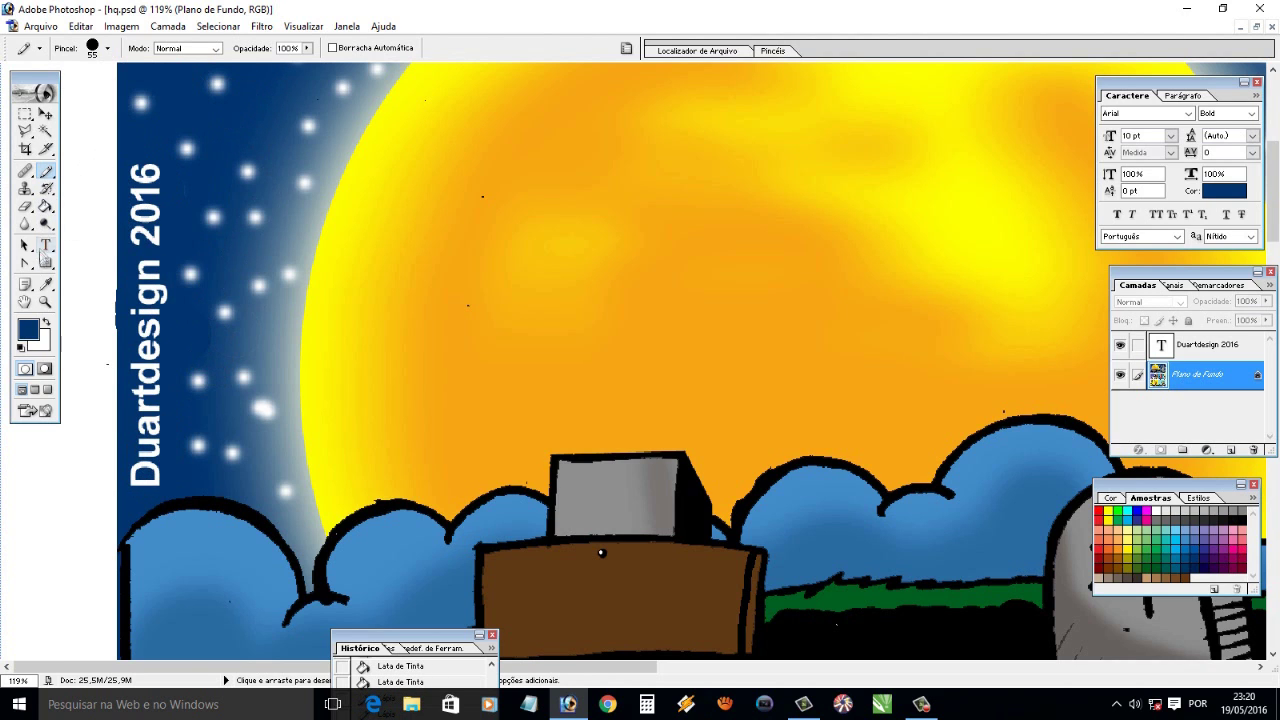
key("i")
left_click(45, 170)
left_click(108, 48)
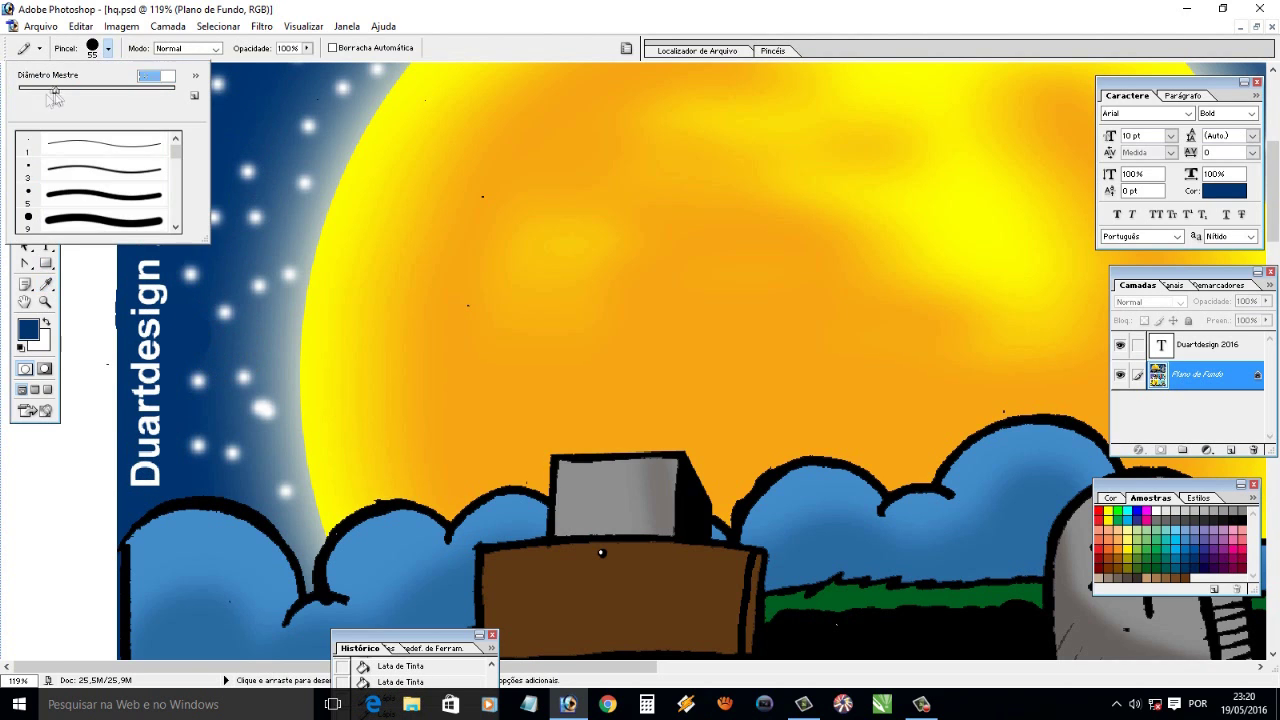
left_click(204, 330)
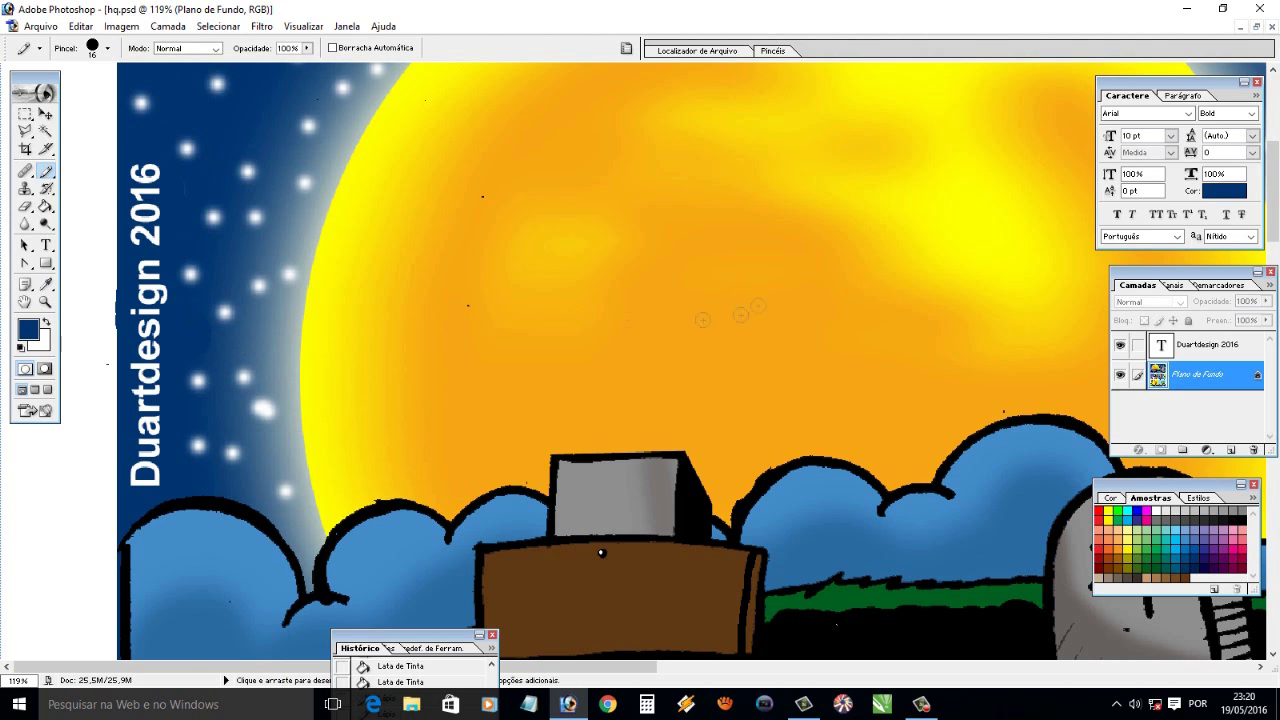
Revert the last three Lápis pencil strokes in the History palette
left_click_drag(438, 637, 546, 209)
left_click(505, 463)
left_click(505, 432)
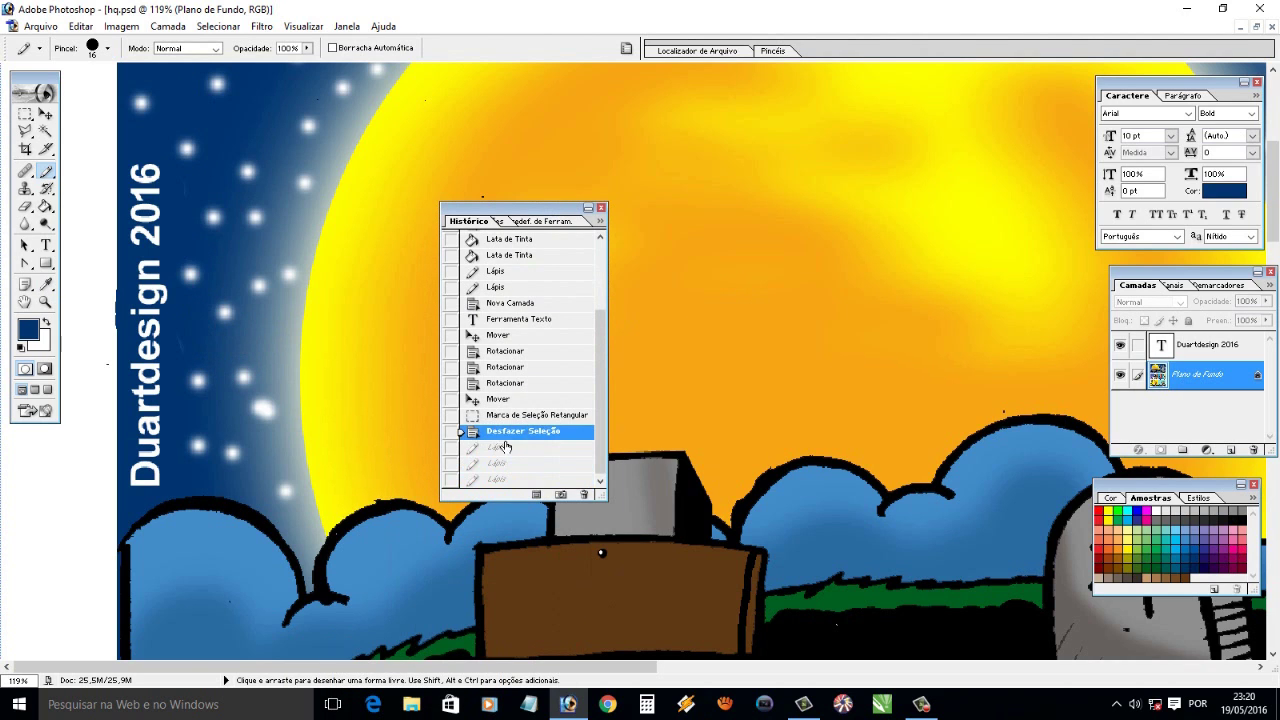
left_click(601, 208)
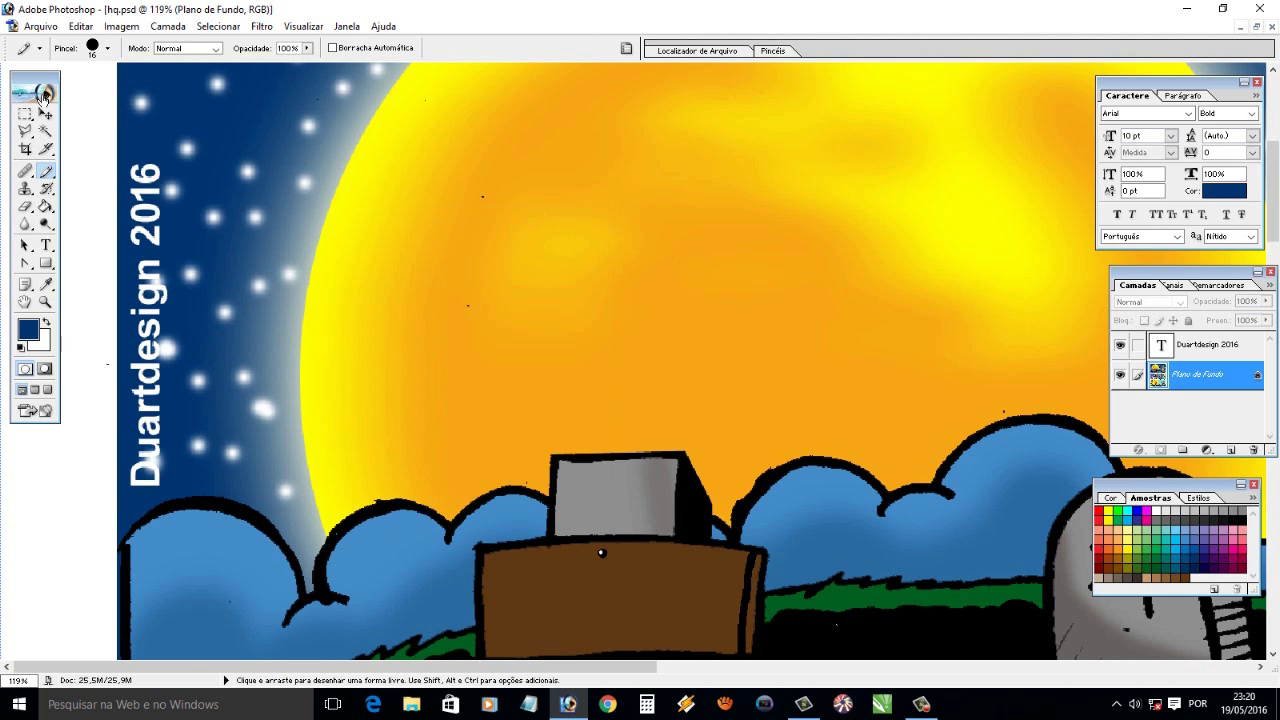
Select the Duartdesign 2016 text layer and bring up its layer style settings
left_click(45, 114)
right_click(1207, 344)
key("Escape")
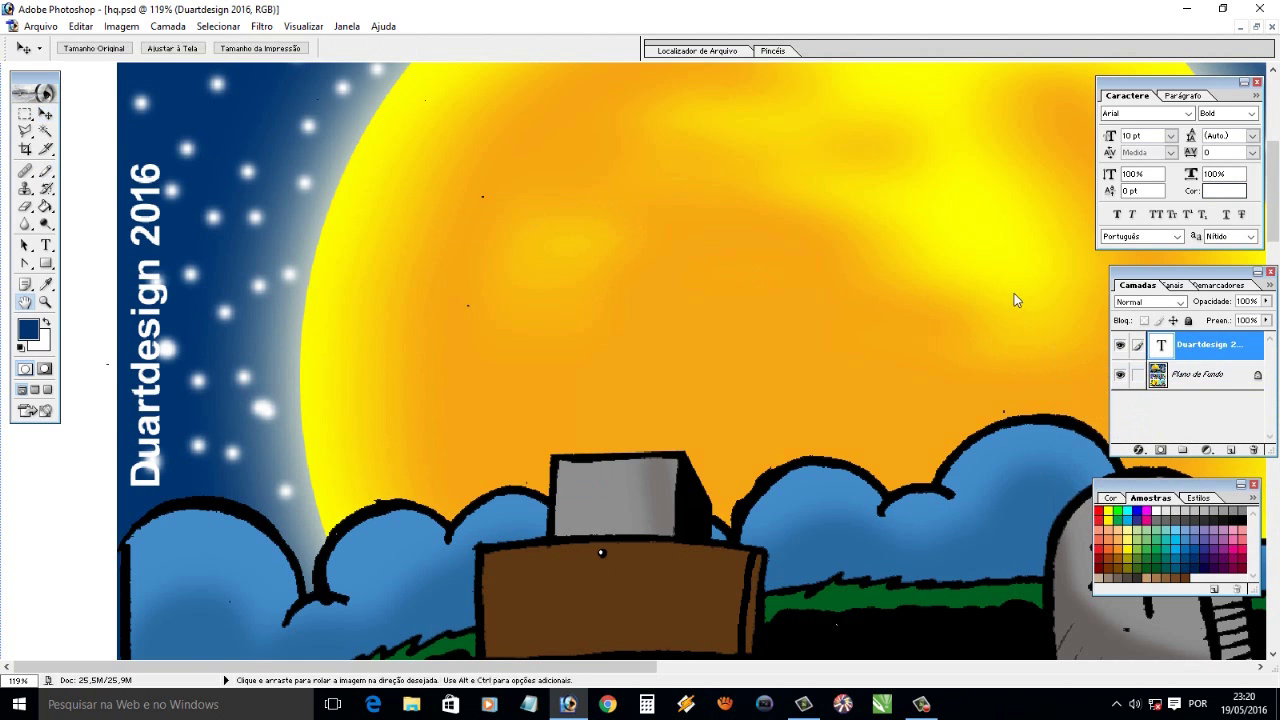
left_click(623, 323)
Give the Duartdesign 2016 text a 1 px black Stroke layer style
left_click(603, 418)
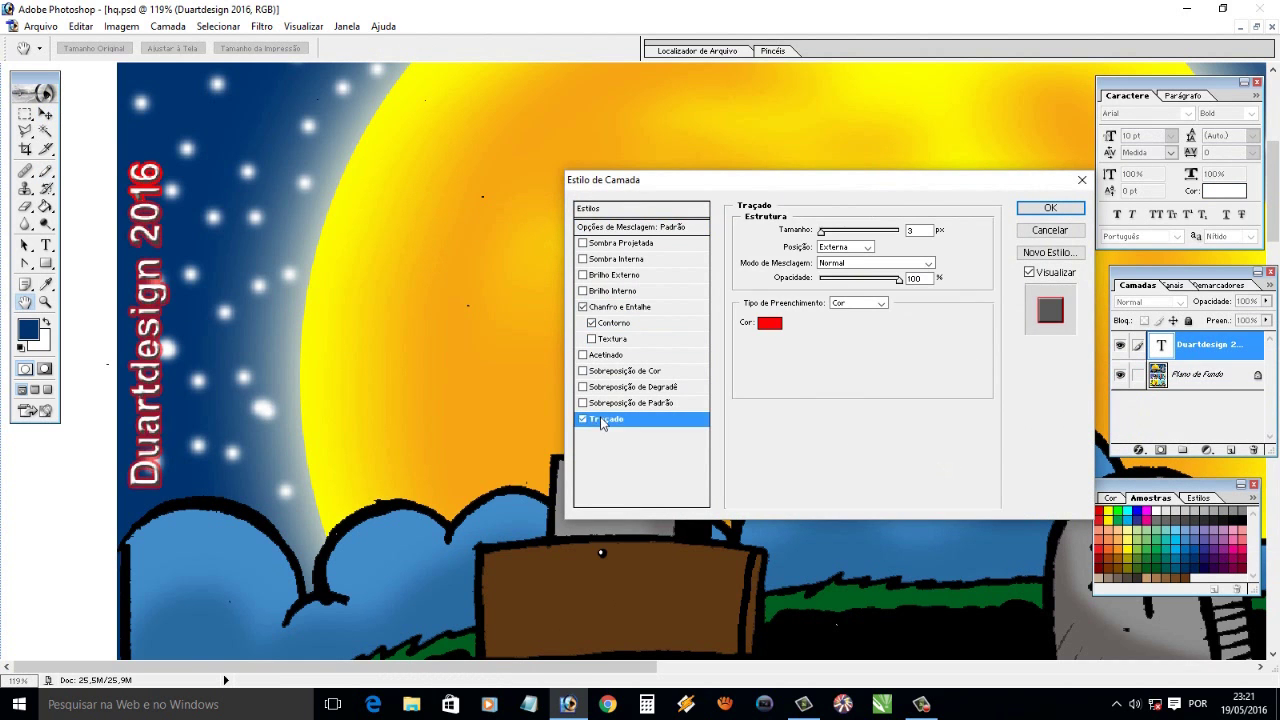
left_click(766, 403)
left_click(652, 457)
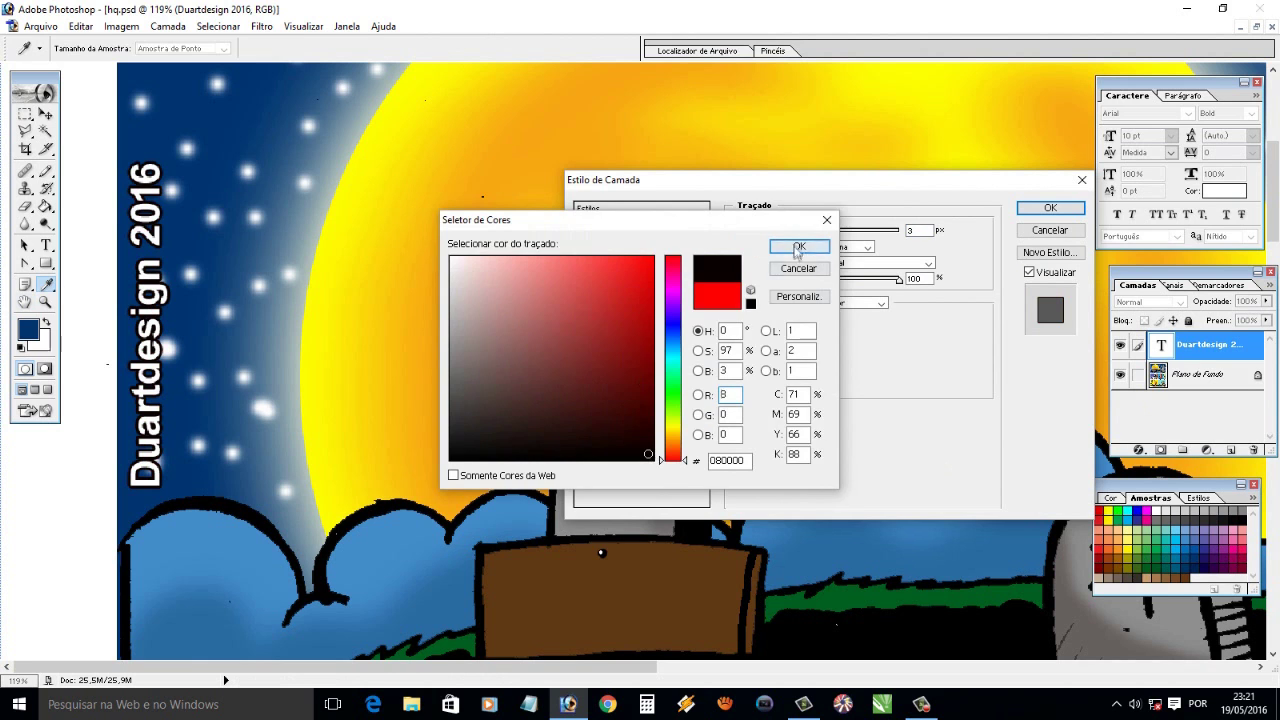
left_click(799, 246)
left_click_drag(824, 231, 820, 233)
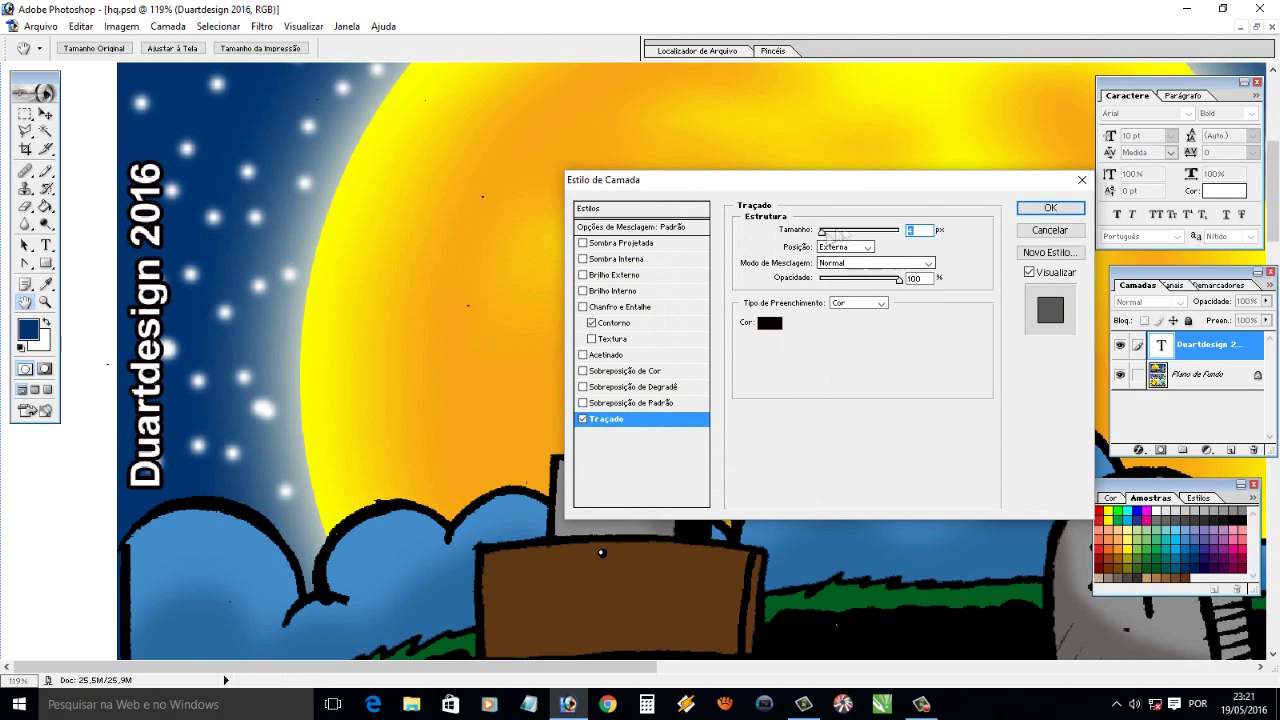
left_click(1040, 209)
Zoom out to fit the whole comic page on screen
key("z")
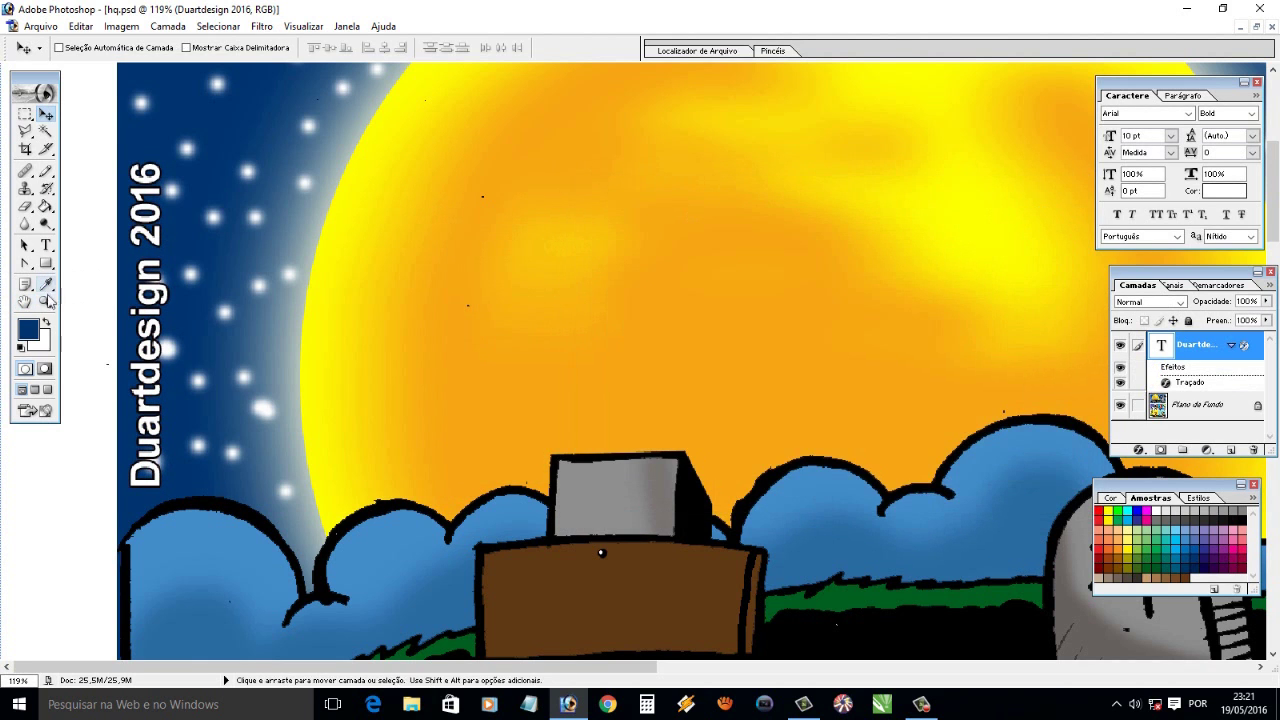
key("ctrl+0")
left_click(41, 26)
key("Escape")
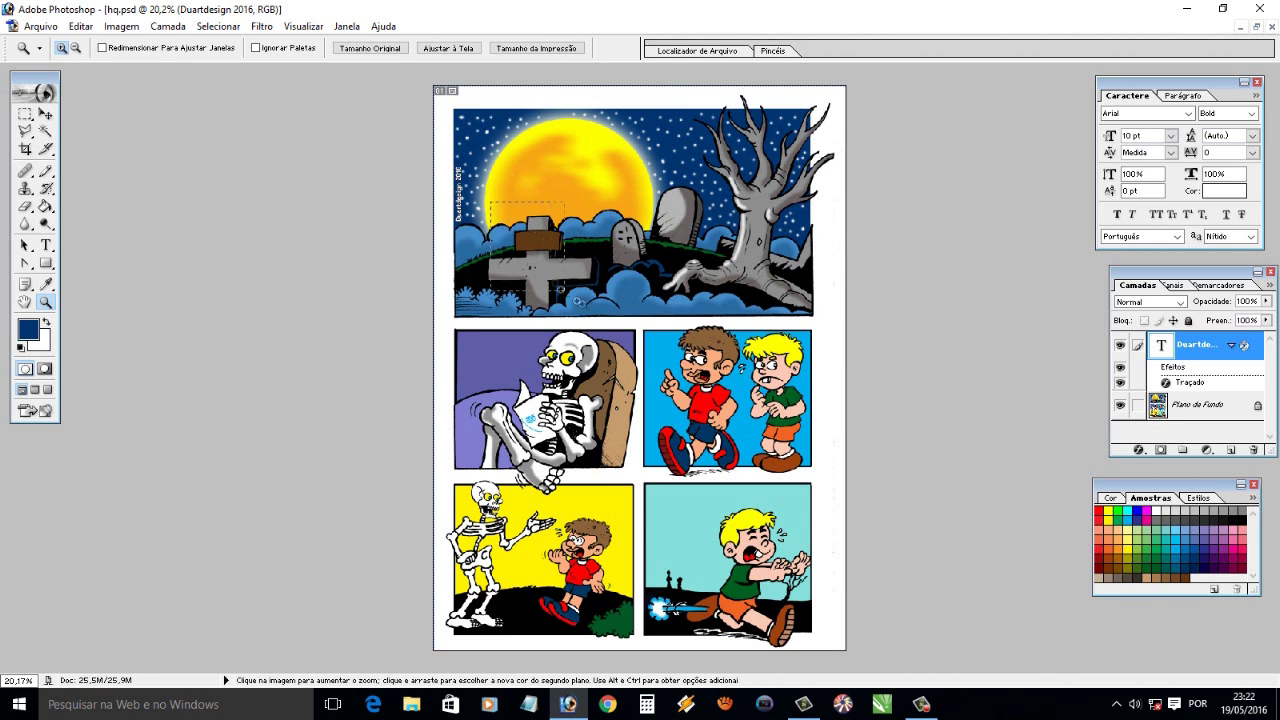
Zoom in on the grave cross, add a new layer and choose the Impact font
left_click_drag(531, 263, 595, 318)
left_click(1231, 449)
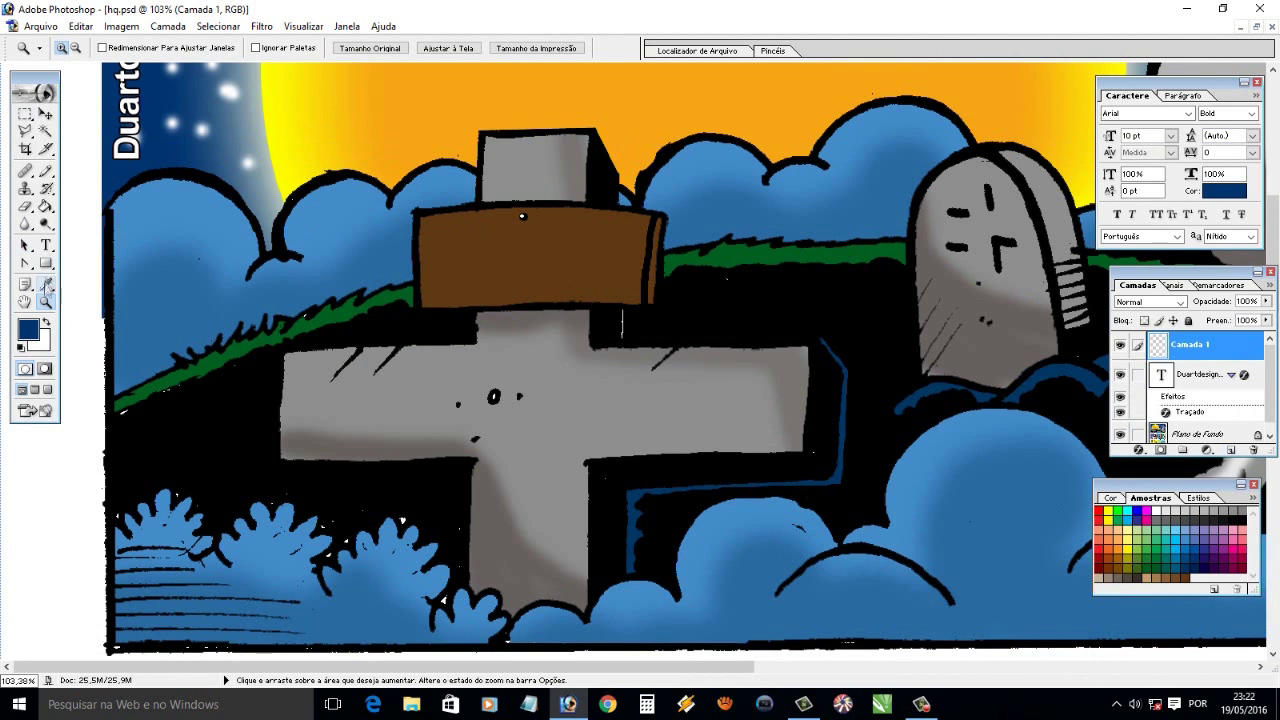
left_click(46, 245)
left_click(170, 48)
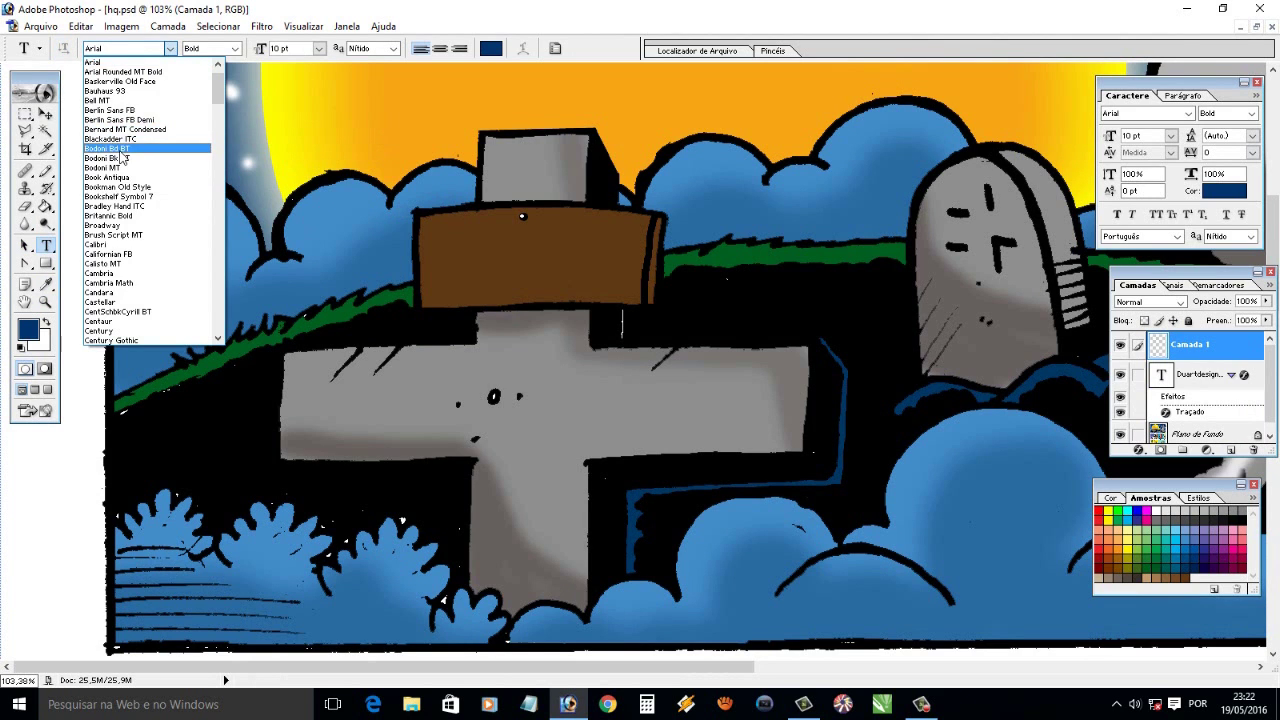
scroll(125, 155, "down", 10)
scroll(135, 150, "down", 10)
scroll(145, 142, "down", 5)
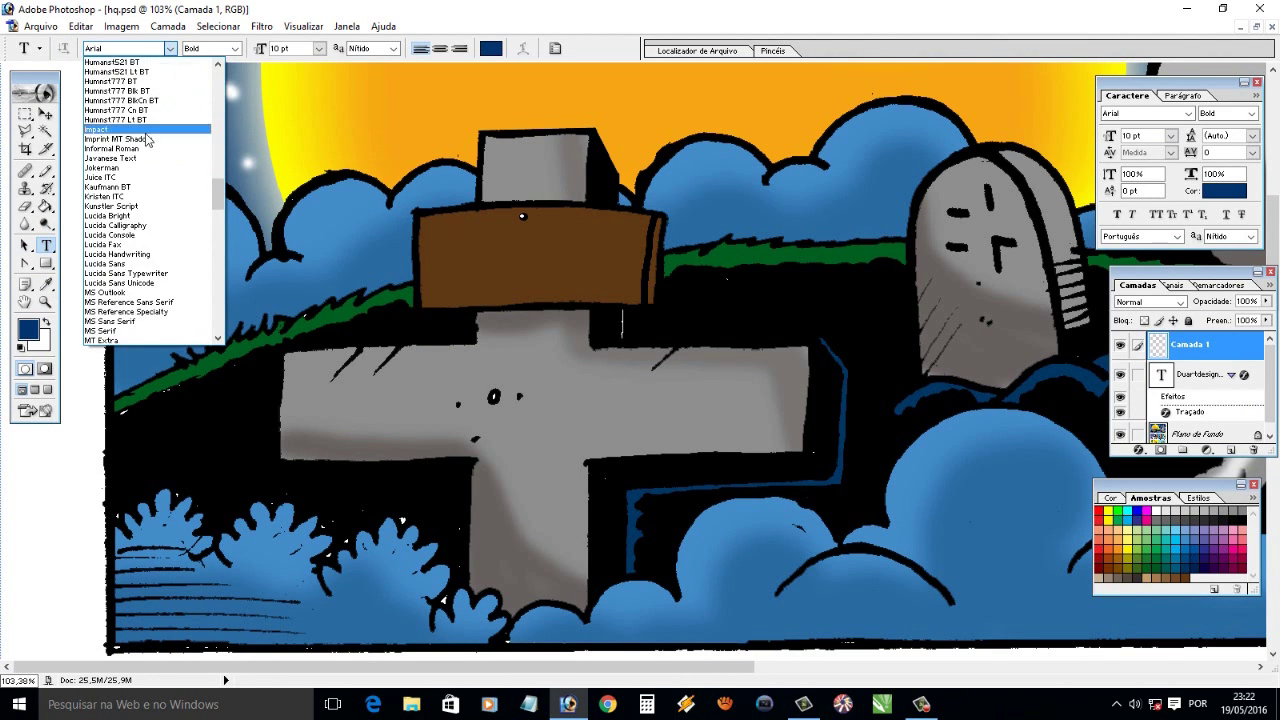
left_click(145, 130)
Set the text colour to white
left_click(500, 48)
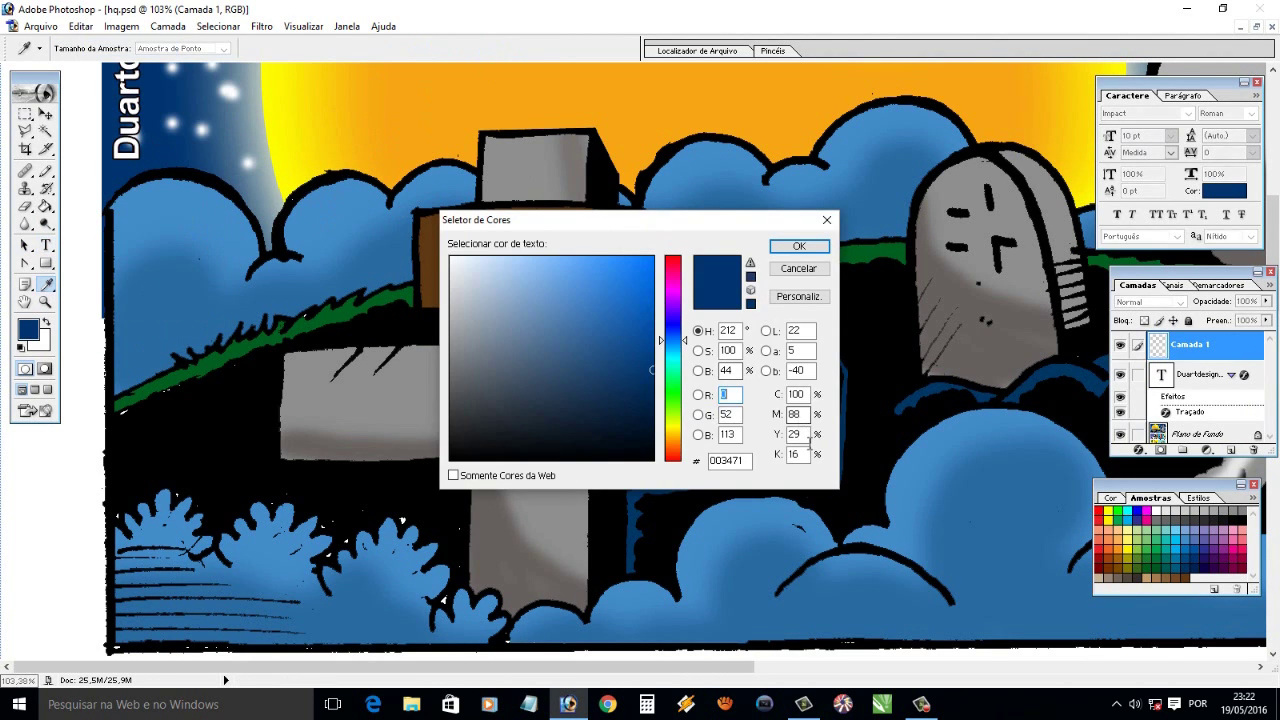
type("0")
key("shift+Tab")
type("0")
key("shift+Tab")
type("0")
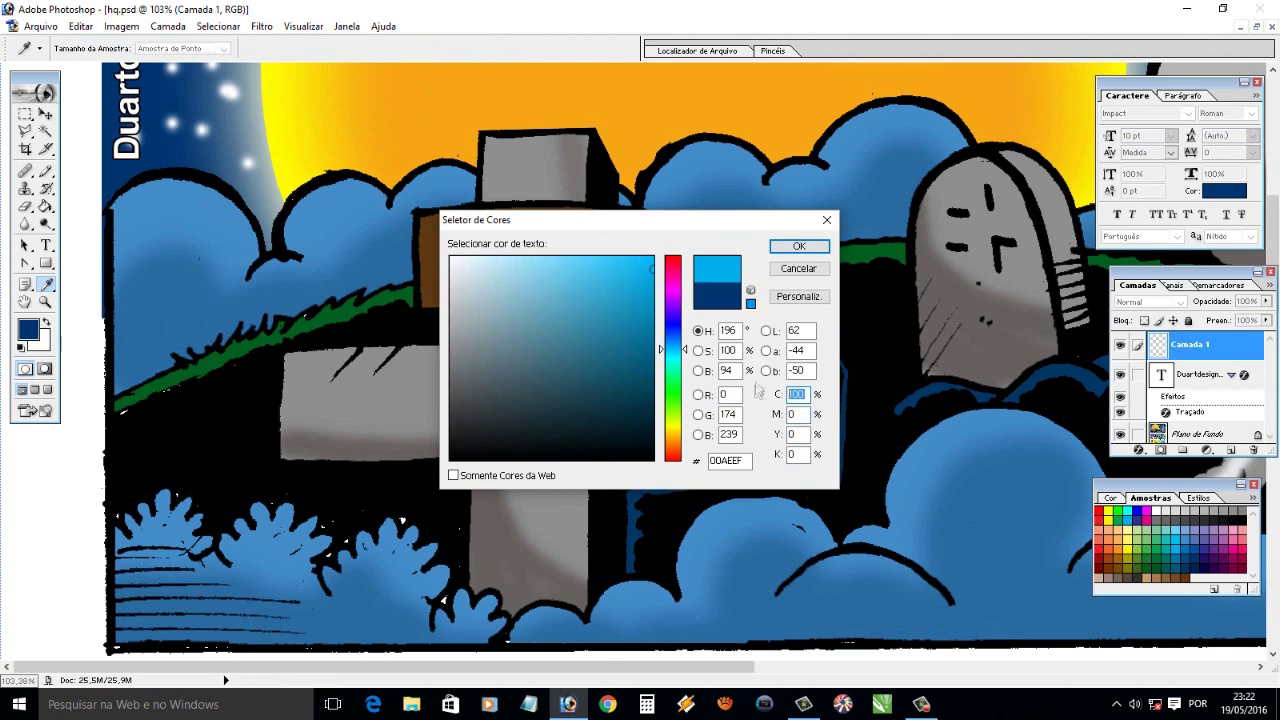
key("Return")
Type 'Aqui já morreu' on the cross and nudge it down and left
left_click(358, 415)
type("Aqui j")
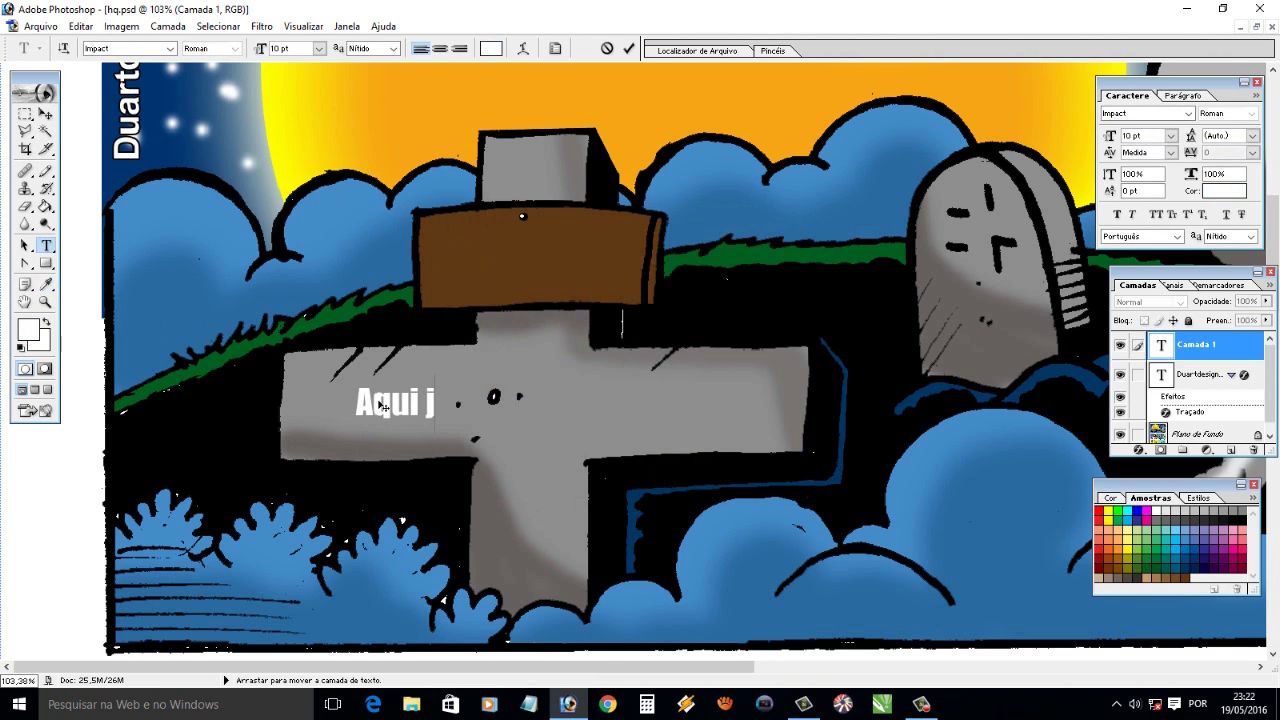
type("á morreu")
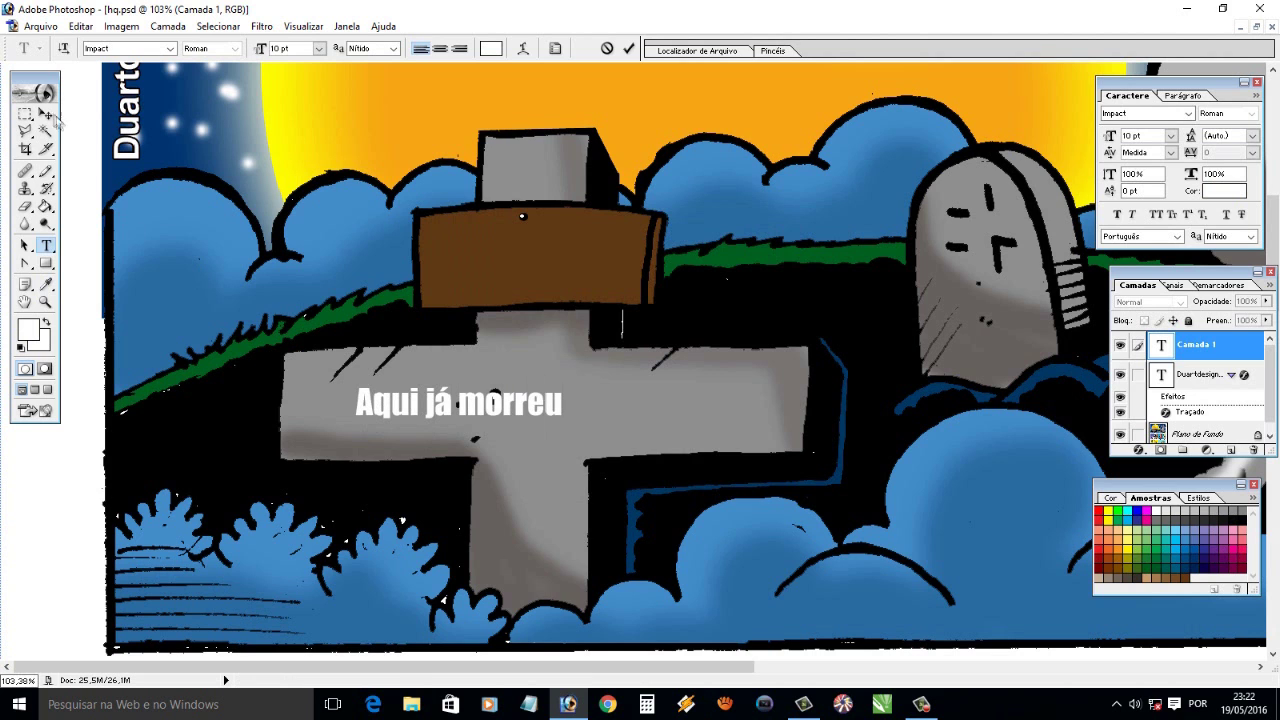
left_click(45, 114)
left_click_drag(418, 421, 363, 441)
Scale the caption up so it fills the cross's brown sign
left_click(80, 26)
left_click(133, 318)
left_click_drag(510, 408, 768, 372)
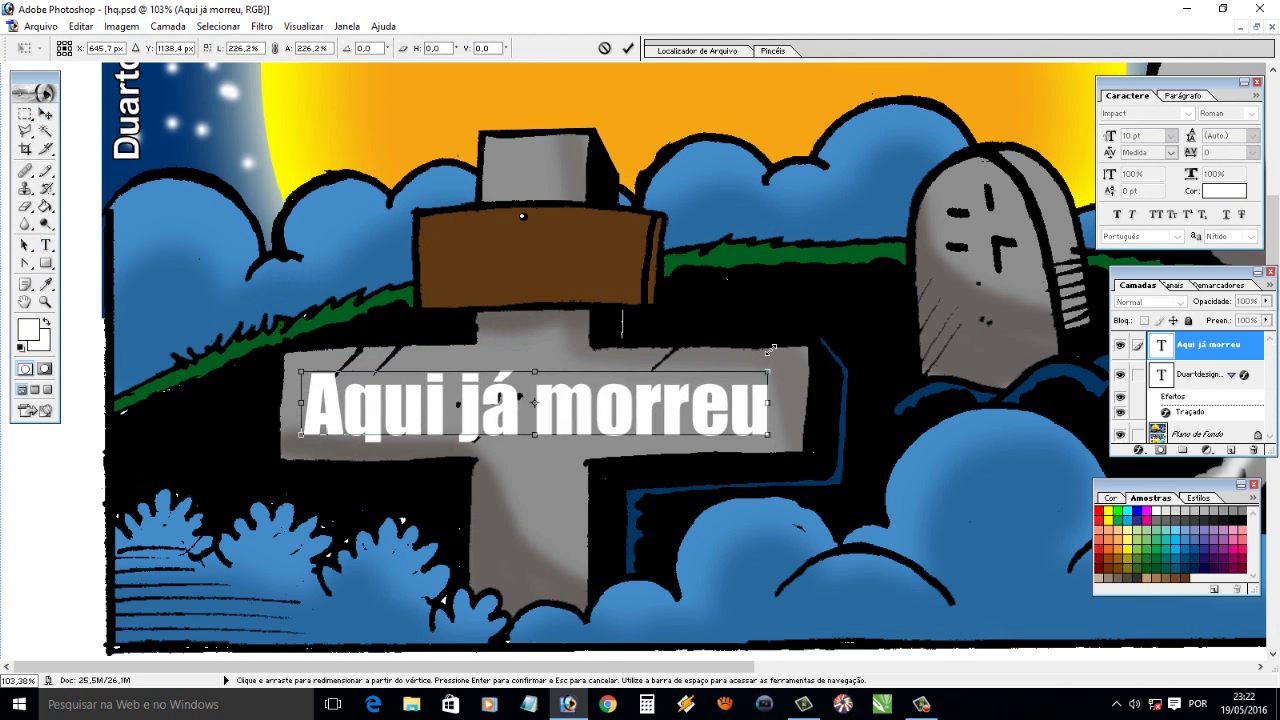
mouse_move(300, 435)
left_mouse_down()
mouse_move(694, 400)
mouse_move(505, 240)
left_mouse_up()
key("v")
left_click(517, 271)
left_click(80, 26)
left_click(345, 356)
left_click_drag(590, 287, 632, 279)
left_click(45, 131)
left_click(594, 349)
Rotate the caption into a slight tilt
left_click(80, 26)
left_click(350, 373)
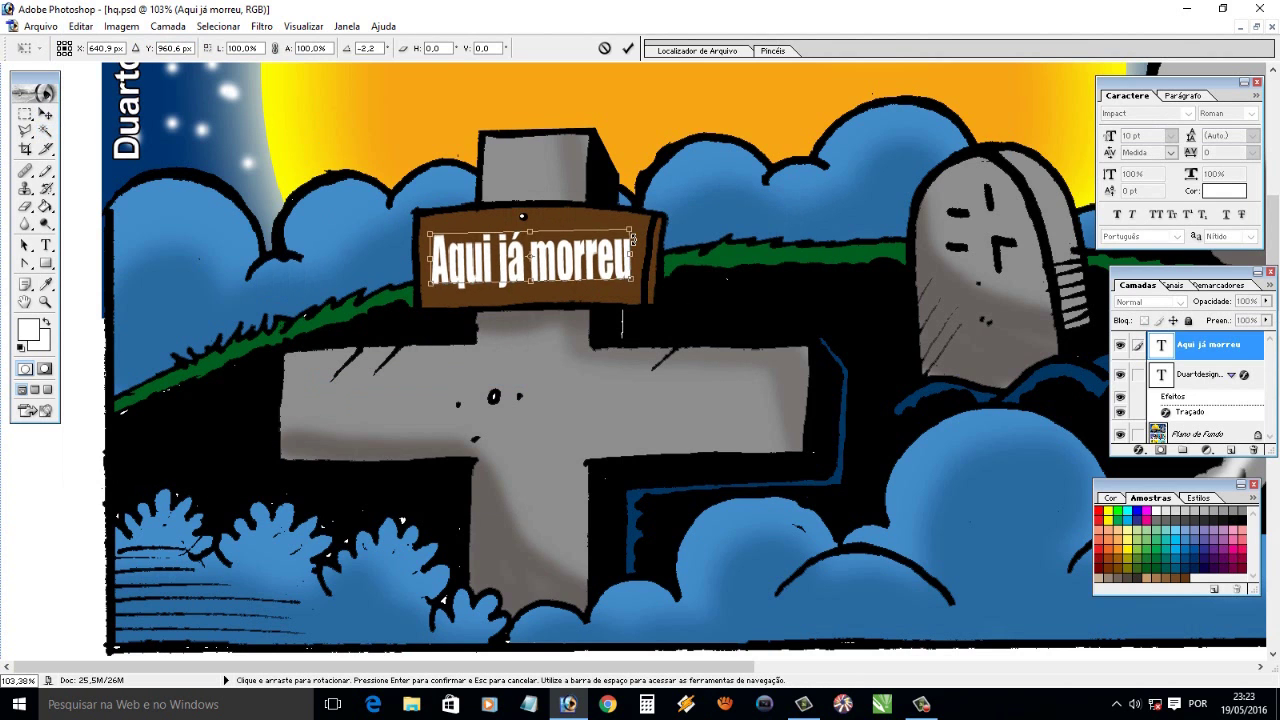
left_click(45, 113)
left_click(594, 271)
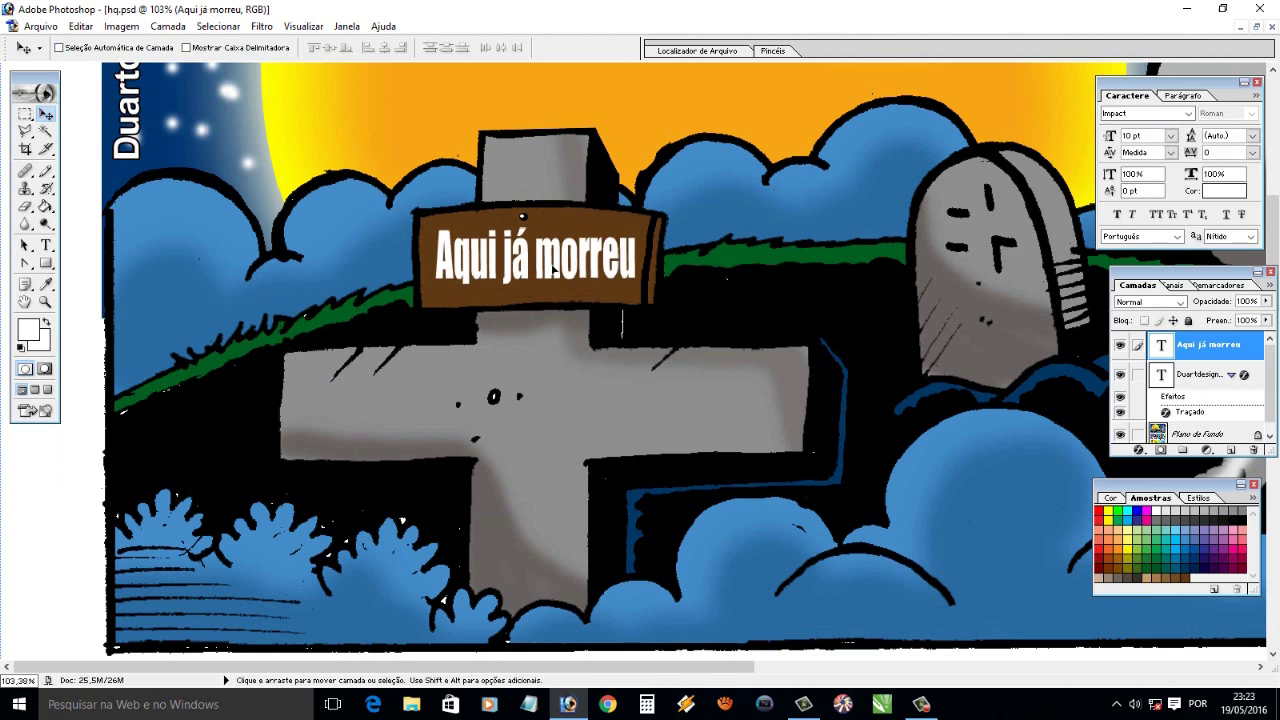
Add a black Stroke layer style to the Aqui já morreu caption
right_click(1213, 348)
left_click(1120, 368)
left_click(612, 425)
left_click(772, 316)
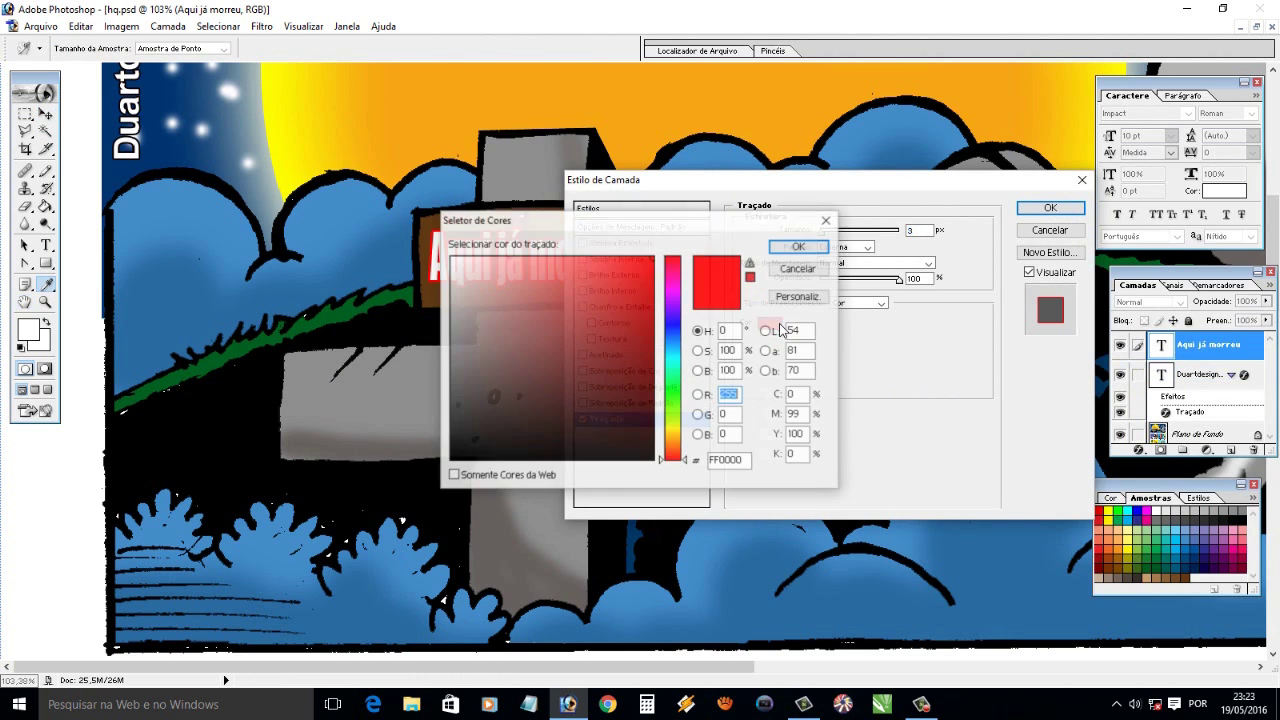
left_click(799, 246)
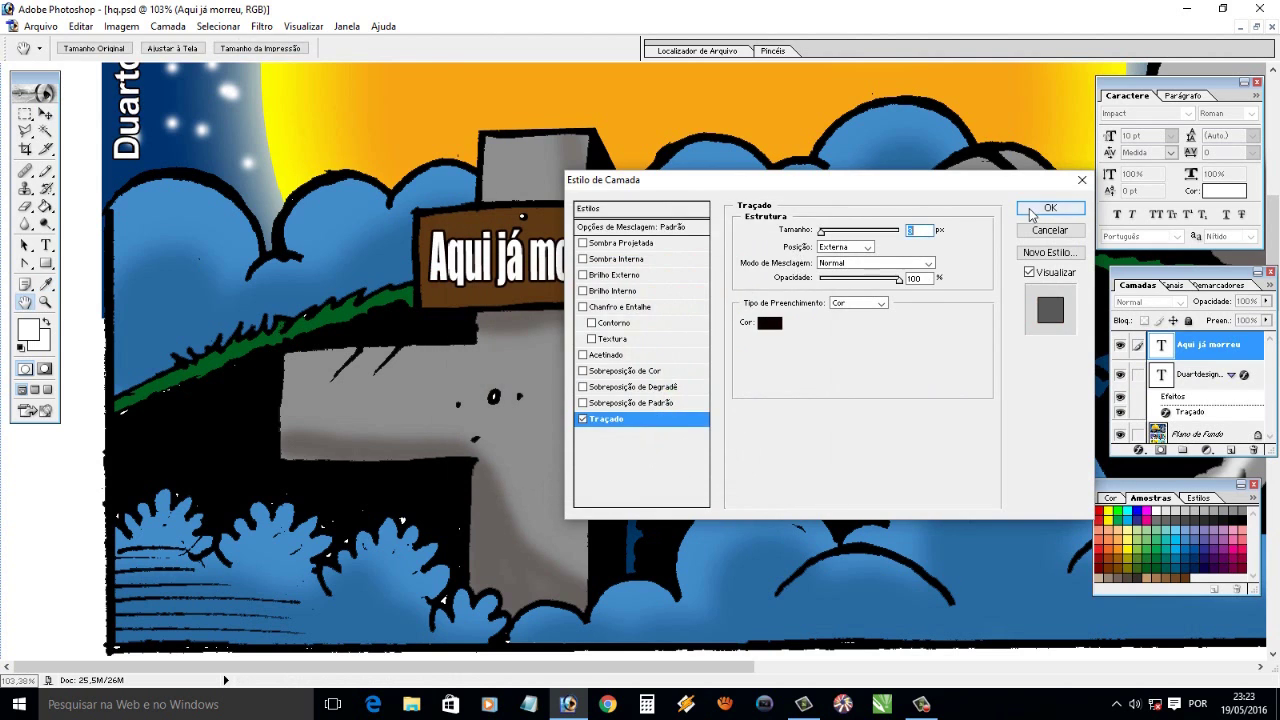
left_click(1050, 207)
Change the caption's text colour to yellow
left_click(45, 206)
left_click(1108, 521)
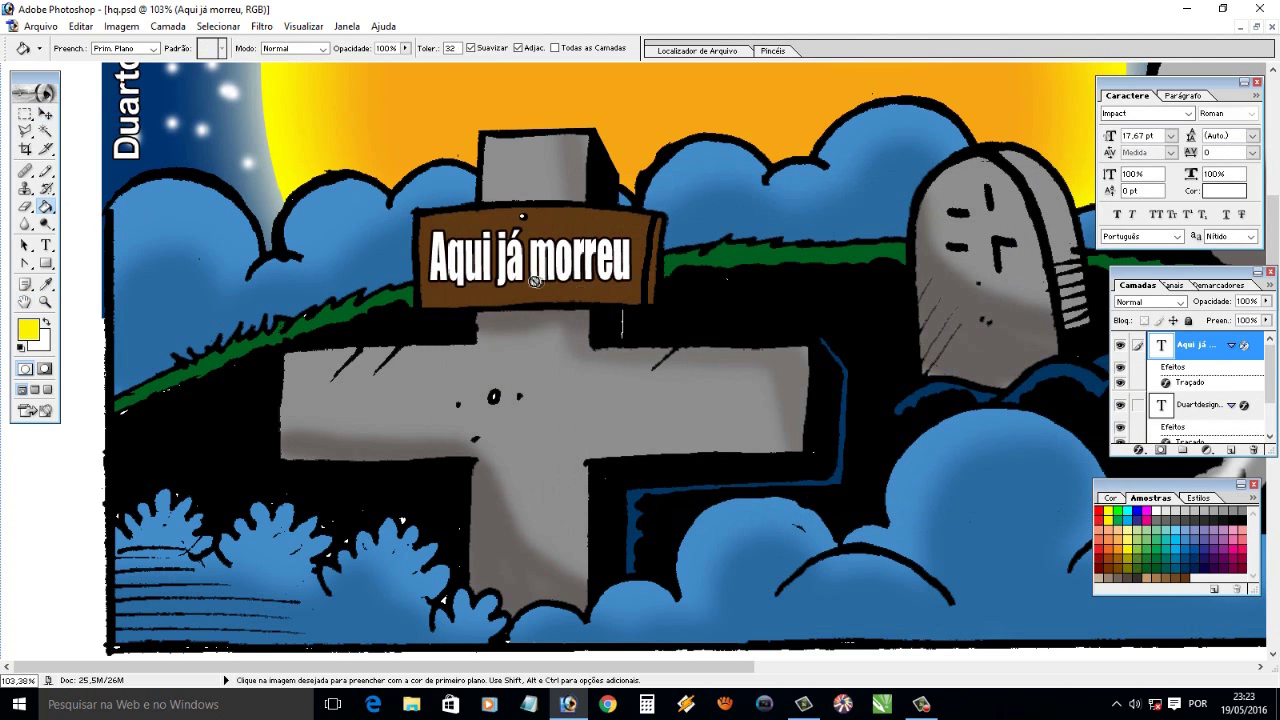
left_click(45, 245)
left_click(492, 49)
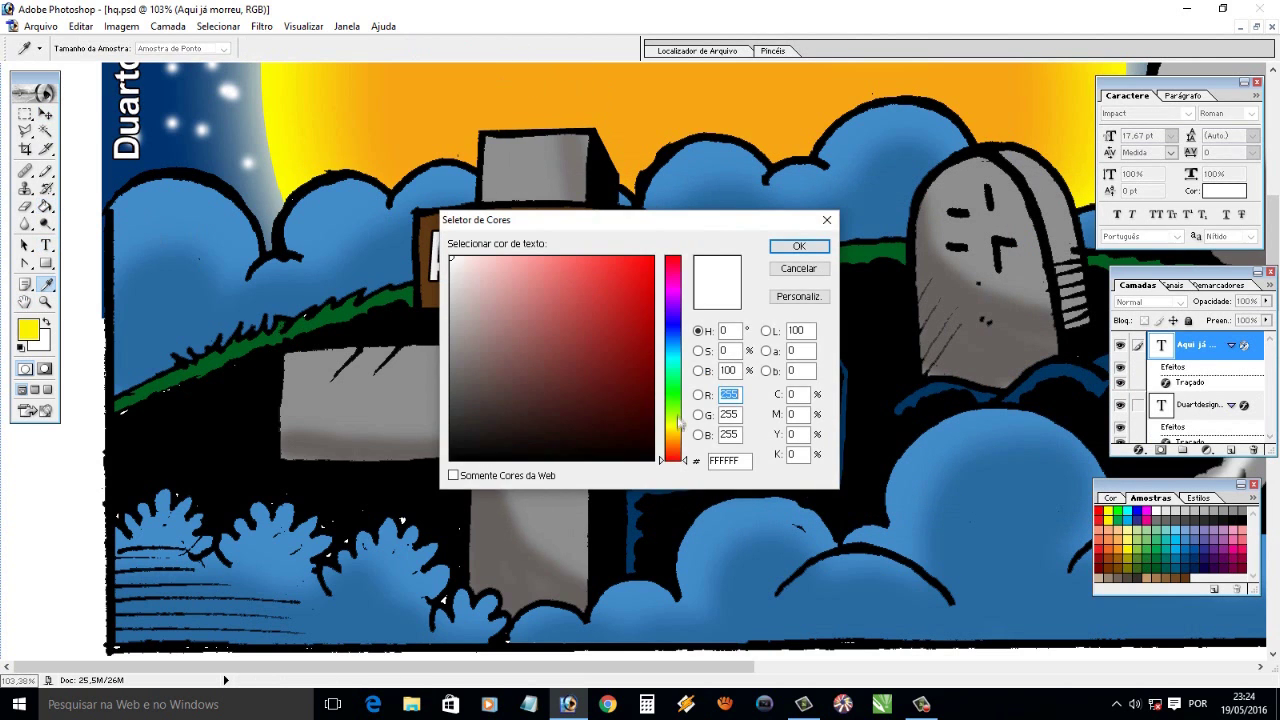
left_click(648, 265)
mouse_move(660, 225)
left_mouse_down()
mouse_move(663, 363)
mouse_move(640, 320)
left_mouse_up()
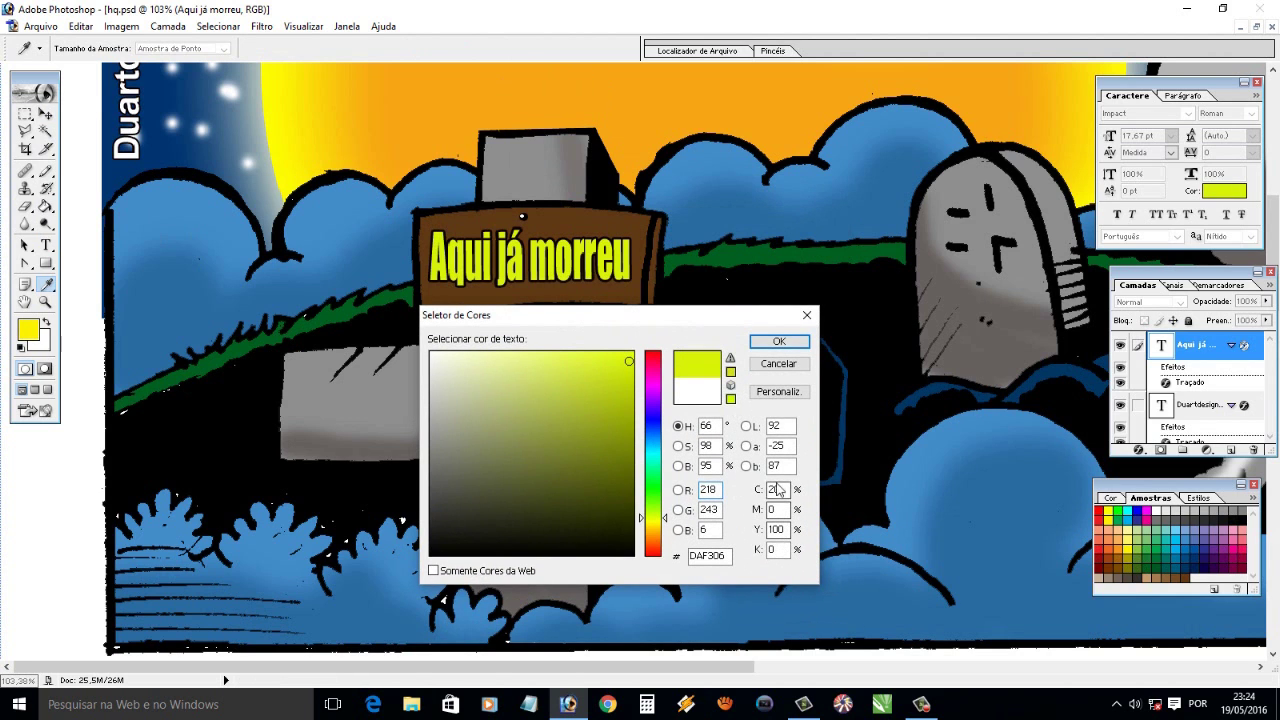
type("0")
left_click(779, 341)
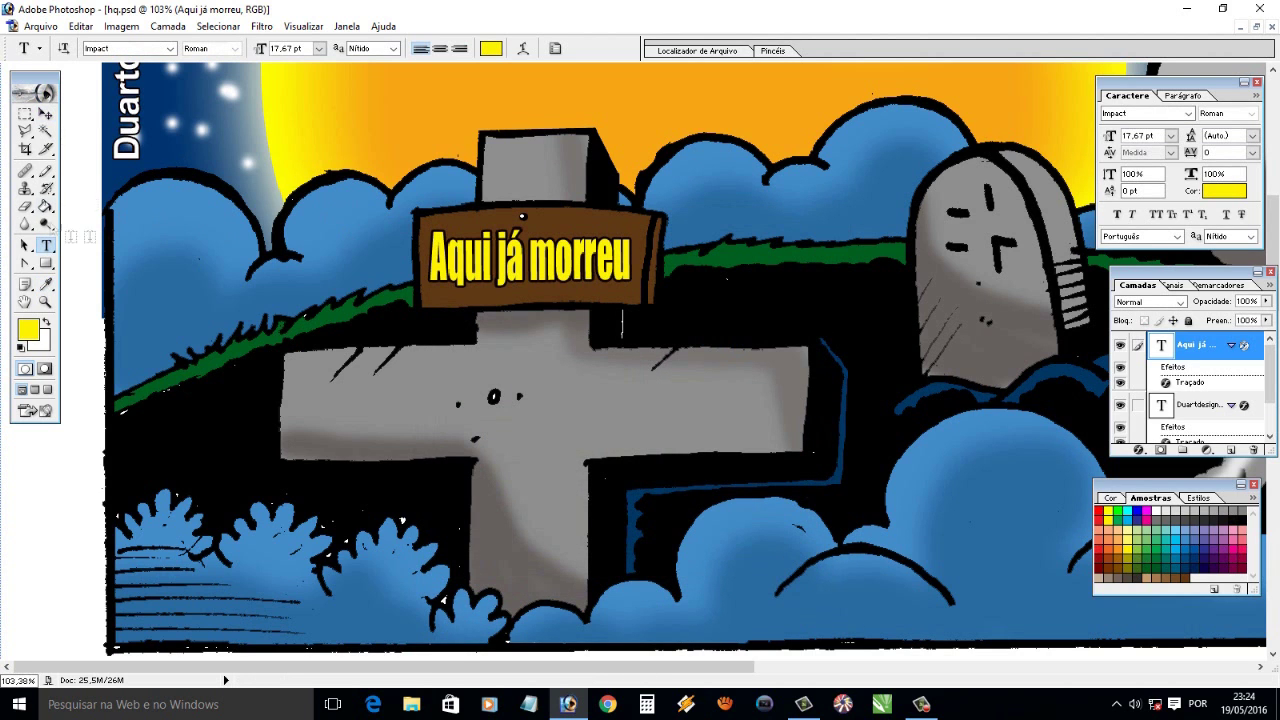
Warp the caption with a gentle Arco arc of reduced curvature
left_click(522, 48)
left_click_drag(600, 250, 763, 235)
left_click(841, 263)
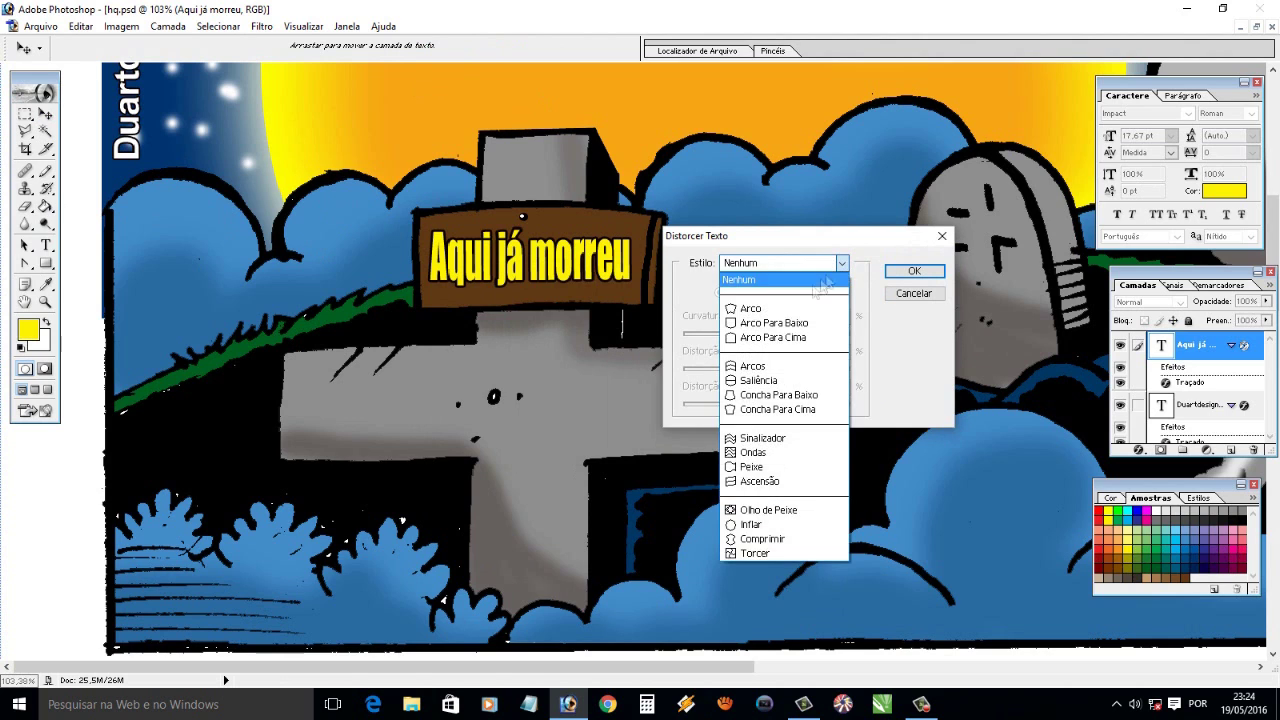
left_click(795, 310)
left_click_drag(808, 336, 769, 338)
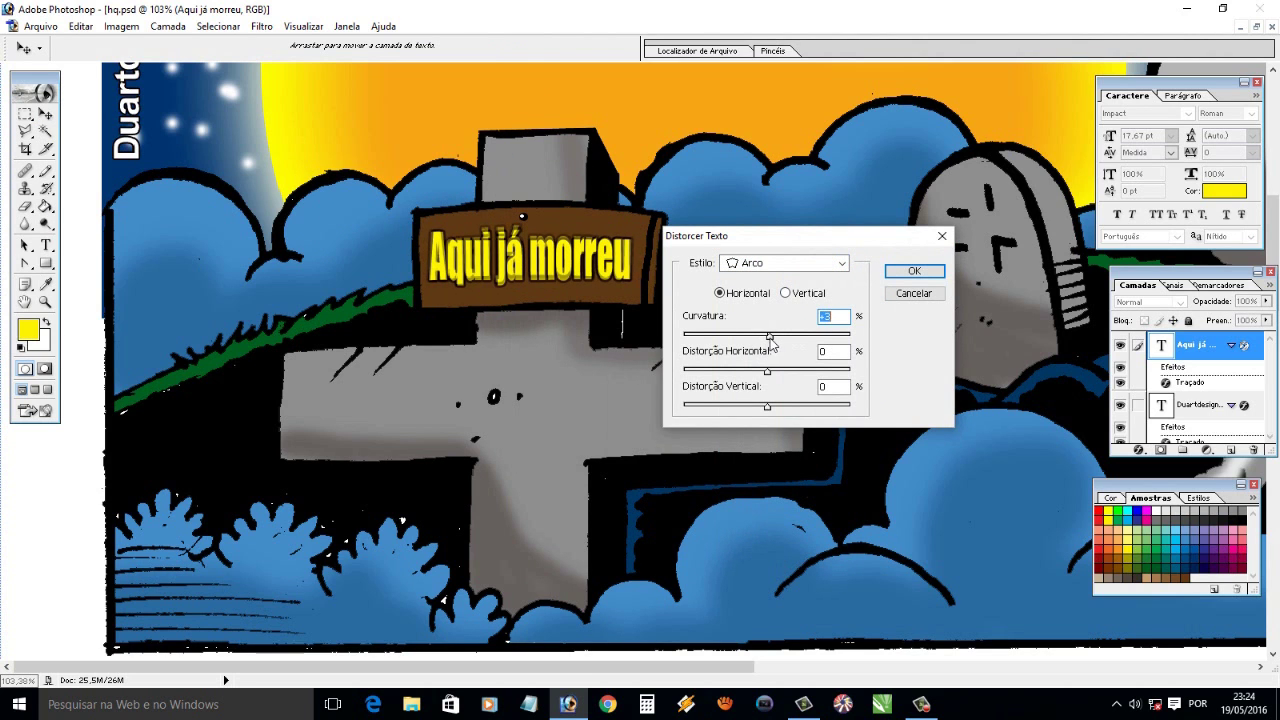
left_click(890, 274)
Import the Kaique title drawing via the WIA scanner, previewing before scanning
key("v")
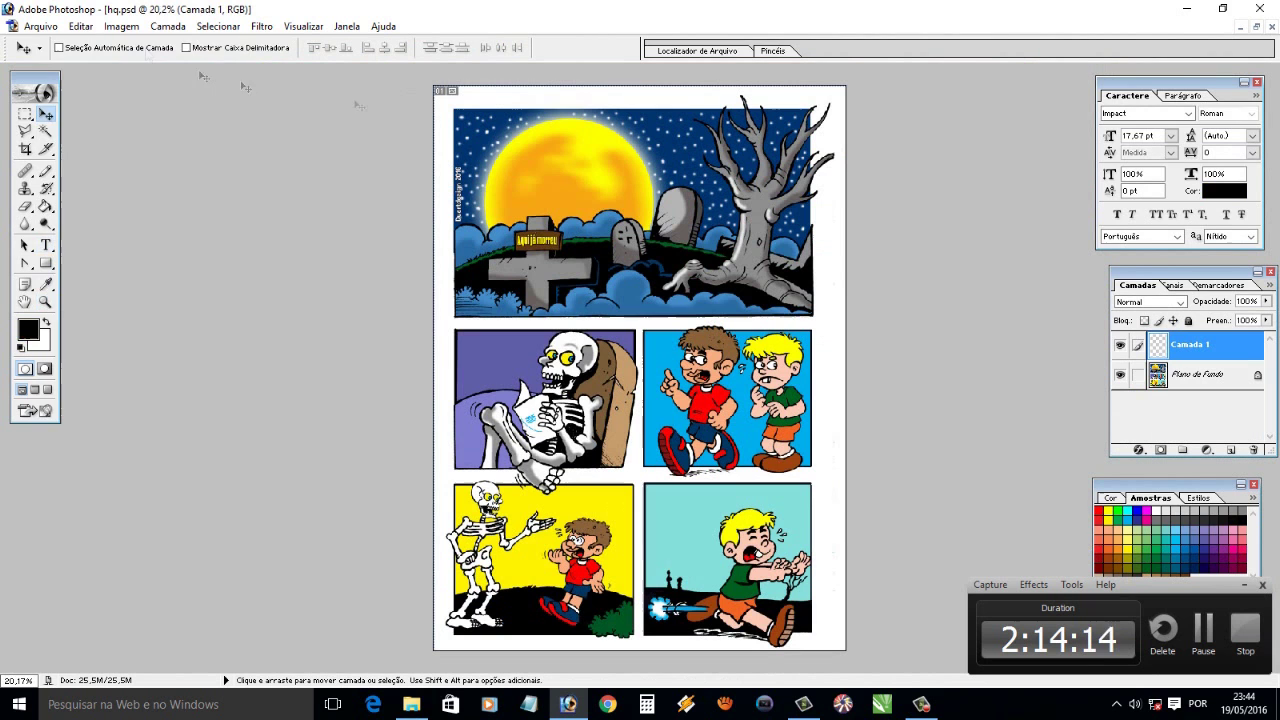
left_click(372, 308)
left_click(517, 441)
left_click(641, 457)
left_click(685, 478)
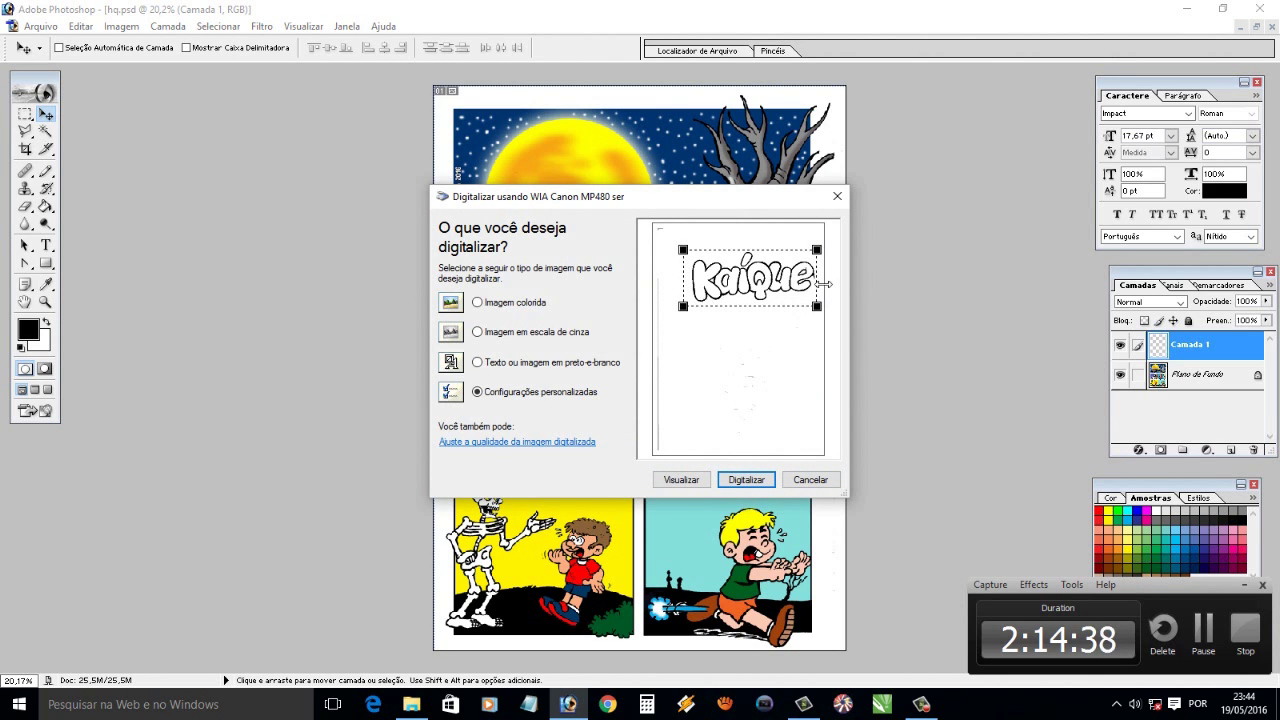
left_click(746, 480)
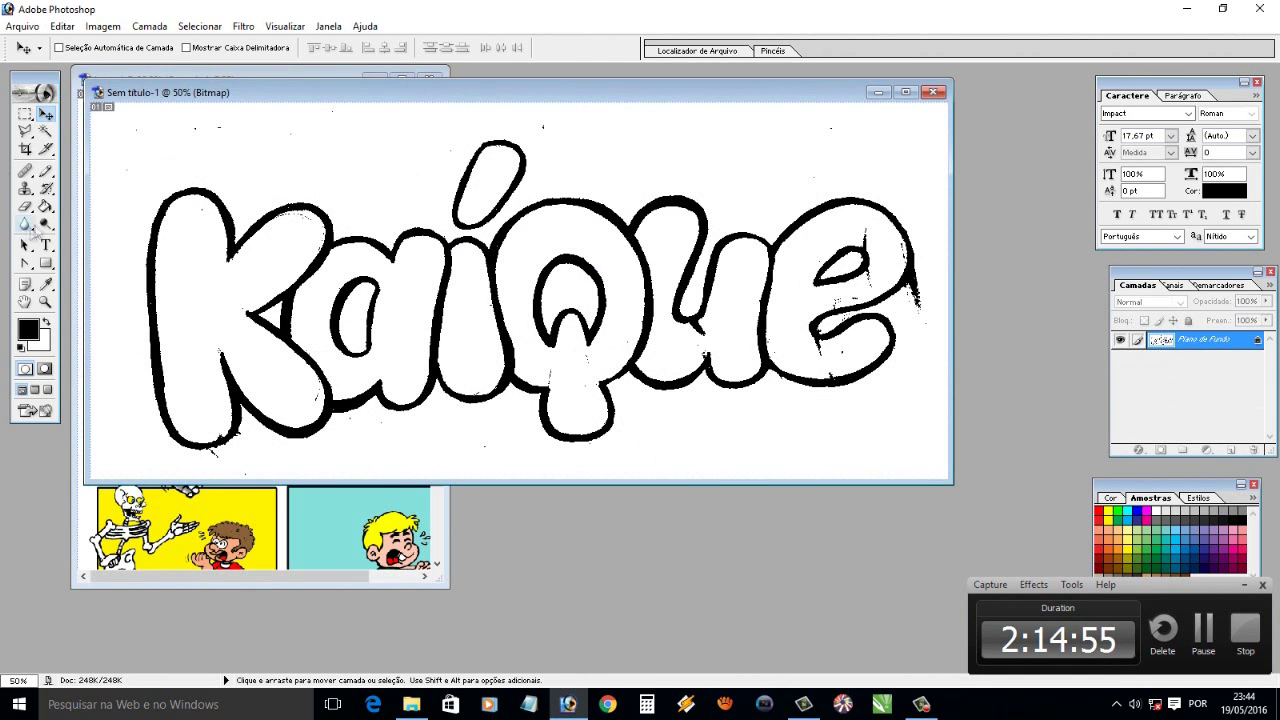
left_click(45, 284)
Convert the scan to grayscale and sample white as the brush colour
left_click(103, 26)
left_click(310, 62)
left_click(706, 346)
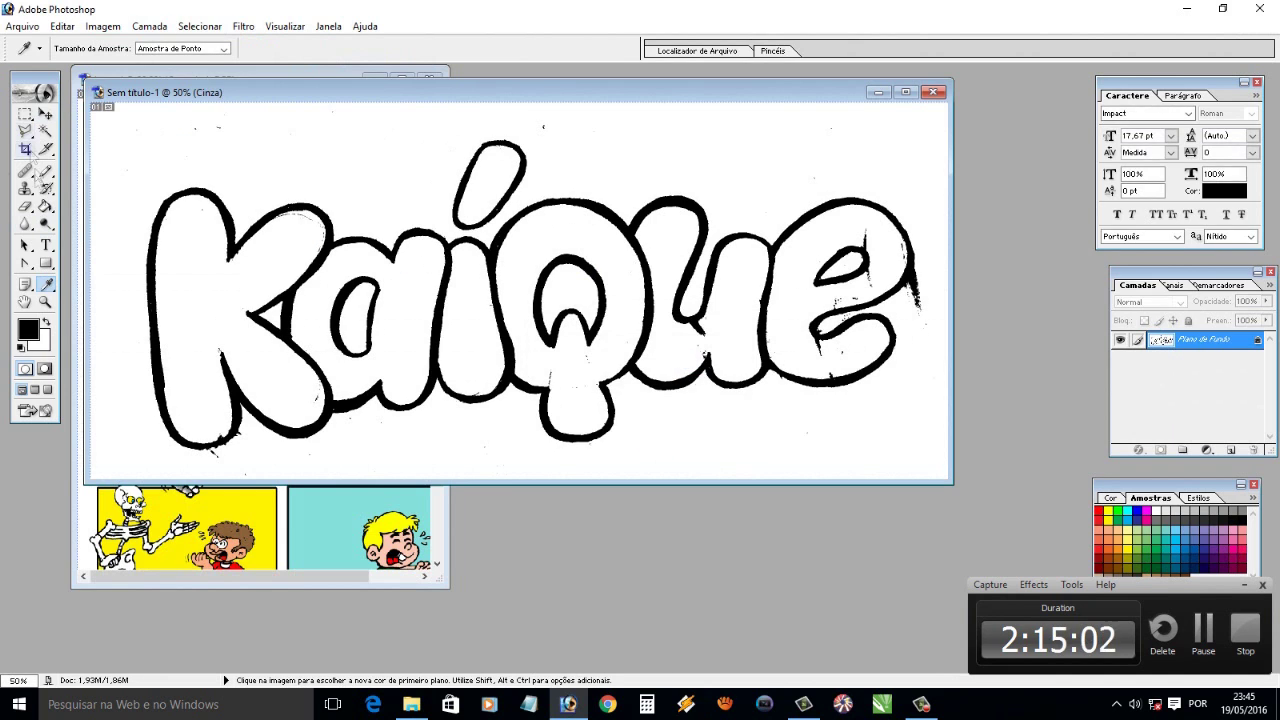
left_click(289, 187)
left_click(45, 170)
left_click(107, 48)
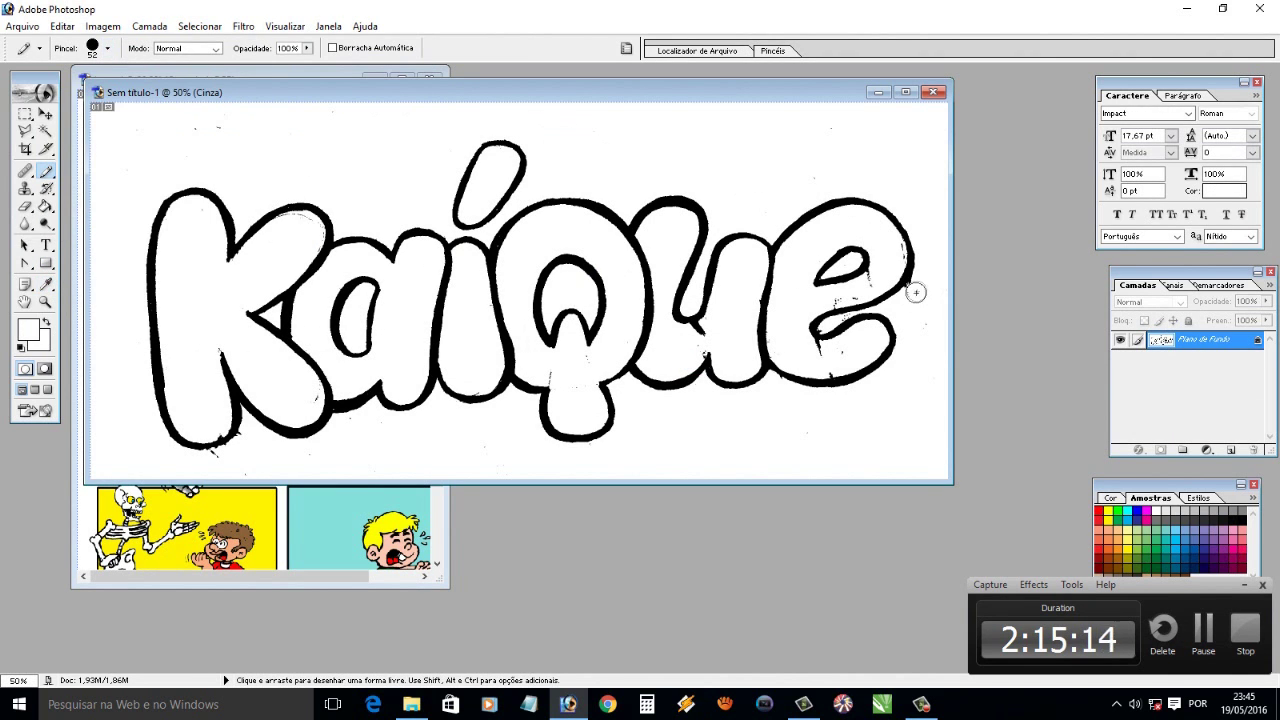
Zoom in on the lettering, hide side panels, and paint out specks with a 17 px brush
key("z")
left_click(448, 48)
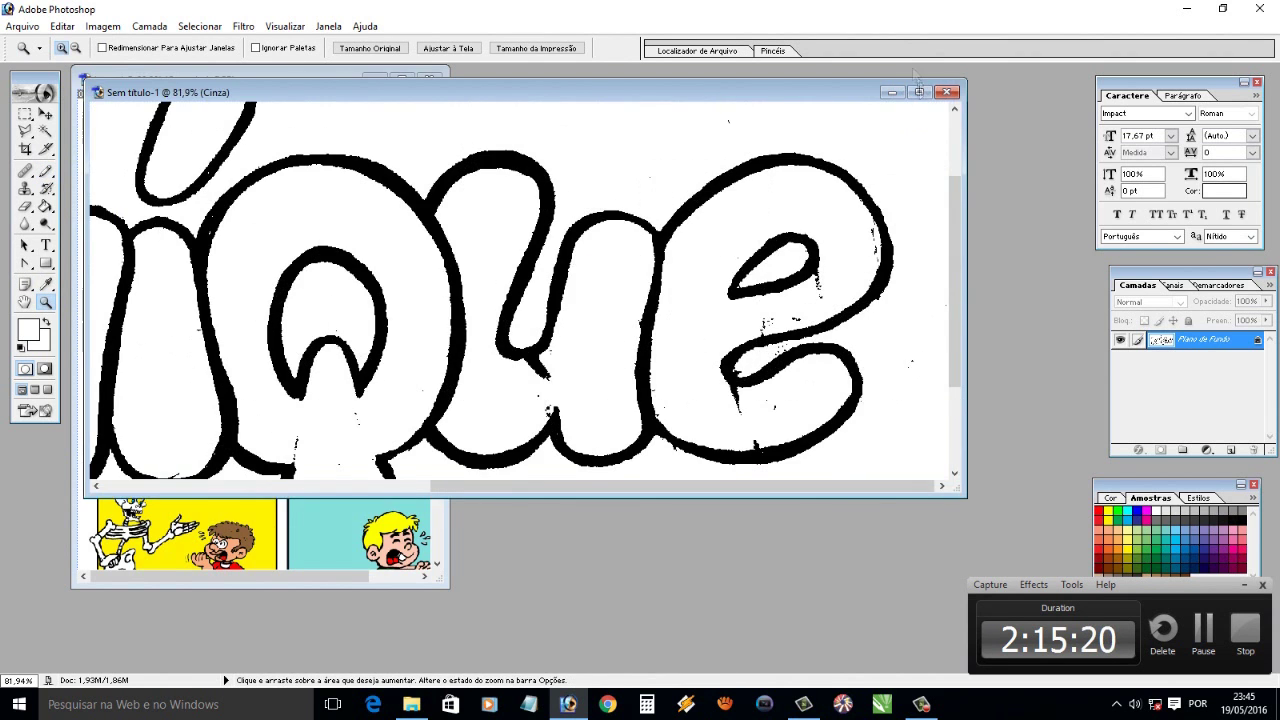
left_click(1270, 271)
left_click(1257, 81)
key("b")
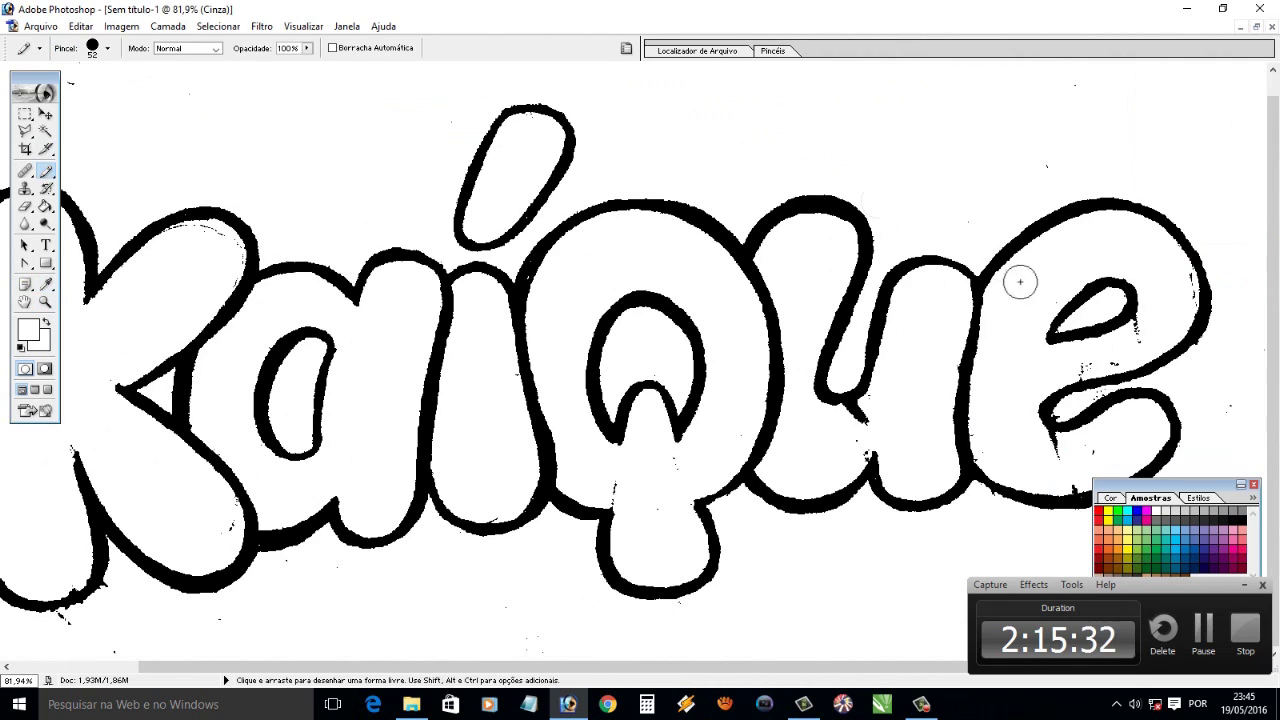
left_click(107, 48)
key("Return")
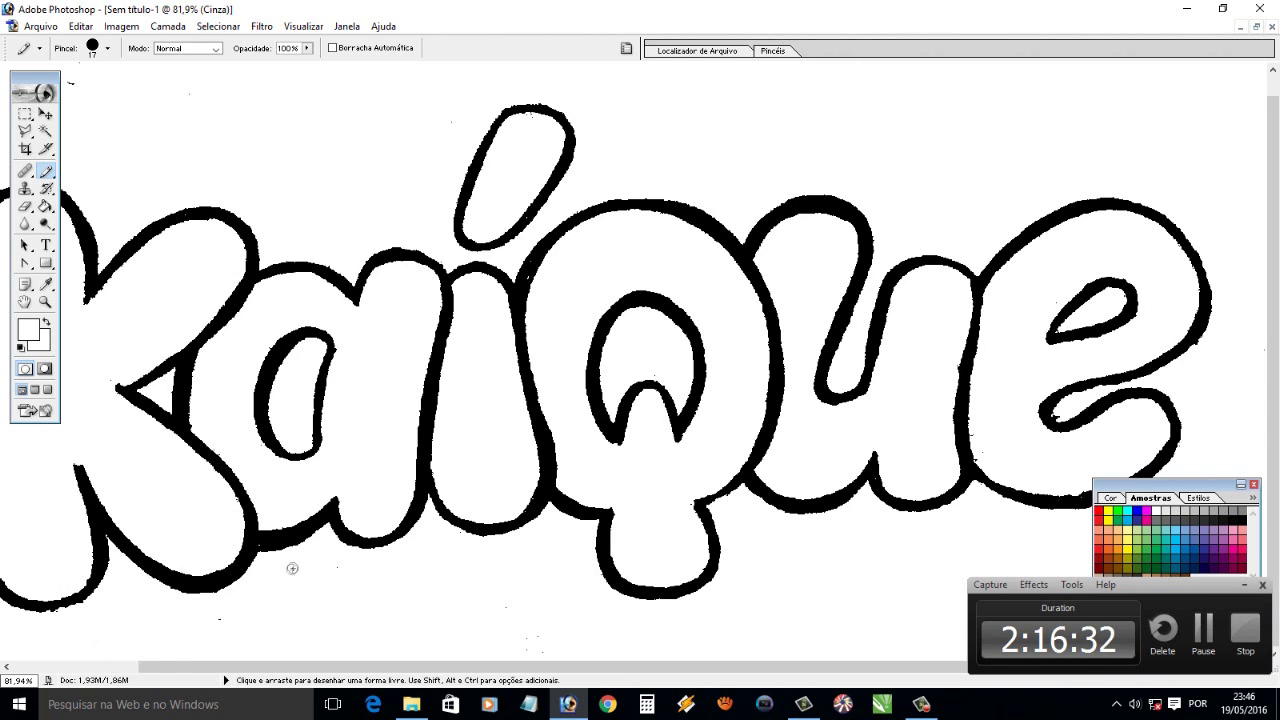
key("ctrl+minus")
key("ctrl+minus")
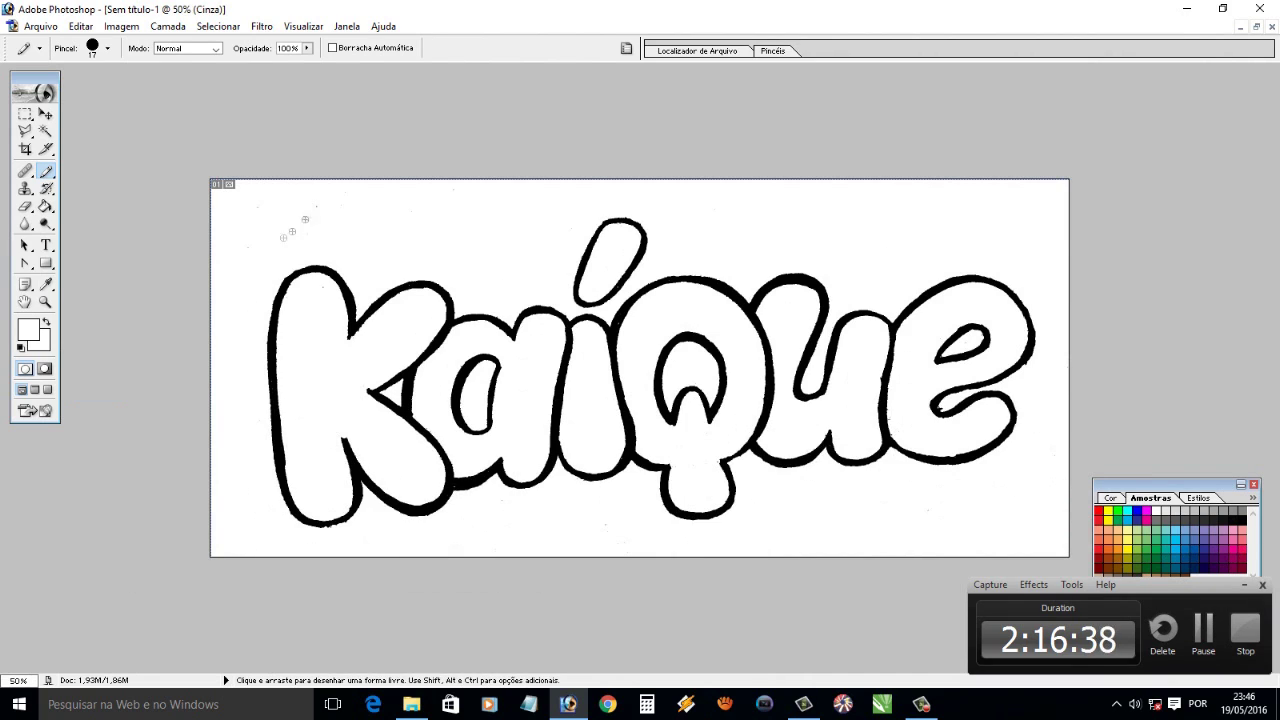
left_click(218, 26)
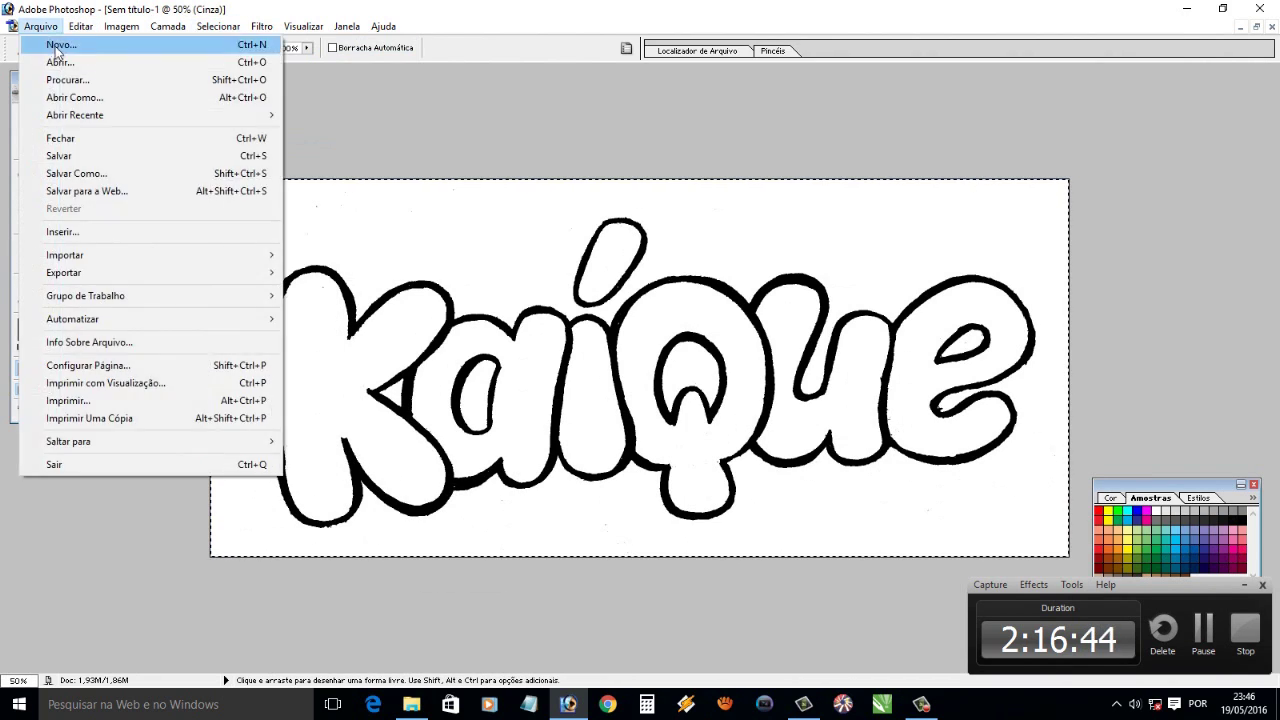
Paste the Kaique lettering into a new document and delete the white background and letter holes
left_click(57, 46)
key("Return")
key("ctrl+v")
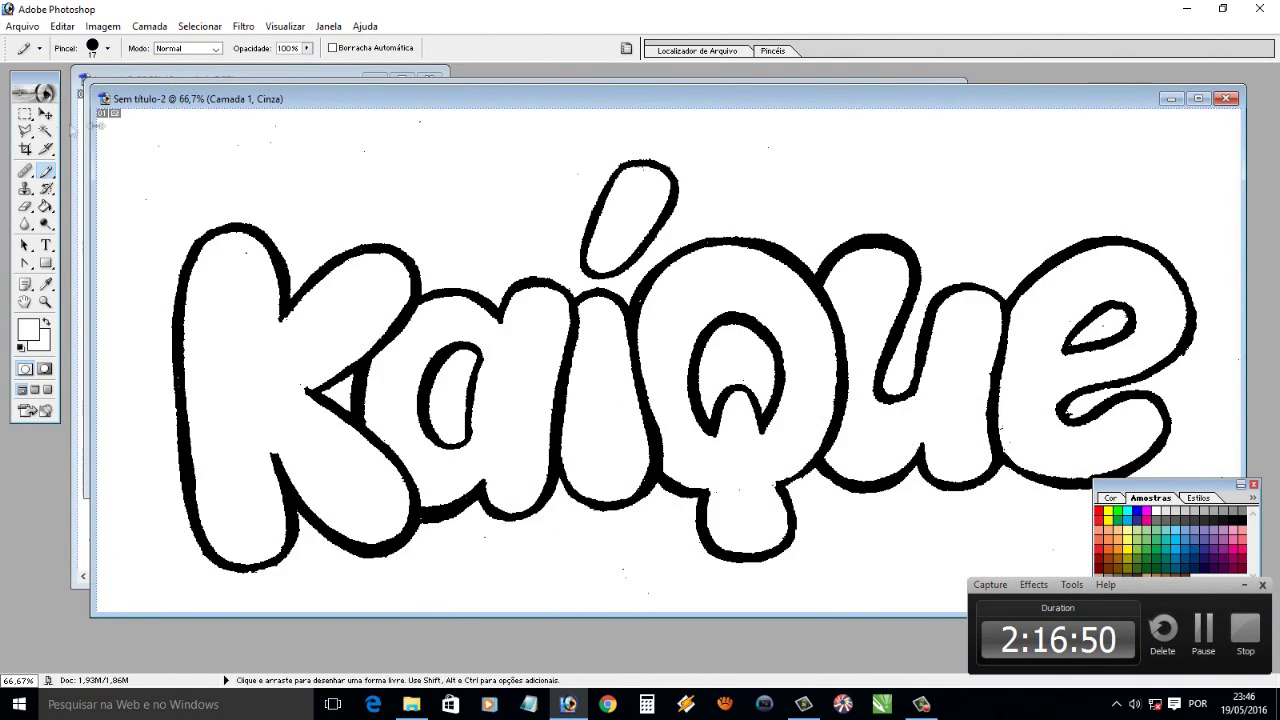
key("w")
left_click(1180, 415)
key("Delete")
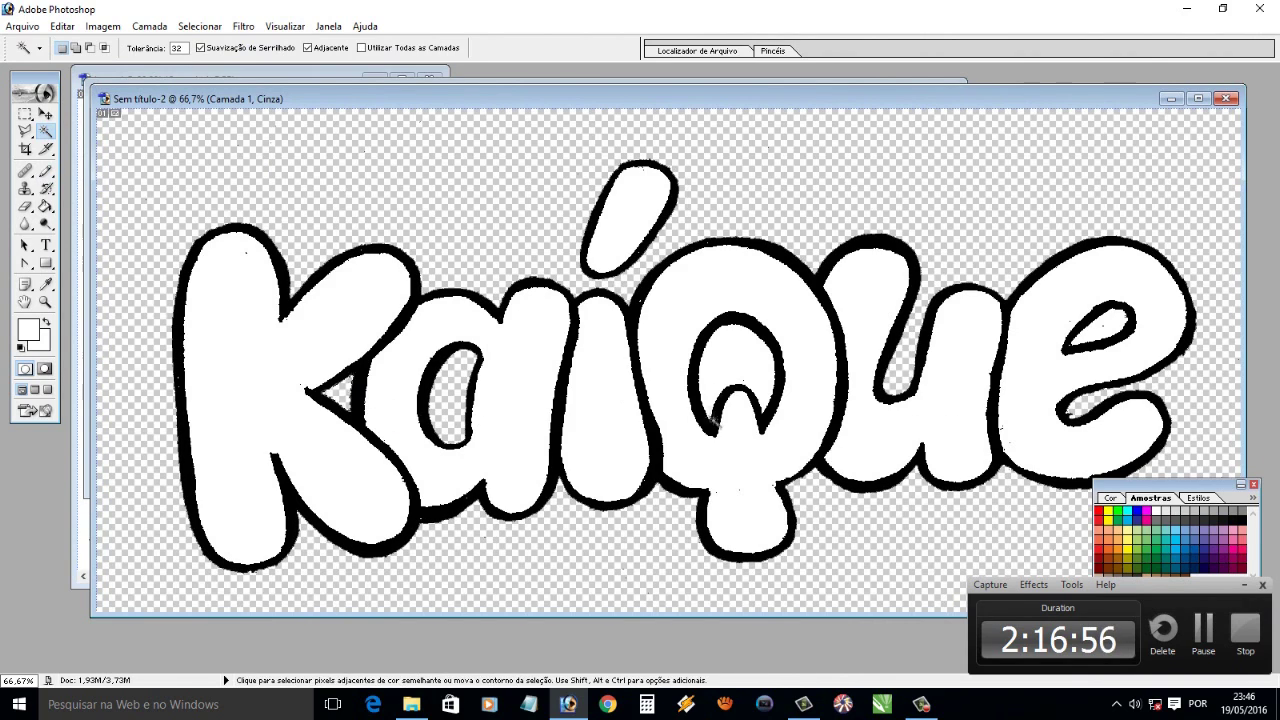
left_click(717, 423)
key("Delete")
left_click(1098, 328)
key("Delete")
Convert the image to RGB and fill the K, a, i, i-dot, Q, u and e red
left_click(103, 26)
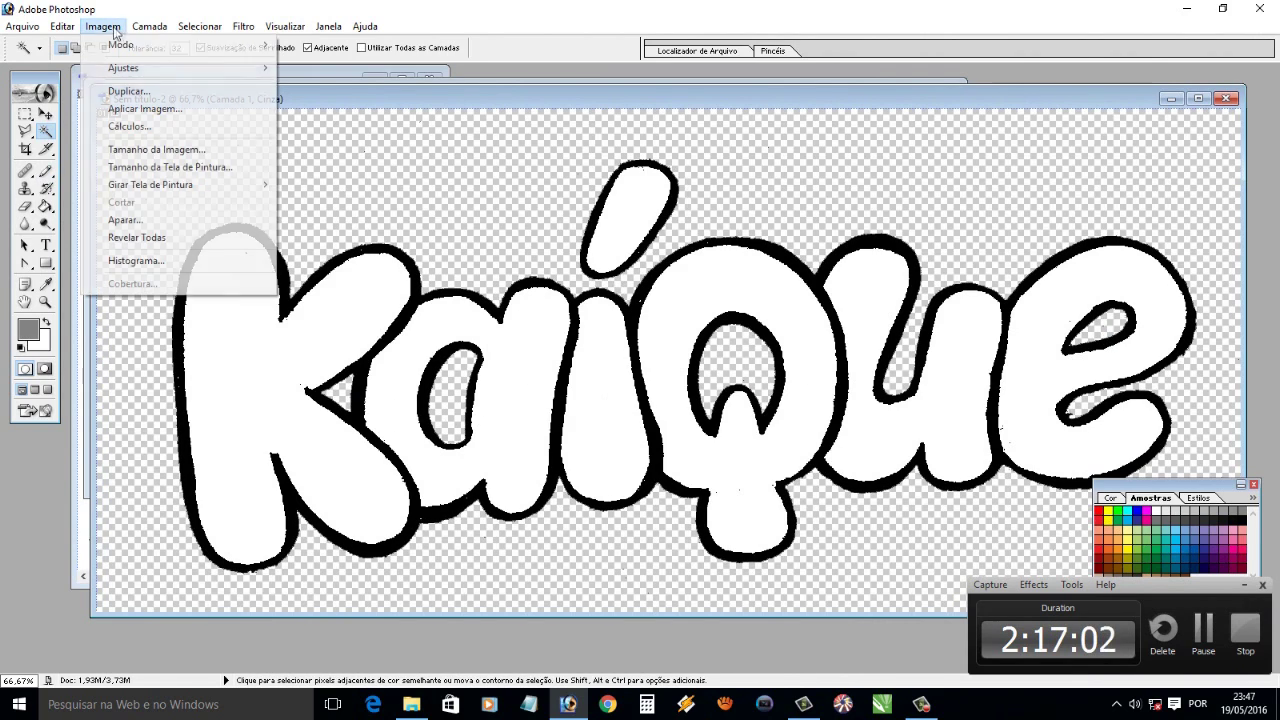
left_click(310, 111)
key("g")
left_click(260, 320)
left_click(423, 362)
left_click(605, 400)
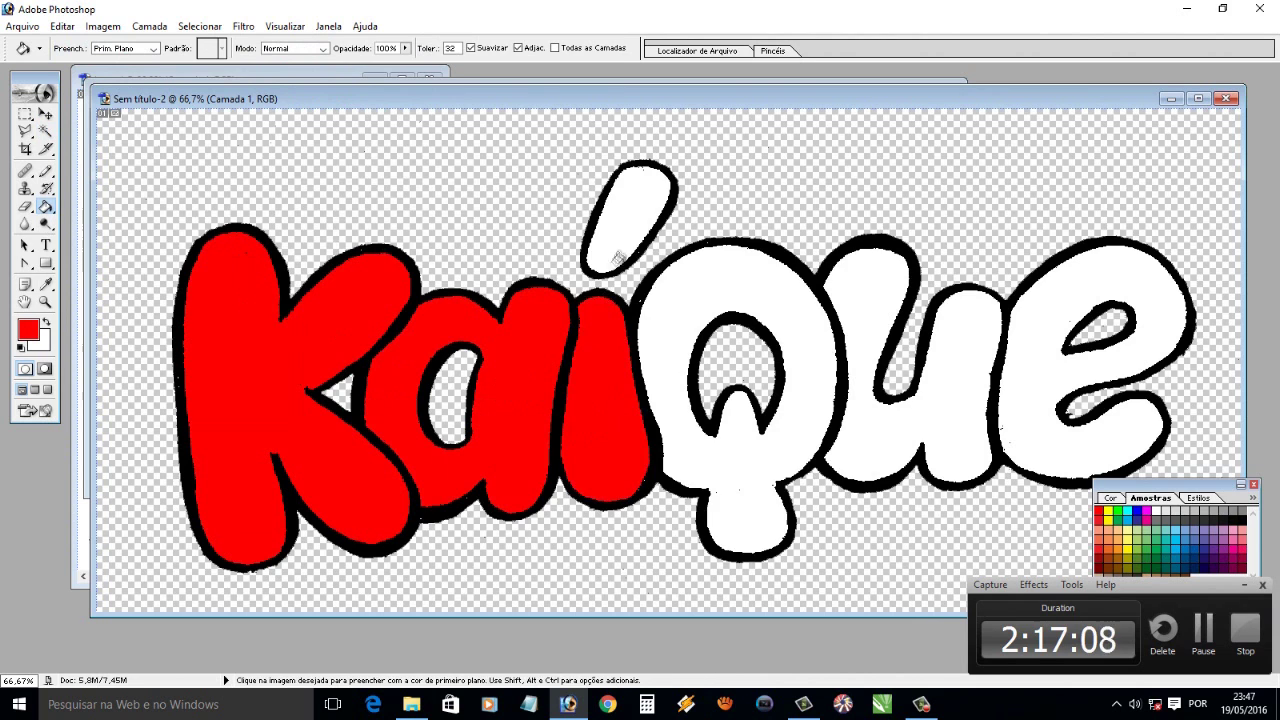
left_click(625, 215)
left_click(756, 459)
left_click(950, 420)
left_click(1034, 431)
Select the red K and set up a soft round 49-pixel brush
key("w")
left_click(323, 349)
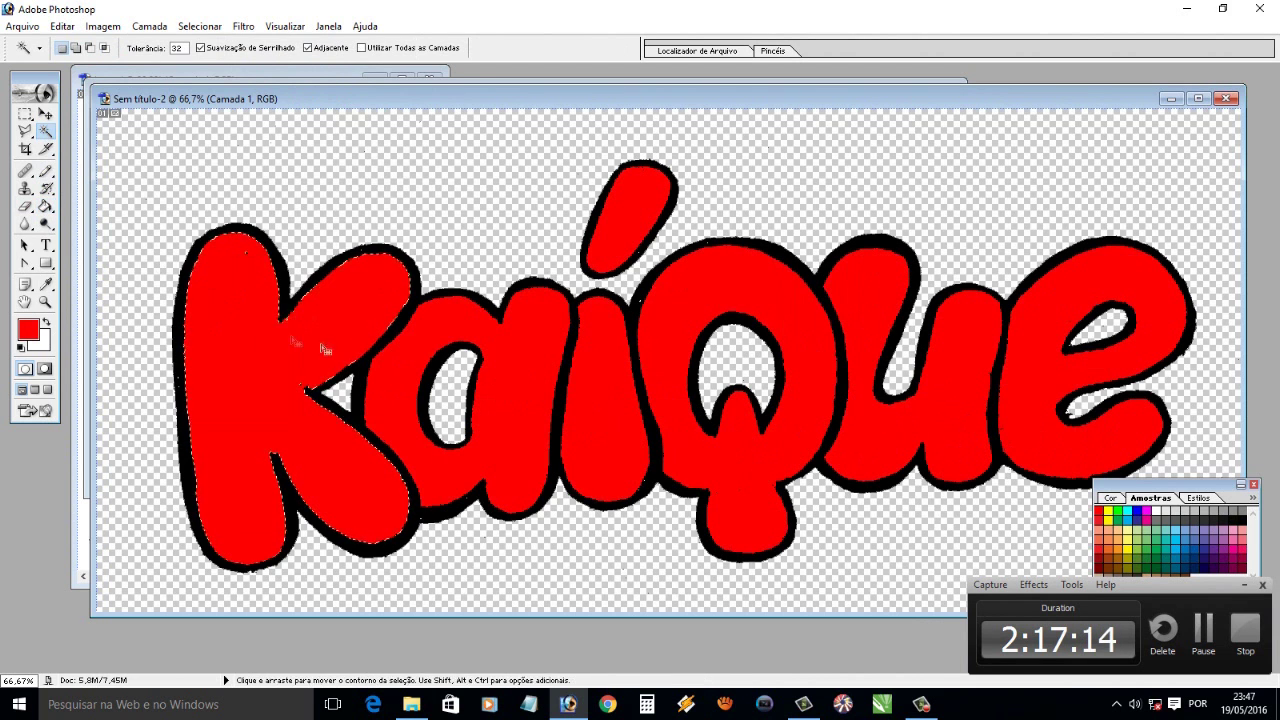
left_click(45, 170)
left_click(107, 48)
left_click_drag(48, 95, 57, 101)
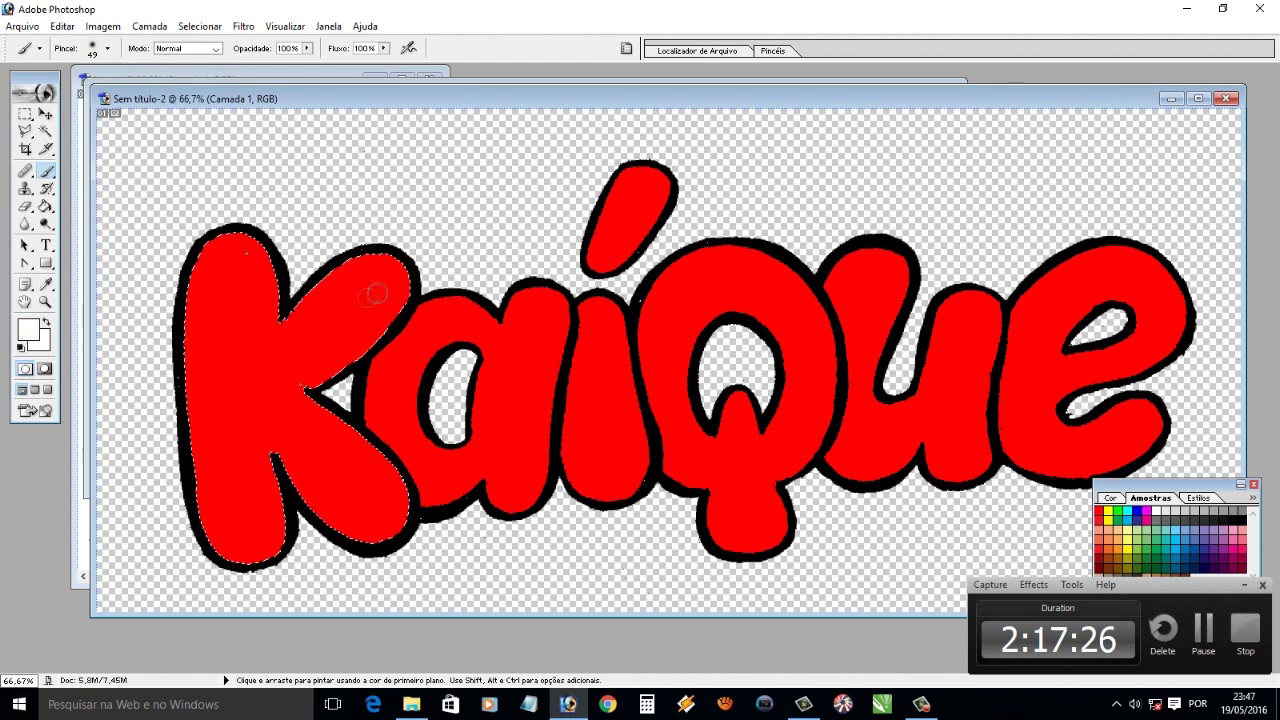
Paint four white highlight strokes across the red K
left_click_drag(385, 265, 297, 370)
left_click_drag(353, 455, 383, 486)
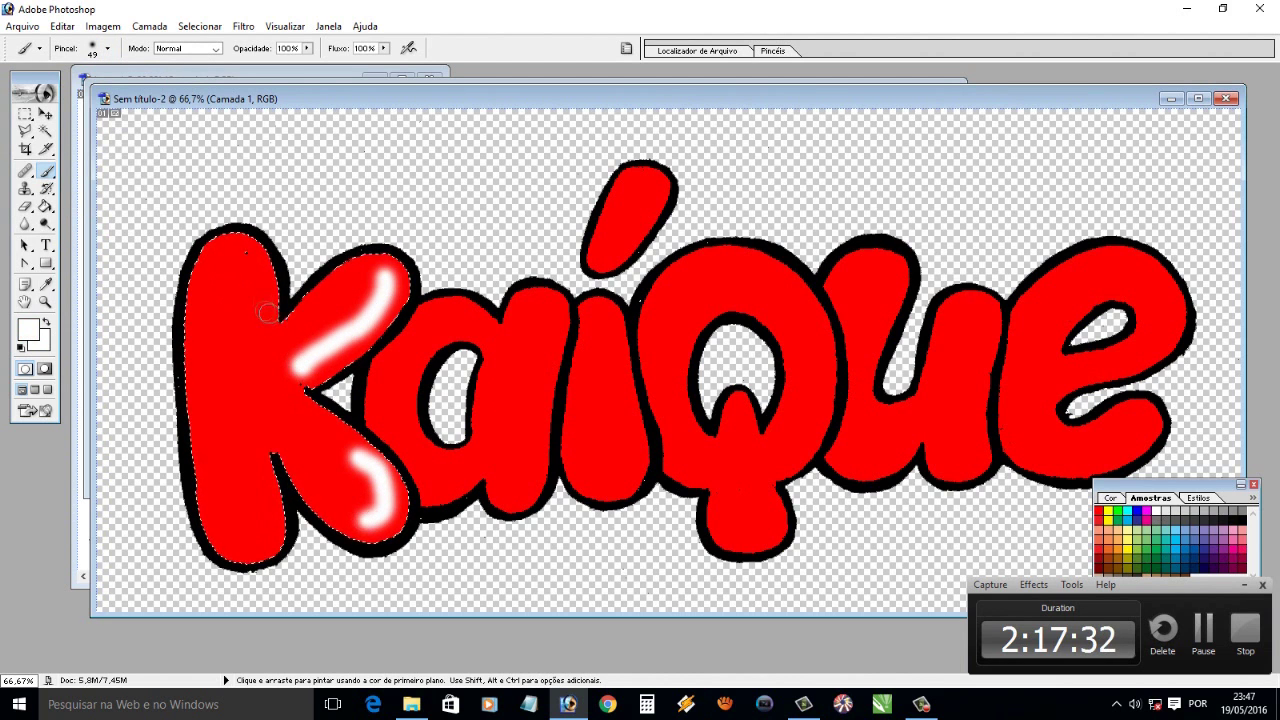
left_click_drag(246, 252, 258, 305)
left_click_drag(256, 462, 250, 545)
Soften and shrink the K's white highlights by brushing red over their edges
left_click(45, 131)
left_click(45, 170)
left_click(300, 490, "alt")
left_click_drag(230, 250, 252, 308)
mouse_move(378, 268)
left_mouse_down()
mouse_move(300, 368)
mouse_move(300, 320)
left_mouse_up()
left_click_drag(345, 455, 375, 525)
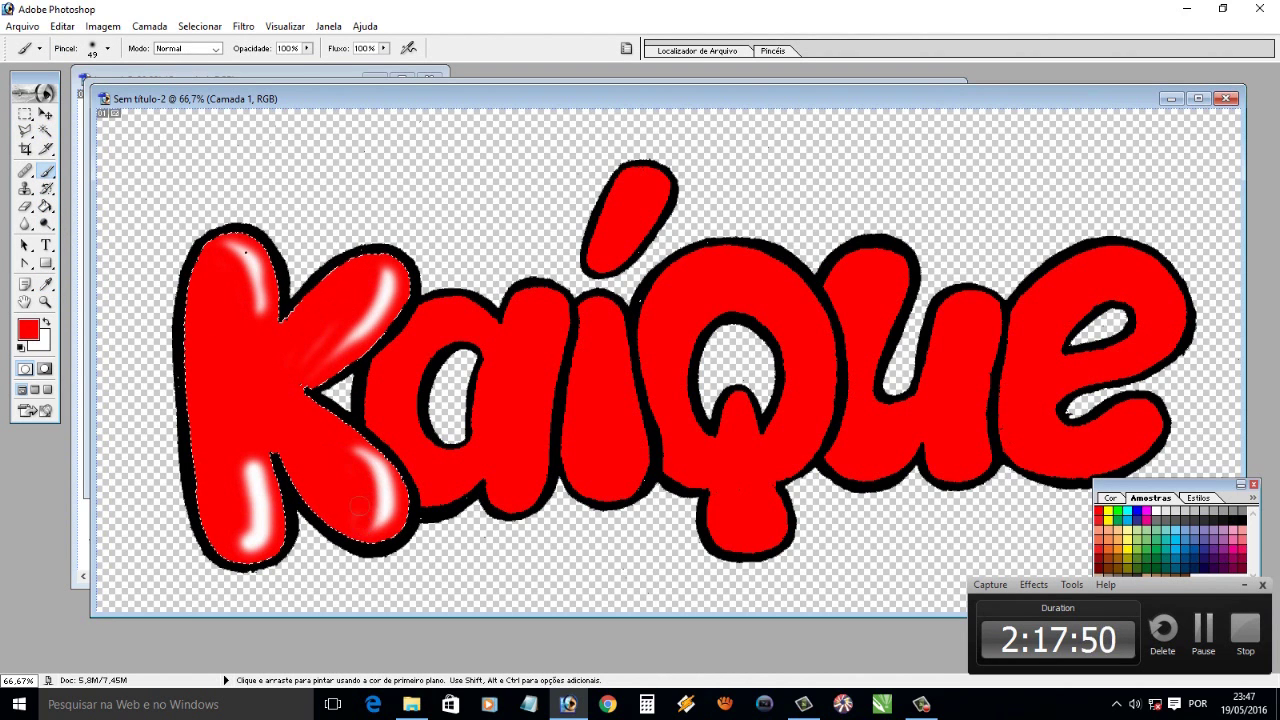
mouse_move(244, 481)
left_mouse_down()
mouse_move(248, 545)
mouse_move(252, 448)
left_mouse_up()
left_click_drag(247, 325, 230, 250)
mouse_move(378, 262)
left_mouse_down()
mouse_move(370, 310)
mouse_move(335, 360)
left_mouse_up()
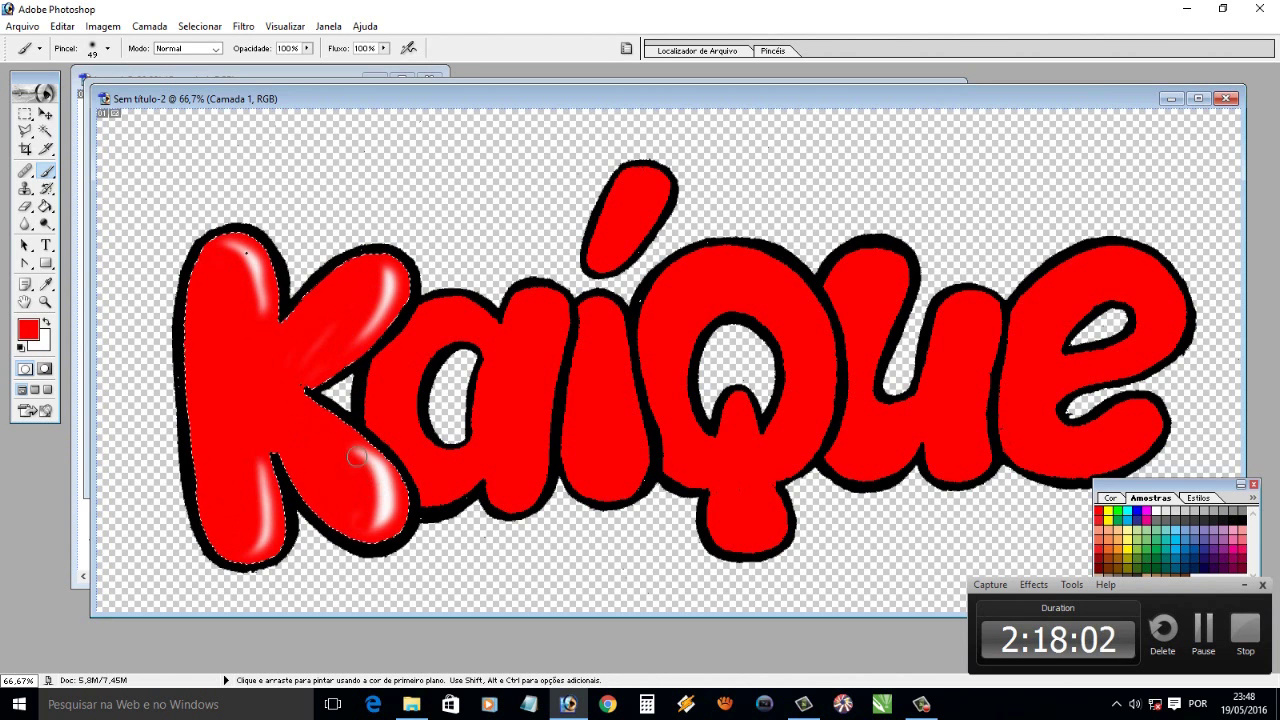
left_click_drag(358, 460, 380, 525)
Select the a, paint a white highlight down it, then soften it with red
left_click(45, 131)
left_click(520, 400)
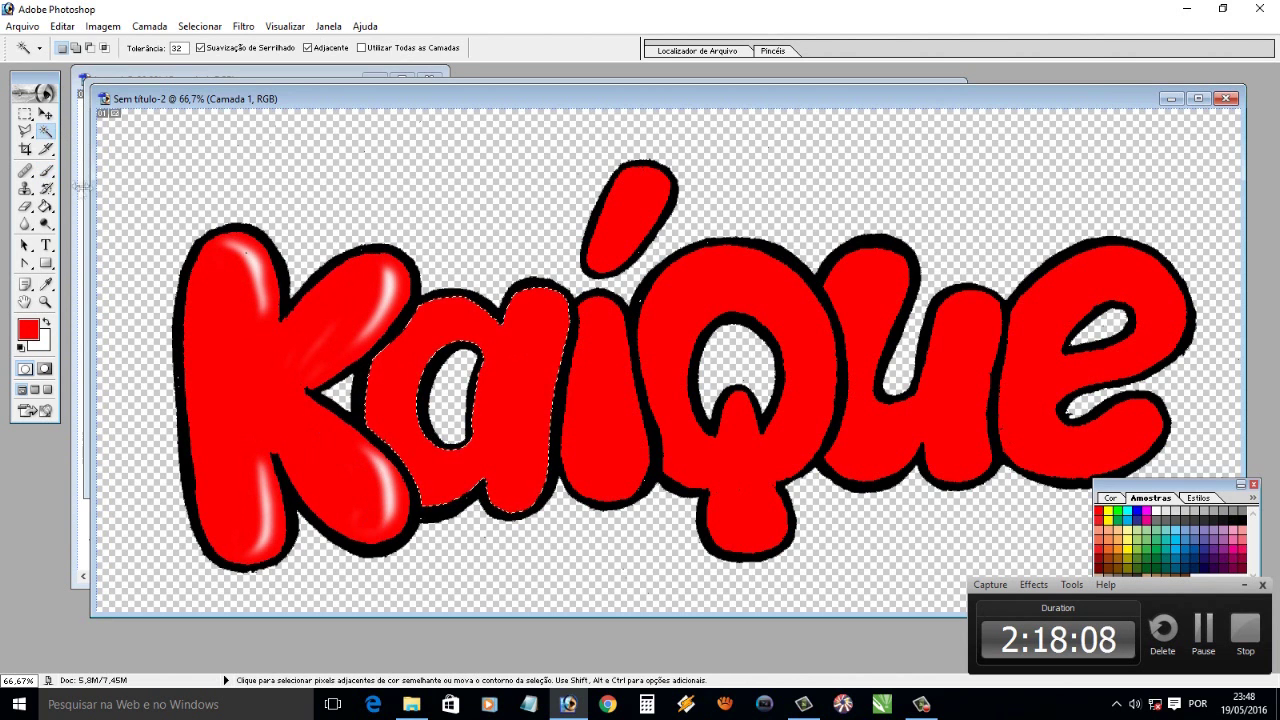
left_click(45, 170)
left_click(1157, 512)
left_click_drag(545, 292, 515, 500)
key("ctrl+z")
left_click(485, 310, "alt")
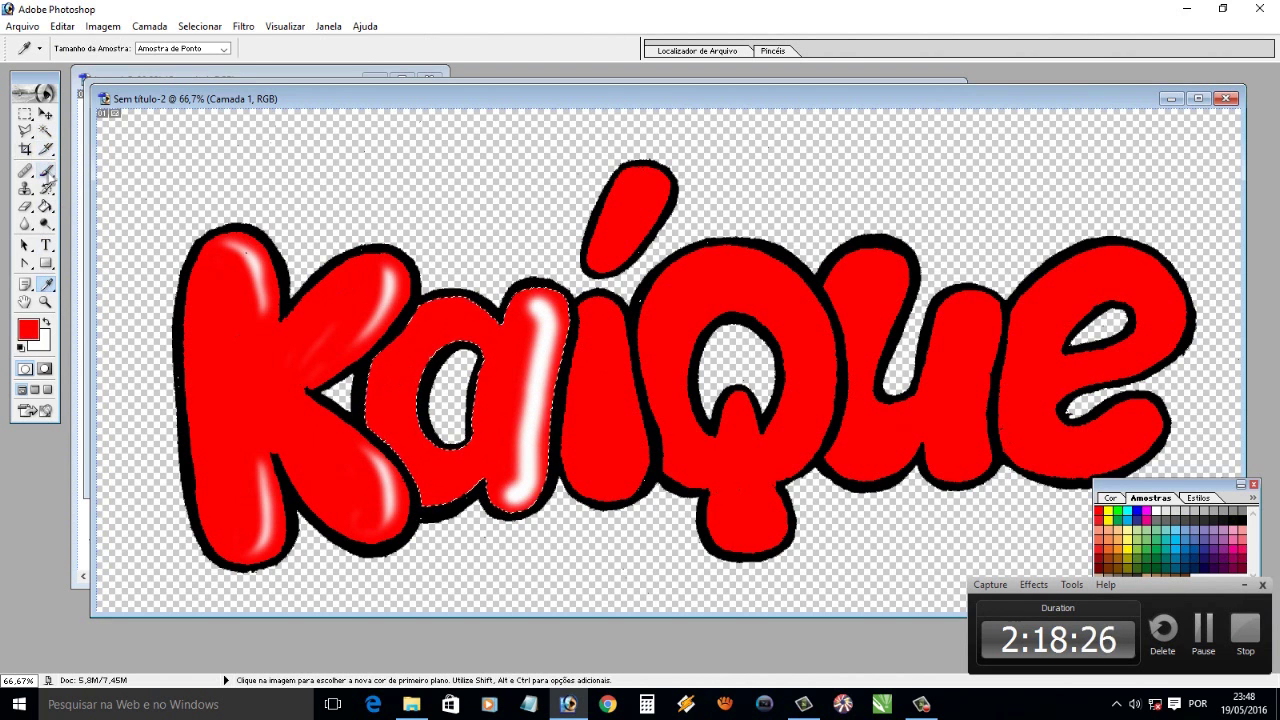
mouse_move(530, 298)
left_mouse_down()
mouse_move(535, 400)
mouse_move(512, 495)
mouse_move(540, 345)
left_mouse_up()
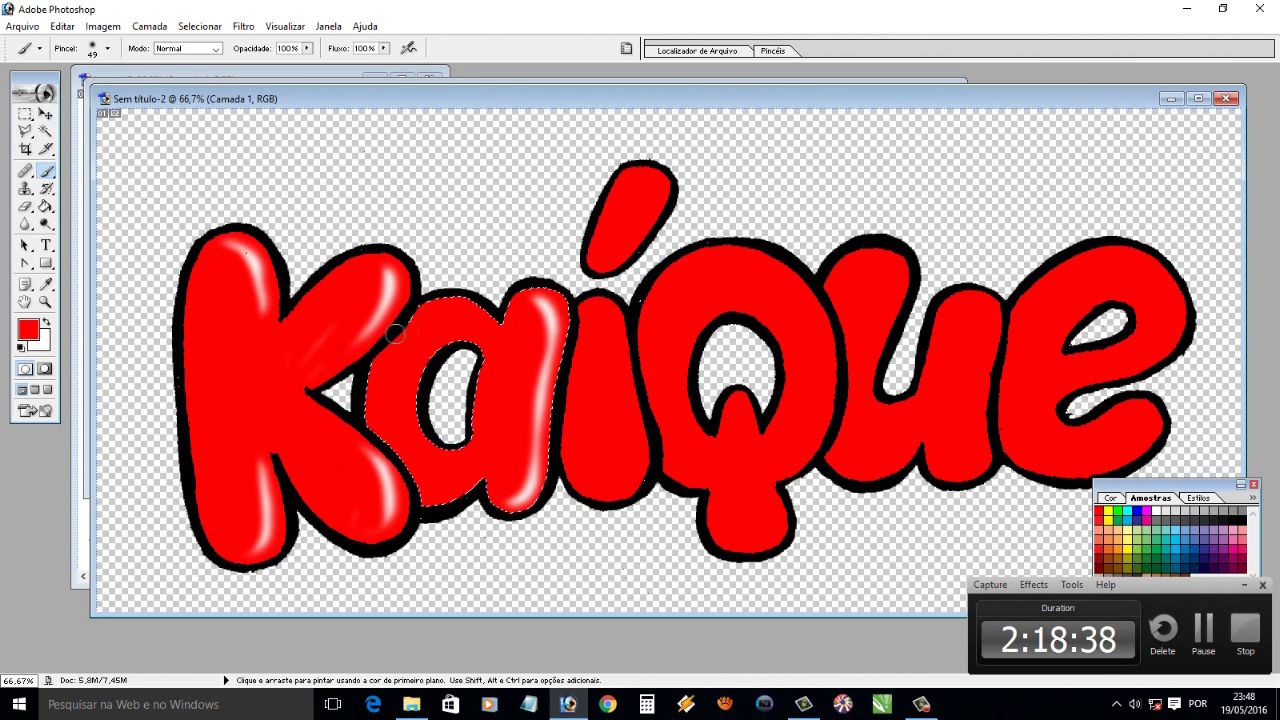
Paint a white highlight down the i's stem and soften it with red
left_click(45, 131)
key("x")
left_click(46, 171)
mouse_move(600, 308)
left_mouse_down()
mouse_move(615, 495)
mouse_move(575, 470)
left_mouse_up()
key("x")
mouse_move(600, 337)
left_mouse_down()
mouse_move(612, 455)
mouse_move(590, 485)
left_mouse_up()
Paint a white highlight on the i's dot and tone down its top with red
left_click(45, 131)
left_click(628, 210)
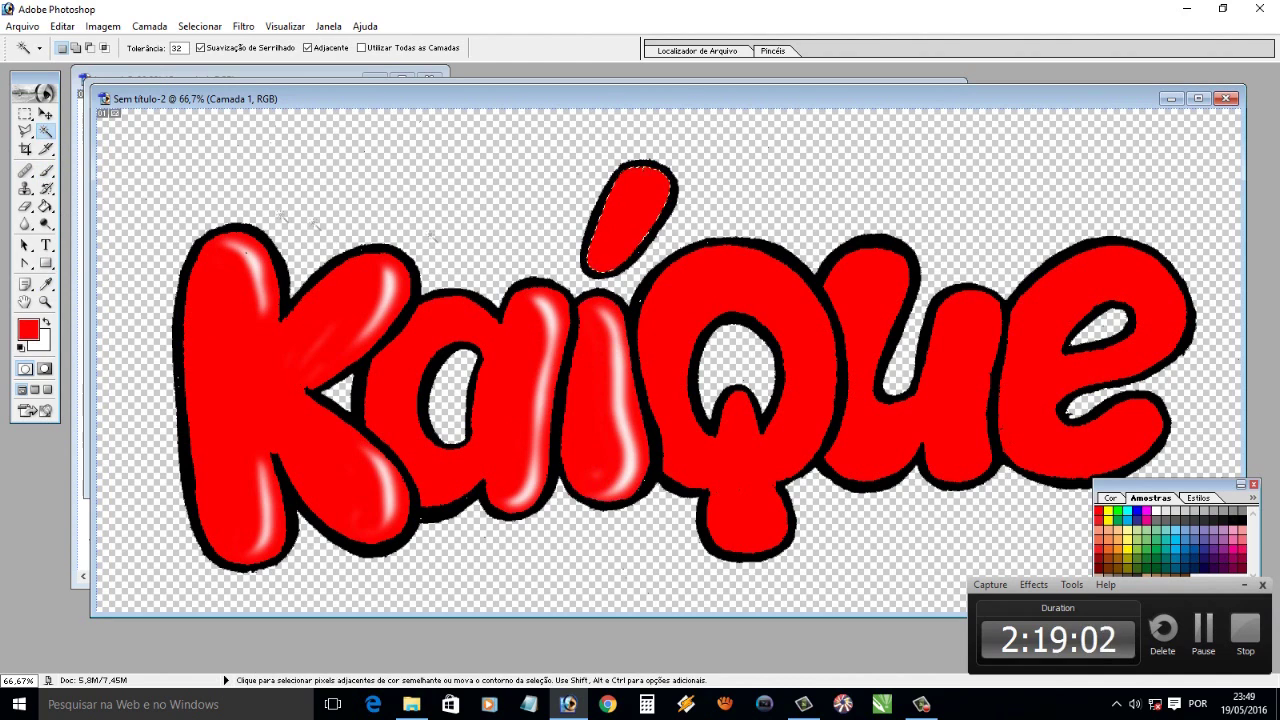
left_click(1186, 512)
left_click(46, 171)
left_click_drag(652, 178, 600, 258)
left_click(627, 219, "alt")
left_click_drag(645, 172, 600, 262)
Add white highlights down and around the Q, then soften them with red
left_click(45, 131)
left_click(745, 510)
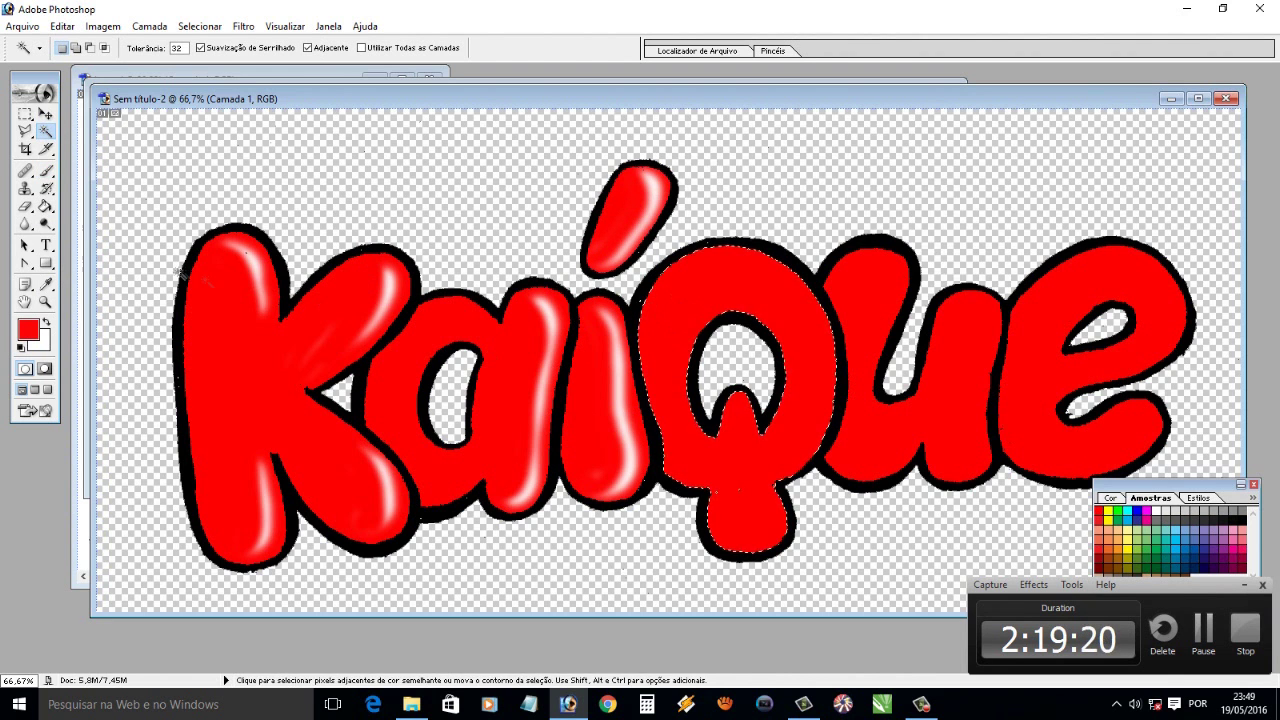
left_click(1176, 517)
left_click(46, 171)
left_click_drag(738, 398, 766, 535)
mouse_move(705, 268)
left_mouse_down()
mouse_move(770, 262)
mouse_move(812, 335)
mouse_move(800, 443)
left_mouse_up()
left_click(45, 284)
left_click(785, 475)
left_click(46, 171)
mouse_move(780, 265)
left_mouse_down()
mouse_move(722, 262)
mouse_move(800, 320)
mouse_move(800, 450)
mouse_move(750, 475)
mouse_move(740, 560)
mouse_move(740, 490)
left_mouse_up()
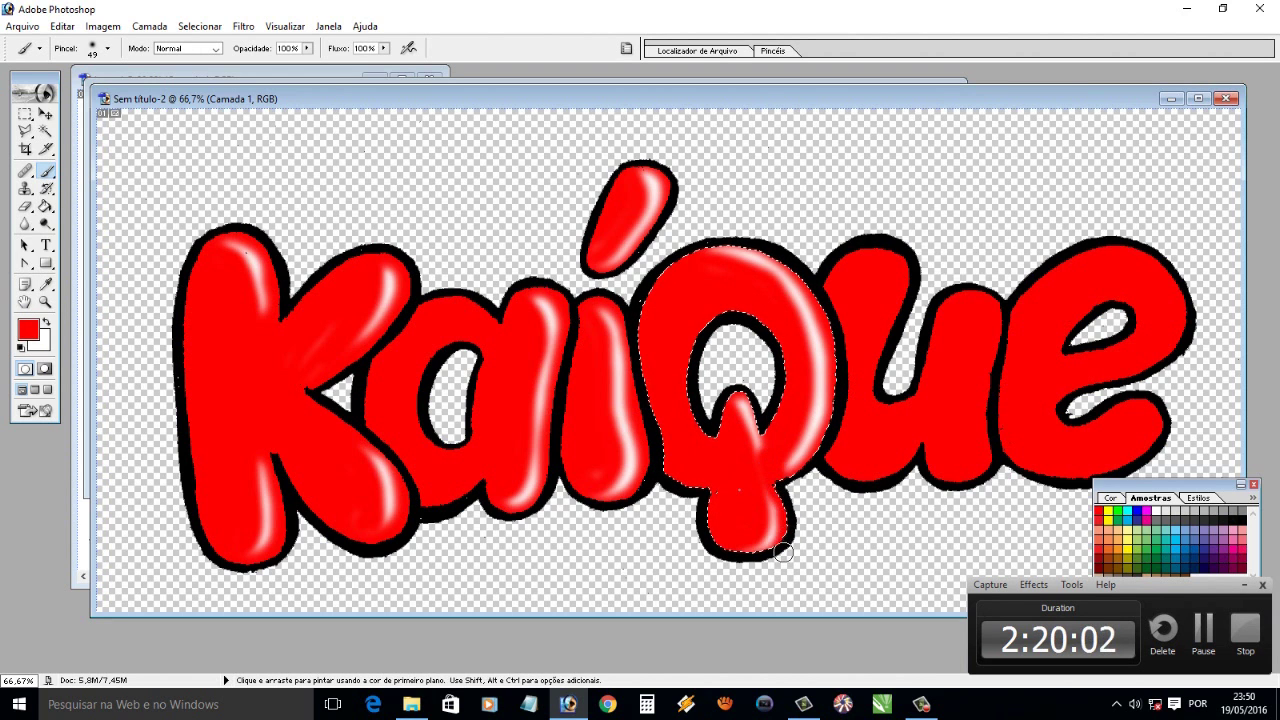
mouse_move(772, 285)
left_mouse_down()
mouse_move(812, 400)
mouse_move(790, 480)
left_mouse_up()
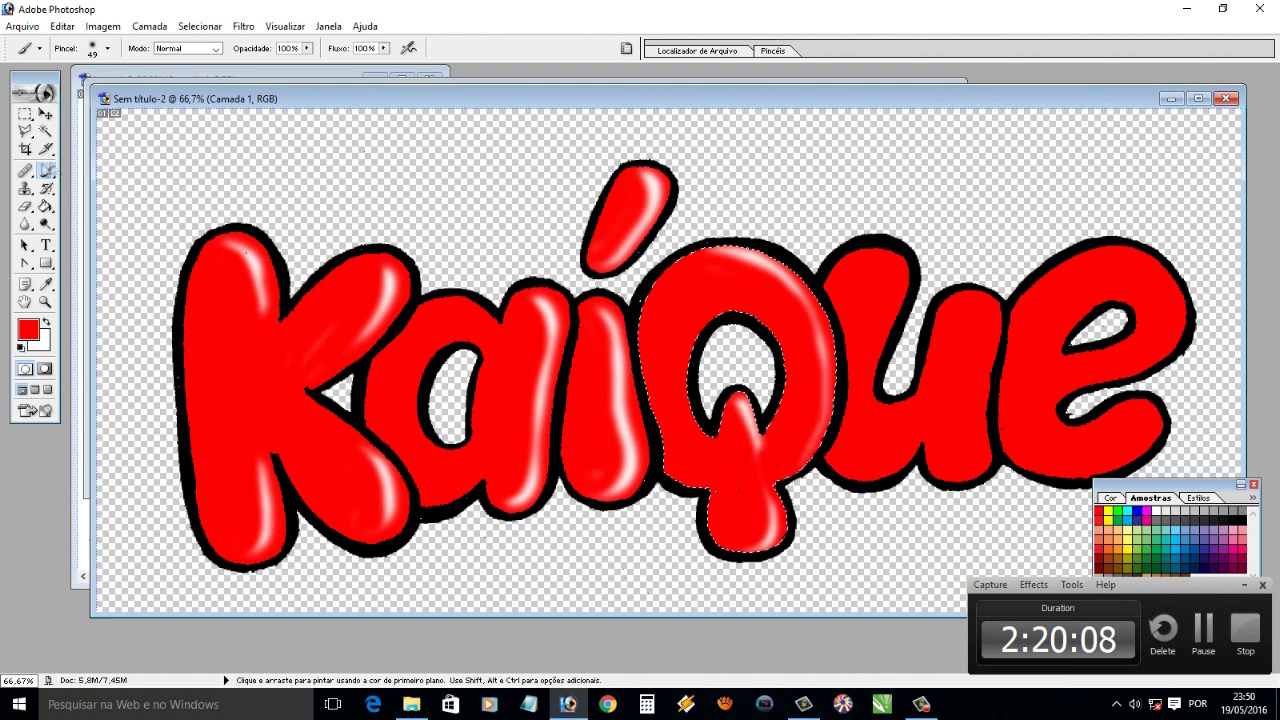
Paint white highlights on both arms of the u and soften them with red
key("w")
left_click(857, 294)
key("x")
key("b")
left_click_drag(873, 265, 860, 378)
mouse_move(953, 313)
left_mouse_down()
mouse_move(979, 350)
mouse_move(964, 465)
left_mouse_up()
key("x")
mouse_move(845, 255)
left_mouse_down()
mouse_move(858, 340)
mouse_move(866, 256)
left_mouse_up()
mouse_move(950, 312)
left_mouse_down()
mouse_move(972, 318)
mouse_move(959, 435)
mouse_move(978, 484)
left_mouse_up()
mouse_move(997, 371)
left_mouse_down()
mouse_move(978, 286)
mouse_move(922, 331)
left_mouse_up()
Brush a white highlight along the e and soften its right side with sampled red
left_click(45, 131)
left_click(1150, 300)
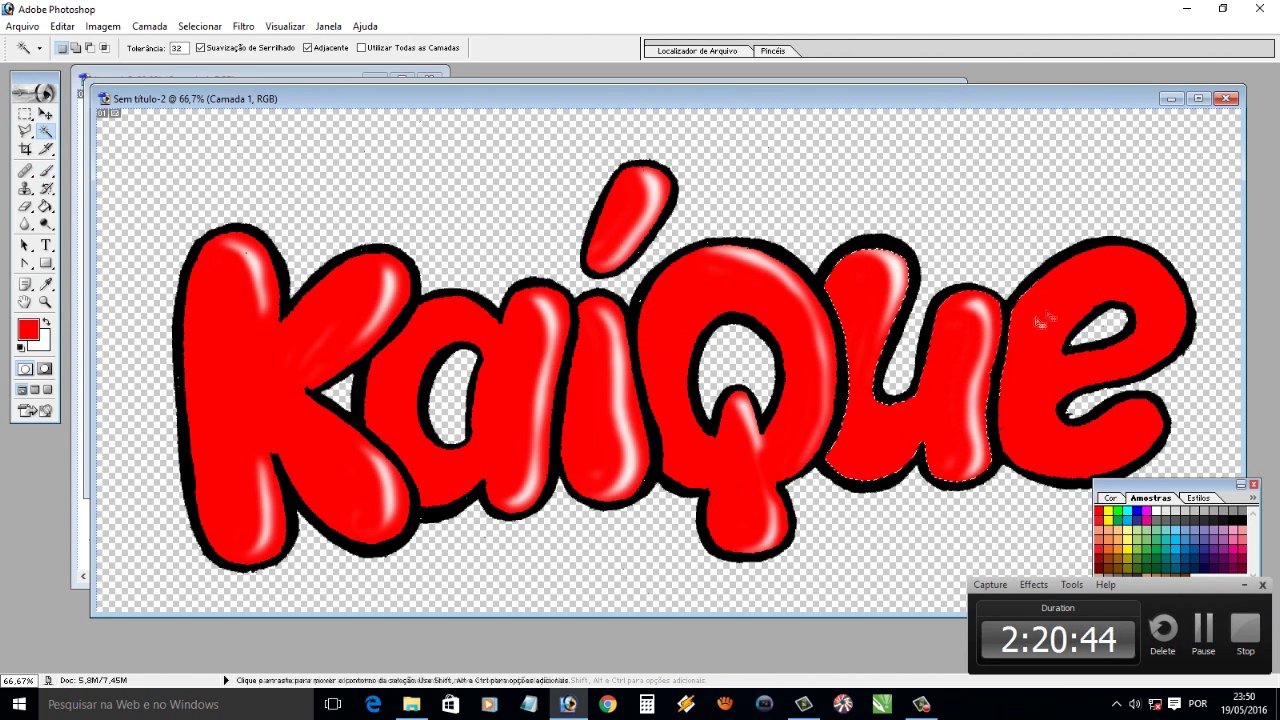
key("b")
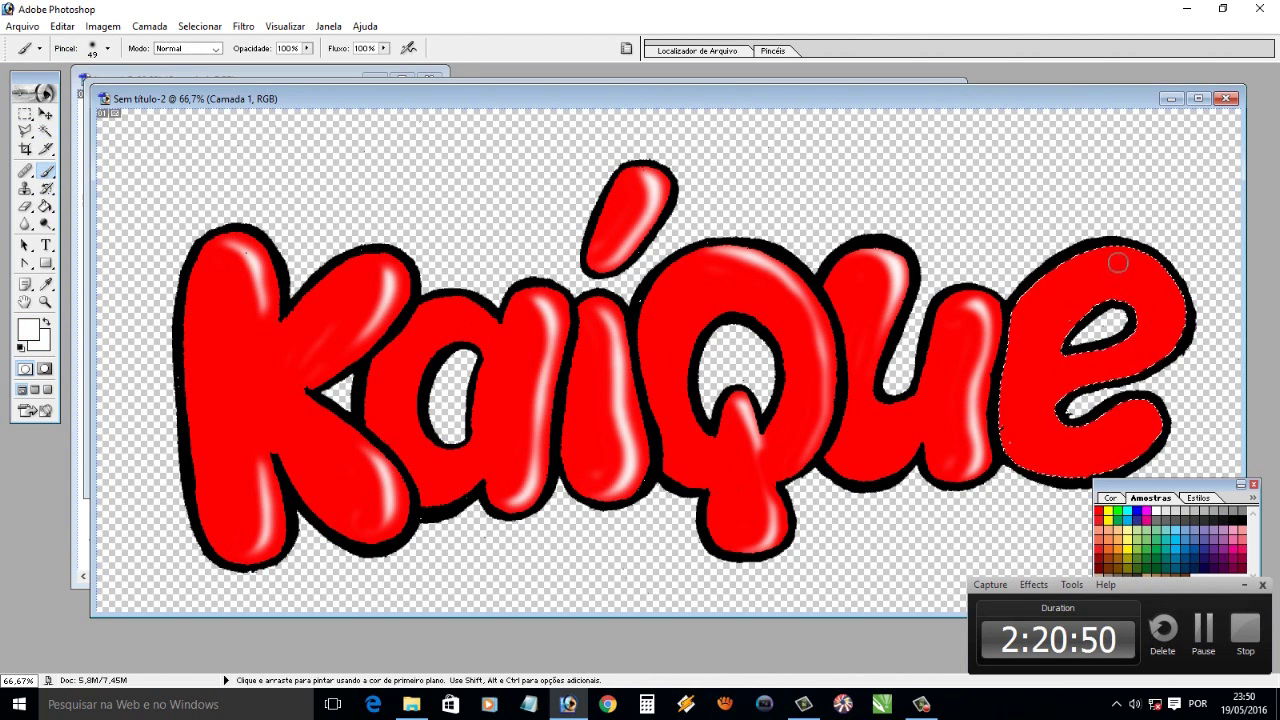
mouse_move(1117, 262)
left_mouse_down()
mouse_move(1178, 305)
mouse_move(1130, 362)
mouse_move(1035, 425)
mouse_move(1045, 375)
mouse_move(1145, 322)
mouse_move(1100, 262)
mouse_move(1160, 330)
mouse_move(1050, 385)
mouse_move(1040, 455)
left_mouse_up()
left_click(45, 284)
left_click(1090, 380)
key("b")
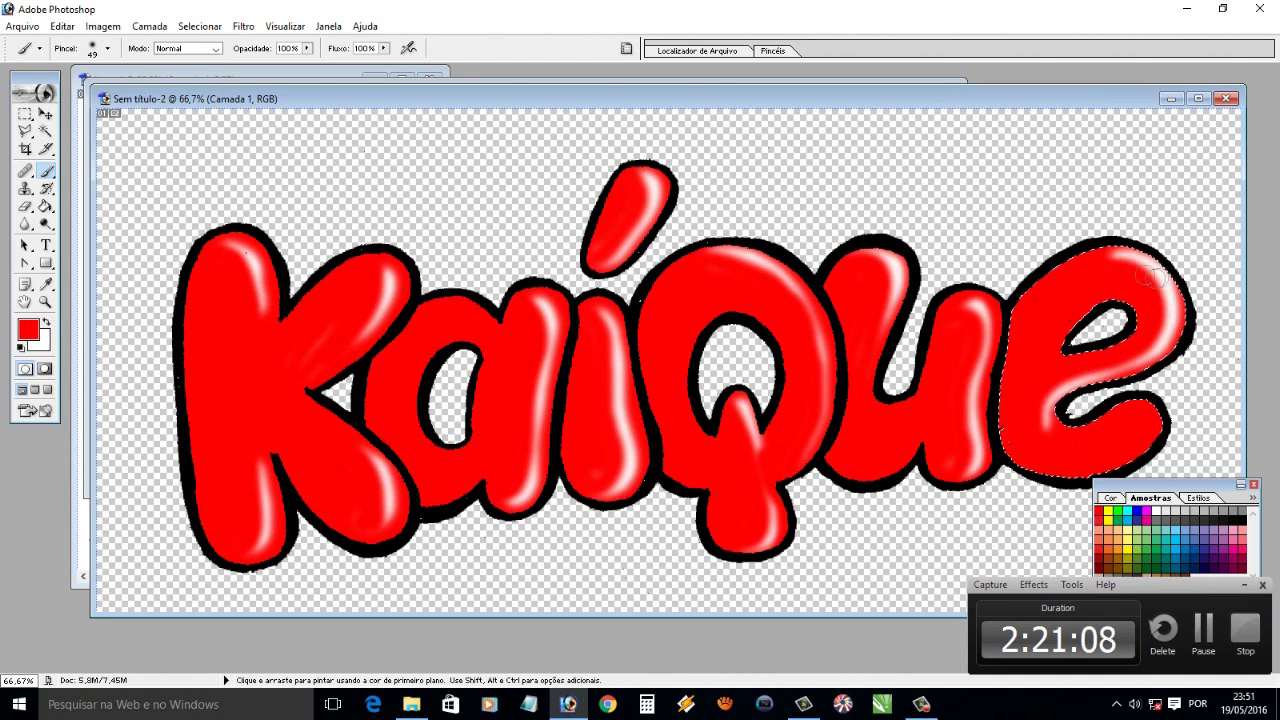
left_click_drag(1172, 262, 1160, 358)
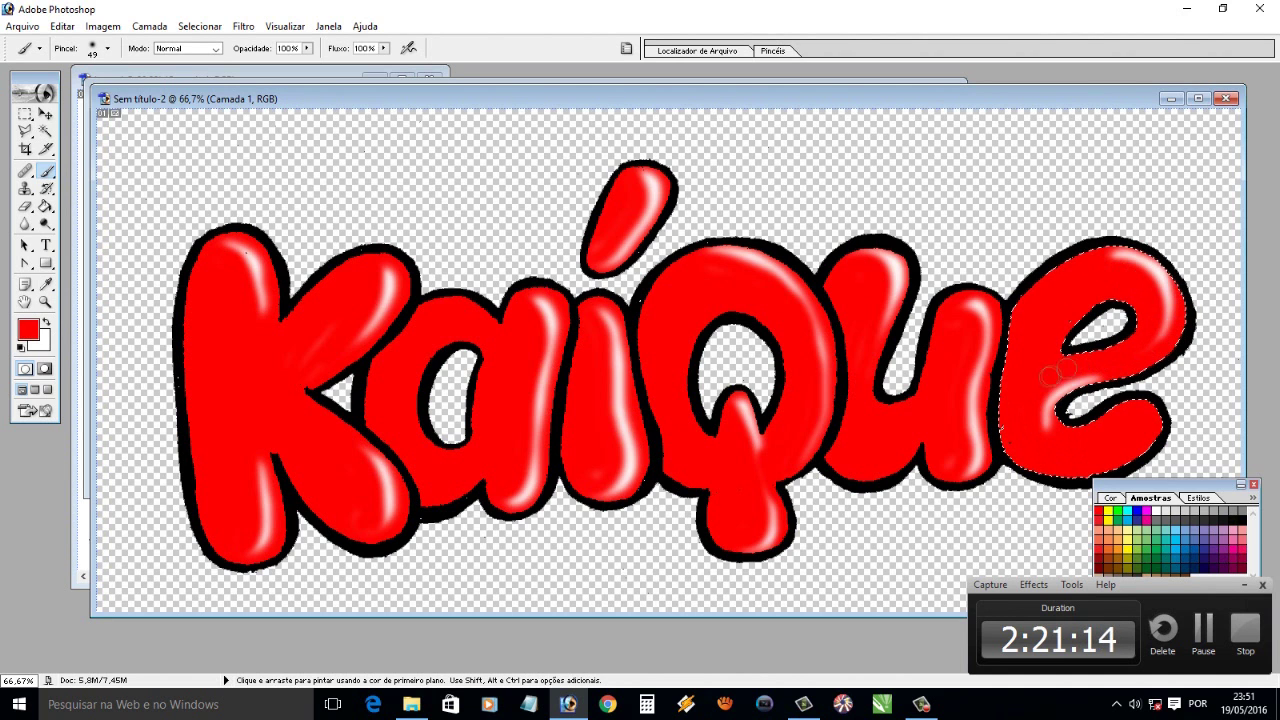
Paint a white streak along the e's bottom, then cover most of it with sampled red
key("x")
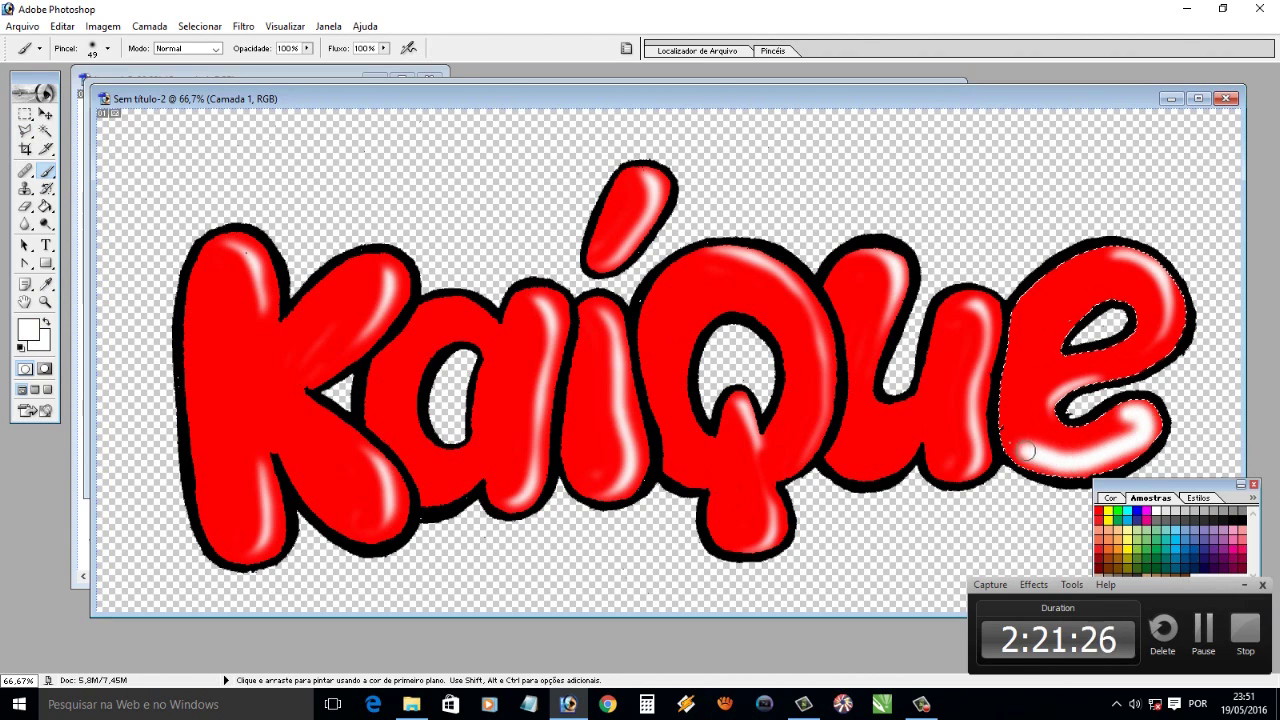
left_click_drag(1138, 413, 1012, 452)
key("i")
left_click(365, 270)
key("b")
left_click_drag(1008, 440, 1131, 418)
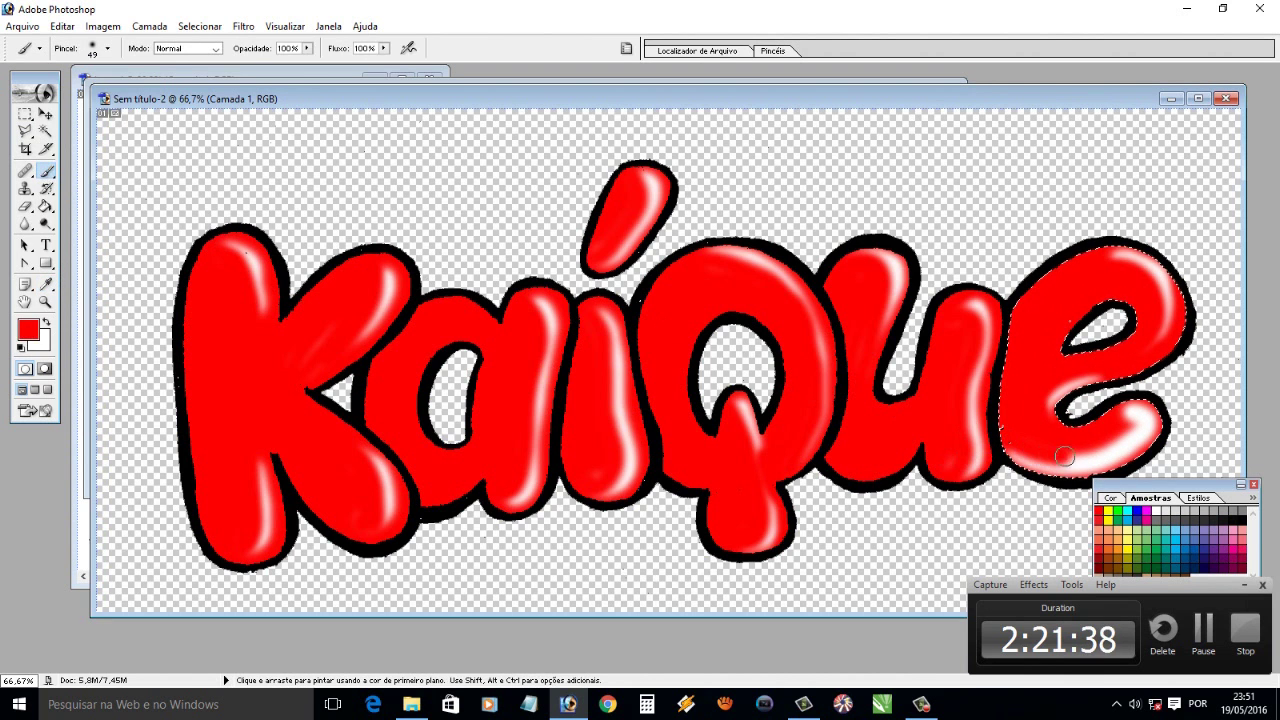
left_click_drag(1093, 459, 1043, 421)
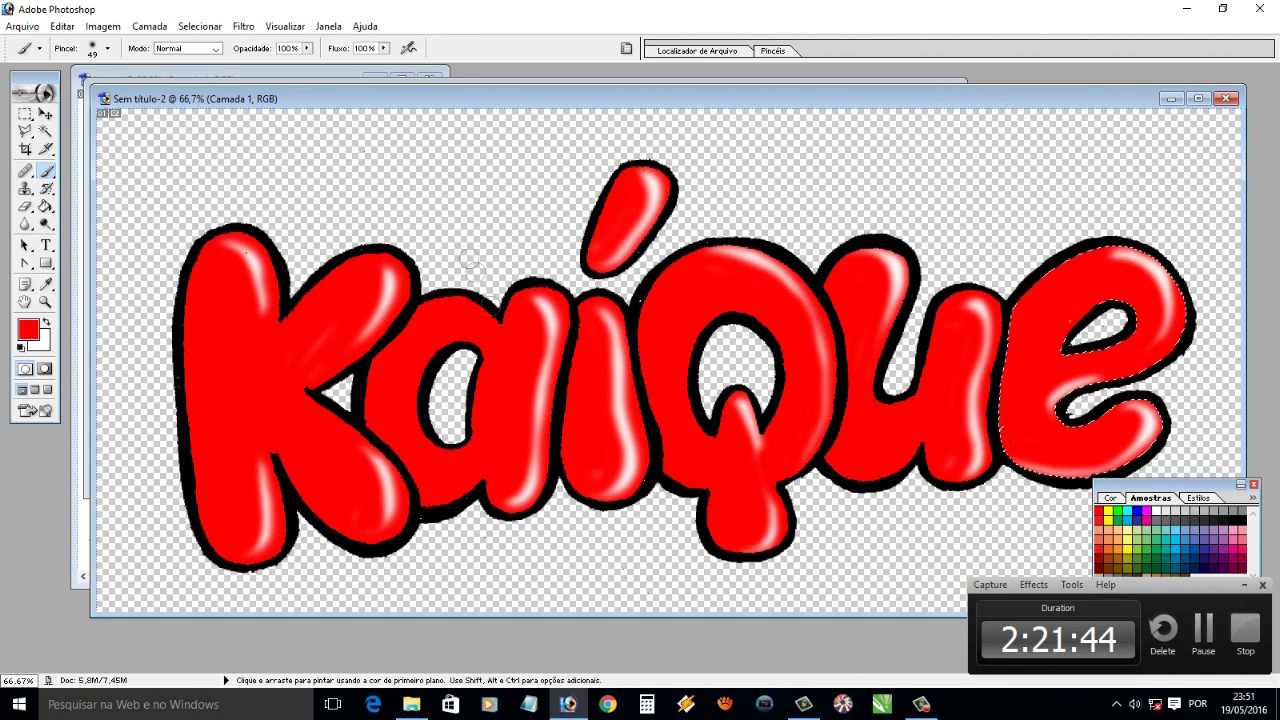
key("ctrl+minus")
key("ctrl+minus")
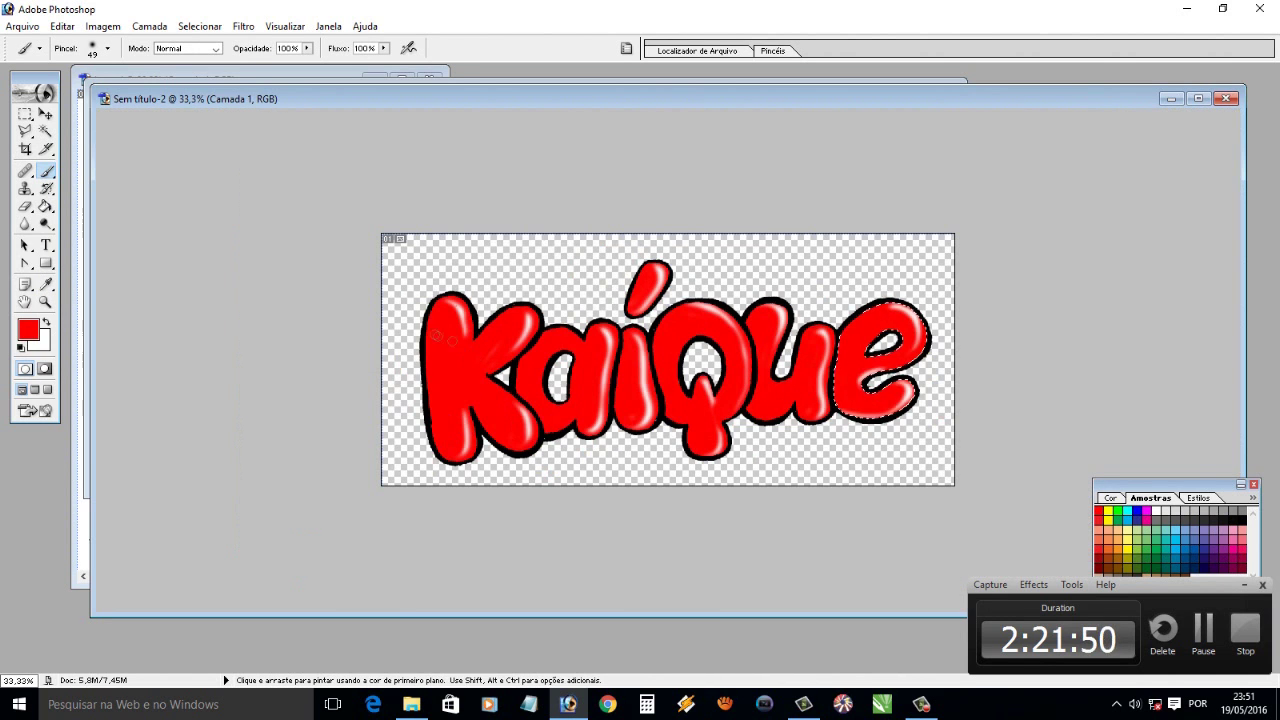
Save the lettering as letreiro kaique in D:\hq kaique 2016
key("w")
left_click(22, 26)
left_click(40, 185)
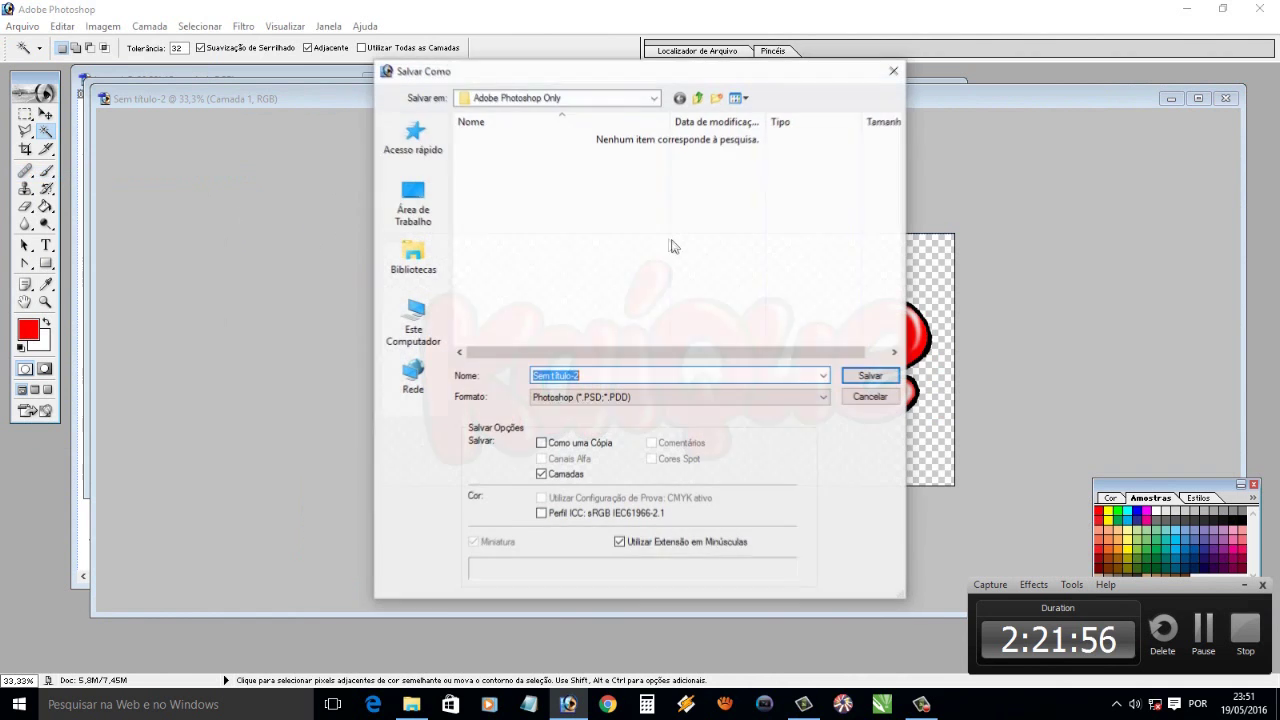
left_click(655, 97)
left_click(540, 417)
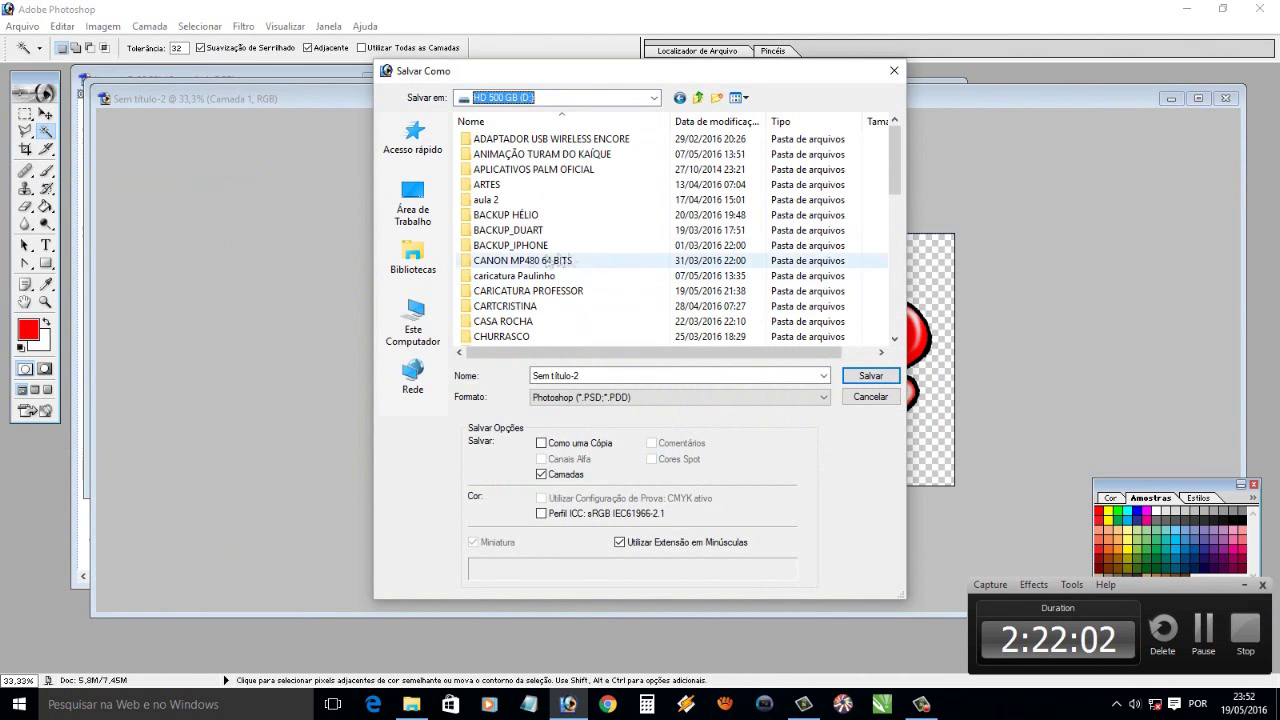
scroll(555, 275, "down", 7)
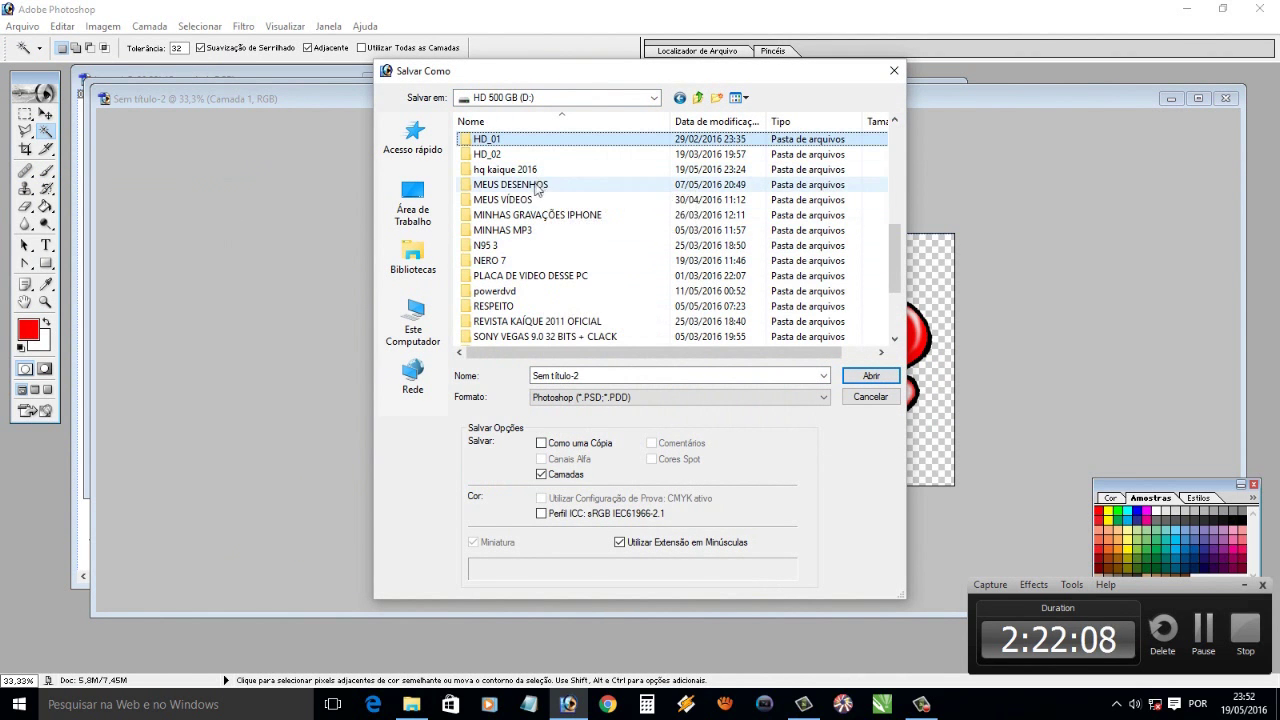
scroll(895, 218, "down", 3)
scroll(895, 218, "up", 2)
scroll(895, 218, "up", 1)
scroll(895, 218, "up", 1)
mouse_move(895, 215)
left_mouse_down()
mouse_move(893, 148)
mouse_move(894, 180)
left_mouse_up()
scroll(520, 280, "down", 2)
double_click(510, 297)
type("letreiro kaíque")
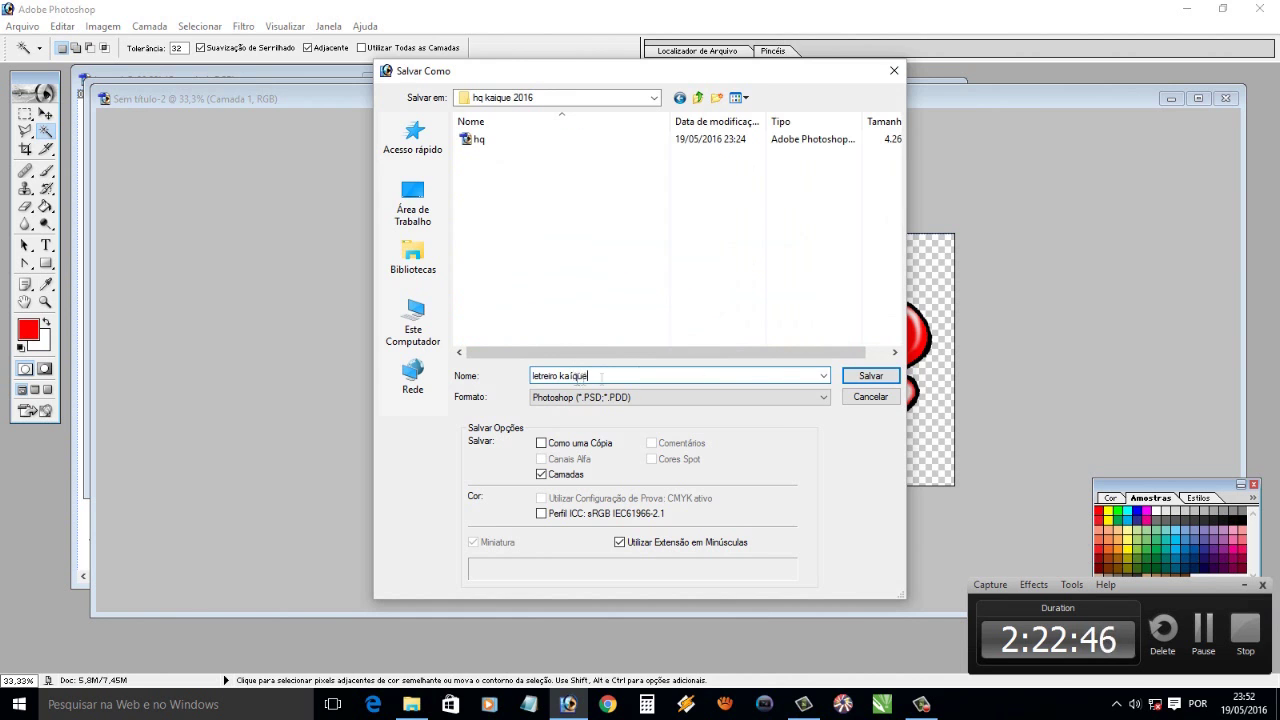
key("Return")
Bring the hq.psd comic page to the front and maximize it
left_click(57, 28)
key("Escape")
key("ctrl+Tab")
left_click(410, 85)
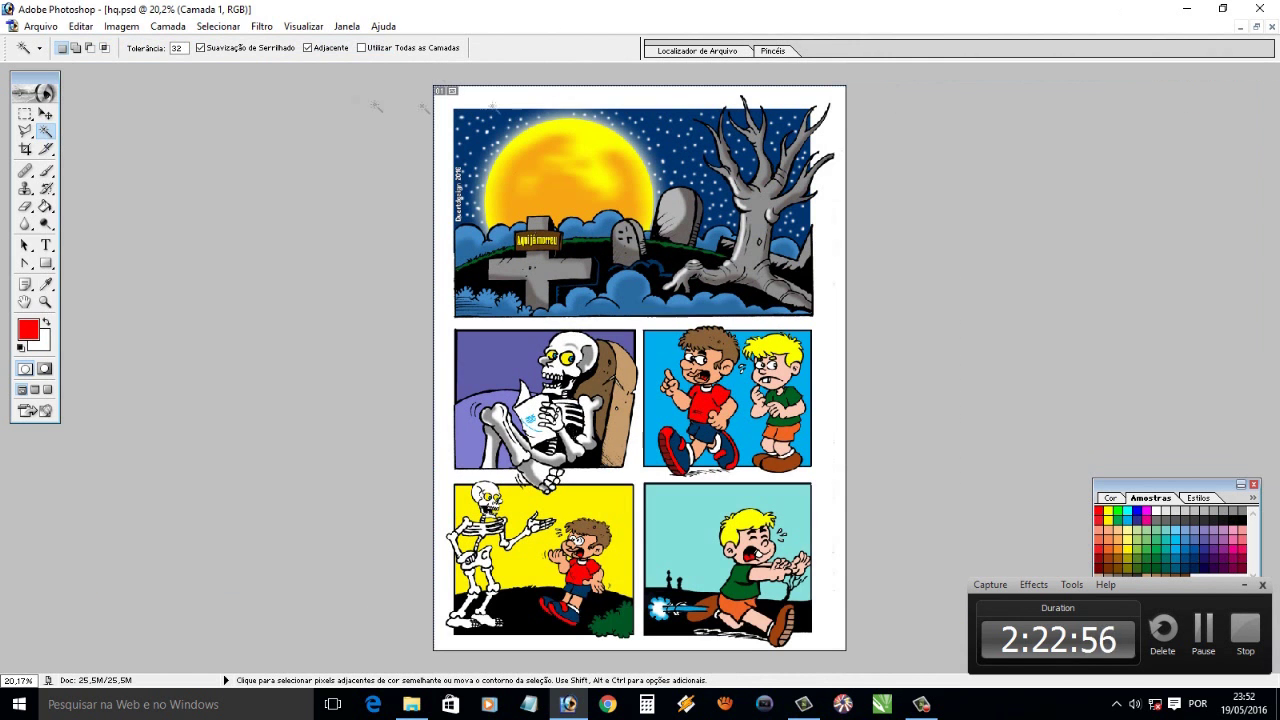
Show the Layers panel and paste the Kaique lettering into hq.psd
left_click(347, 26)
left_click(380, 306)
key("ctrl+v")
left_click(80, 26)
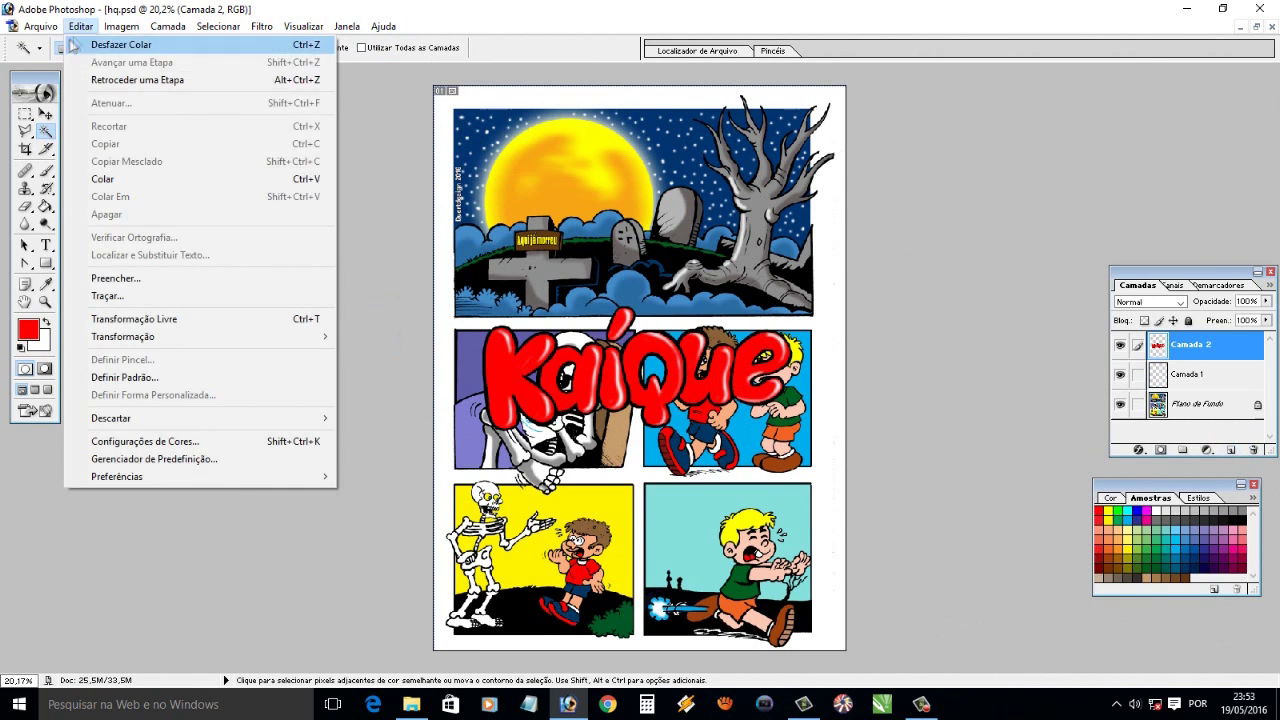
Move the lettering up and scale it into the graveyard panel's top-left corner
left_click(46, 115)
left_click_drag(630, 390, 630, 200)
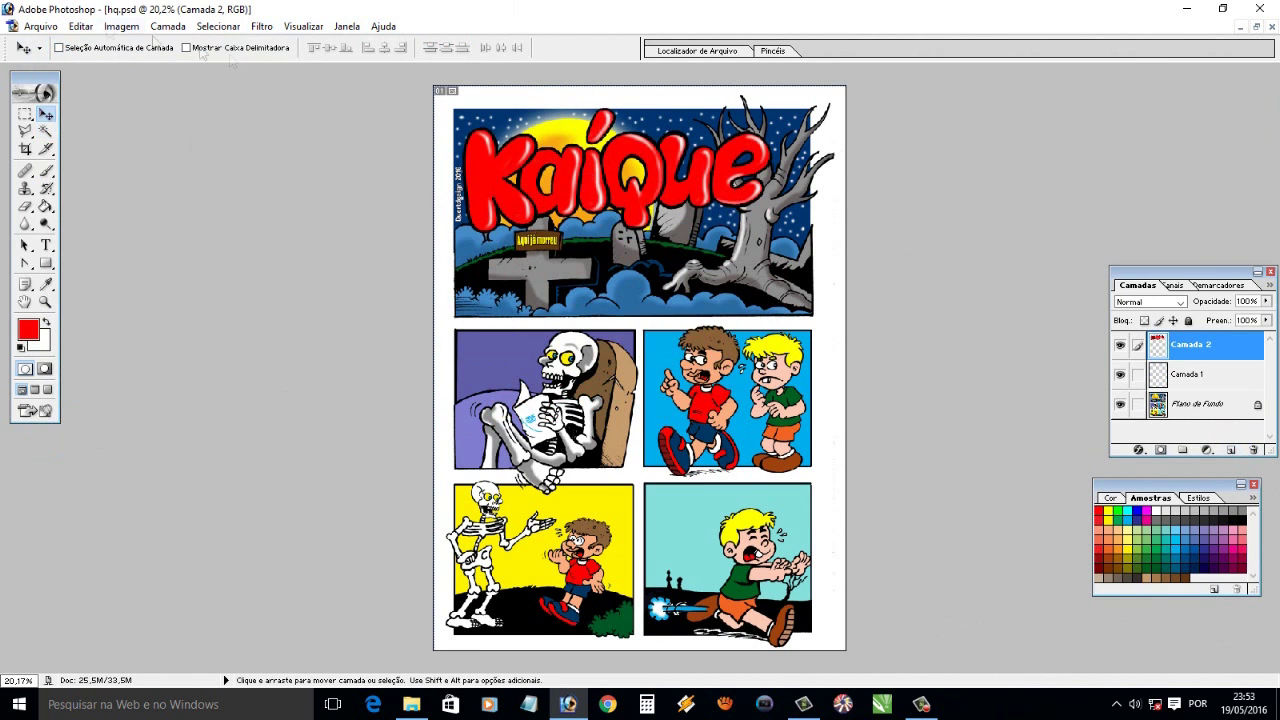
left_click(41, 26)
left_click(350, 358)
left_click_drag(783, 236, 538, 191)
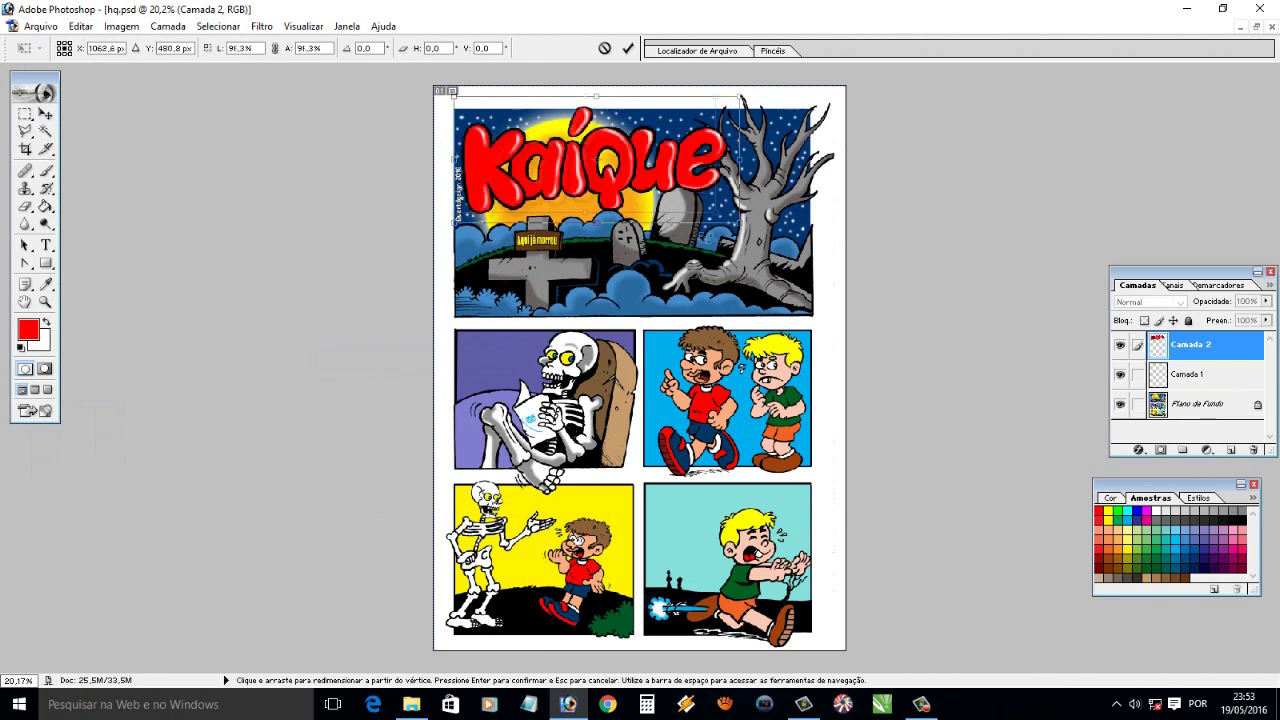
key("Return")
Nudge the Kaique title slightly down and right, then zoom in on it
key("v")
left_click_drag(500, 130, 507, 143)
key("z")
left_click_drag(440, 108, 796, 274)
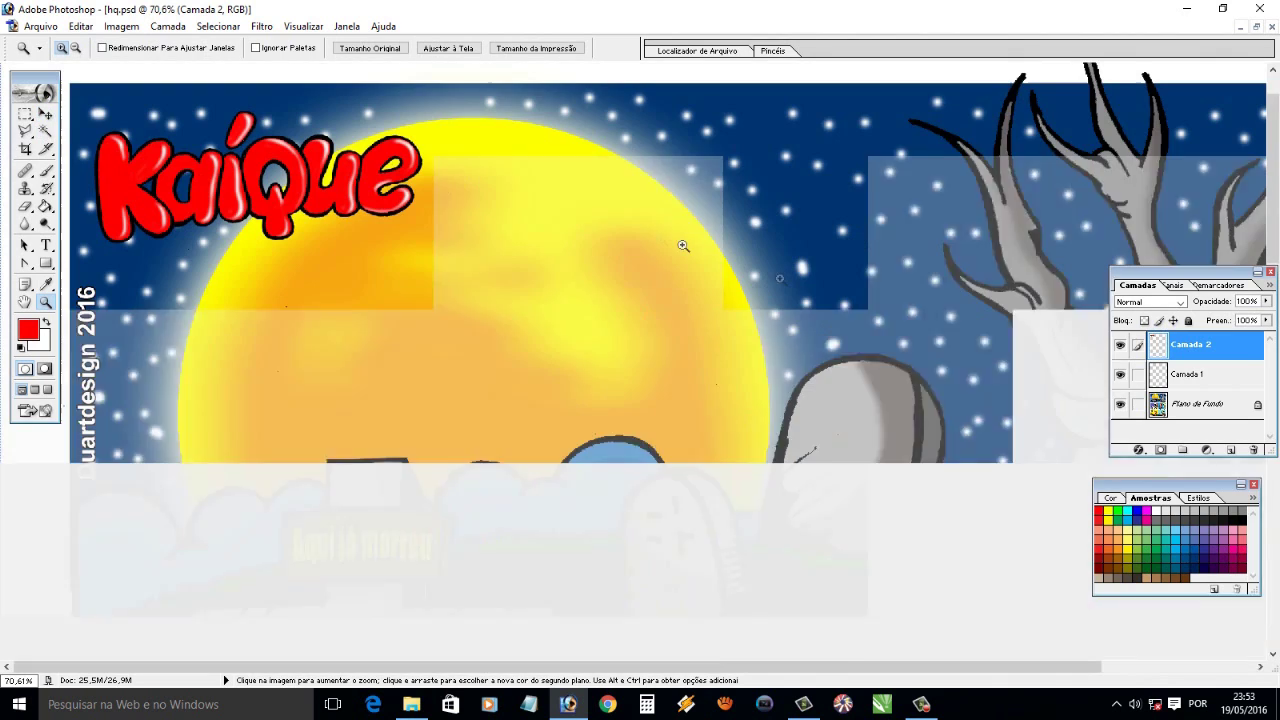
Add a yellow FFF200 stroke outline to the Kaique title layer
right_click(1228, 344)
left_click(1200, 362)
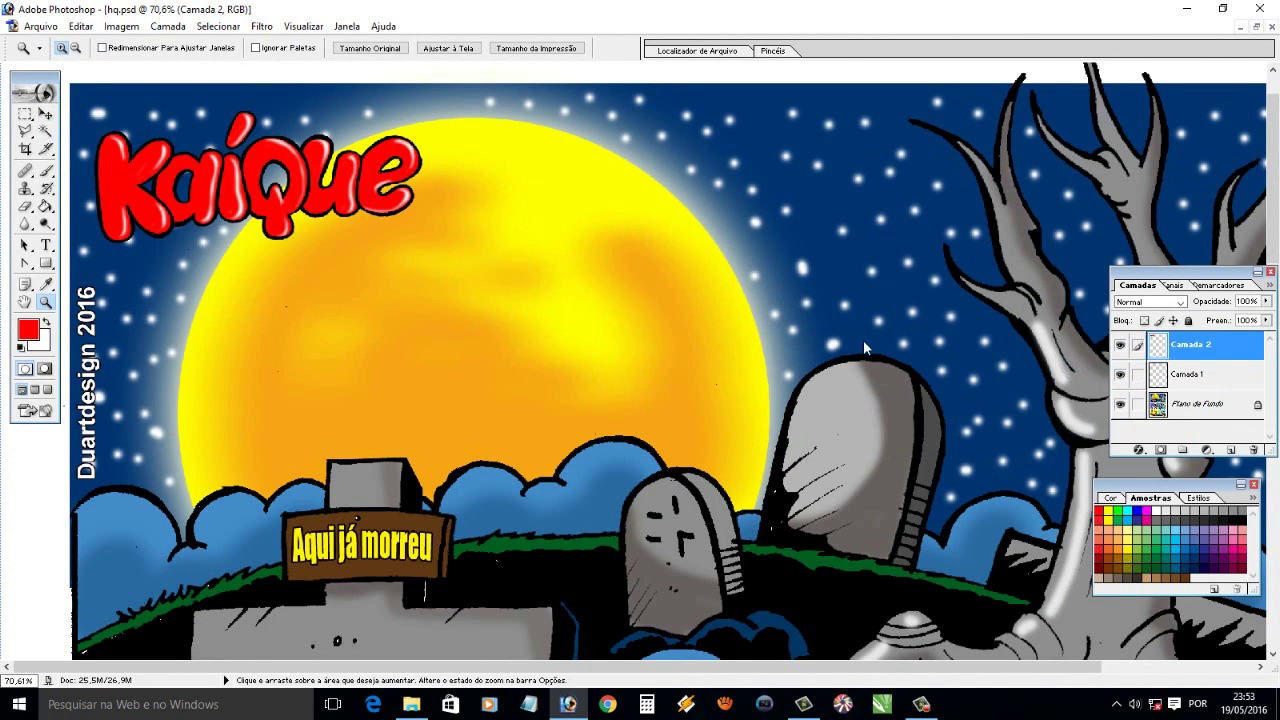
left_click(605, 419)
left_click(769, 323)
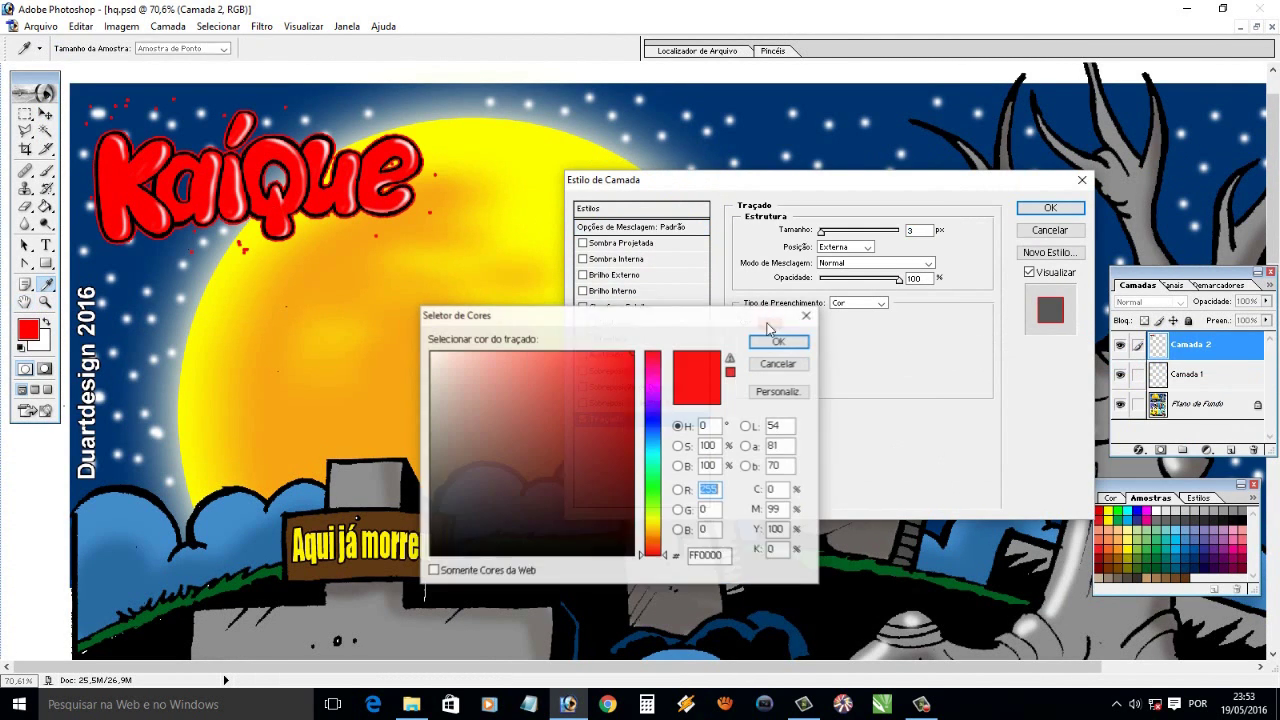
type("0")
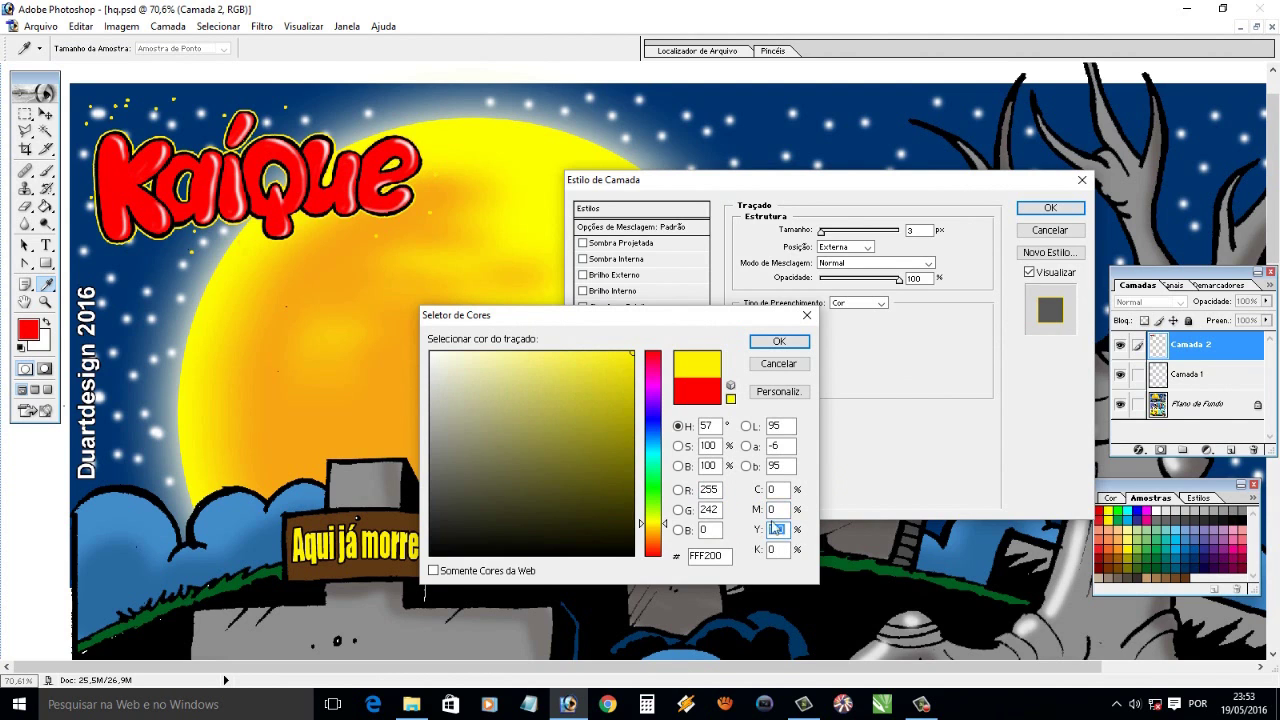
key("Return")
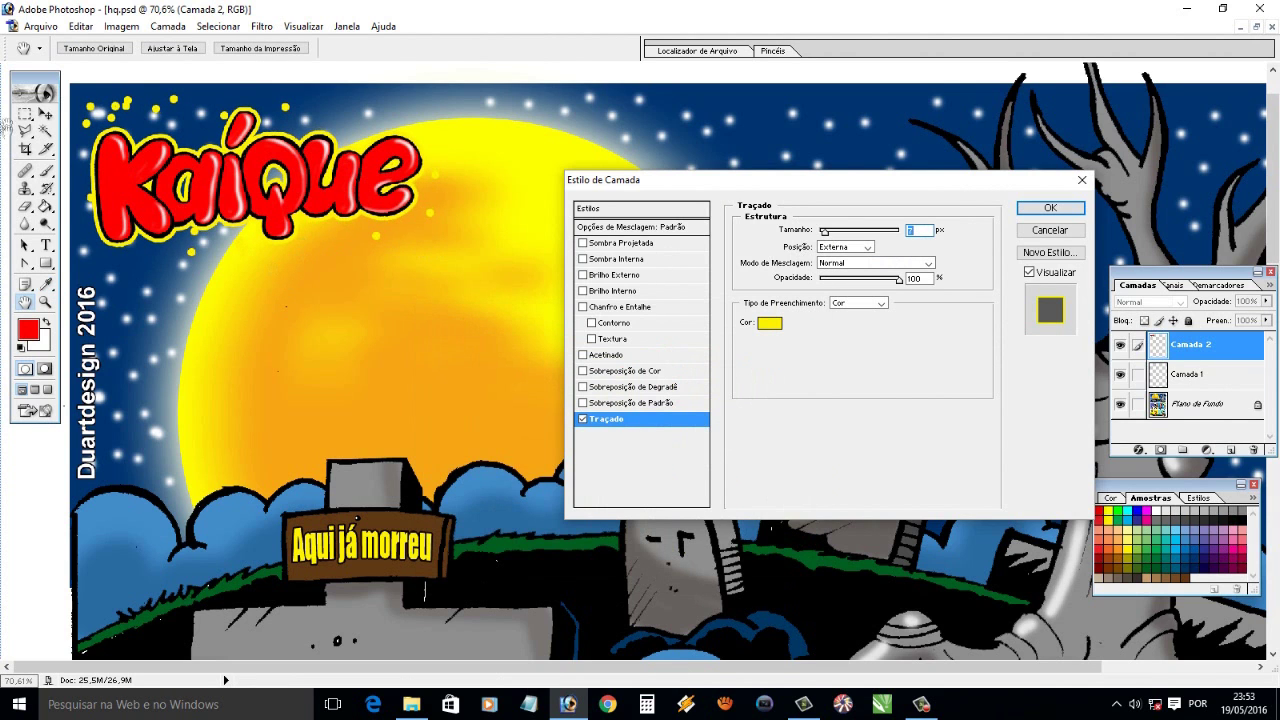
key("Return")
Set the Eraser to a 43 px brush and fit the whole page in view
key("e")
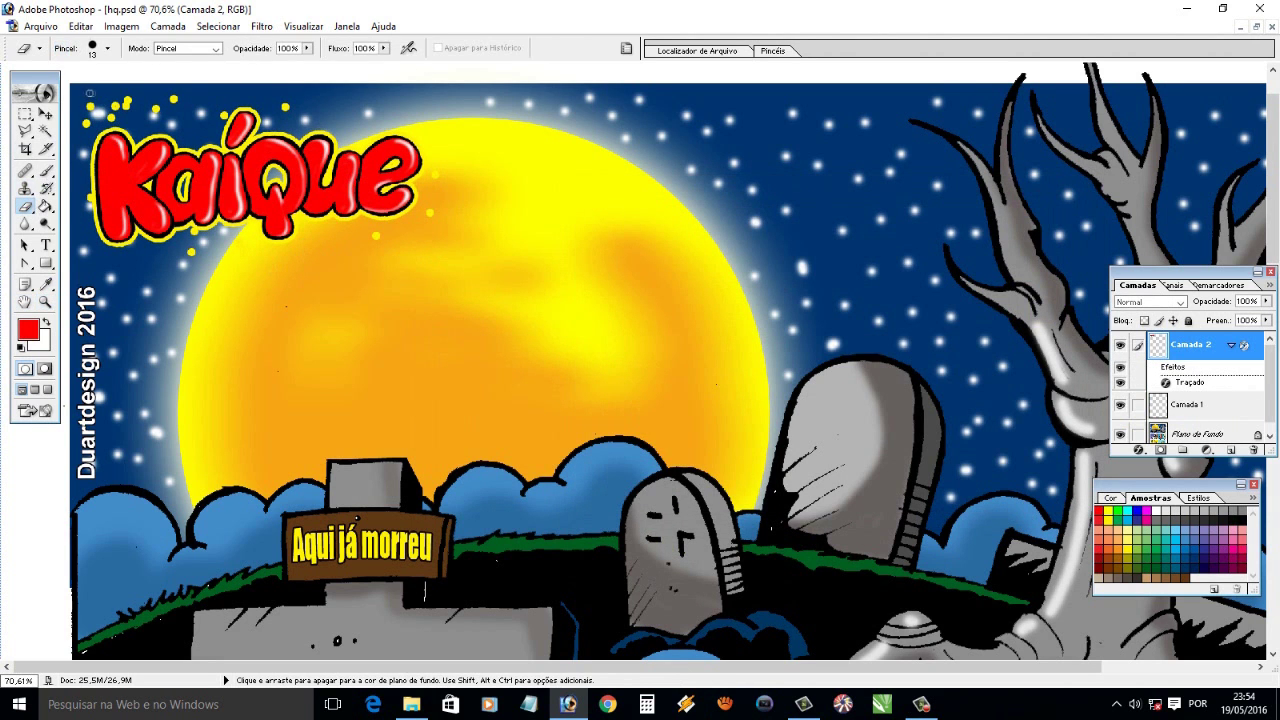
left_click(94, 48)
left_click(33, 94)
left_click(276, 92)
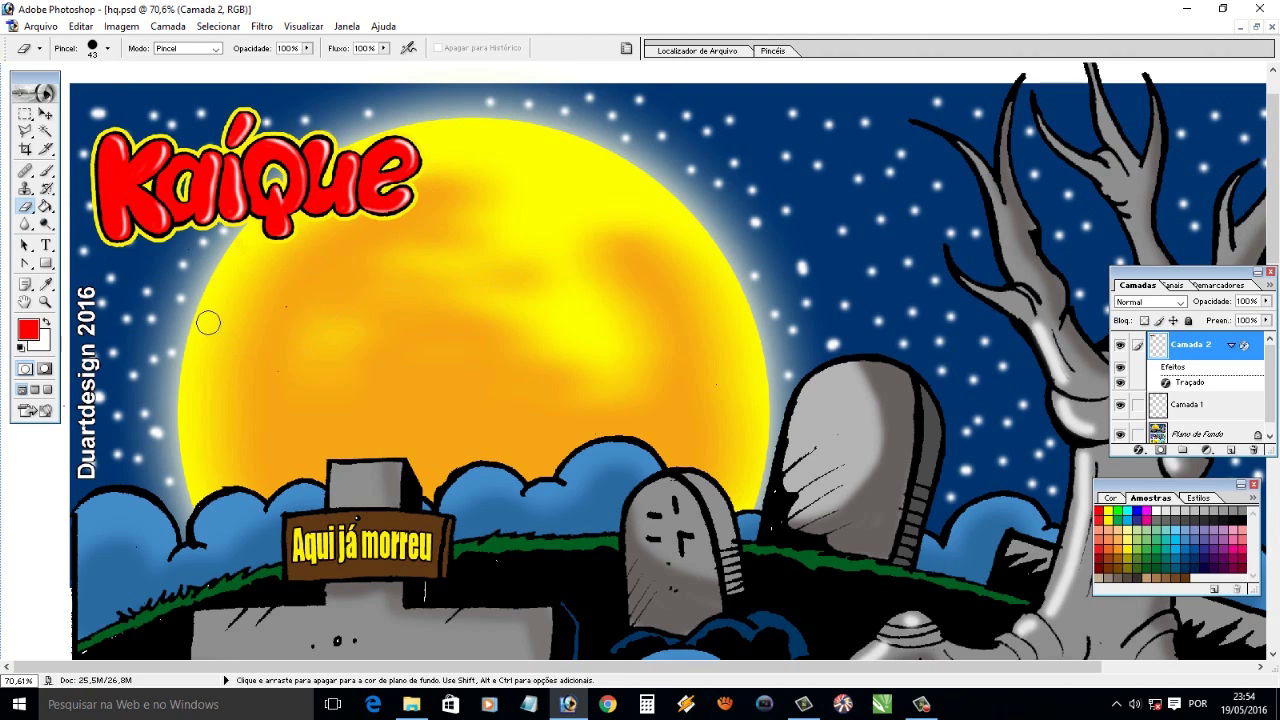
left_click(45, 301)
key("ctrl+0")
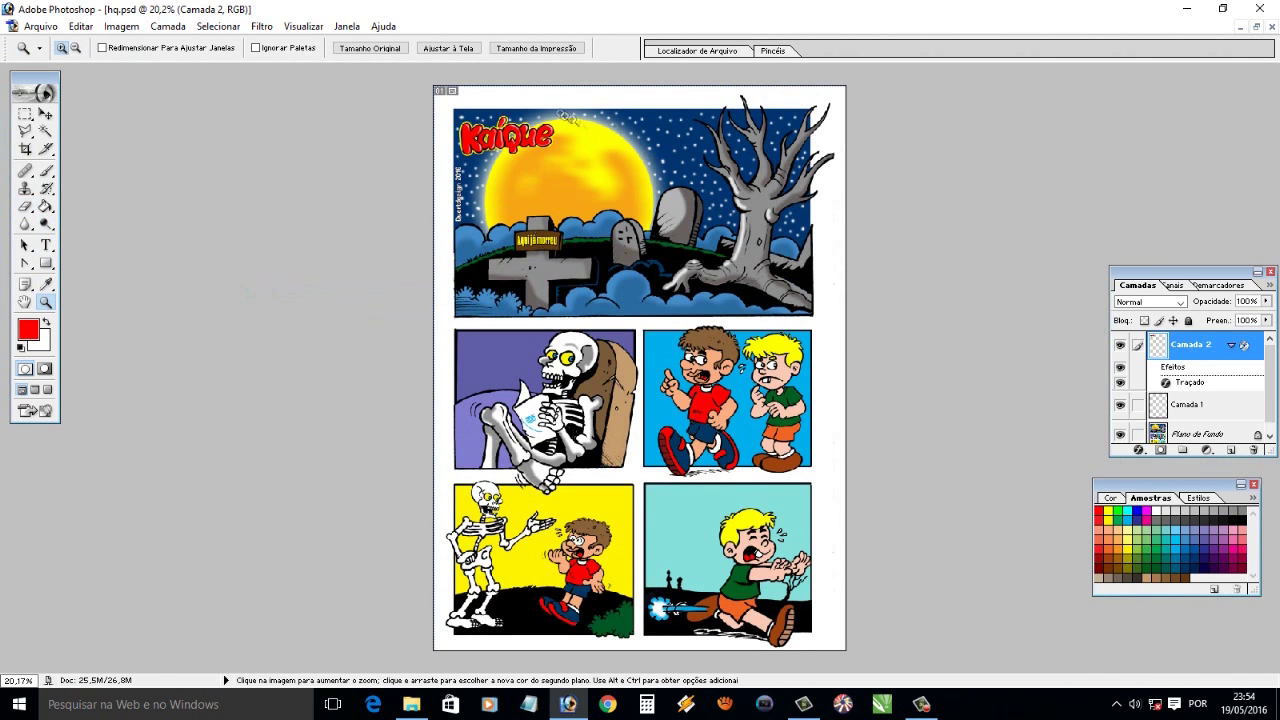
Zoom in on the moon beside the title and set a 5 px brush
left_click_drag(885, 338, 885, 338)
left_click(45, 170)
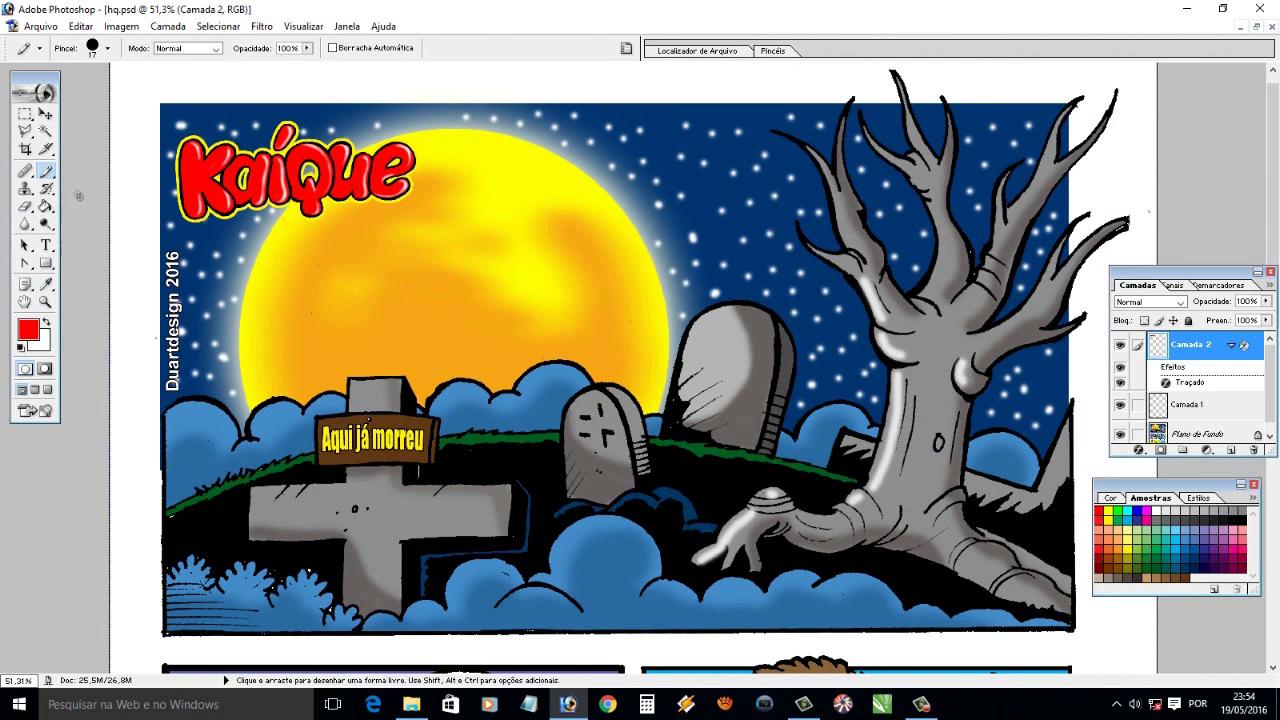
key("i")
key("z")
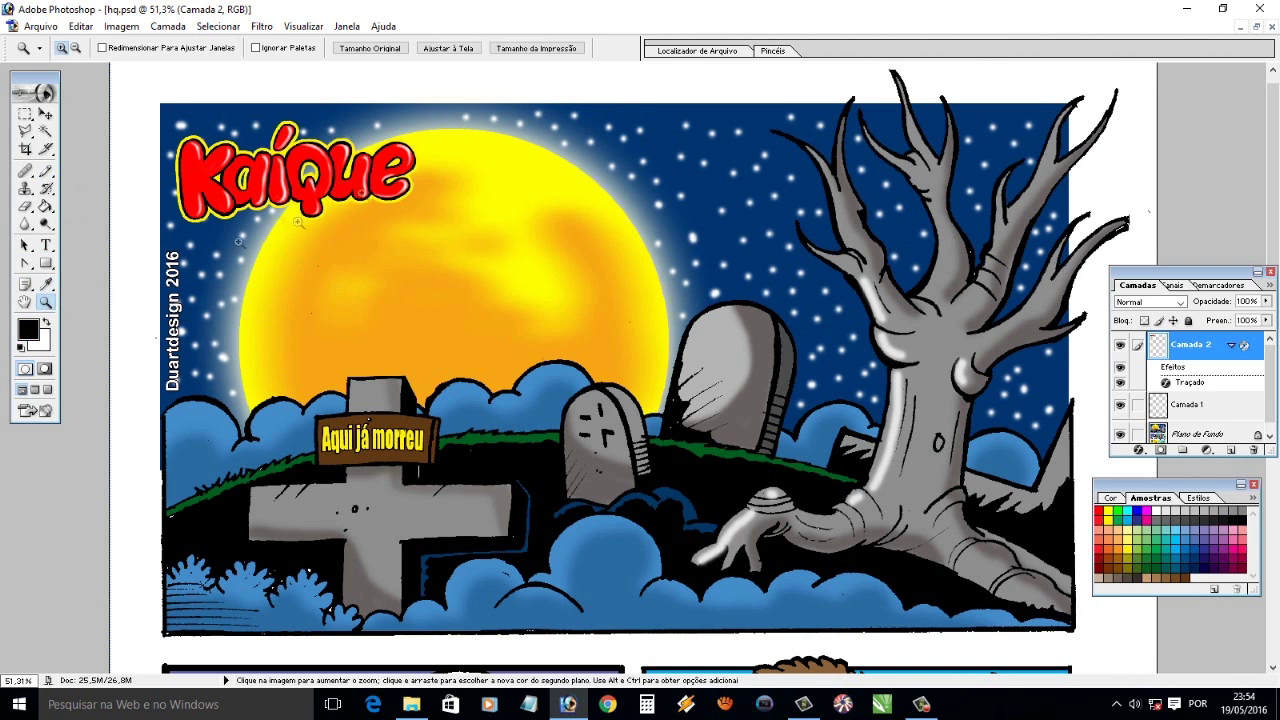
left_click_drag(282, 120, 657, 309)
key("b")
left_click(100, 50)
left_click_drag(31, 89, 22, 91)
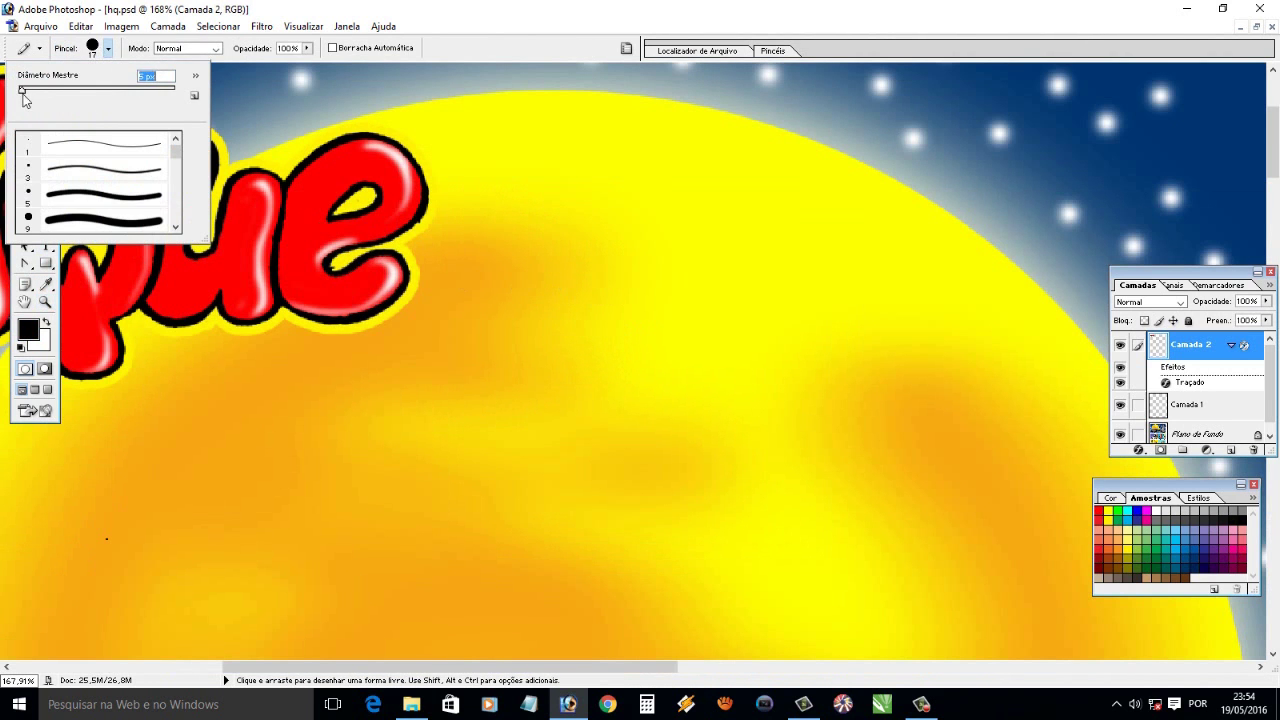
key("Return")
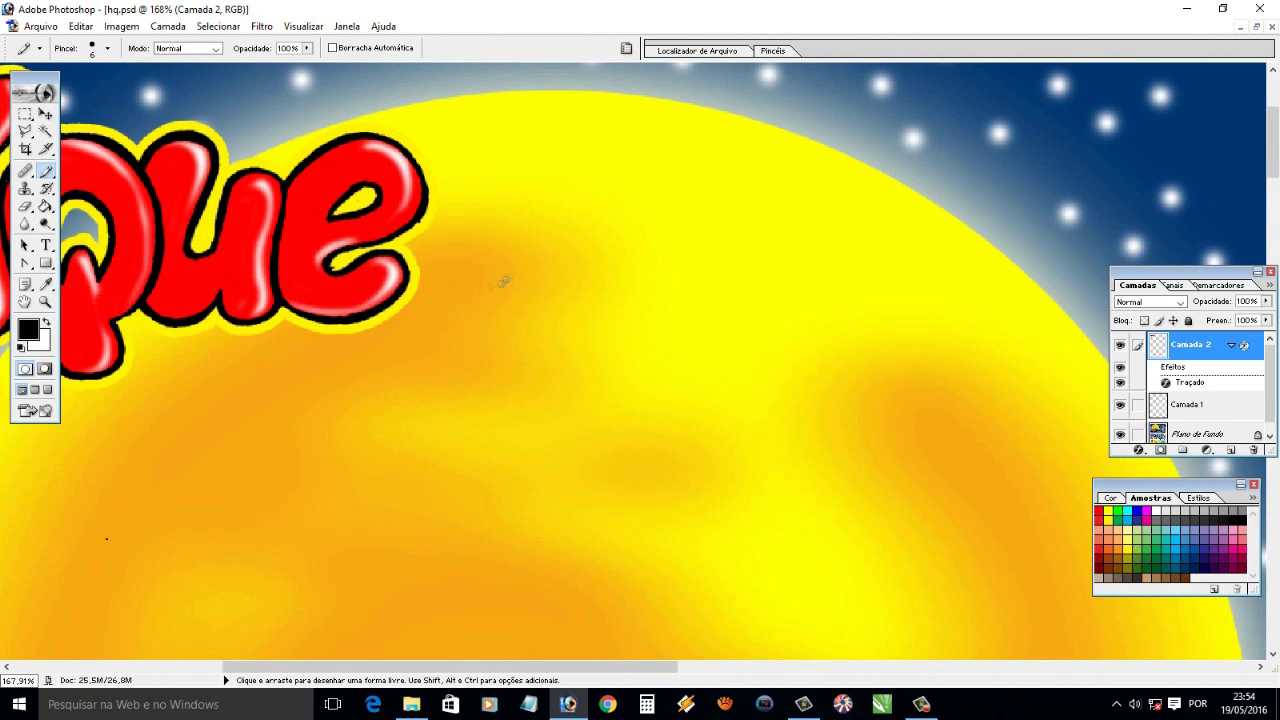
Hand-write 'em:' after Kaique, zoom out to the page, and add a new layer
mouse_move(446, 323)
left_mouse_down()
mouse_move(498, 336)
mouse_move(545, 314)
mouse_move(568, 344)
left_mouse_up()
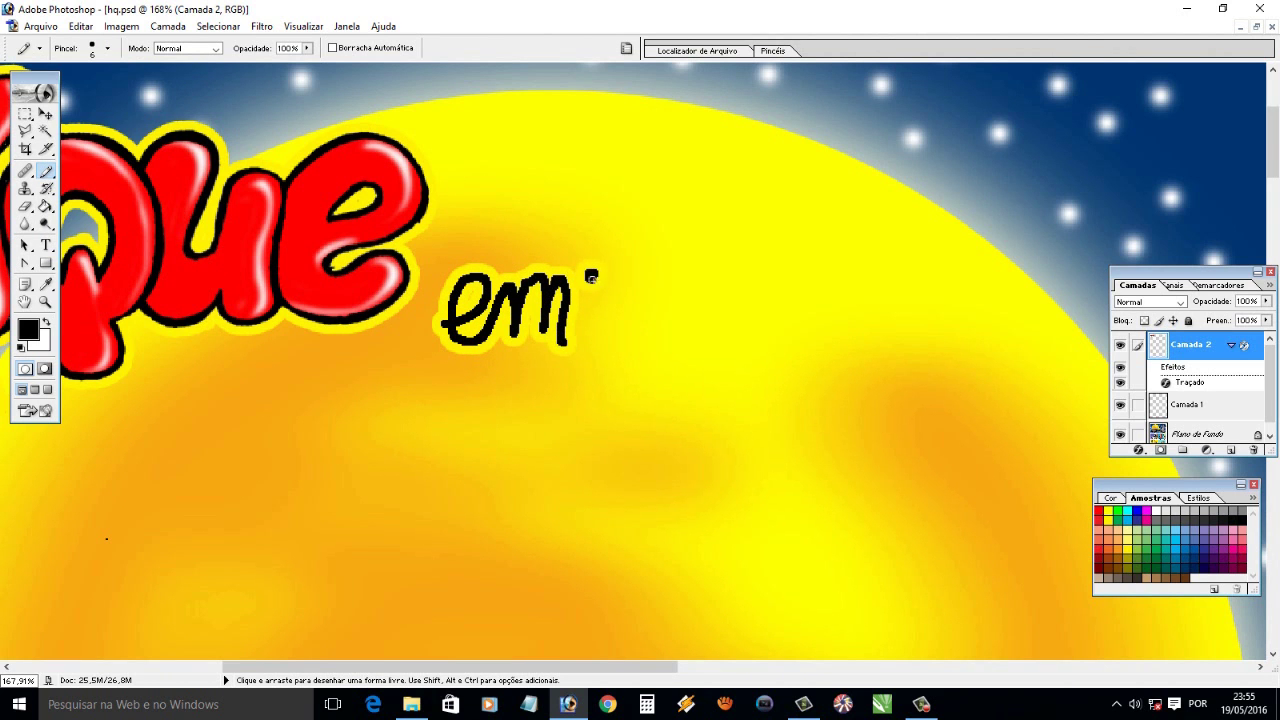
key("ctrl+minus")
key("ctrl+minus")
key("ctrl+minus")
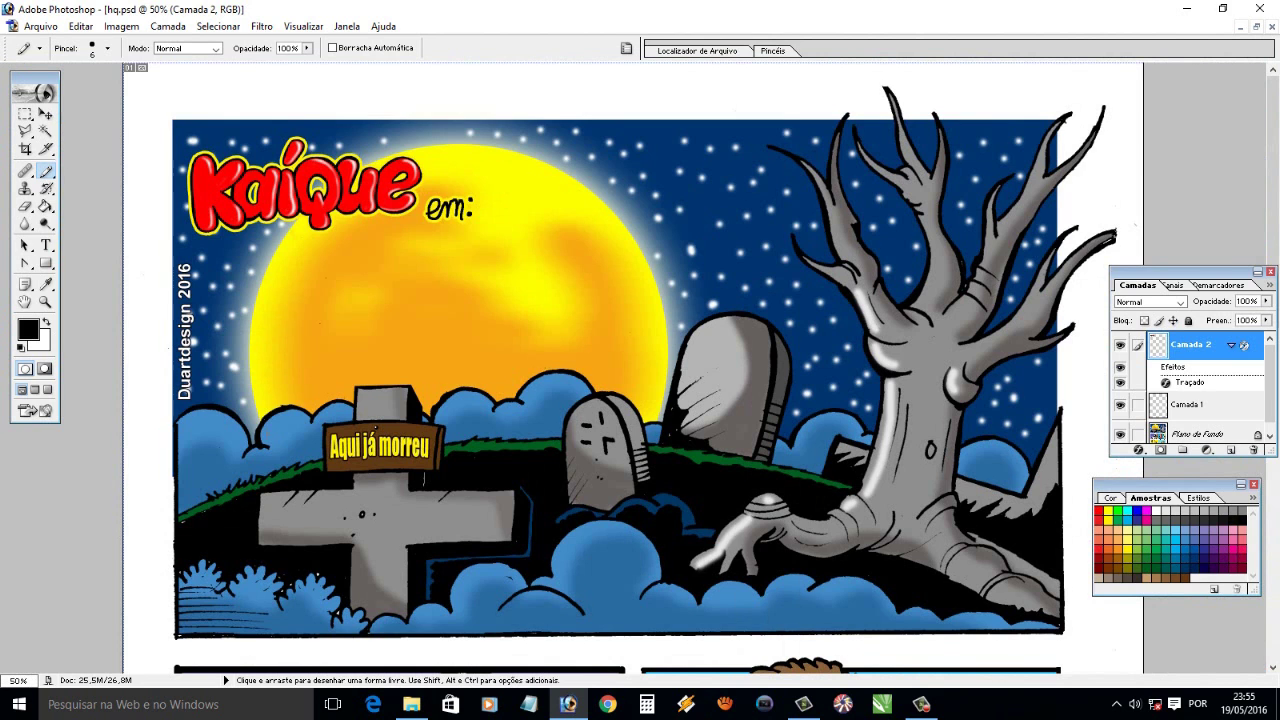
key("ctrl+minus")
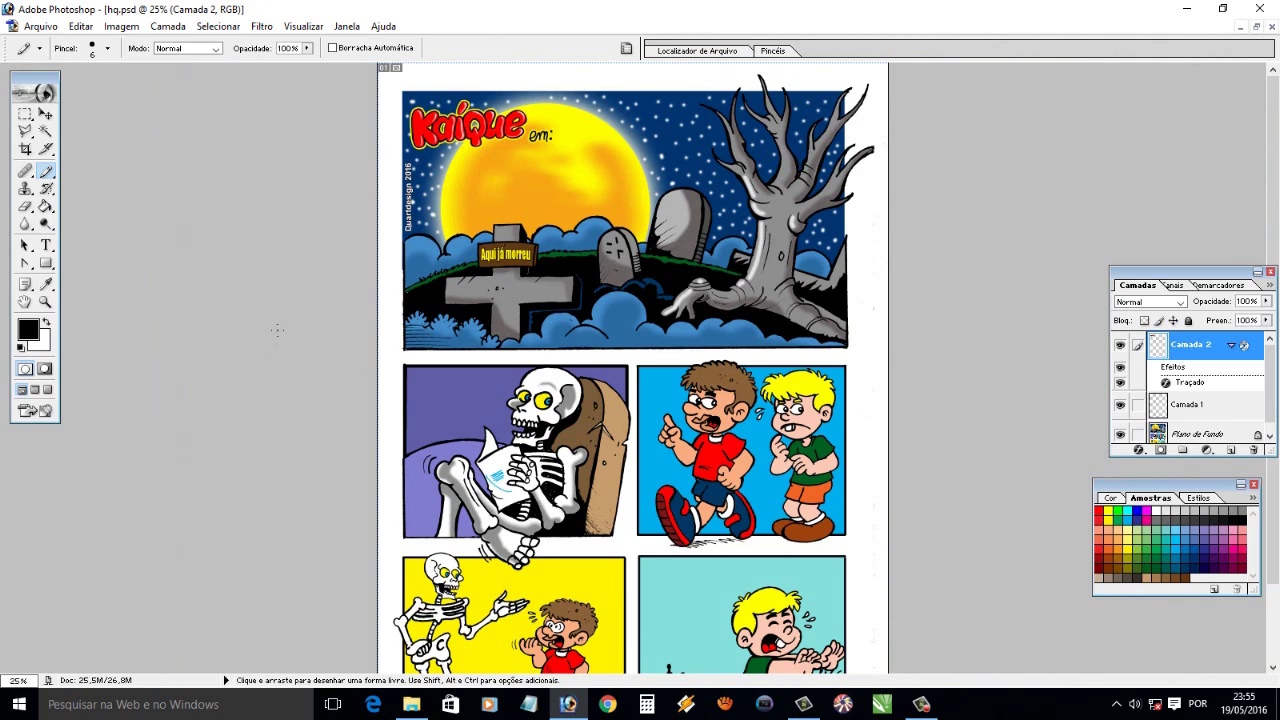
left_click(45, 302)
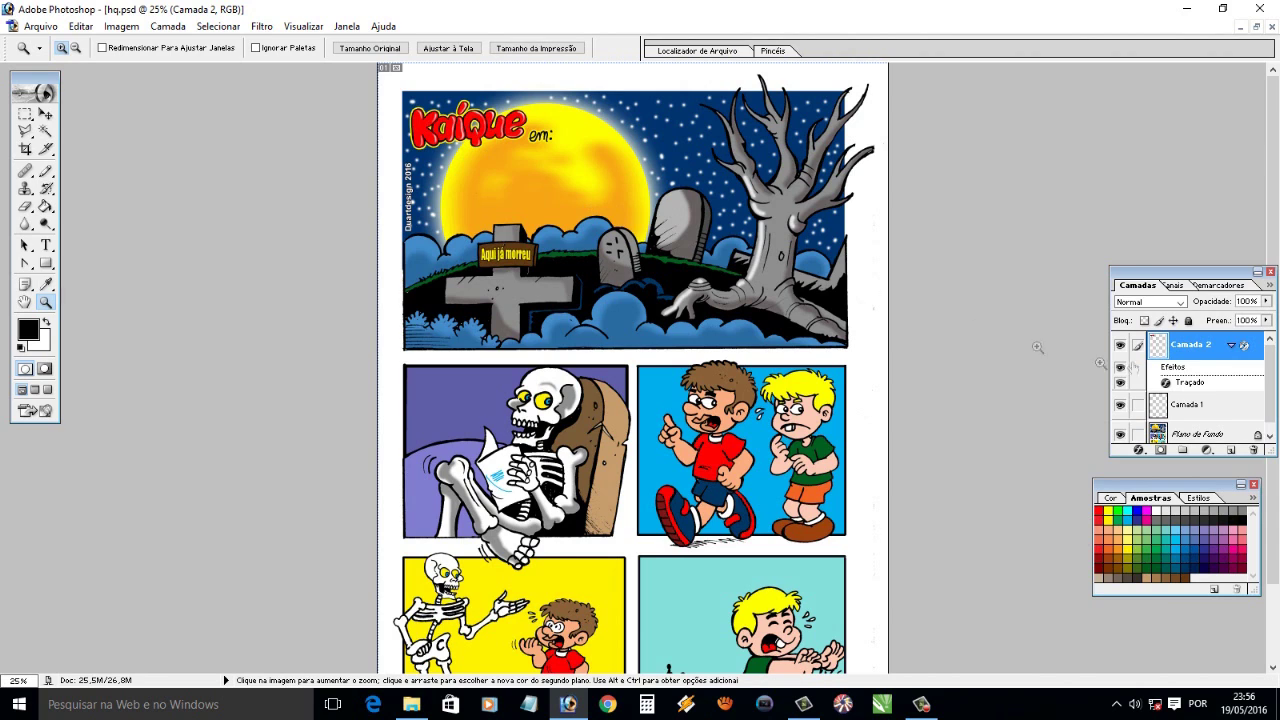
left_click(1231, 450)
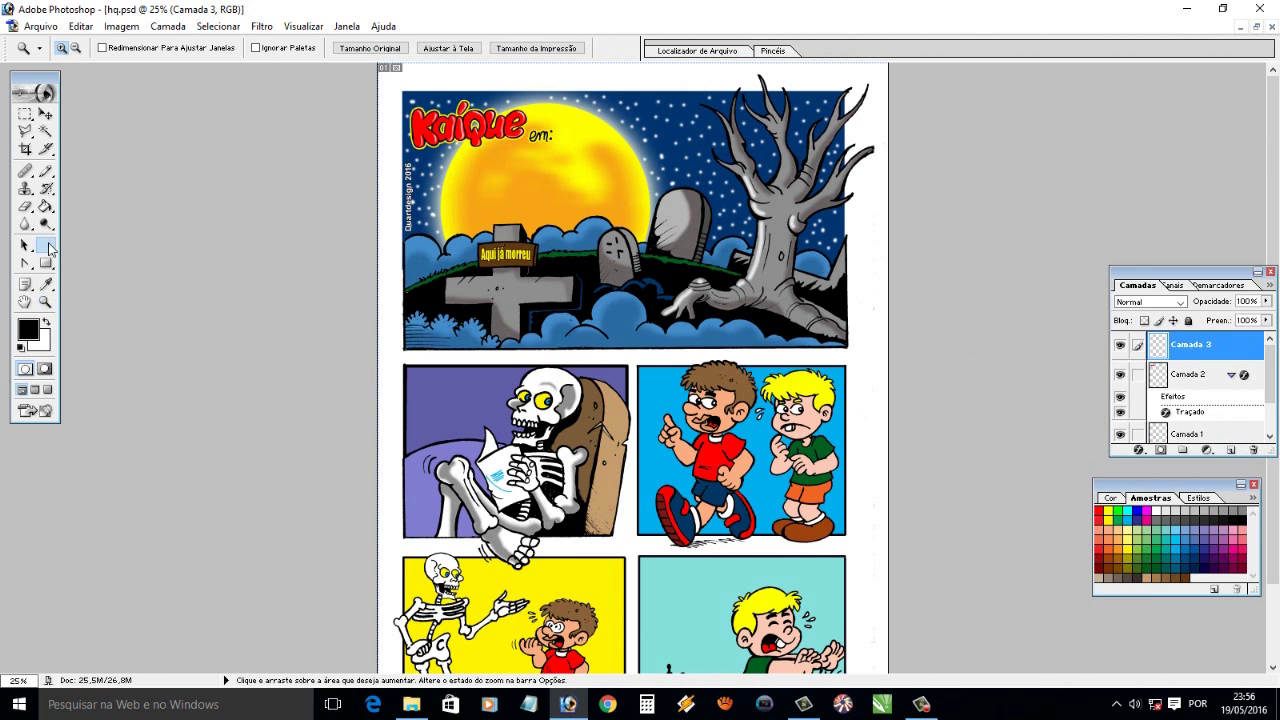
Place Impact title text on the moon, then move and scale it up
left_click(46, 245)
left_click(171, 48)
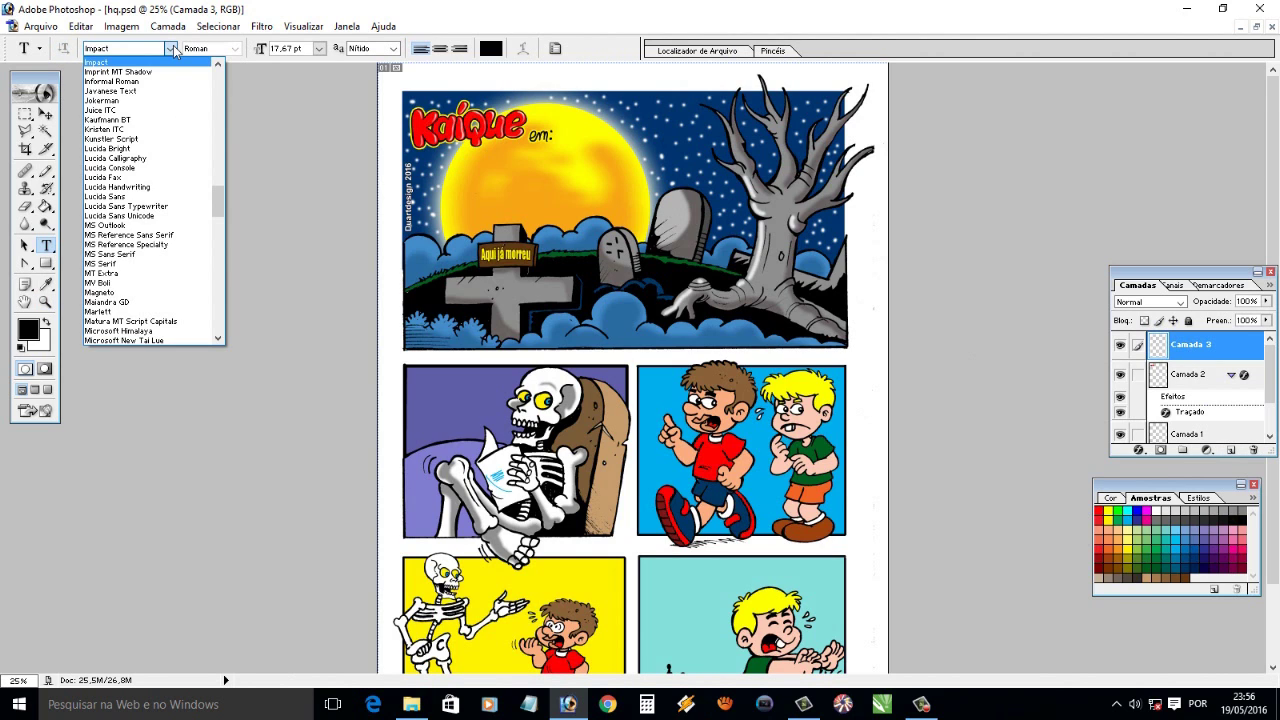
left_click(572, 178)
type("MEU AMIGÃO")
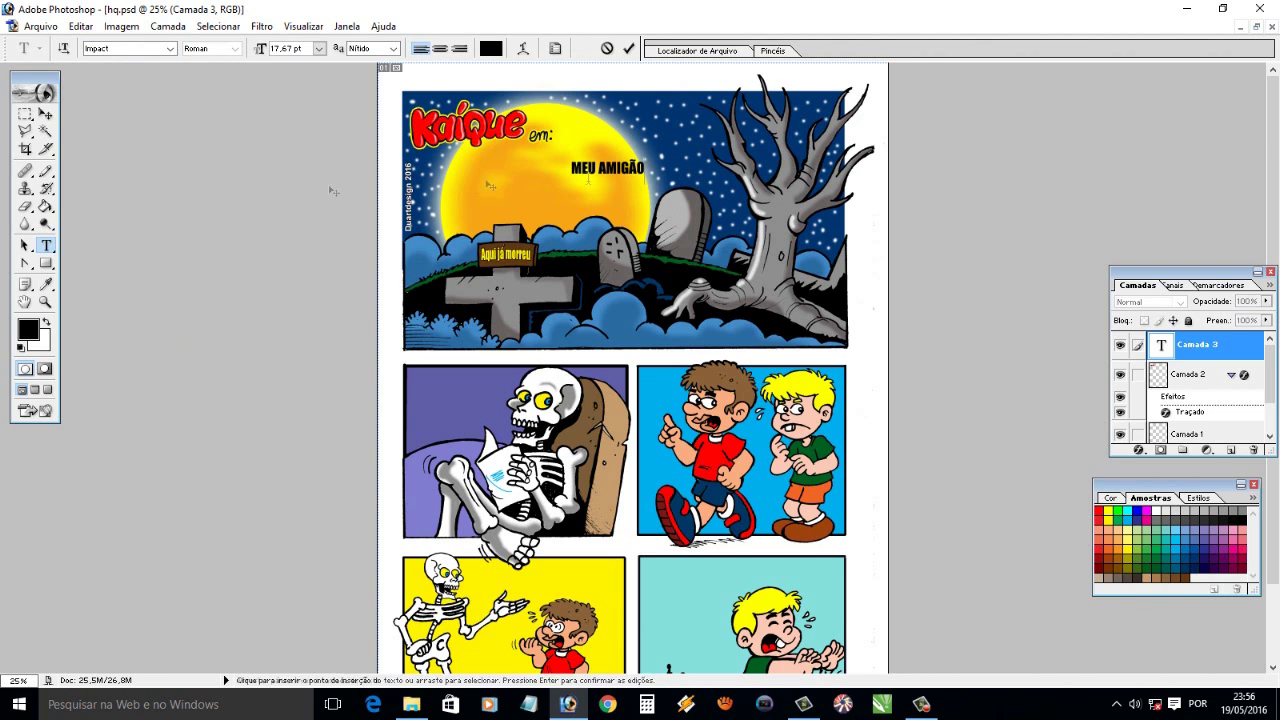
left_click(45, 114)
mouse_move(617, 176)
left_mouse_down()
mouse_move(552, 168)
mouse_move(636, 223)
left_mouse_up()
left_click(80, 26)
left_click(371, 338)
key("Return")
key("w")
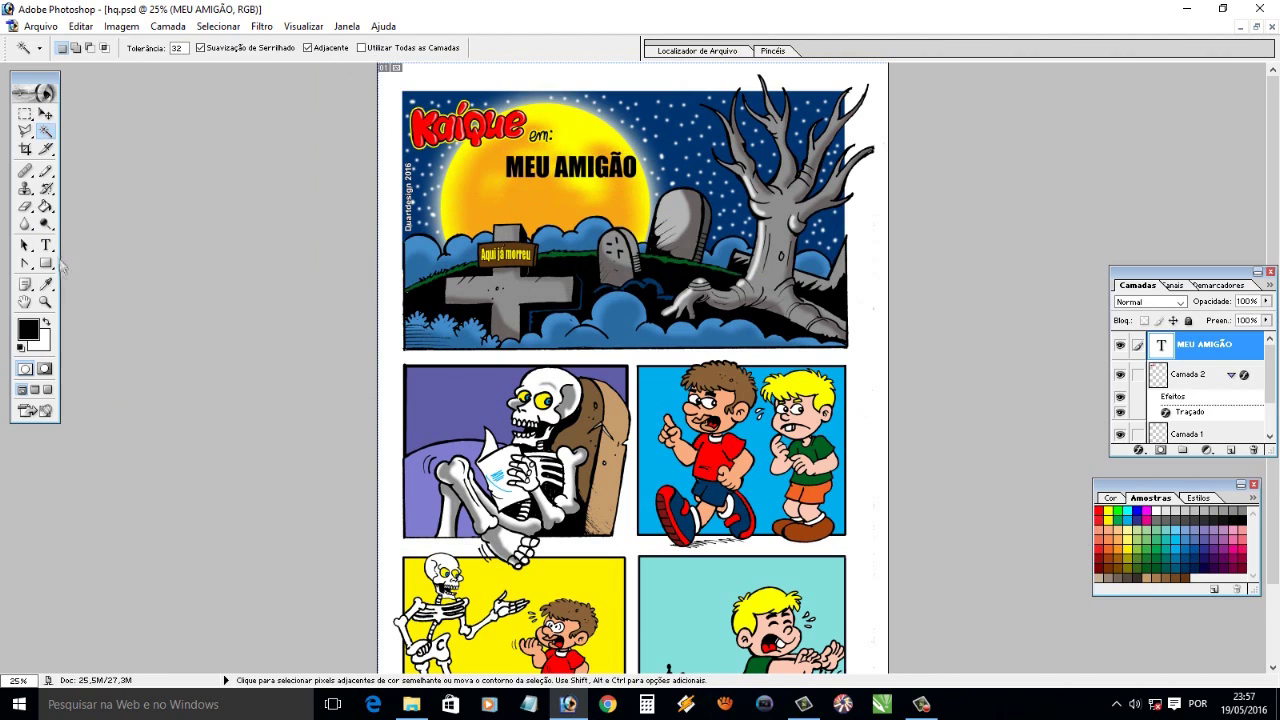
Replace the title's first word with 'Meu' and shift it left
left_click(45, 245)
left_click_drag(503, 168, 640, 168)
type("Meu")
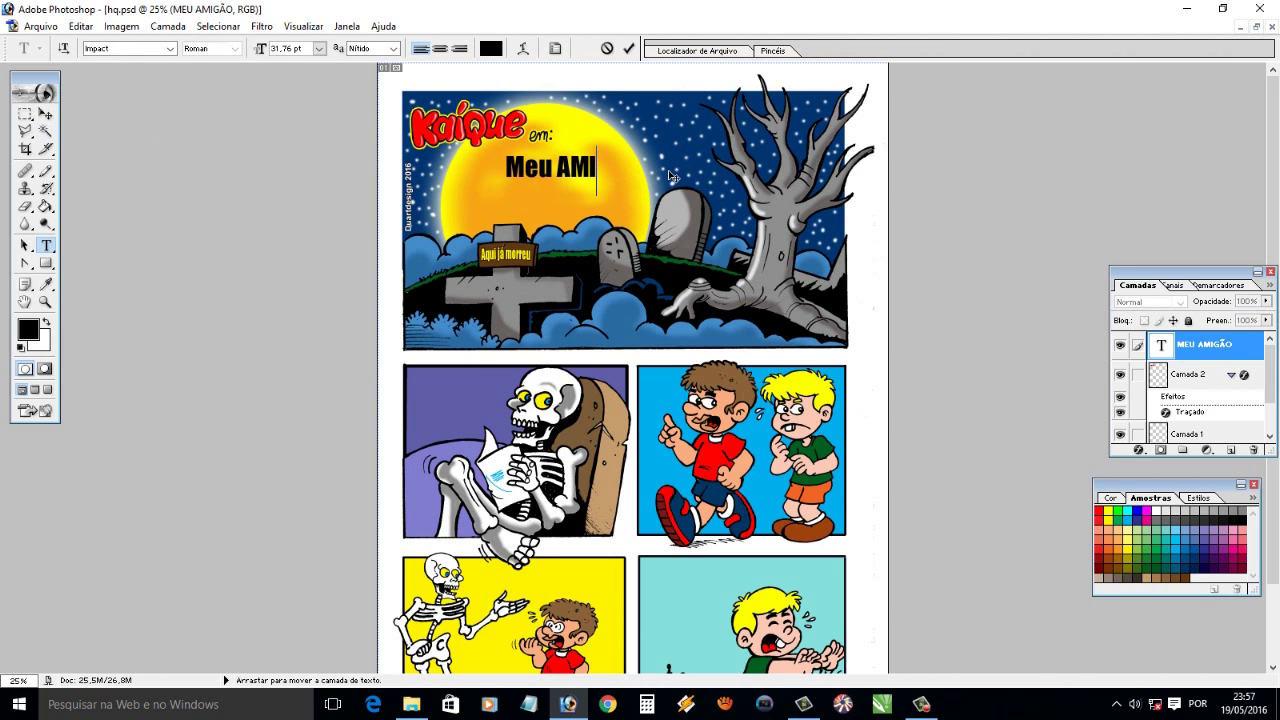
left_click(45, 114)
left_click_drag(598, 176, 568, 176)
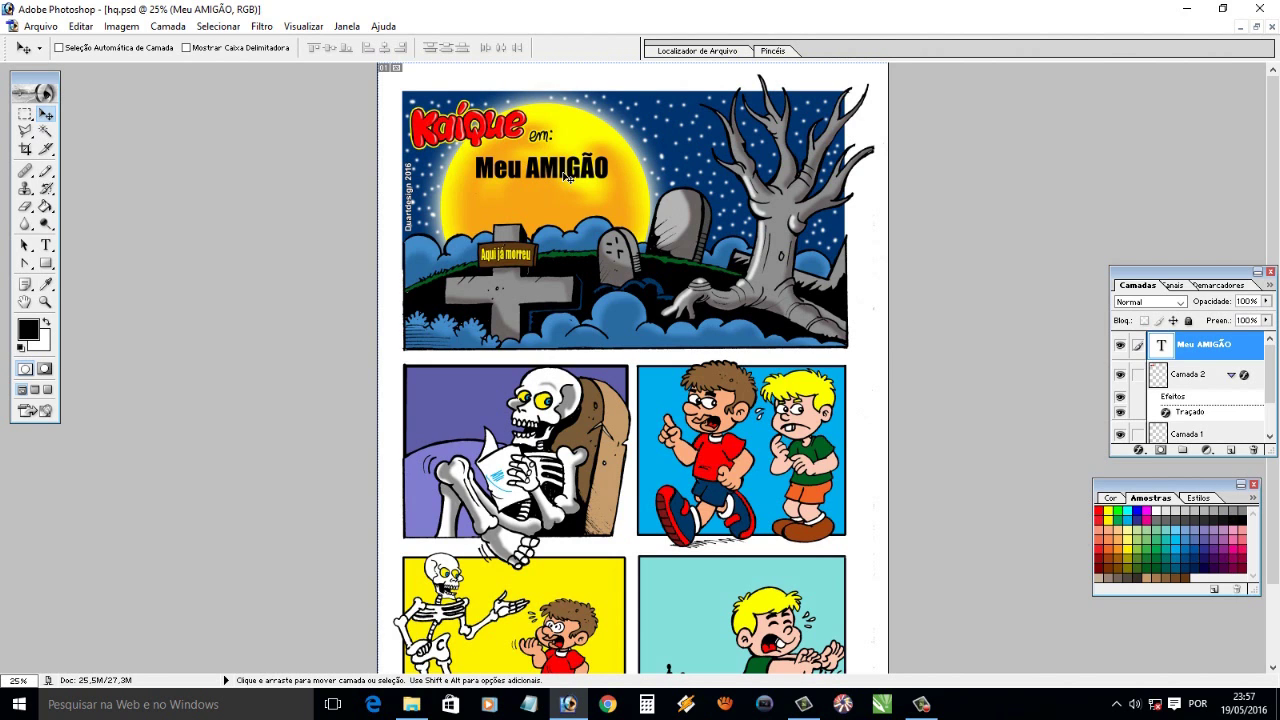
Retype the title text as the single line 'Um vizinho muito'
key("t")
left_click(565, 177)
key("ctrl+a")
type("U")
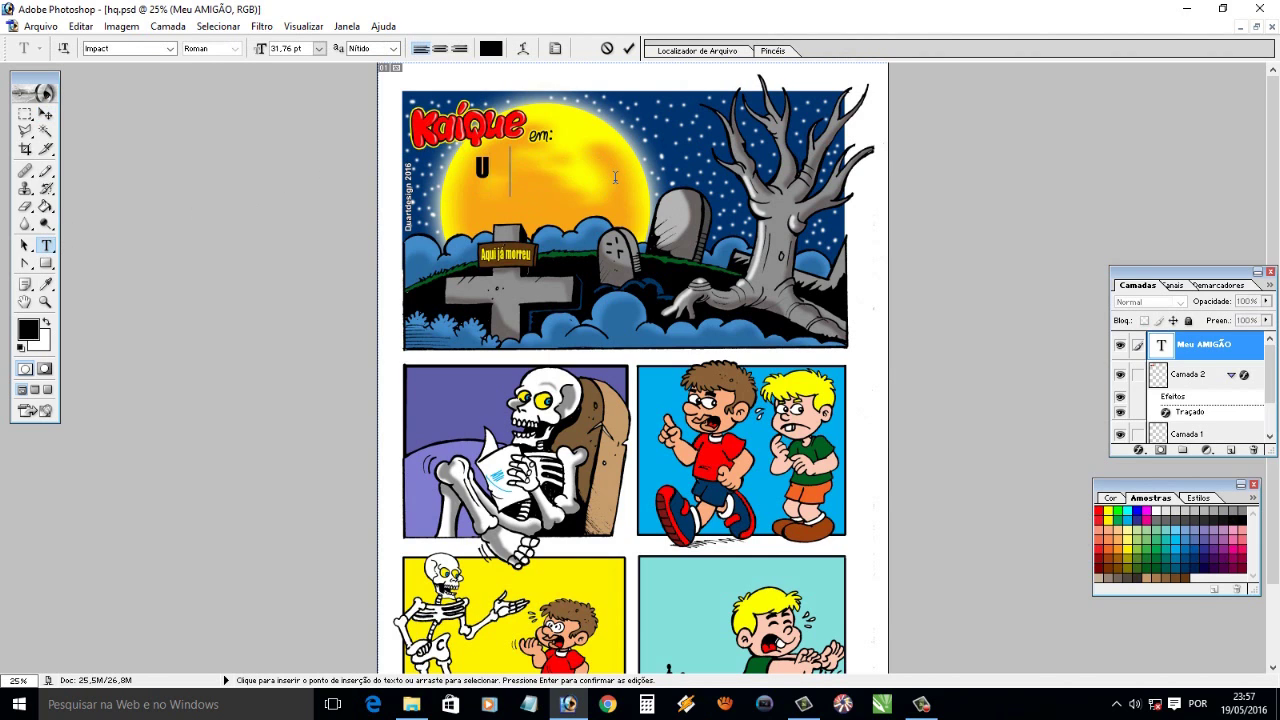
type("m vizinho muito")
key("Return")
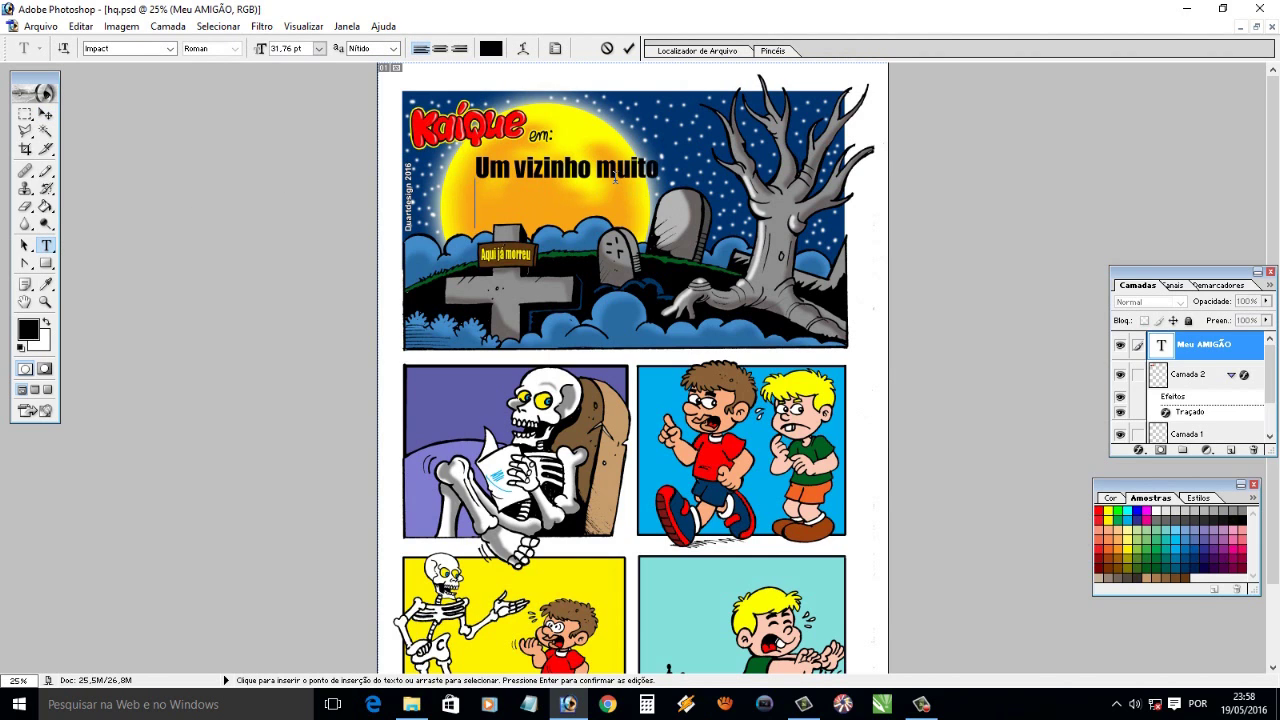
type("ESTRANHO")
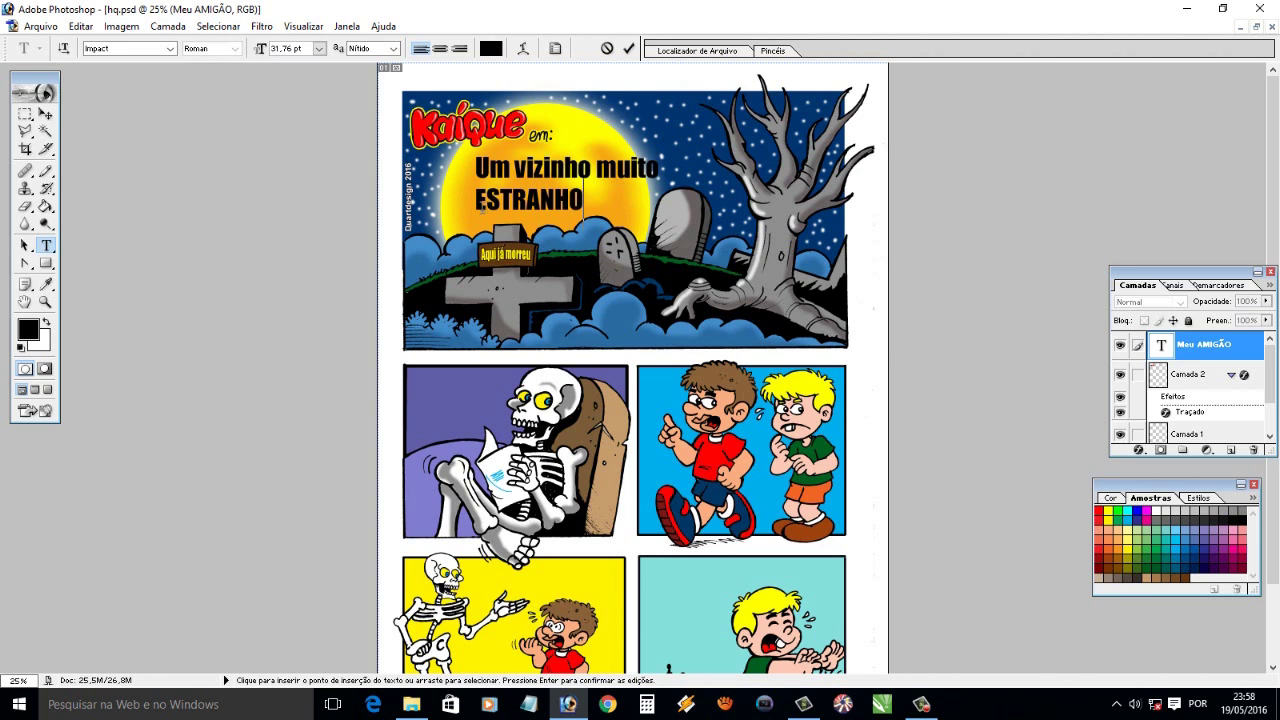
key("BackSpace")
key("BackSpace")
key("BackSpace")
Start the second title line, ESTRANHO?!, on its own layer below the first
left_click(1231, 449)
left_click(490, 197)
type("ESTRANHO")
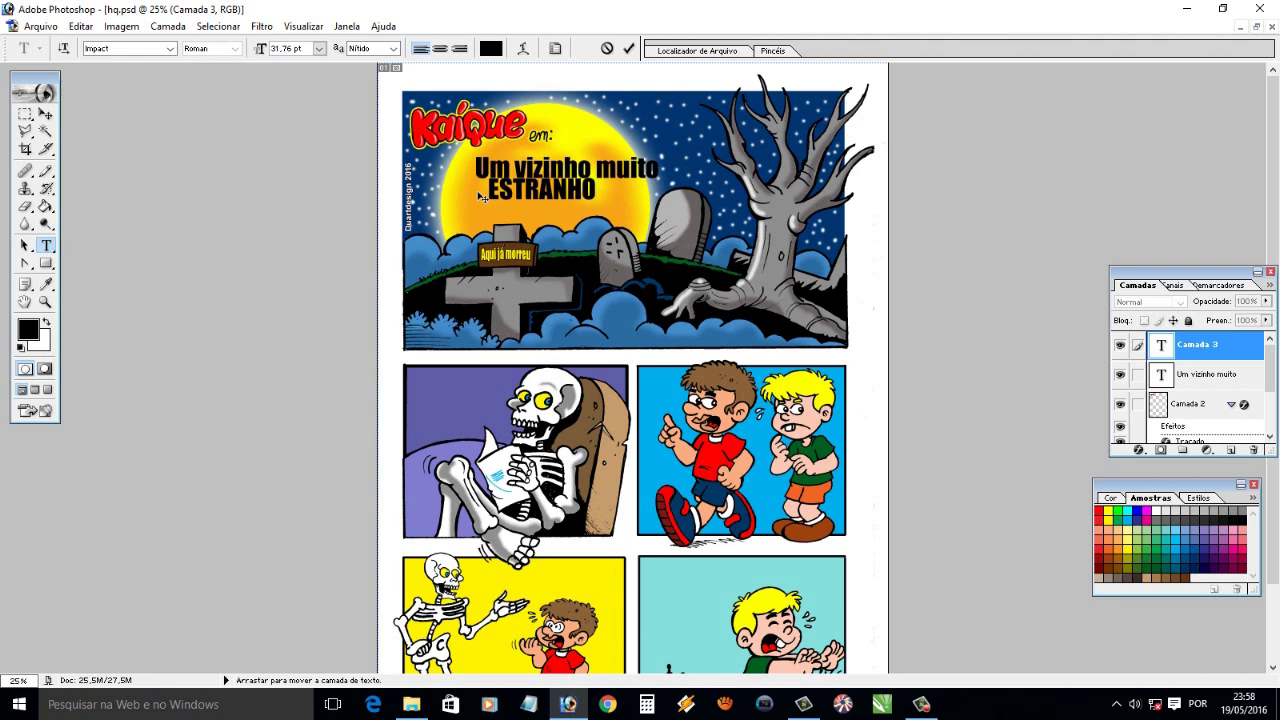
left_click(80, 26)
mouse_move(123, 336)
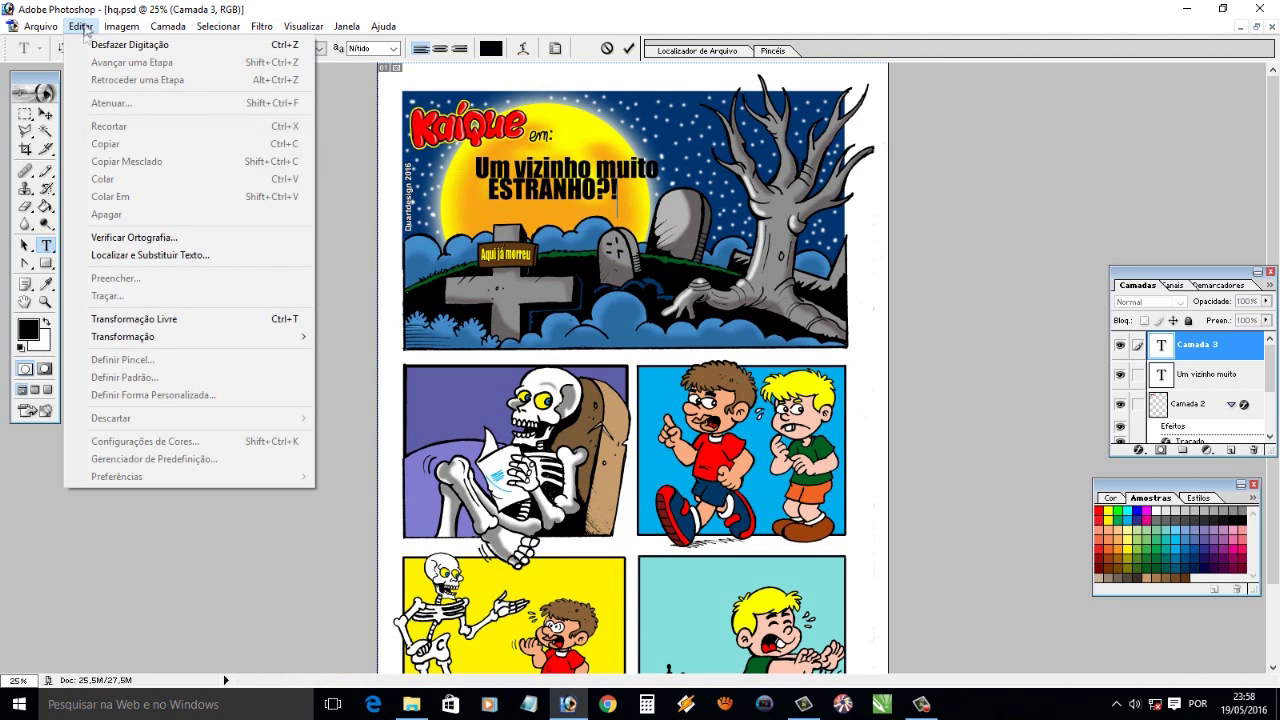
Scale ESTRANHO?! to about 133% and move it slightly left and down
left_click(385, 437)
left_click_drag(618, 200, 656, 206)
left_click_drag(573, 200, 566, 205)
key("w")
left_click(594, 271)
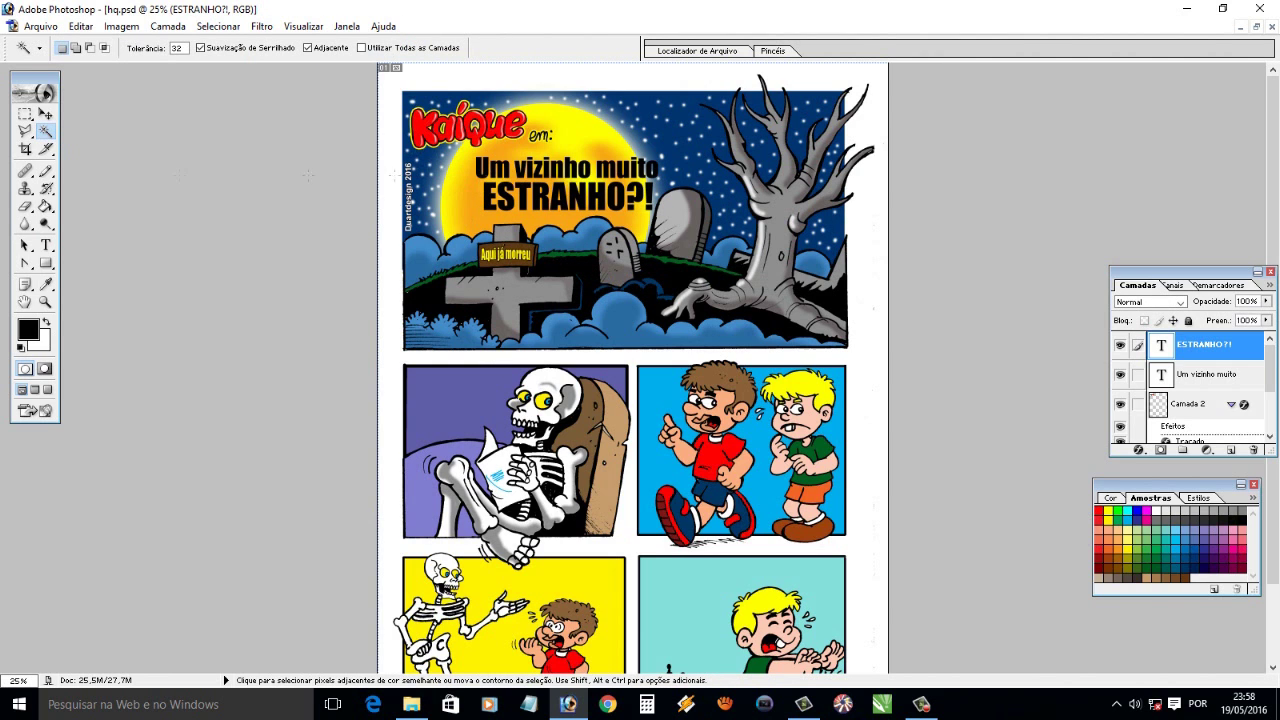
Move the 'Um vizinho muito' and ESTRANHO?! lines left over the moon
left_click(45, 114)
right_click(572, 165)
left_click(605, 172)
mouse_move(582, 171)
left_mouse_down()
mouse_move(557, 168)
mouse_move(520, 195)
left_mouse_up()
right_click(538, 192)
left_click(595, 203)
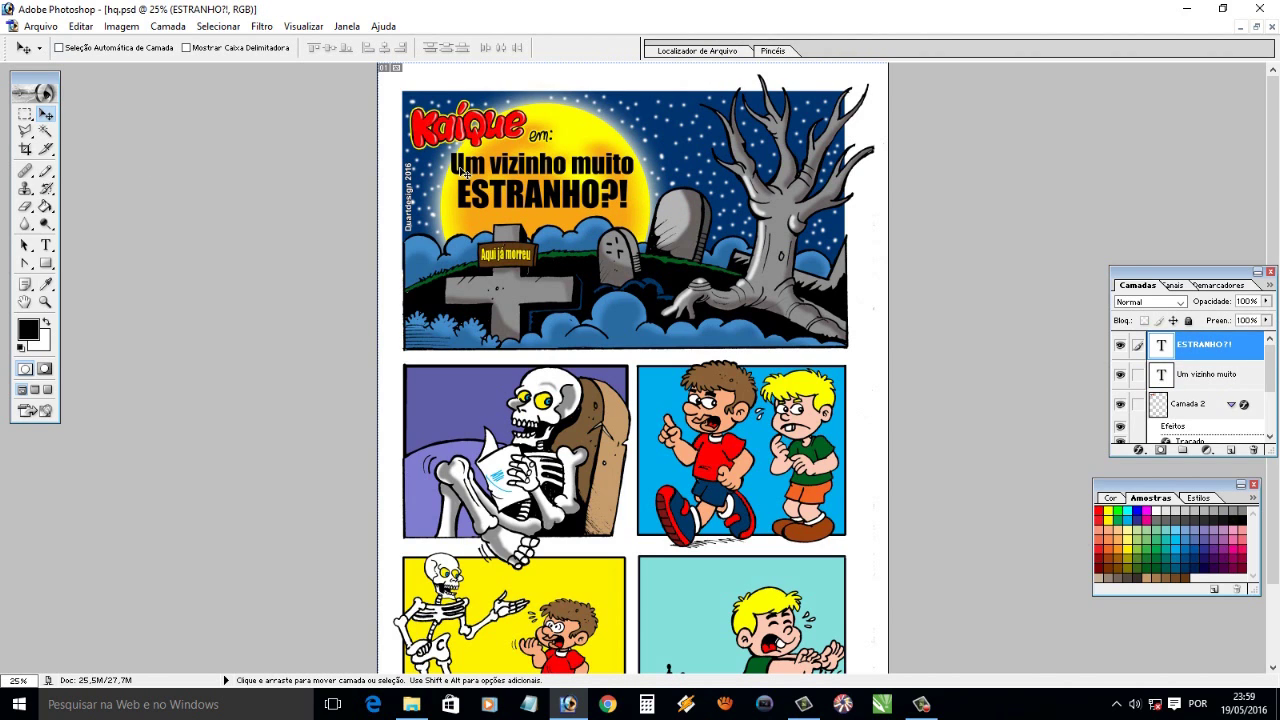
right_click(518, 175)
left_click(555, 176)
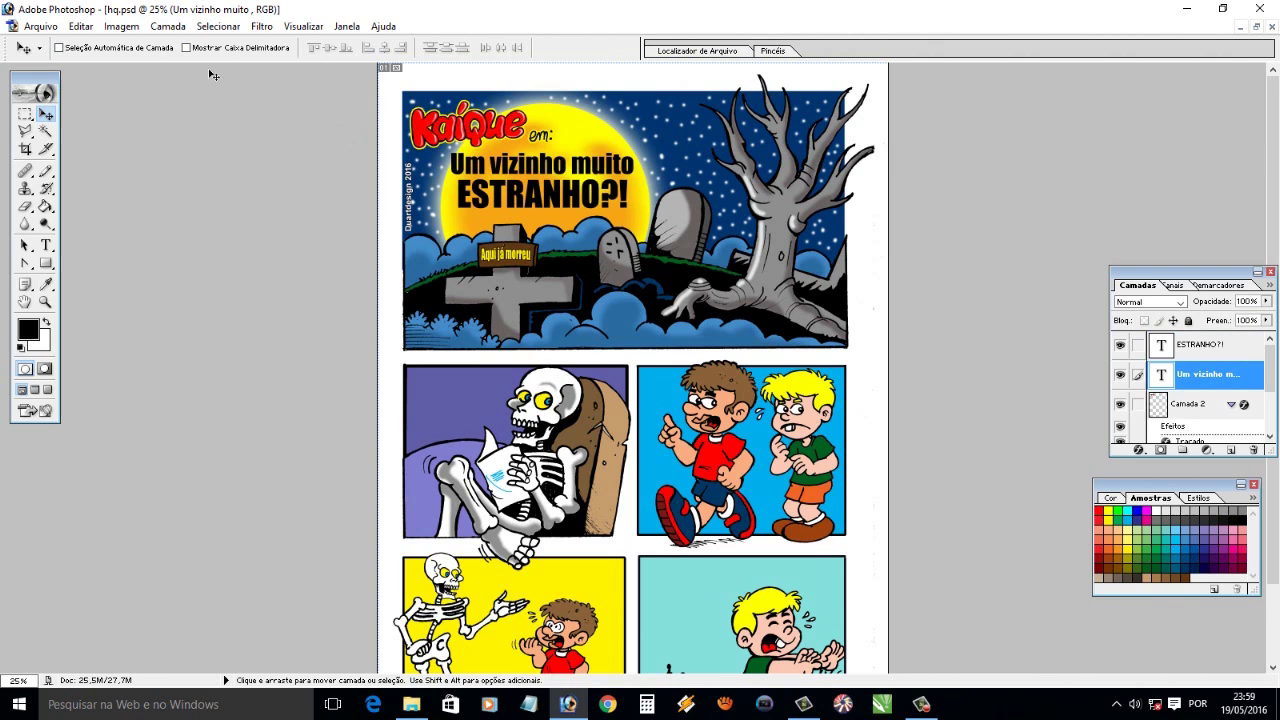
Shrink 'Um vizinho muito' slightly, shift it left, and add a new empty layer
left_click(80, 26)
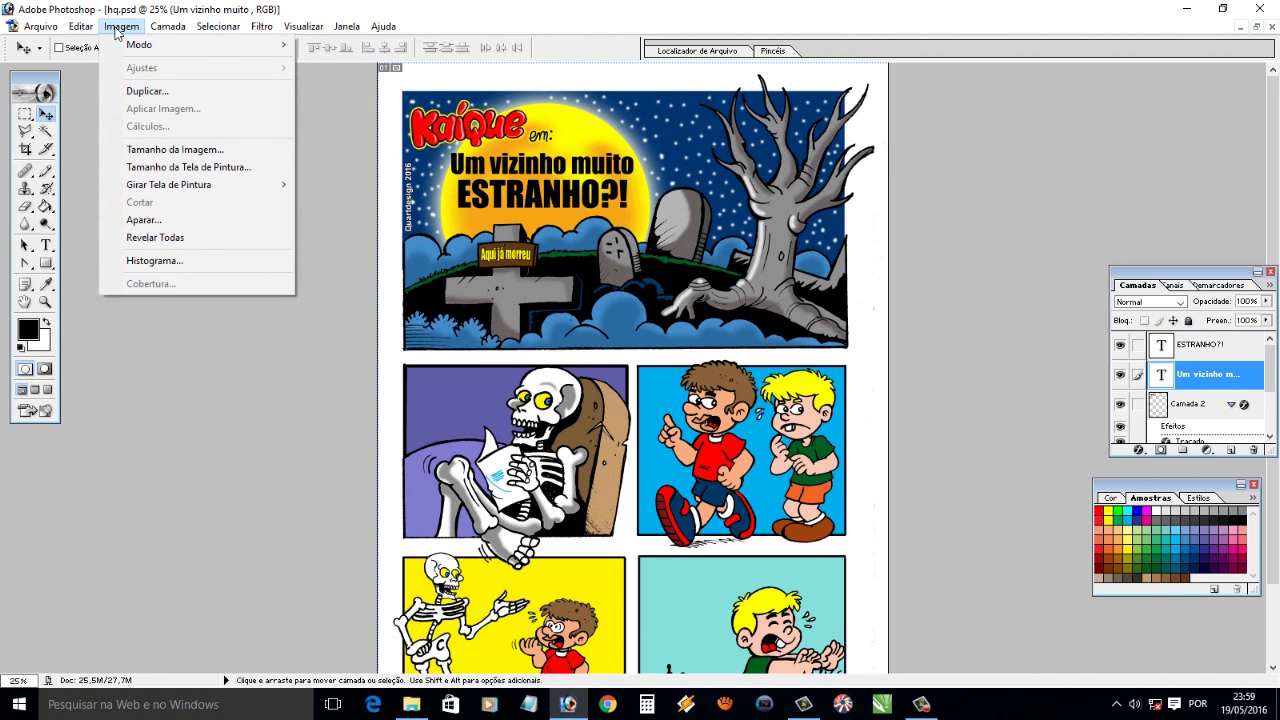
left_click(360, 357)
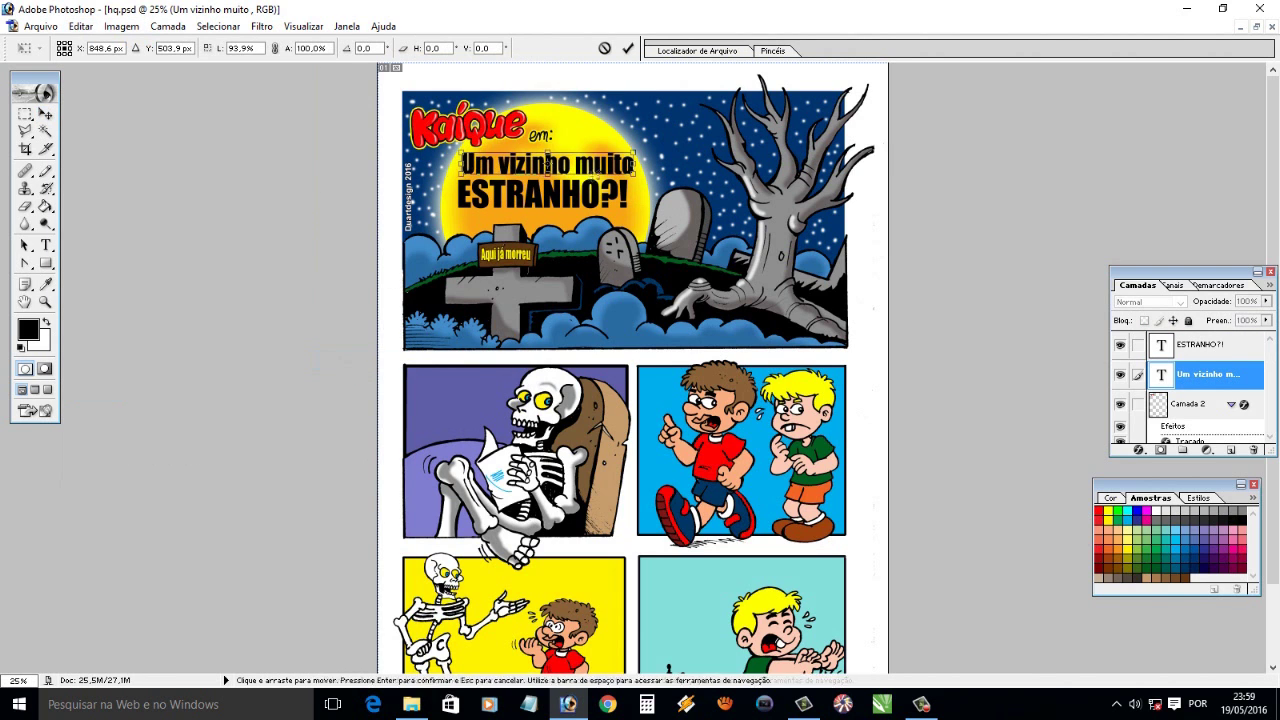
left_click_drag(634, 163, 630, 163)
left_click_drag(540, 170, 536, 170)
left_click(45, 130)
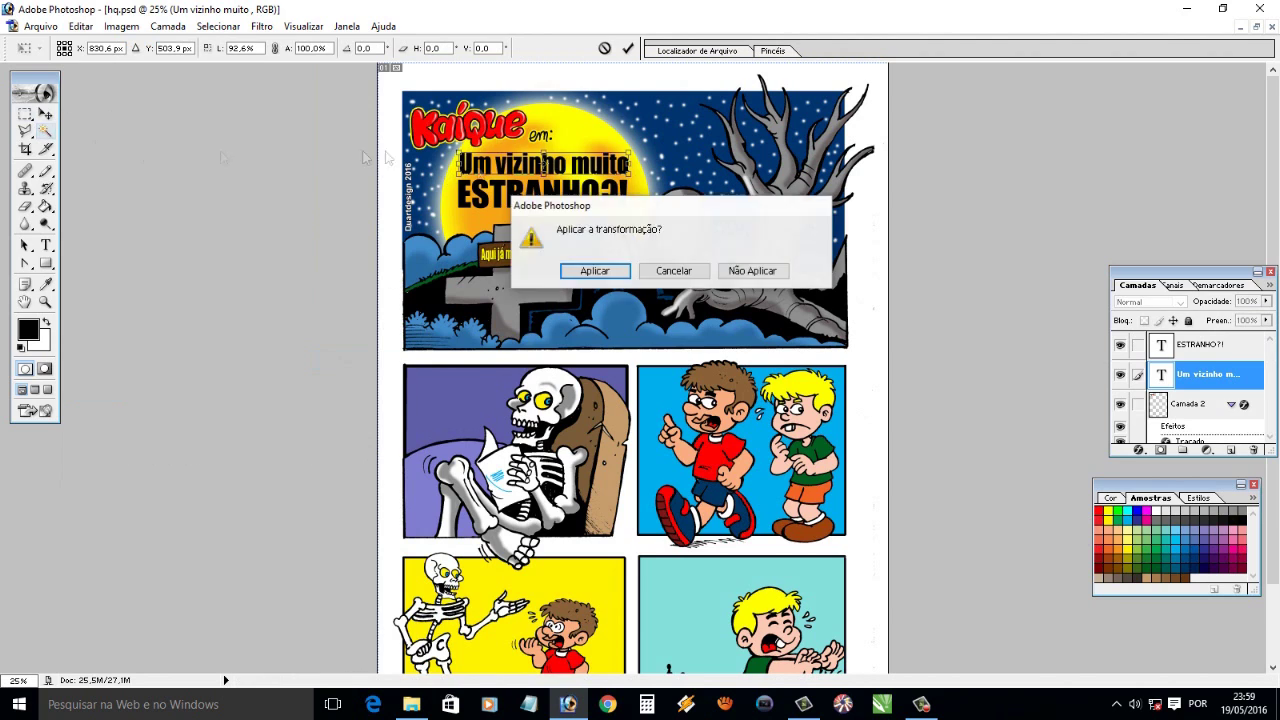
left_click(595, 270)
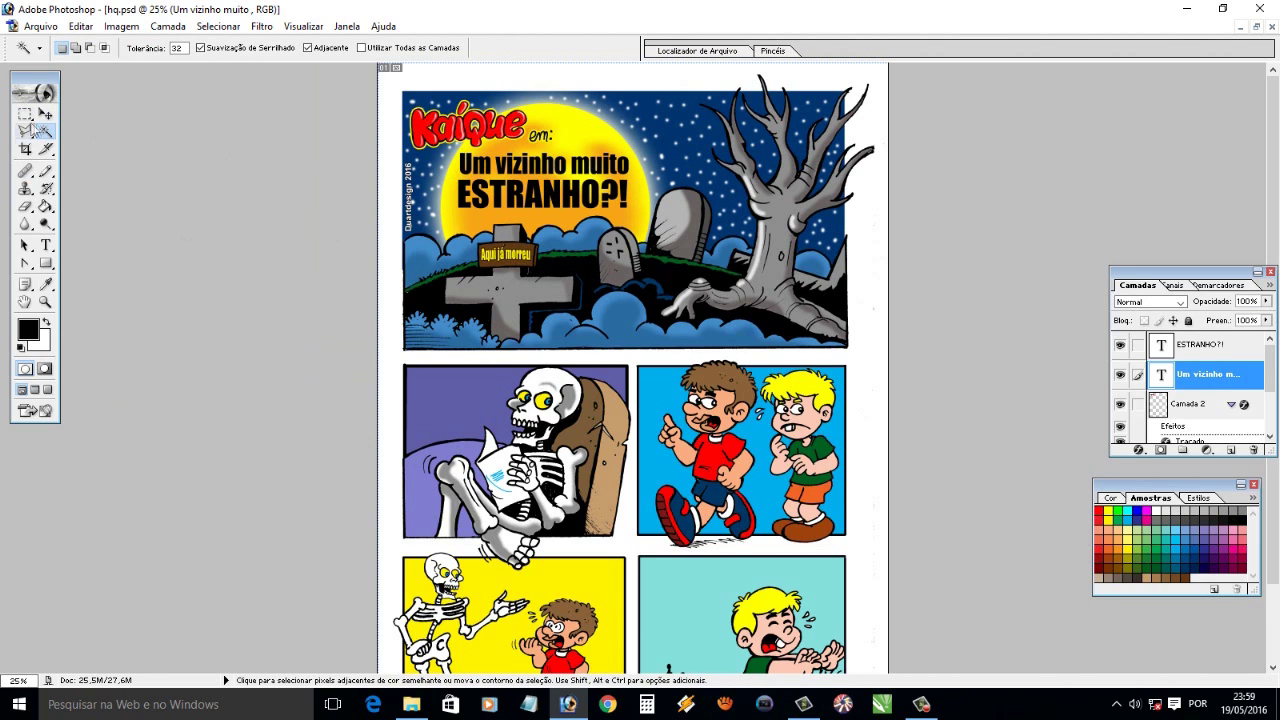
left_click(1232, 450)
Draw an oval selection for the balloon and fill it with white
left_click_drag(25, 116, 70, 131)
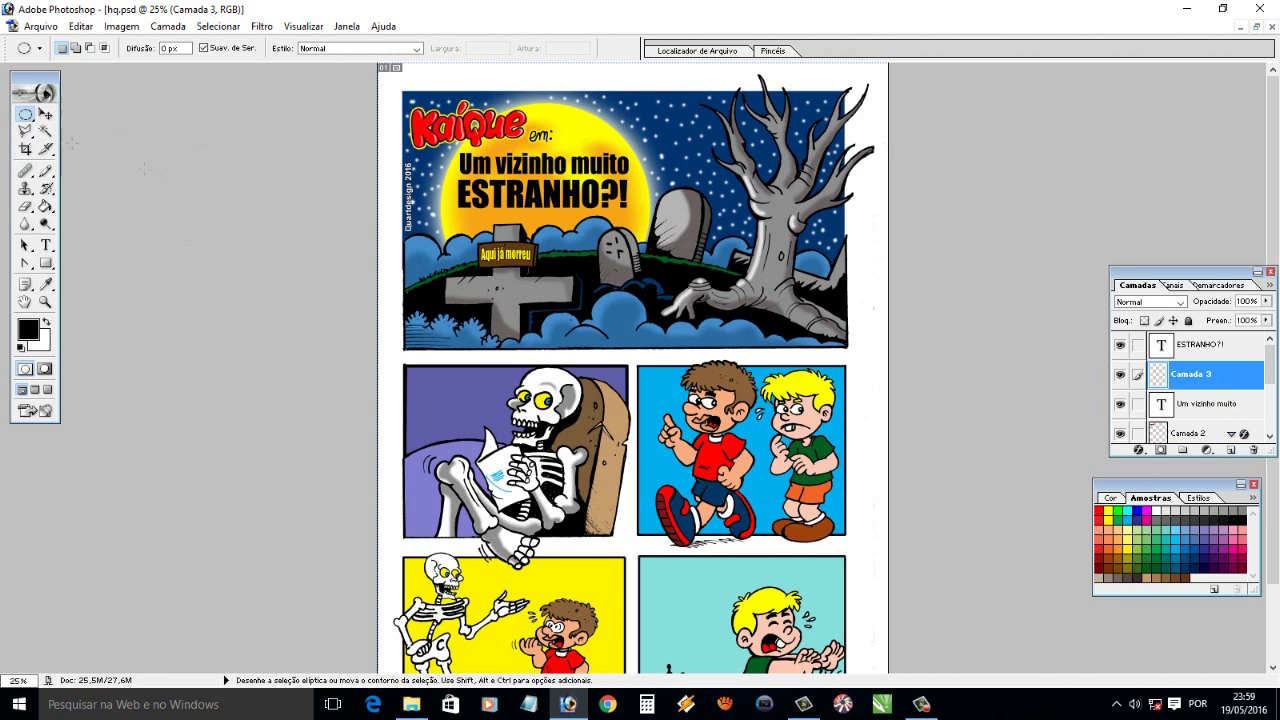
left_click_drag(719, 385, 553, 294)
key("shift+Left")
key("shift+Left")
key("shift+Left")
key("shift+Up")
key("shift+Up")
key("shift+Up")
left_click(45, 206)
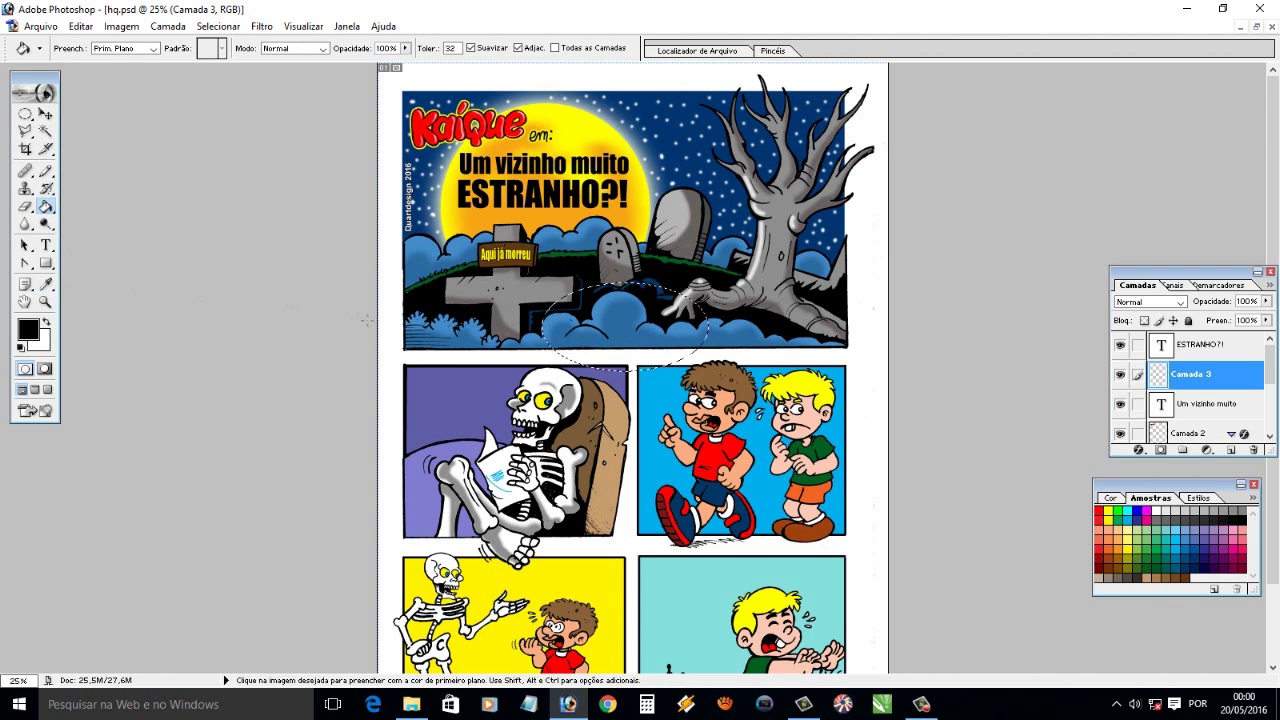
key("x")
key("alt+BackSpace")
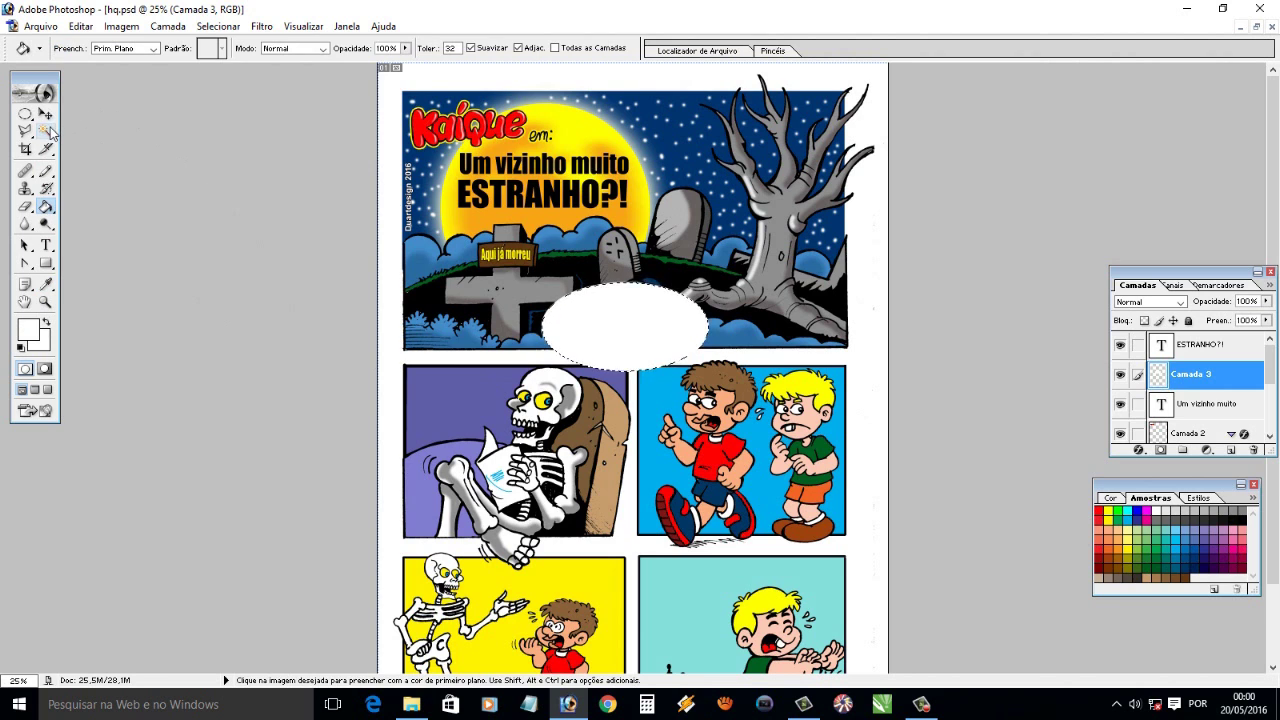
left_click(45, 130)
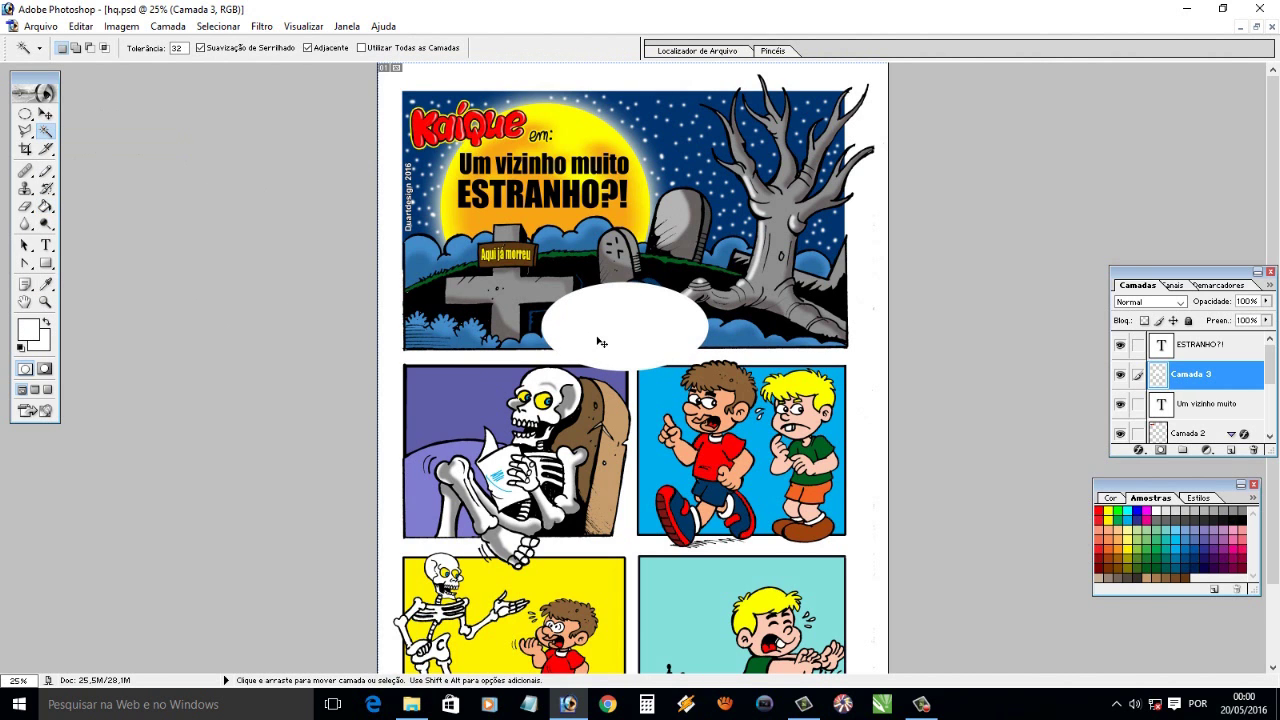
Draw a triangular tail toward the brown-haired boy and fill it white
key("z")
left_click(660, 345)
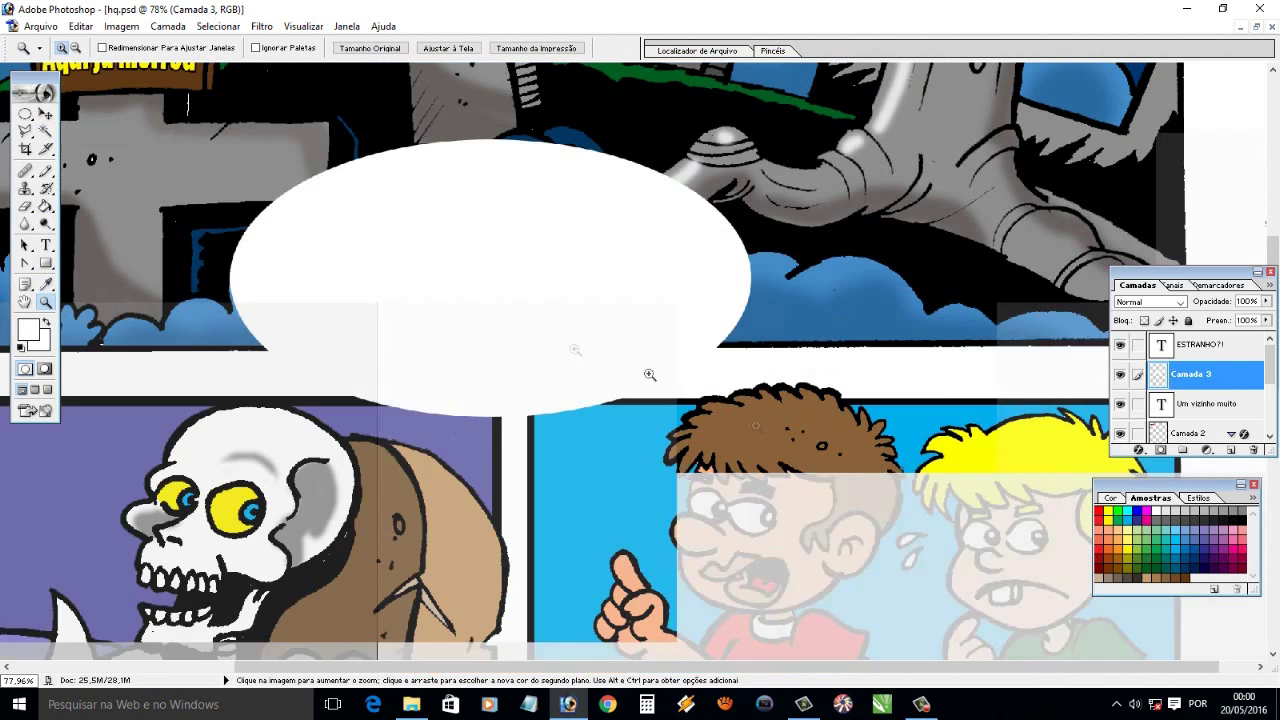
key("l")
left_click(514, 396)
left_click(628, 272)
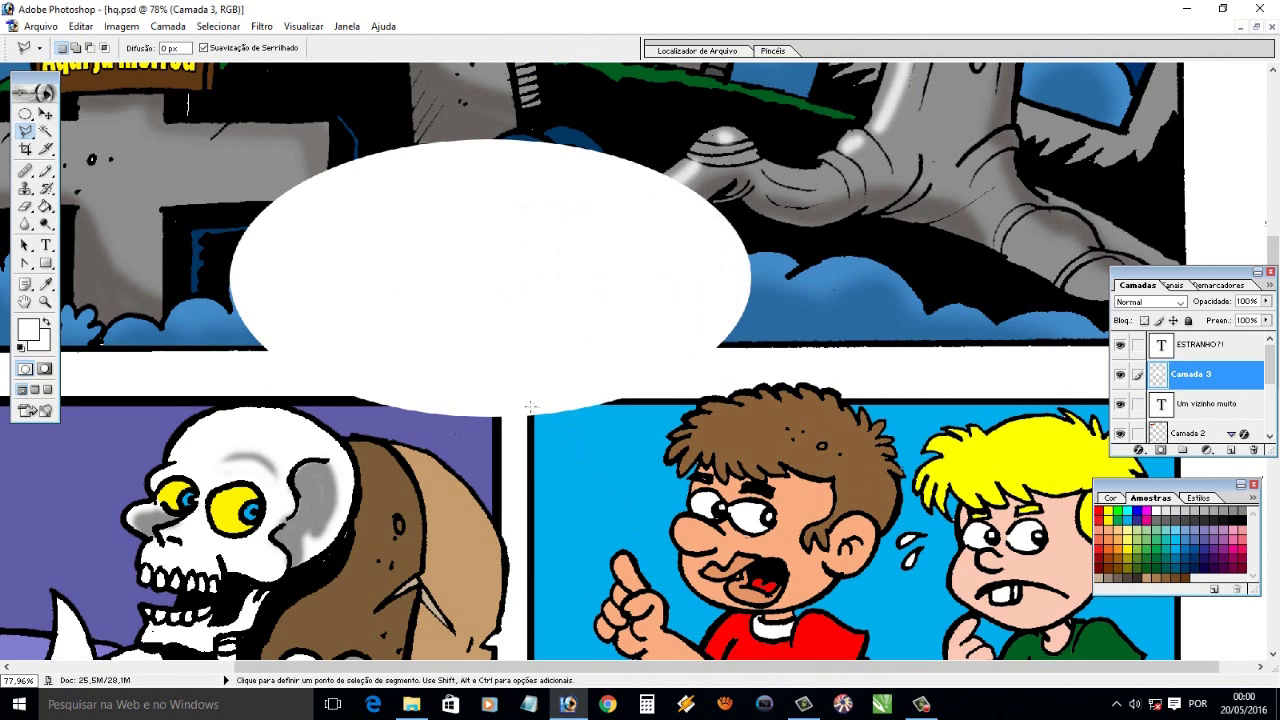
double_click(570, 398)
key("g")
left_click(615, 495)
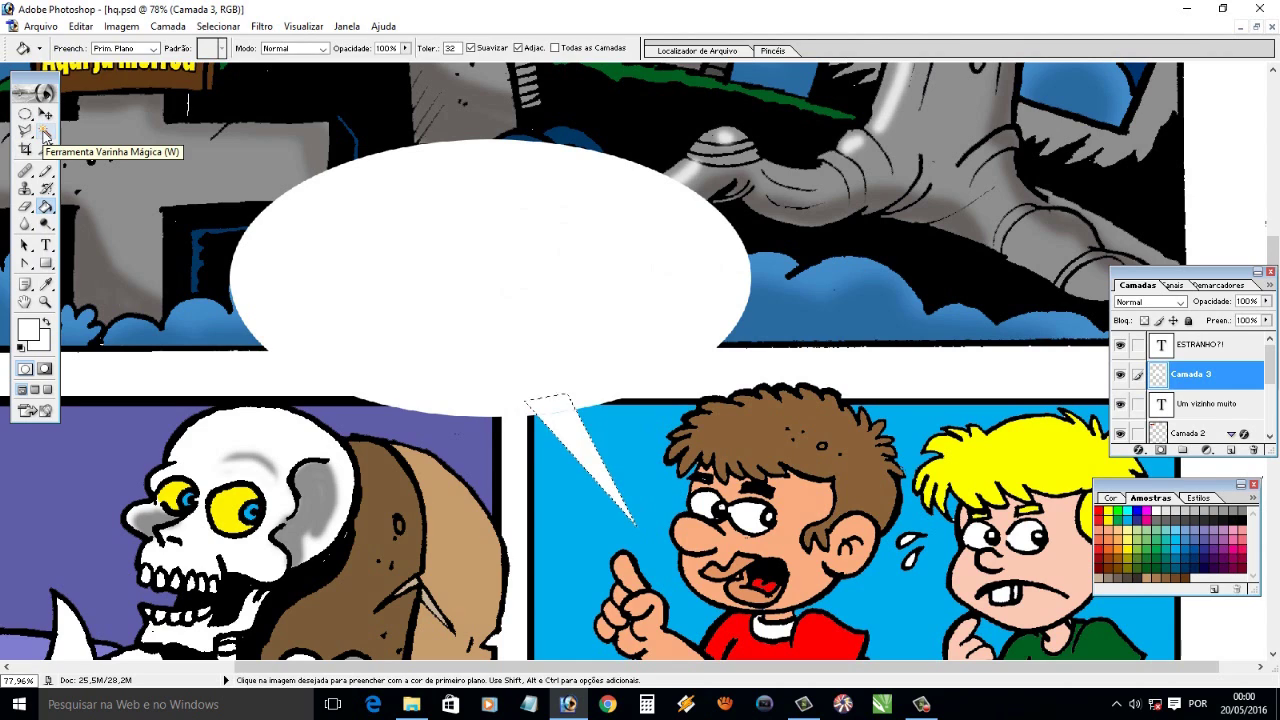
left_click(43, 131)
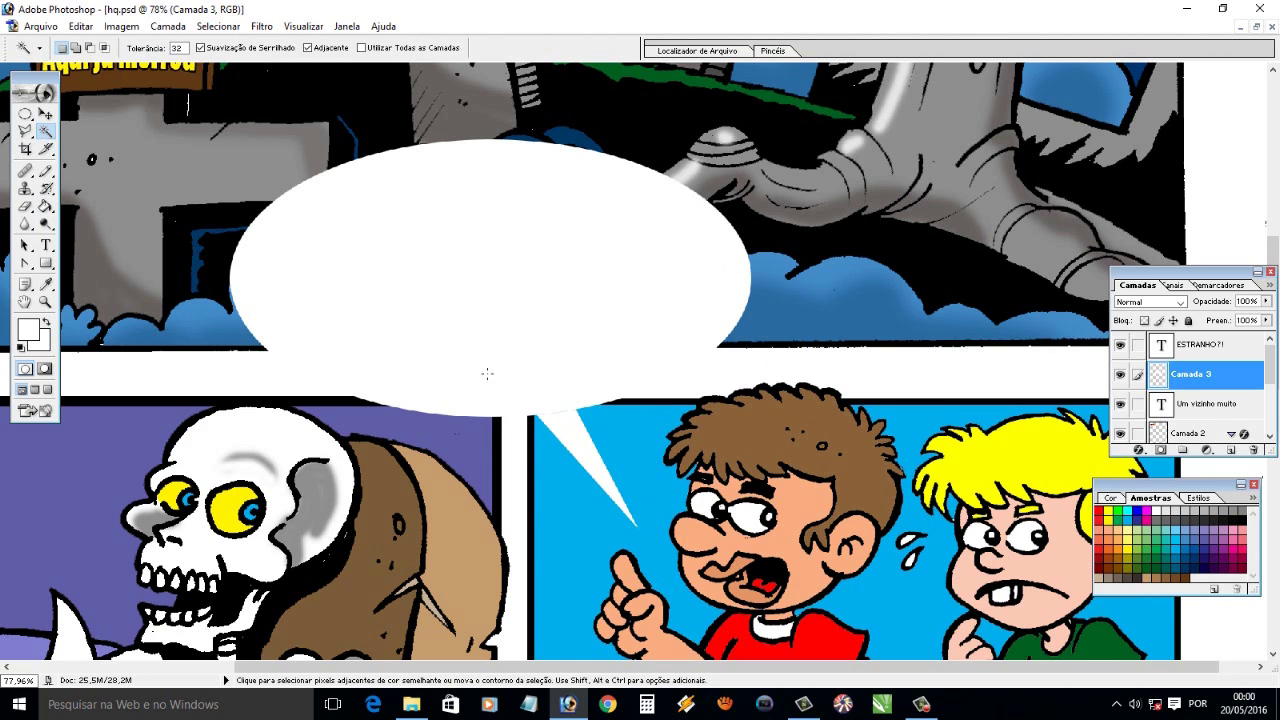
Shift the balloon slightly left and down and open its layer style settings
key("v")
left_click_drag(650, 388, 645, 398)
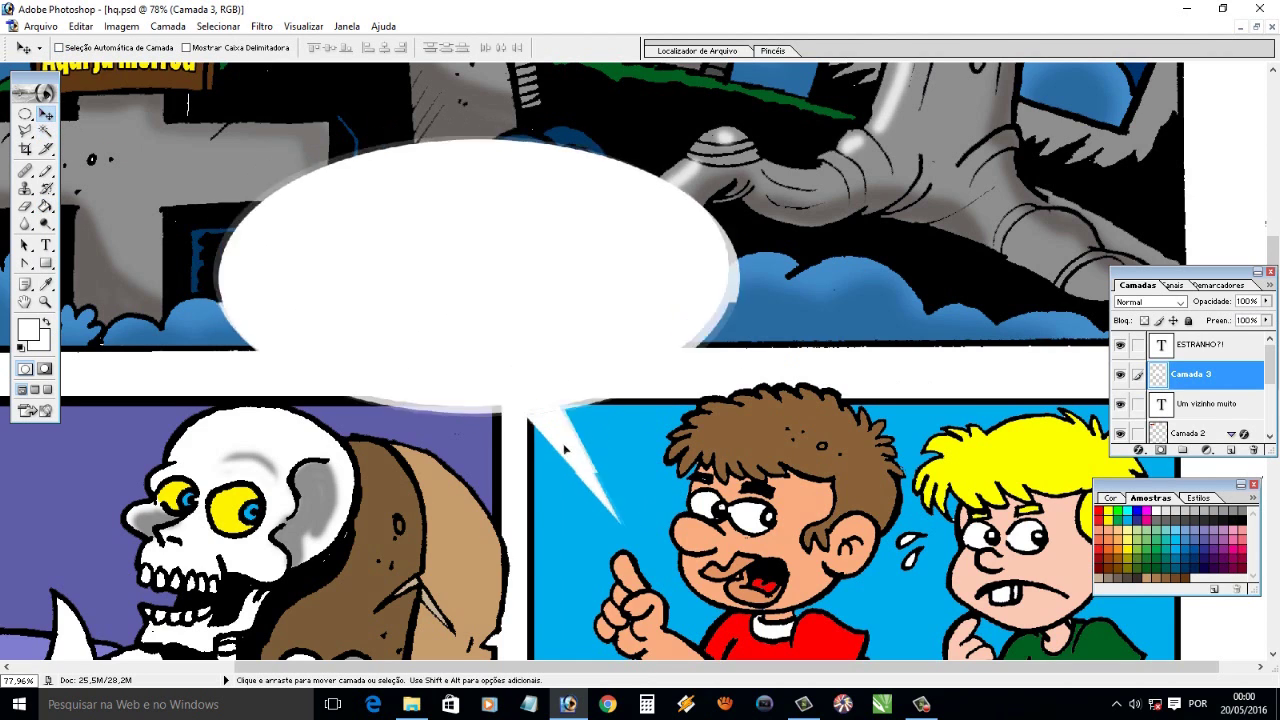
right_click(1239, 380)
left_click(1210, 404)
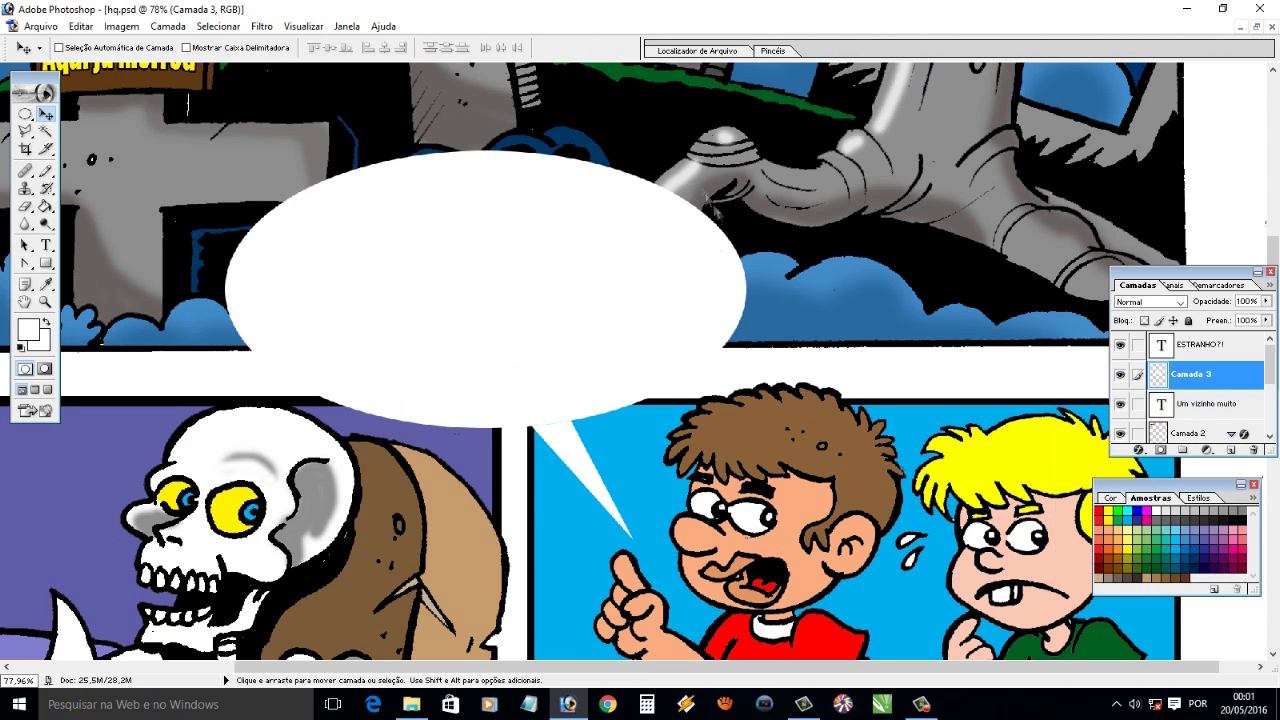
Give the balloon a thicker black stroke outline
left_click(770, 327)
left_click(629, 551)
type("100")
key("shift+Tab")
type("1")
key("shift+Tab")
type("11")
left_click(777, 342)
left_click_drag(821, 231, 825, 232)
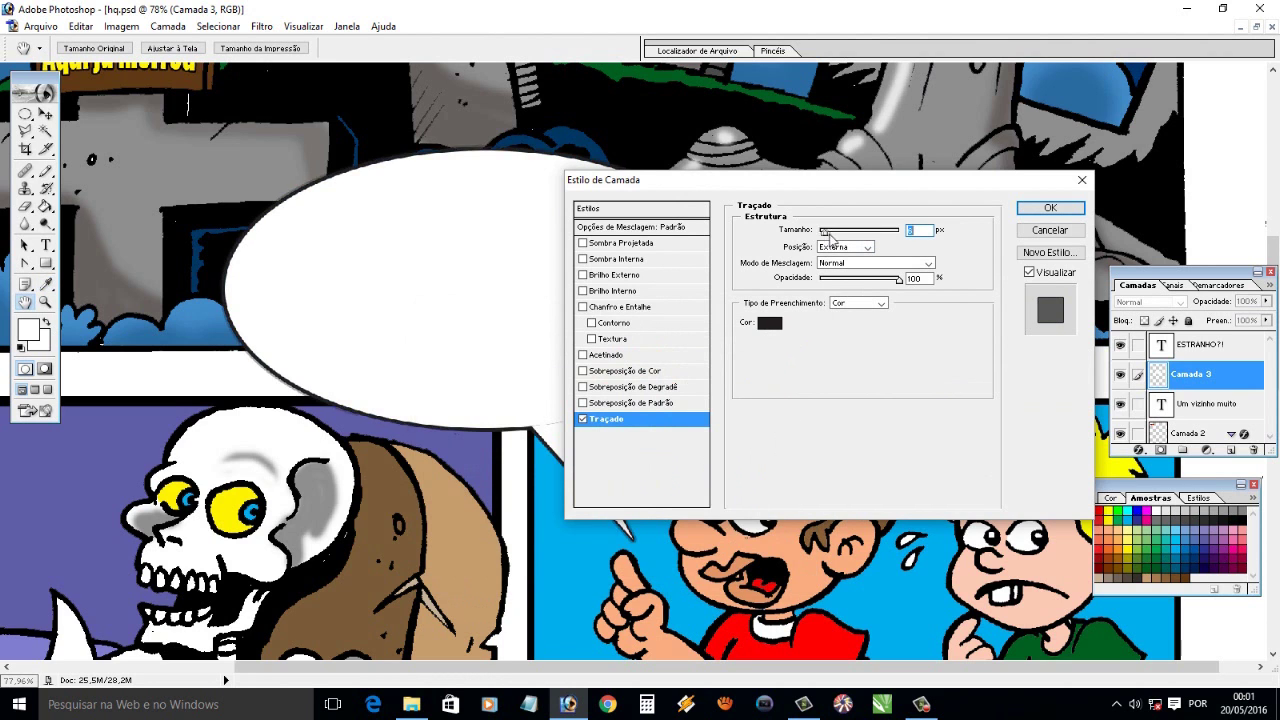
key("Return")
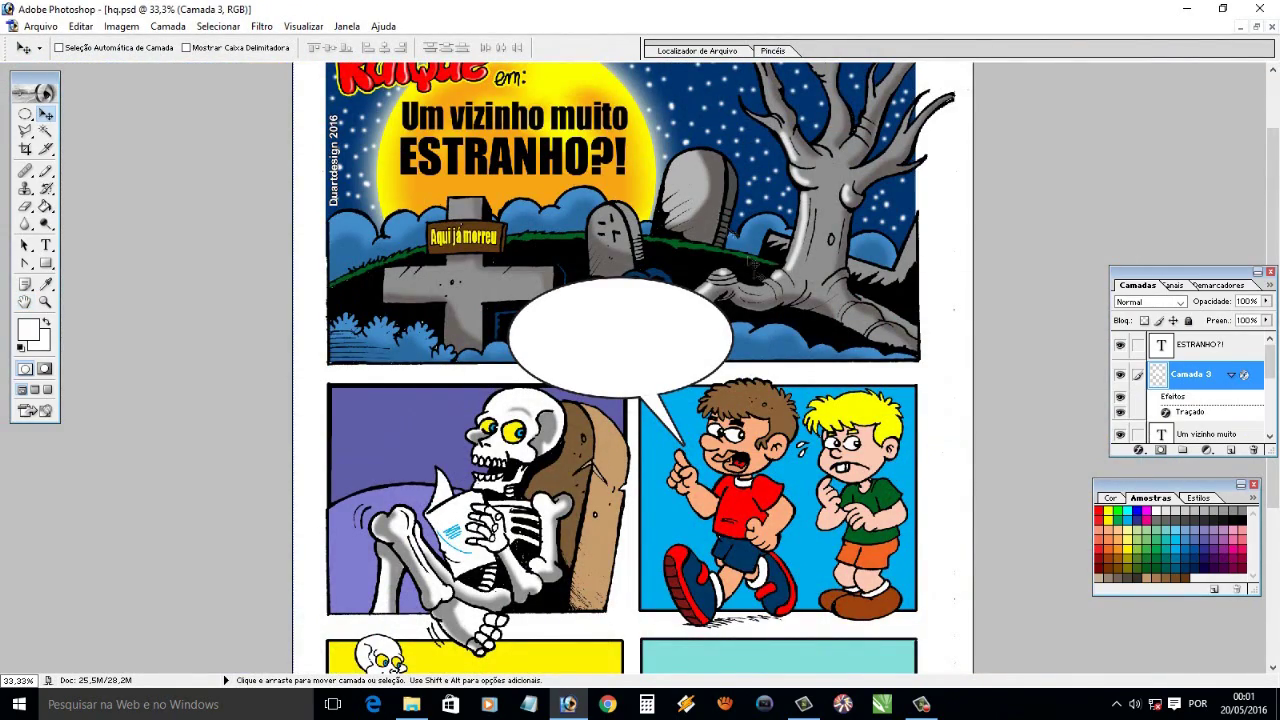
Add a new layer with black foreground and choose Comic Sans MS for the Type tool
left_click(1233, 451)
left_click(45, 284)
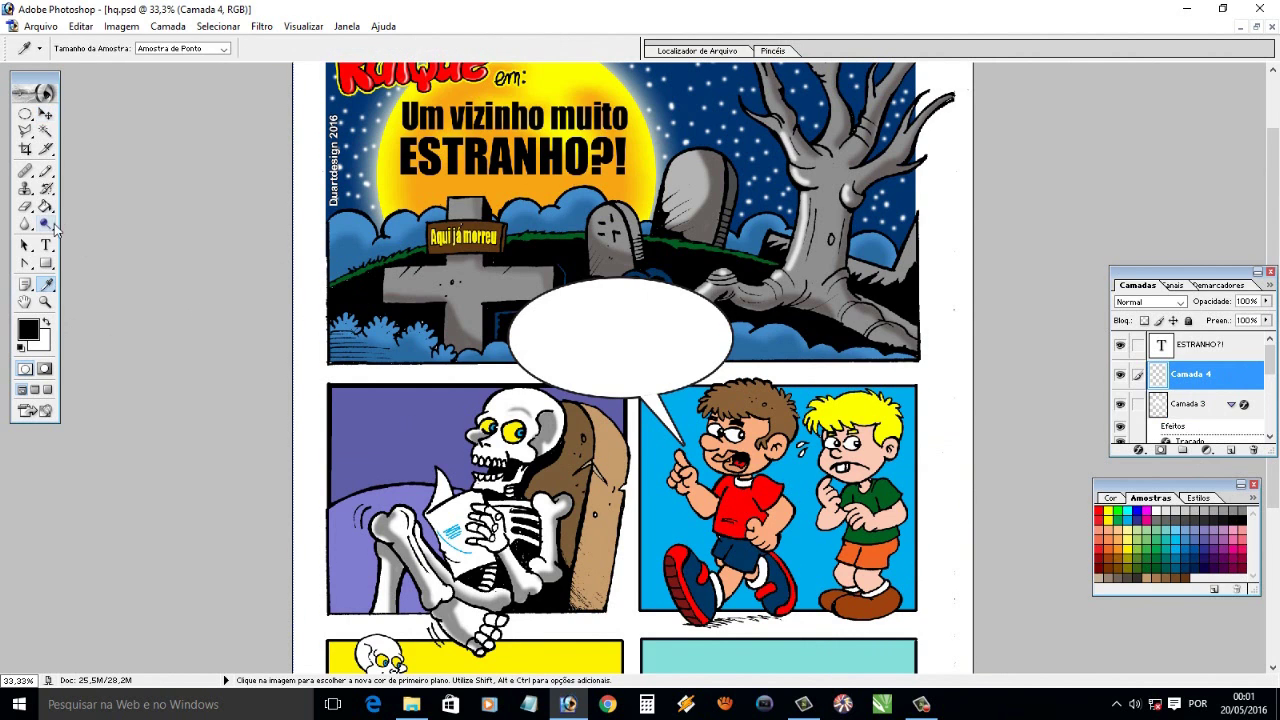
left_click(46, 245)
left_click(170, 48)
scroll(150, 200, "up", 5)
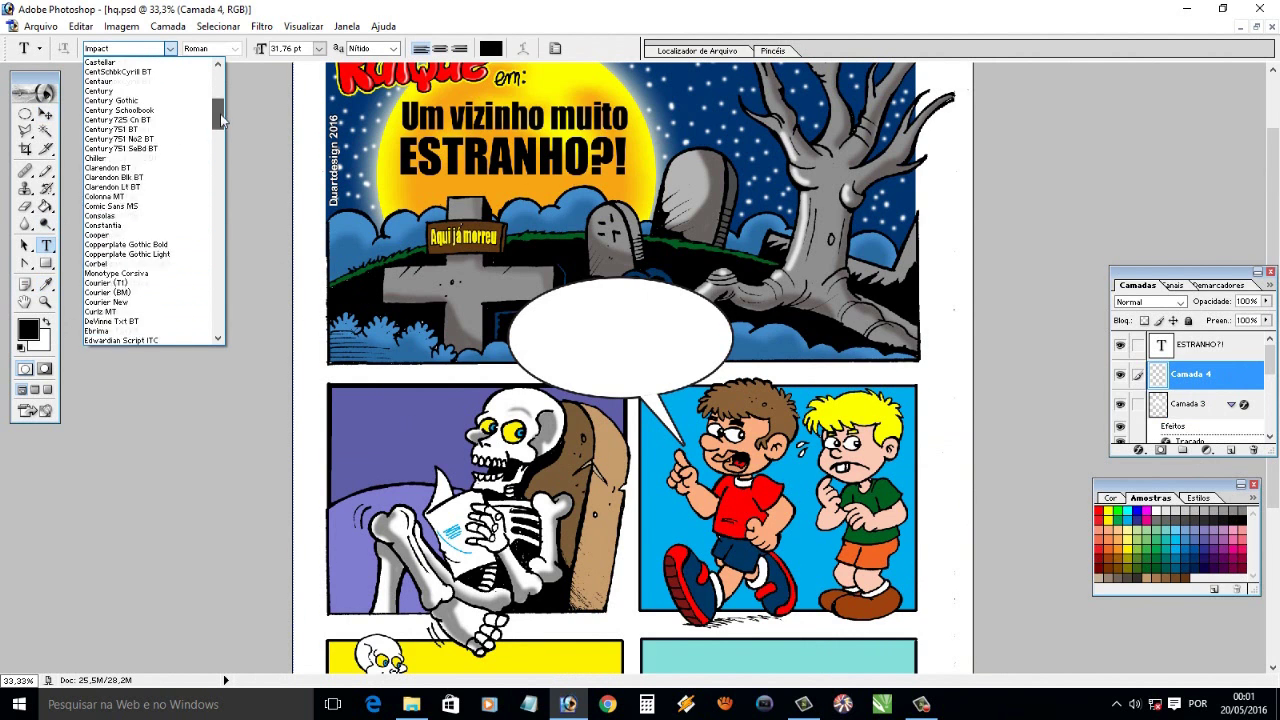
scroll(227, 107, "down", 3)
Zoom onto the balloon and start a 12 pt text box inside it
key("z")
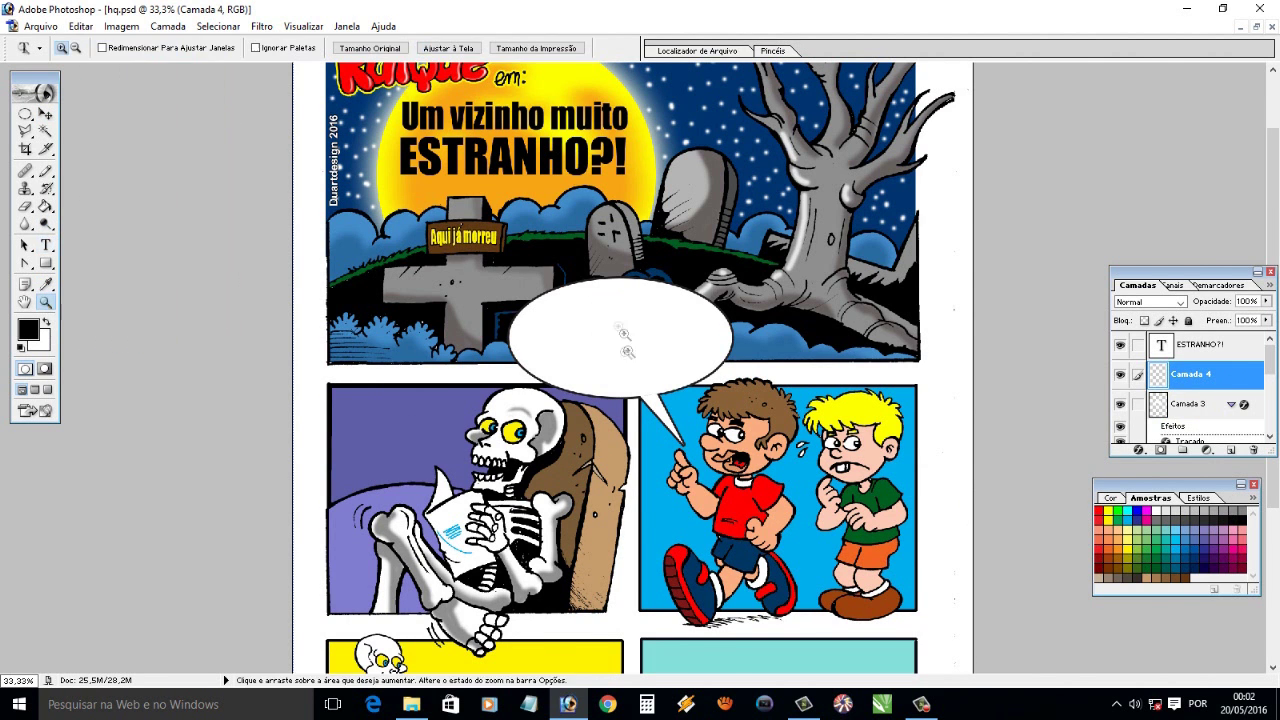
left_click_drag(440, 262, 840, 452)
key("t")
left_click(366, 260)
left_click(319, 48)
left_click(314, 178)
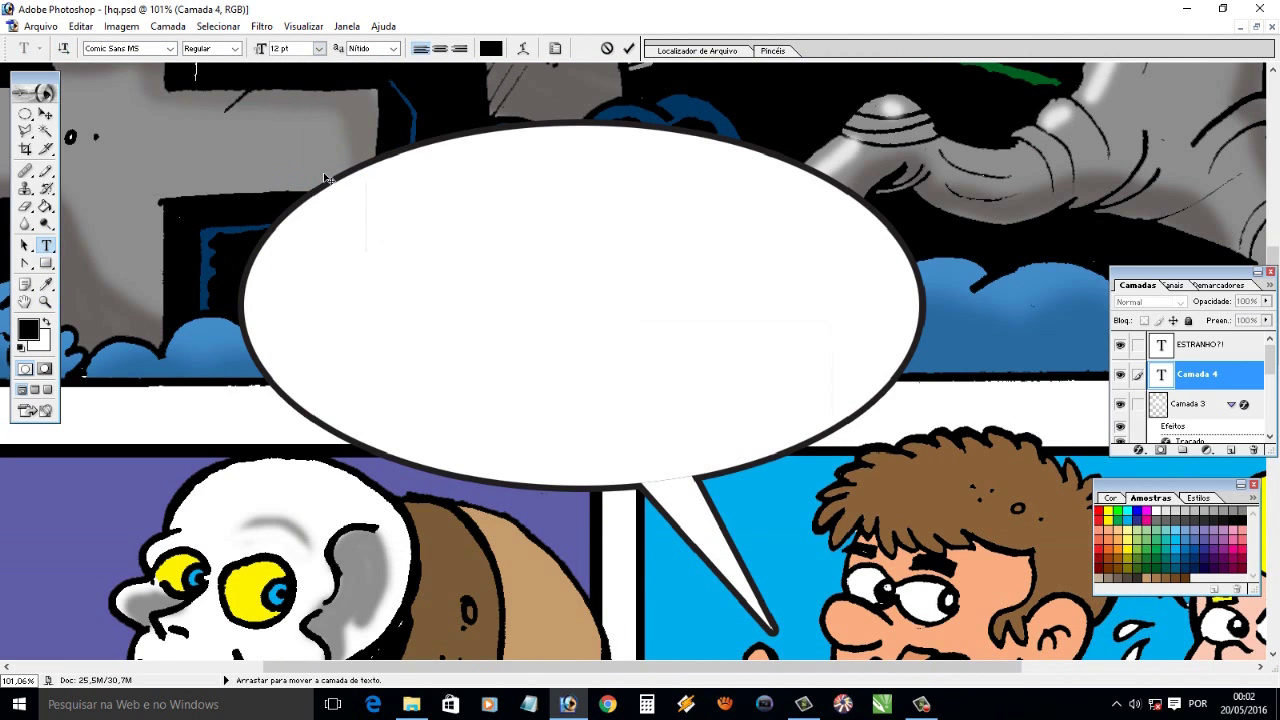
Type the boy's question about a new INTERNET friend and the cemetery in the first balloon
type("Tasício,")
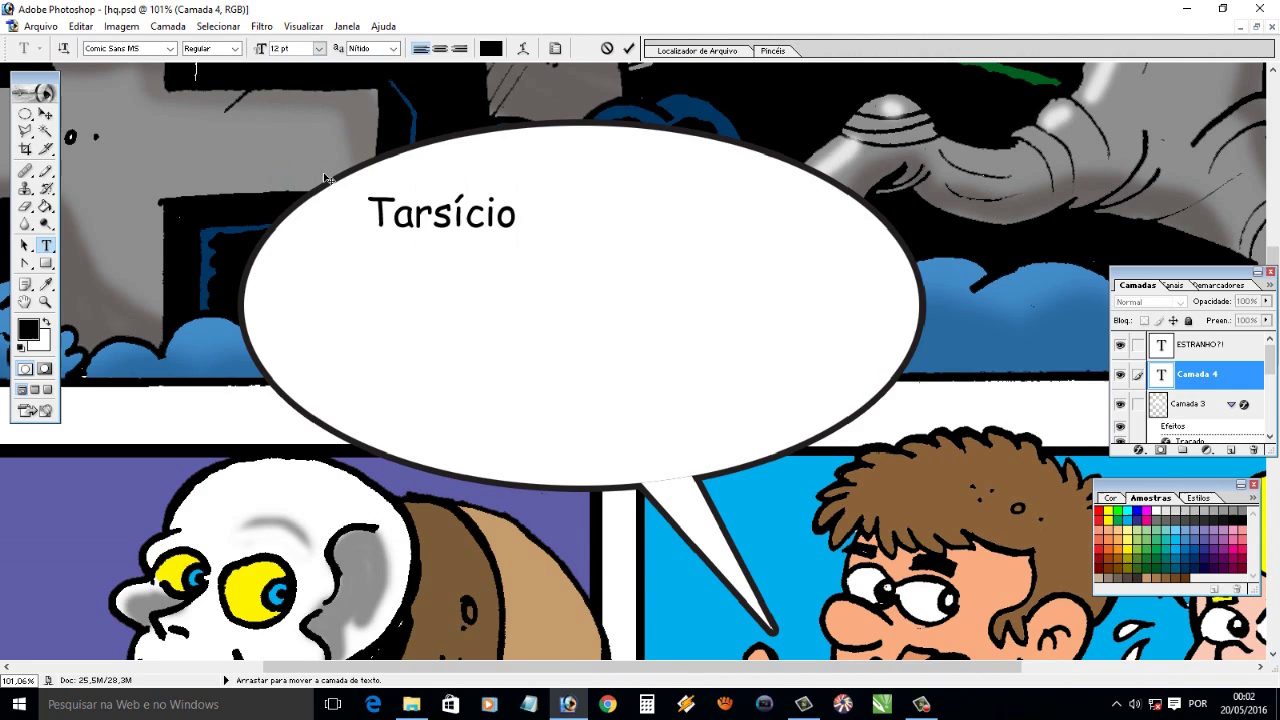
type(" eu fiz ")
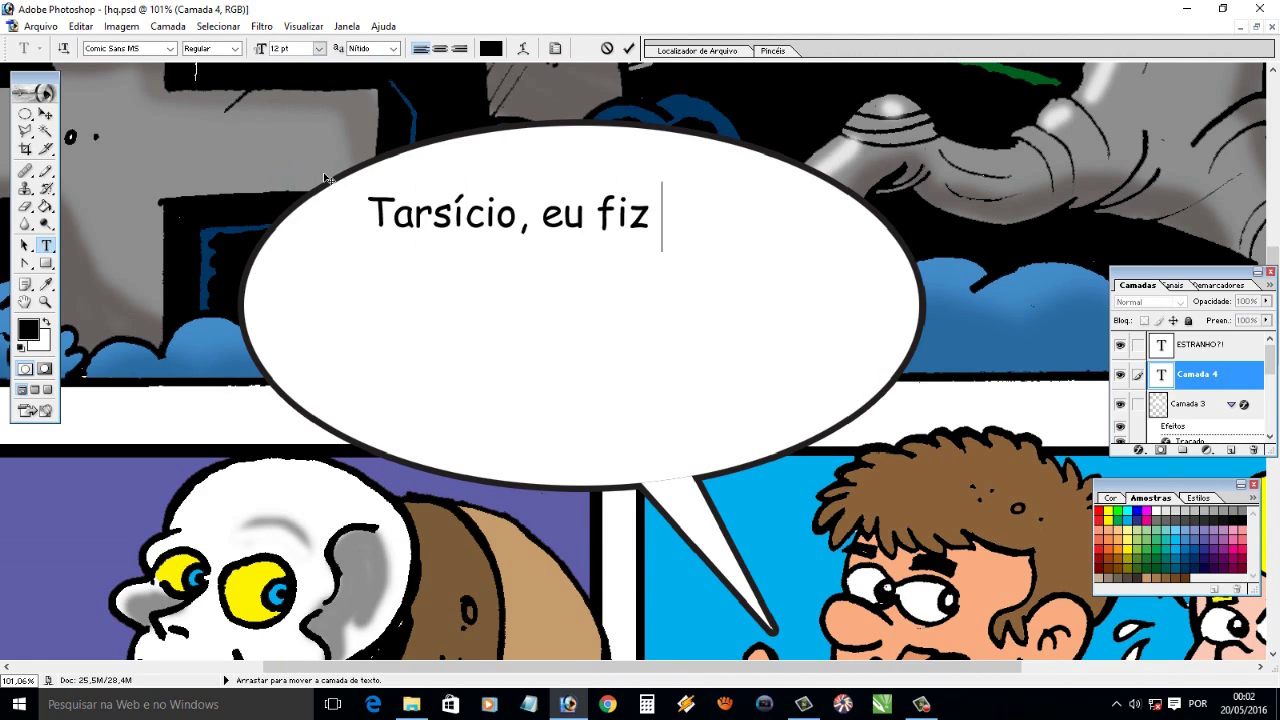
type("uma ami")
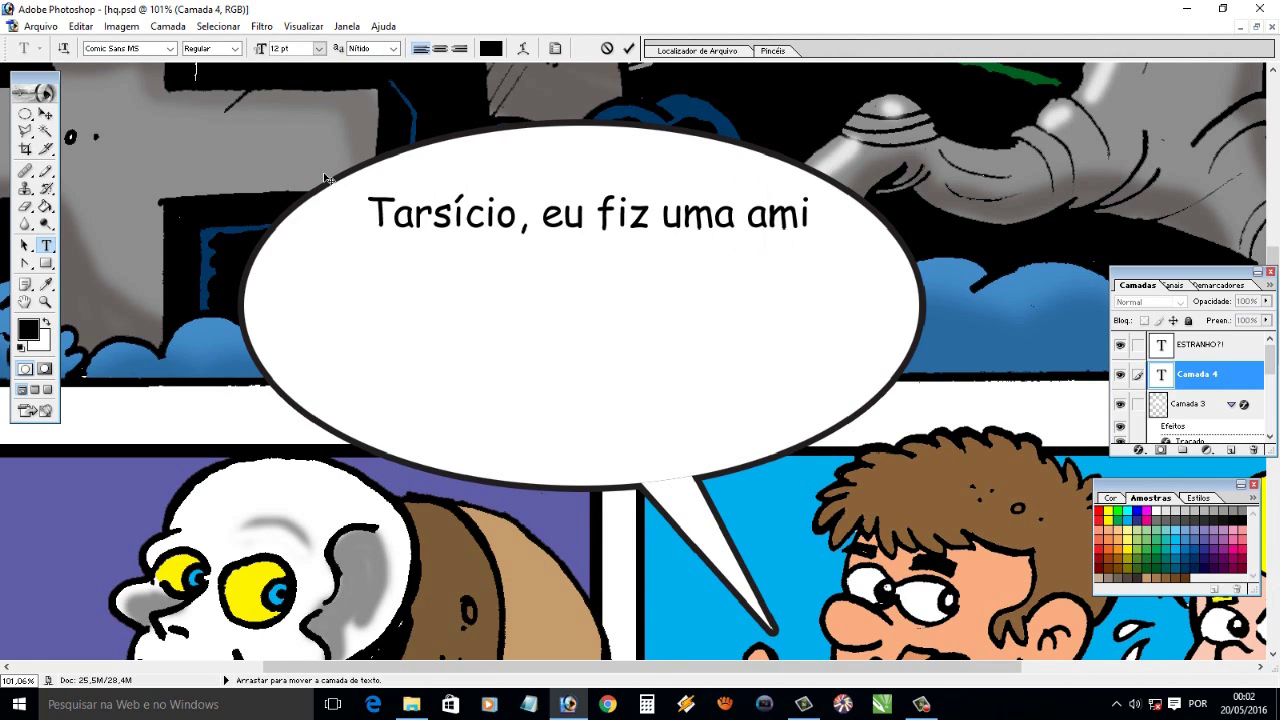
type("zade")
left_click(45, 113)
left_click_drag(470, 222, 420, 238)
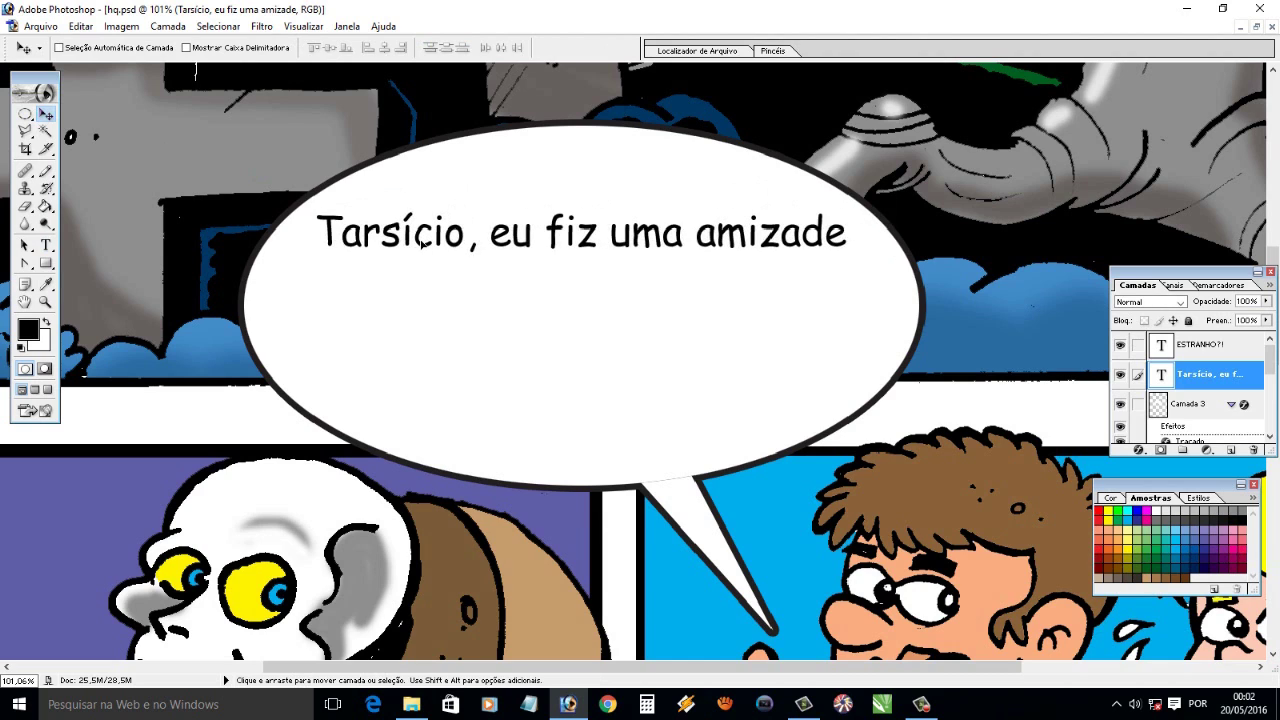
left_click(45, 245)
left_click(859, 252)
key("Return")
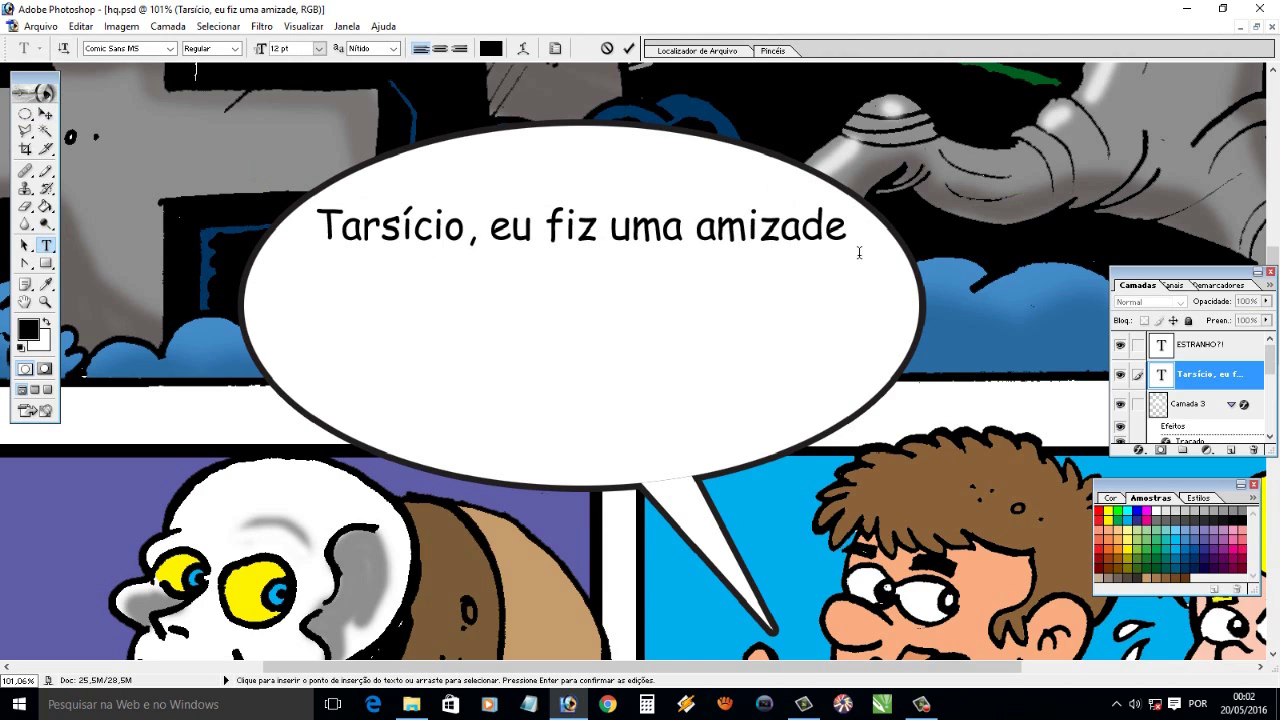
type("nova na INTERNET,")
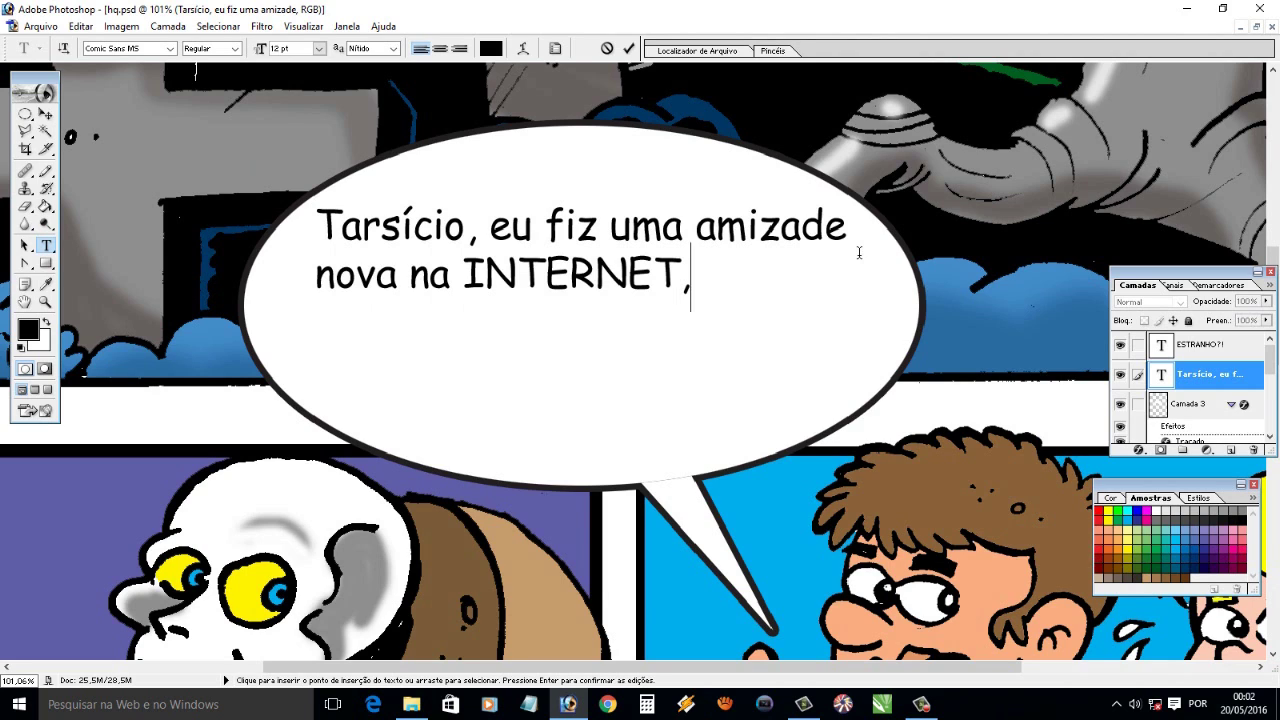
type(" meu amigo")
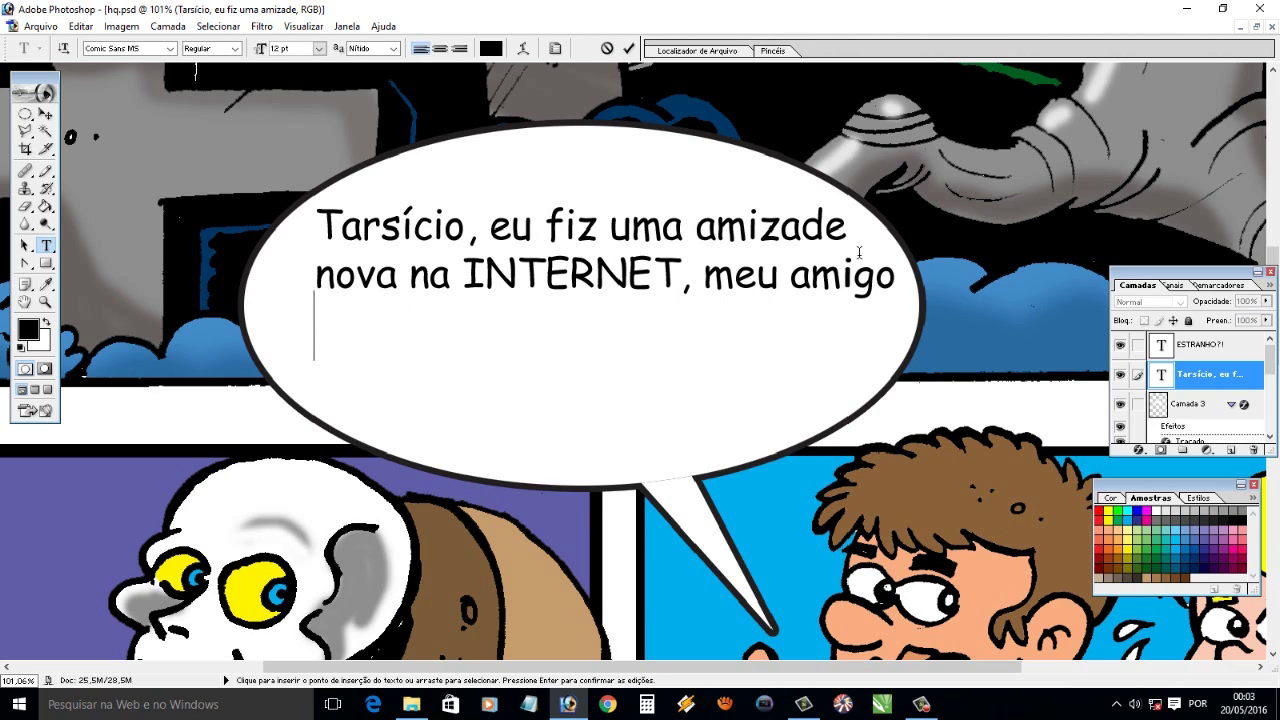
type(" disse que era meu ")
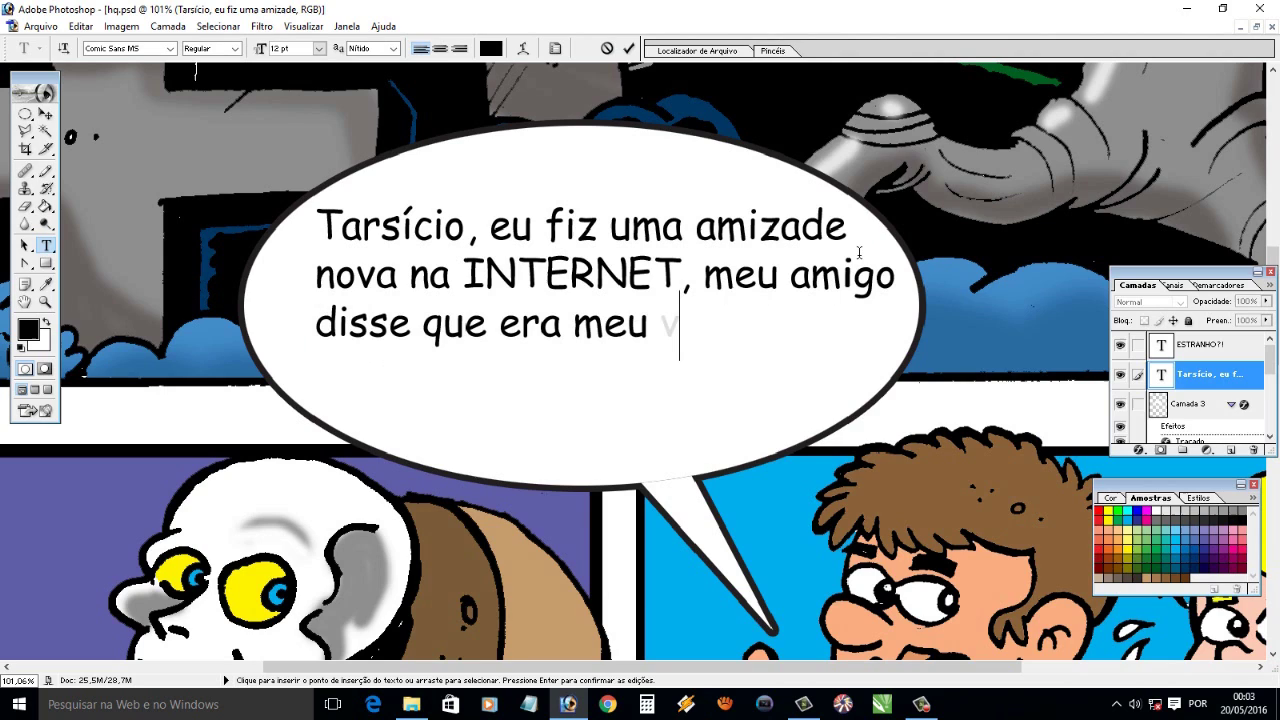
type("vizinho, mas aqui")
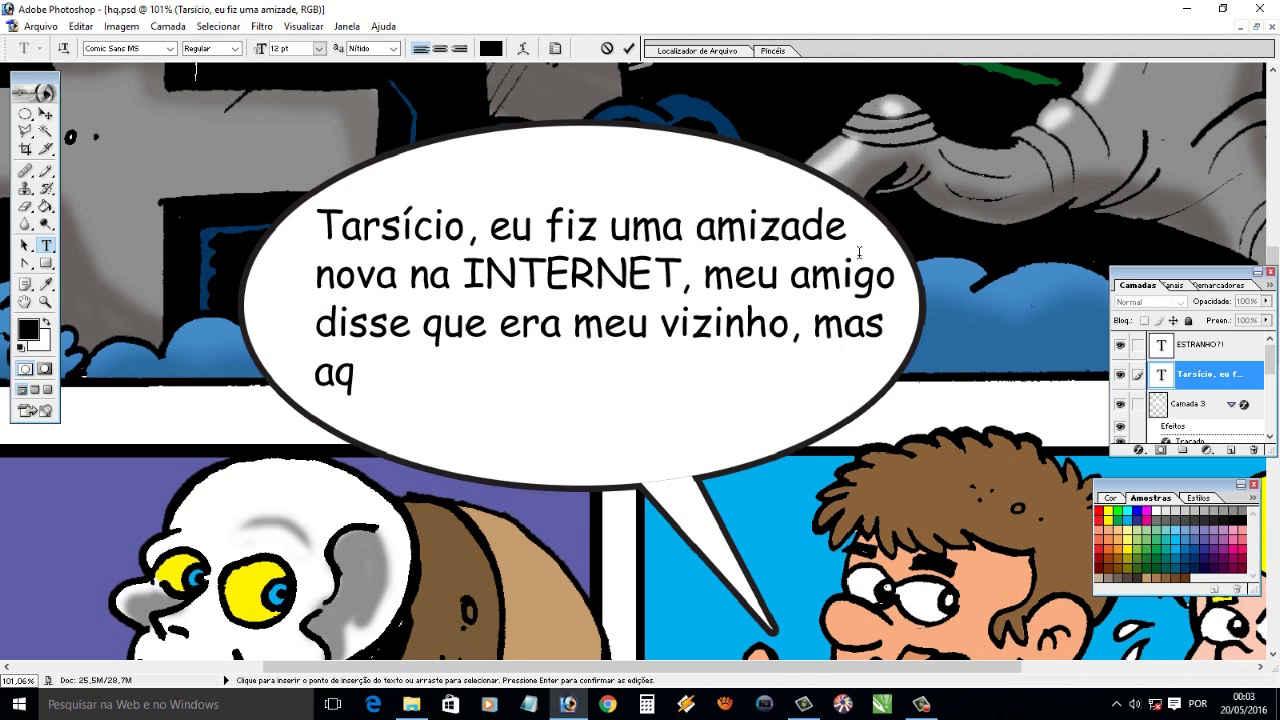
type(" só tem esse")
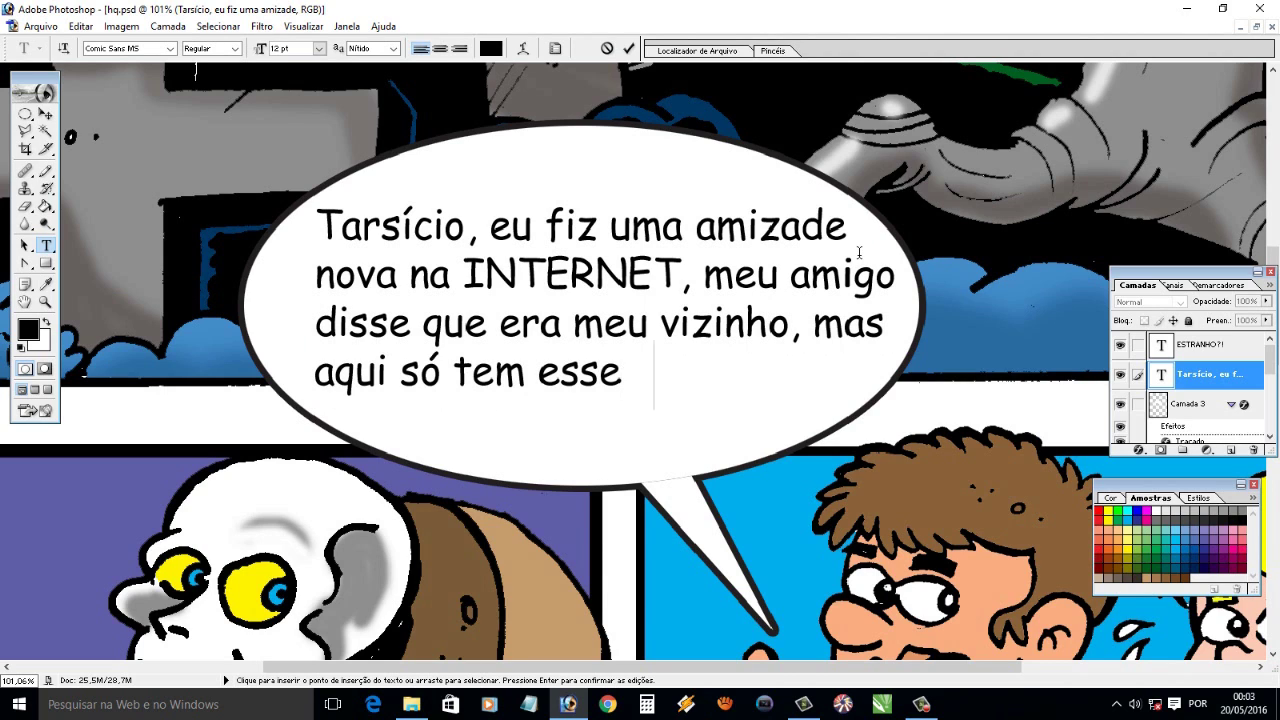
type(" cemitéri?")
key("ctrl+Return")
Re-break the balloon lines around amizade, nova na INTERNET and meu amigo disse
key("v")
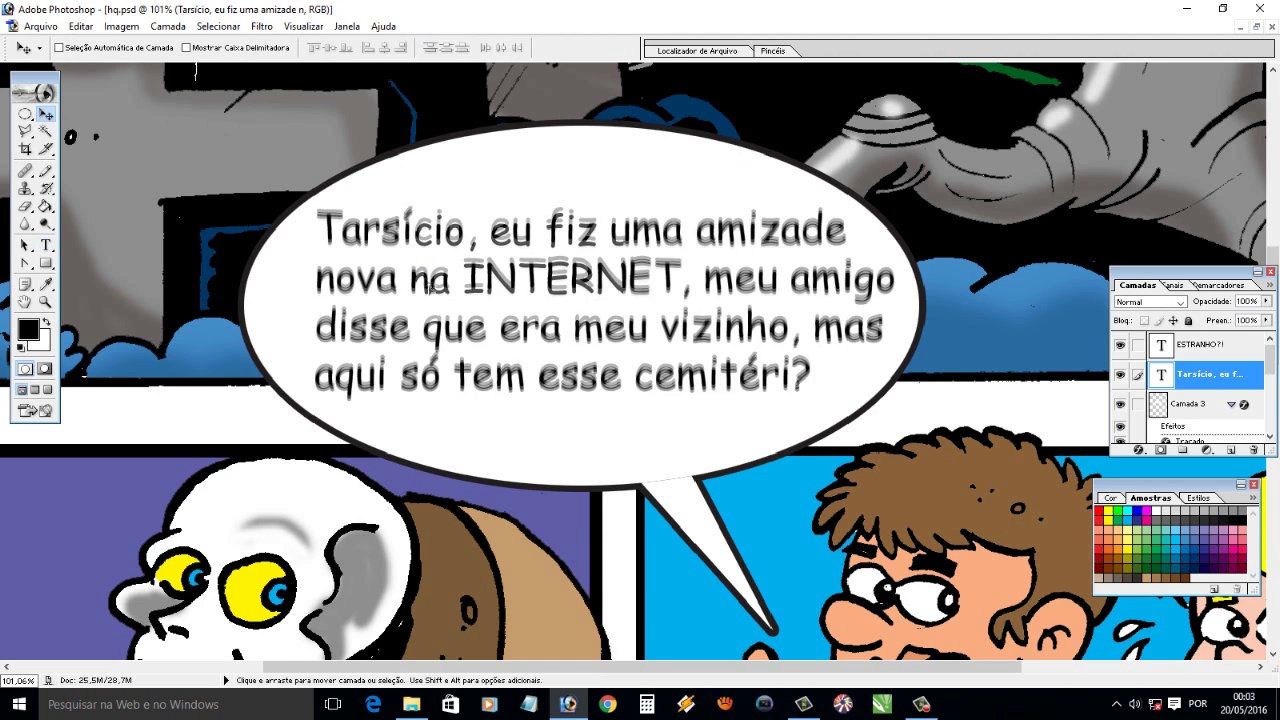
key("t")
left_click(692, 245)
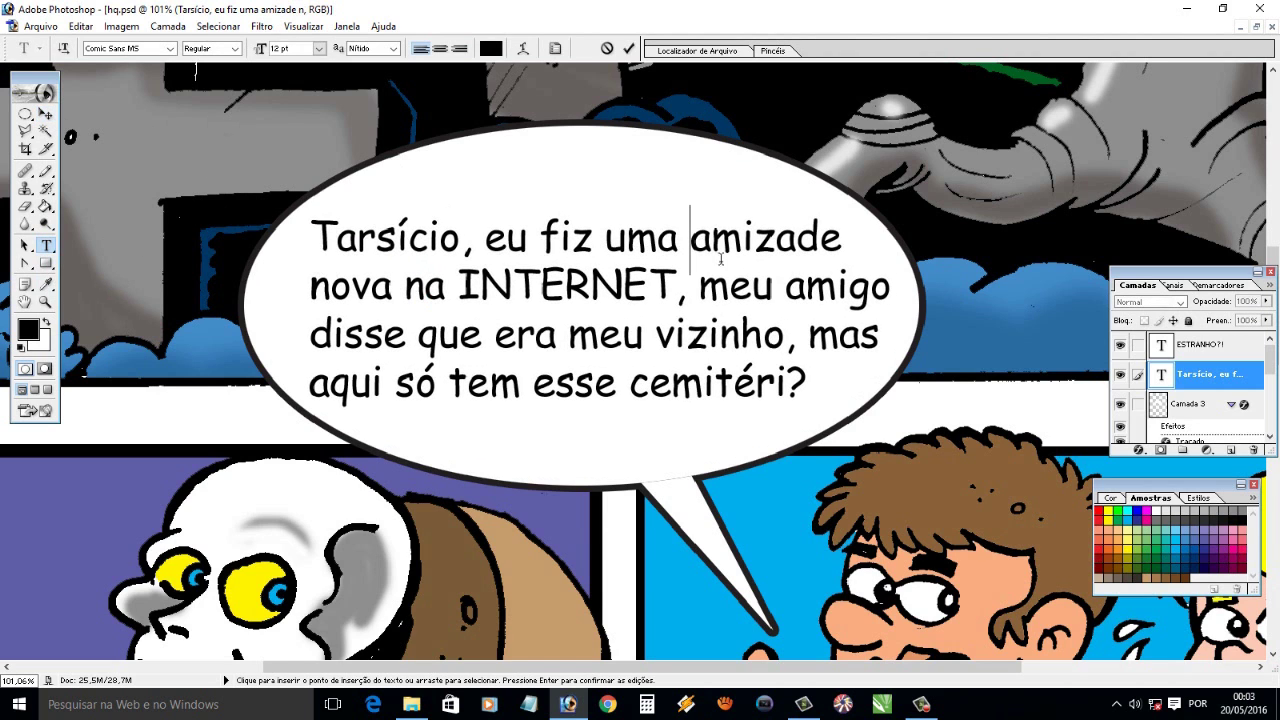
key("Return")
key("End")
key("Delete")
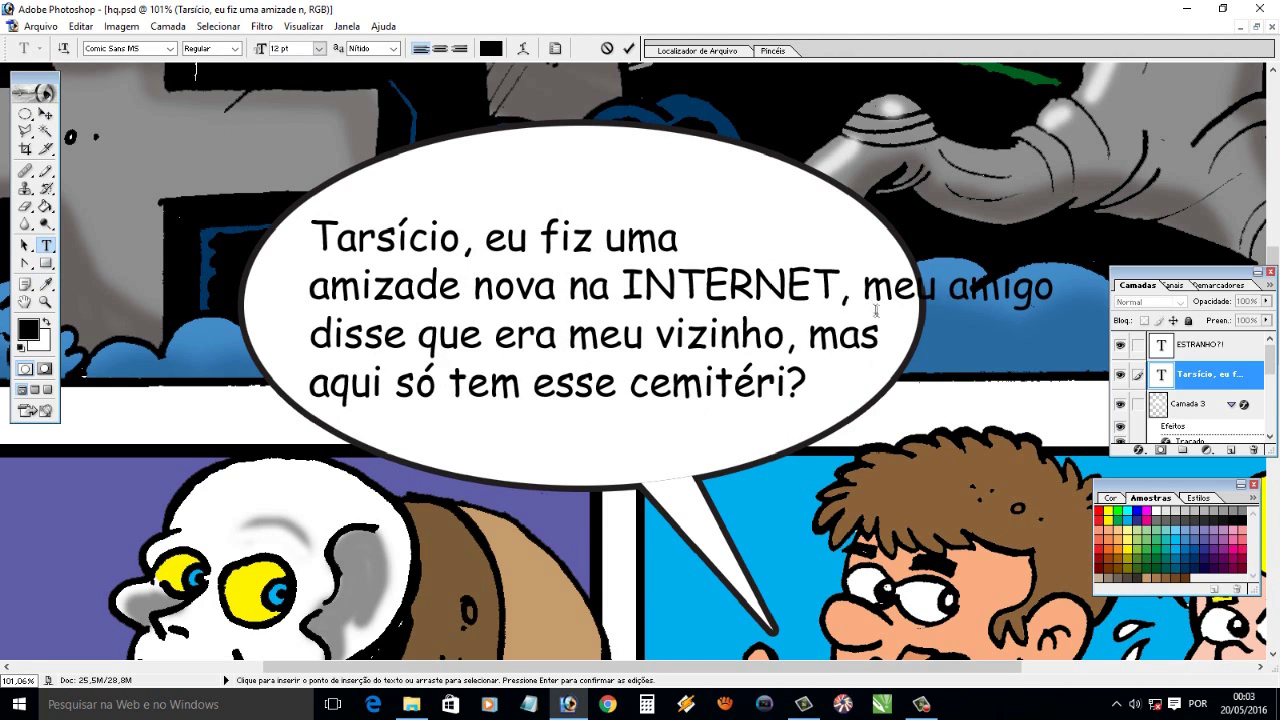
key("Return")
key("End")
key("Delete")
Fix the break after mas, put esse cemitéri? on its own line, and centre-align
left_click(868, 335)
key("Return")
key("BackSpace")
left_click(770, 385)
key("Return")
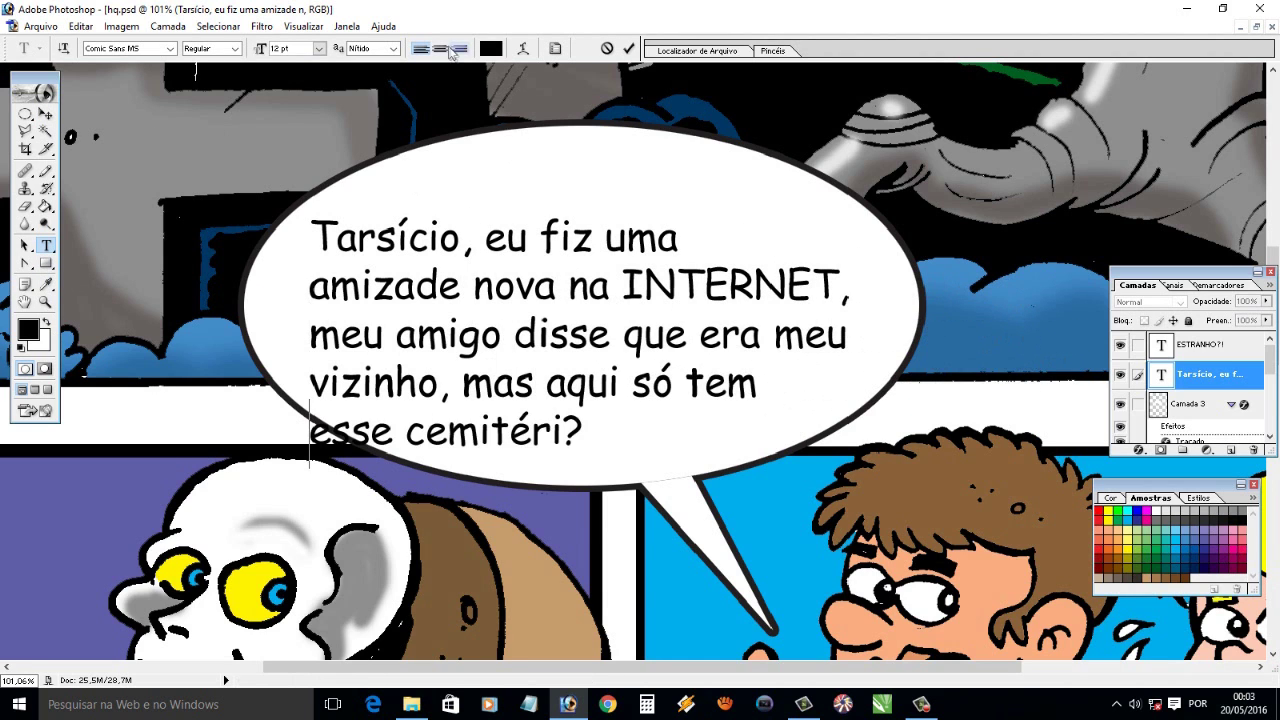
left_click(441, 48)
Centre the text within the balloon, fit the page in view, and save via File > Salvar
left_click(45, 114)
left_click_drag(583, 280, 612, 260)
left_click(45, 301)
key("ctrl+0")
left_click(41, 26)
left_click(62, 156)
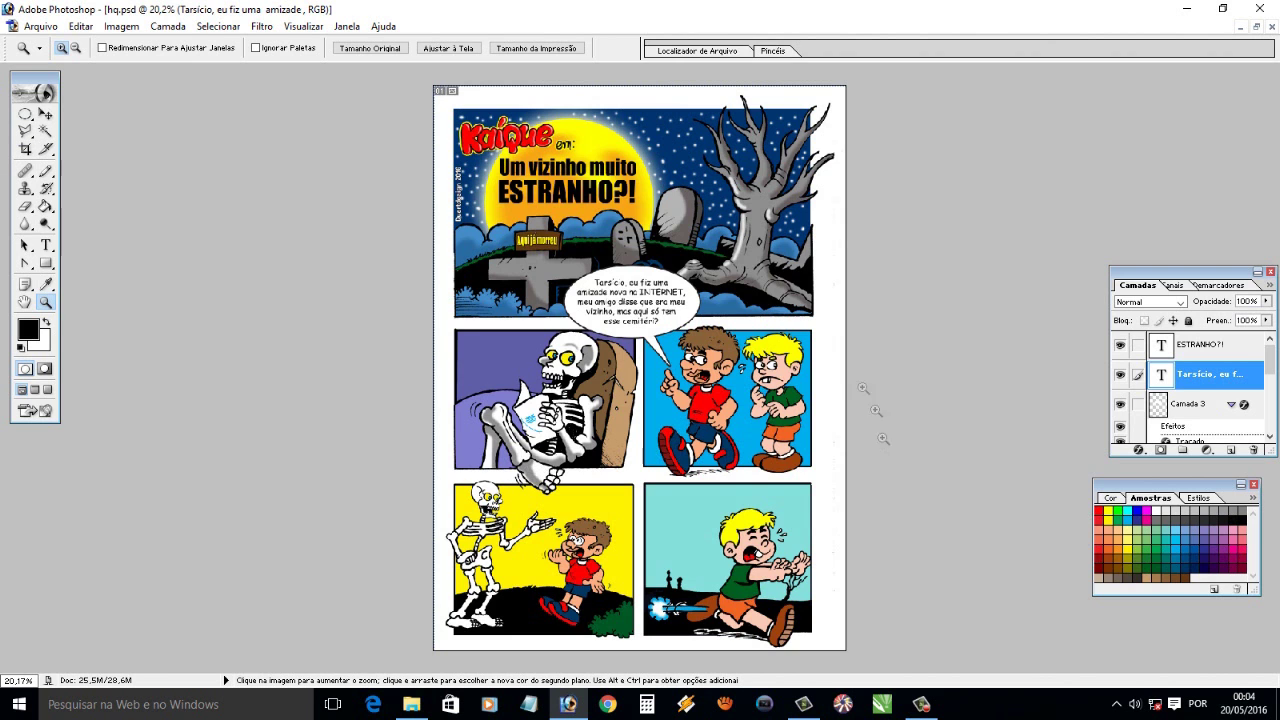
On a new layer, fill a white oval with a triangular tail pointing at the blond boy
left_click_drag(455, 232, 811, 424)
left_click(1231, 450)
key("m")
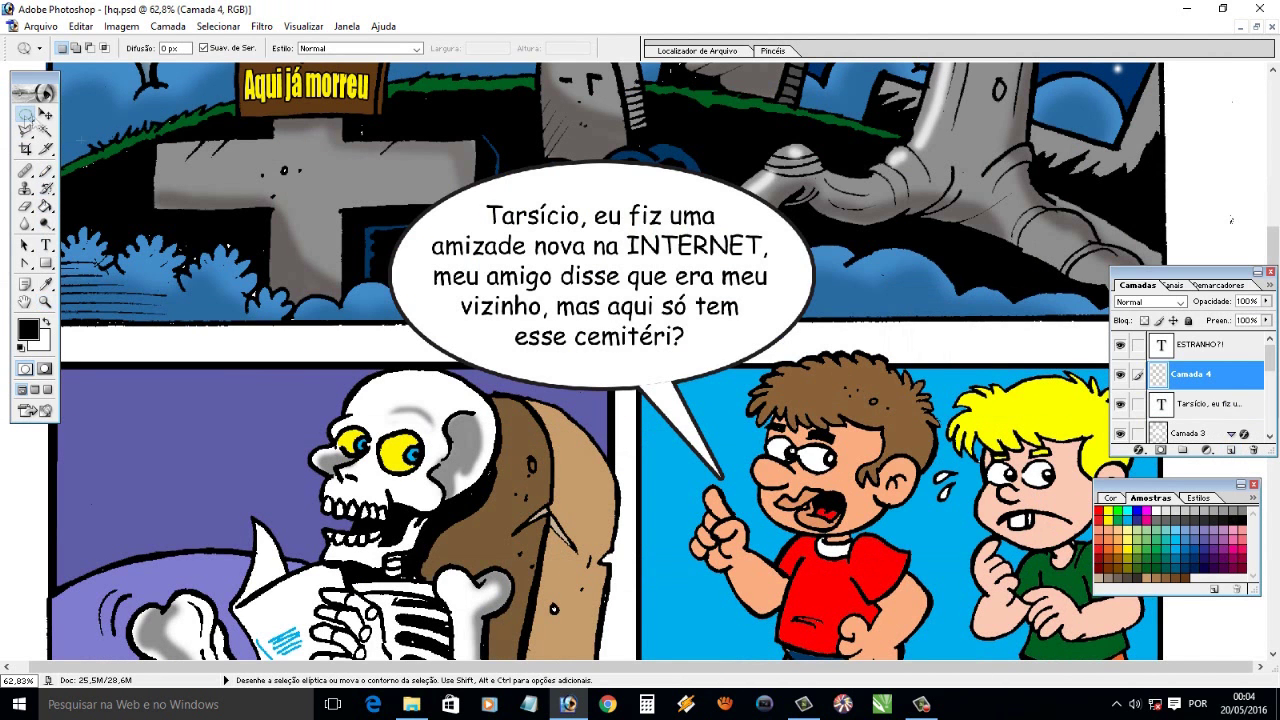
left_click(45, 206)
left_click(46, 321)
left_click(913, 314)
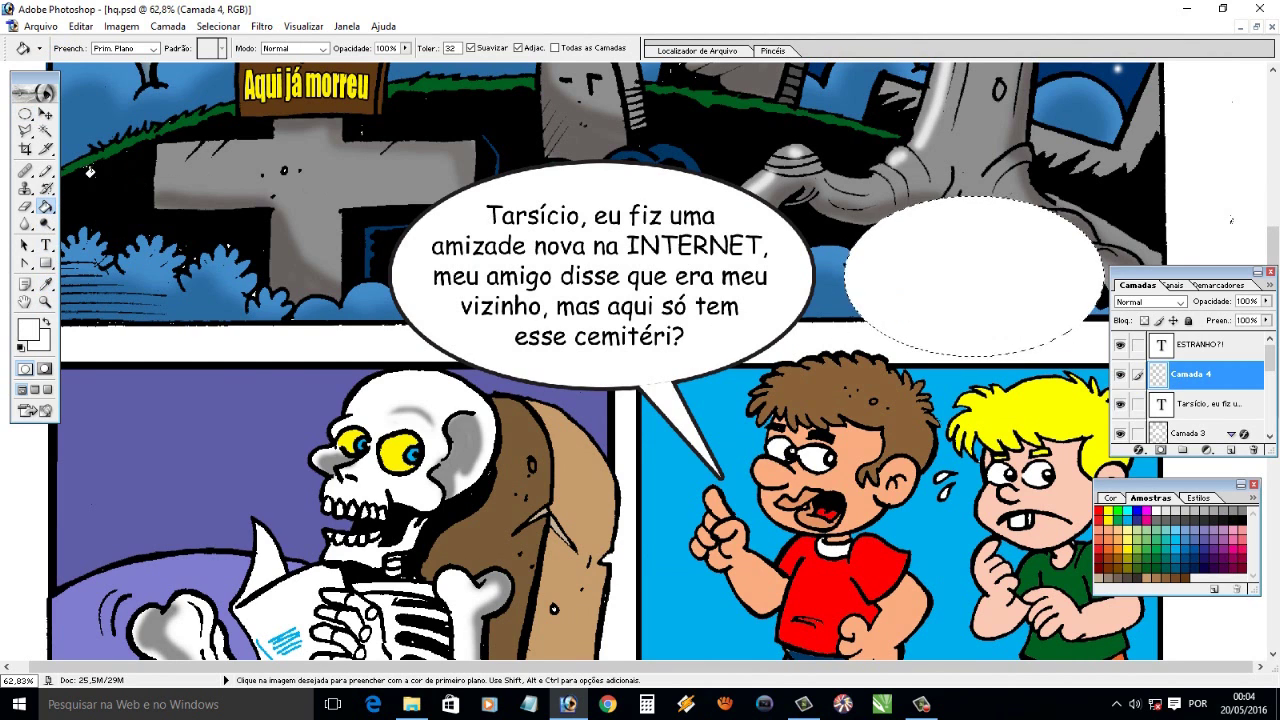
key("l")
key("ctrl+d")
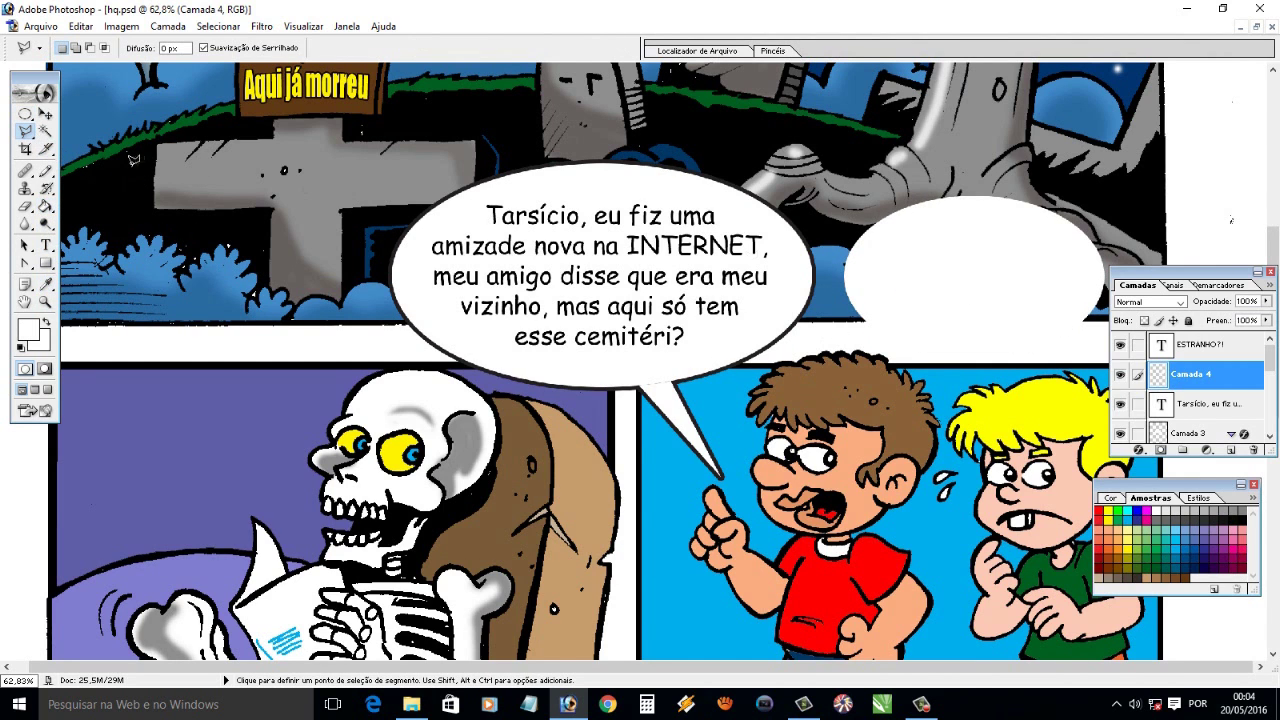
double_click(950, 333)
key("g")
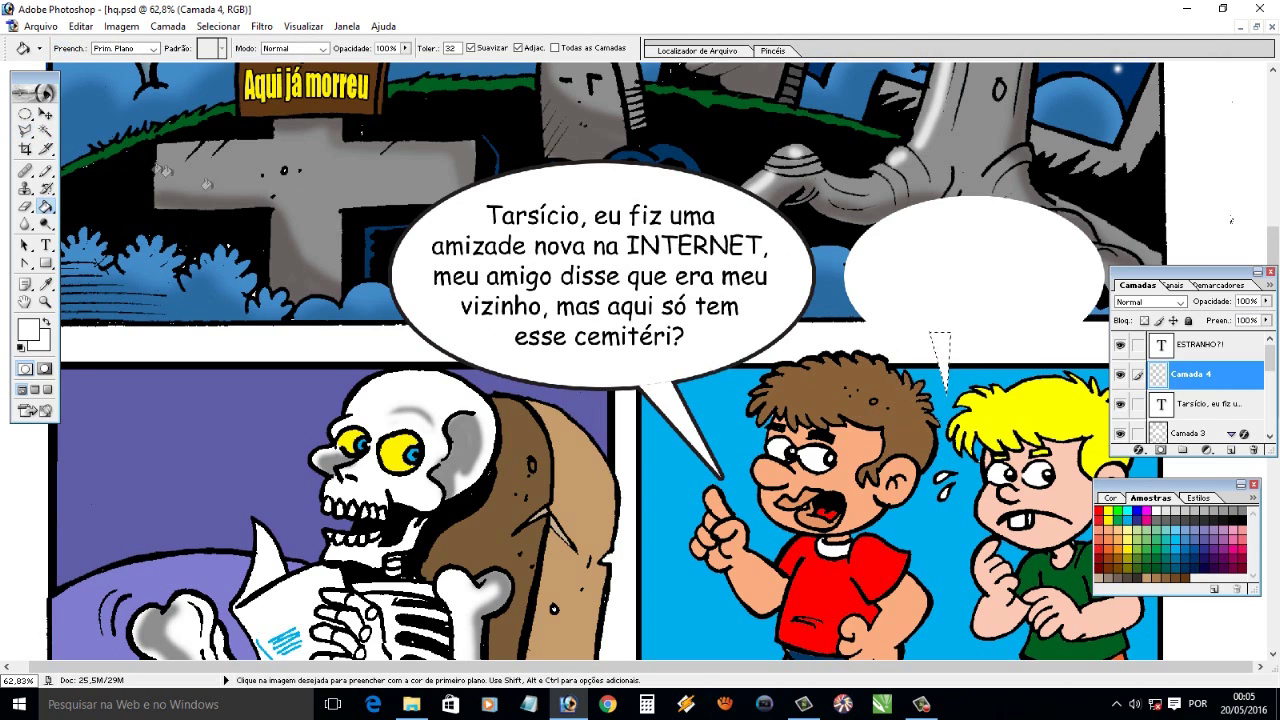
left_click(45, 131)
Give the balloon layer a black Stroke outline through Layer Style
right_click(1212, 376)
left_click(1040, 397)
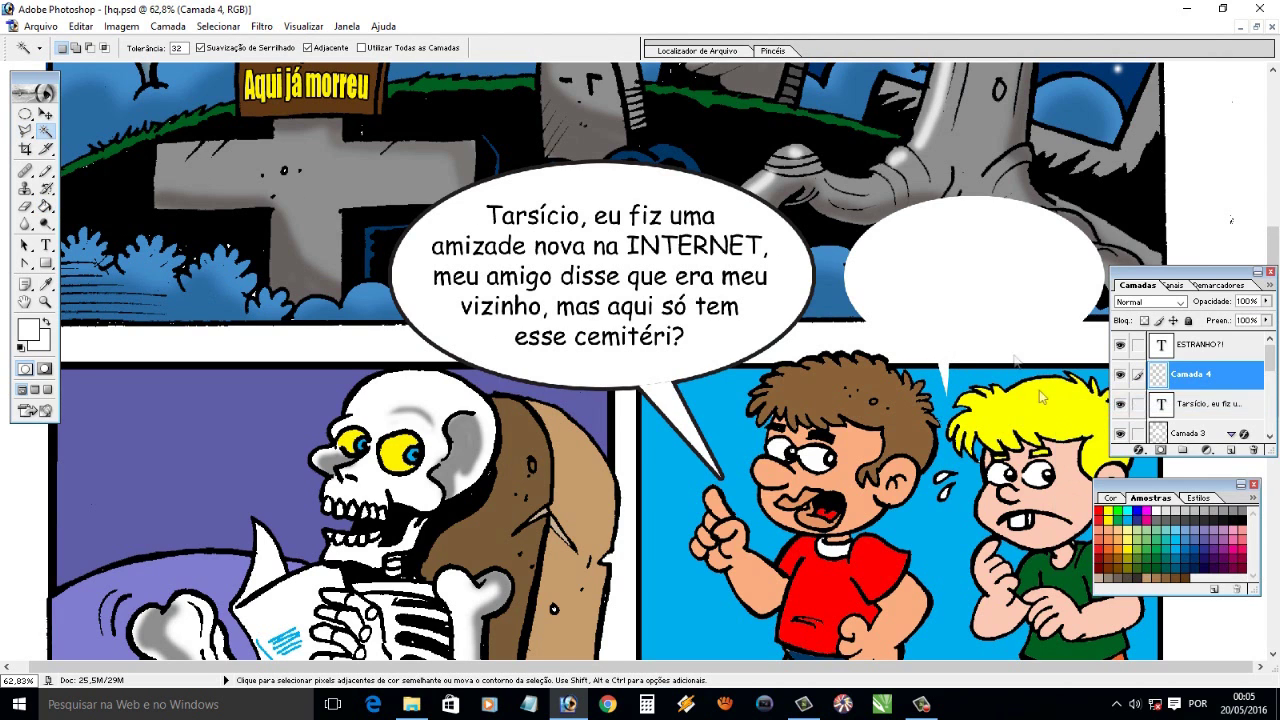
left_click(597, 416)
left_click_drag(760, 178, 368, 182)
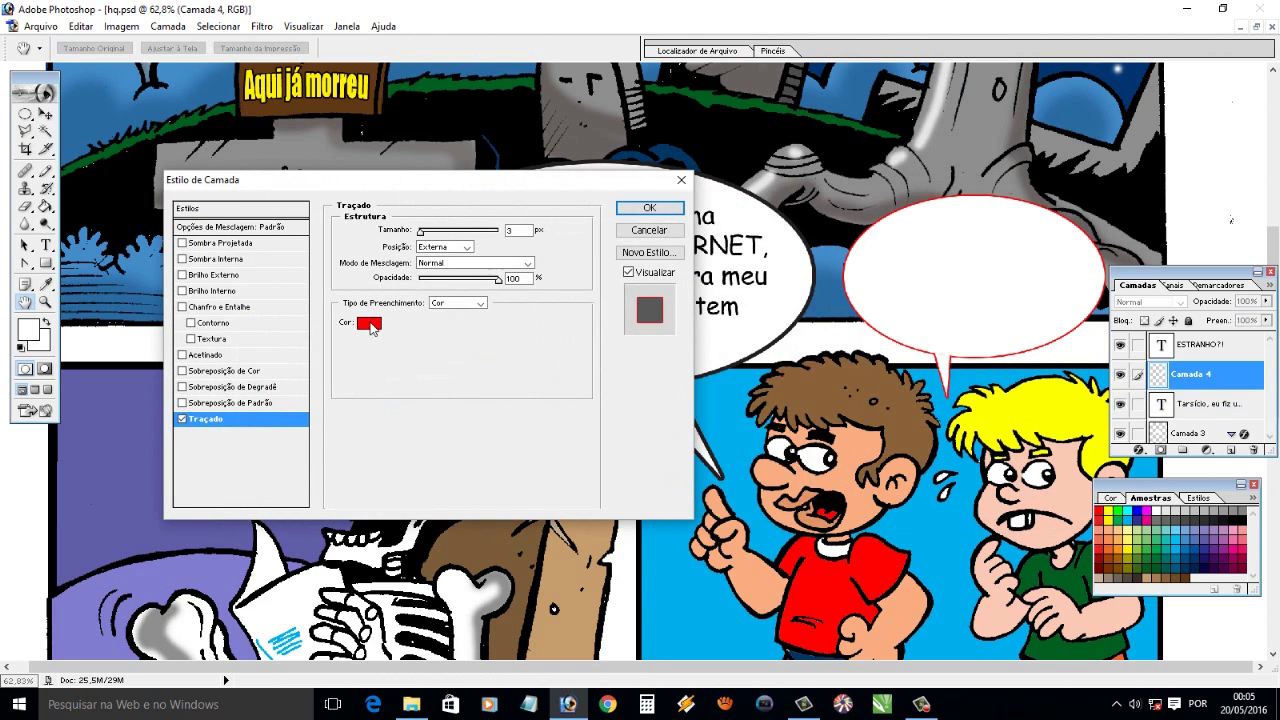
left_click(369, 323)
double_click(776, 549)
type("100")
double_click(776, 509)
type("0")
left_click(779, 341)
left_click_drag(420, 231, 425, 231)
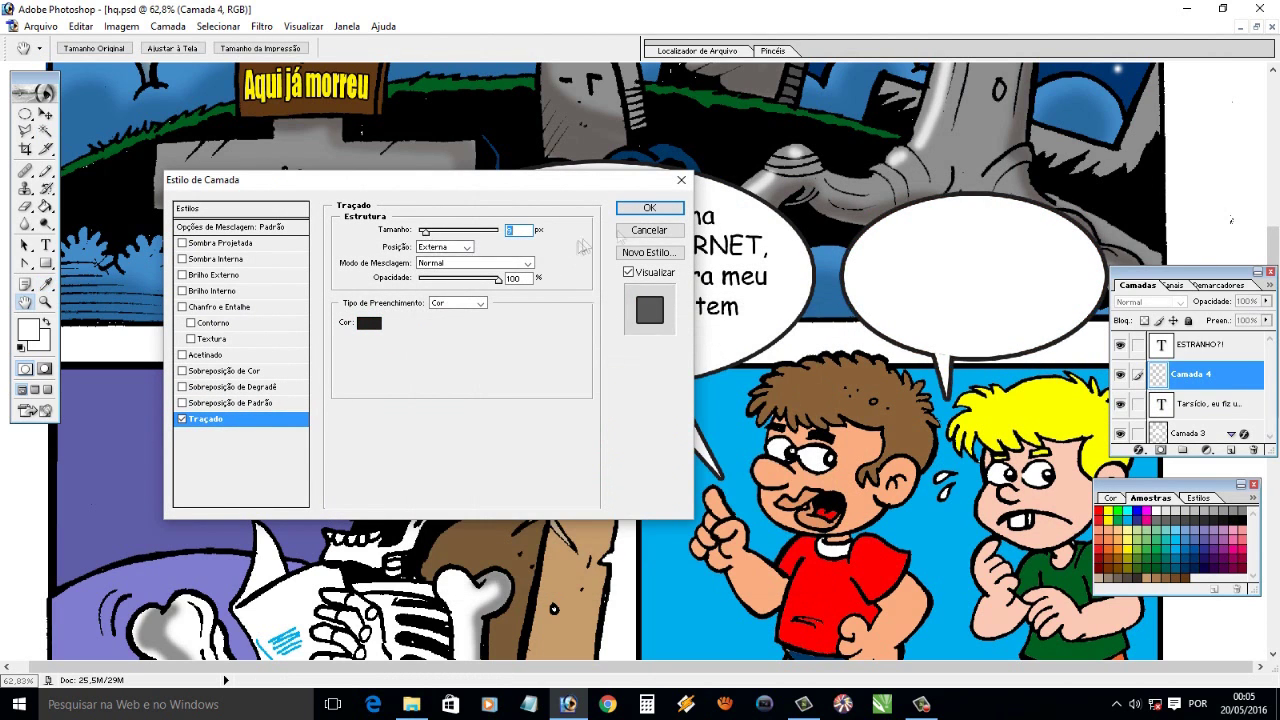
left_click(649, 208)
left_click(1232, 451)
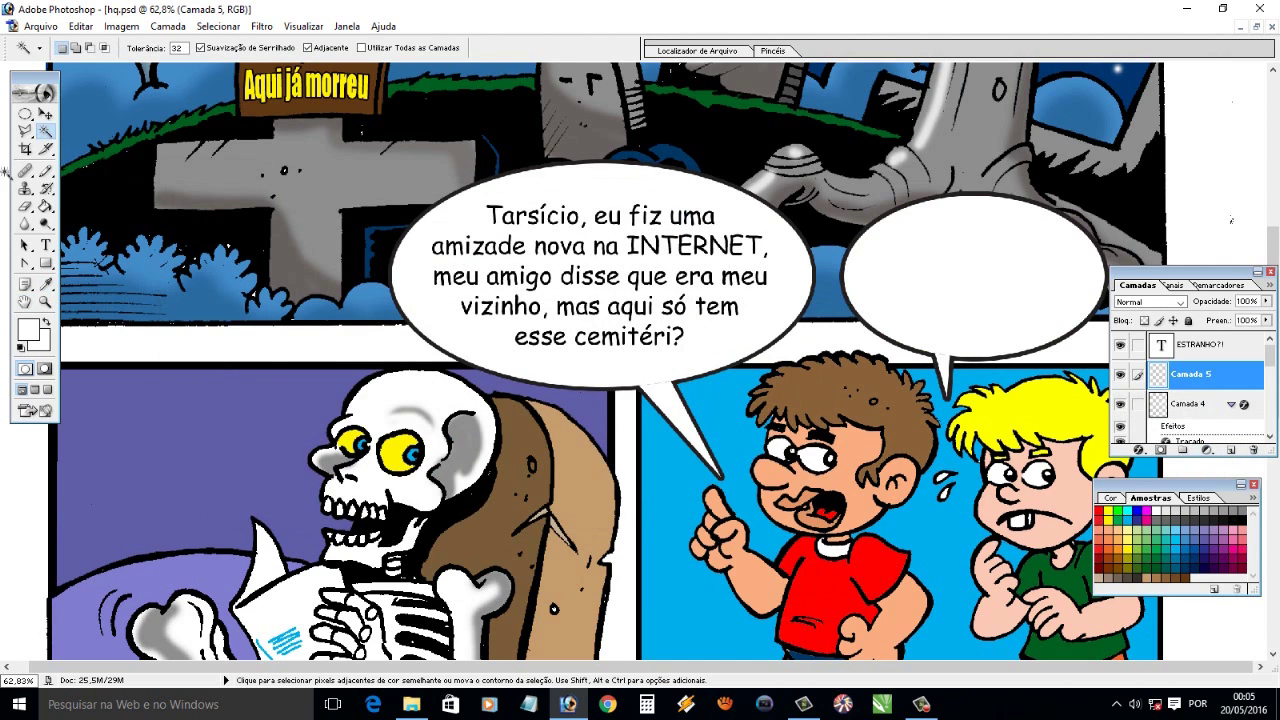
Type 'Crédo, quem poderia morar num cemitério' in black and move it into the right balloon
key("d")
left_click(45, 245)
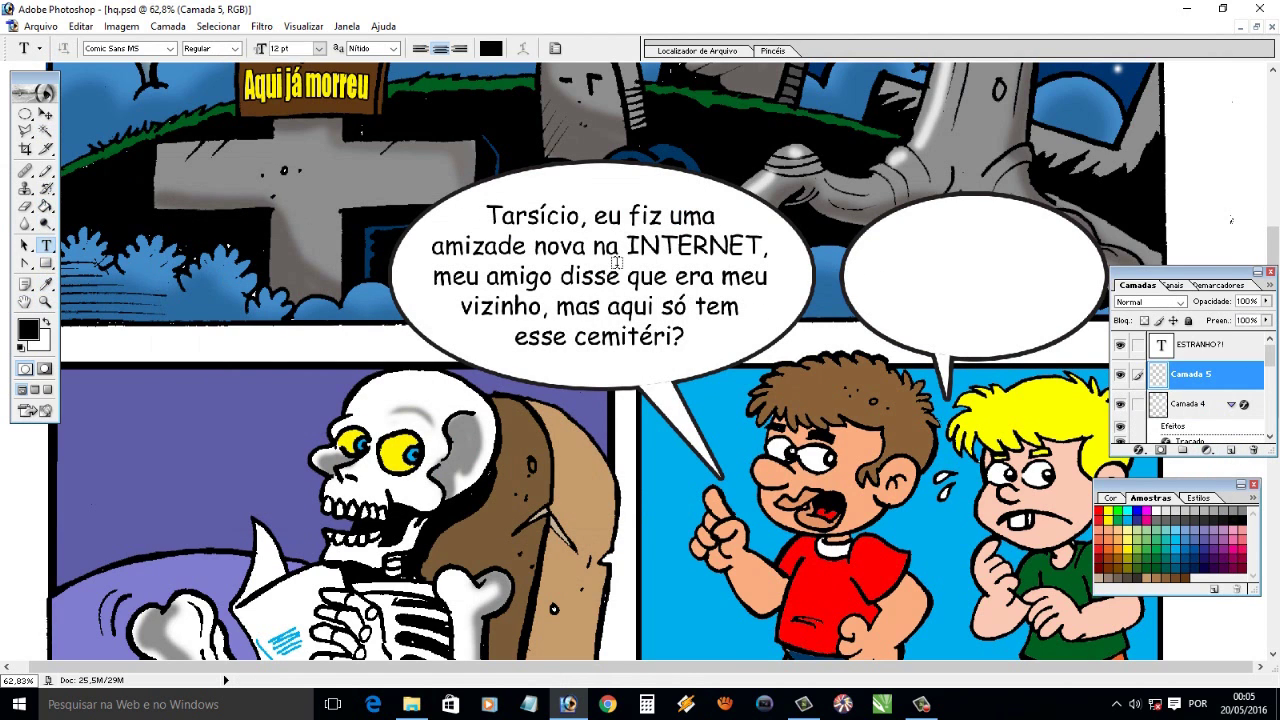
left_click(895, 275)
type("edo")
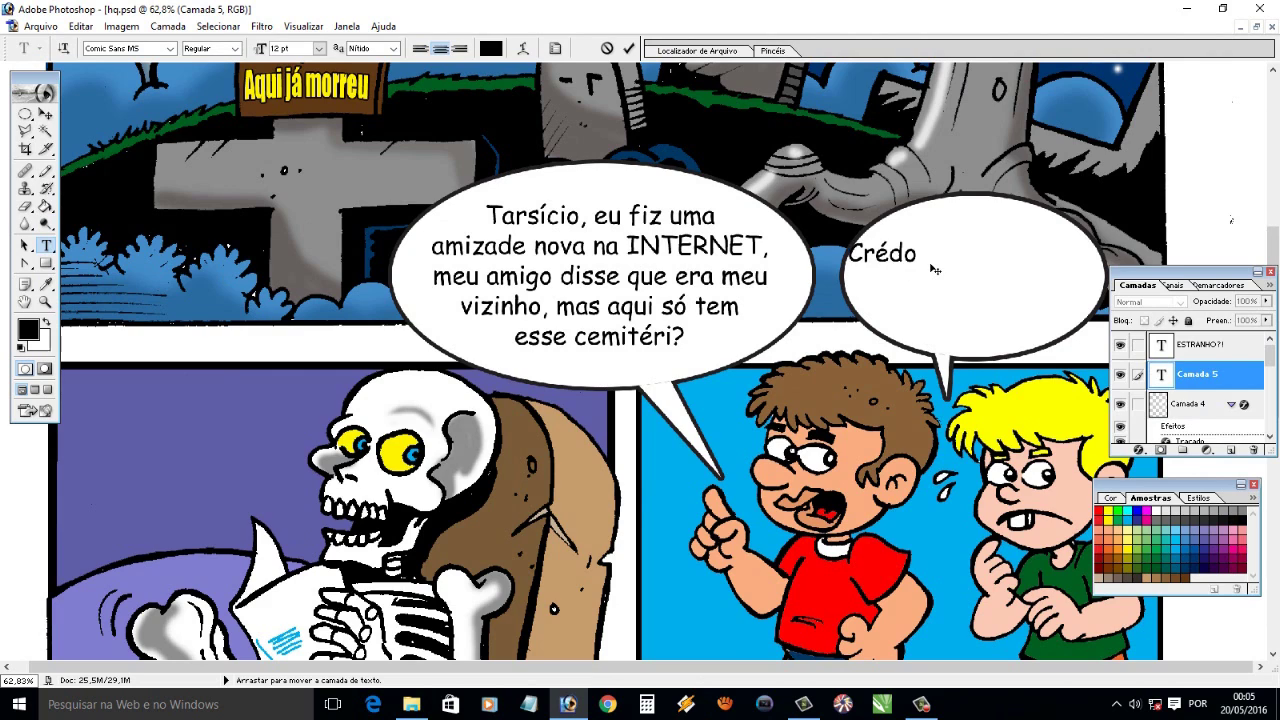
type(", quem")
type(" mora")
key("BackSpace")
key("BackSpace")
key("BackSpace")
type("poderia mo")
type("rar num cemitério")
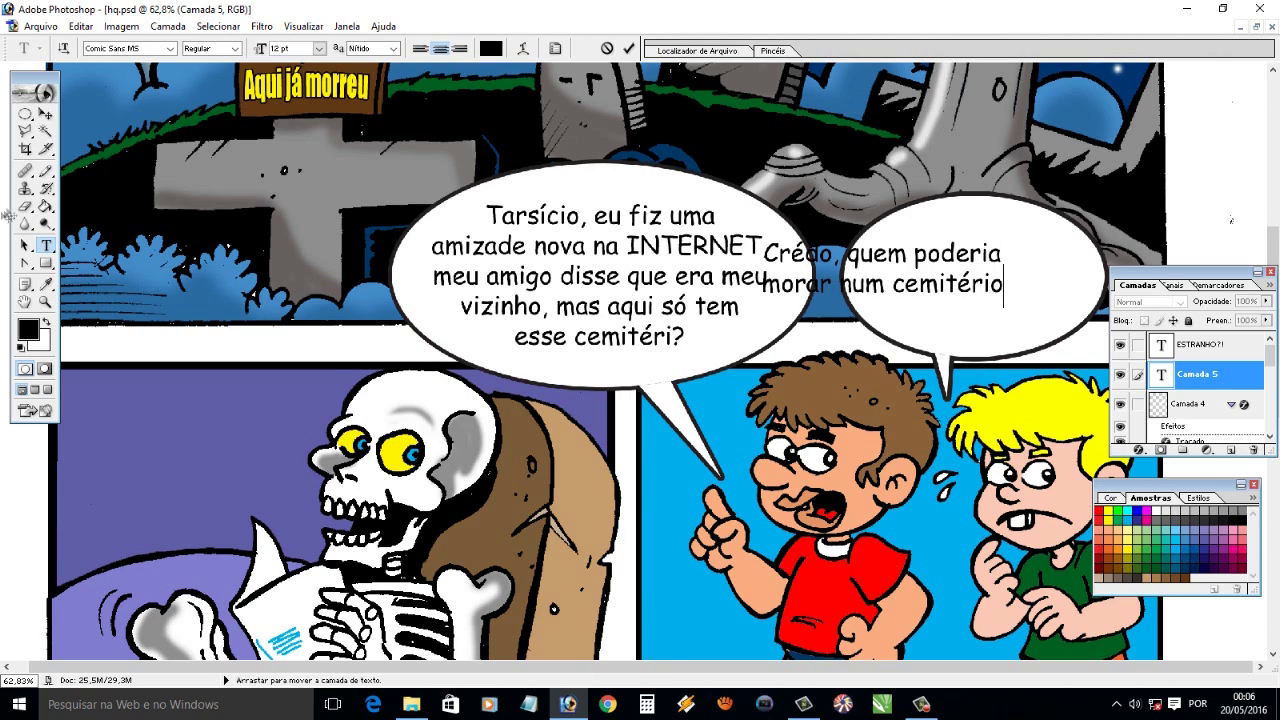
left_click(45, 114)
mouse_move(911, 256)
left_mouse_down()
mouse_move(1011, 258)
mouse_move(1030, 245)
left_mouse_up()
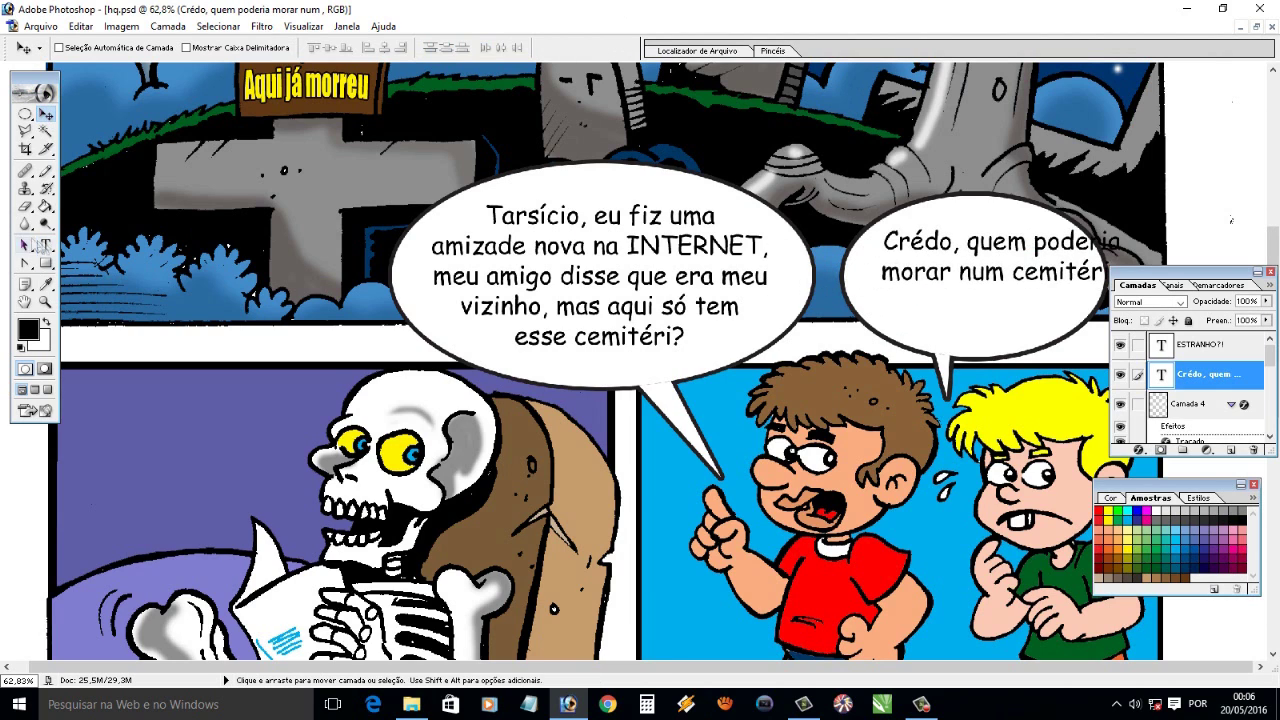
Re-break the lines, add '? Que MEDO!', centre the text and zoom out to the page
left_click(45, 245)
left_click(1034, 242)
key("Return")
key("End")
key("Delete")
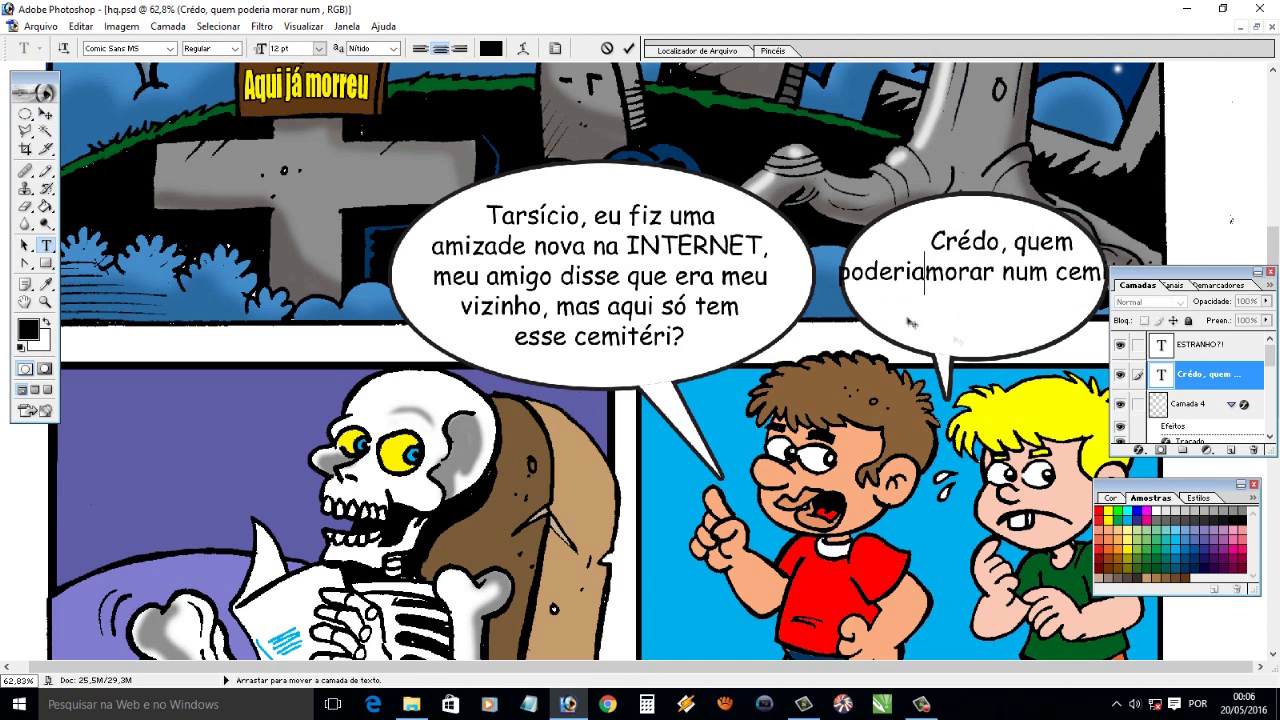
key("Right")
key("Right")
key("Right")
key("Return")
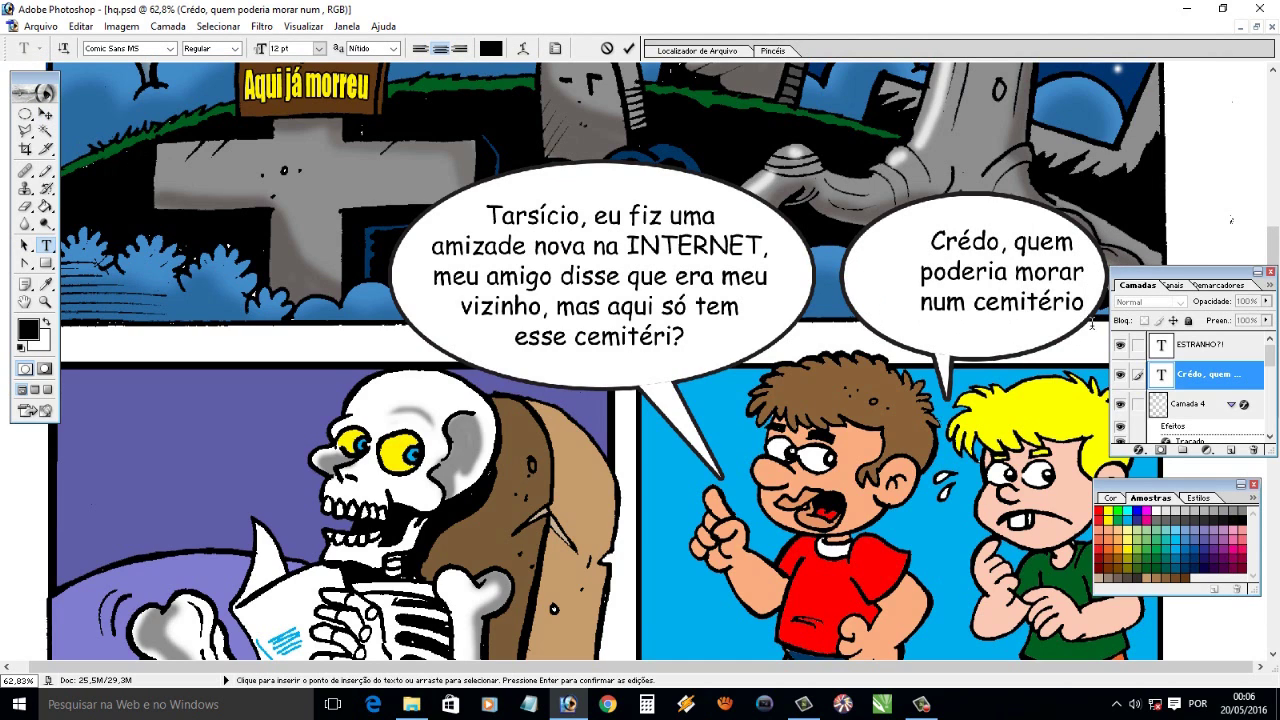
type("?")
type("Quw")
key("BackSpace")
type("e MEDO!")
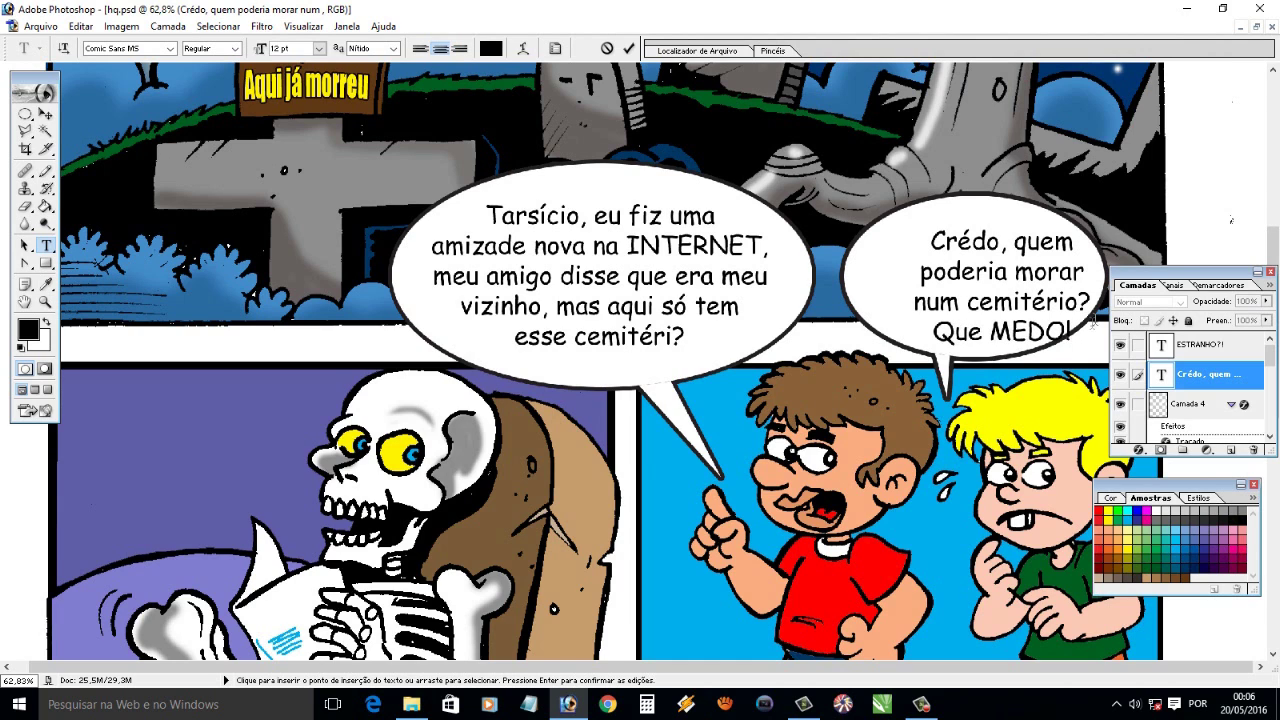
left_click(45, 115)
left_click_drag(943, 308, 911, 298)
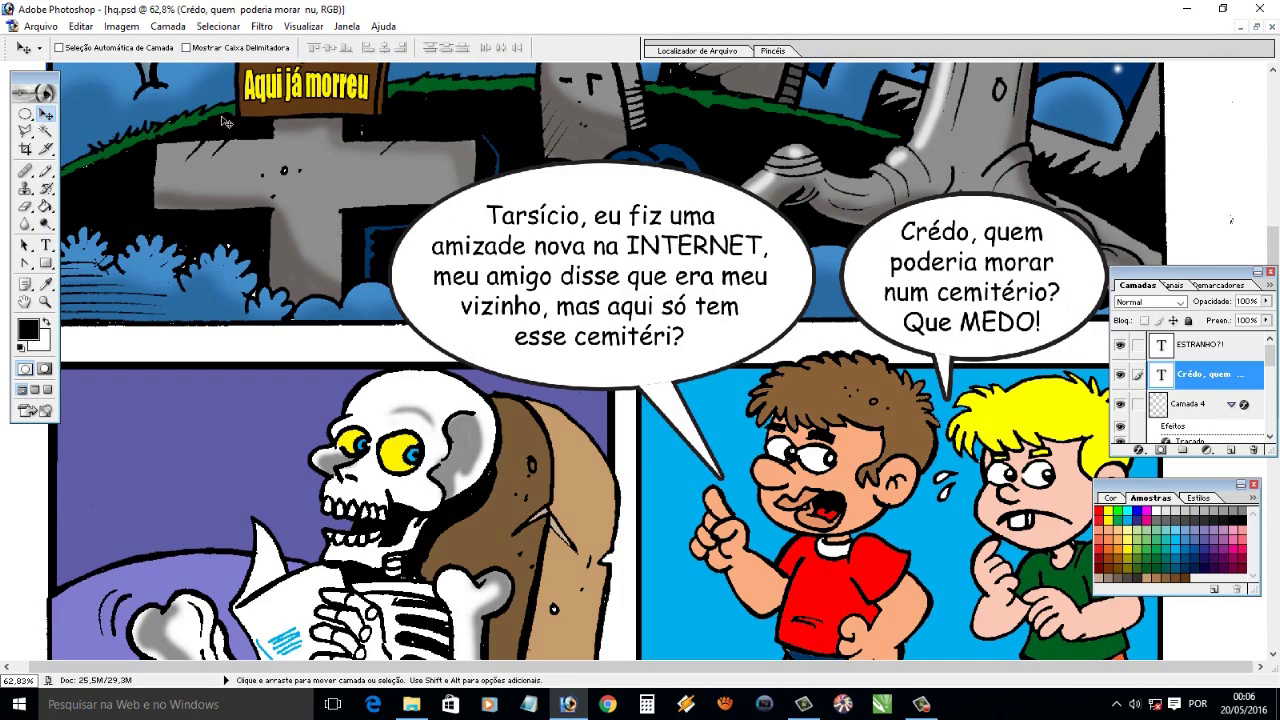
key("ctrl+minus")
key("ctrl+minus")
key("ctrl+minus")
key("ctrl+minus")
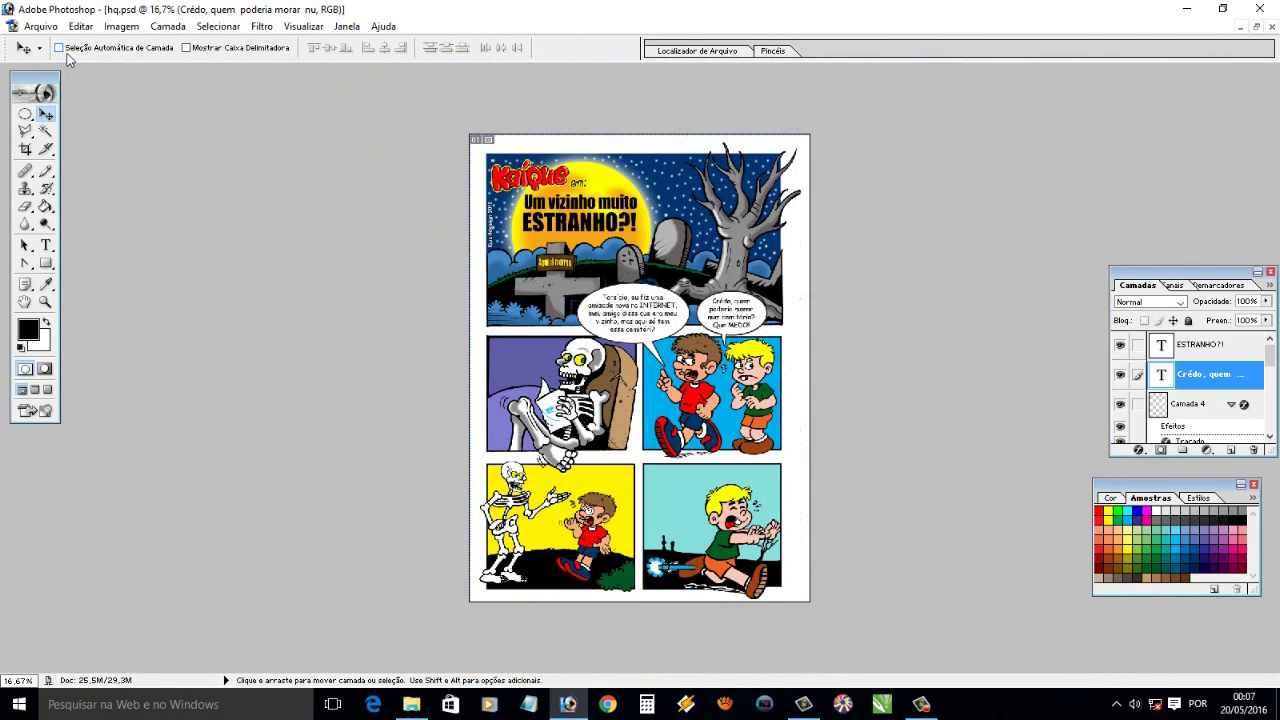
On a new layer, fill the skeleton's starburst balloon with white
key("z")
left_click_drag(780, 647, 781, 648)
key("b")
left_click(1231, 450)
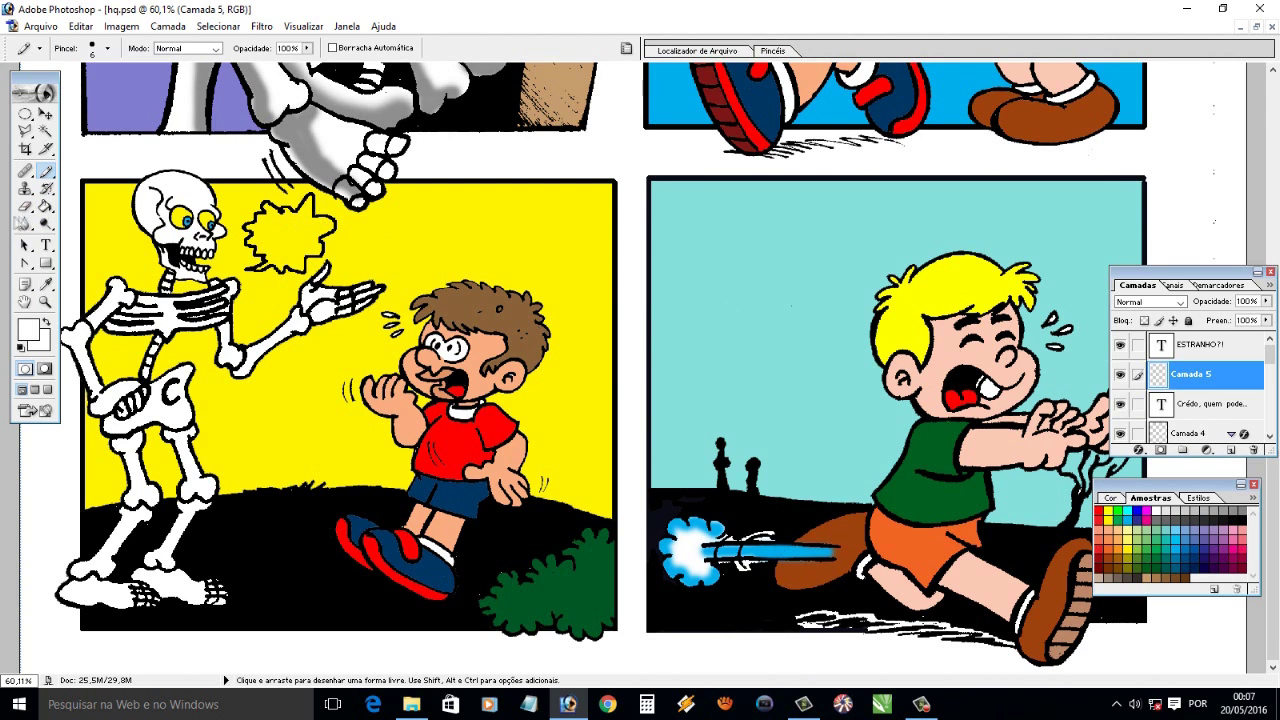
key("g")
left_click(307, 257)
key("z")
left_click(400, 296, "alt")
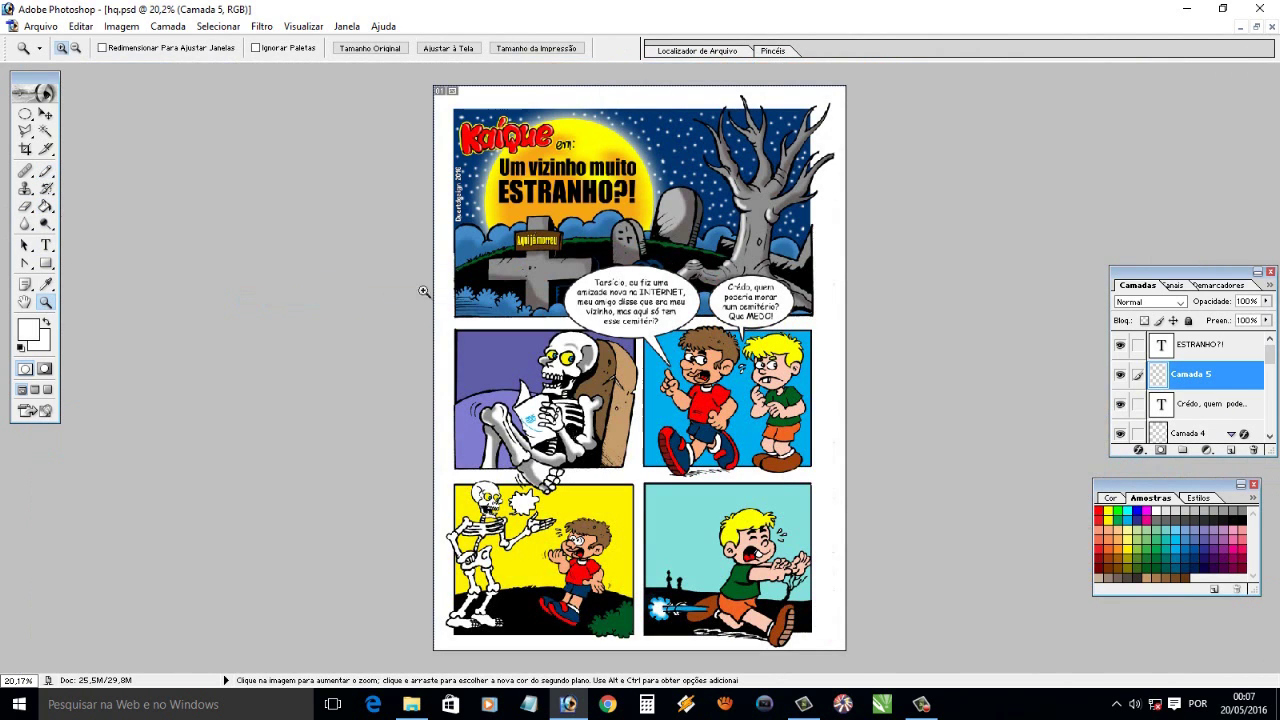
left_click_drag(450, 475, 607, 550)
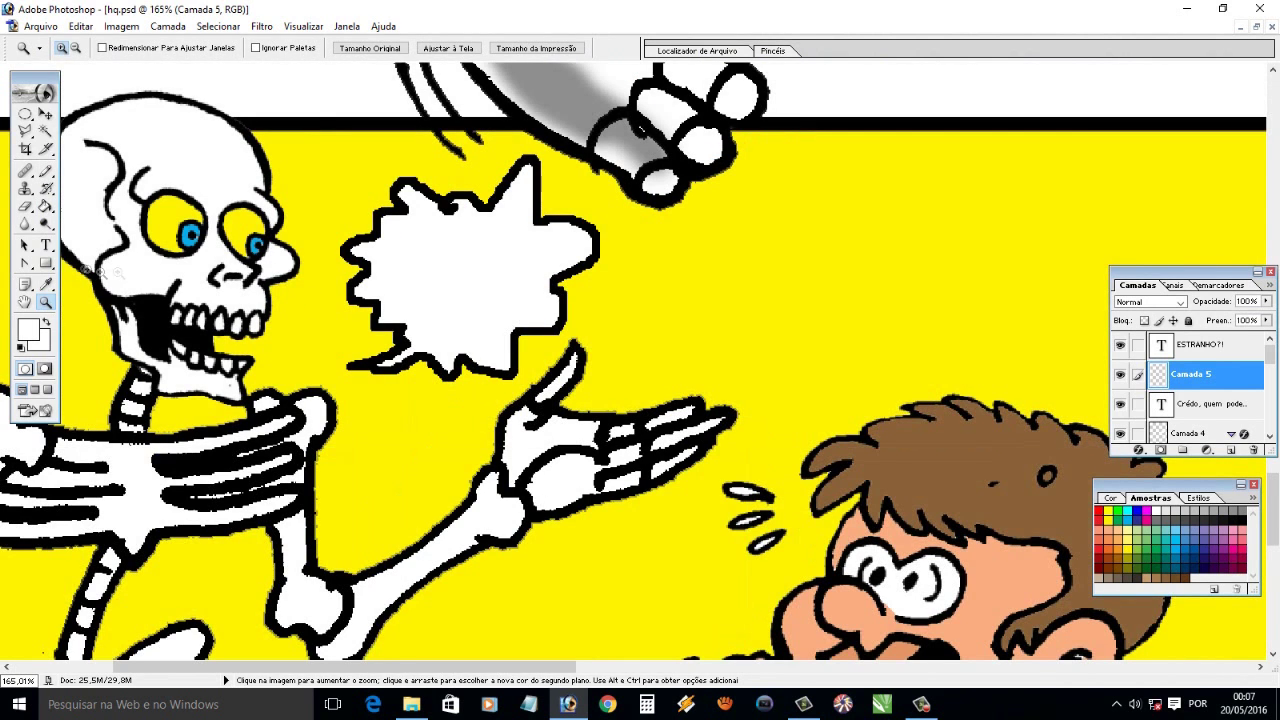
Write 'OLÁ!' centred inside the starburst, then fit the whole page in view
key("t")
key("i")
left_click(45, 245)
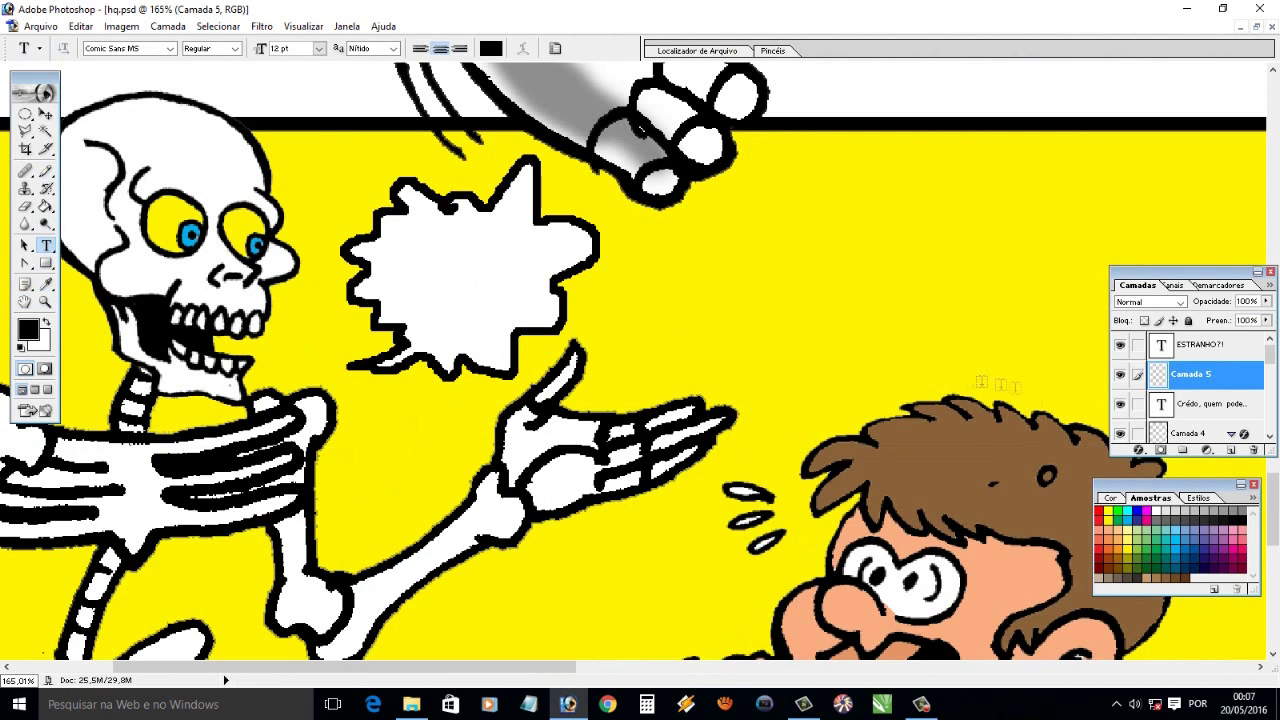
left_click(413, 283)
type("OLÁ!")
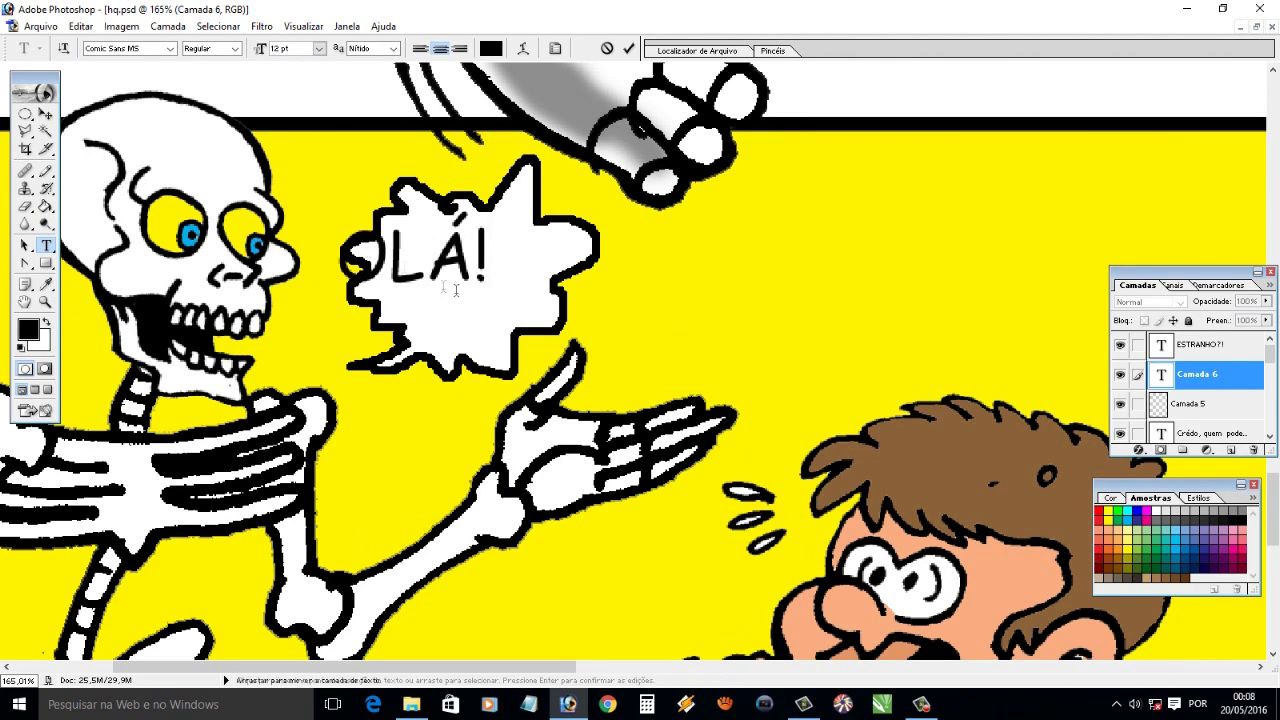
left_click(45, 113)
left_click_drag(463, 273, 510, 295)
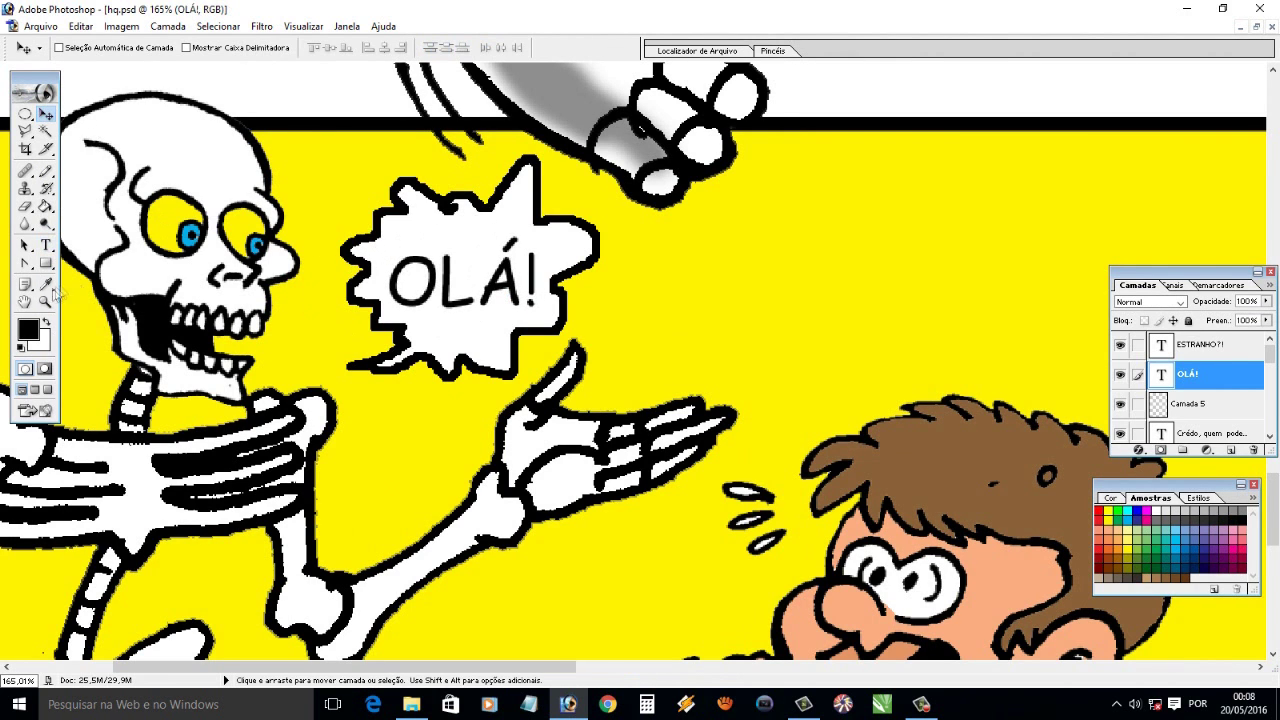
key("z")
right_click(257, 300)
left_click(265, 305)
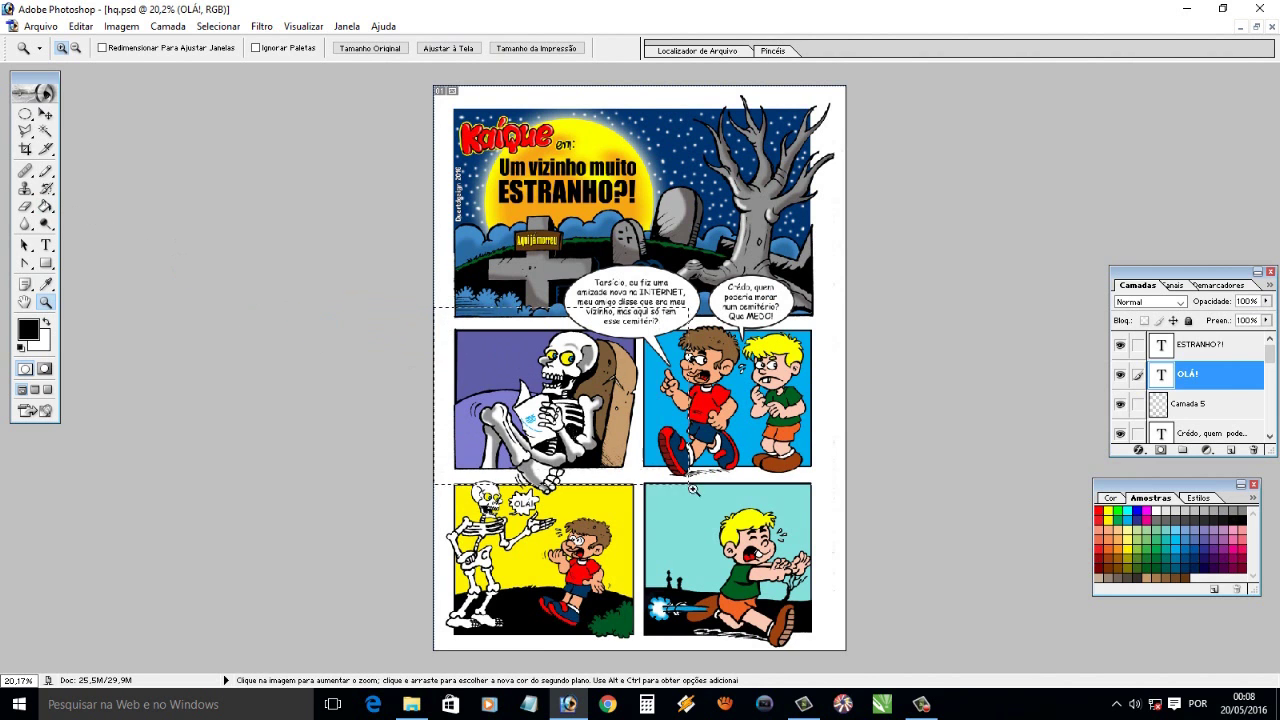
On a new layer, fill a white oval with a tail pointing at the reading skeleton
left_click_drag(440, 308, 805, 480)
left_click(25, 114)
key("ctrl+d")
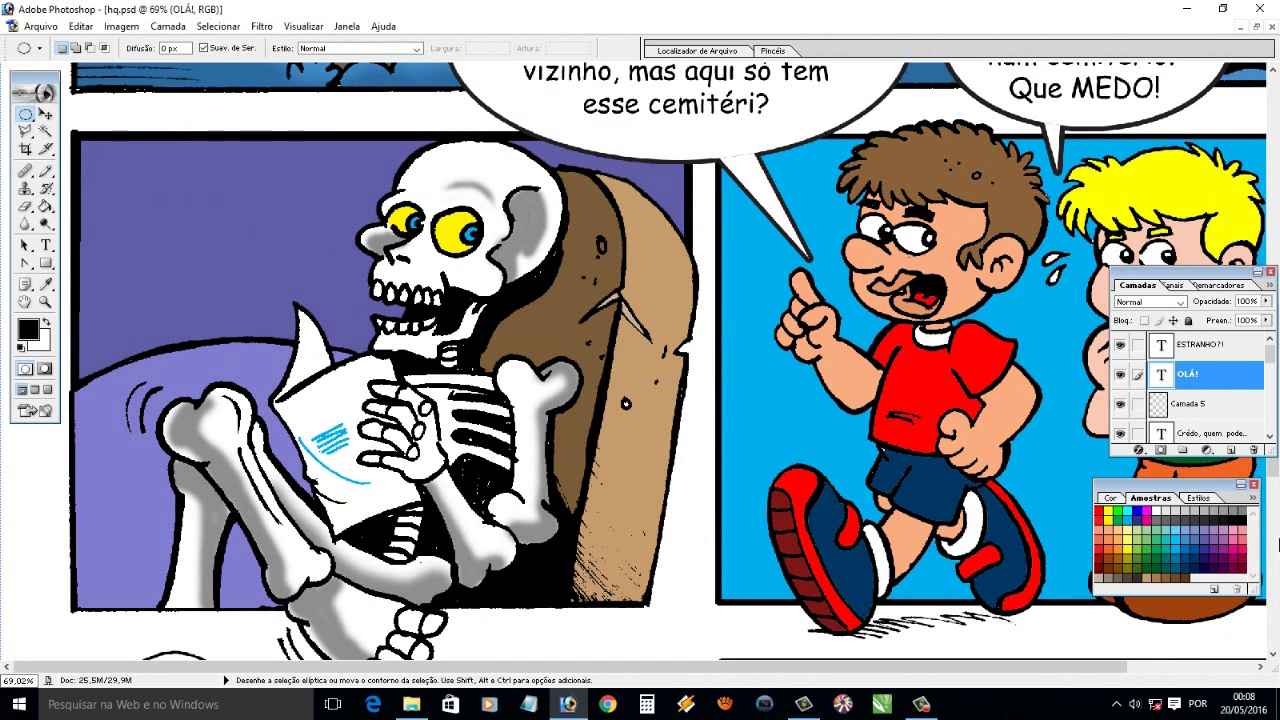
key("ctrl+shift+alt+n")
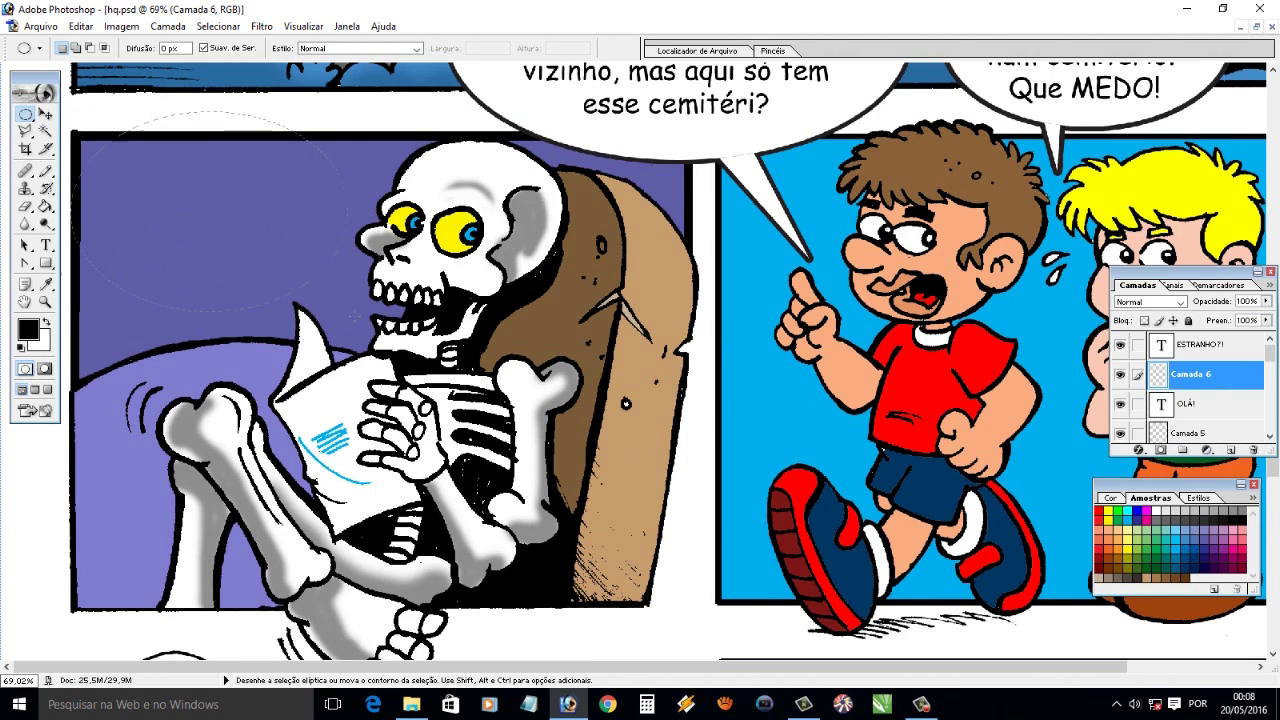
left_click(45, 206)
key("x")
left_click(191, 232)
left_click(45, 131)
key("ctrl+d")
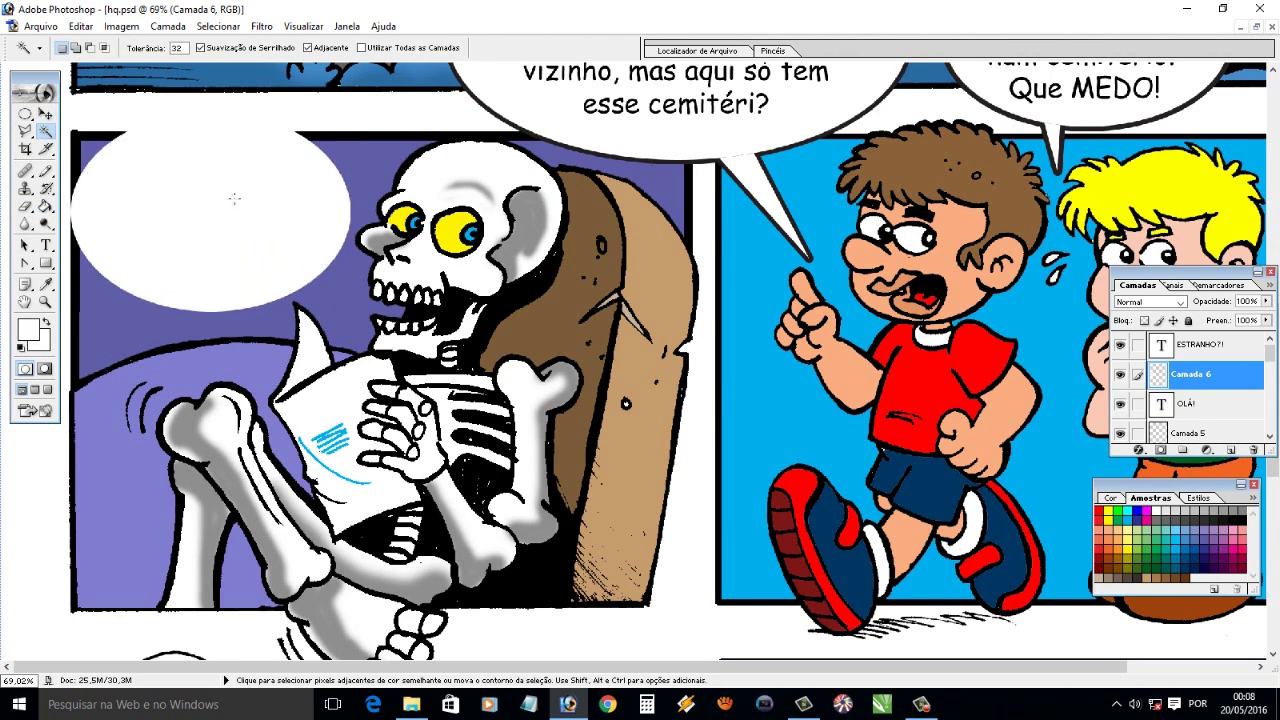
left_click(25, 131)
left_click(311, 268)
left_click(45, 206)
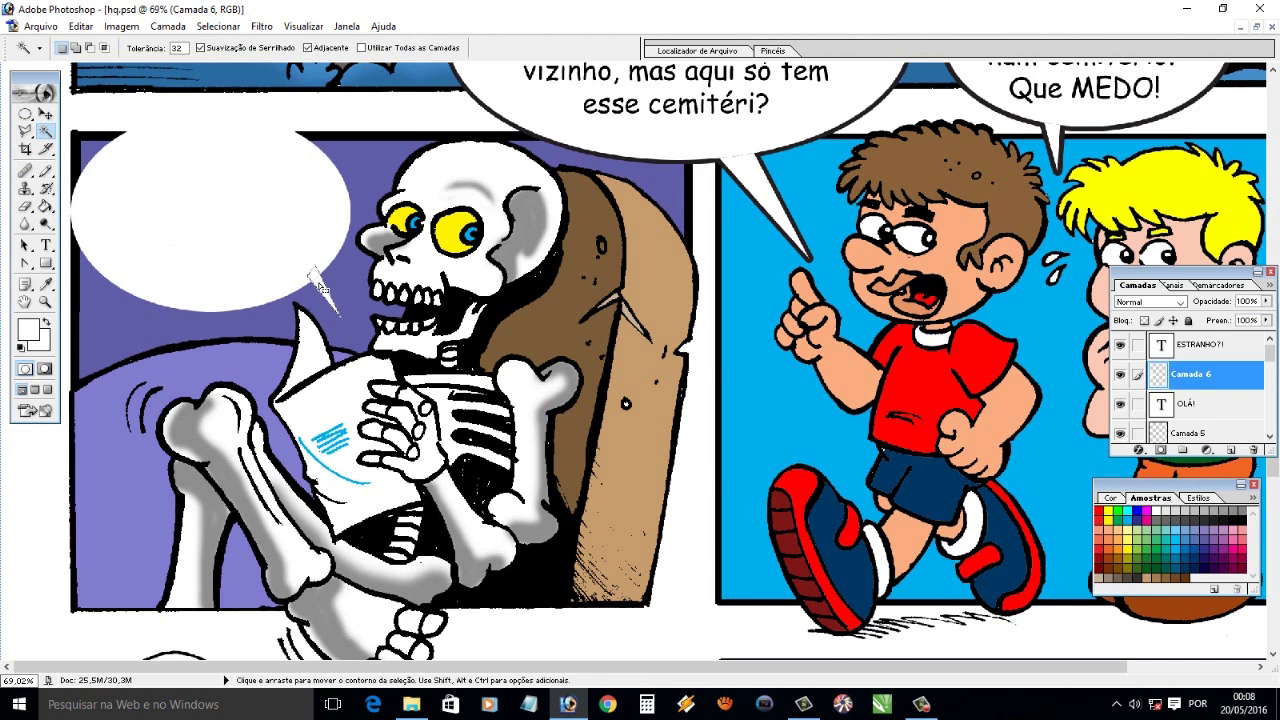
Add a 13 px black Stroke to the balloon layer, then zoom to the skeleton panel
key("h")
double_click(1240, 374)
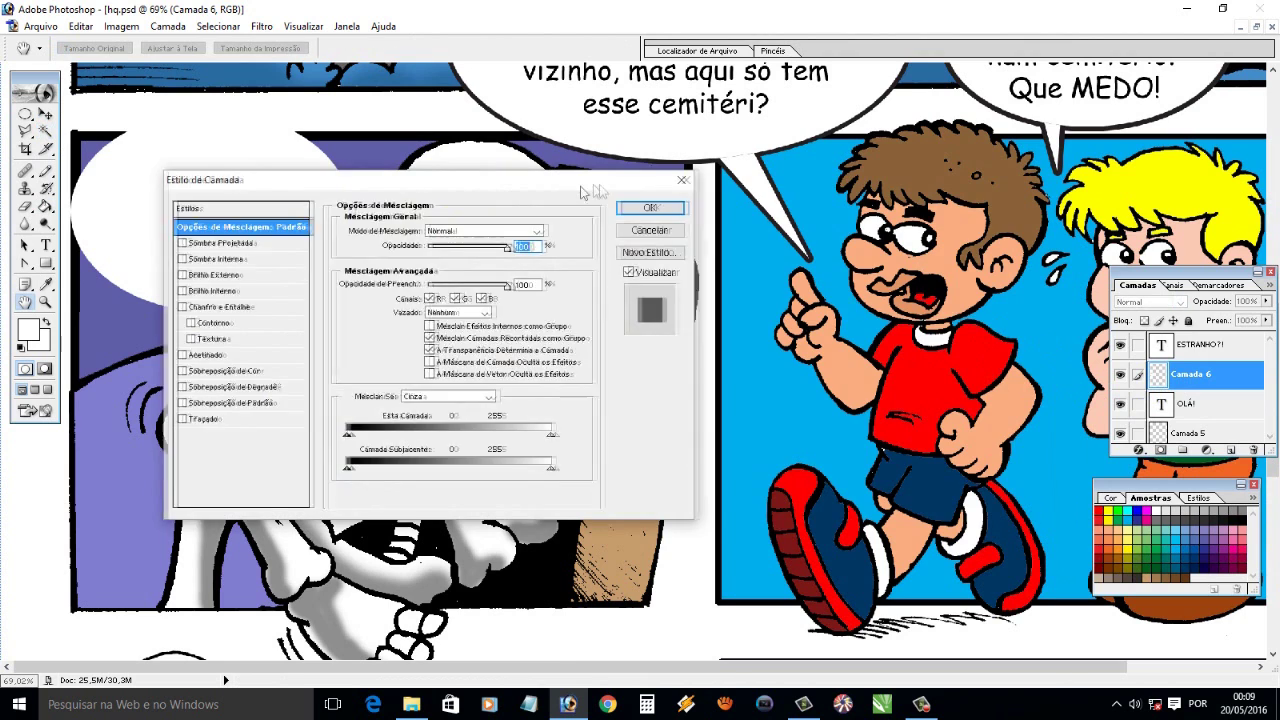
left_click_drag(300, 172, 640, 178)
left_click(540, 417)
left_click(690, 320)
left_click(777, 549)
type("100")
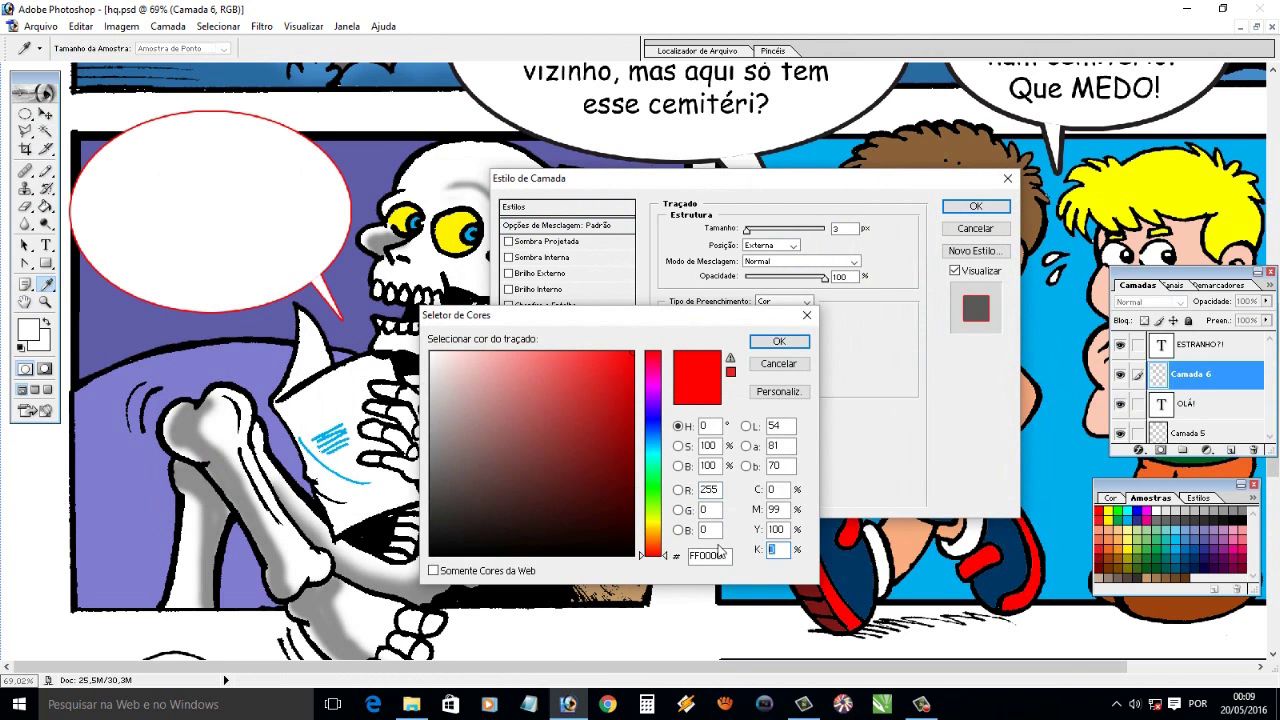
type("0")
left_click(777, 509)
type("0")
left_click(779, 341)
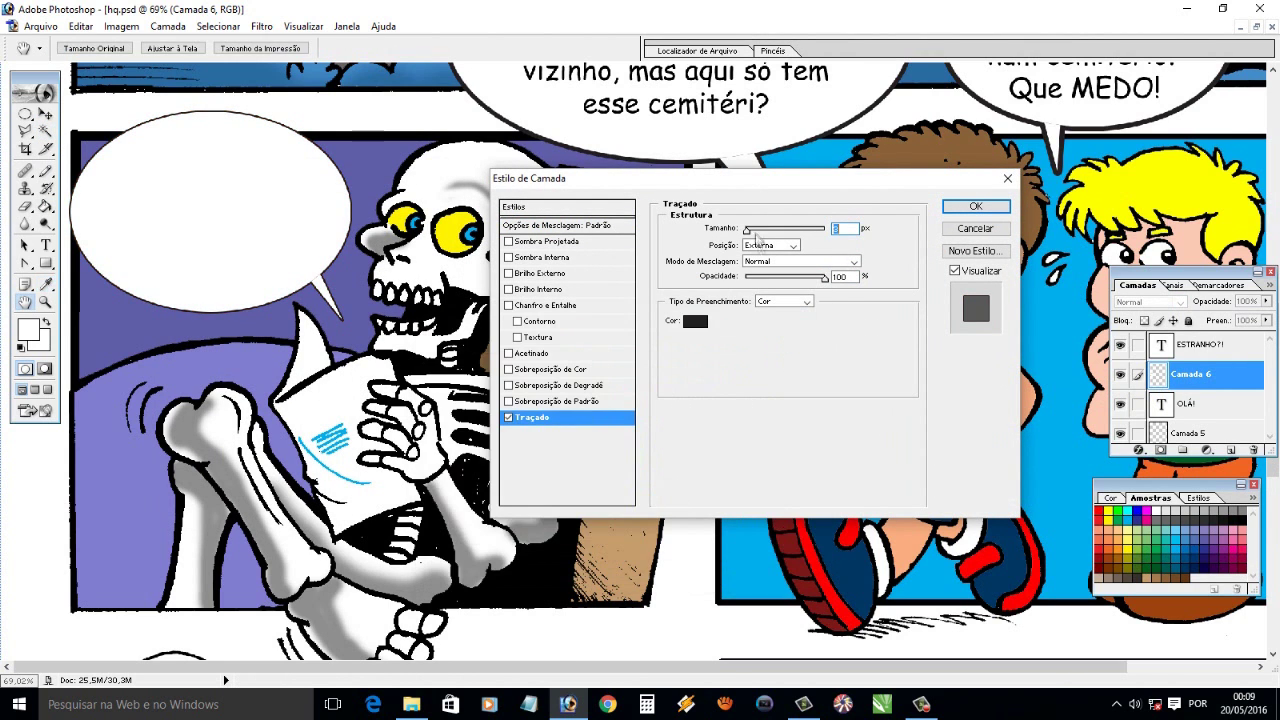
left_click_drag(747, 229, 752, 229)
left_click(976, 207)
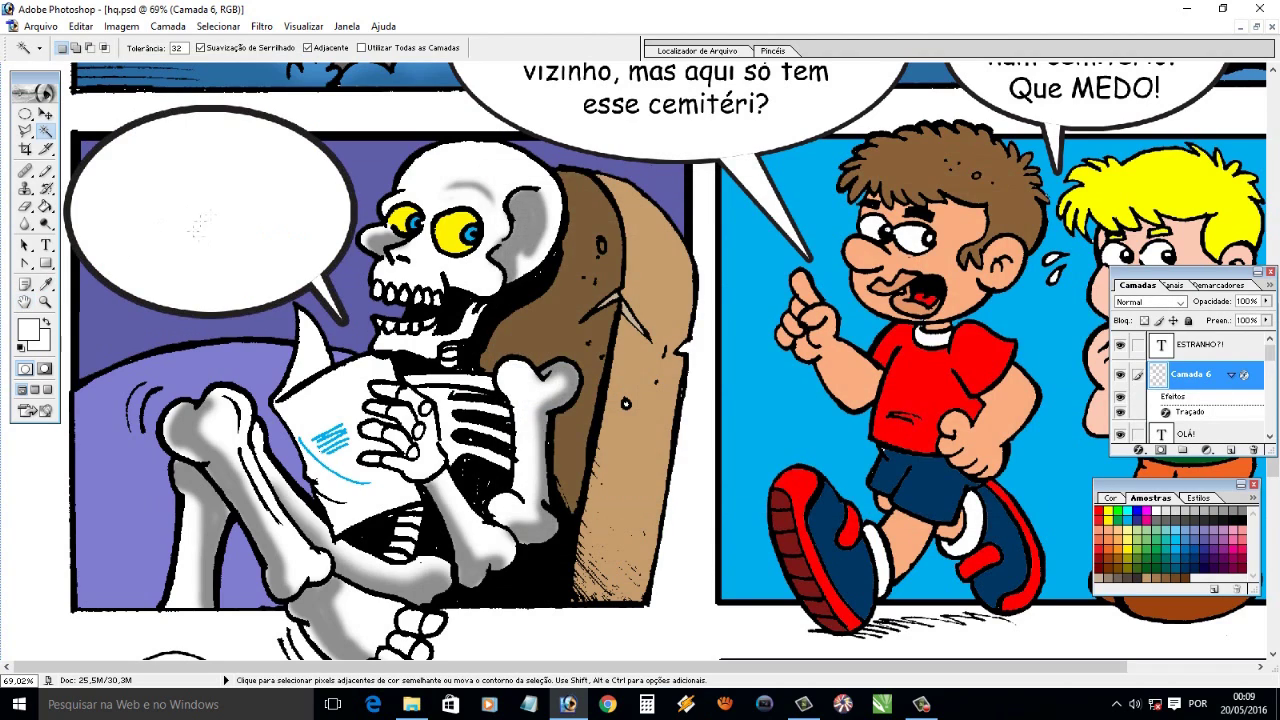
left_click(44, 301)
key("ctrl+0")
left_click_drag(446, 320, 812, 490)
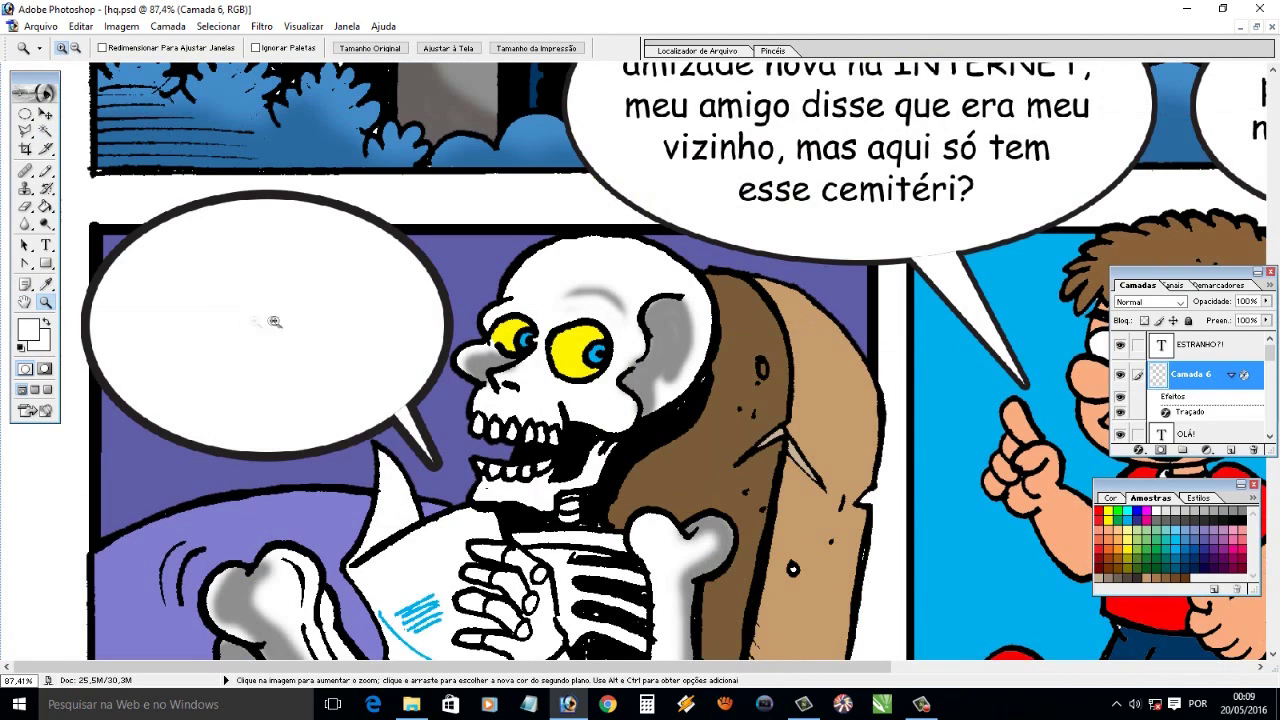
Sample black and type 'Me parece que' centred in the skeleton's oval balloon
key("i")
left_click(116, 216)
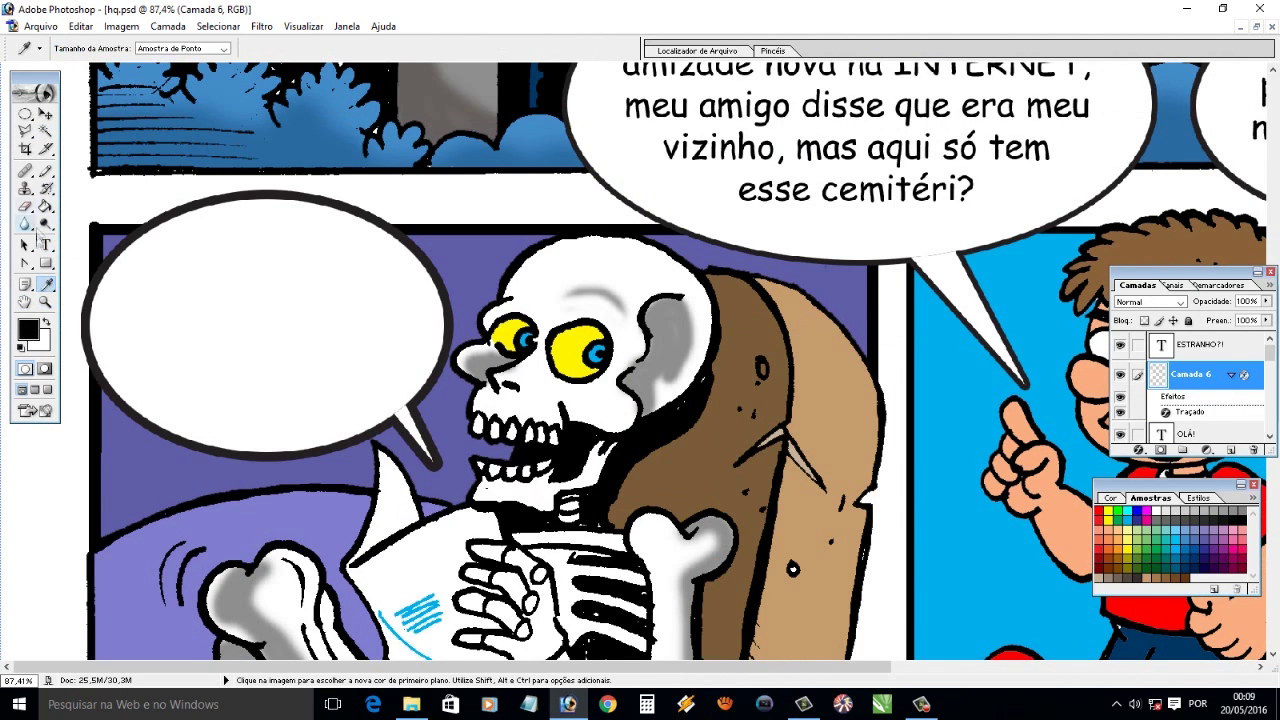
left_click(45, 245)
left_click(160, 268)
type("Ei!")
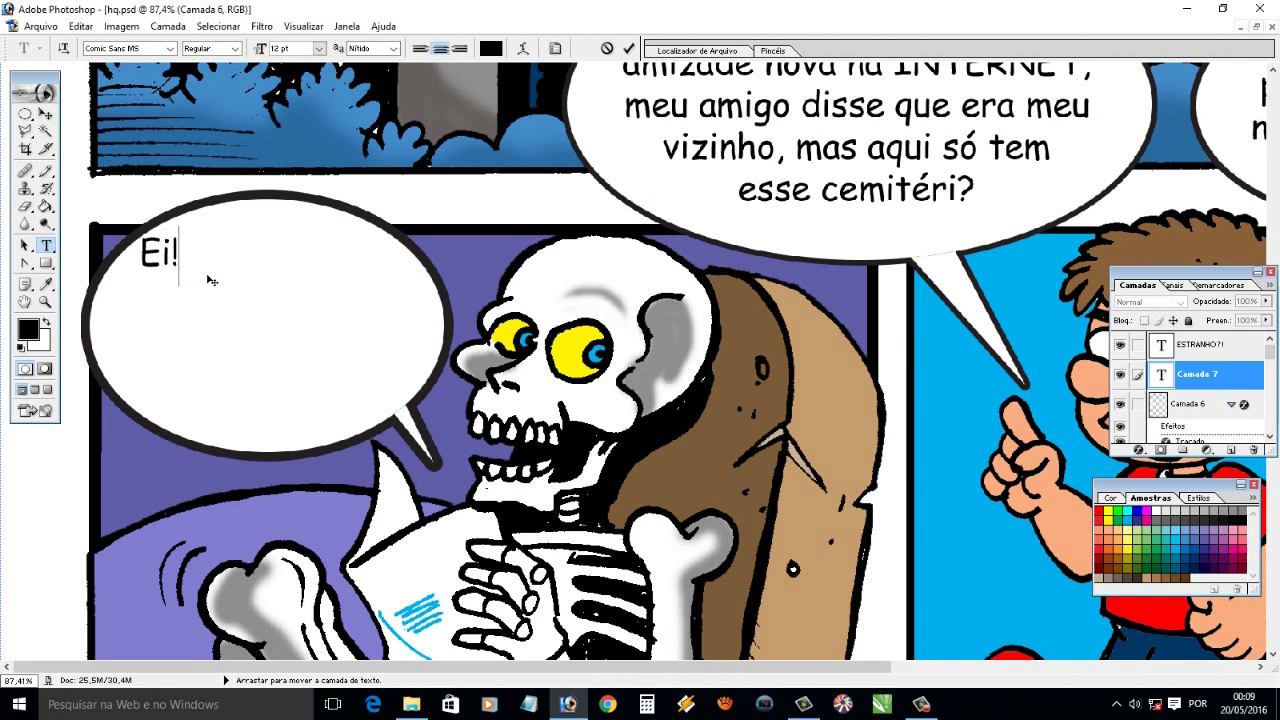
type("Me parece que")
key("ctrl+Return")
left_click_drag(311, 267, 411, 283)
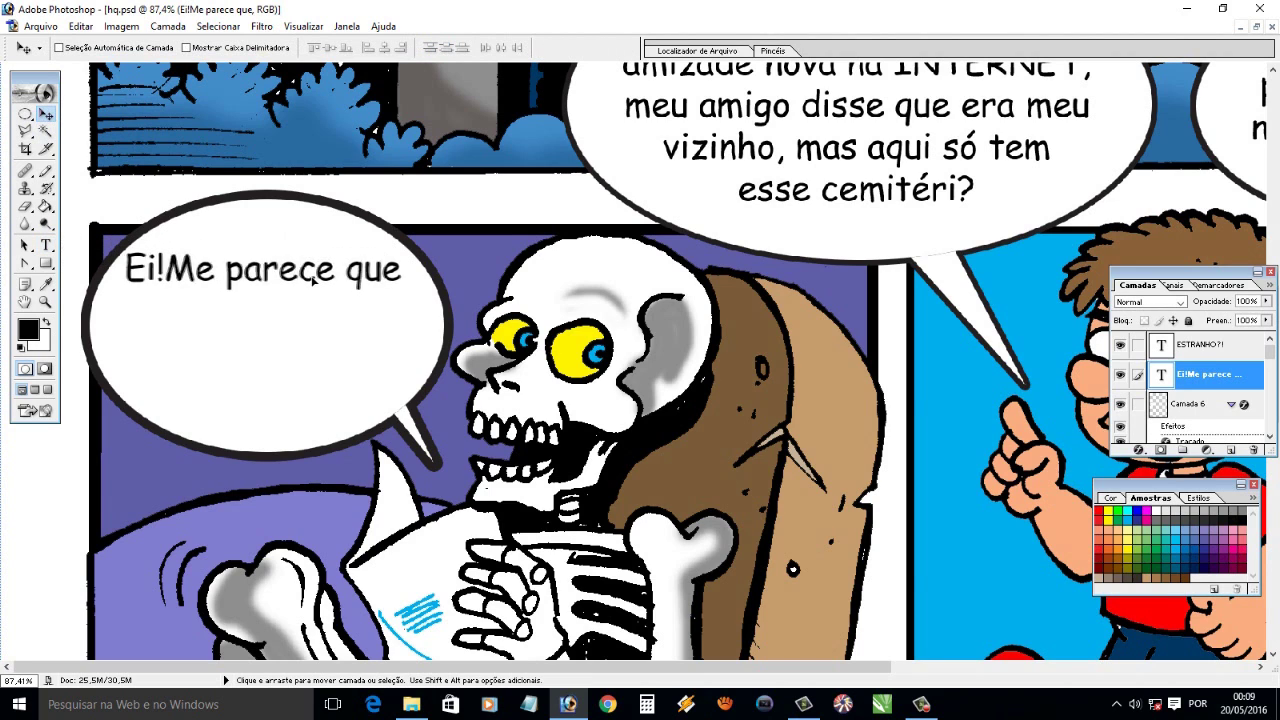
Add the line 'tenho vizita, deve ser meu amigo novo da INTERNET!' and view the whole page
key("Return")
type("tenho vizita")
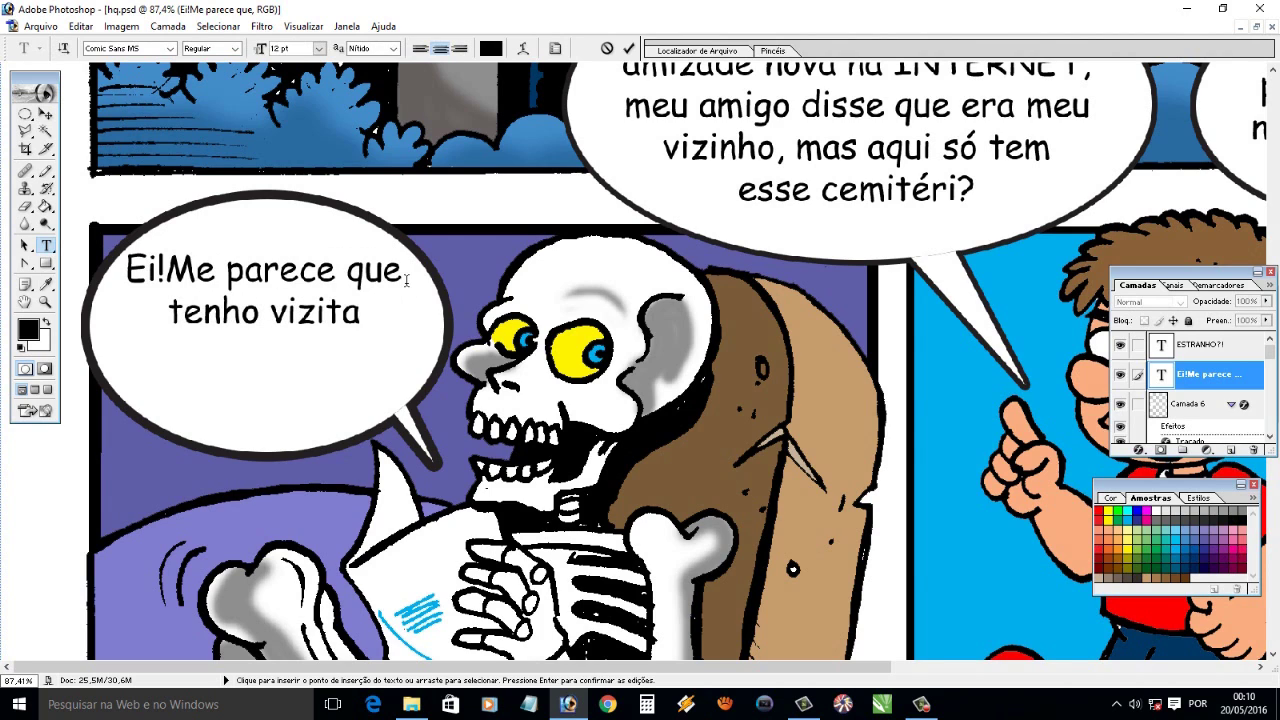
type(", deve")
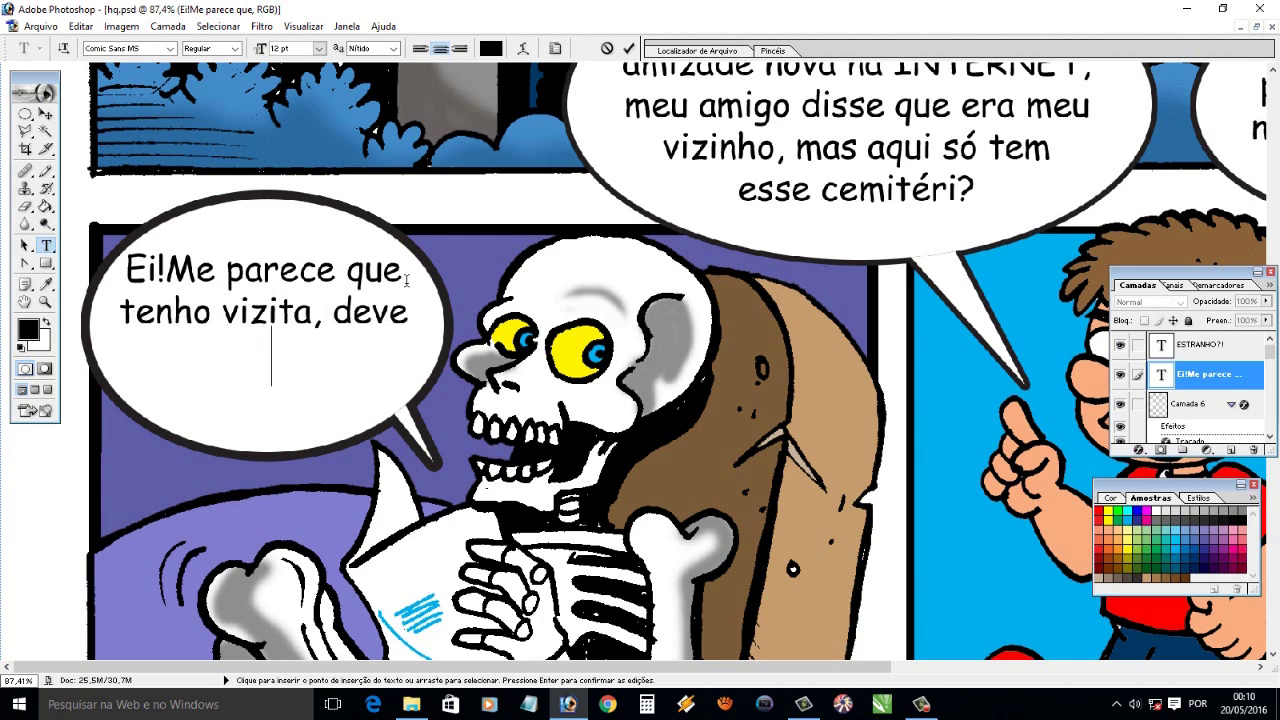
type(" ser meu amigo novo da INTERNE")
key("BackSpace")
key("BackSpace")
type("ERNET!")
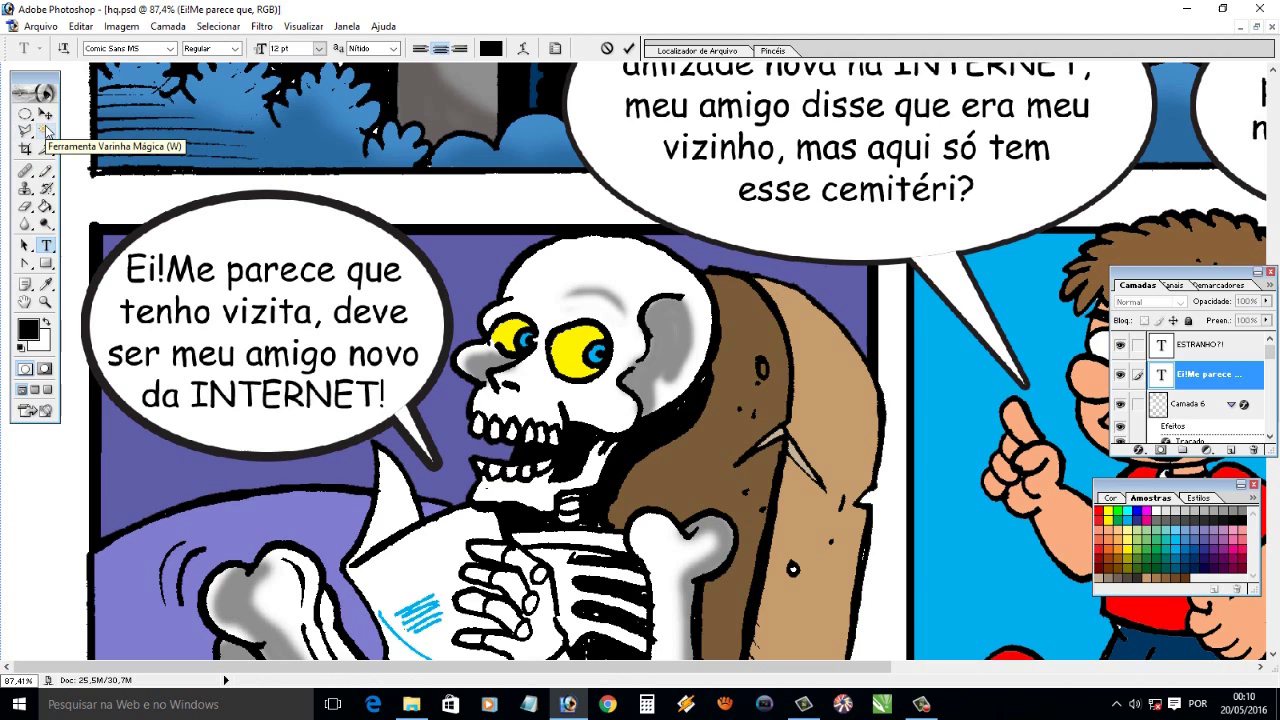
left_click(45, 301)
left_click(448, 48)
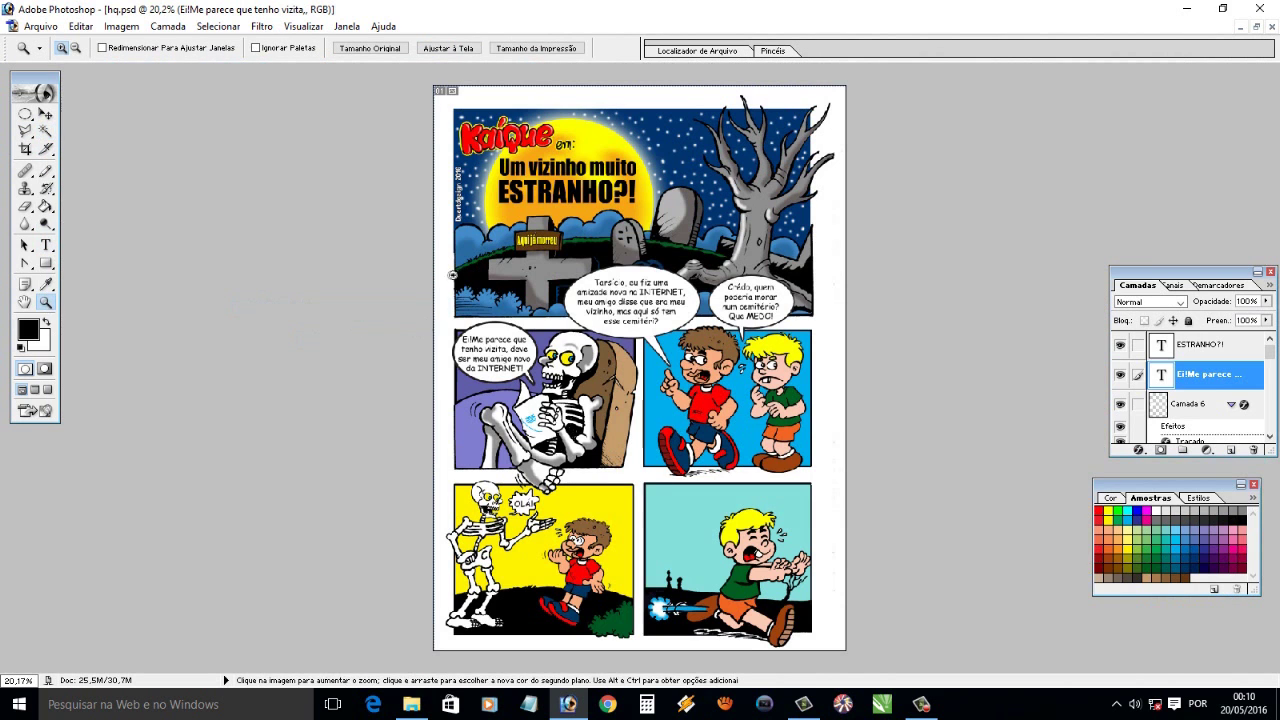
Save the comic page and add a new empty layer for the balloon
left_click(41, 26)
left_click(90, 155)
left_click_drag(545, 495, 715, 565)
key("ctrl+alt+shift+n")
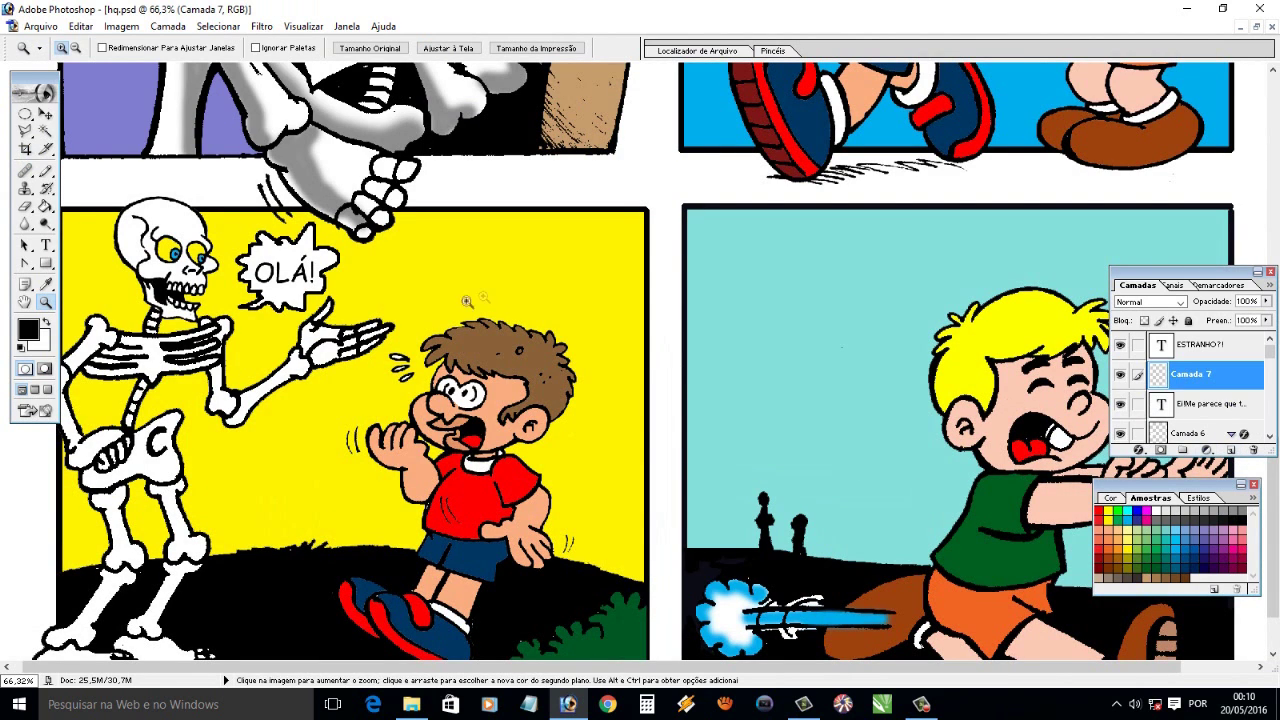
Fill an oval selection above the boy in the yellow panel with white
left_click(25, 113)
left_click_drag(676, 352, 680, 365)
left_click_drag(585, 284, 584, 266)
key("g")
key("x")
left_click(438, 241)
key("ctrl+d")
Draw a Polygonal Lasso tail pointing at the boy and fill it white
key("w")
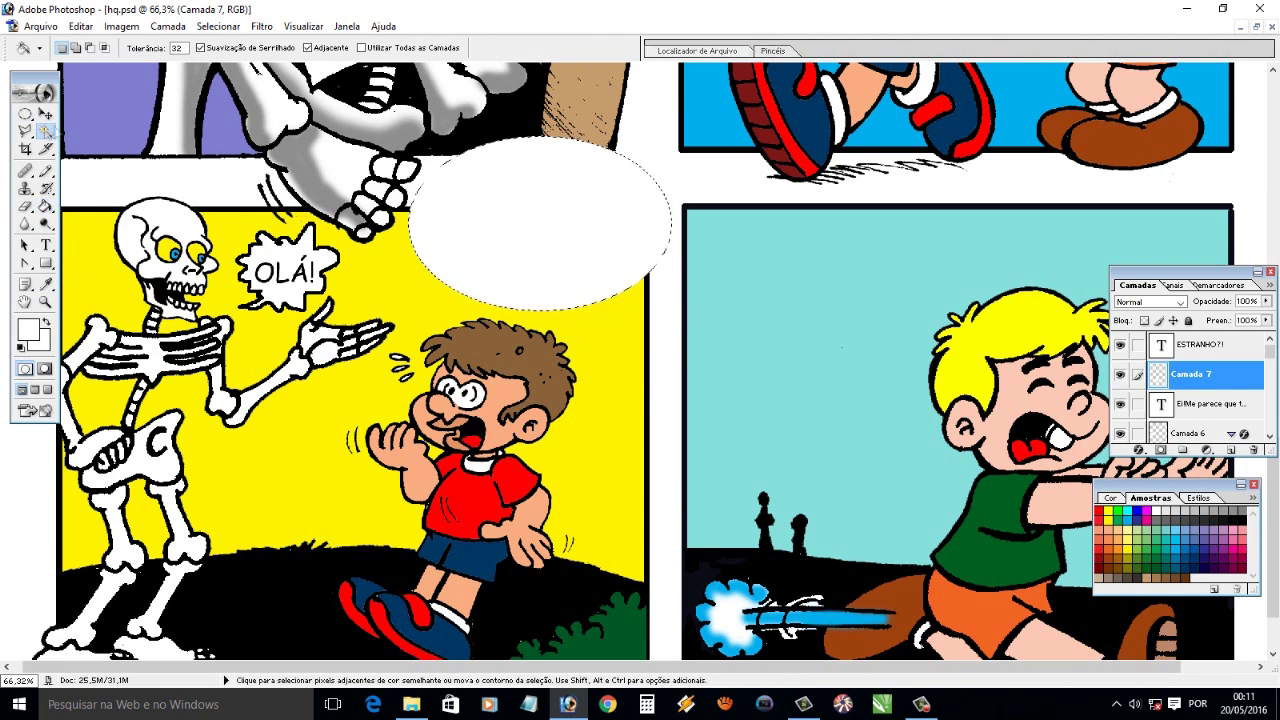
left_click(25, 131)
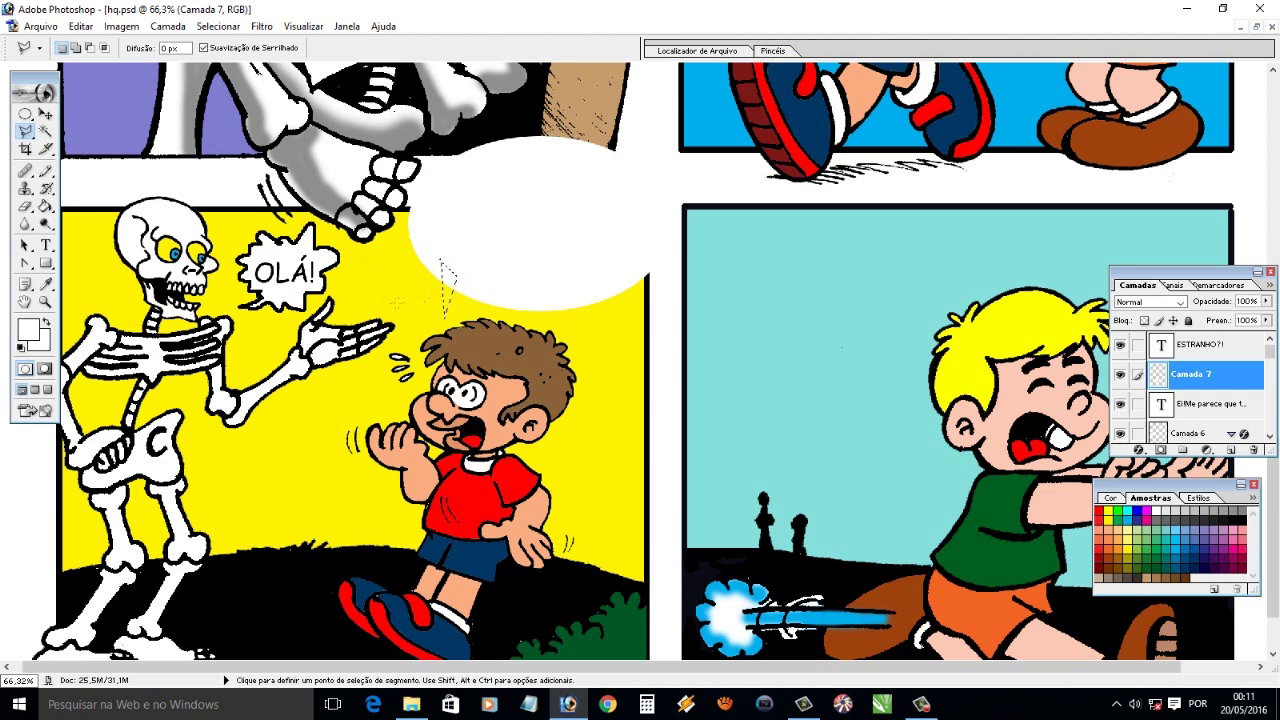
left_click(45, 206)
key("w")
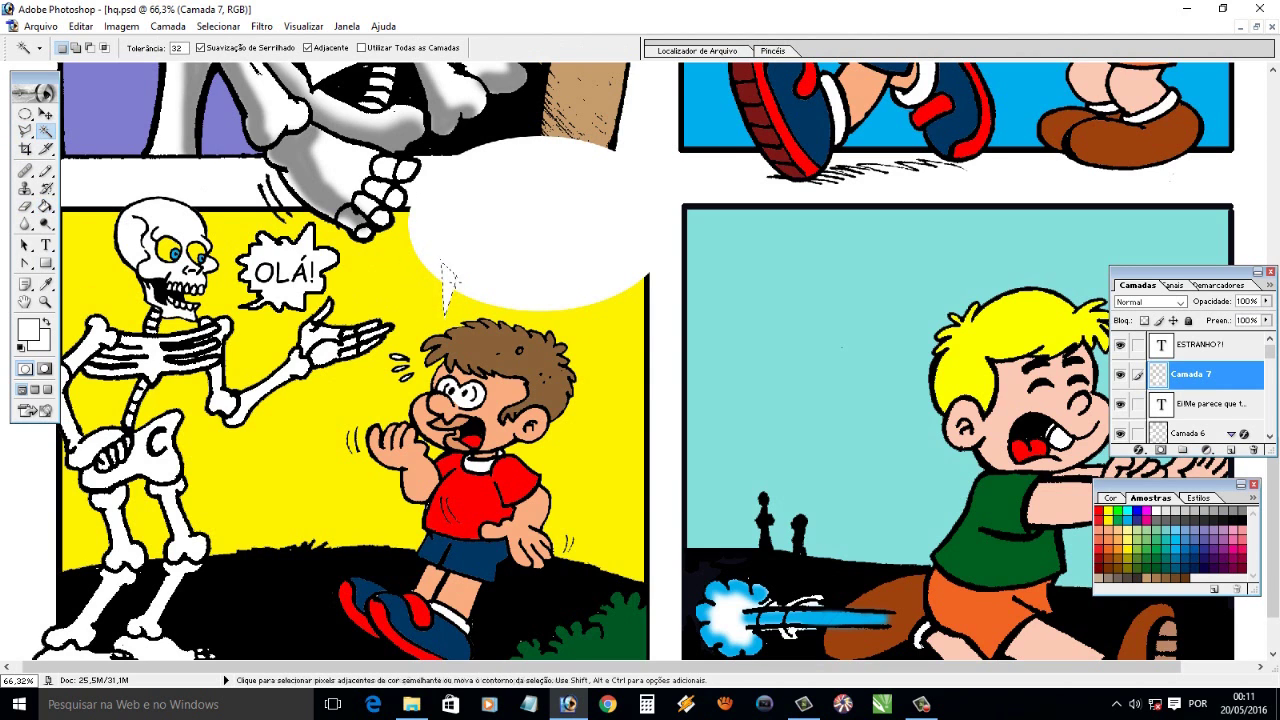
Give the balloon layer a near-black 3 px Stroke layer style
right_click(1228, 382)
left_click(1046, 412)
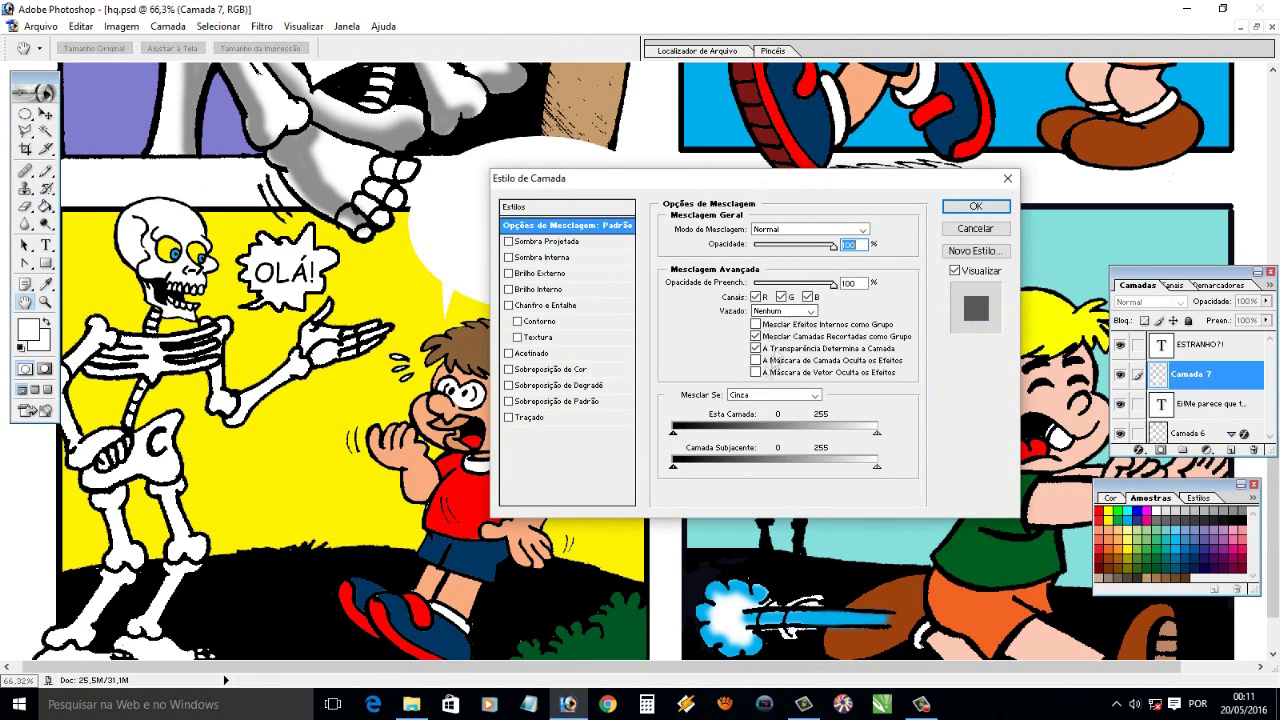
left_click(545, 417)
left_click(690, 323)
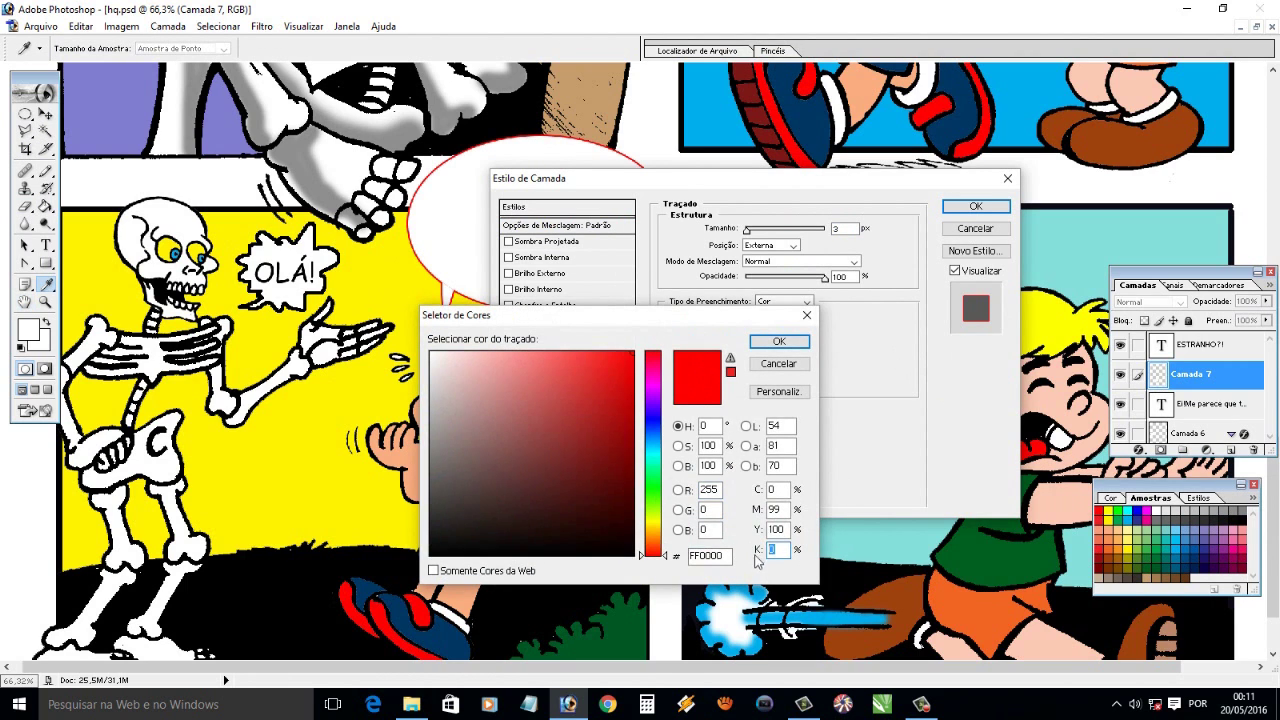
type("100")
left_click(775, 343)
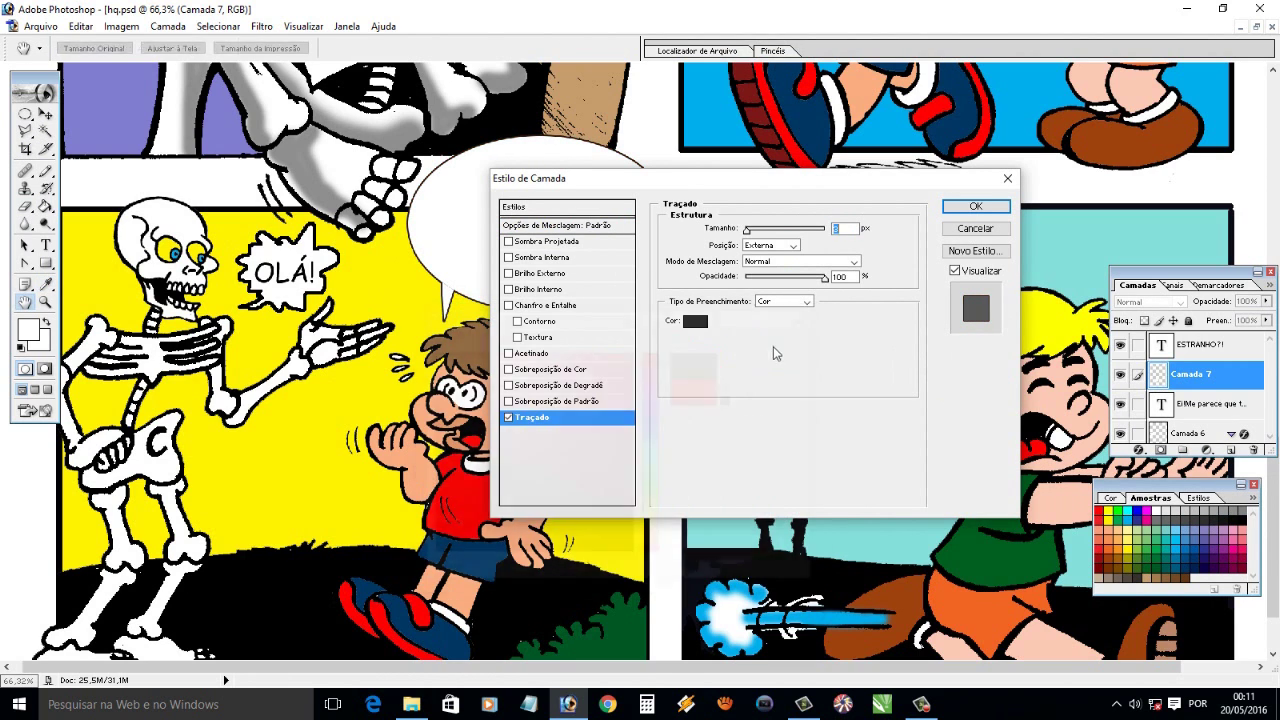
left_click(975, 206)
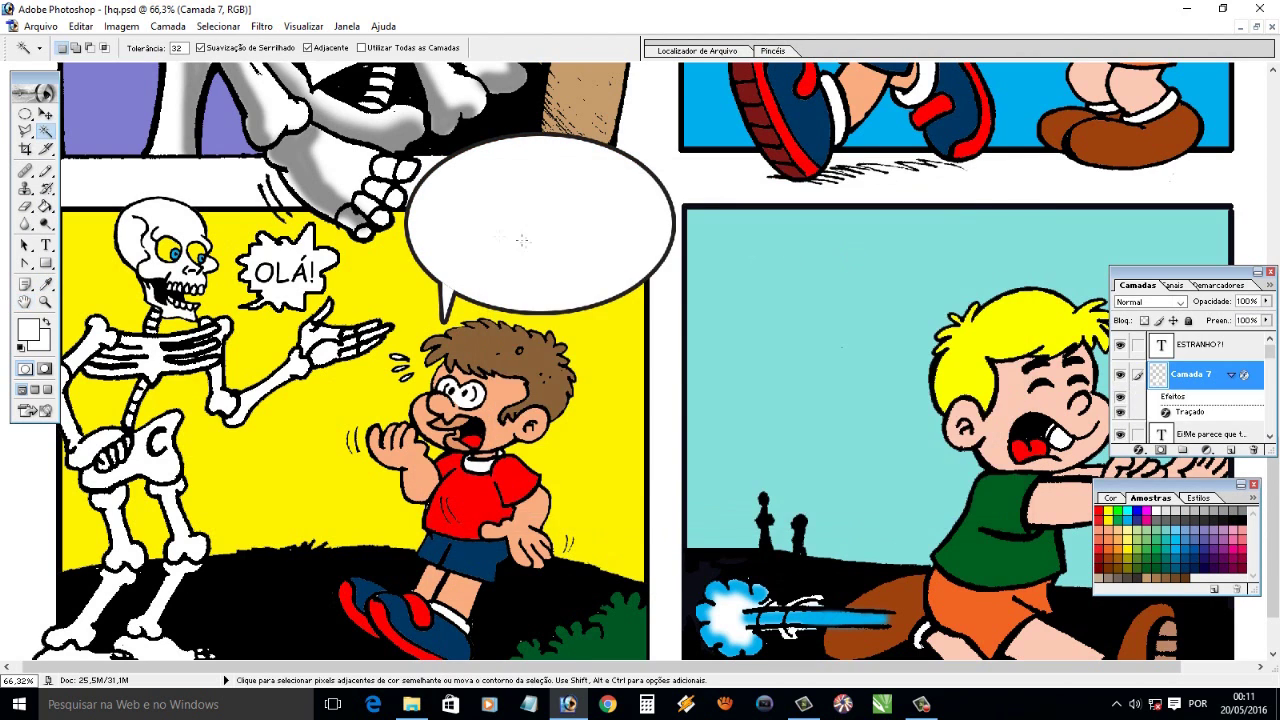
Zoom in to check the balloon tail, then frame the empty balloon
left_click(45, 301)
left_click_drag(400, 258, 540, 330)
key("b")
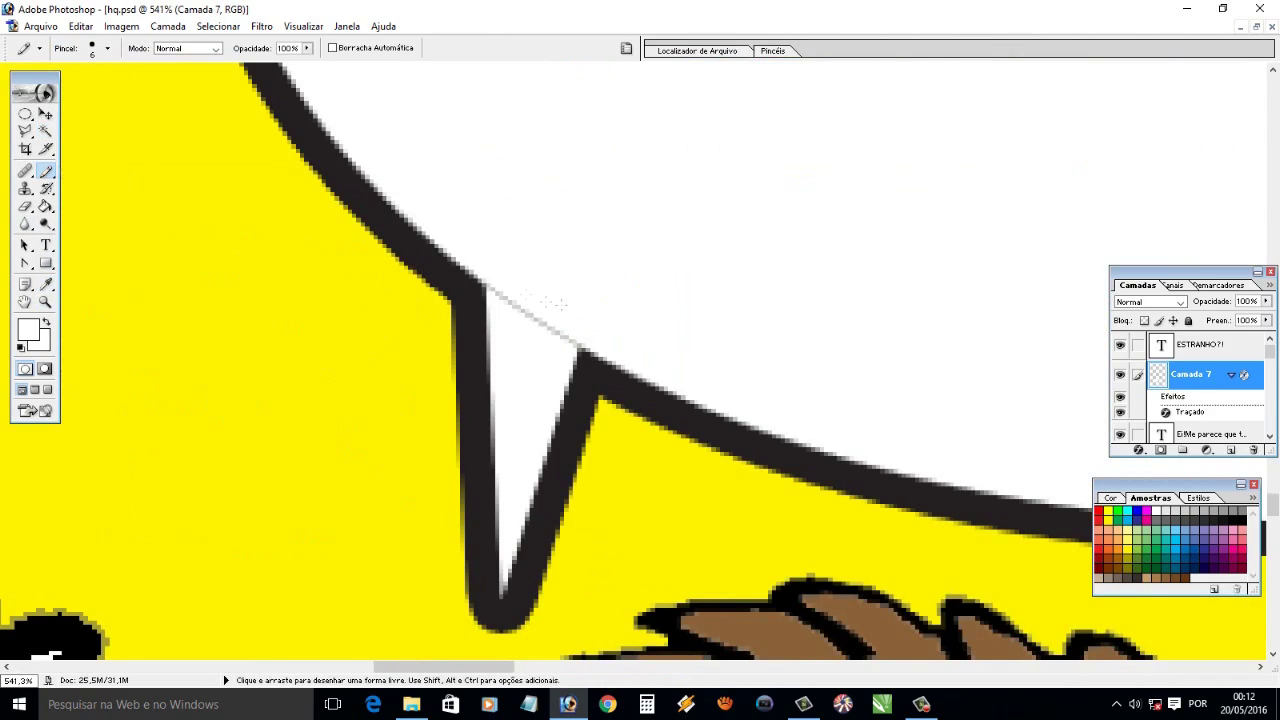
key("ctrl+0")
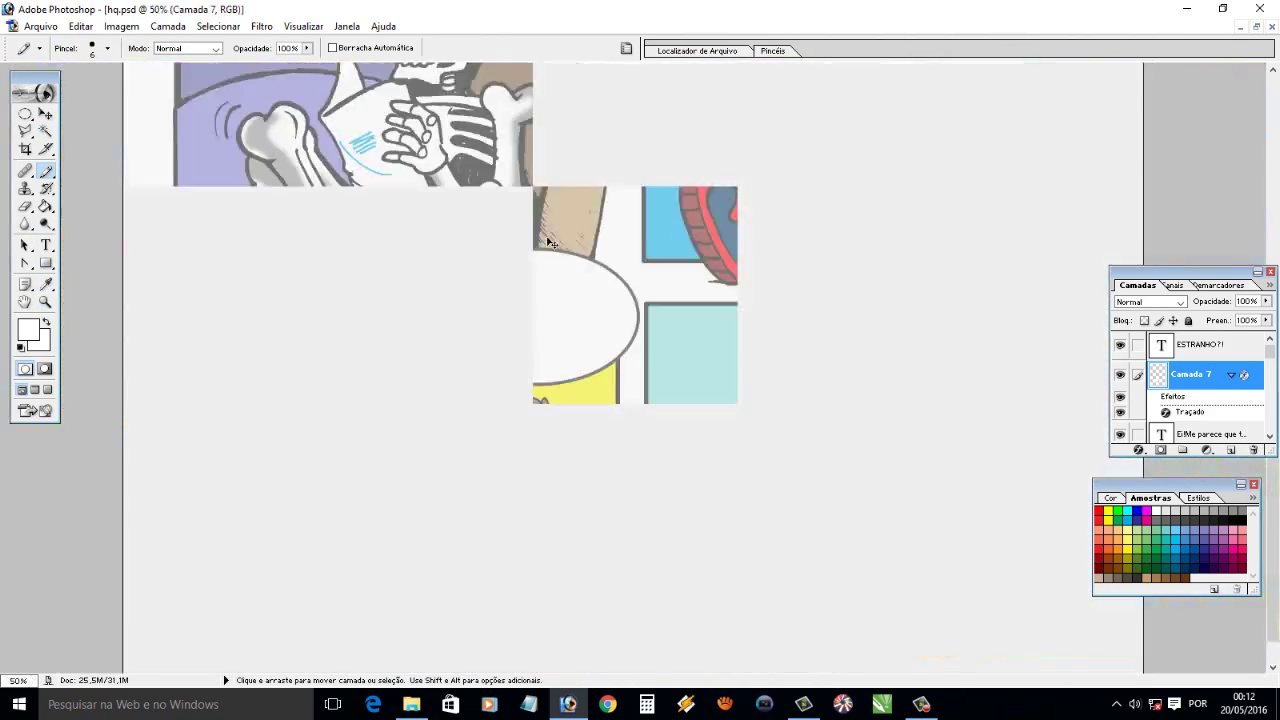
left_click(45, 301)
left_click_drag(503, 358, 740, 492)
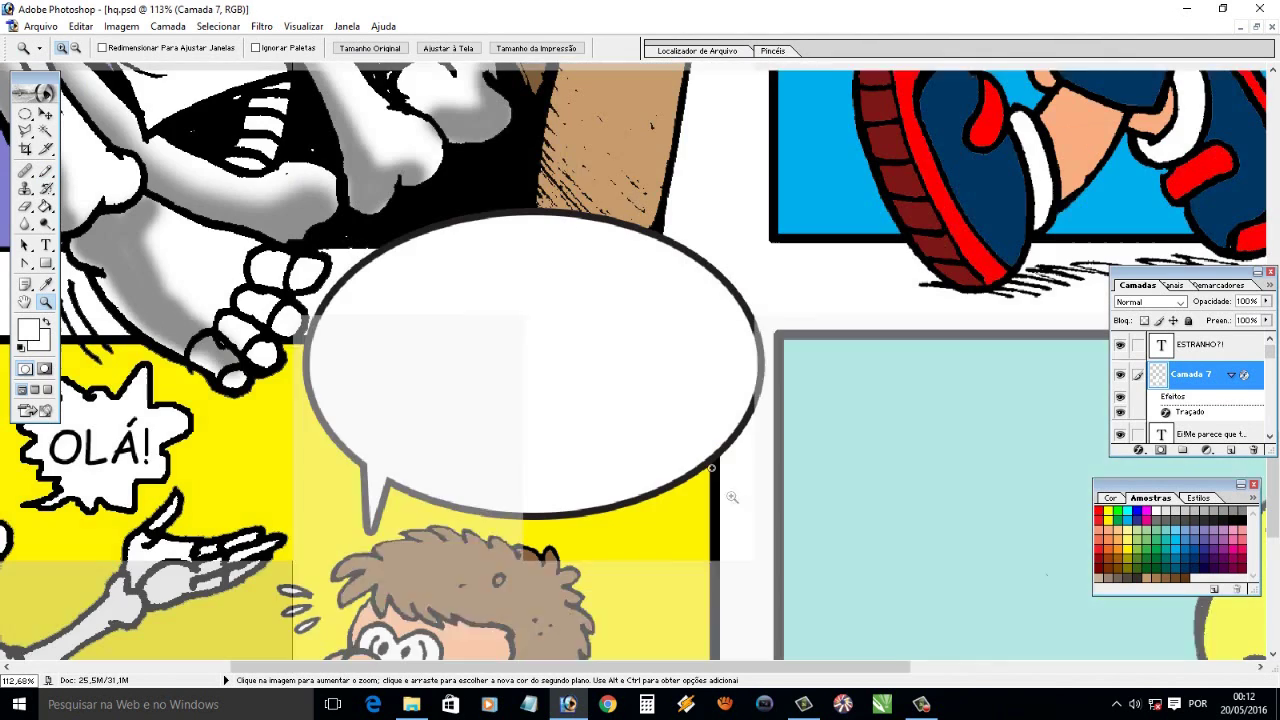
Type "Crédo!" in black inside the balloon and move it toward the centre
left_click(43, 286)
left_click(388, 206)
left_click(45, 245)
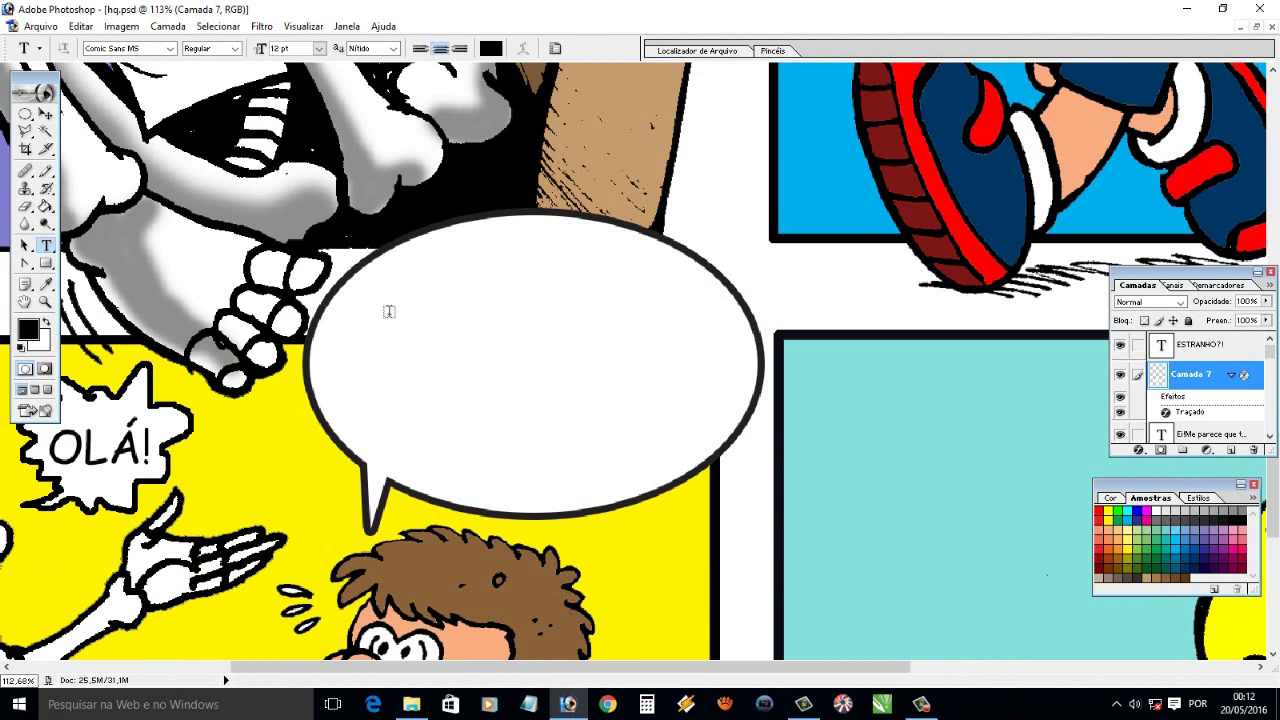
left_click(395, 290)
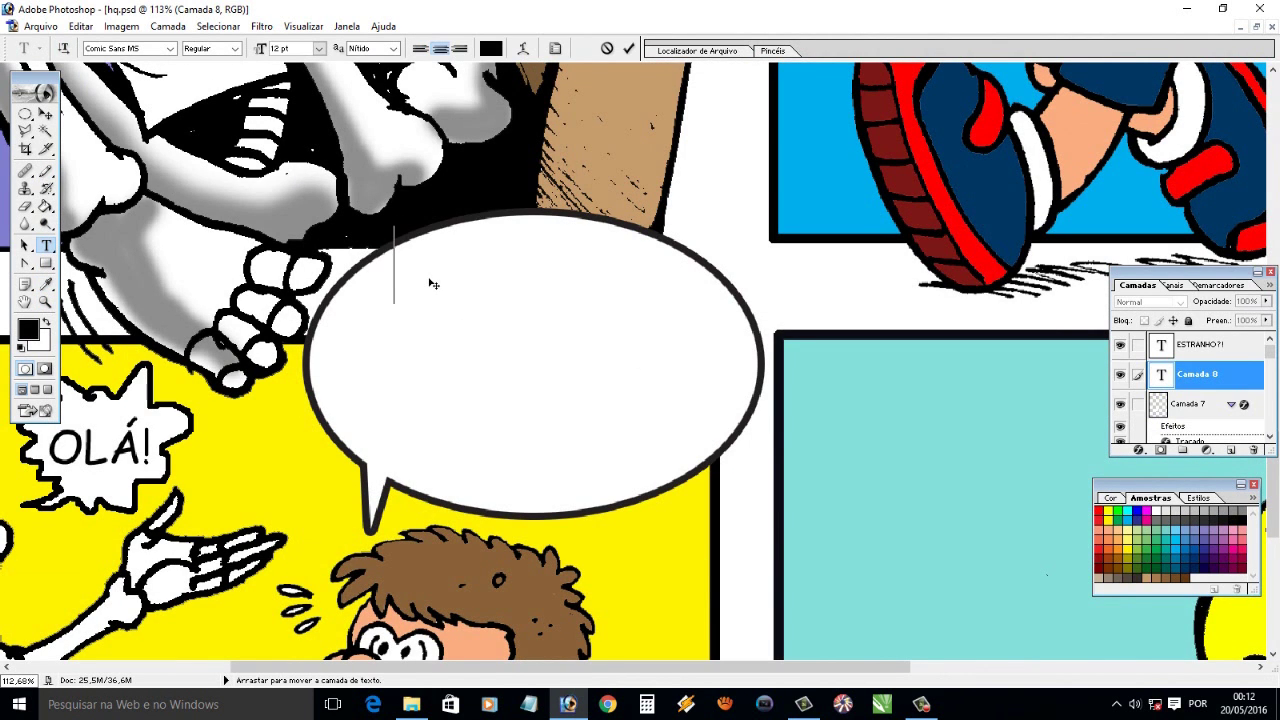
type("Crédo!")
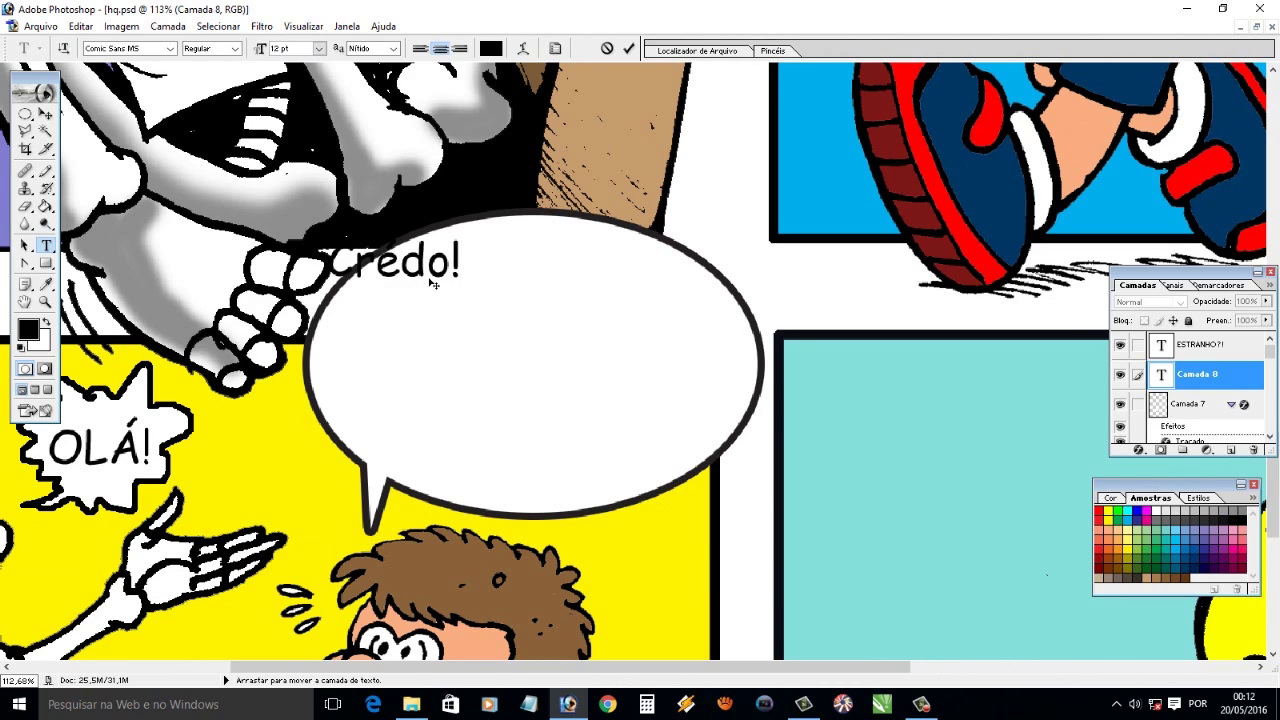
key("ctrl+Return")
key("v")
left_click_drag(410, 275, 465, 283)
Append "O esqueleto" to the balloon text and reposition it
key("t")
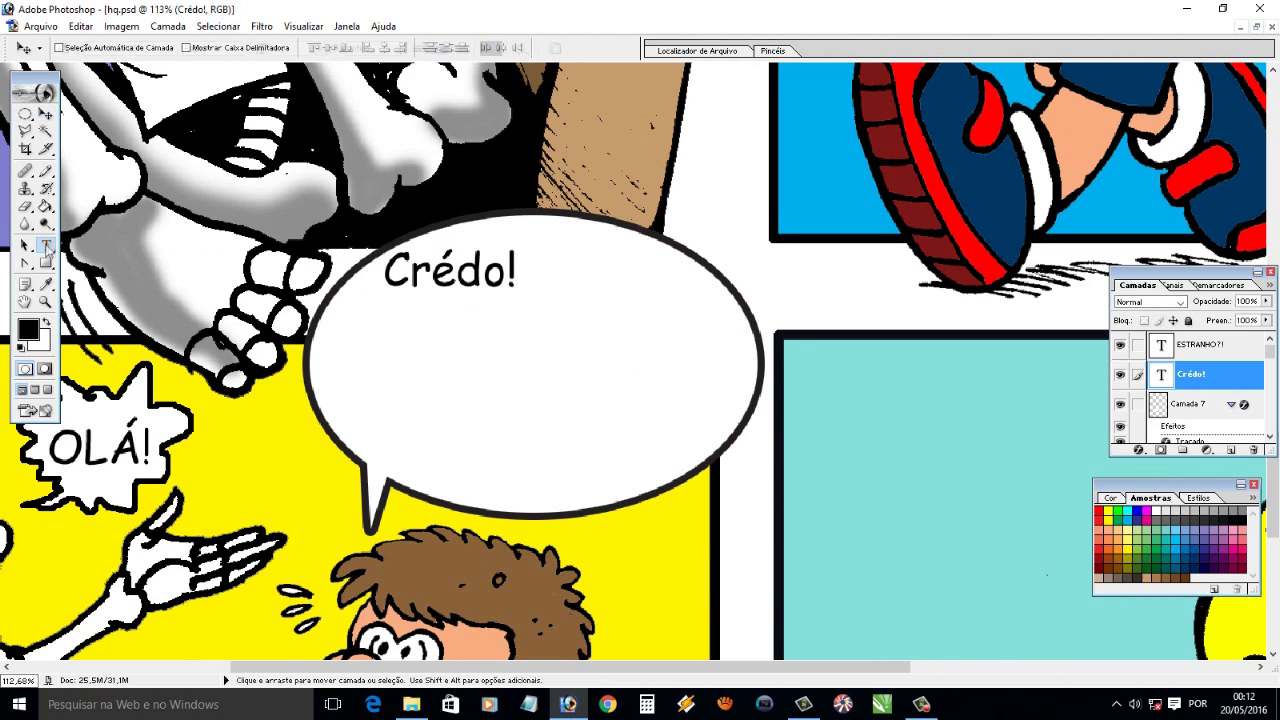
left_click(517, 272)
type("O esqueleto")
key("ctrl+Return")
key("v")
mouse_move(571, 294)
left_mouse_down()
mouse_move(575, 312)
mouse_move(605, 303)
mouse_move(618, 281)
left_mouse_up()
Break the text after "Crédo!" onto a second line and centre both lines
key("t")
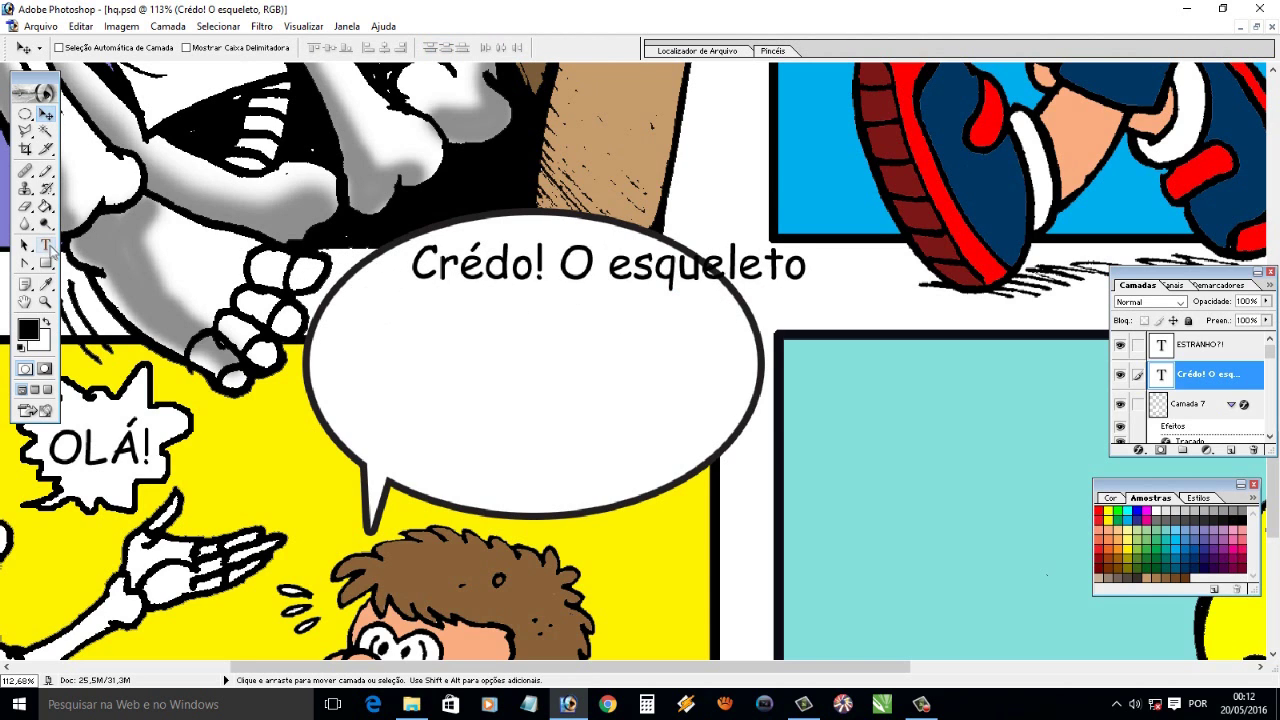
left_click(563, 265)
key("Return")
key("ctrl+Return")
key("v")
left_click_drag(560, 331, 474, 323)
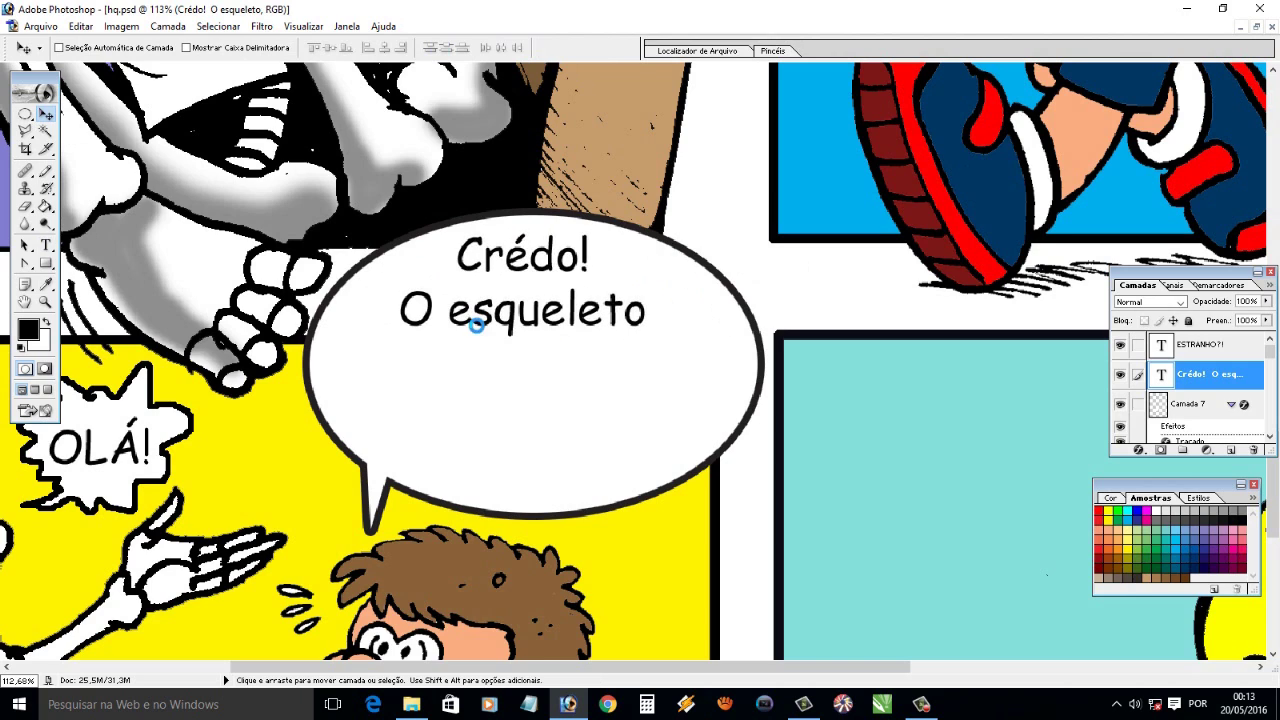
Finish the dialogue with "do HE-MAN!? Você é o tal de funério?"
key("t")
left_click(665, 336)
type("do")
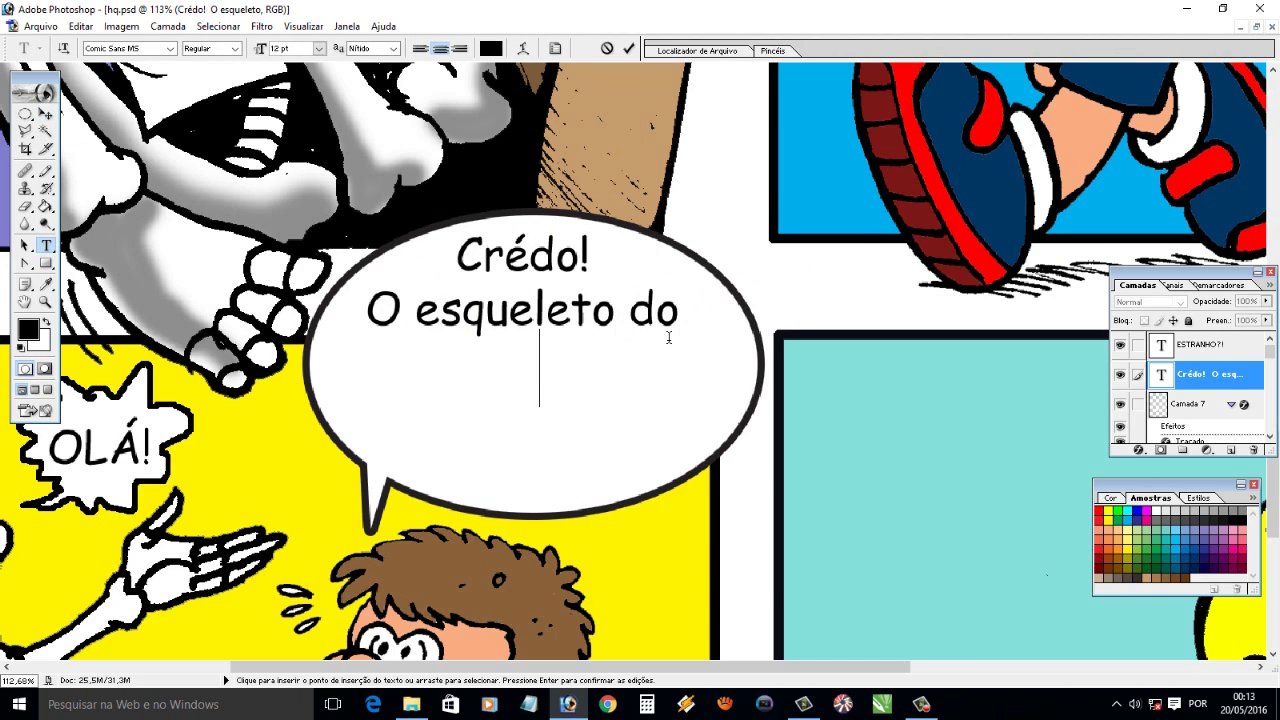
type(" HE-MAN!")
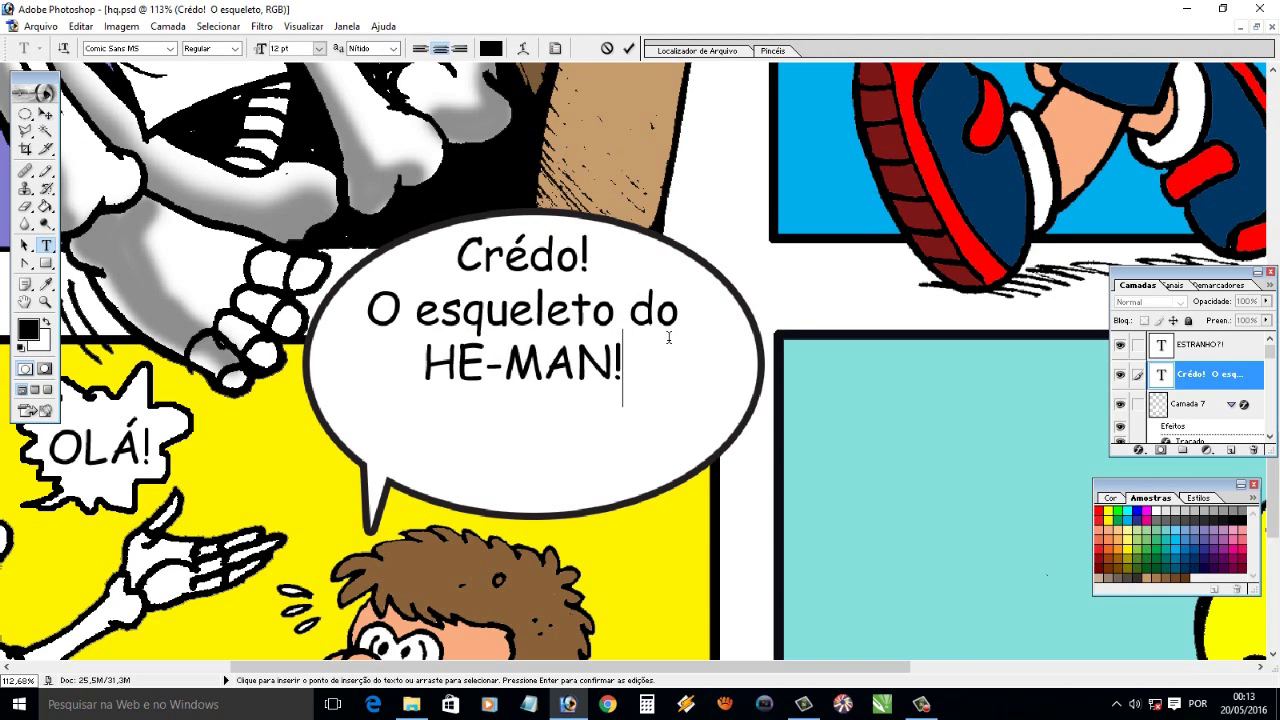
type("? ")
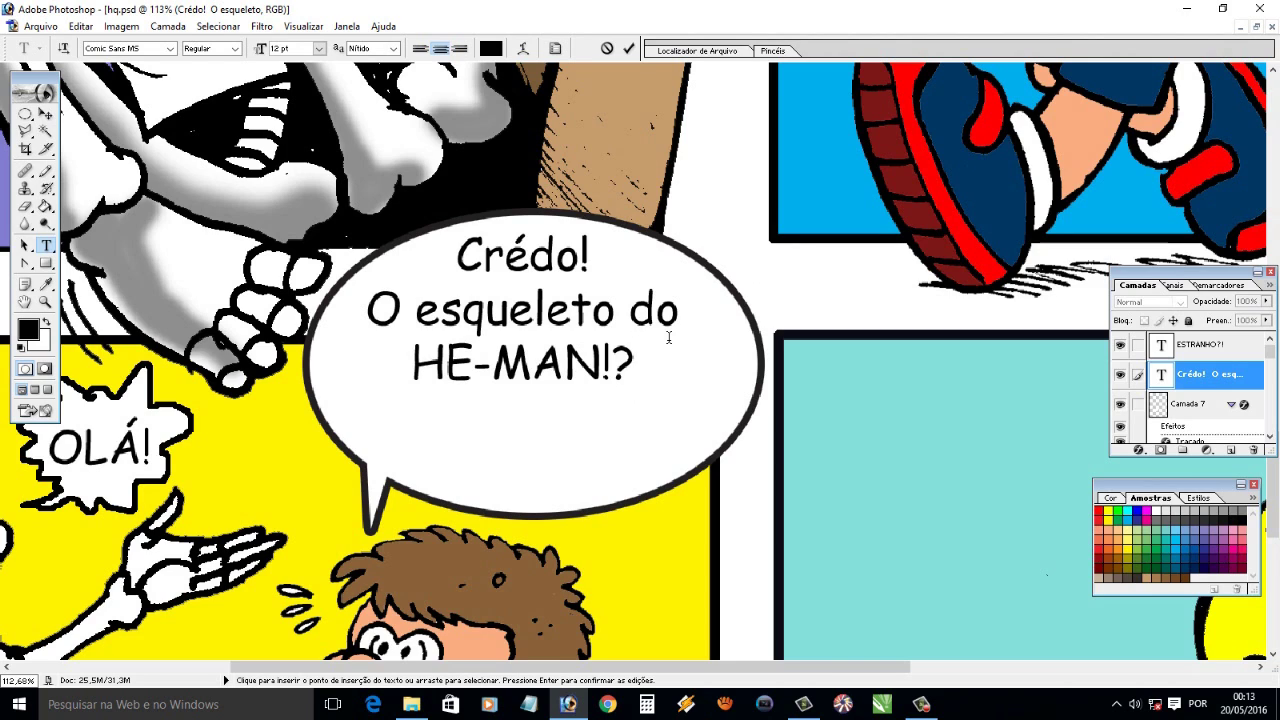
type("Você")
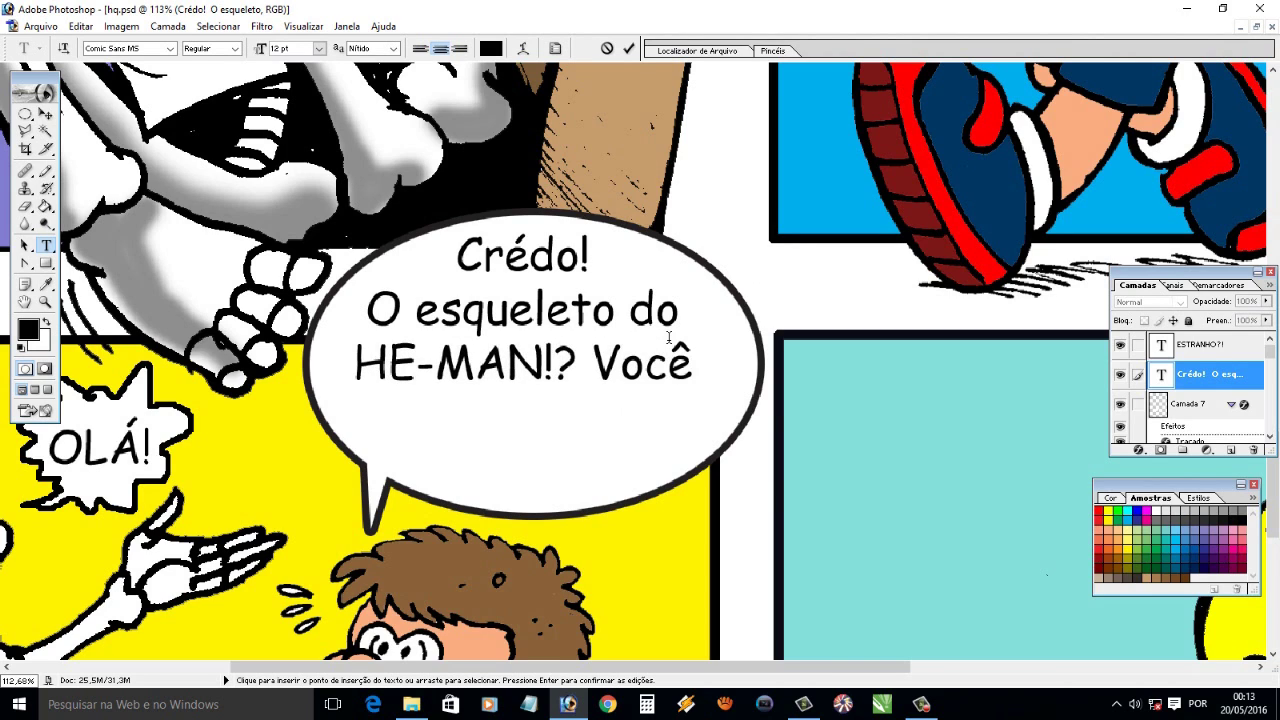
type(" é")
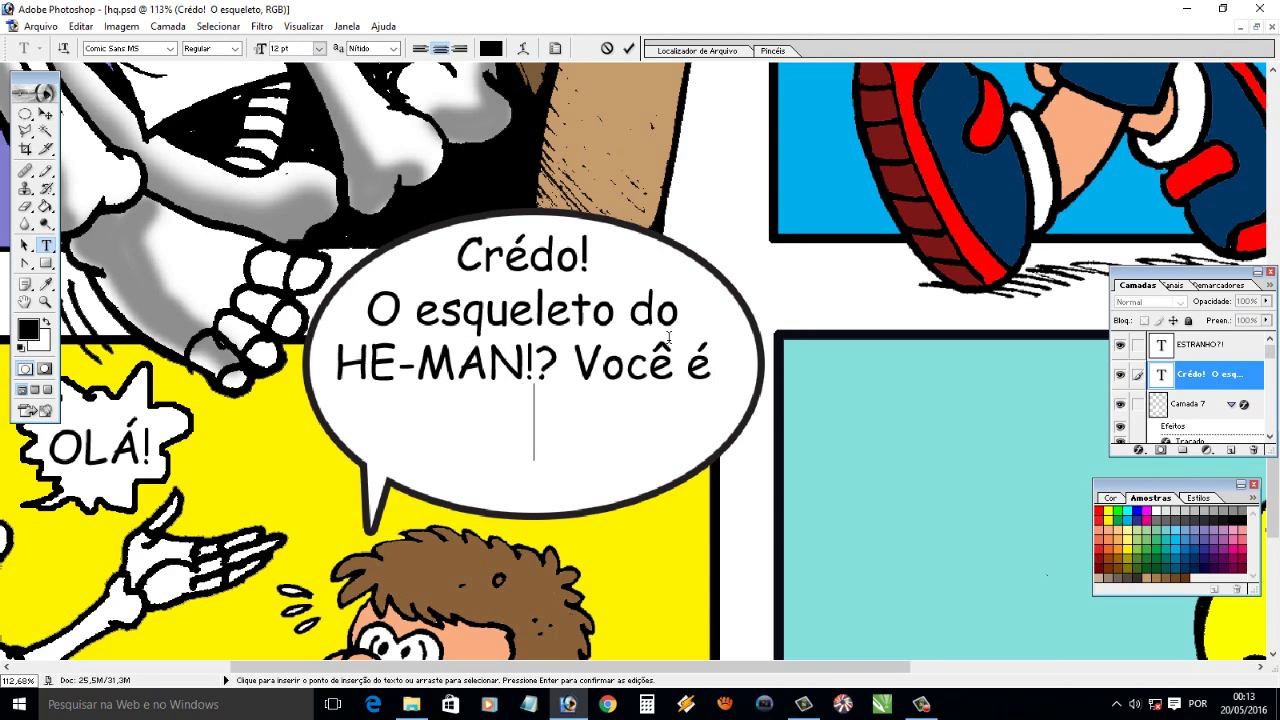
type(" o cara da")
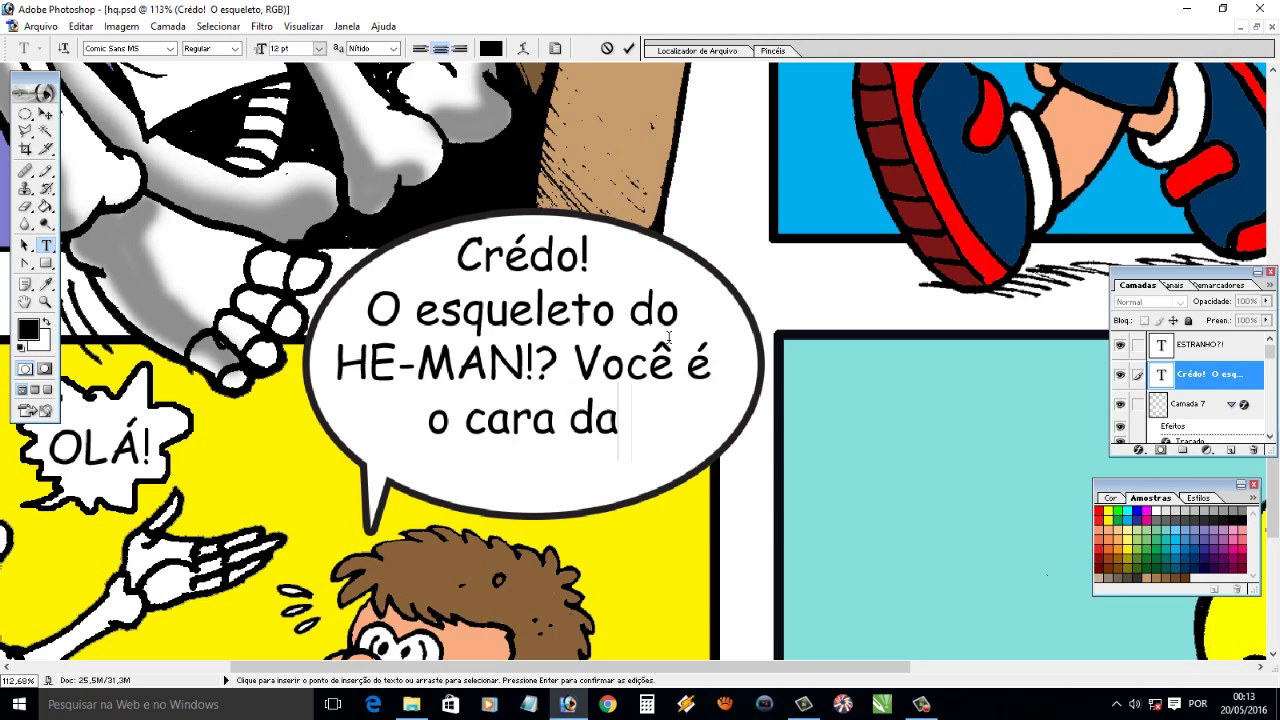
key("BackSpace")
key("BackSpace")
key("BackSpace")
key("BackSpace")
key("BackSpace")
key("BackSpace")
type("tal de funério?")
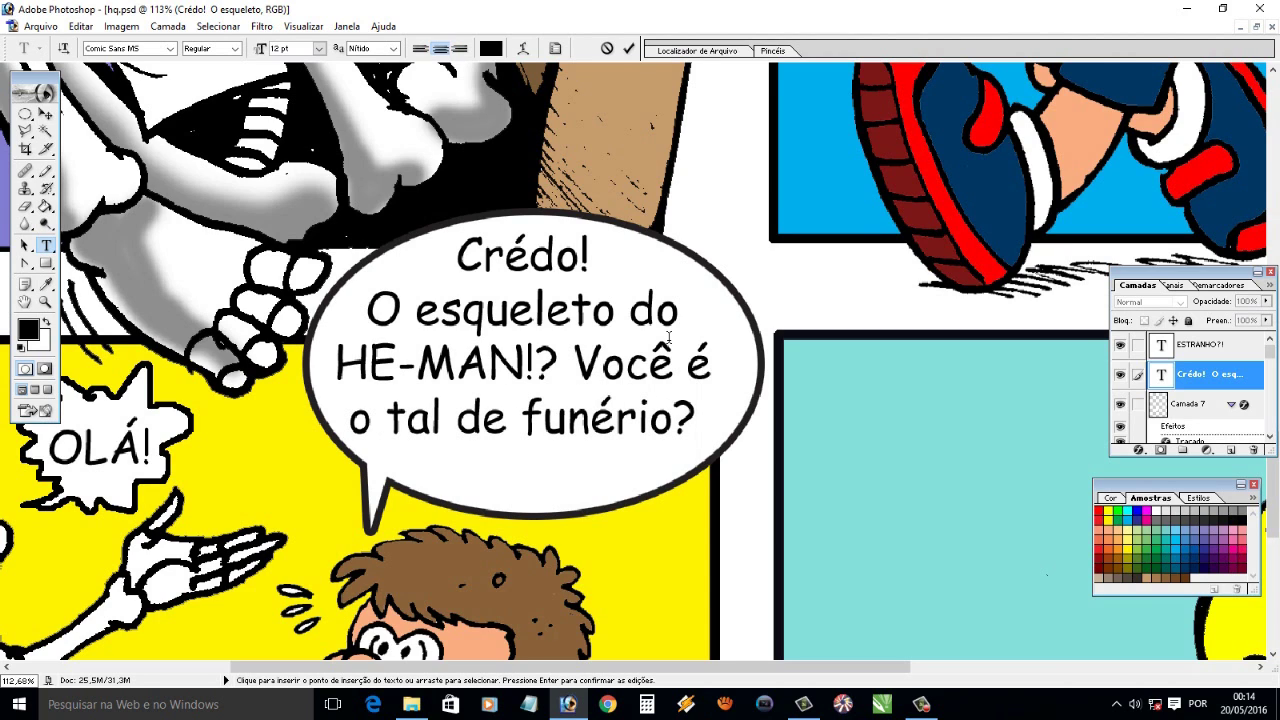
Add the line 'sou o Kaíque!' to the HE-MAN balloon text and commit it
key("Return")
type("sou o Kaíque!")
key("ctrl+Return")
key("v")
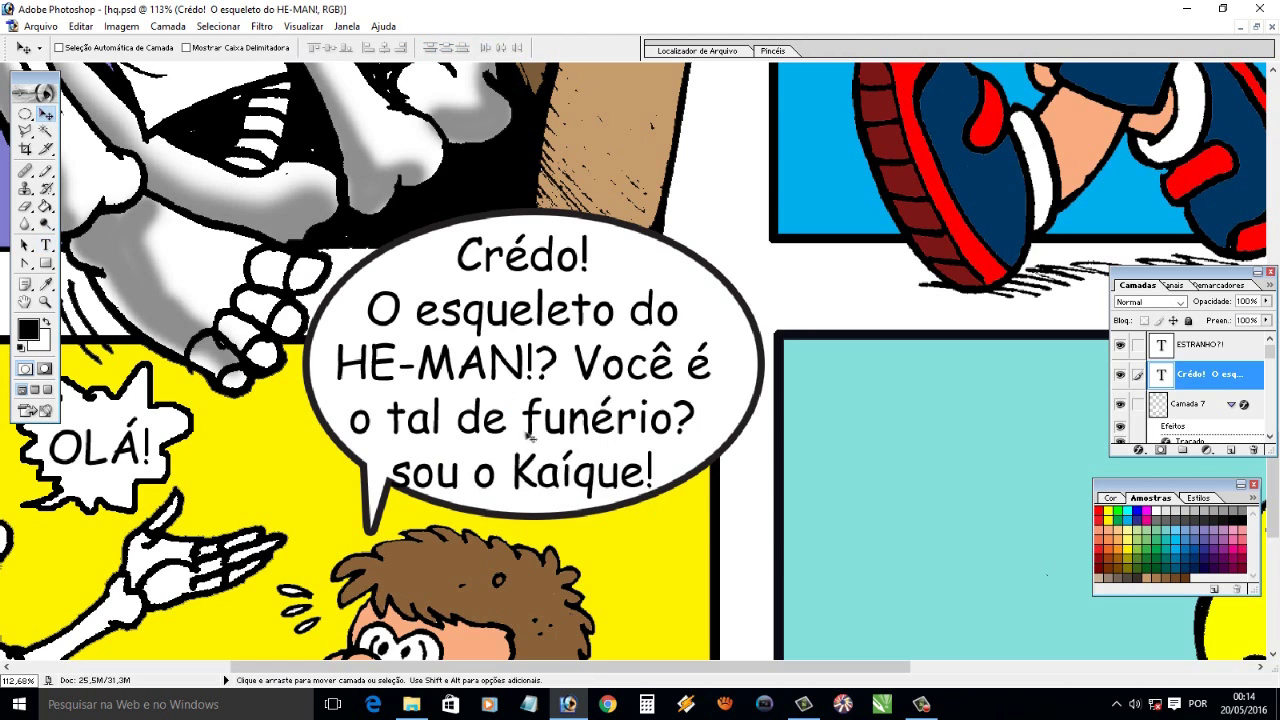
Scale the balloon text shorter vertically and nudge it slightly right to fit the bubble
left_click(80, 26)
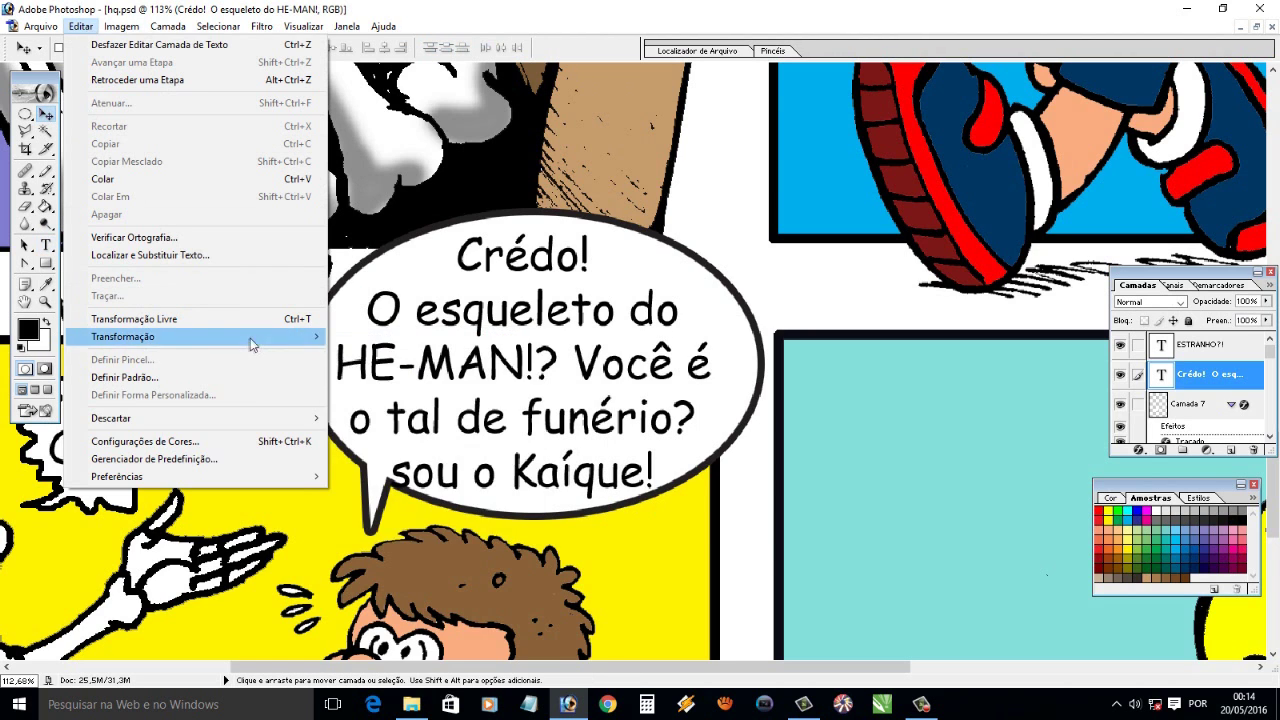
left_click(400, 360)
left_click_drag(523, 487, 523, 468)
left_click(45, 131)
left_click(514, 269)
key("v")
left_click_drag(430, 314, 438, 315)
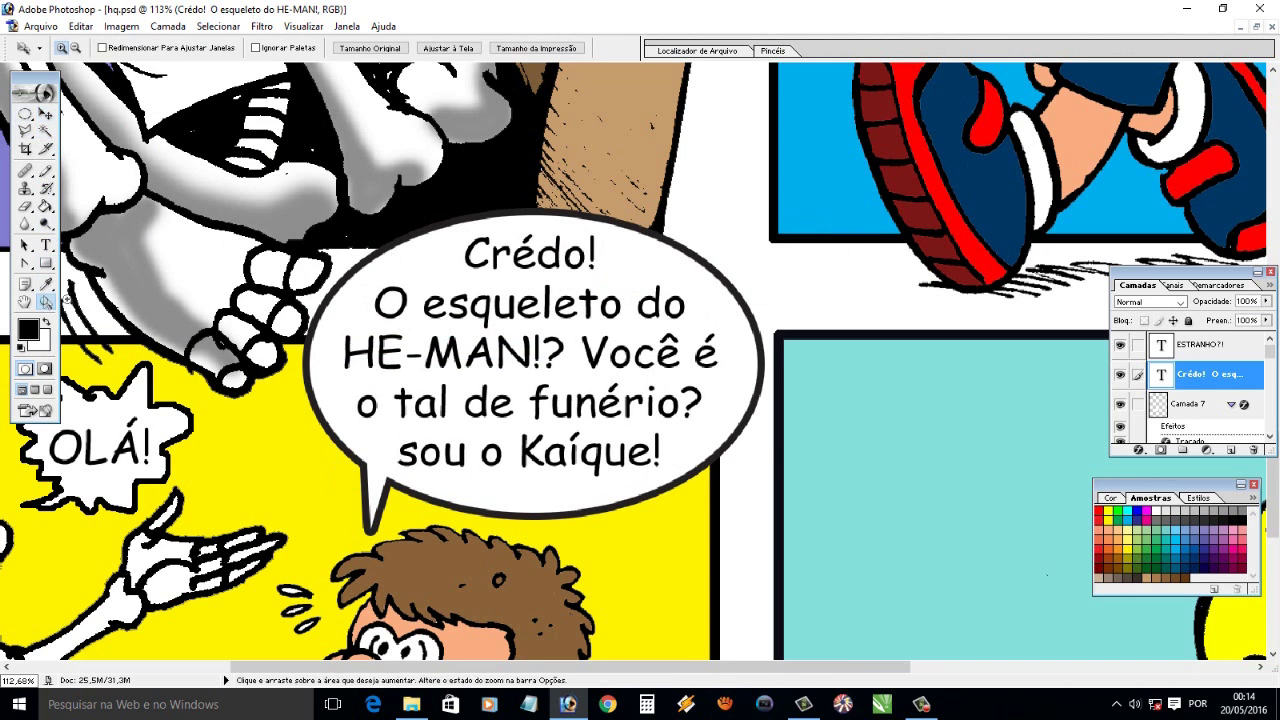
Zoom in on the bottom two panels and add a new empty layer, Camada 8
left_click(45, 302)
key("ctrl+0")
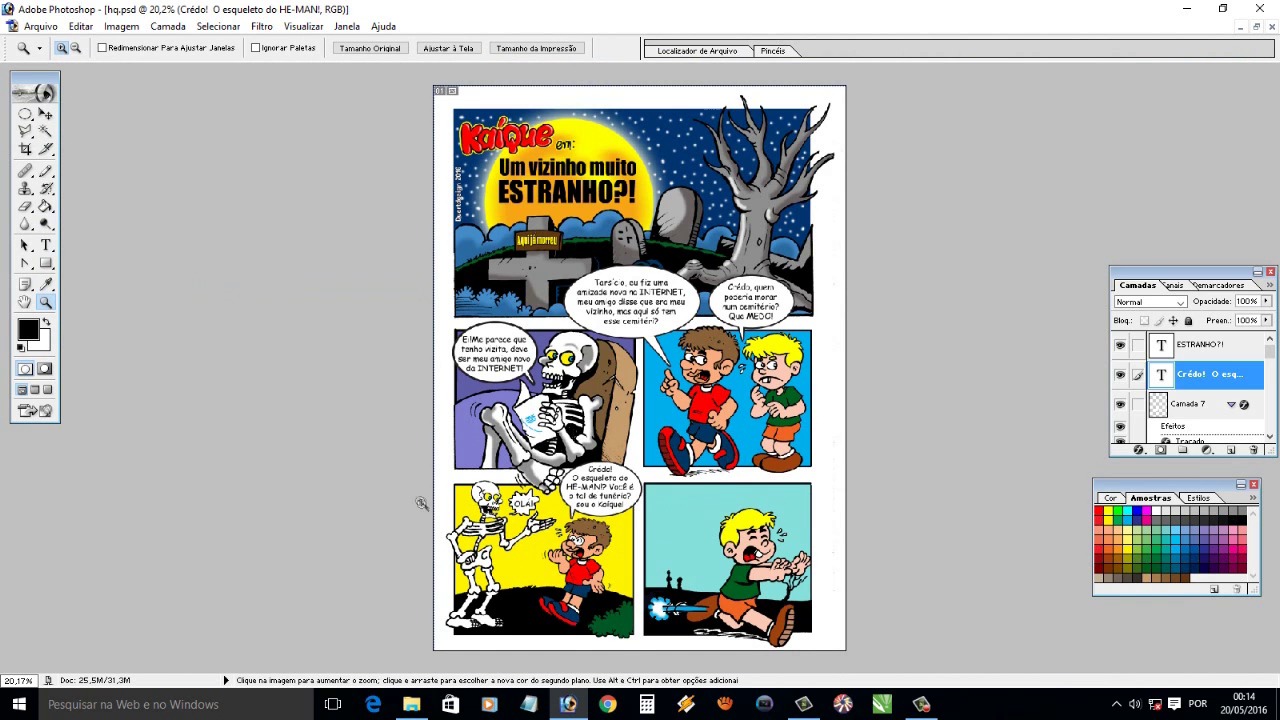
left_click_drag(428, 506, 641, 647)
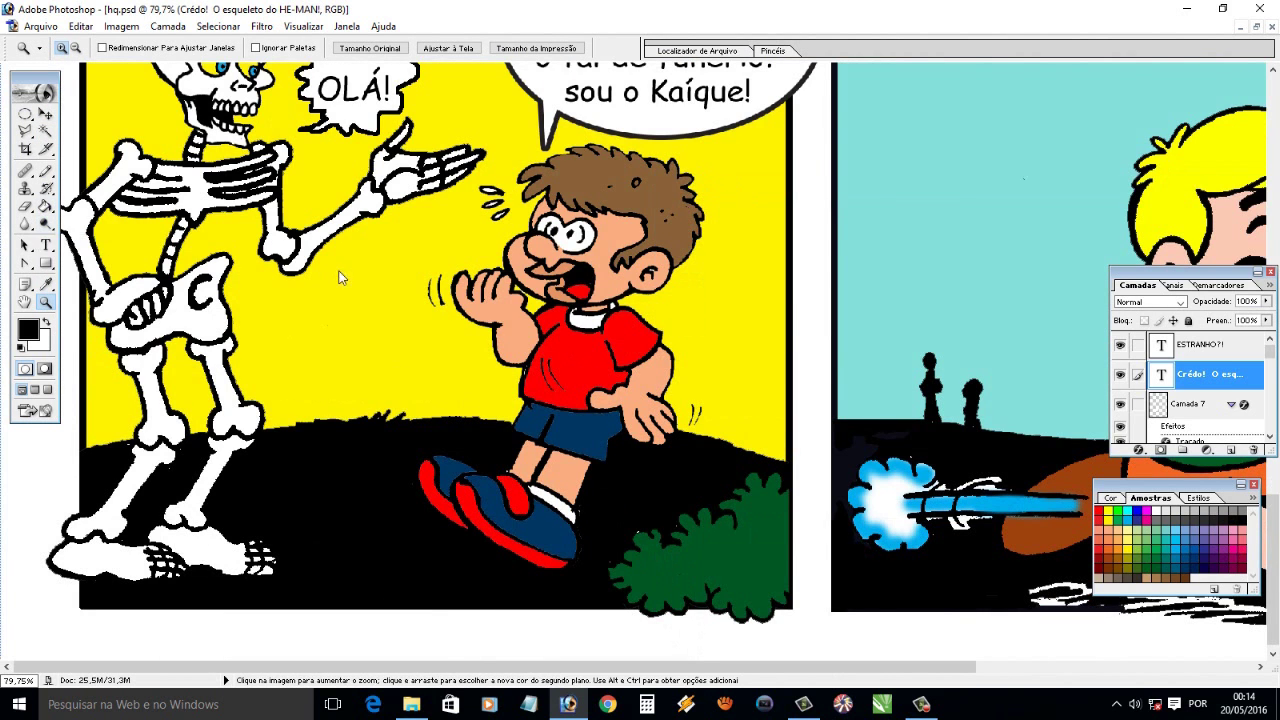
key("ctrl+0")
left_click_drag(818, 598, 840, 622)
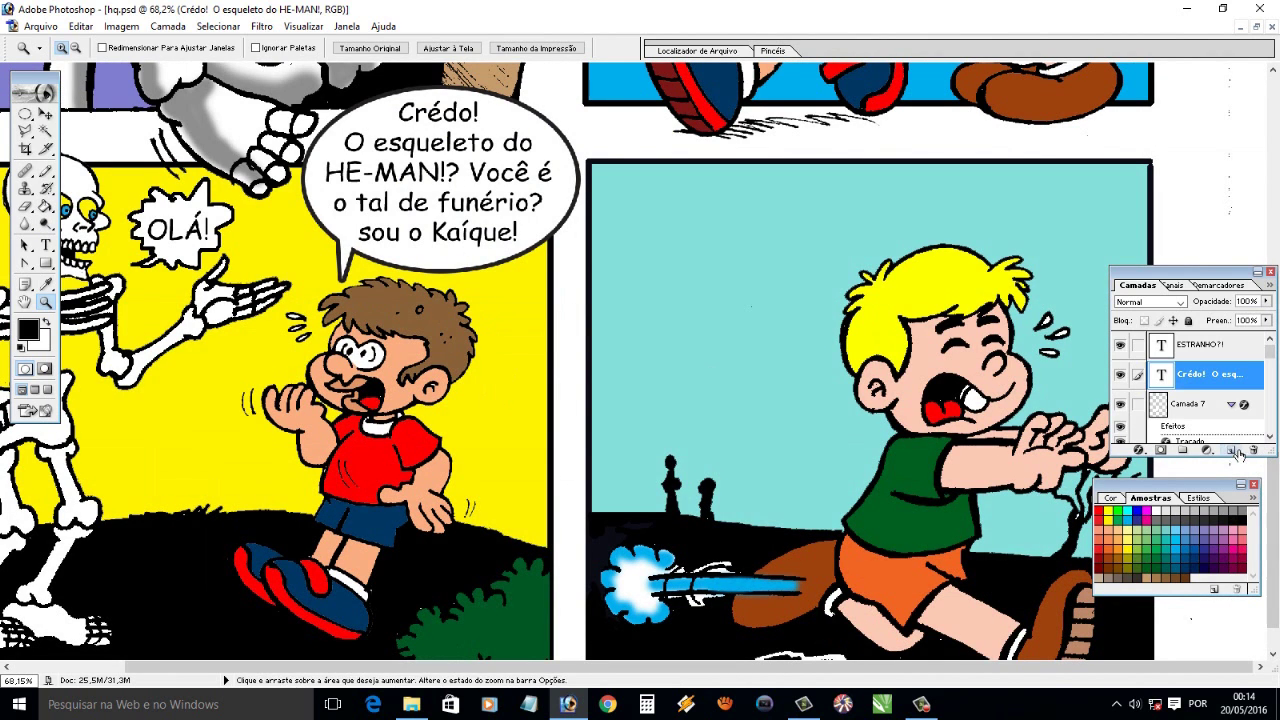
key("ctrl+shift+alt+n")
key("m")
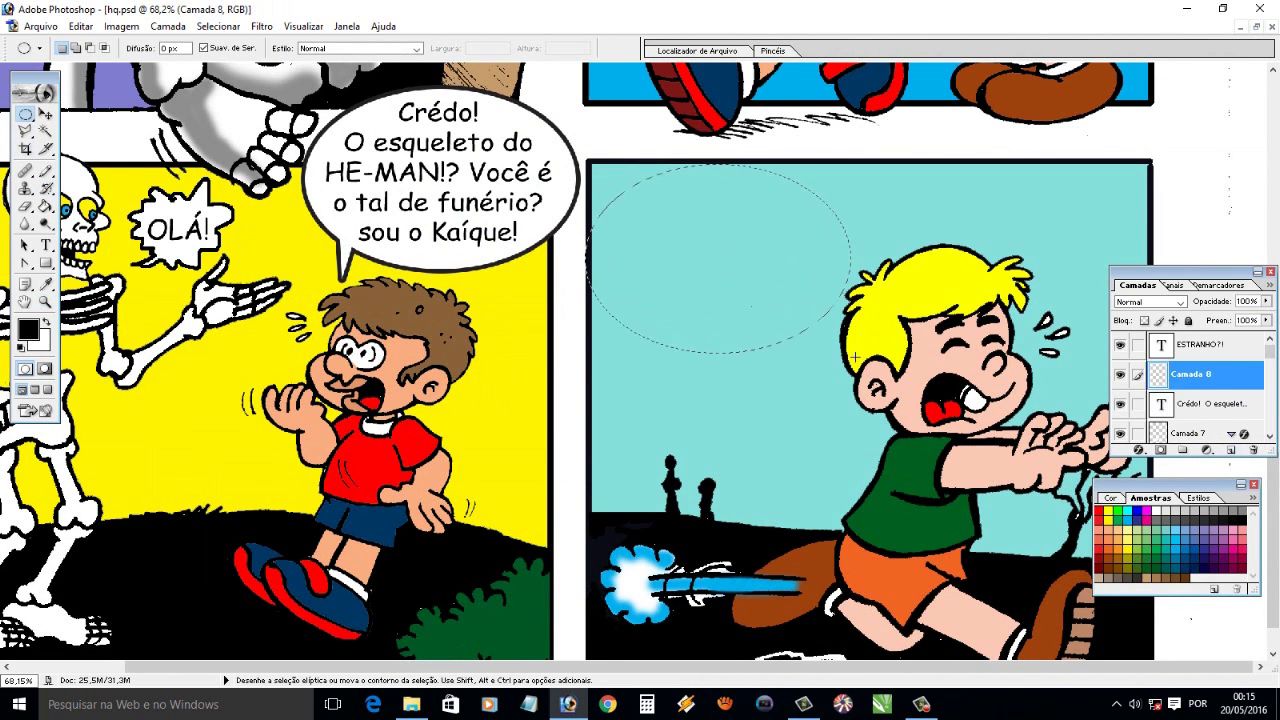
Fill the oval selection white and add a white polygonal tail beneath it
key("g")
key("x")
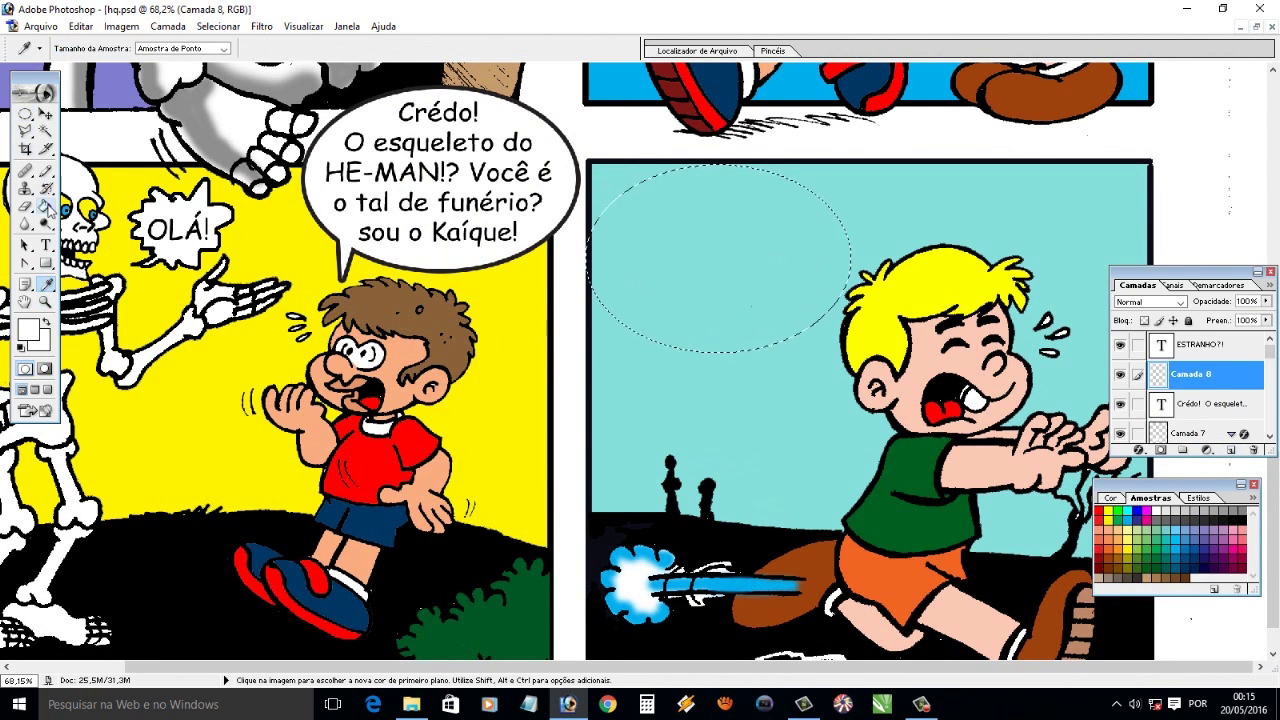
left_click(631, 246)
left_click(45, 130)
key("ctrl+d")
left_click(25, 130)
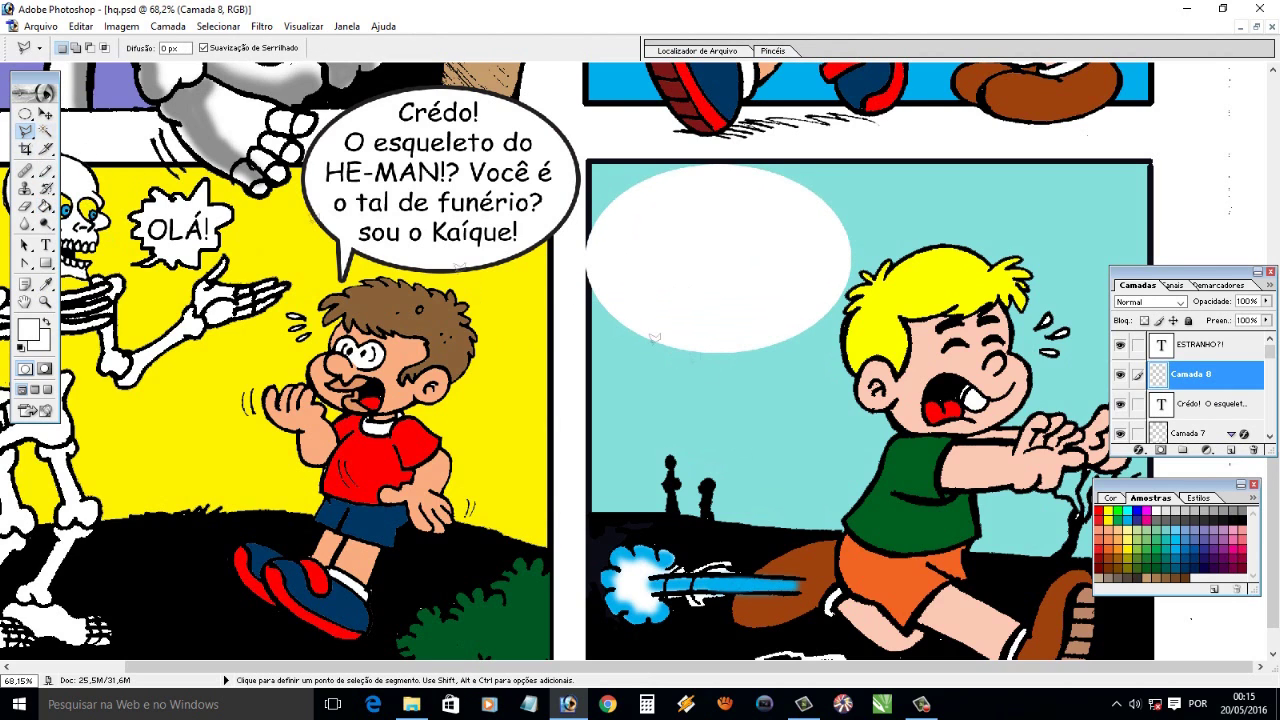
left_click(712, 350)
key("g")
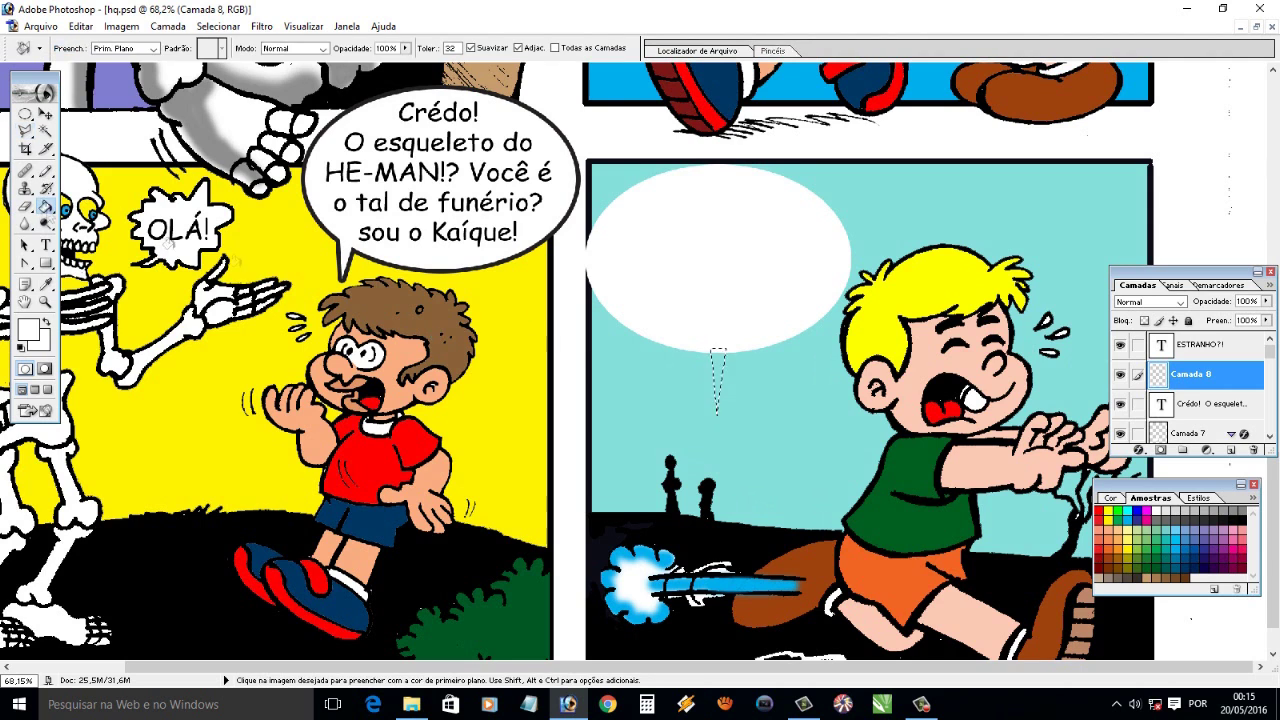
key("w")
key("ctrl+d")
Give the balloon layer a dark Stroke layer style, then add new empty layer Camada 9
right_click(1200, 380)
left_click(1100, 397)
left_click(527, 418)
left_click_drag(773, 178, 994, 137)
left_click(916, 280)
type("72")
double_click(777, 549)
type("100")
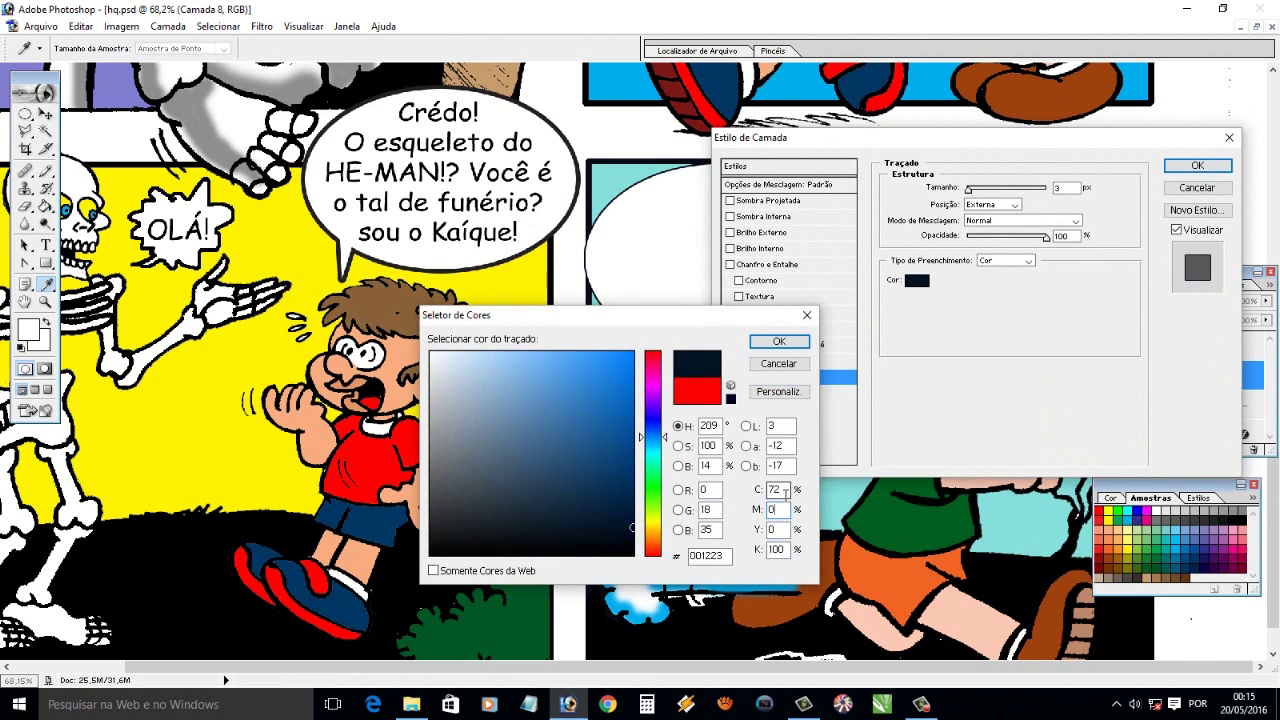
left_click(779, 341)
key("Return")
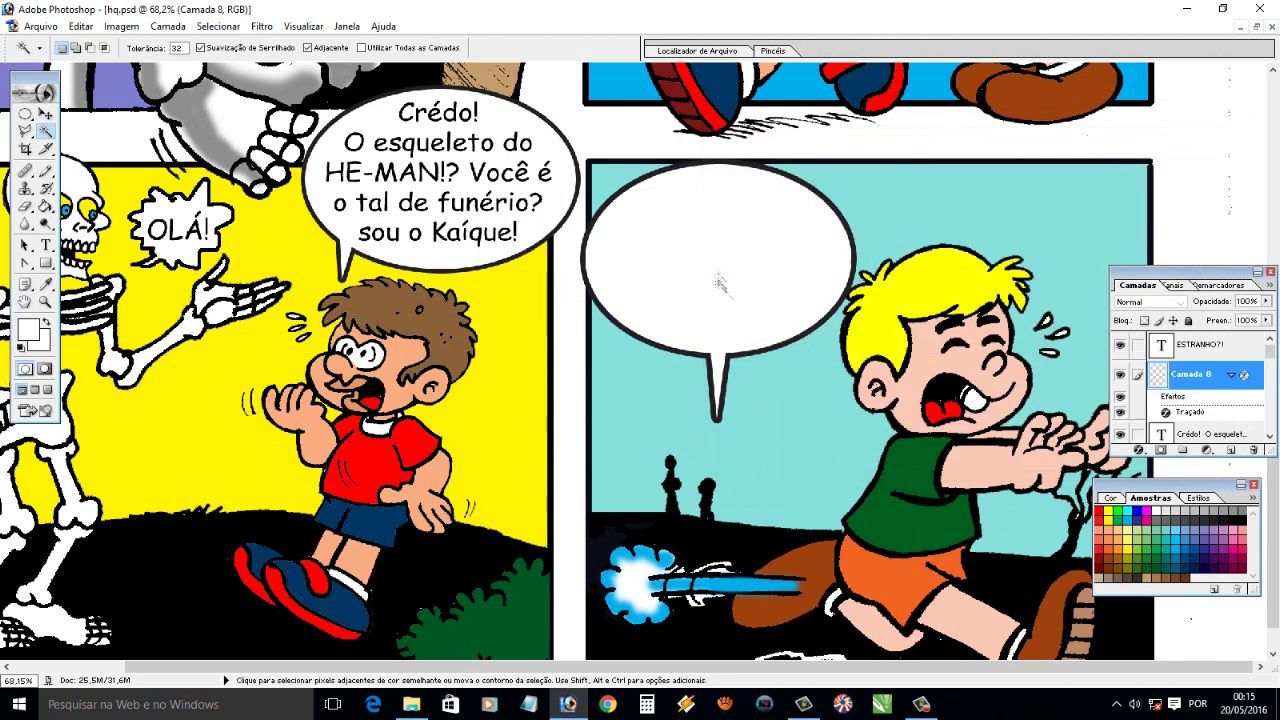
left_click(1232, 451)
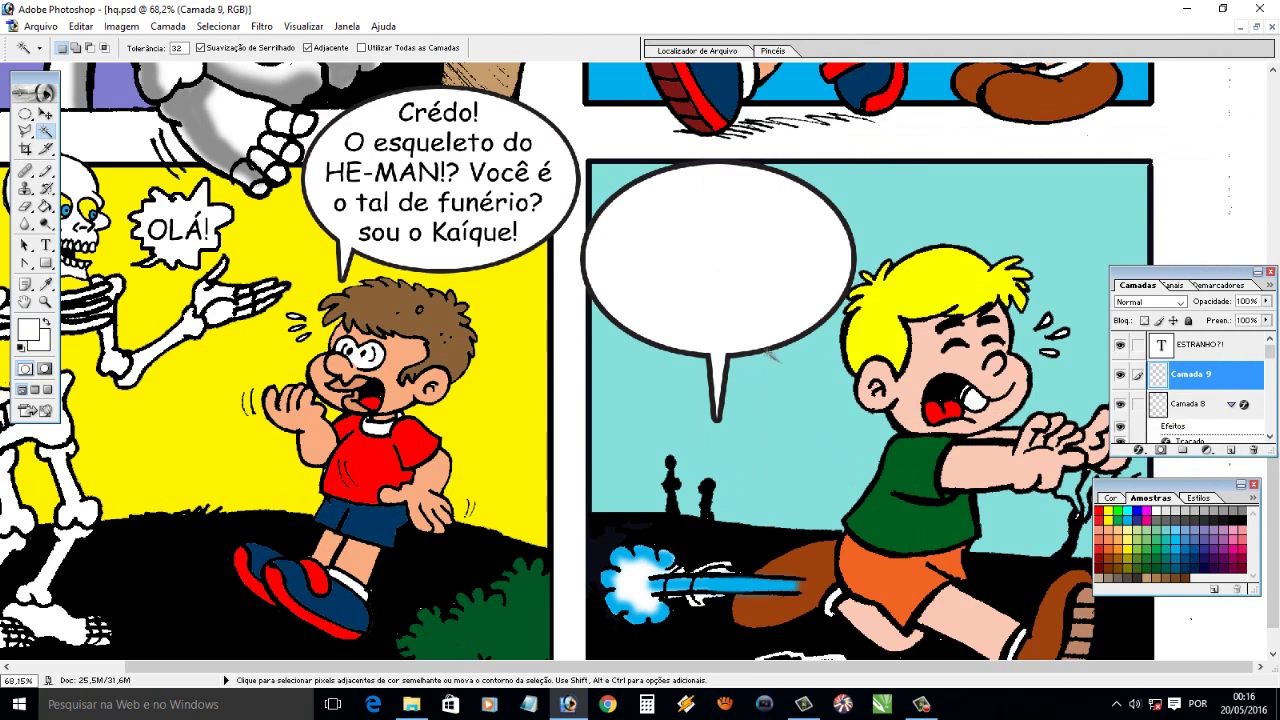
Select the empty balloon's layer and move the balloon left and down
left_click(45, 115)
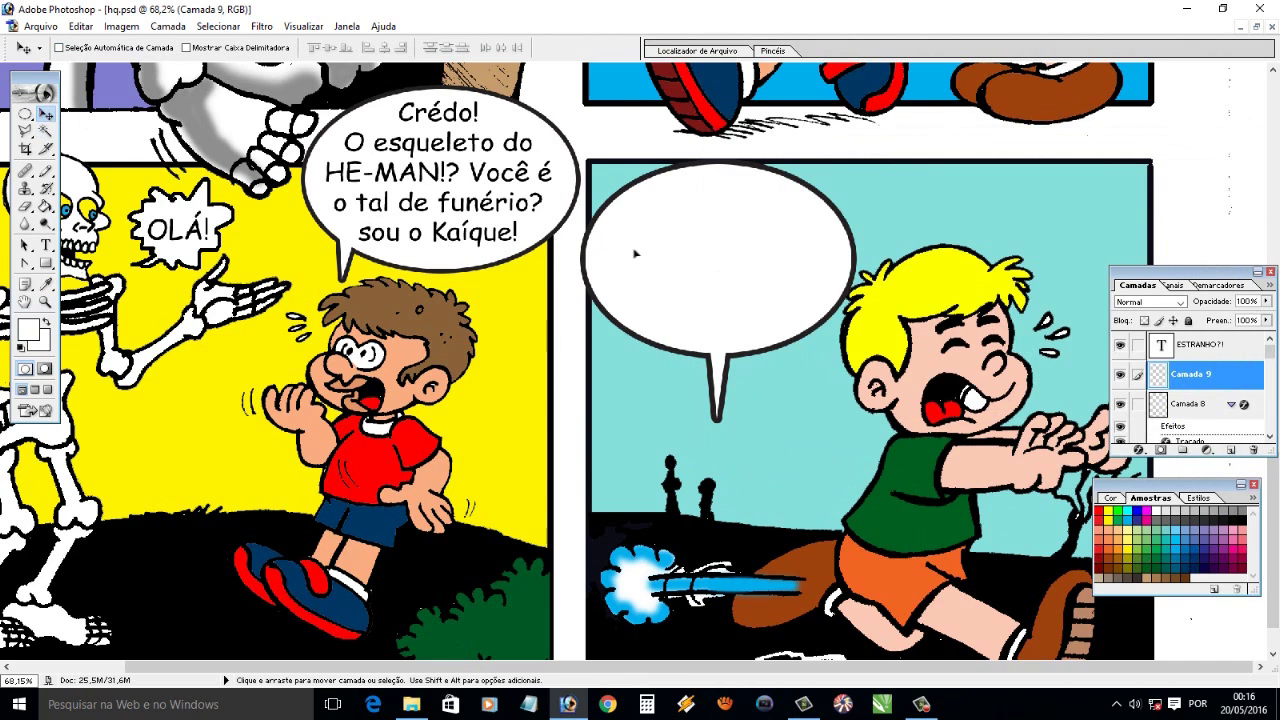
right_click(755, 300)
left_click(775, 302)
left_click_drag(760, 300, 718, 324)
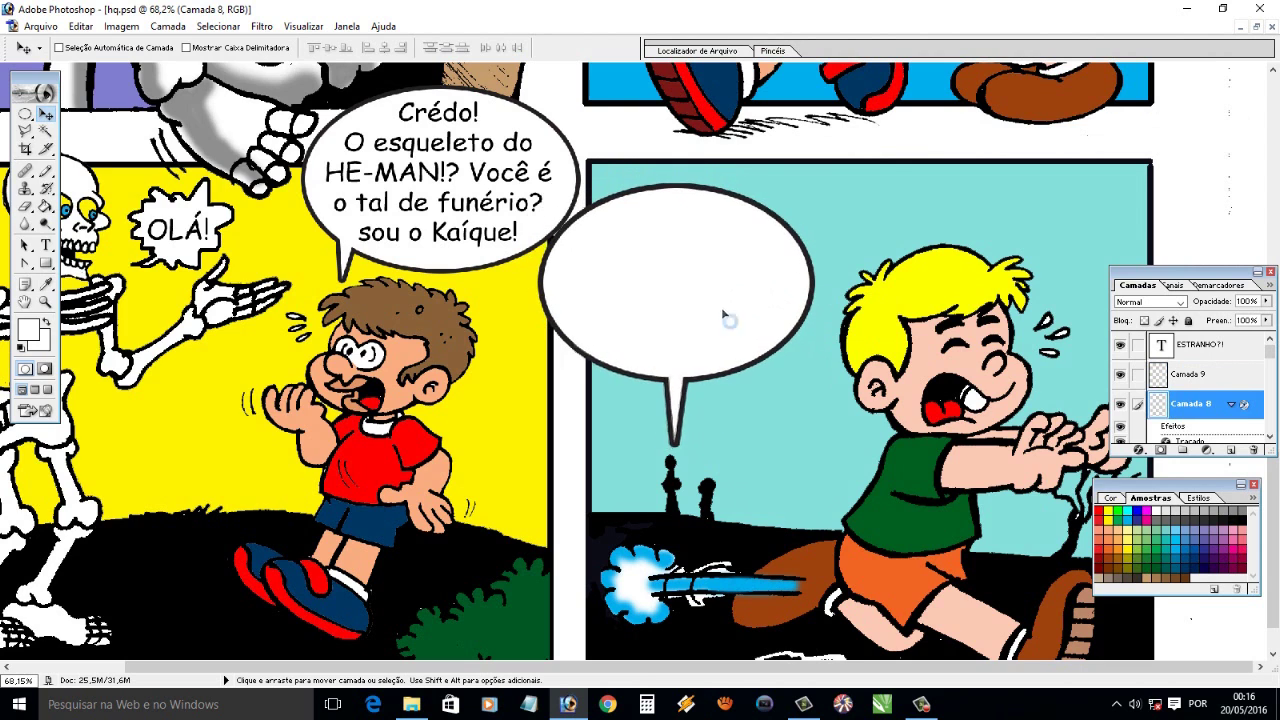
Try rotating the balloon with Free Transform, discard it, and nudge the balloon right and down
left_click(45, 27)
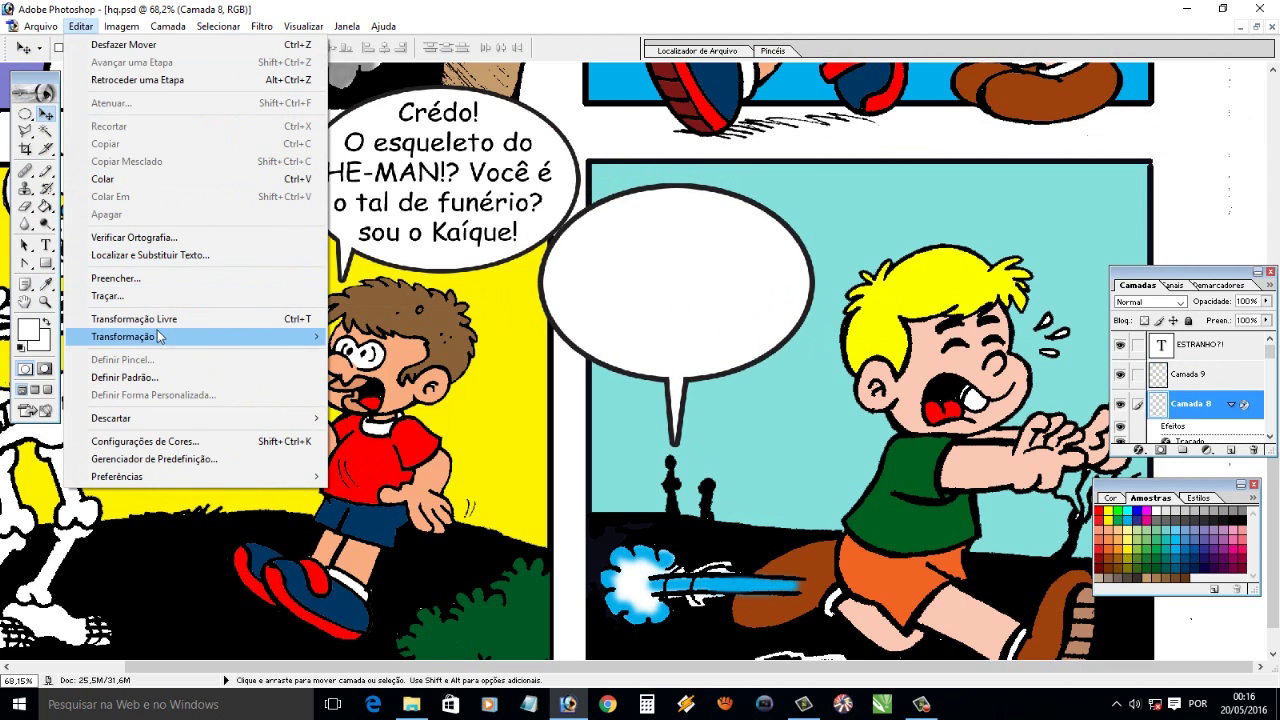
left_click(400, 352)
left_click_drag(812, 186, 787, 147)
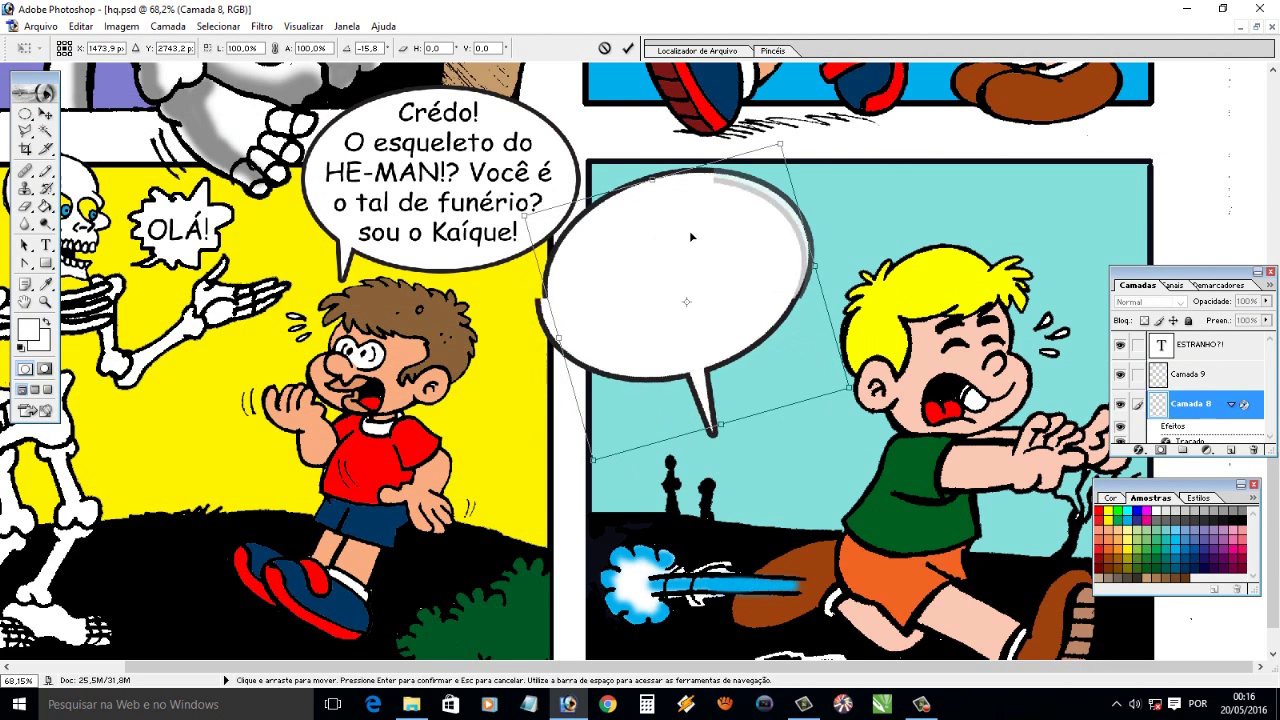
left_click_drag(720, 243, 728, 251)
key("w")
left_click(752, 270)
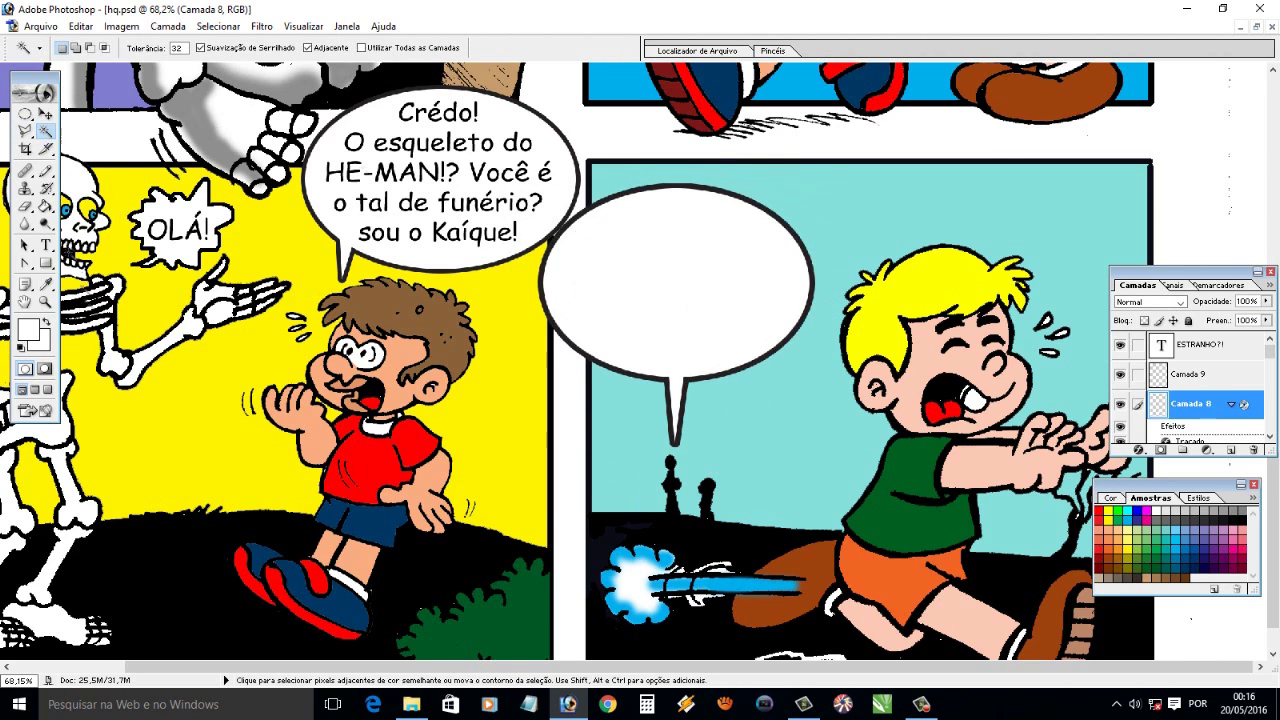
key("d")
key("t")
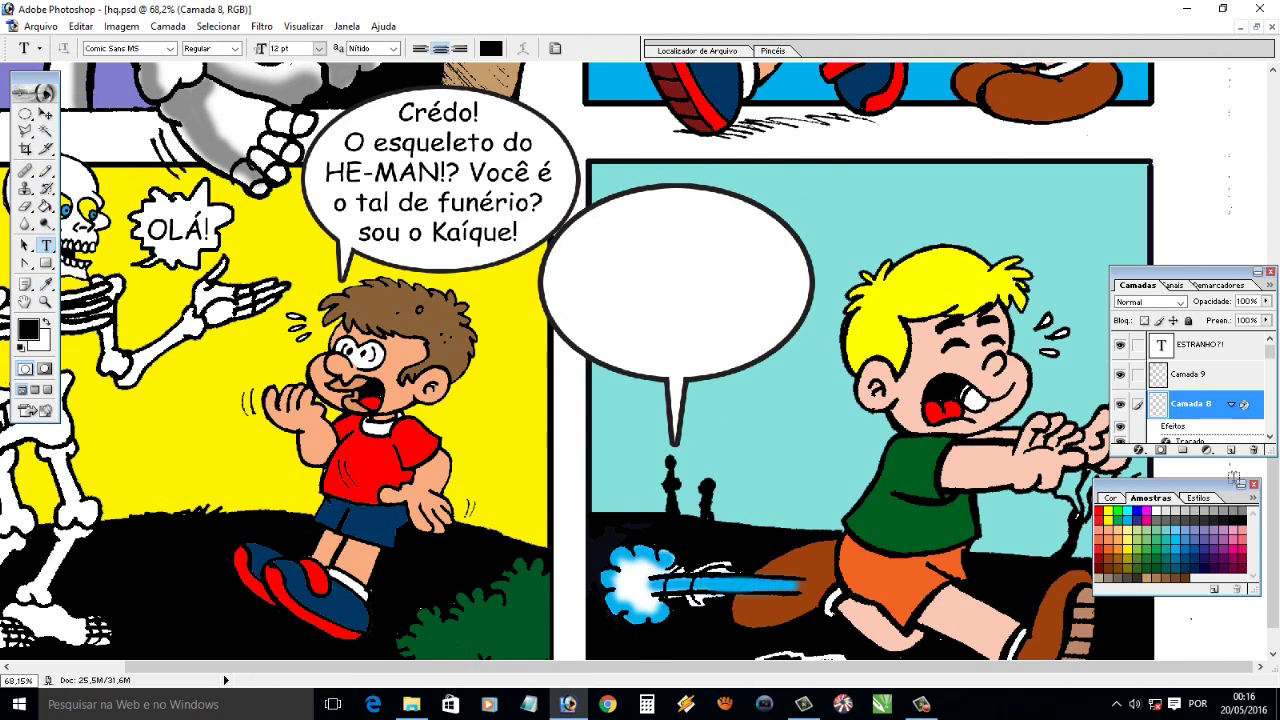
key("v")
left_click_drag(715, 327, 727, 332)
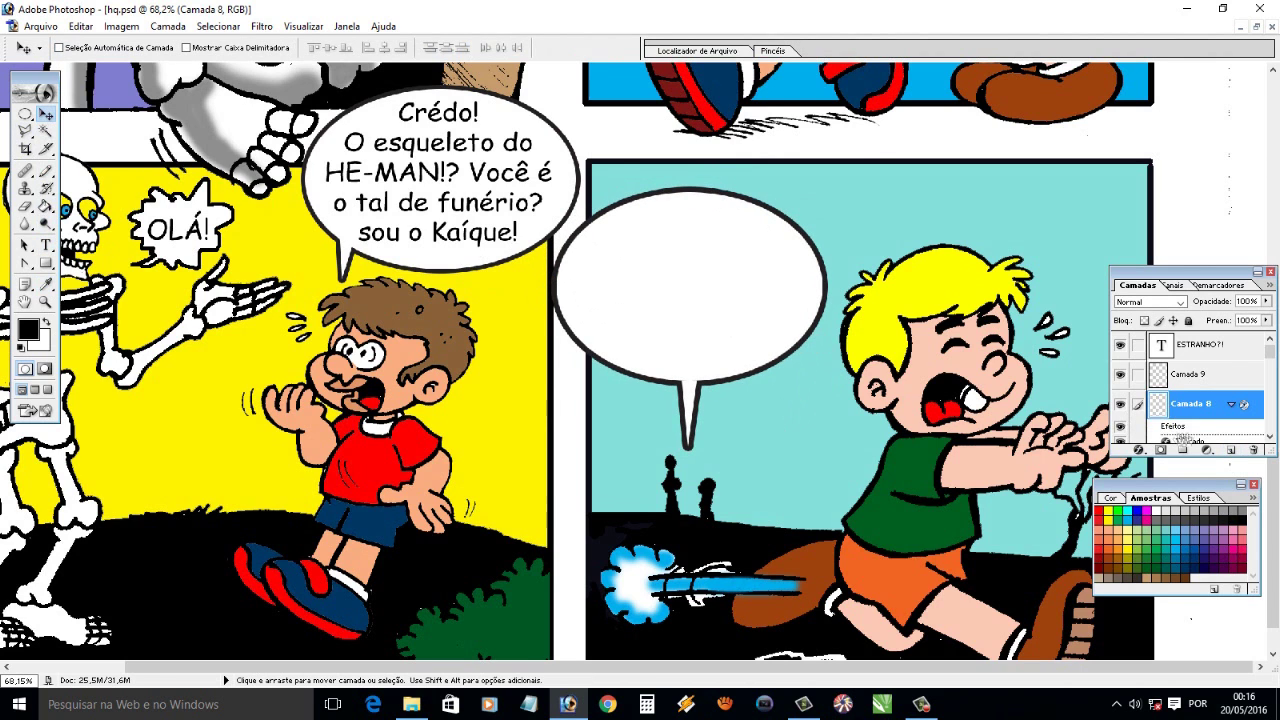
Revisit the balloon's Stroke layer style, shift it slightly left, and zoom in on it
right_click(1198, 397)
left_click(1120, 422)
left_click(776, 374)
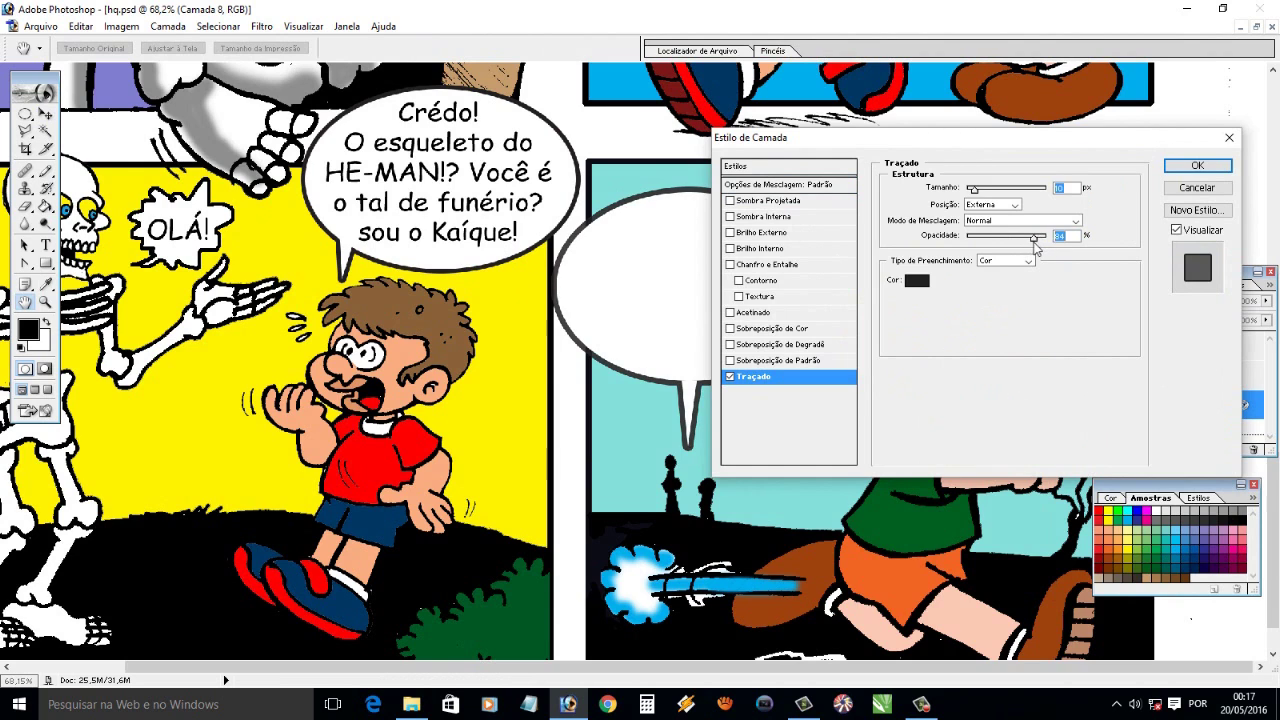
left_click(1190, 166)
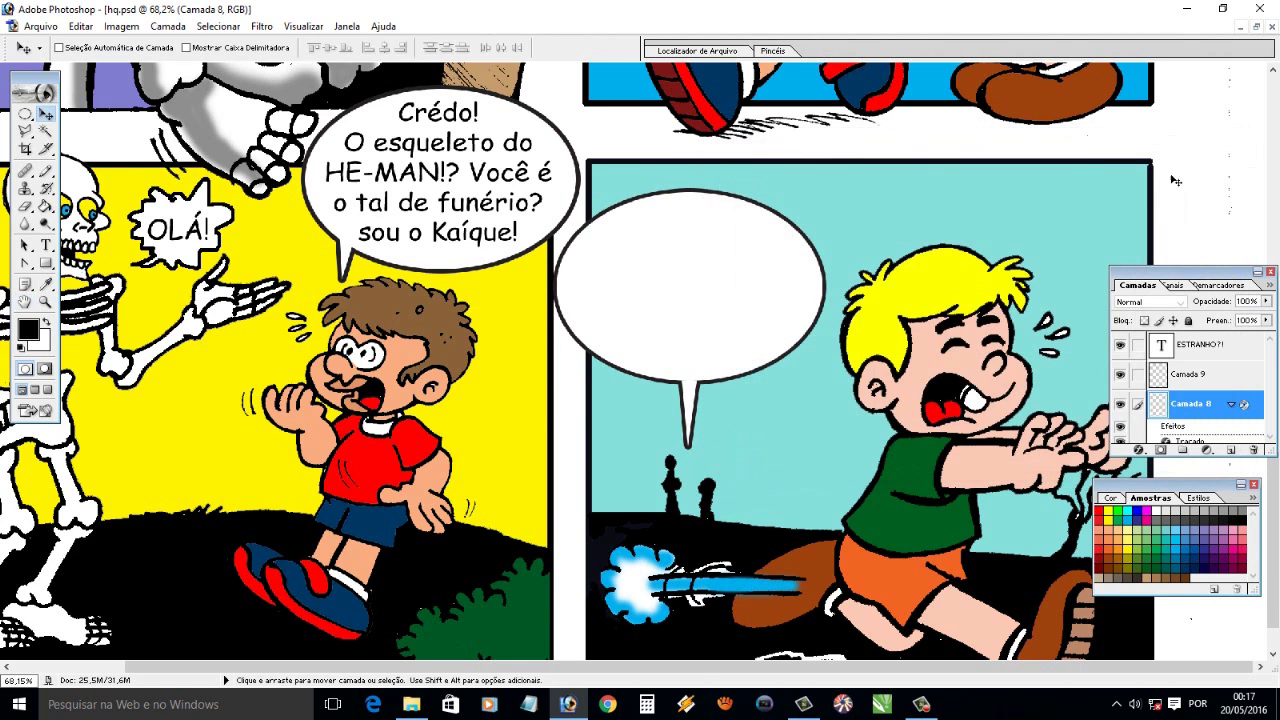
left_click_drag(711, 353, 697, 355)
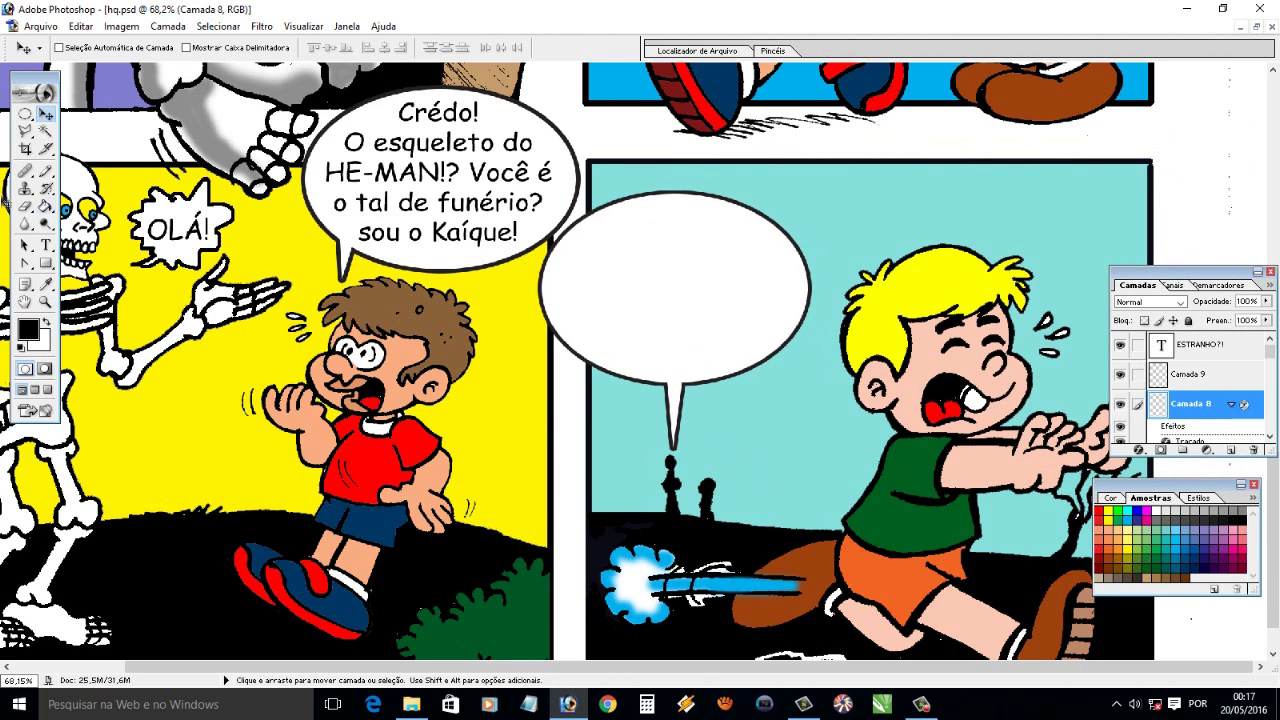
left_click(45, 301)
left_click_drag(520, 185, 890, 410)
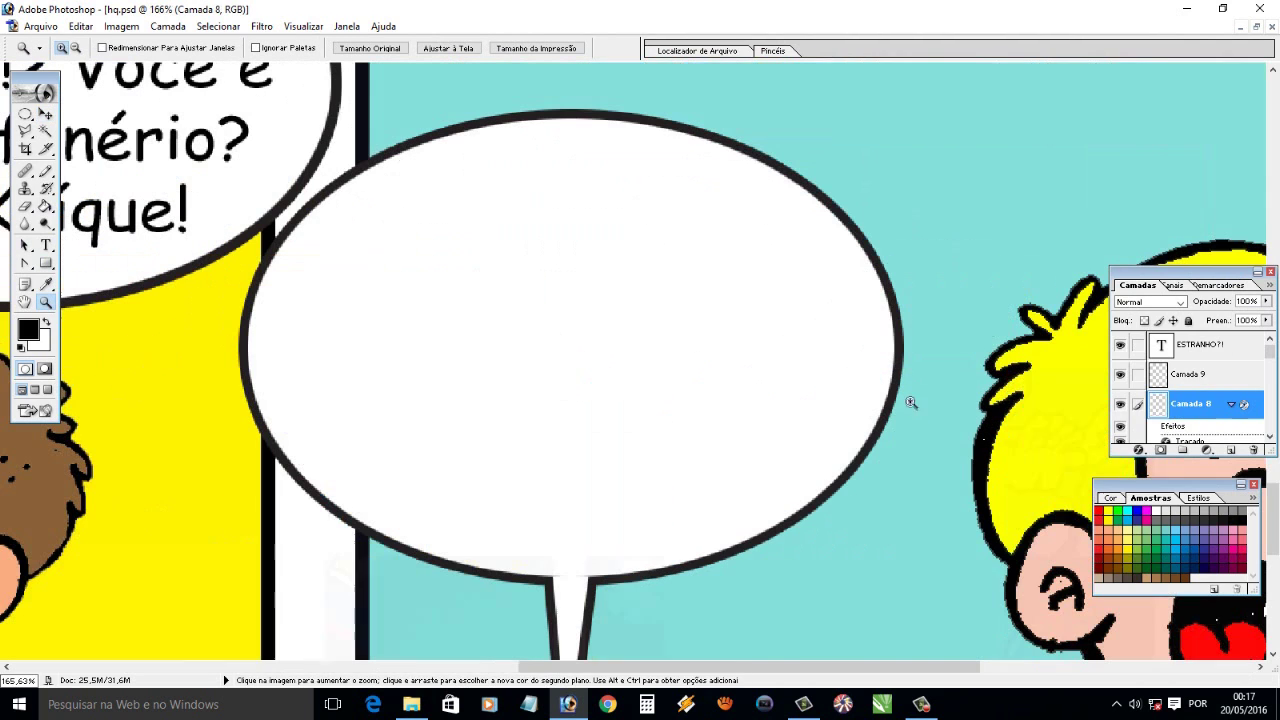
On a new layer, place test text 'Eu' inside the empty balloon
left_click(1231, 449)
left_click(374, 208)
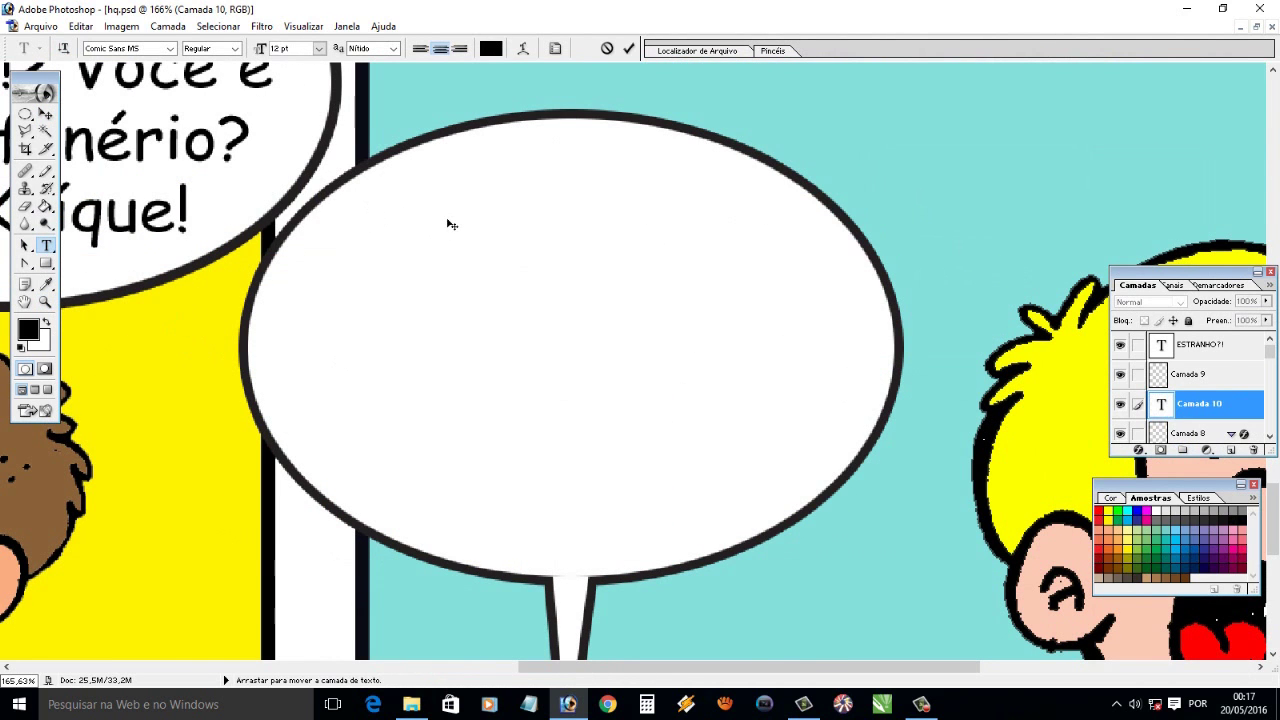
type("Eu")
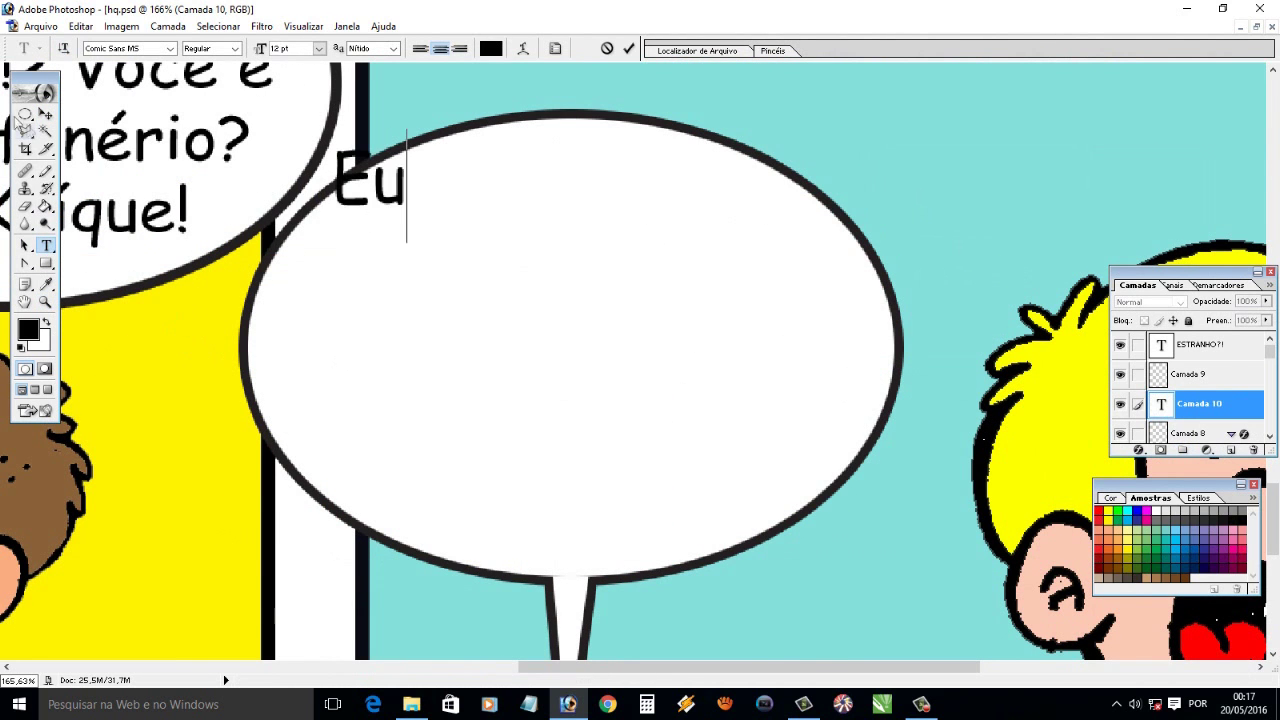
key("ctrl+Return")
left_click_drag(394, 209, 426, 234)
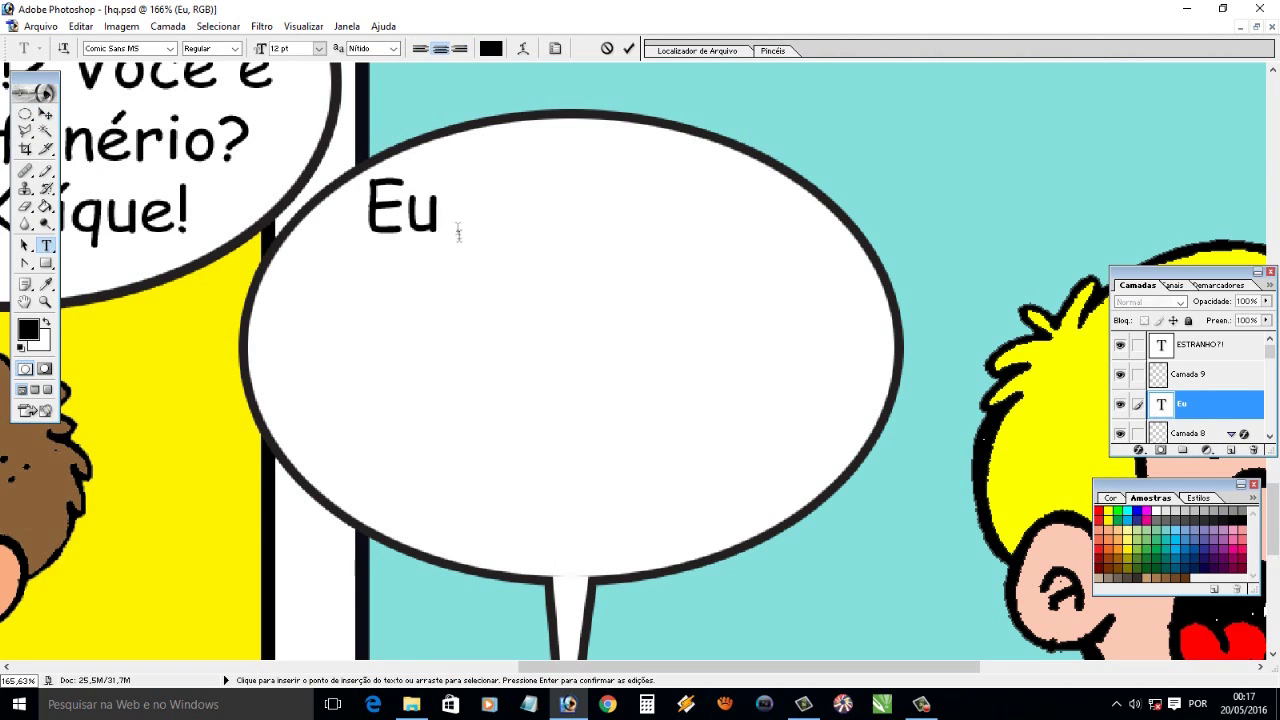
Replace it with 'Nossa que preconceito', split over two lines and centred in the balloon
double_click(436, 228)
key("BackSpace")
type("Nossa que preconceito")
key("ctrl+Return")
key("v")
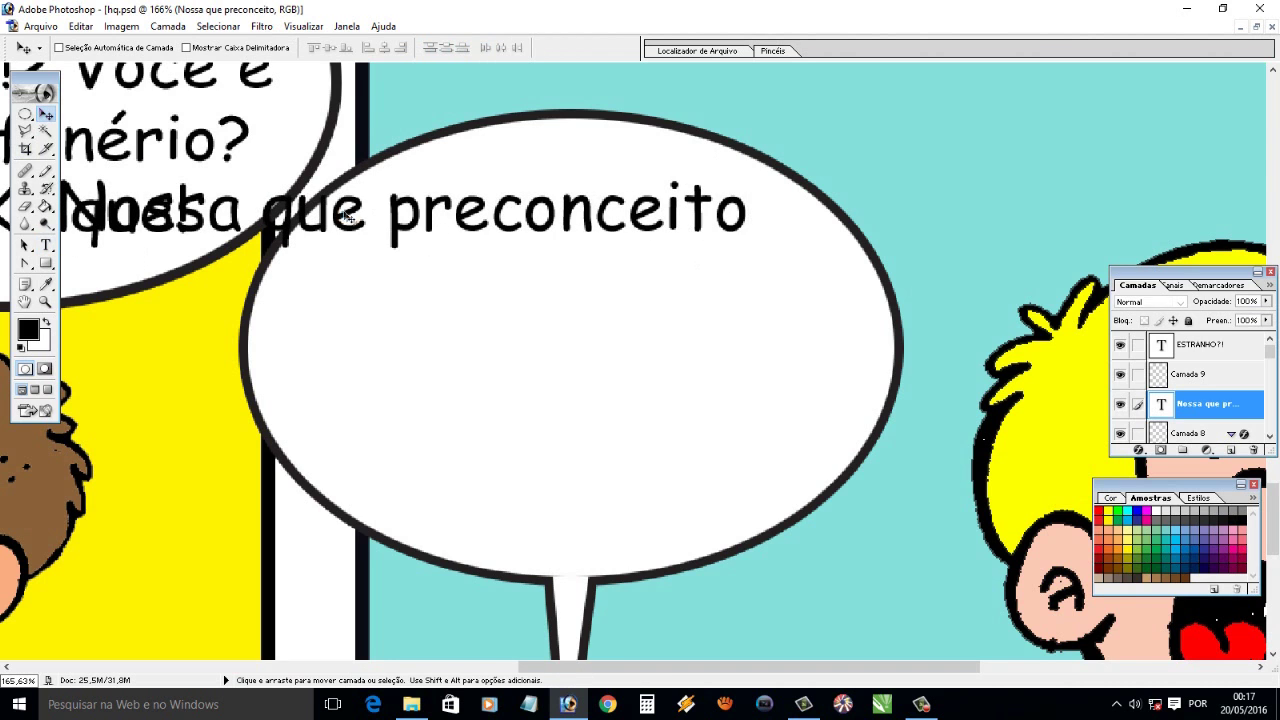
left_click_drag(355, 217, 690, 217)
key("t")
left_click(722, 210)
key("Return")
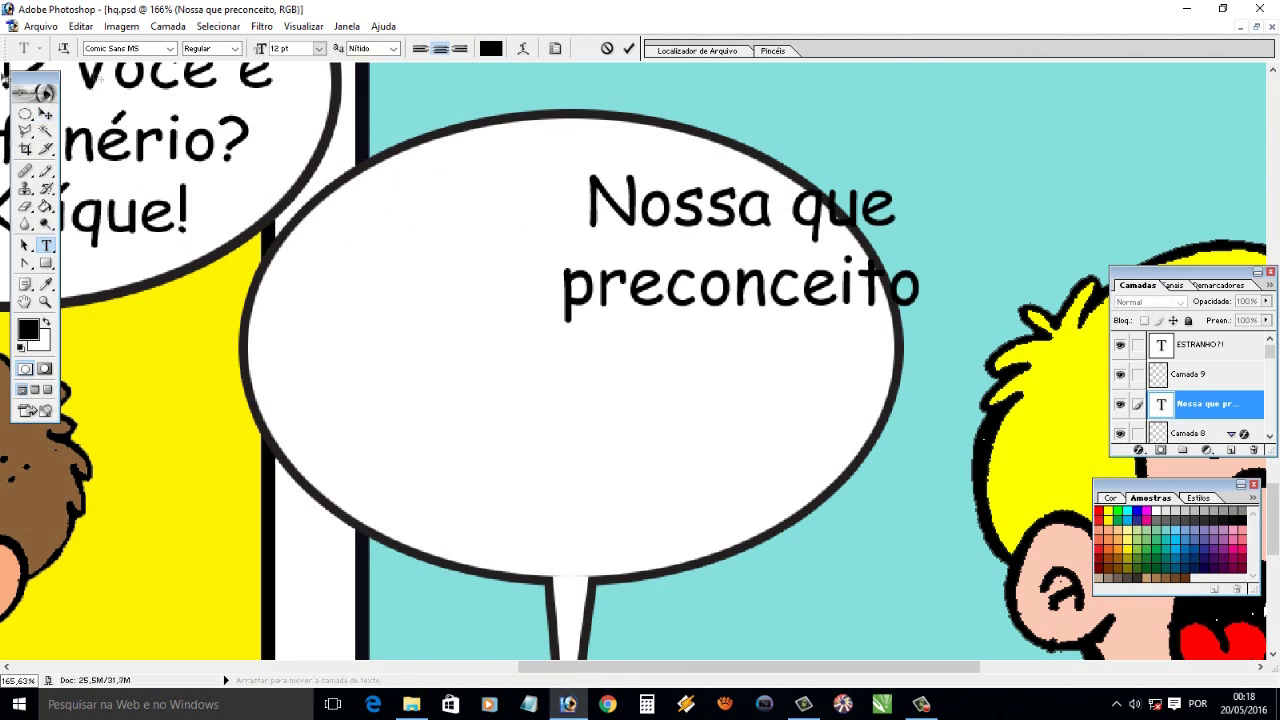
key("ctrl+Return")
key("v")
left_click_drag(618, 253, 458, 236)
Rewrite the text as 'Nossa!Porque ele está correndo tanto? Nem fomos apresentados!' across several lines
key("t")
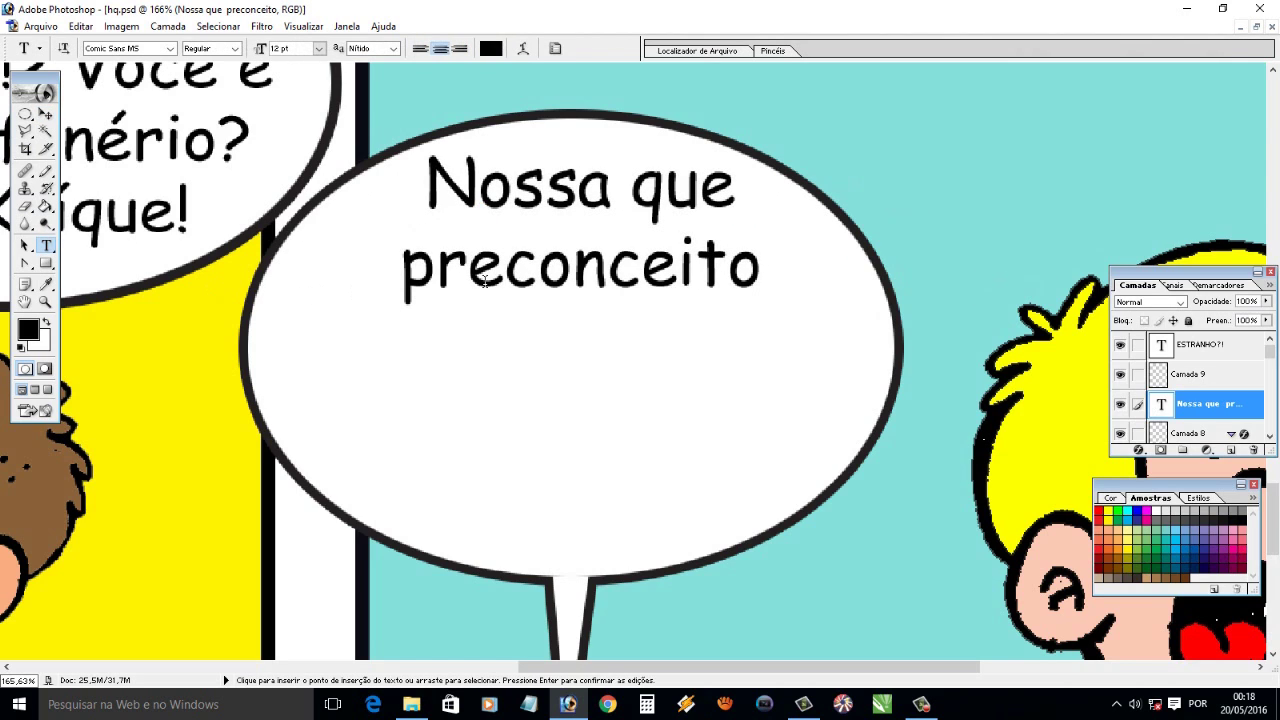
left_click_drag(407, 285, 764, 292)
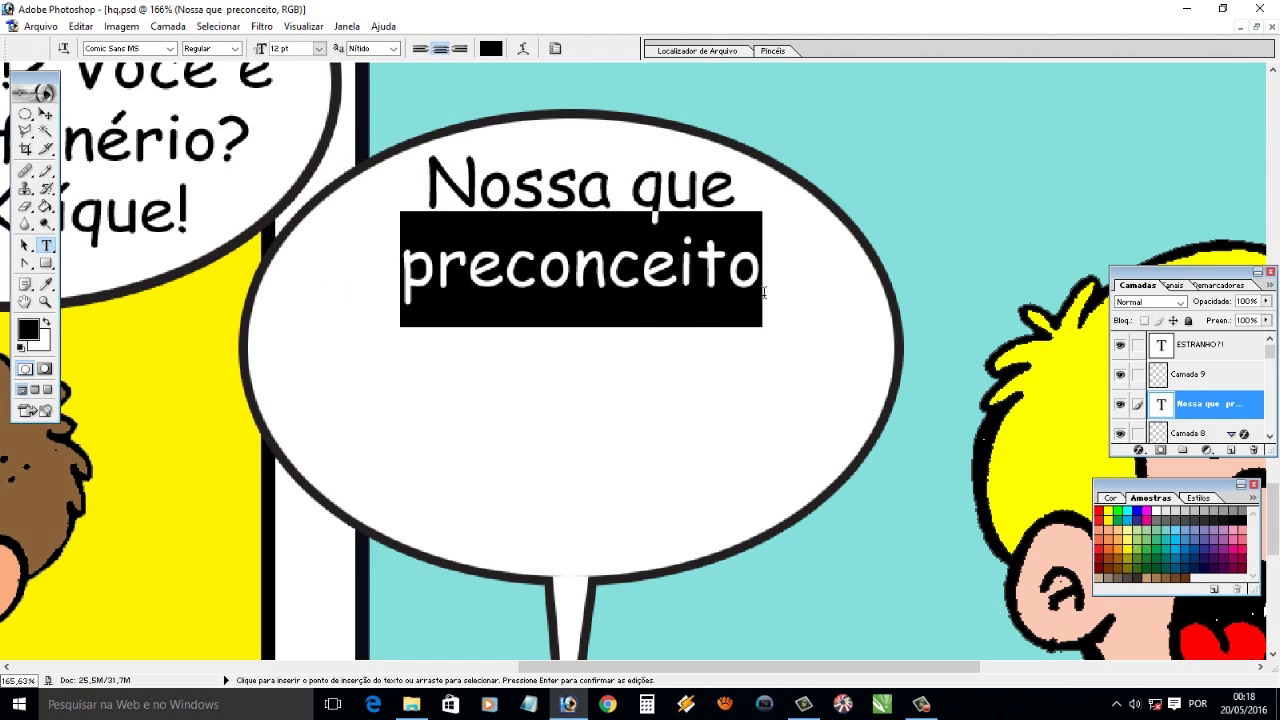
key("BackSpace")
left_click_drag(630, 190, 738, 213)
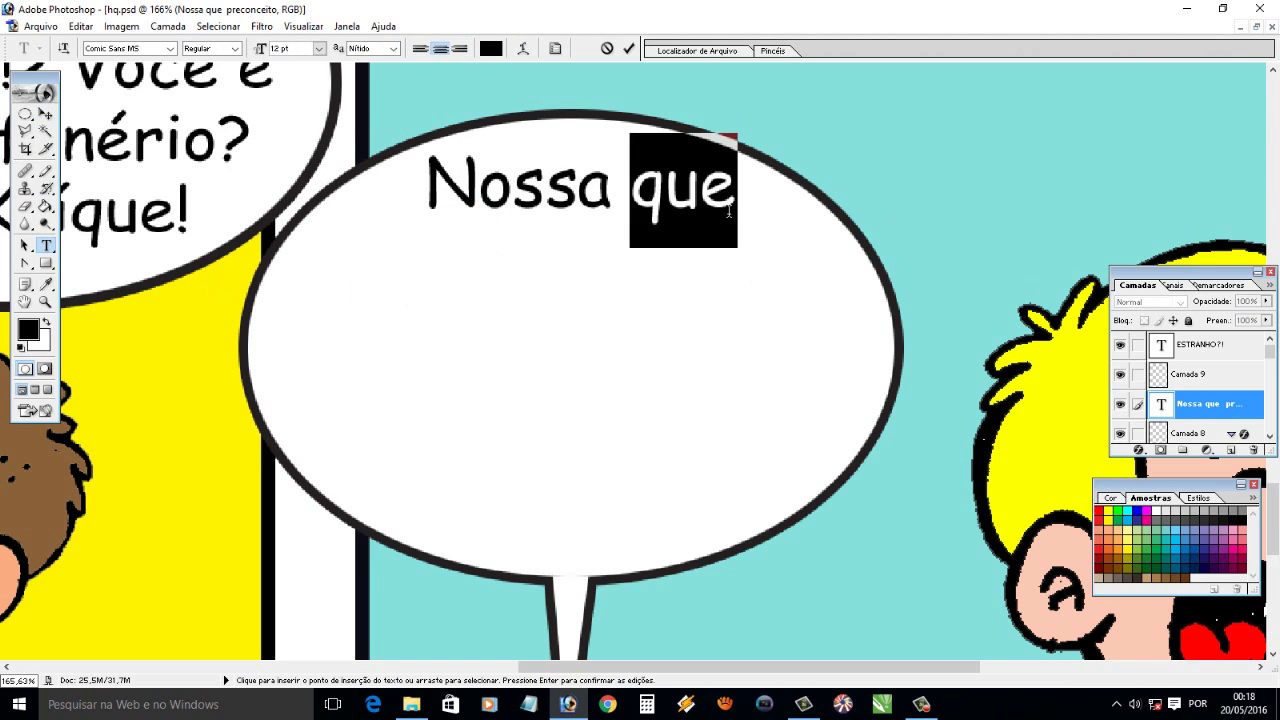
key("BackSpace")
type("!Porq")
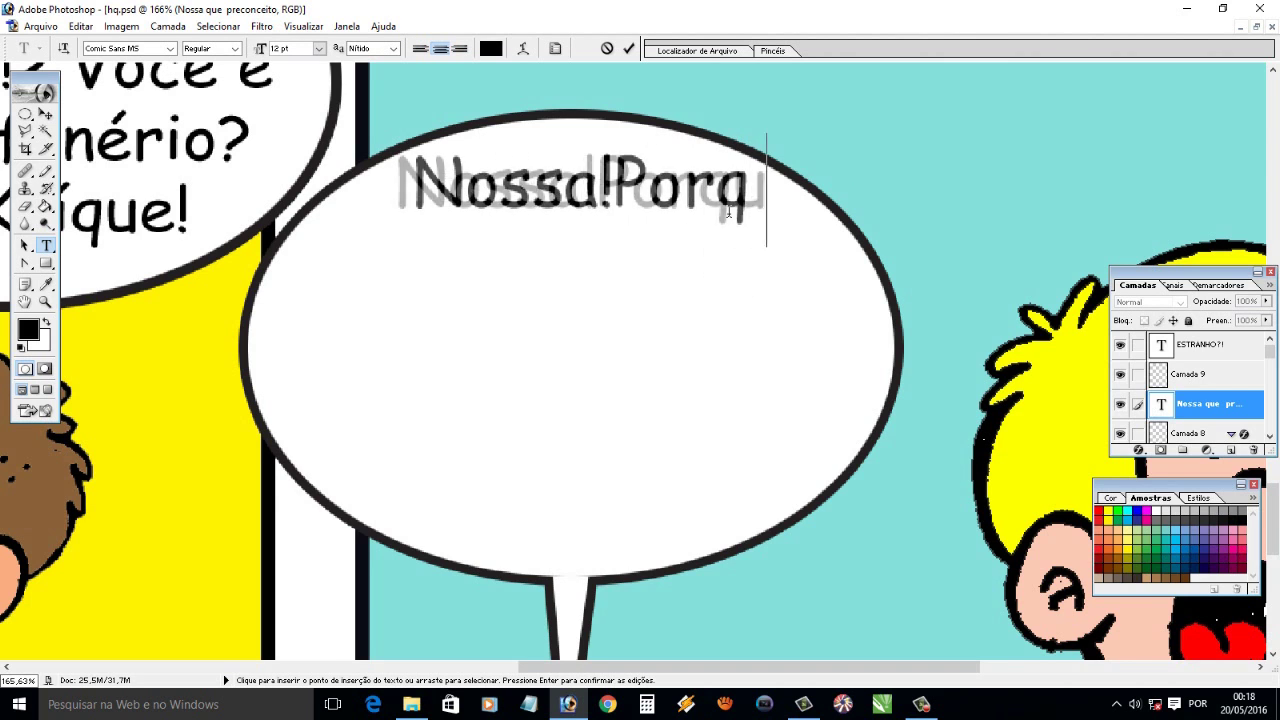
type("ue")
key("Return")
type("eke")
key("BackSpace")
key("BackSpace")
type("le está correndo")
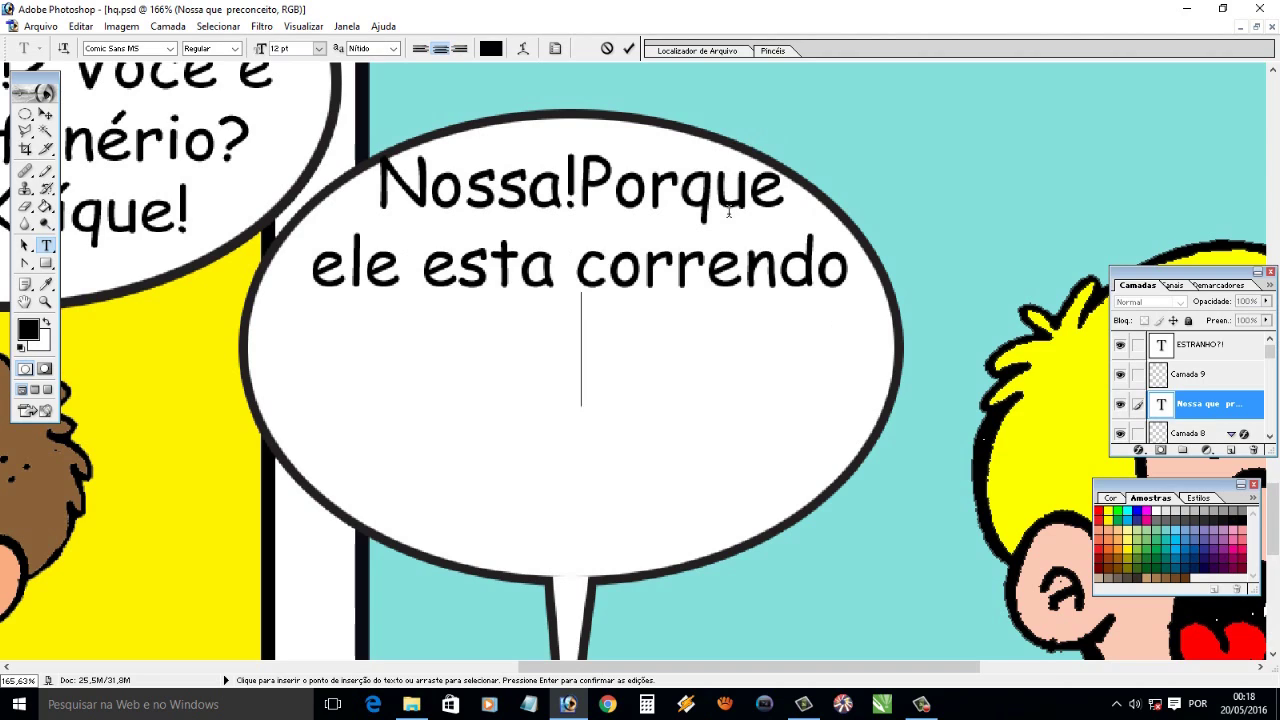
type("tanto? Ne")
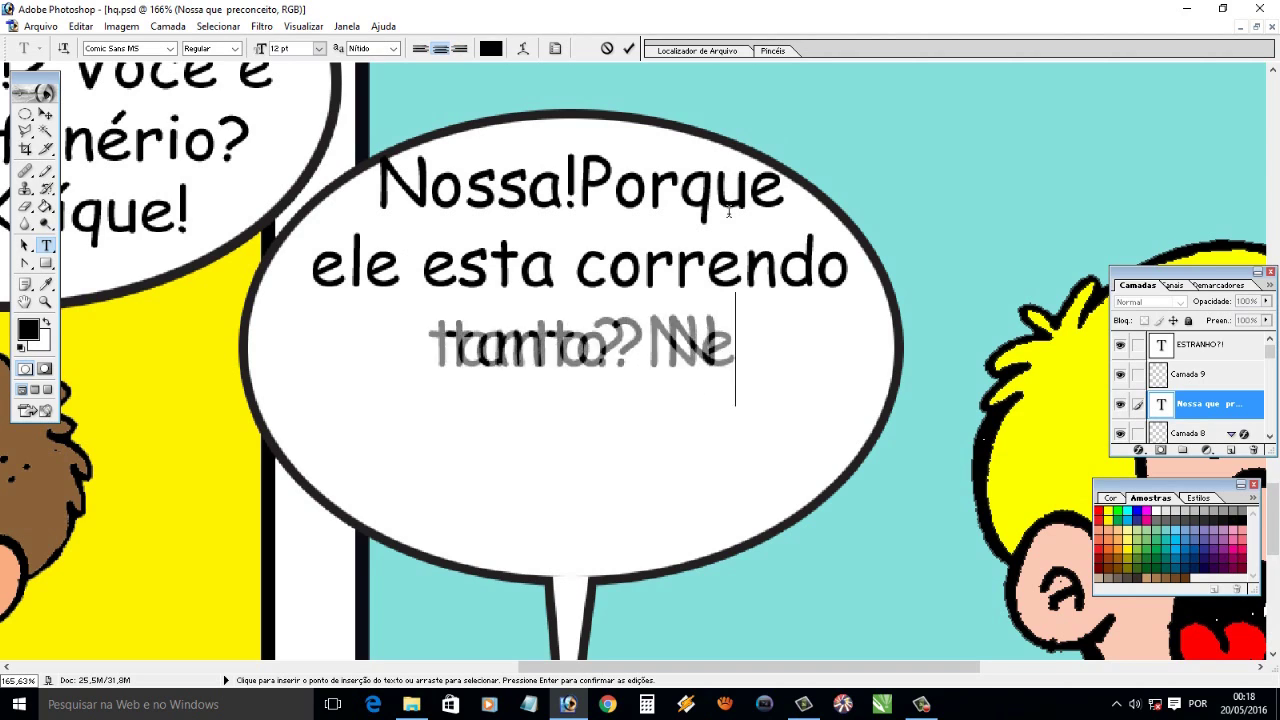
type("m")
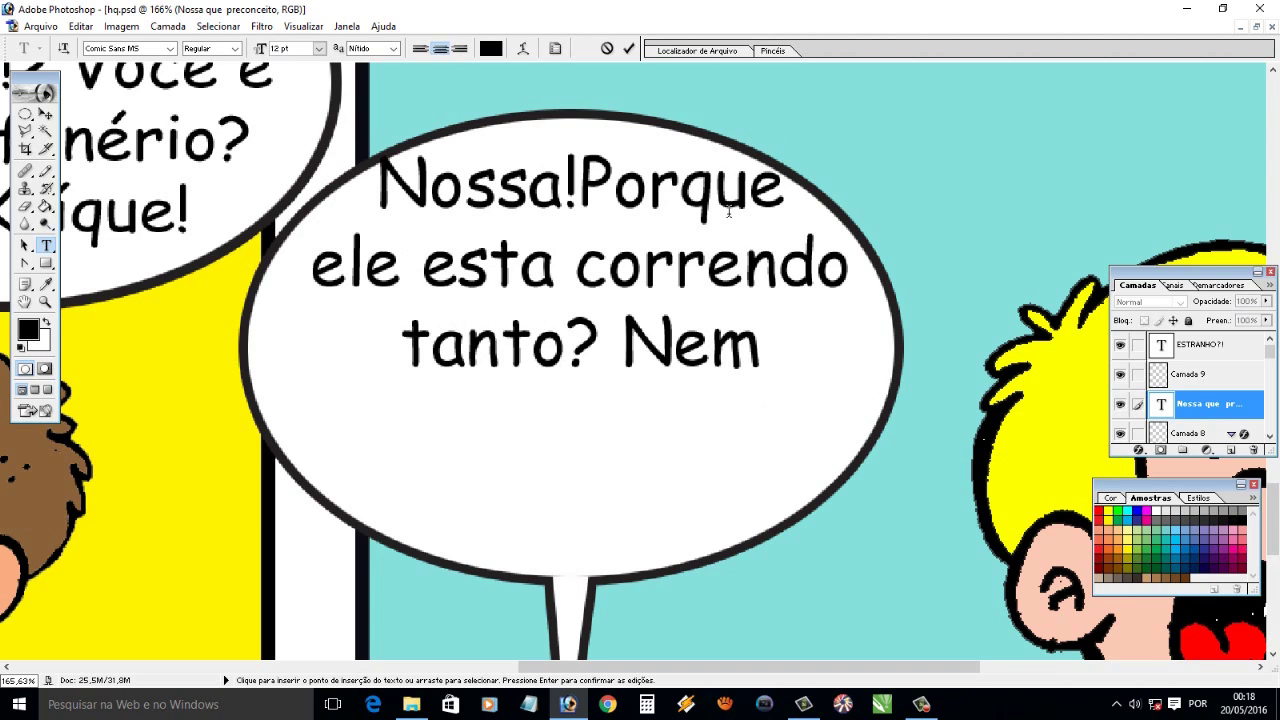
type(" fomos apresentados")
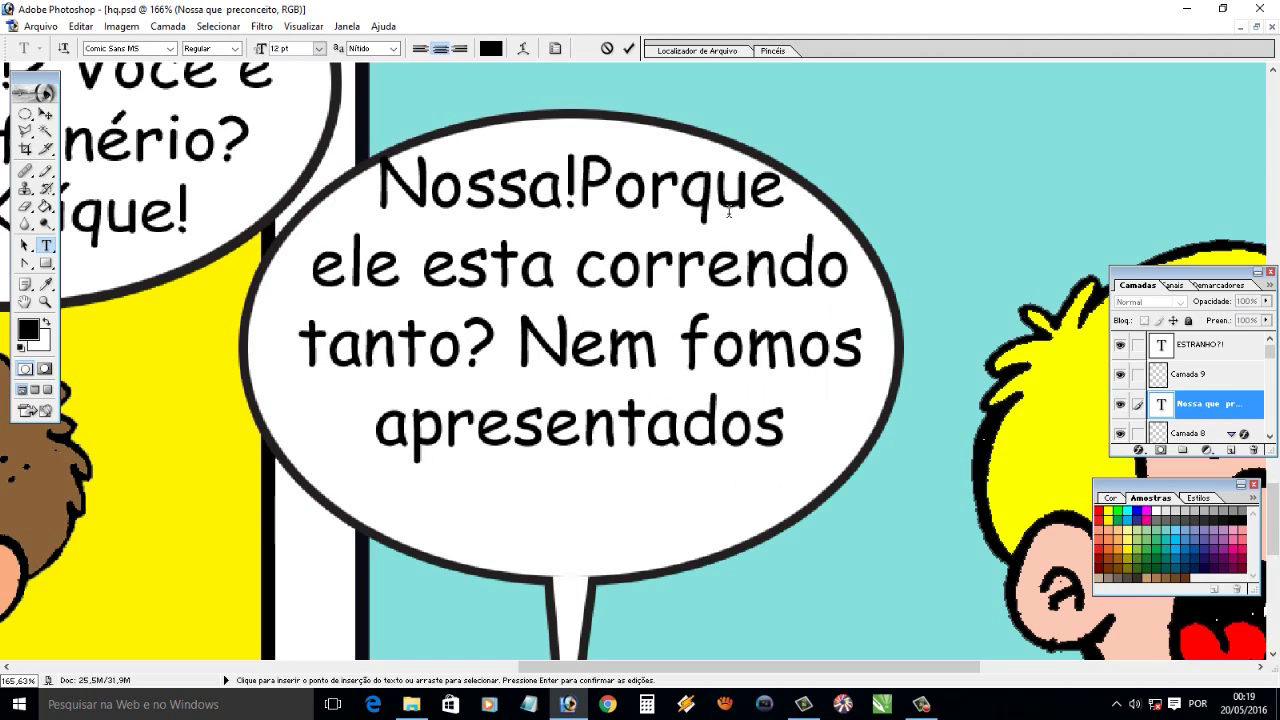
type("!")
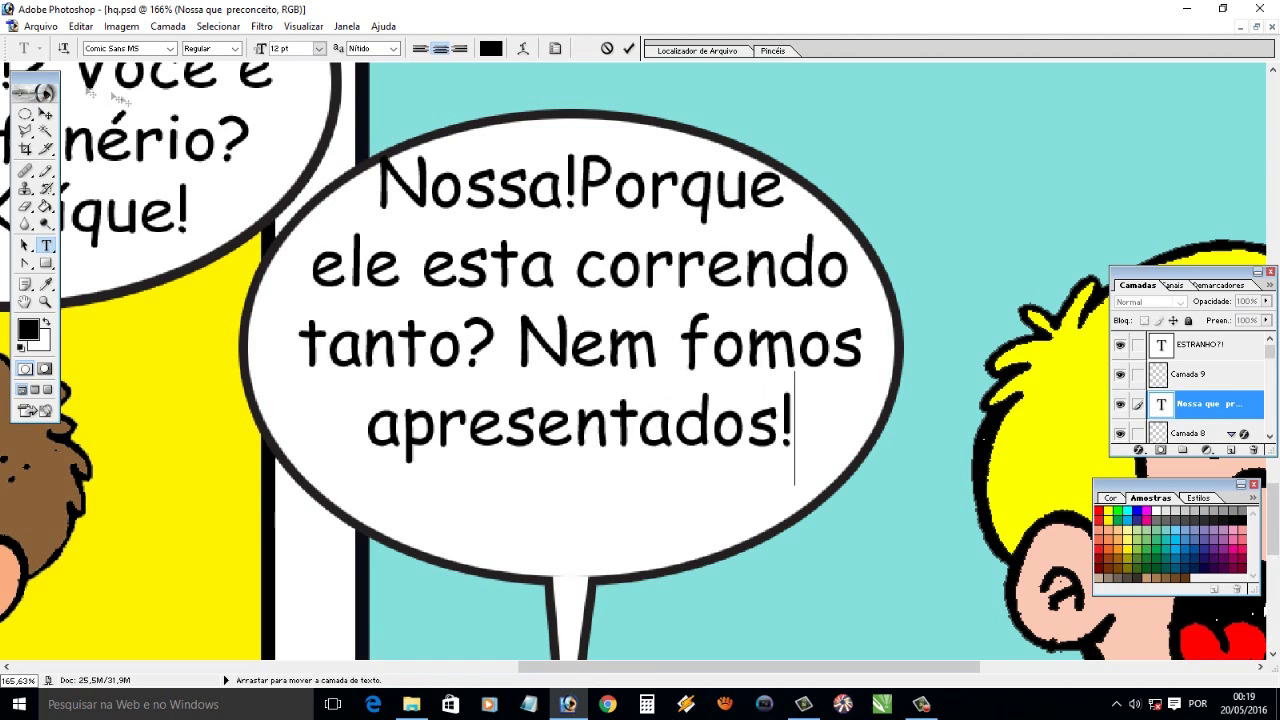
Commit the dialogue, centre it lower in the balloon, and fit the whole page on screen
left_click(45, 114)
left_click_drag(440, 275, 435, 305)
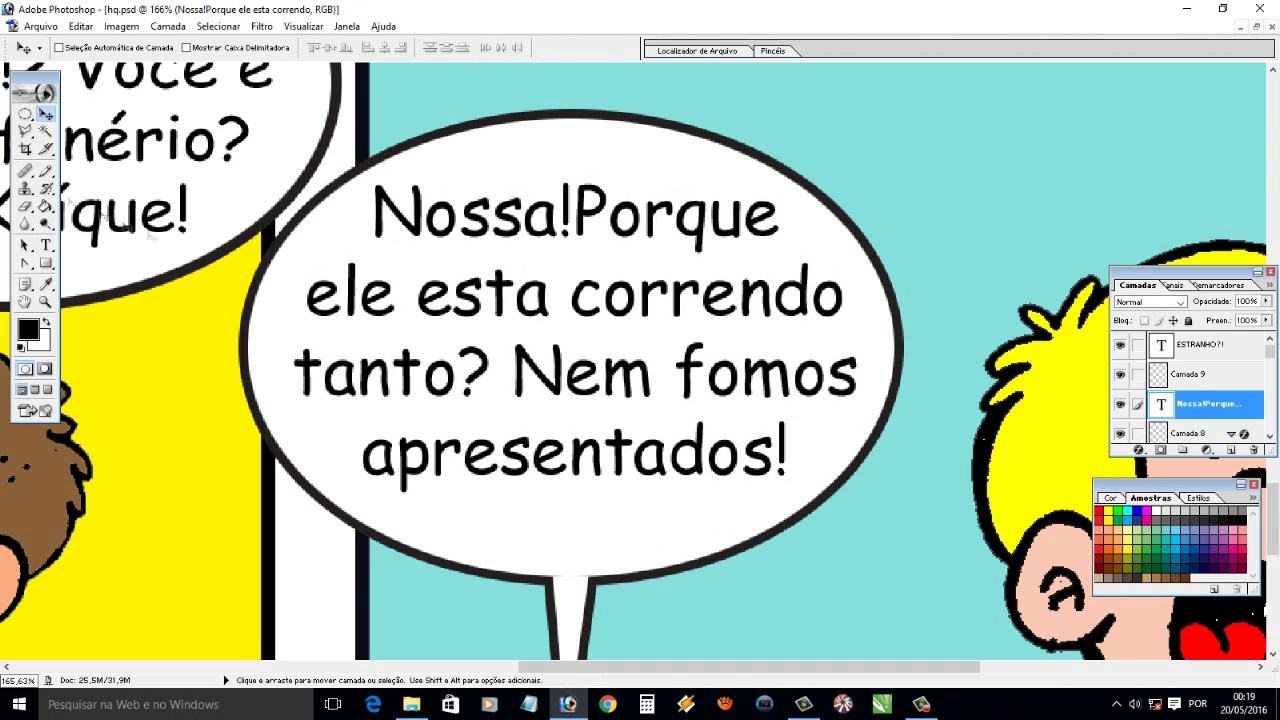
key("z")
key("ctrl+0")
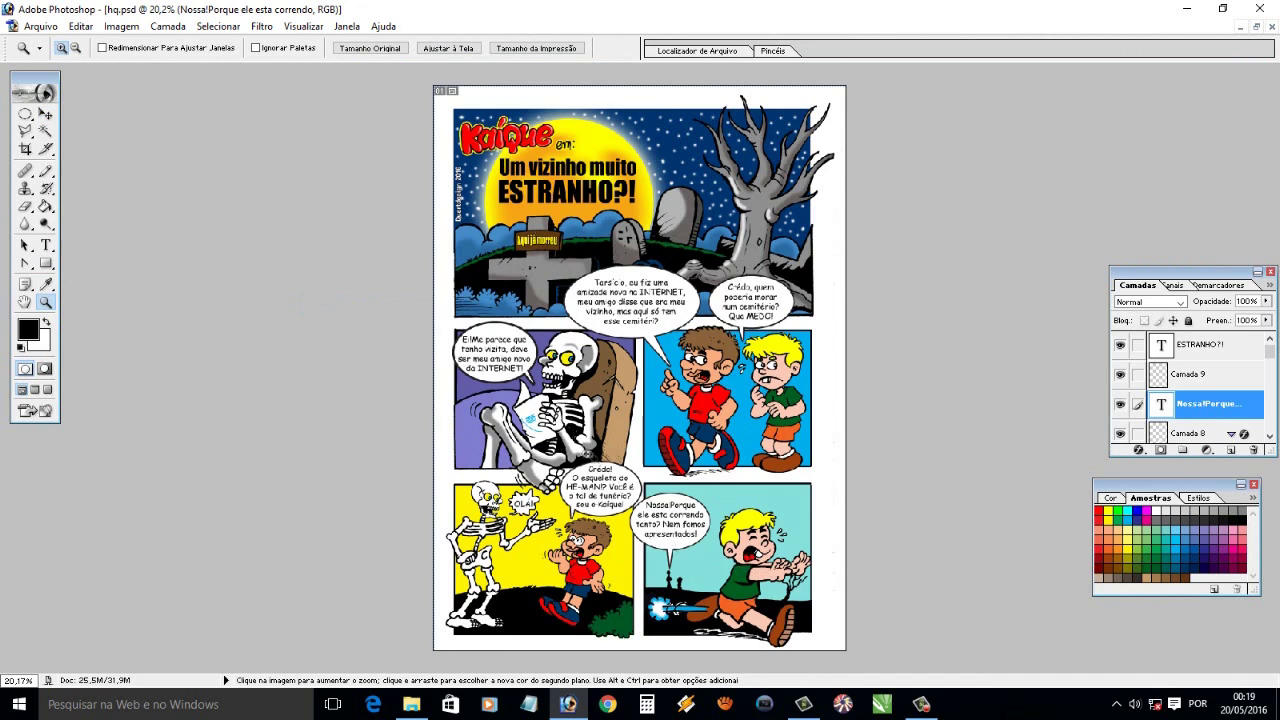
On a new layer, draw an oval balloon in the bottom-right panel and sample white
left_click_drag(600, 462, 858, 648)
left_click(1232, 452)
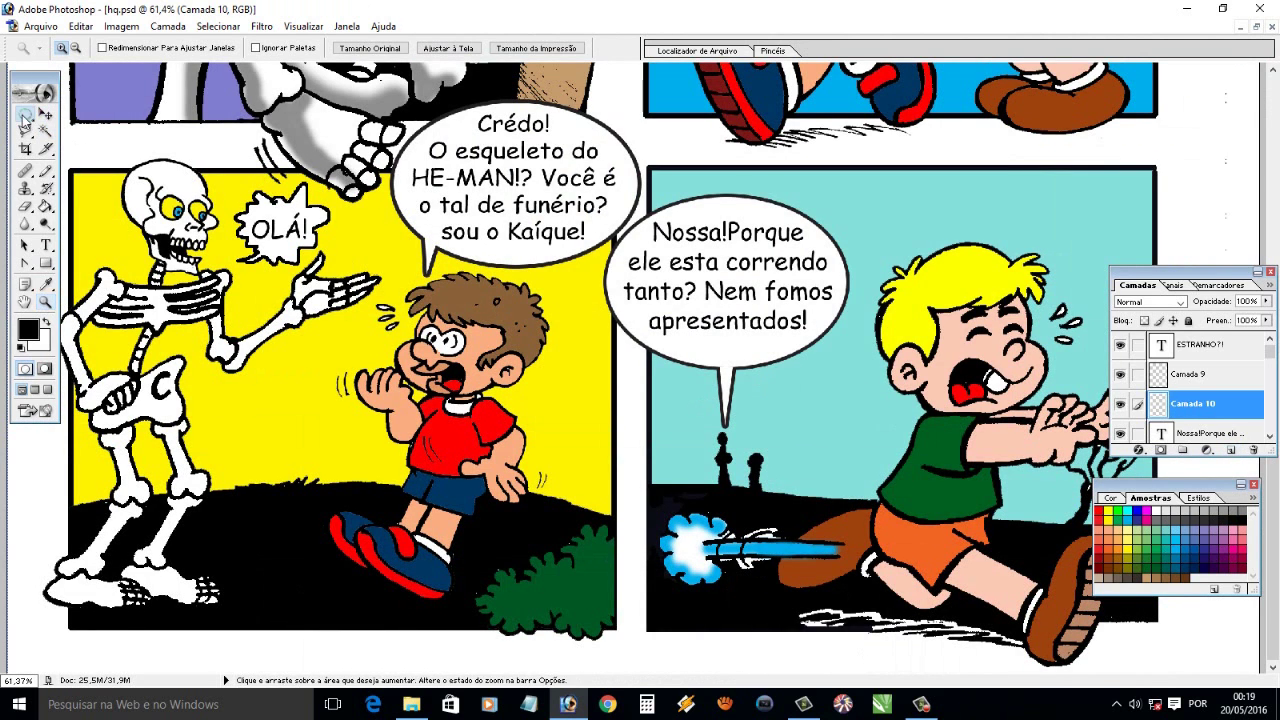
key("m")
left_click_drag(903, 467, 897, 455)
key("i")
left_click(594, 408)
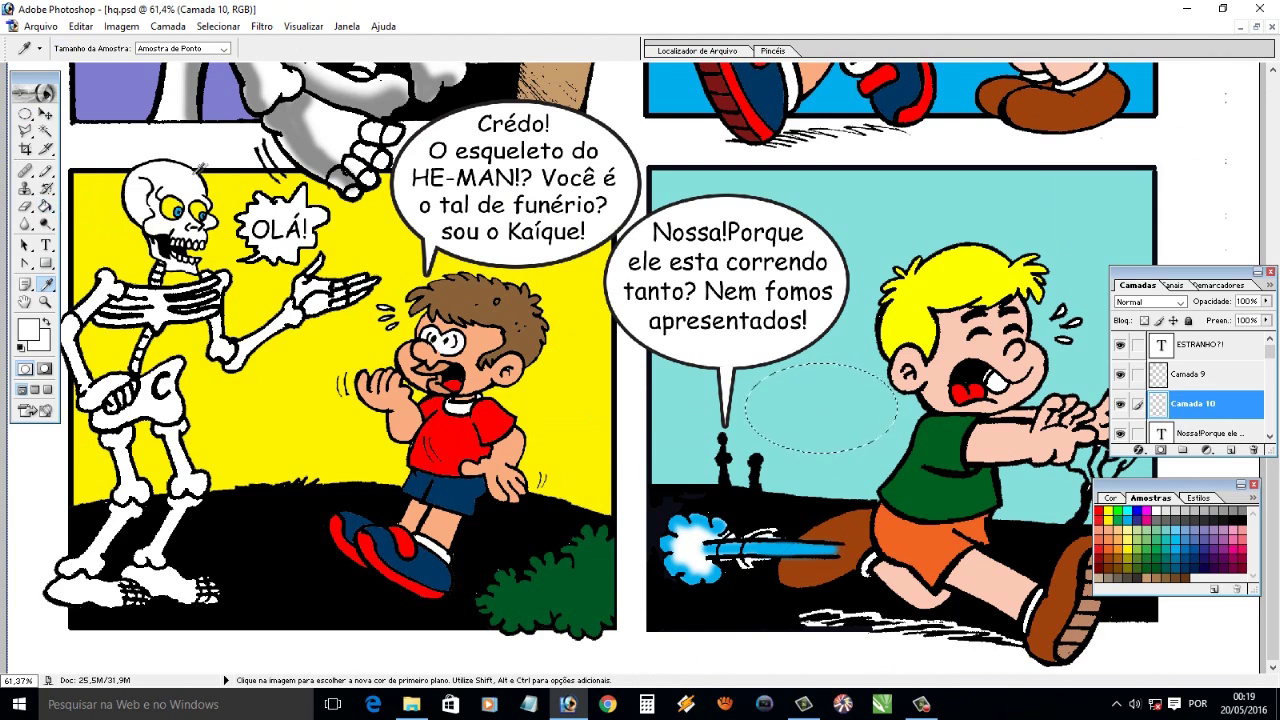
Fill the oval white and add a white tail to form a second balloon
left_click(45, 130)
left_click(45, 115)
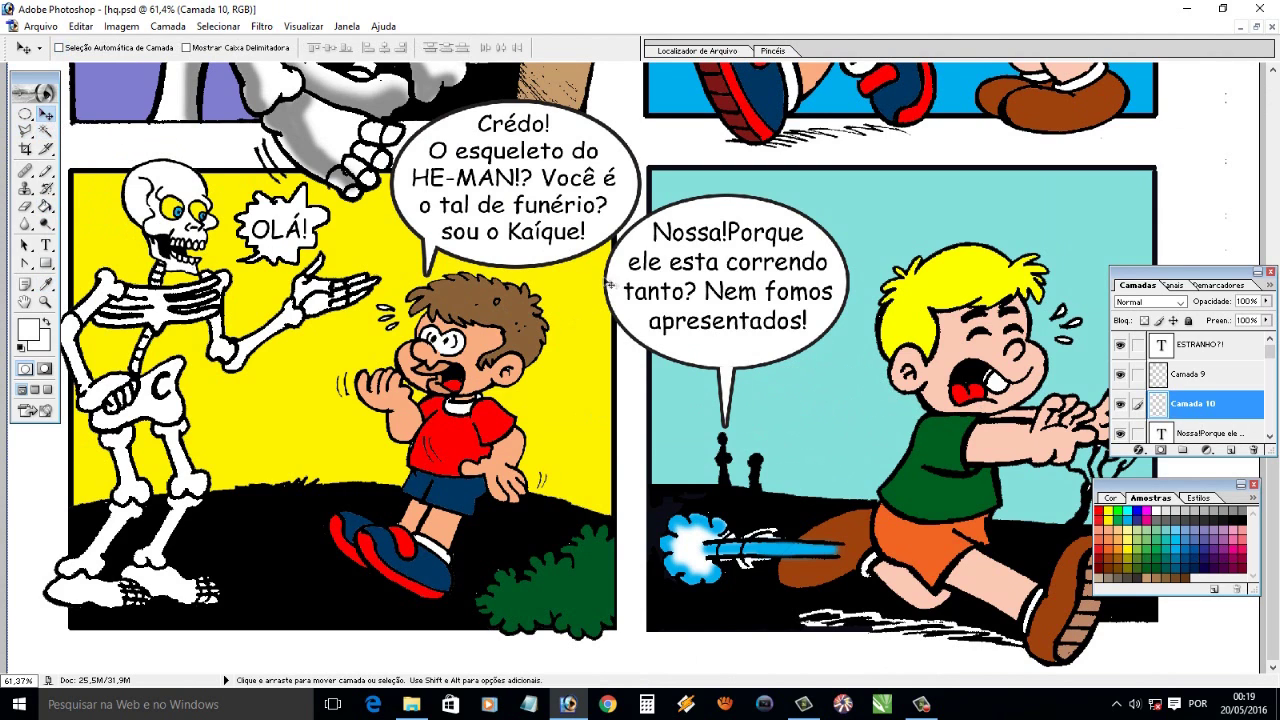
right_click(618, 282)
key("Escape")
key("m")
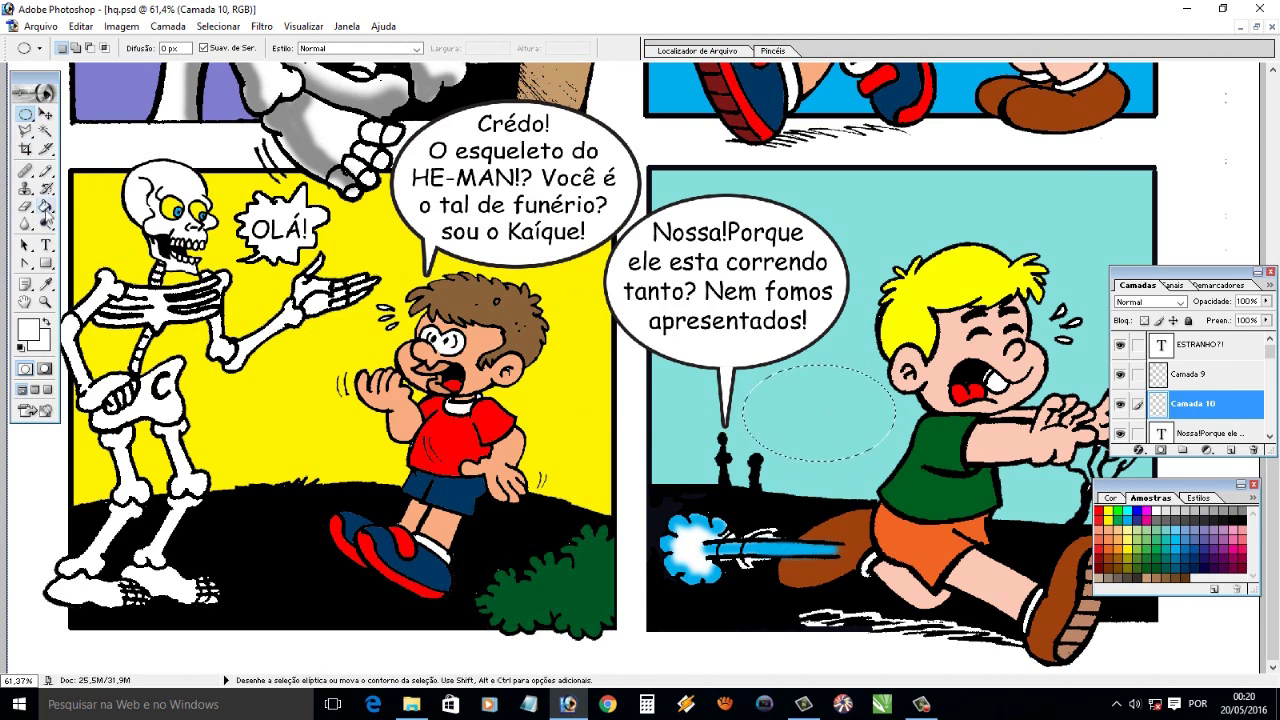
key("g")
left_click(820, 415)
left_click(45, 131)
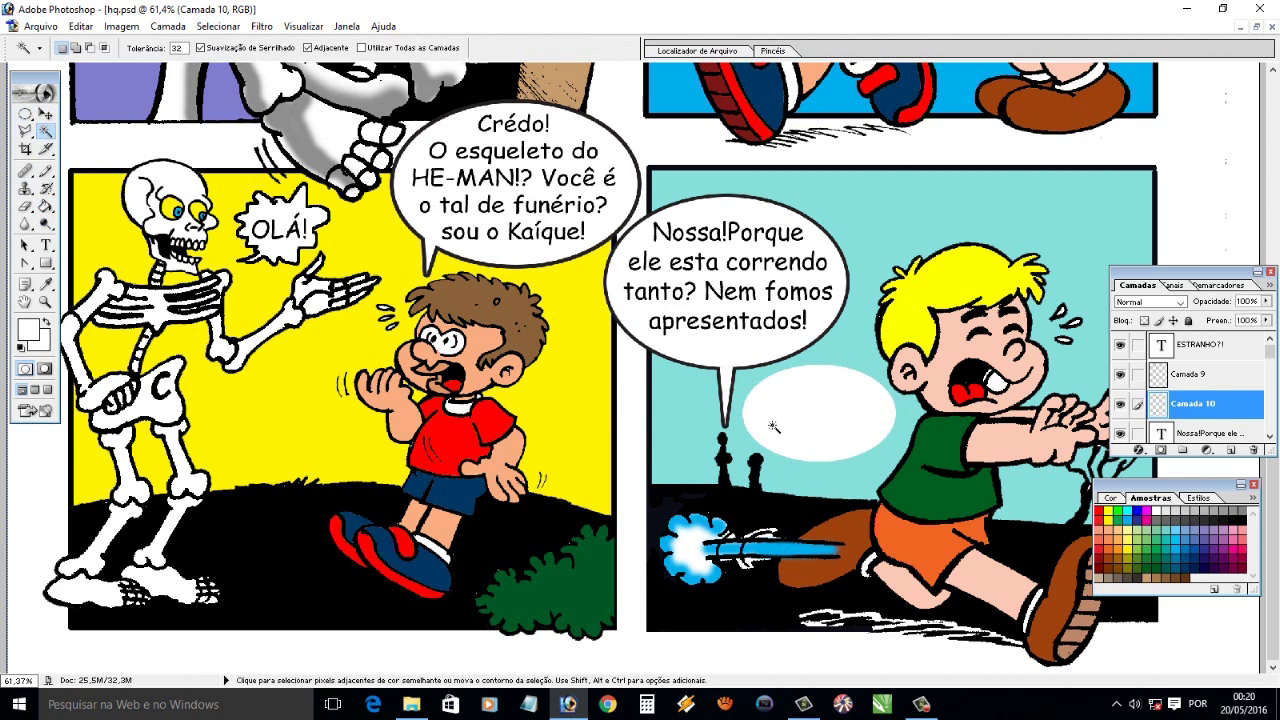
left_click(27, 132)
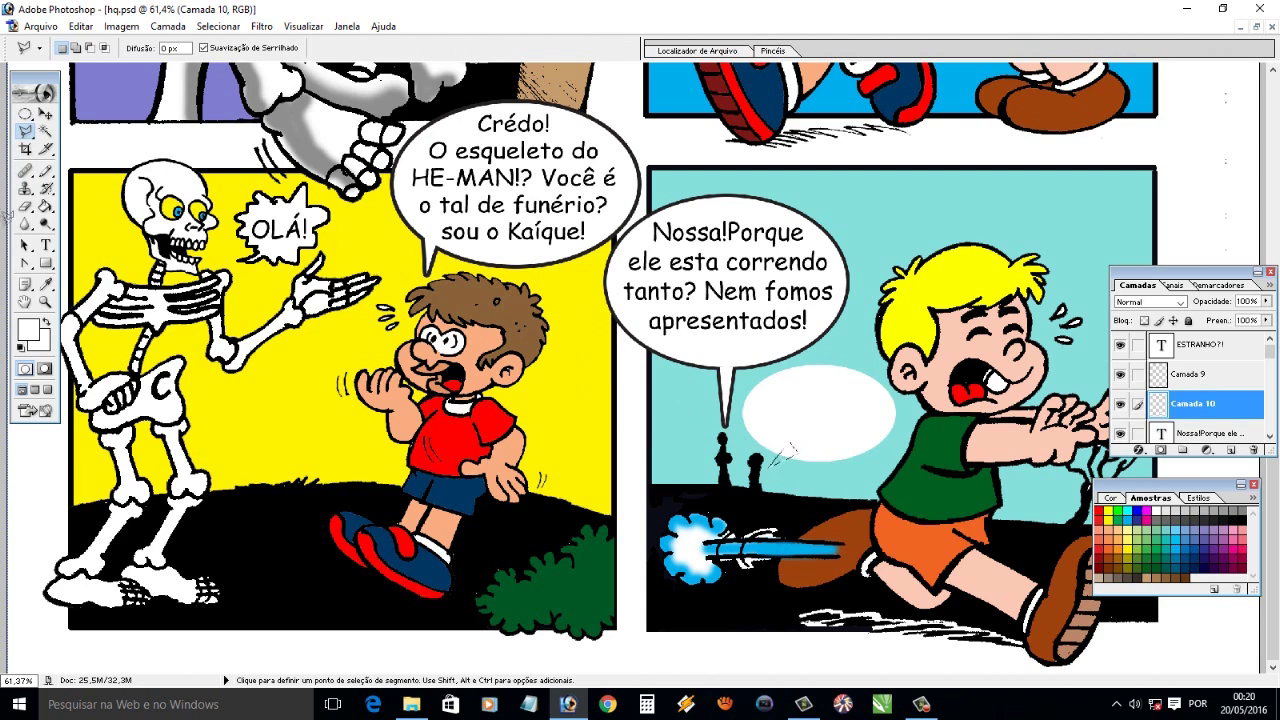
key("g")
key("w")
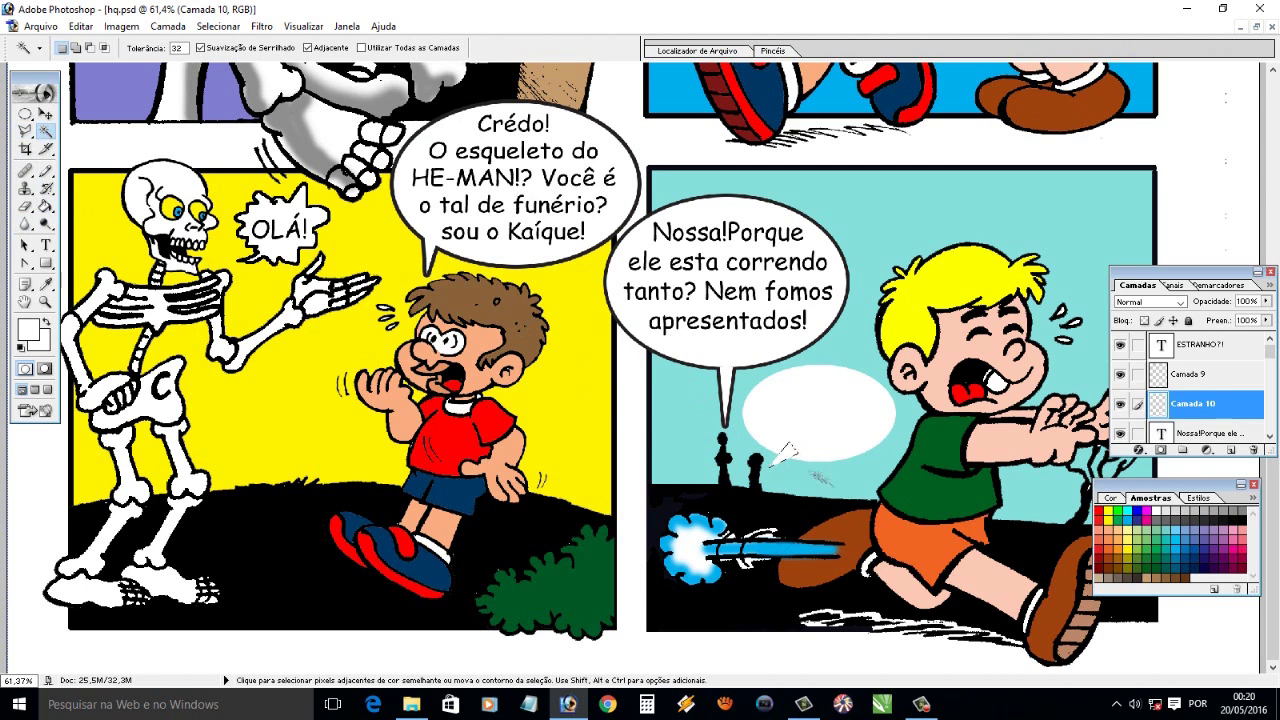
Give the balloon a dark Stroke outline and zoom in on it
right_click(1200, 404)
left_click(1148, 433)
left_click(760, 374)
left_click_drag(885, 140, 801, 95)
left_click(832, 233)
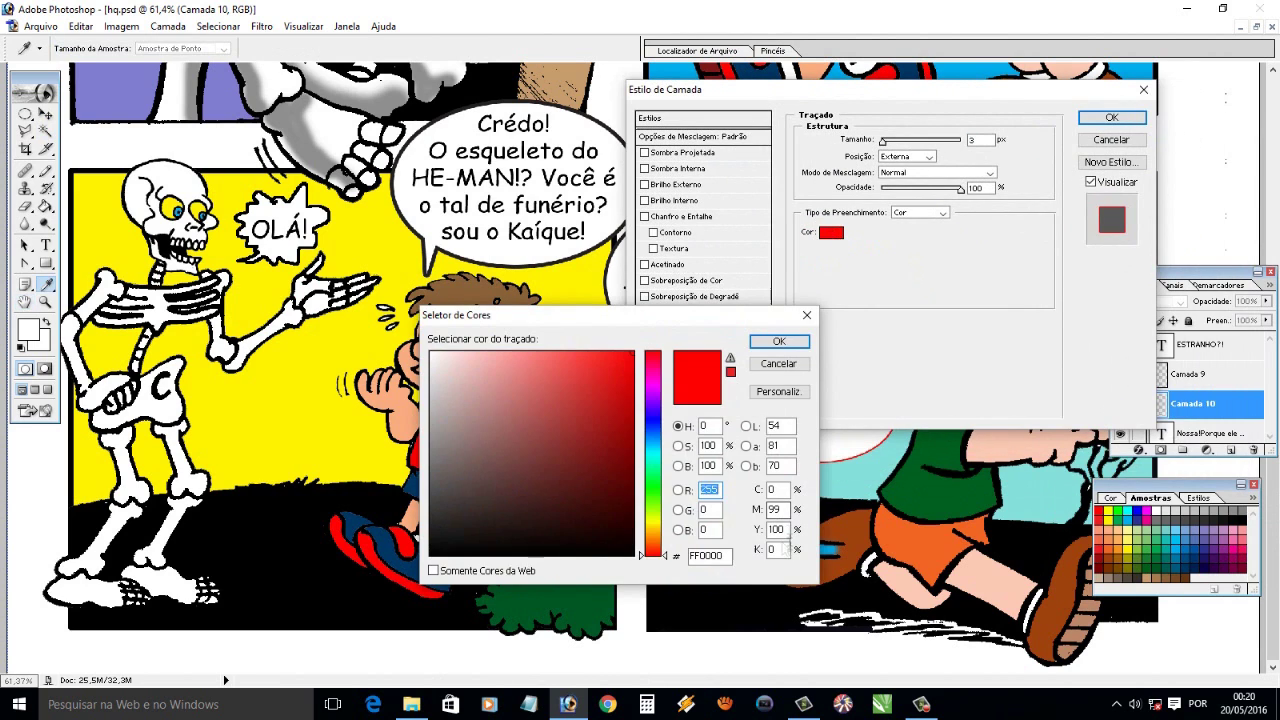
type("100")
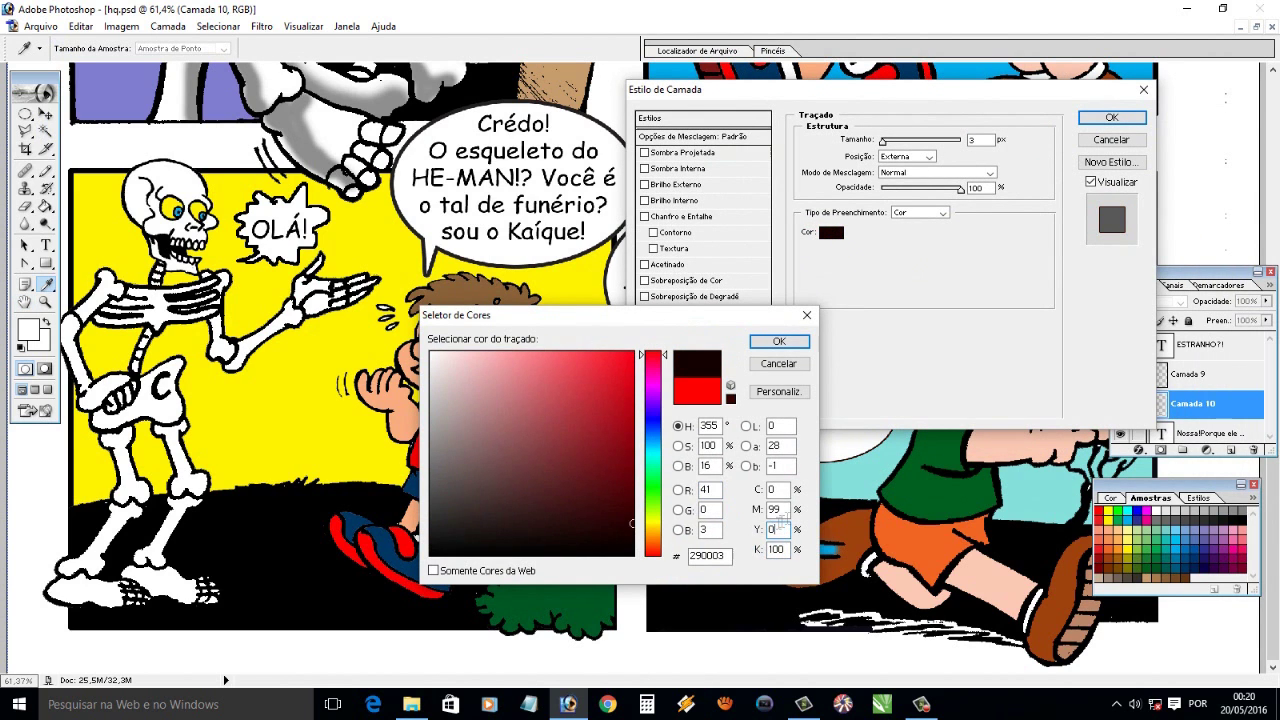
left_click(779, 341)
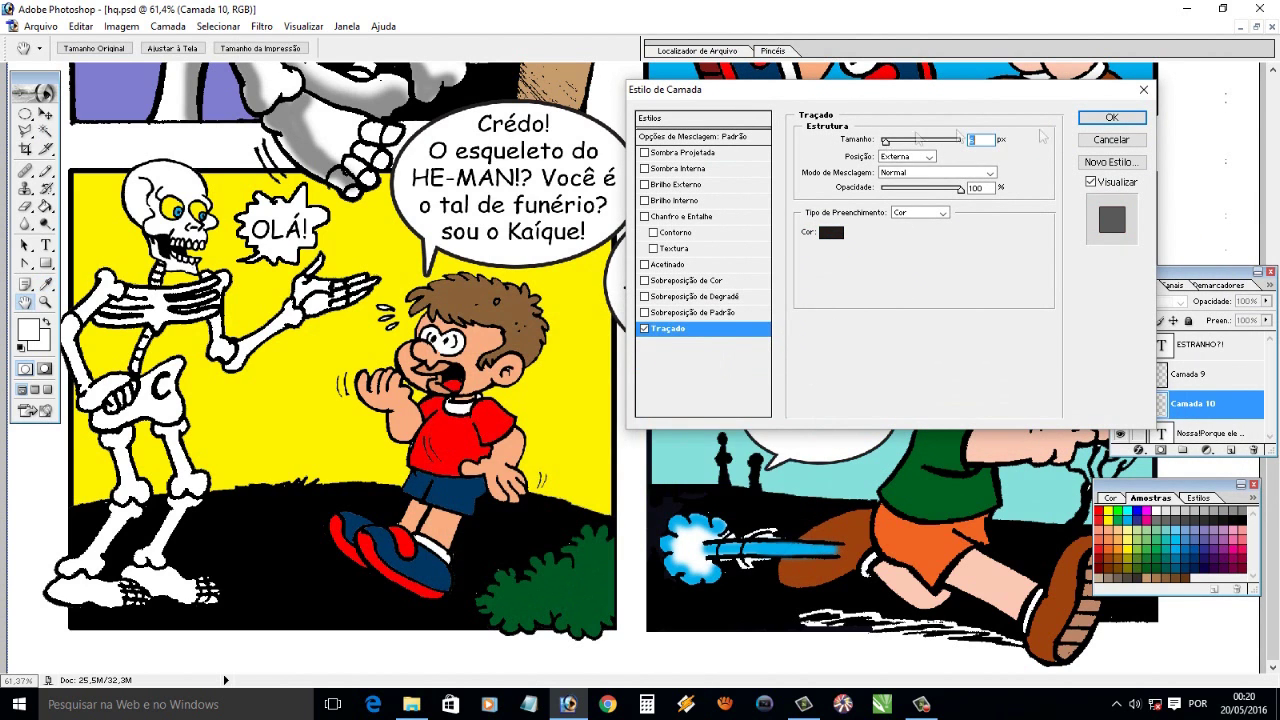
left_click(1111, 118)
left_click(45, 301)
left_click_drag(790, 300, 1210, 520)
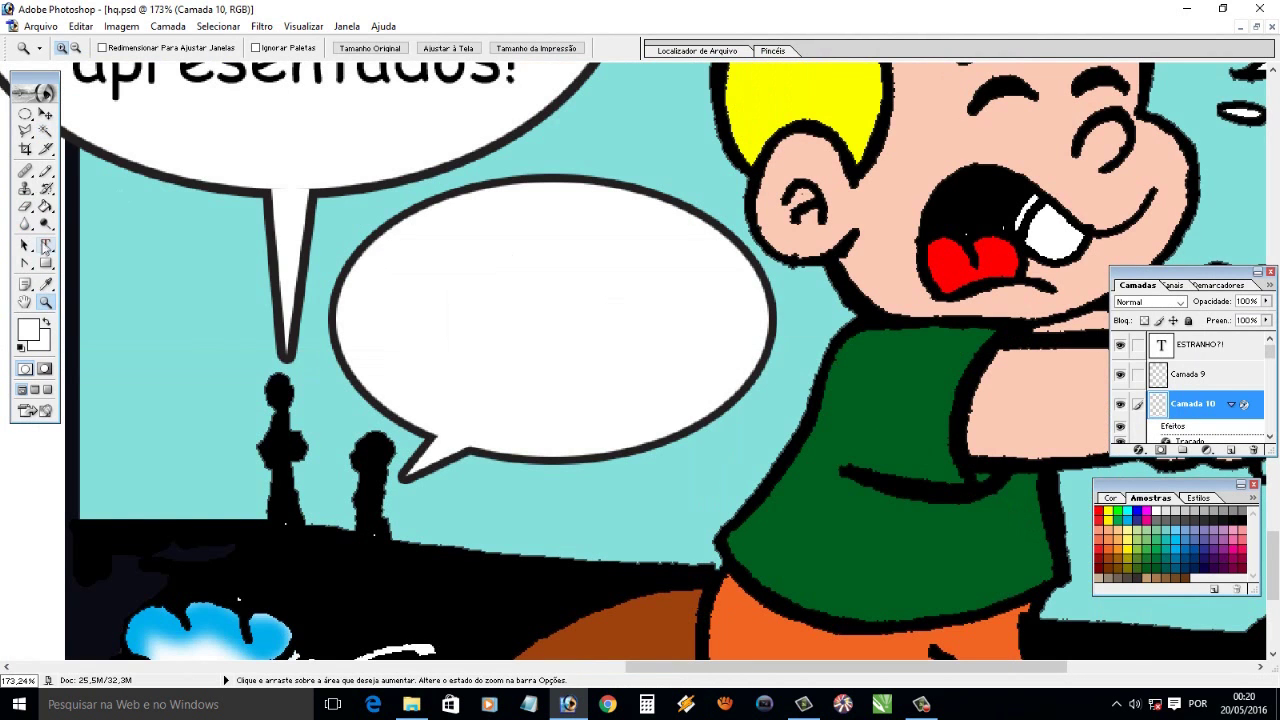
Type 'ele não' / 'gosta de redes' in the balloon and centre it
key("i")
left_click(46, 247)
left_click(427, 262)
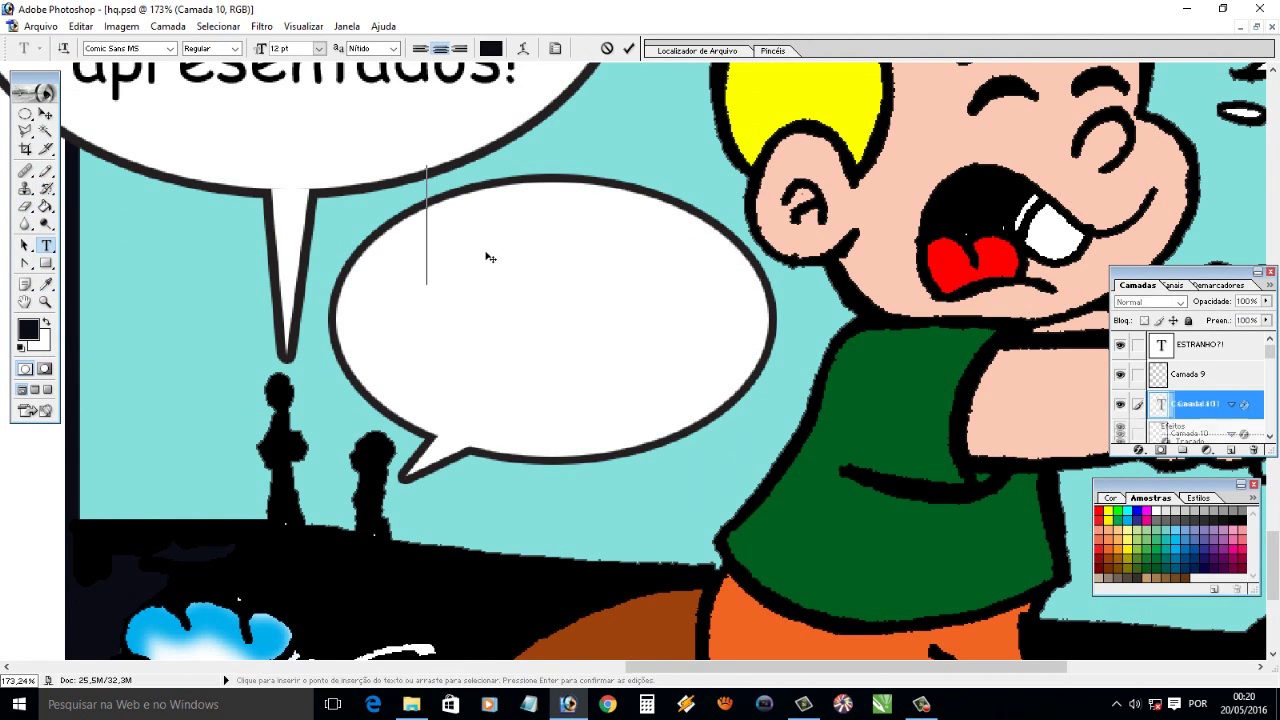
type("Éele não")
key("Return")
type("gosta de redes")
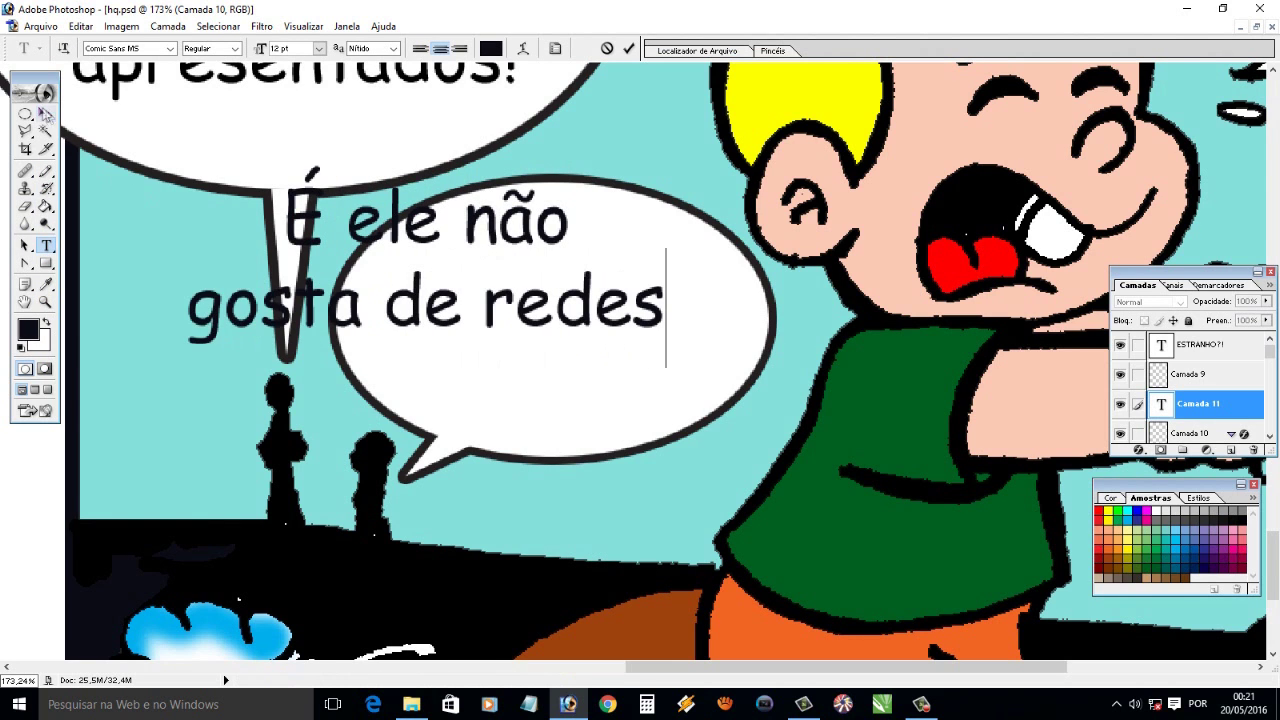
key("ctrl+Return")
left_click_drag(430, 300, 575, 316)
Reduce the balloon text to a smaller font size and nudge it up and left
left_click_drag(428, 205, 834, 345)
left_click(319, 48)
left_click(290, 97)
left_click(25, 245)
left_click_drag(490, 262, 478, 251)
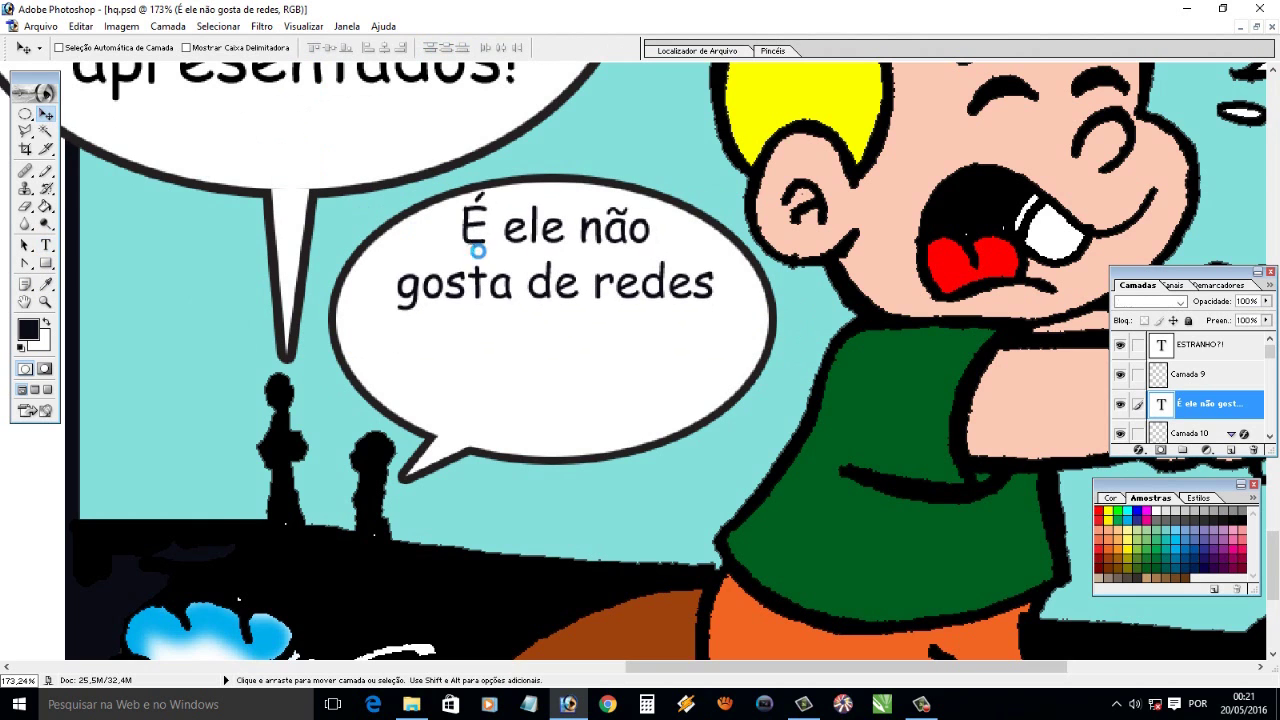
Complete the line with 'cial, ainda mais amigos ocultos!' and zoom out to the full page
left_click(45, 246)
left_click(723, 305)
type("so")
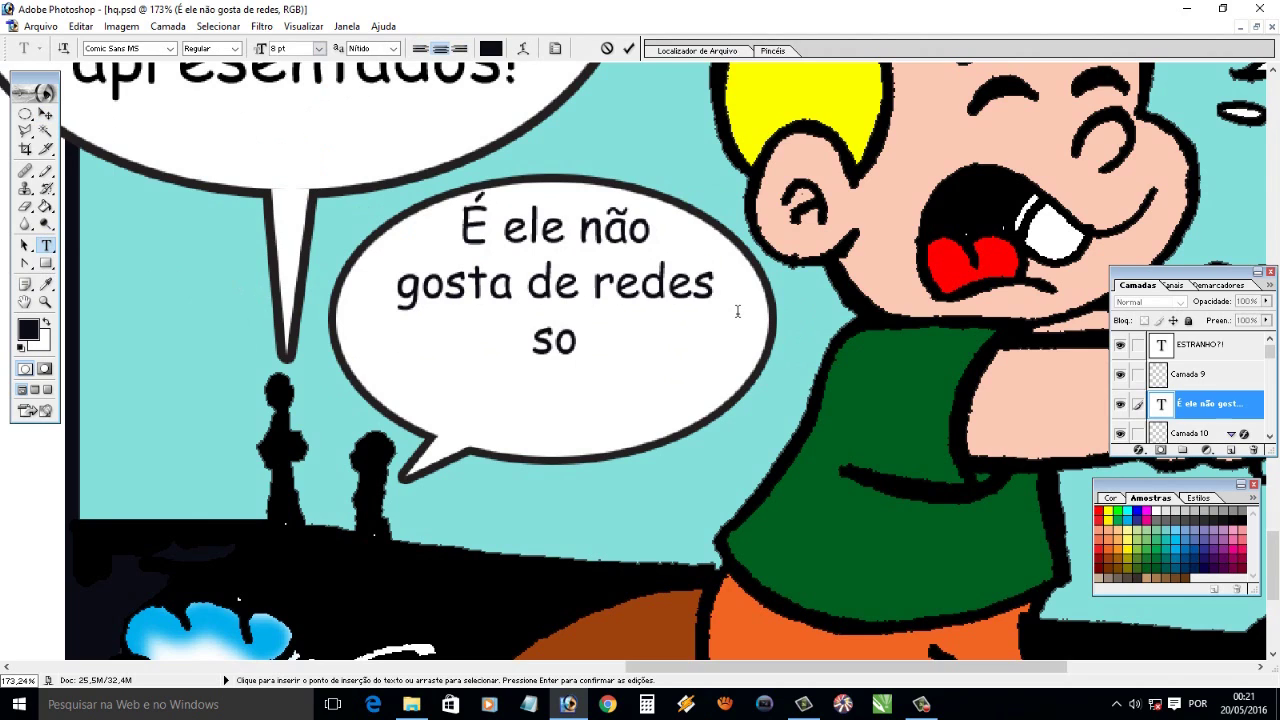
type("cial, ")
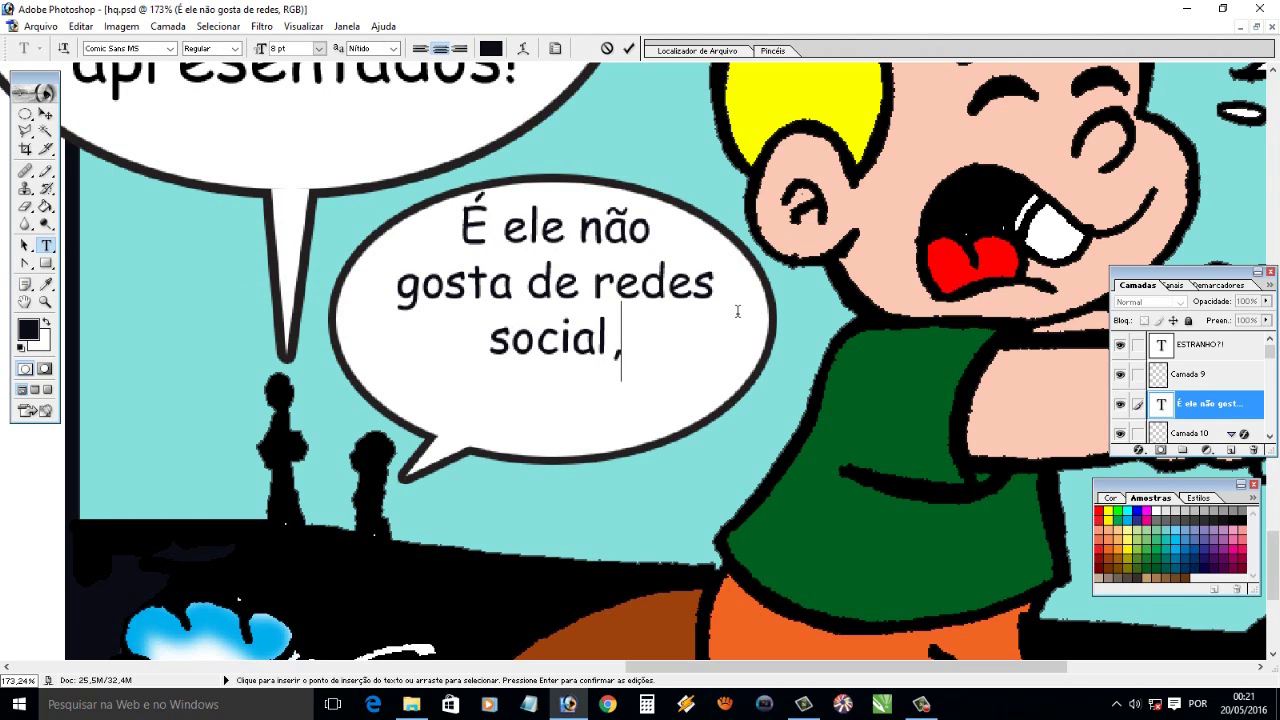
type("ainda mais ami")
type("gos ocultos!")
key("ctrl+Return")
key("v")
key("z")
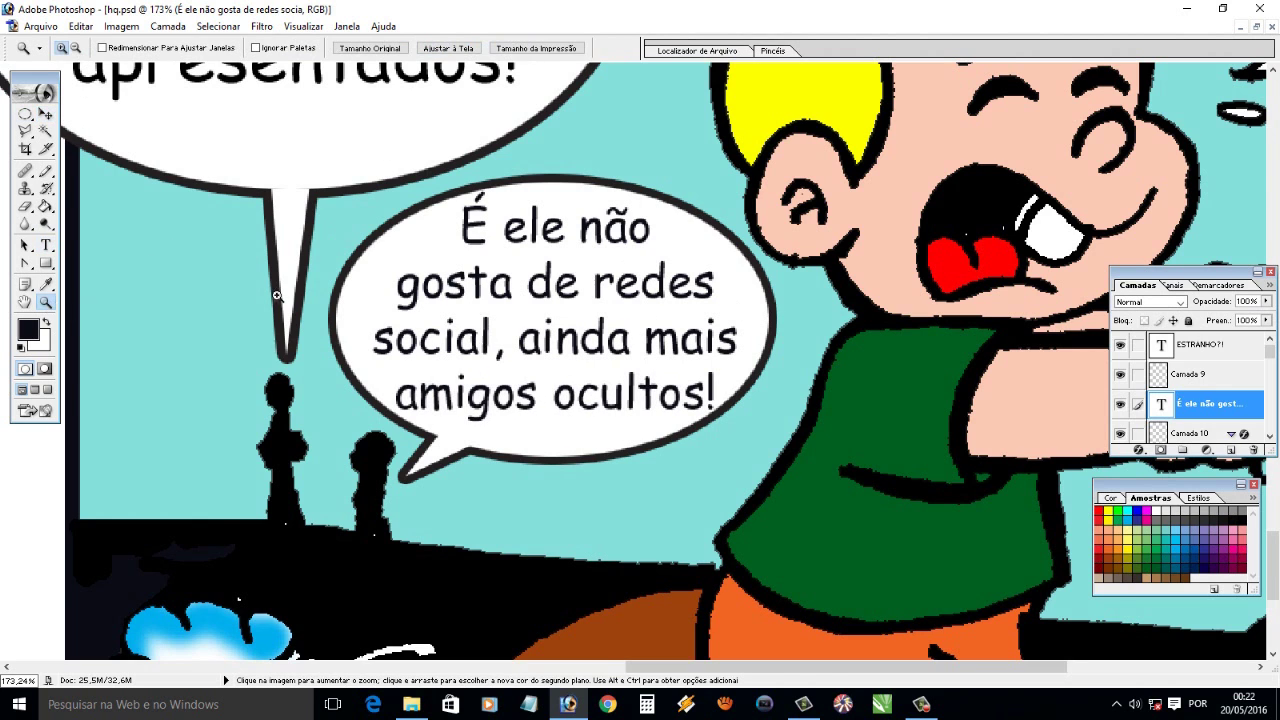
key("ctrl+0")
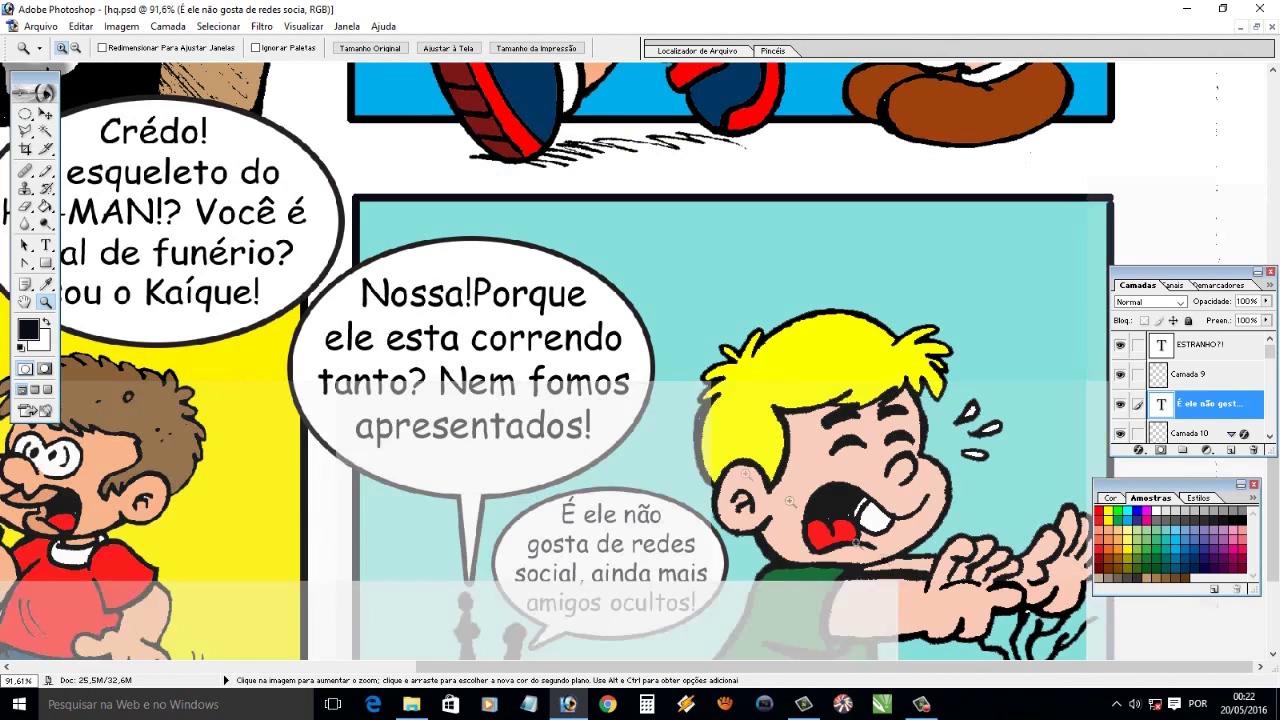
On a new layer, pencil a jagged shout-balloon outline above the blond boy
left_click_drag(568, 480, 846, 558)
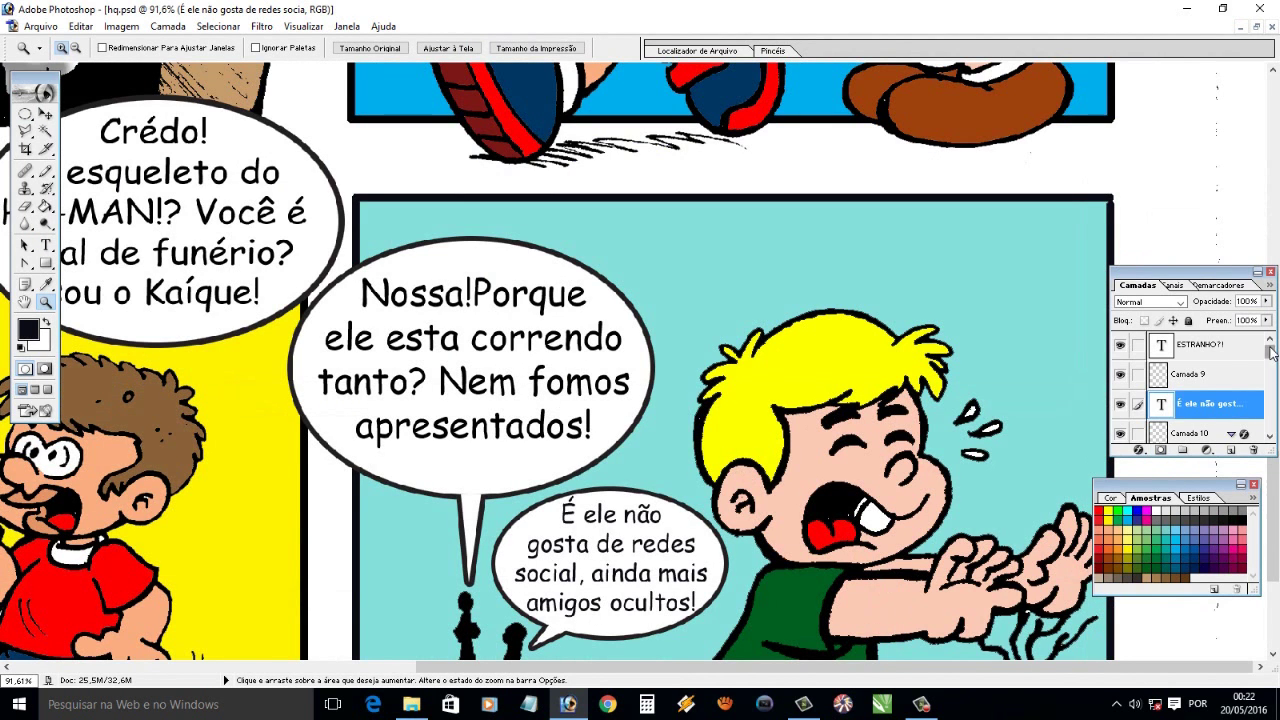
left_click(1231, 450)
key("b")
left_click(90, 48)
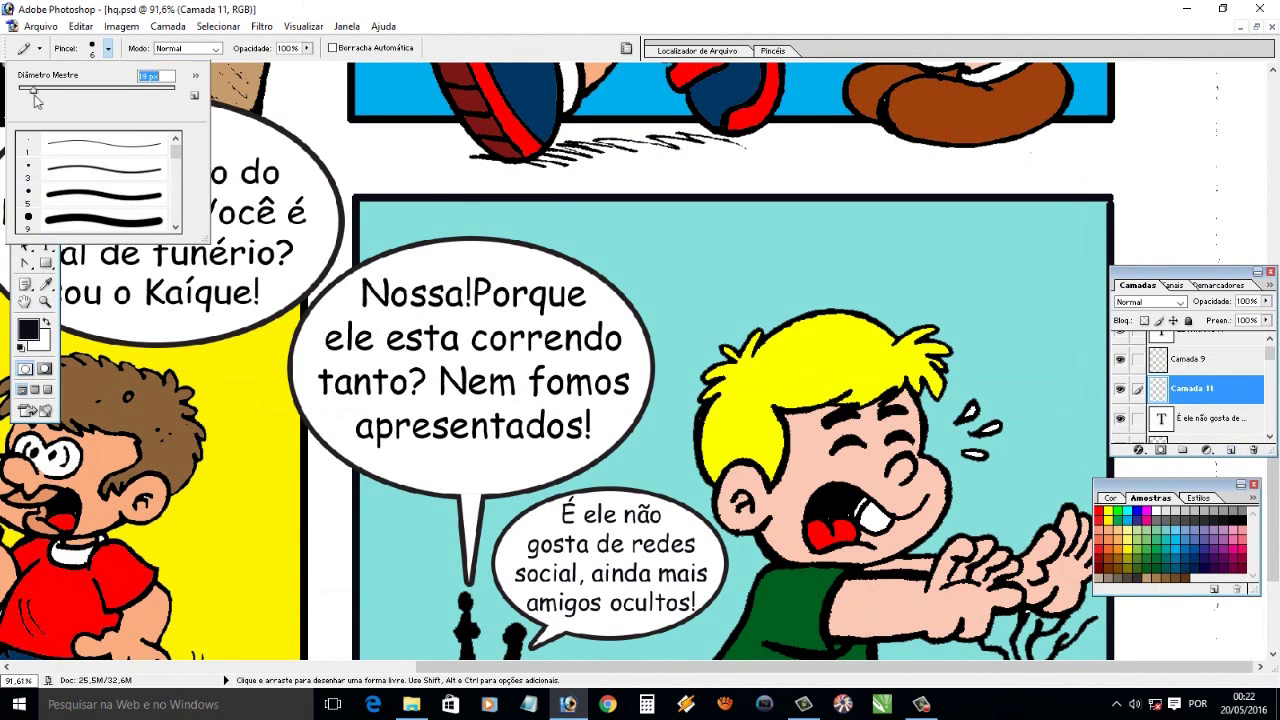
left_click(698, 178)
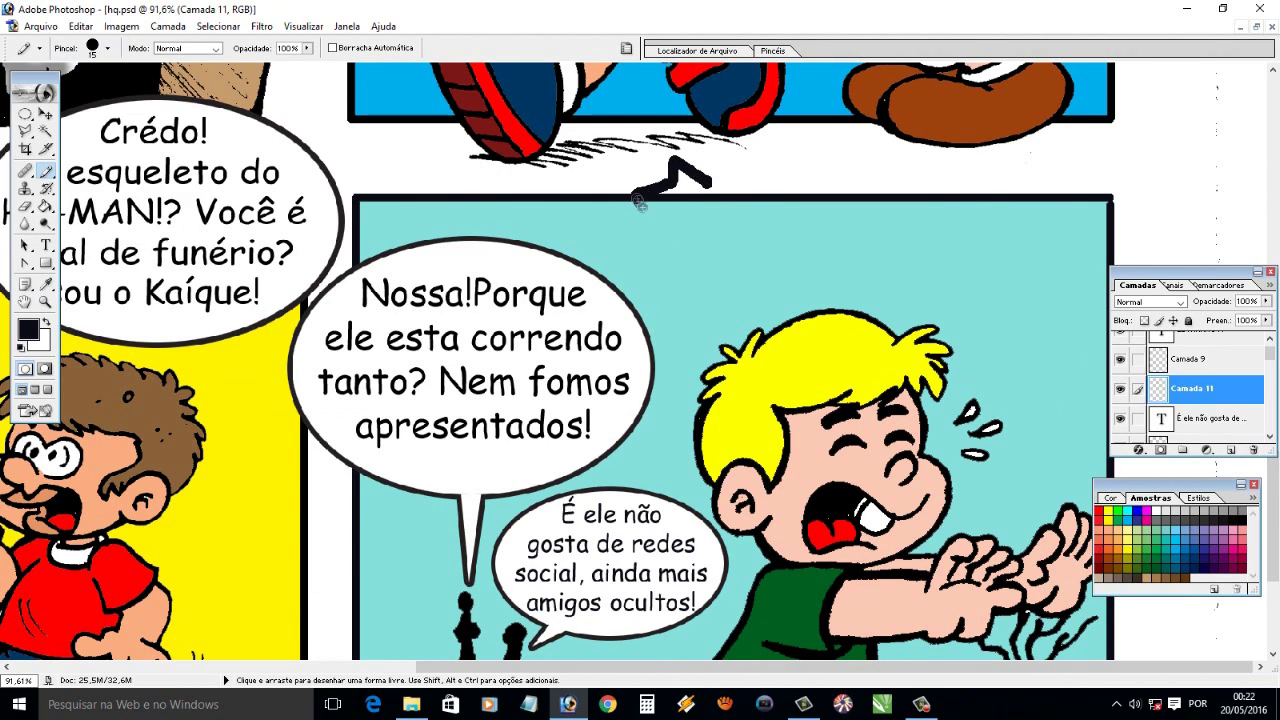
key("ctrl+z")
left_click(91, 48)
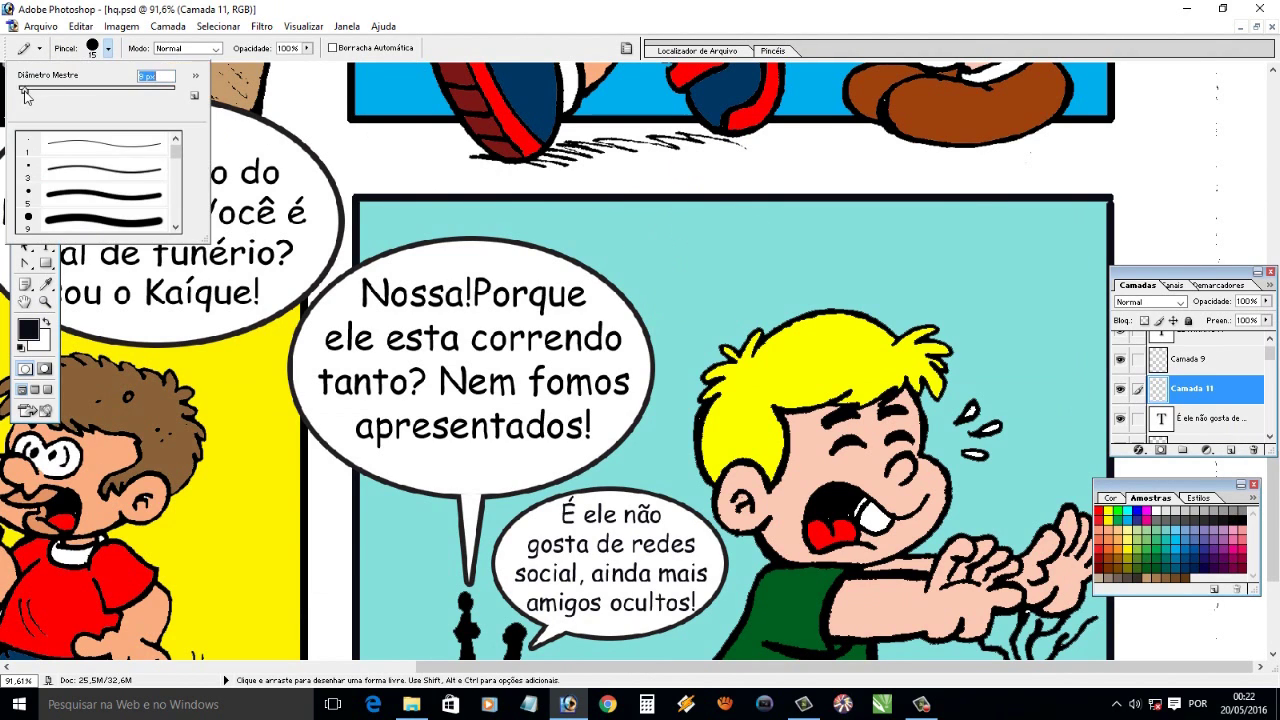
left_click_drag(663, 178, 582, 205)
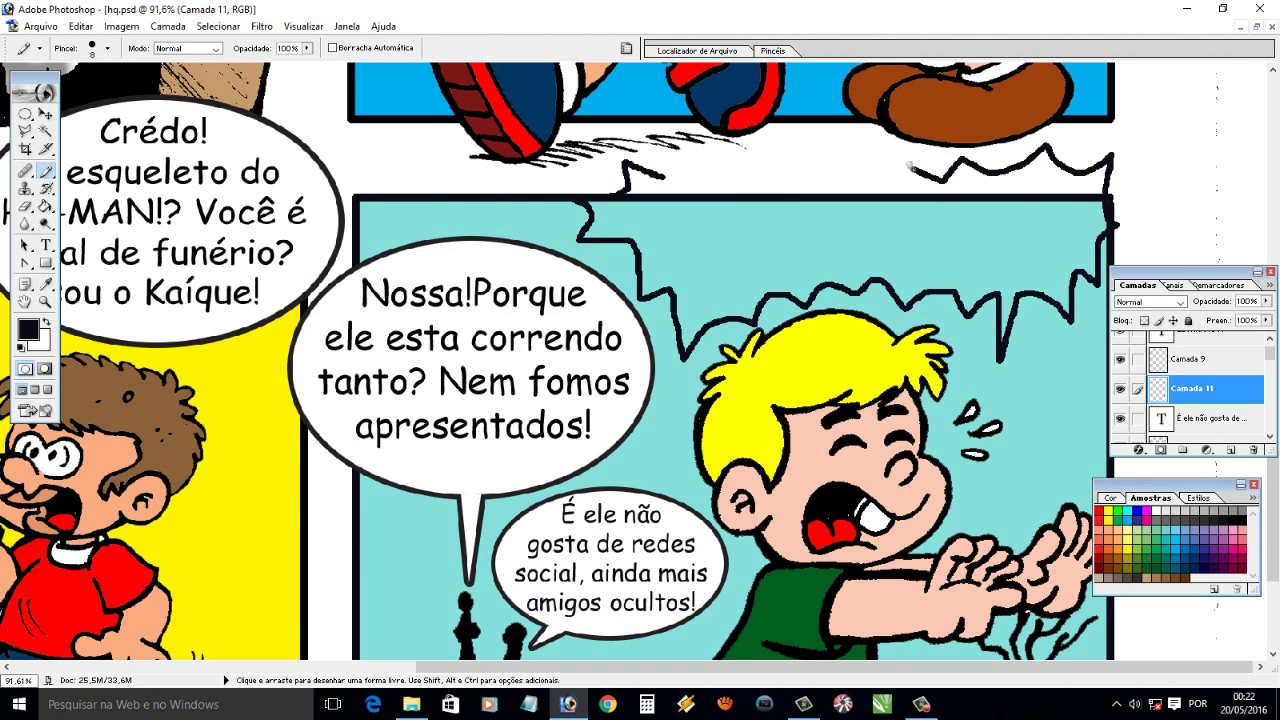
Paint-bucket the balloon's inside white and set up red text for the shout
left_click(45, 284)
left_click(100, 110)
left_click(45, 206)
left_click(755, 240)
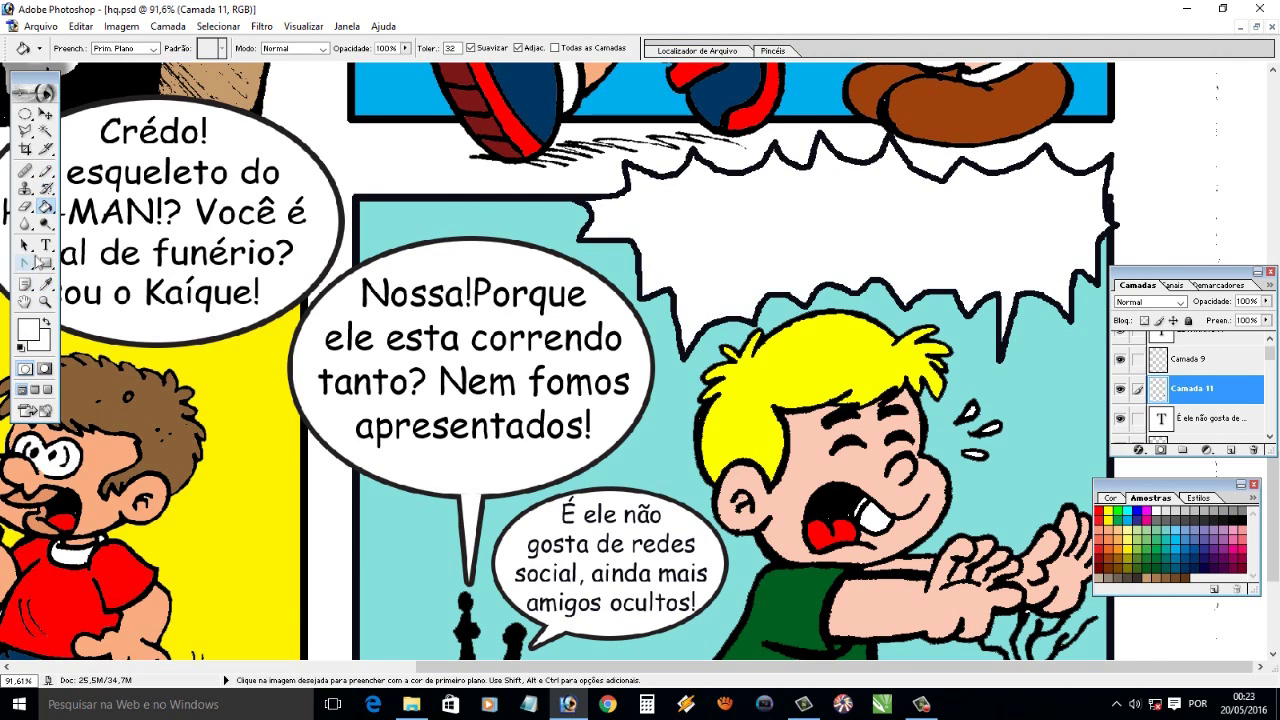
left_click(45, 245)
left_click(1098, 511)
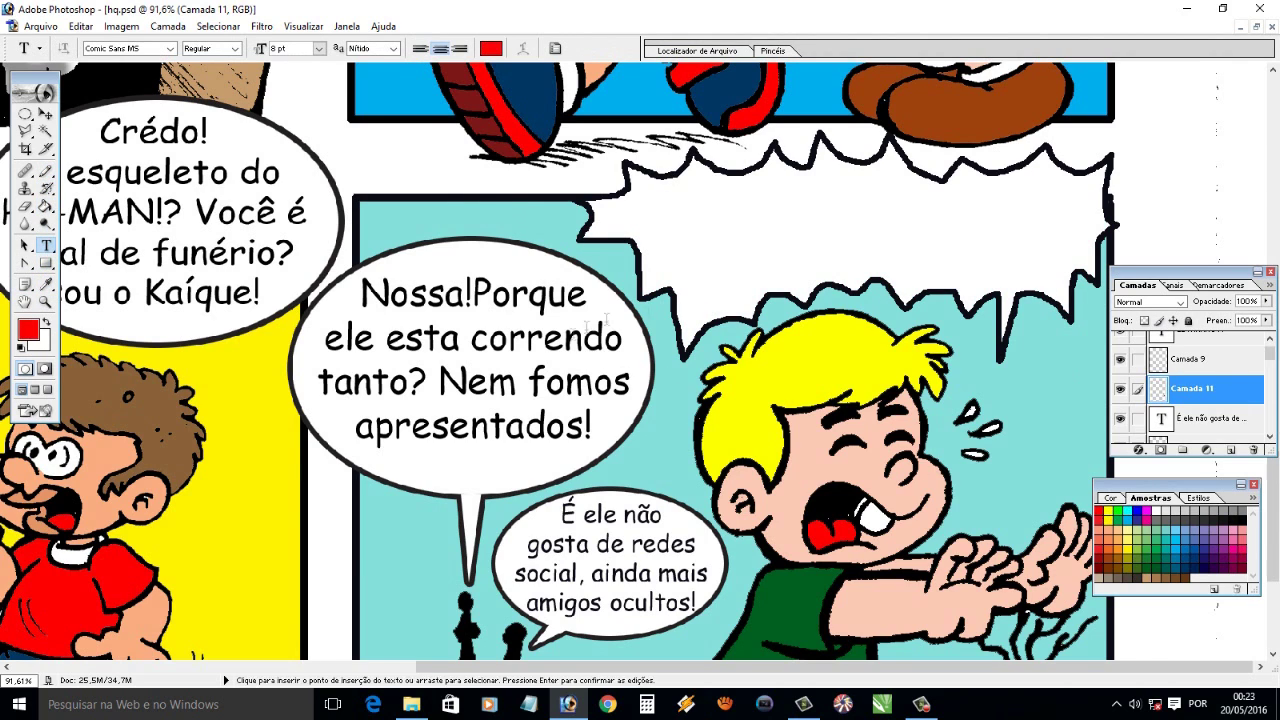
left_click(170, 48)
left_click_drag(218, 130, 222, 92)
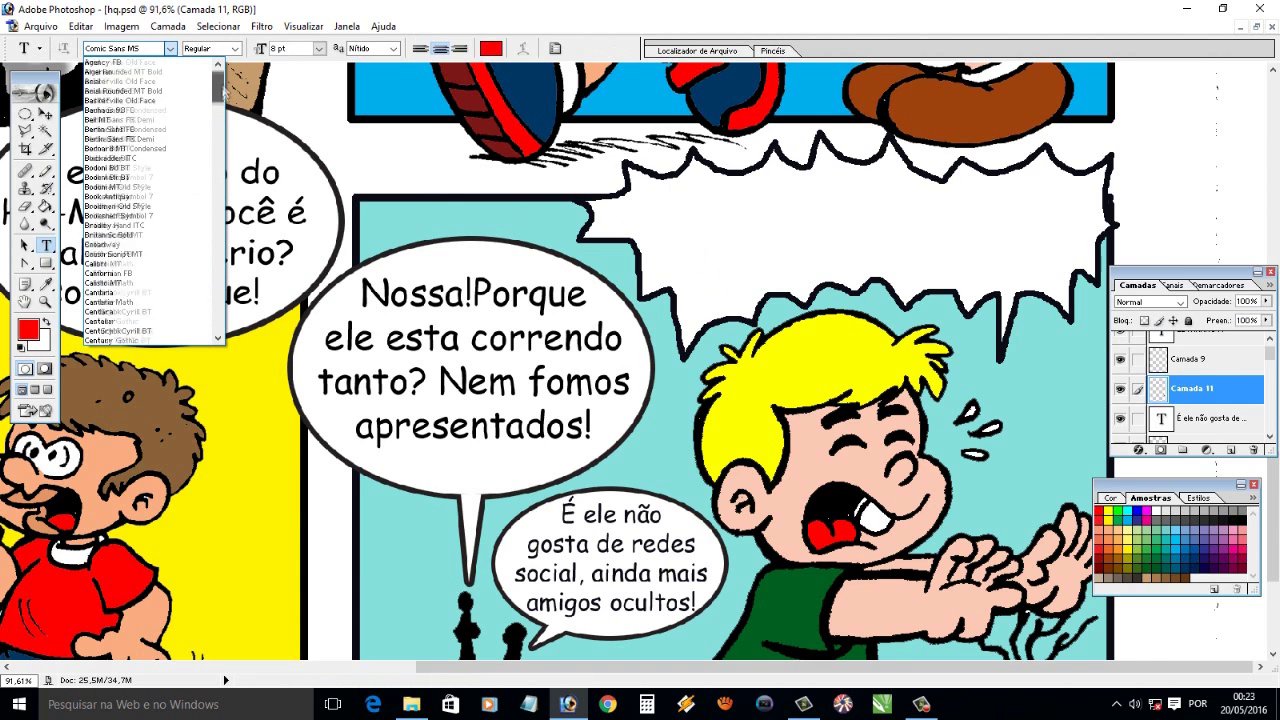
Choose the Impact font and type 'MA...MAMÃE!!!' inside the jagged balloon
scroll(222, 92, "down", 5)
scroll(222, 92, "down", 5)
scroll(222, 92, "down", 5)
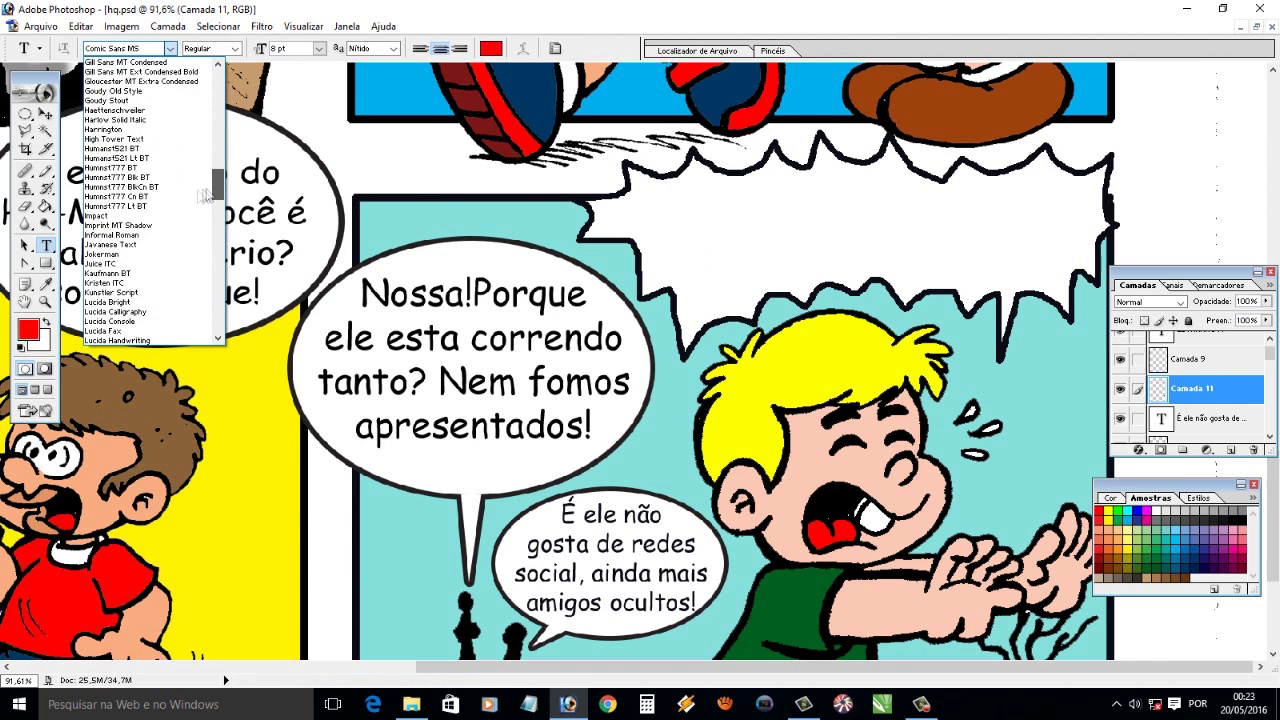
left_click(210, 195)
left_click(678, 240)
type("MA...MAMÃE")
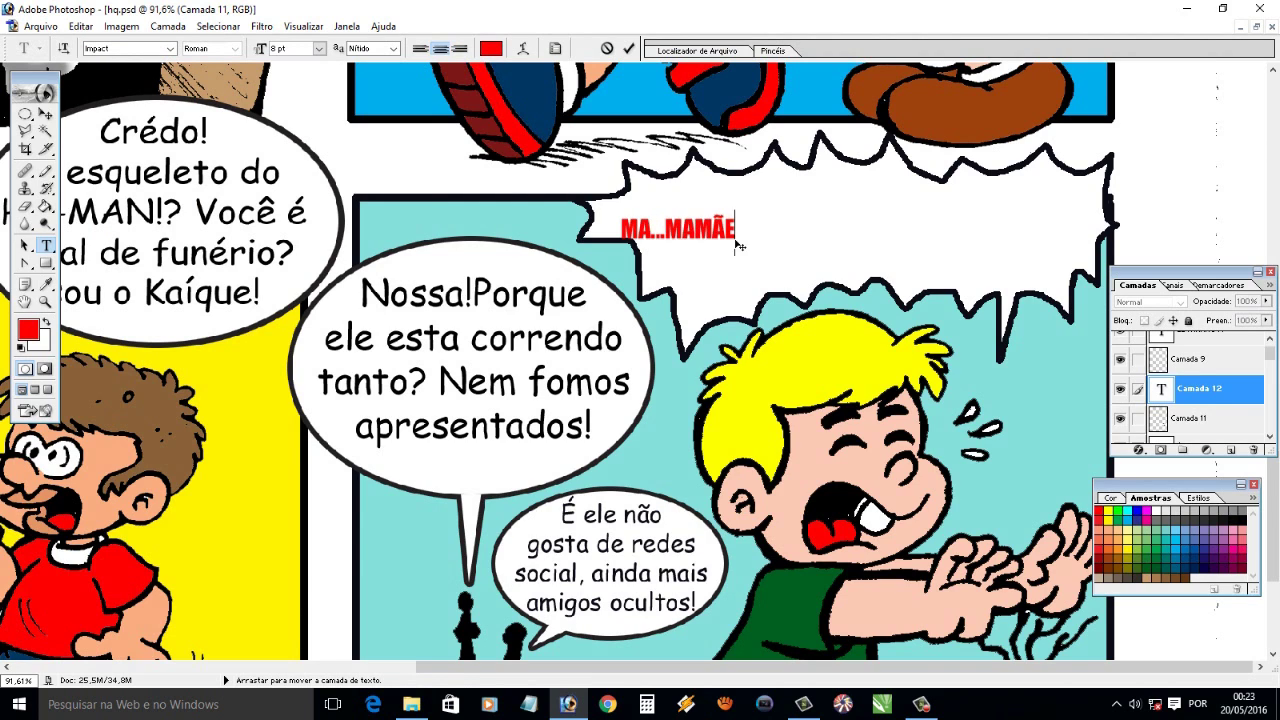
type("!!!")
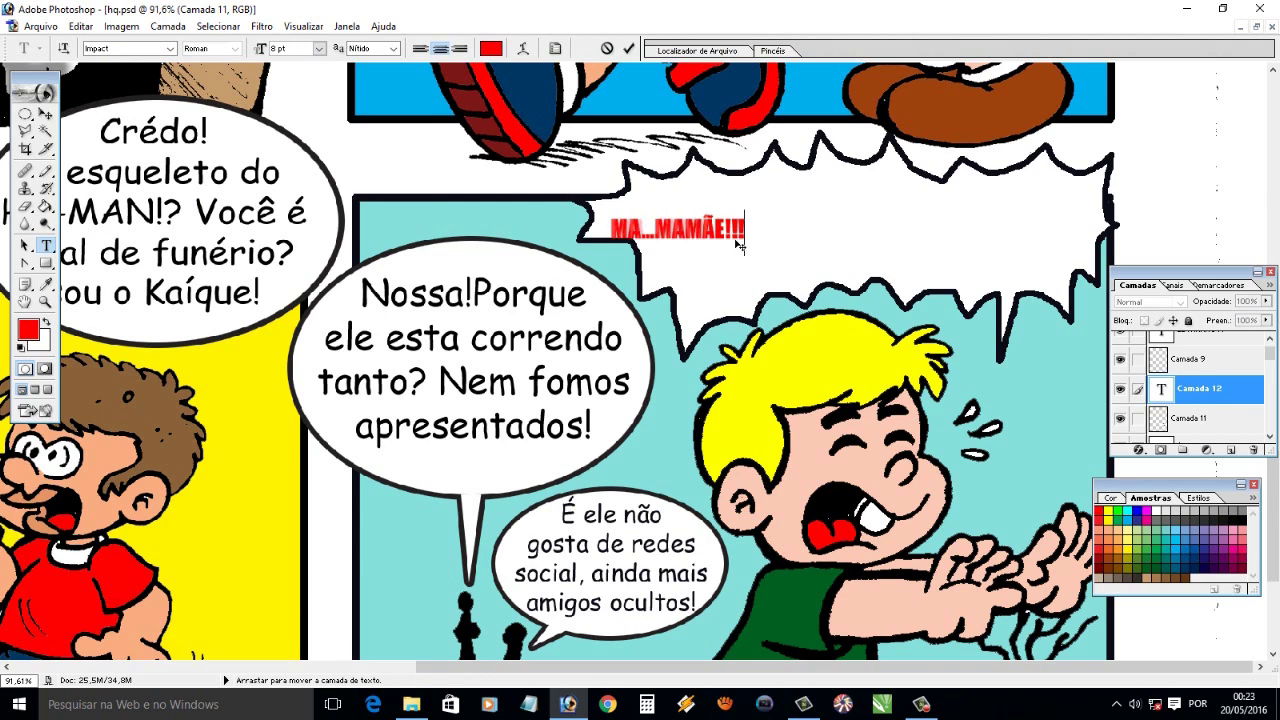
Move the shout text into the balloon and scale it up to span the balloon's width
left_click(45, 113)
mouse_move(680, 230)
left_mouse_down()
mouse_move(753, 246)
mouse_move(1053, 192)
left_mouse_up()
left_click(80, 26)
left_click(343, 358)
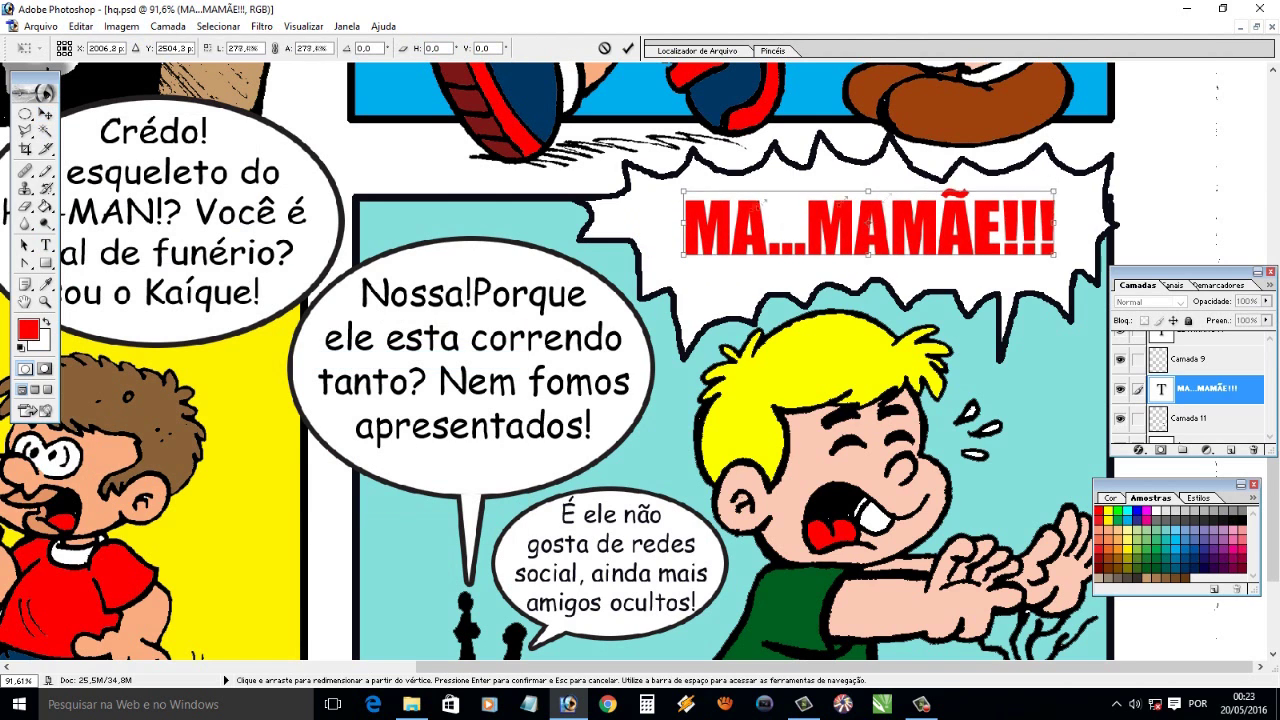
mouse_move(676, 268)
left_mouse_down()
mouse_move(663, 262)
mouse_move(1060, 245)
left_mouse_up()
key("t")
key("Return")
Try Bodoni Bd BT, Eras Bold ITC and Photoshop Small, then set the shout to Snap ITC
left_click(170, 48)
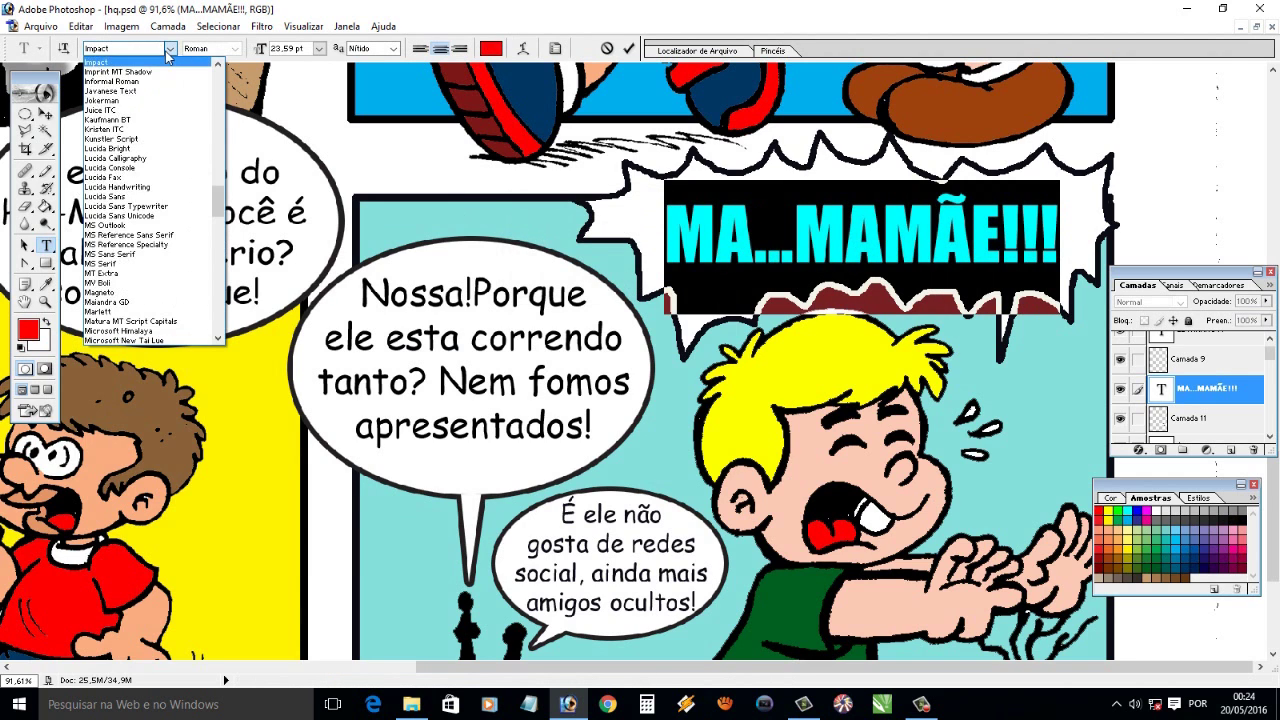
left_click_drag(219, 187, 212, 75)
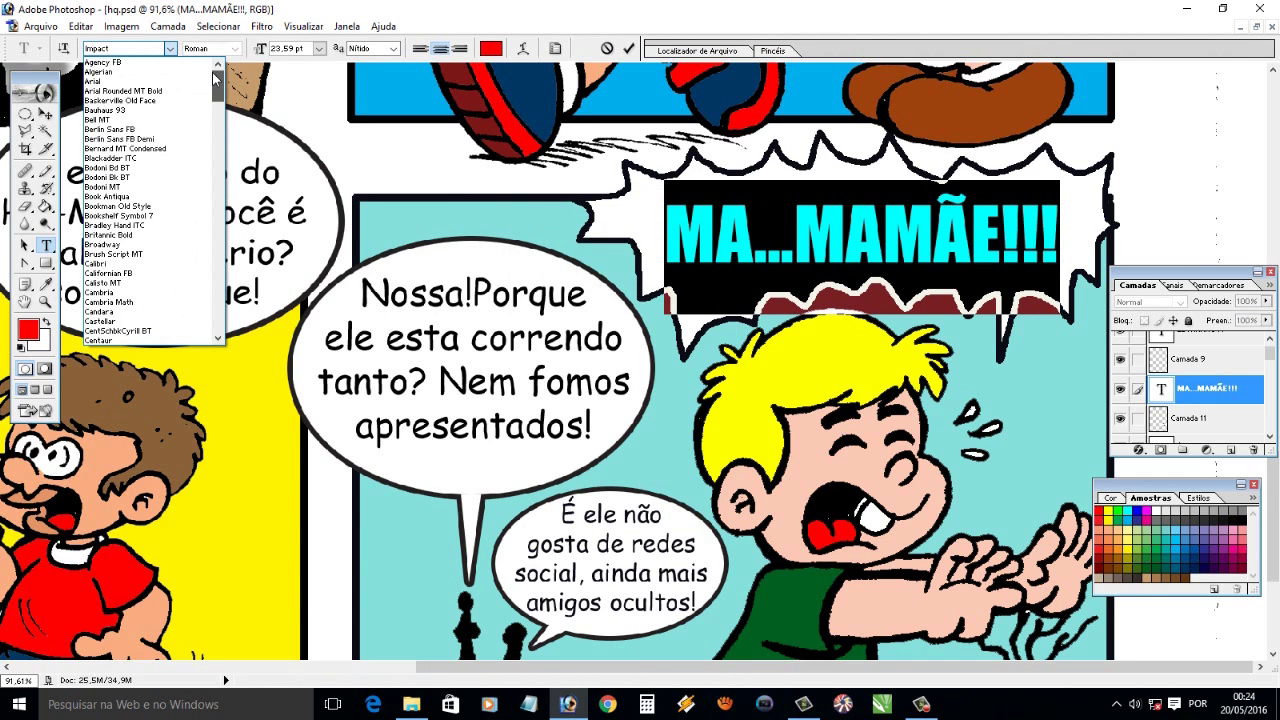
left_click(120, 177)
left_click(170, 48)
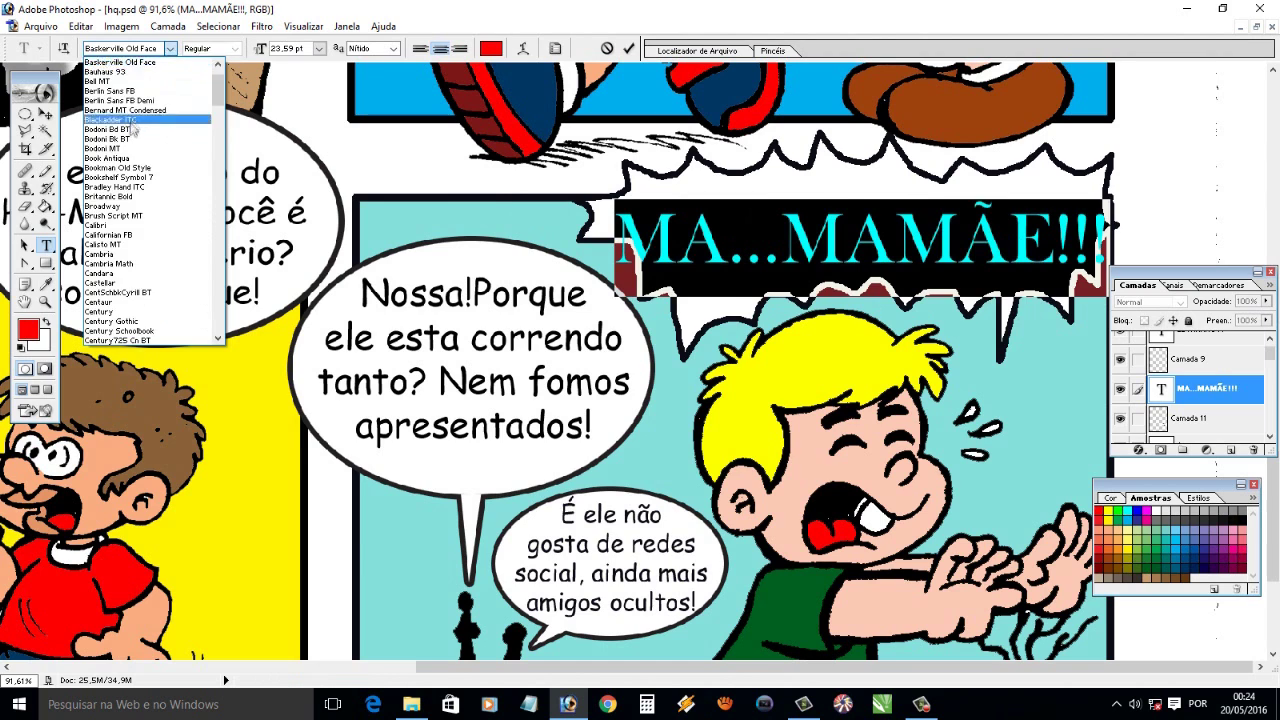
left_click(120, 167)
left_click(170, 48)
left_click_drag(216, 100, 216, 130)
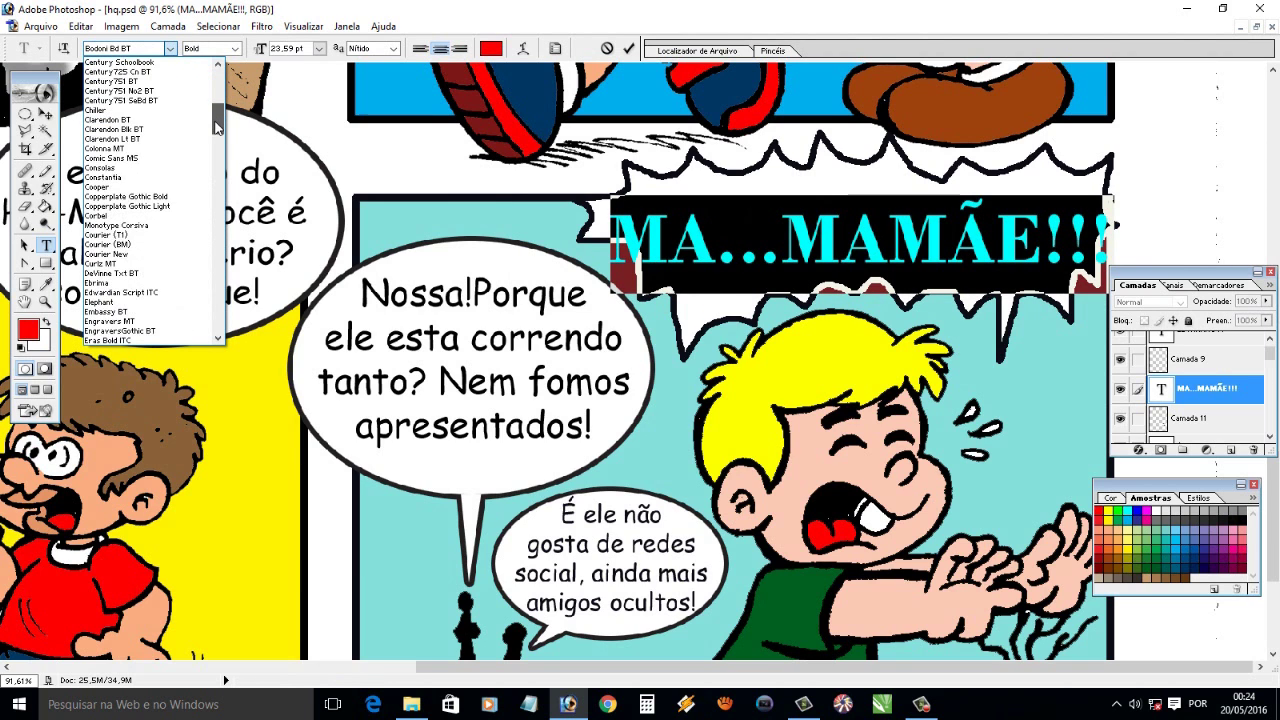
left_click(108, 320)
left_click(170, 48)
left_click(110, 198)
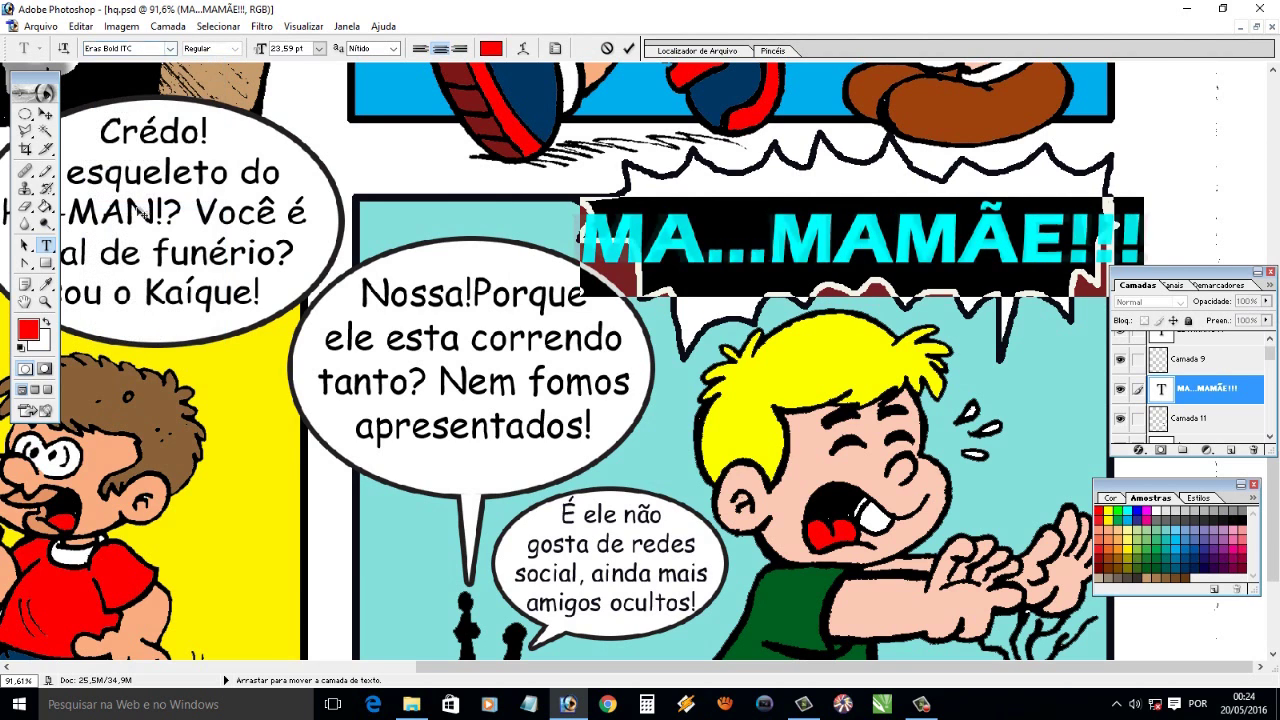
left_click(170, 48)
left_click_drag(216, 130, 218, 240)
left_click(168, 62)
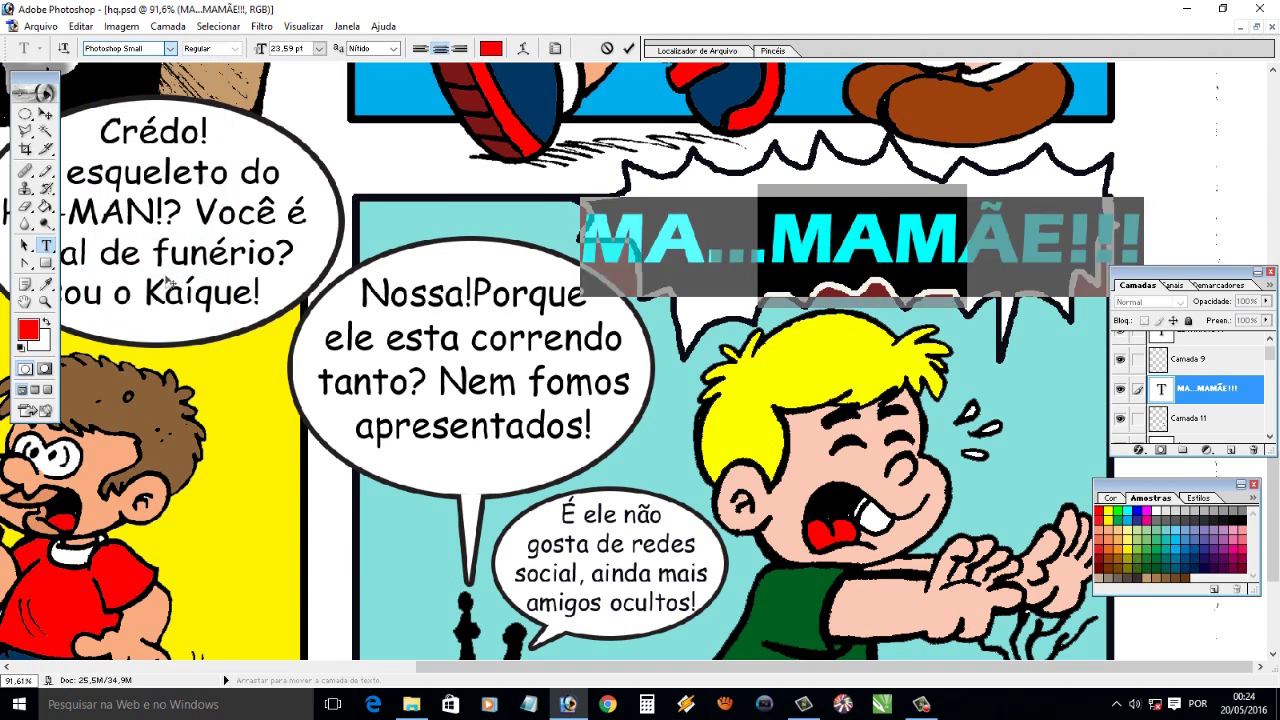
left_click(170, 48)
left_click(172, 258)
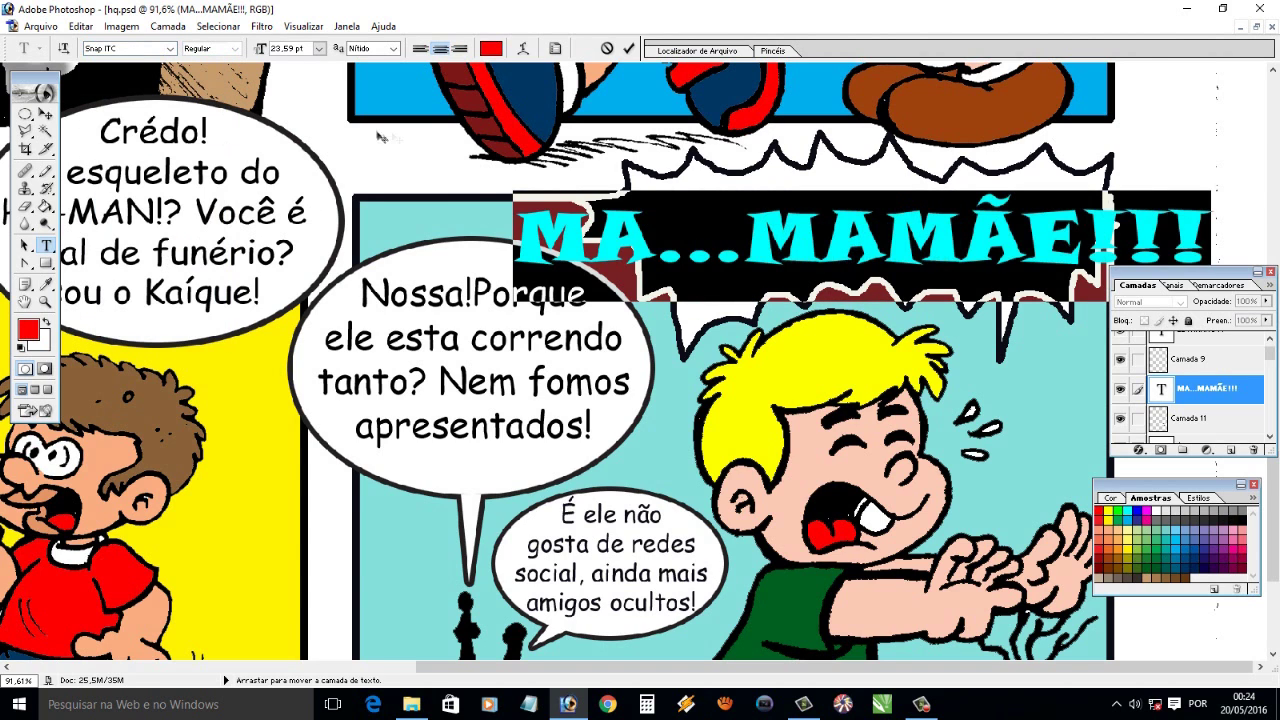
left_click(628, 48)
Free Transform the shout to narrow it and reposition it inside the balloon
left_click(80, 26)
left_click(200, 317)
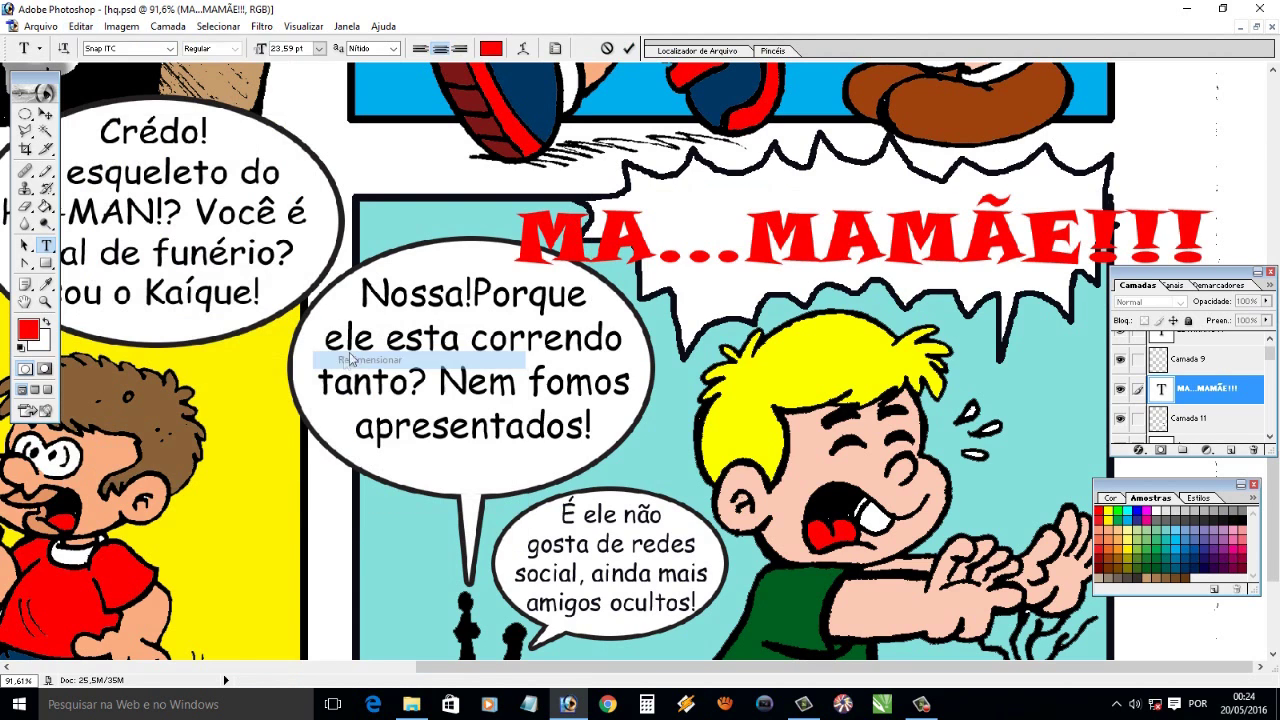
left_click_drag(518, 240, 634, 240)
left_click_drag(1213, 227, 1071, 227)
mouse_move(723, 232)
left_mouse_down()
mouse_move(803, 232)
mouse_move(747, 223)
left_mouse_up()
left_click_drag(1021, 218, 1061, 218)
left_click(45, 131)
key("Return")
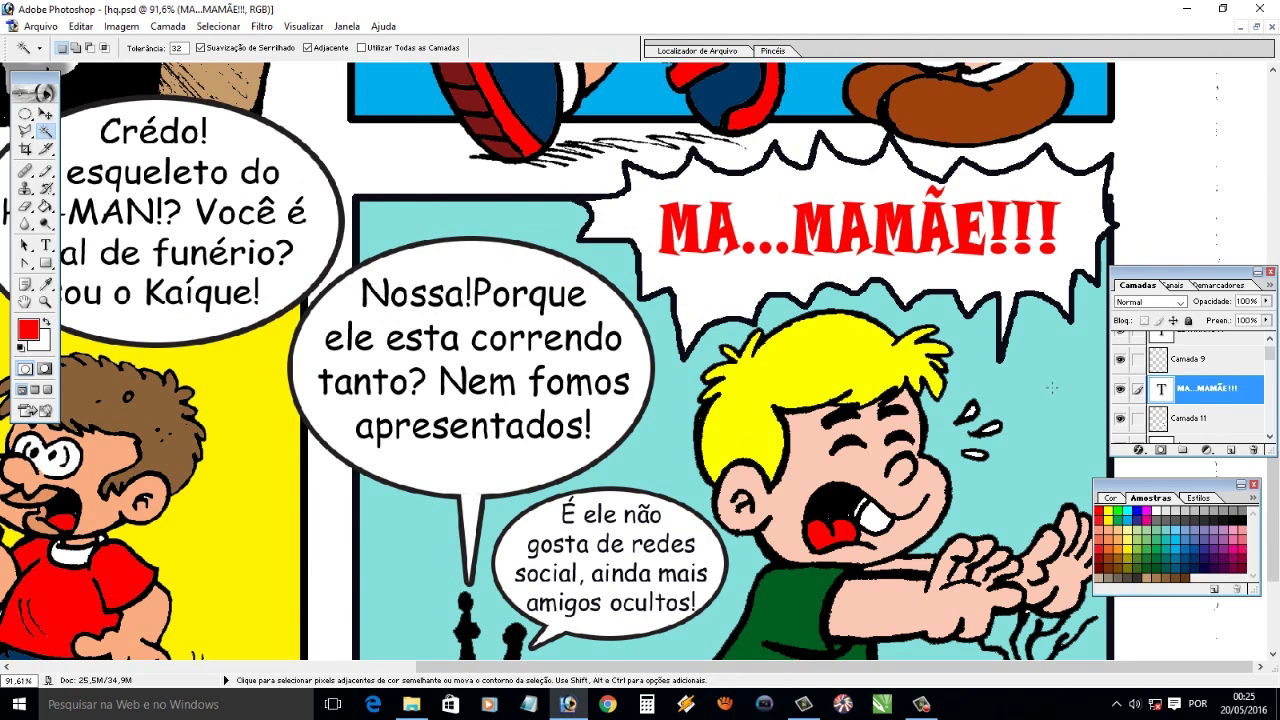
Select balloon layer Camada 11 and paint-bucket the jagged balloon yellow
left_click(45, 113)
left_click_drag(650, 186, 655, 191)
right_click(658, 184)
left_click(670, 190)
left_click(45, 285)
left_click(69, 239)
left_click(45, 206)
left_click(729, 226)
Zoom out to all four panels and select the MA...MAMÃE!!! text layer
key("ctrl+minus")
key("ctrl+minus")
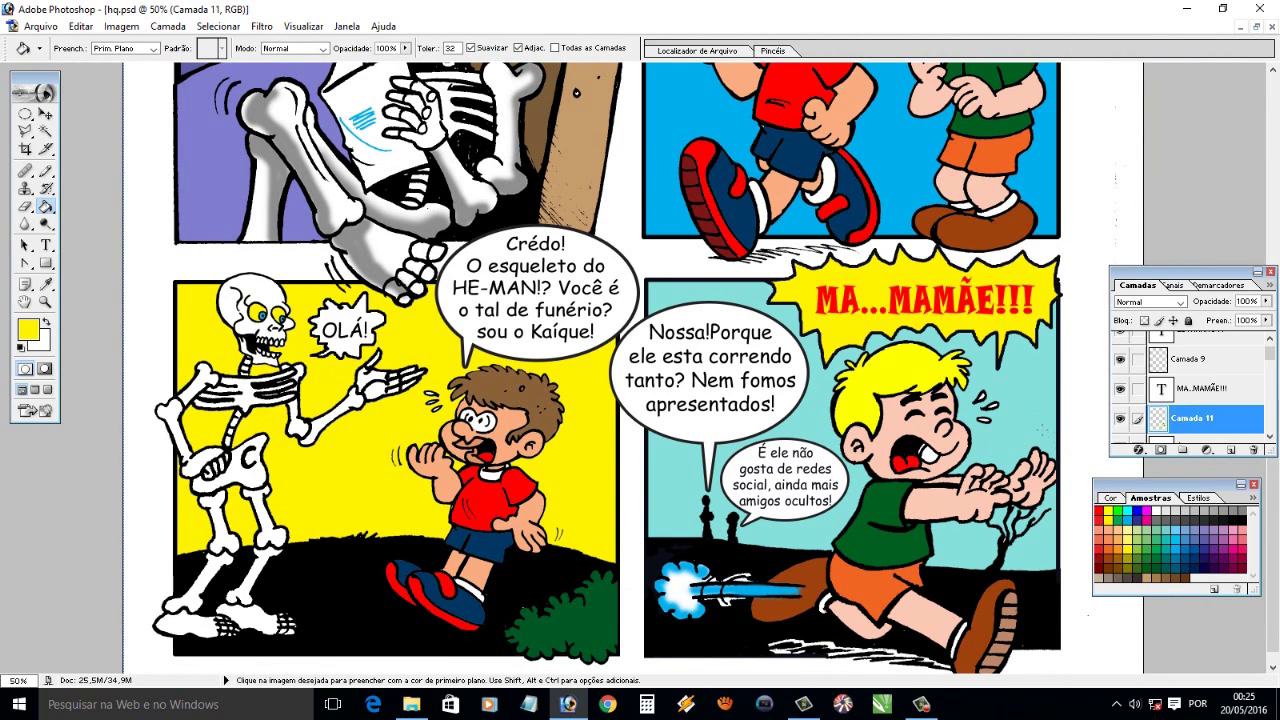
left_click(1205, 388)
right_click(1205, 388)
Add a 3 px dark grey Stroke (Traçado) layer effect to the MA...MAMÃE!!! text
left_click(1162, 416)
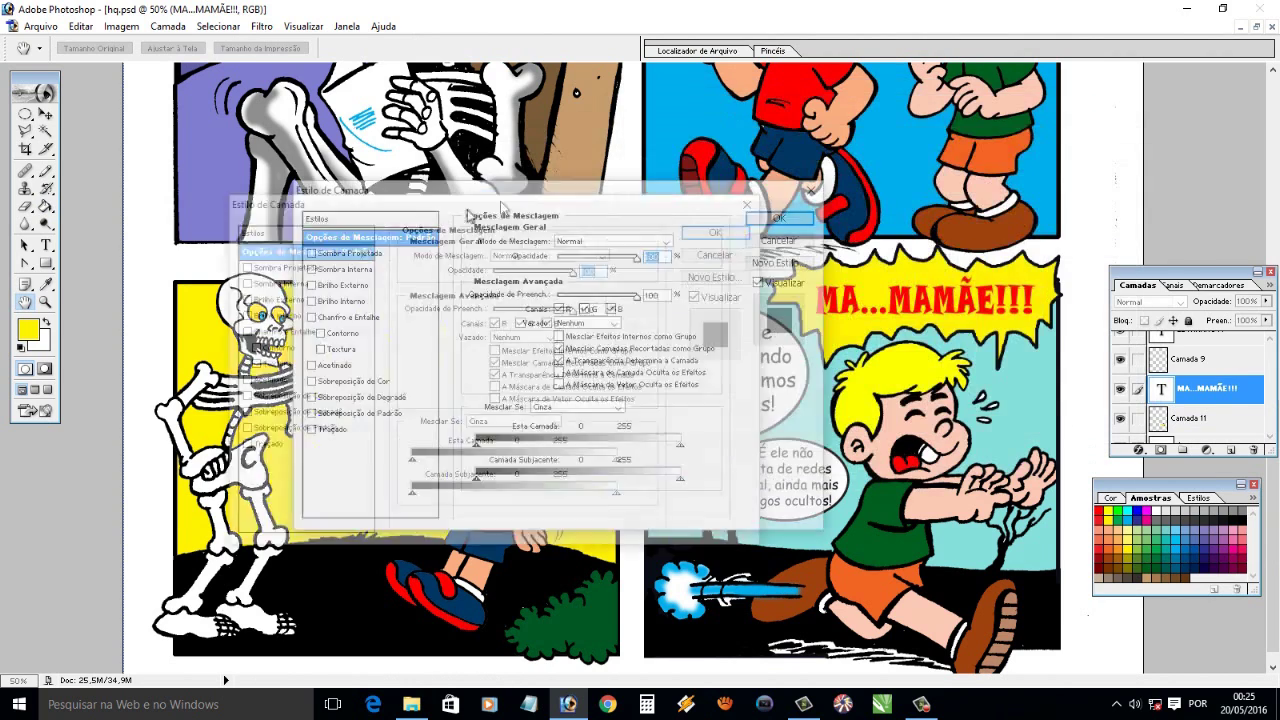
left_click_drag(886, 89, 470, 228)
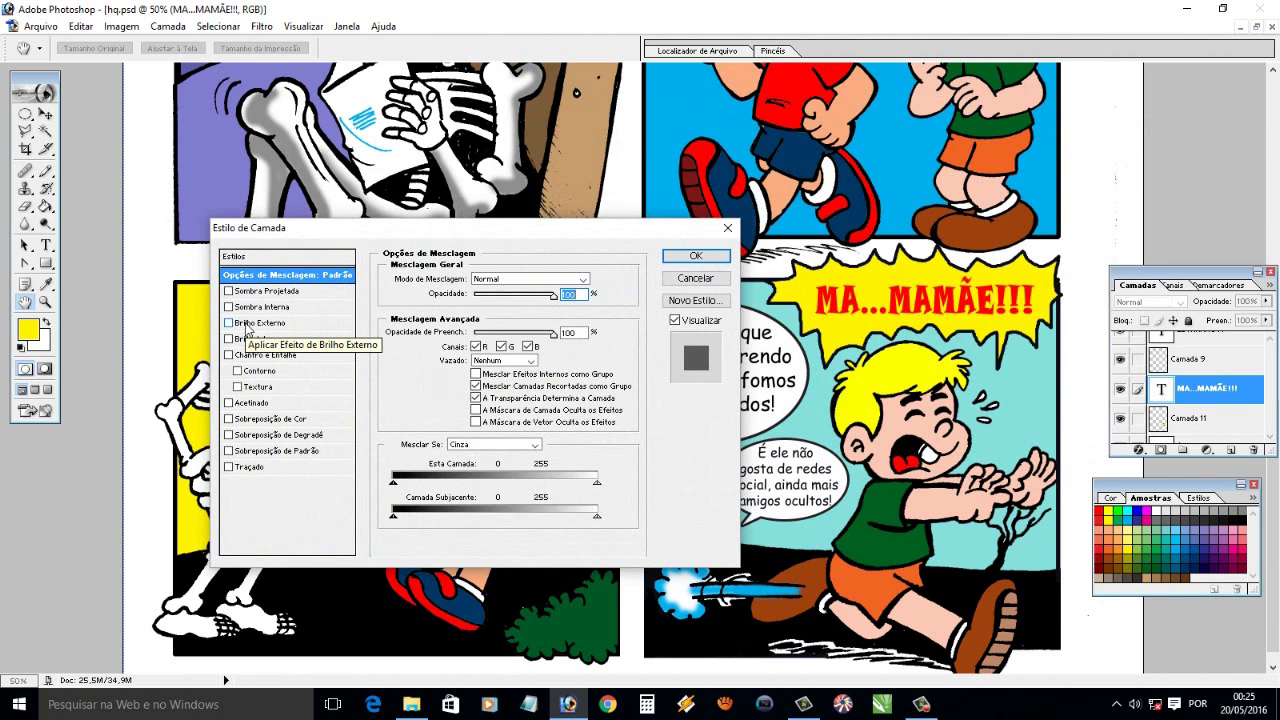
left_click(250, 466)
left_click(410, 371)
left_click(630, 545)
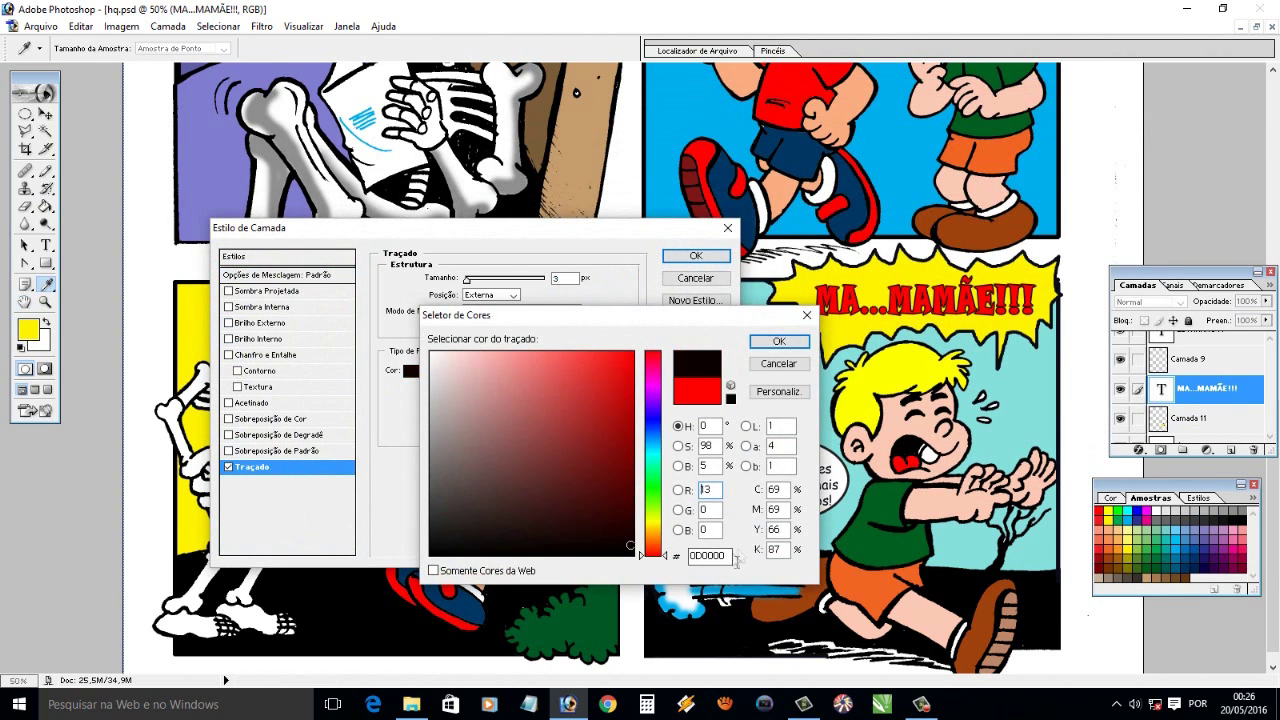
left_click(437, 515)
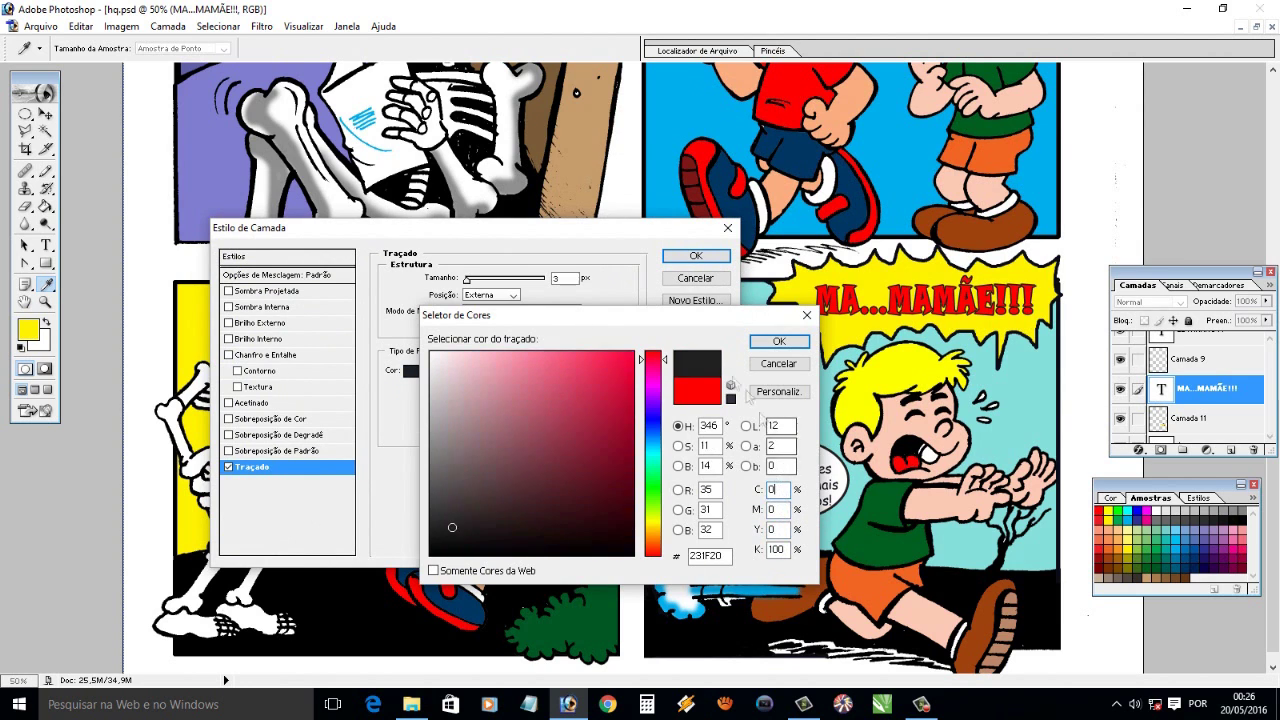
left_click(779, 341)
left_click_drag(472, 285, 474, 287)
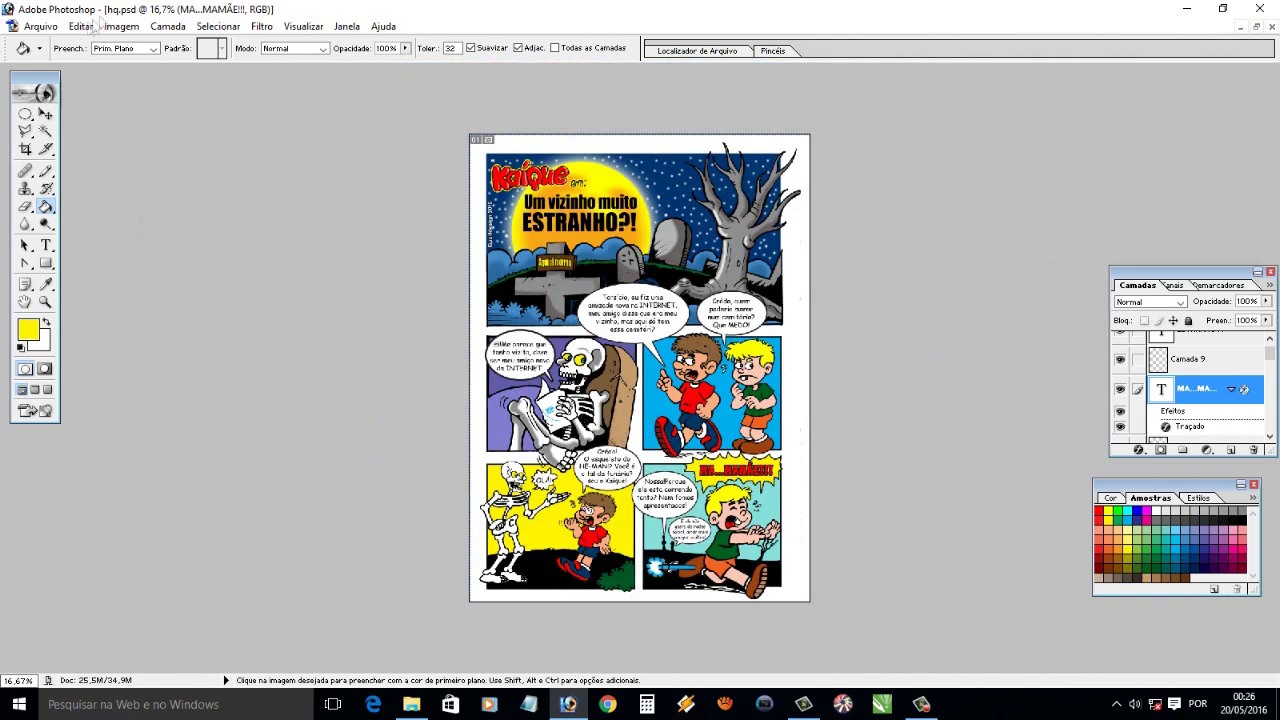
left_click(121, 26)
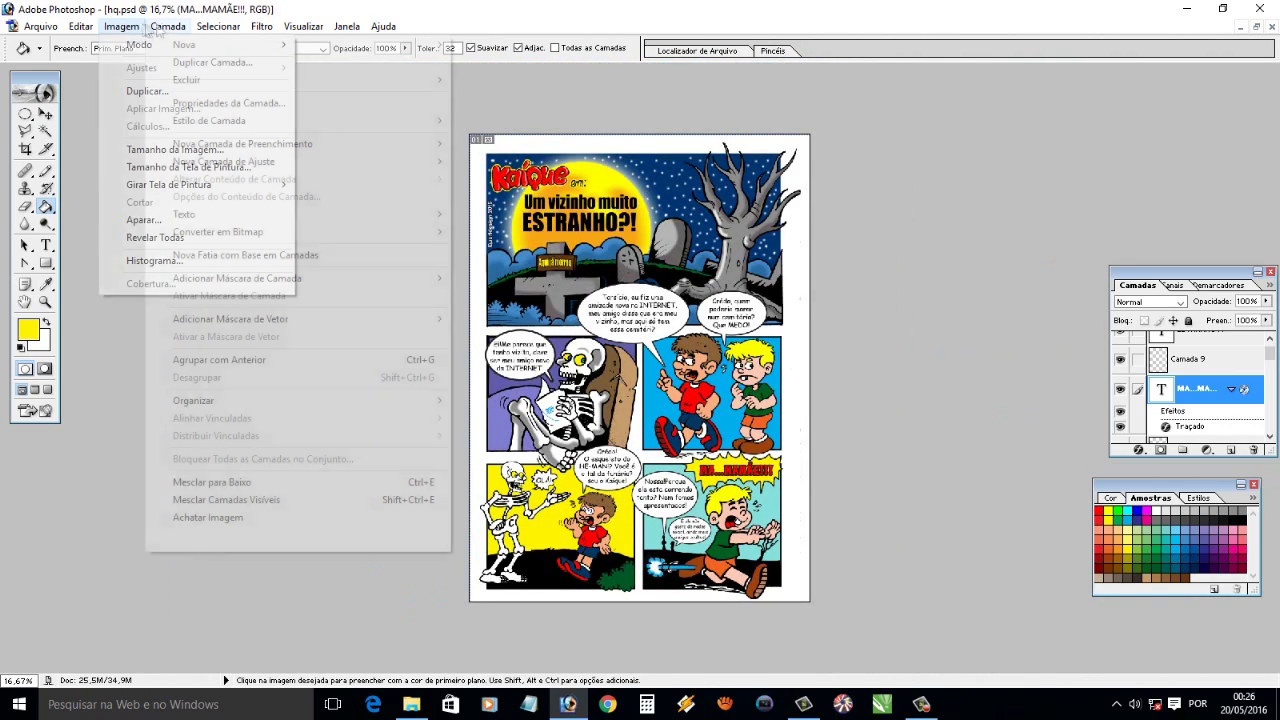
Flatten the image and zoom in on the running boy's shoe in the last panel
left_click(218, 516)
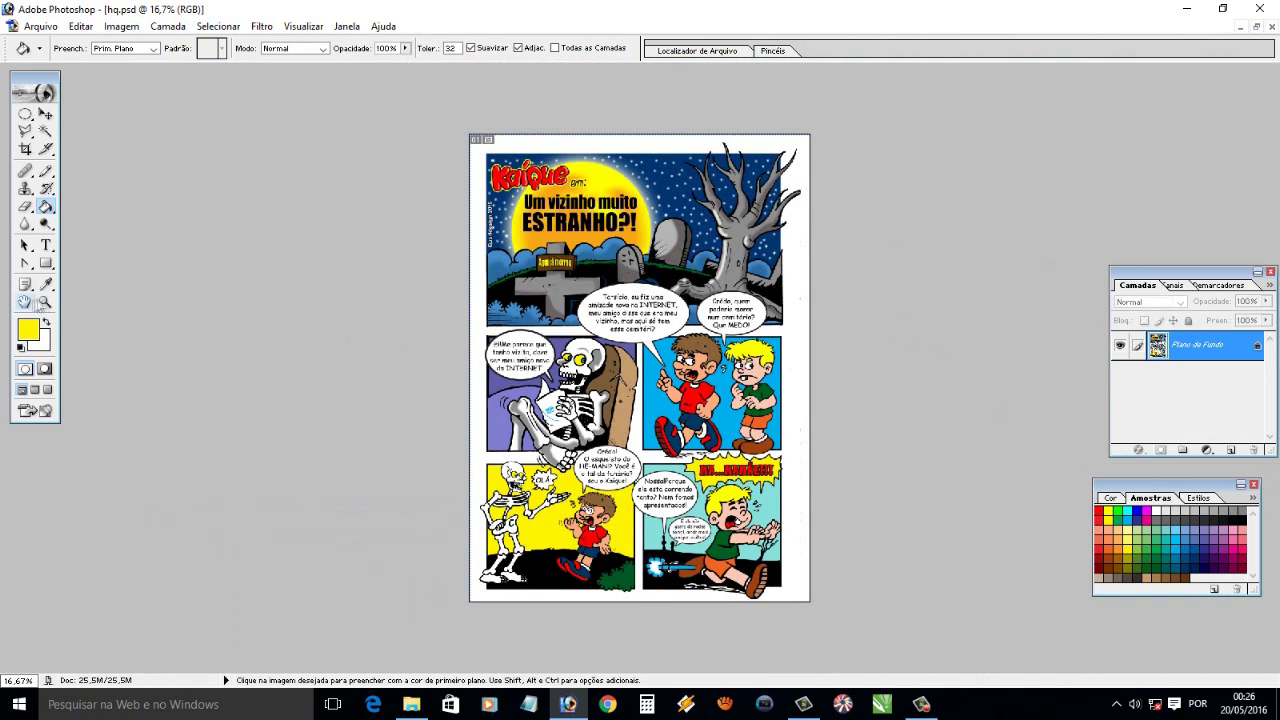
left_click(45, 302)
left_click_drag(729, 318, 808, 463)
right_click(846, 410)
left_click(870, 418)
left_click_drag(760, 578, 880, 666)
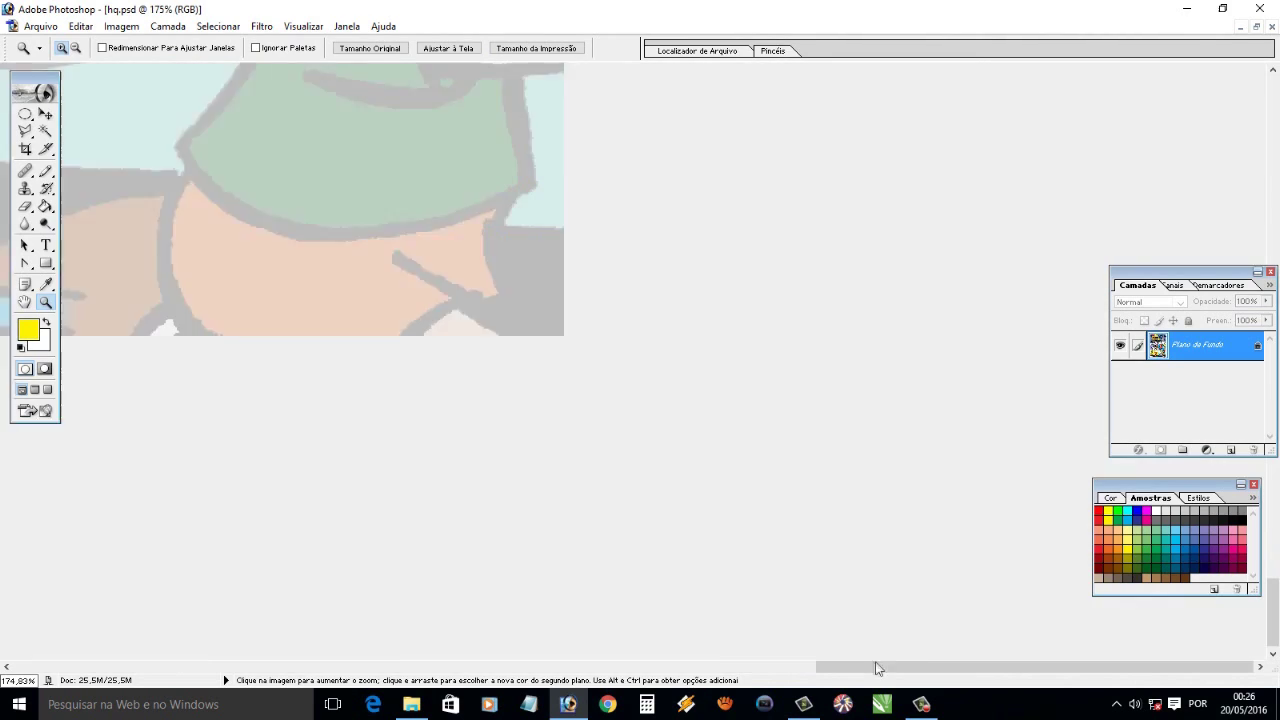
On a new layer, type 'Fim' beside the shoe
key("ctrl+shift+alt+n")
left_click(45, 245)
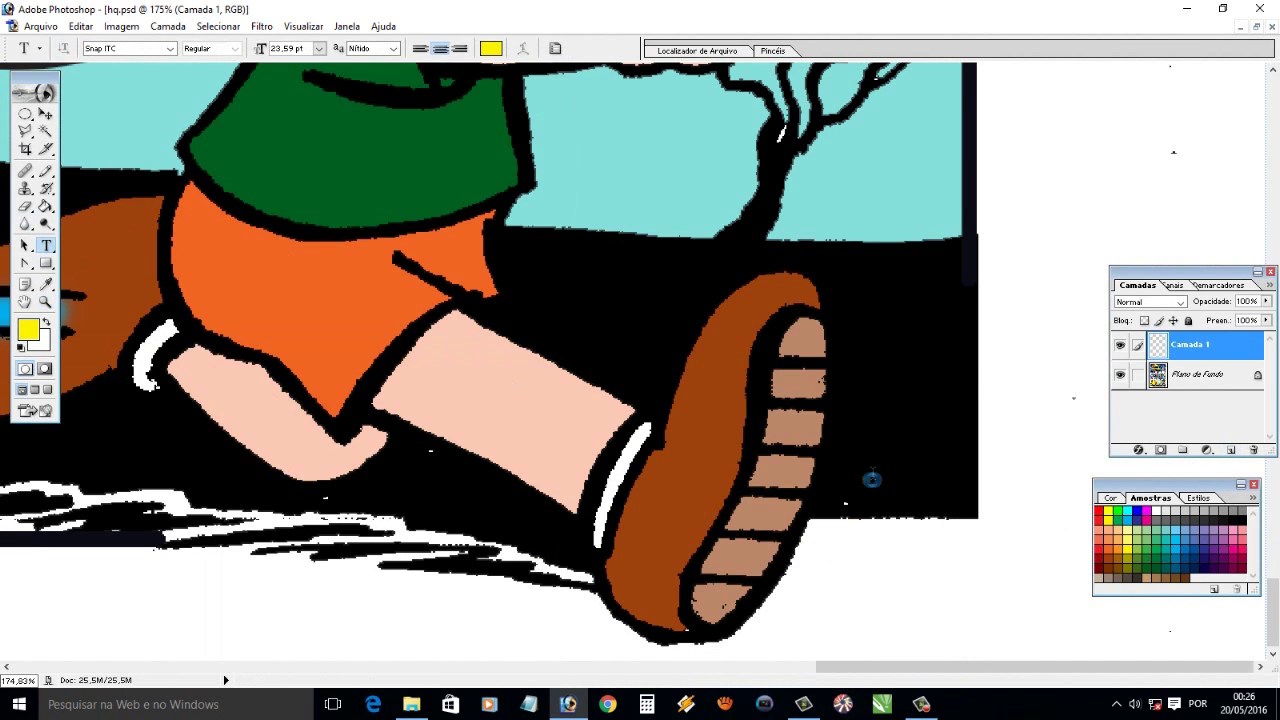
left_click(856, 480)
type("Fi")
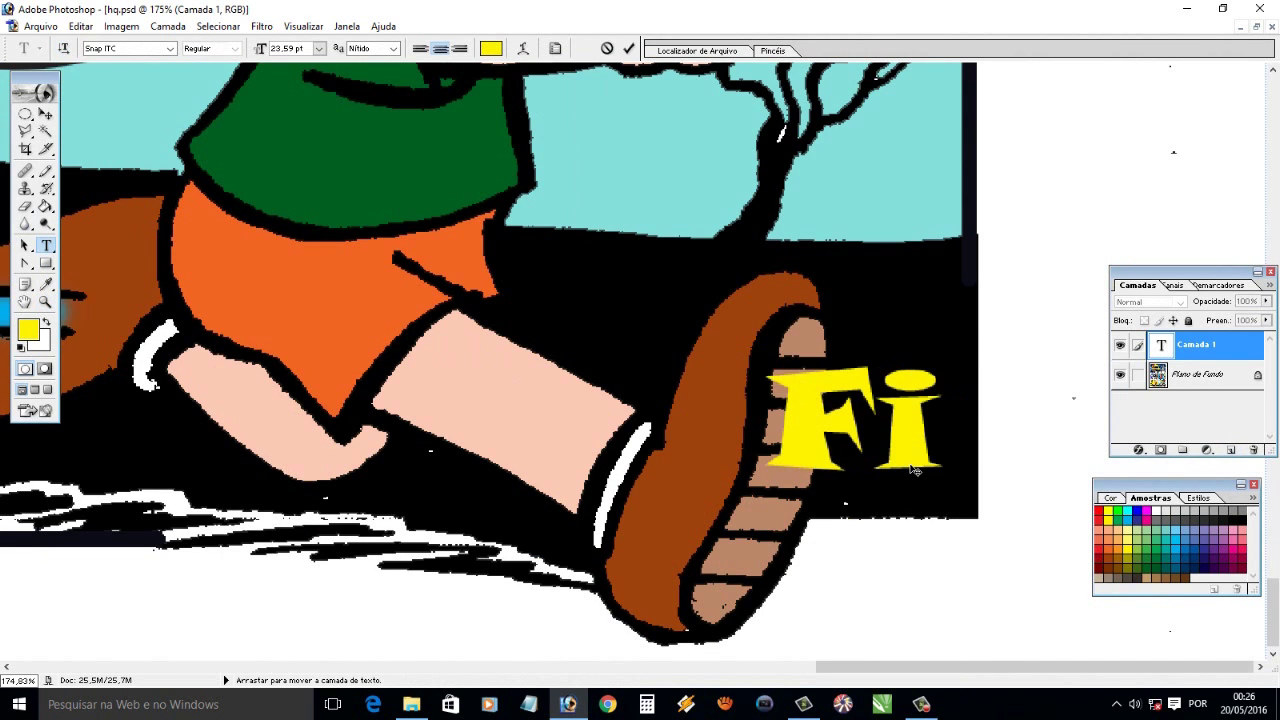
type("m")
left_click(41, 26)
Scale 'Fim' to about half size, place it beside the shoe, and zoom out to the page
left_click(45, 131)
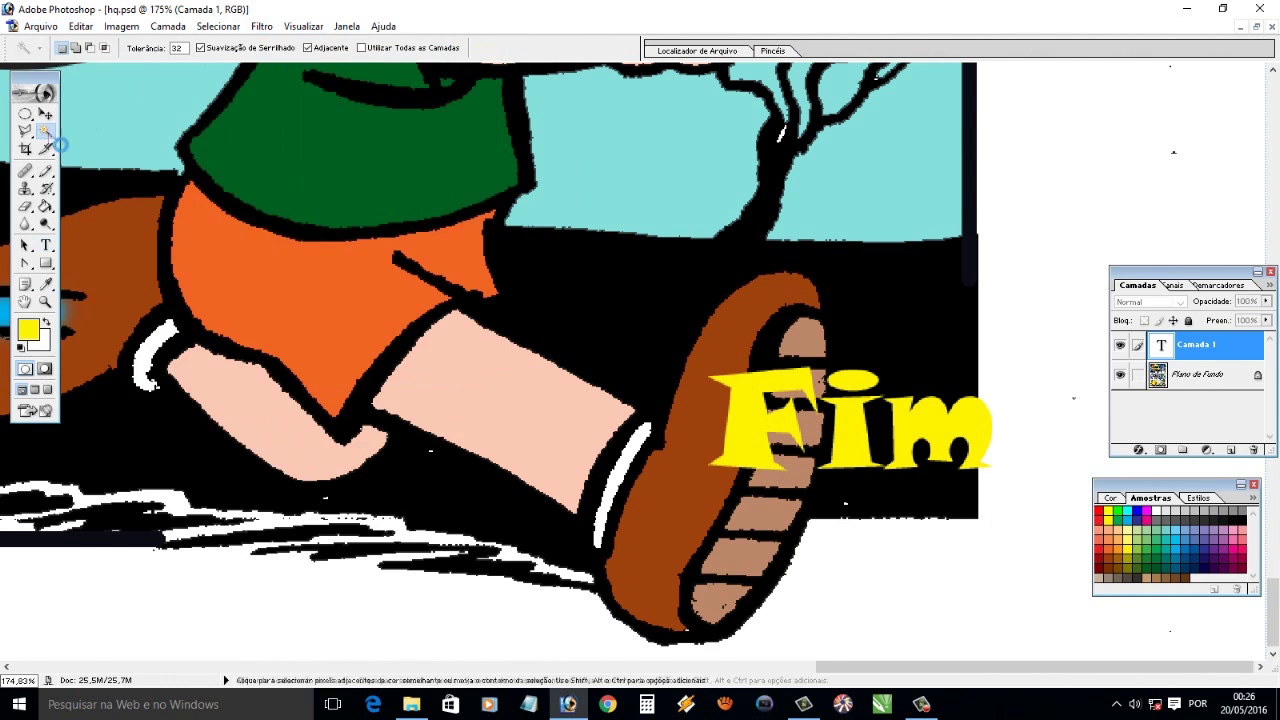
left_click(80, 26)
left_click(380, 360)
left_click_drag(710, 468, 857, 414)
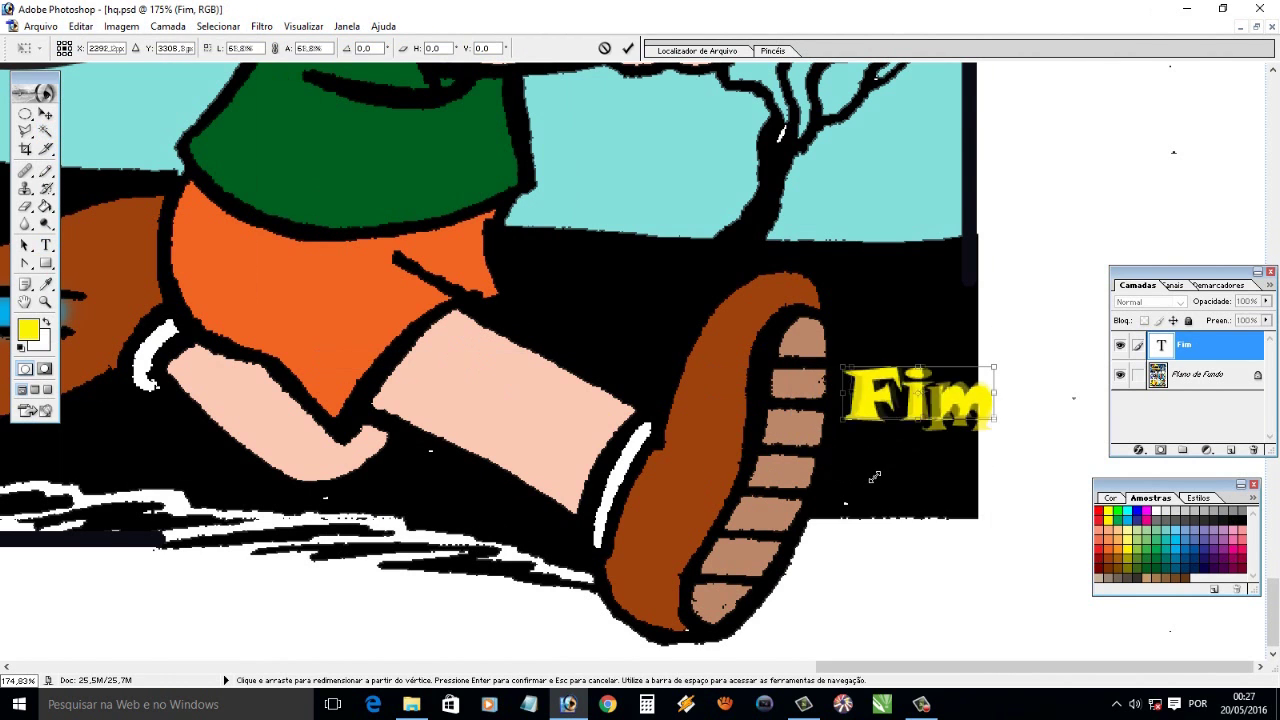
left_click_drag(930, 398, 898, 480)
left_click(45, 131)
left_click(586, 271)
key("ctrl+minus")
key("ctrl+minus")
key("ctrl+minus")
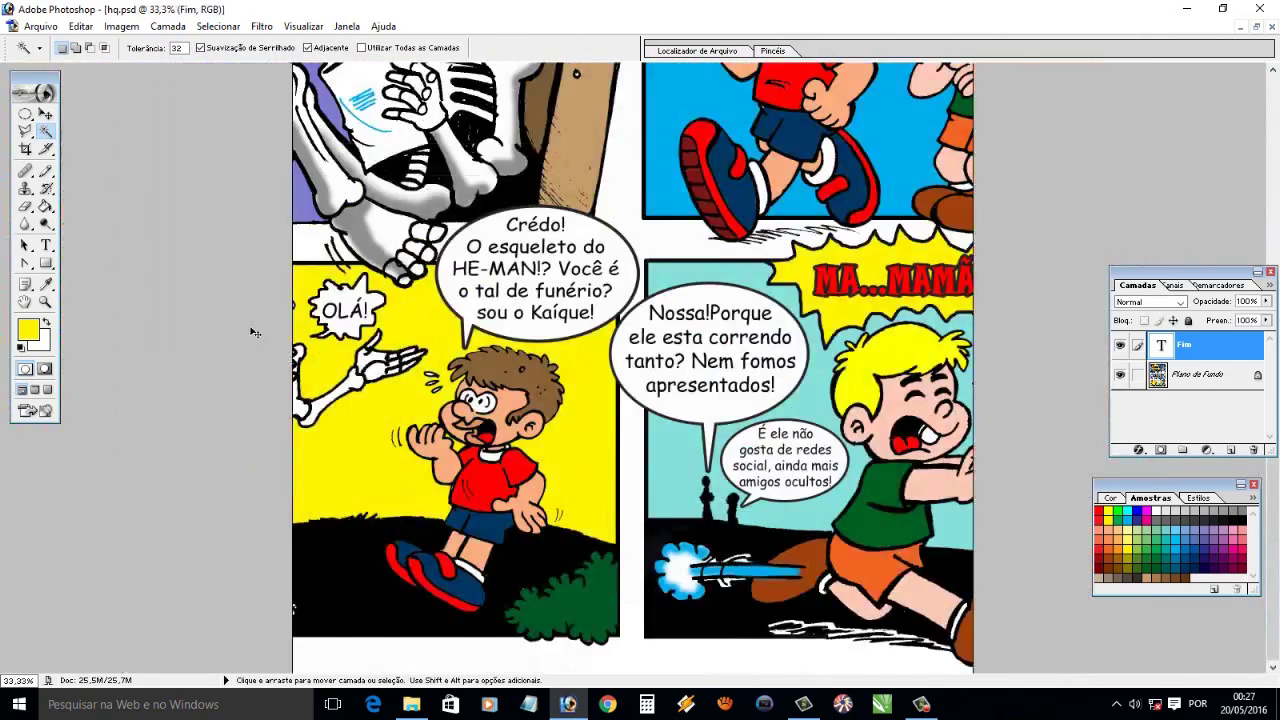
key("ctrl+minus")
key("ctrl+minus")
left_click(41, 26)
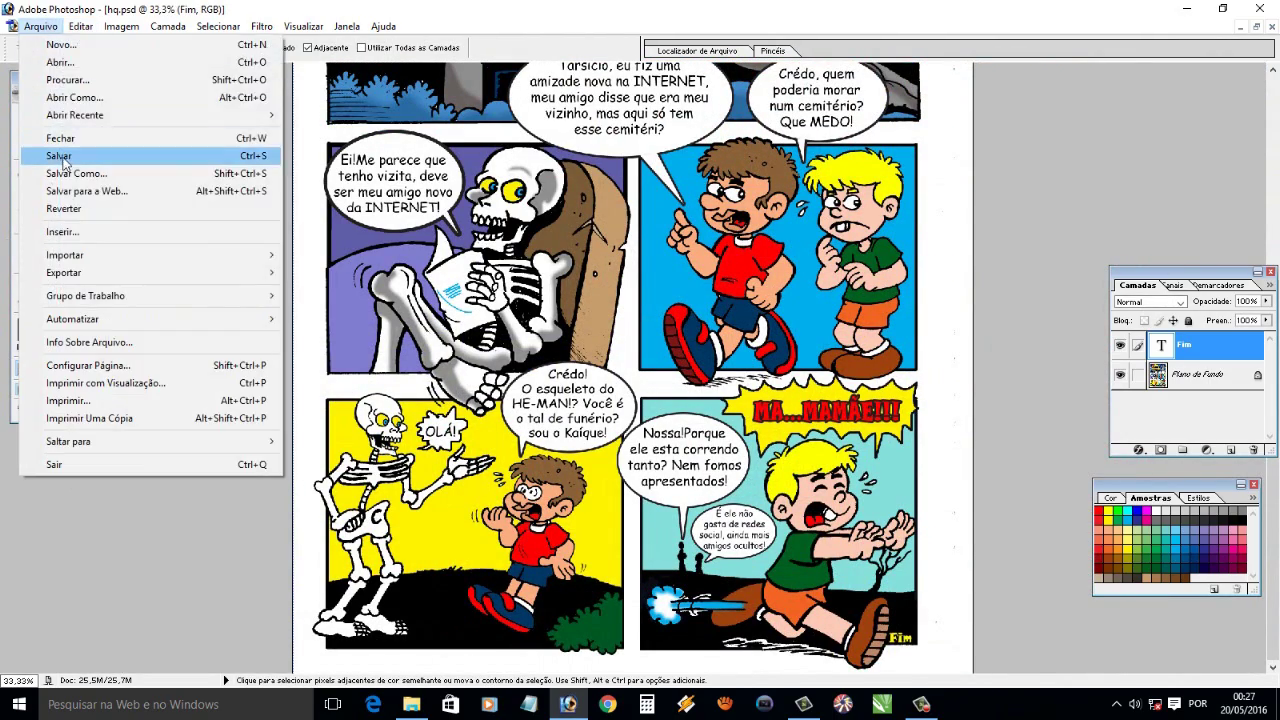
Save the comic page and flatten the Fim text into the background
left_click(60, 157)
left_click(166, 26)
key("z")
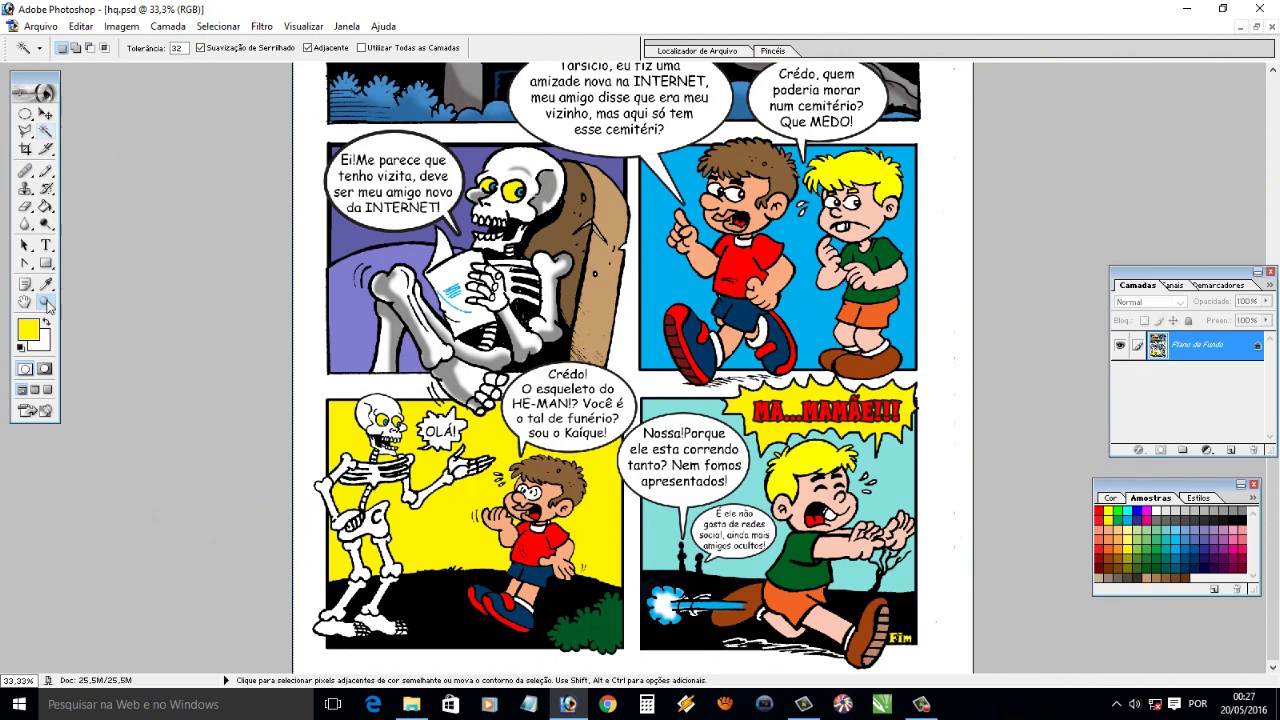
Zoom in to inspect the page, then fit the whole page on screen
right_click(290, 308)
left_click(310, 318)
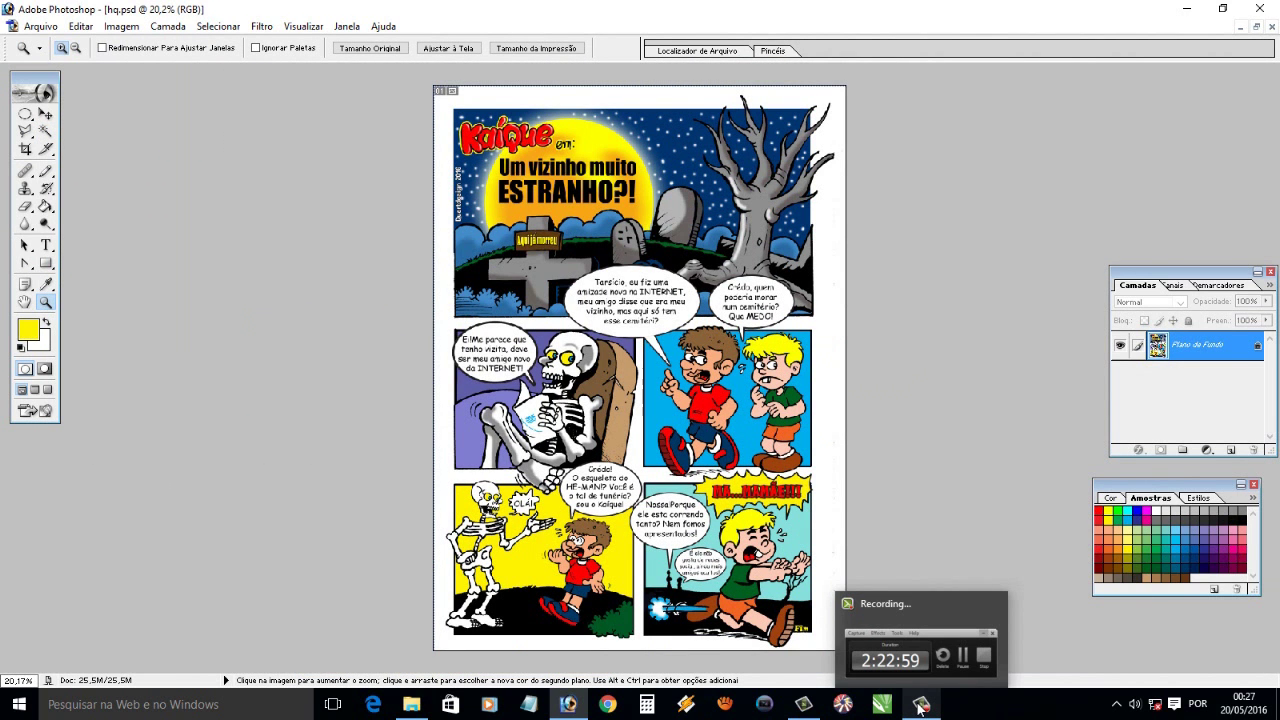
left_click(853, 365)
scroll(790, 350, "down", 2)
scroll(740, 330, "down", 8)
scroll(737, 329, "down", 2)
scroll(737, 330, "down", 2)
scroll(737, 331, "down", 3)
left_click(702, 320)
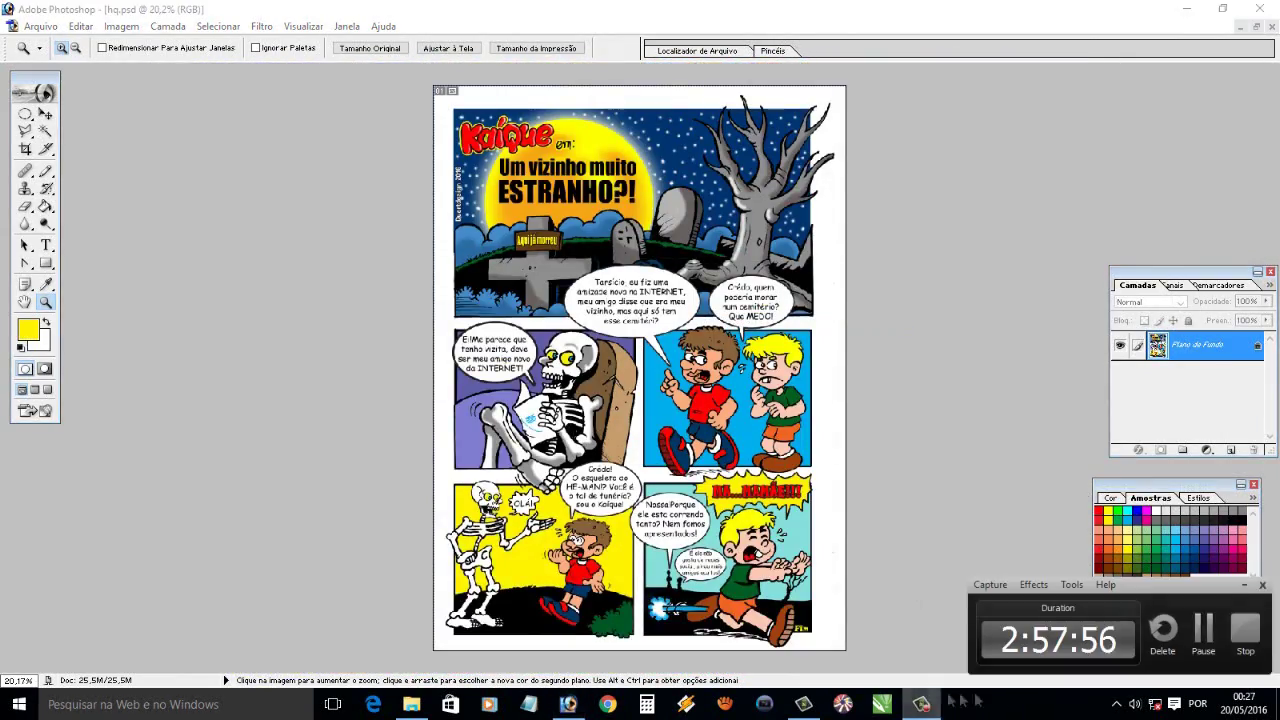
left_click(1247, 632)
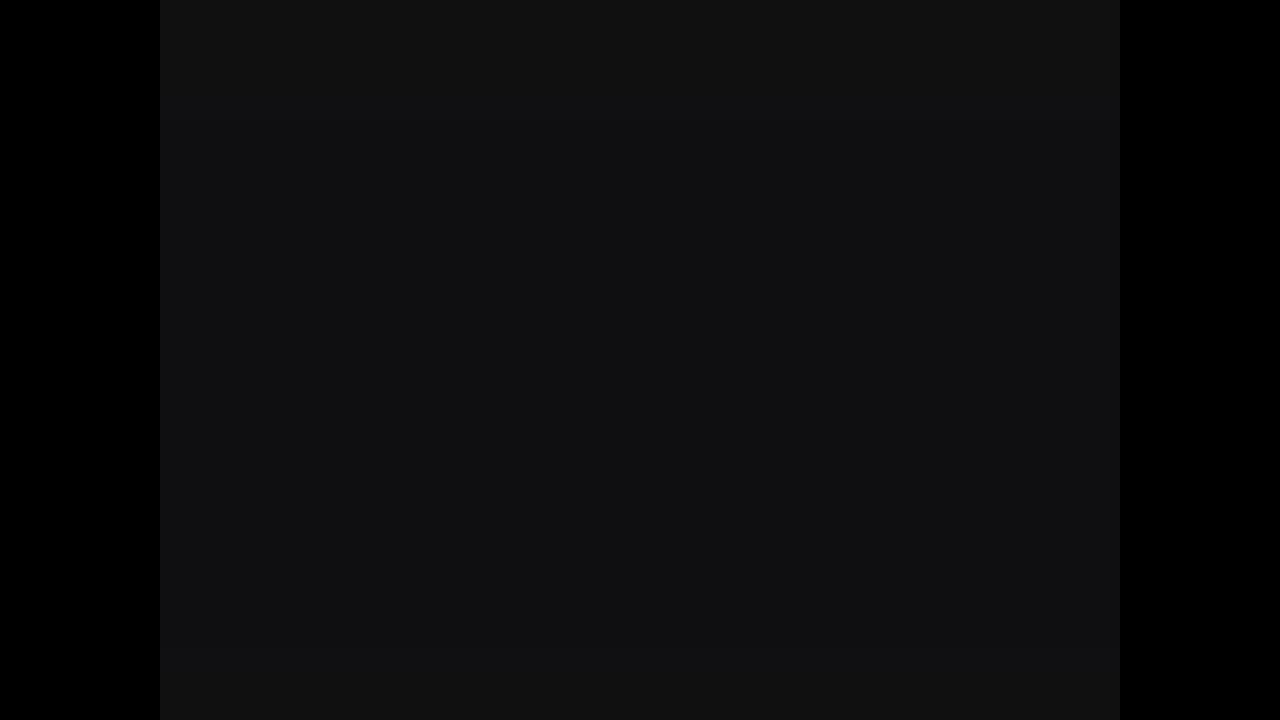